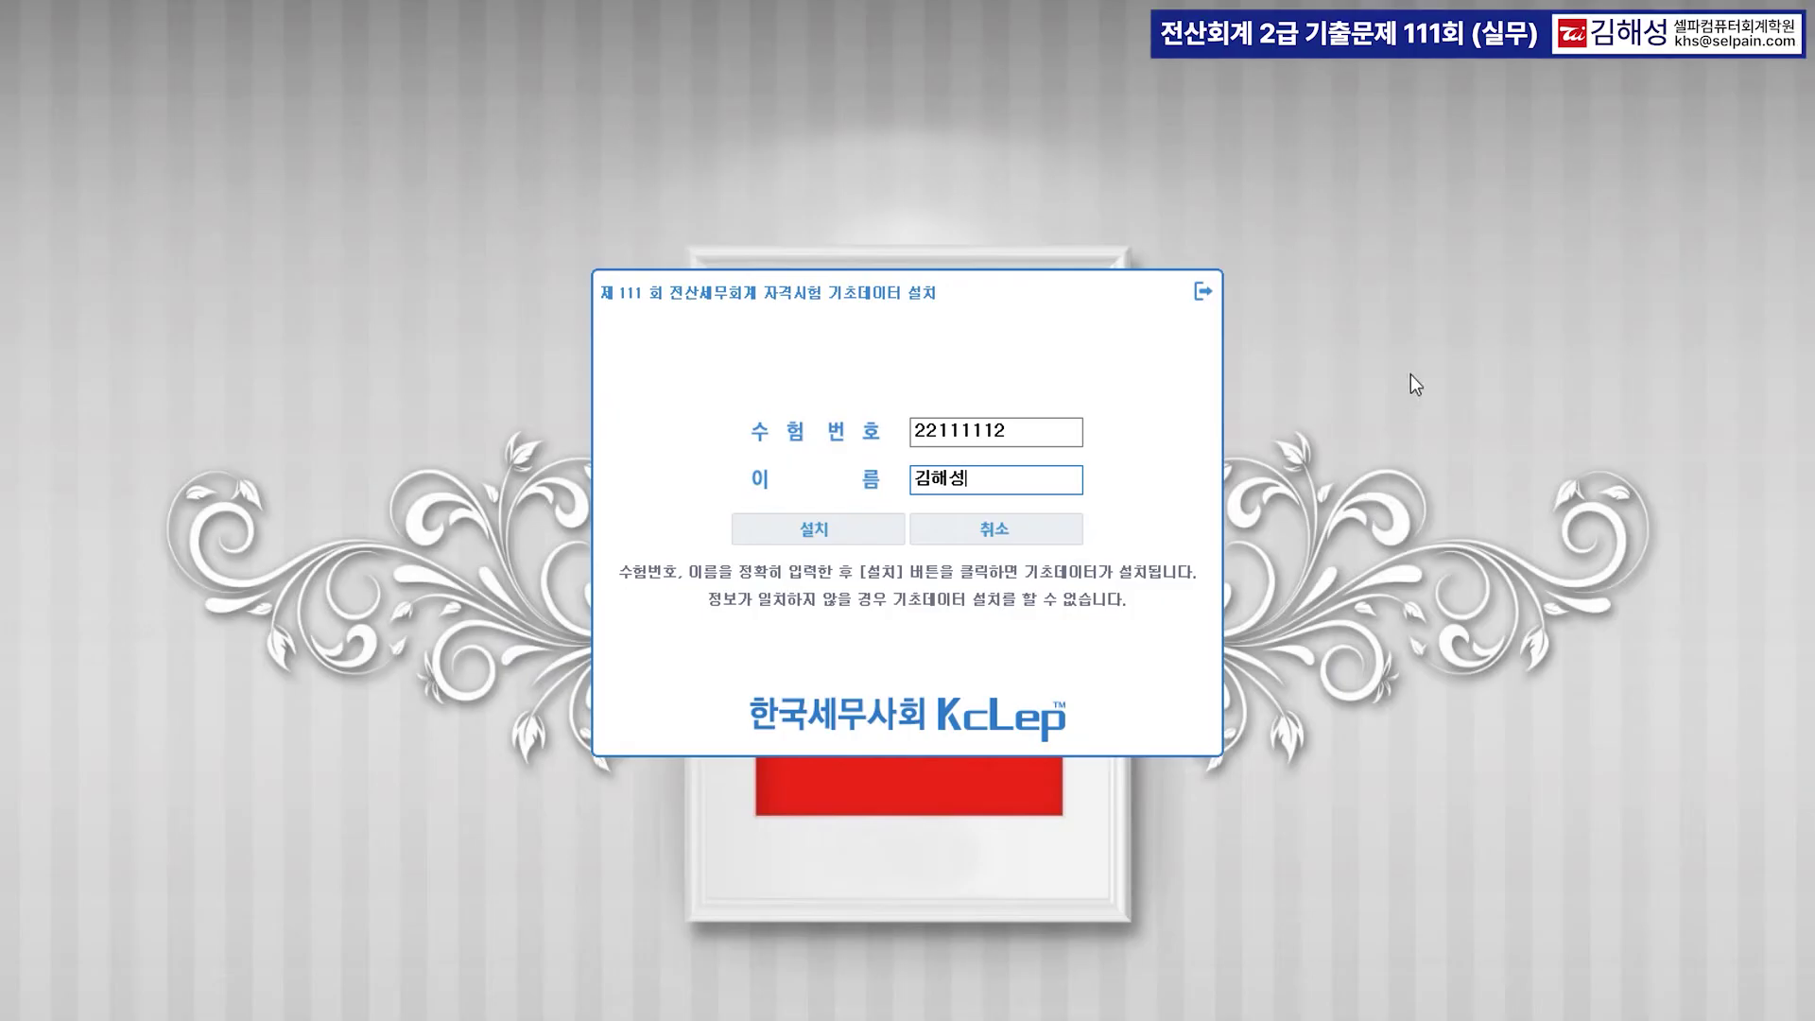
# Install the exam's base data and log in to the 전산회계2급 exam, type A, with the supervisor confirmation number.
pyautogui.click(819, 531)
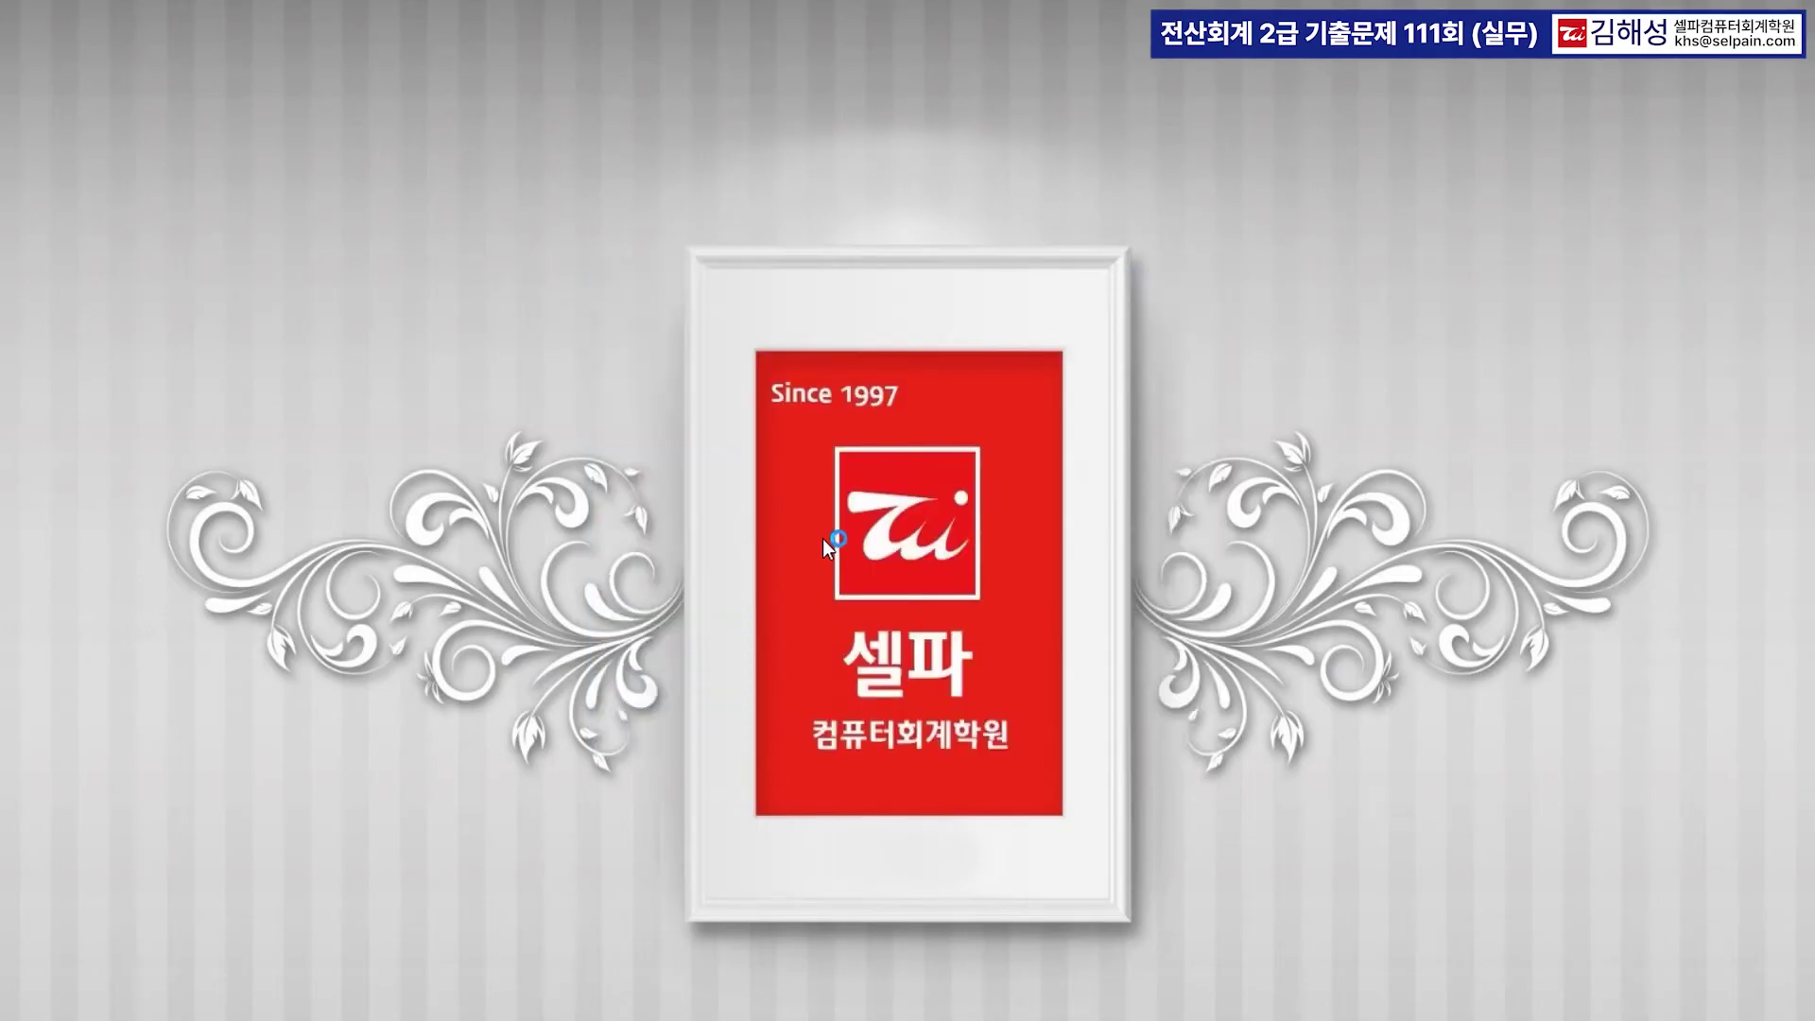
pyautogui.click(1139, 523)
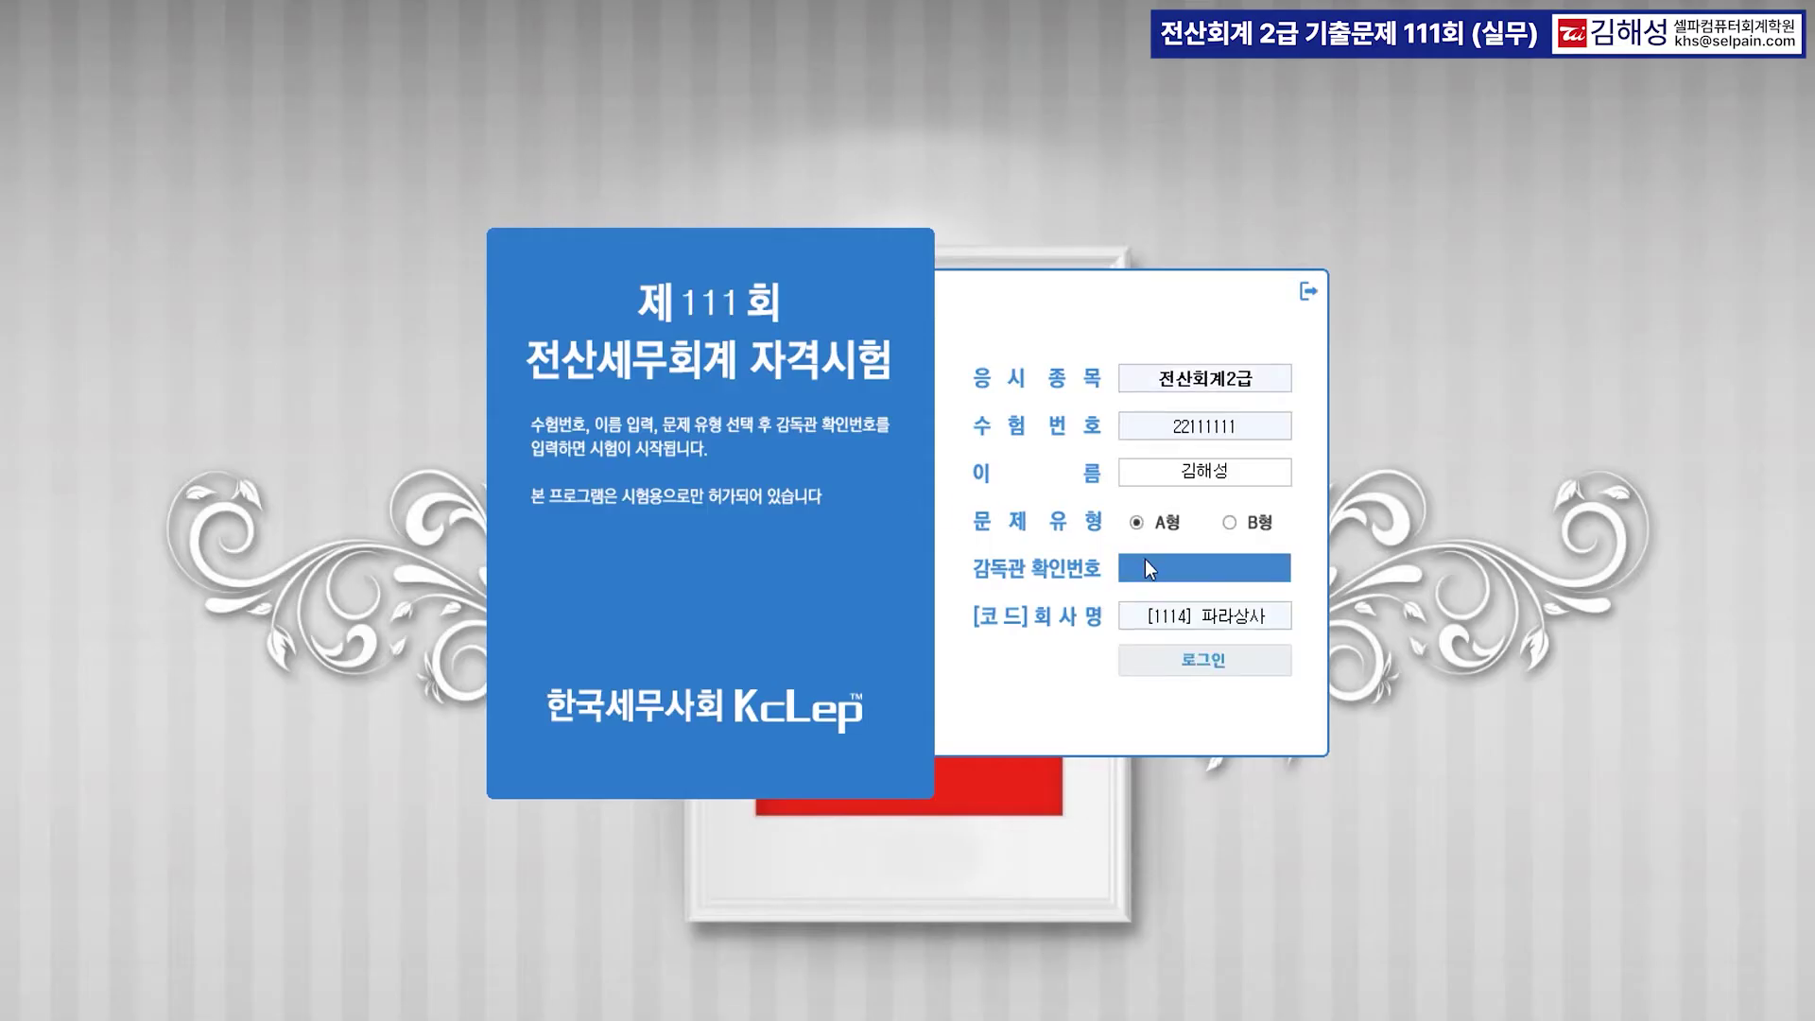
pyautogui.click(1144, 558)
pyautogui.write('798')
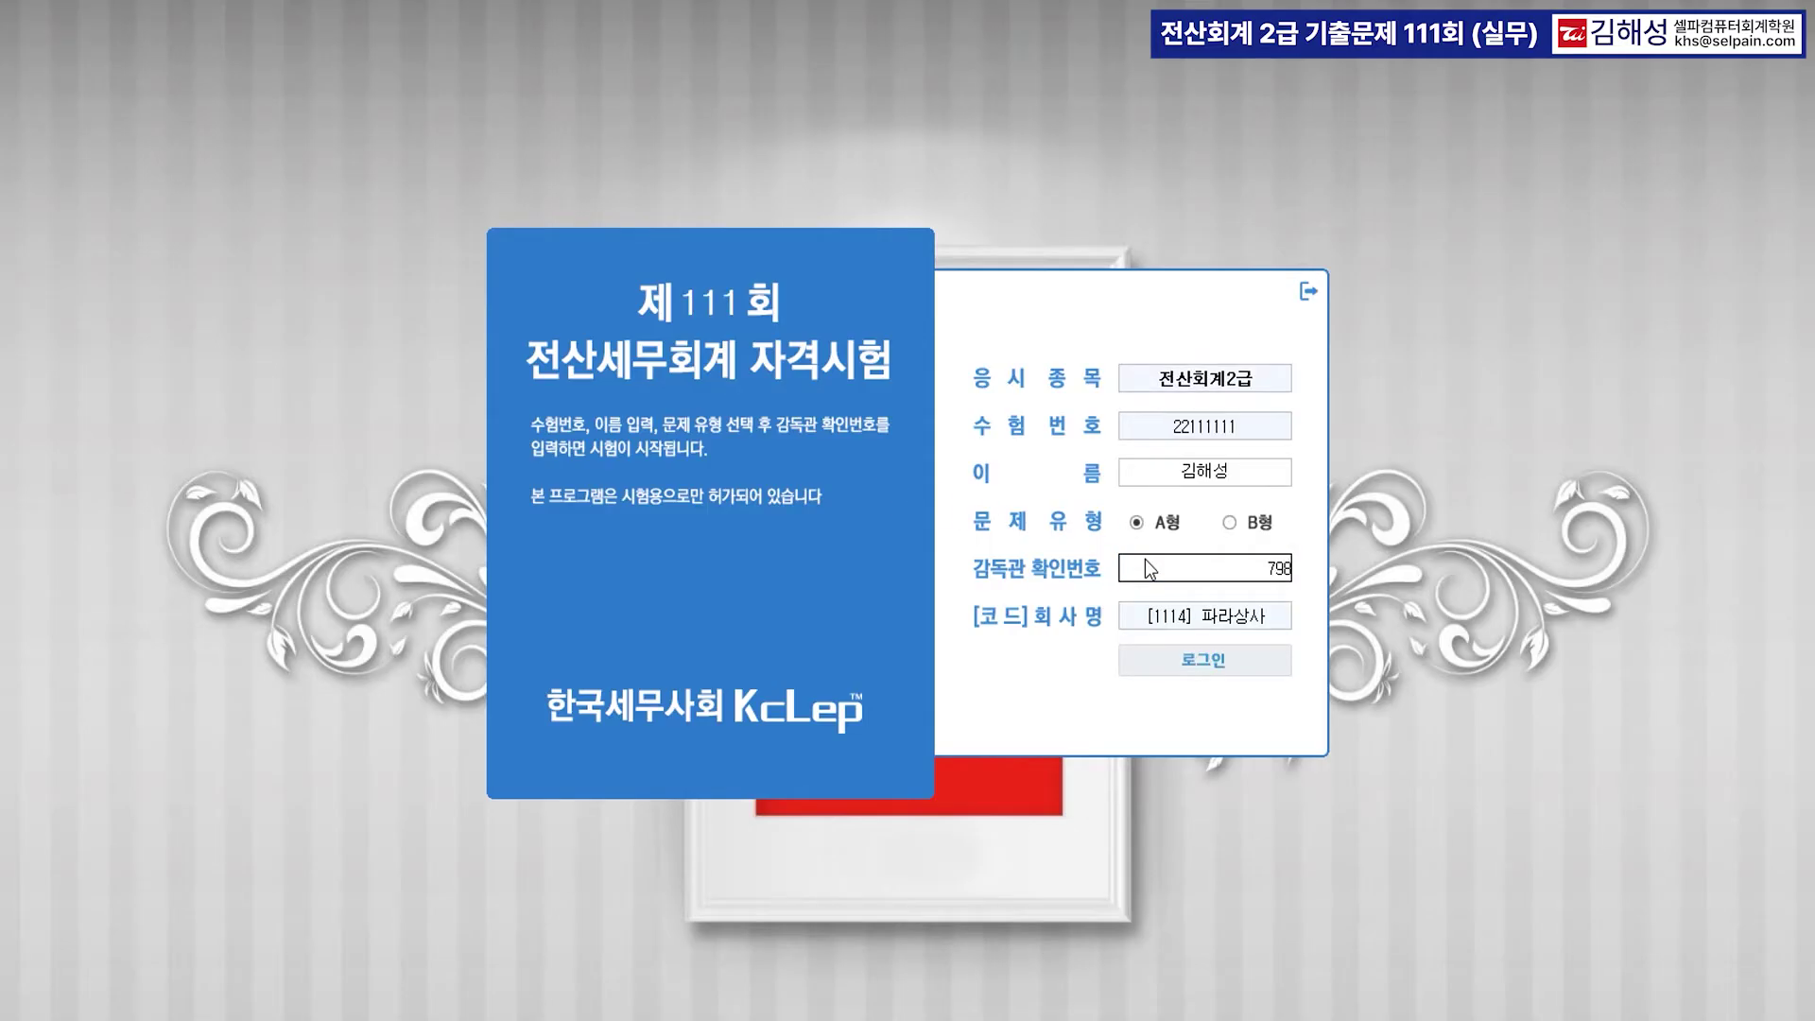
pyautogui.write('5')
pyautogui.click(1184, 660)
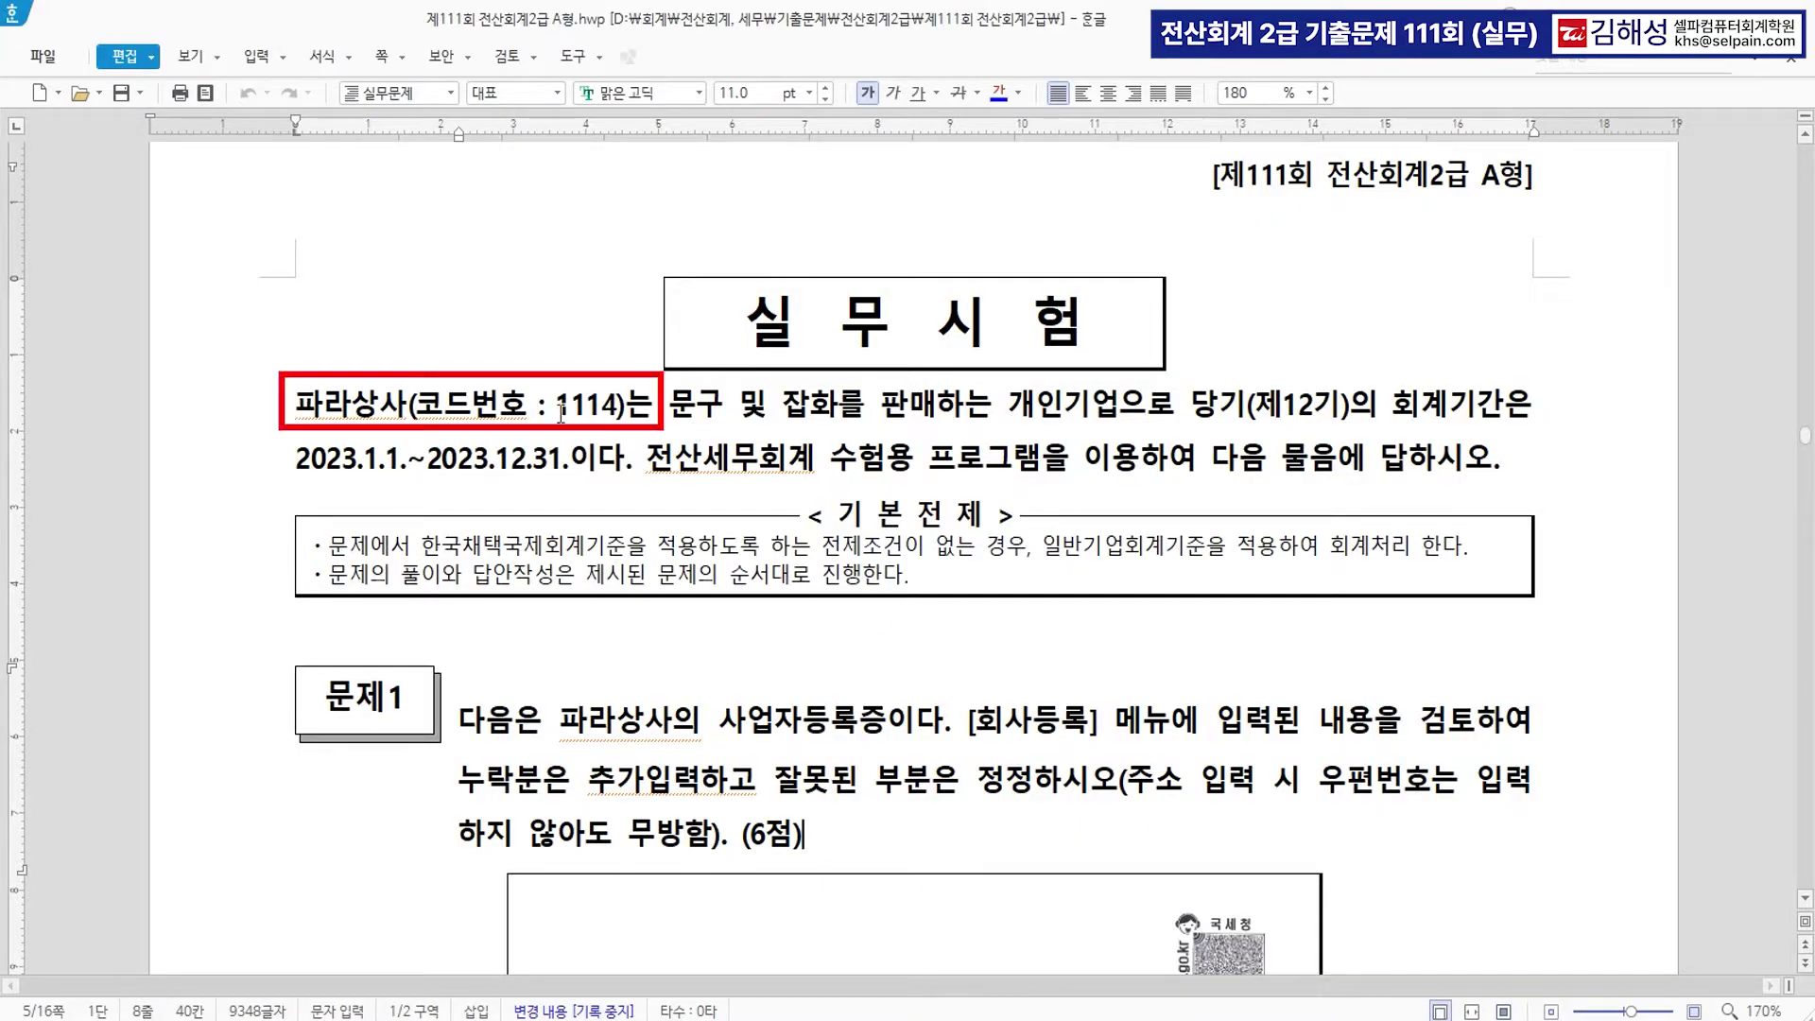
# In the Hangul exam document, colour the accounting period 2023.1.1.~2023.12.31. blue.
pyautogui.moveTo(295, 461); pyautogui.dragTo(568, 463)
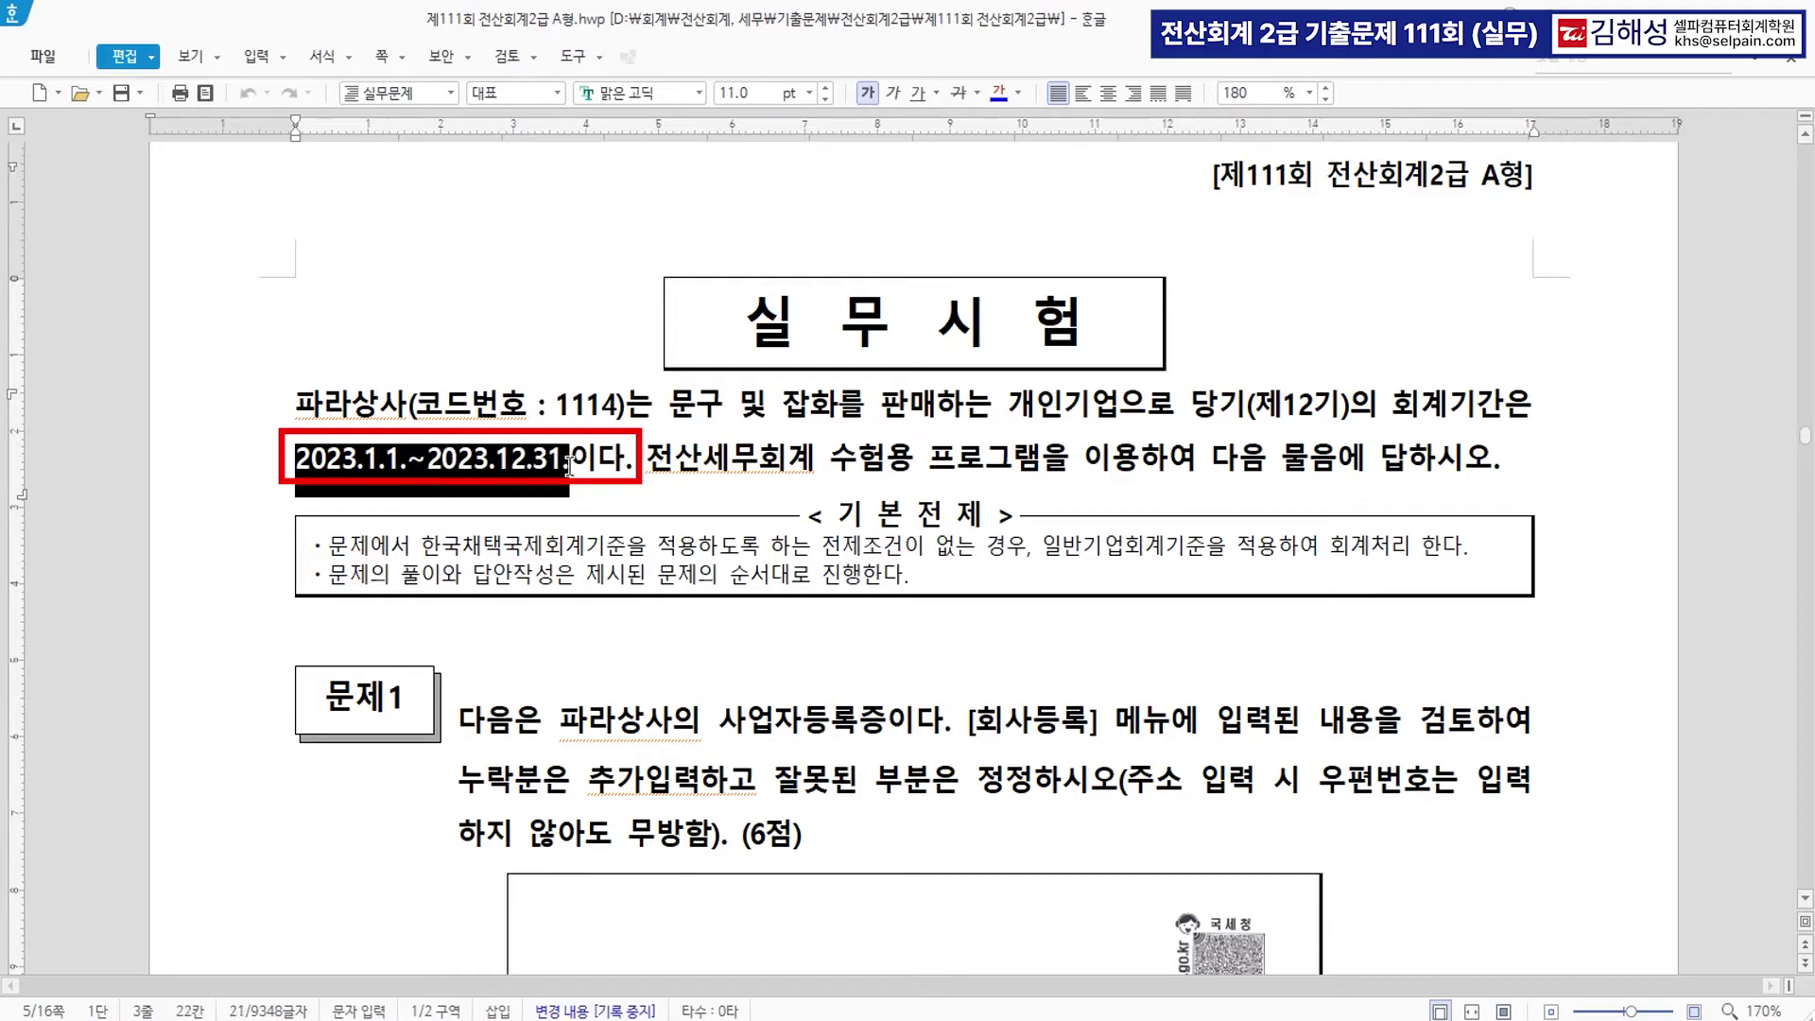
pyautogui.click(995, 98)
pyautogui.click(693, 501)
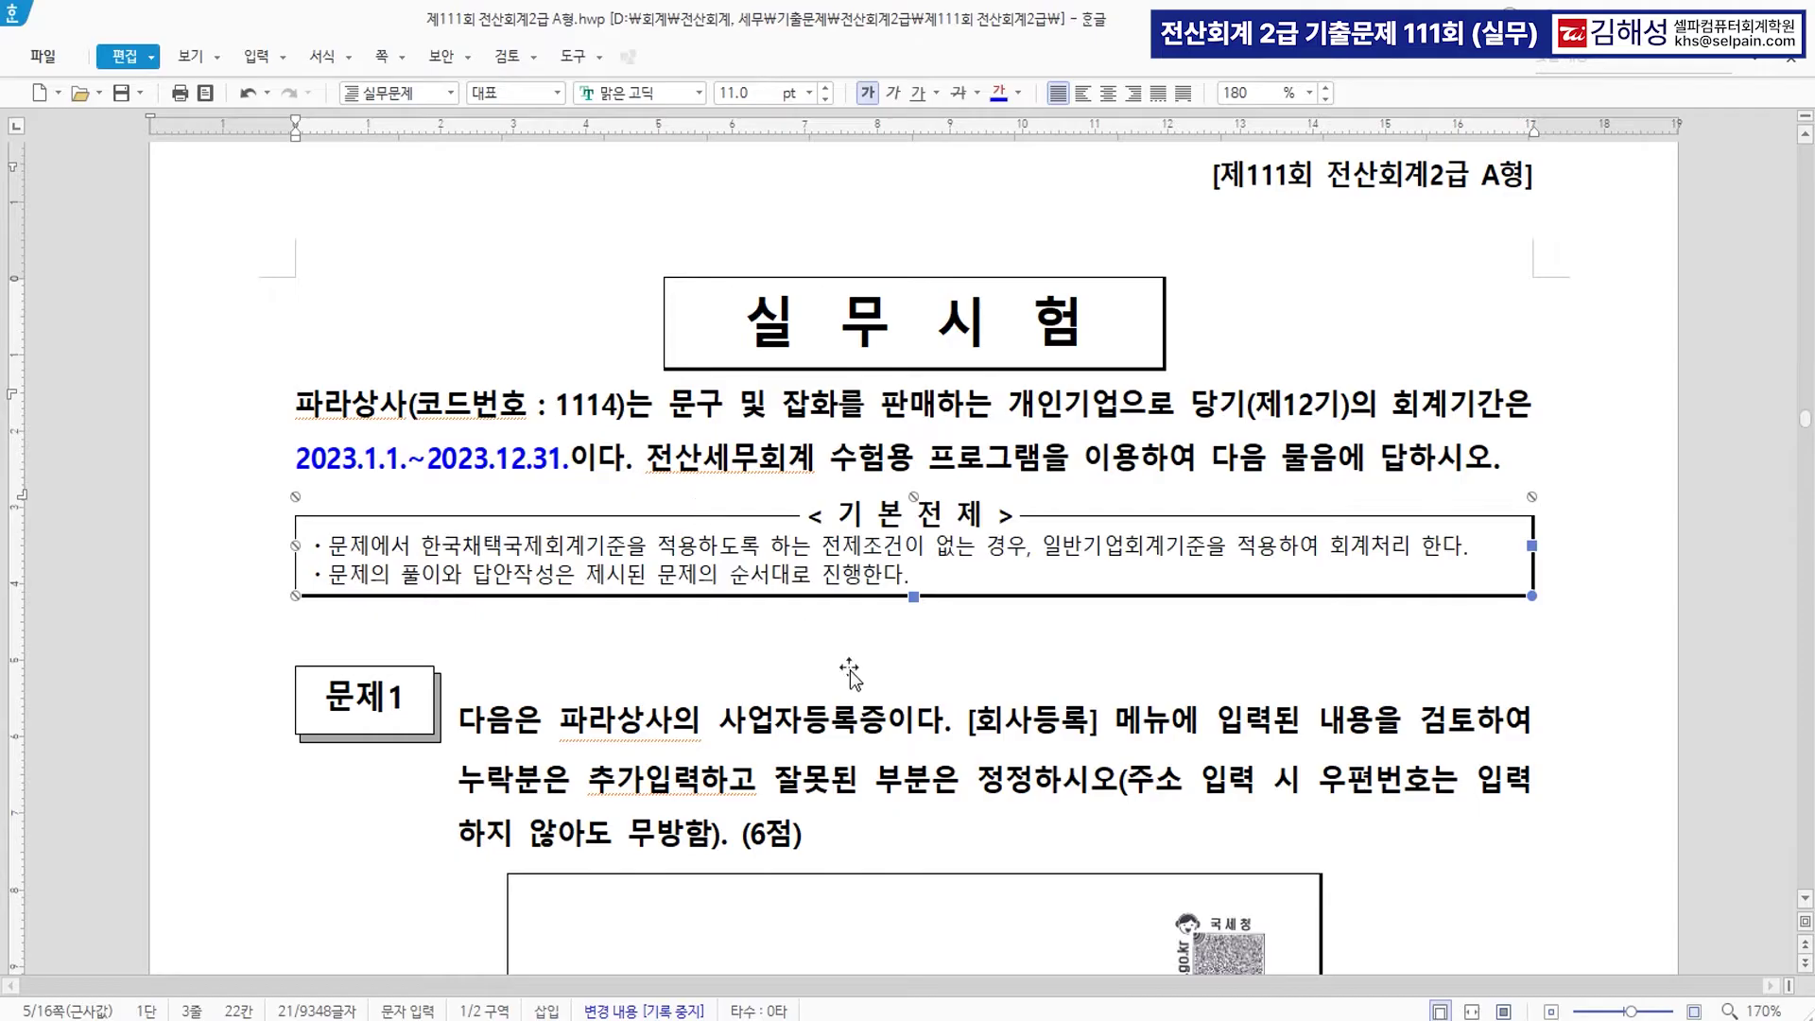
pyautogui.press('Escape')
# Switch to KcLep, open 회사등록 for 파라상사 and place its window below the owner's name on Problem 1's registration certificate.
pyautogui.scroll(-2, 983, 662)
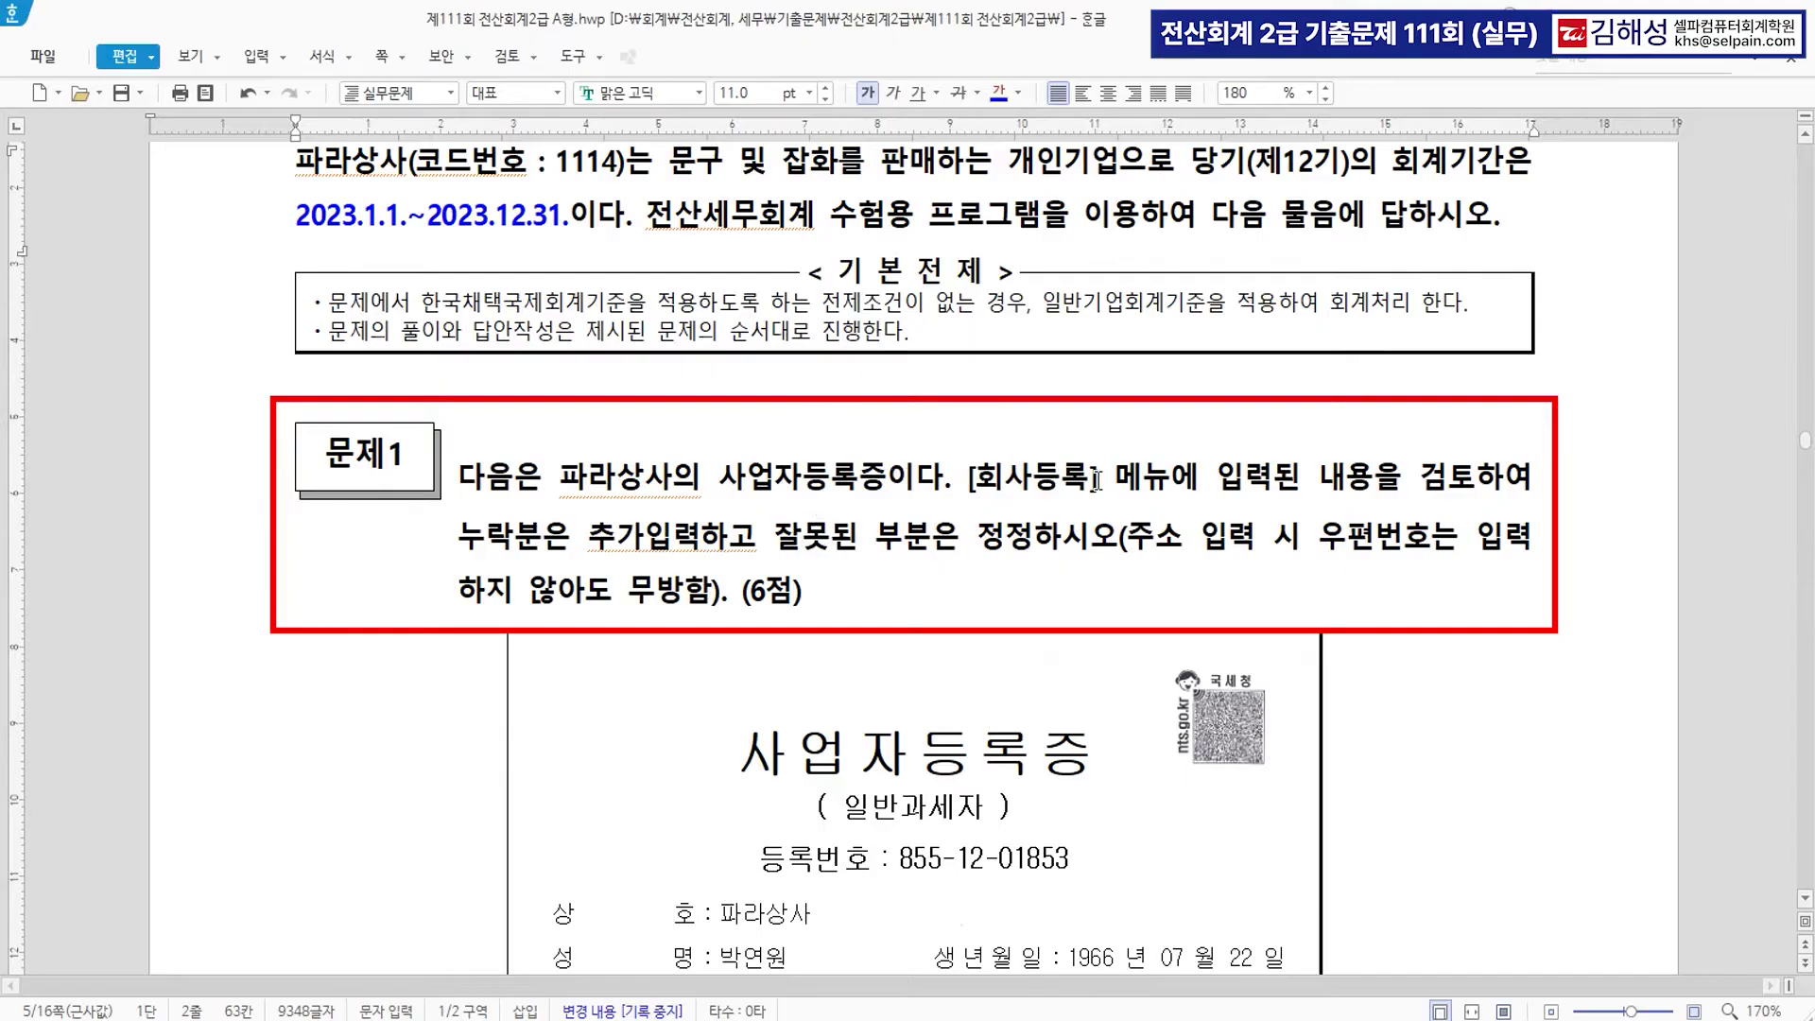
pyautogui.scroll(-1, 1100, 479)
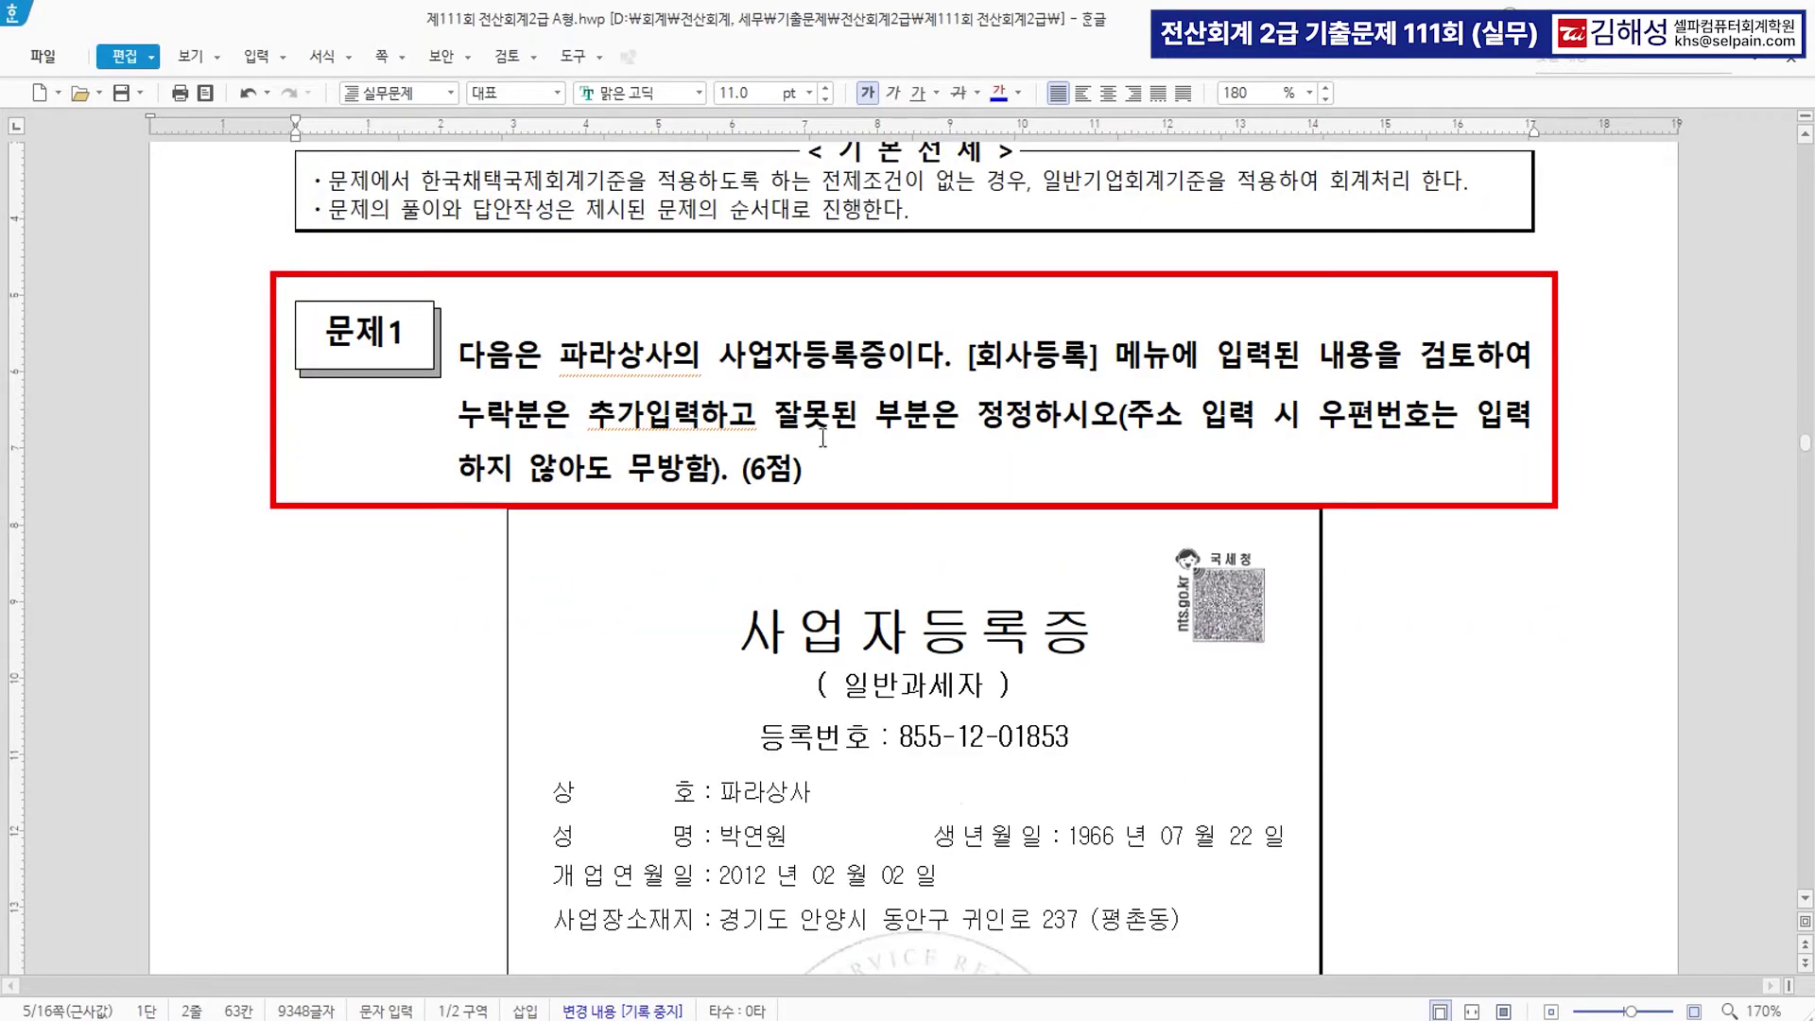
pyautogui.scroll(-1, 850, 436)
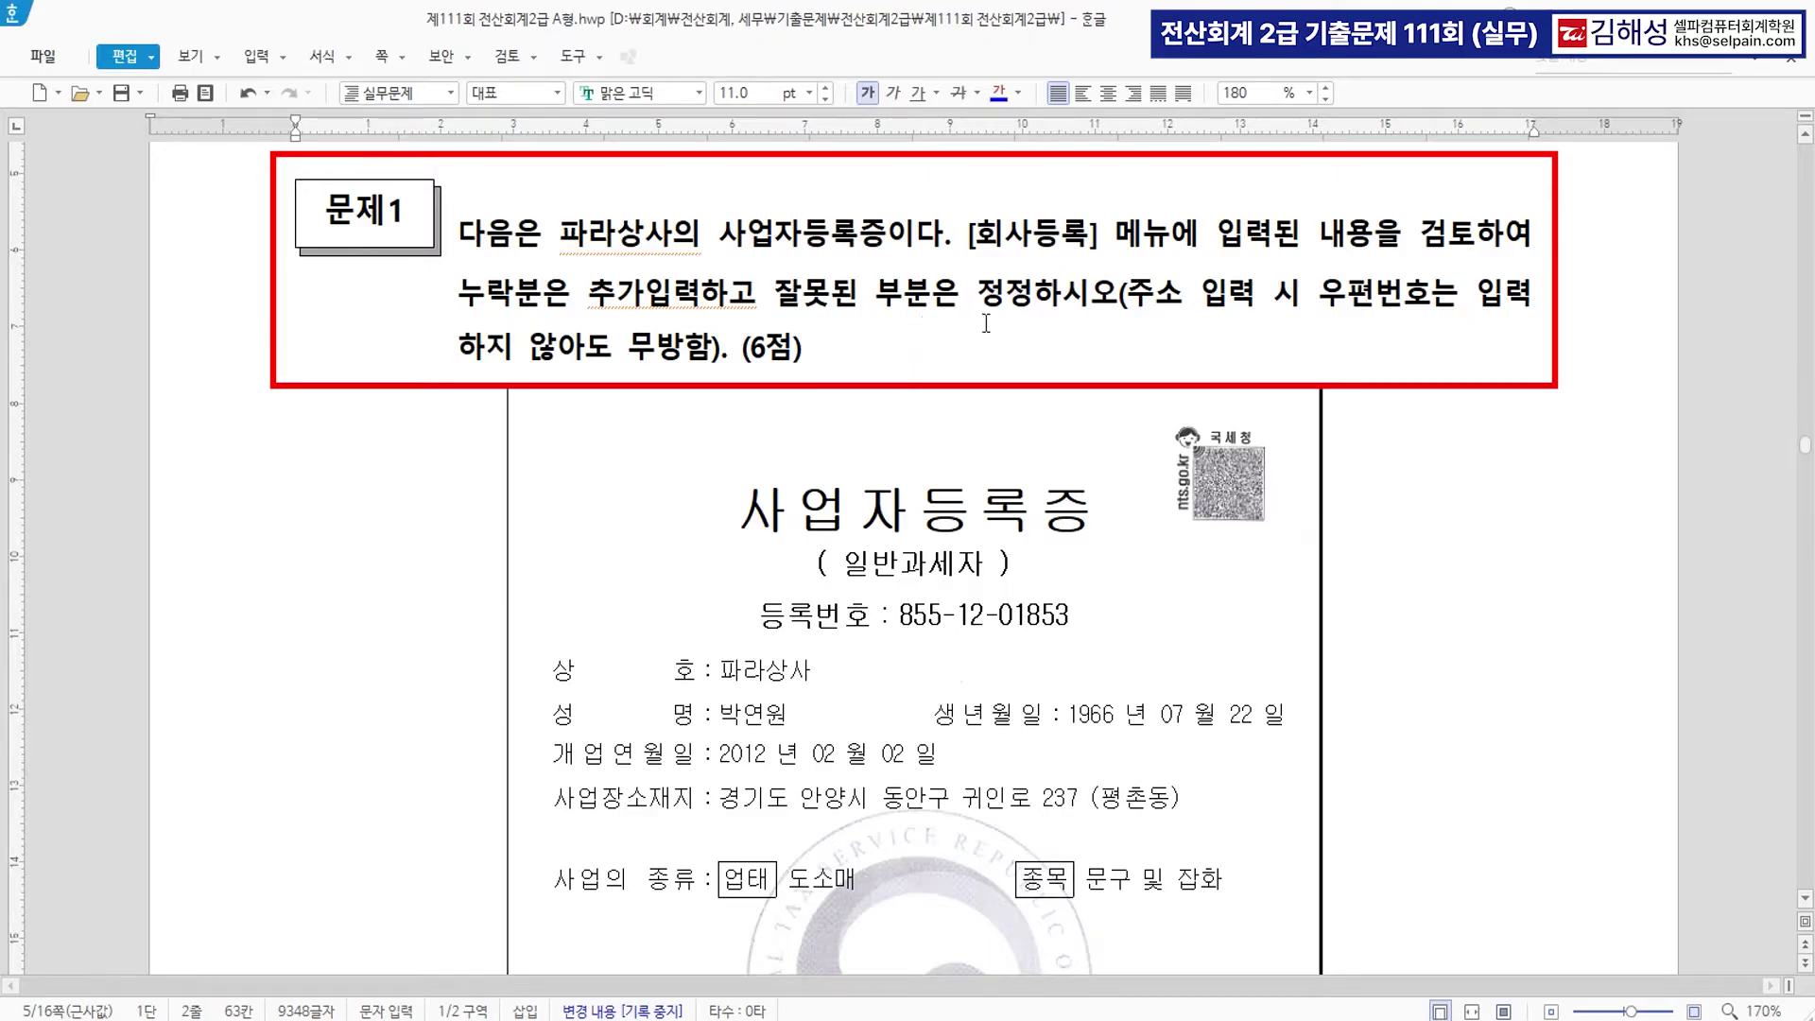
pyautogui.scroll(-3, 986, 323)
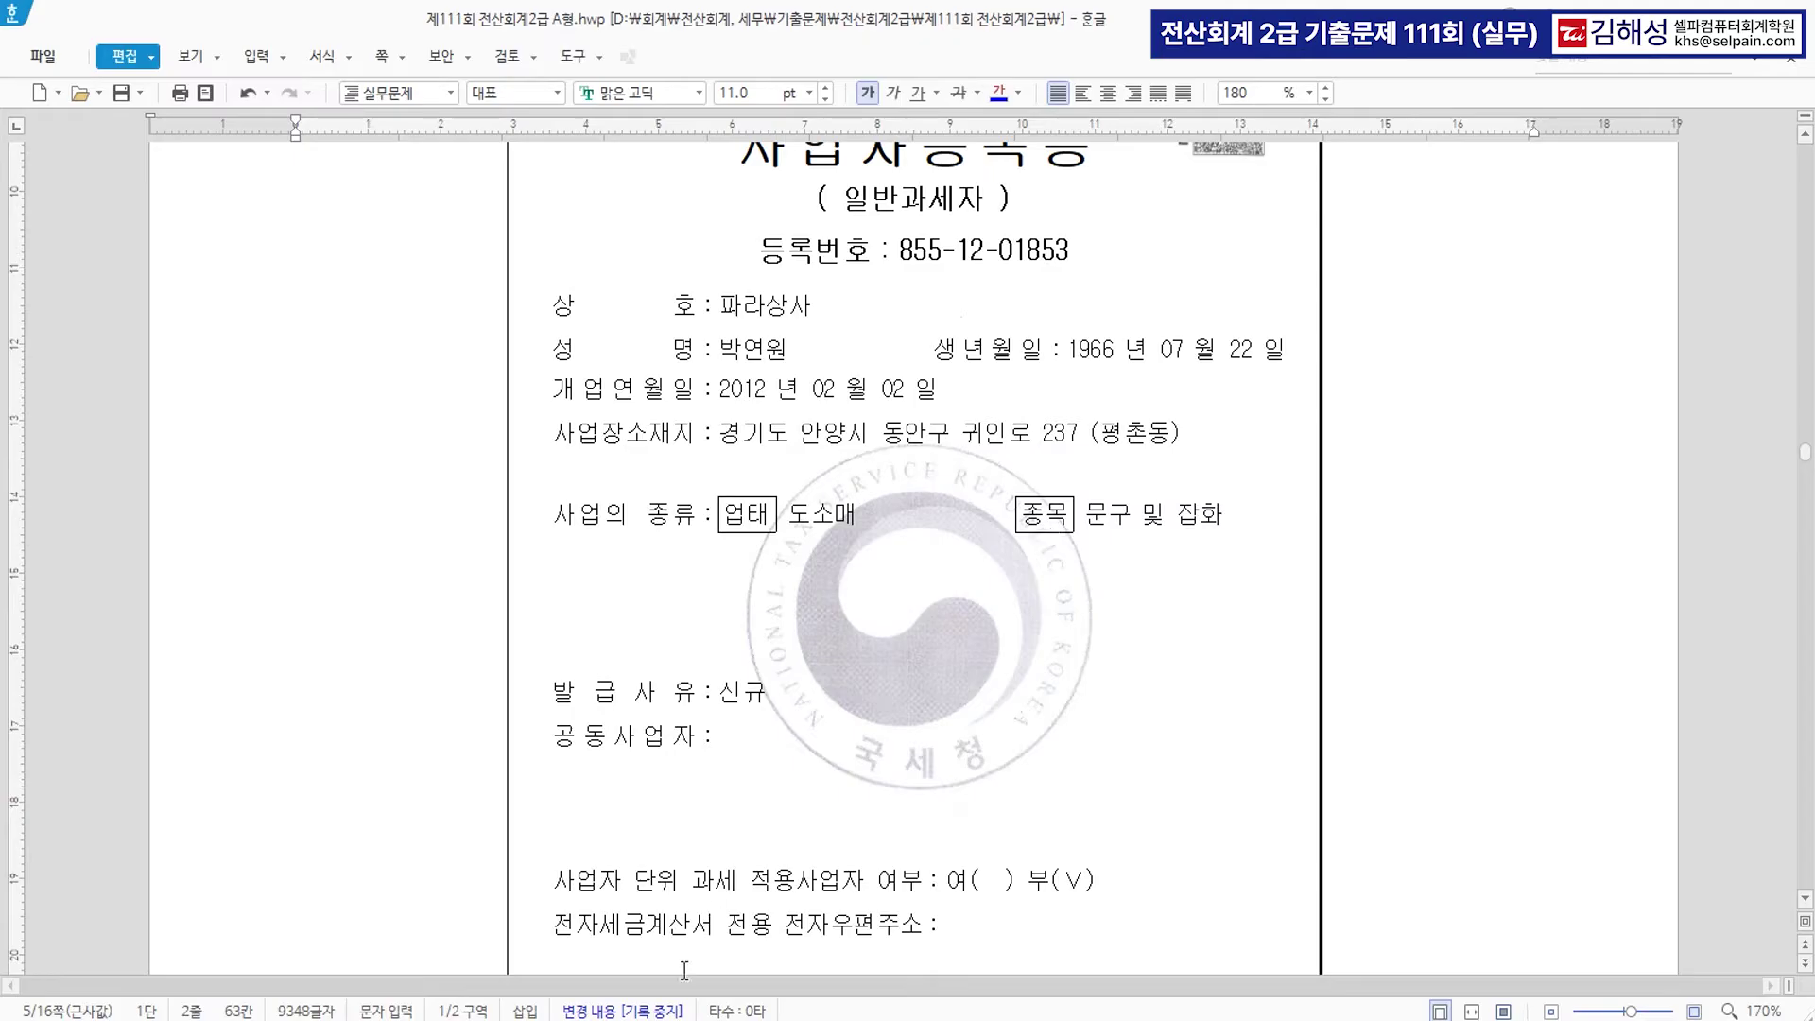
pyautogui.click(803, 889)
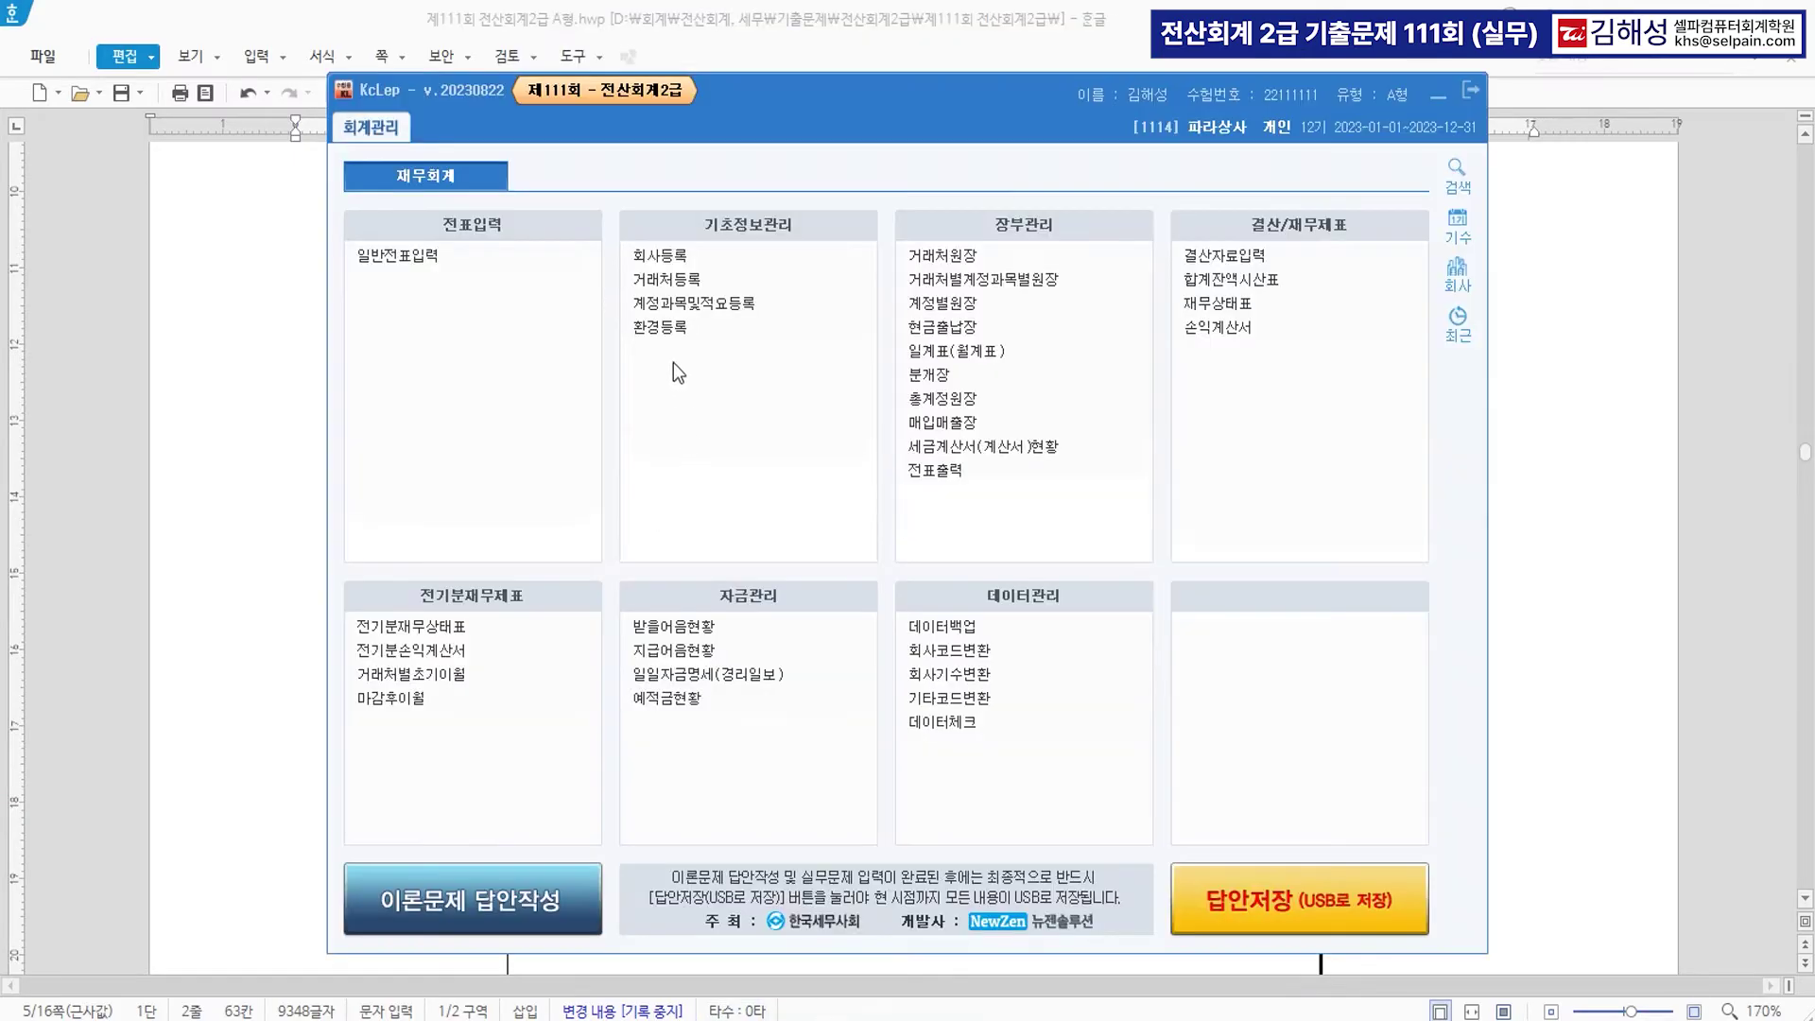
pyautogui.click(1436, 95)
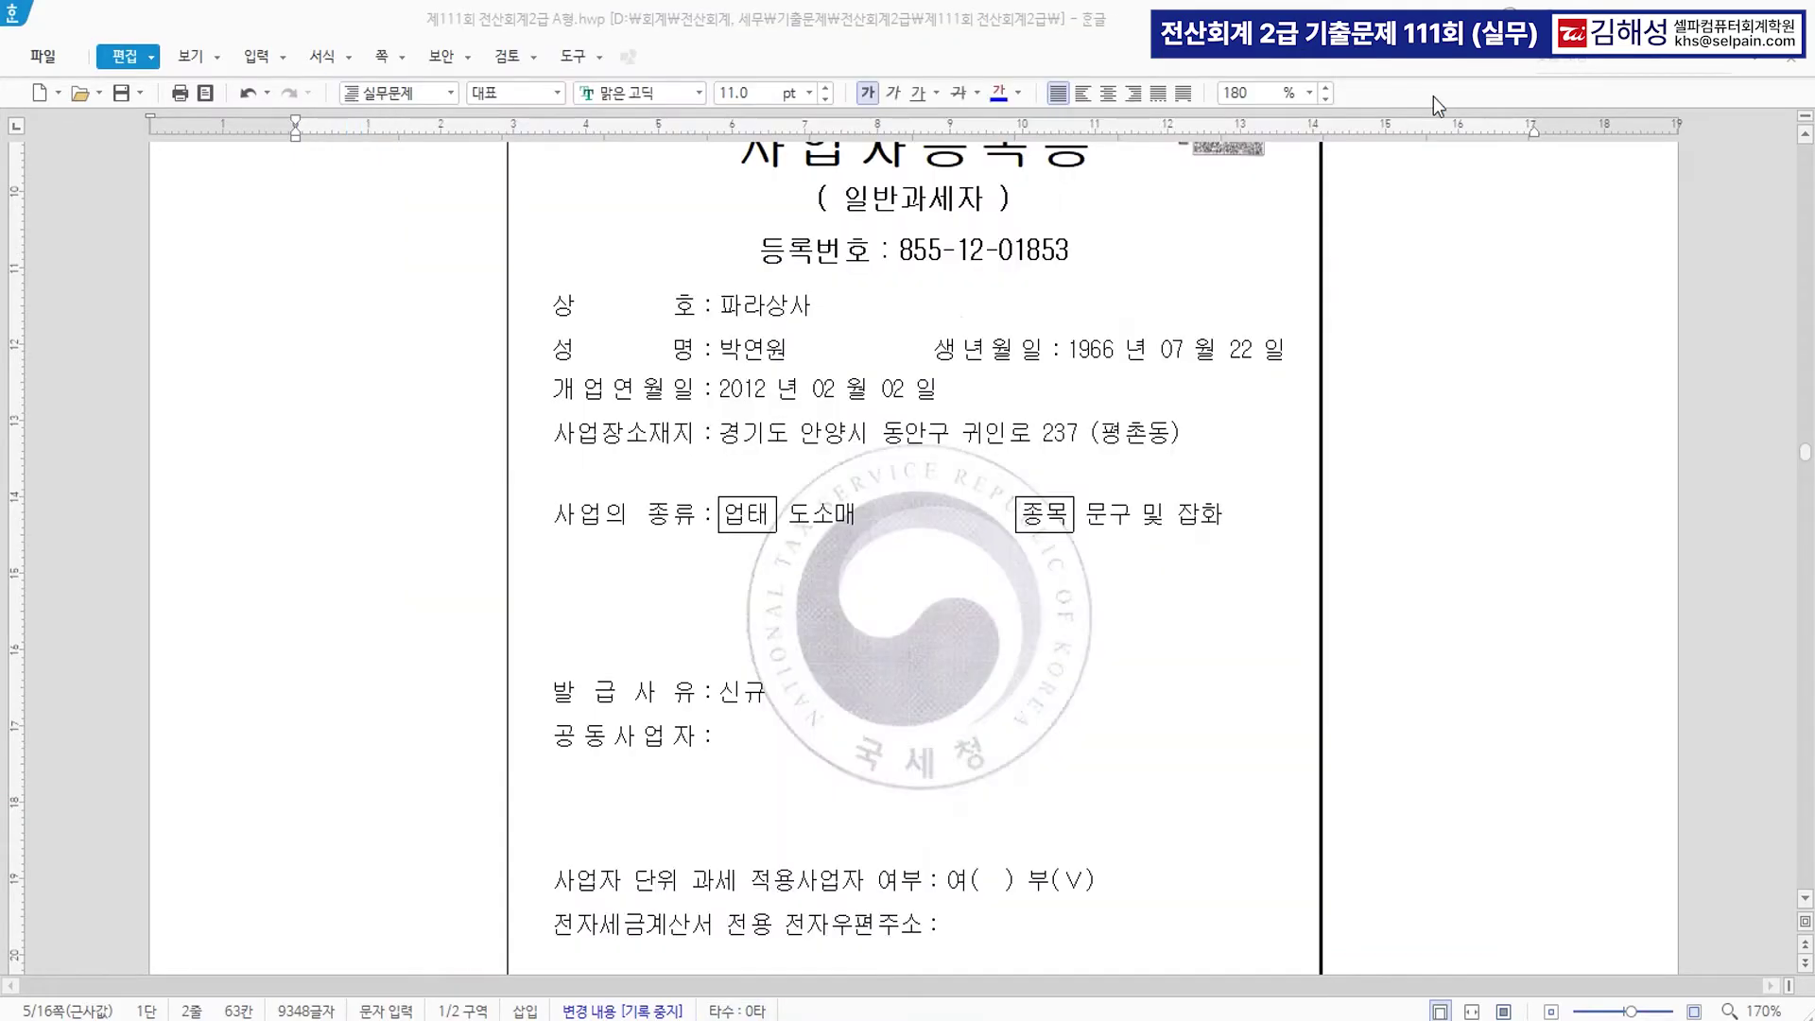
pyautogui.hotkey('alt', 'Tab')
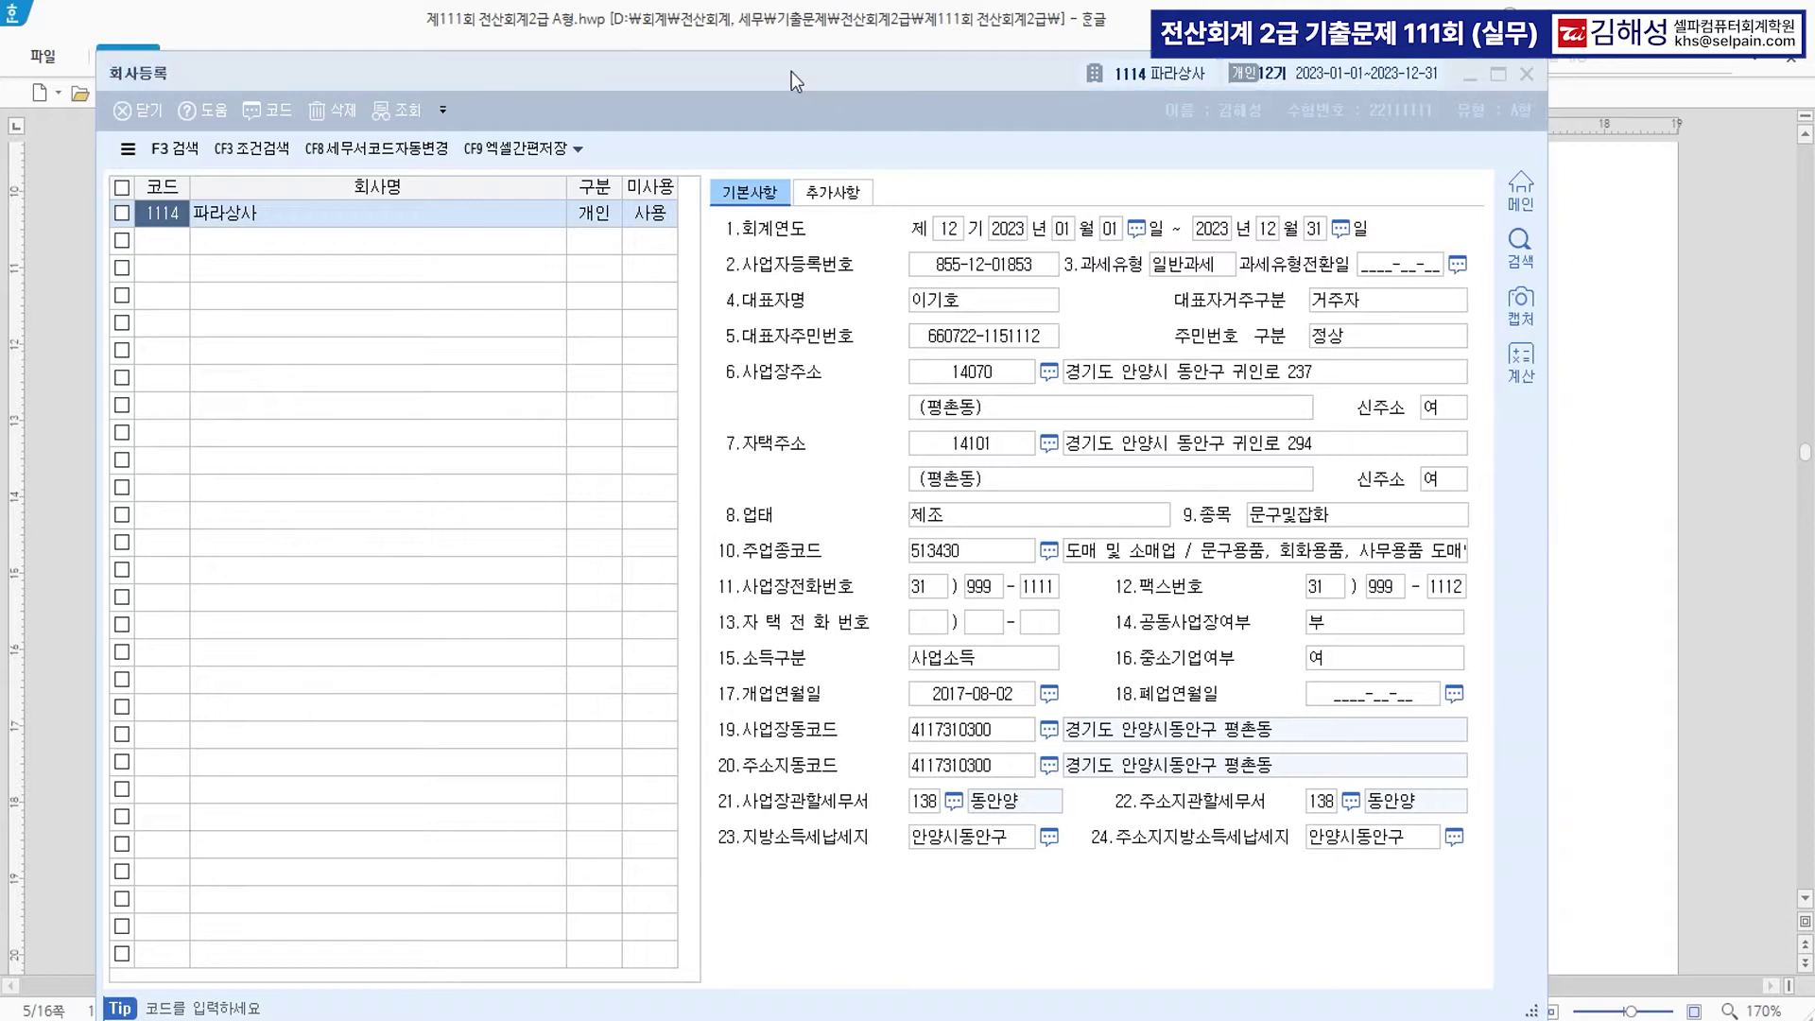
pyautogui.moveTo(791, 76); pyautogui.dragTo(840, 391)
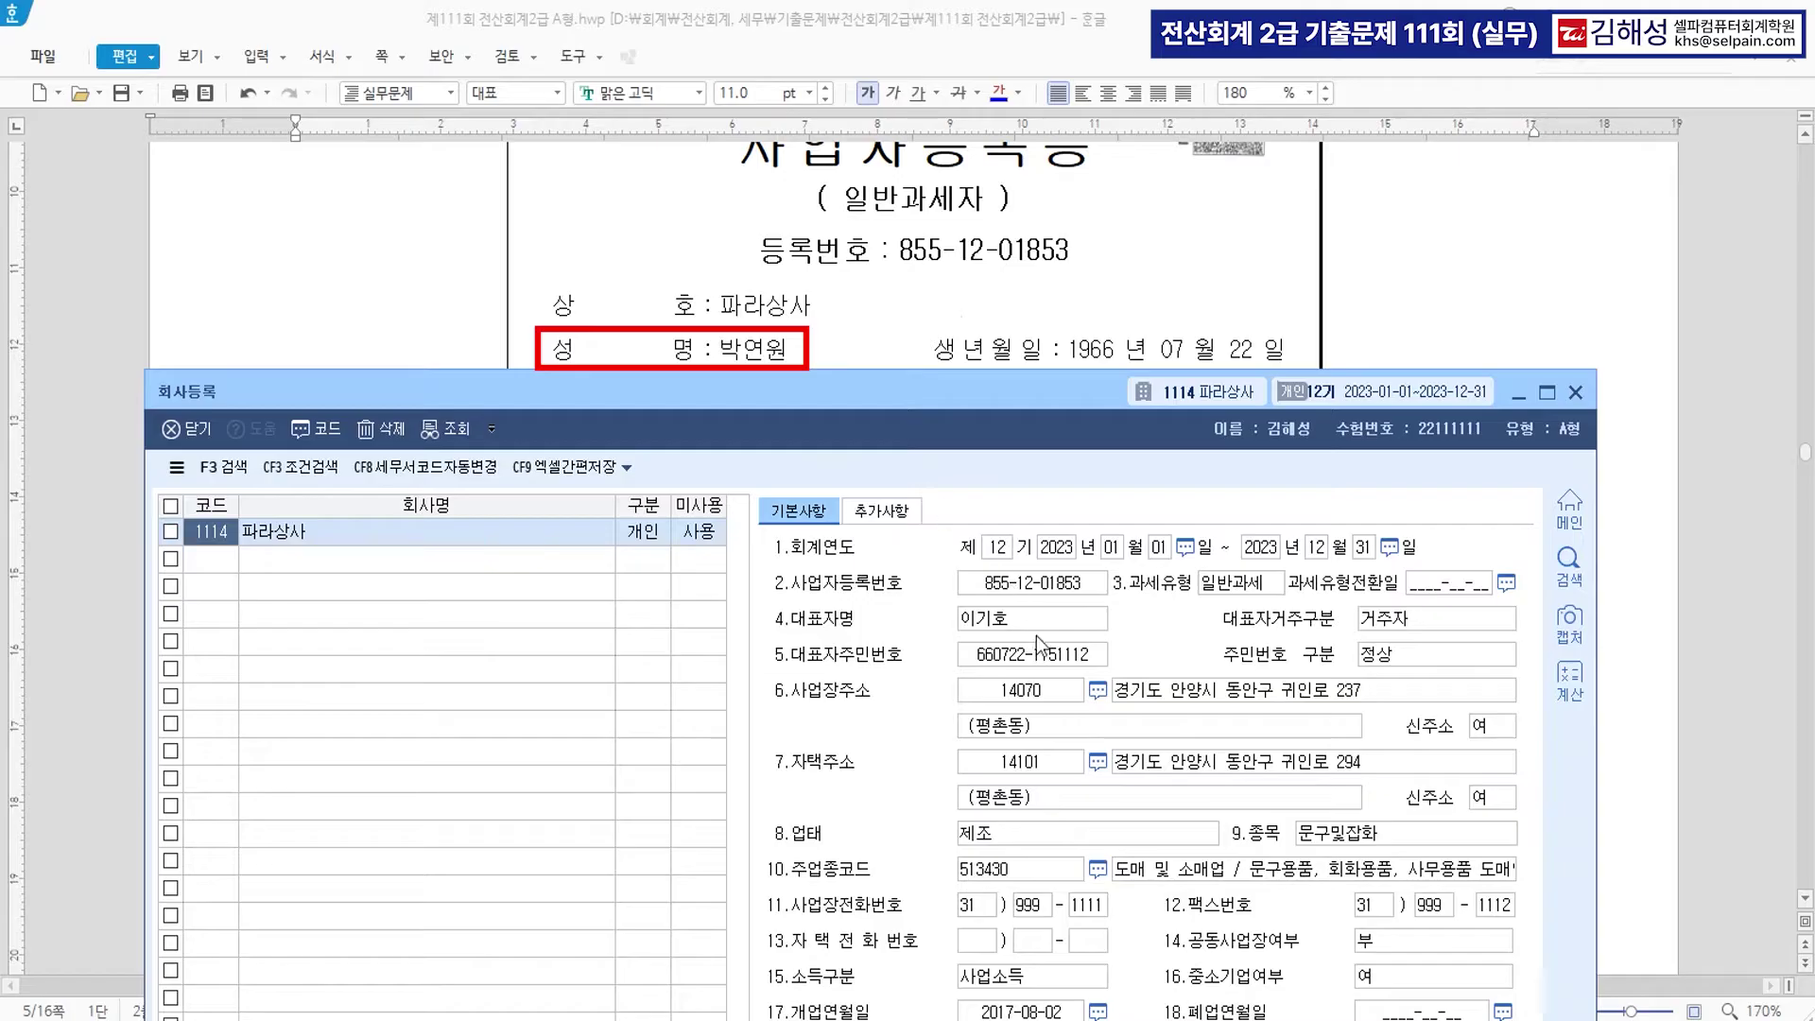
# Replace the representative's name (대표자명) with the owner's name given on the business registration certificate.
pyautogui.click(1010, 620)
pyautogui.doubleClick(1010, 621)
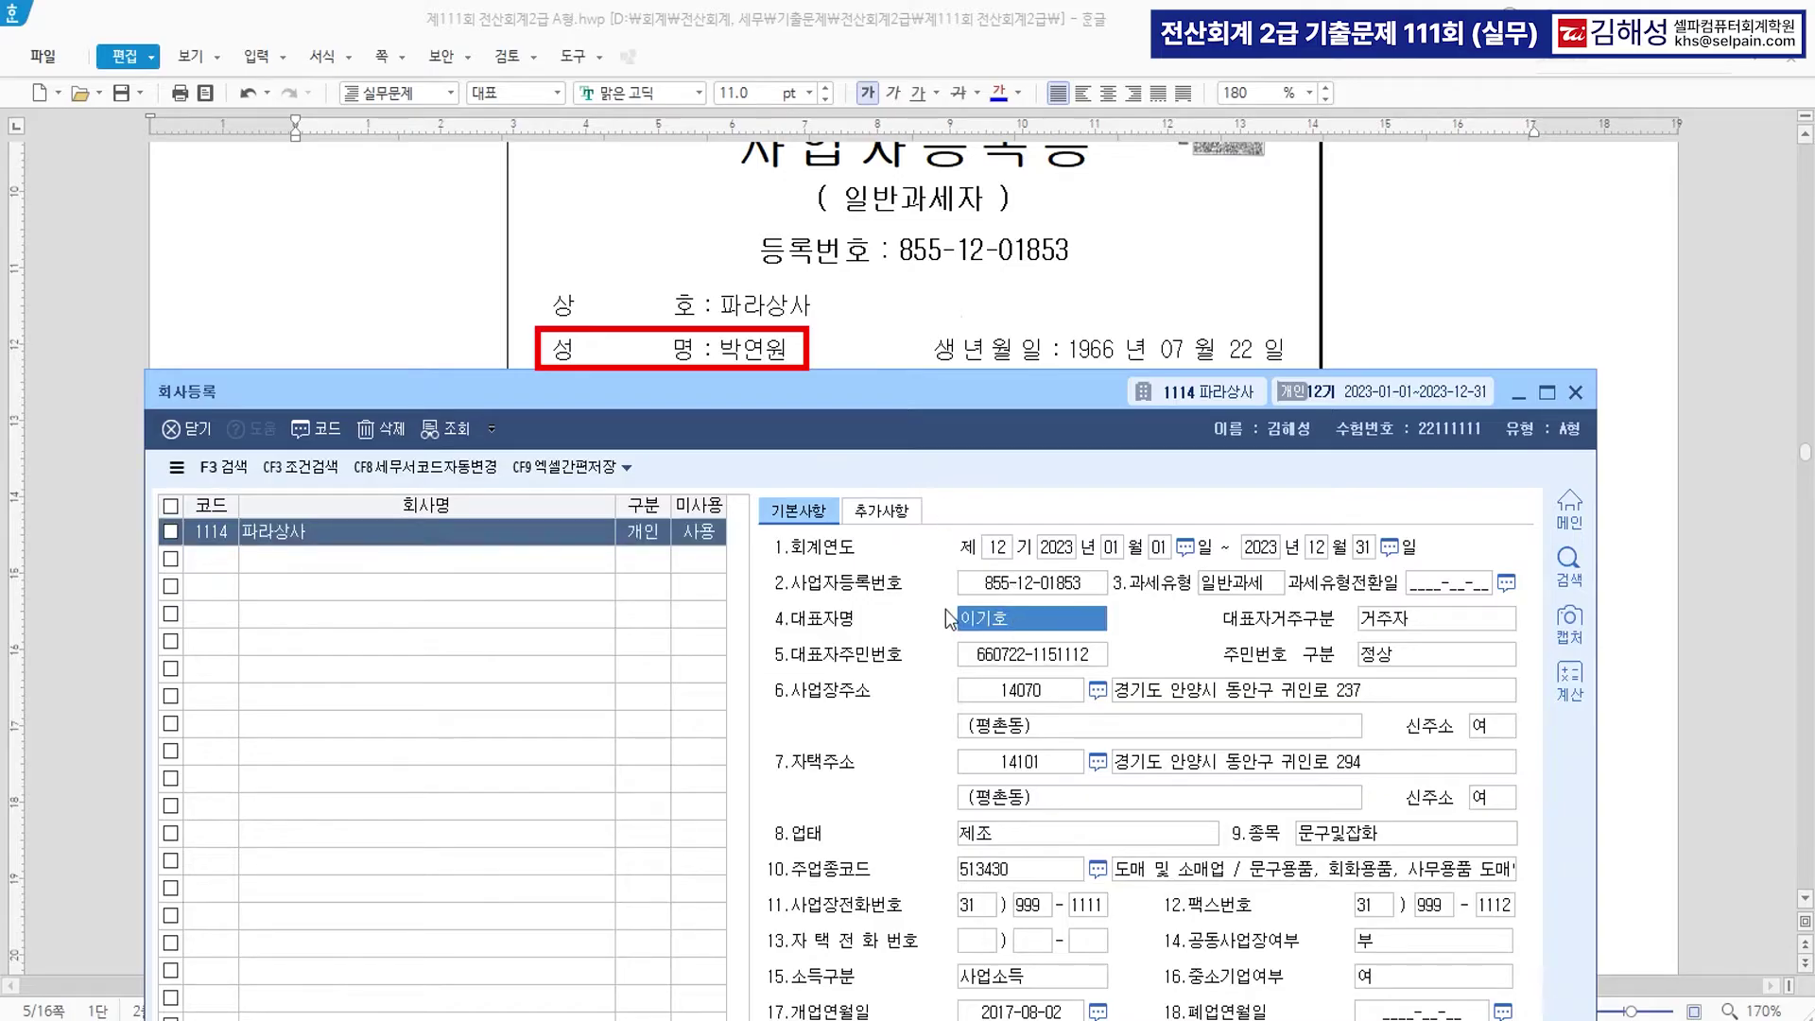
pyautogui.write('박연원')
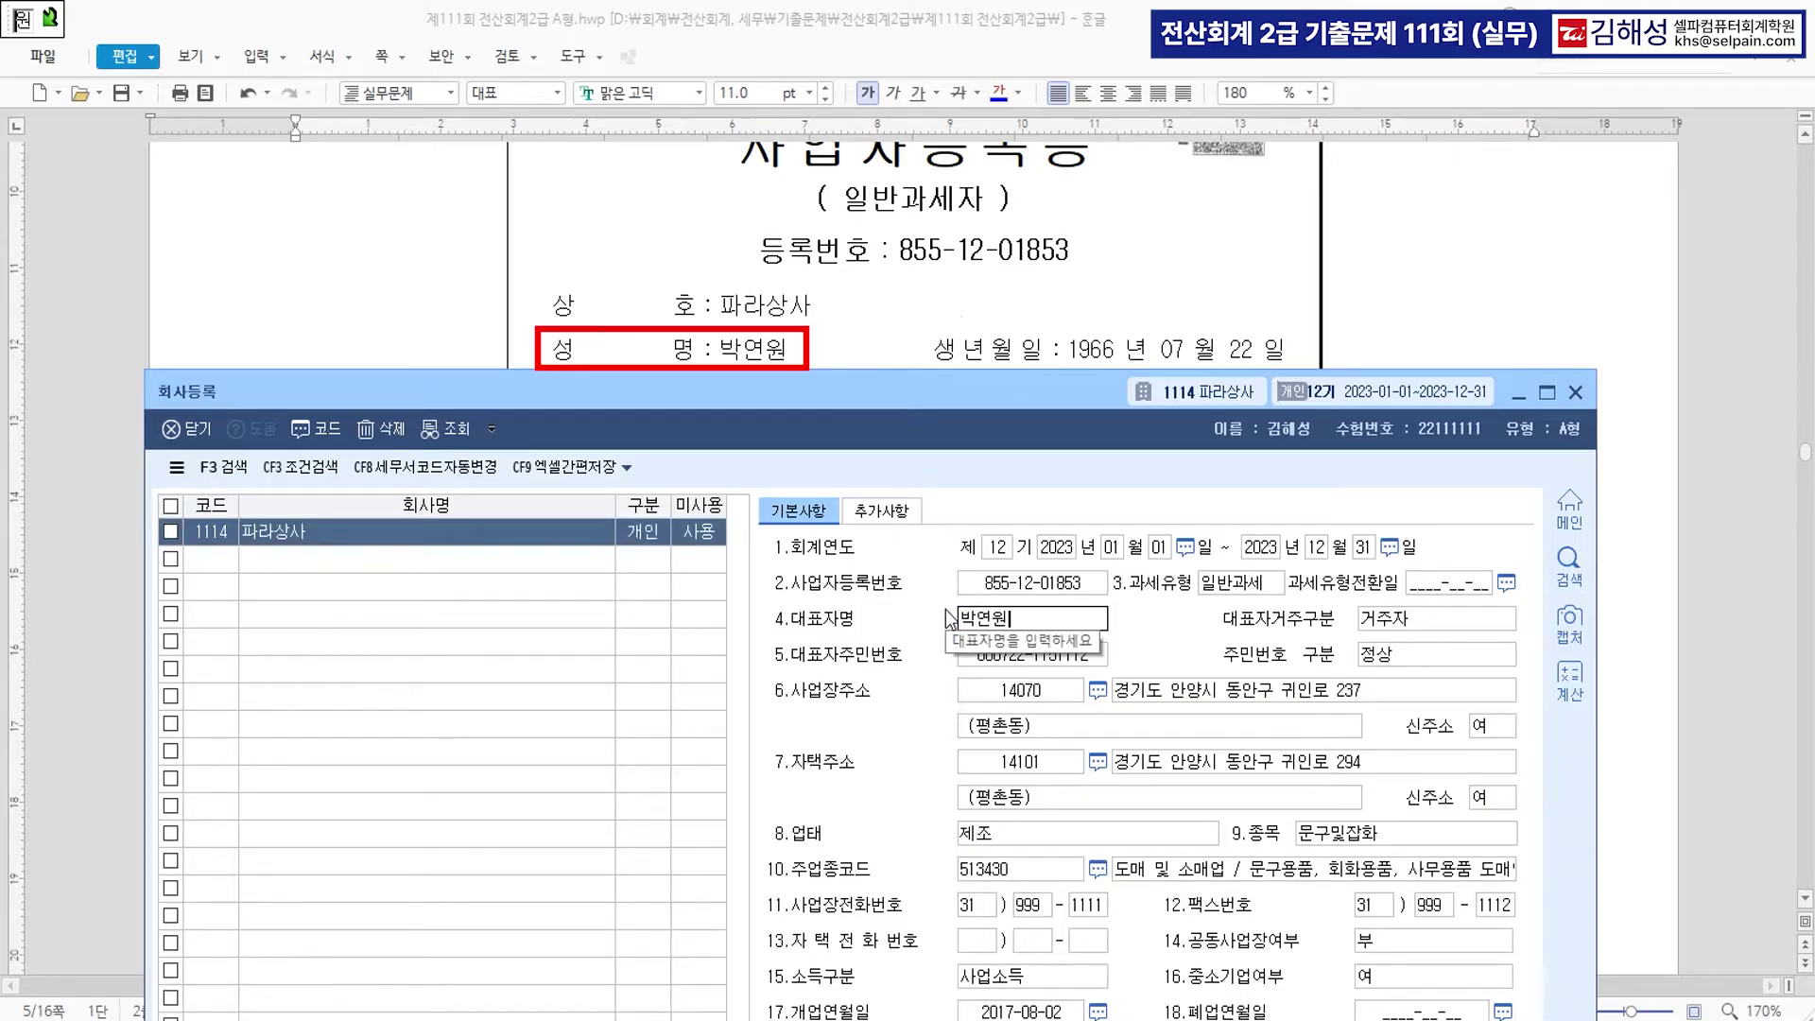
pyautogui.press('Return')
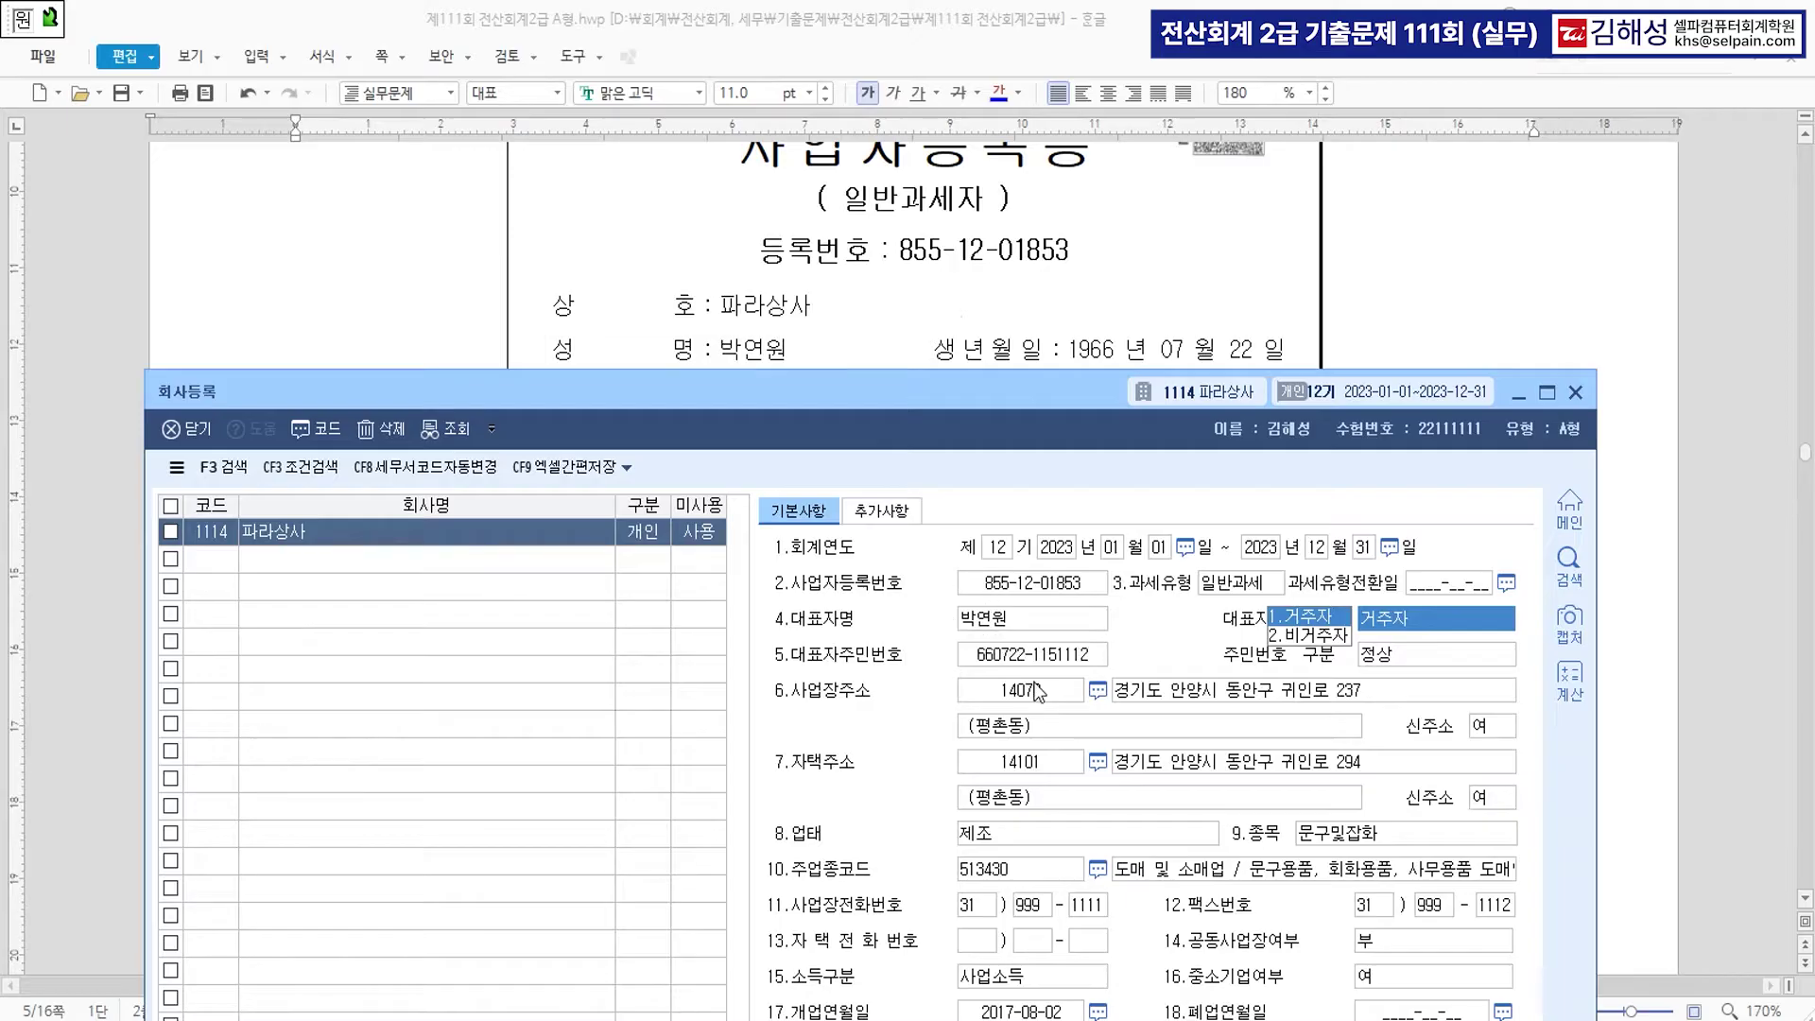
# Compare the certificate with the company record and set the business opening date (개업연월일) to 2012-02-02.
pyautogui.moveTo(989, 400); pyautogui.dragTo(993, 582)
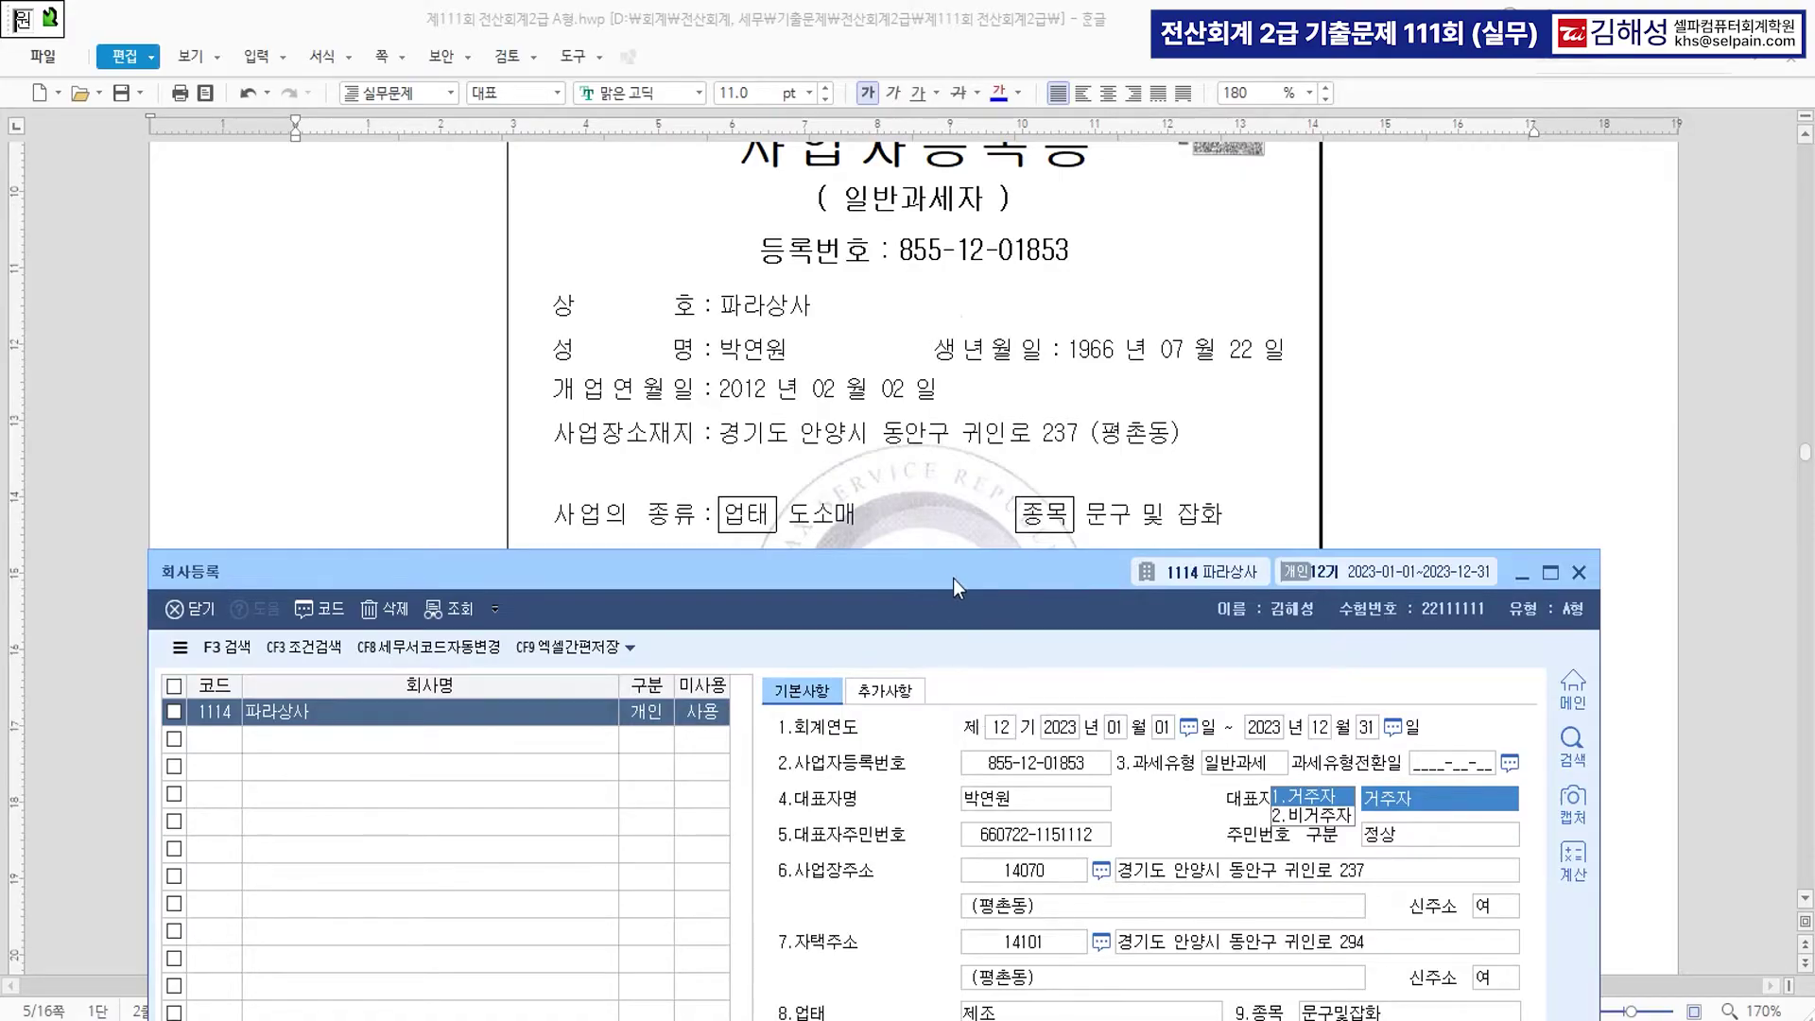
pyautogui.scroll(-3, 877, 376)
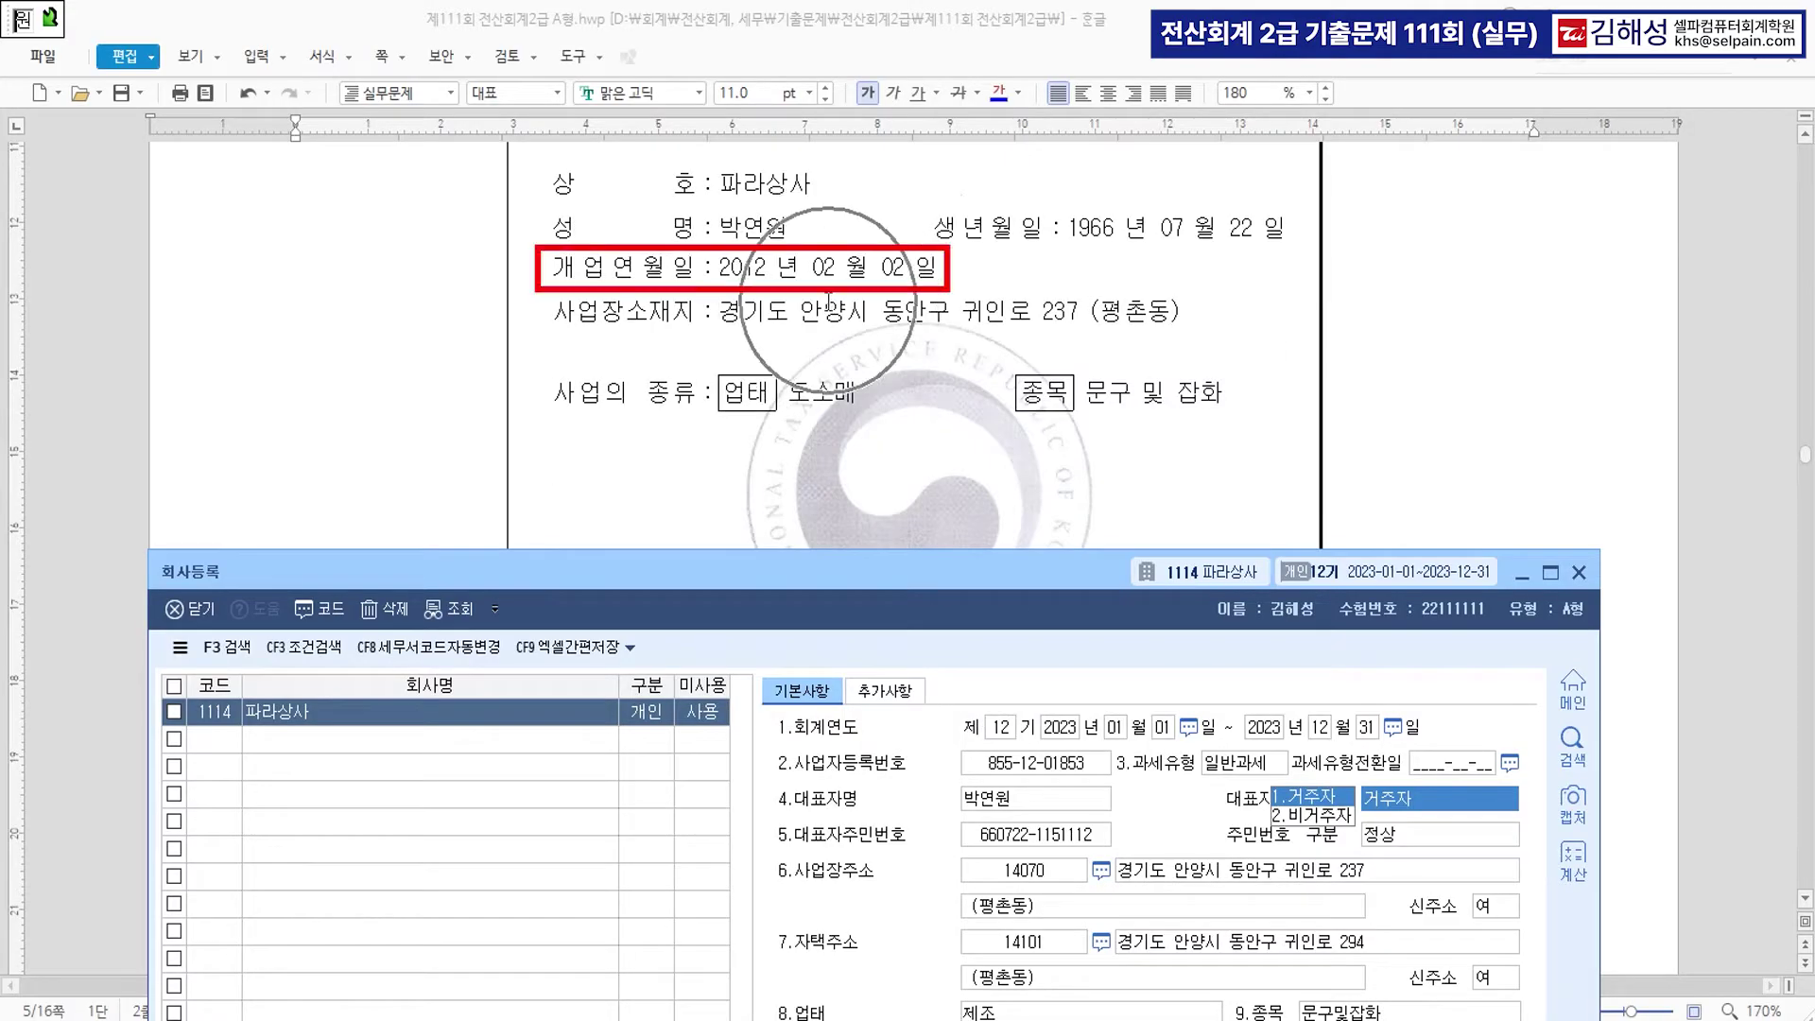
pyautogui.moveTo(970, 581); pyautogui.dragTo(983, 441)
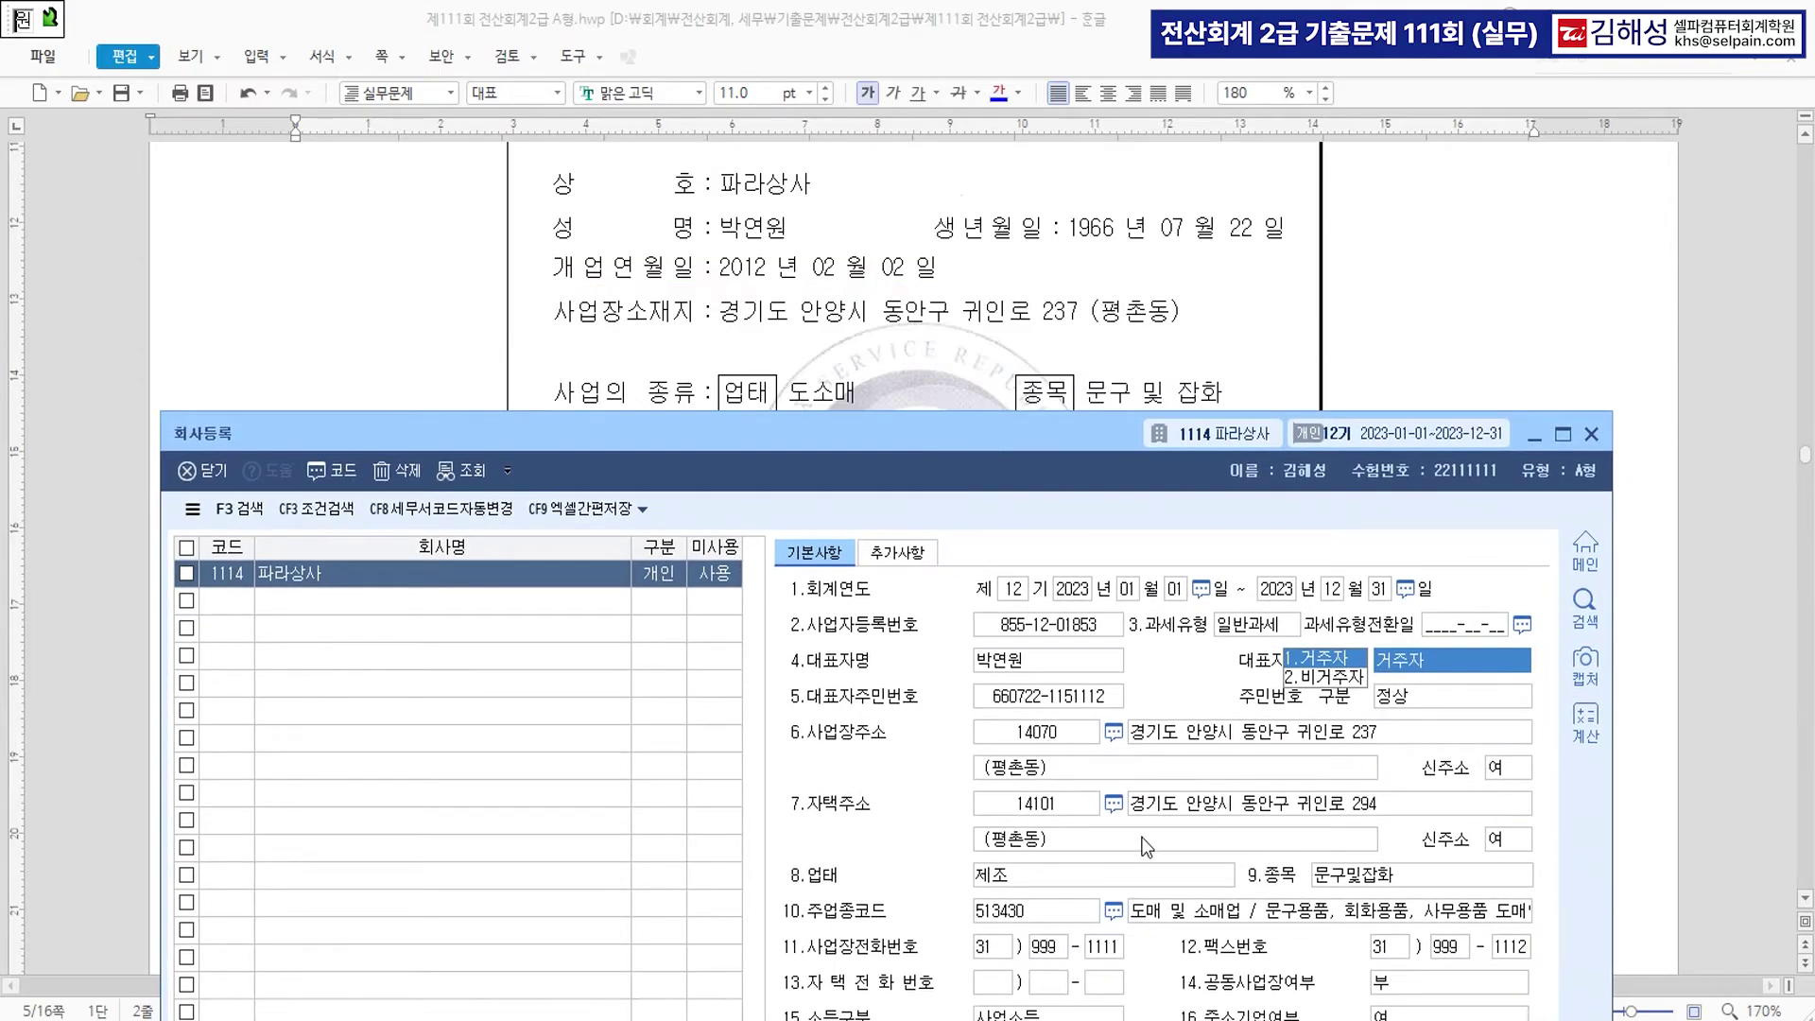
pyautogui.scroll(-3, 1015, 229)
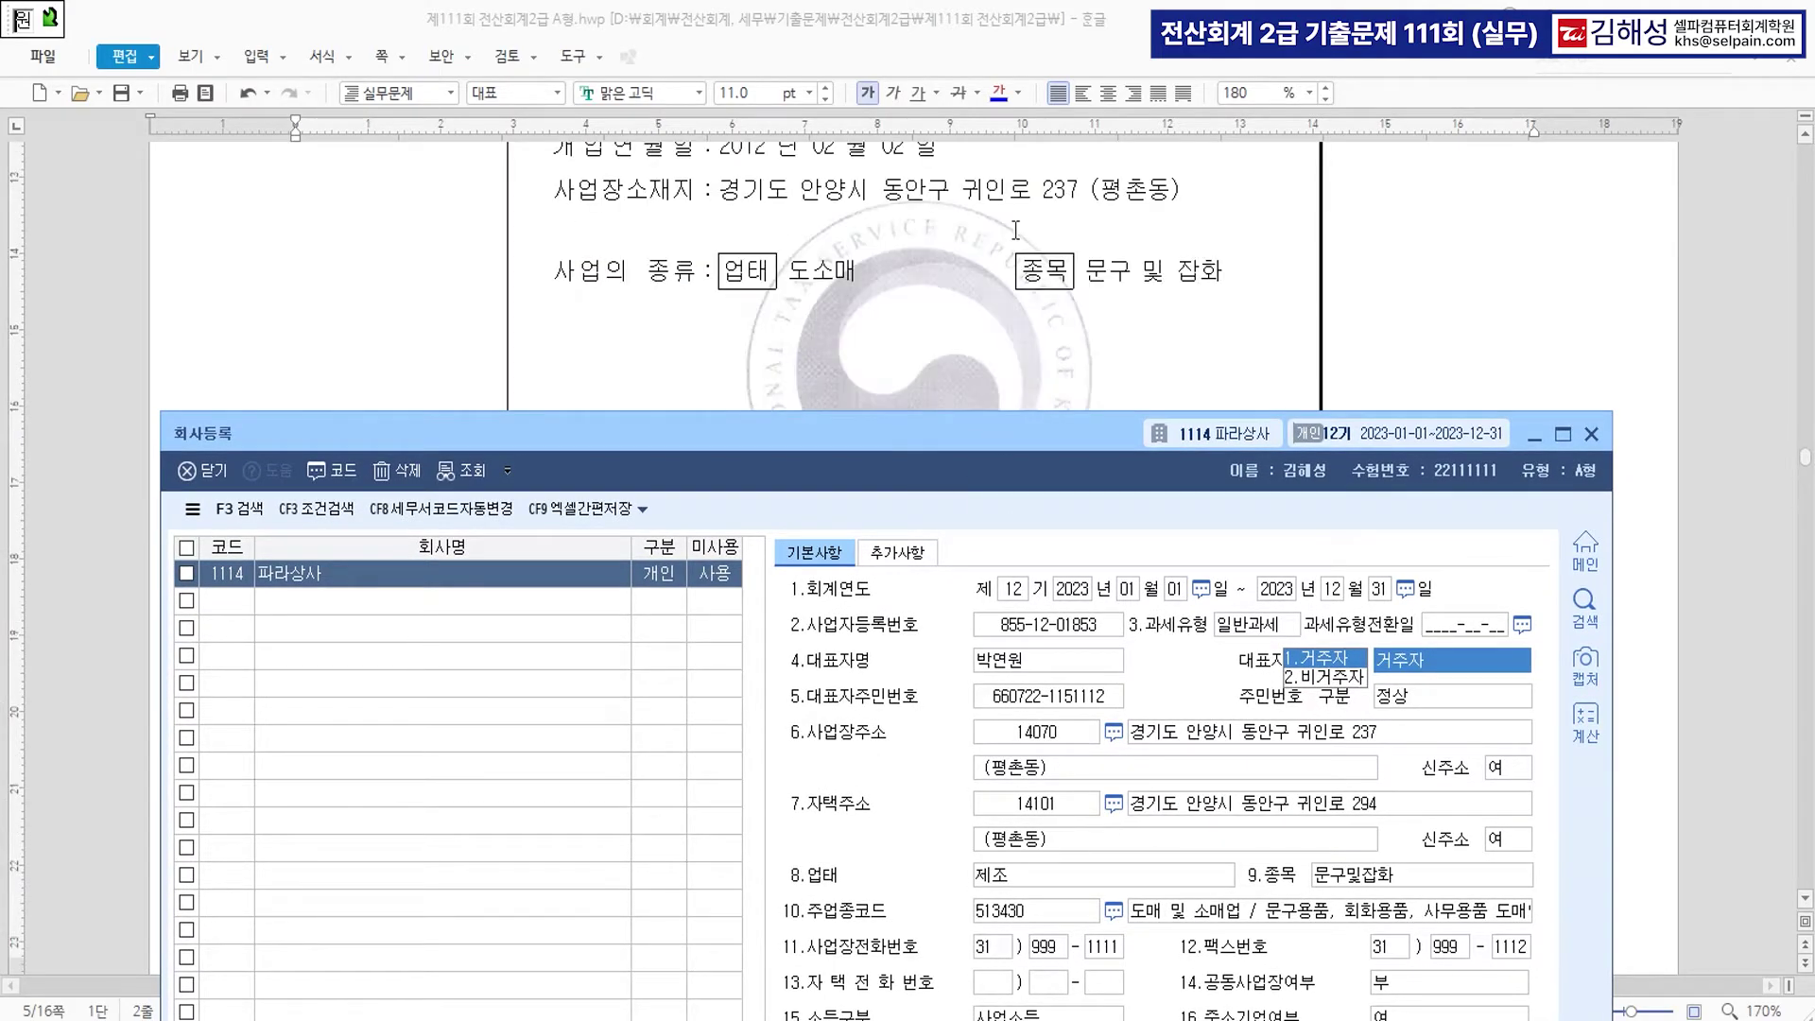
pyautogui.moveTo(981, 445); pyautogui.dragTo(991, 241)
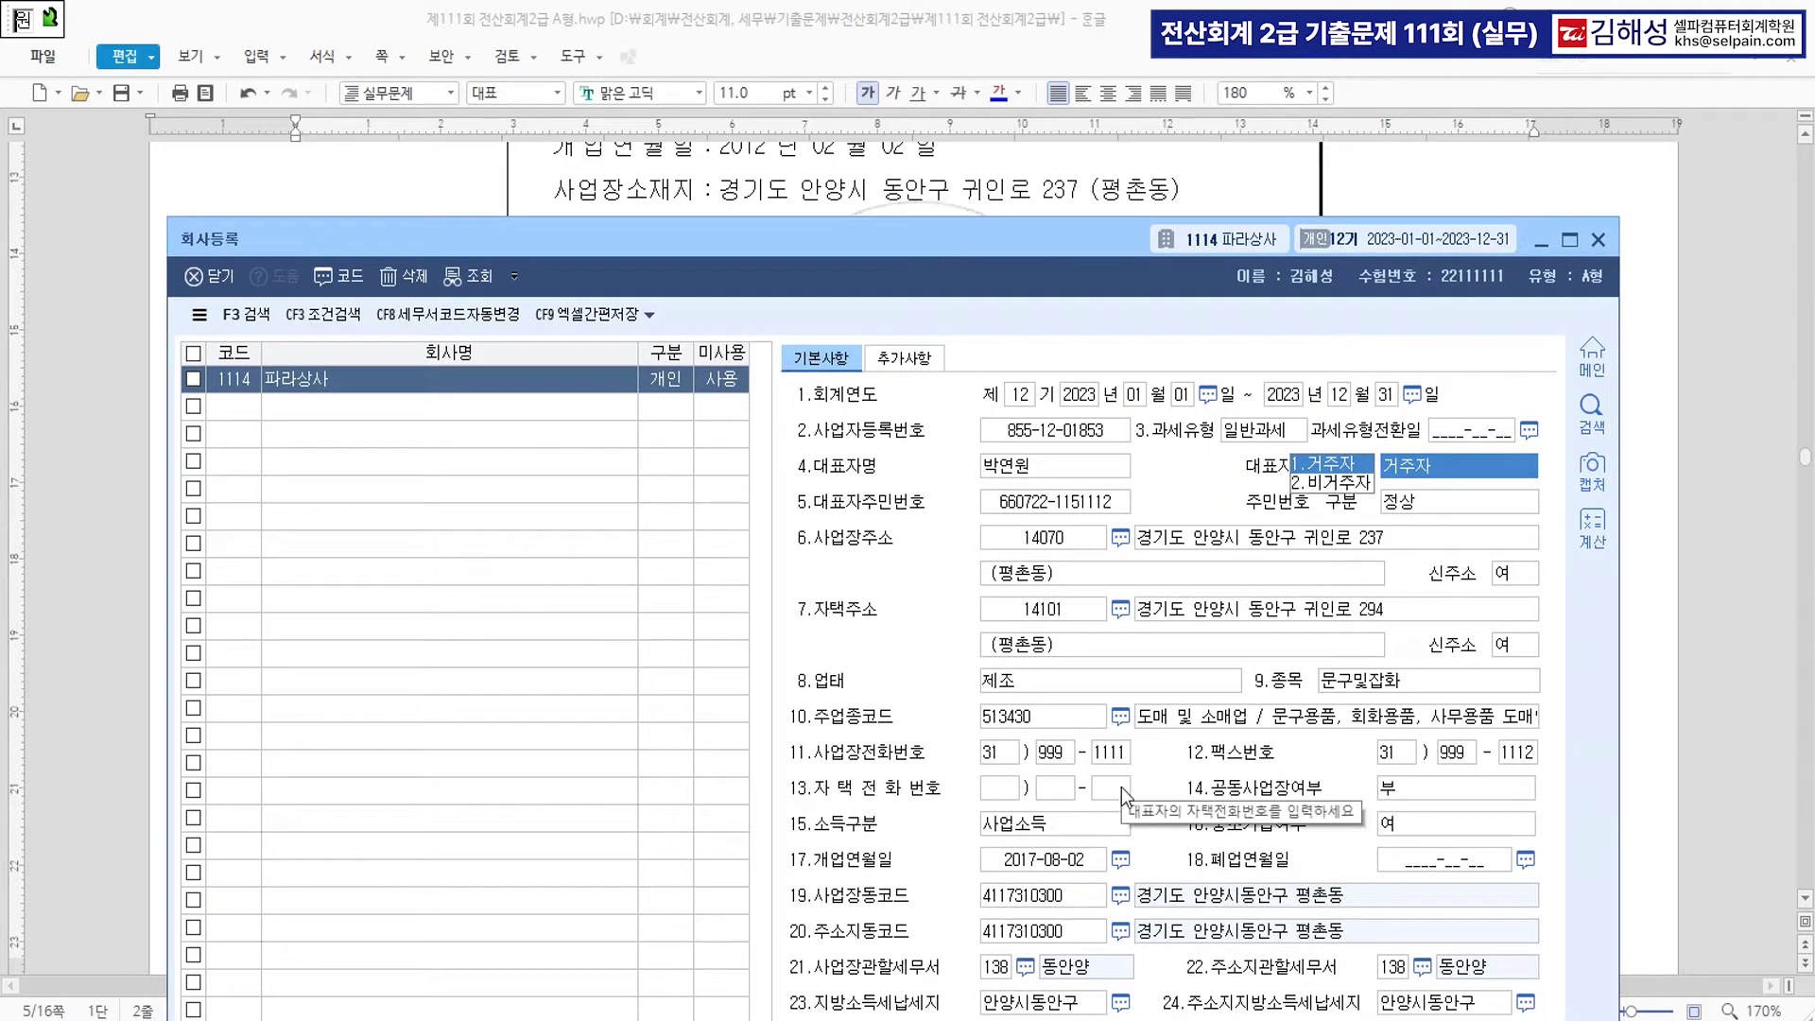
pyautogui.click(1074, 867)
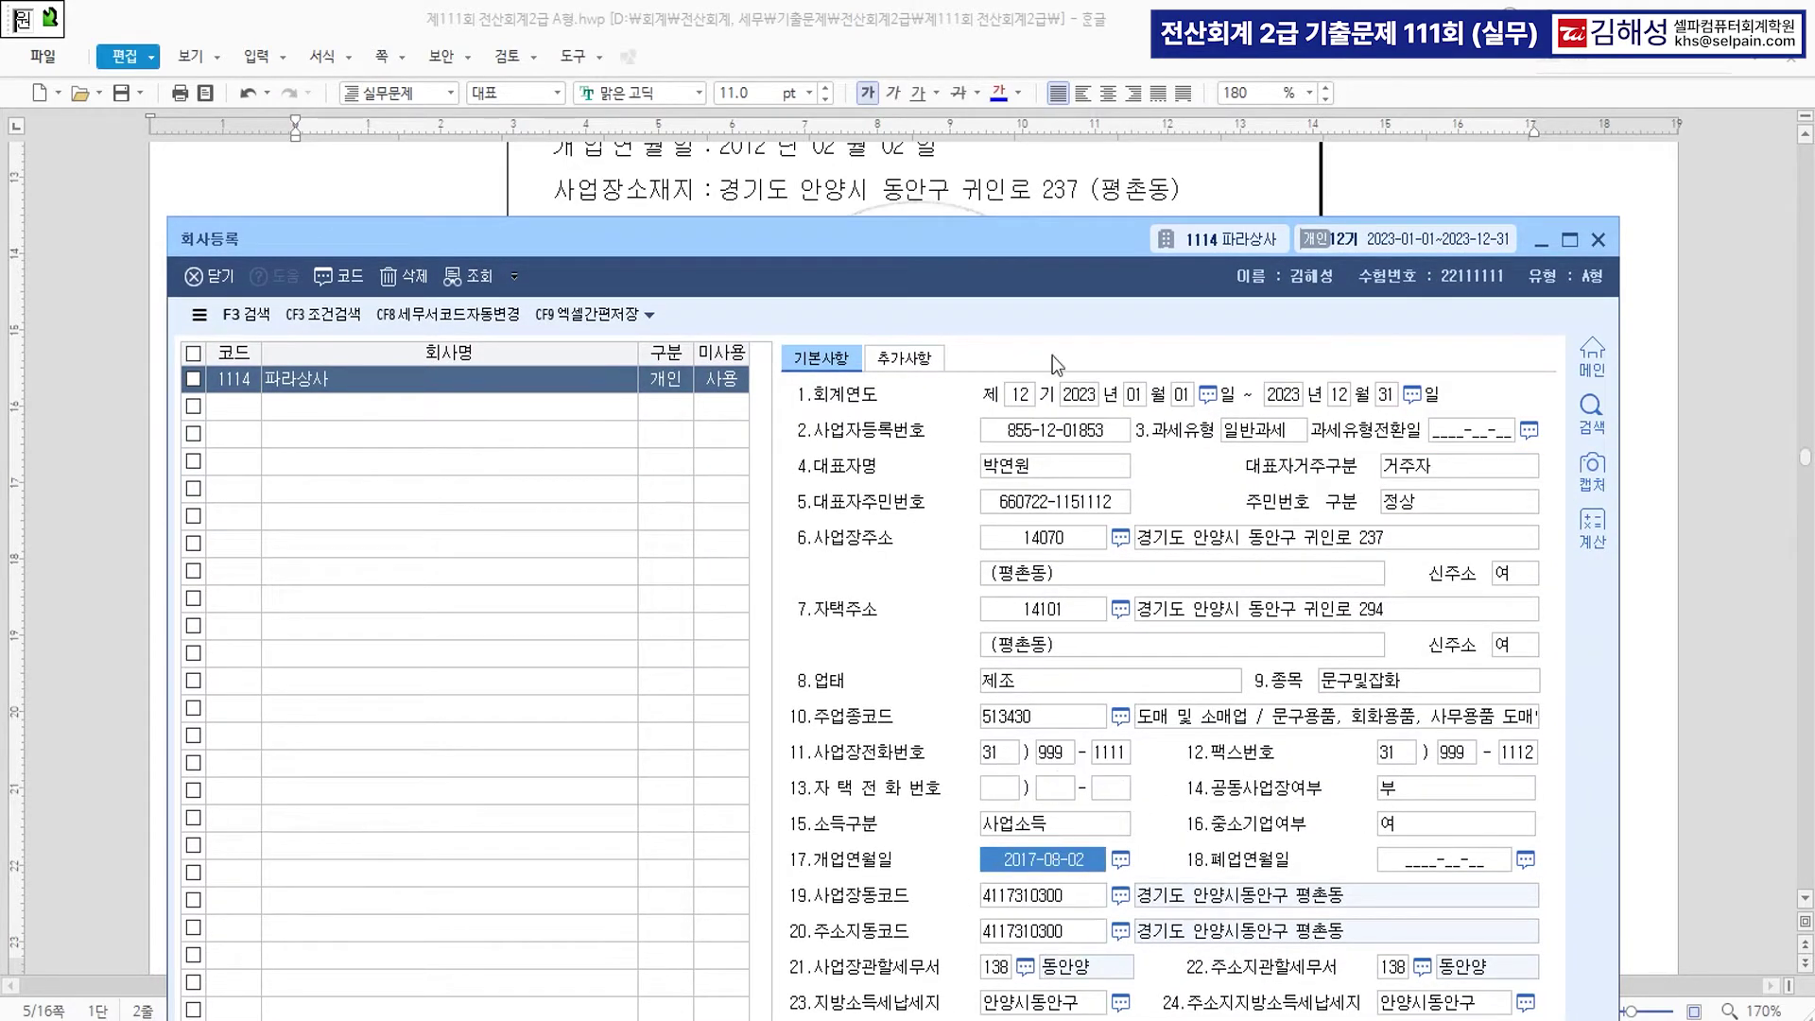
pyautogui.scroll(2, 980, 186)
pyautogui.moveTo(961, 248); pyautogui.dragTo(961, 389)
pyautogui.click(767, 286)
pyautogui.click(1083, 1009)
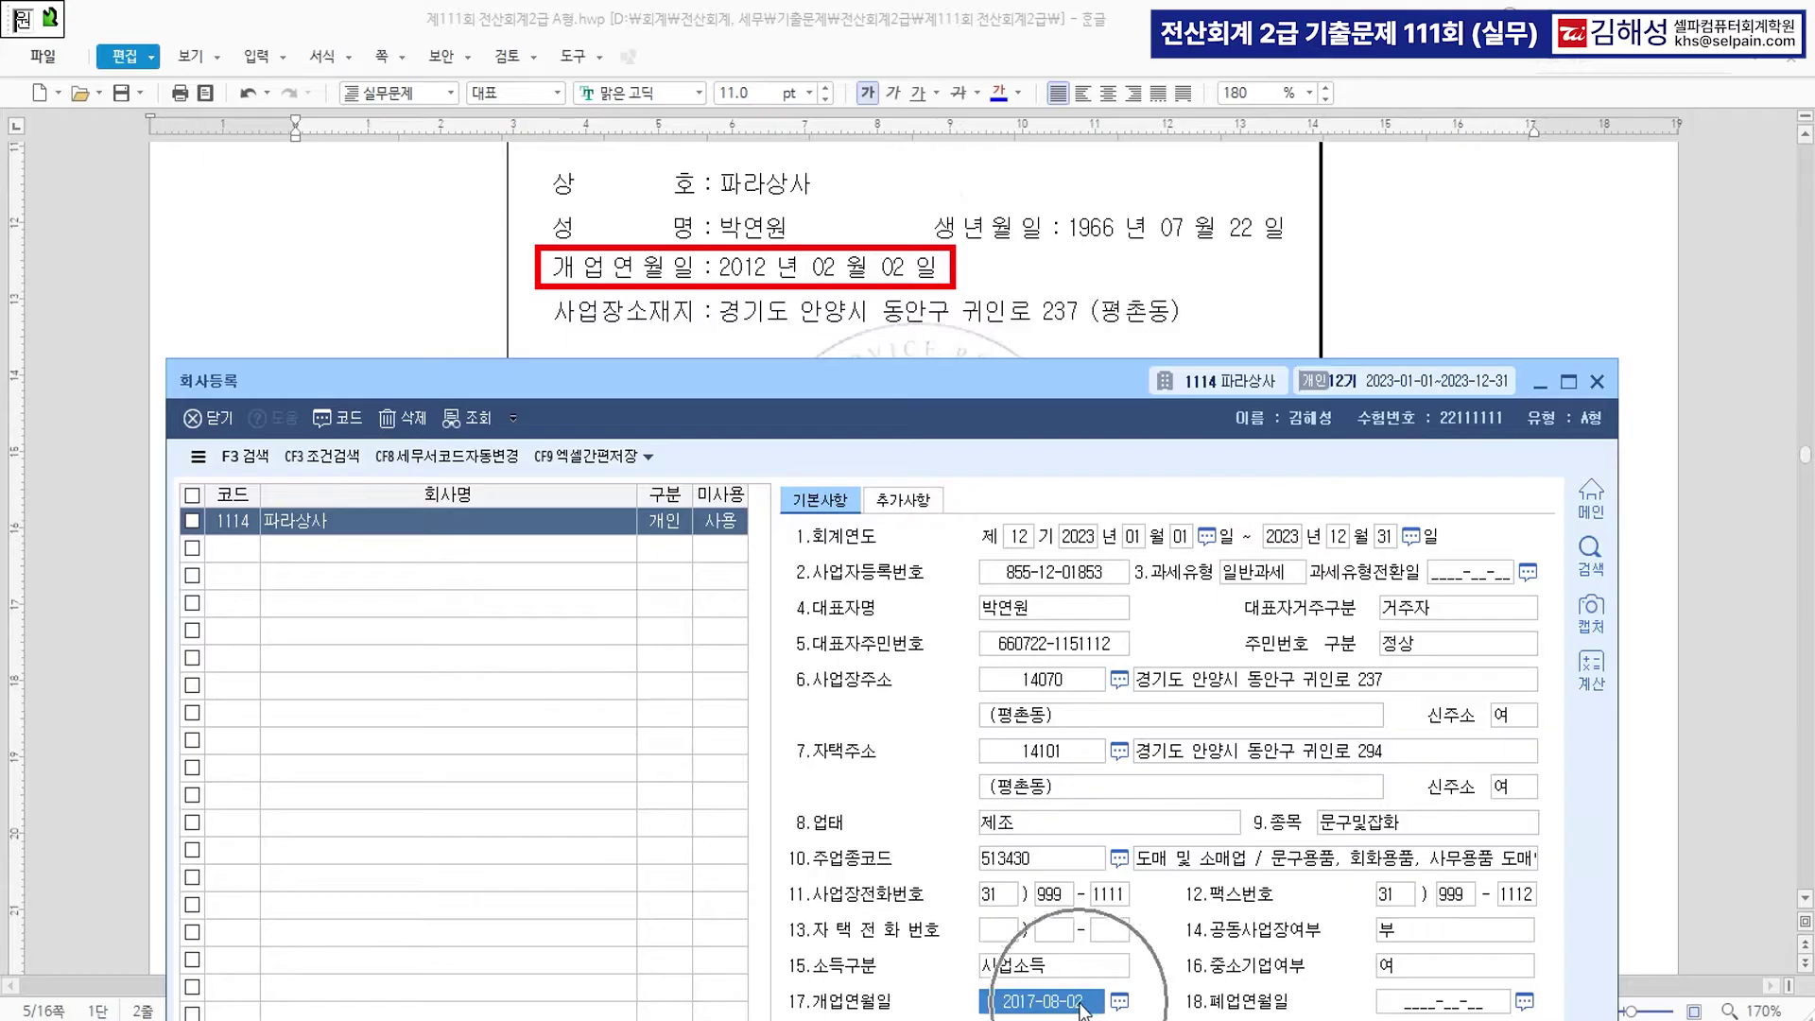
pyautogui.click(1079, 1010)
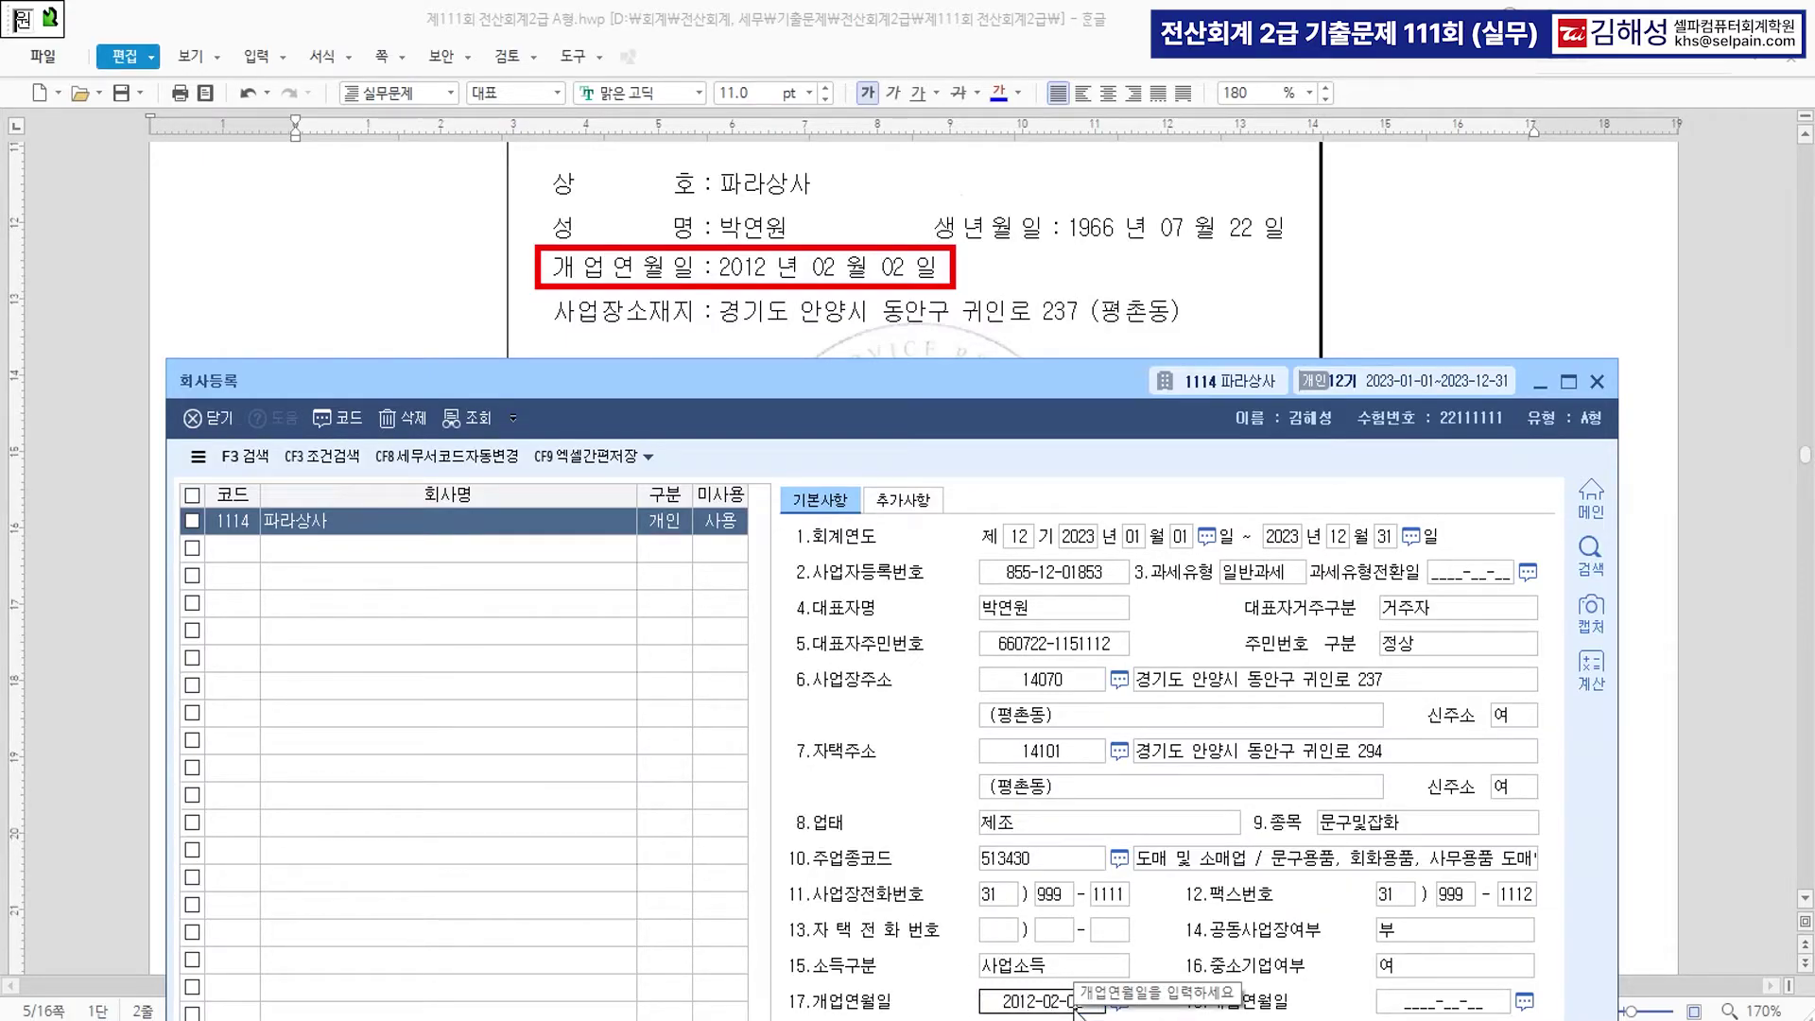
pyautogui.press('Return')
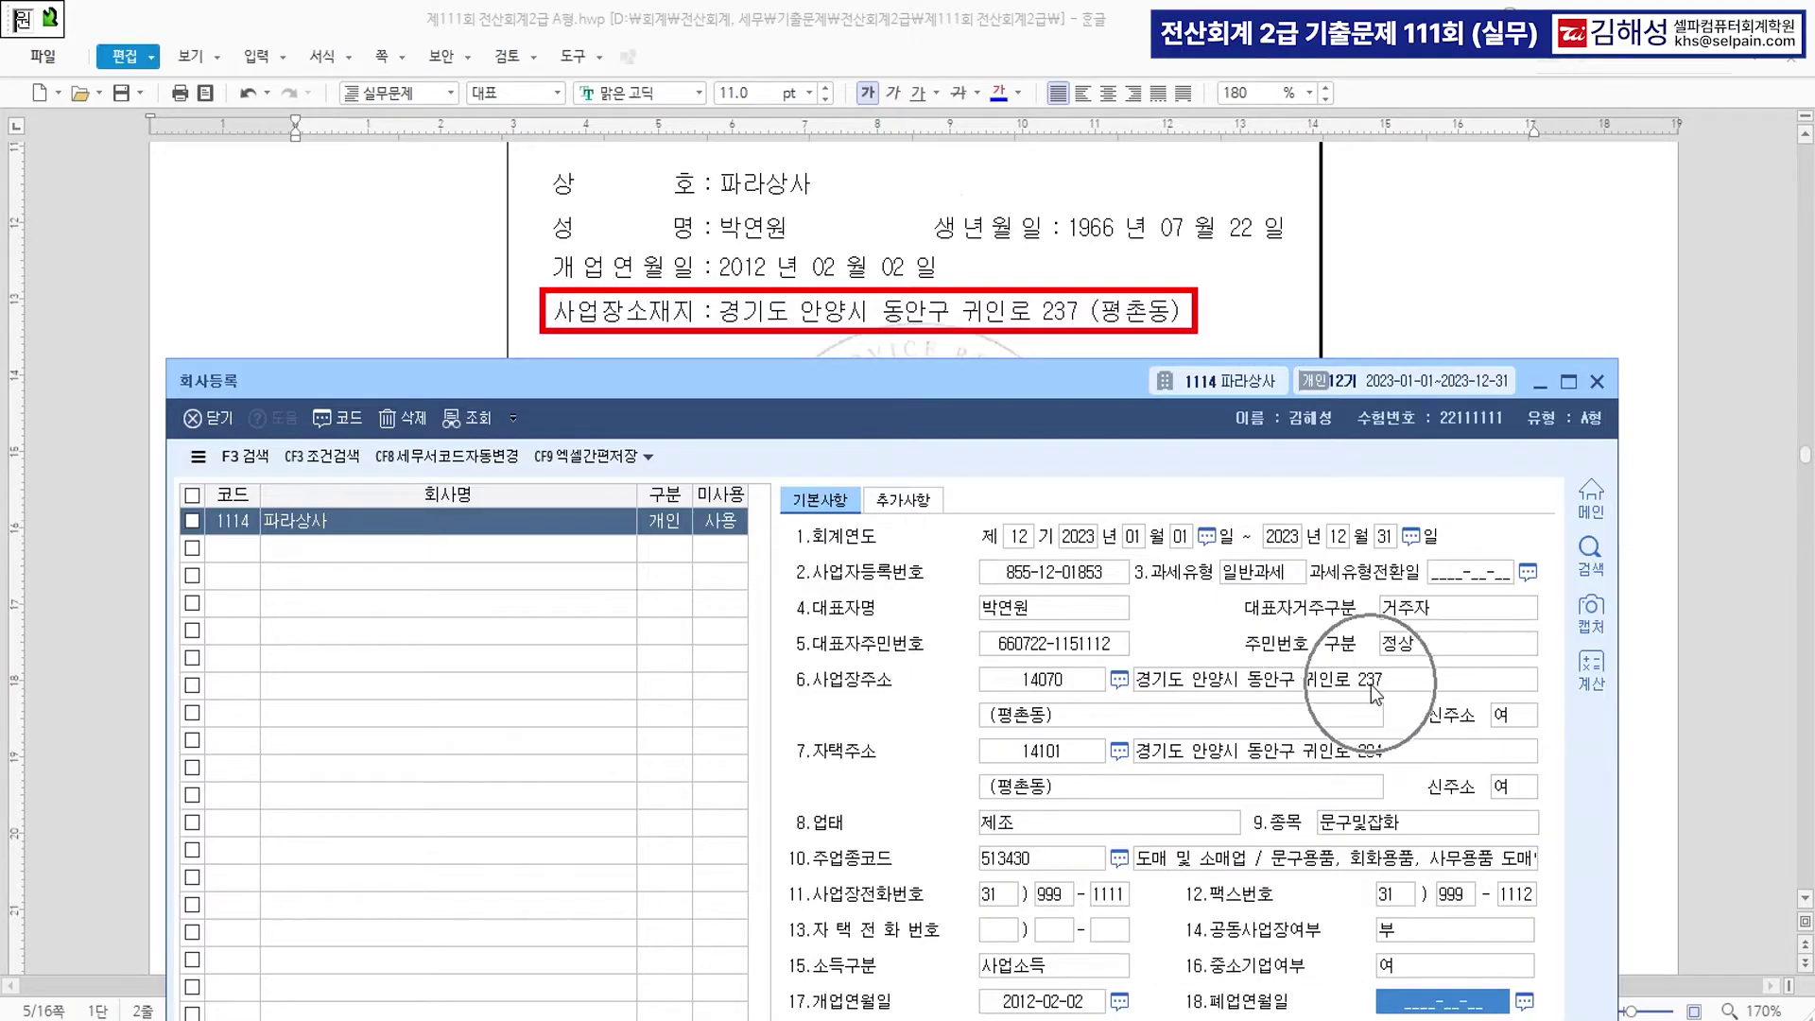
# Check the business address against the certificate and set the business type (업태) to 도소매.
pyautogui.scroll(-3, 955, 301)
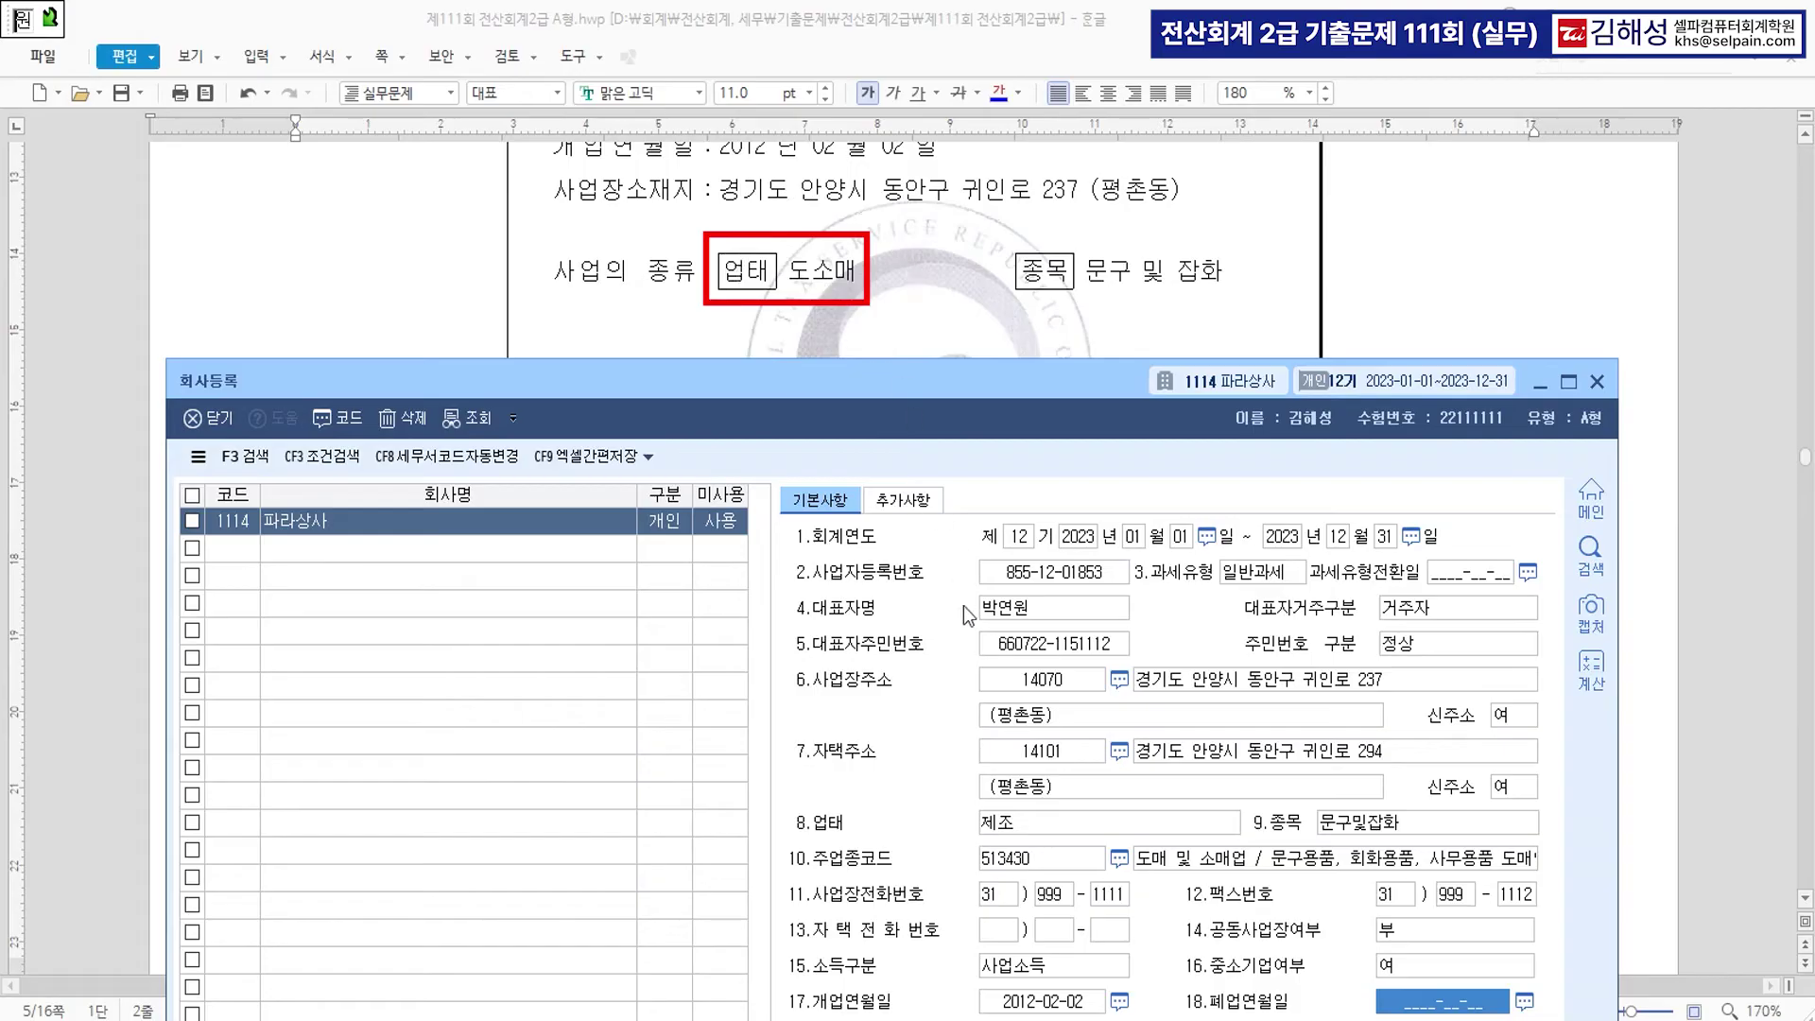
pyautogui.click(1021, 821)
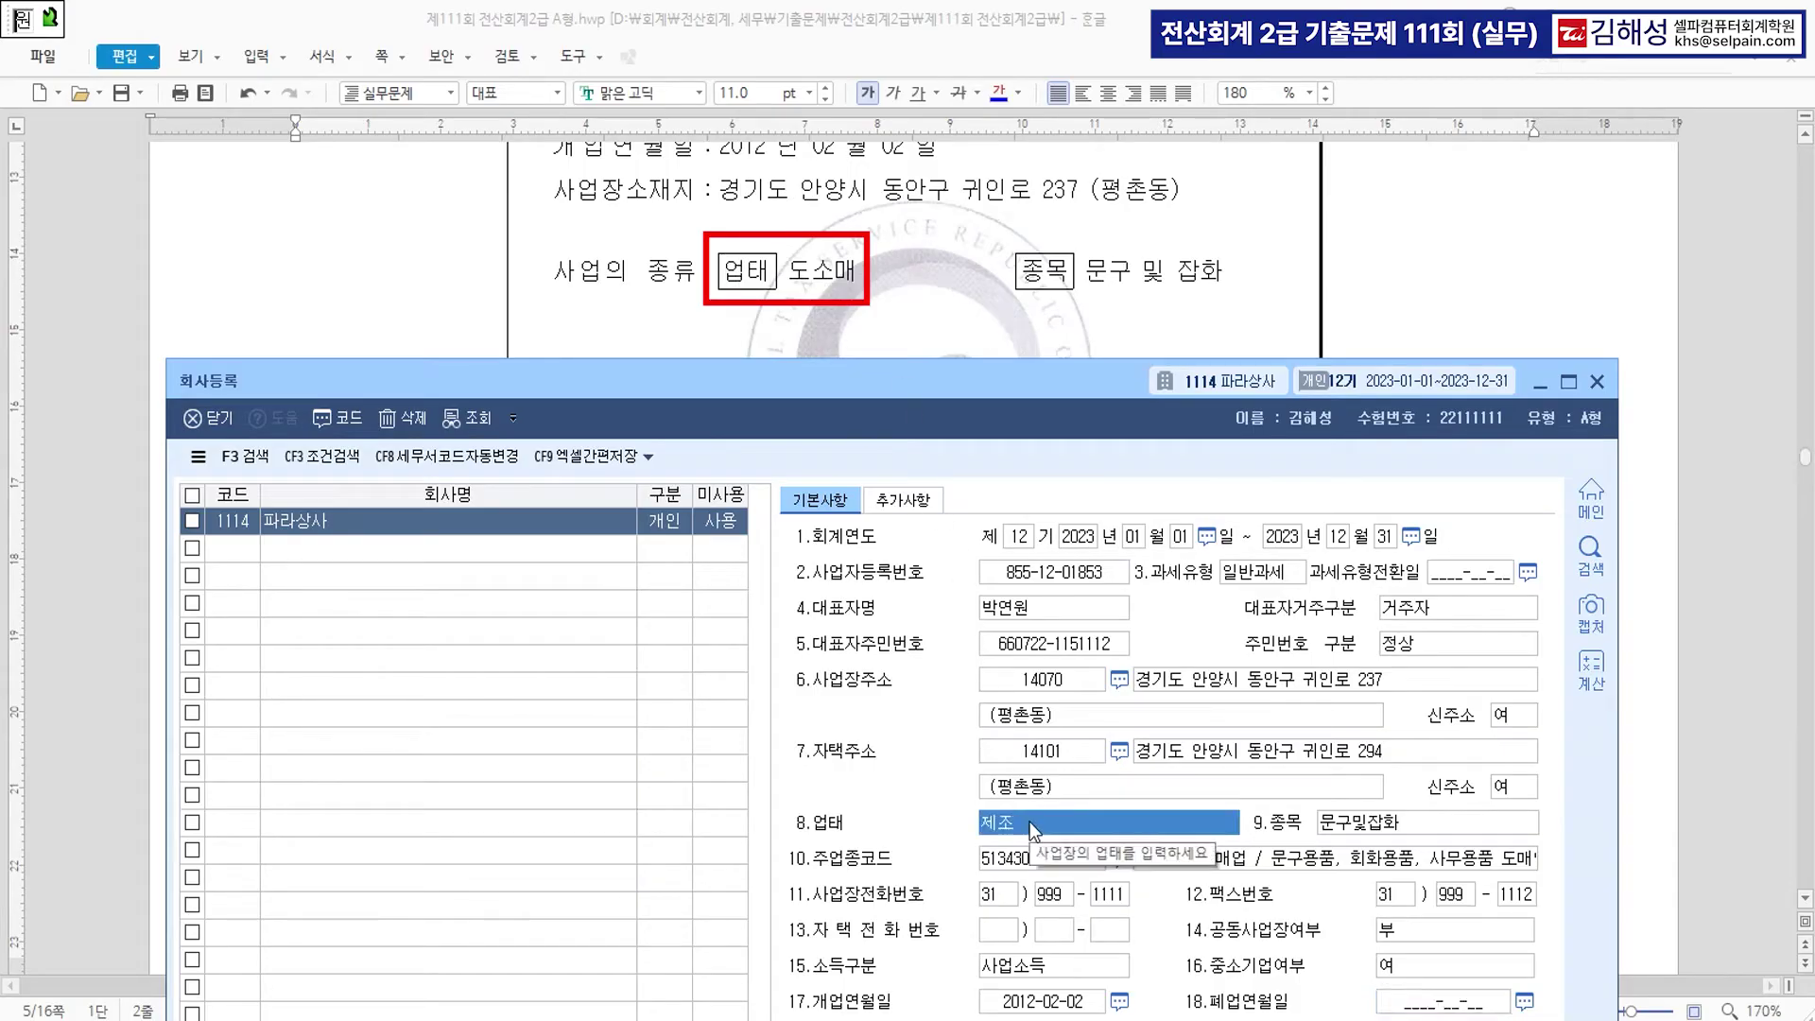
pyautogui.write('도소매')
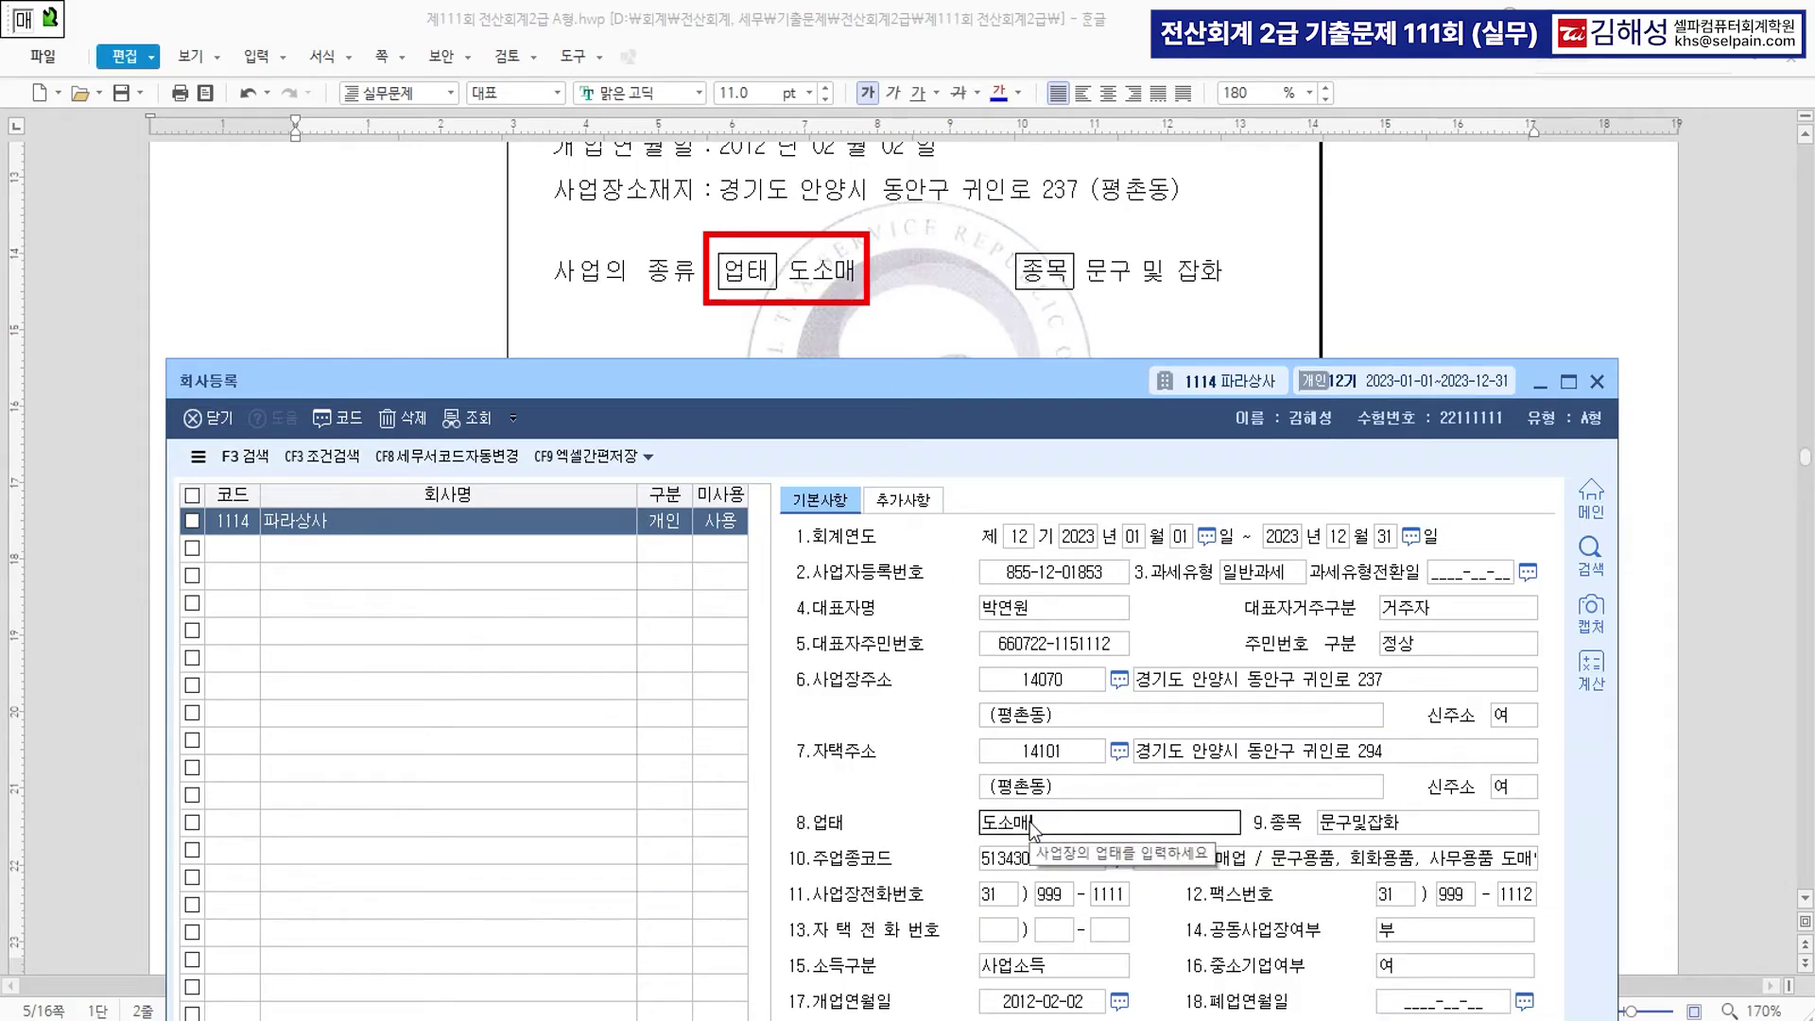
pyautogui.press('Return')
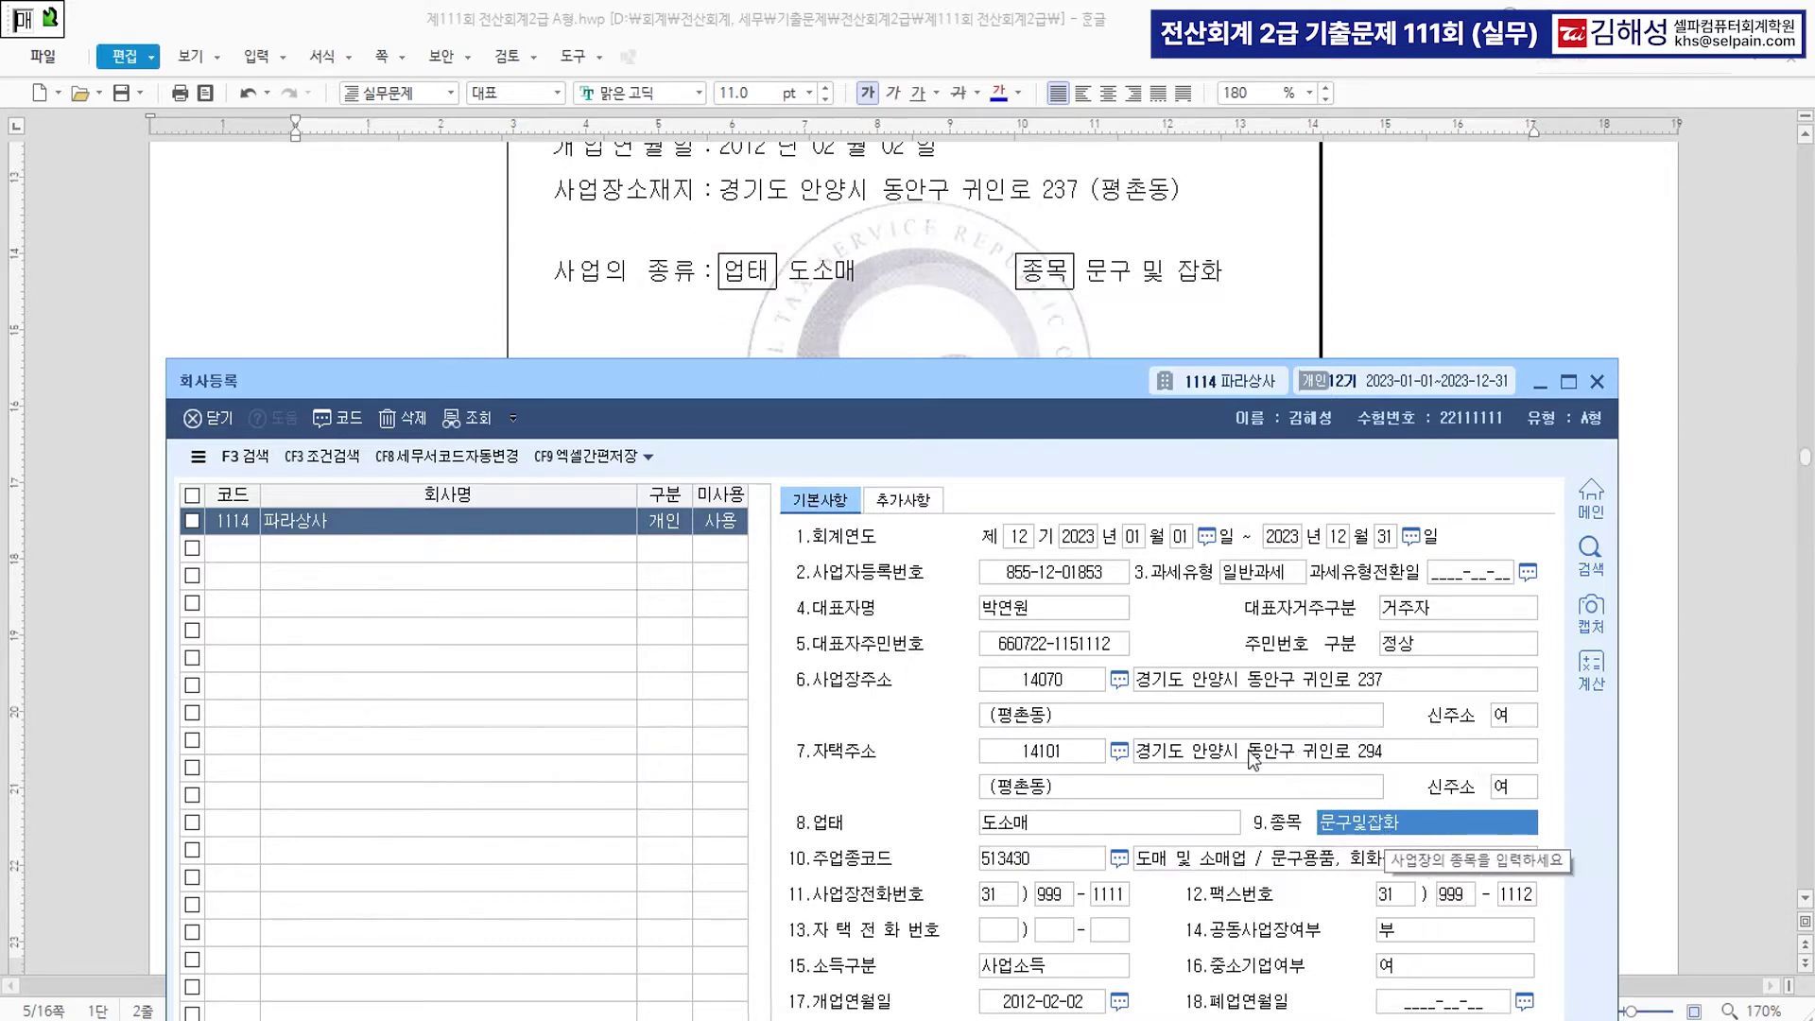
# Compare the business item and competent tax office with the certificate, and review the corrected name, business type and opening date.
pyautogui.scroll(-3, 994, 286)
pyautogui.scroll(-5, 994, 287)
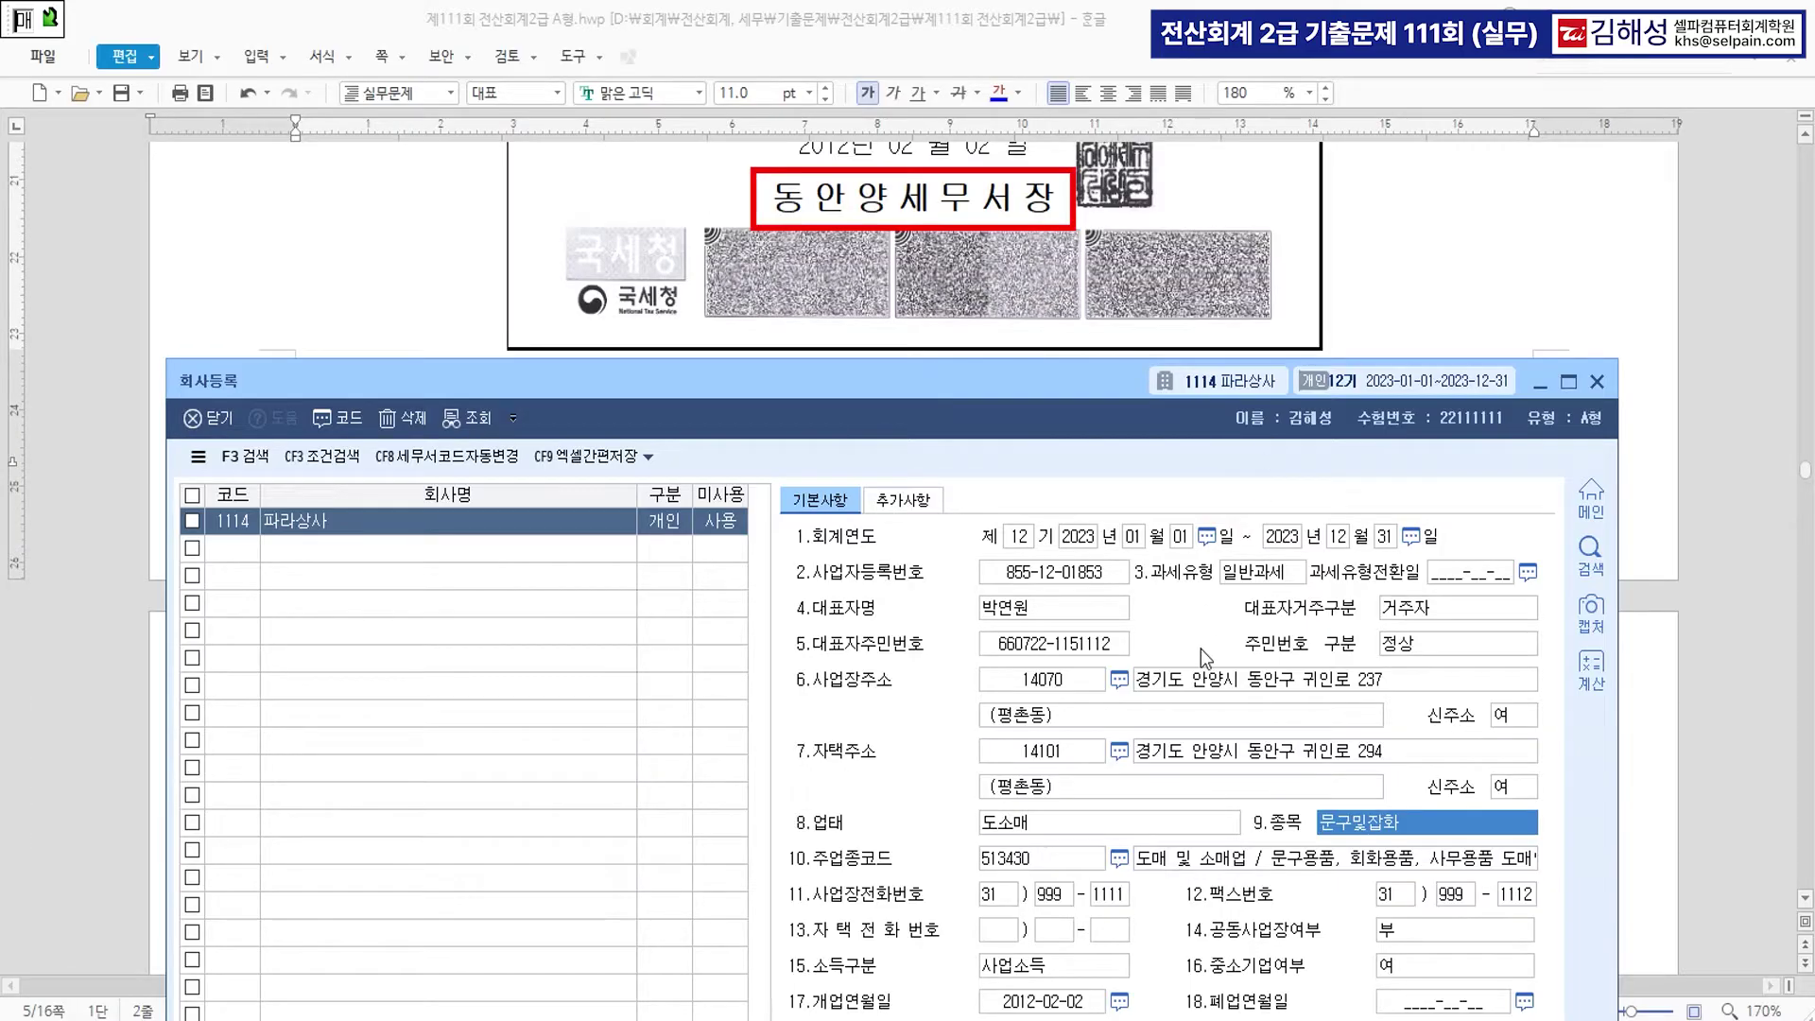
pyautogui.moveTo(1045, 382); pyautogui.dragTo(1033, 179)
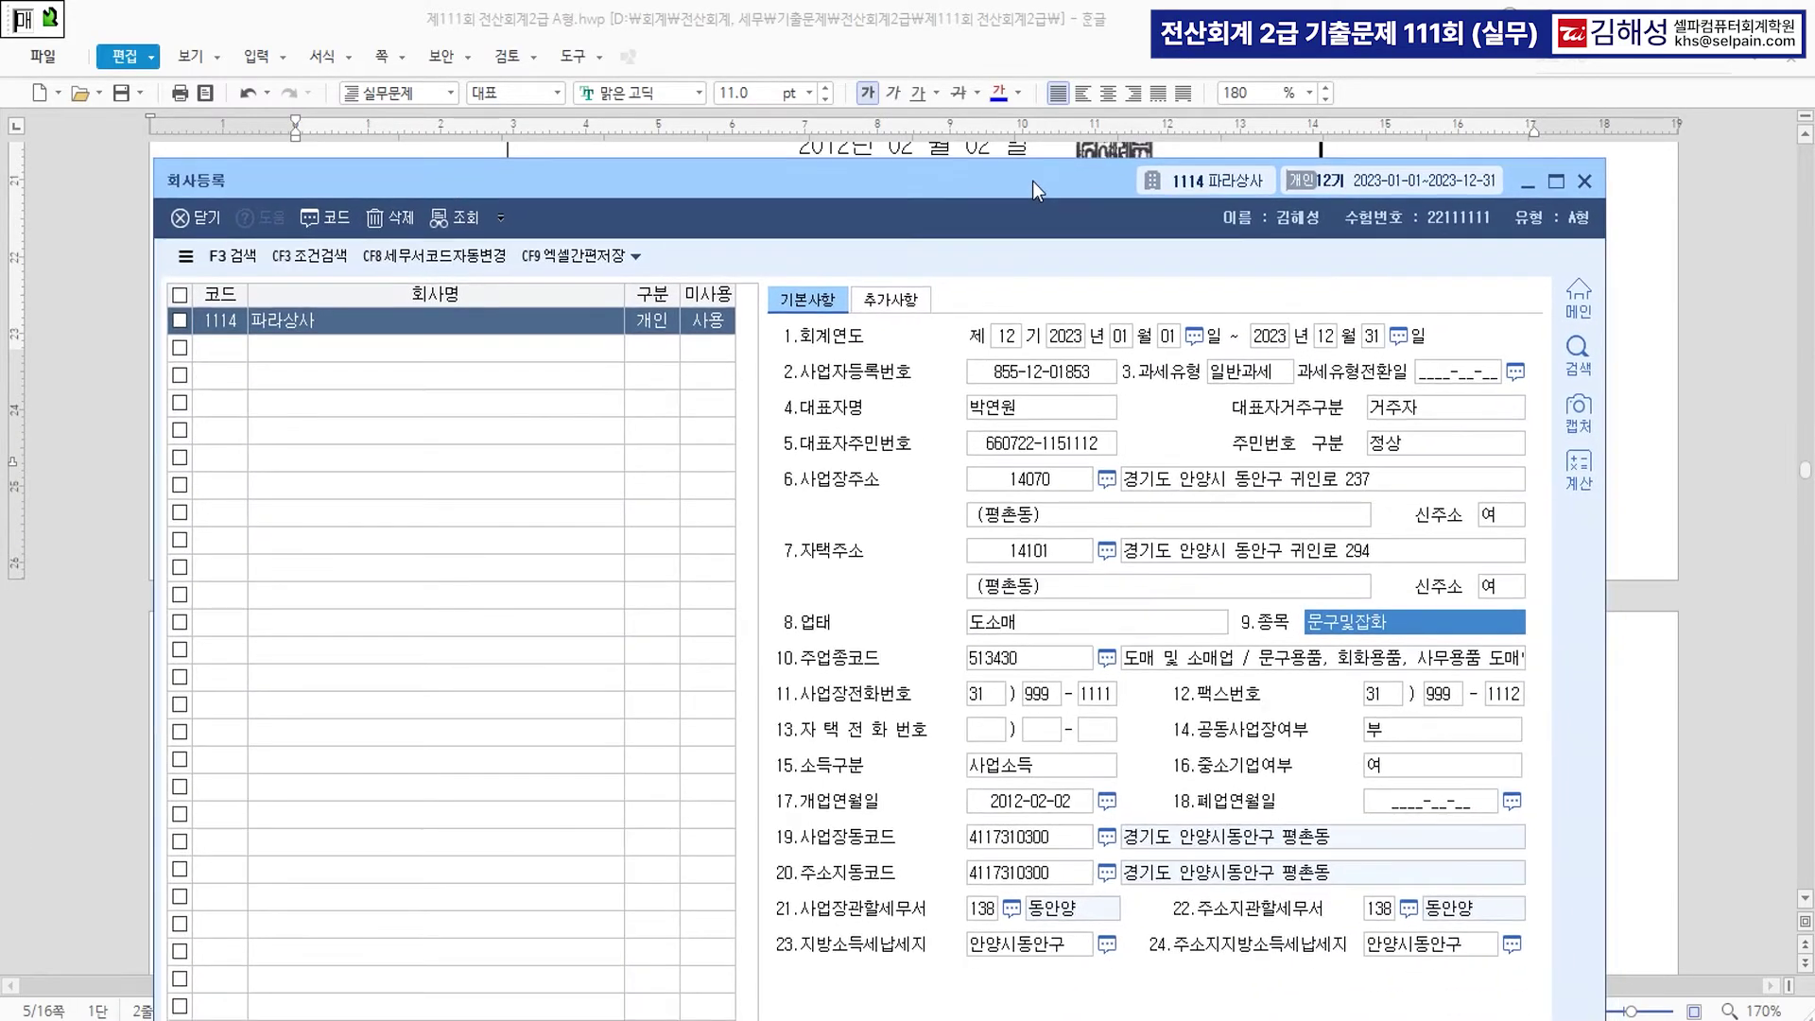
pyautogui.click(1056, 911)
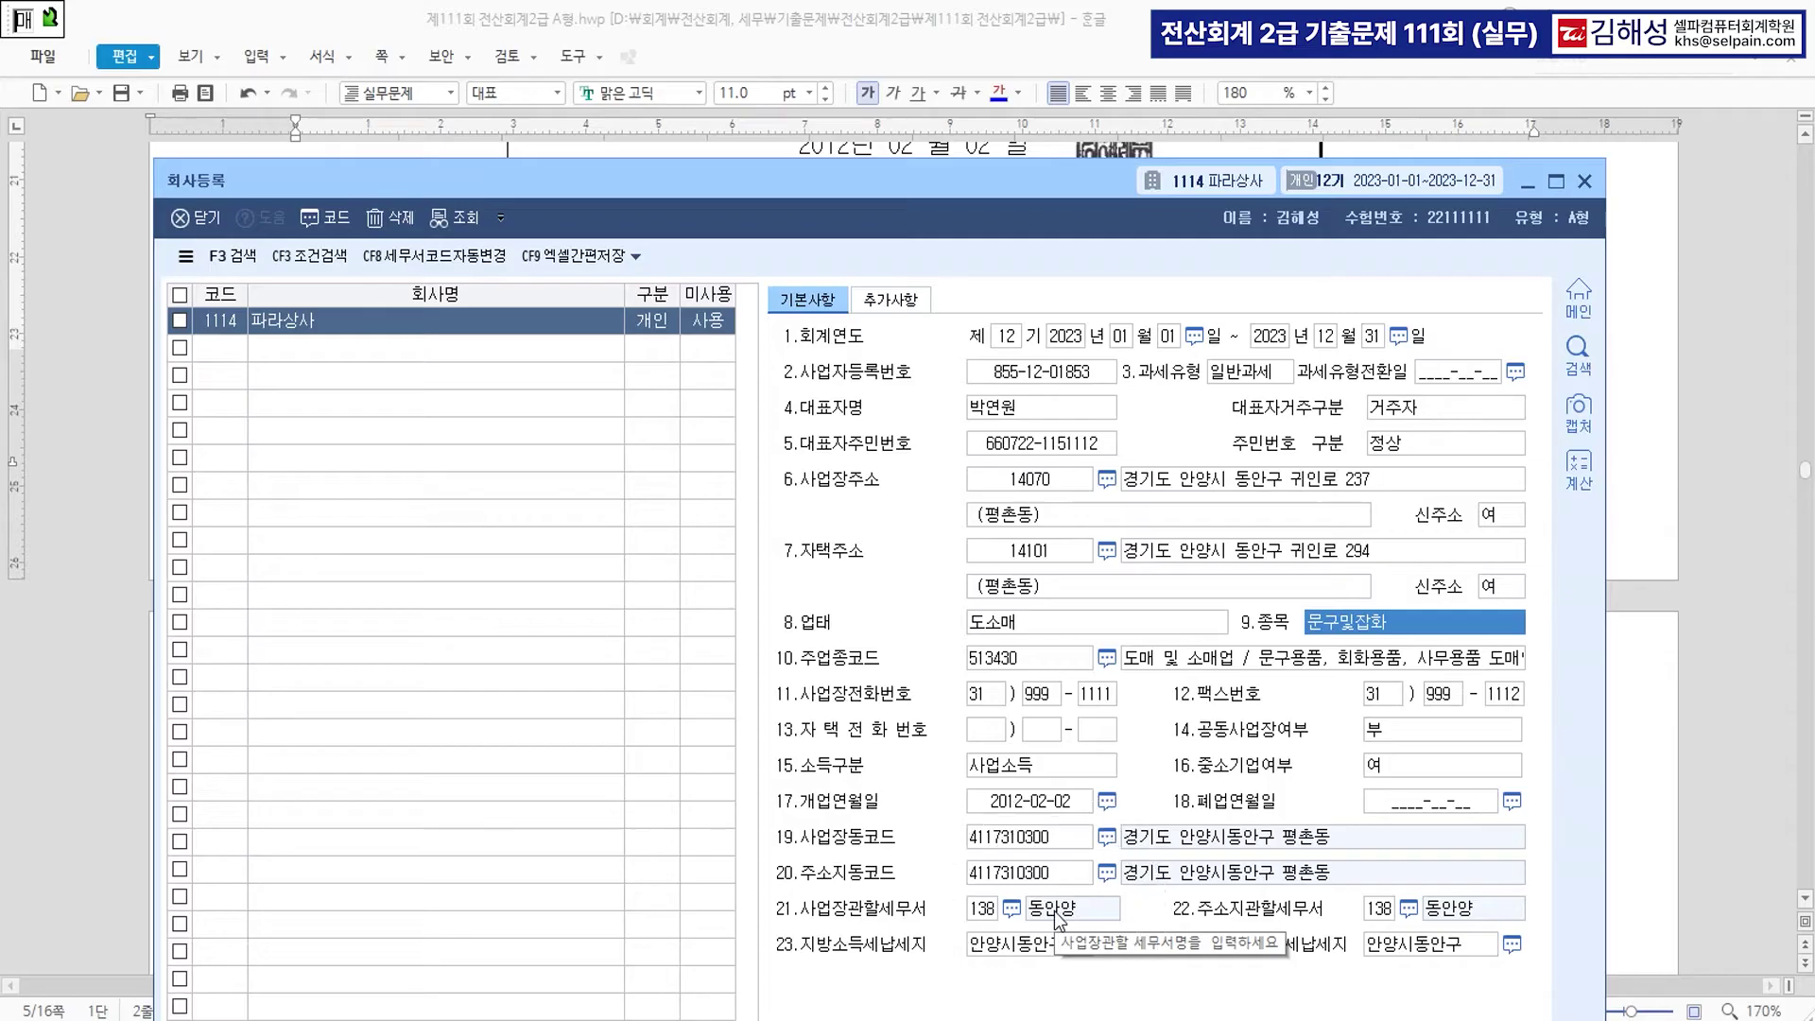
pyautogui.click(1015, 417)
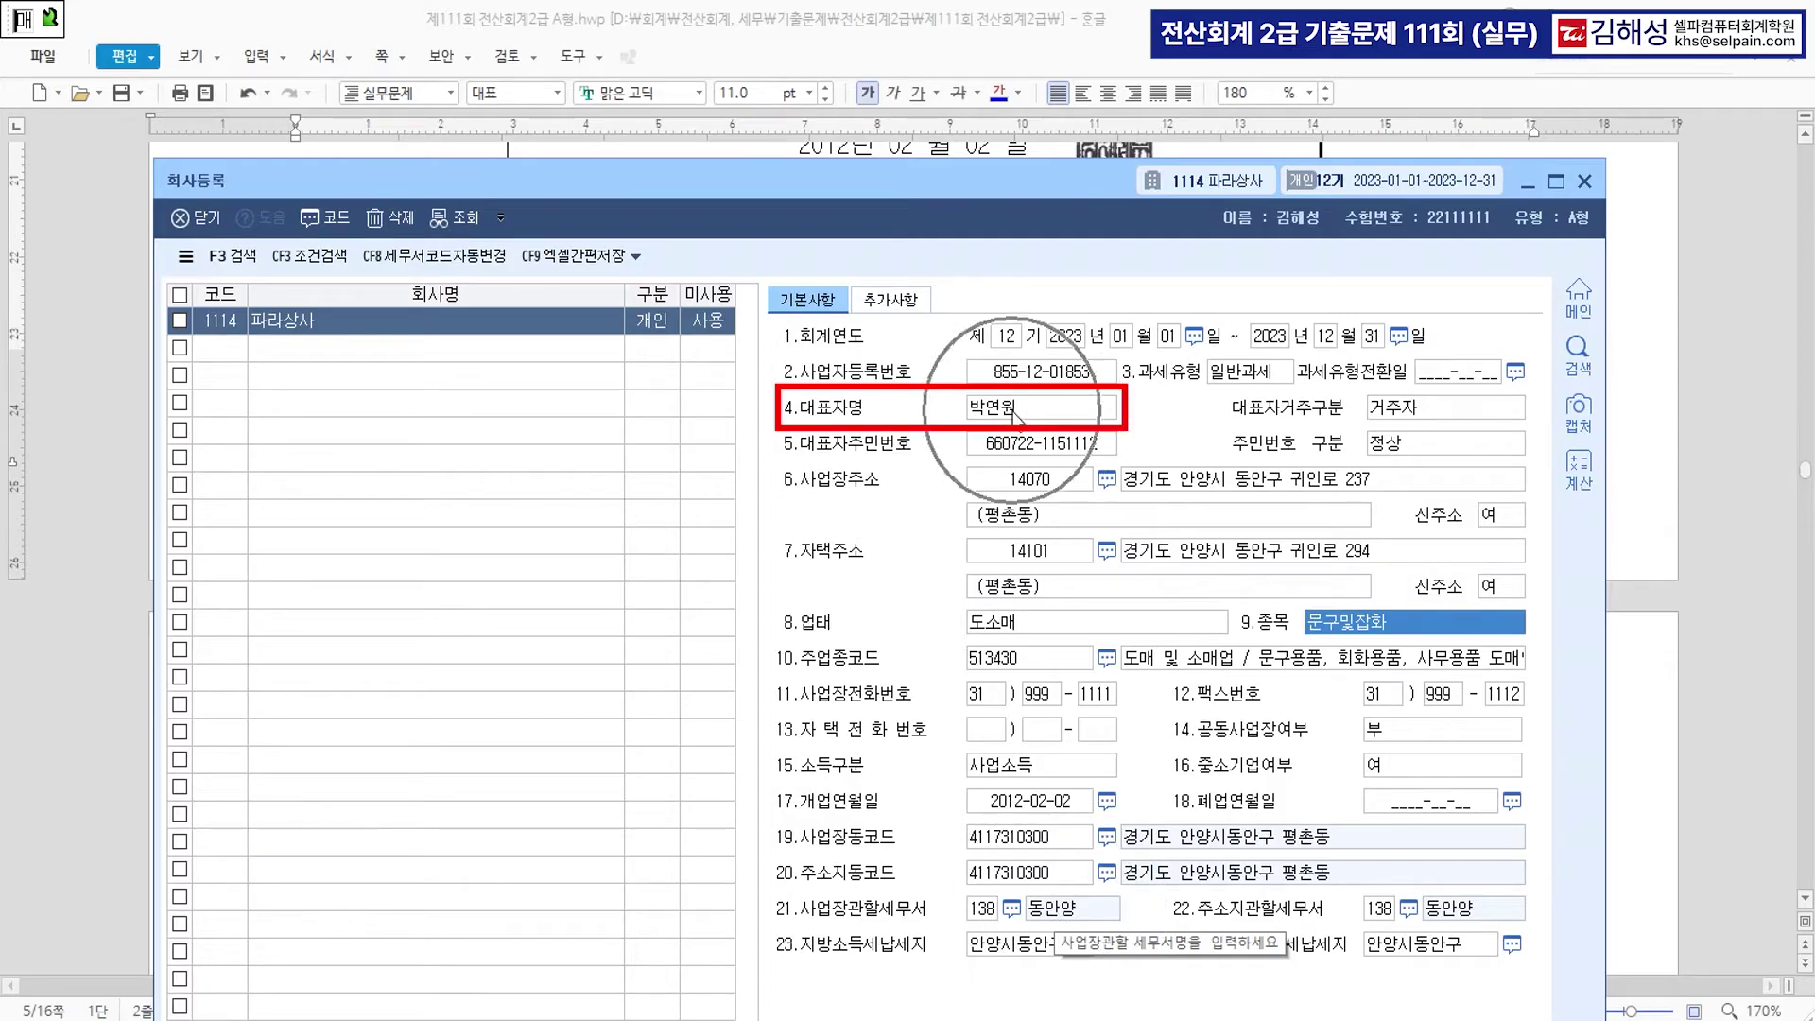
pyautogui.press('ctrl')
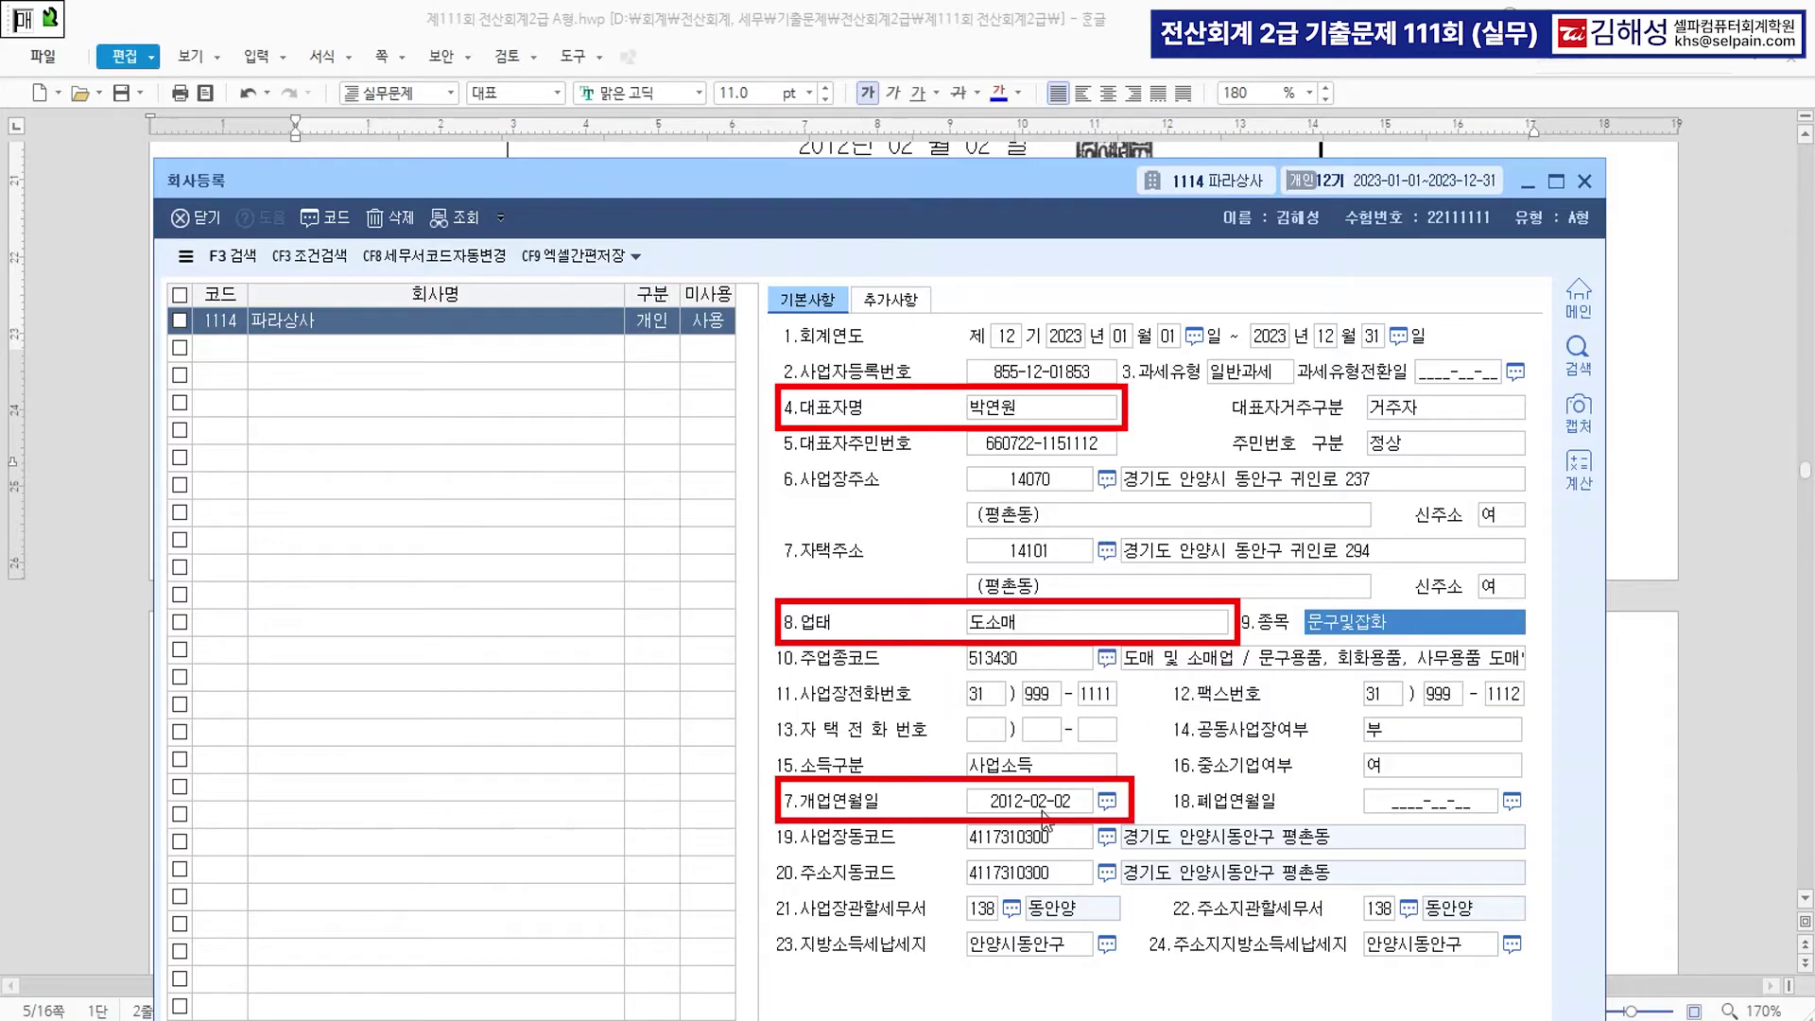
# Leave 파라상사's company record and close the company registration (회사등록) window.
pyautogui.press('ctrl')
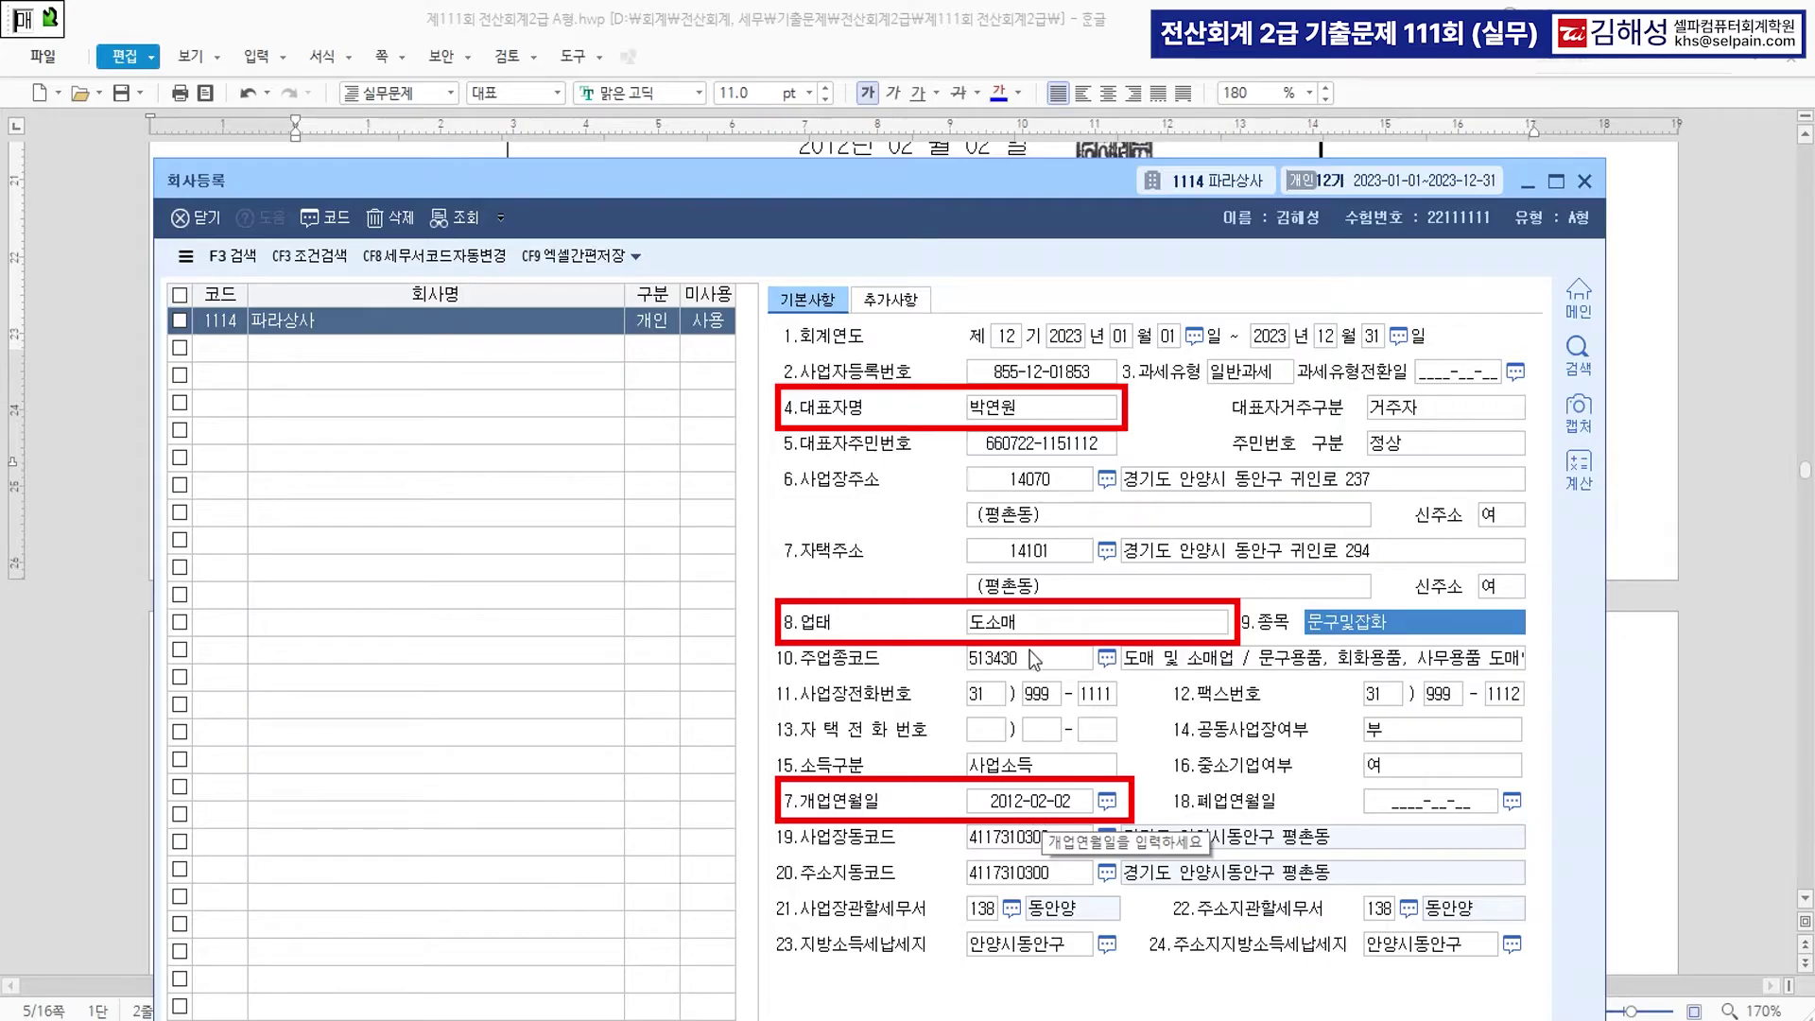
pyautogui.click(482, 348)
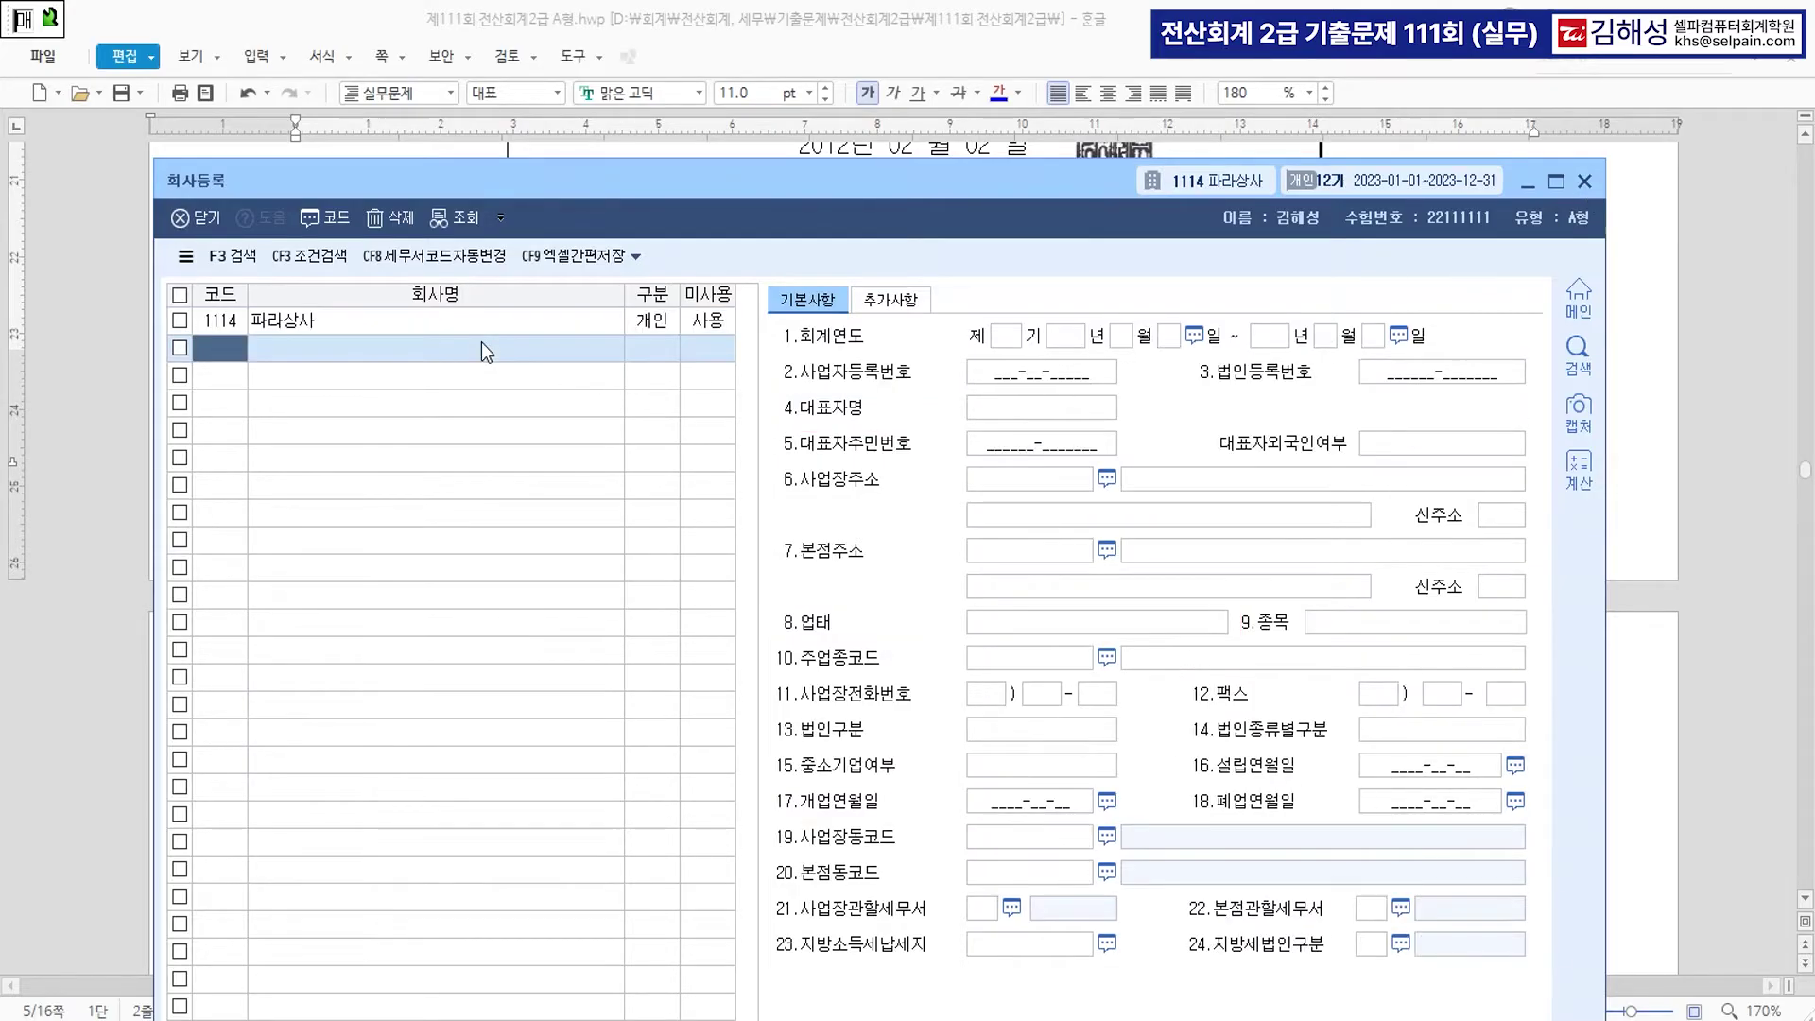
pyautogui.click(1579, 184)
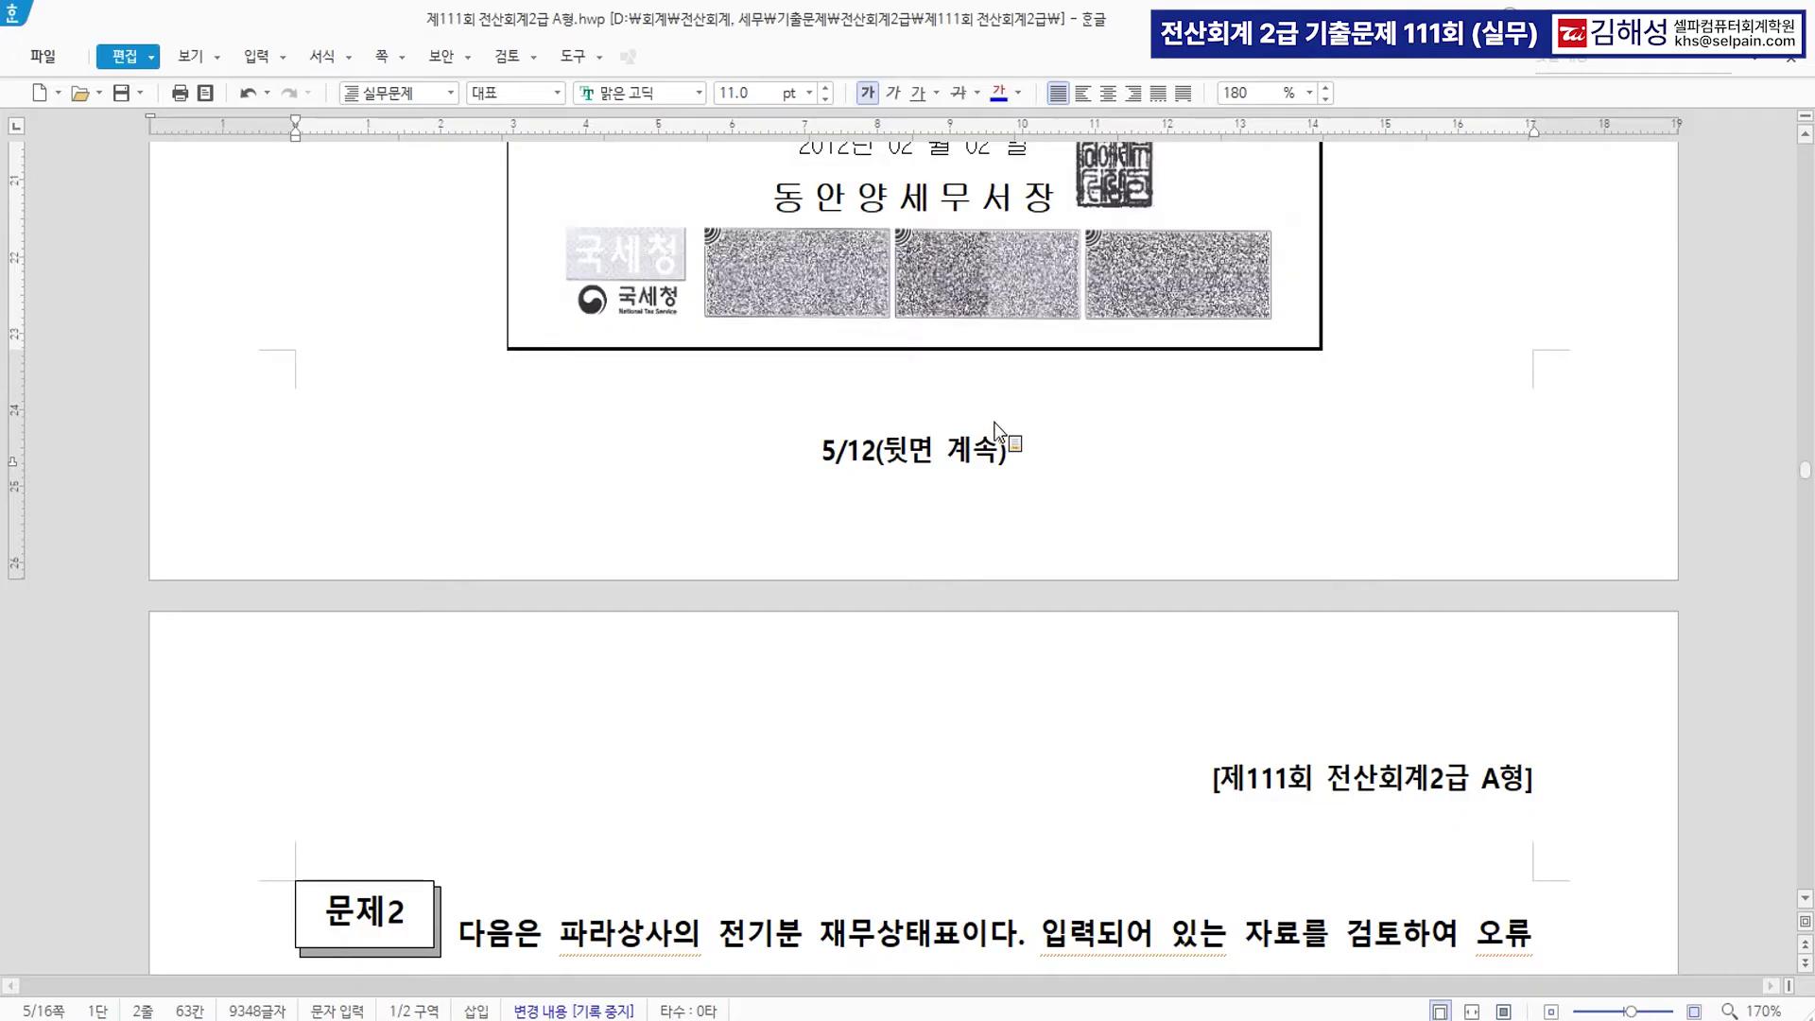
# Read 문제2 in the exam document and examine the prior-year balance sheet (재무상태표) of 파라상사 down to its totals.
pyautogui.scroll(-4, 996, 420)
pyautogui.scroll(-3, 995, 420)
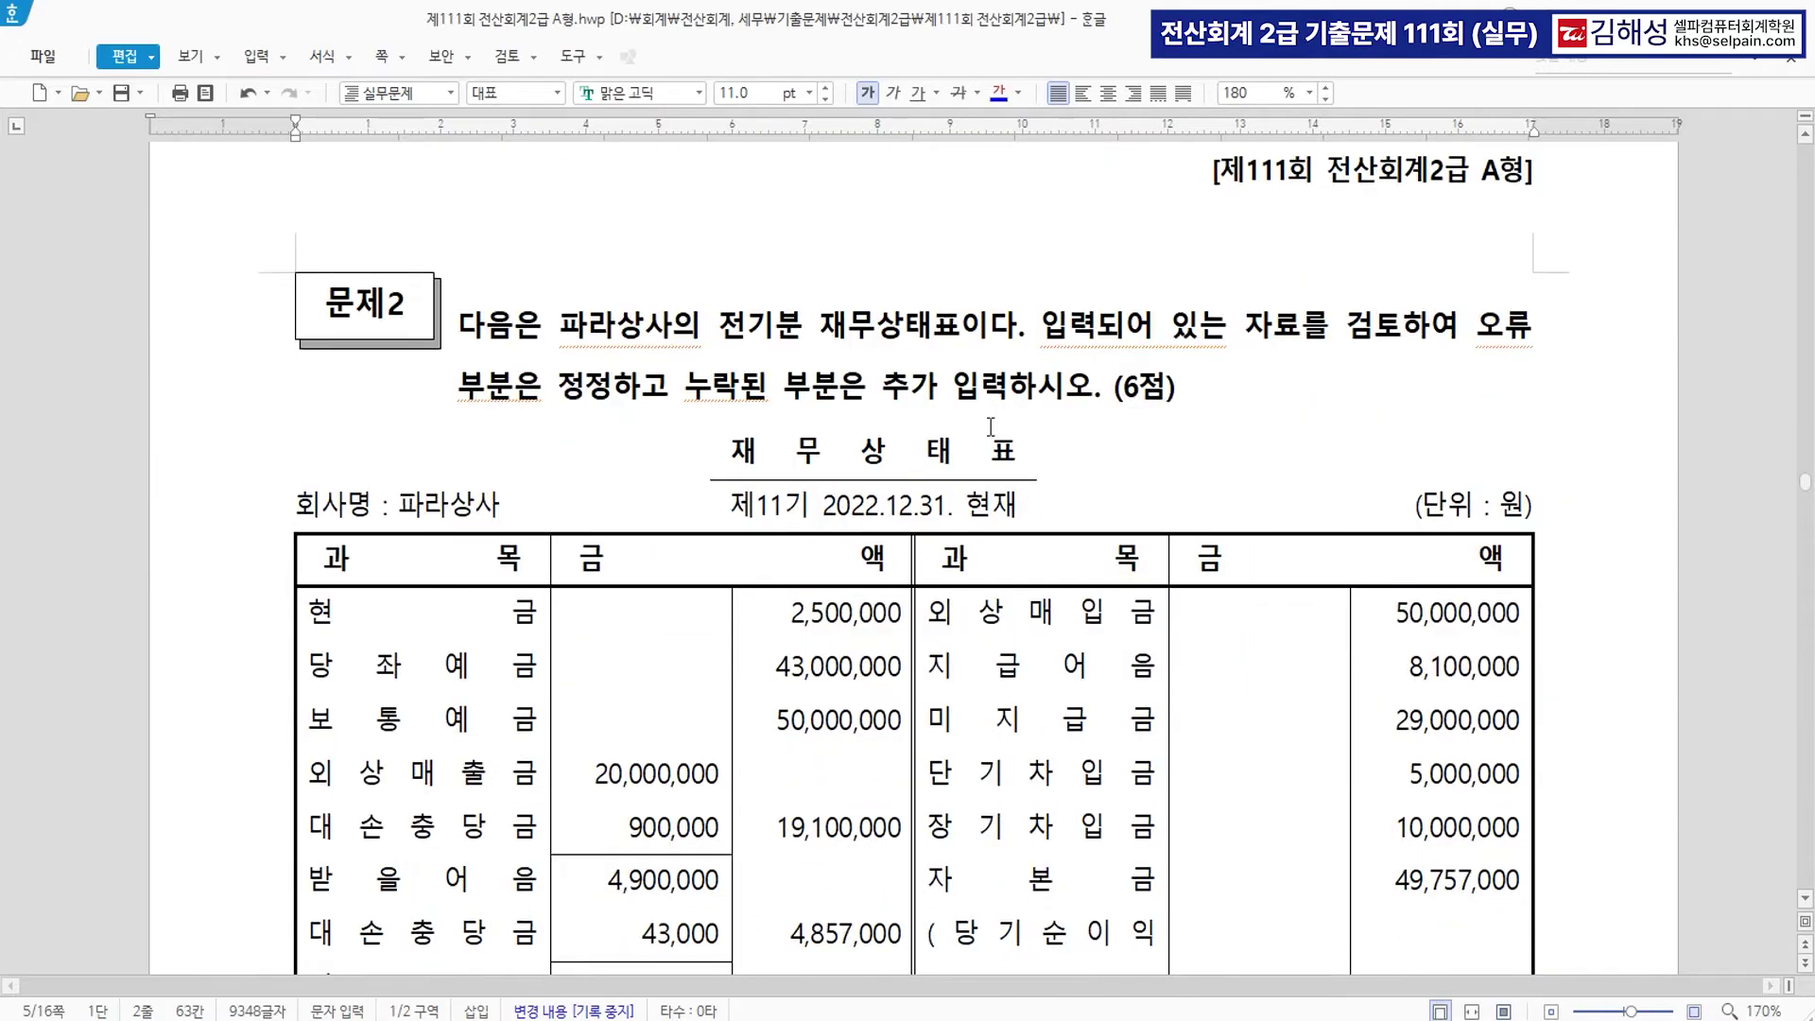
pyautogui.scroll(-2, 991, 433)
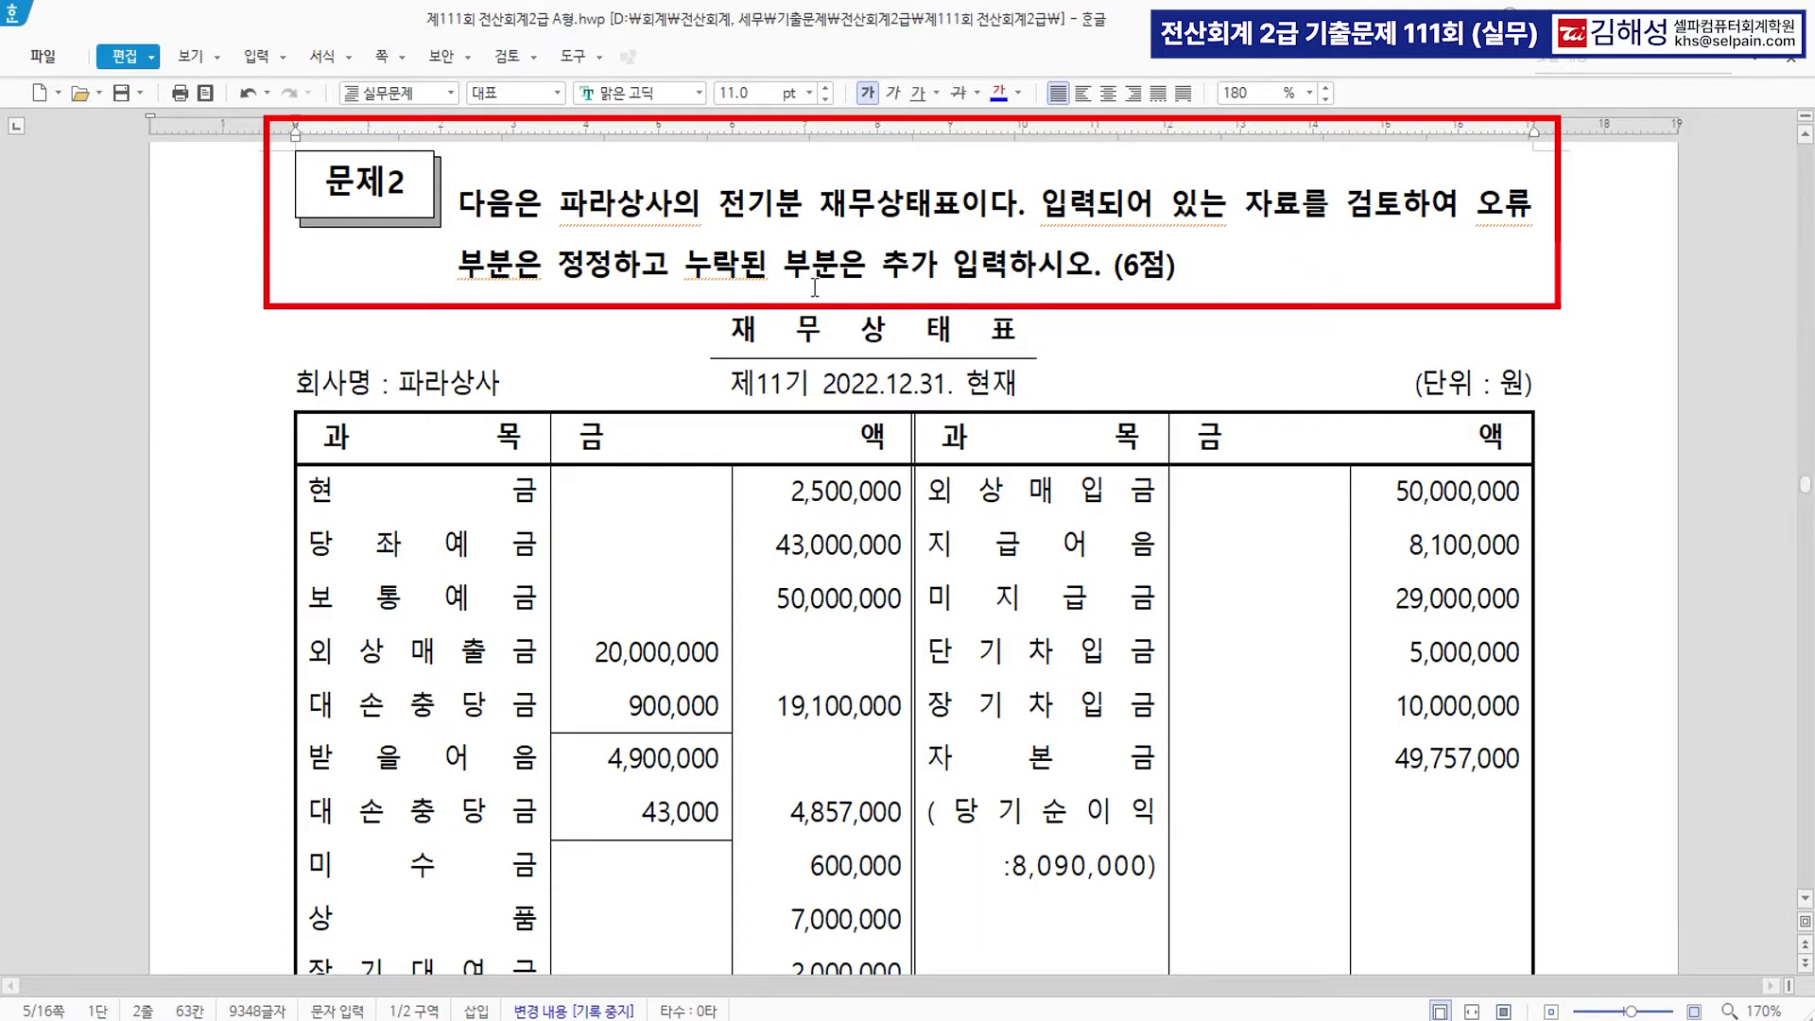
pyautogui.scroll(-3, 1071, 339)
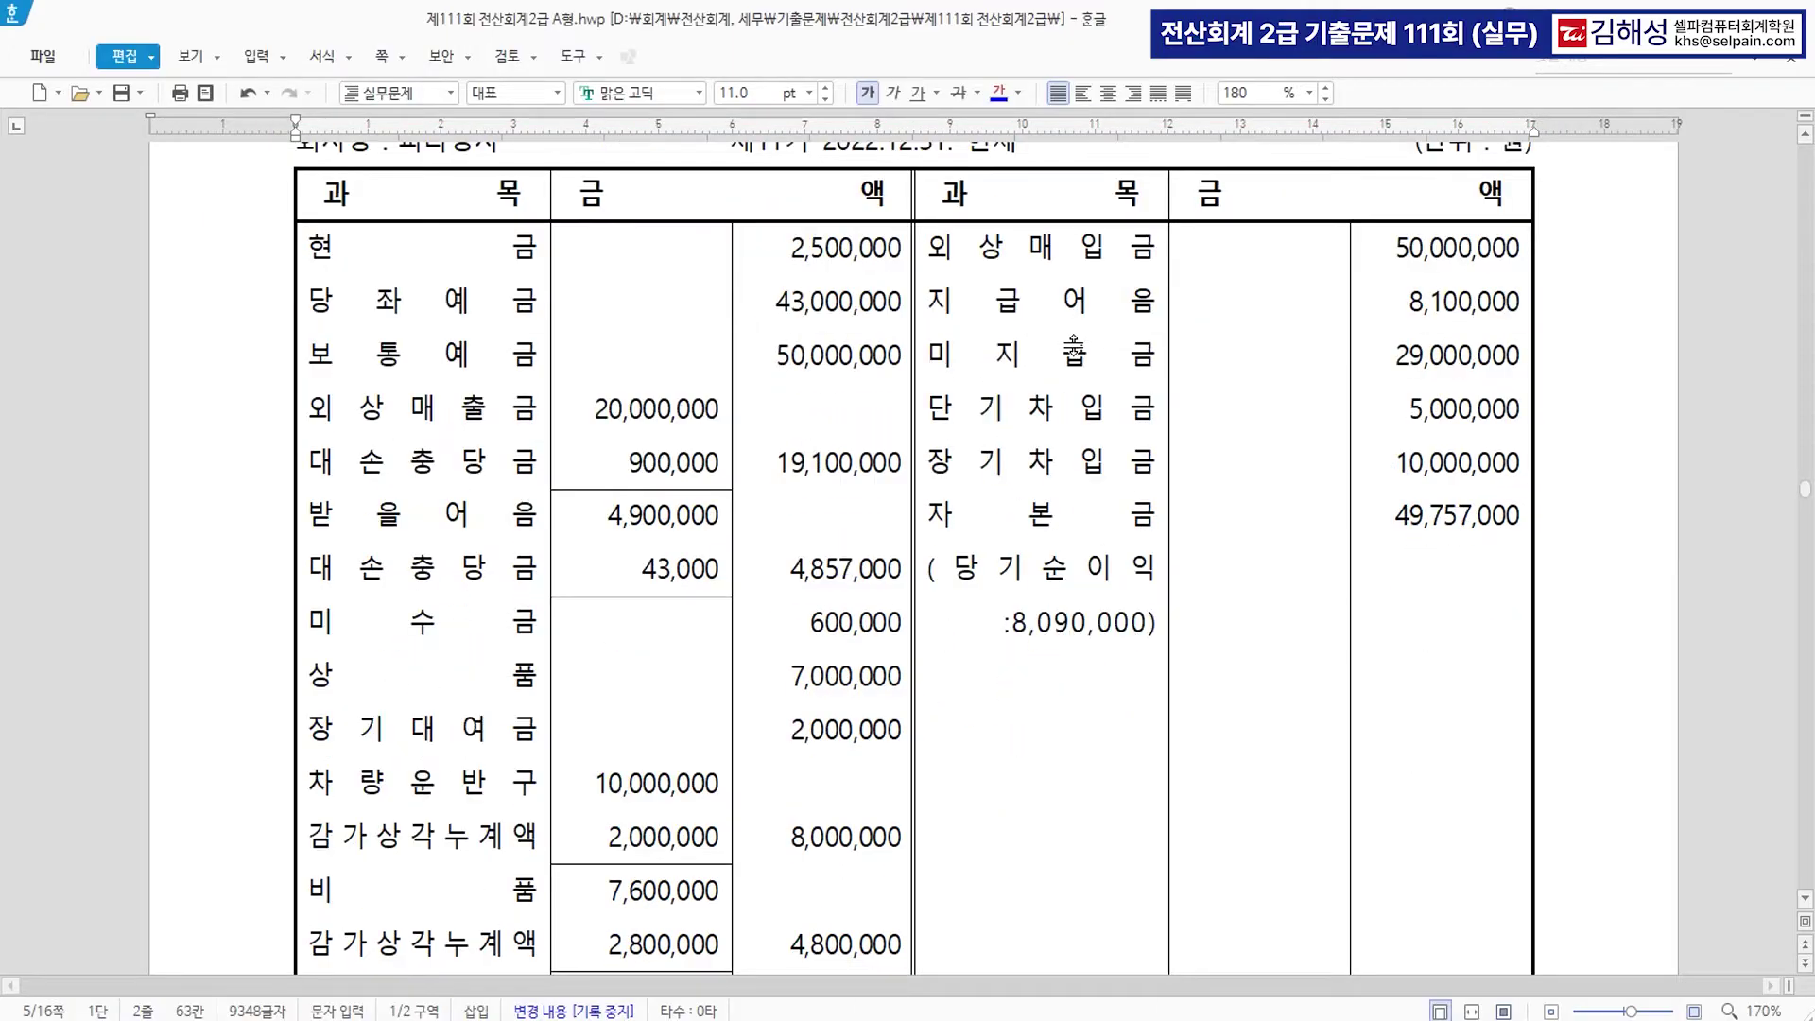
pyautogui.scroll(-2, 1074, 346)
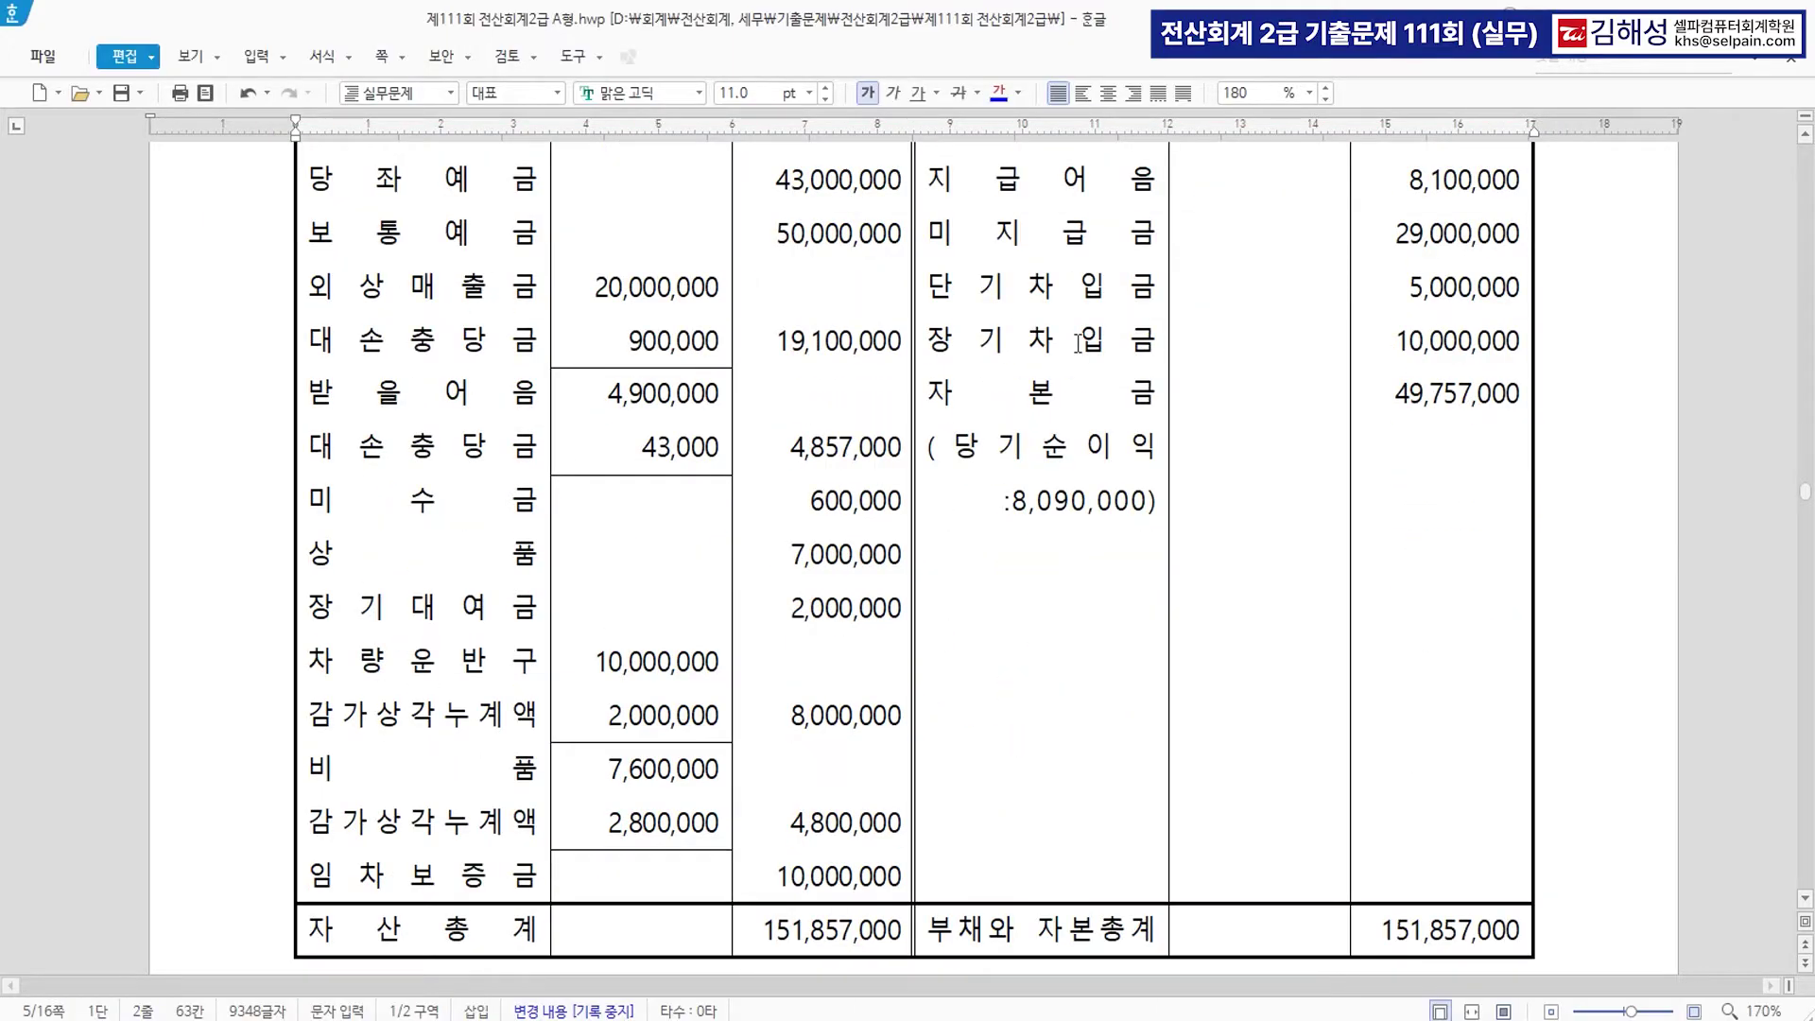
pyautogui.scroll(2, 1079, 343)
pyautogui.scroll(3, 1127, 384)
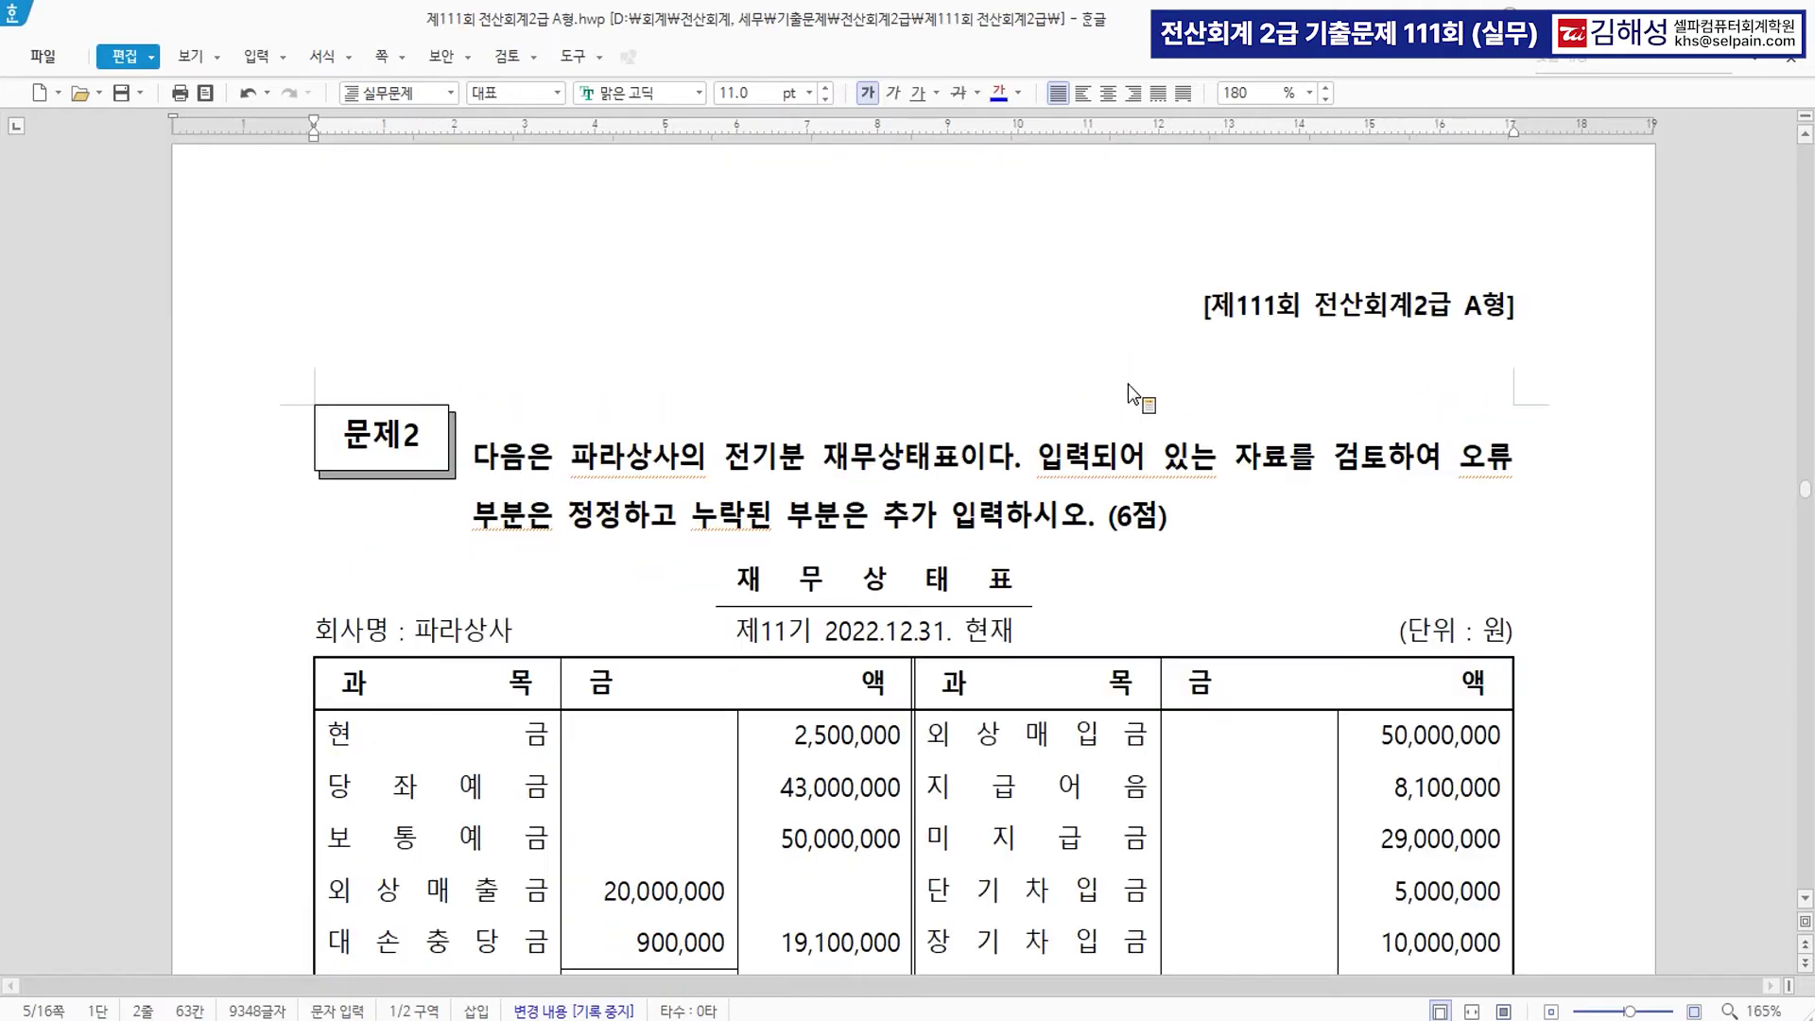
pyautogui.scroll(-8, 1130, 401)
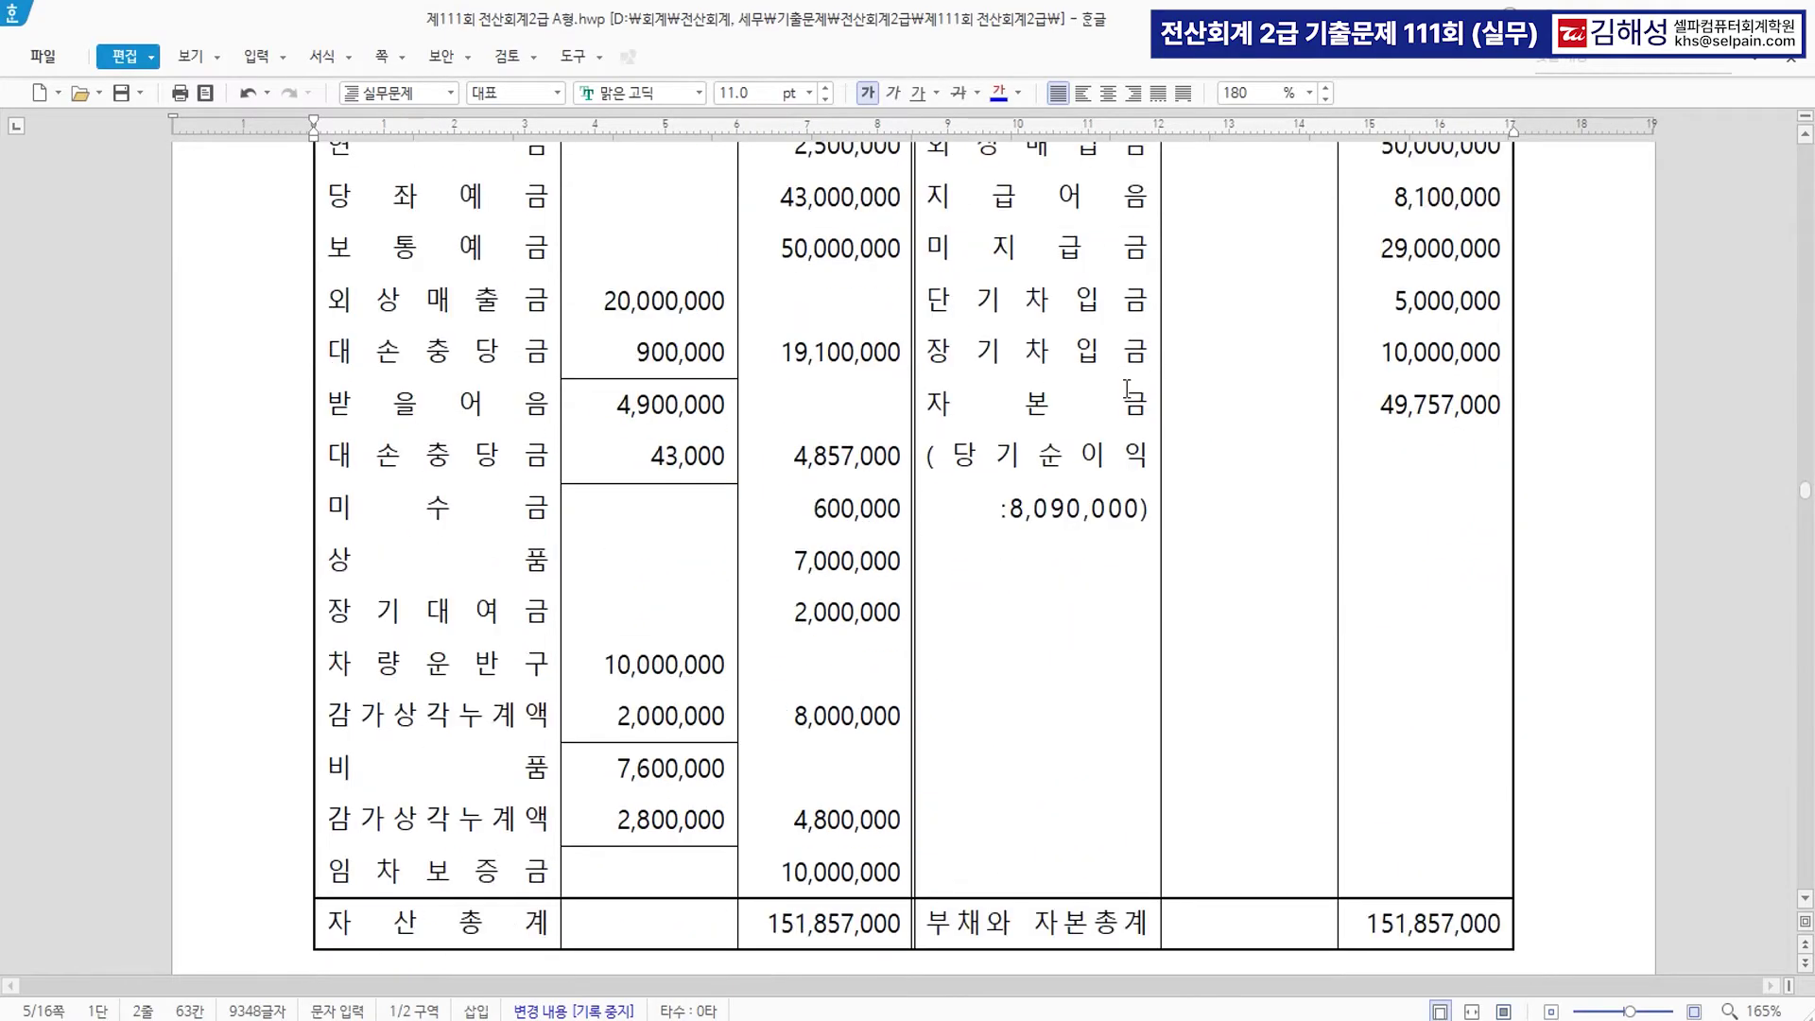
pyautogui.scroll(2, 1127, 387)
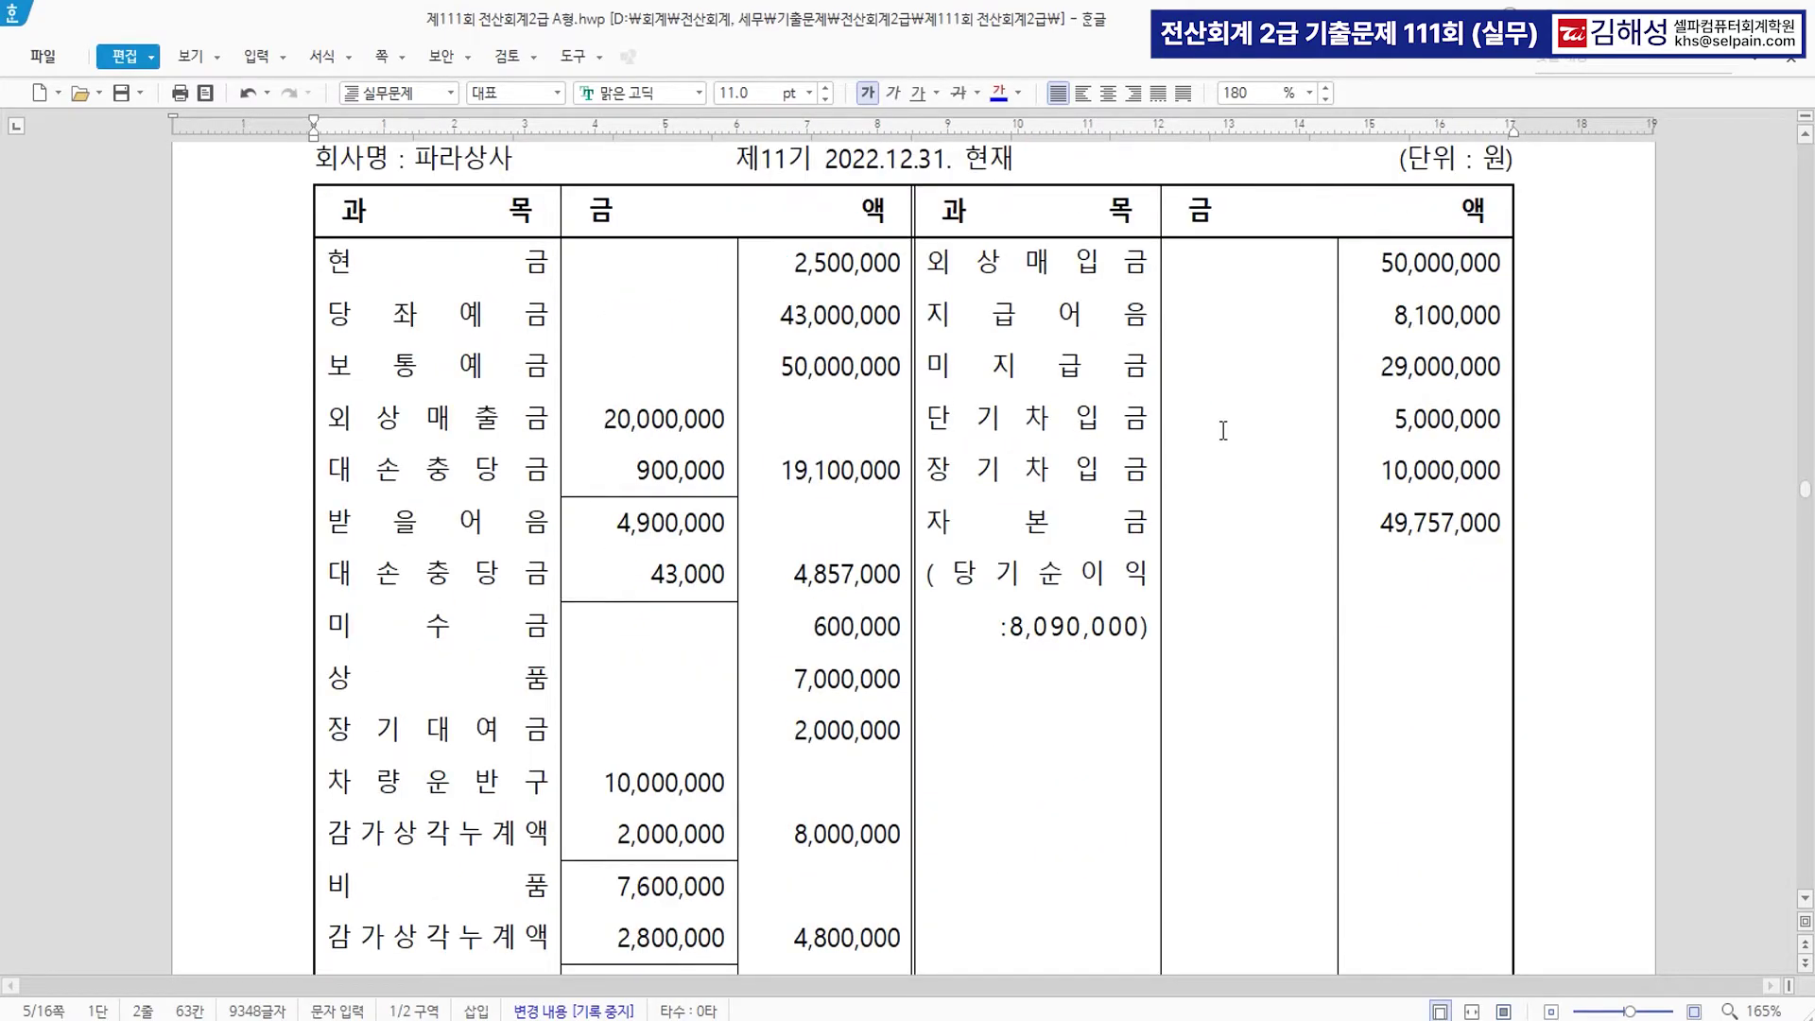
pyautogui.scroll(-2, 1227, 483)
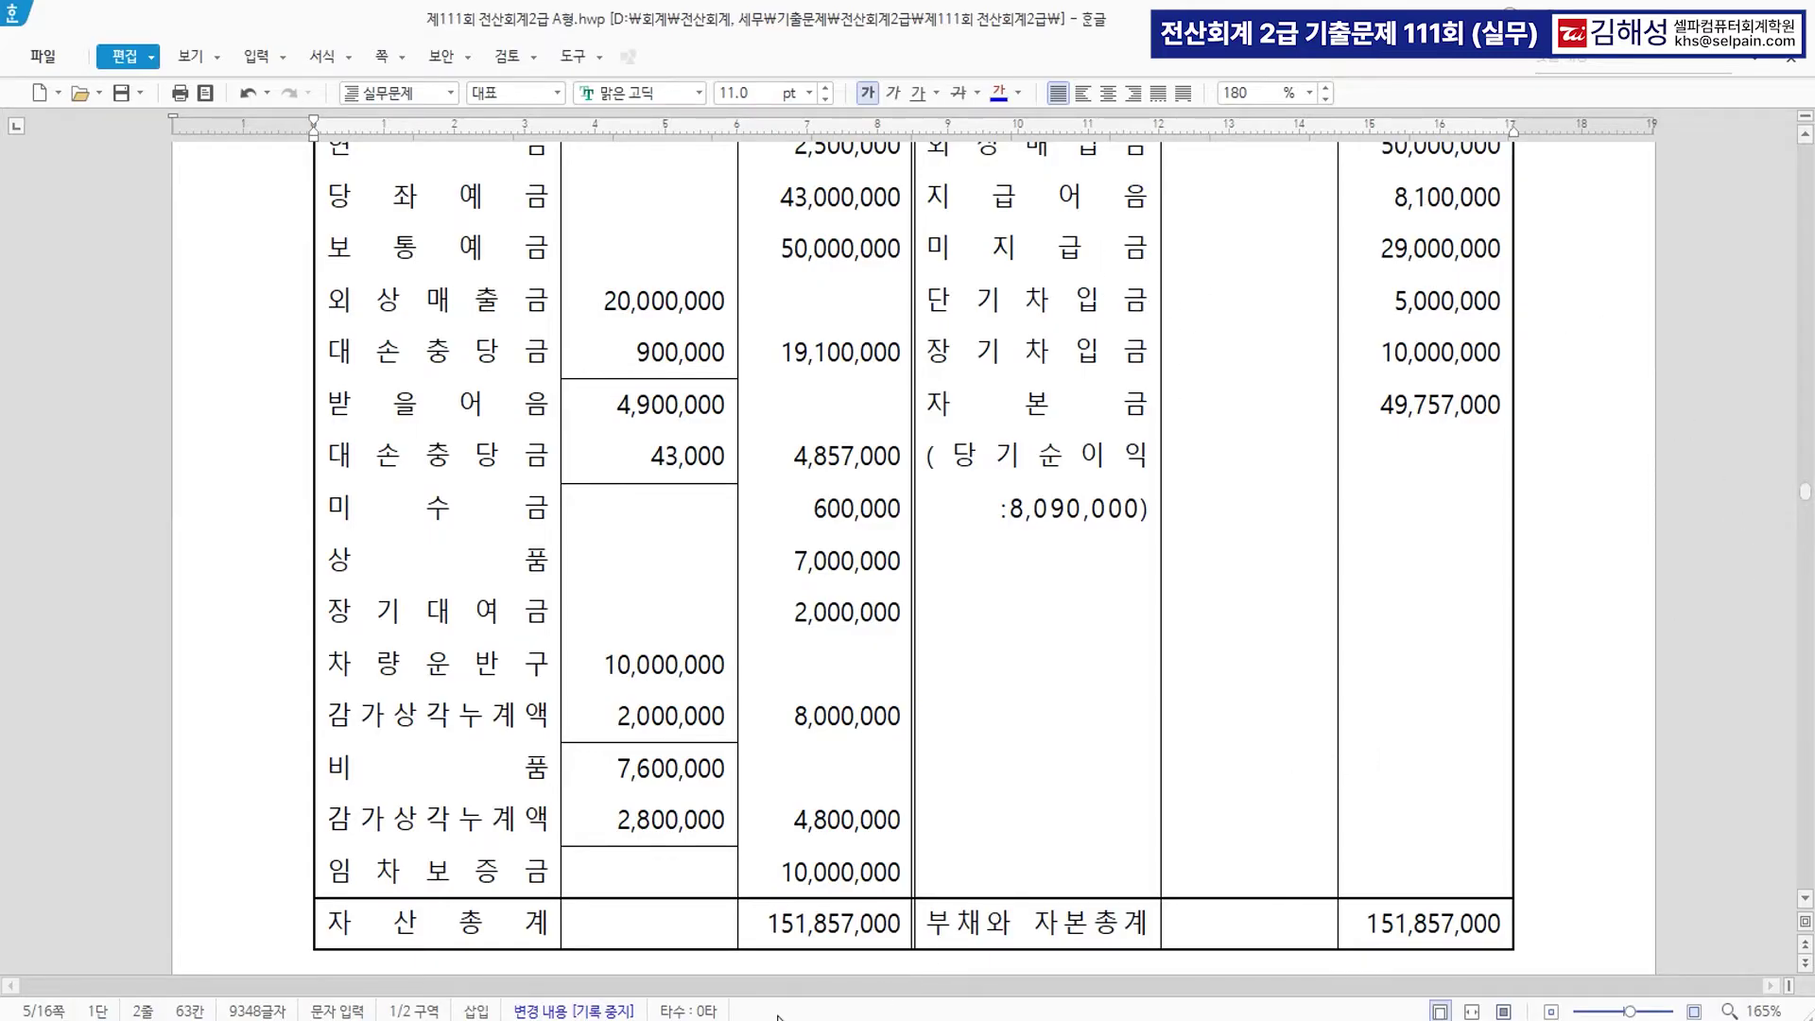
# Switch to KcLep, open 전기분재무상태표 and place its window beside the exam's balance sheet for comparison.
pyautogui.hotkey('alt', 'Tab')
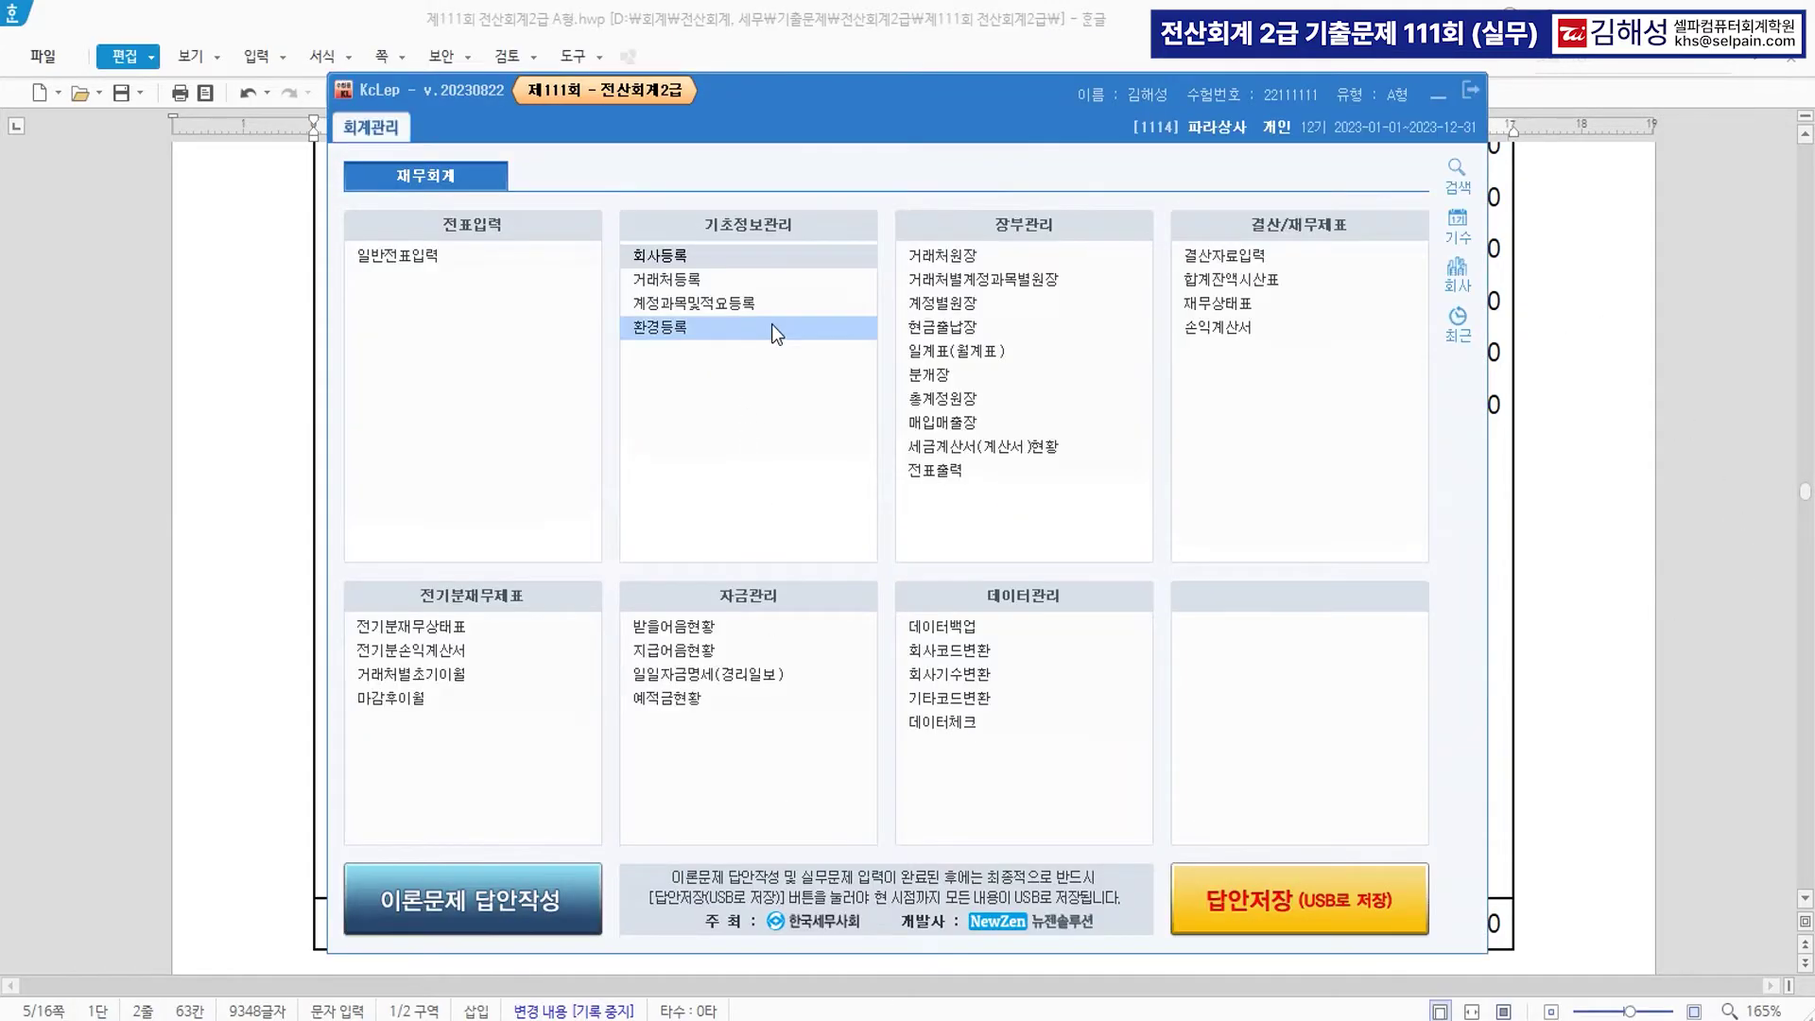
pyautogui.click(429, 627)
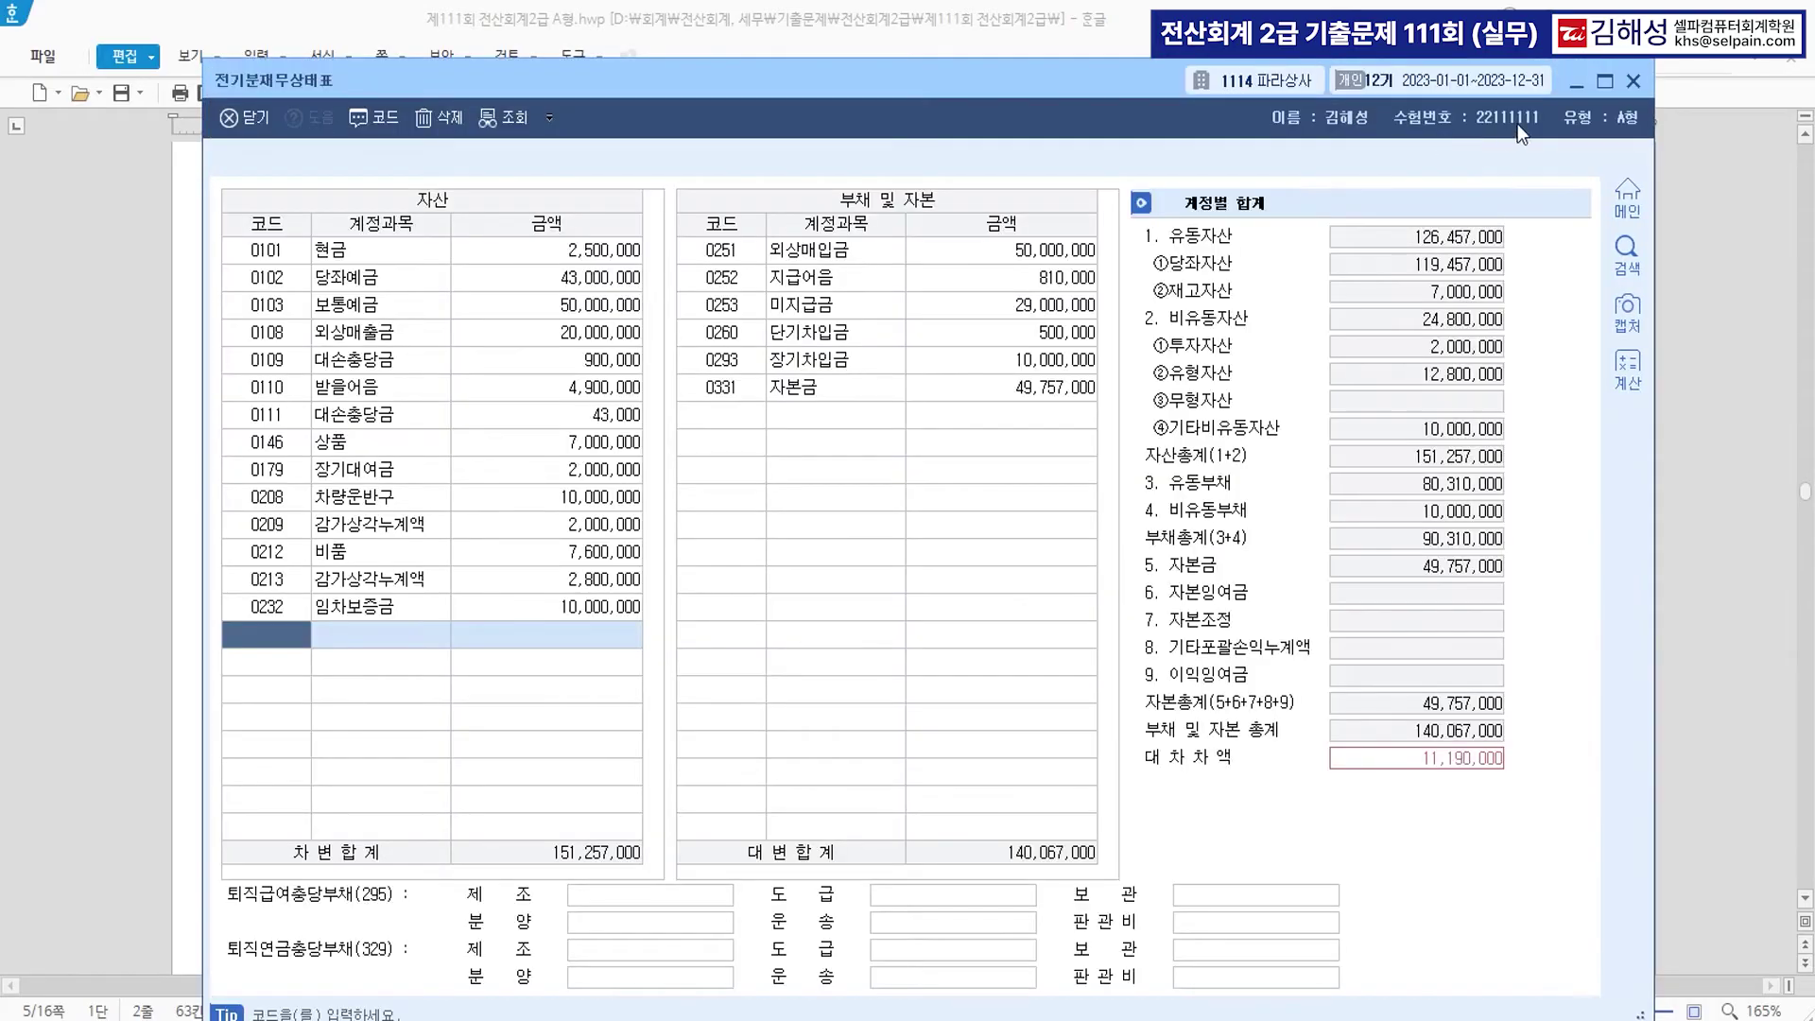
pyautogui.moveTo(736, 89); pyautogui.dragTo(1235, 156)
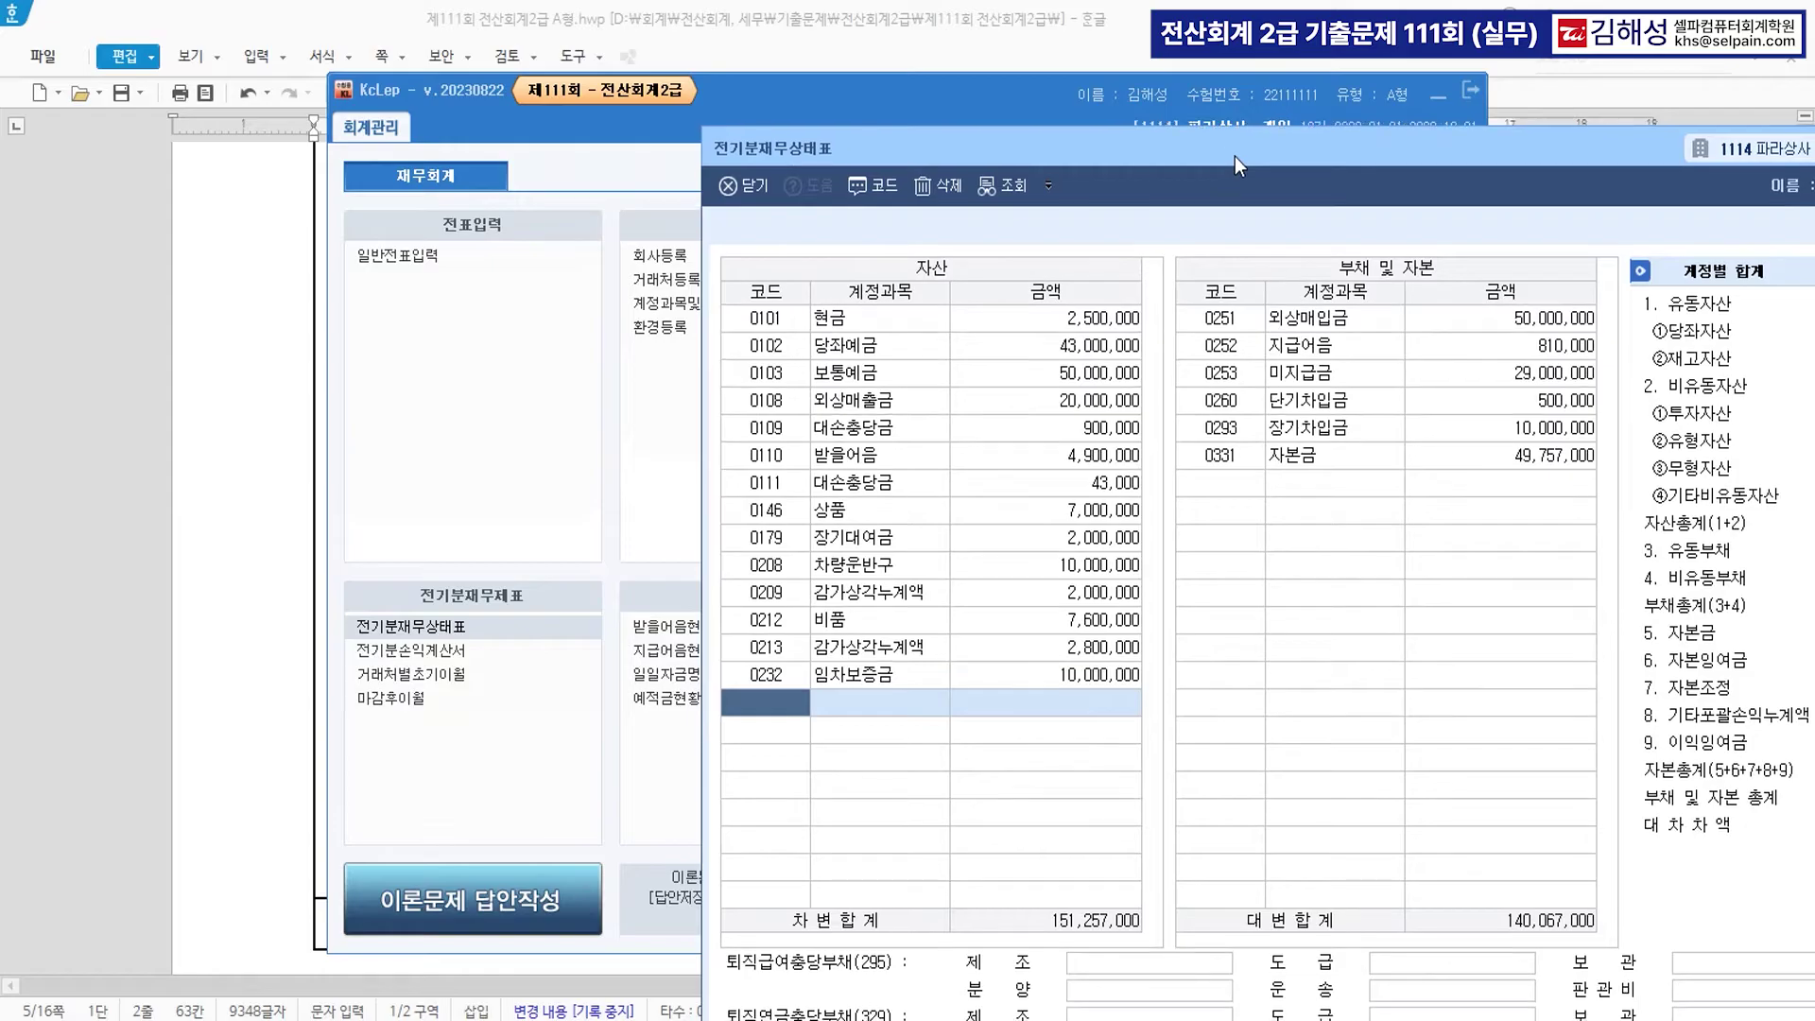
pyautogui.hotkey('alt', 'Tab')
pyautogui.moveTo(1007, 156)
pyautogui.mouseDown()
pyautogui.moveTo(1217, 160)
pyautogui.moveTo(1236, 100)
pyautogui.mouseUp()
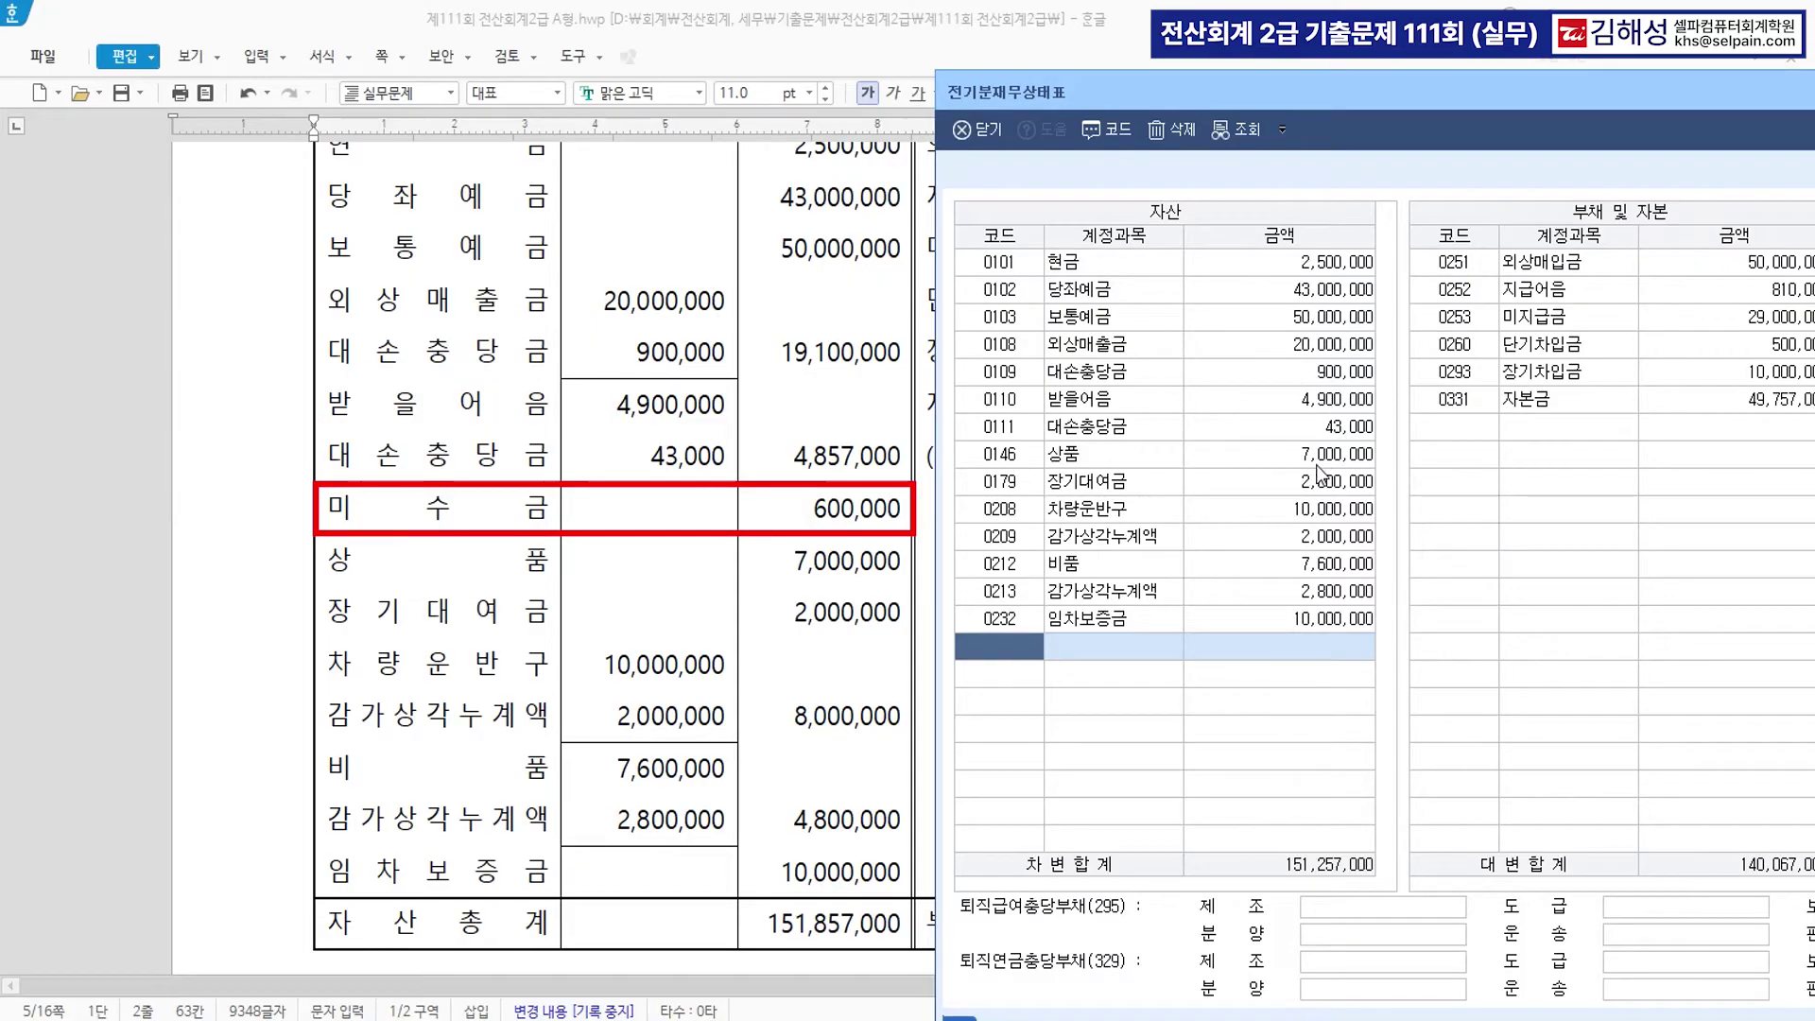
# Color the 미수금 row of the exam document's balance sheet blue to mark the omitted account.
pyautogui.click(331, 511)
pyautogui.moveTo(331, 510); pyautogui.dragTo(824, 511)
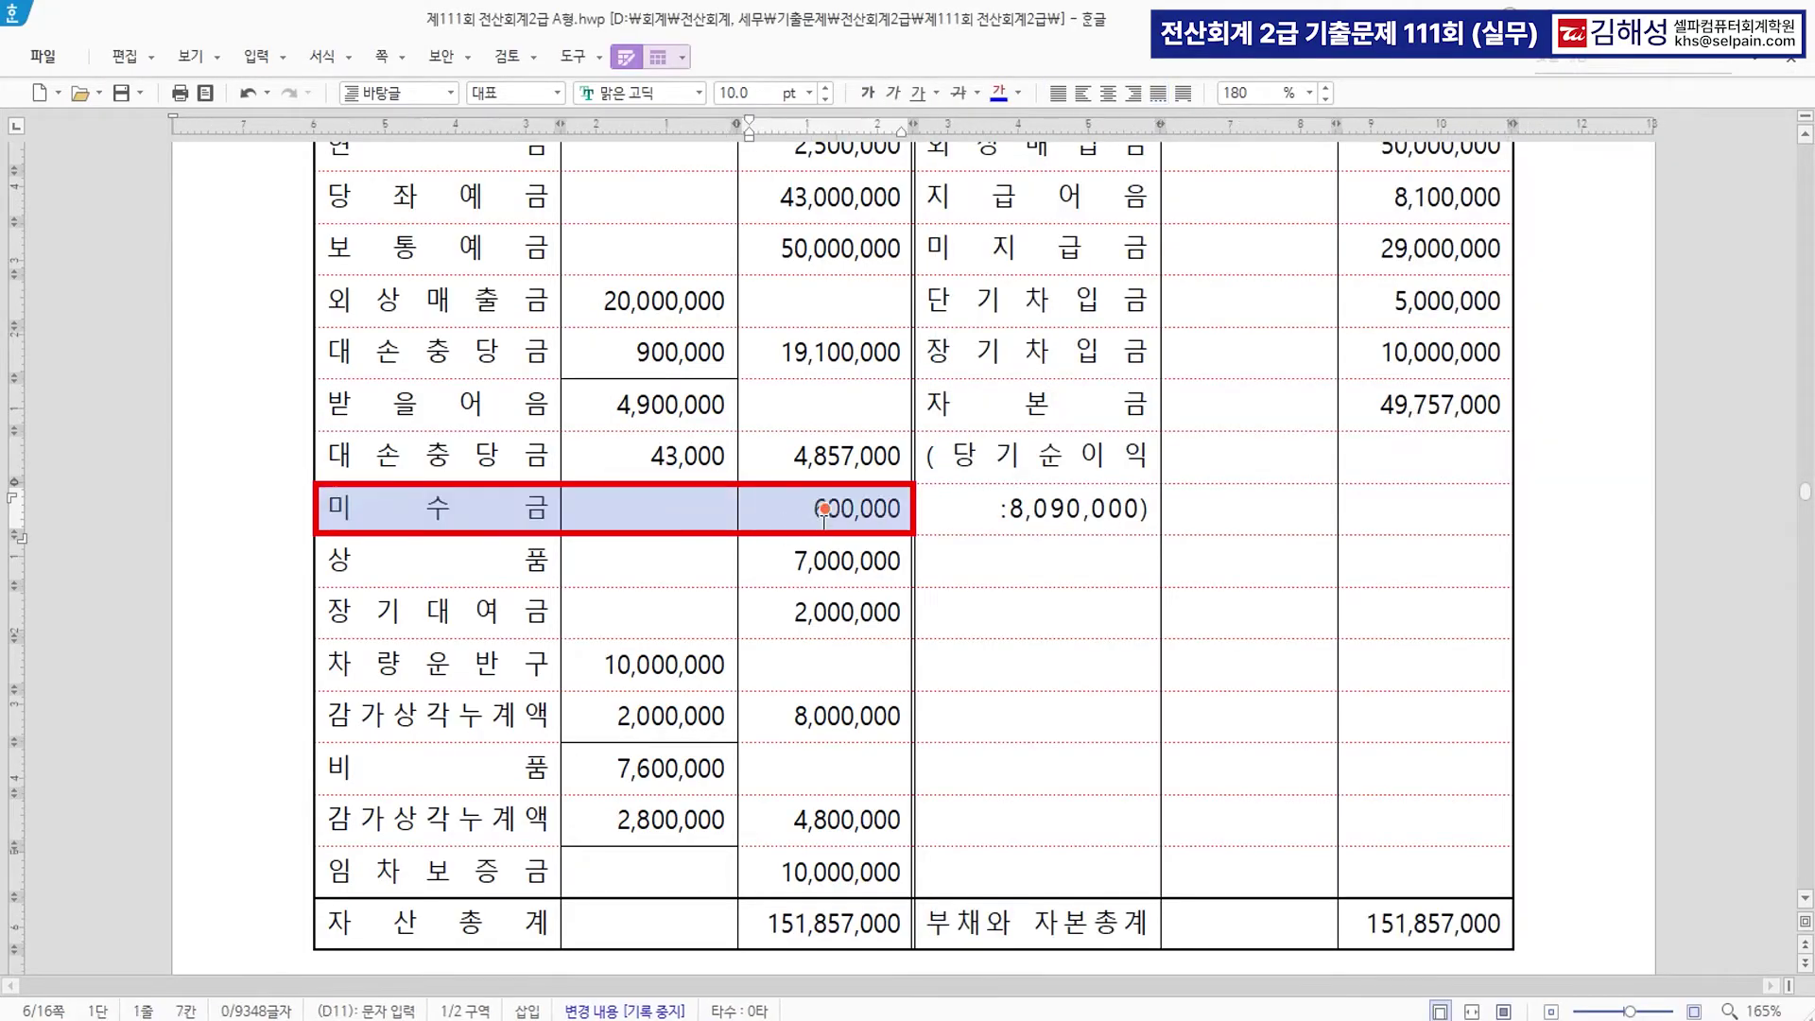
pyautogui.click(1004, 100)
pyautogui.moveTo(824, 561); pyautogui.dragTo(800, 561)
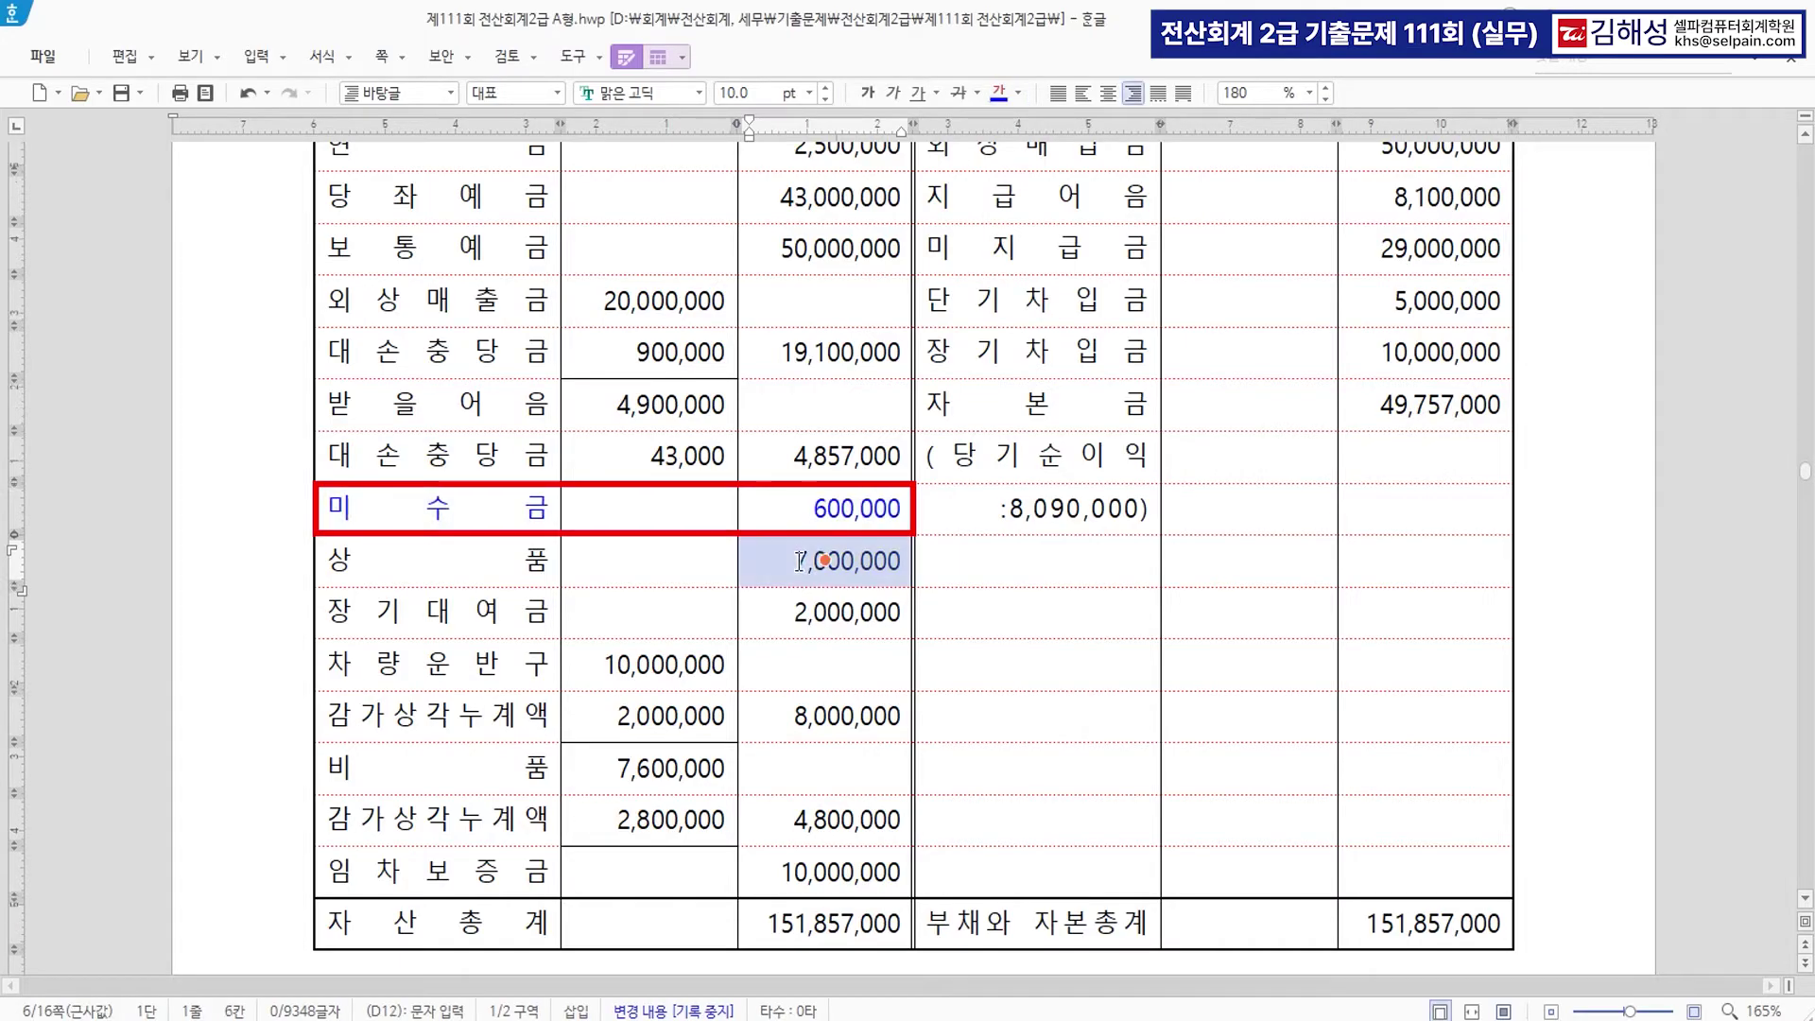
# Switch to KcLep and add the asset account 미수금 (code 0120) with an amount of 600,000 to 전기분재무상태표.
pyautogui.hotkey('alt', 'Tab')
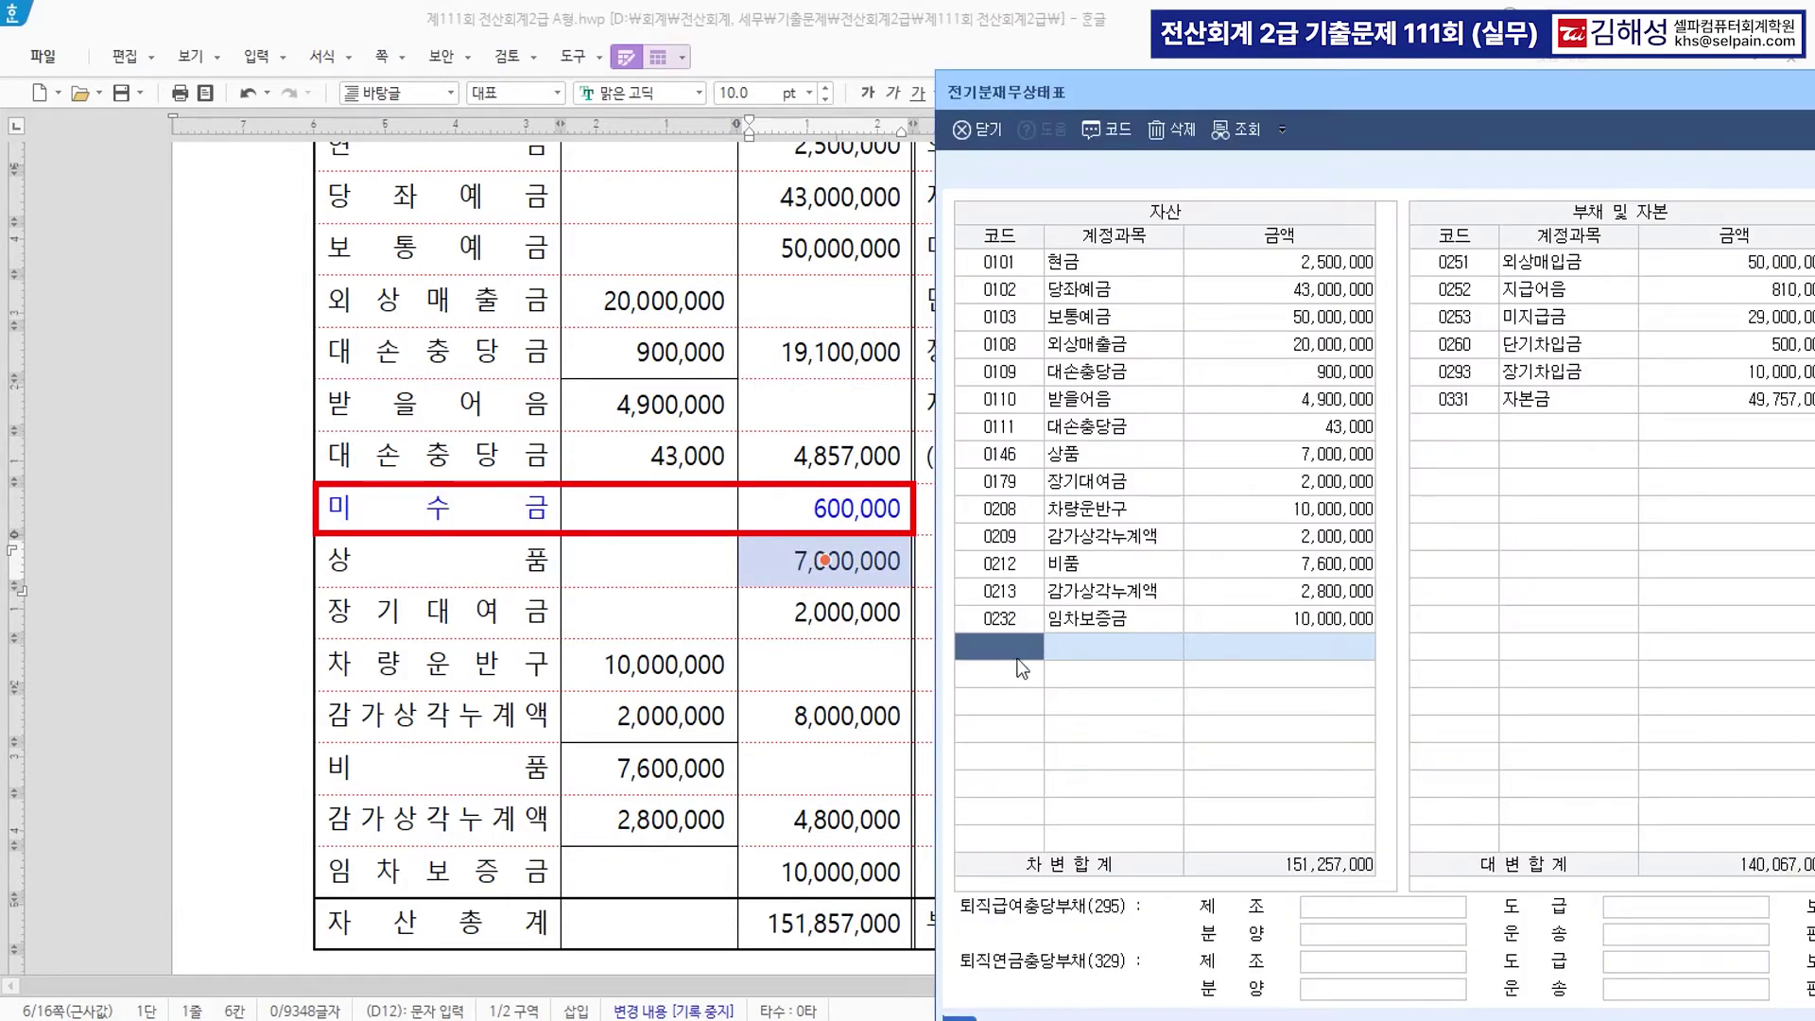
pyautogui.write('120')
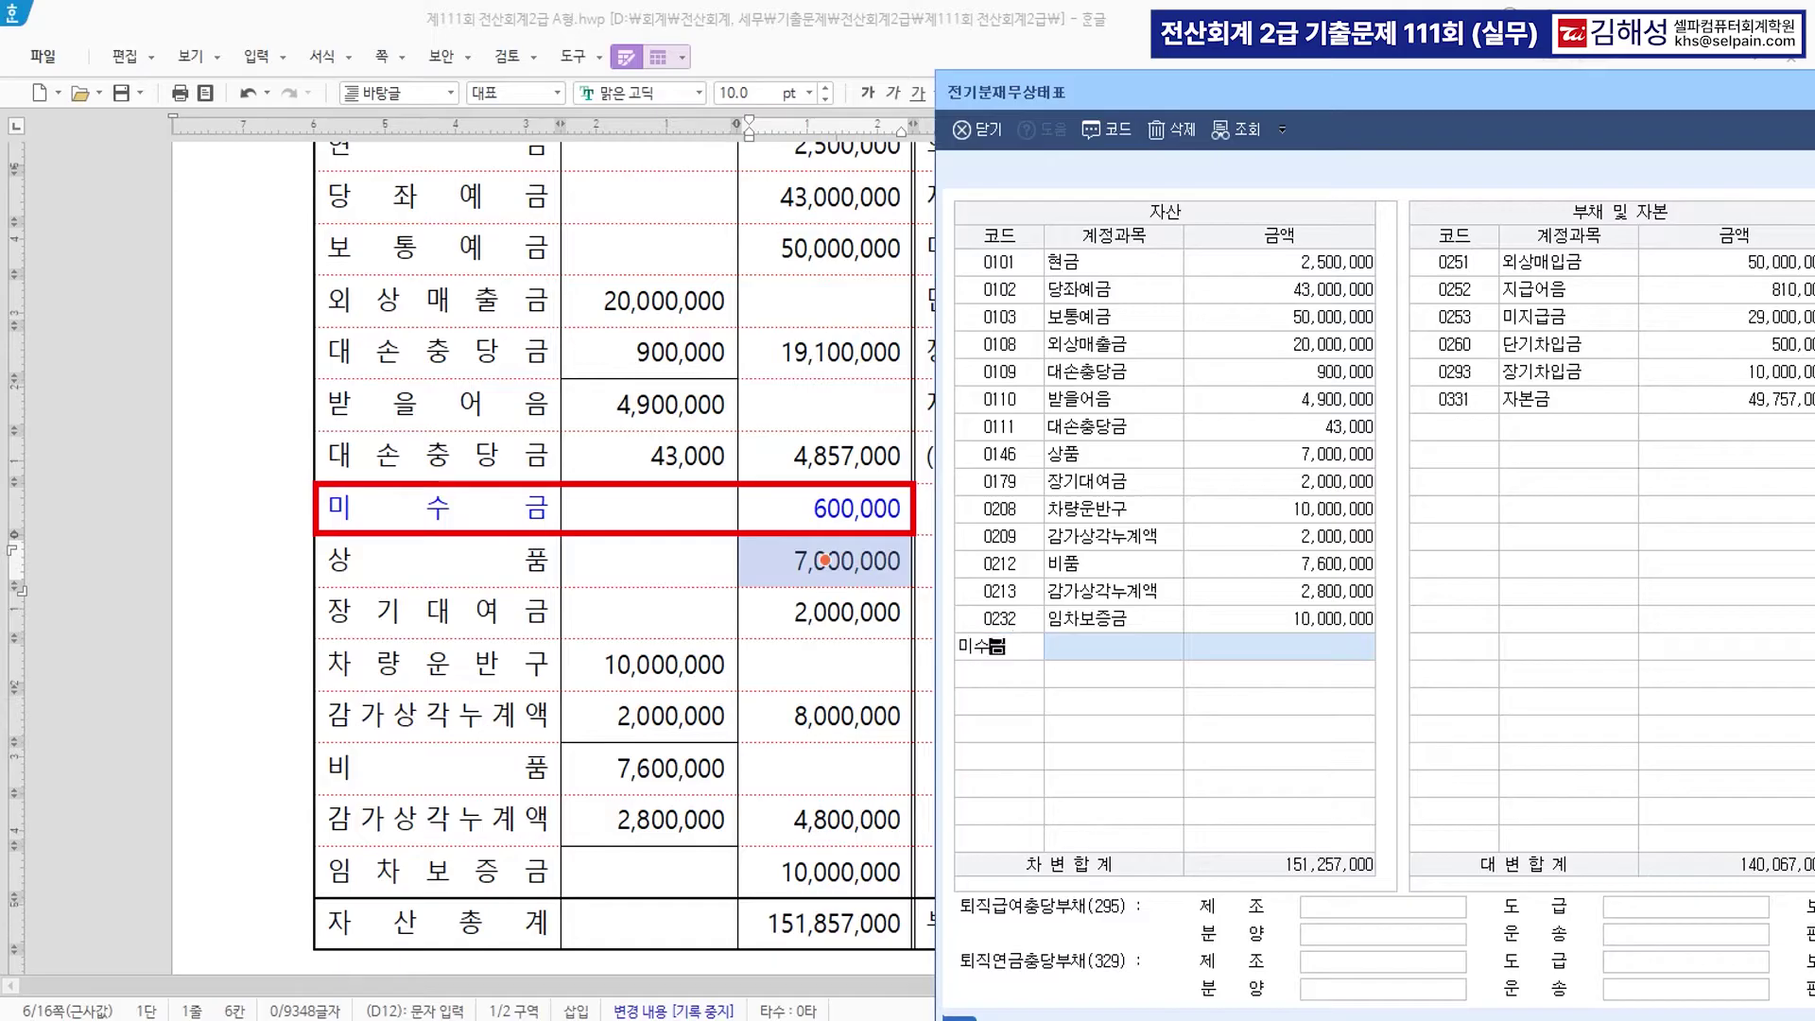
pyautogui.press('Return')
pyautogui.write('600000')
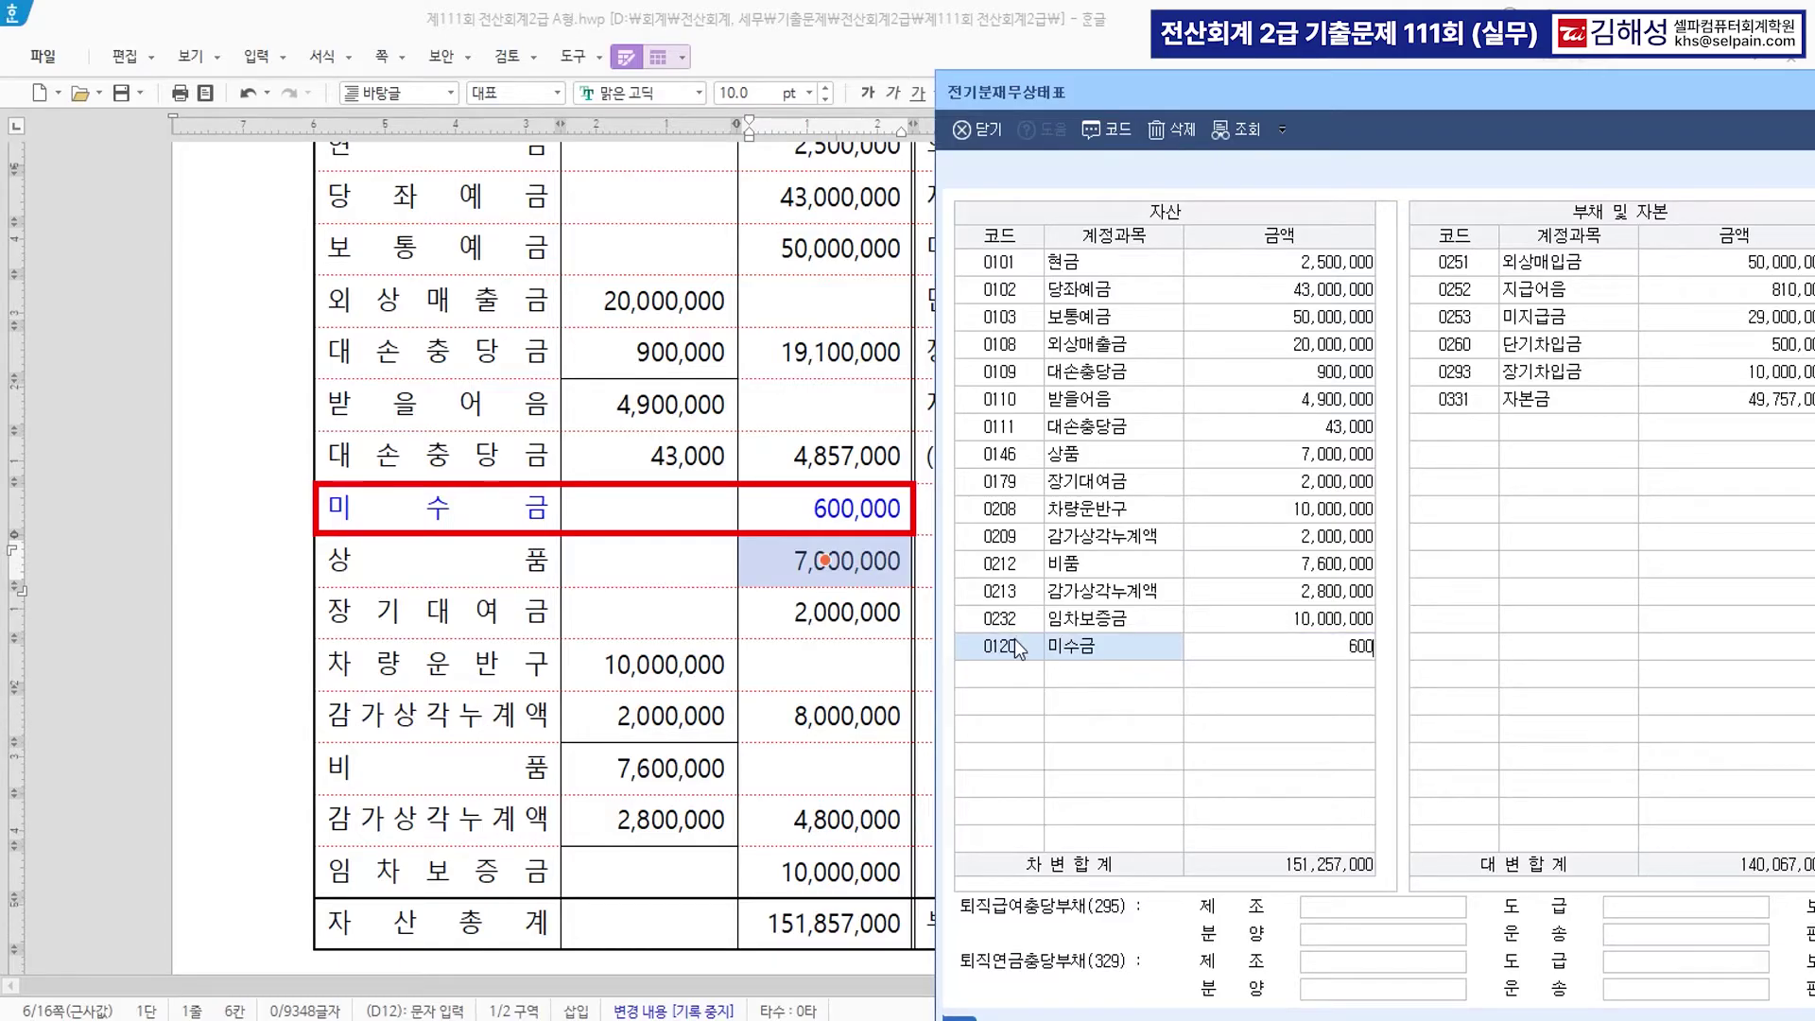
pyautogui.press('Return')
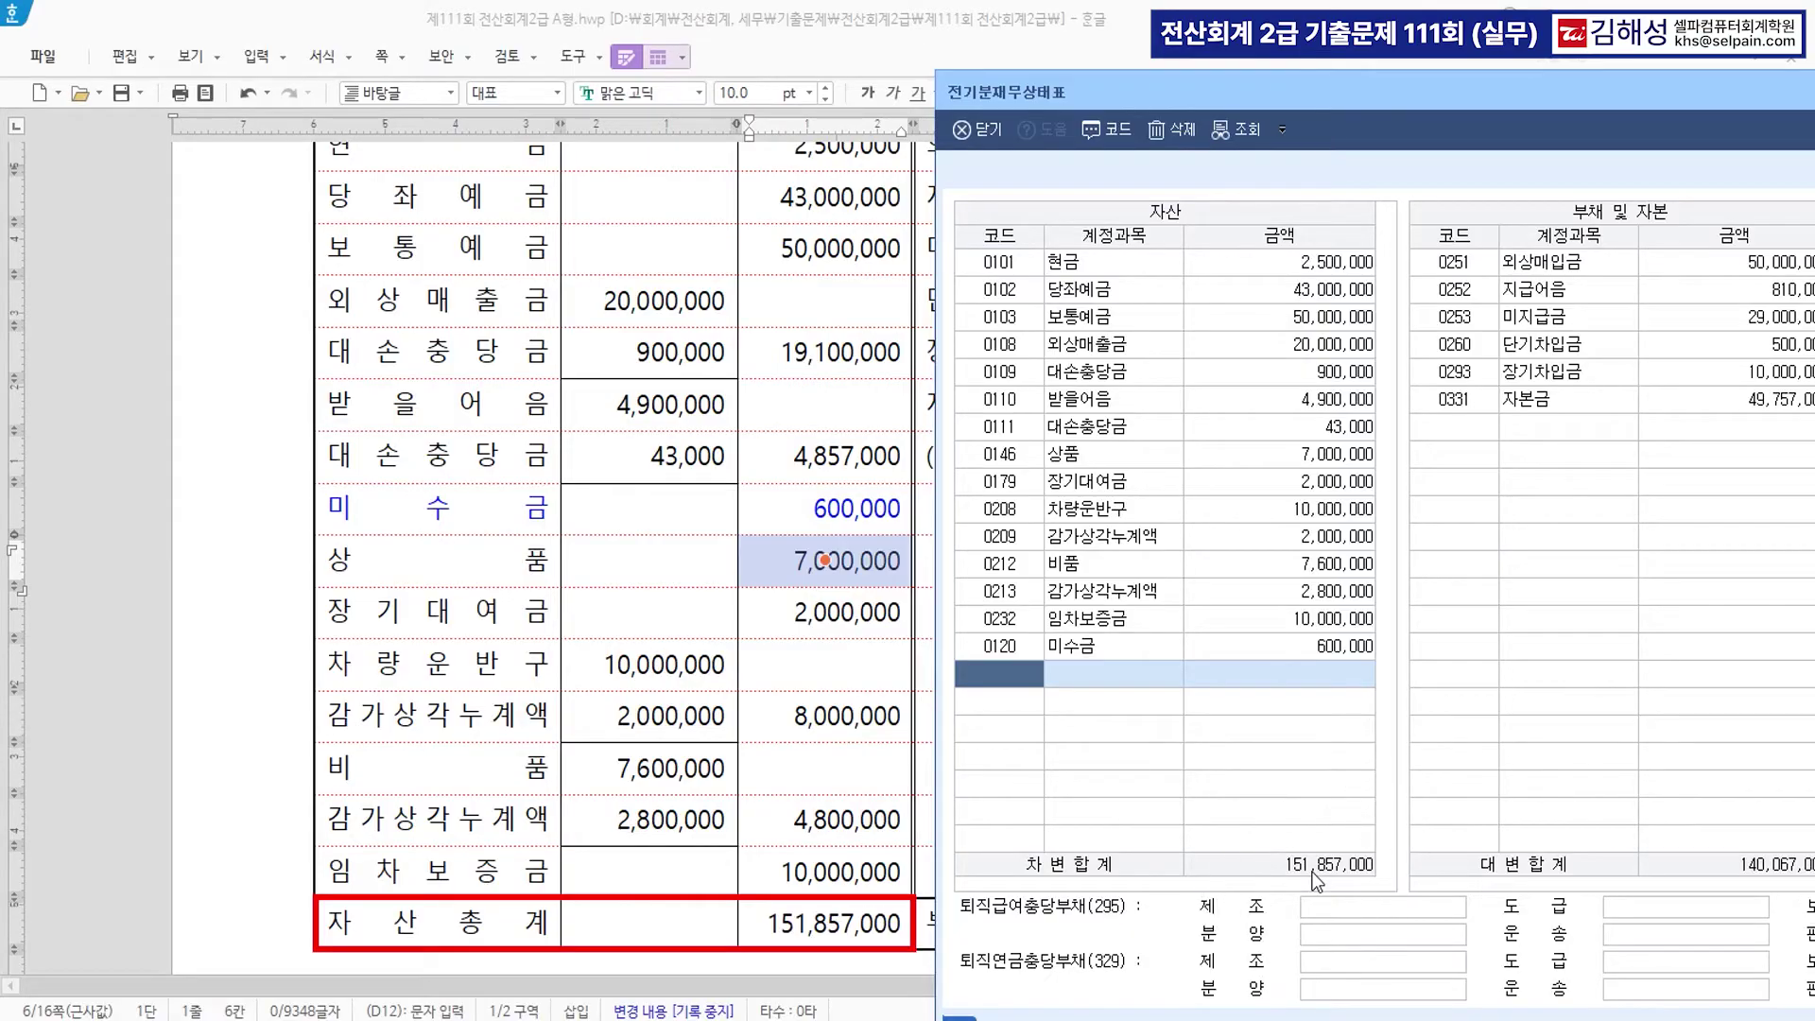
# Compare the liabilities with the exam's balance sheet and set the 지급어음 (0252) amount to 8,100,000.
pyautogui.moveTo(1322, 102); pyautogui.dragTo(633, 535)
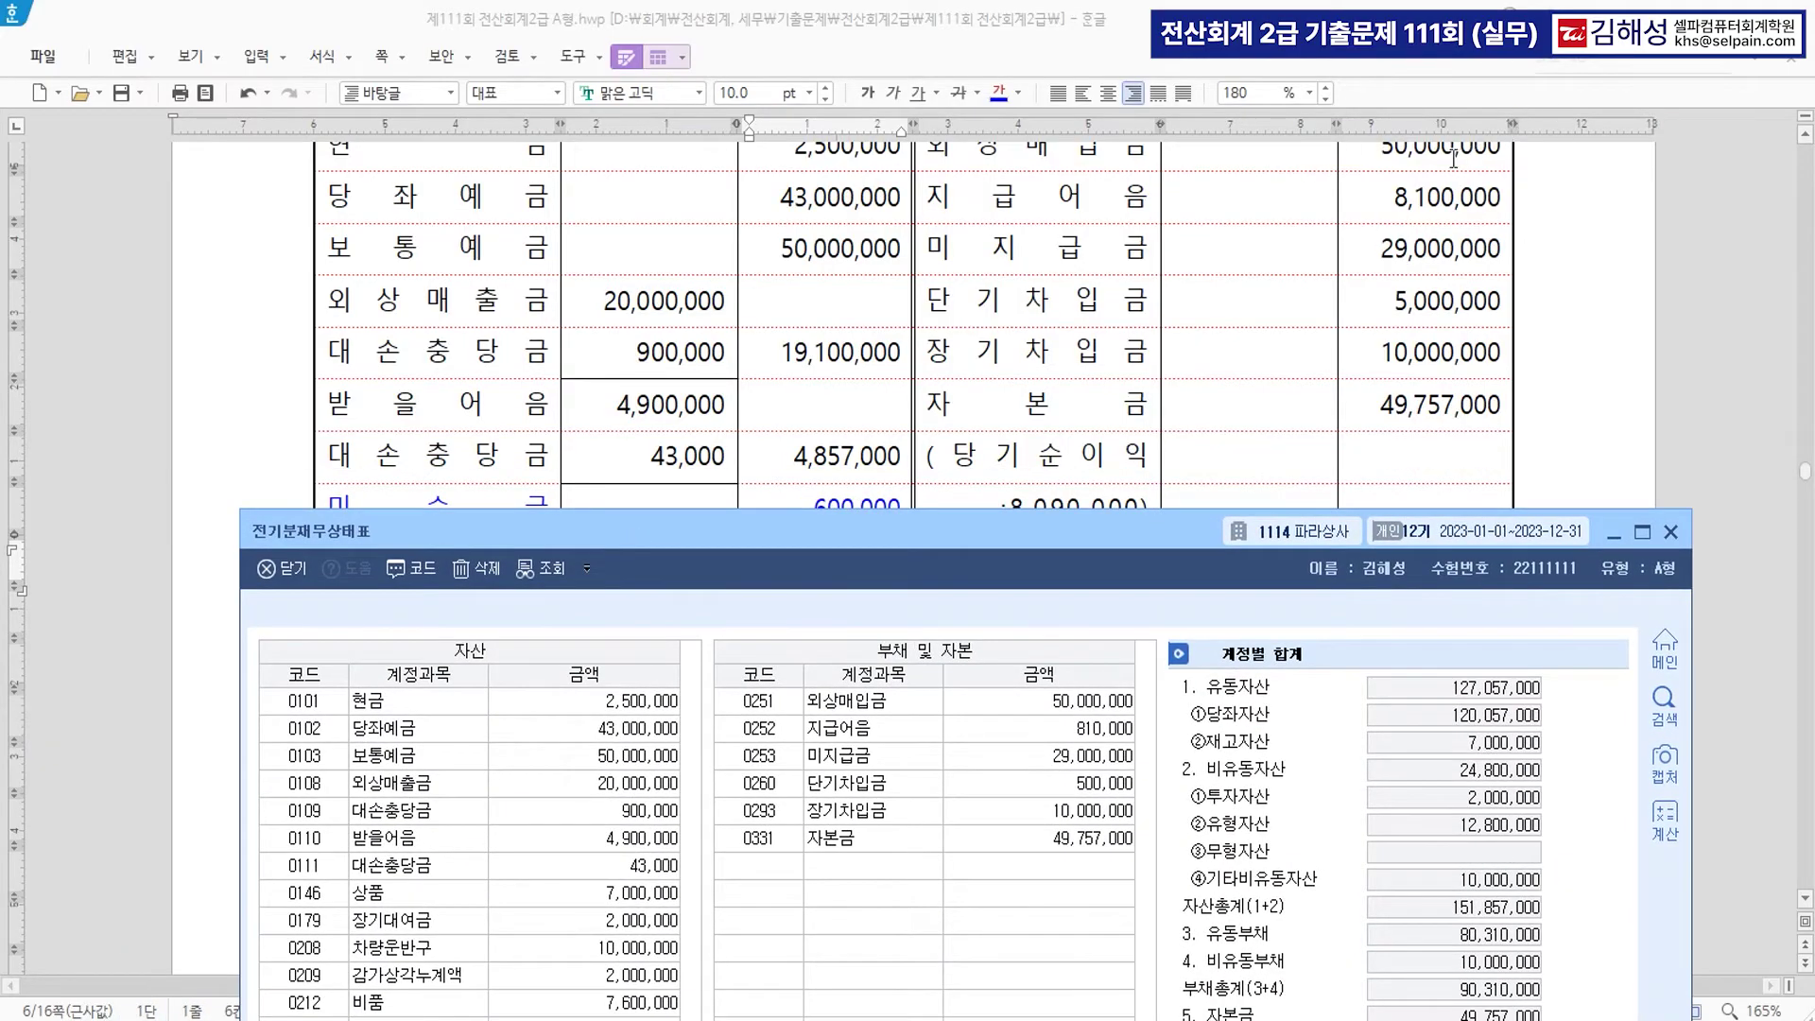
pyautogui.click(1111, 723)
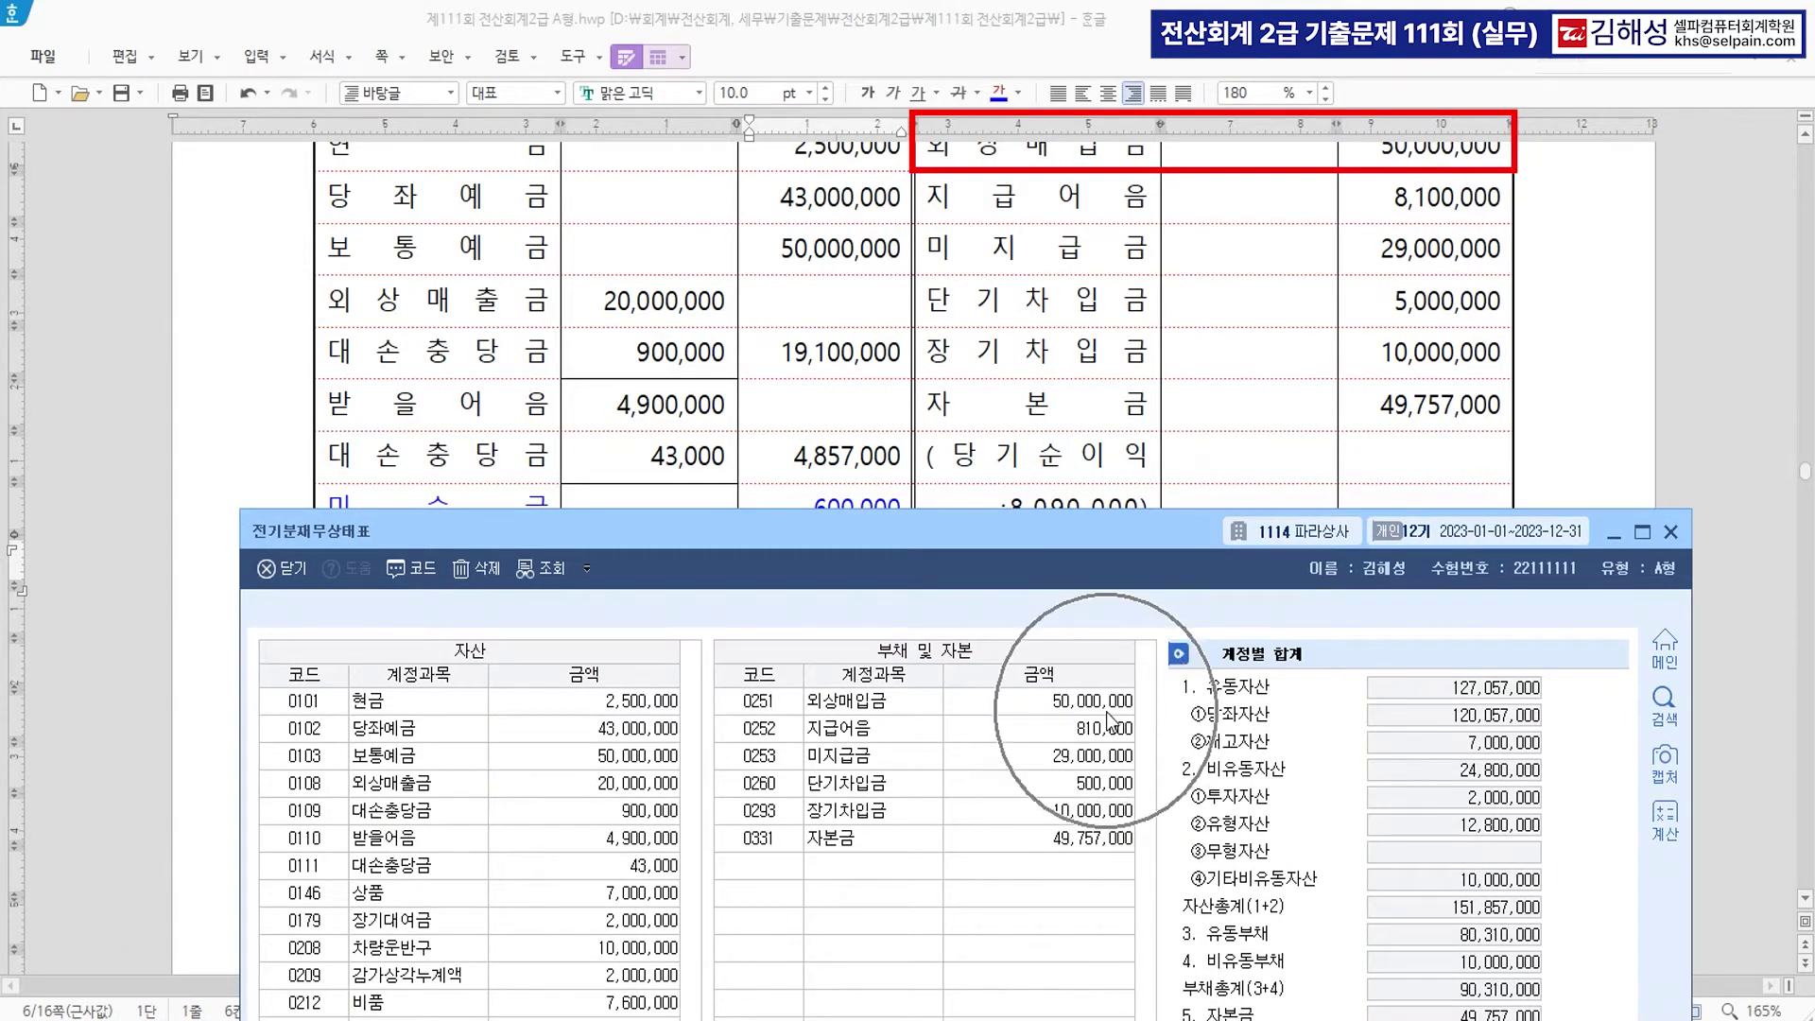
pyautogui.click(1472, 206)
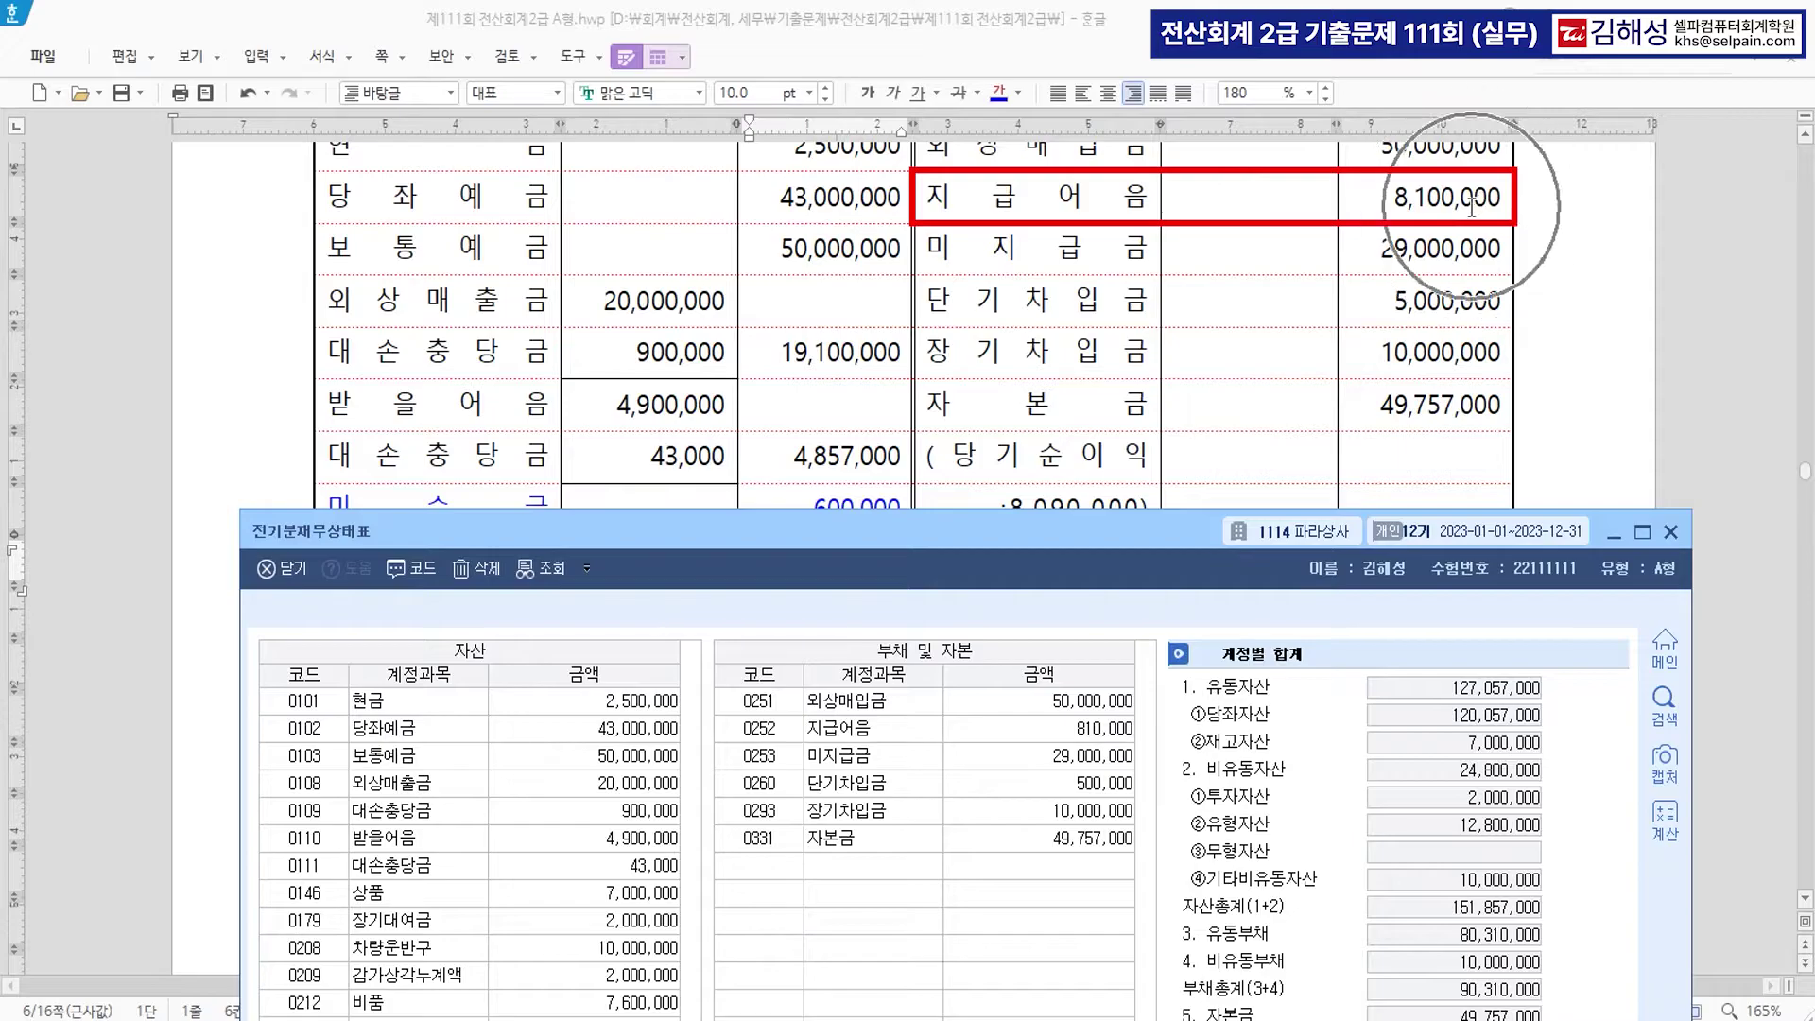
pyautogui.click(1110, 726)
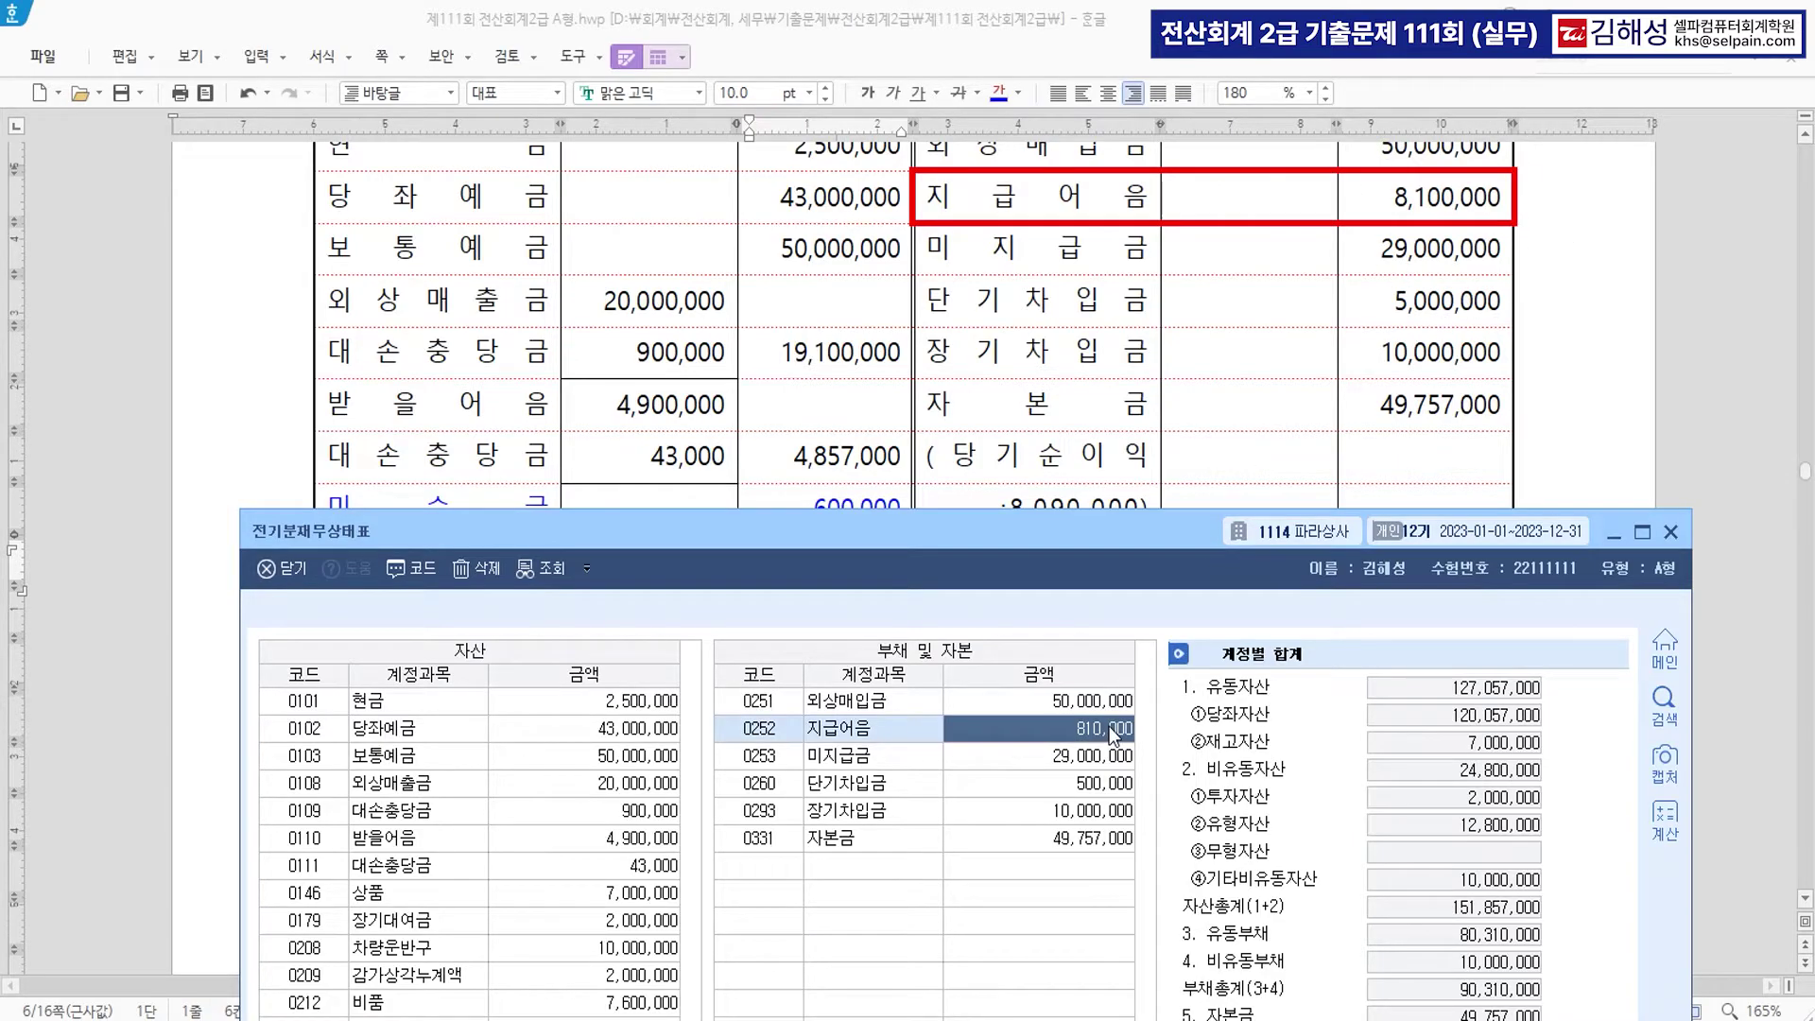
pyautogui.write('8100000')
pyautogui.press('Return')
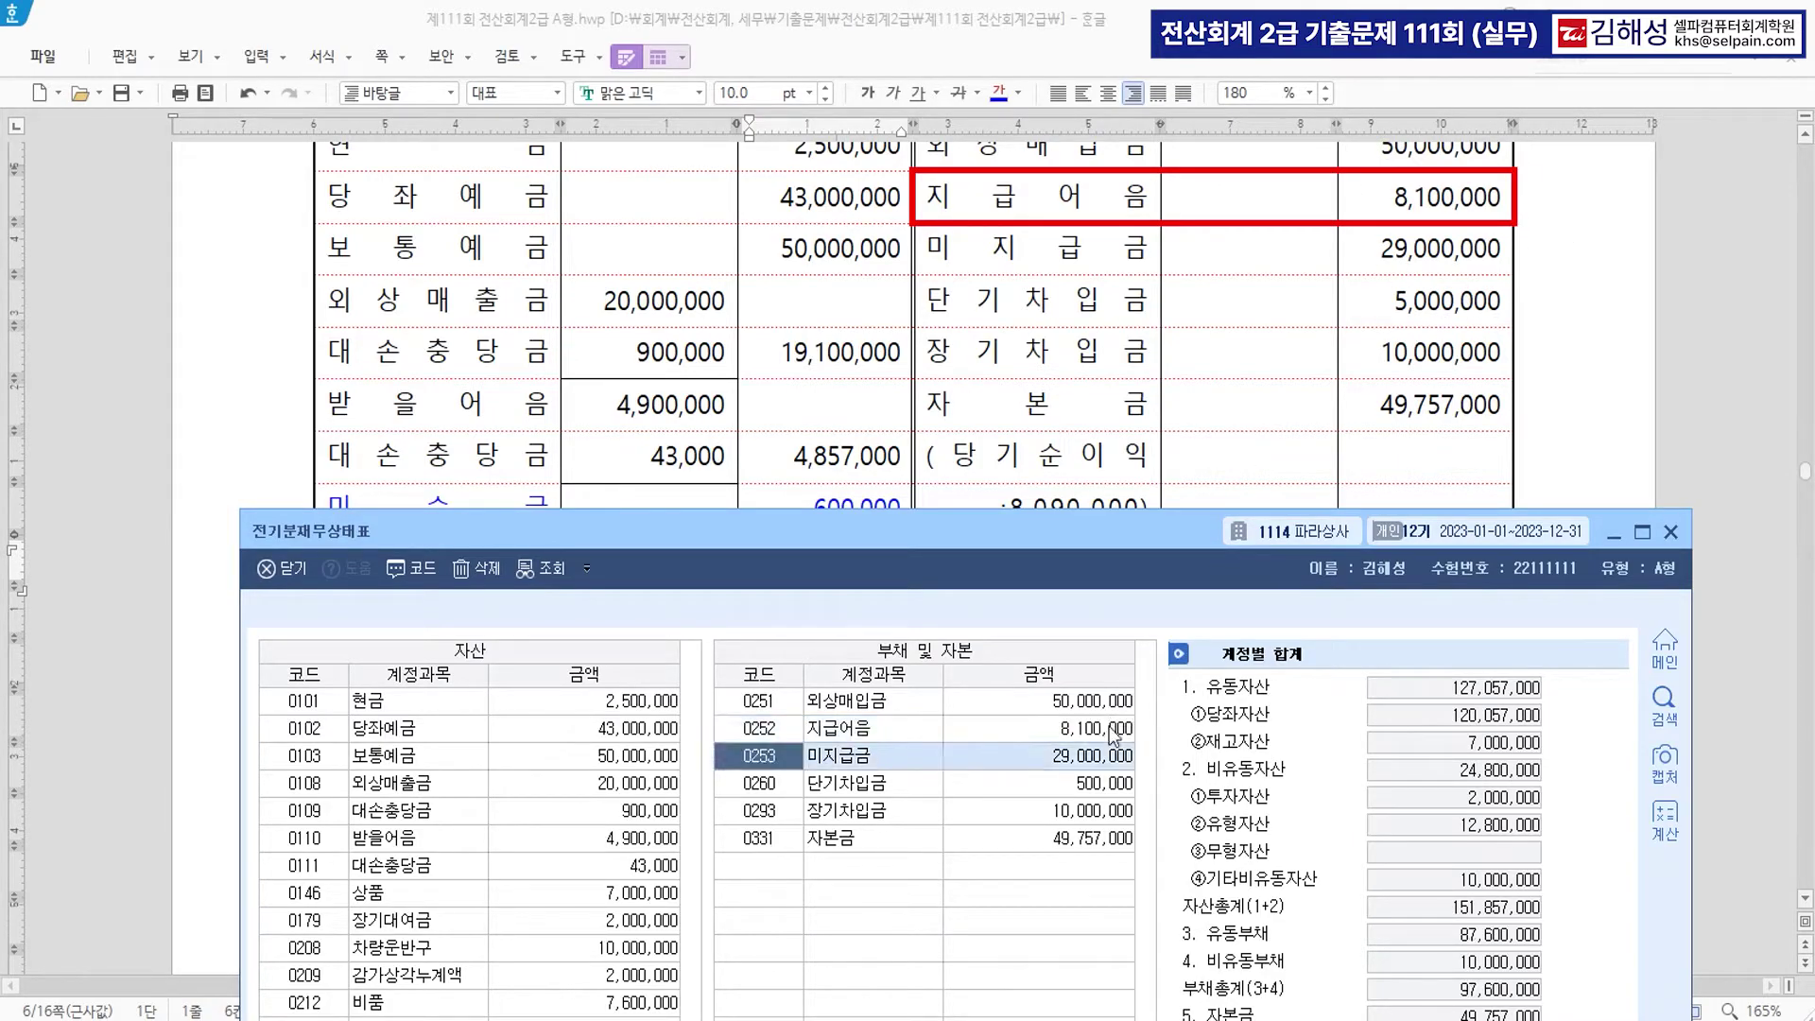
# Set the 단기차입금 (0260) amount to 5,000,000, then review the totals and close 전기분재무상태표.
pyautogui.click(1108, 784)
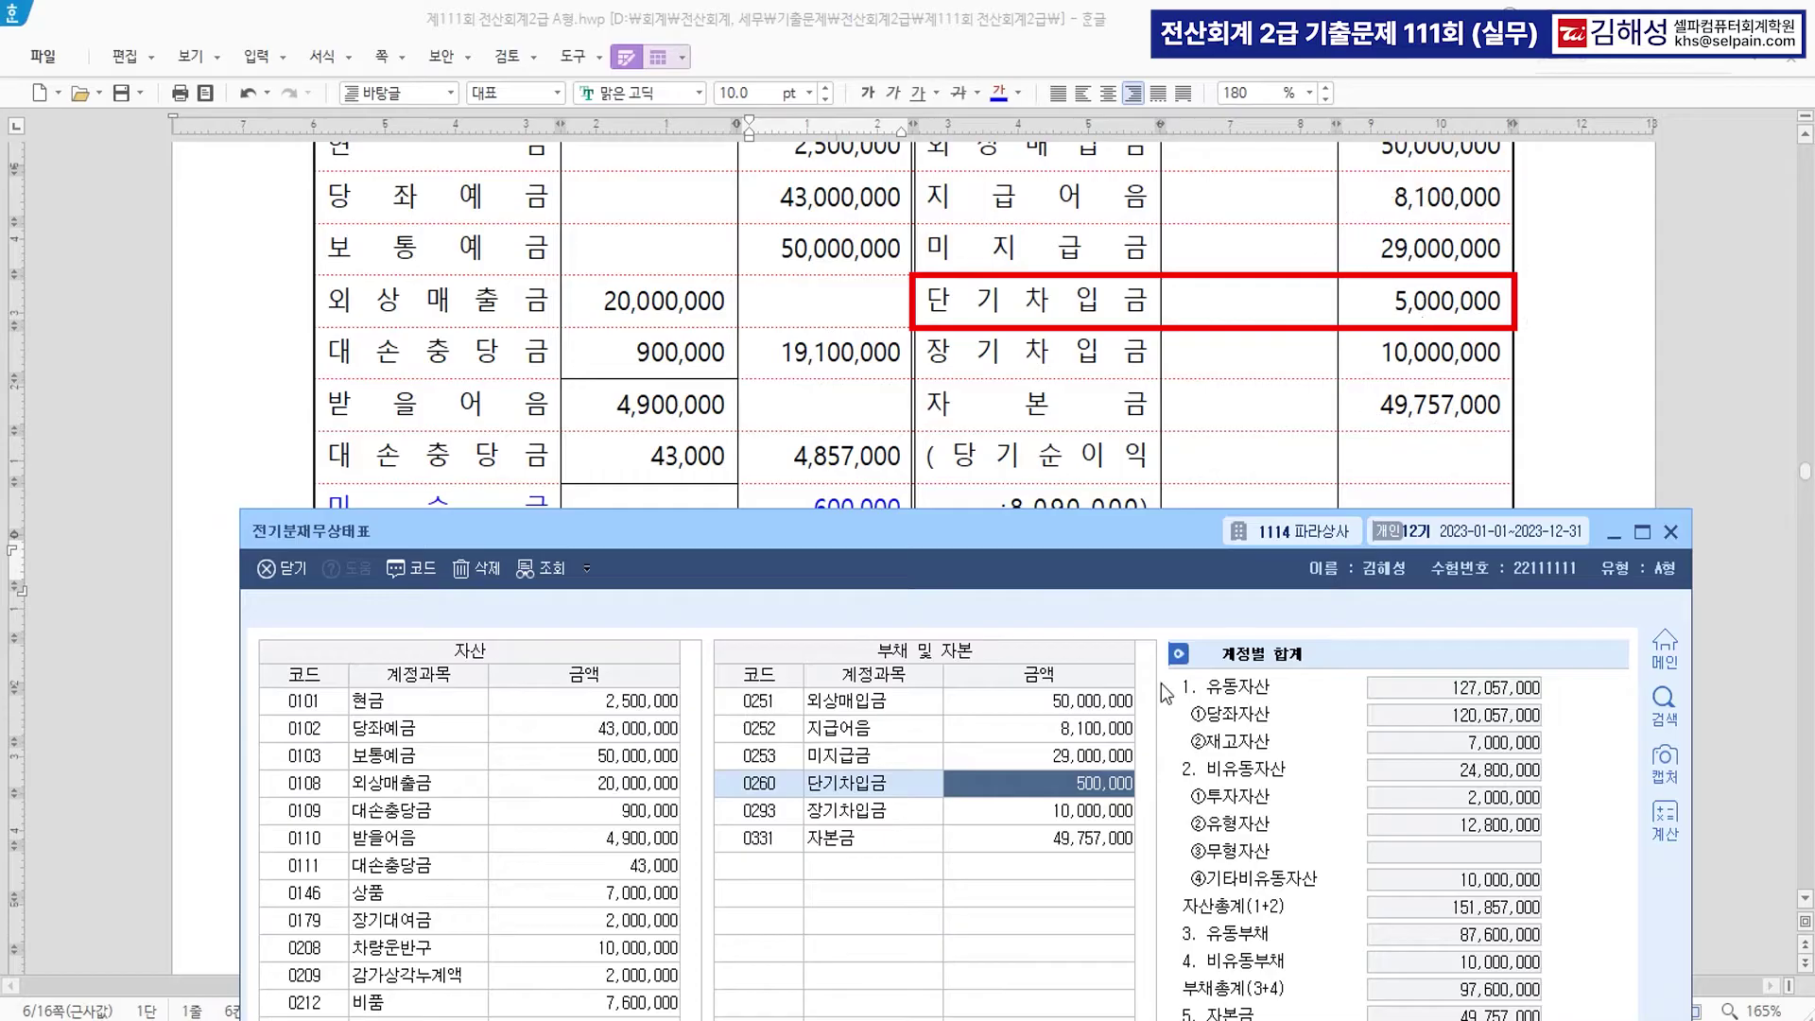
pyautogui.write('5000000')
pyautogui.press('Return')
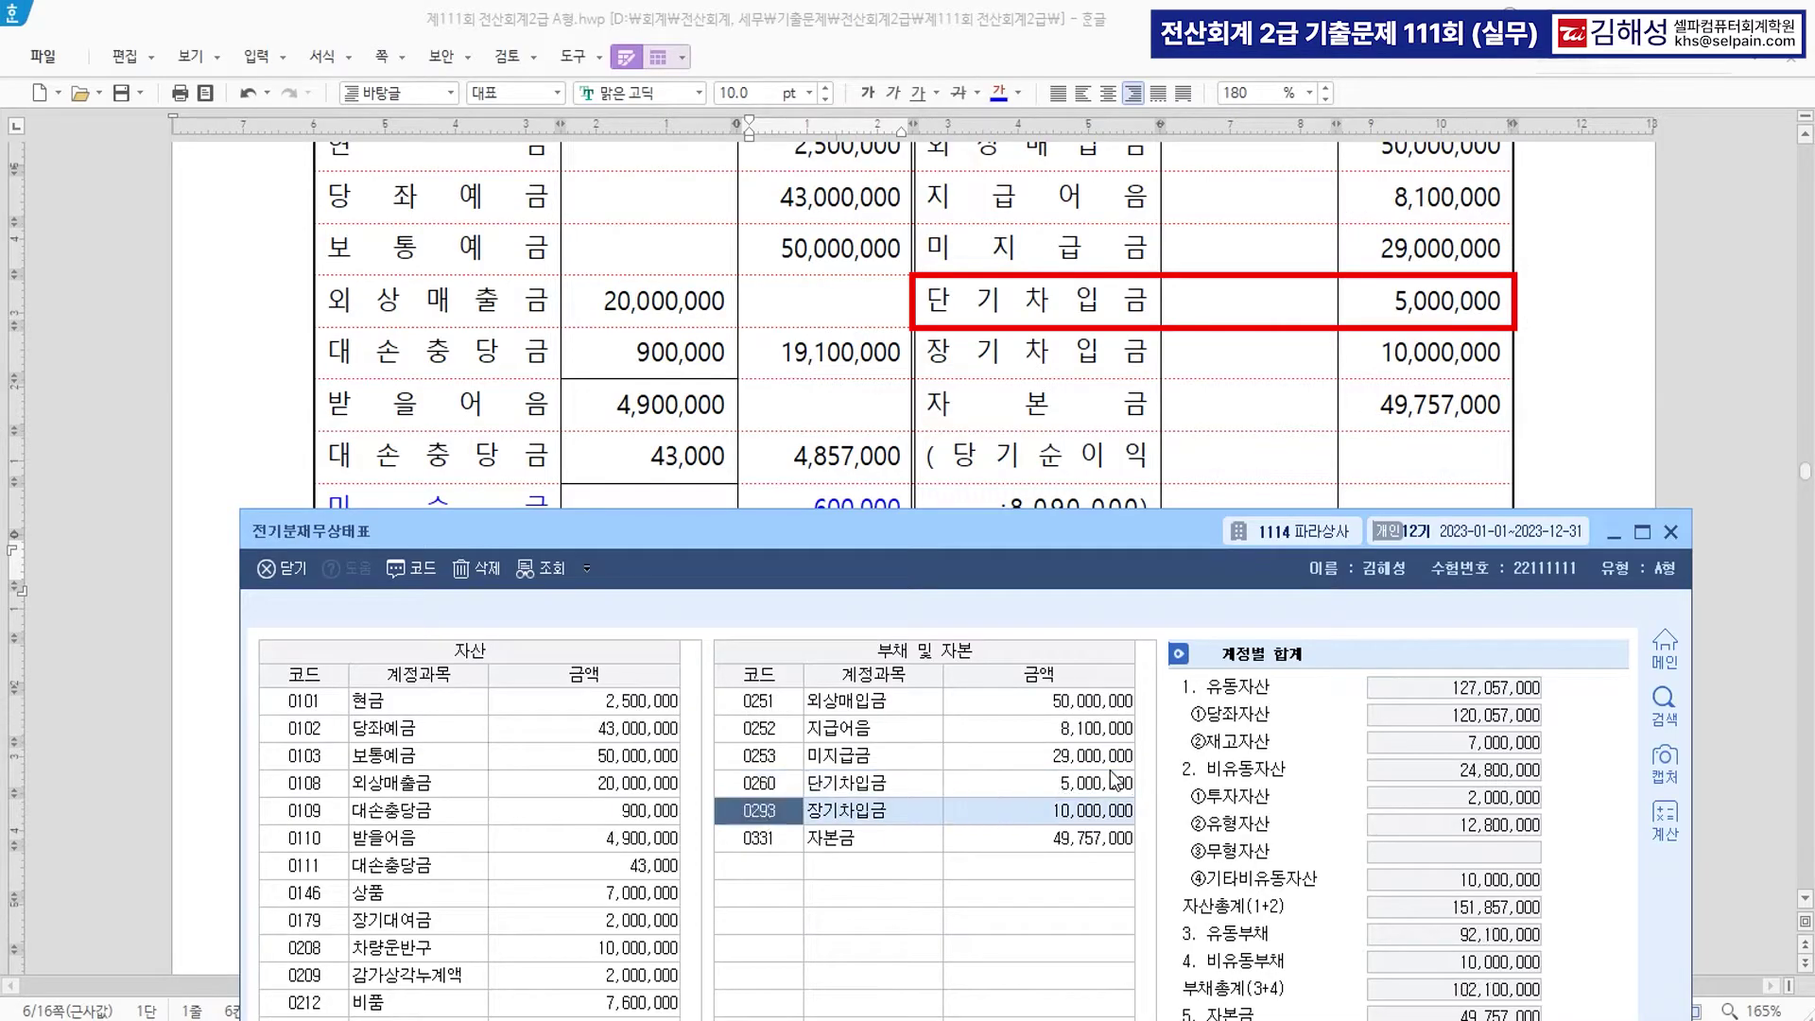
pyautogui.moveTo(1116, 529); pyautogui.dragTo(1144, 48)
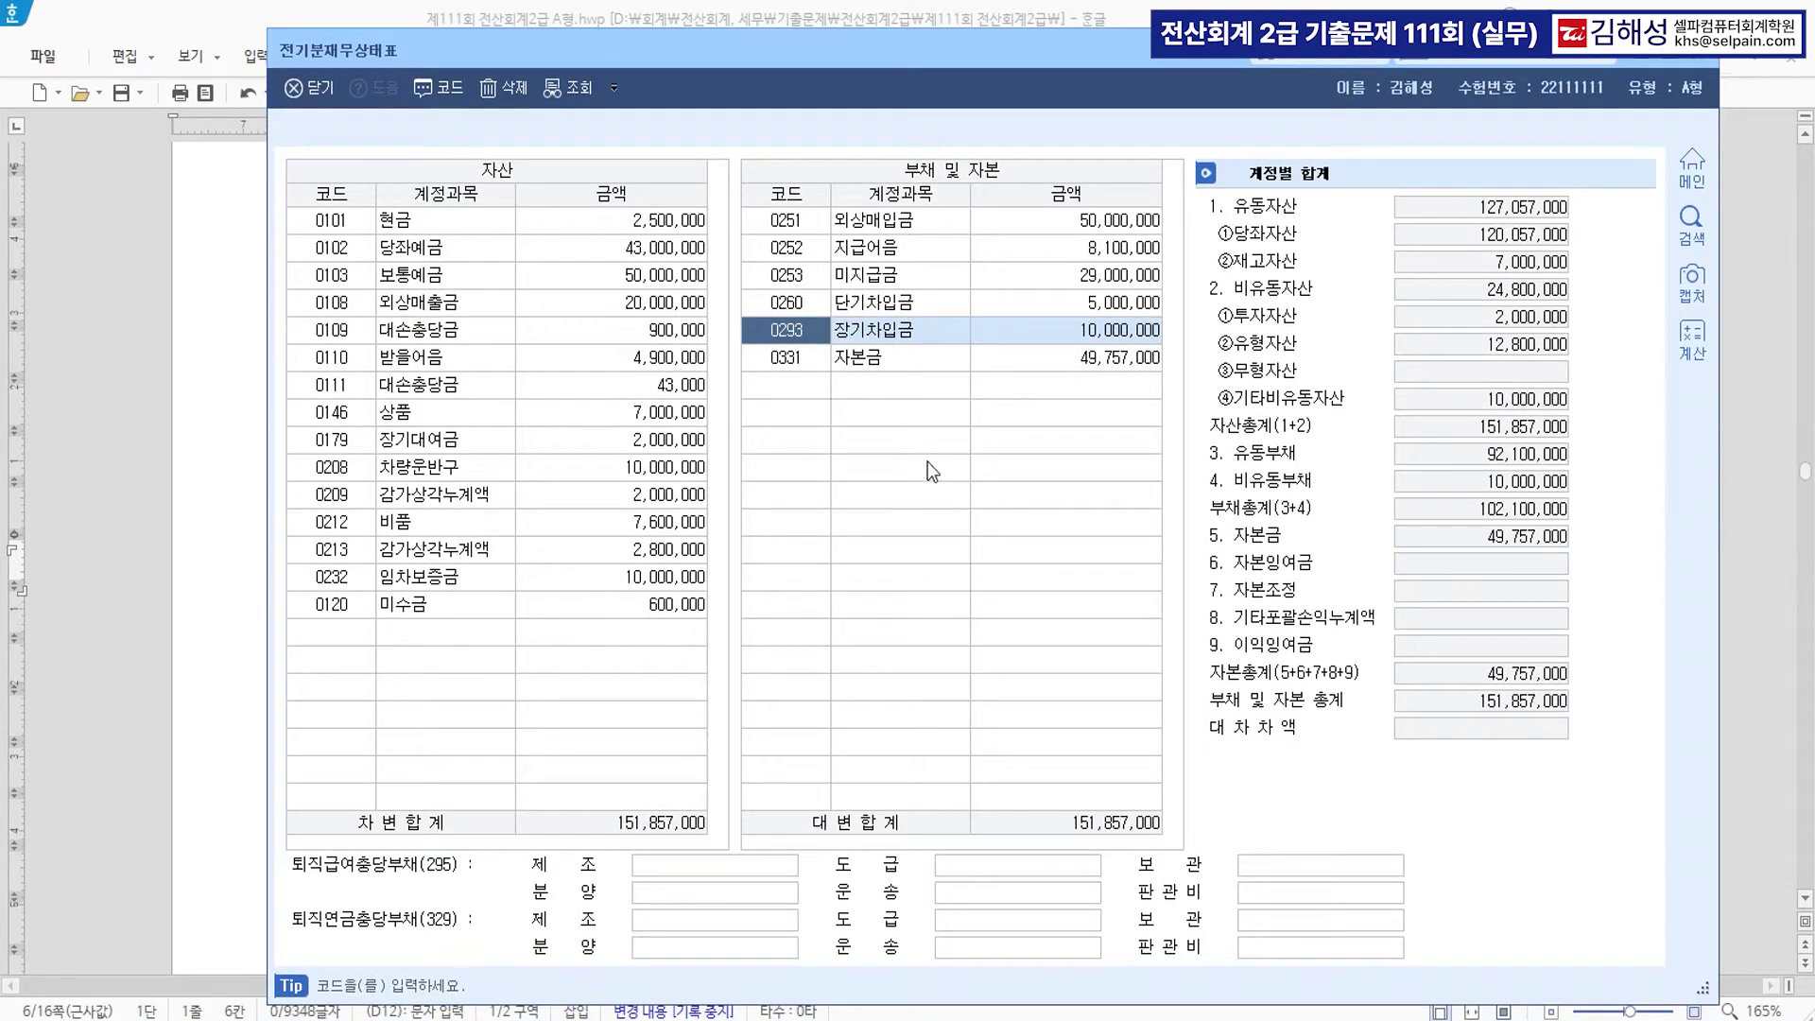
pyautogui.click(1696, 55)
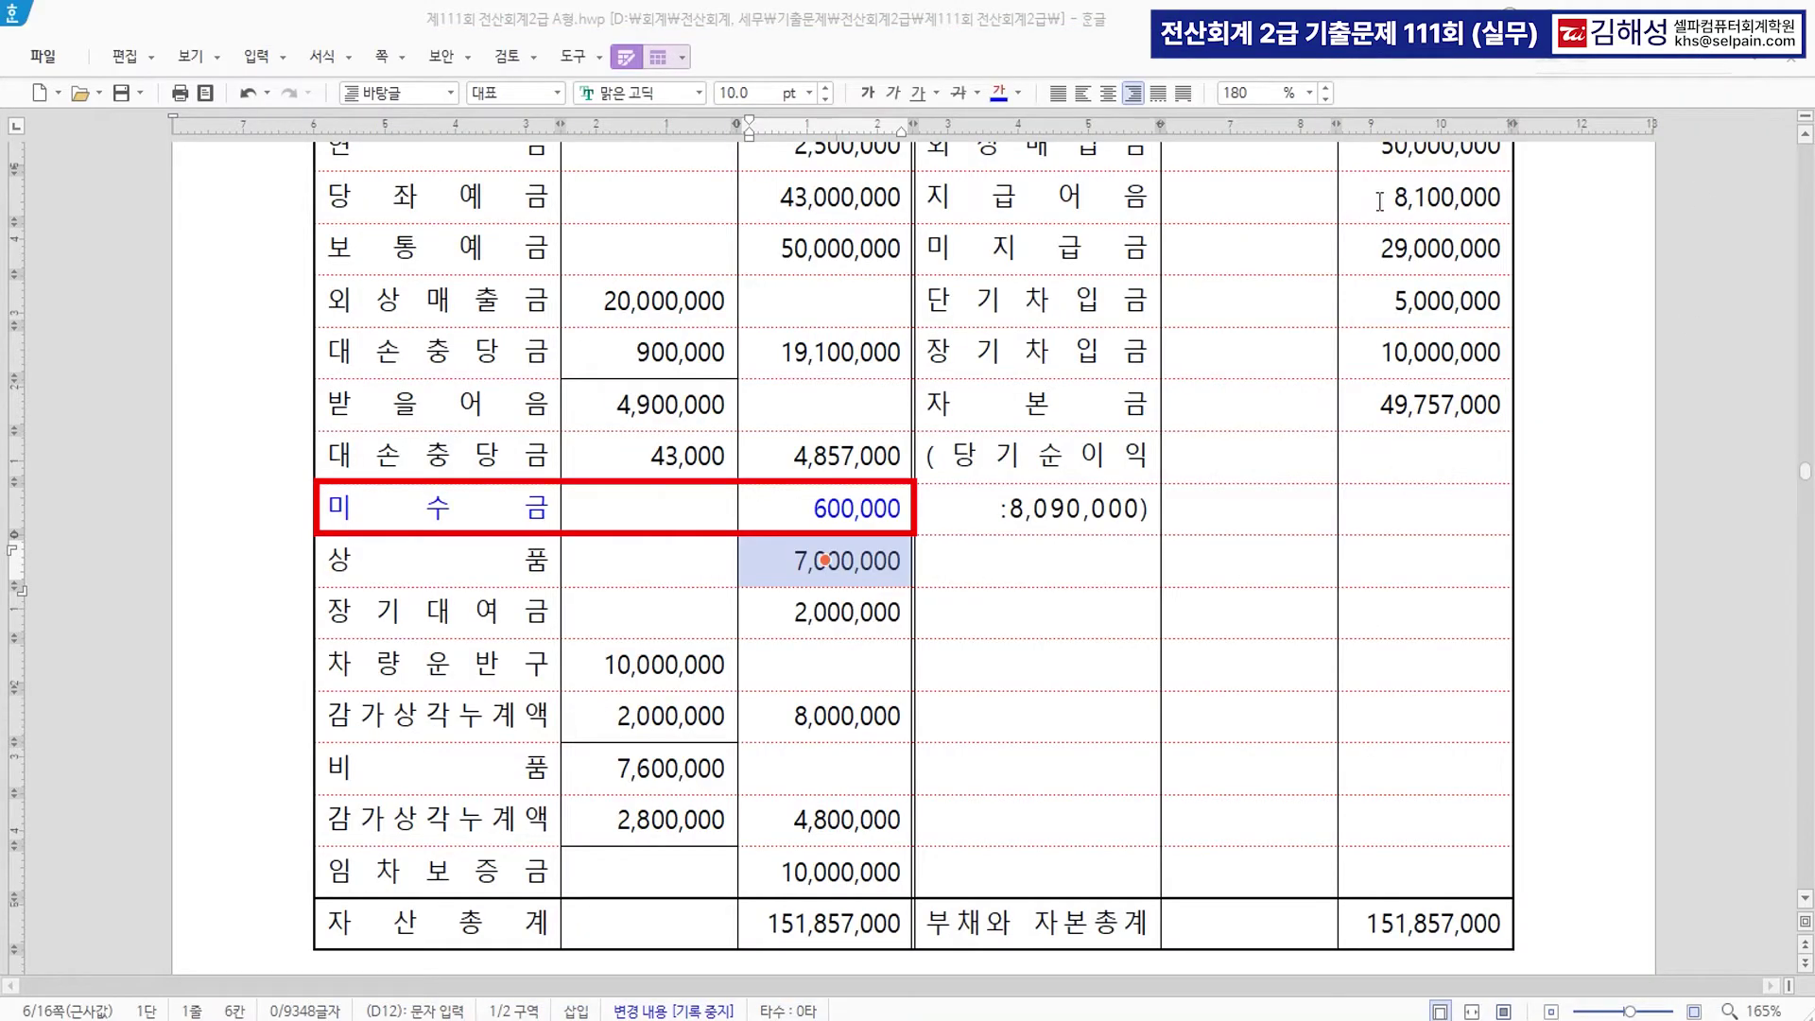
# Color the 지급어음 and 단기차입금 rows of the exam document's balance sheet blue to mark the corrections.
pyautogui.moveTo(1025, 189); pyautogui.dragTo(1366, 203)
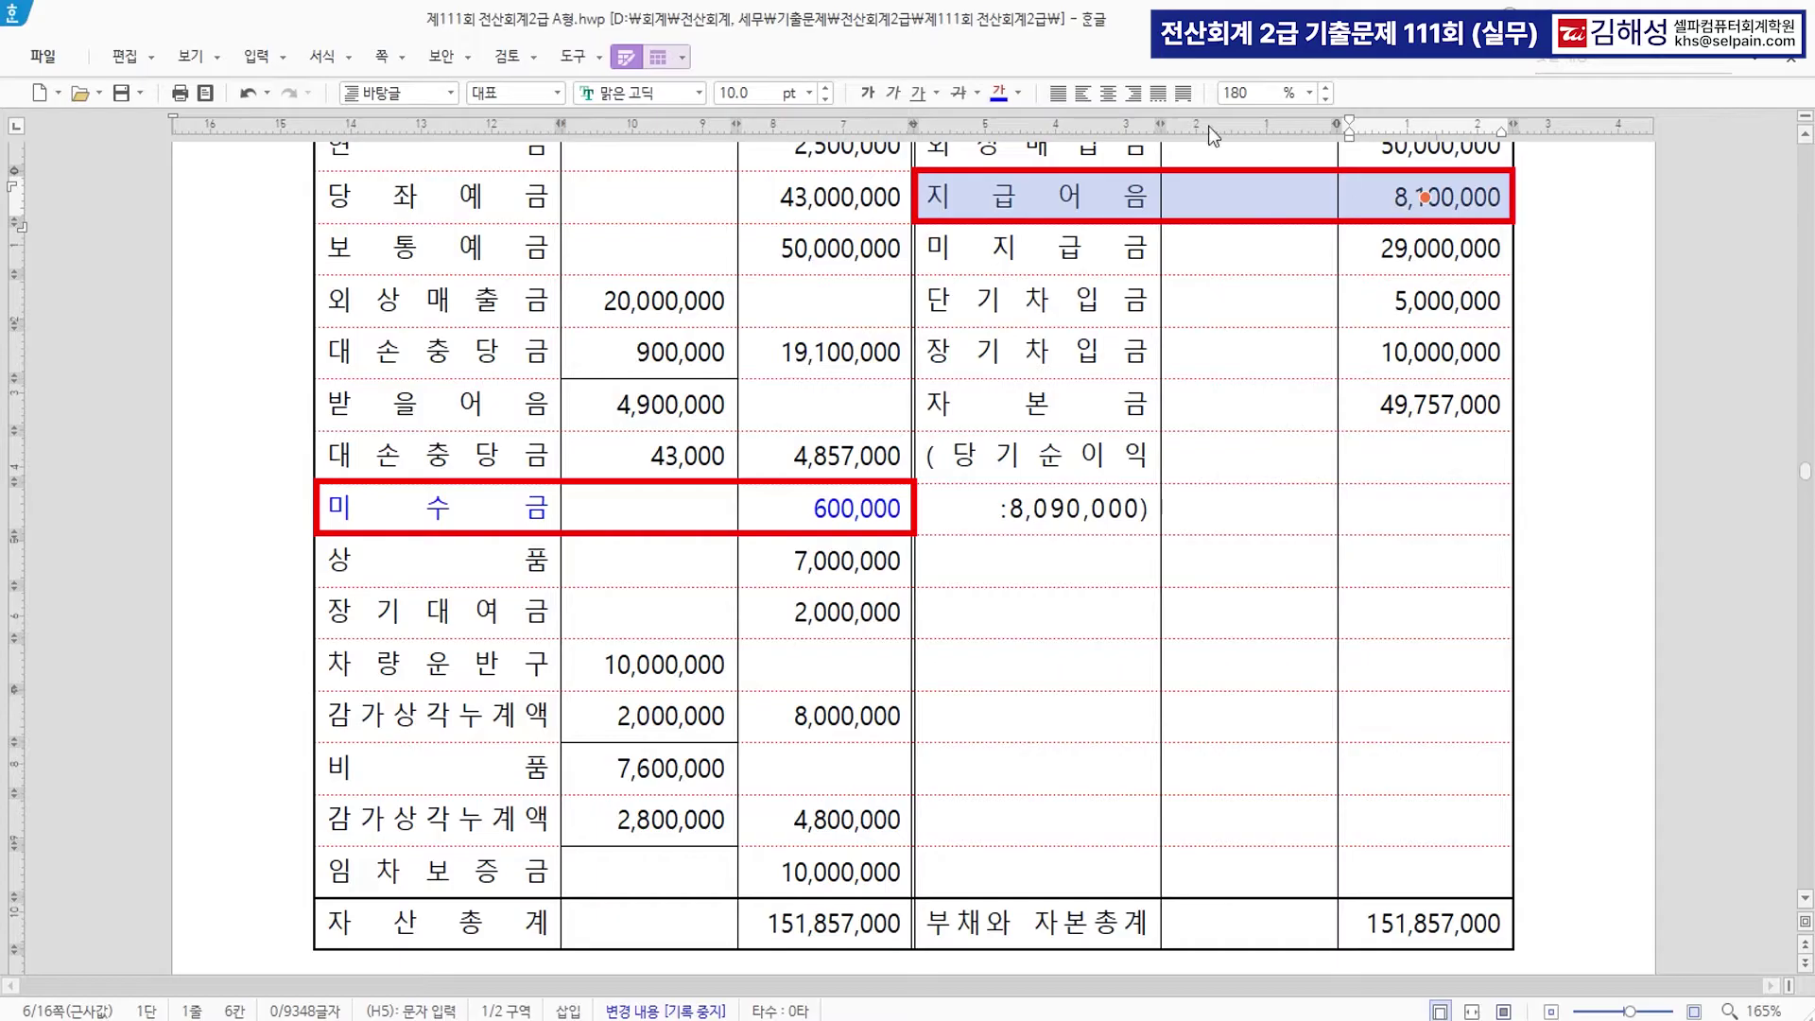
pyautogui.click(999, 89)
pyautogui.moveTo(946, 301); pyautogui.dragTo(1385, 309)
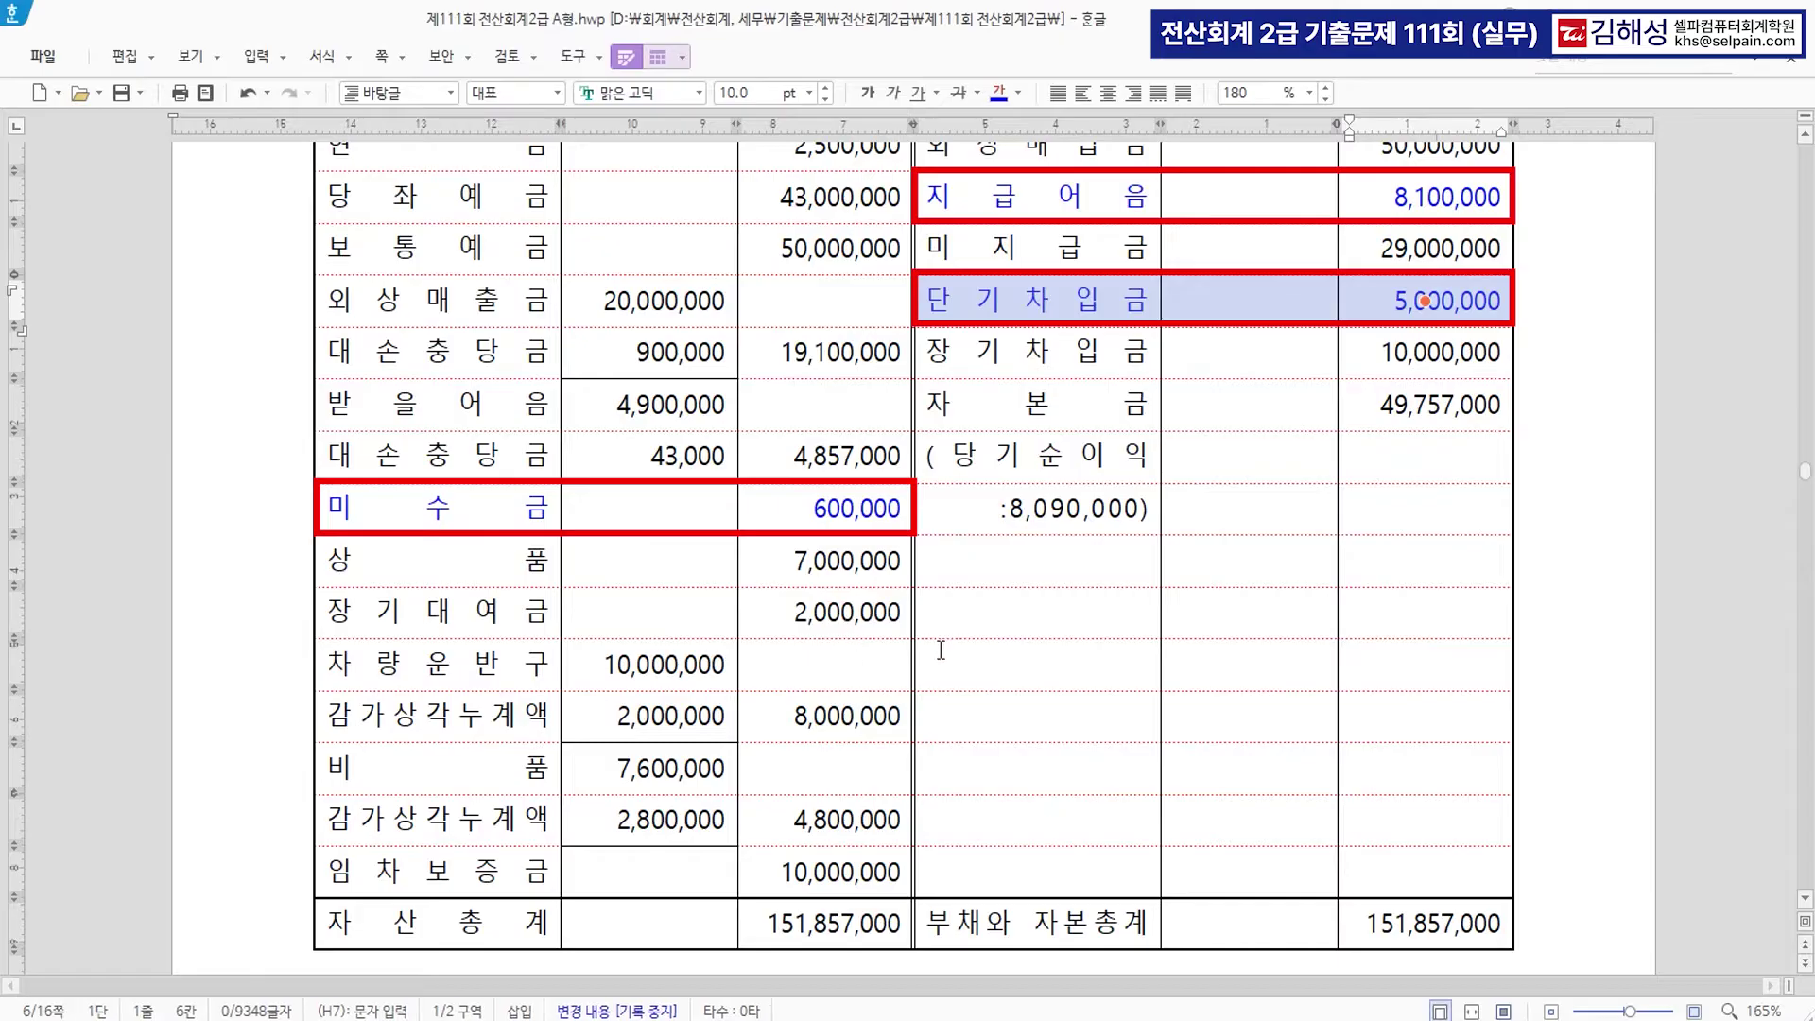
# Read 문제3's opening balances by customer and 보통예금 cash memo task, and switch back to KcLep.
pyautogui.scroll(-10, 908, 671)
pyautogui.scroll(-4, 964, 658)
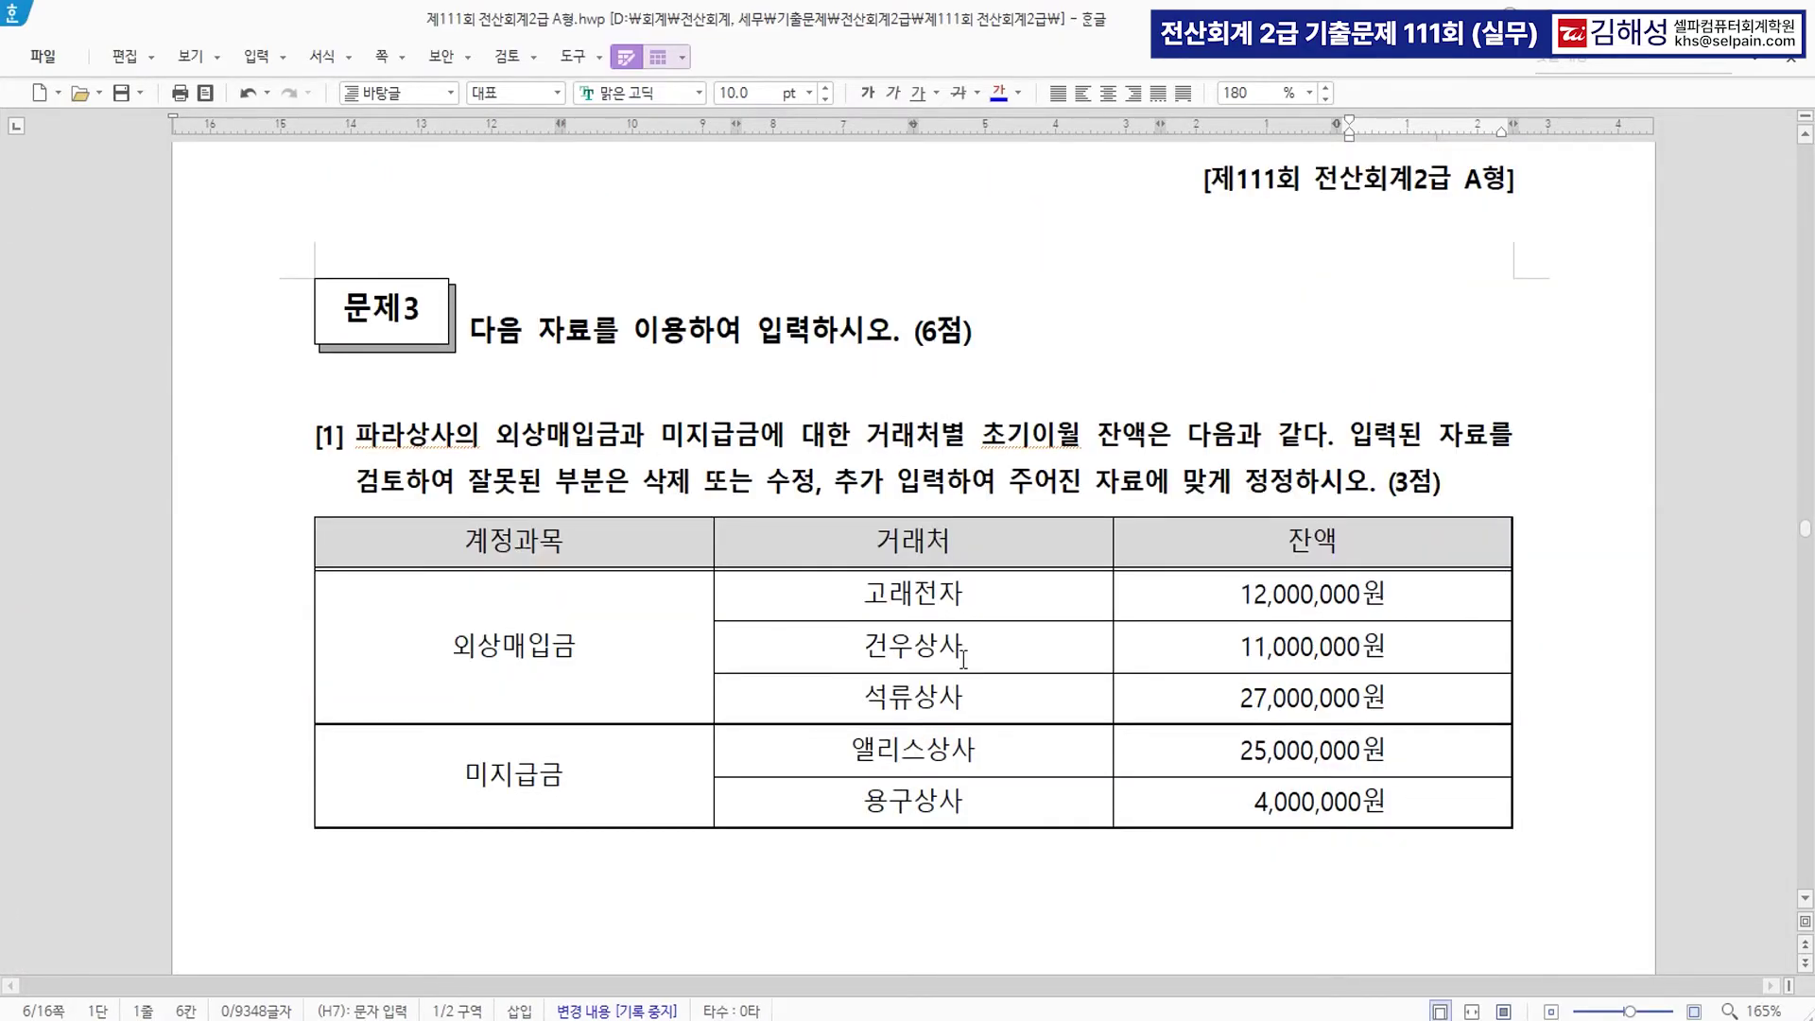
pyautogui.scroll(-4, 963, 659)
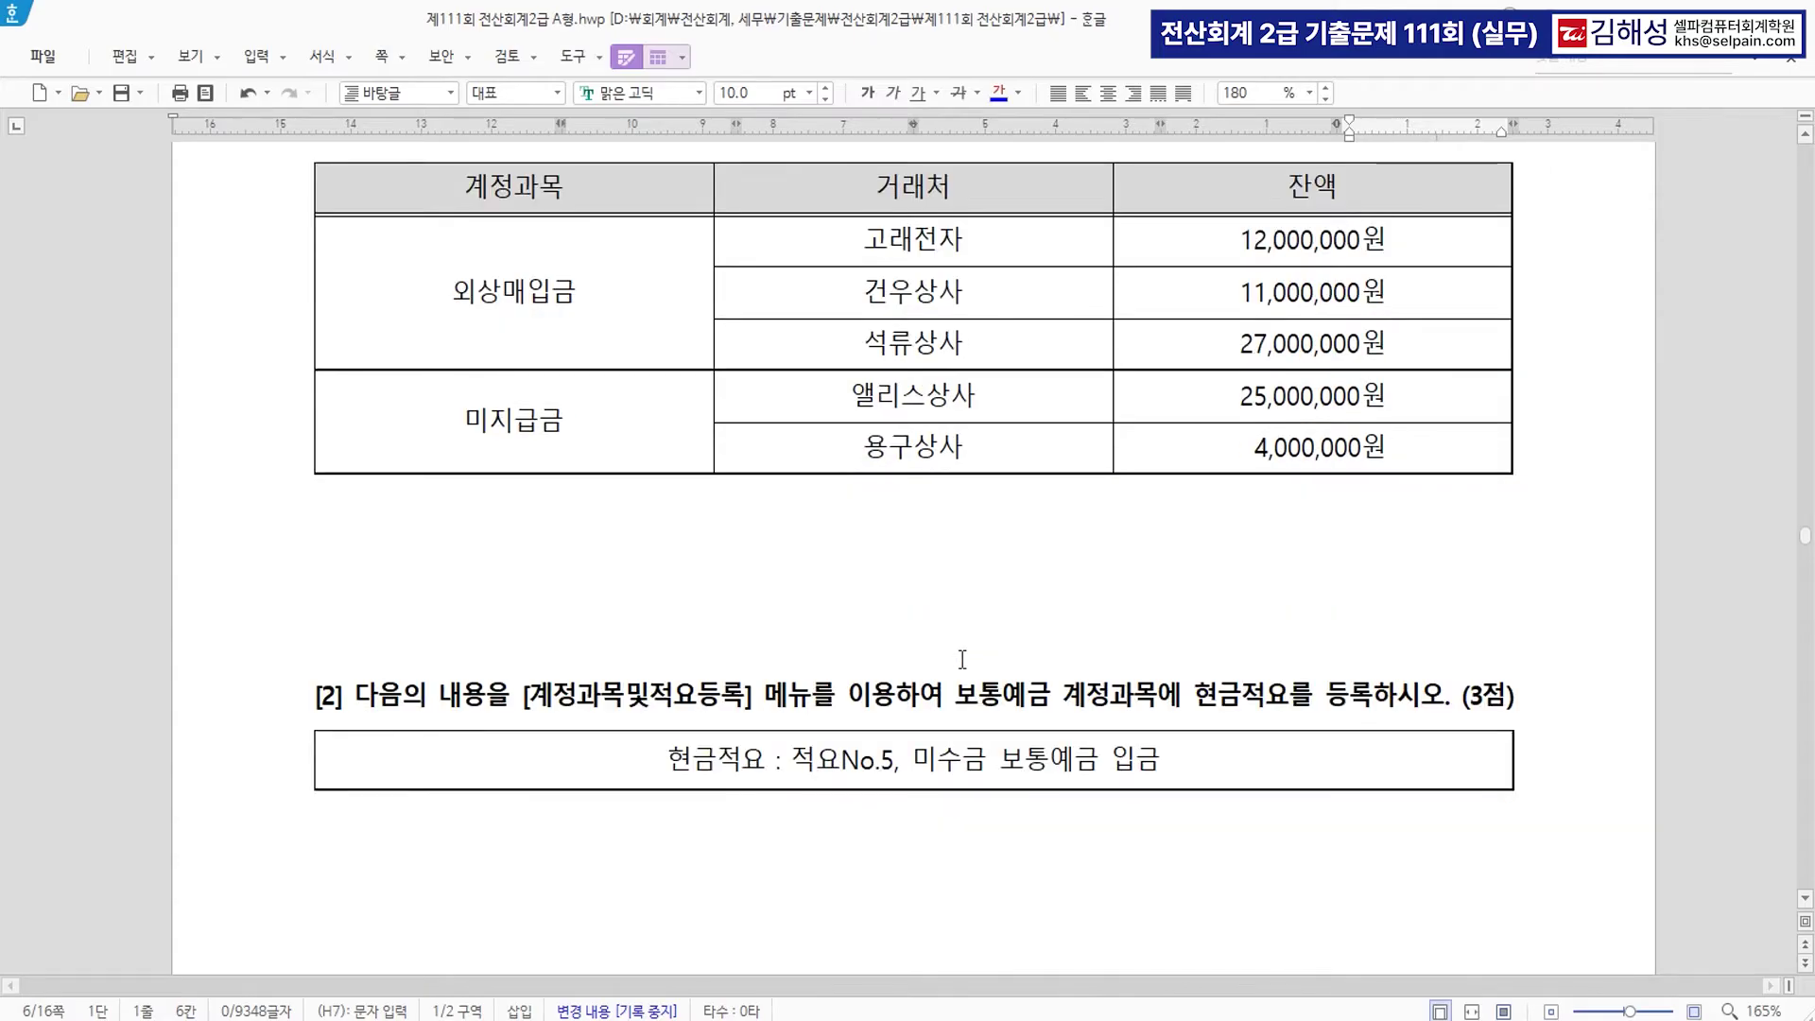
pyautogui.hotkey('alt', 'Tab')
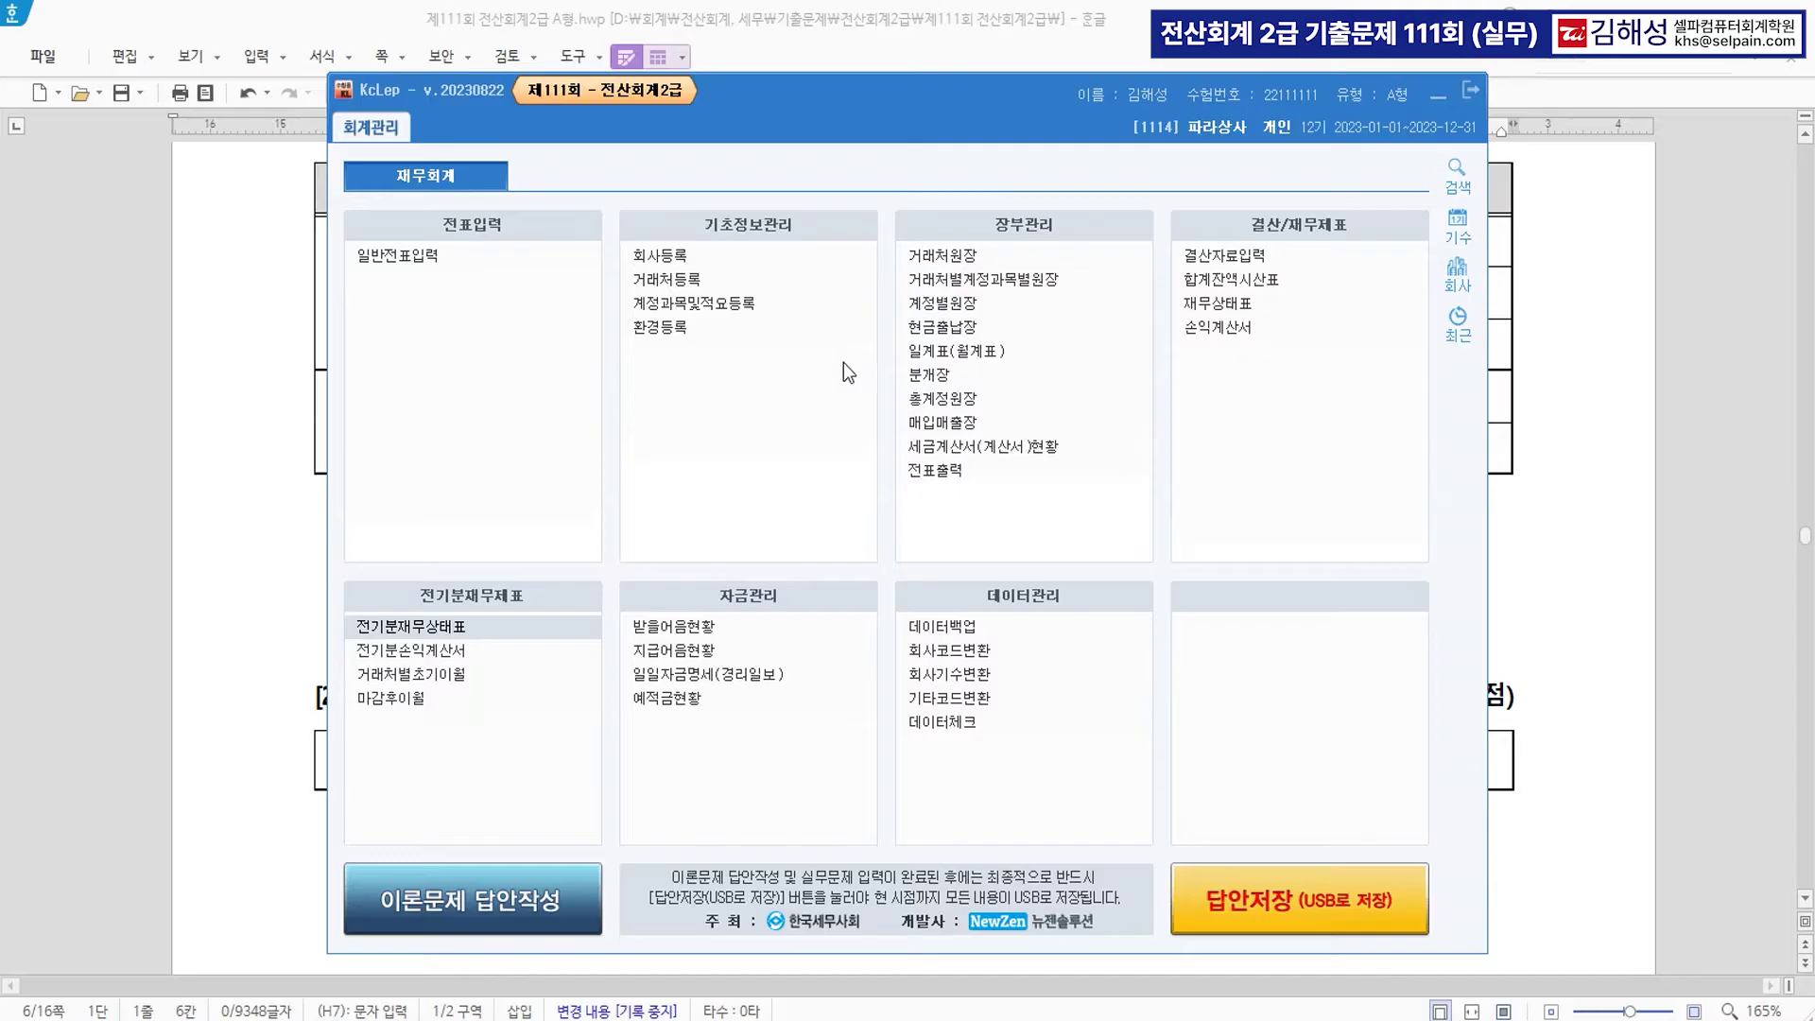
# Open 거래처별초기이월 and set 고래전자's opening balance under 외상매입금 (0251) to 12,000,000.
pyautogui.click(510, 677)
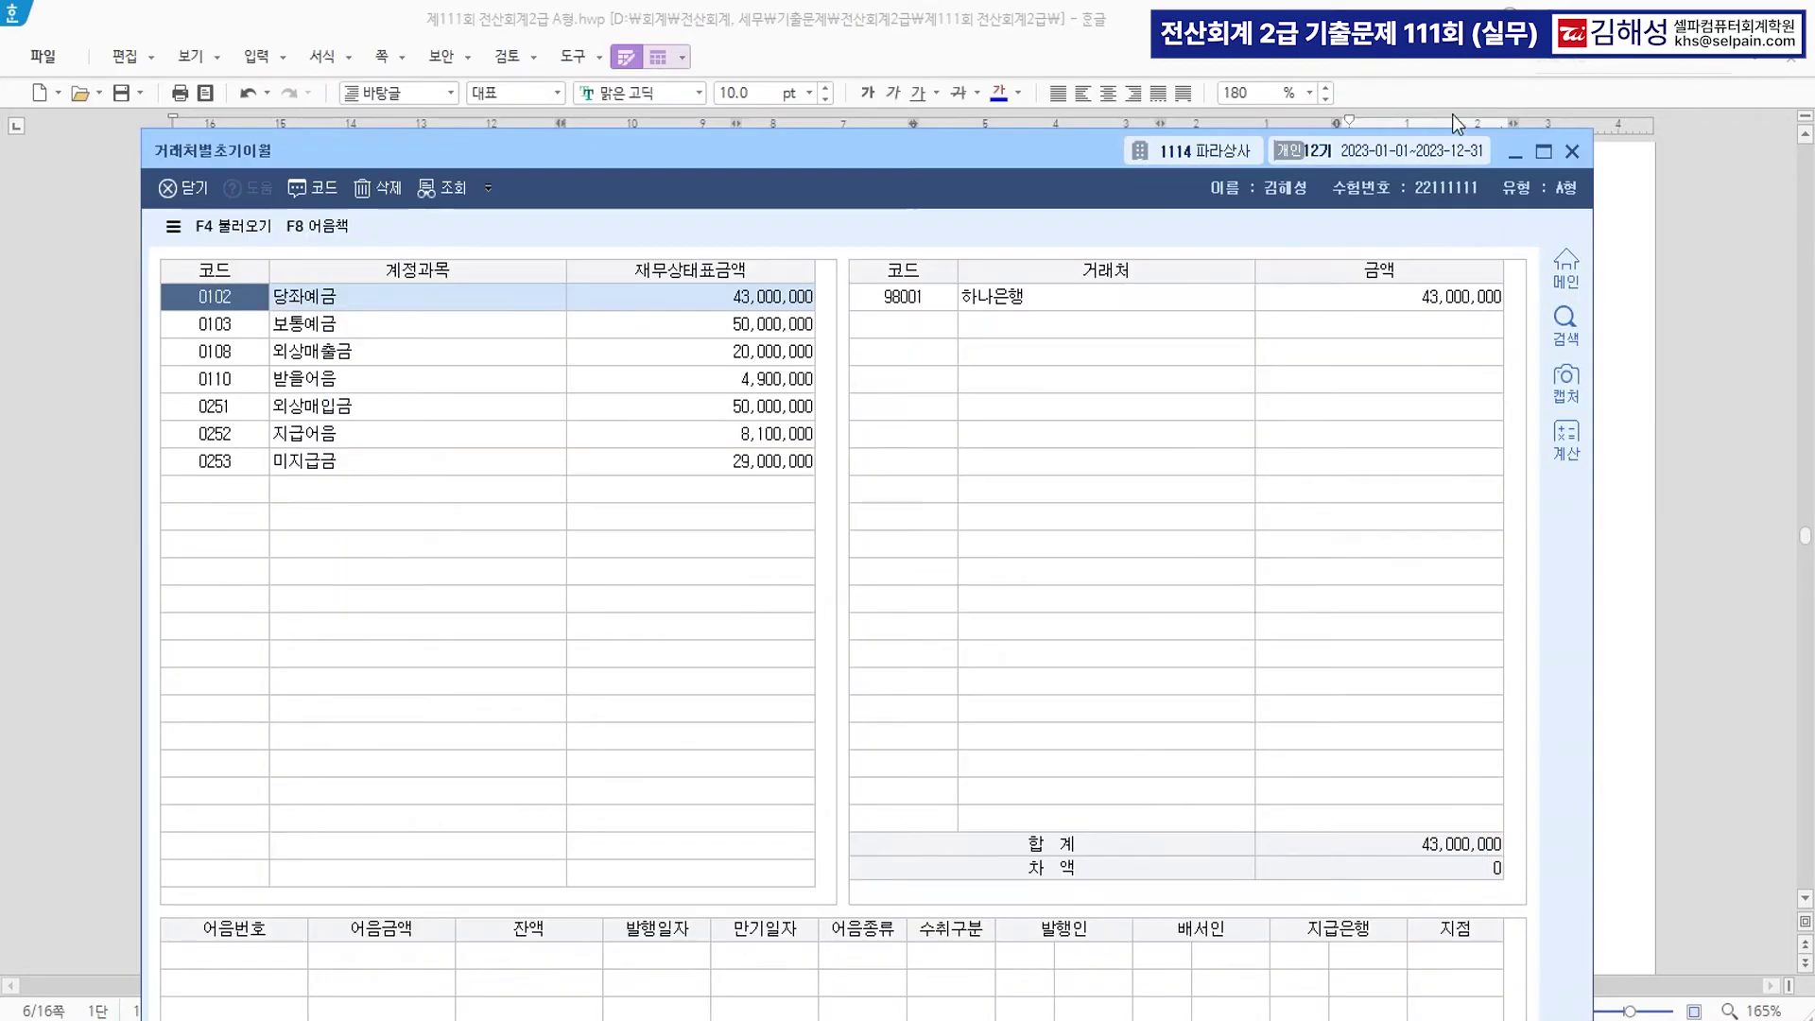
pyautogui.moveTo(967, 151); pyautogui.dragTo(1013, 427)
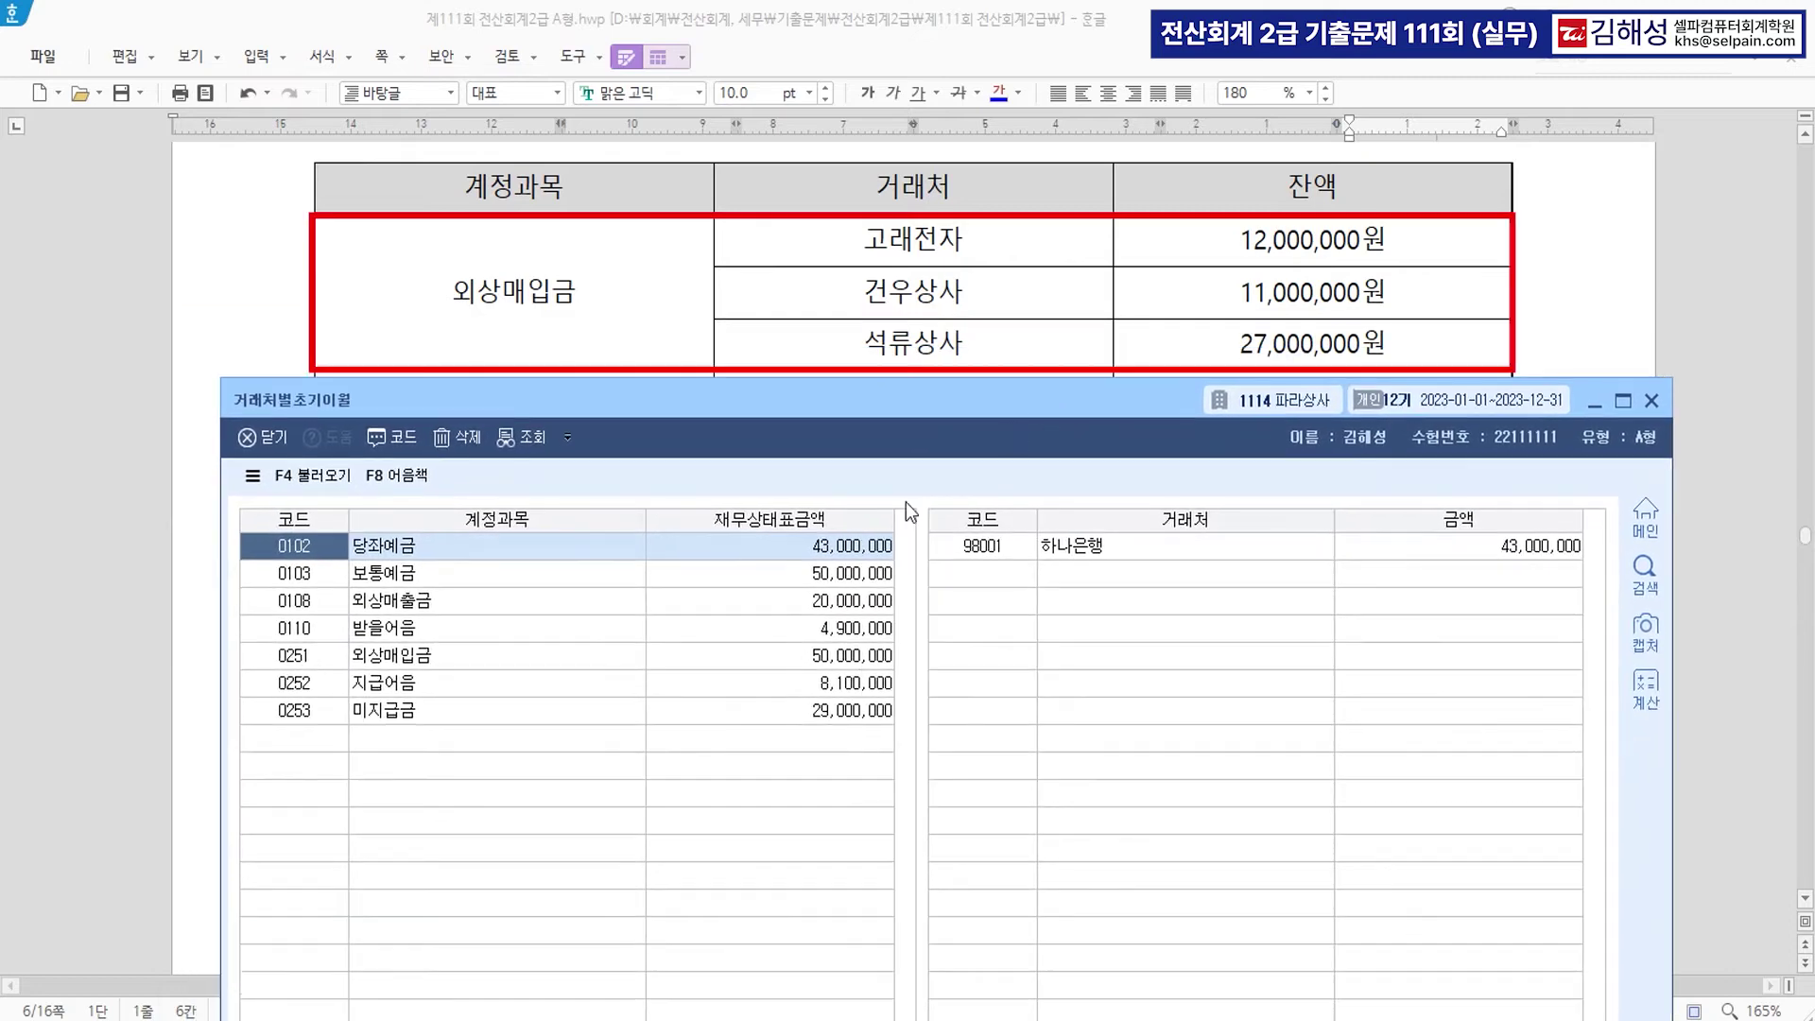
pyautogui.click(445, 662)
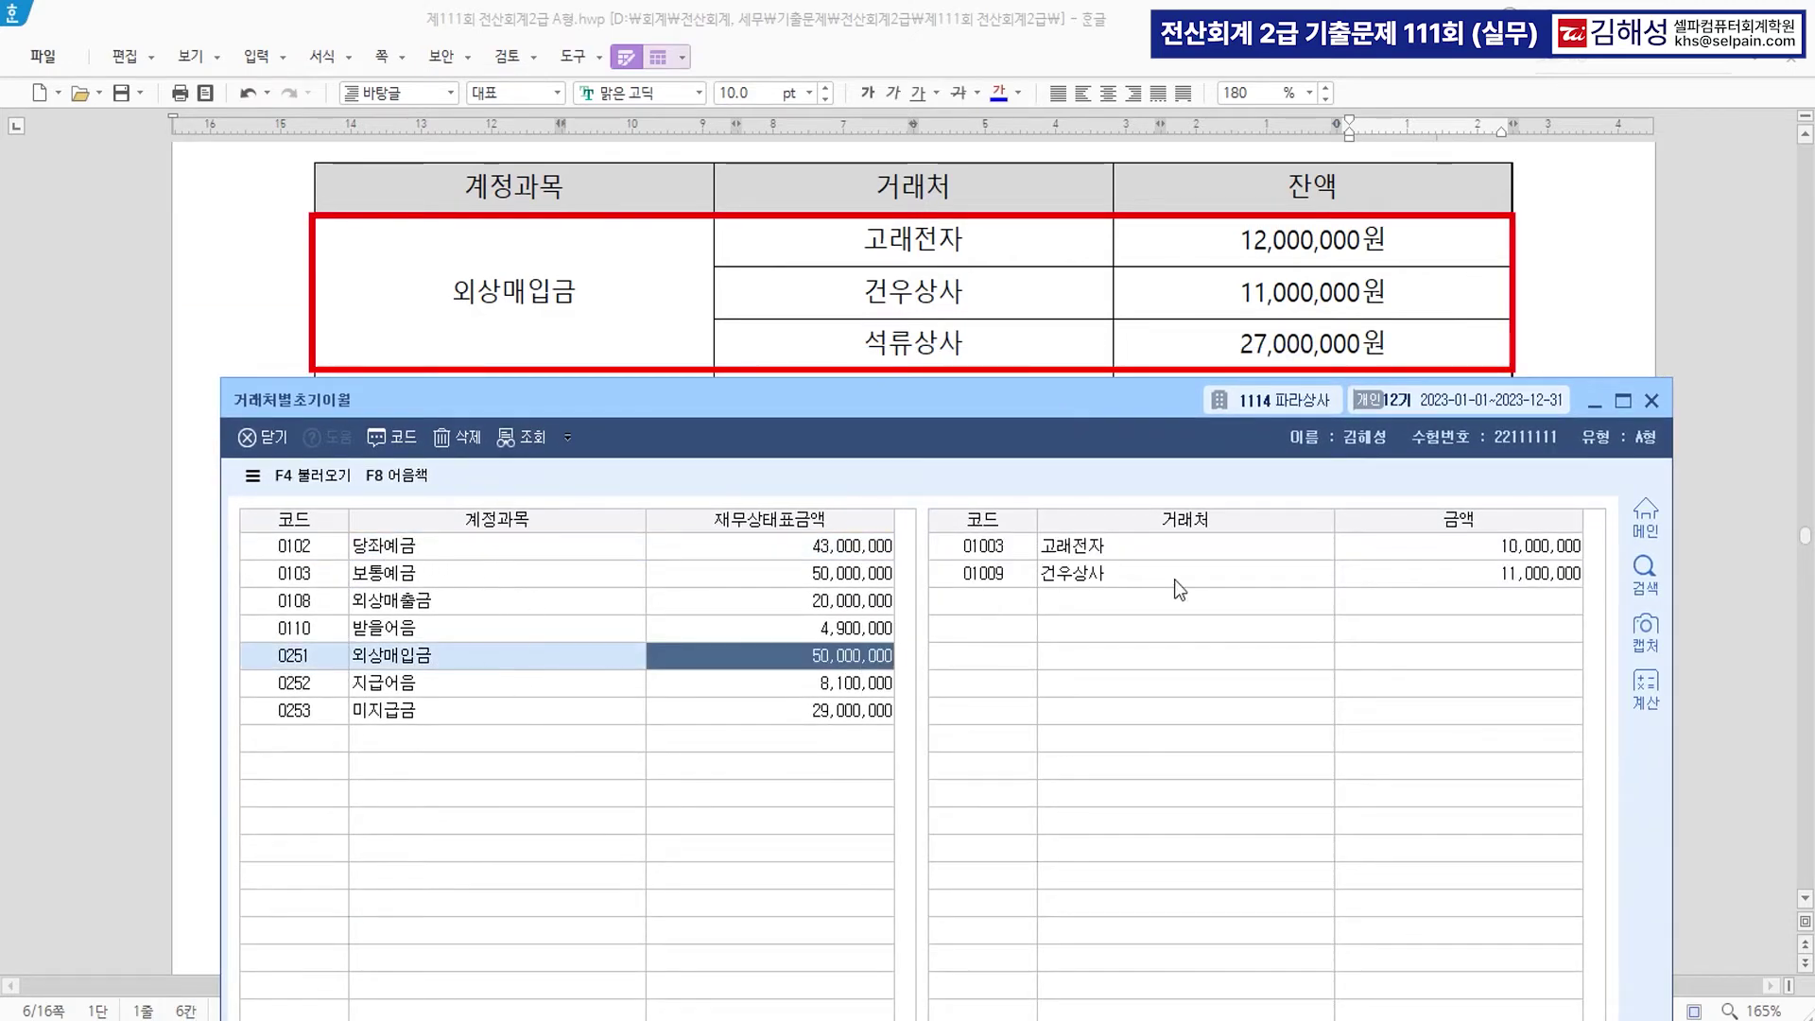
pyautogui.click(1484, 548)
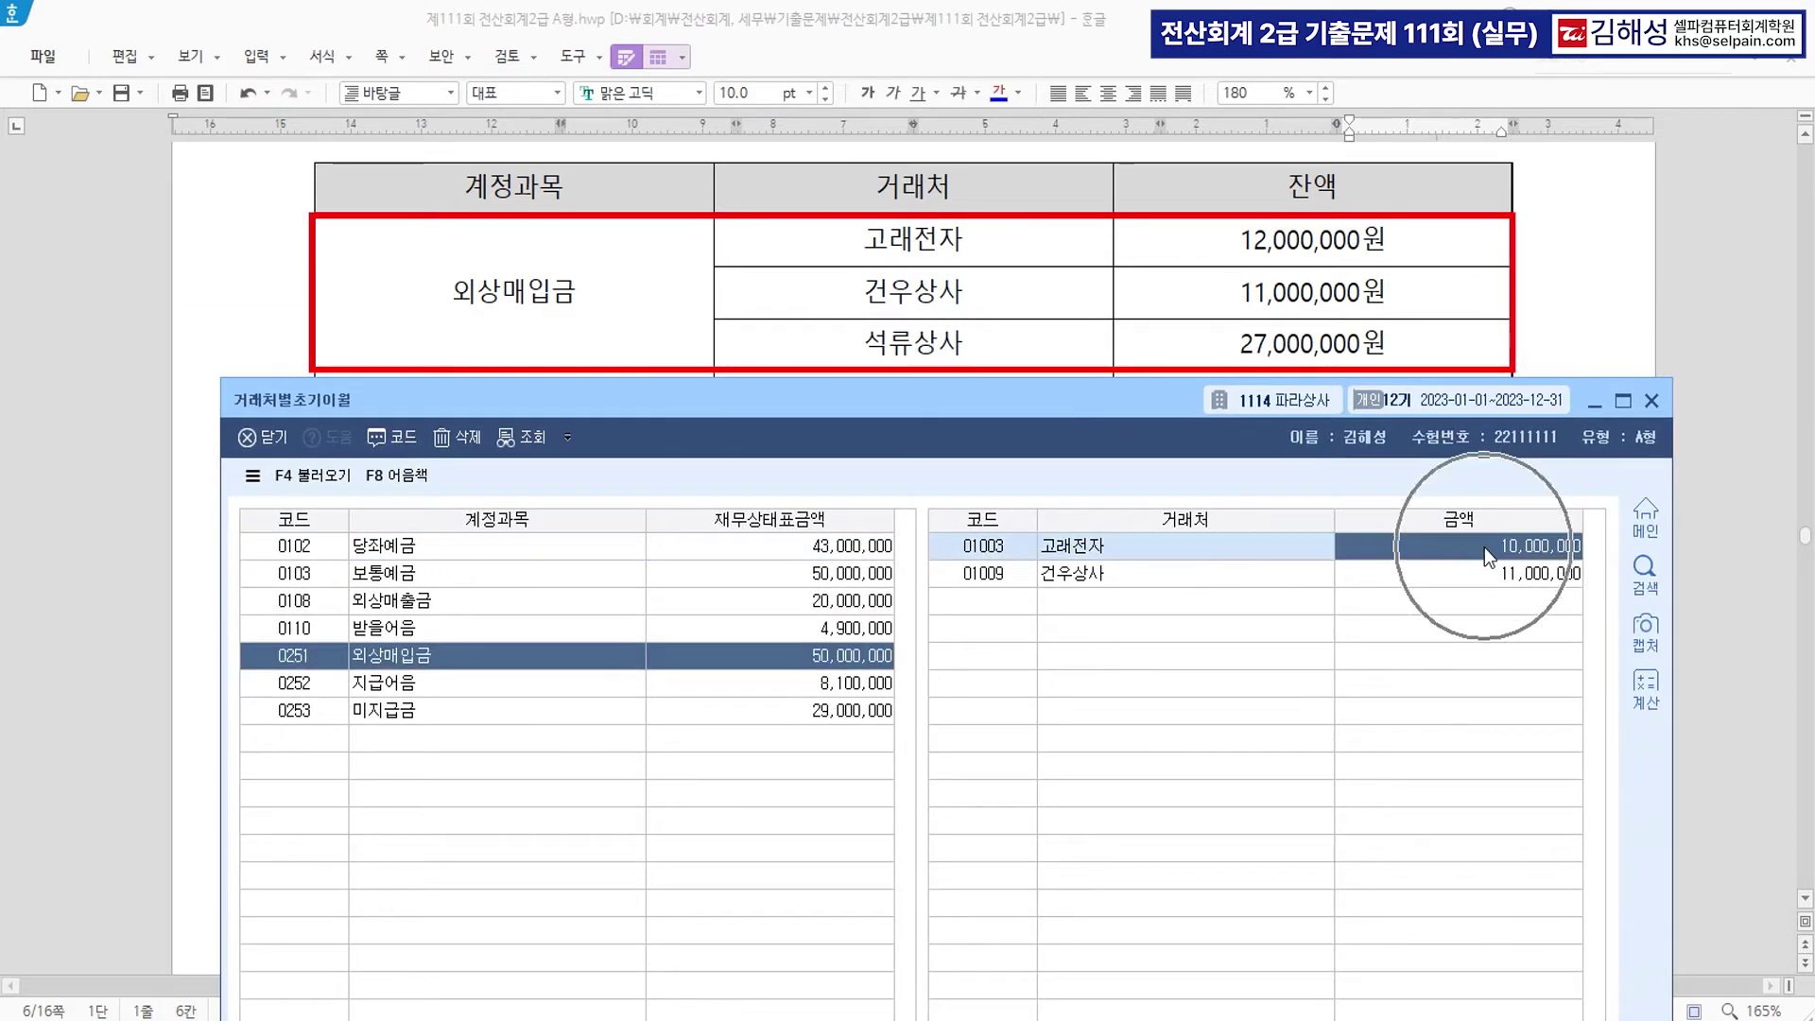
pyautogui.write('12')
pyautogui.press('+')
pyautogui.press('+')
pyautogui.press('Return')
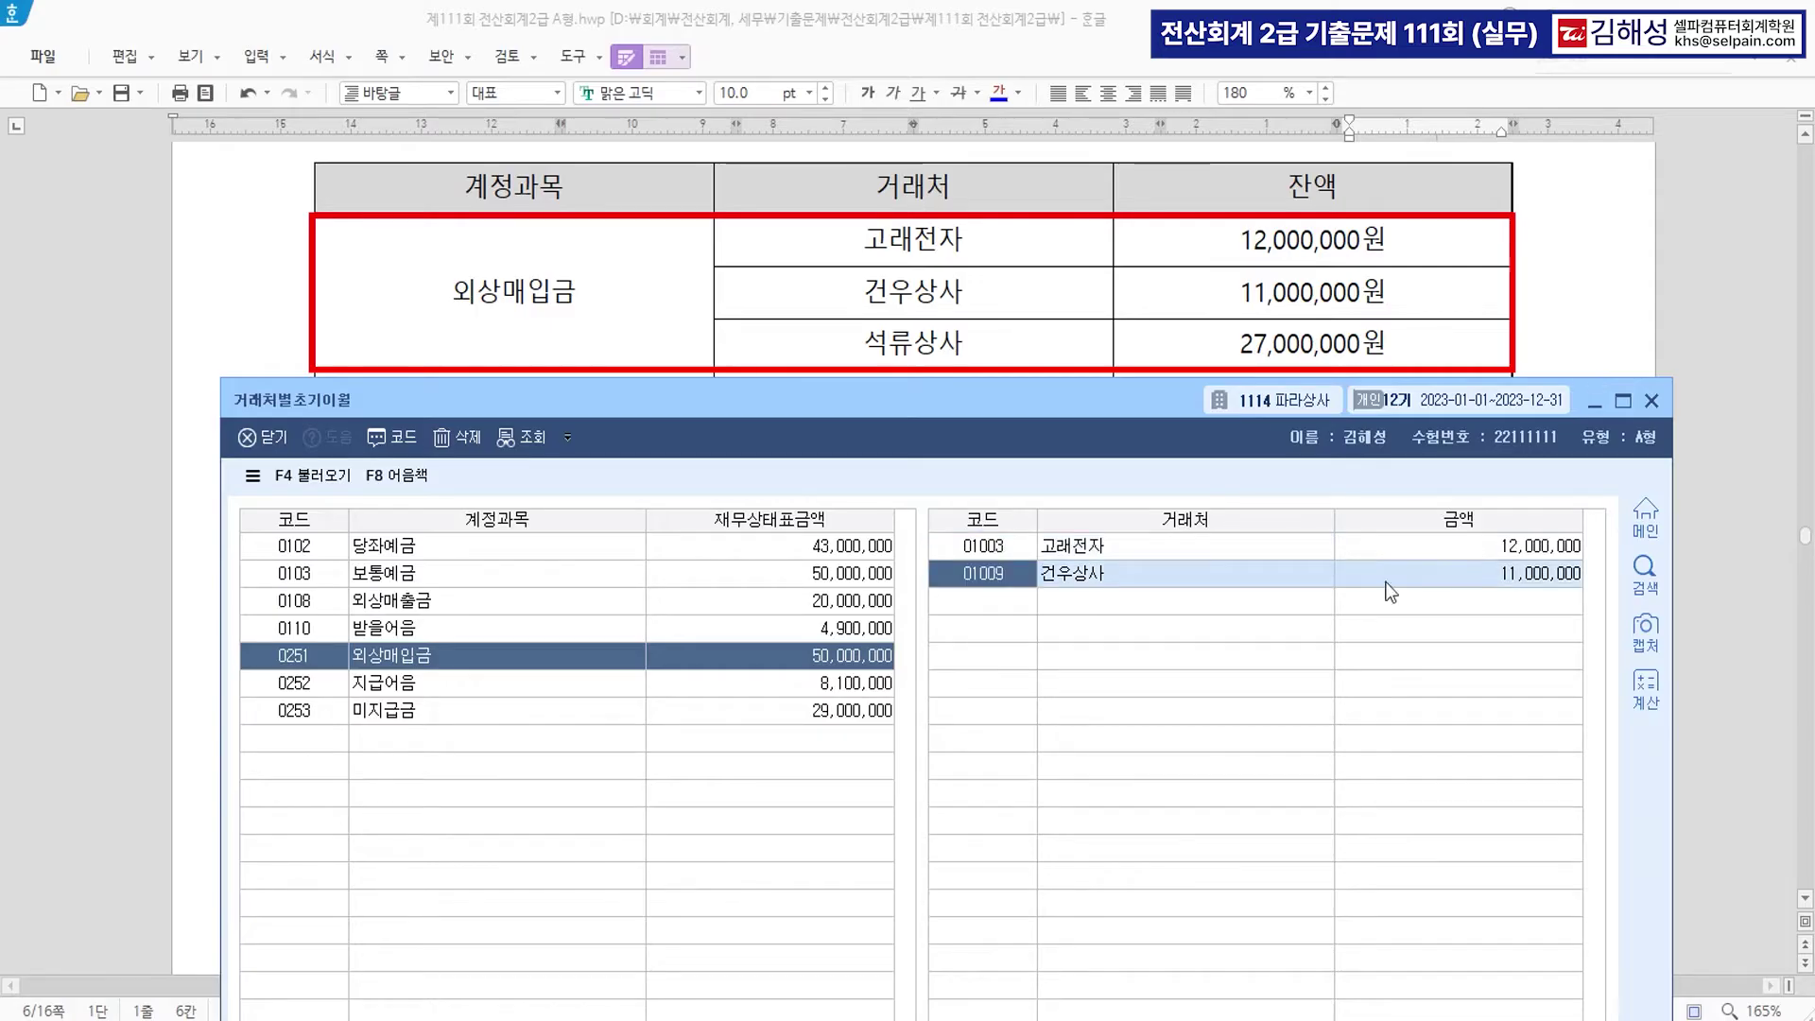
# Add 석류상사 (01025) under 외상매입금 with an opening balance of 27,000,000 and check the difference.
pyautogui.click(985, 603)
pyautogui.press('F2')
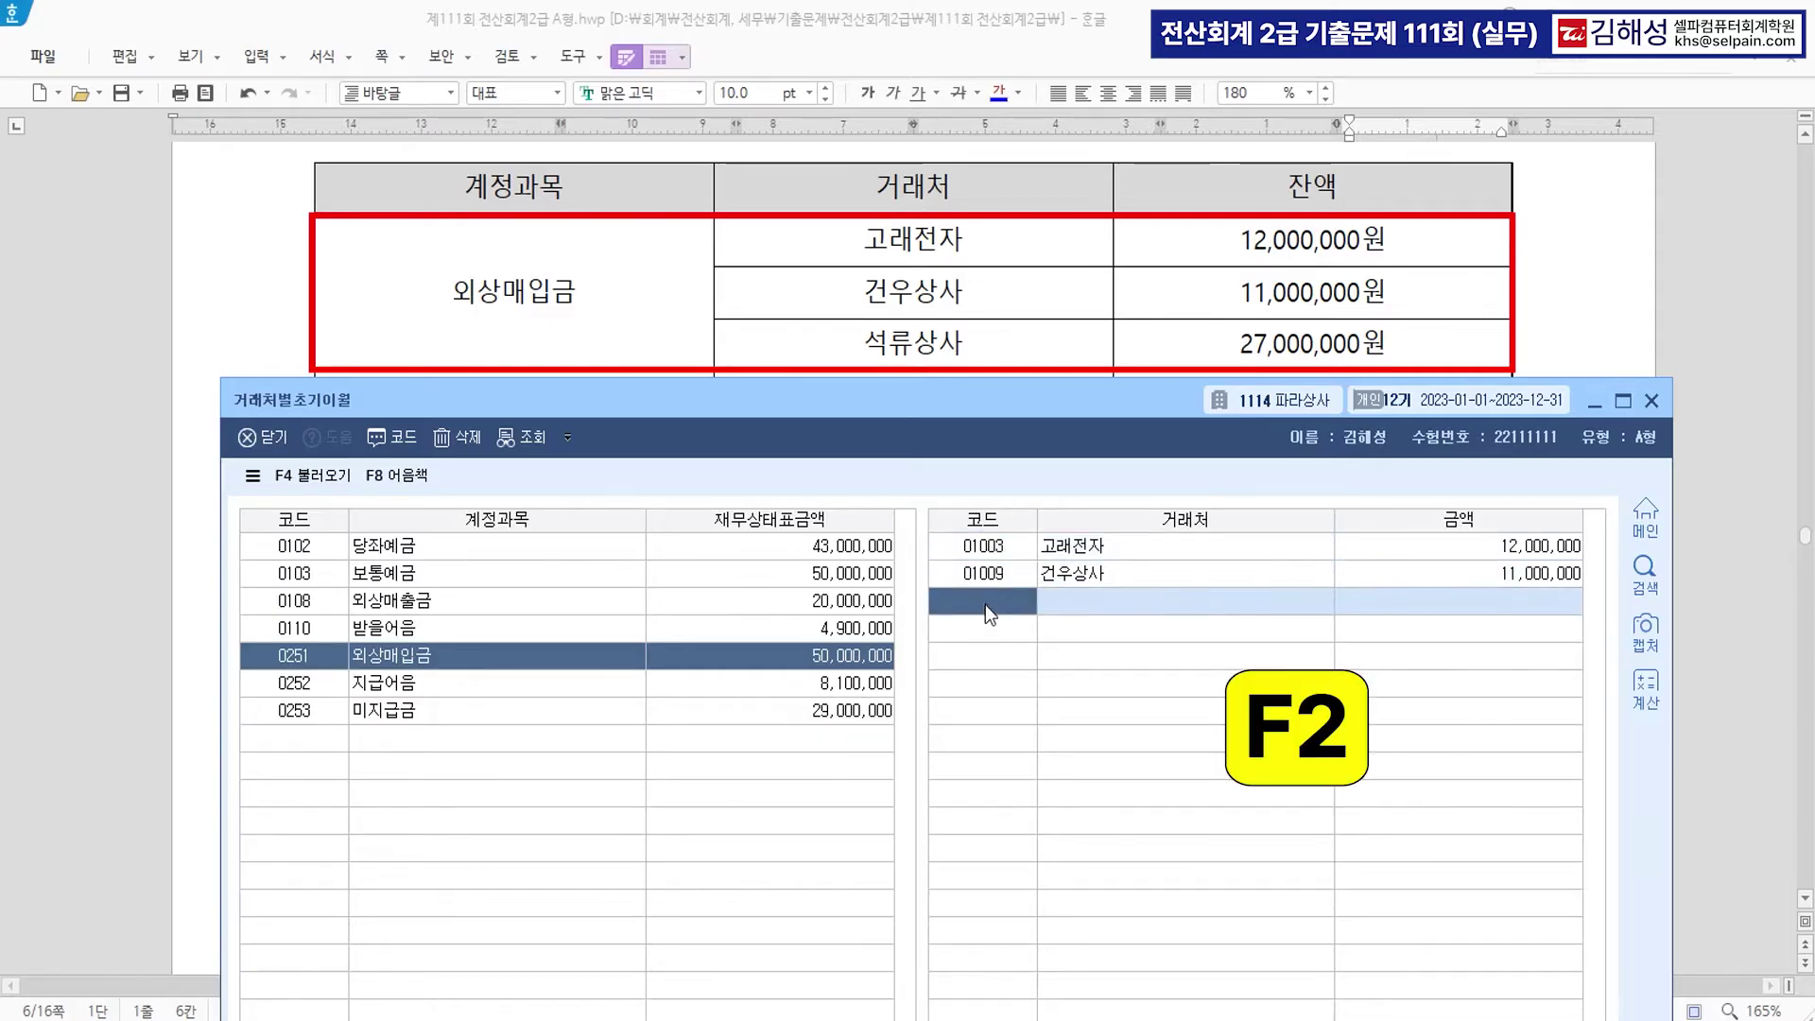
pyautogui.write('석류')
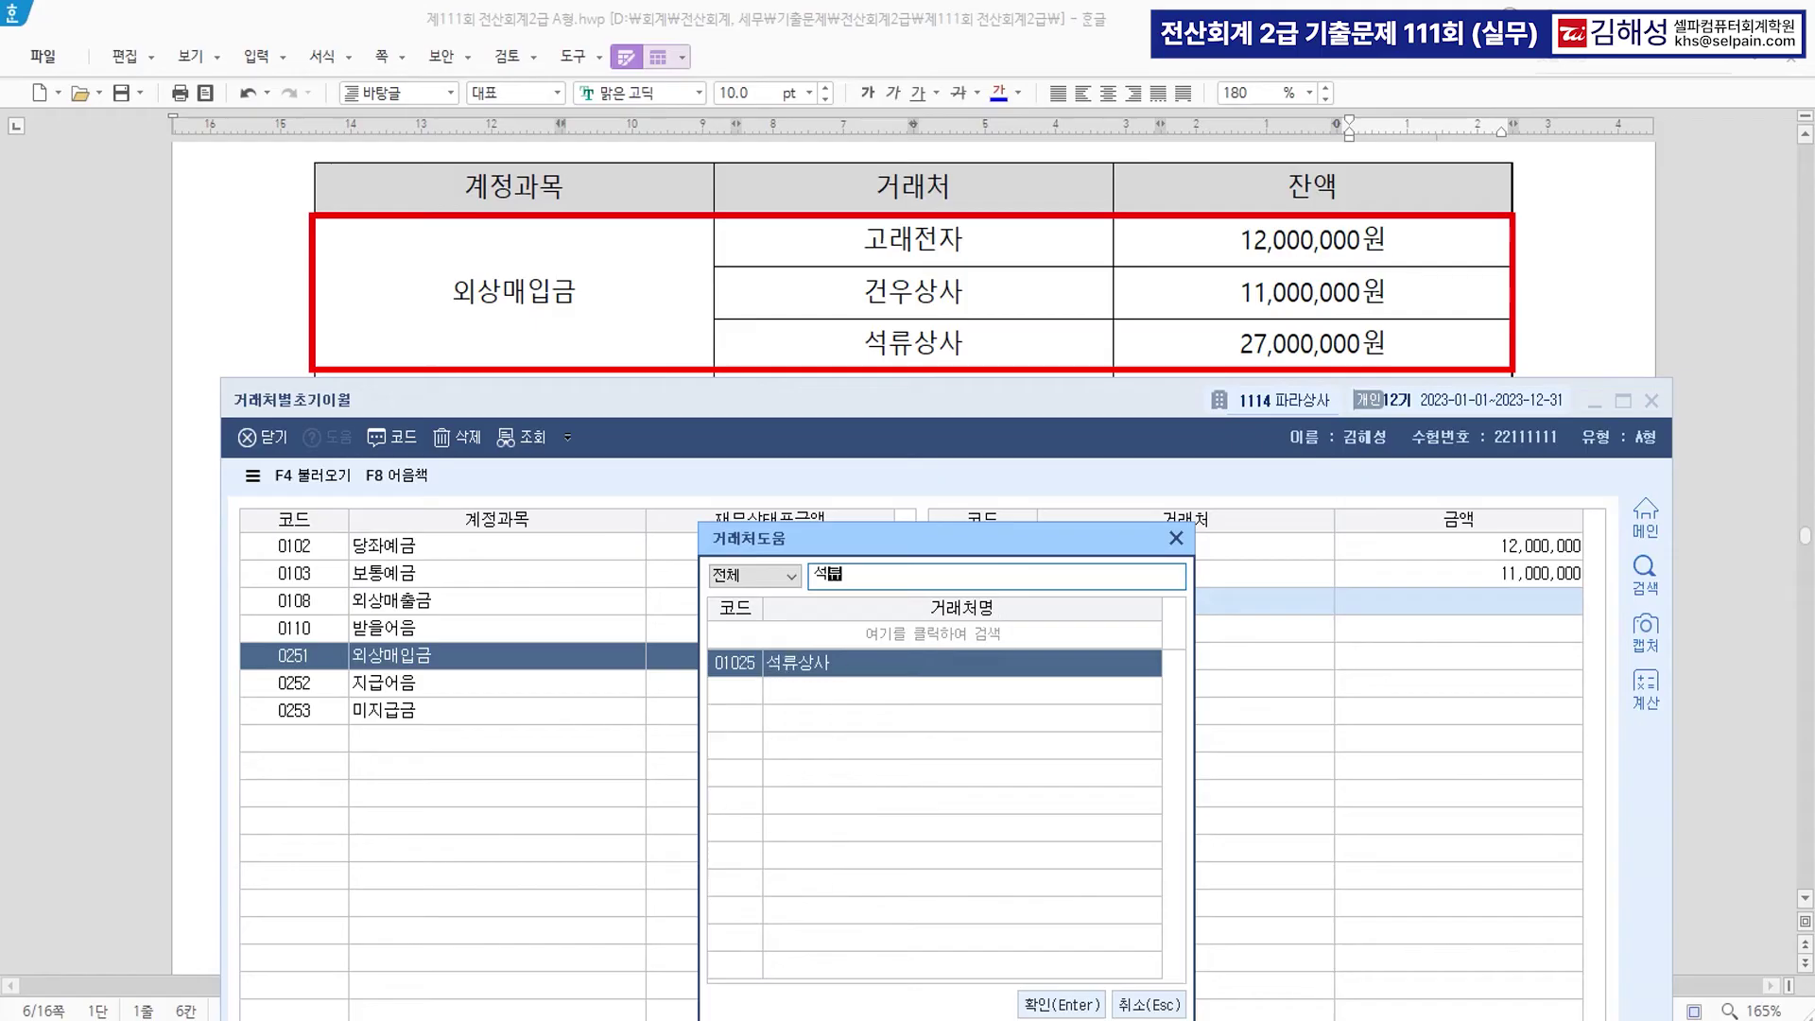
pyautogui.press('Return')
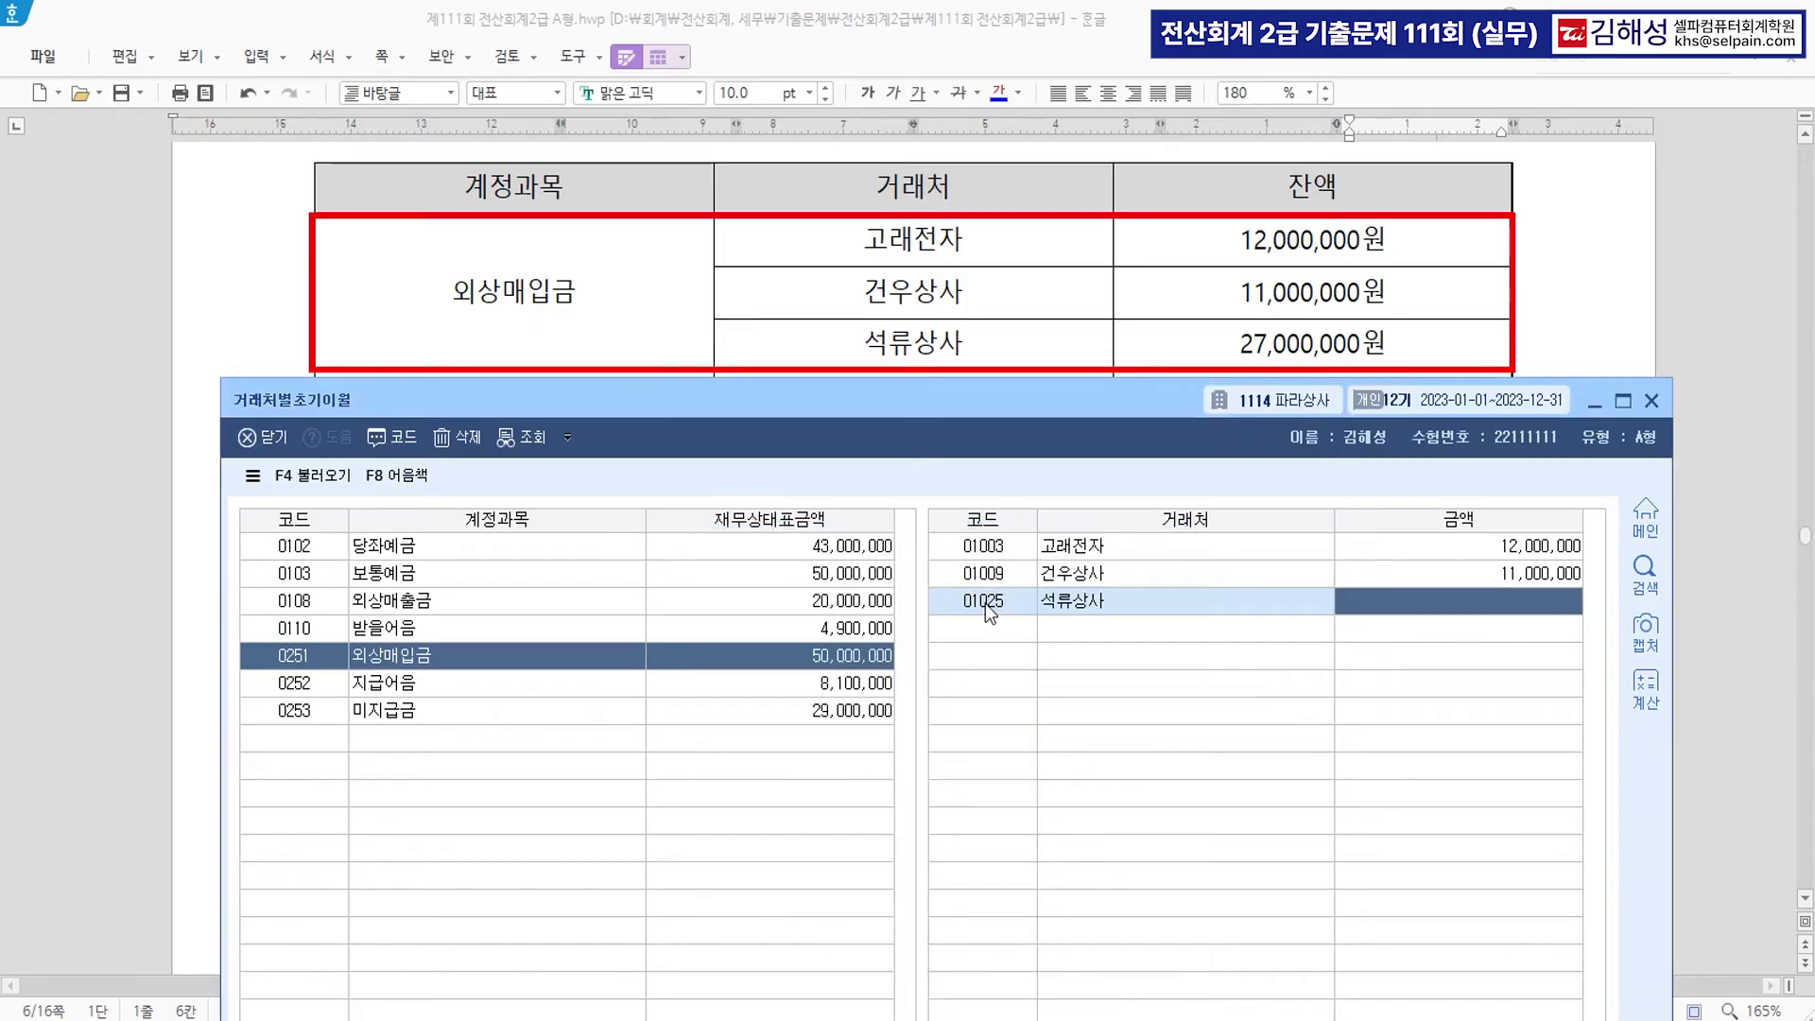
pyautogui.write('27000000')
pyautogui.press('Return')
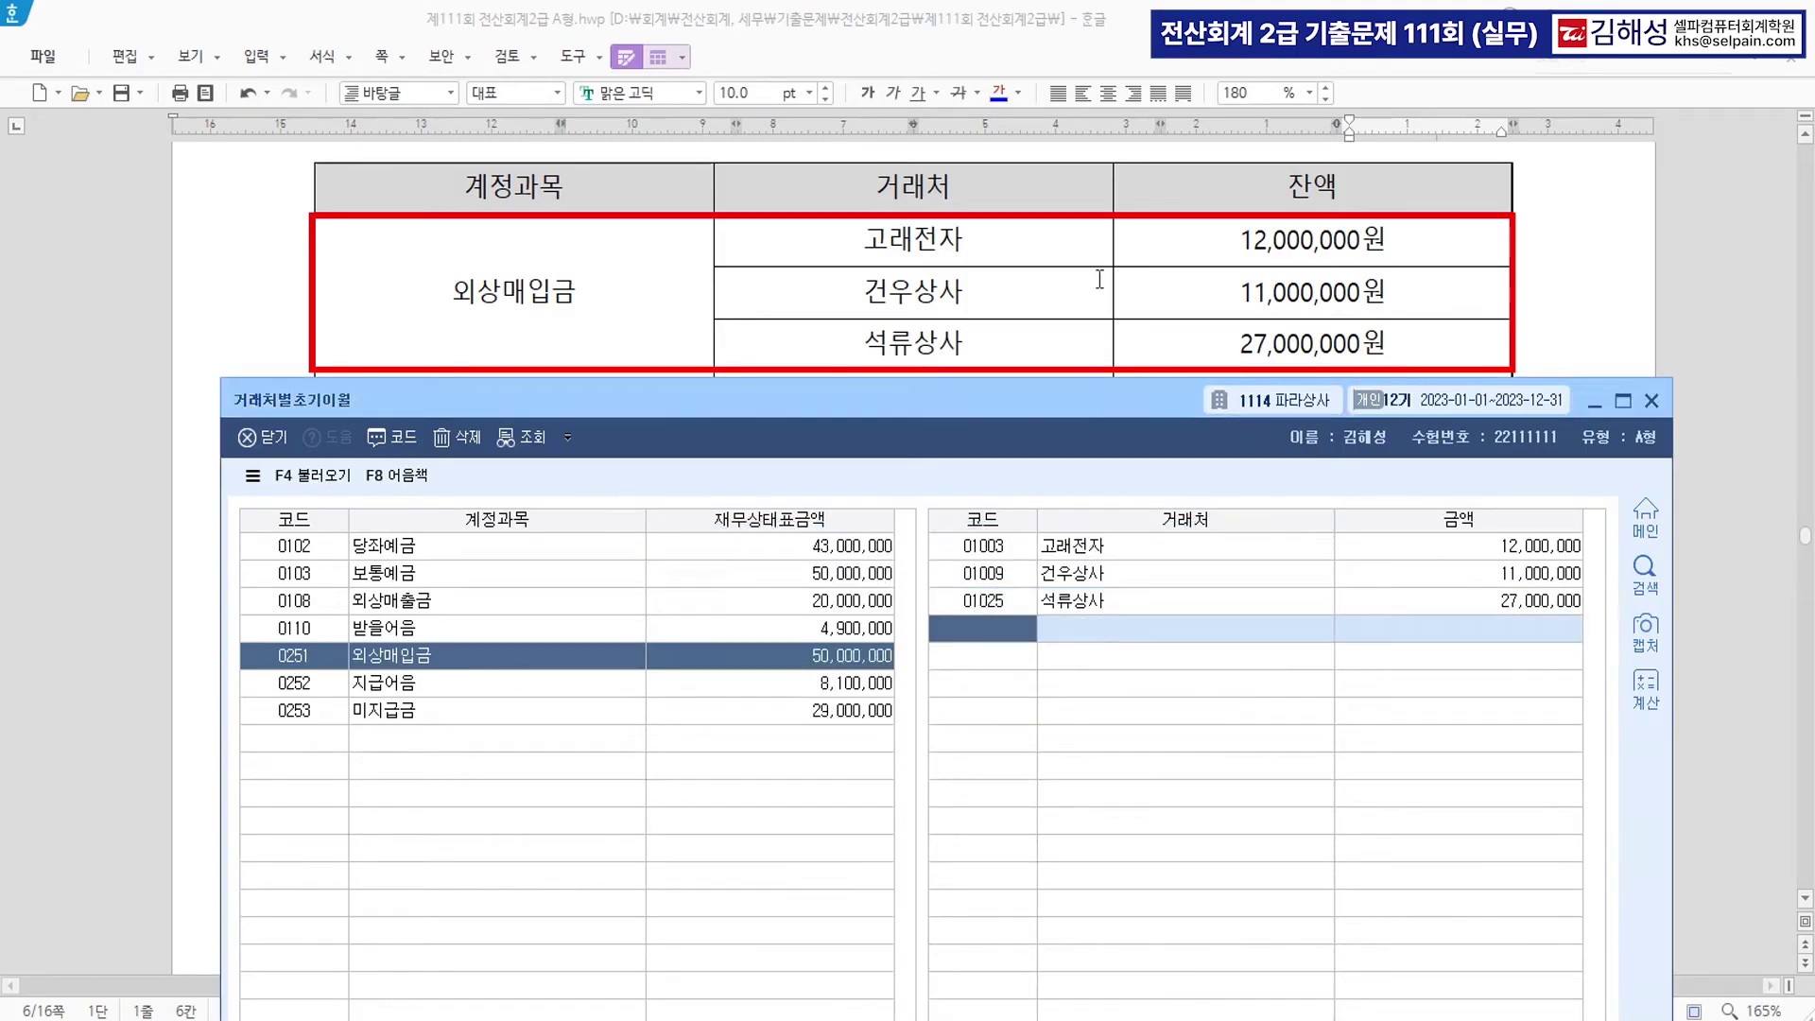
pyautogui.moveTo(1019, 407); pyautogui.dragTo(1027, 127)
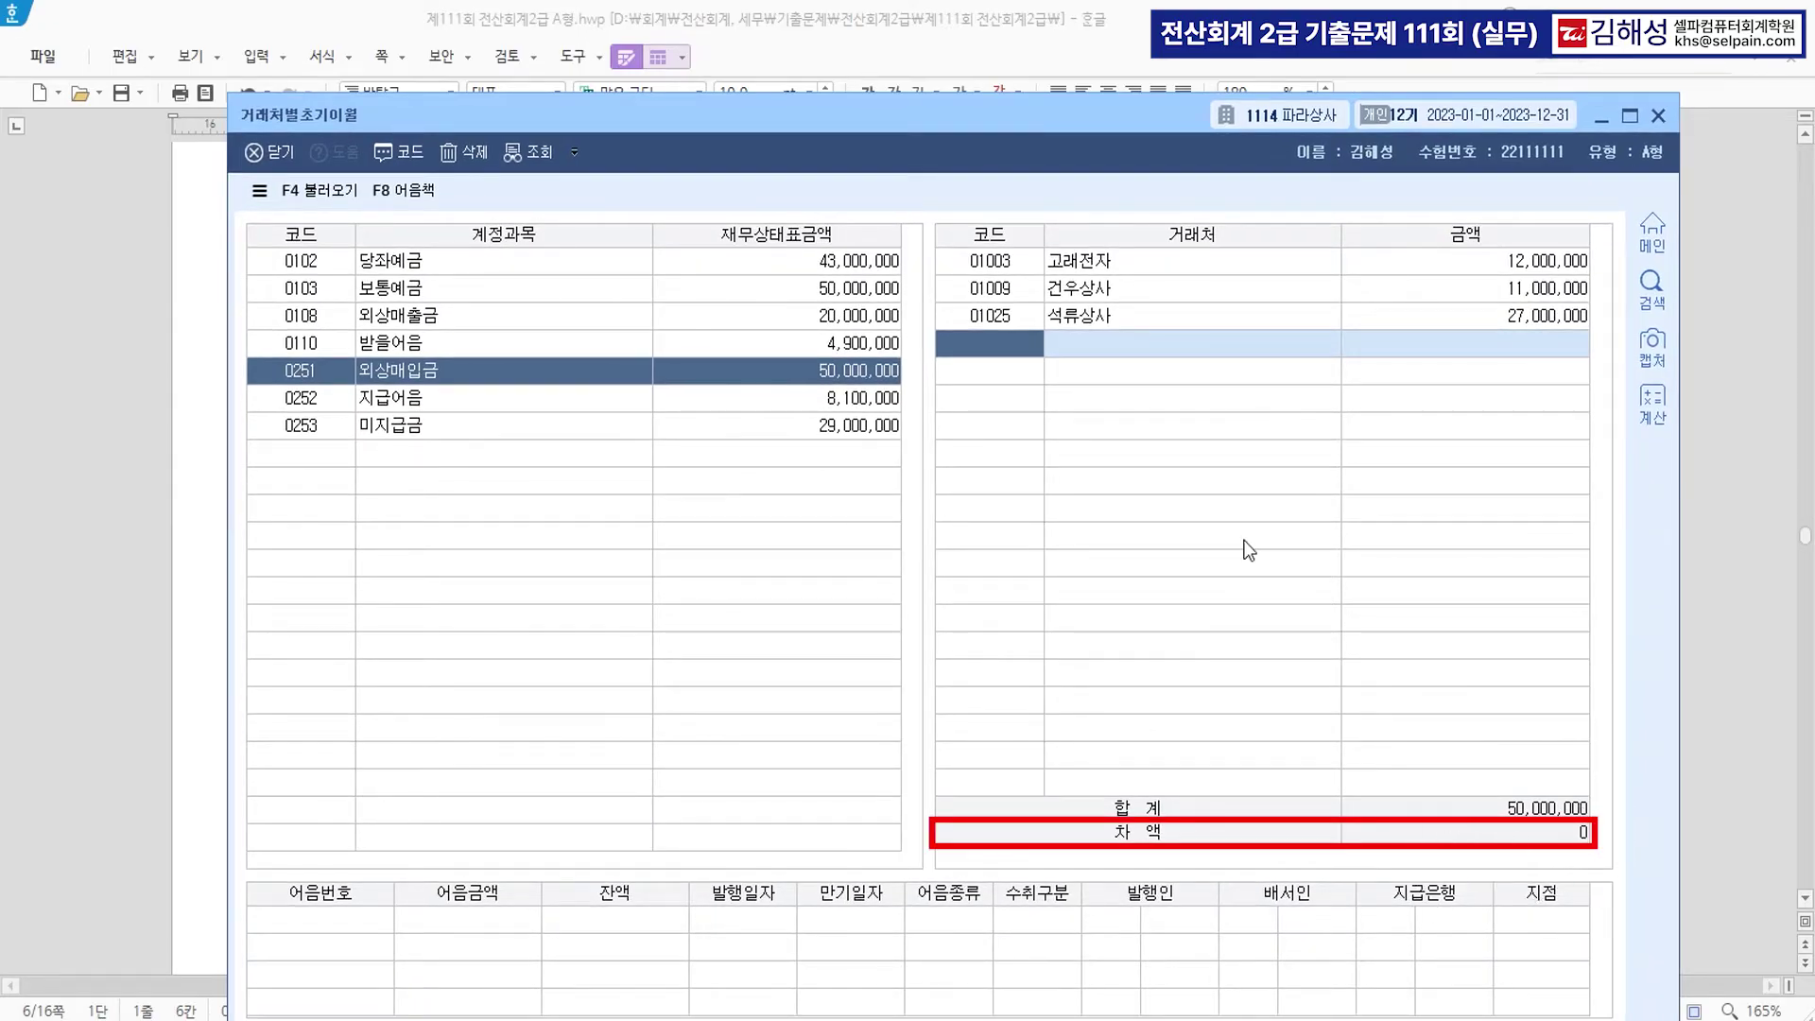
# Set 앨리스상사's opening balance under 미지급금 (0253) to 25,000,000, check the difference and close 거래처별초기이월.
pyautogui.moveTo(932, 121); pyautogui.dragTo(934, 518)
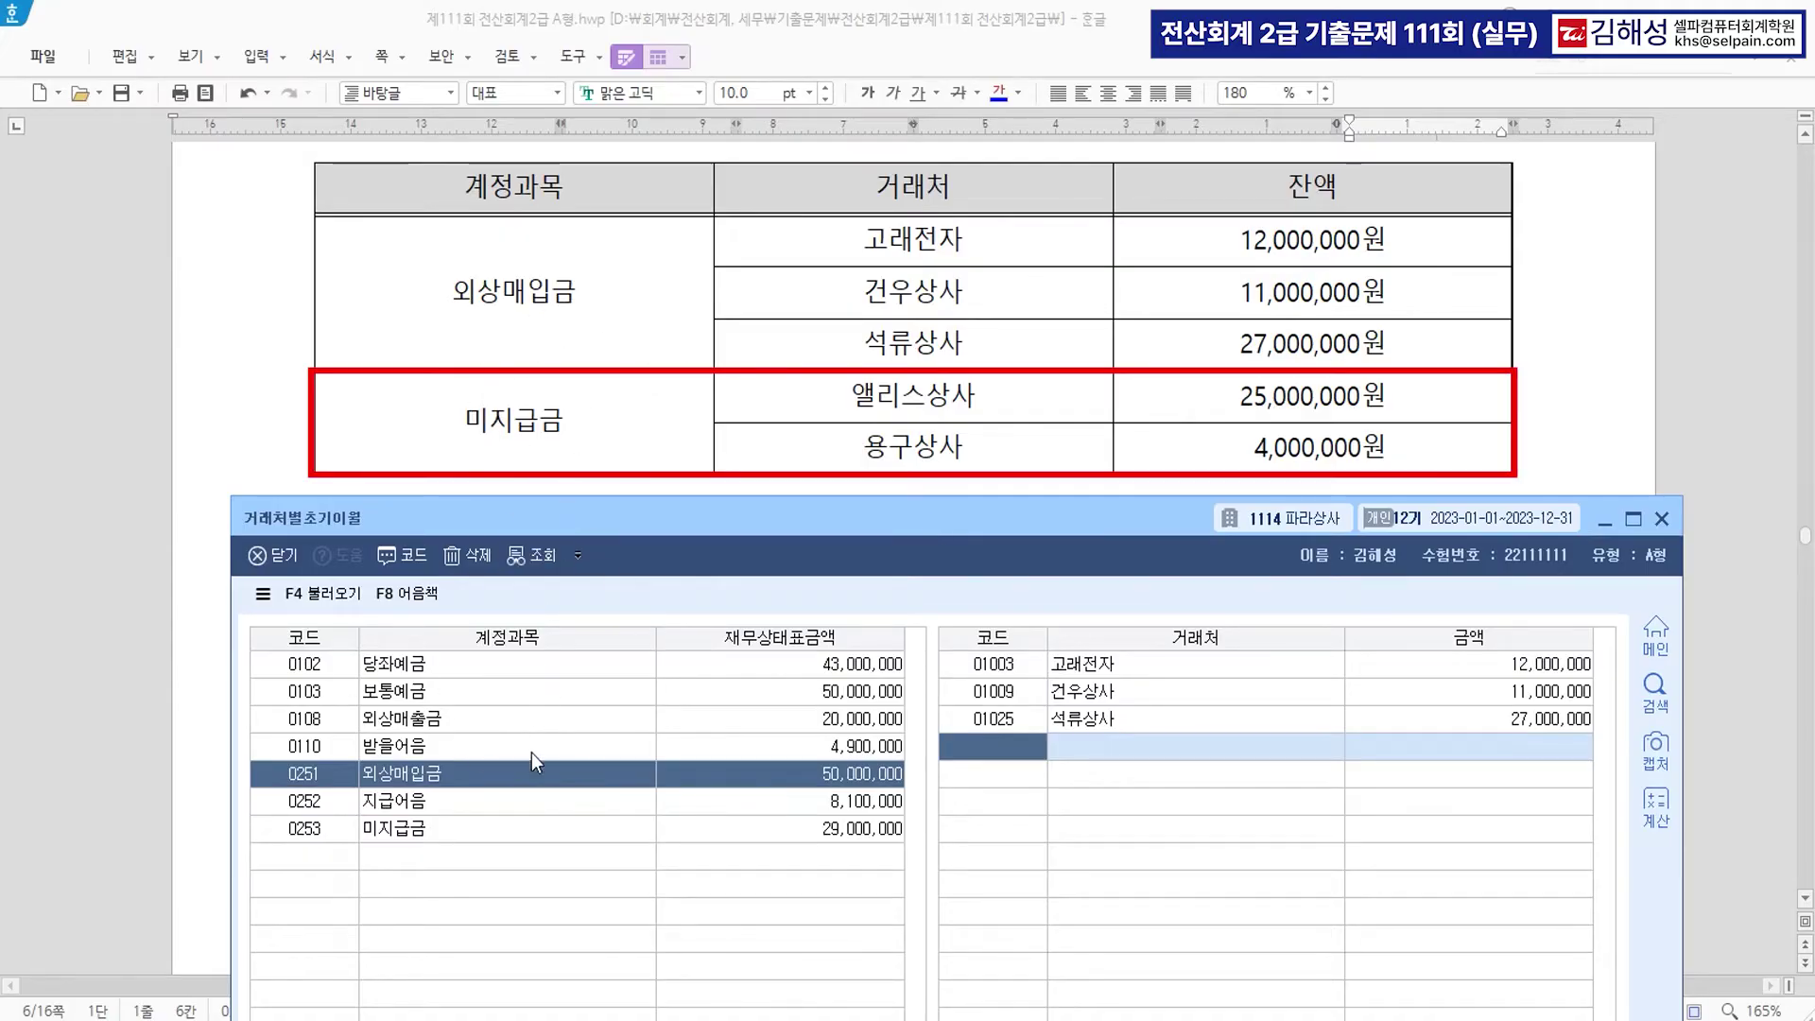
pyautogui.click(522, 832)
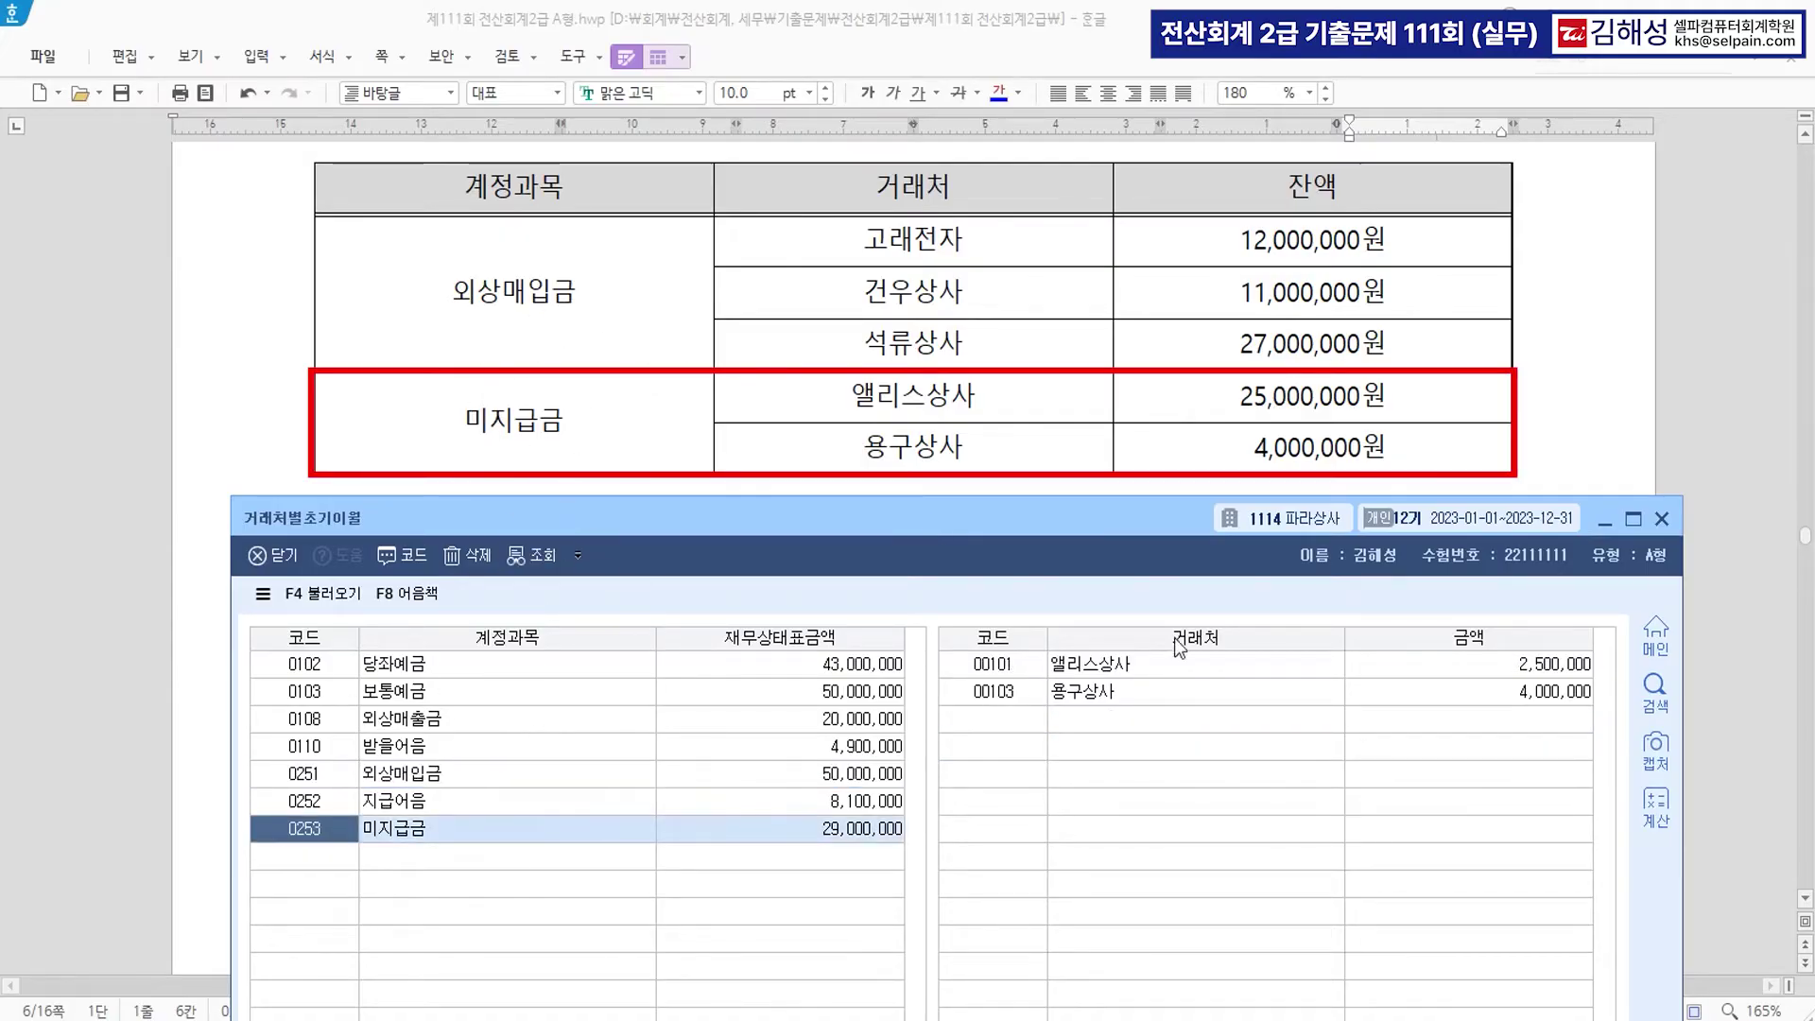
pyautogui.click(1492, 667)
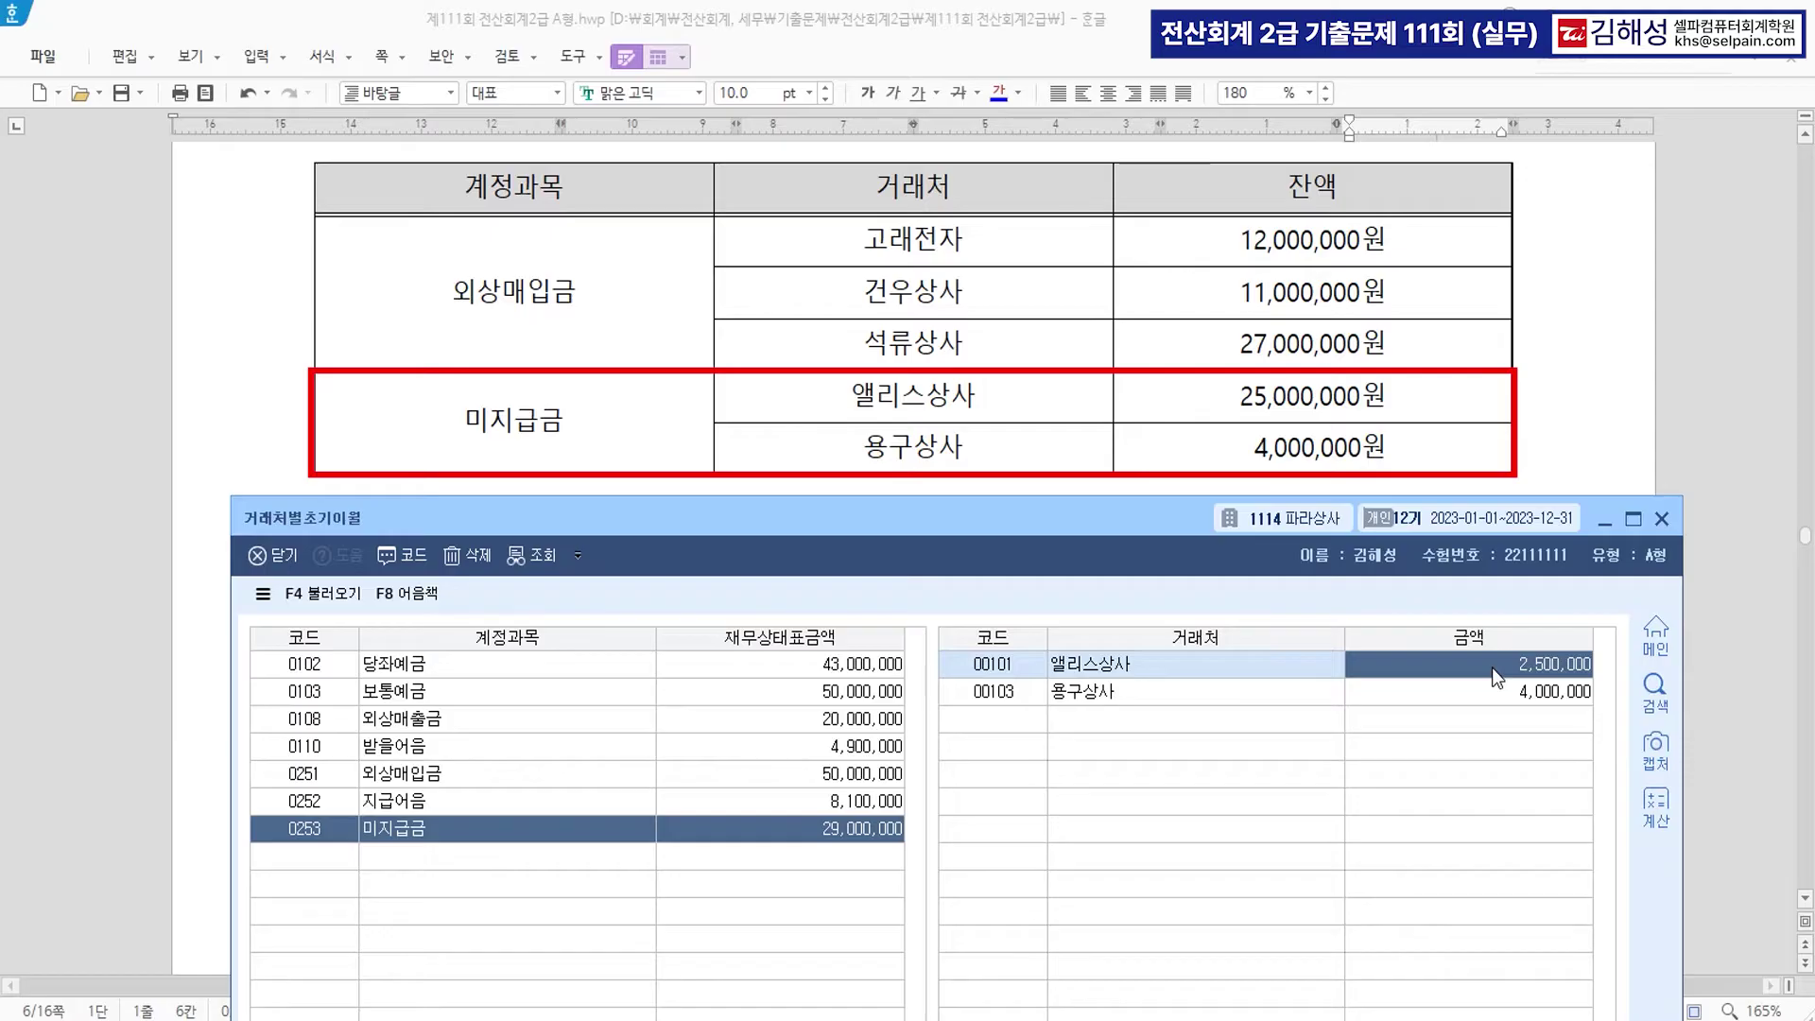
pyautogui.write('25000000')
pyautogui.press('Return')
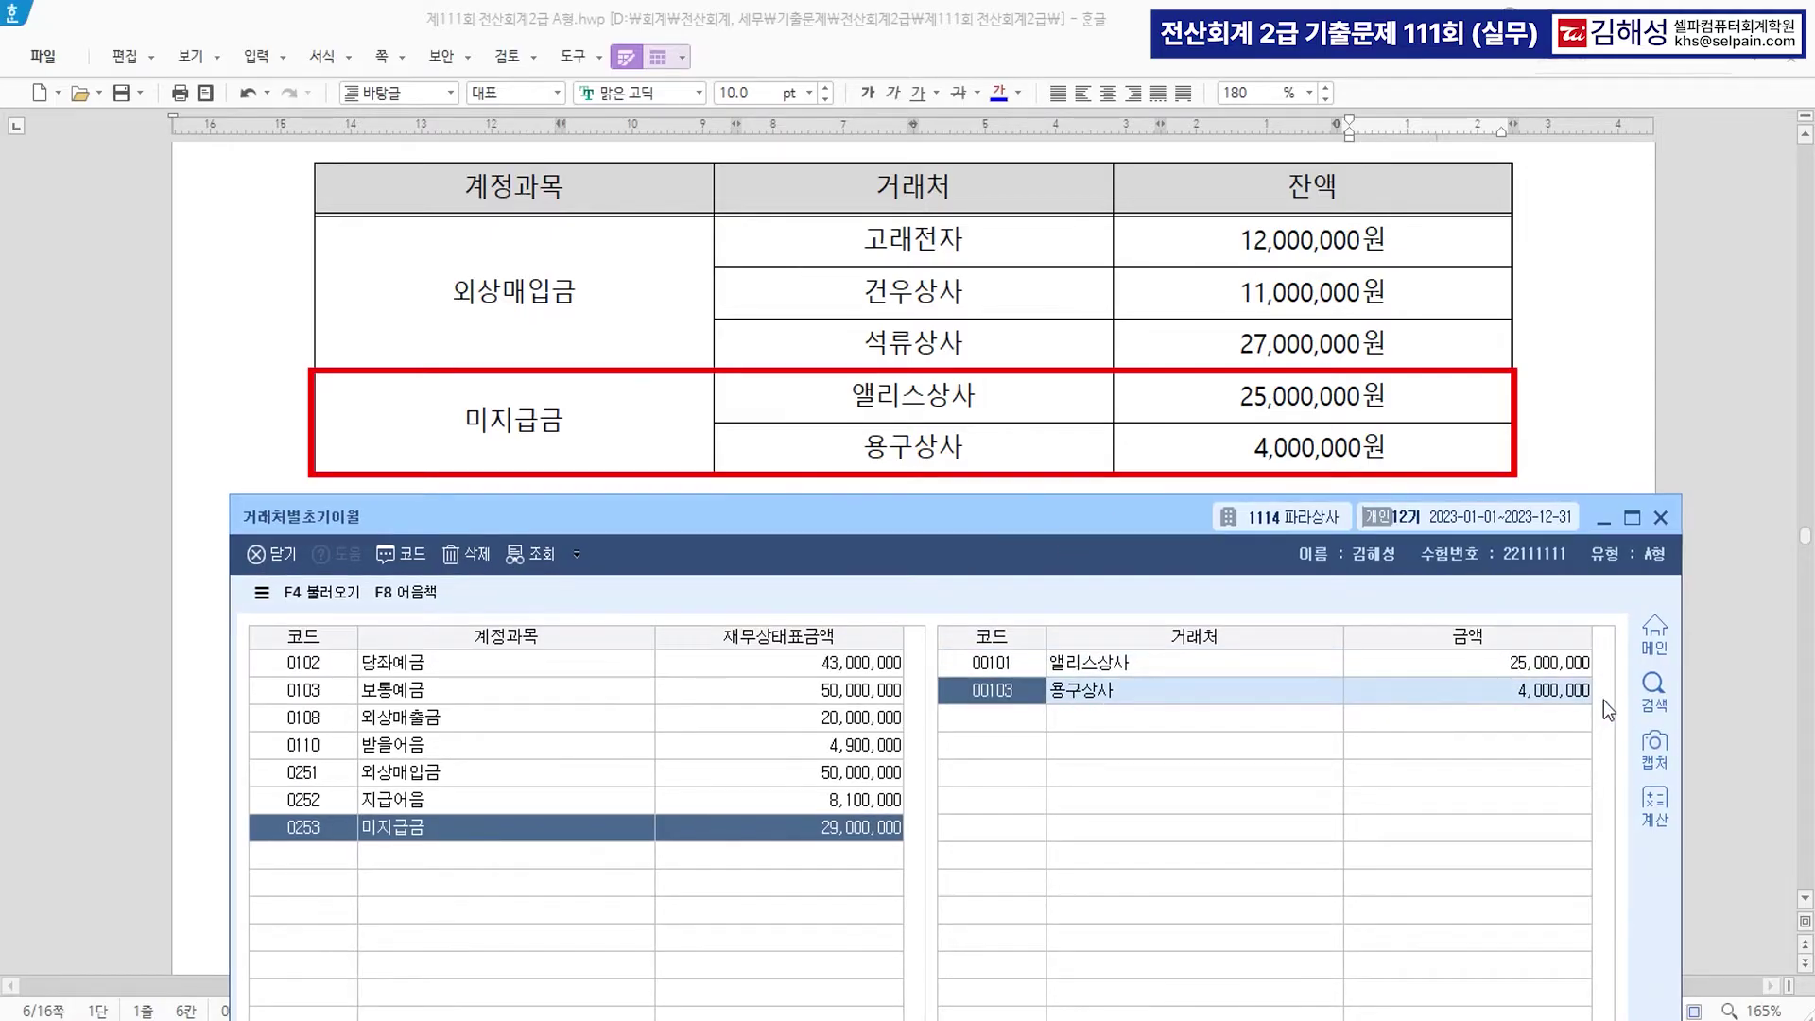
pyautogui.moveTo(1034, 526); pyautogui.dragTo(1029, 83)
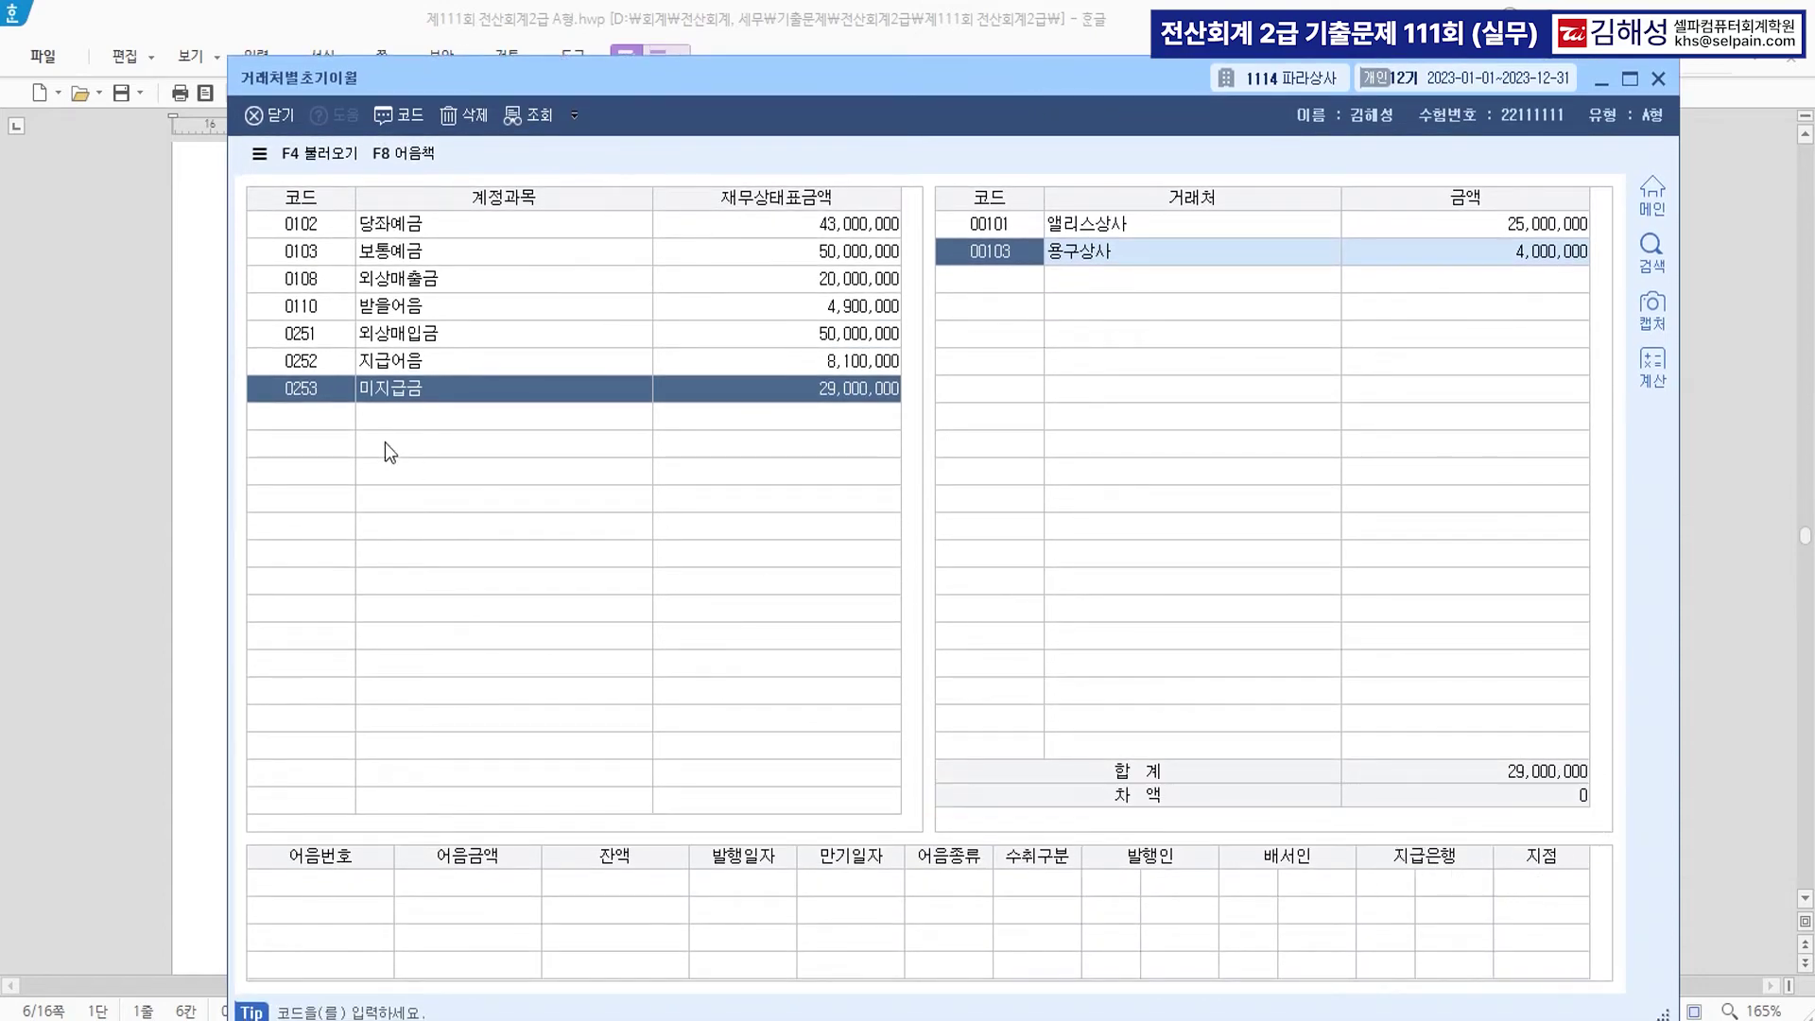
pyautogui.click(337, 417)
pyautogui.click(607, 388)
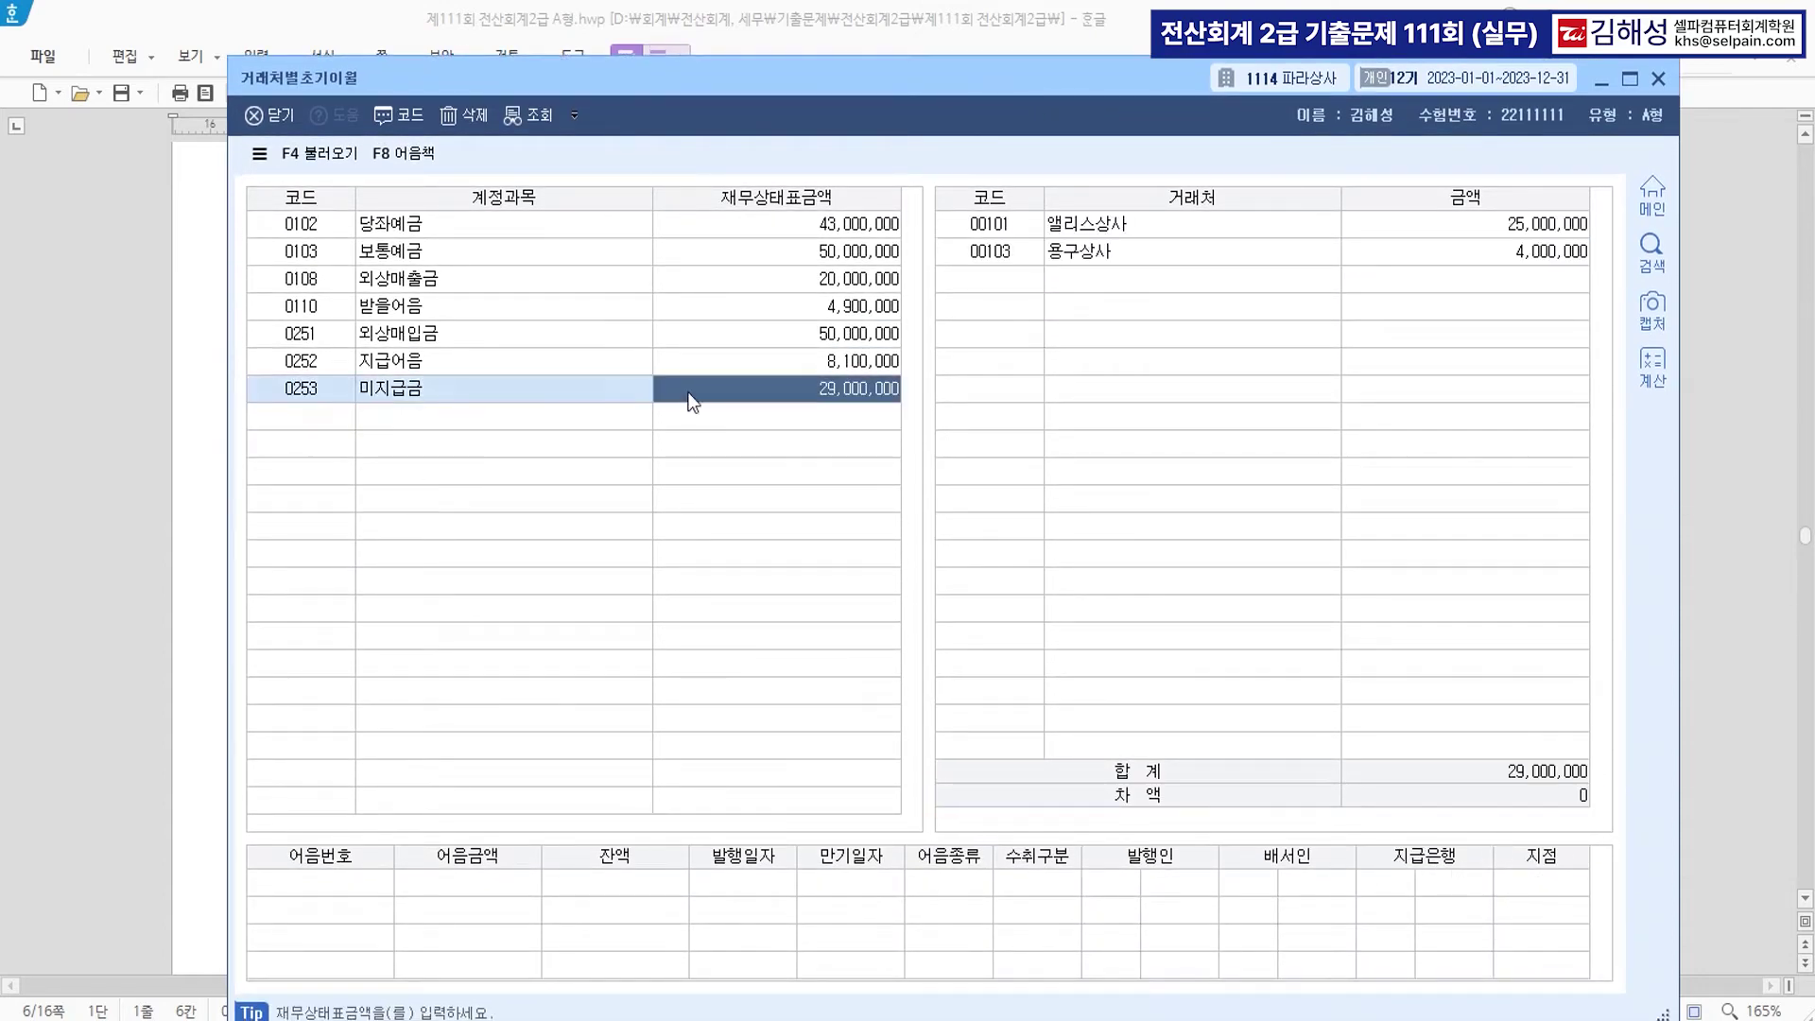
pyautogui.click(1661, 81)
# Color 보통예금 계정과목 and 현금적요 blue in item [2] of the exam document and read the memo text.
pyautogui.scroll(-3, 1053, 557)
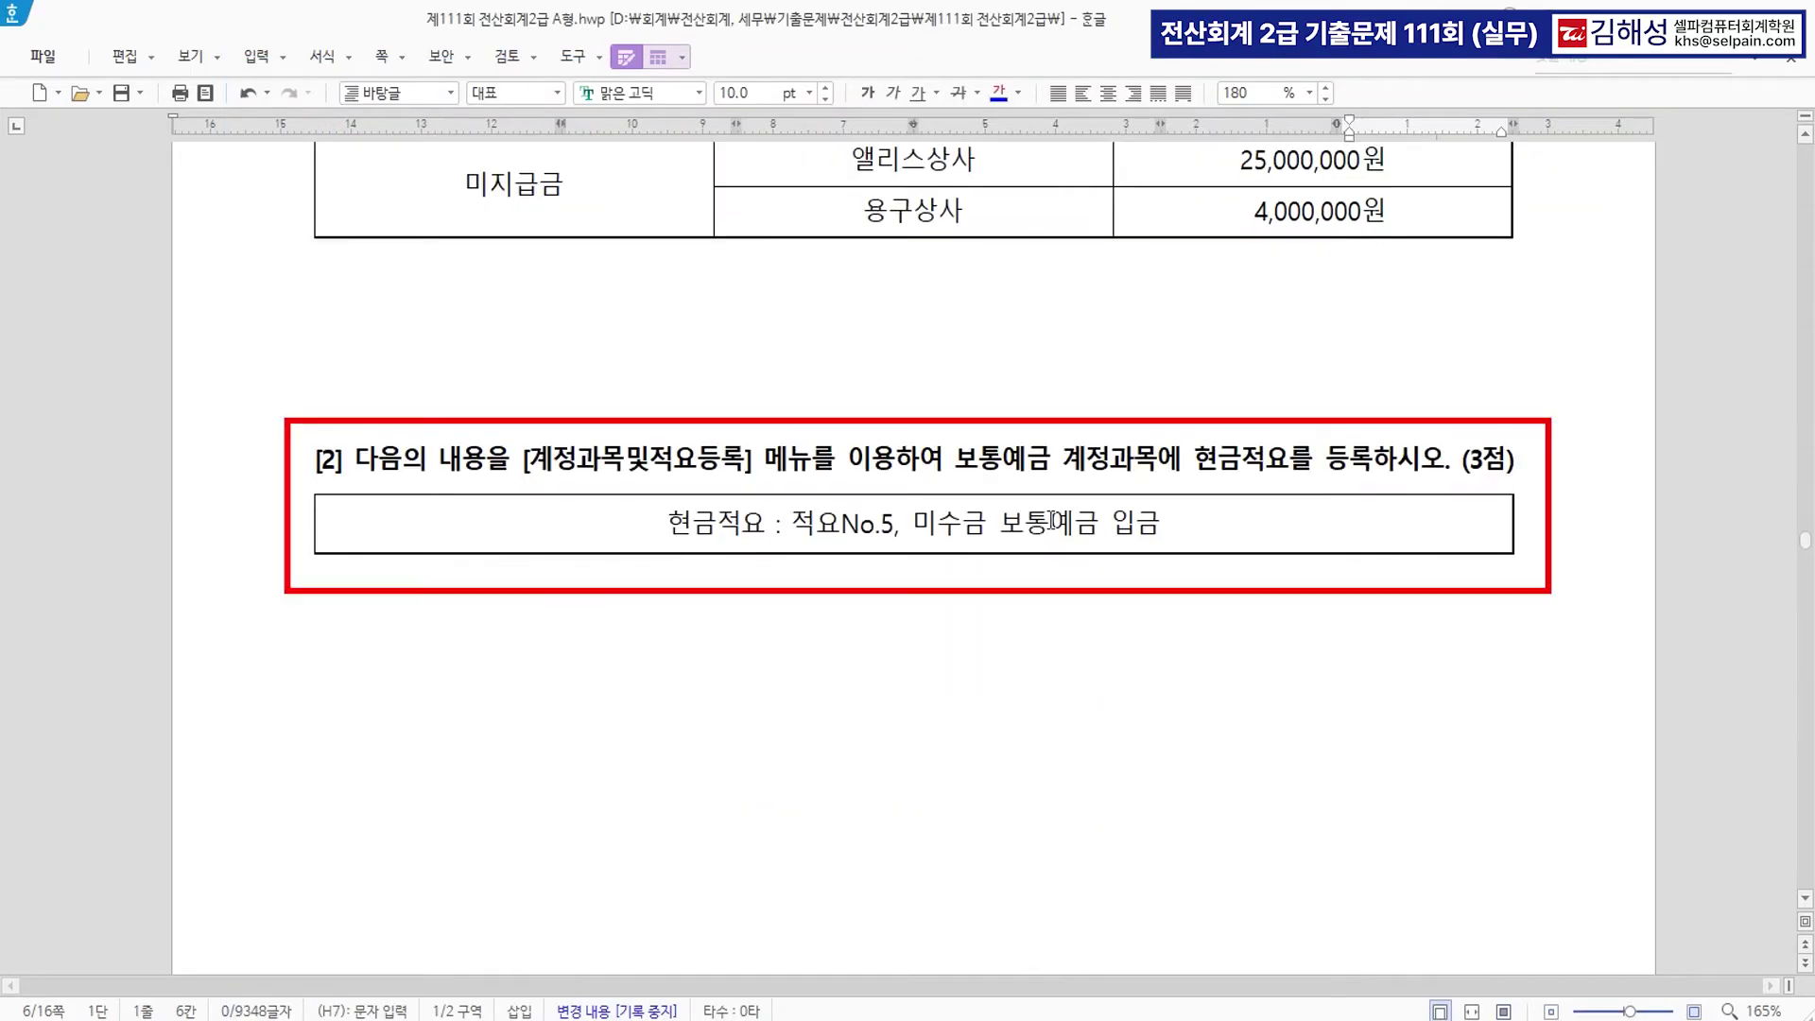
pyautogui.moveTo(957, 464); pyautogui.dragTo(1158, 470)
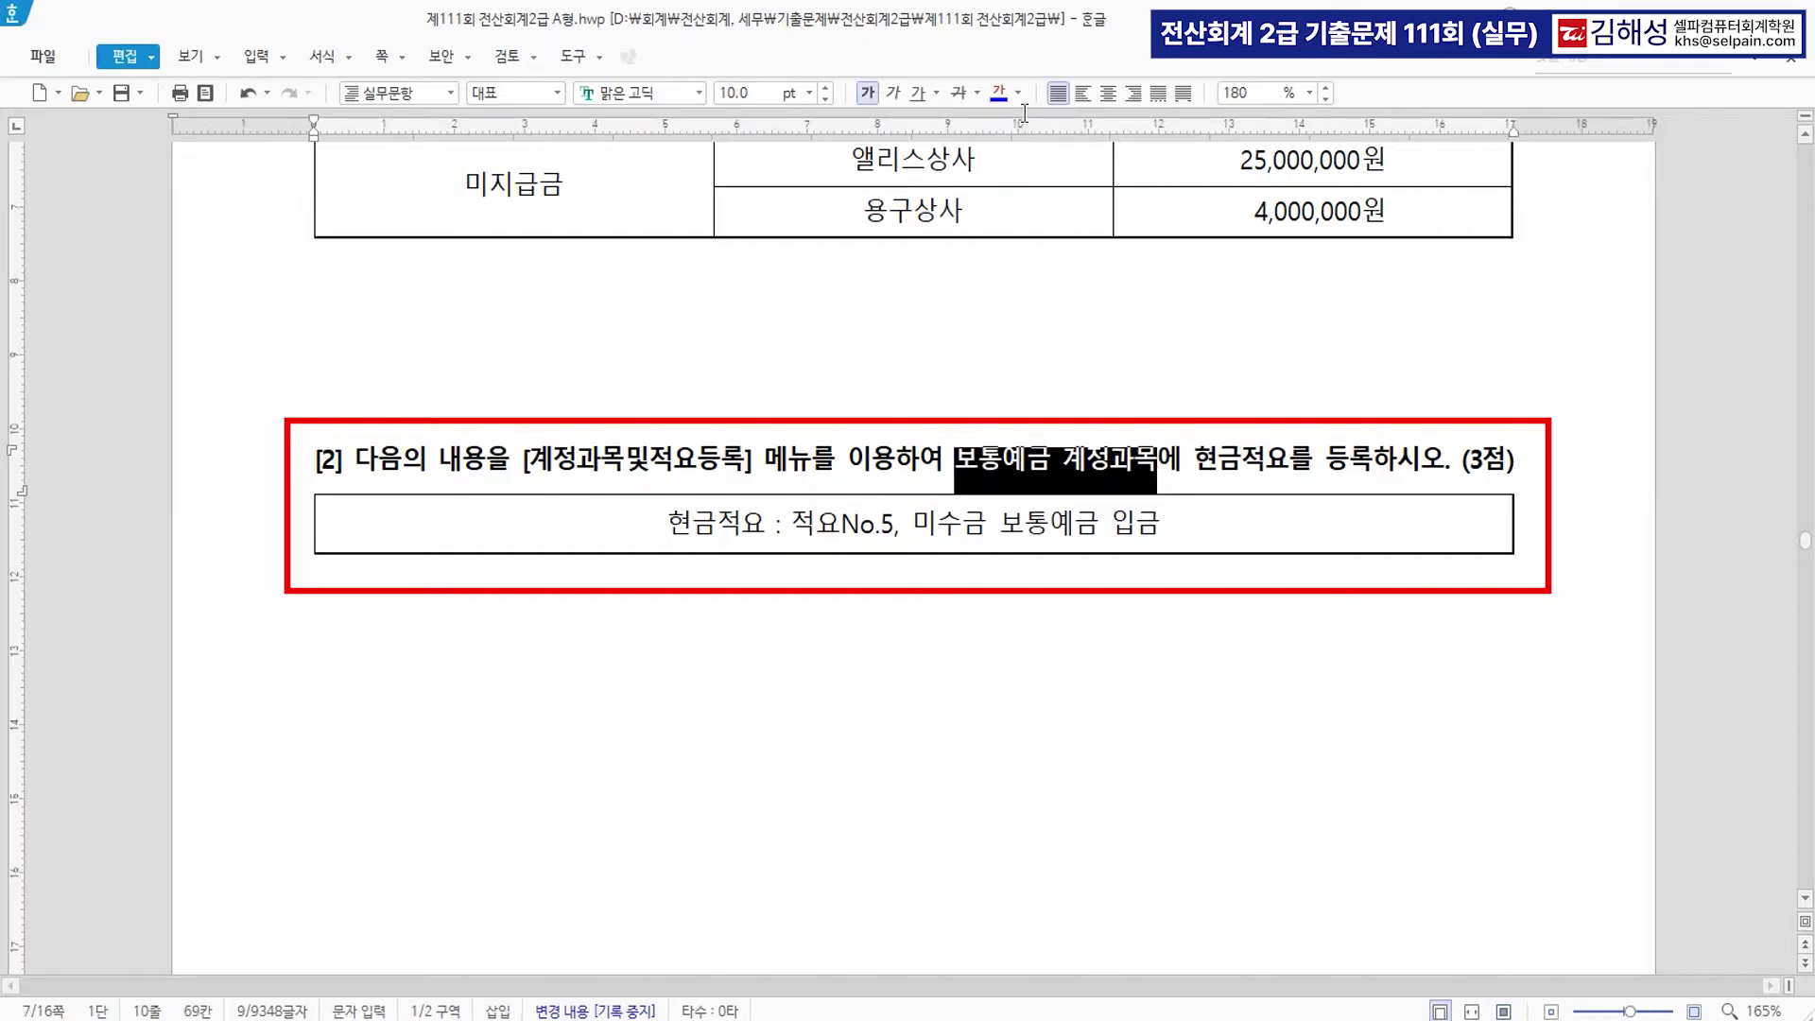
pyautogui.click(1000, 92)
pyautogui.click(1029, 529)
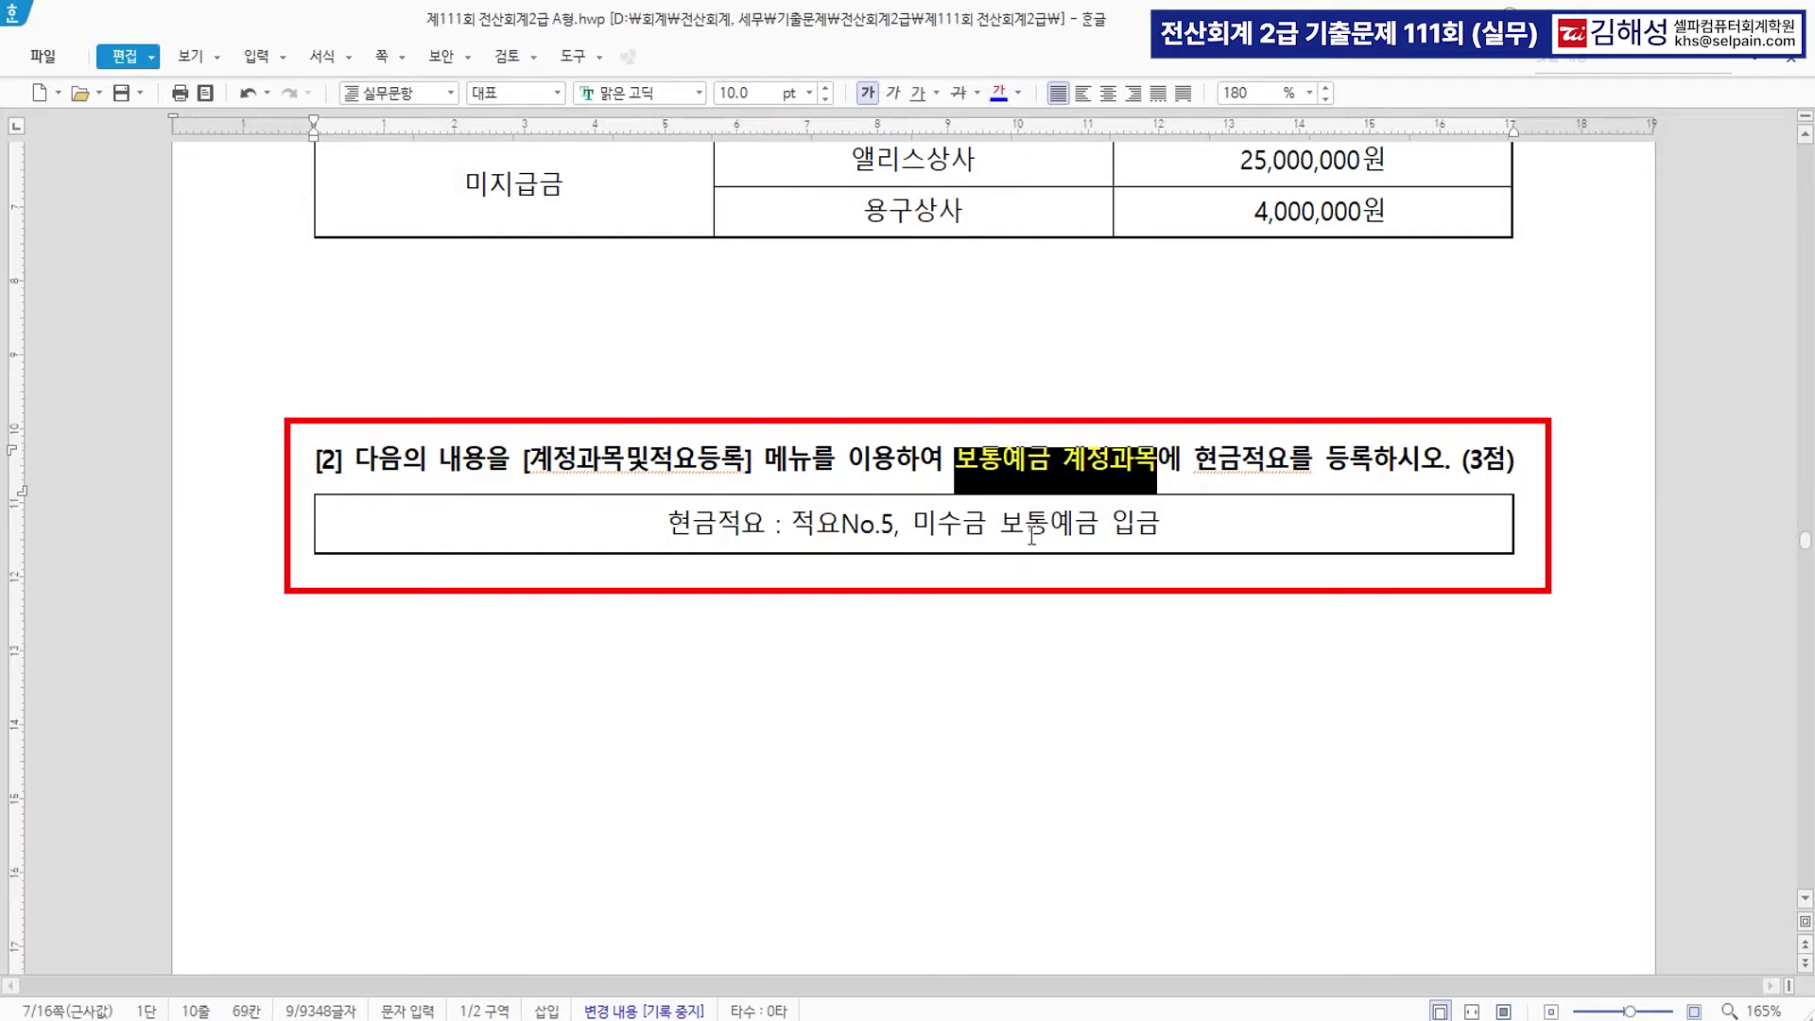
pyautogui.moveTo(662, 524); pyautogui.dragTo(762, 524)
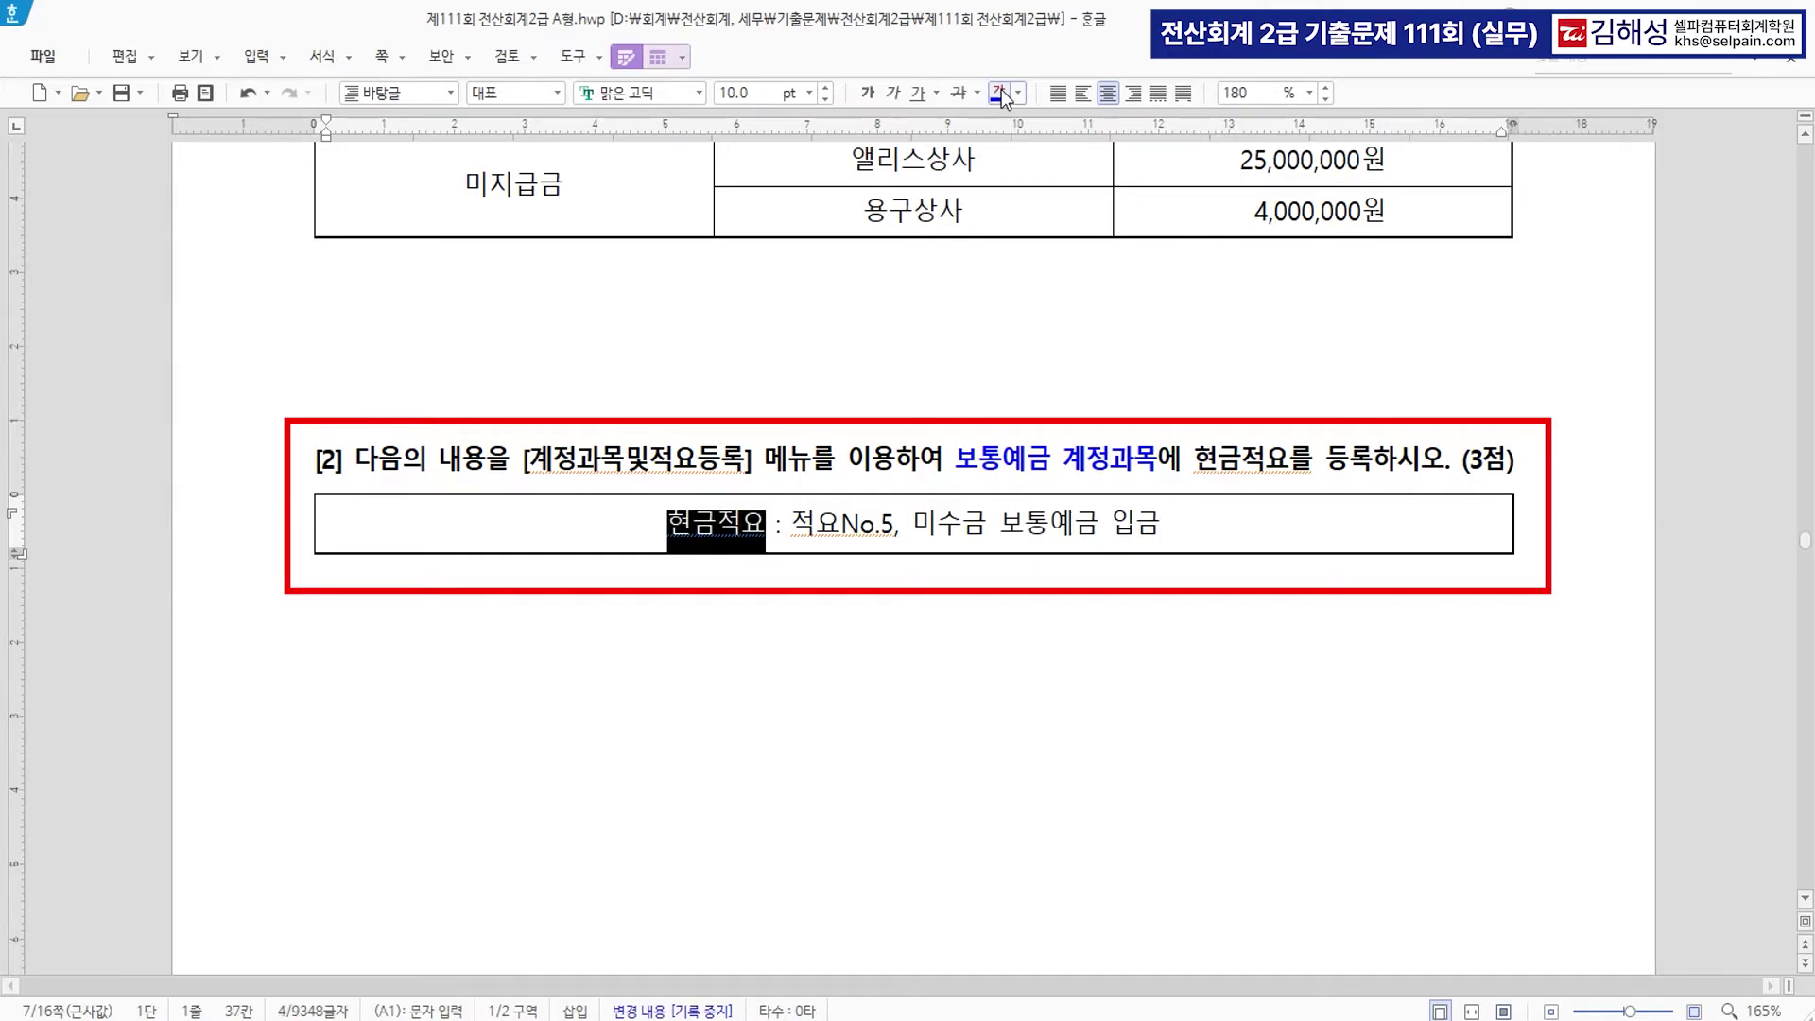
pyautogui.moveTo(915, 523); pyautogui.dragTo(1170, 527)
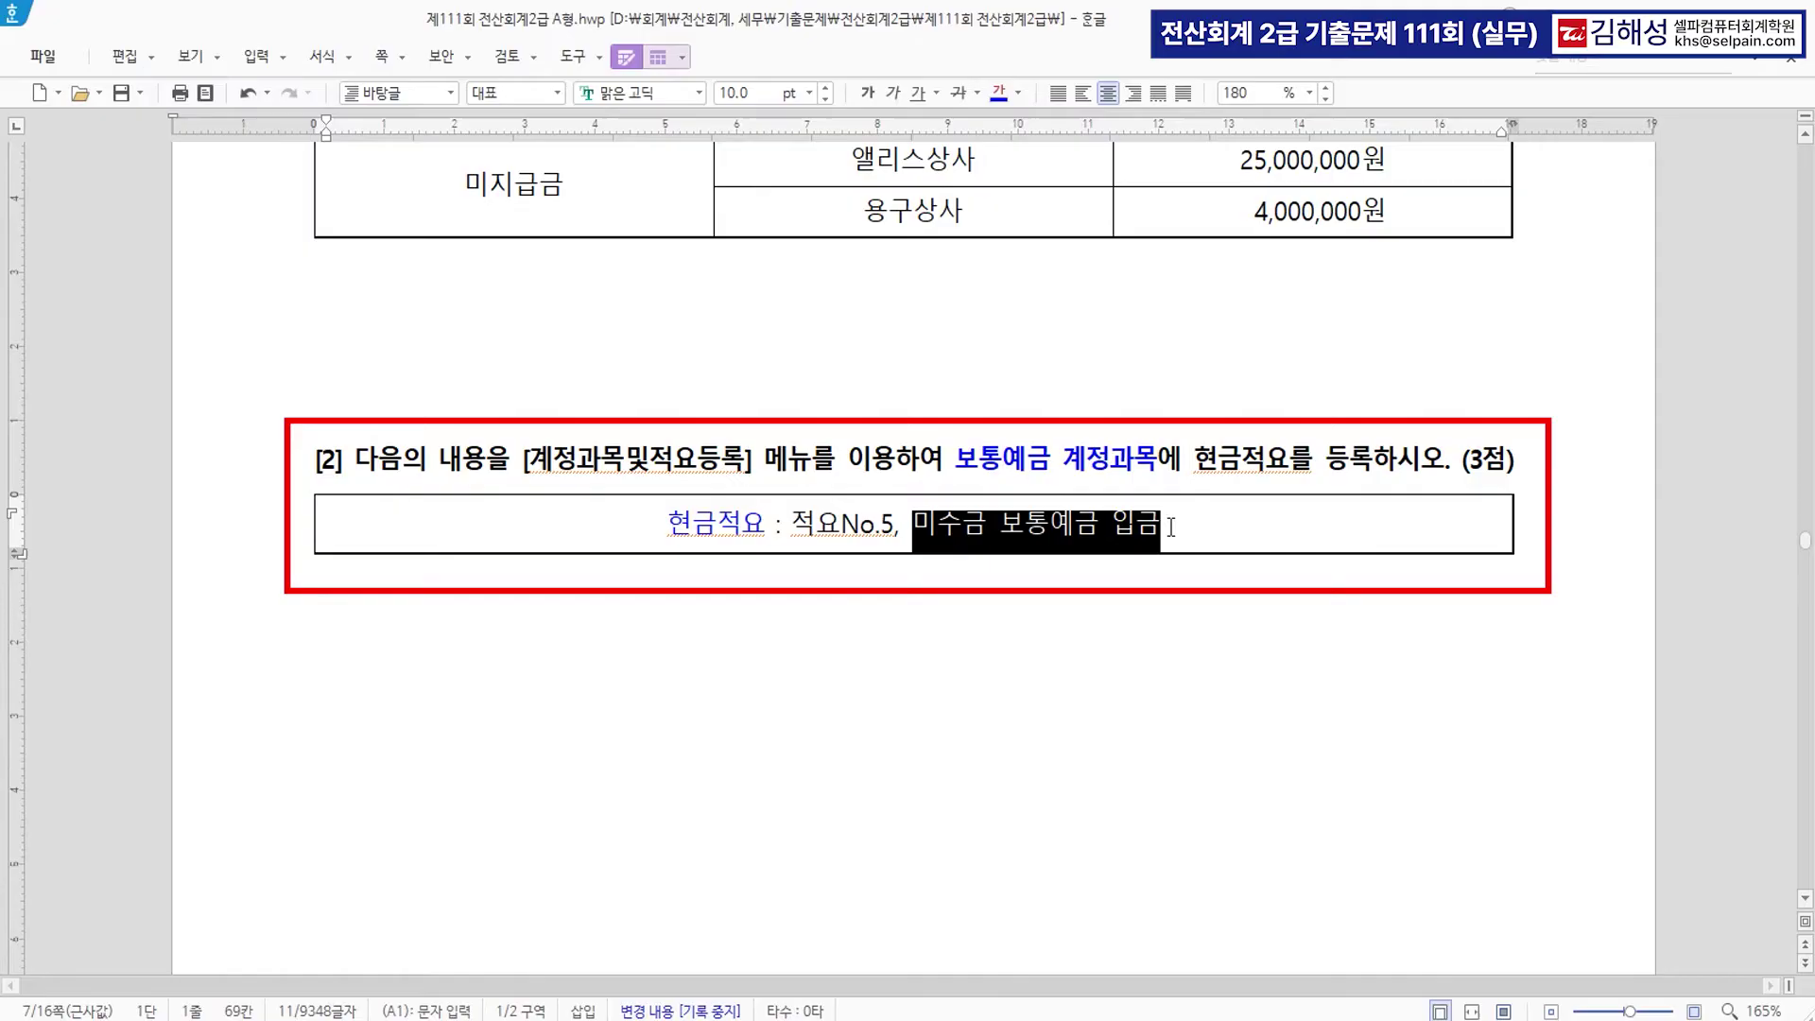
pyautogui.click(1118, 630)
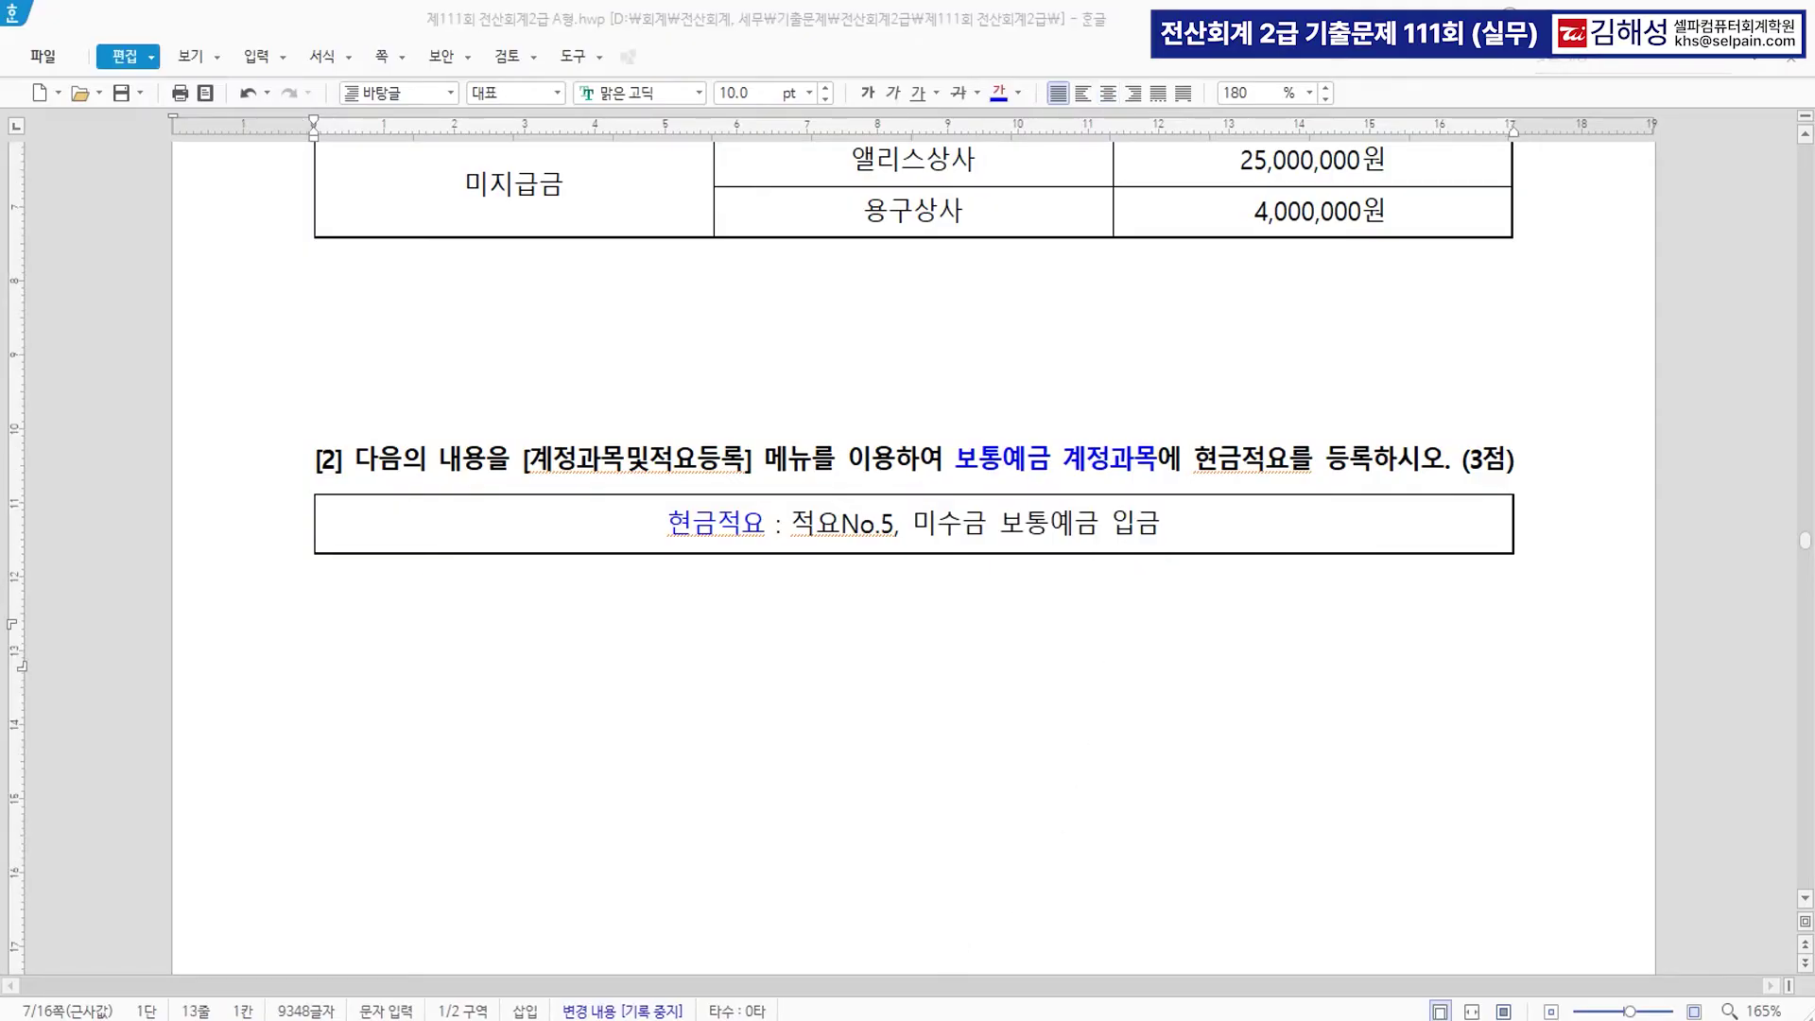
# Register cash memo no. 5 미수금 보통예금 입금 for 보통예금 (0103) in 계정과목및적요등록 and close it.
pyautogui.click(716, 311)
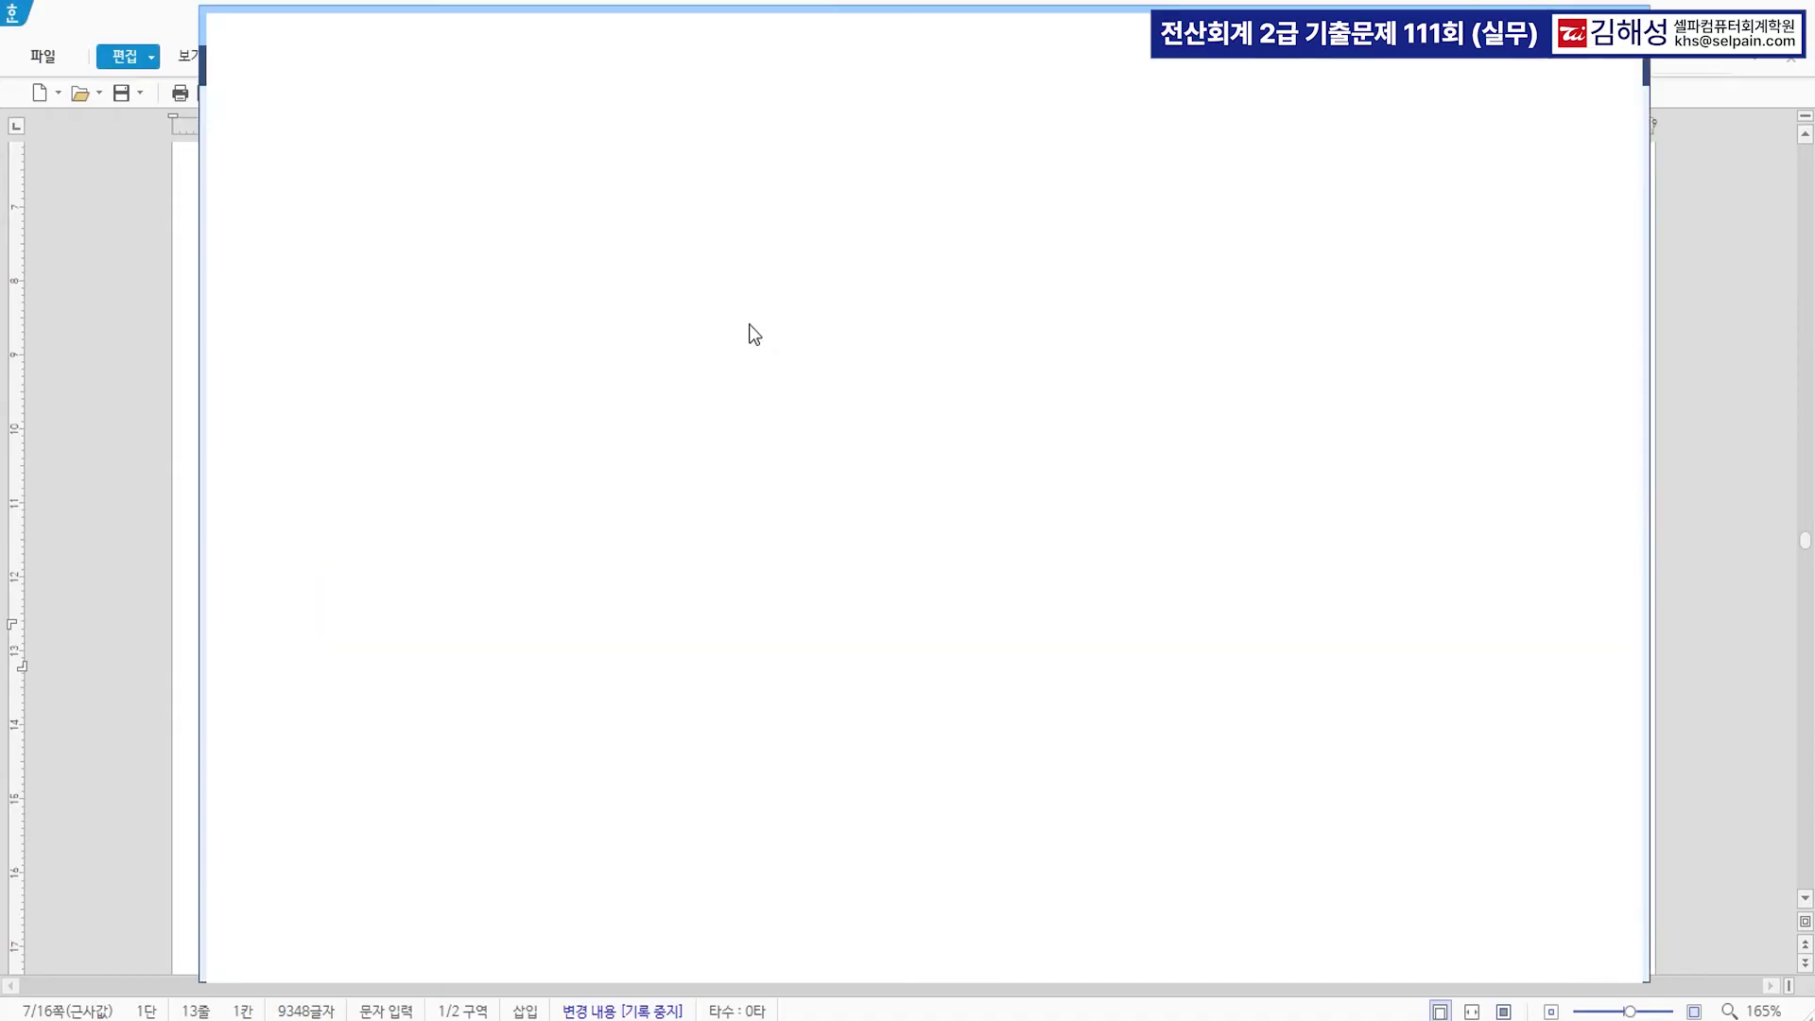
pyautogui.click(670, 250)
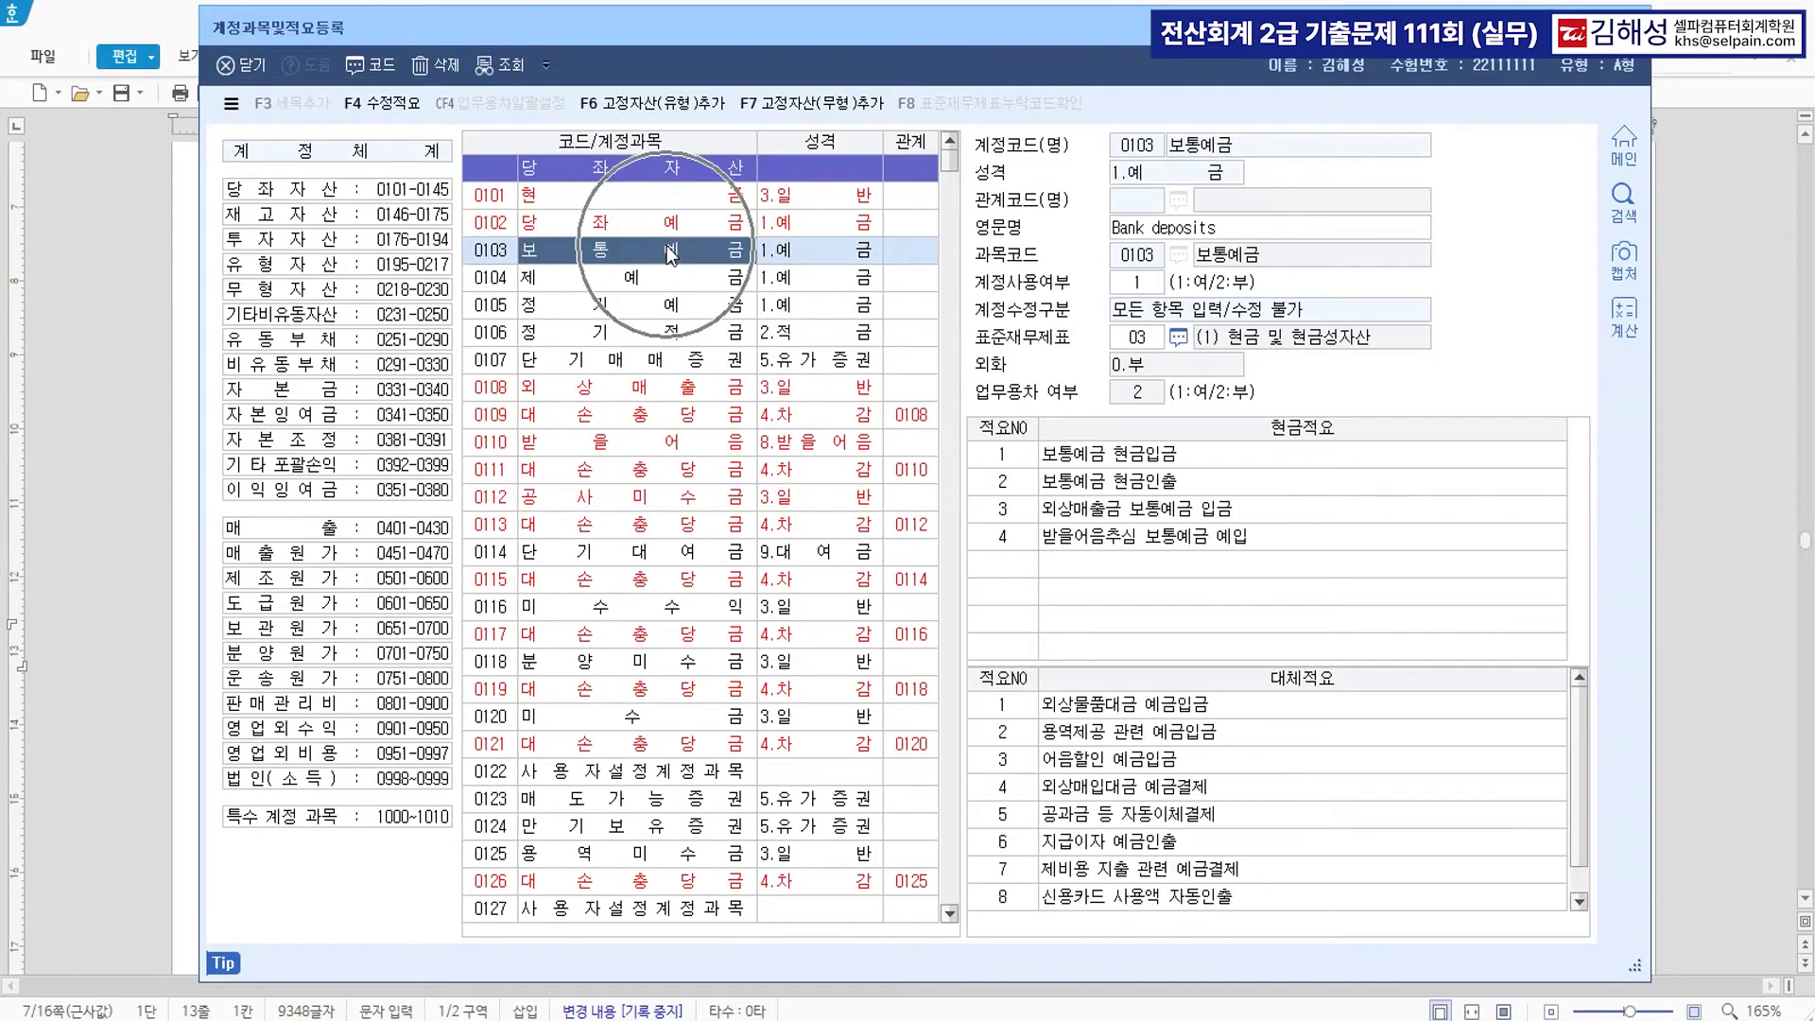
pyautogui.click(1008, 570)
pyautogui.write('미수금 보통예금 입금')
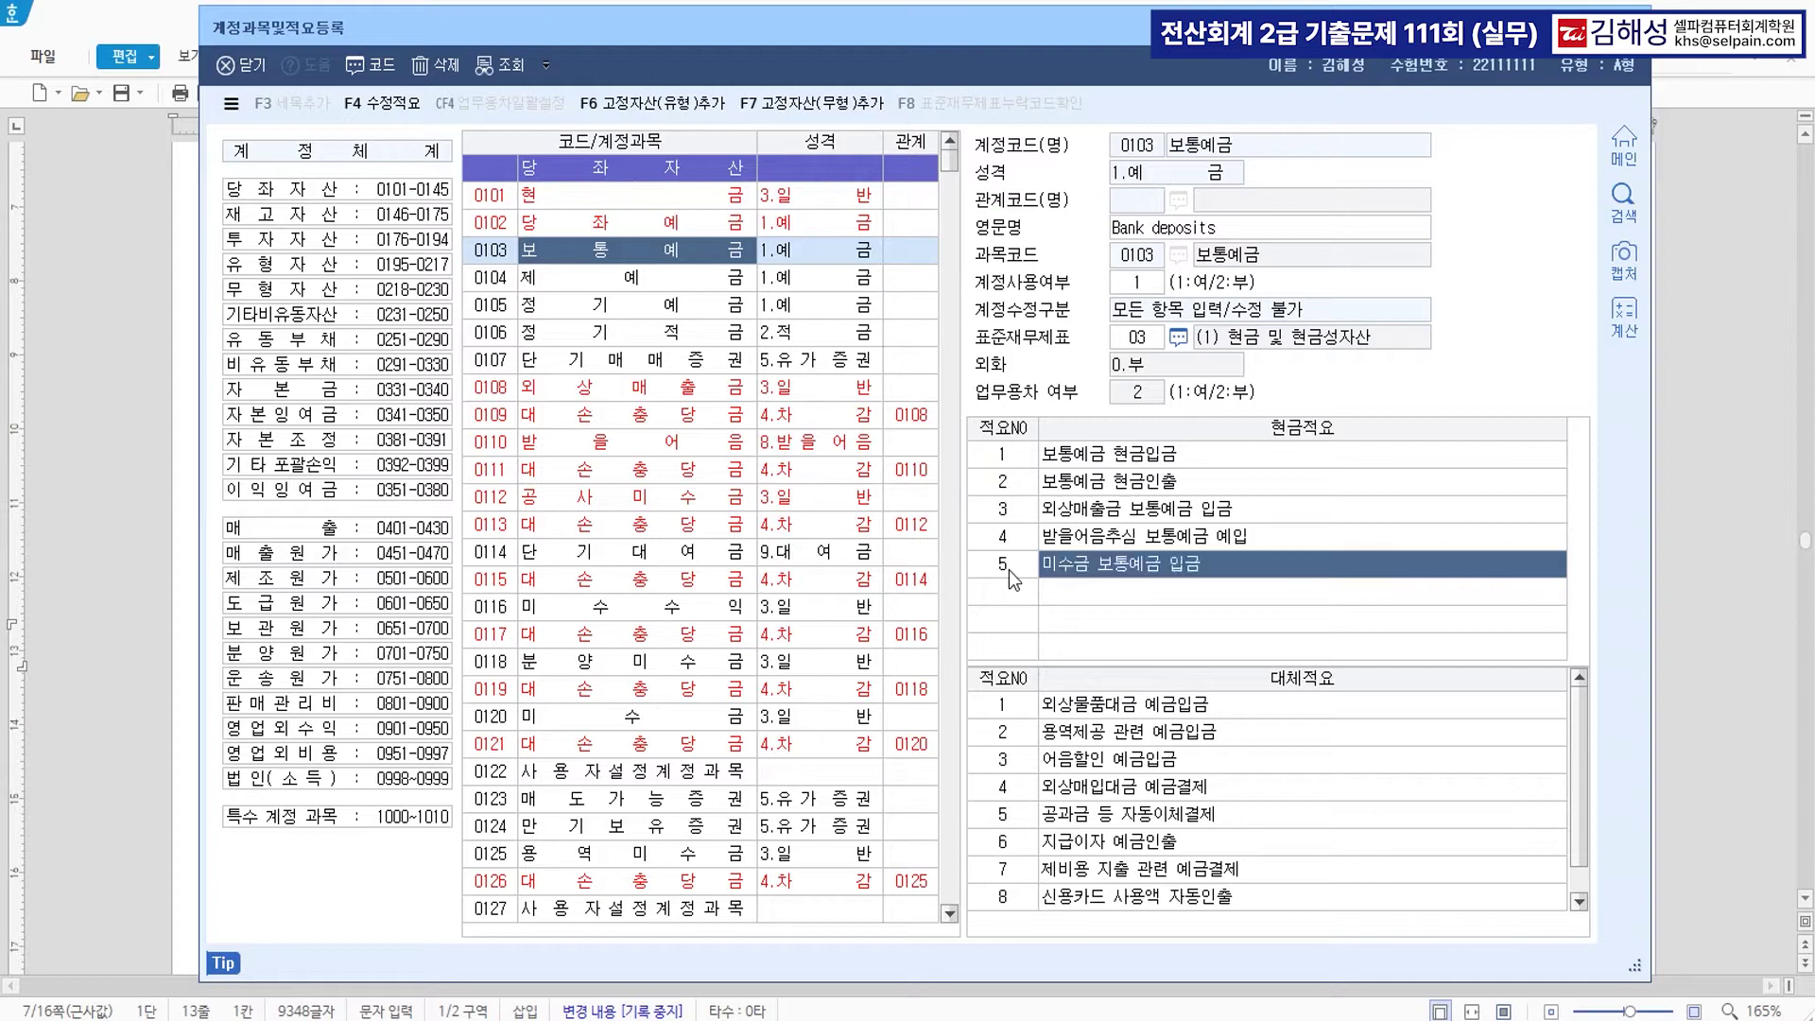
pyautogui.click(1212, 564)
pyautogui.press('Return')
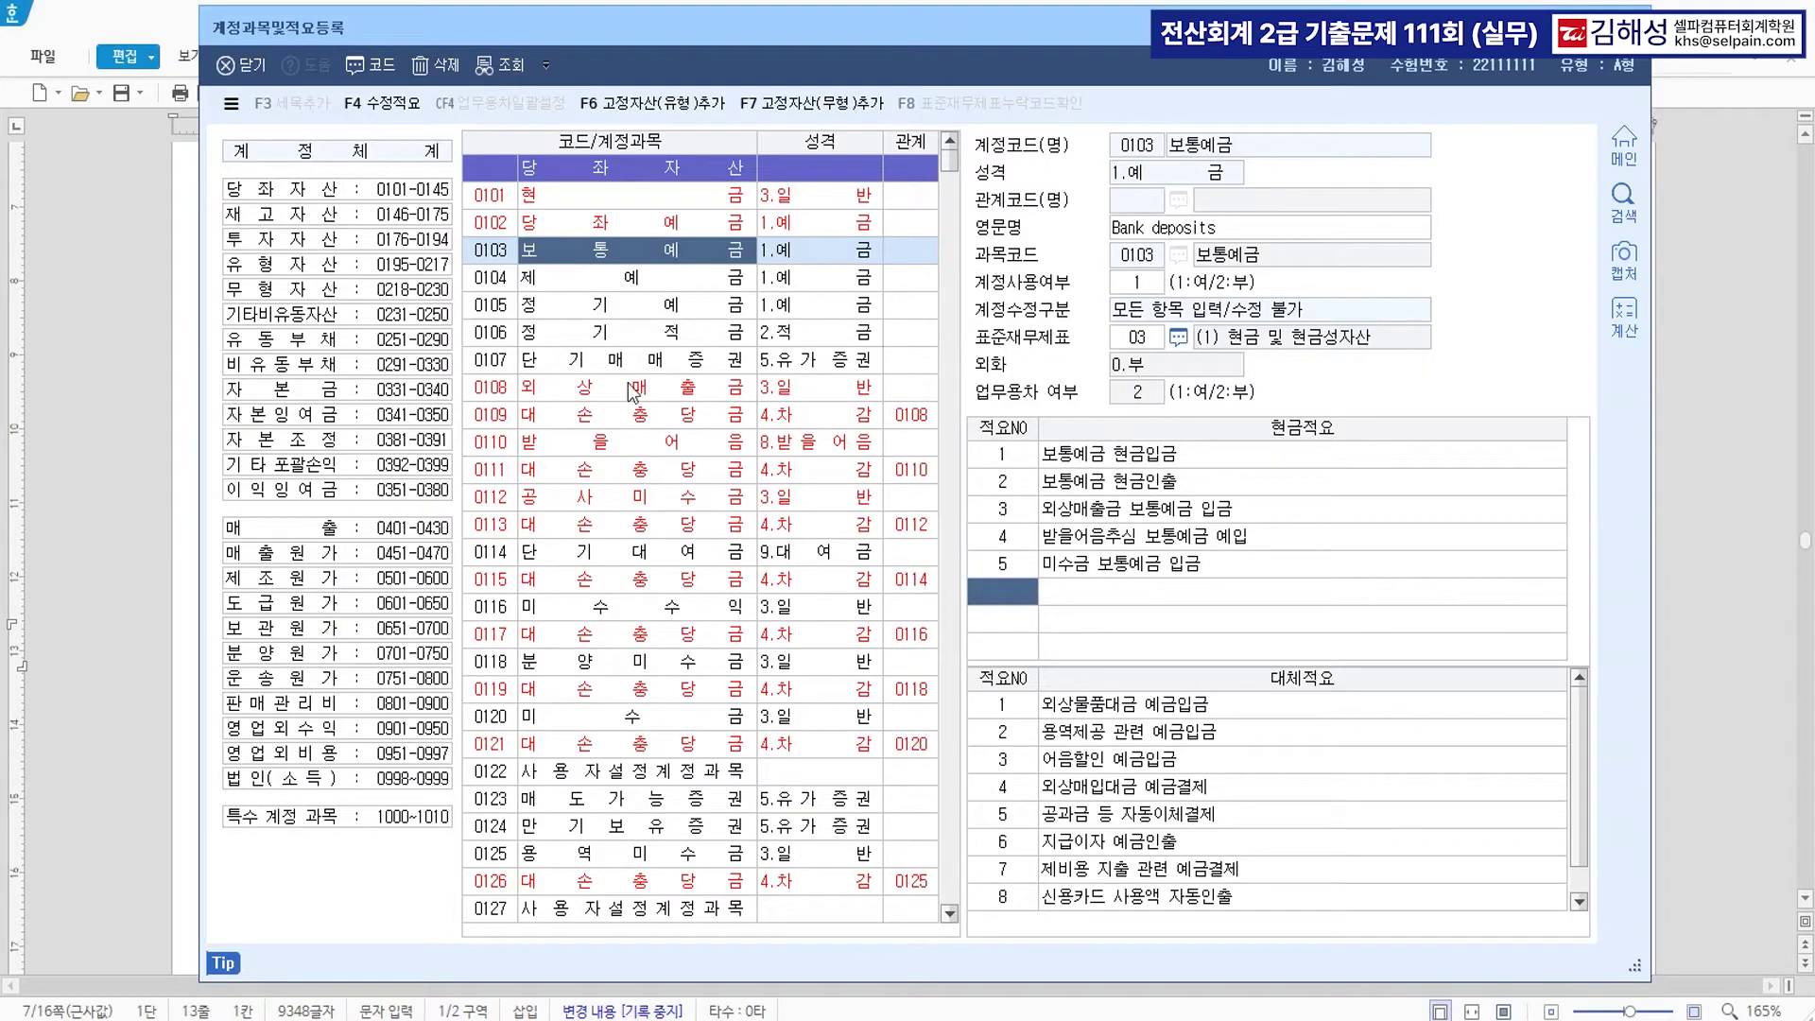
pyautogui.click(619, 284)
pyautogui.click(628, 253)
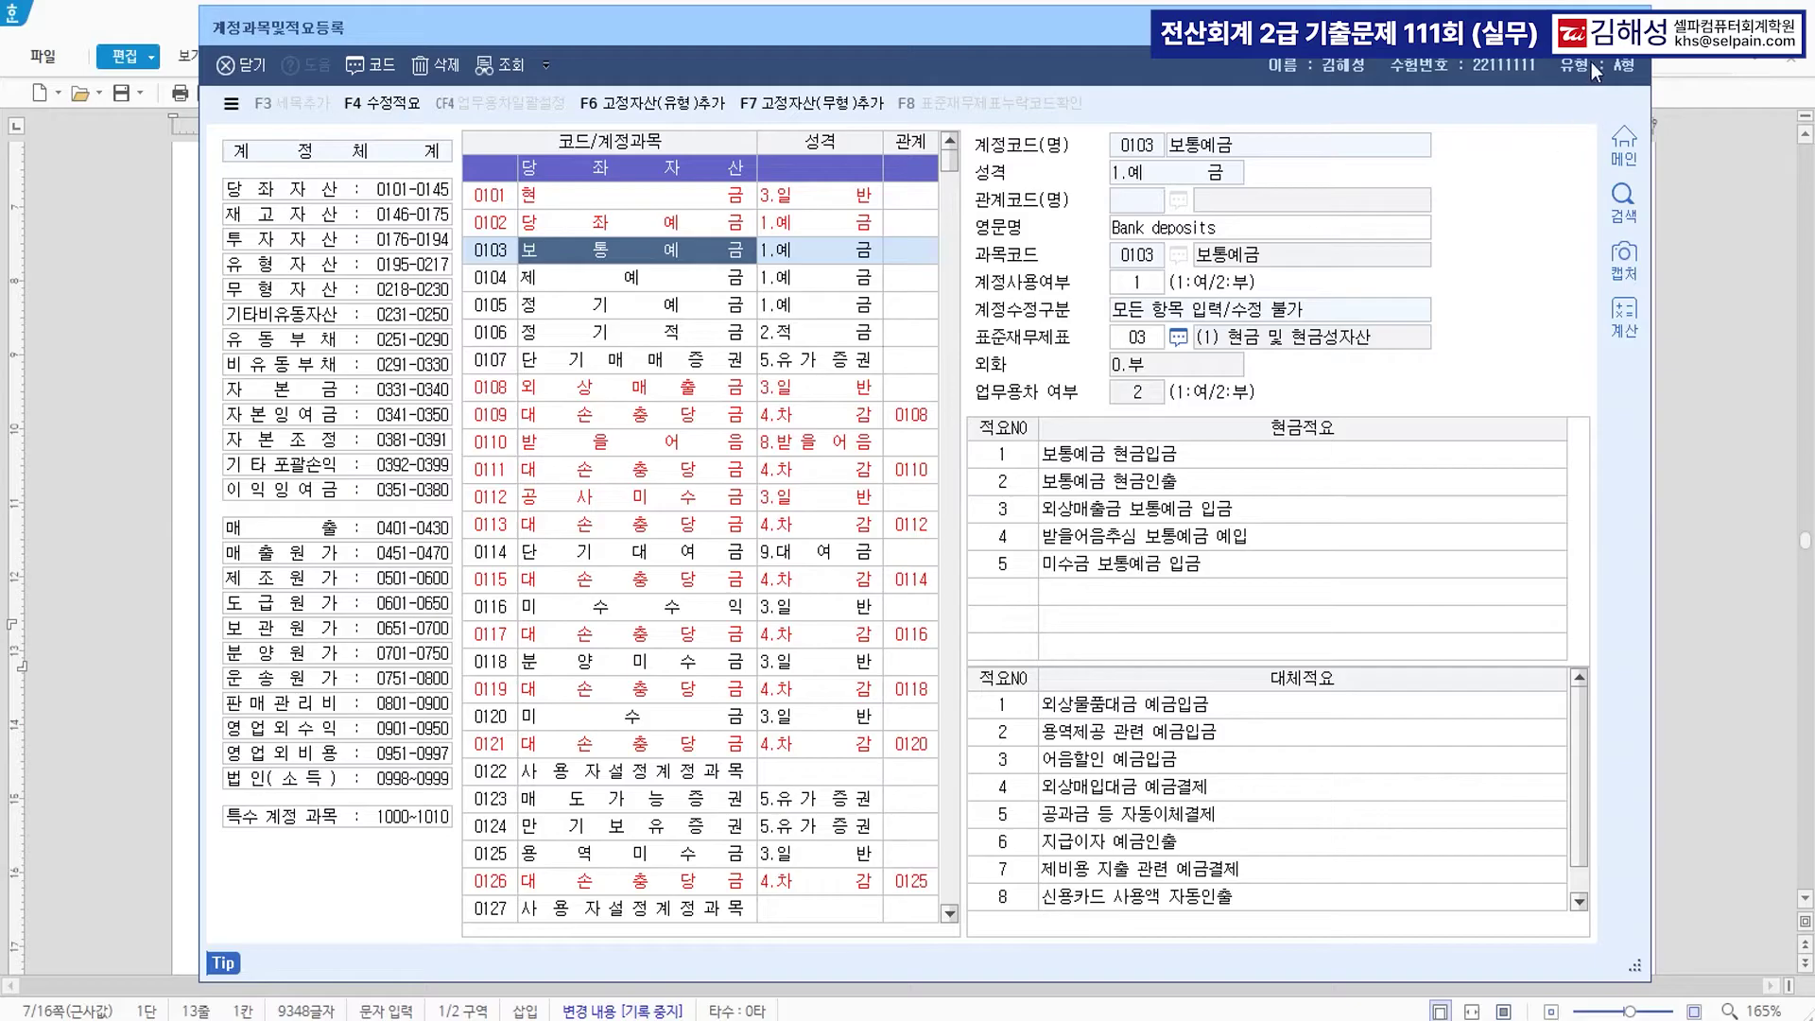
pyautogui.click(1631, 30)
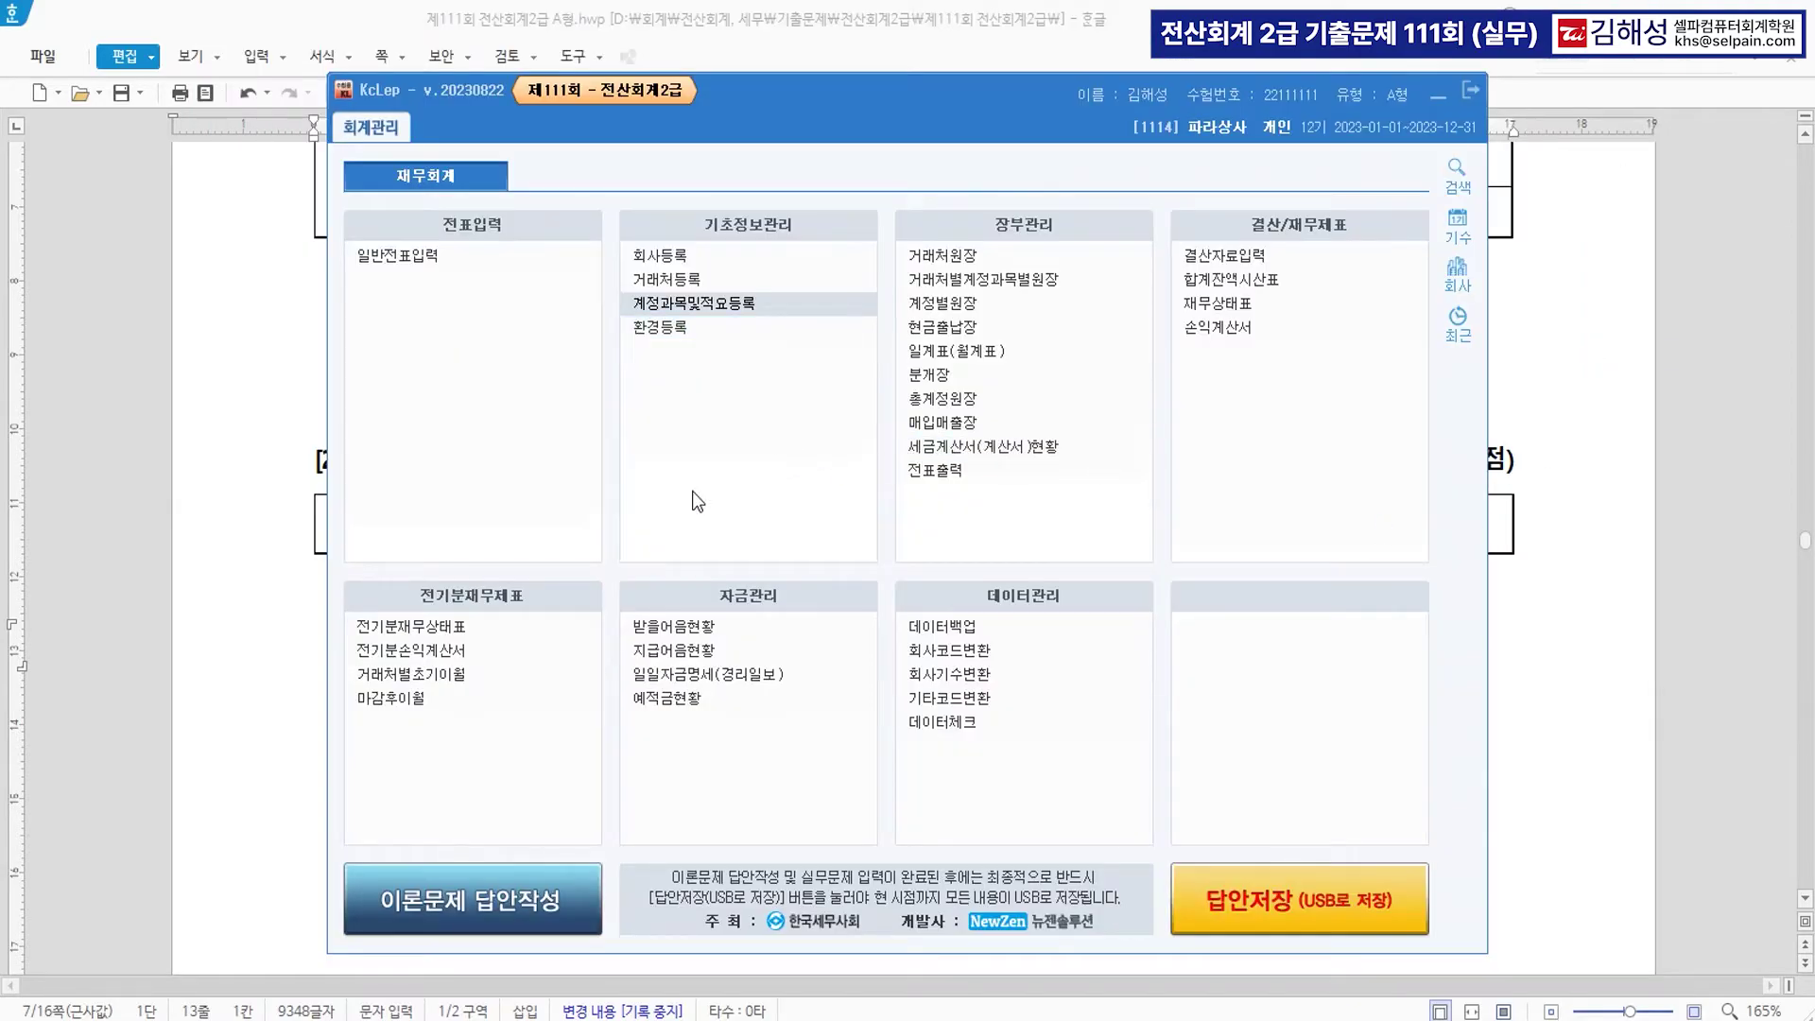
# Switch to the exam document and color 일반전표입력 blue in the 문제4 heading.
pyautogui.click(313, 578)
pyautogui.scroll(-10, 1199, 685)
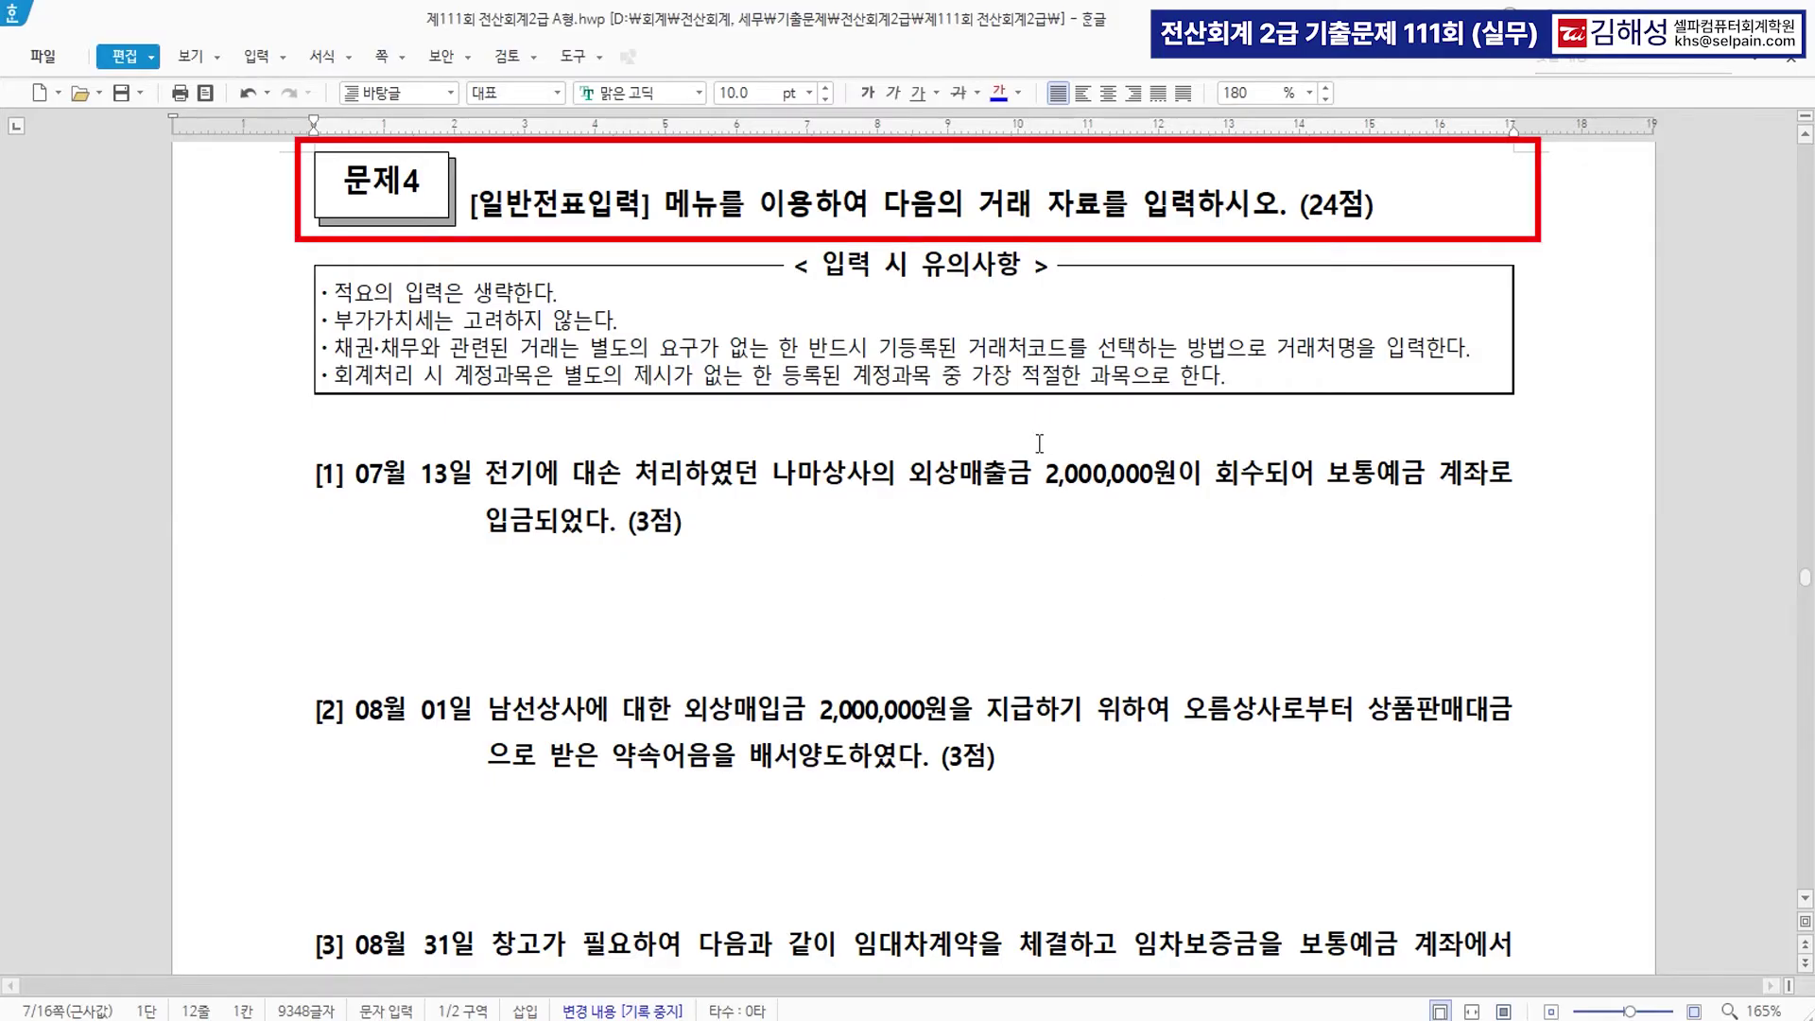
pyautogui.moveTo(483, 211); pyautogui.dragTo(641, 212)
pyautogui.click(999, 94)
pyautogui.scroll(1, 774, 491)
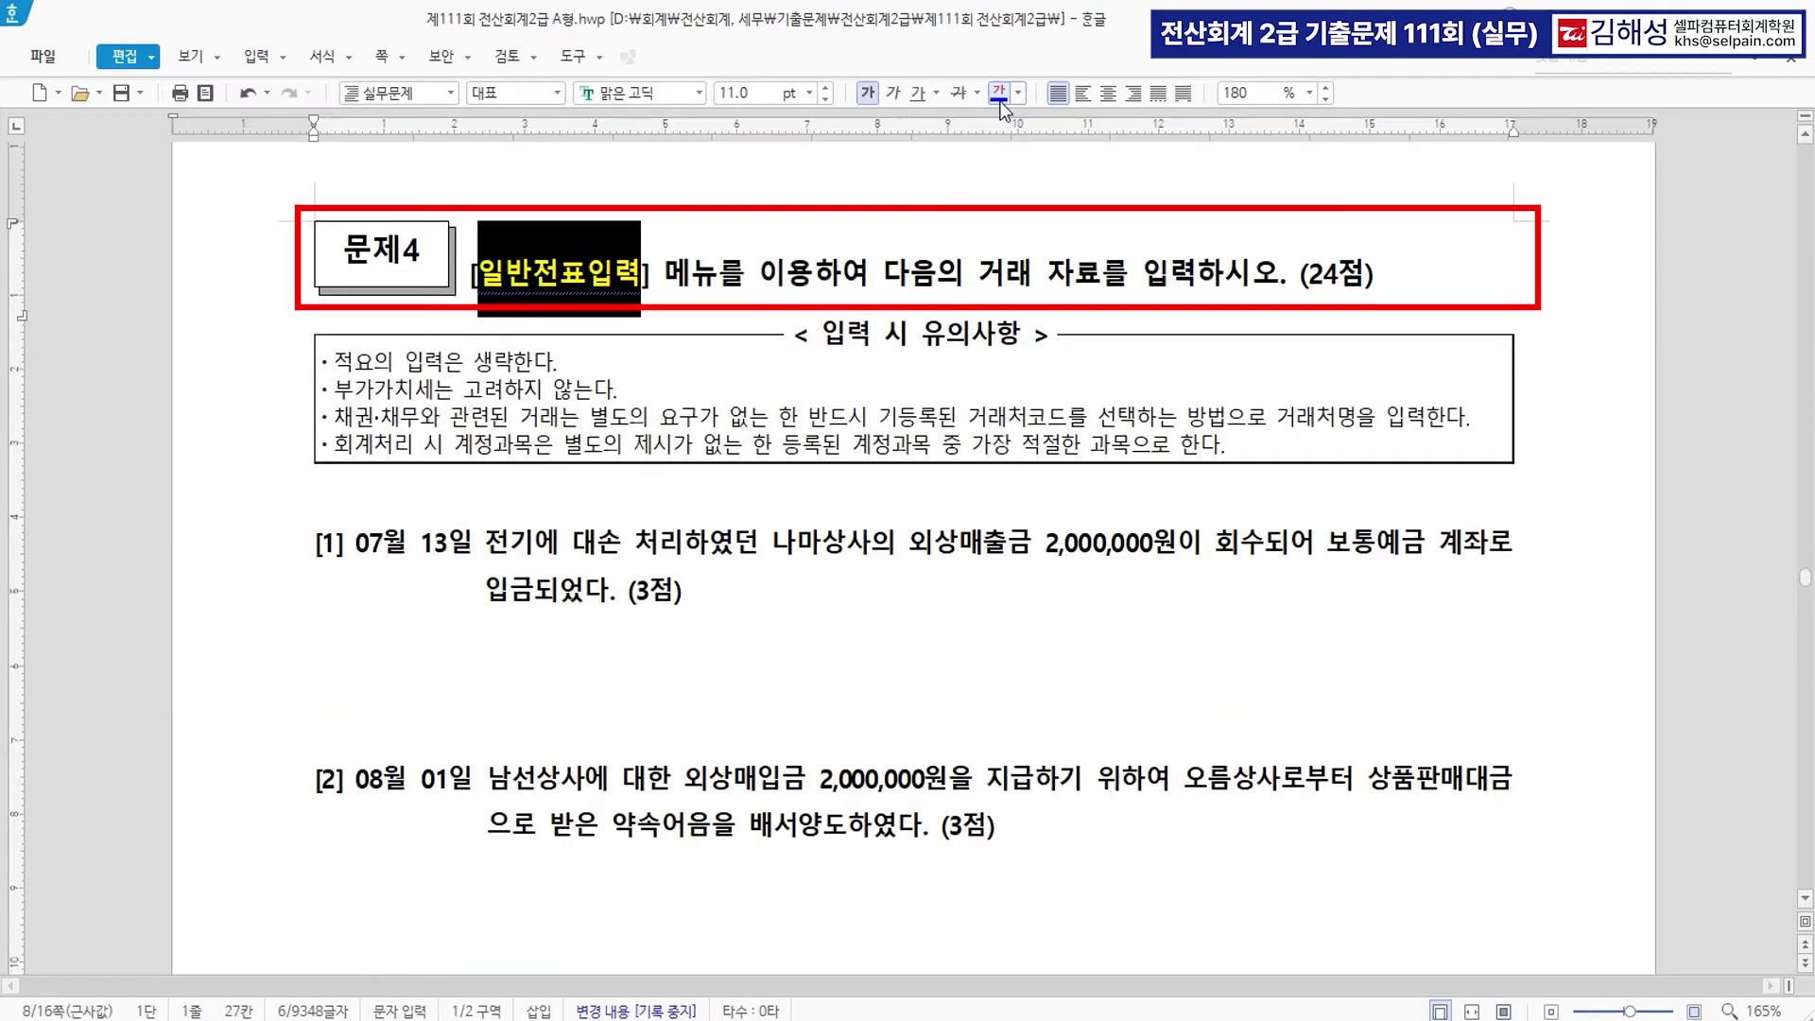
# Color 07월 13일, 외상매출금 2,000,000원이 회수 and 보통예금 blue in 문제4's transaction [1], and switch back to KcLep.
pyautogui.scroll(-5, 773, 558)
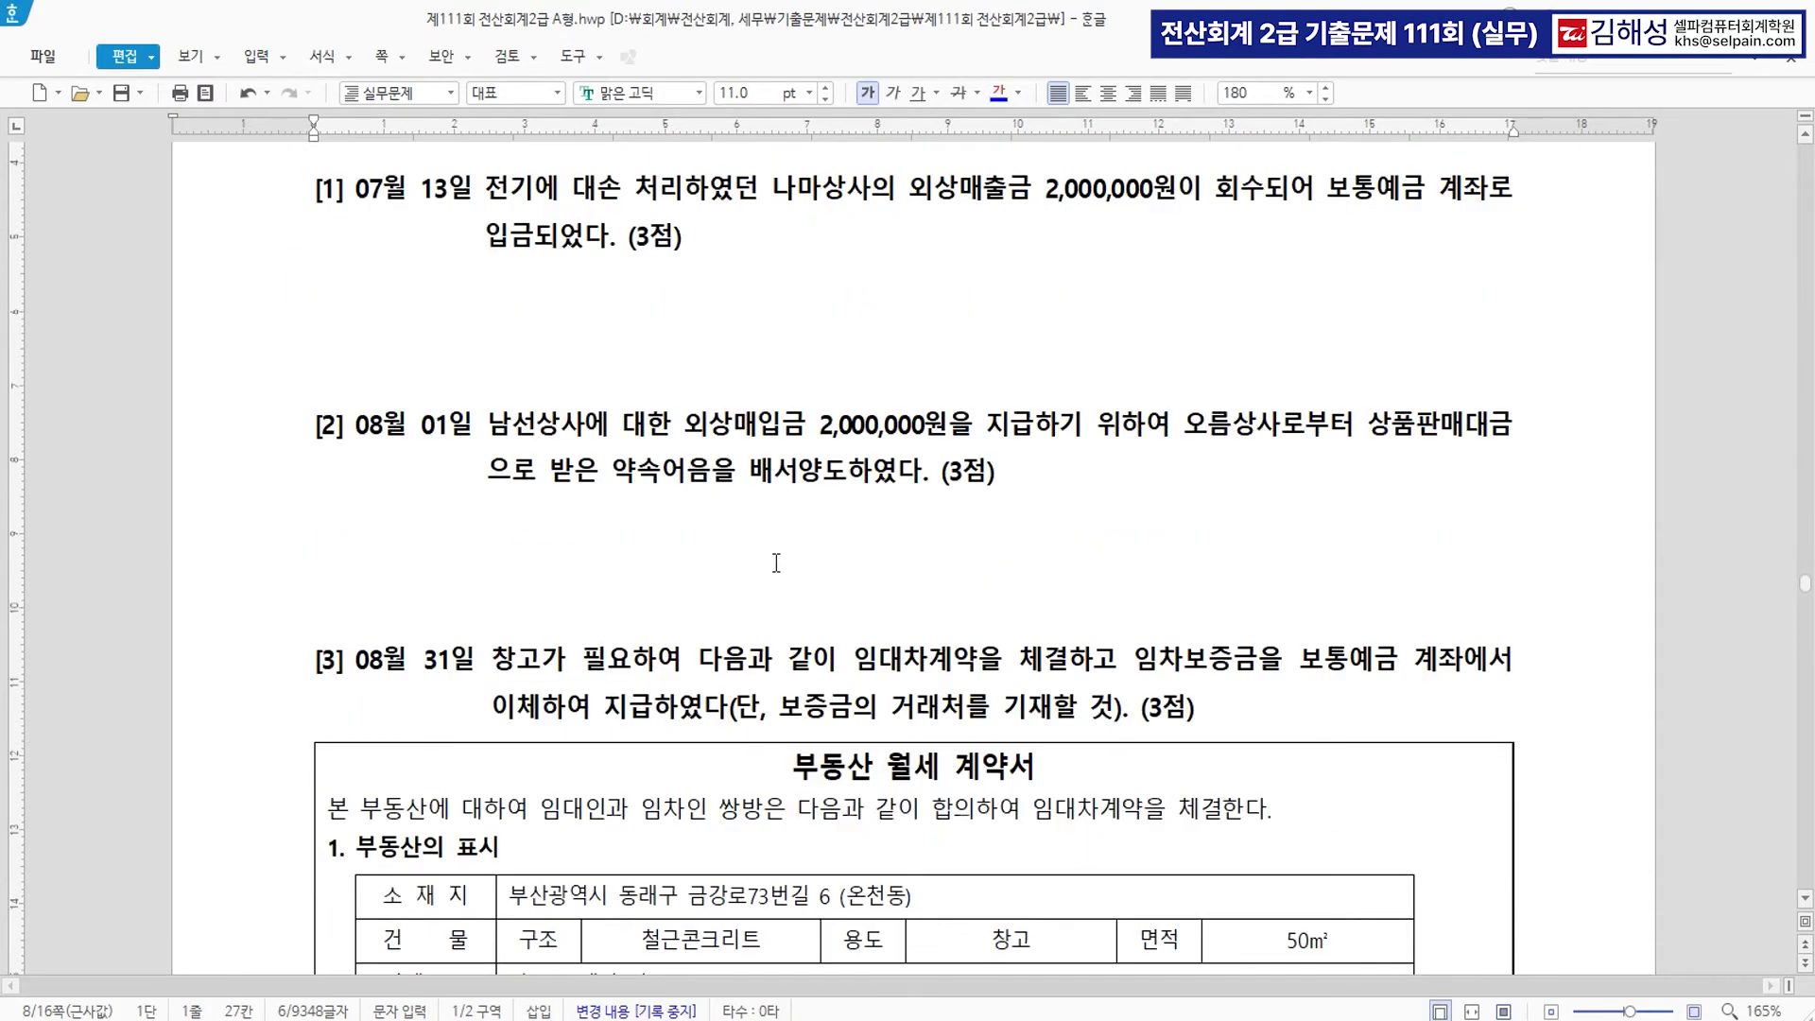
pyautogui.moveTo(360, 188); pyautogui.dragTo(510, 188)
pyautogui.click(1007, 98)
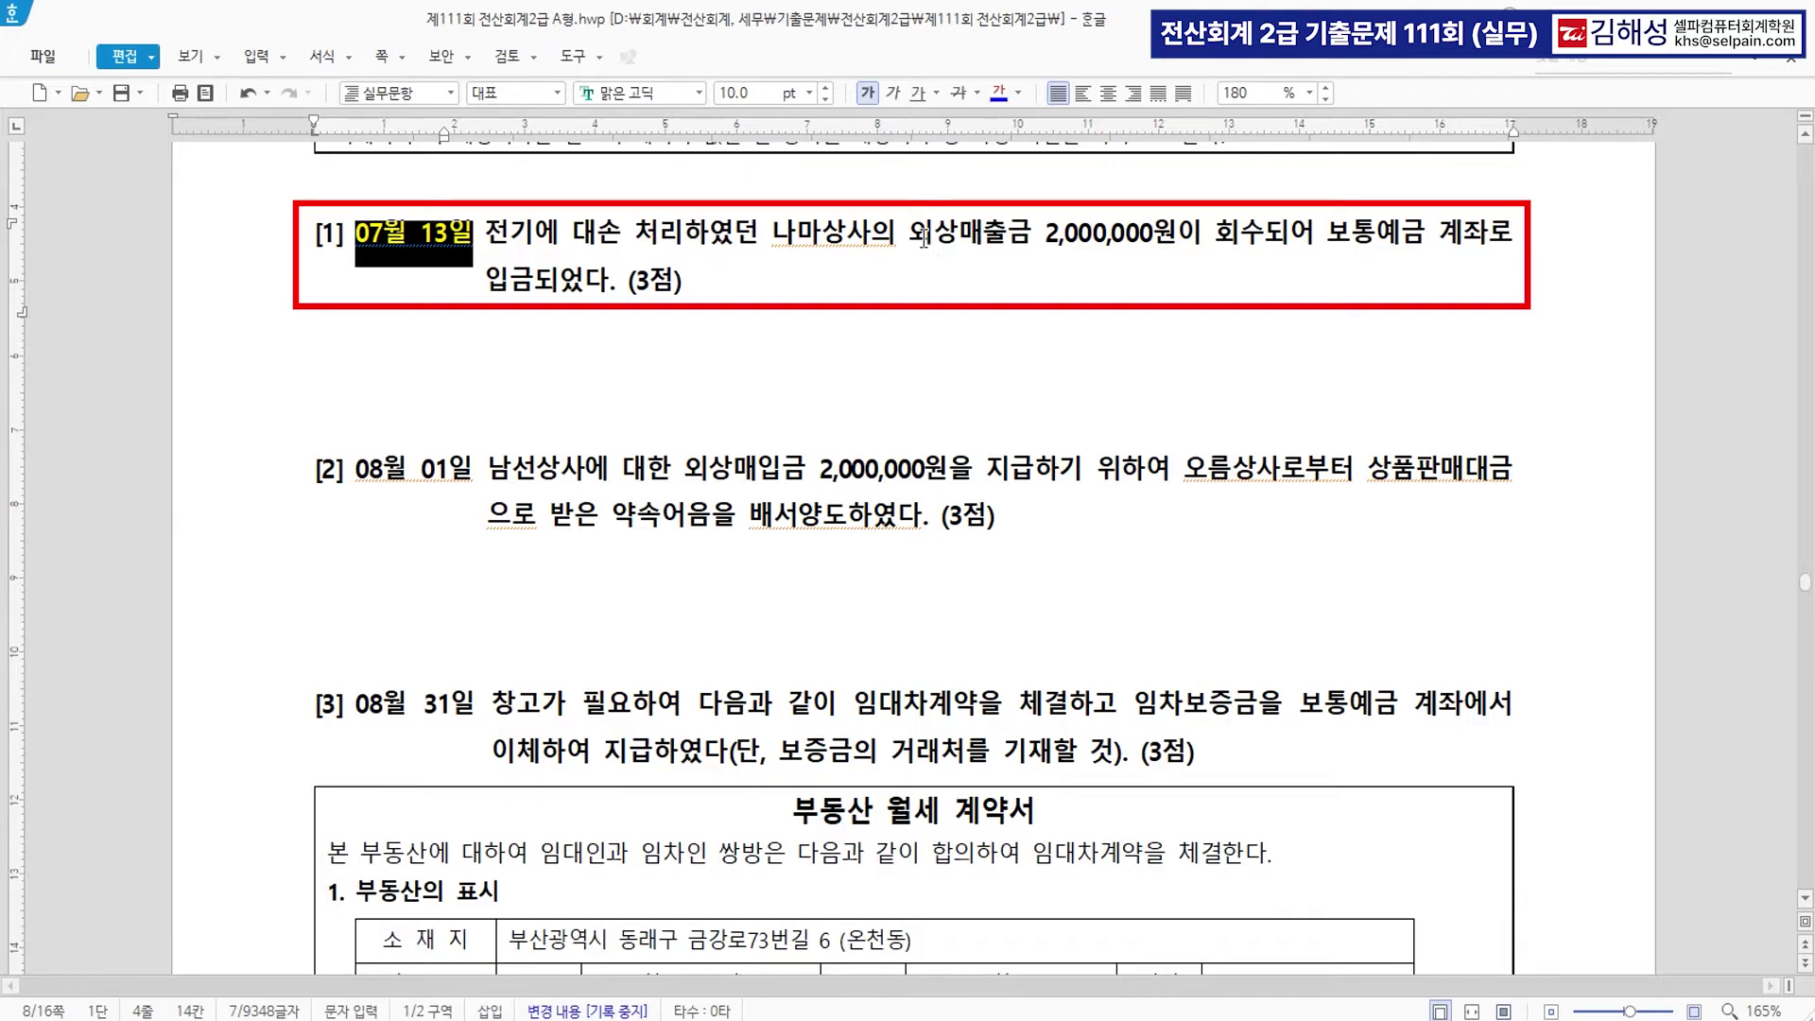
pyautogui.moveTo(920, 233); pyautogui.dragTo(1263, 244)
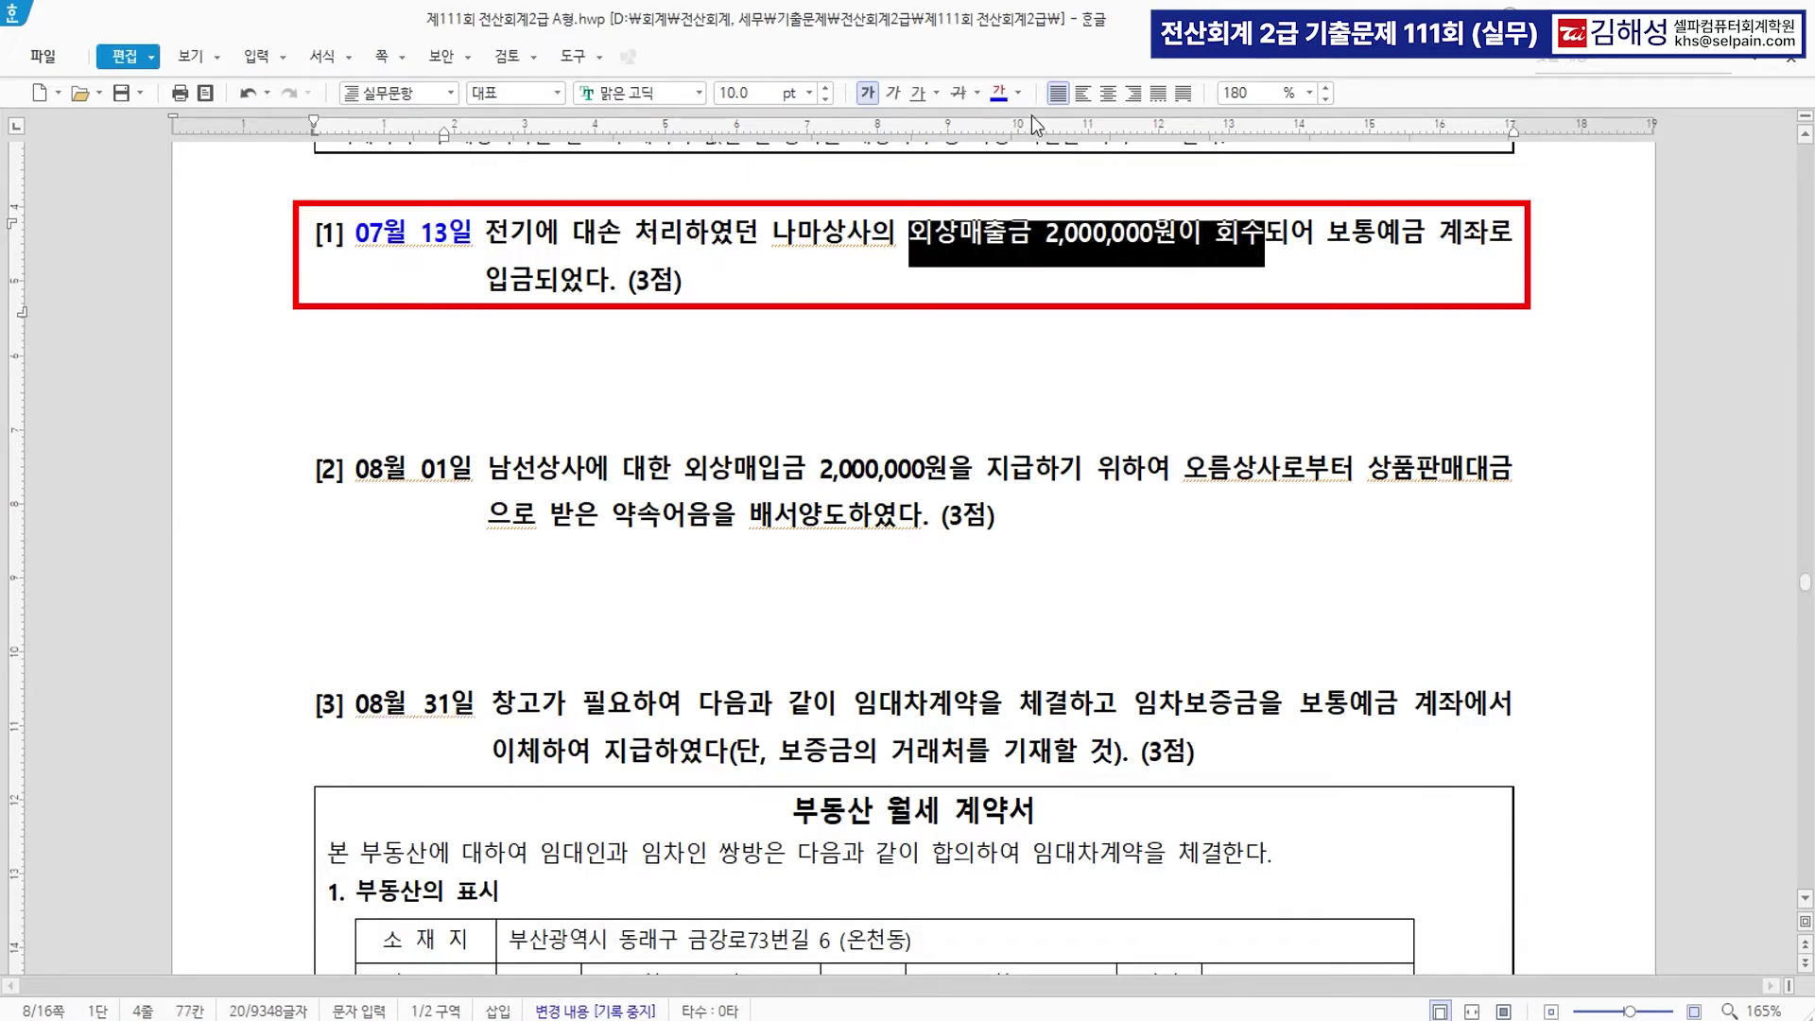
pyautogui.click(999, 94)
pyautogui.moveTo(1328, 233); pyautogui.dragTo(1425, 238)
pyautogui.click(999, 95)
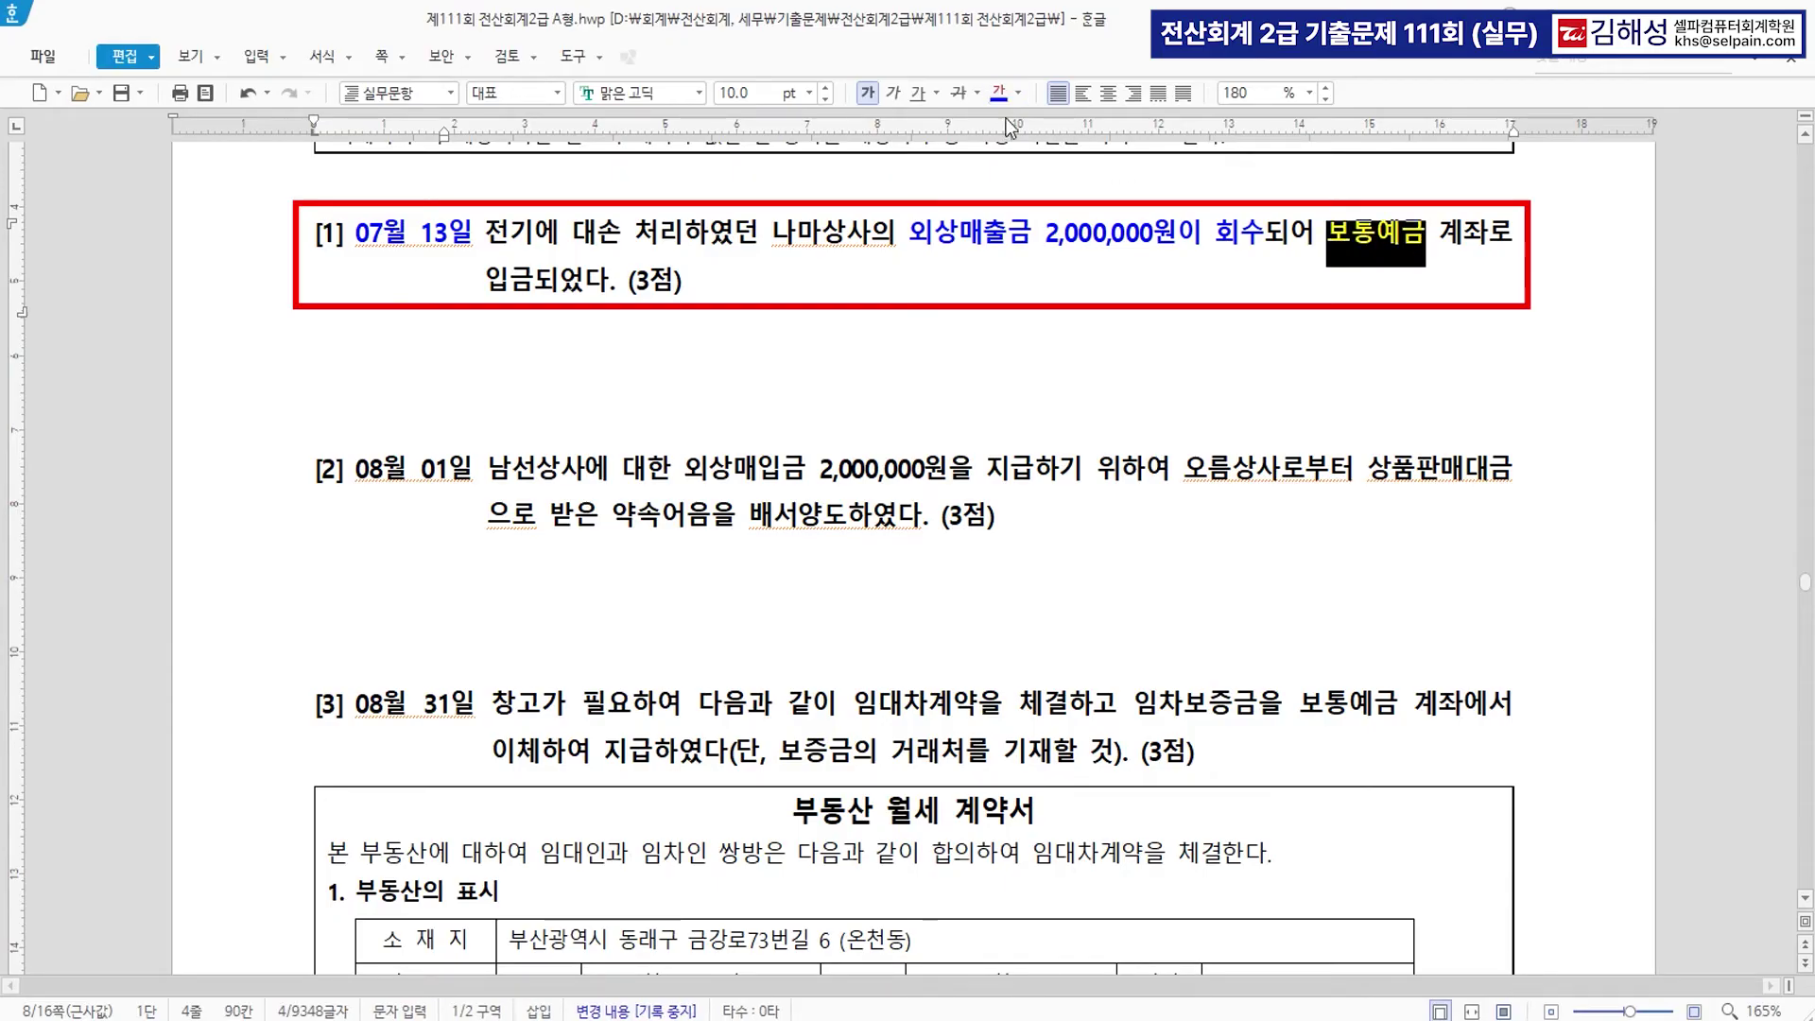
pyautogui.hotkey('alt', 'Tab')
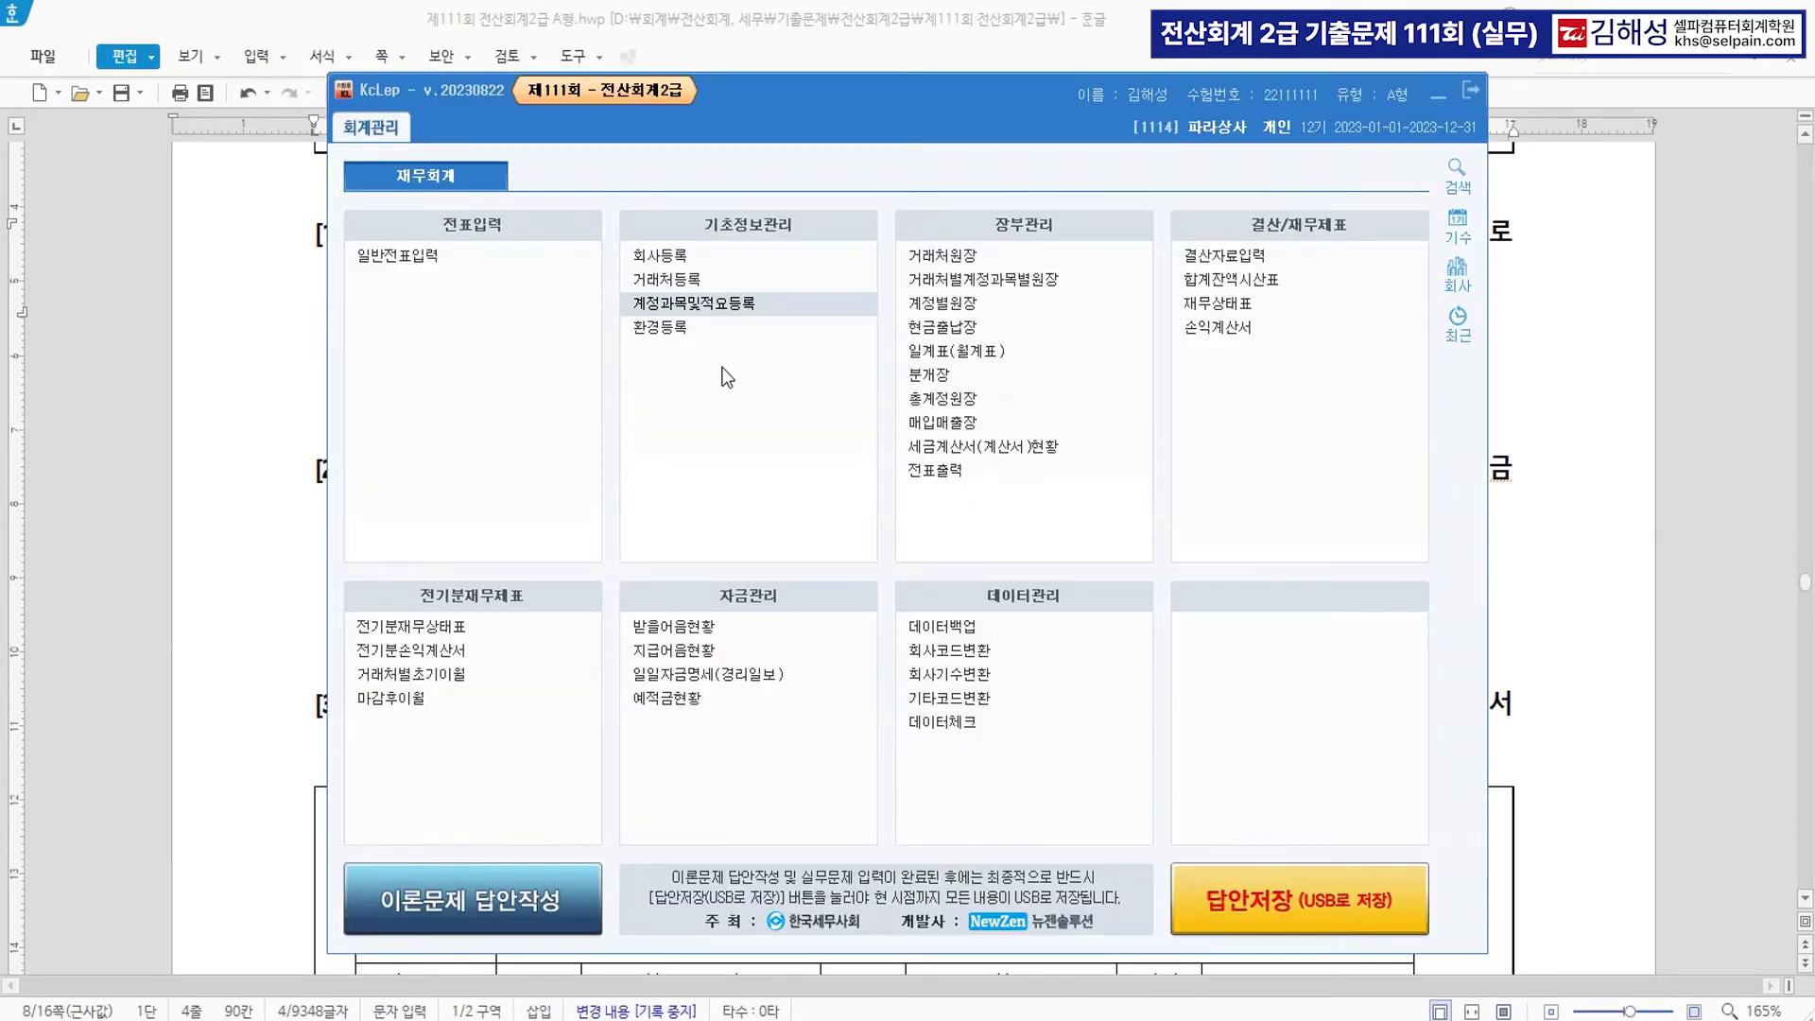
# Open 일반전표입력, place its window below transaction [1] of the exam document, and set the voucher date to 07월 13일.
pyautogui.click(397, 255)
pyautogui.click(1437, 97)
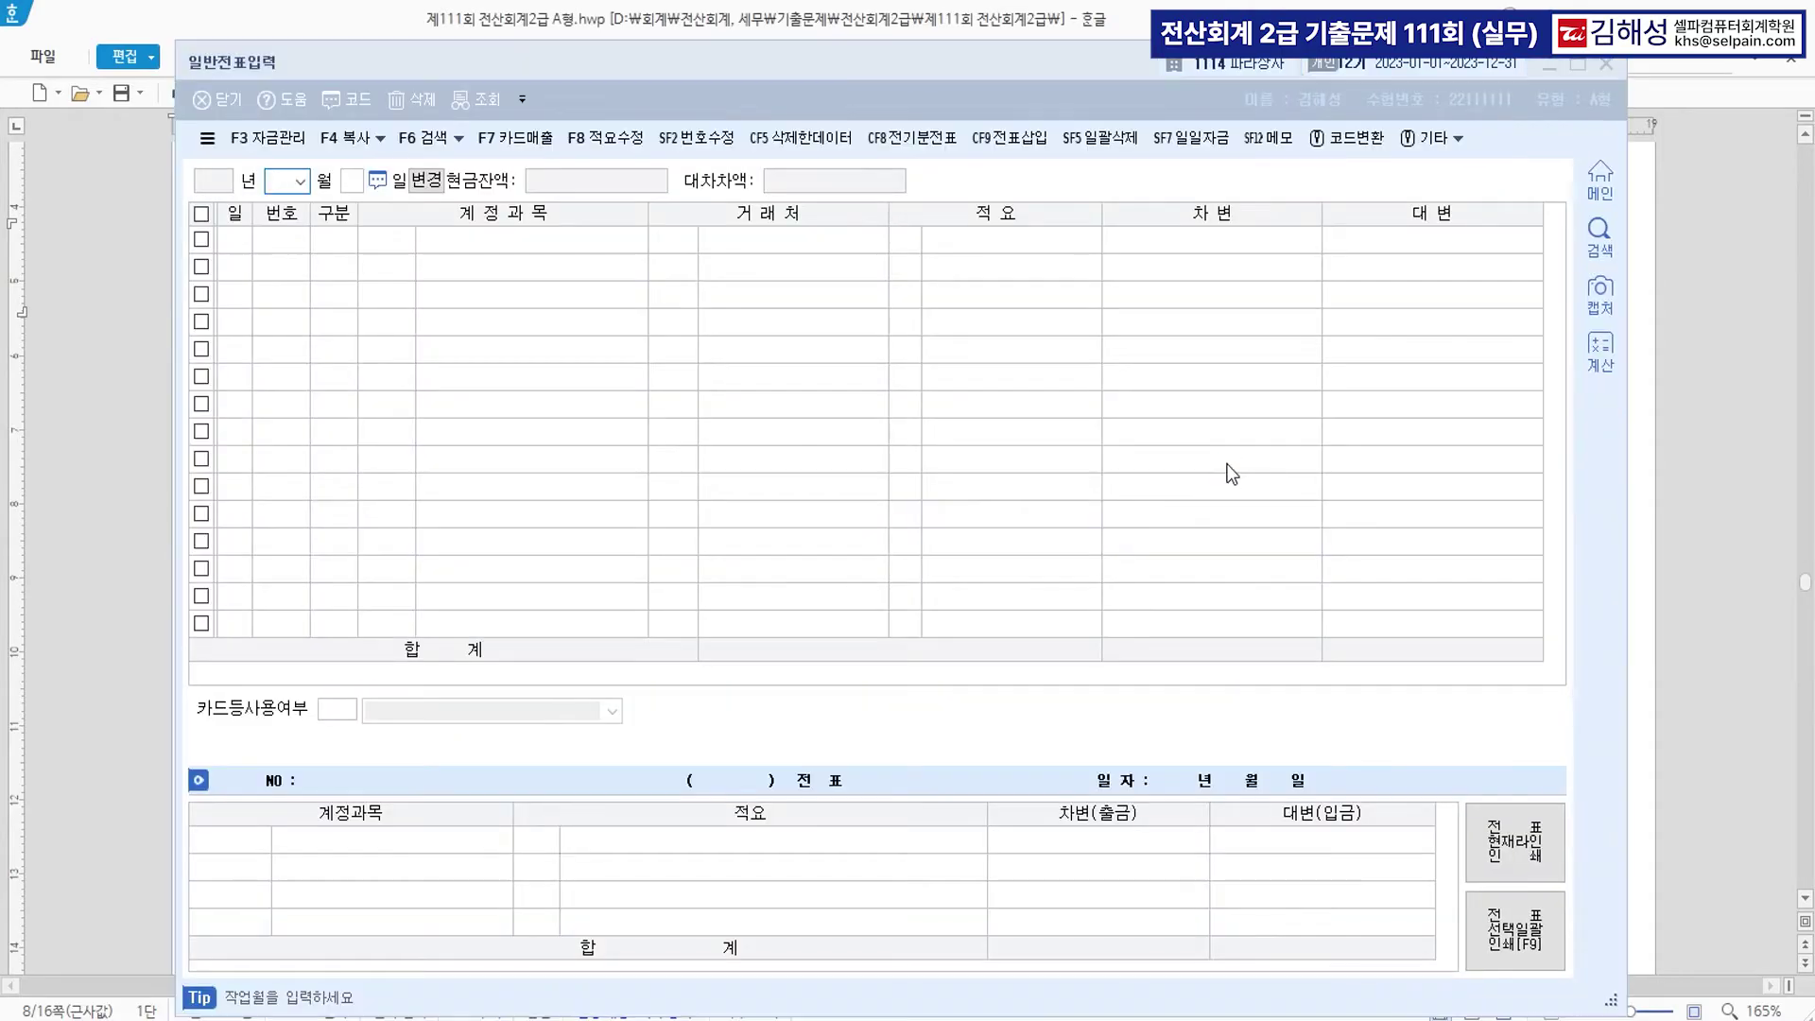
pyautogui.moveTo(1002, 78); pyautogui.dragTo(1021, 371)
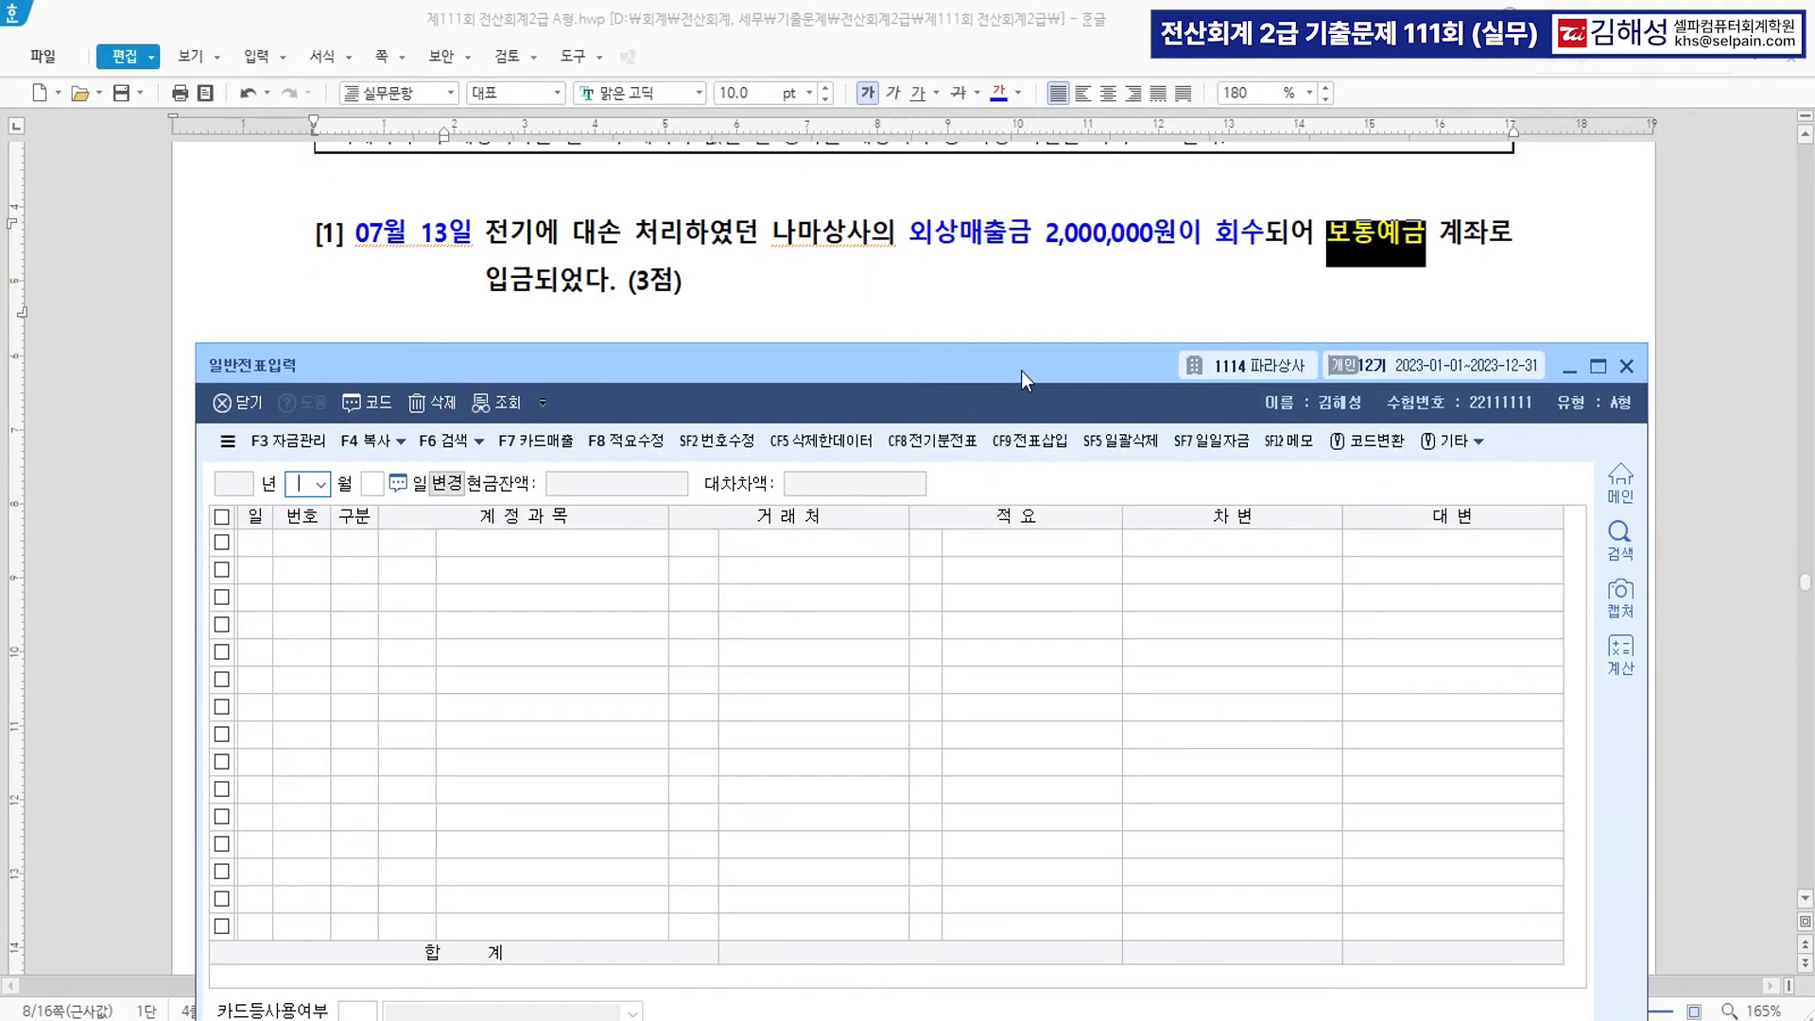
pyautogui.write('07')
pyautogui.press('Return')
pyautogui.write('13')
pyautogui.press('Return')
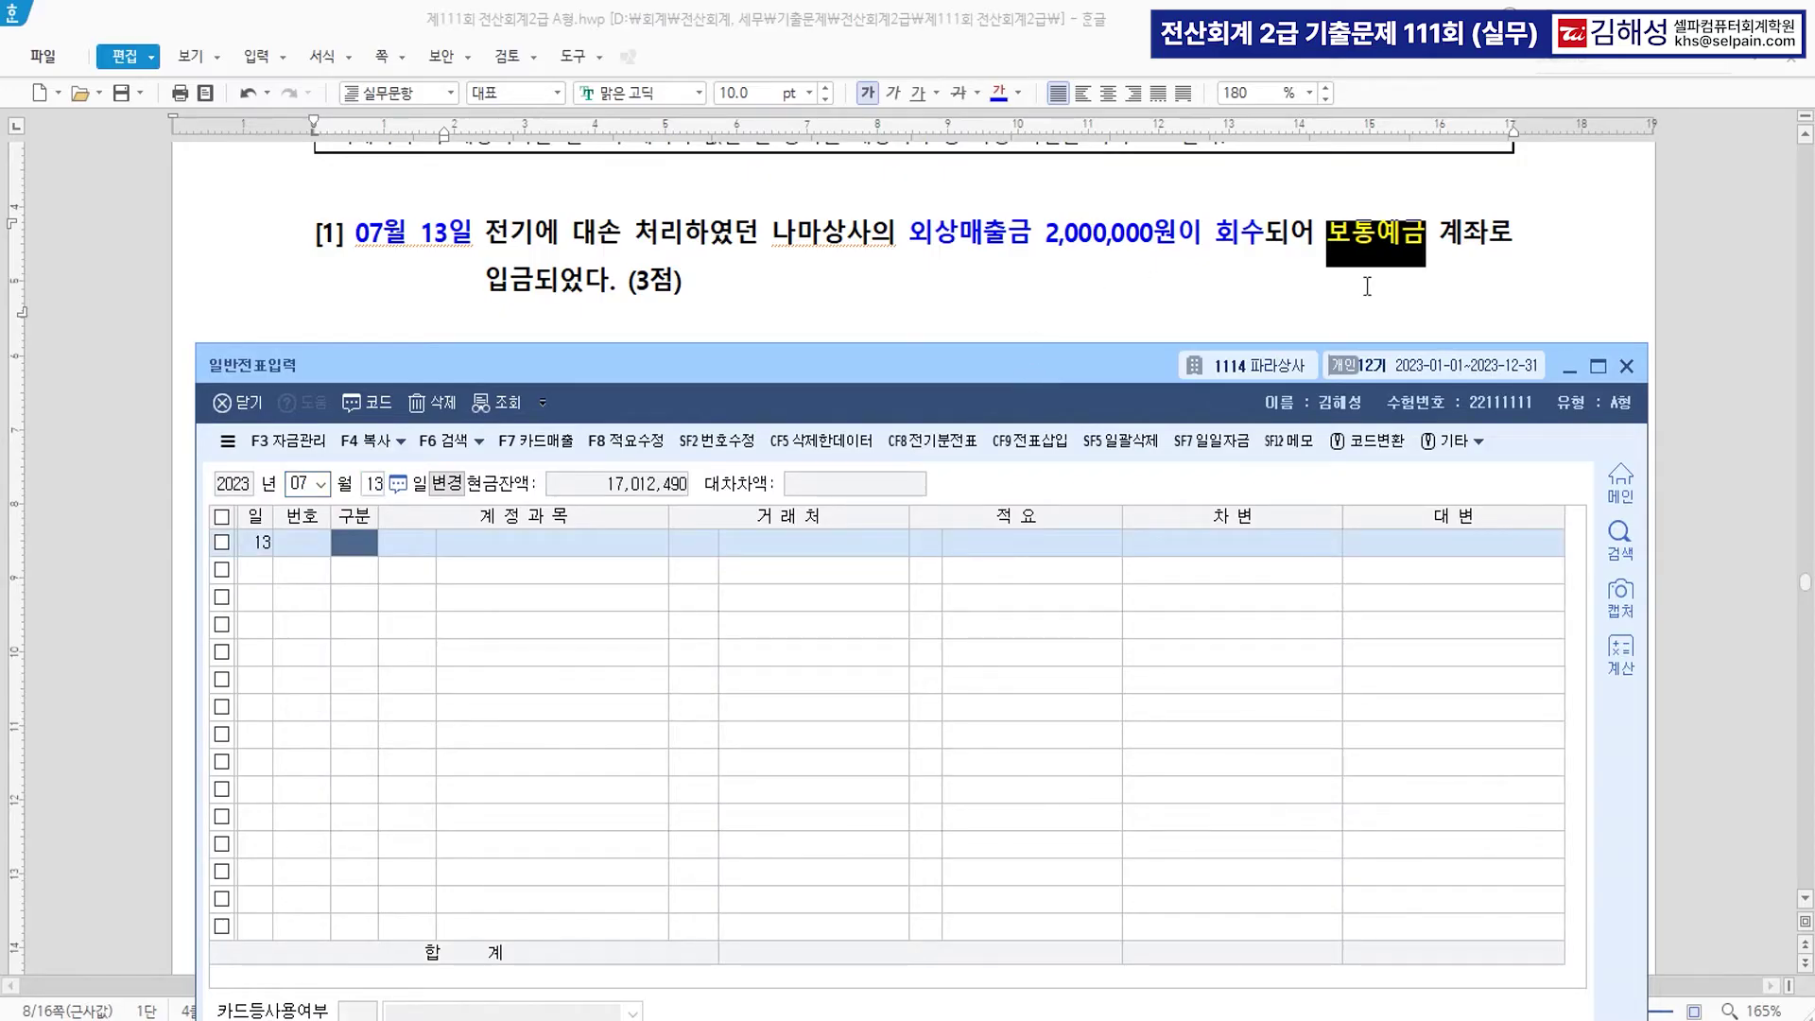
# Enter the 차변 line for 보통예금 (0103) with an amount of 2,000,000 on the 07월 13일 voucher.
pyautogui.click(1168, 288)
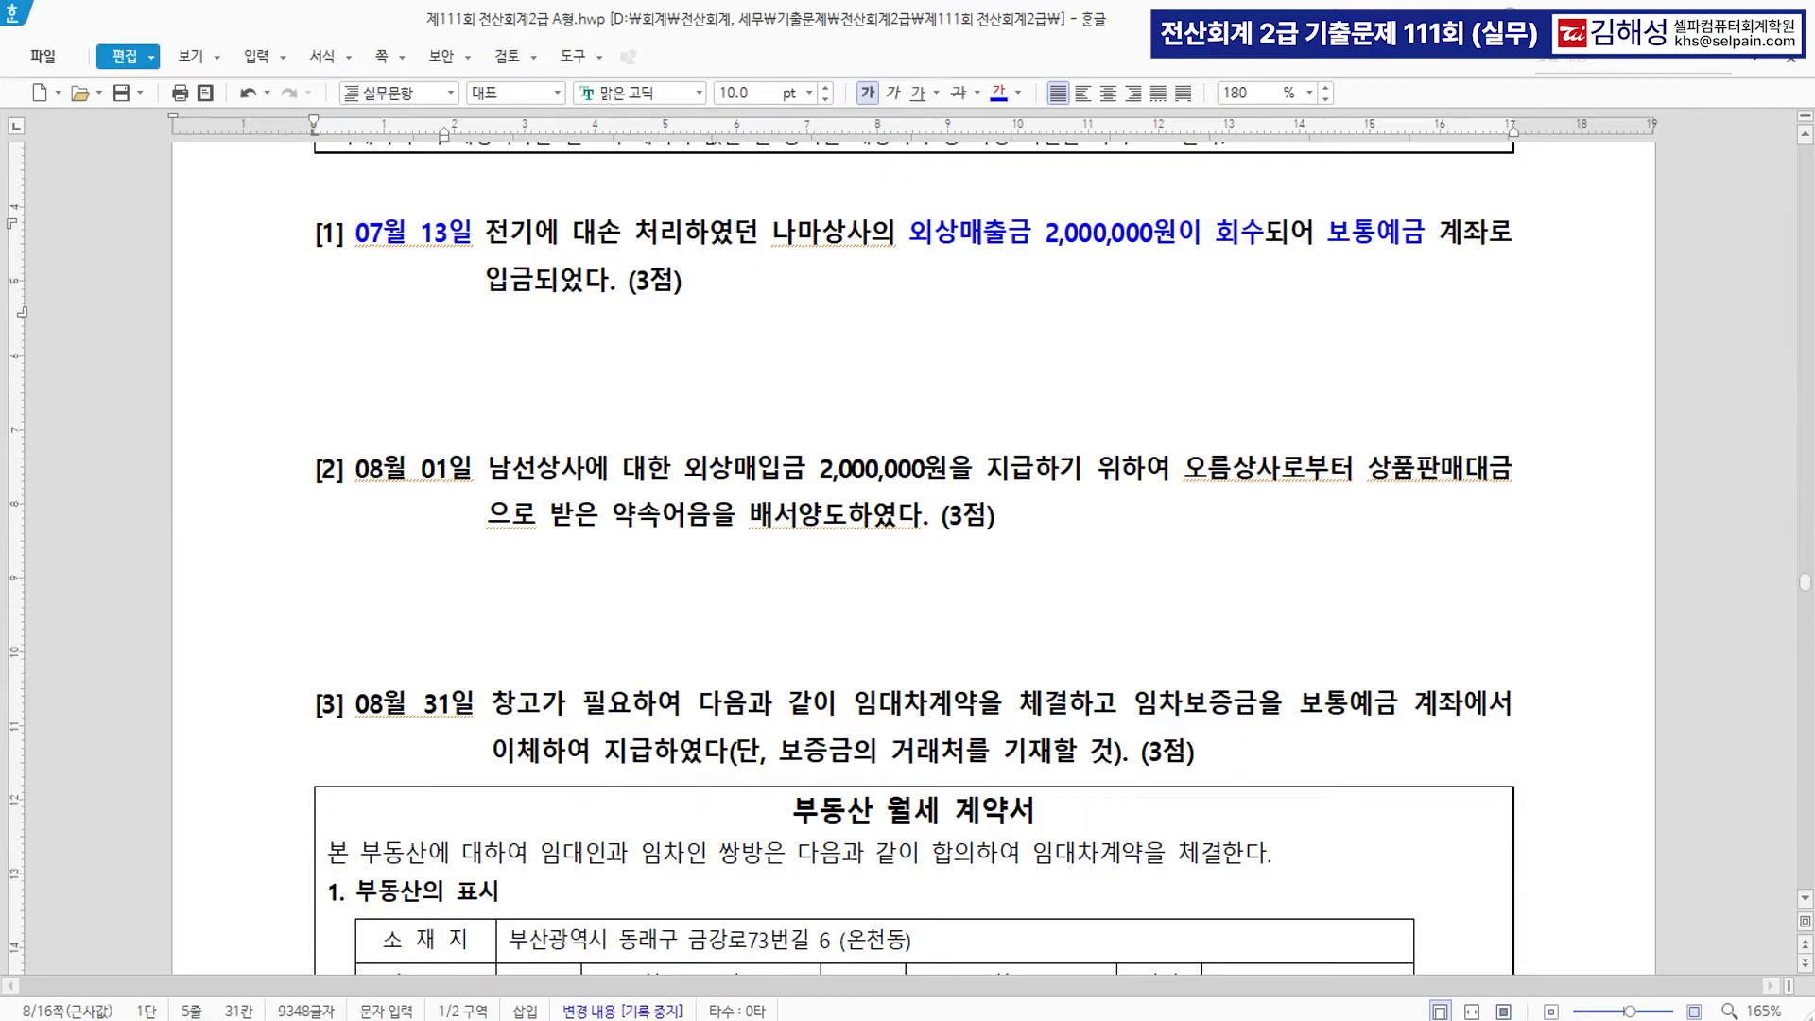
pyautogui.hotkey('alt', 'Tab')
pyautogui.write('3')
pyautogui.press('Return')
pyautogui.write('103')
pyautogui.press('Return')
pyautogui.press('Return')
pyautogui.press('Return')
pyautogui.press('Return')
pyautogui.write('2,000,000')
pyautogui.press('Return')
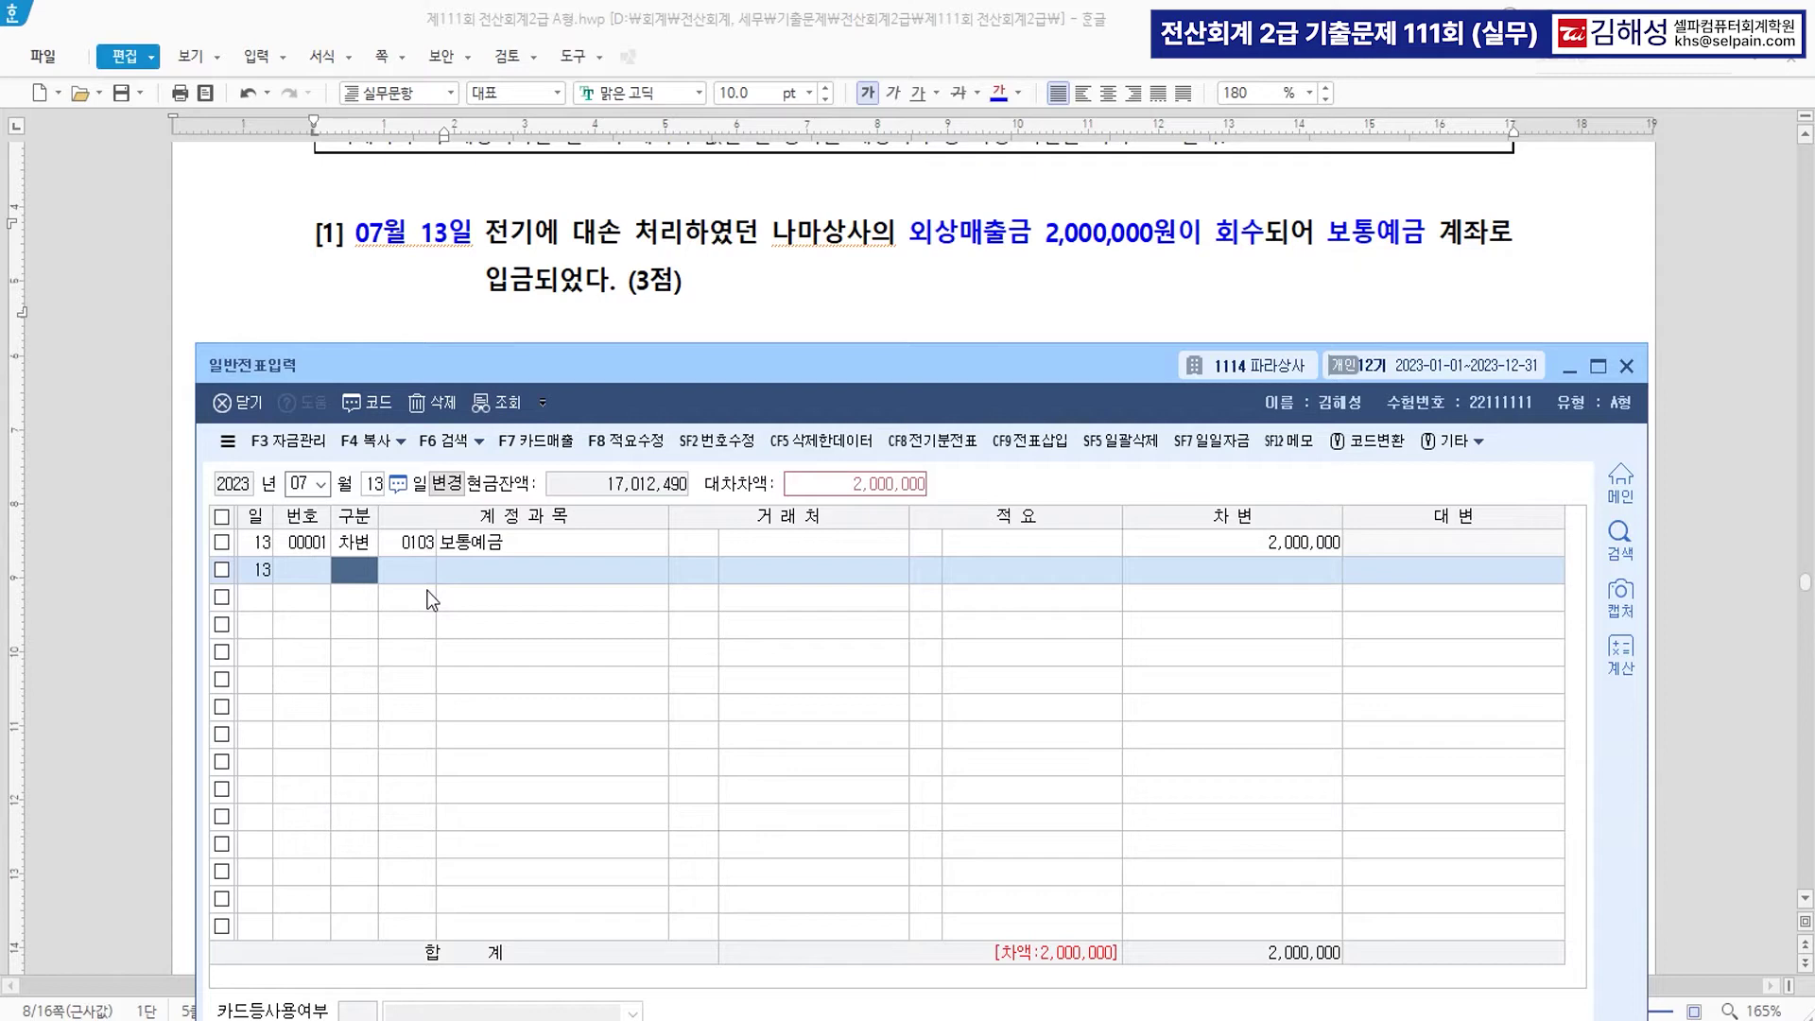
# Add the 대변 line with the 대손충당금 account for 외상매출금 (0109) for 2,000,000.
pyautogui.click(545, 246)
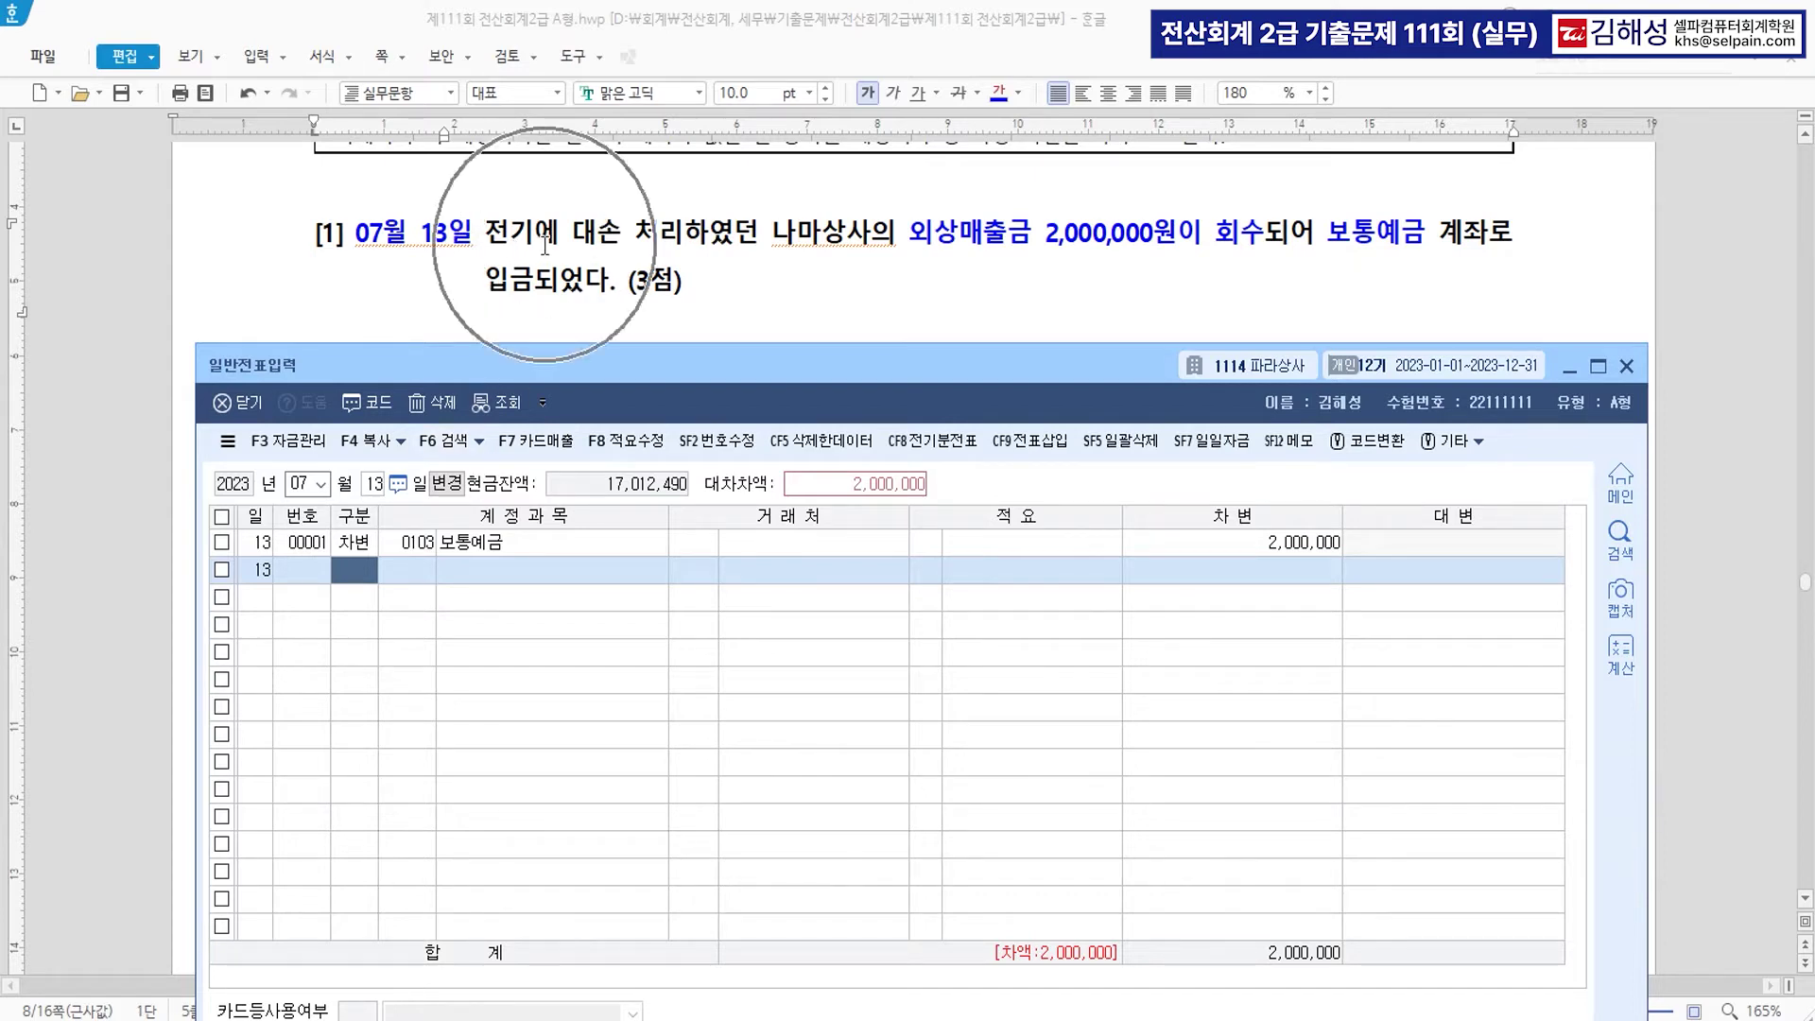
pyautogui.press('4')
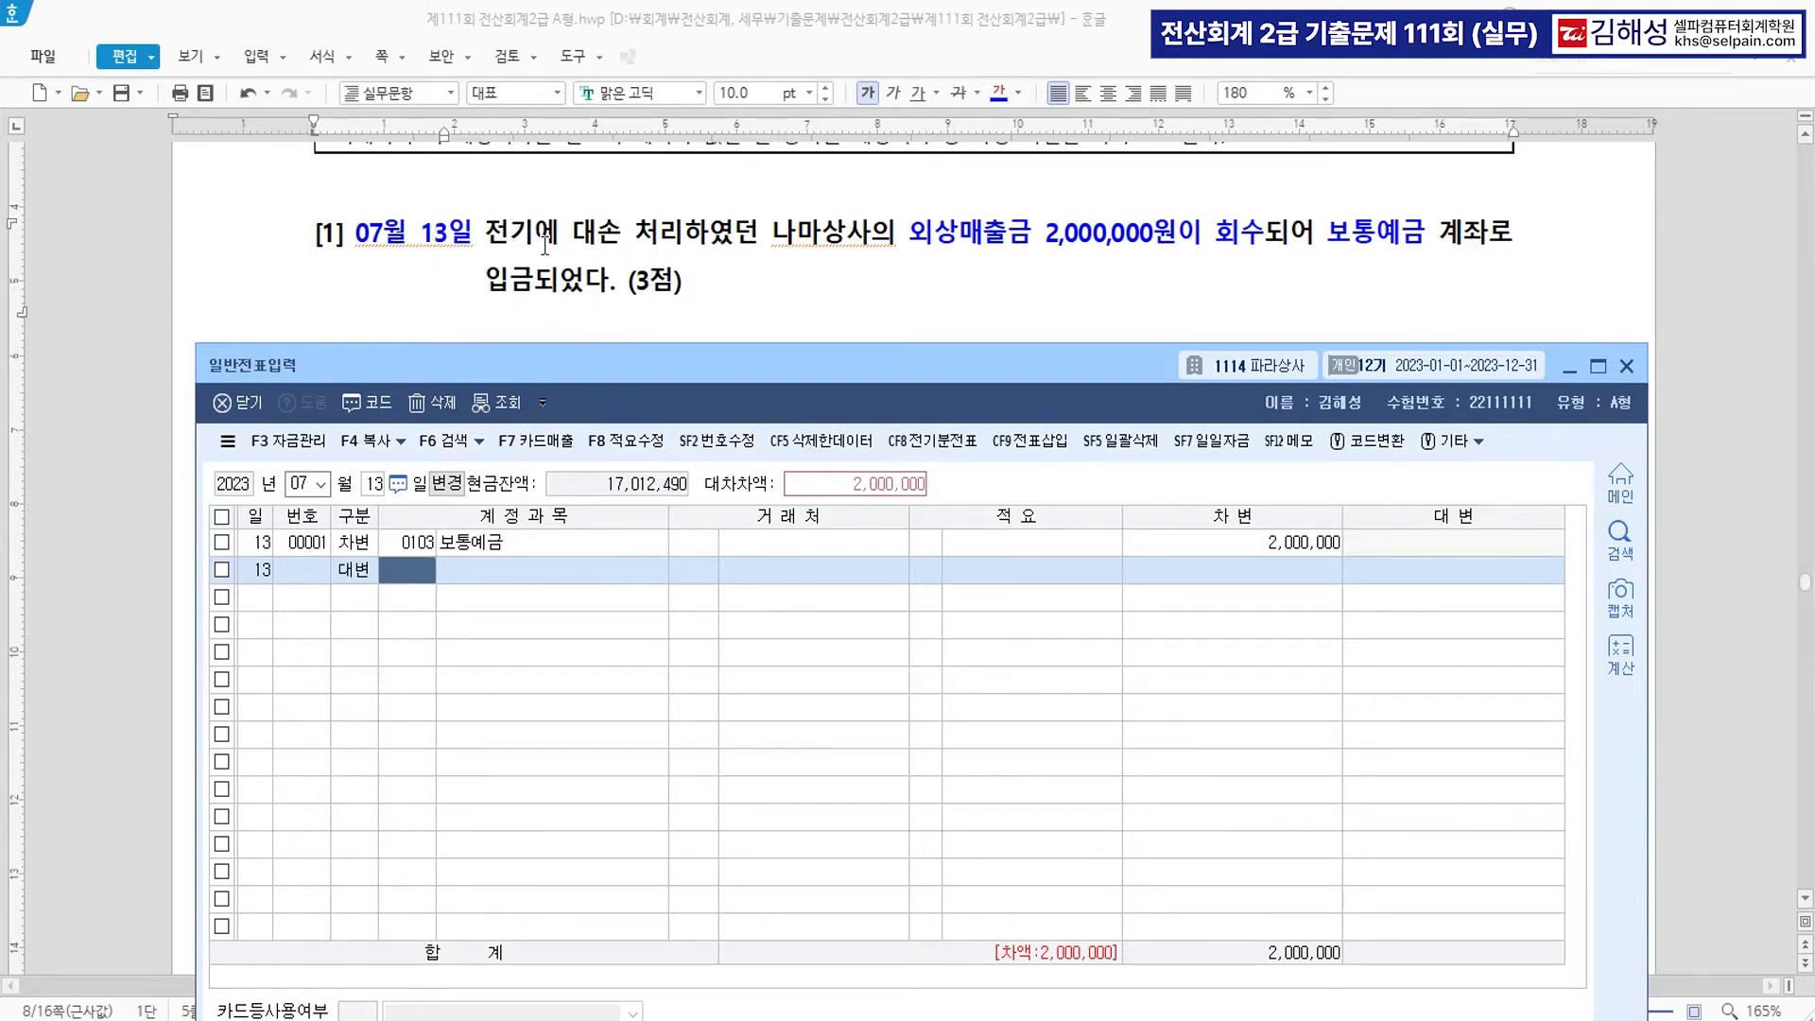
pyautogui.write('대손')
pyautogui.press('Return')
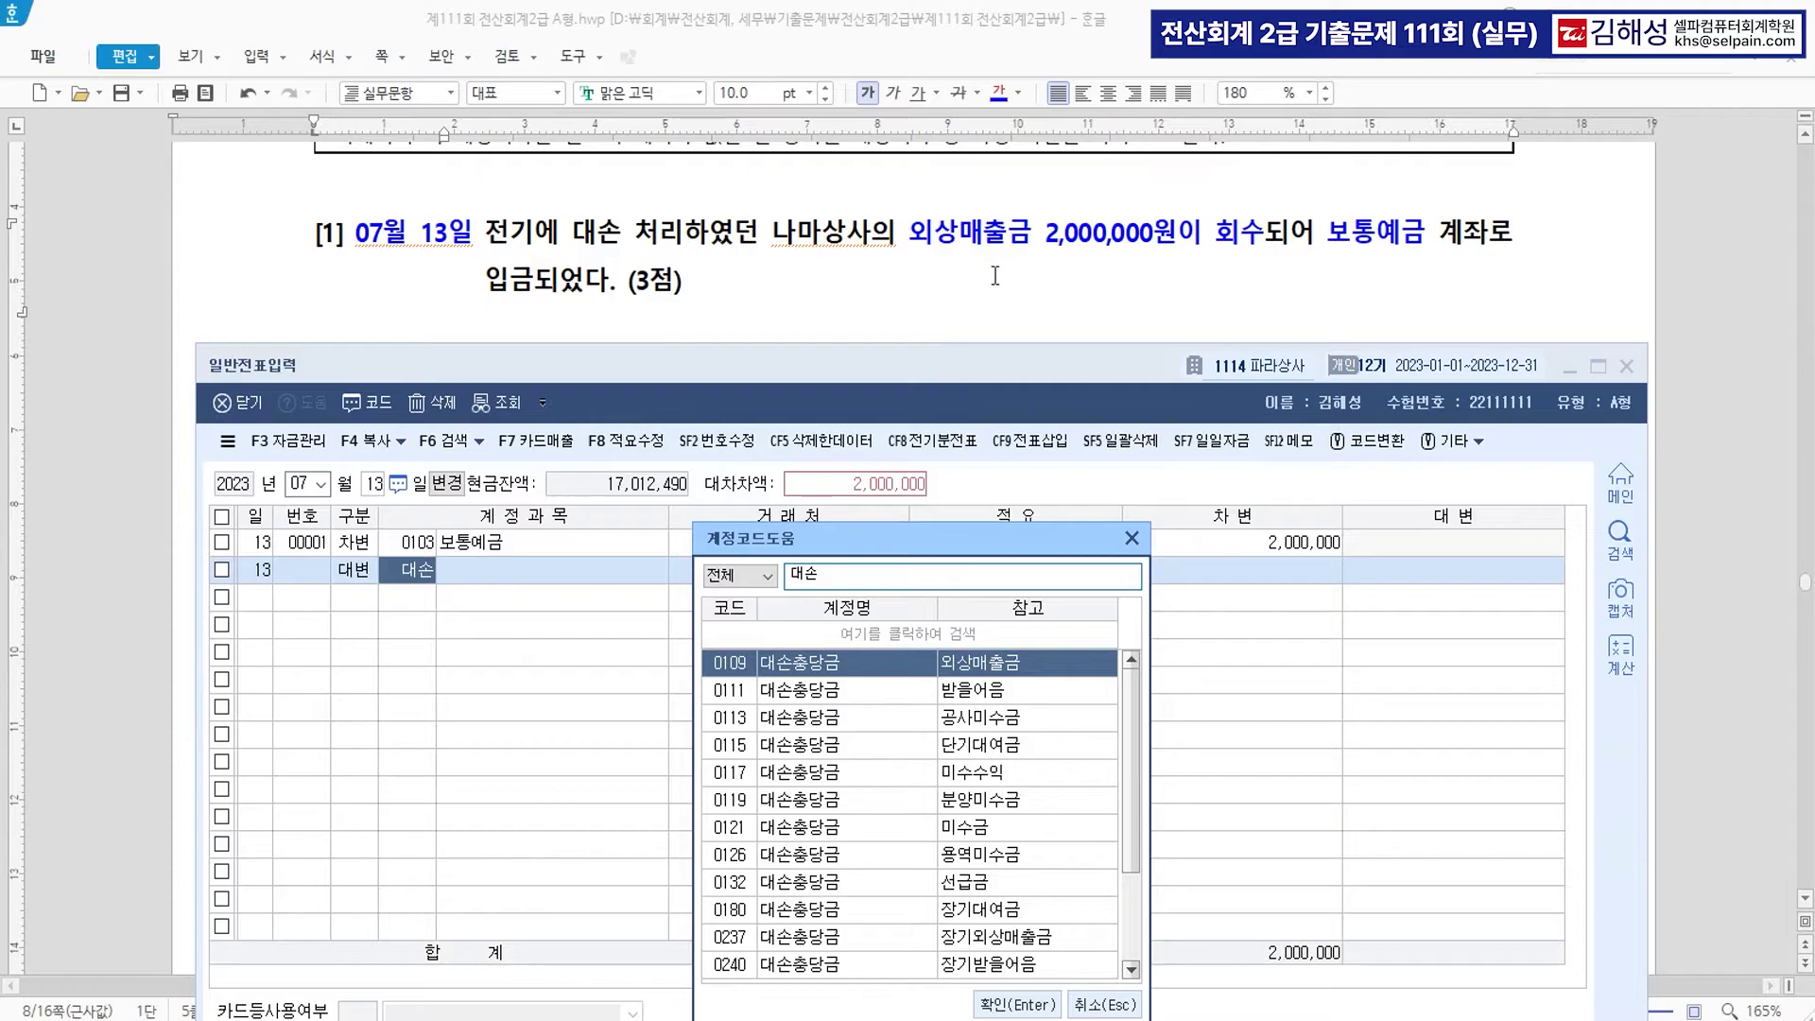
pyautogui.click(985, 667)
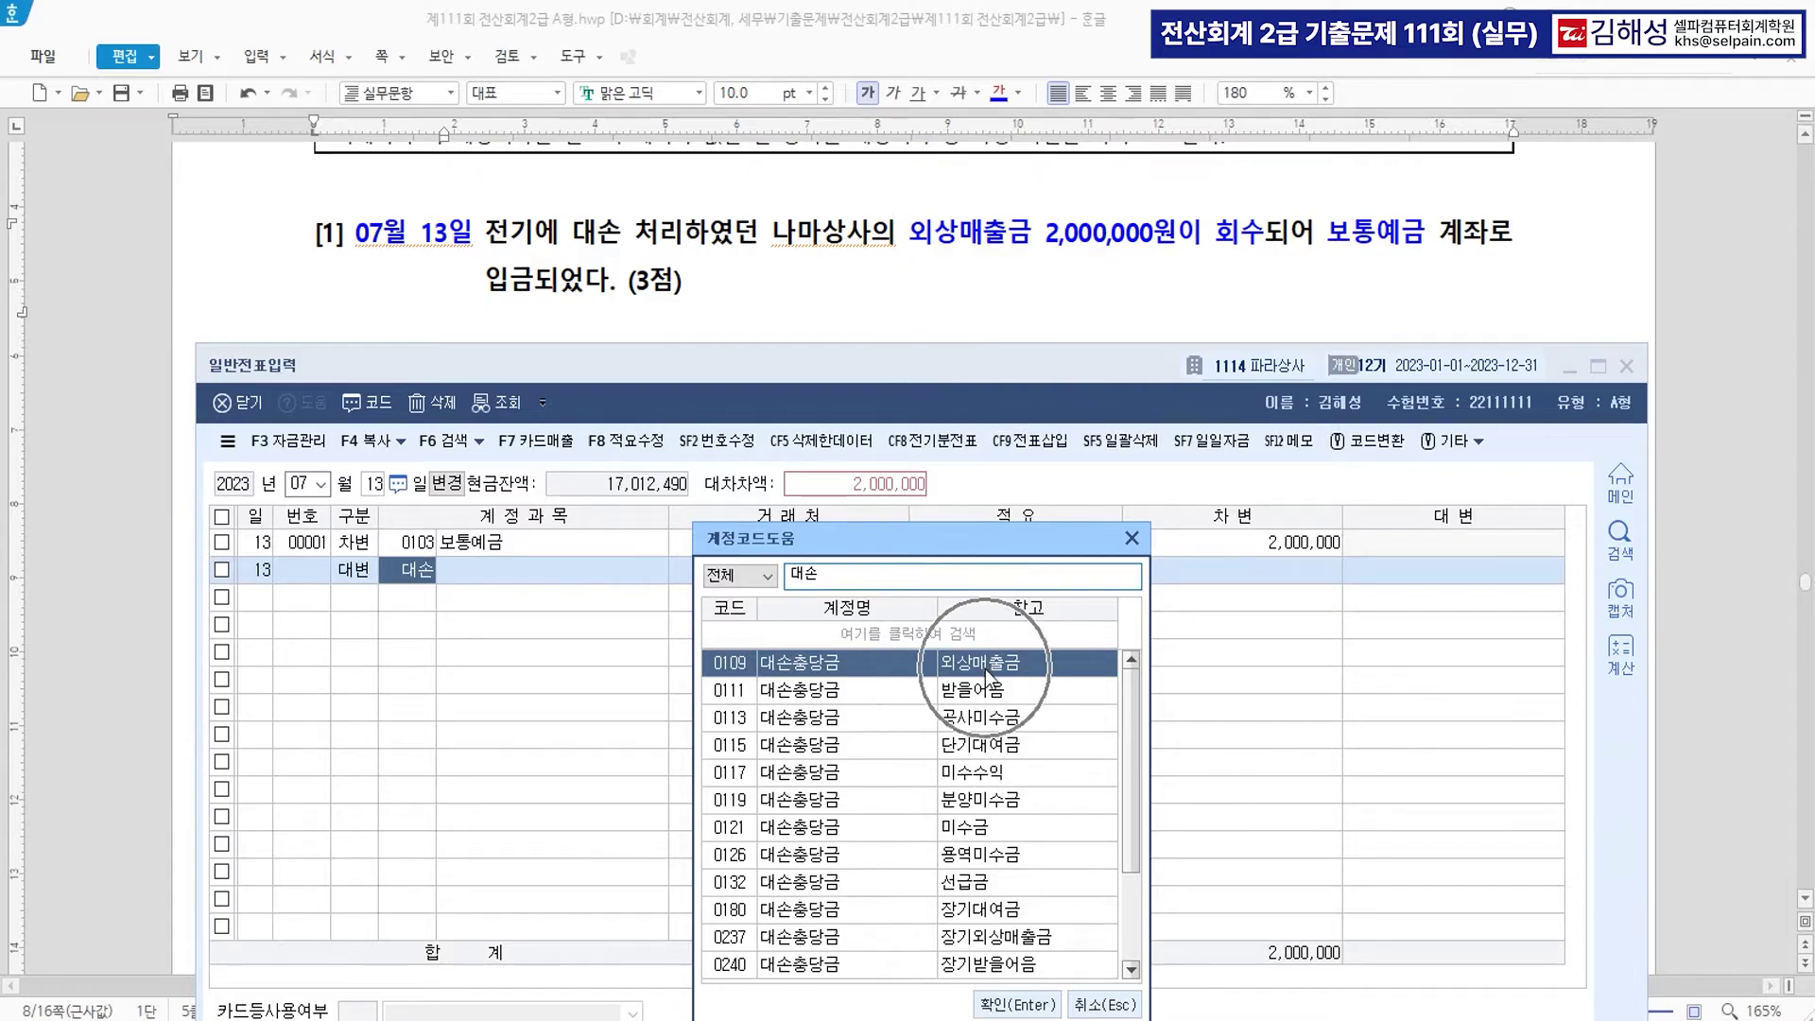
pyautogui.doubleClick(749, 663)
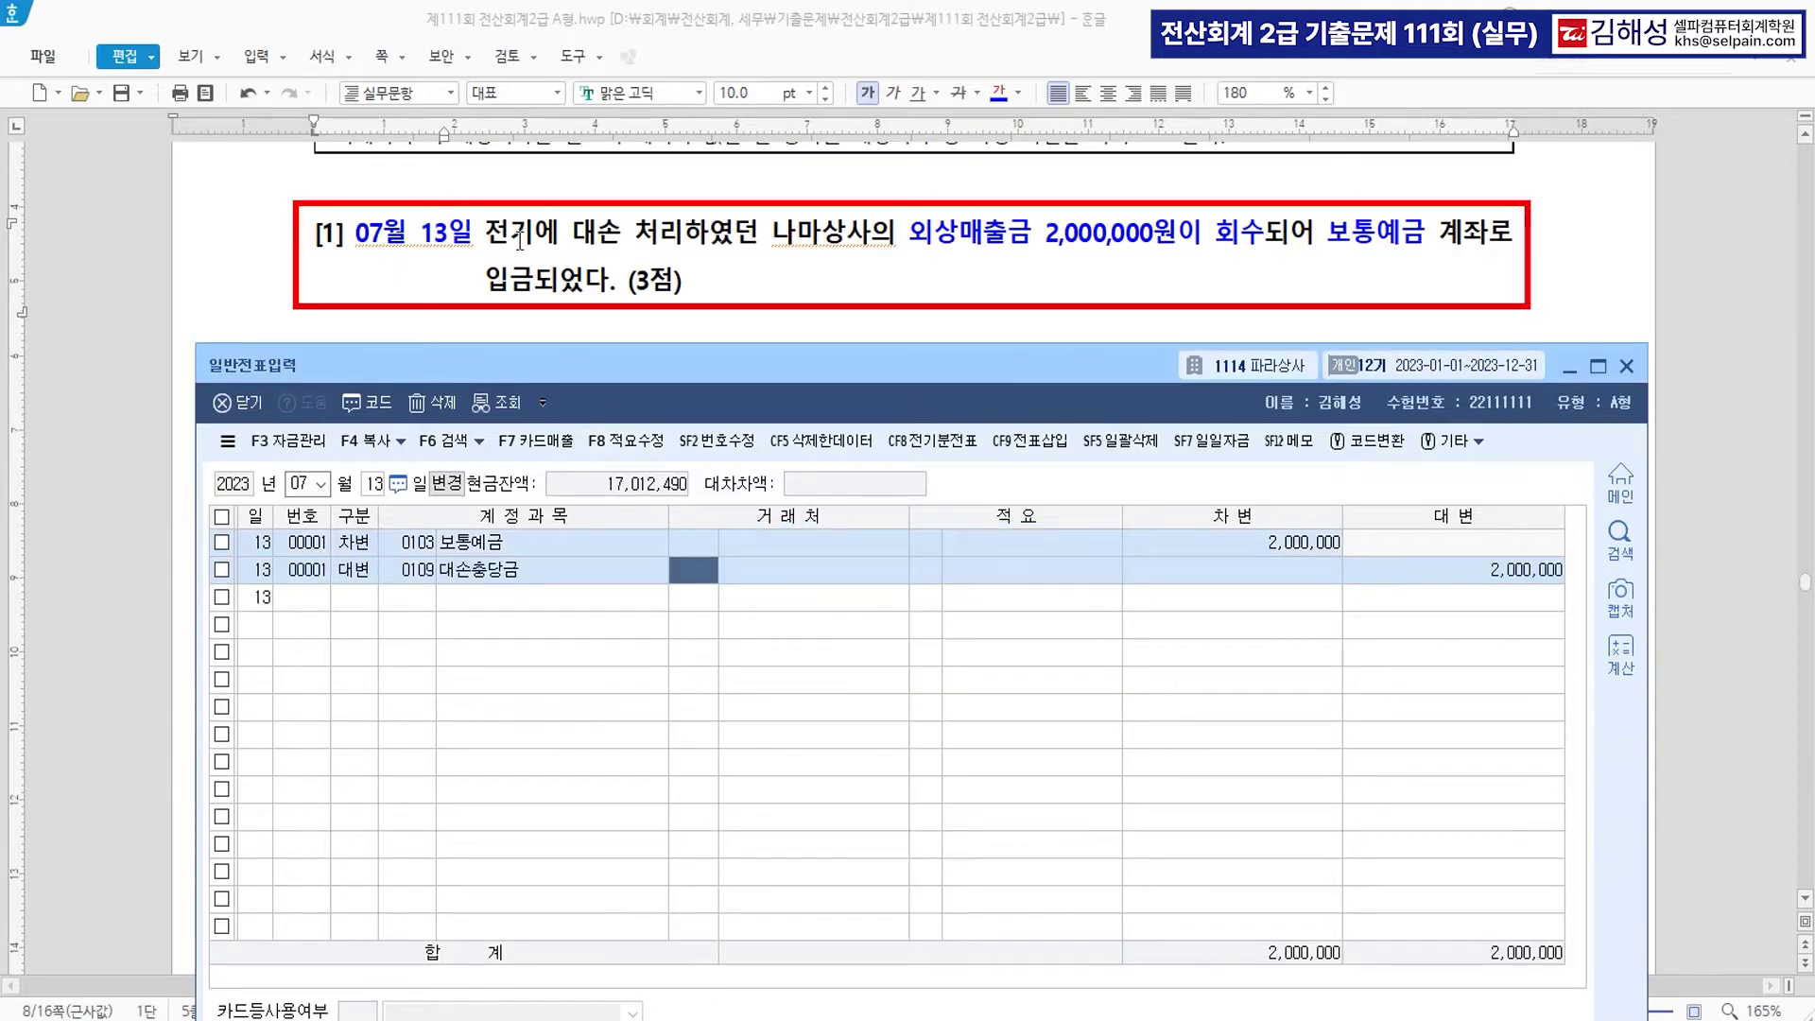
# Color 전기에 대손 처리 red in transaction [1] of the exam document and add the note ">>> 대손충당금 (109)" after it.
pyautogui.moveTo(486, 235); pyautogui.dragTo(683, 234)
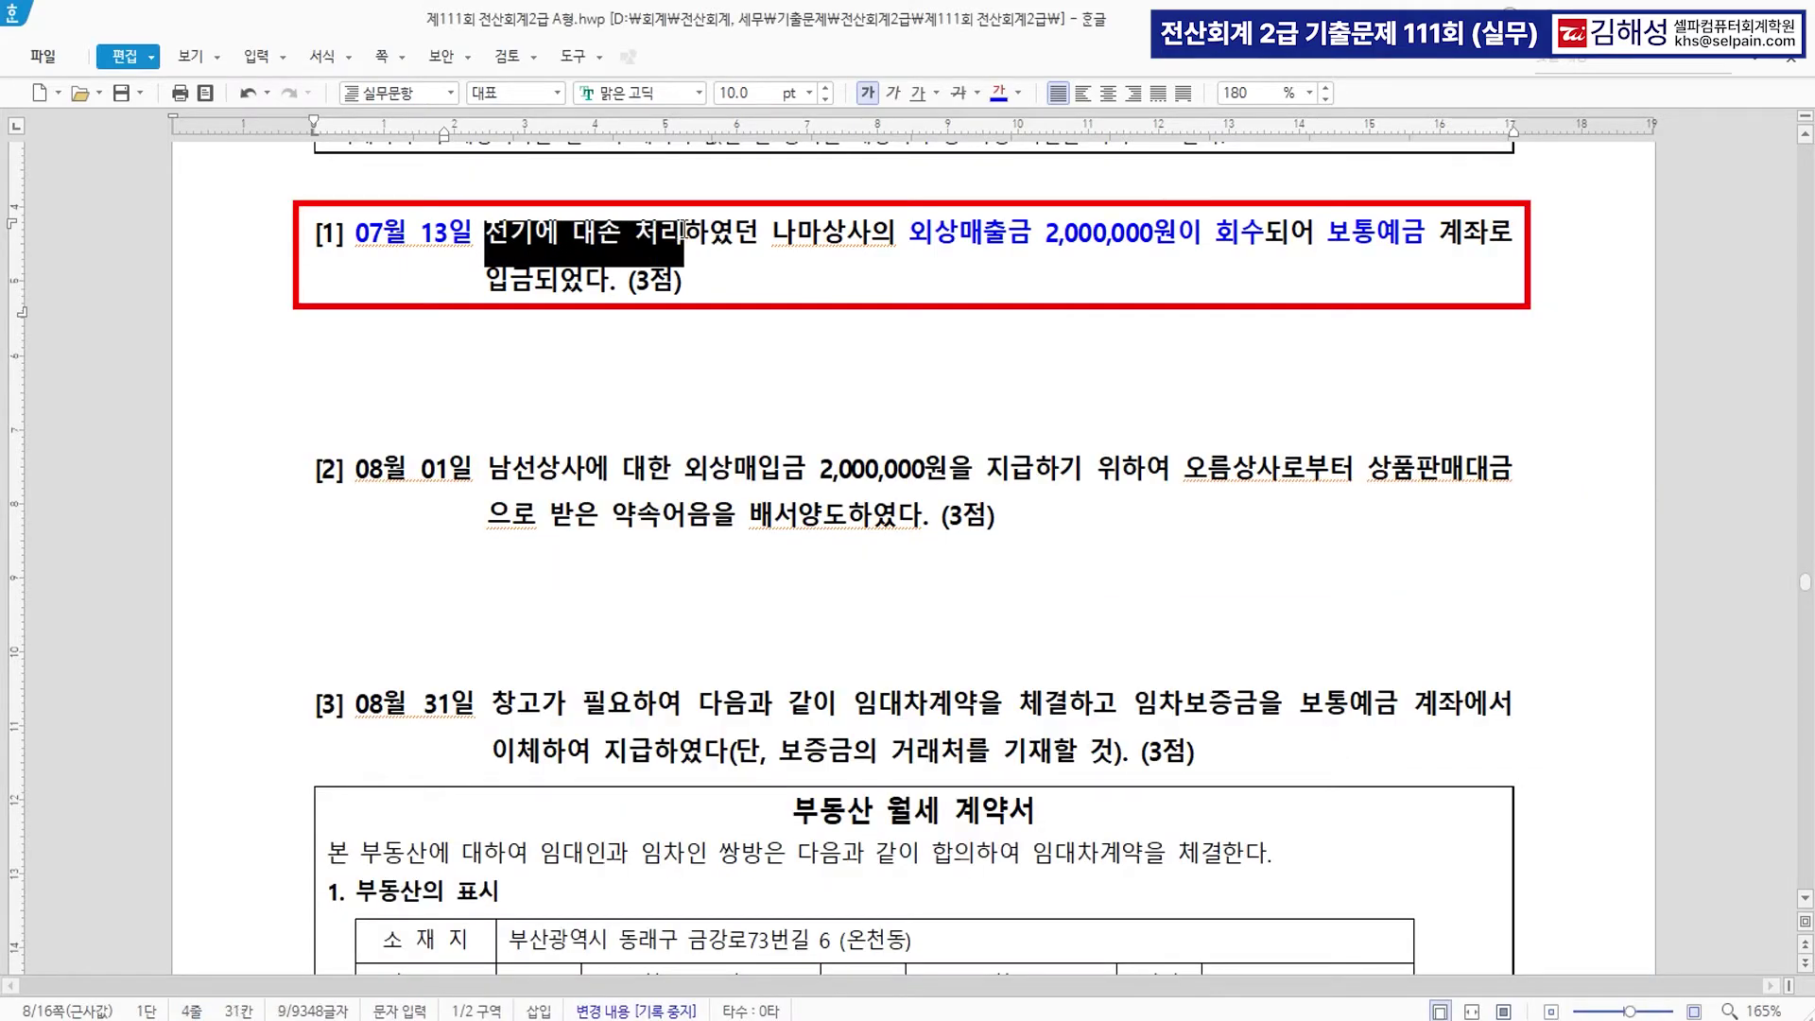
pyautogui.click(1017, 92)
pyautogui.click(1030, 179)
pyautogui.click(794, 312)
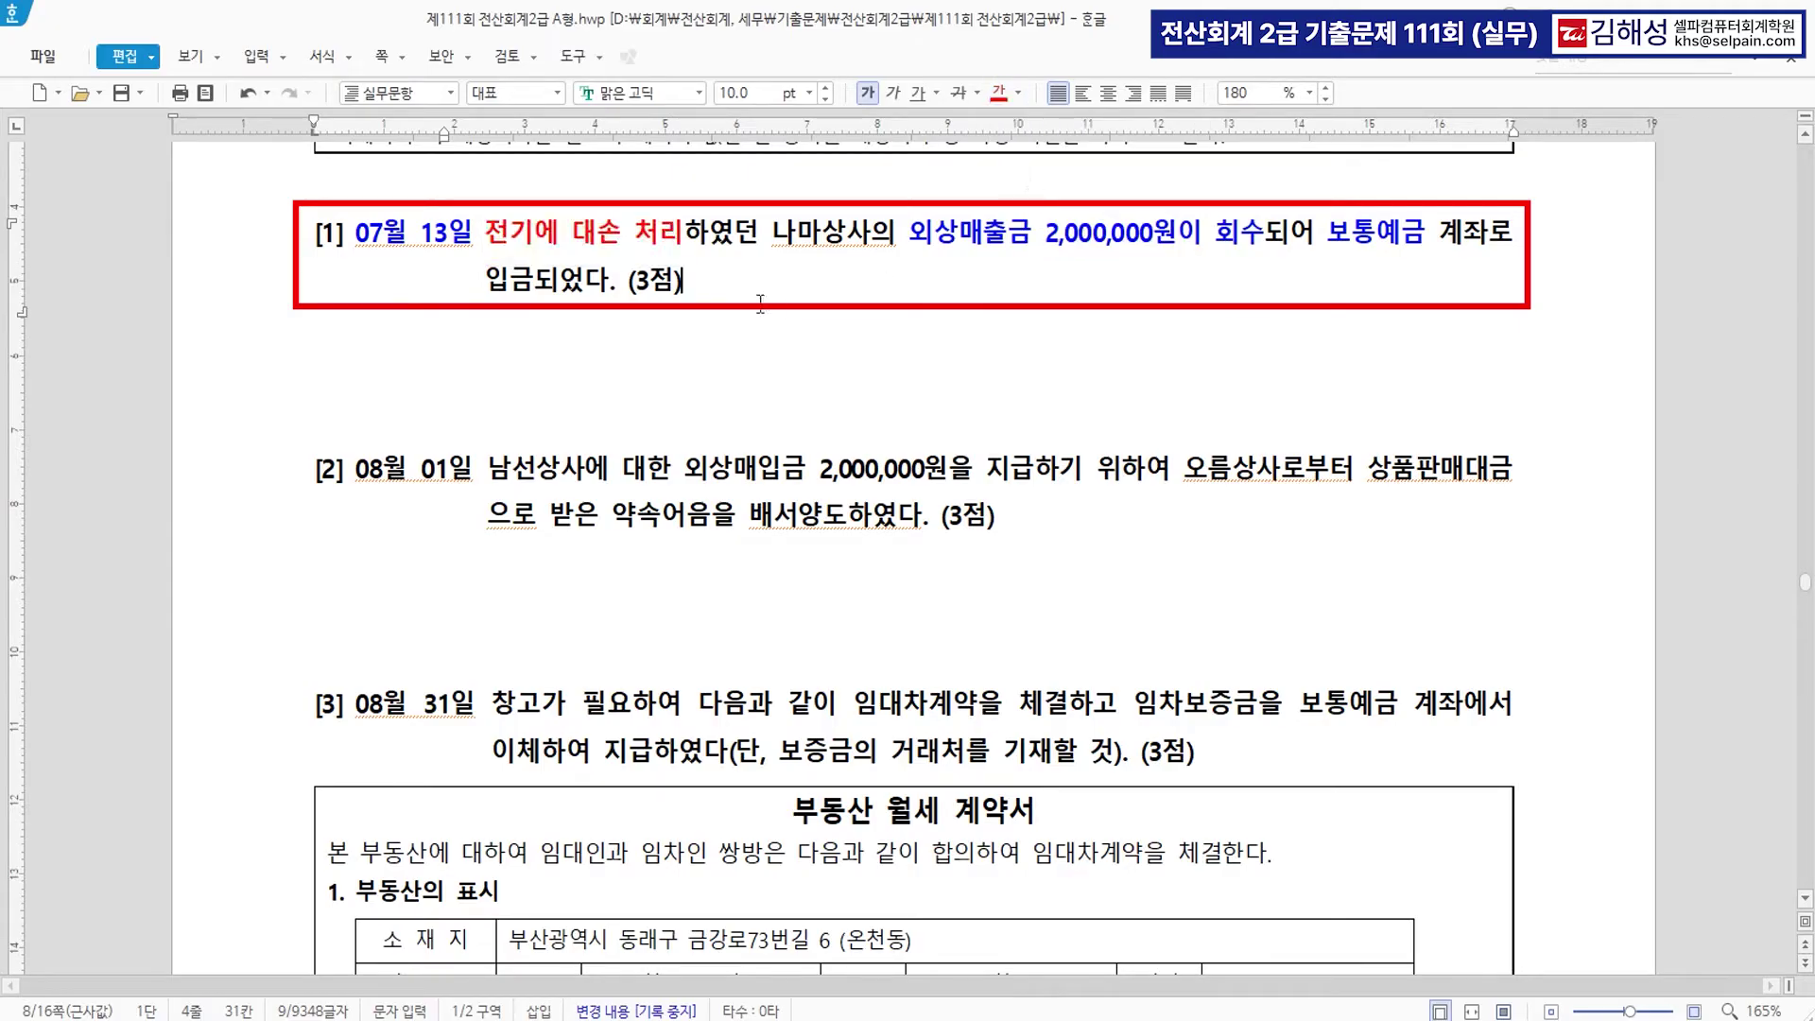
pyautogui.click(690, 231)
pyautogui.write('>>> 대손충당금 (109')
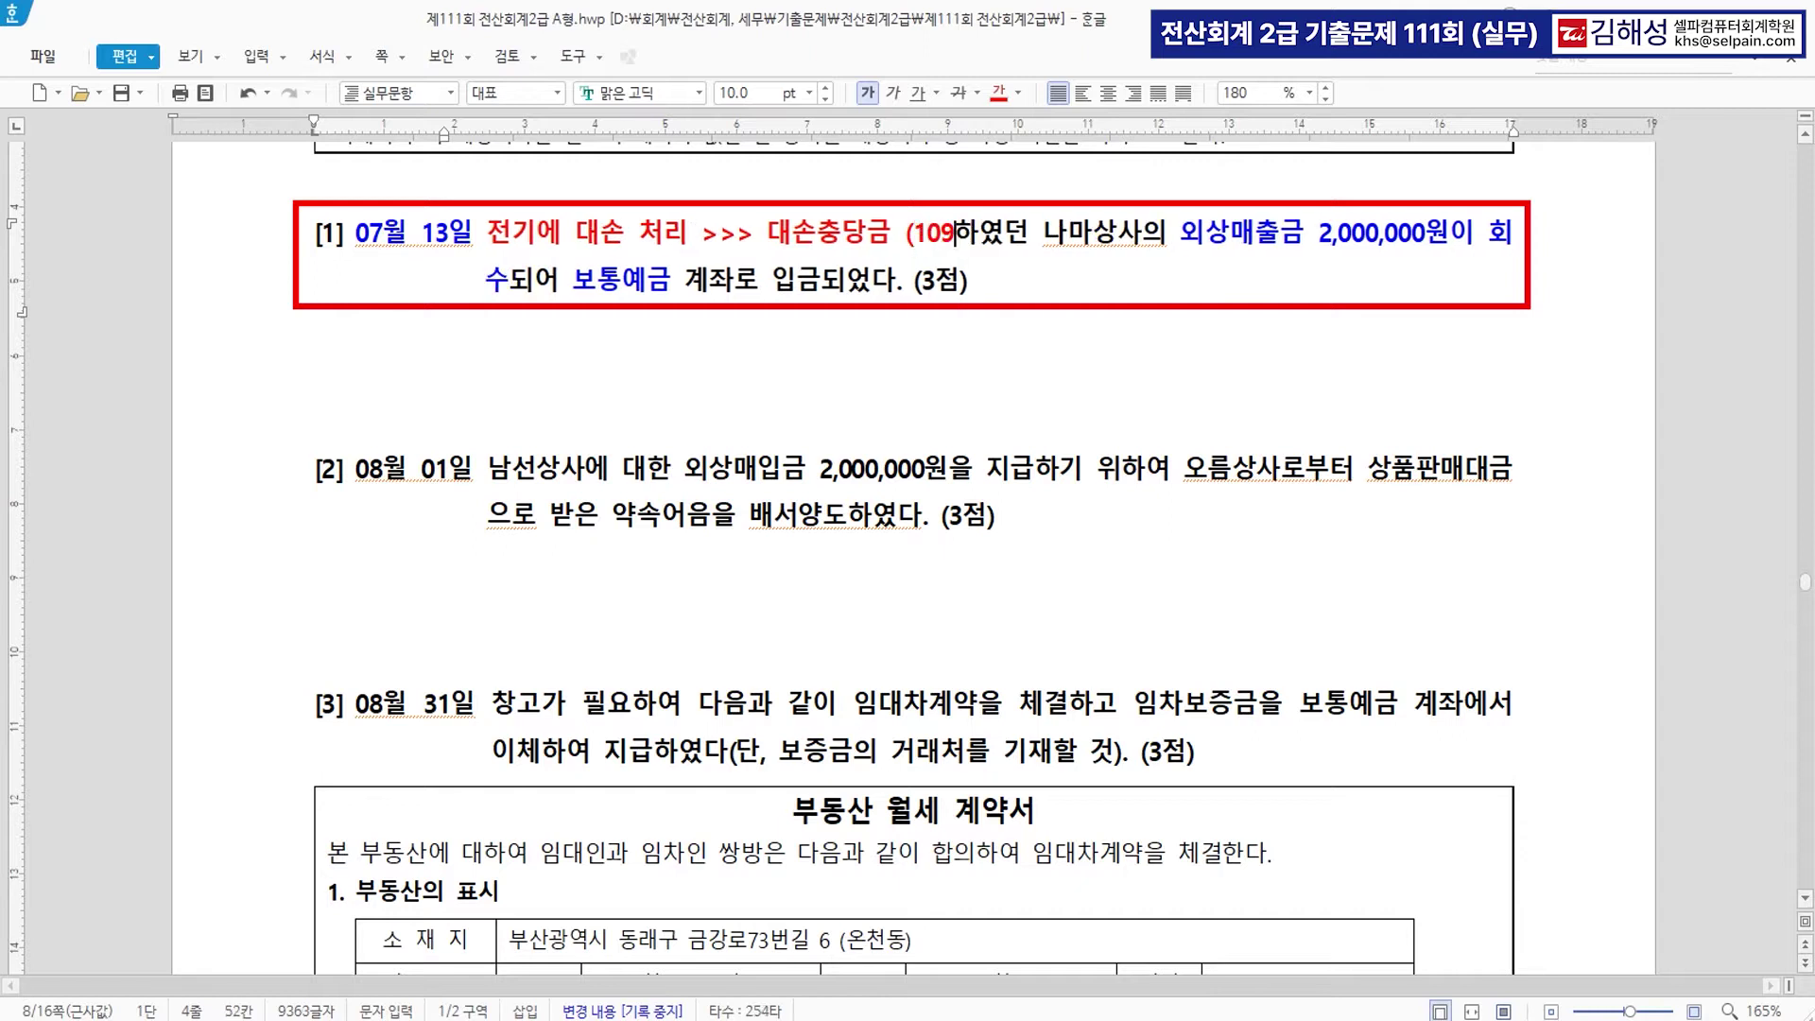
pyautogui.write(')')
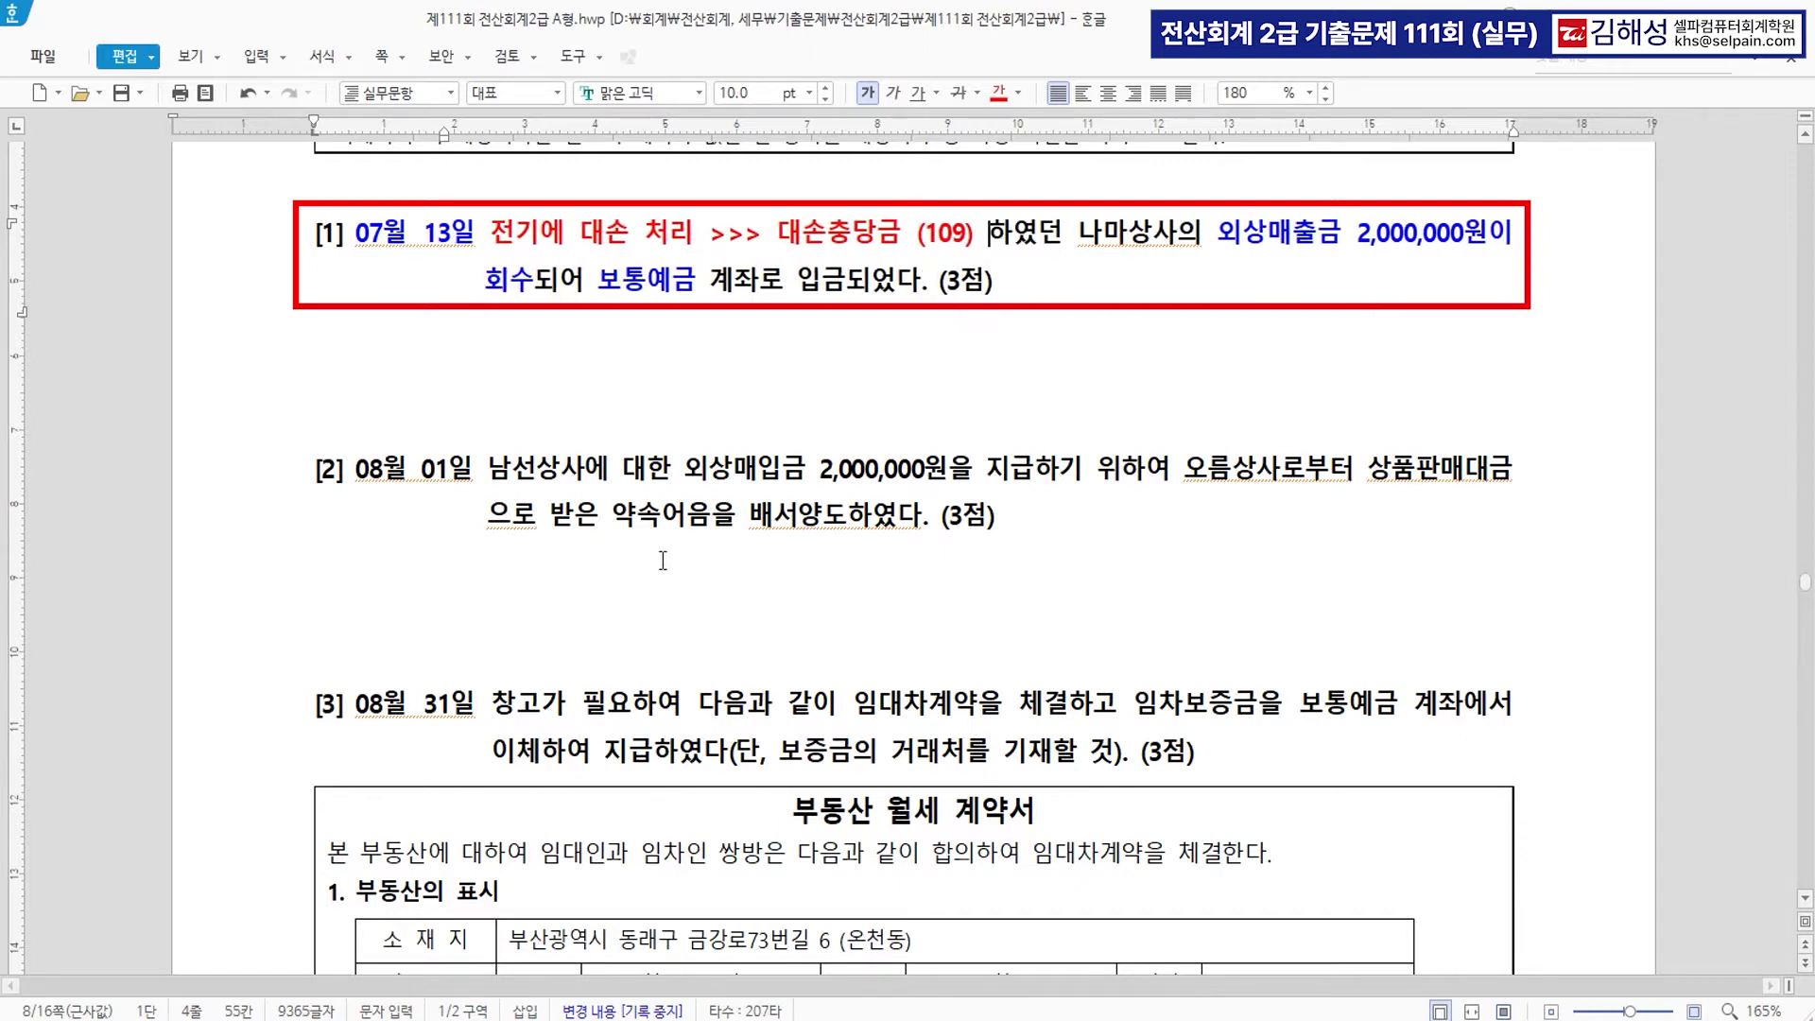
# Bring transaction [2] of the exam document into view, switch to KcLep and set the voucher date to 08월 1일.
pyautogui.scroll(-2, 596, 461)
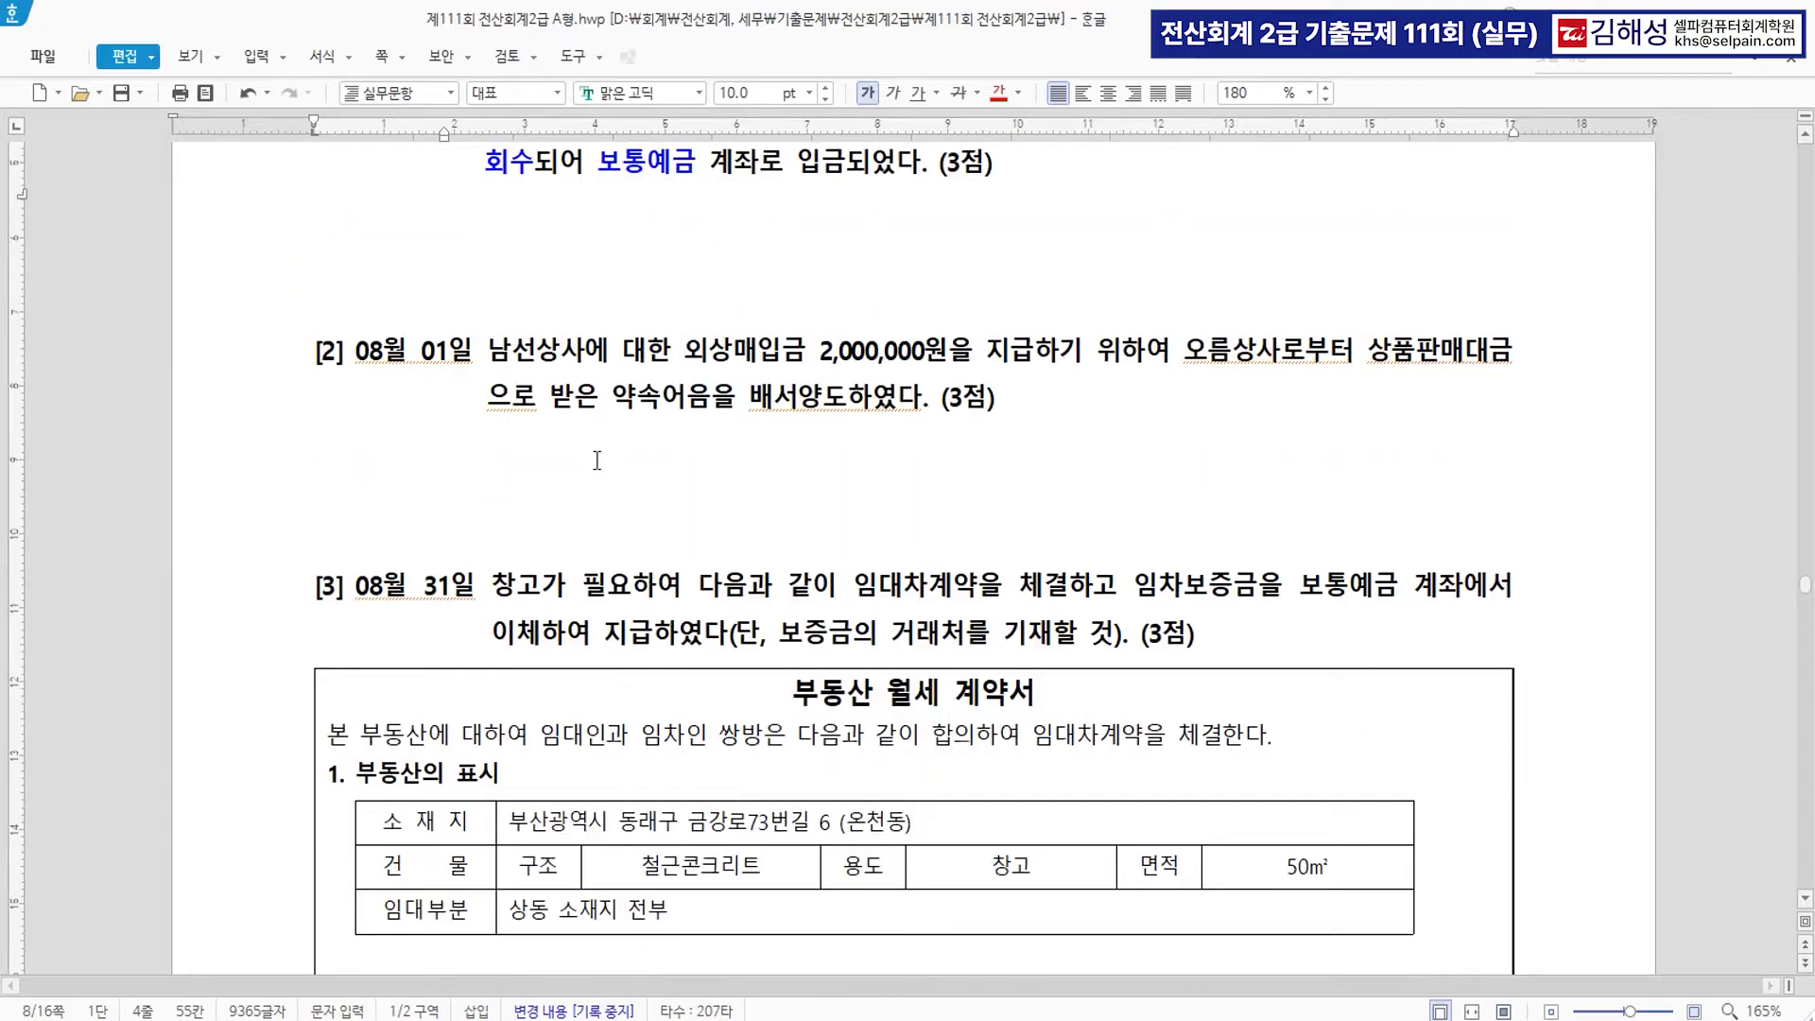
pyautogui.scroll(-2, 597, 460)
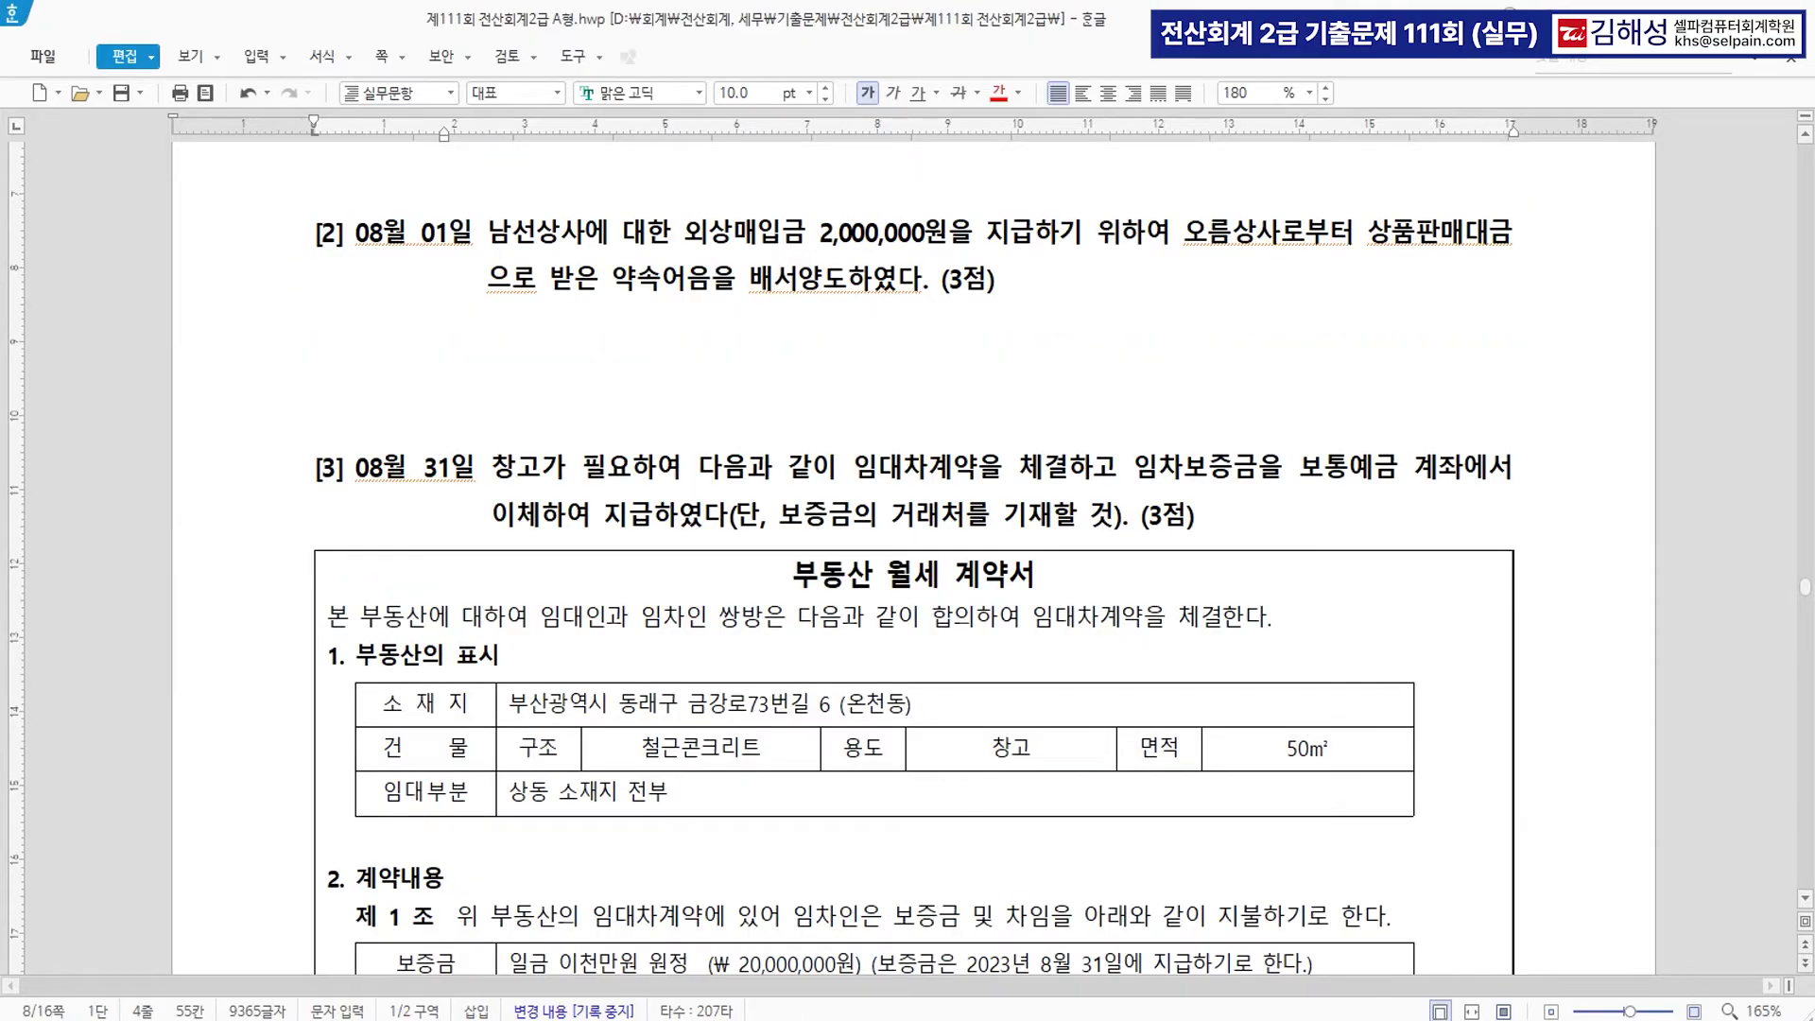
pyautogui.hotkey('alt', 'Tab')
pyautogui.press('Escape')
pyautogui.hotkey('shift', 'Tab')
pyautogui.write('08')
pyautogui.press('Return')
pyautogui.write('1')
pyautogui.press('Return')
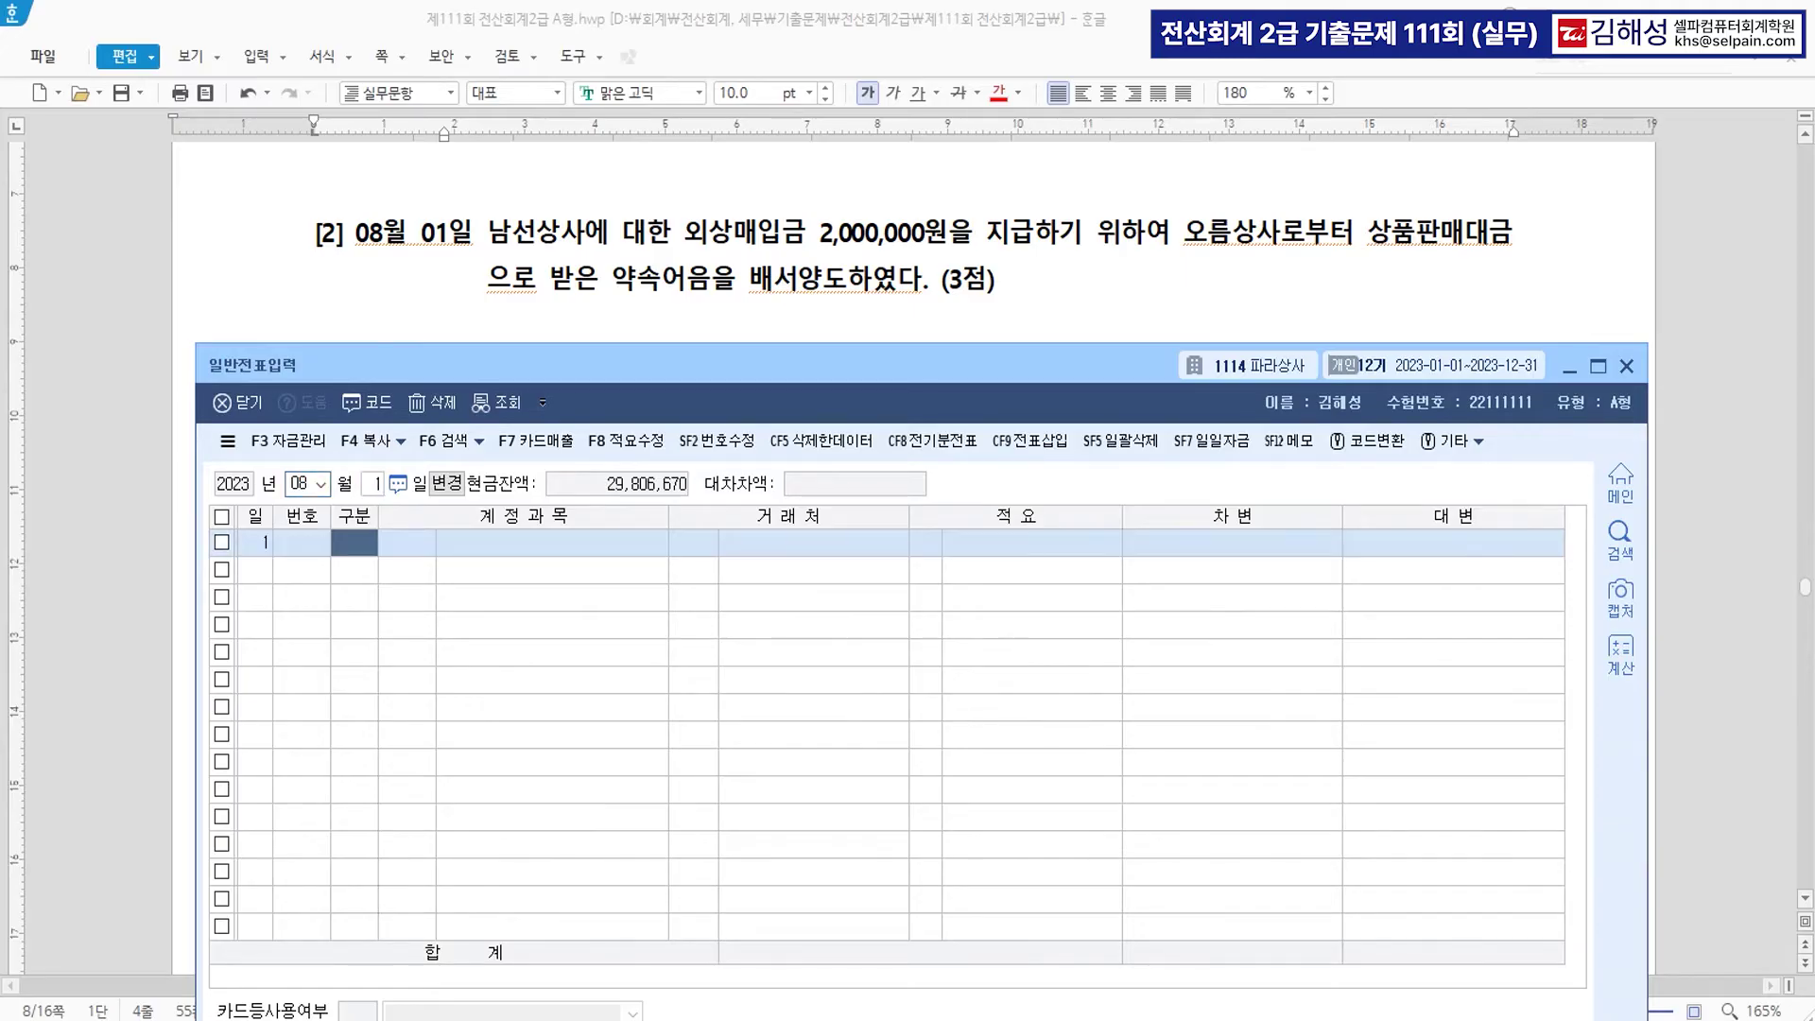
# Return the voucher date to 07월 13일 and change it back to 08월 1일.
pyautogui.press('Escape')
pyautogui.press('Escape')
pyautogui.write('7')
pyautogui.press('Return')
pyautogui.write('13')
pyautogui.press('Return')
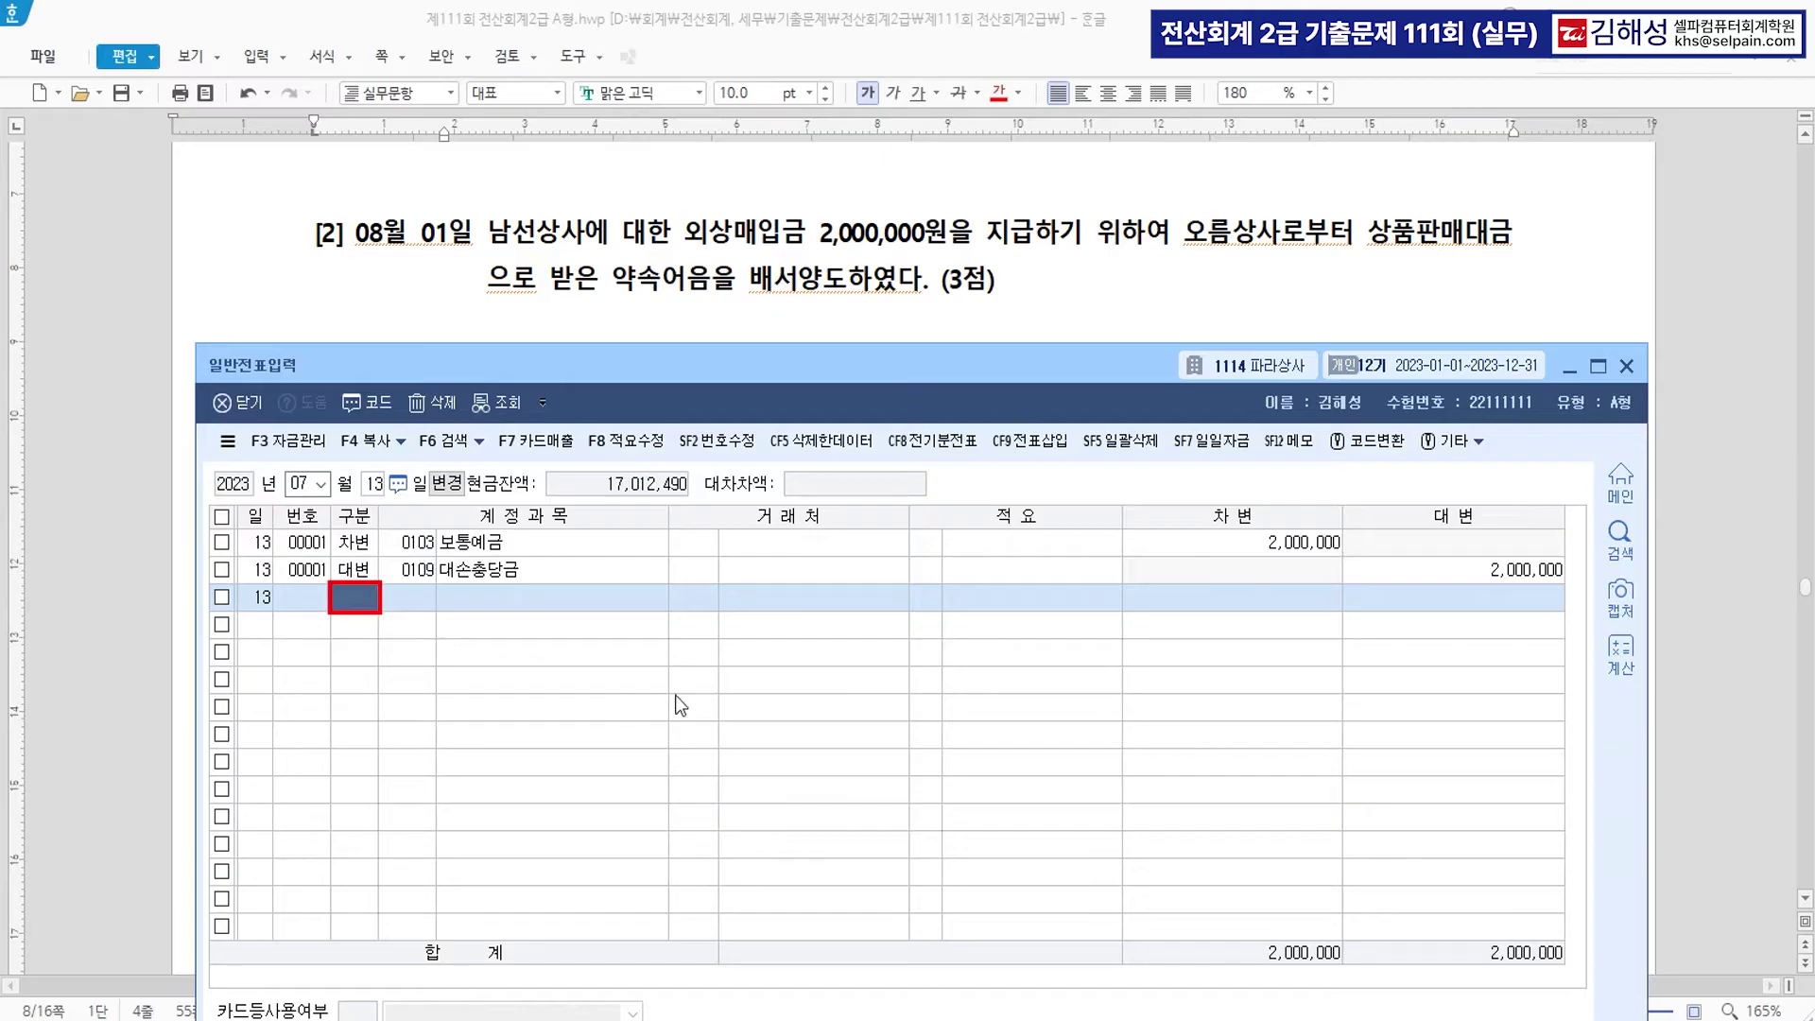
pyautogui.press('Escape')
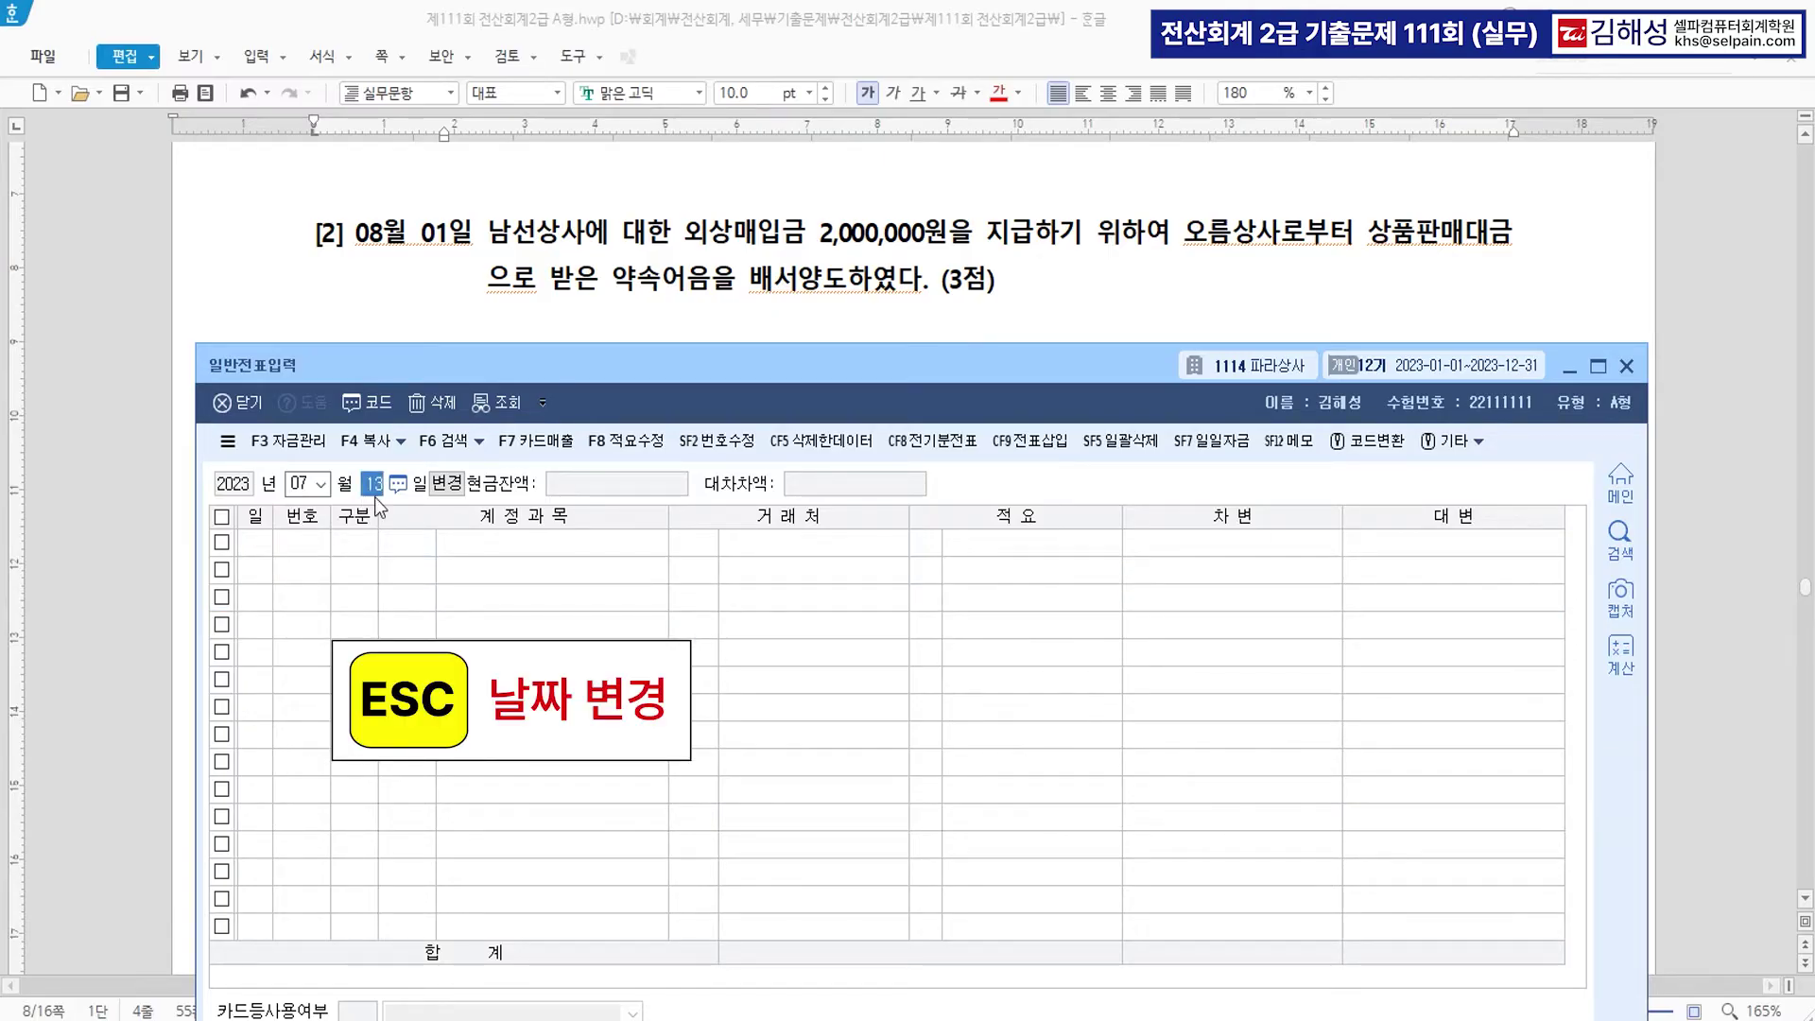
pyautogui.press('Left')
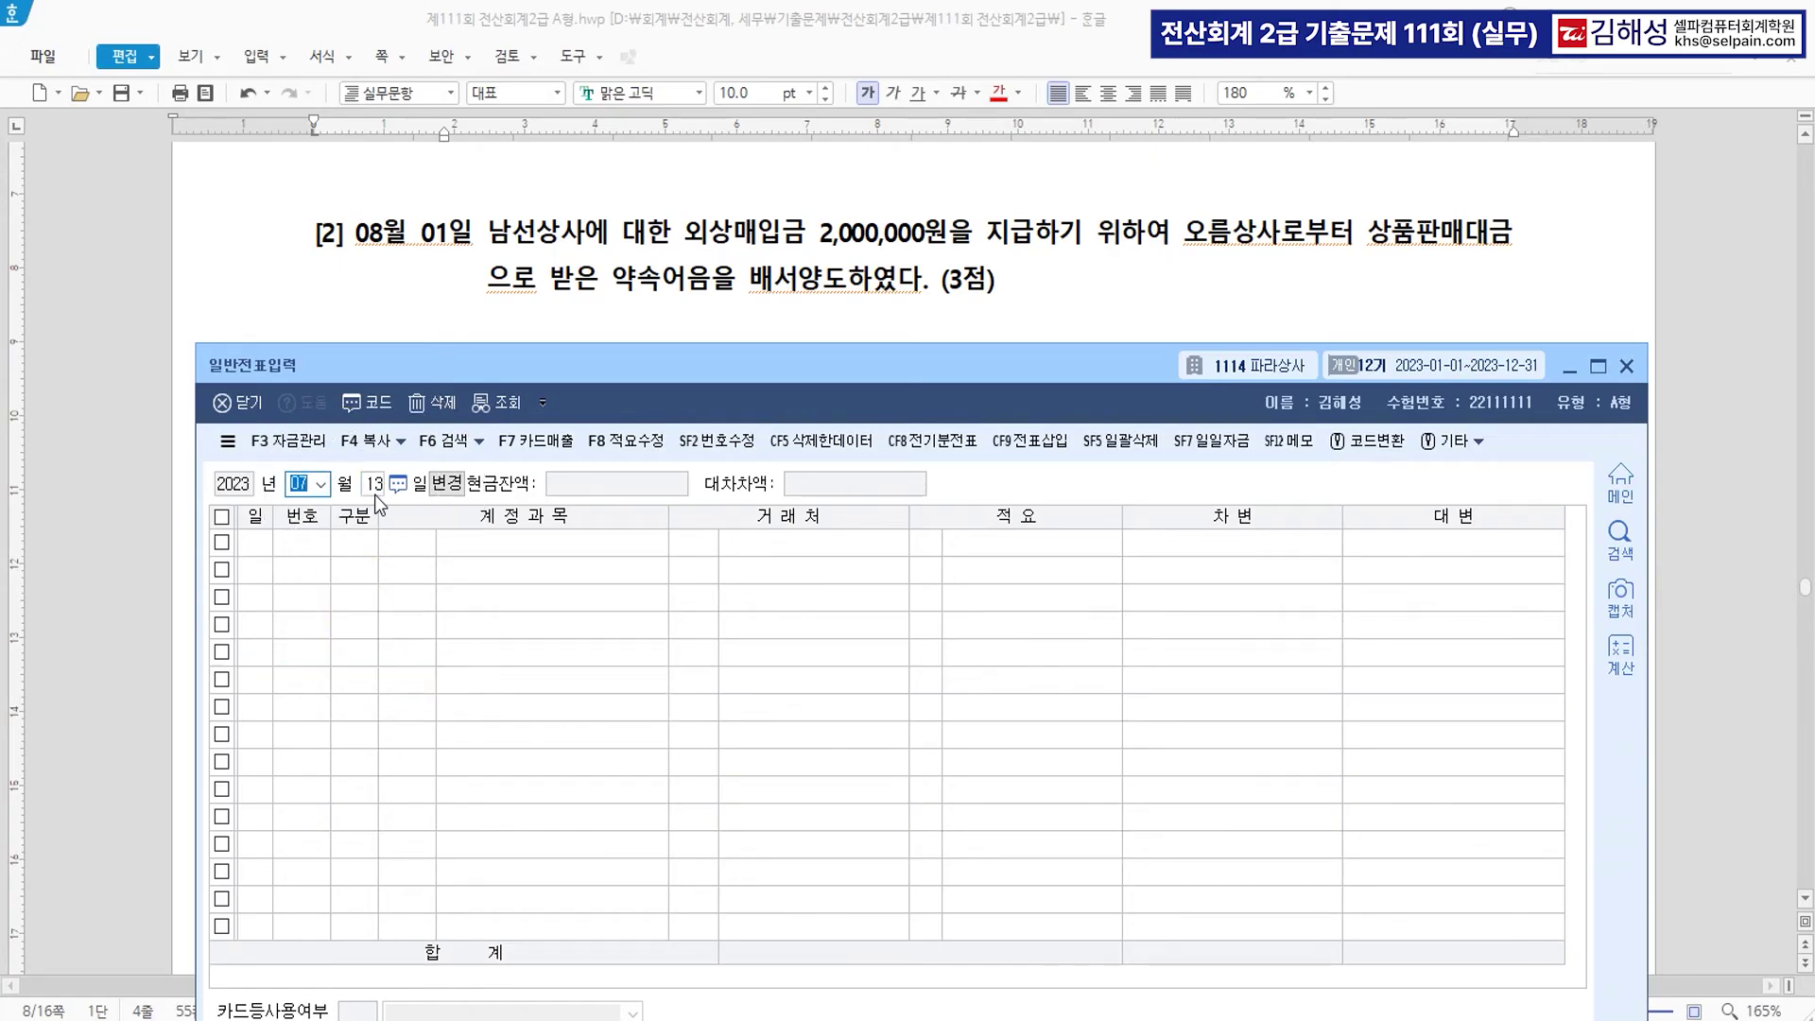
pyautogui.write('081')
pyautogui.press('Return')
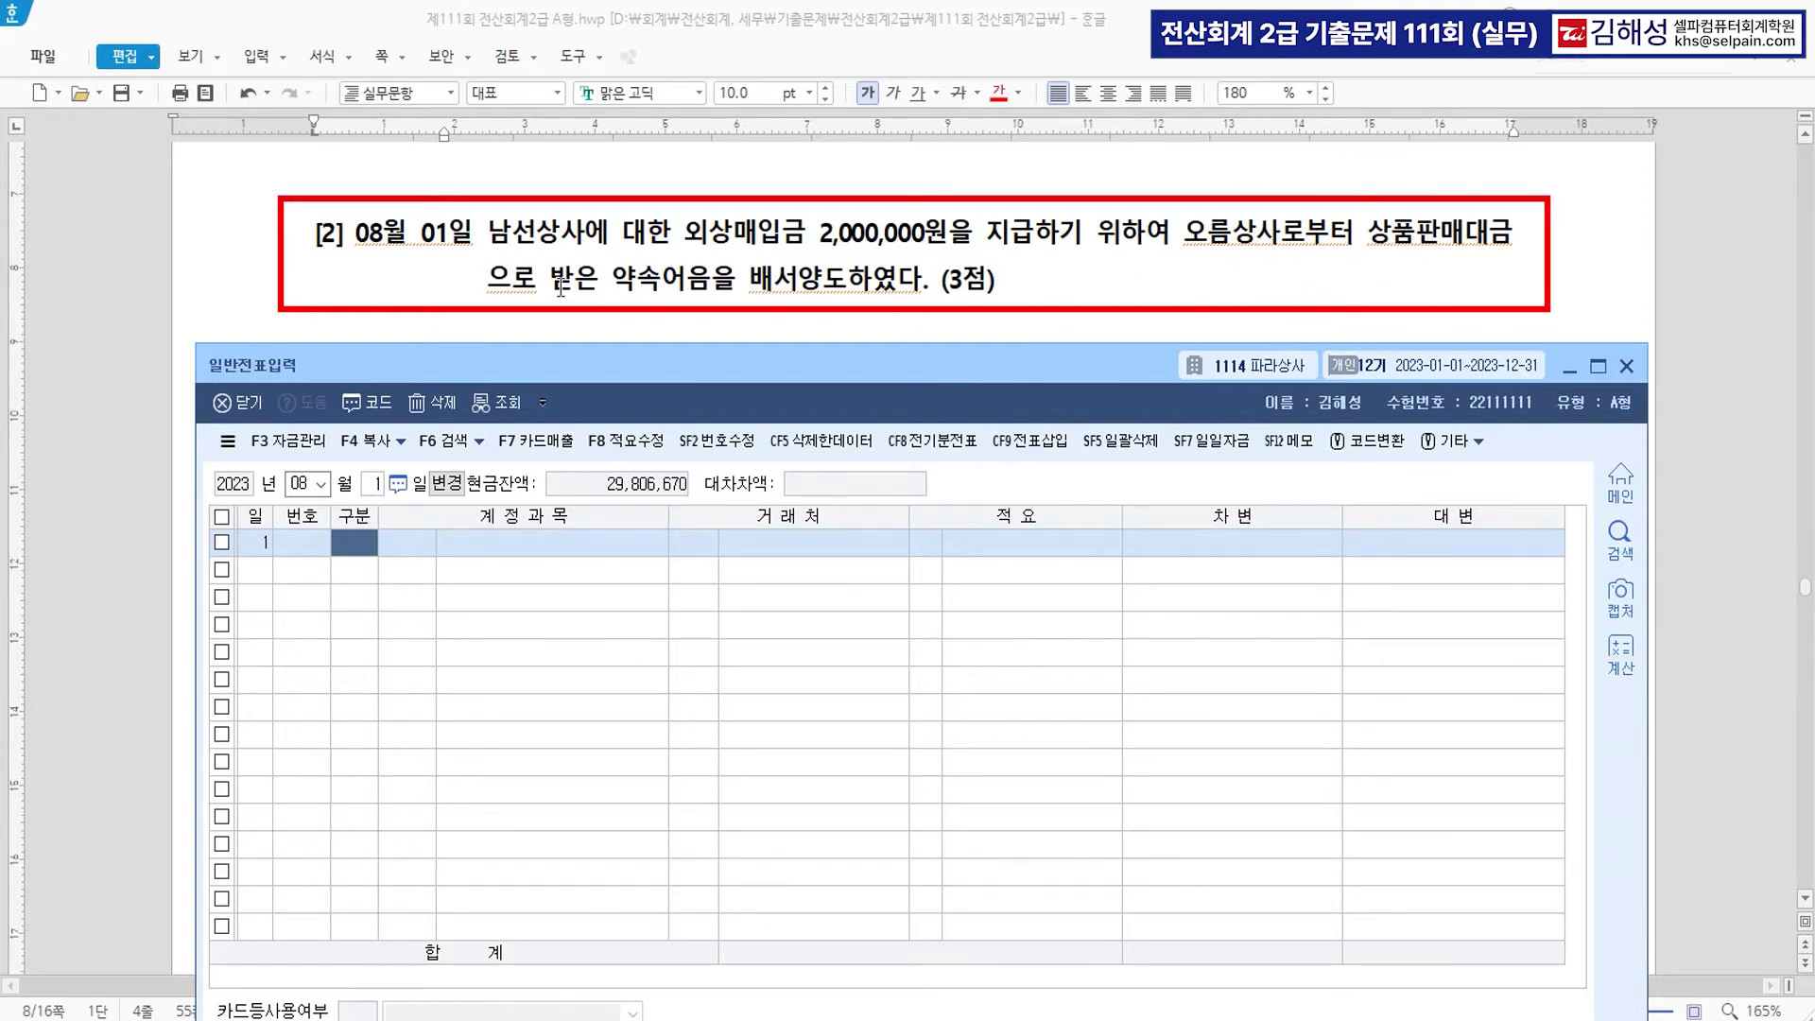
# Color 받은 약속어음 red in transaction [2] of the exam document and add the note ">> 받을어음" after it.
pyautogui.click(745, 293)
pyautogui.moveTo(549, 281); pyautogui.dragTo(722, 279)
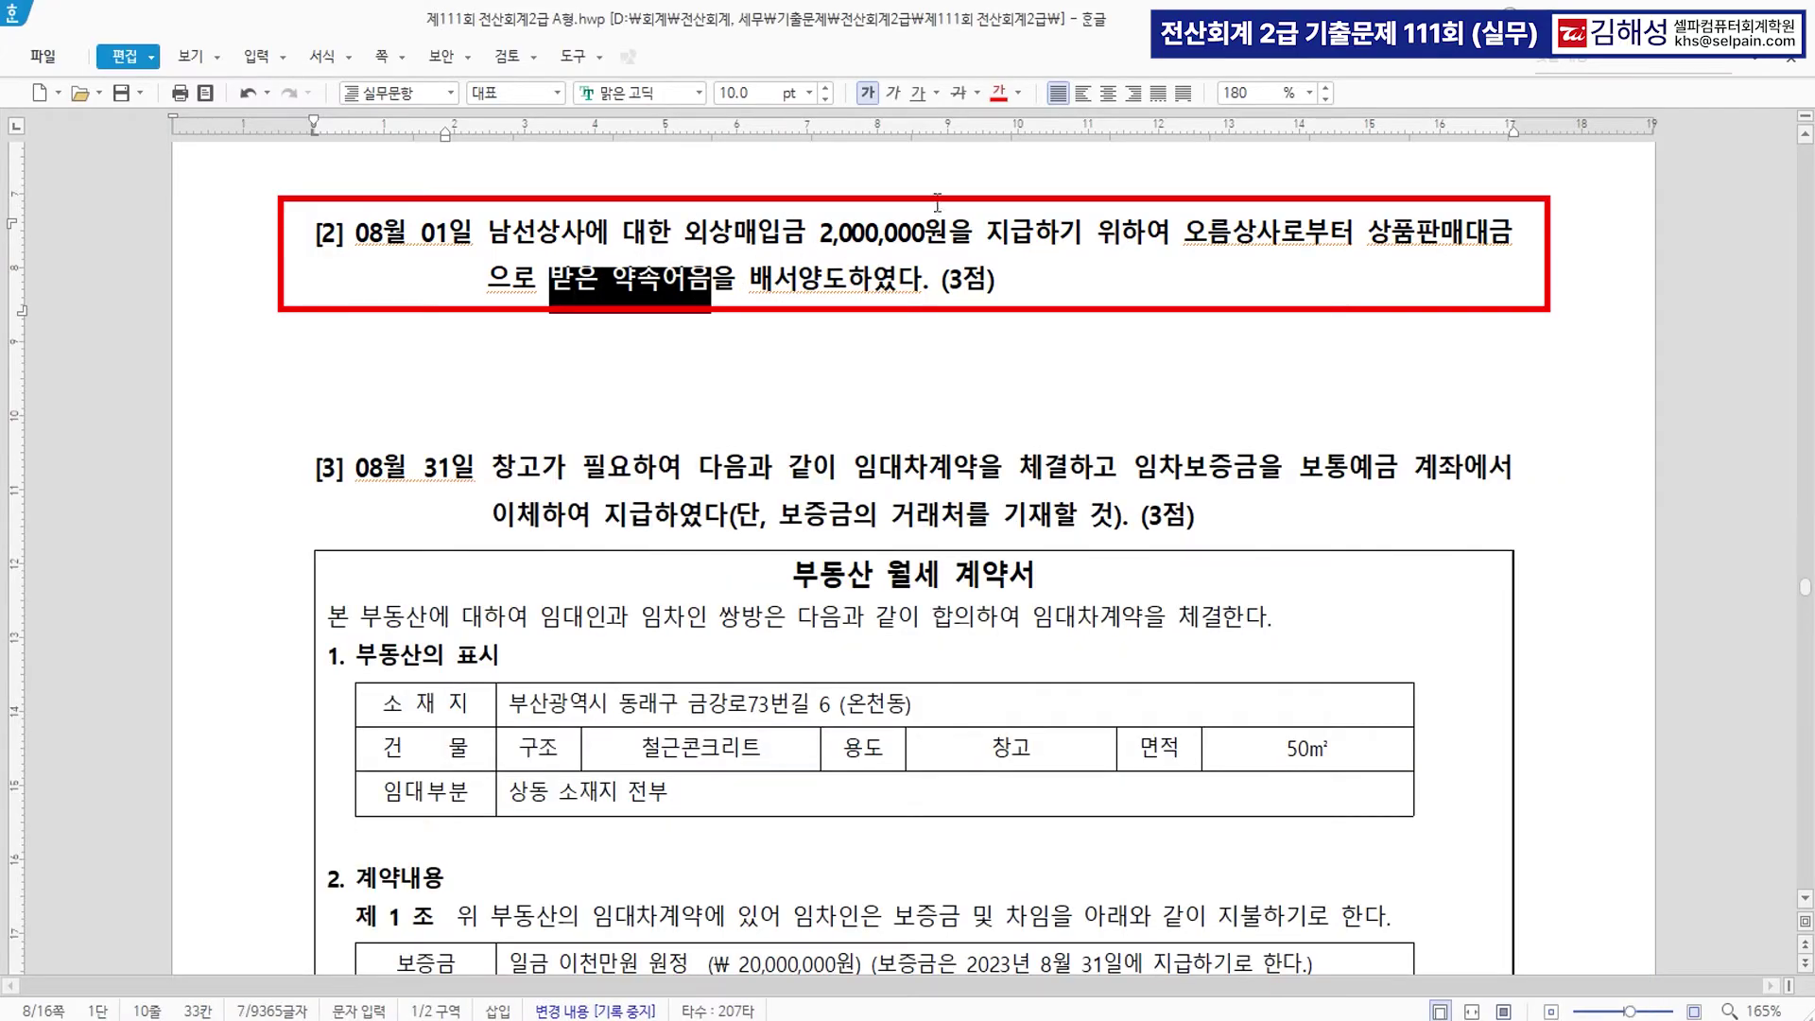
pyautogui.click(998, 92)
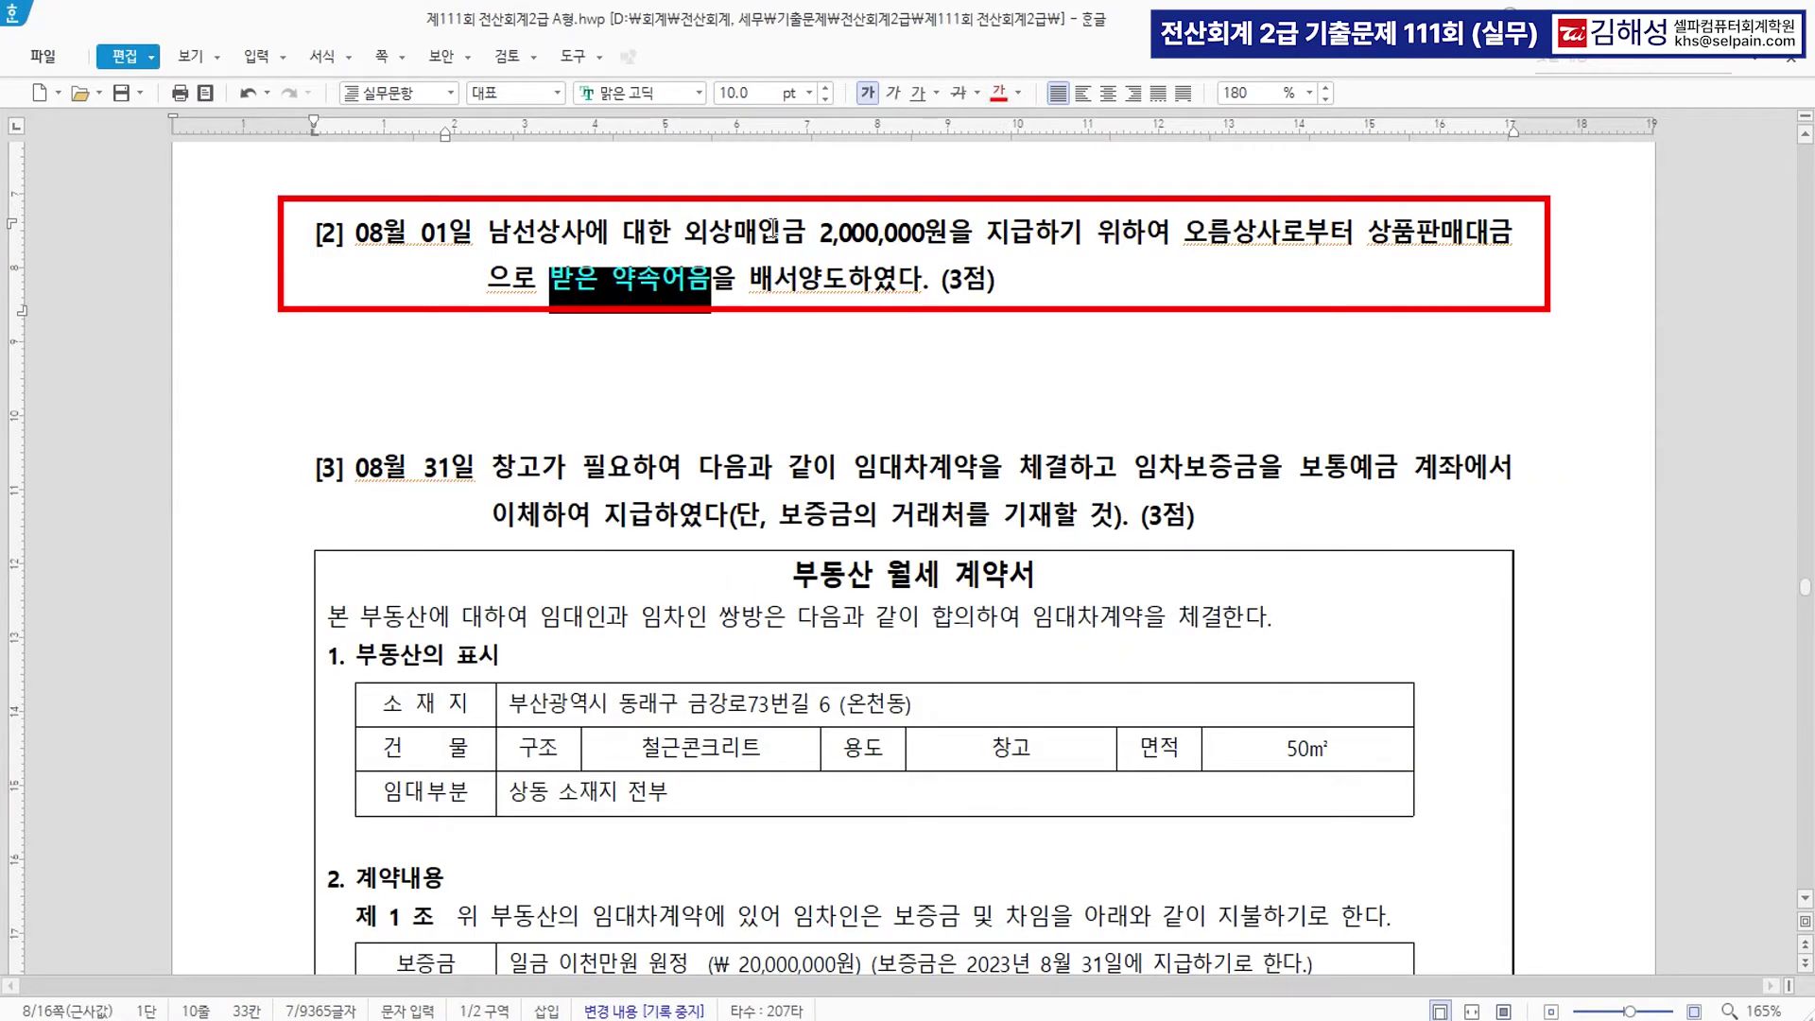
pyautogui.click(721, 278)
pyautogui.write('>>')
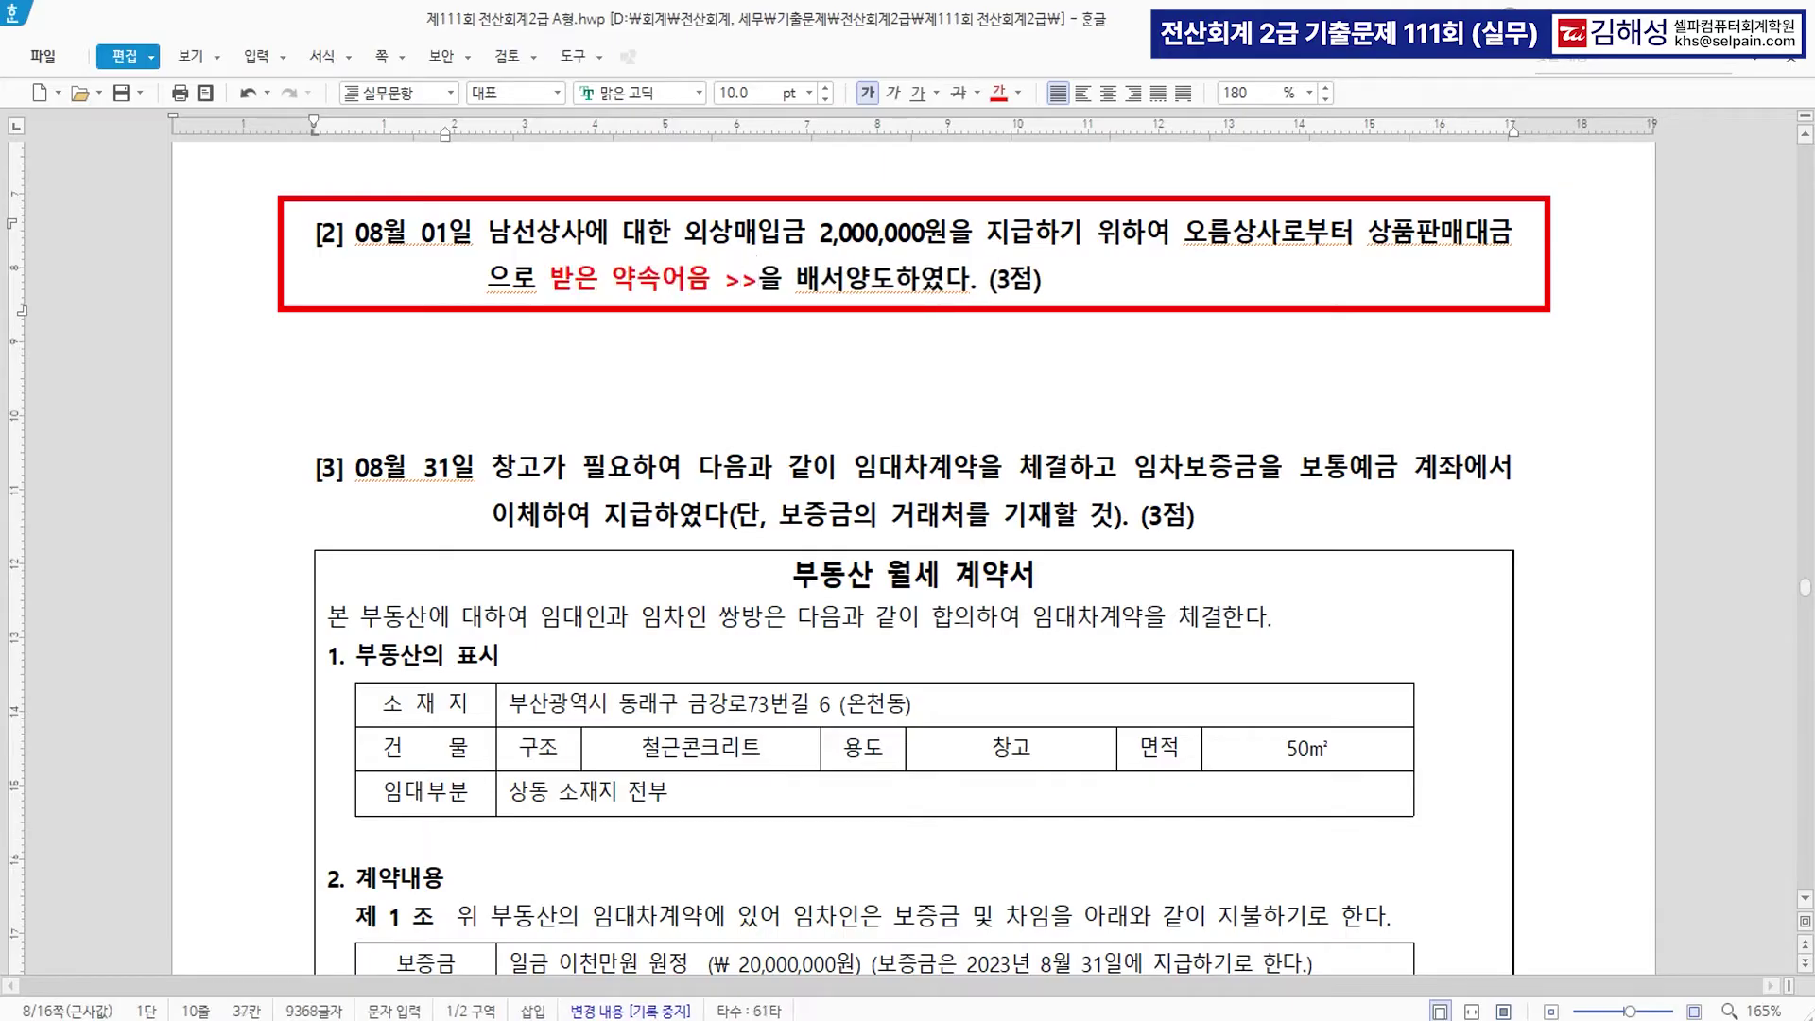
pyautogui.write(' 받을어음')
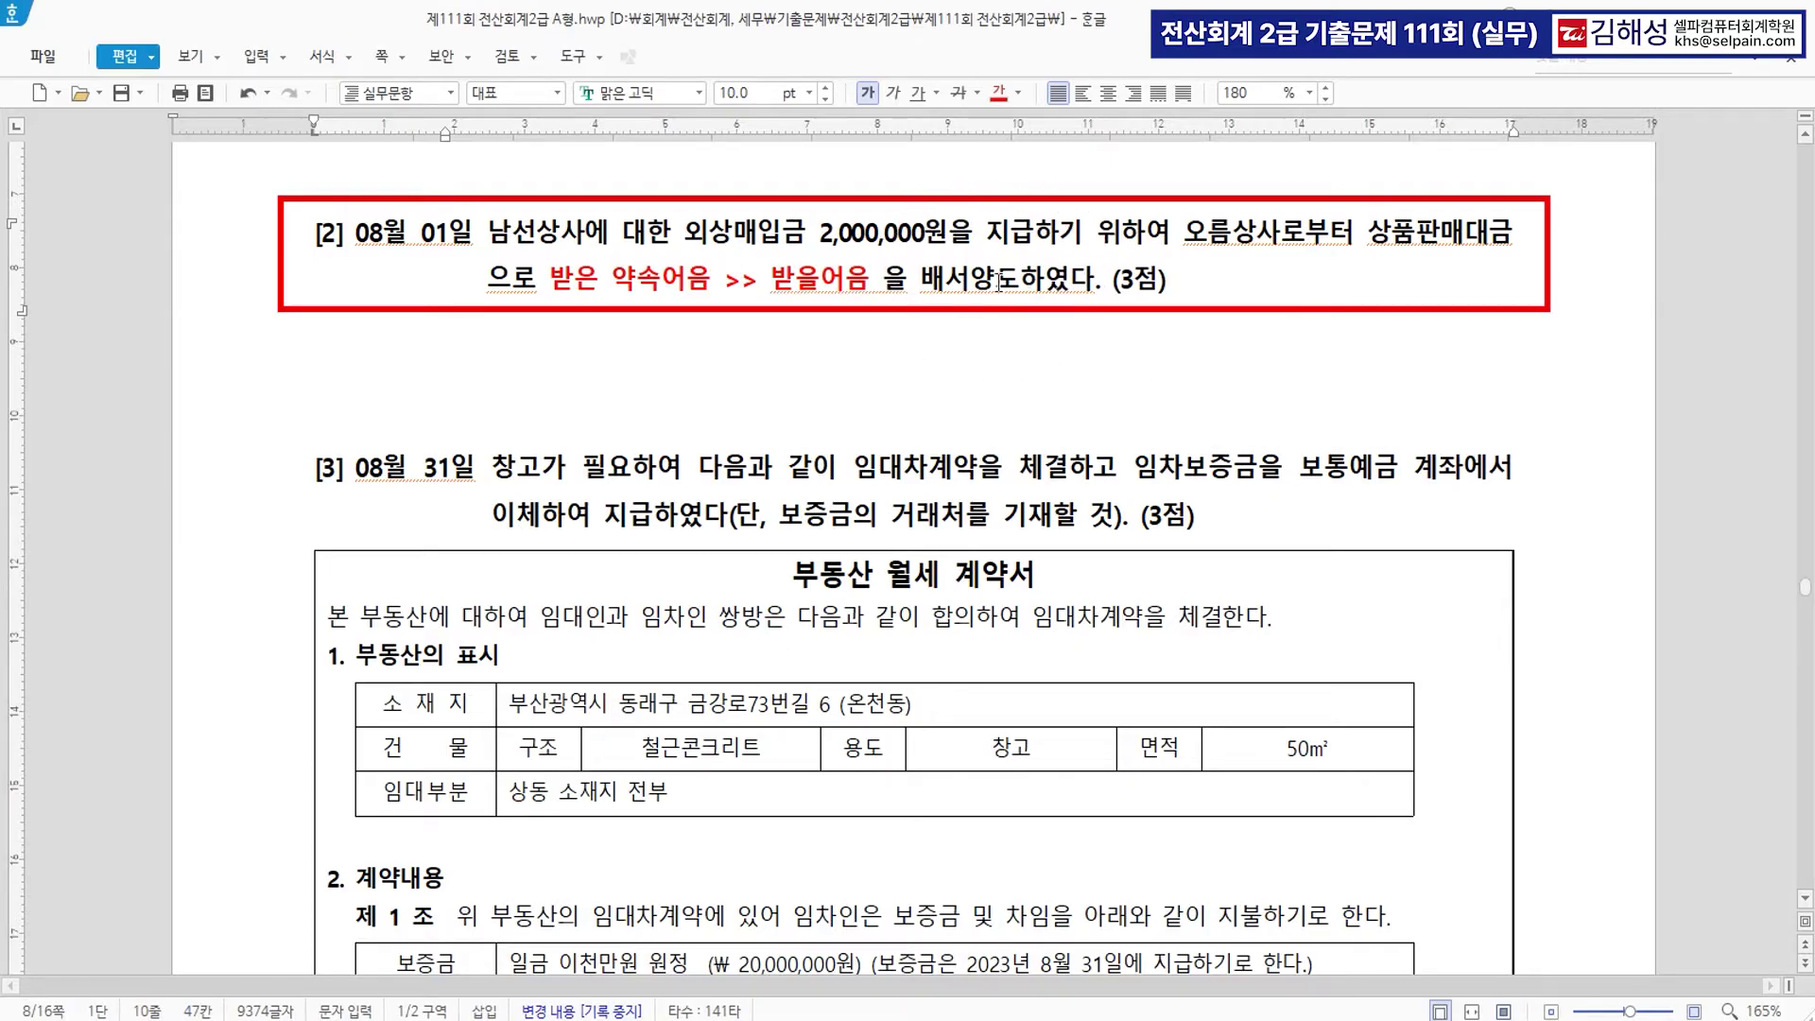
# Color 오름상사 red and 남선상사에 대한 외상매입금 blue in transaction [2].
pyautogui.moveTo(1190, 238); pyautogui.dragTo(1282, 238)
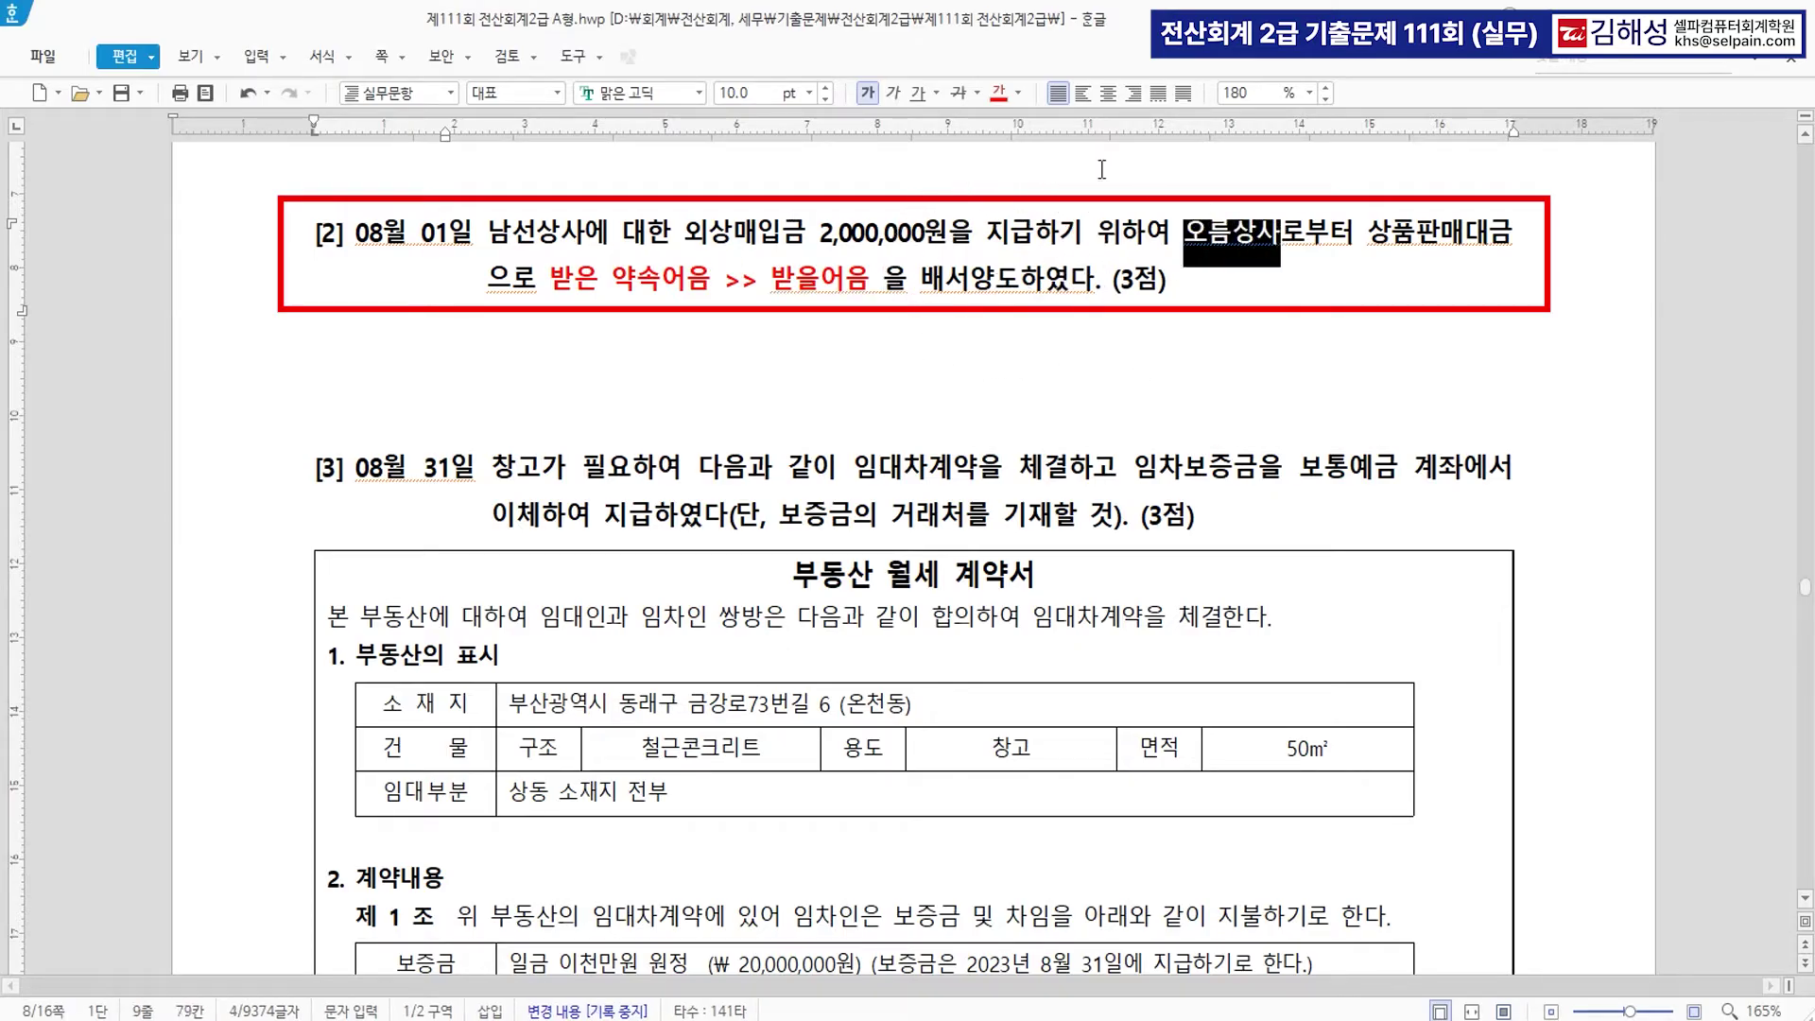
pyautogui.click(1002, 99)
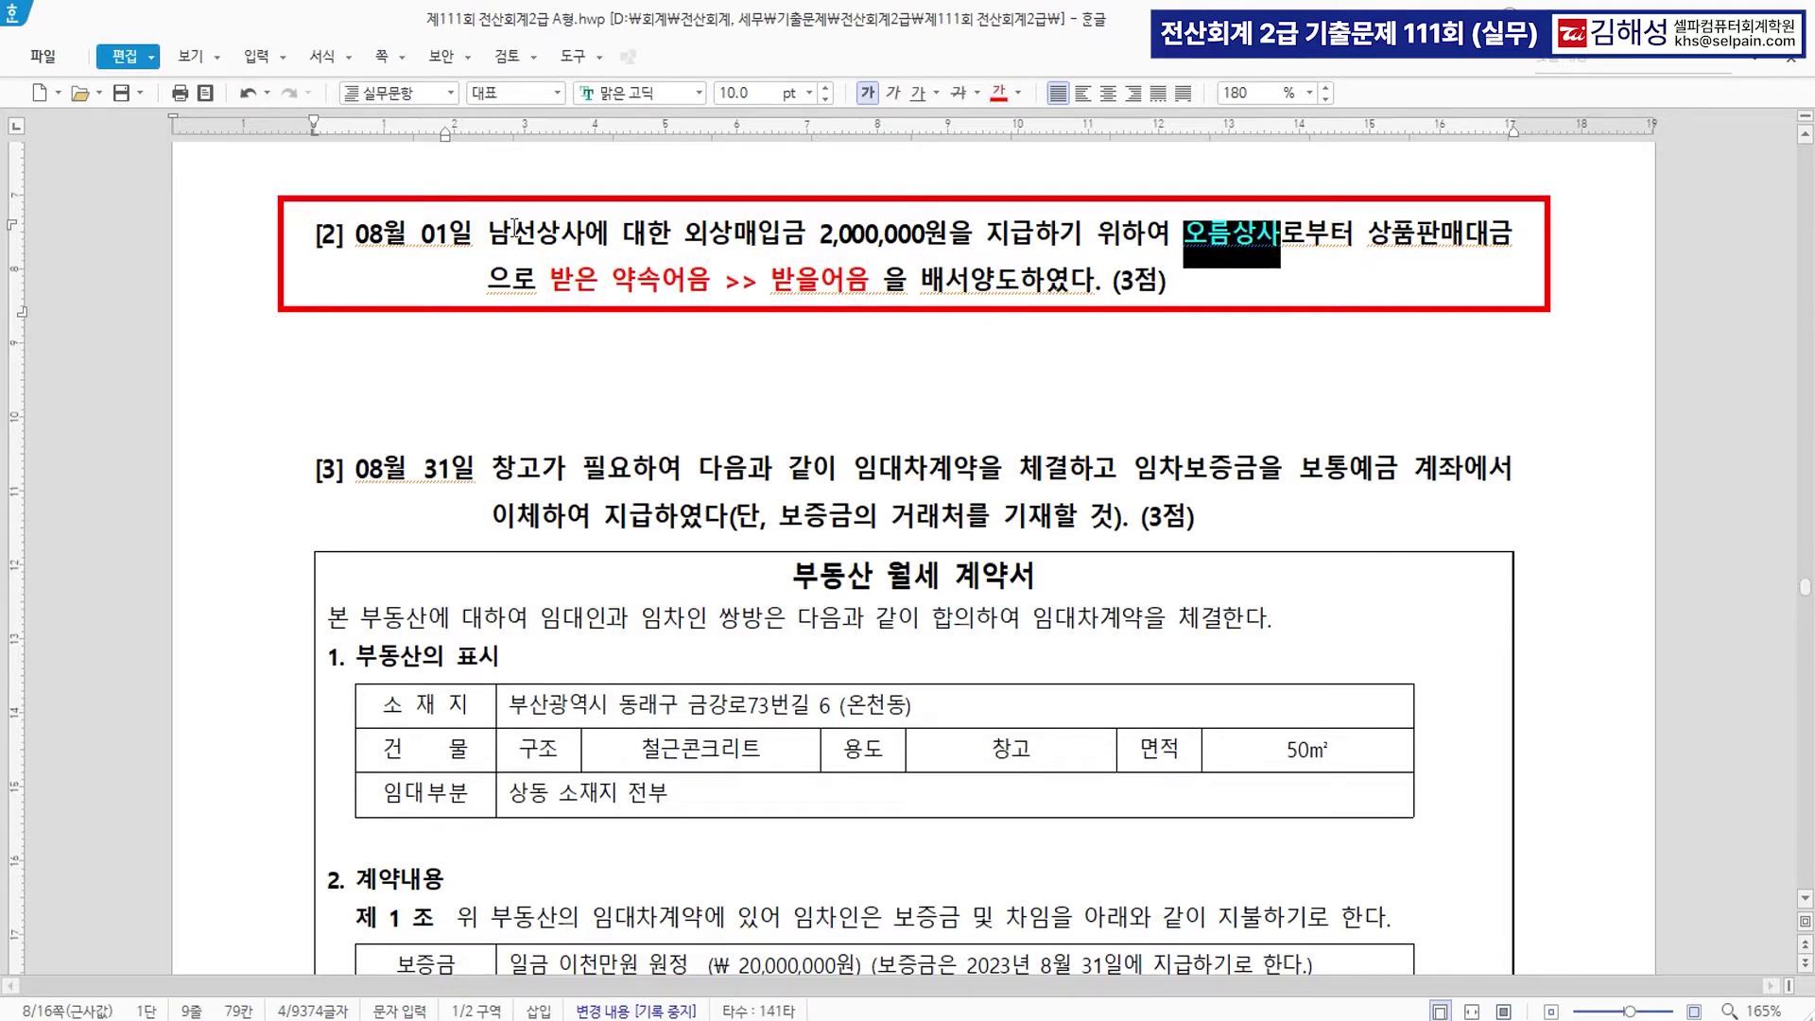
pyautogui.moveTo(492, 234); pyautogui.dragTo(797, 234)
pyautogui.click(1020, 94)
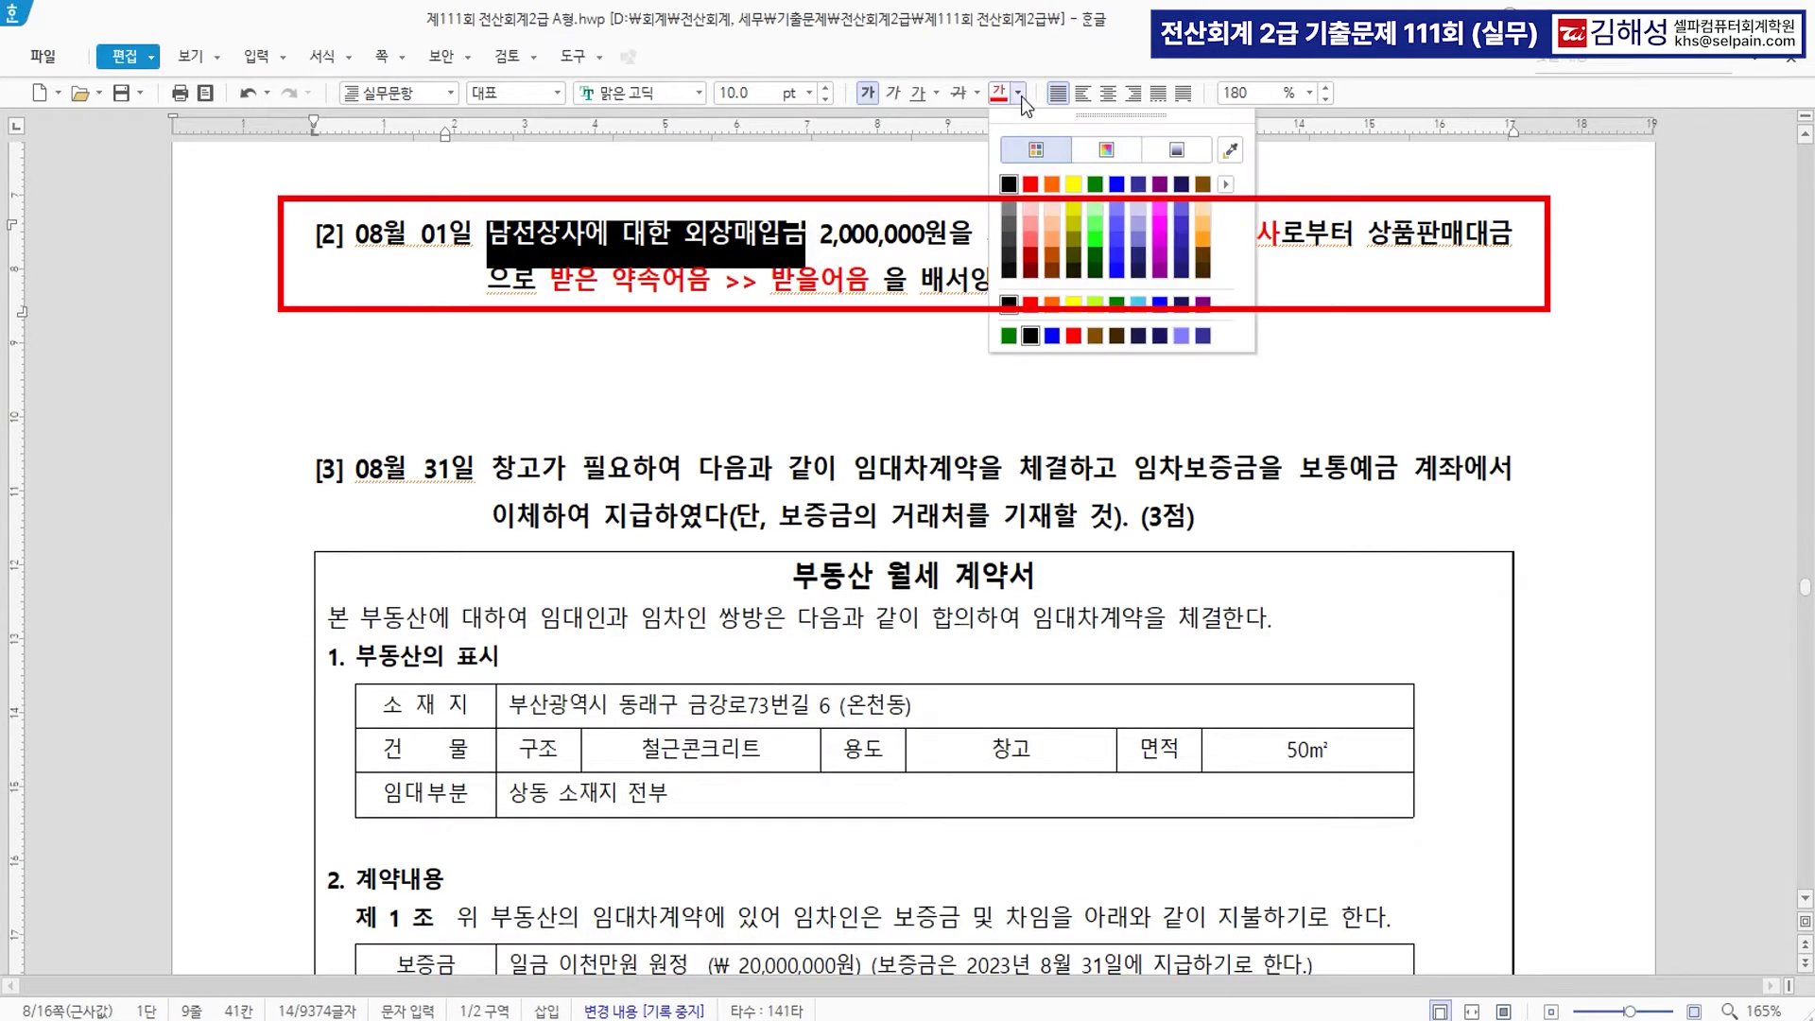
pyautogui.click(1118, 185)
pyautogui.click(787, 244)
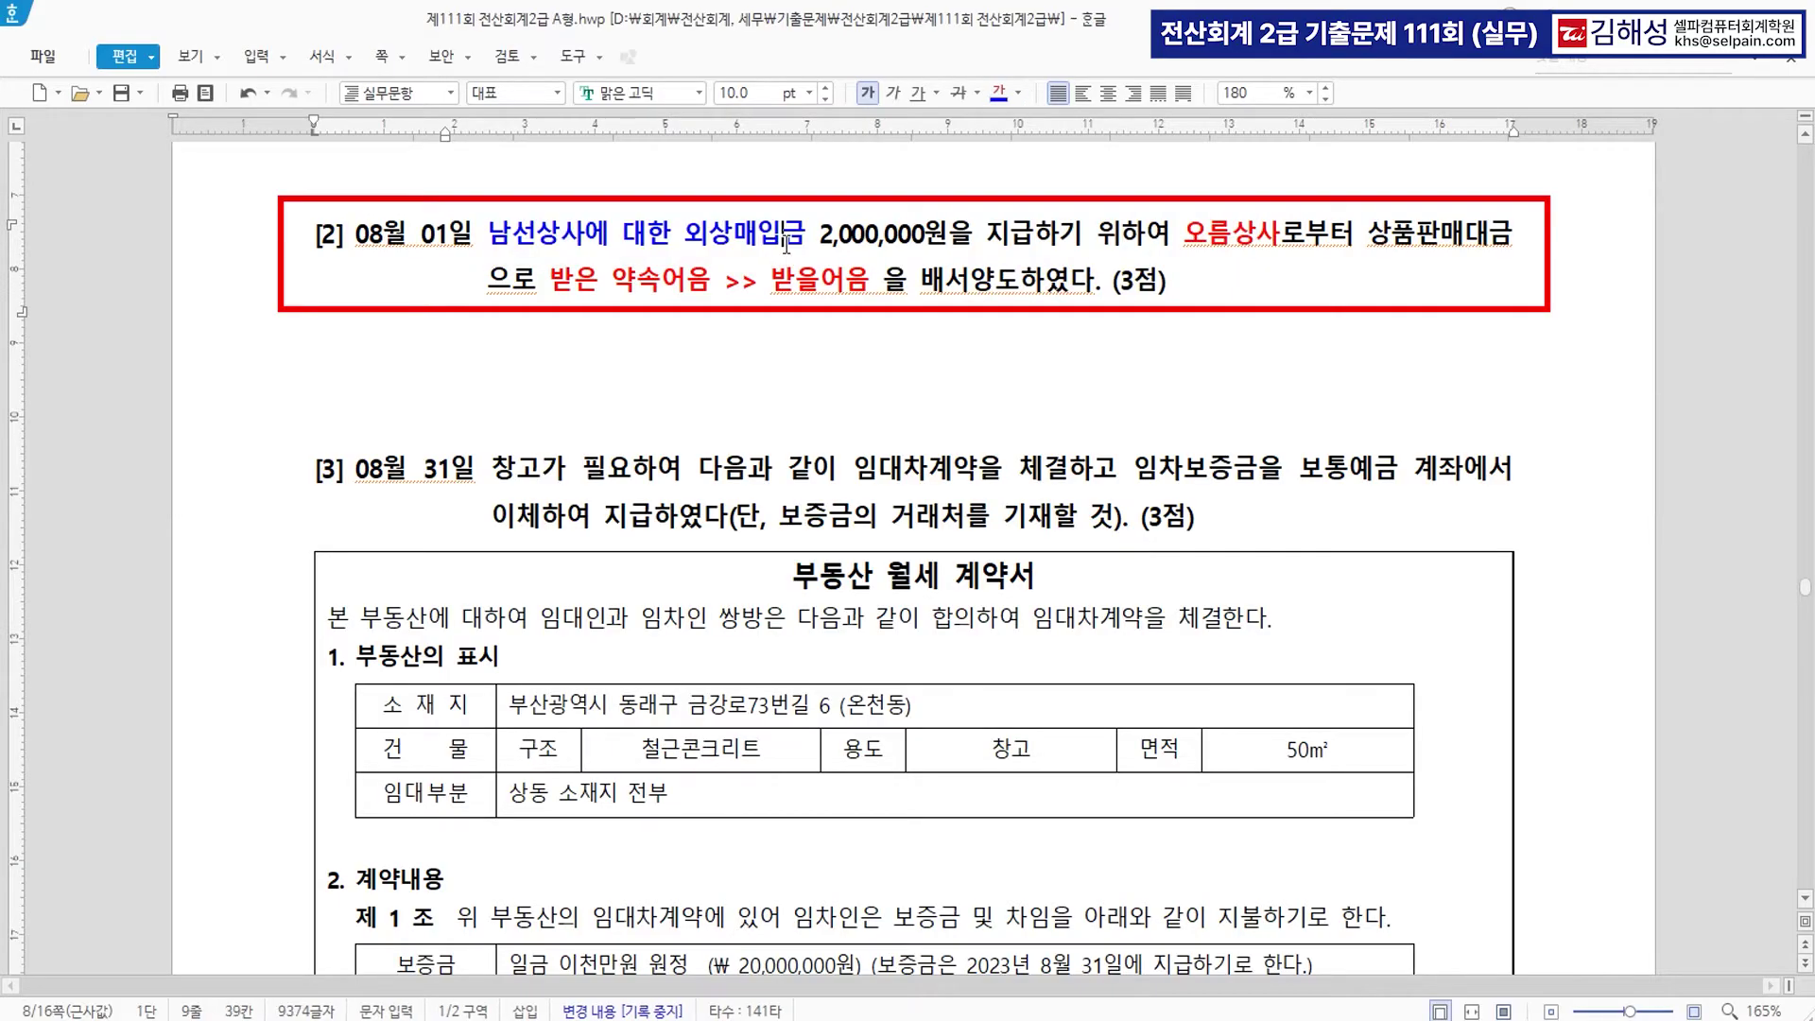
pyautogui.press('ctrl')
pyautogui.press('ctrl')
pyautogui.press('ctrl')
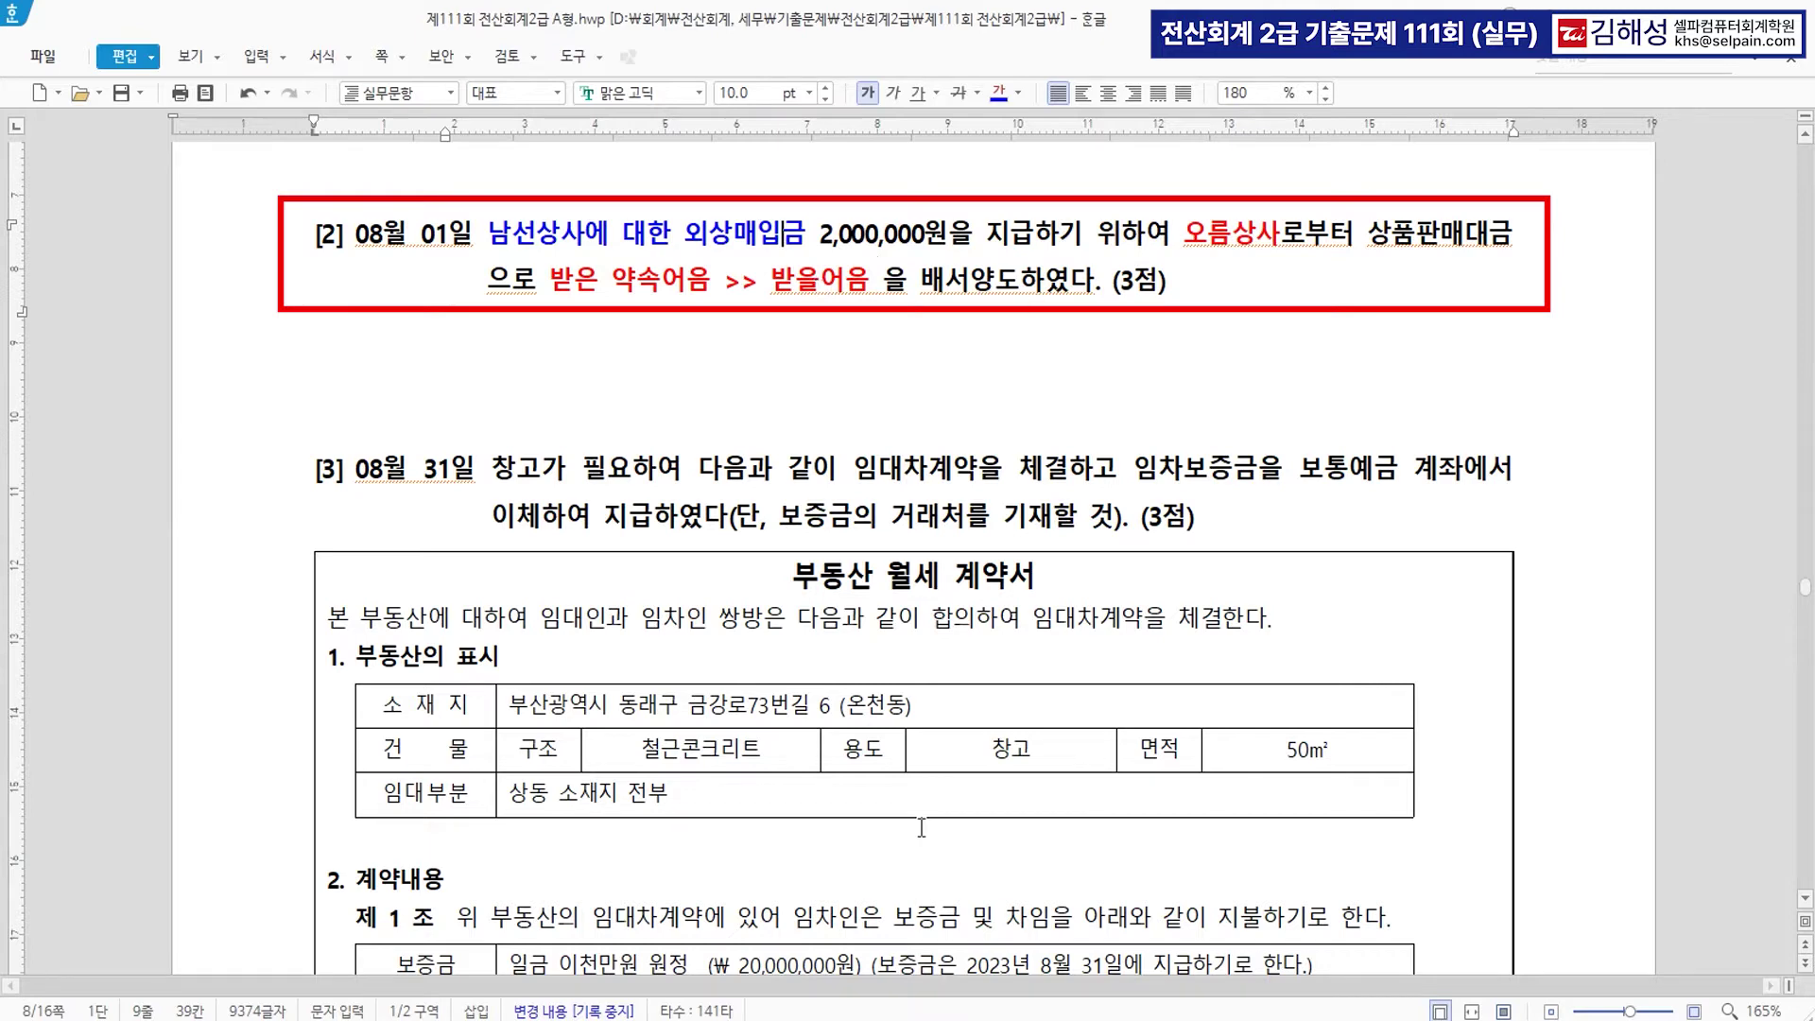
# Switch to KcLep and enter the 08월 1일 차변 line for 외상매입금 (0251), 거래처 남선상사, with an amount of 2,000,000.
pyautogui.hotkey('alt', 'Tab')
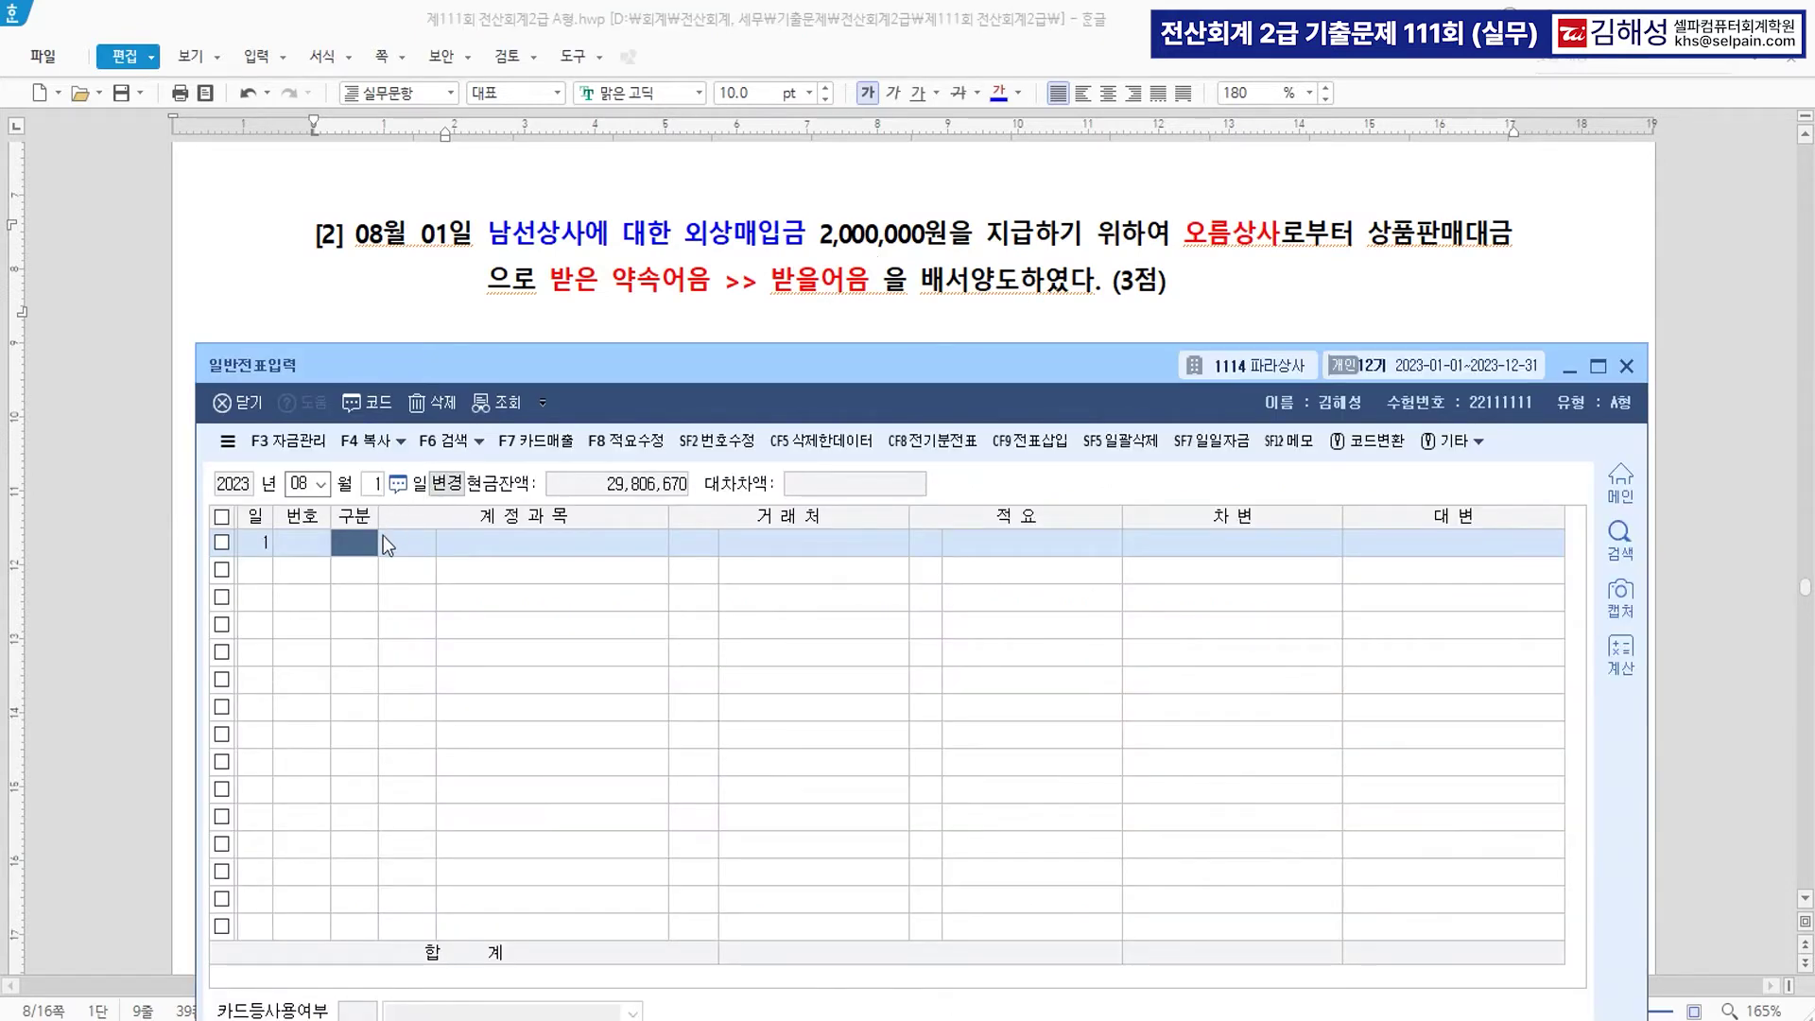
pyautogui.write('3')
pyautogui.press('Return')
pyautogui.write('251')
pyautogui.press('Return')
pyautogui.write('남선')
pyautogui.press('Return')
pyautogui.press('Return')
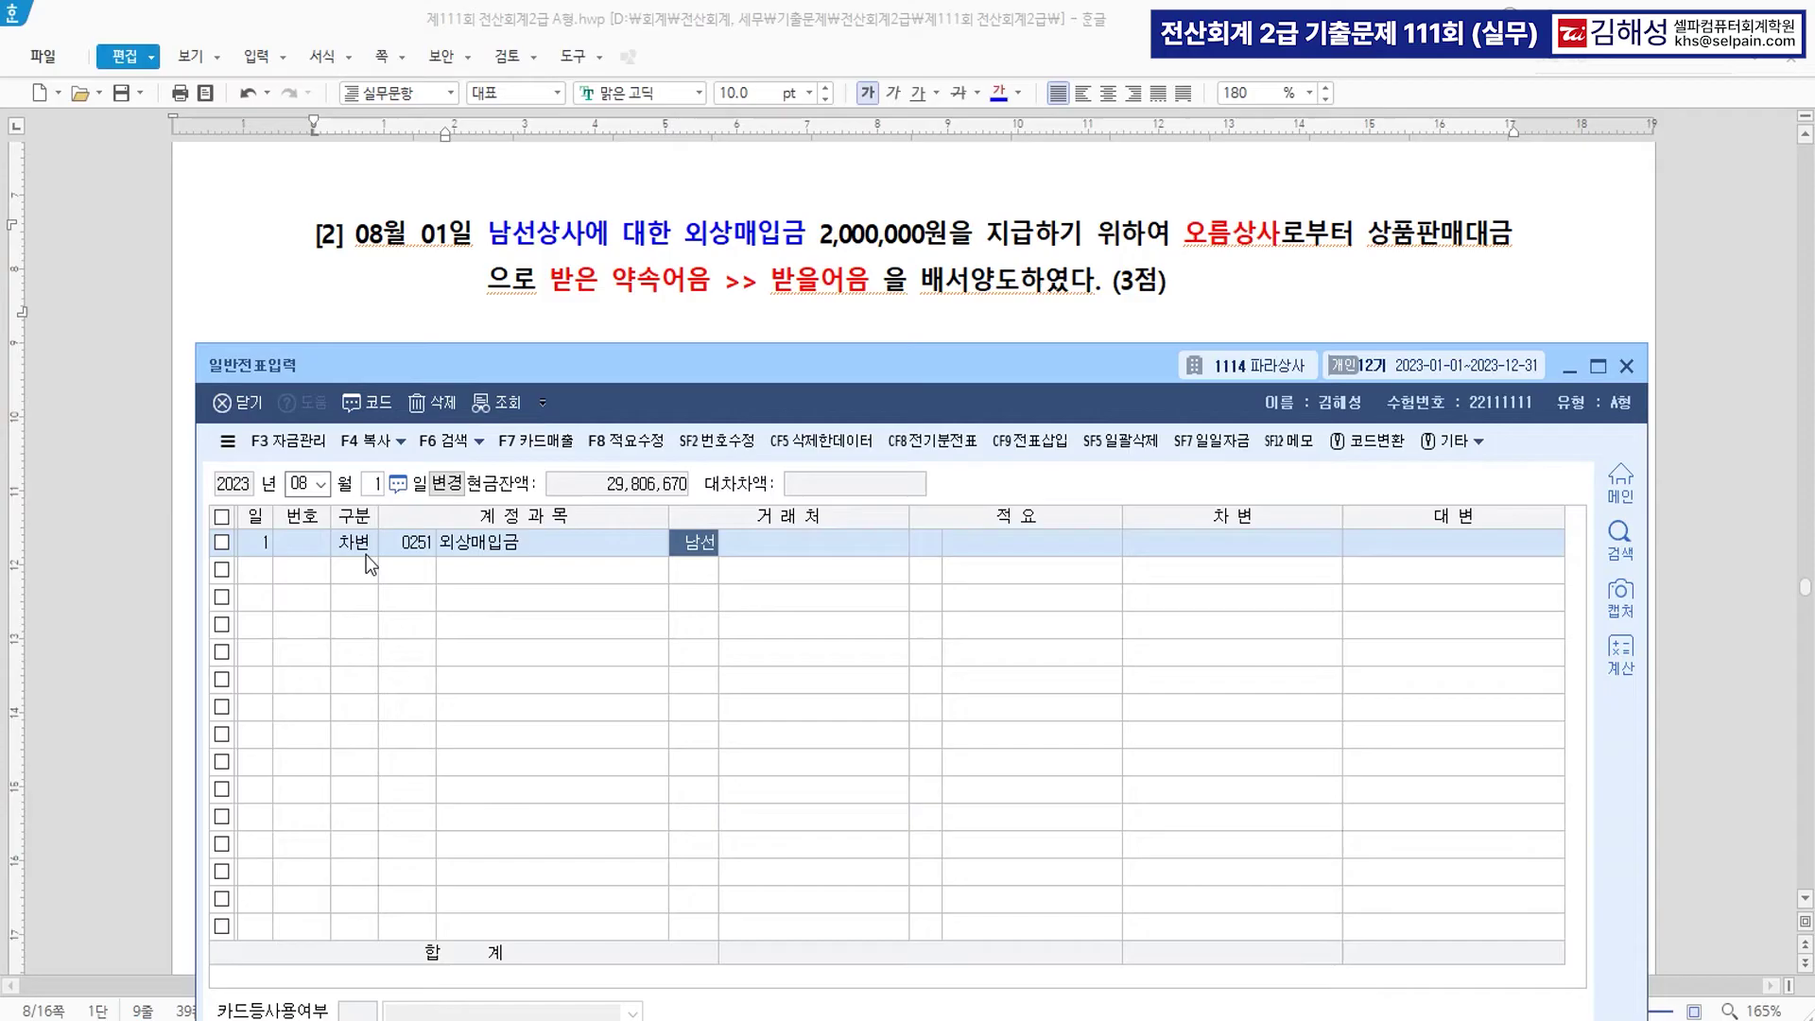
pyautogui.press('Return')
pyautogui.write('2000000')
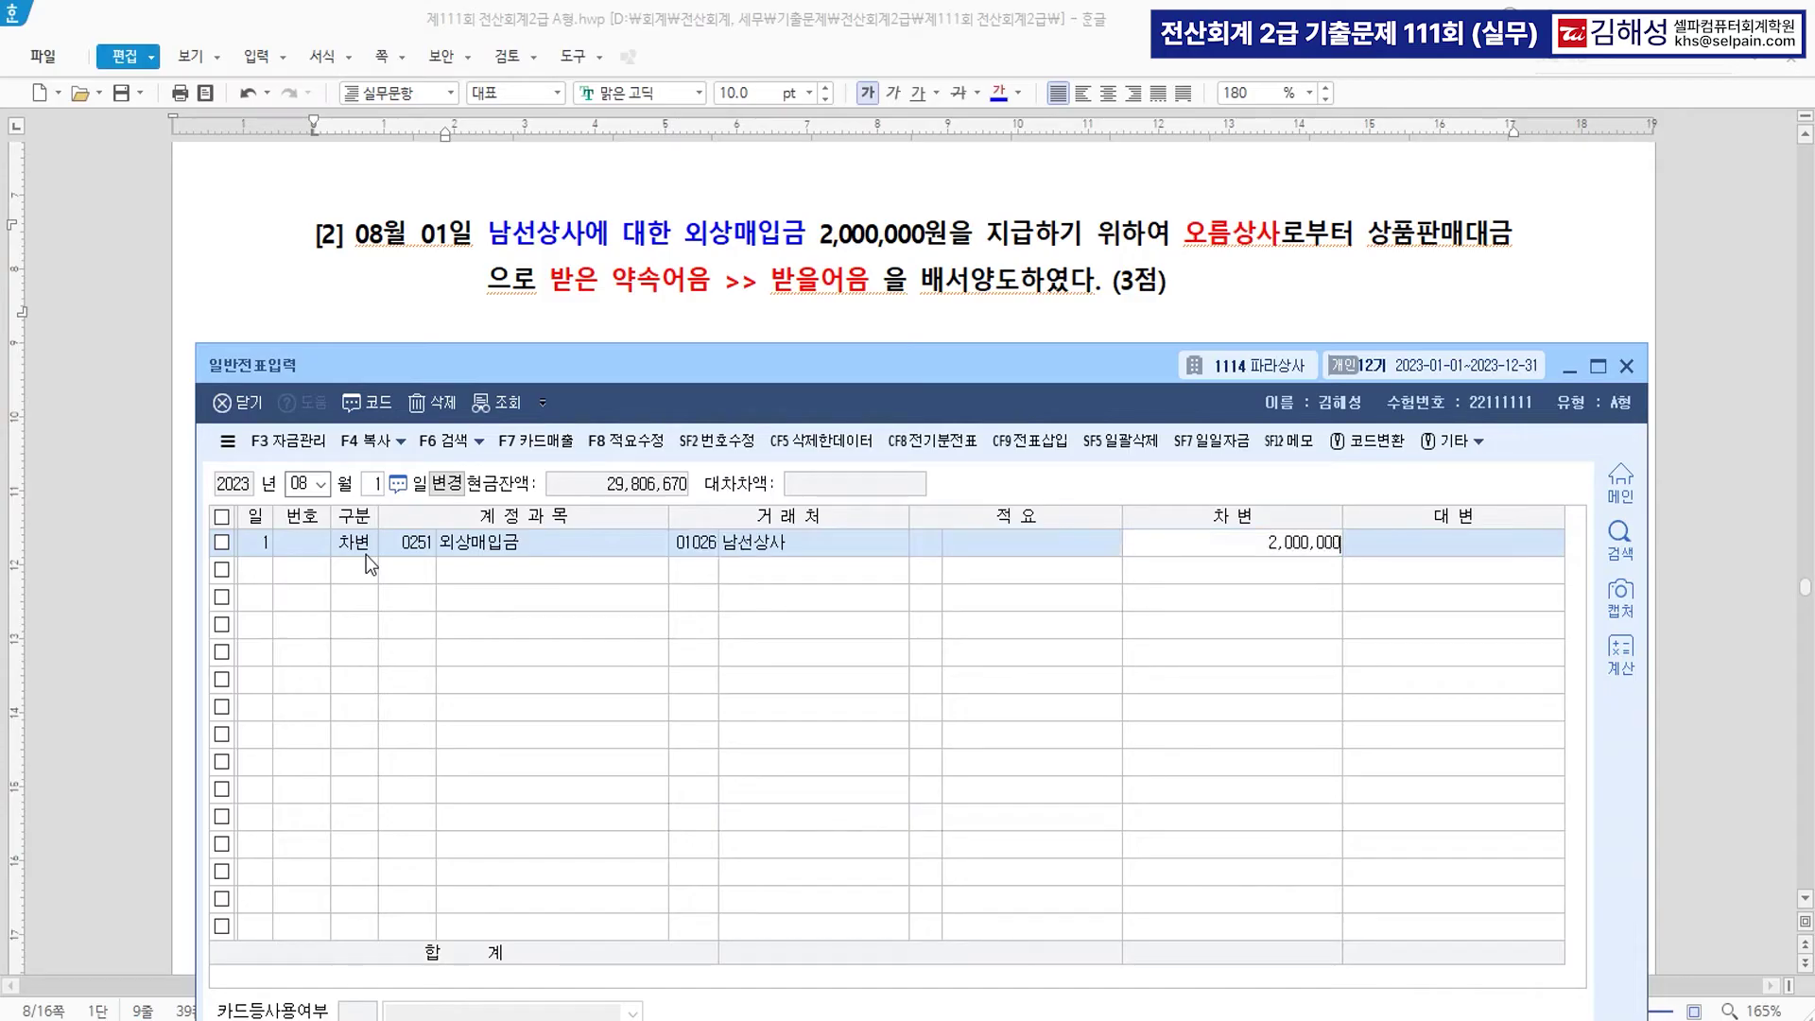
pyautogui.press('Return')
# Add the 대변 line for 받을어음 (0110), 거래처 오름상사, for 2,000,000.
pyautogui.write('4110')
pyautogui.press('Return')
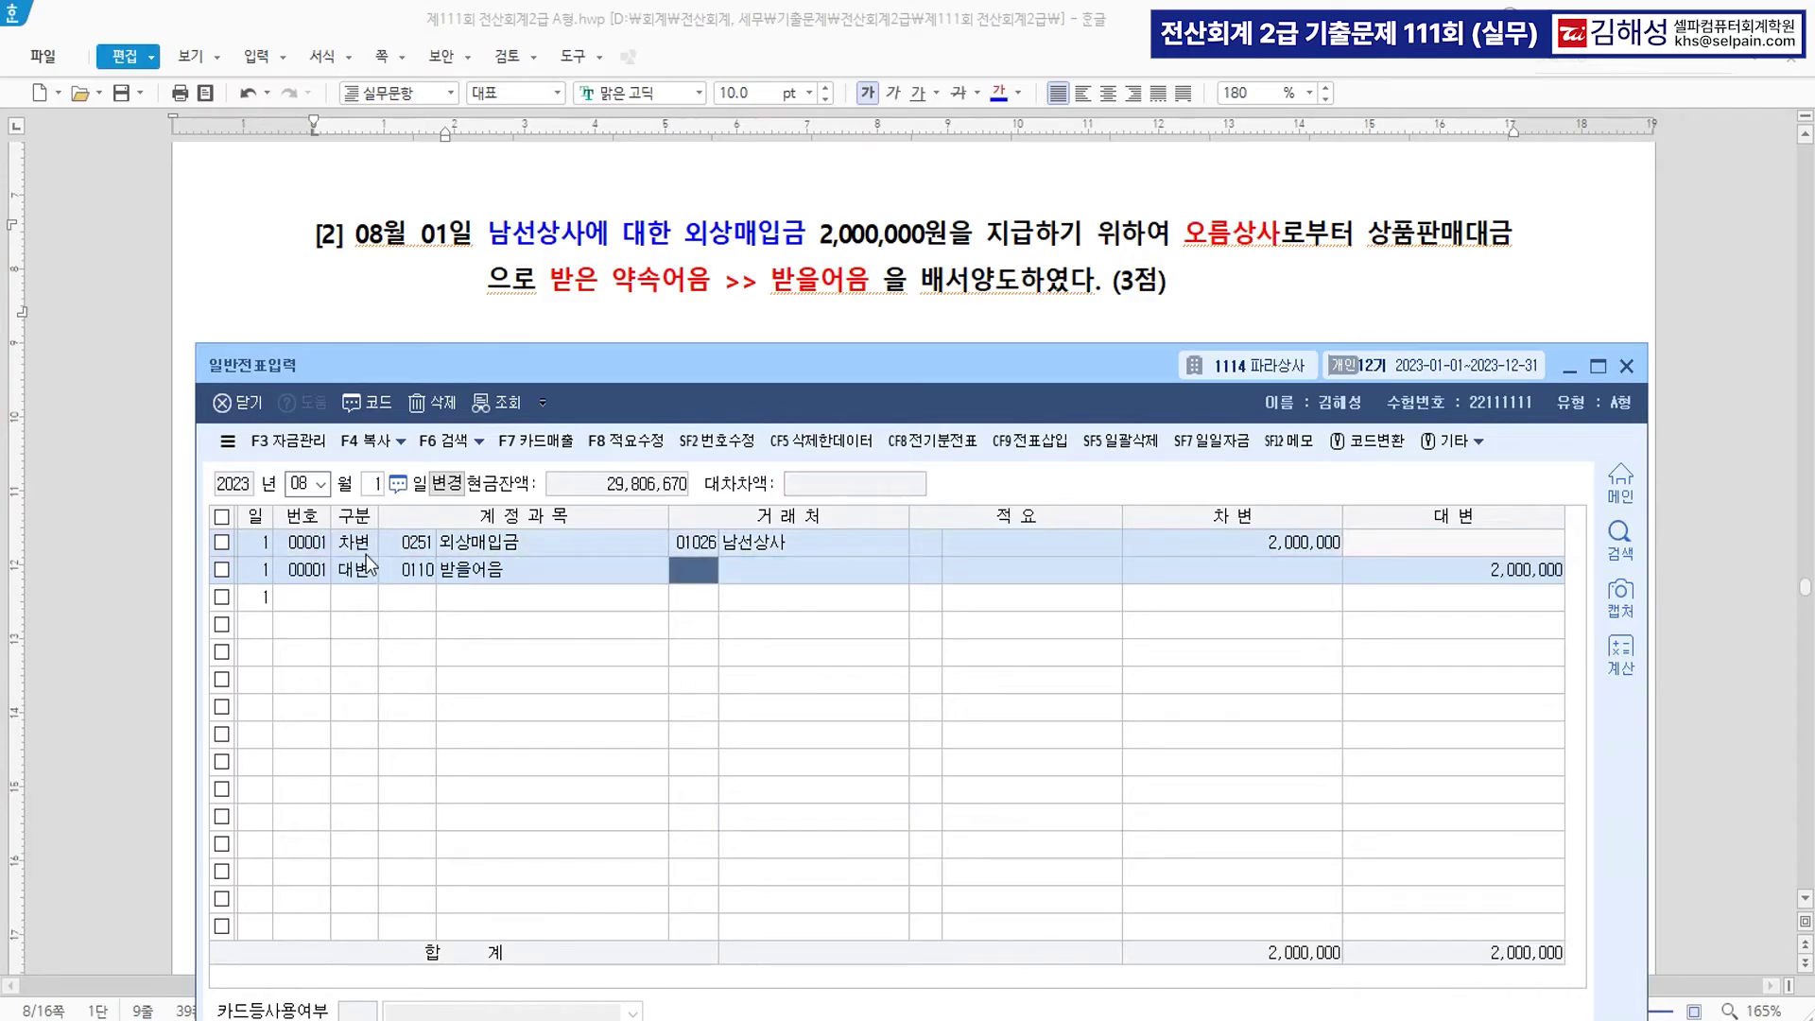
pyautogui.write('오름')
pyautogui.press('Return')
pyautogui.press('Return')
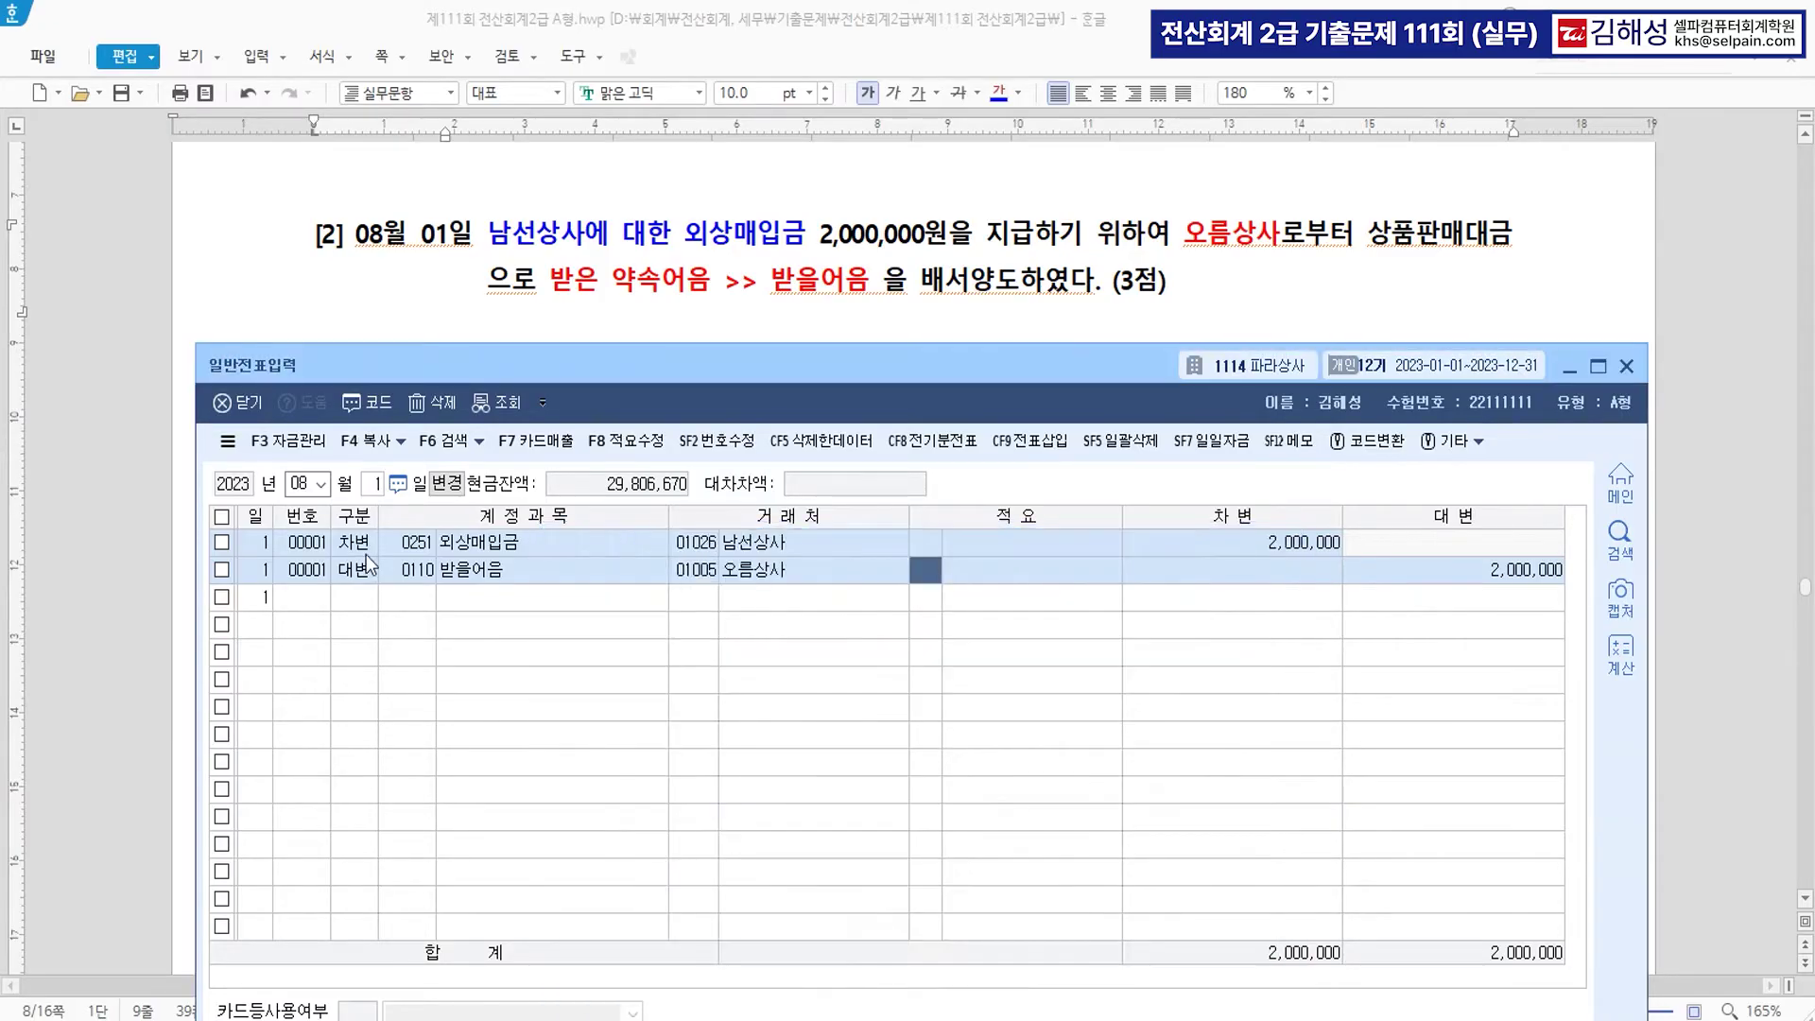
# Confirm the 08월 1일 받을어음 line with its 대변 amount of 2,000,000.
pyautogui.press('Return')
pyautogui.press('Return')
pyautogui.press('Return')
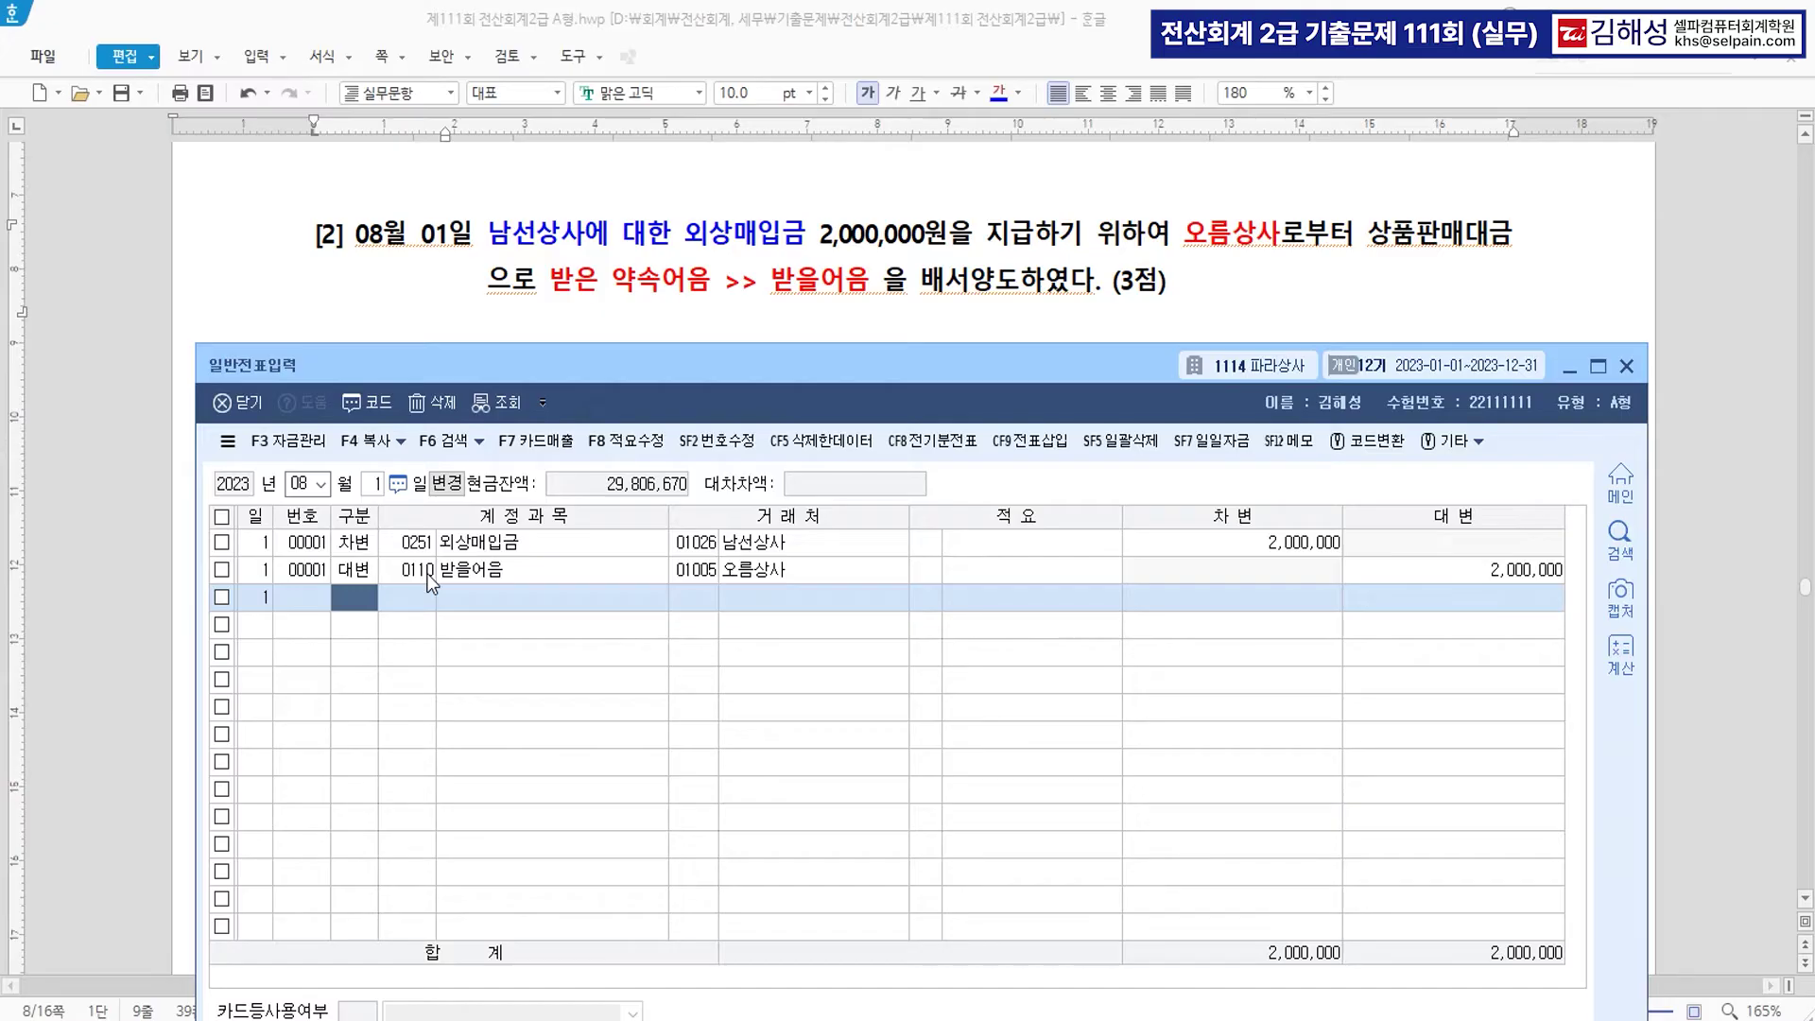
# In transaction [3] of the exam document, color 08월 31일 and 임차보증금을 보통예금 blue.
pyautogui.scroll(-3, 706, 219)
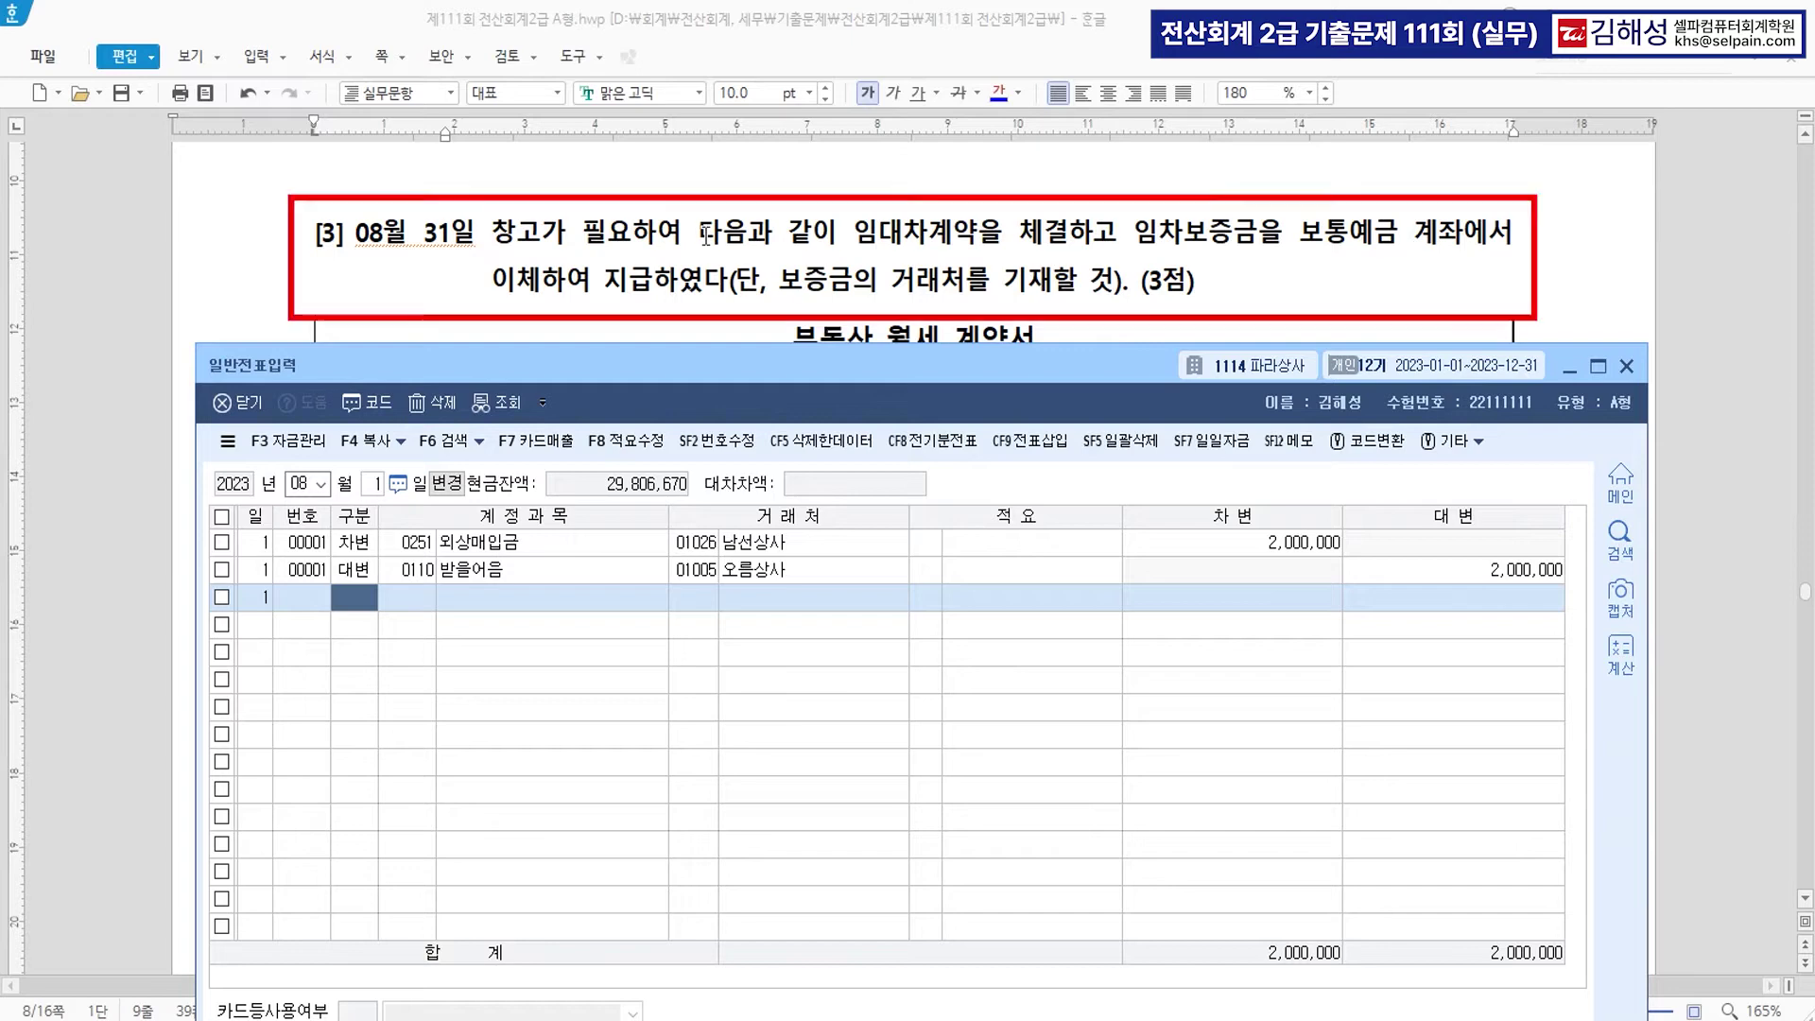
pyautogui.click(428, 241)
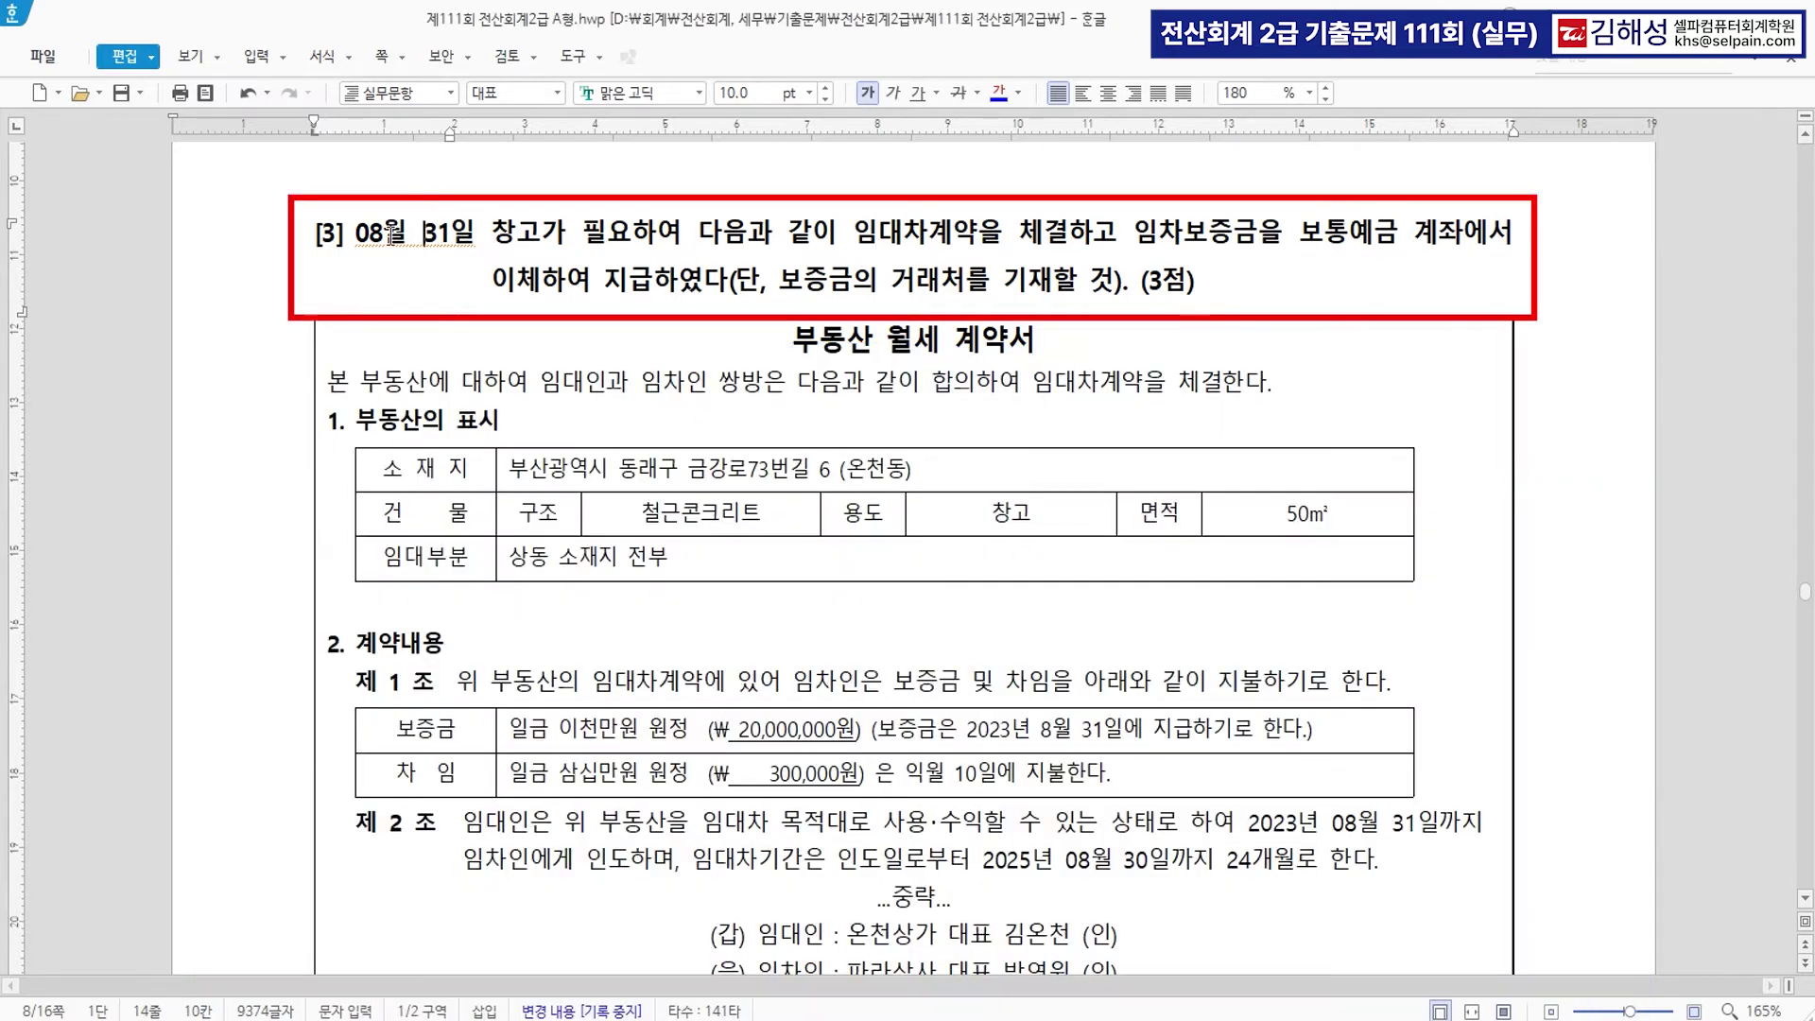
pyautogui.moveTo(353, 237); pyautogui.dragTo(473, 244)
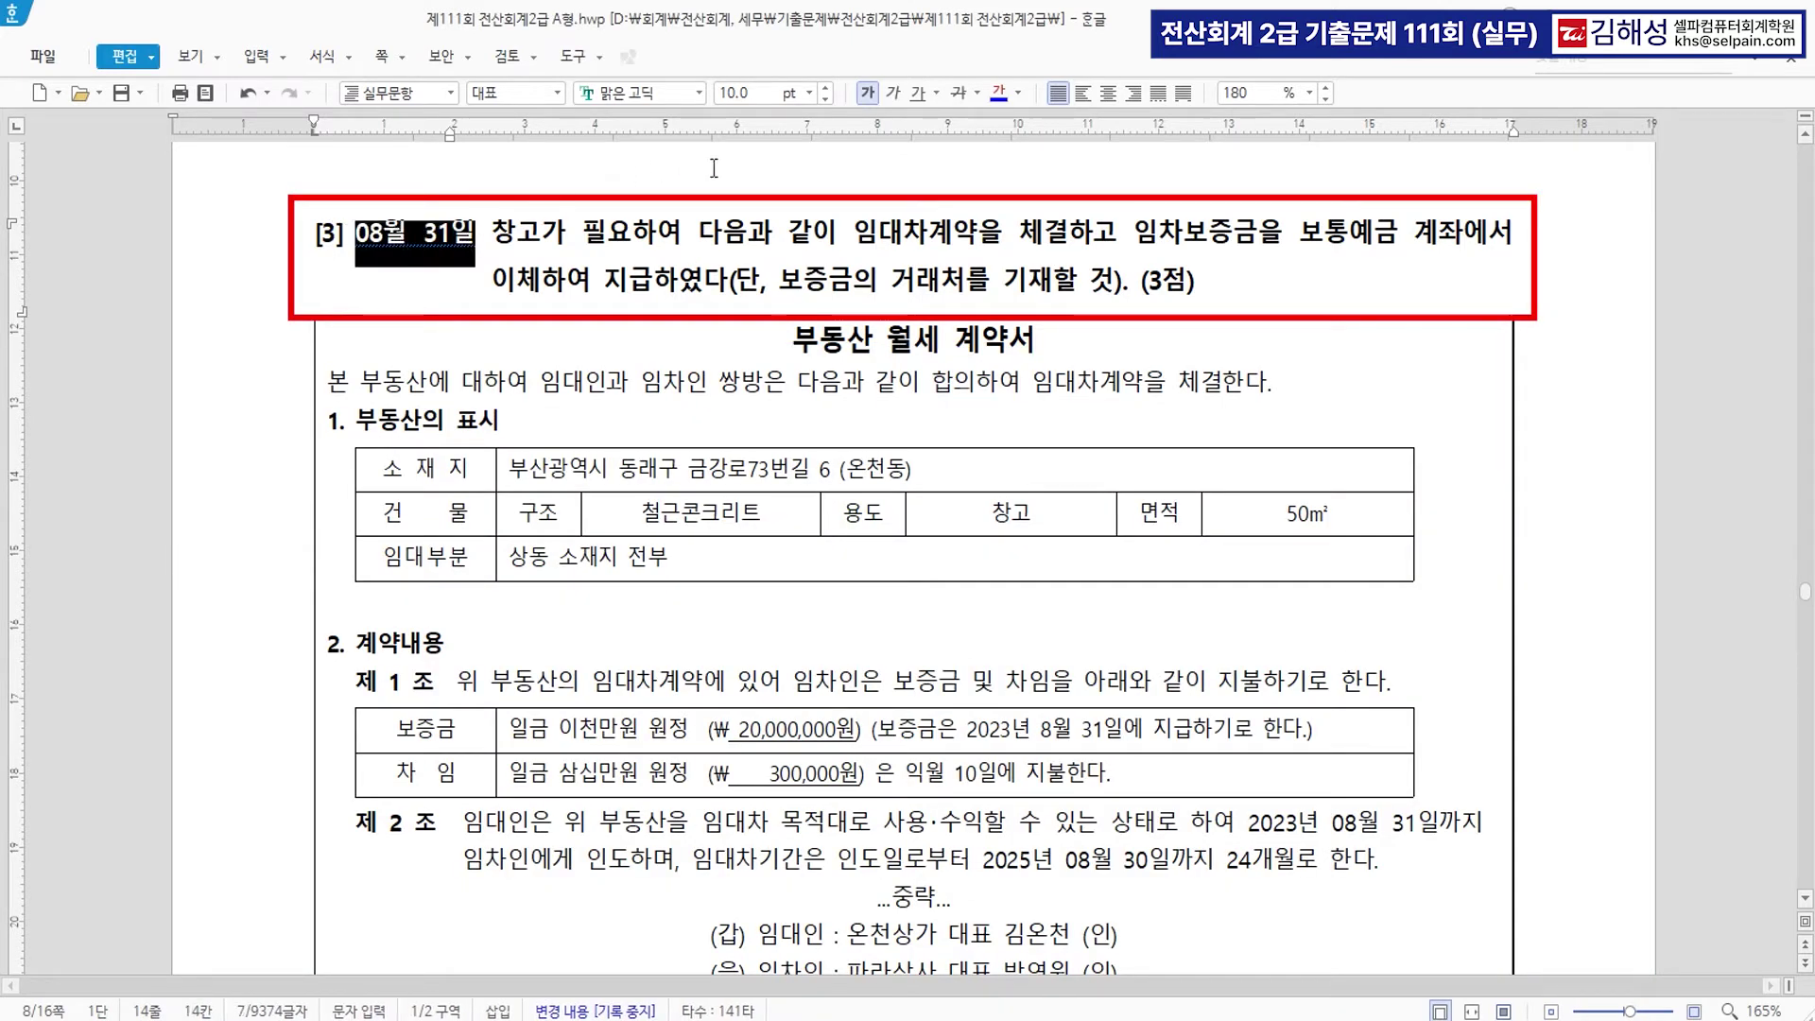
pyautogui.click(1000, 93)
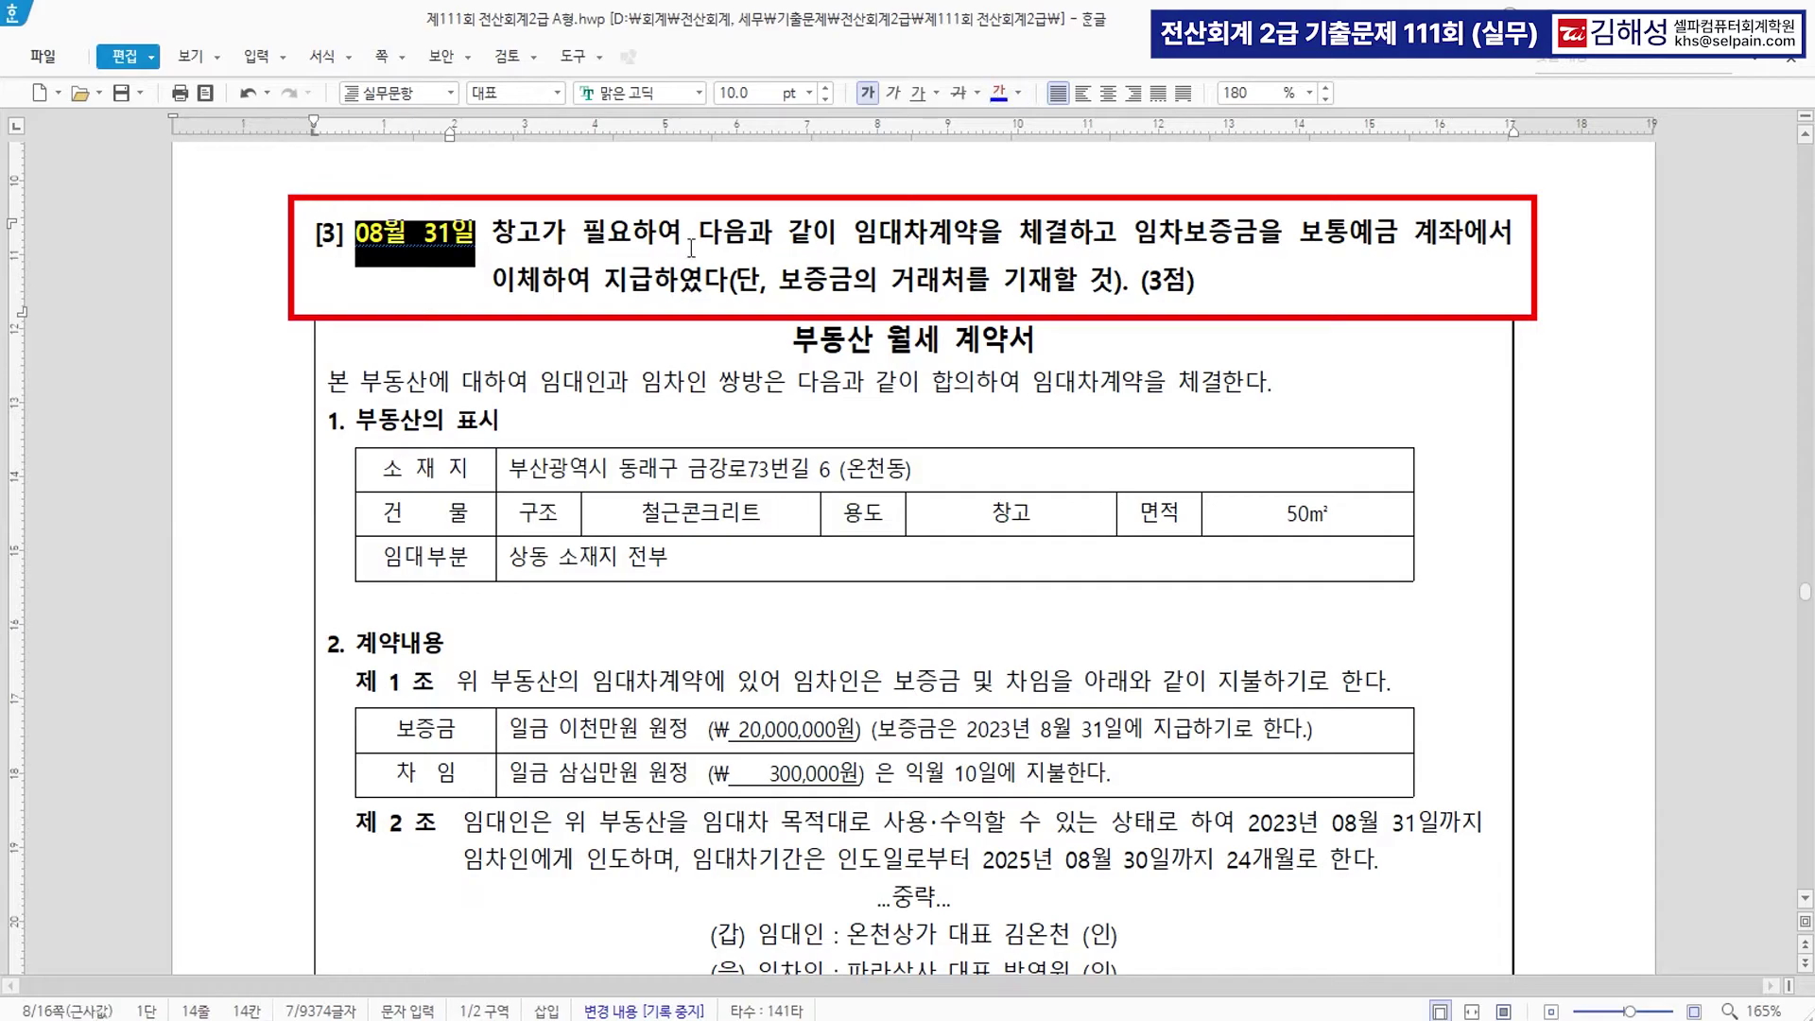
pyautogui.moveTo(1133, 237); pyautogui.dragTo(1390, 239)
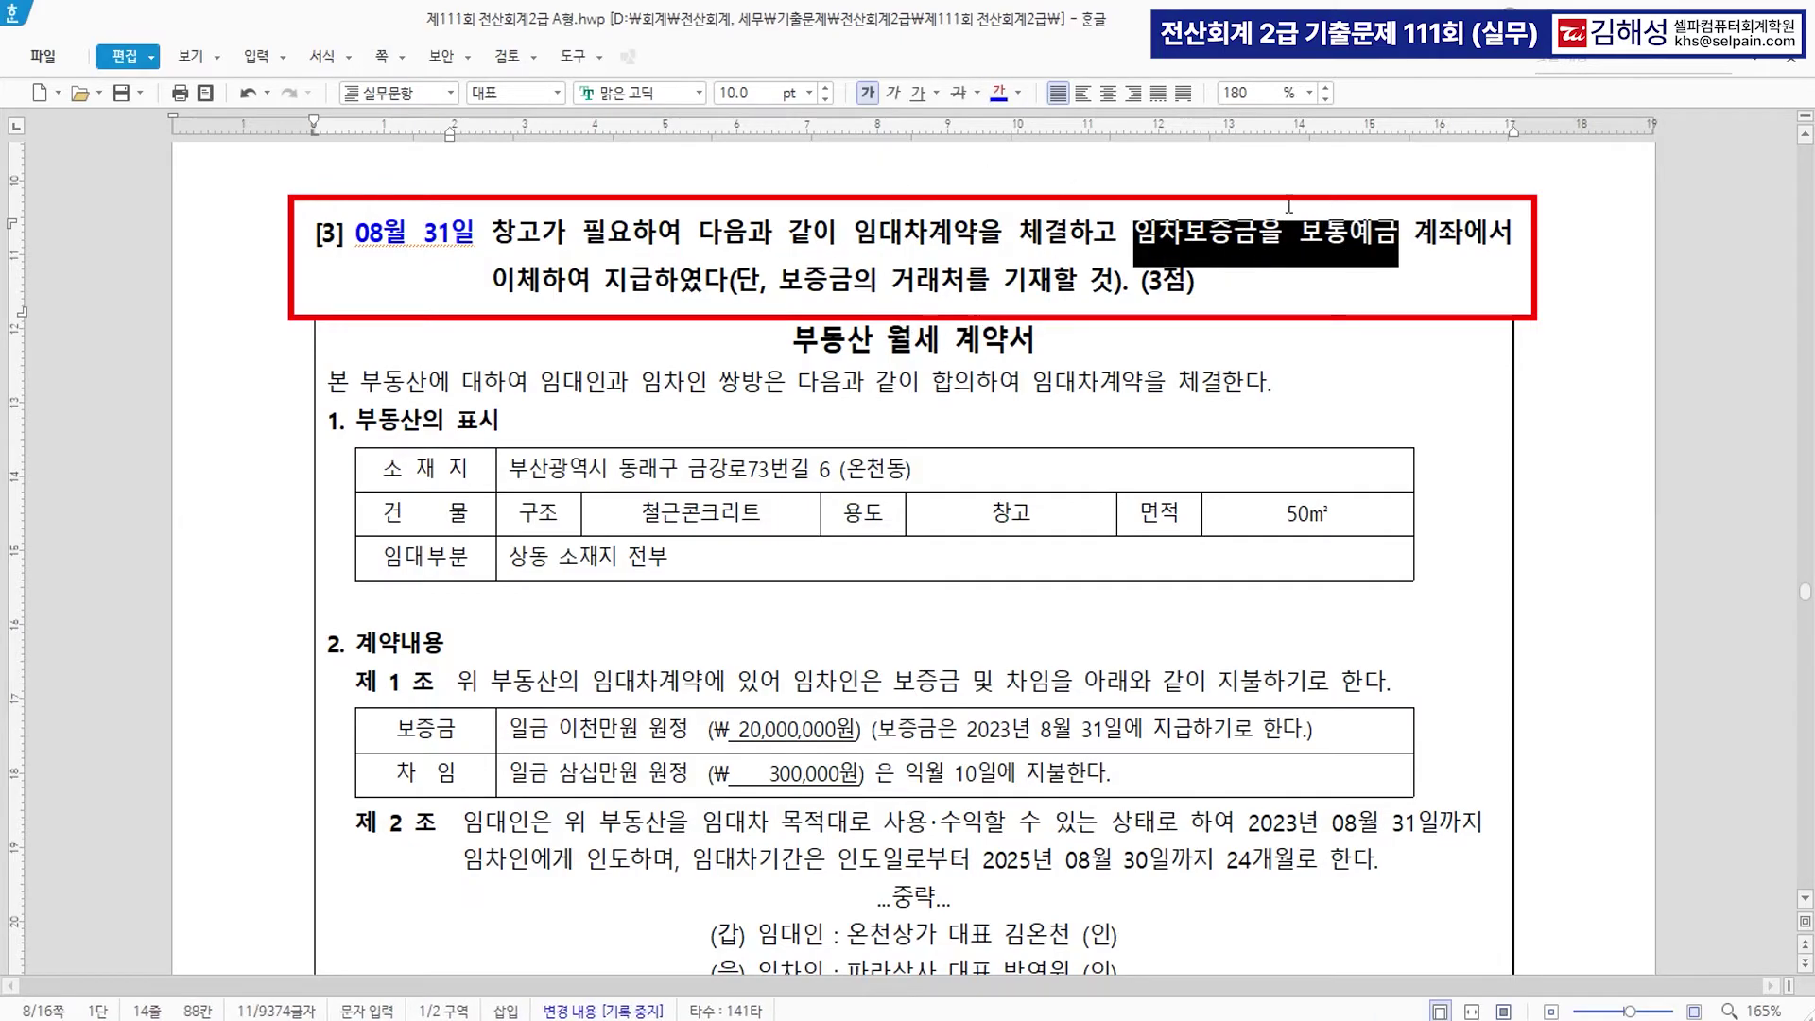
pyautogui.click(1004, 92)
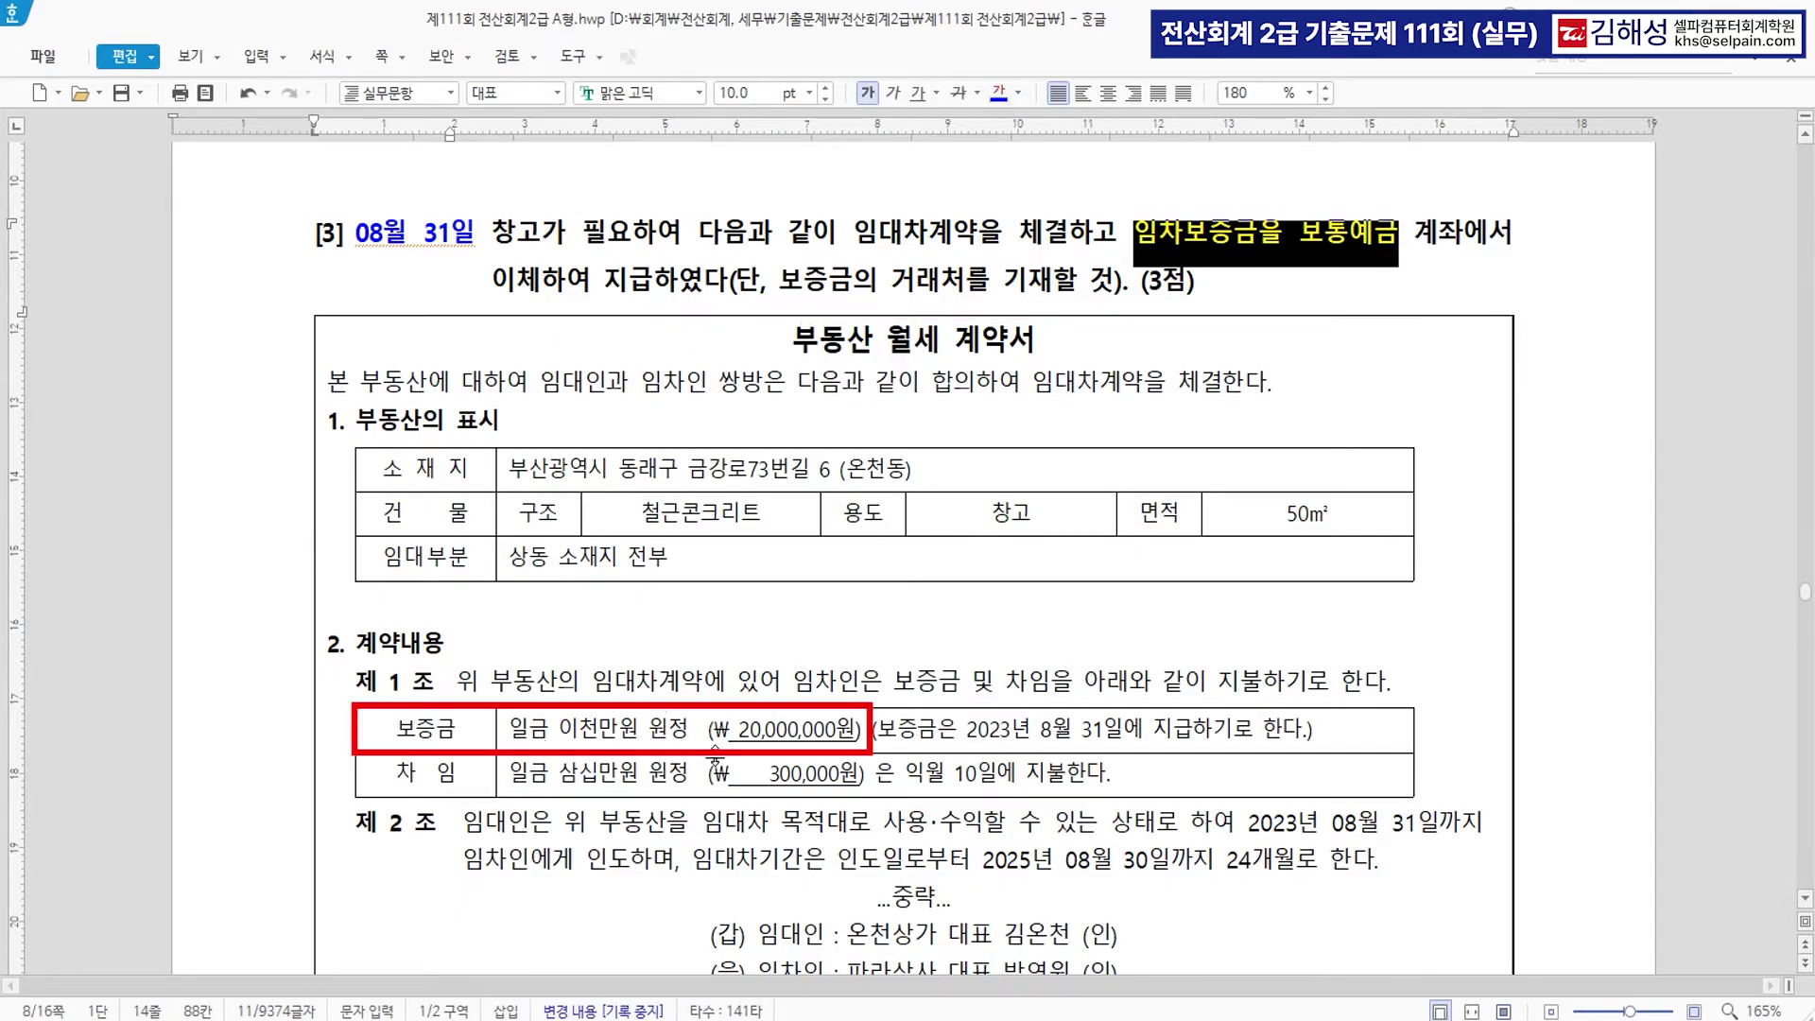
# Color the 보증금 amount 20,000,000원 blue in the contract table.
pyautogui.doubleClick(788, 729)
pyautogui.keyDown('shift'); pyautogui.click(856, 729); pyautogui.keyUp('shift')
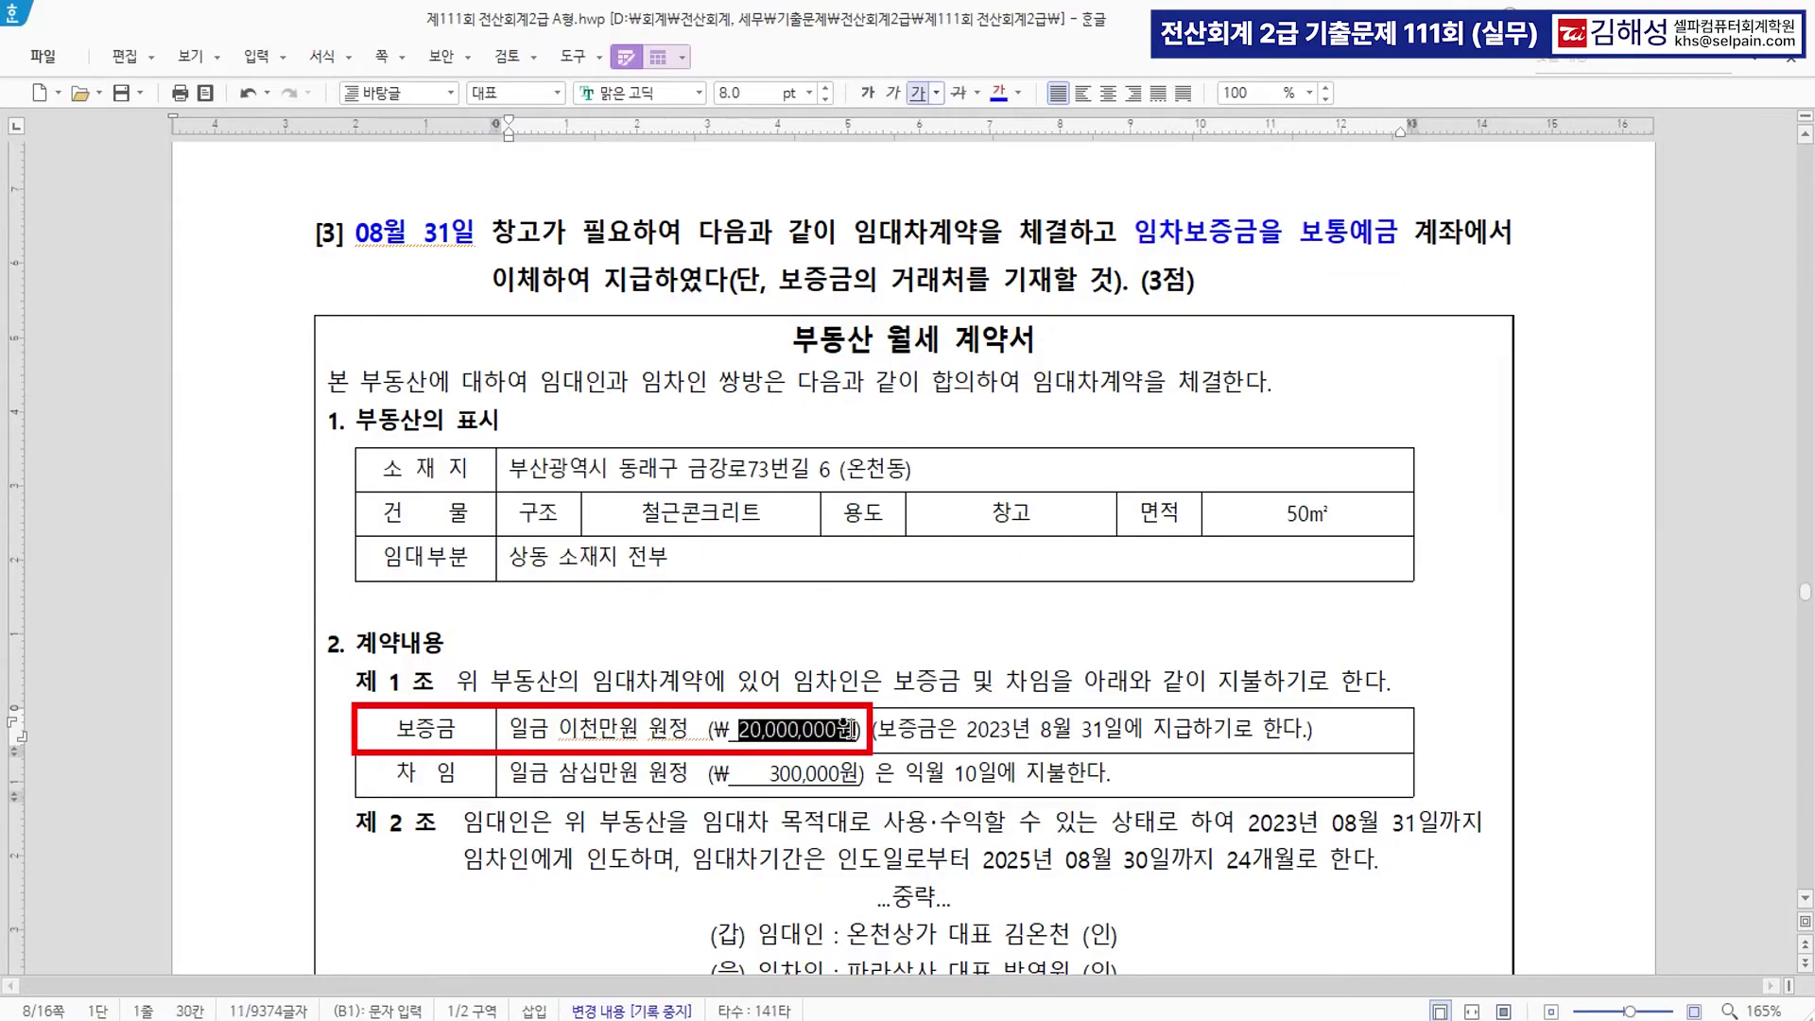
pyautogui.click(996, 94)
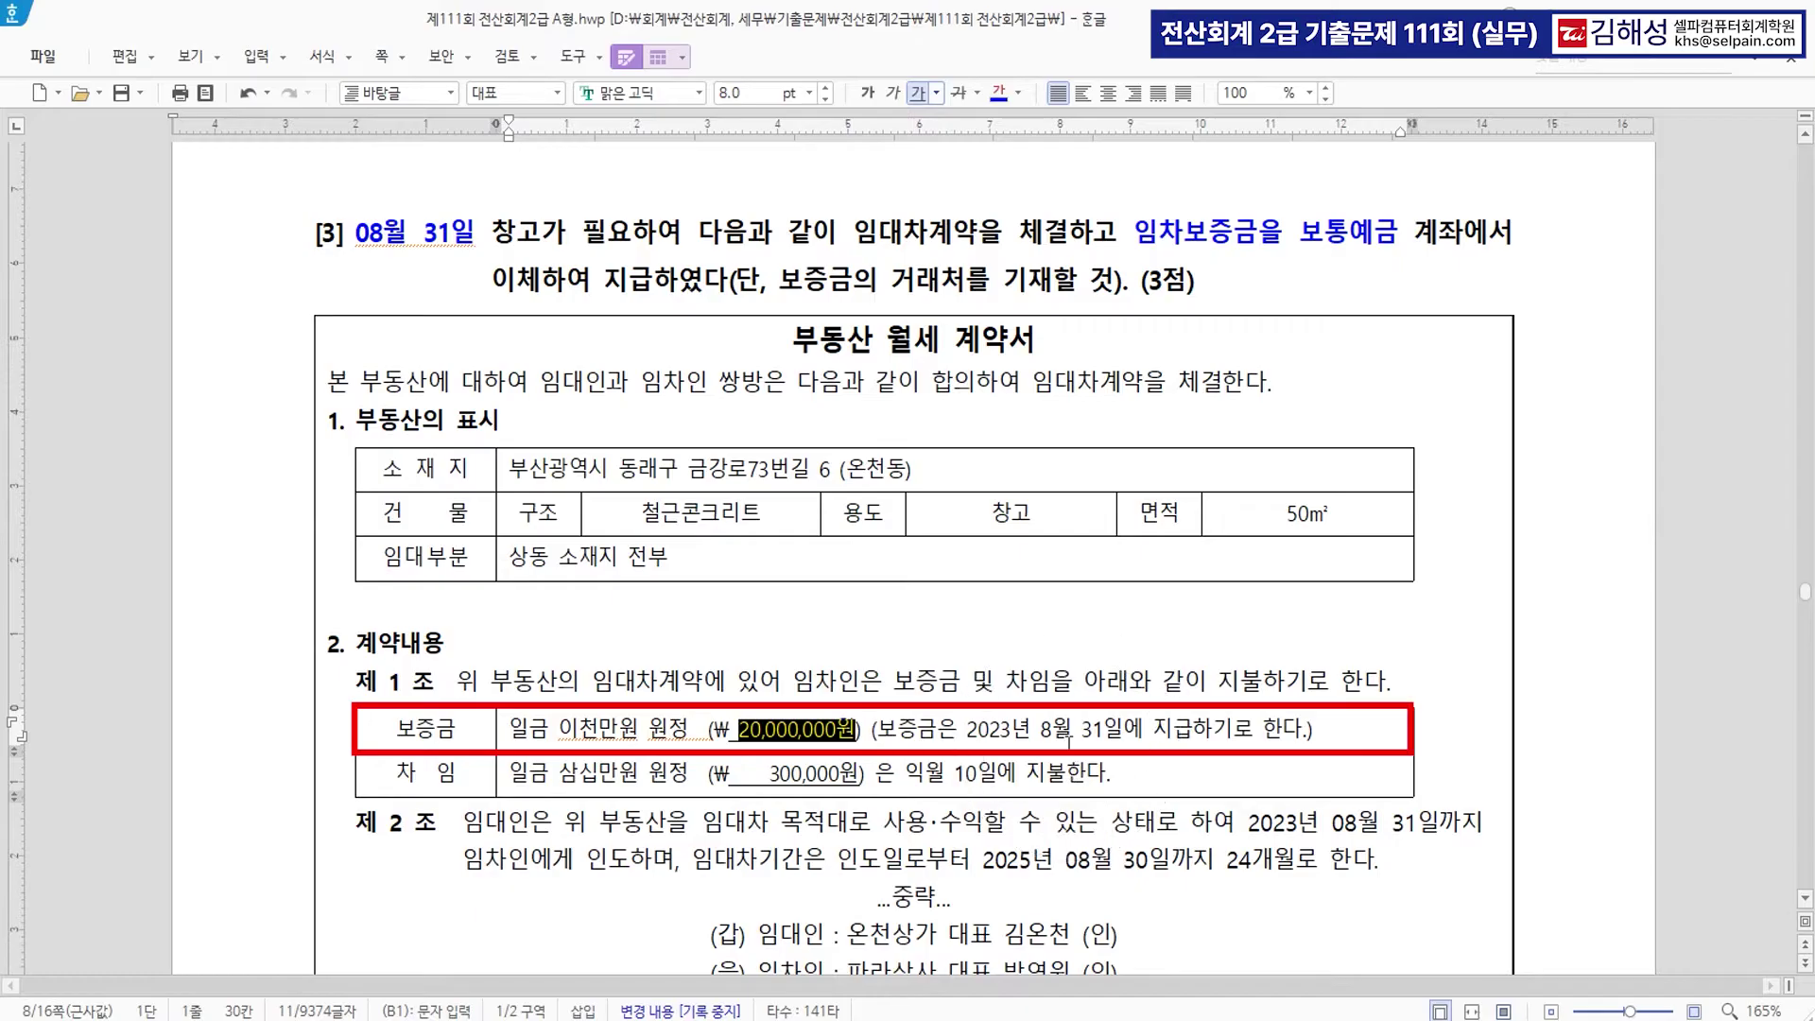
# Color the 임대인 business name 온천상가 blue in the contract's closing lines.
pyautogui.scroll(-6, 1069, 740)
pyautogui.scroll(3, 920, 753)
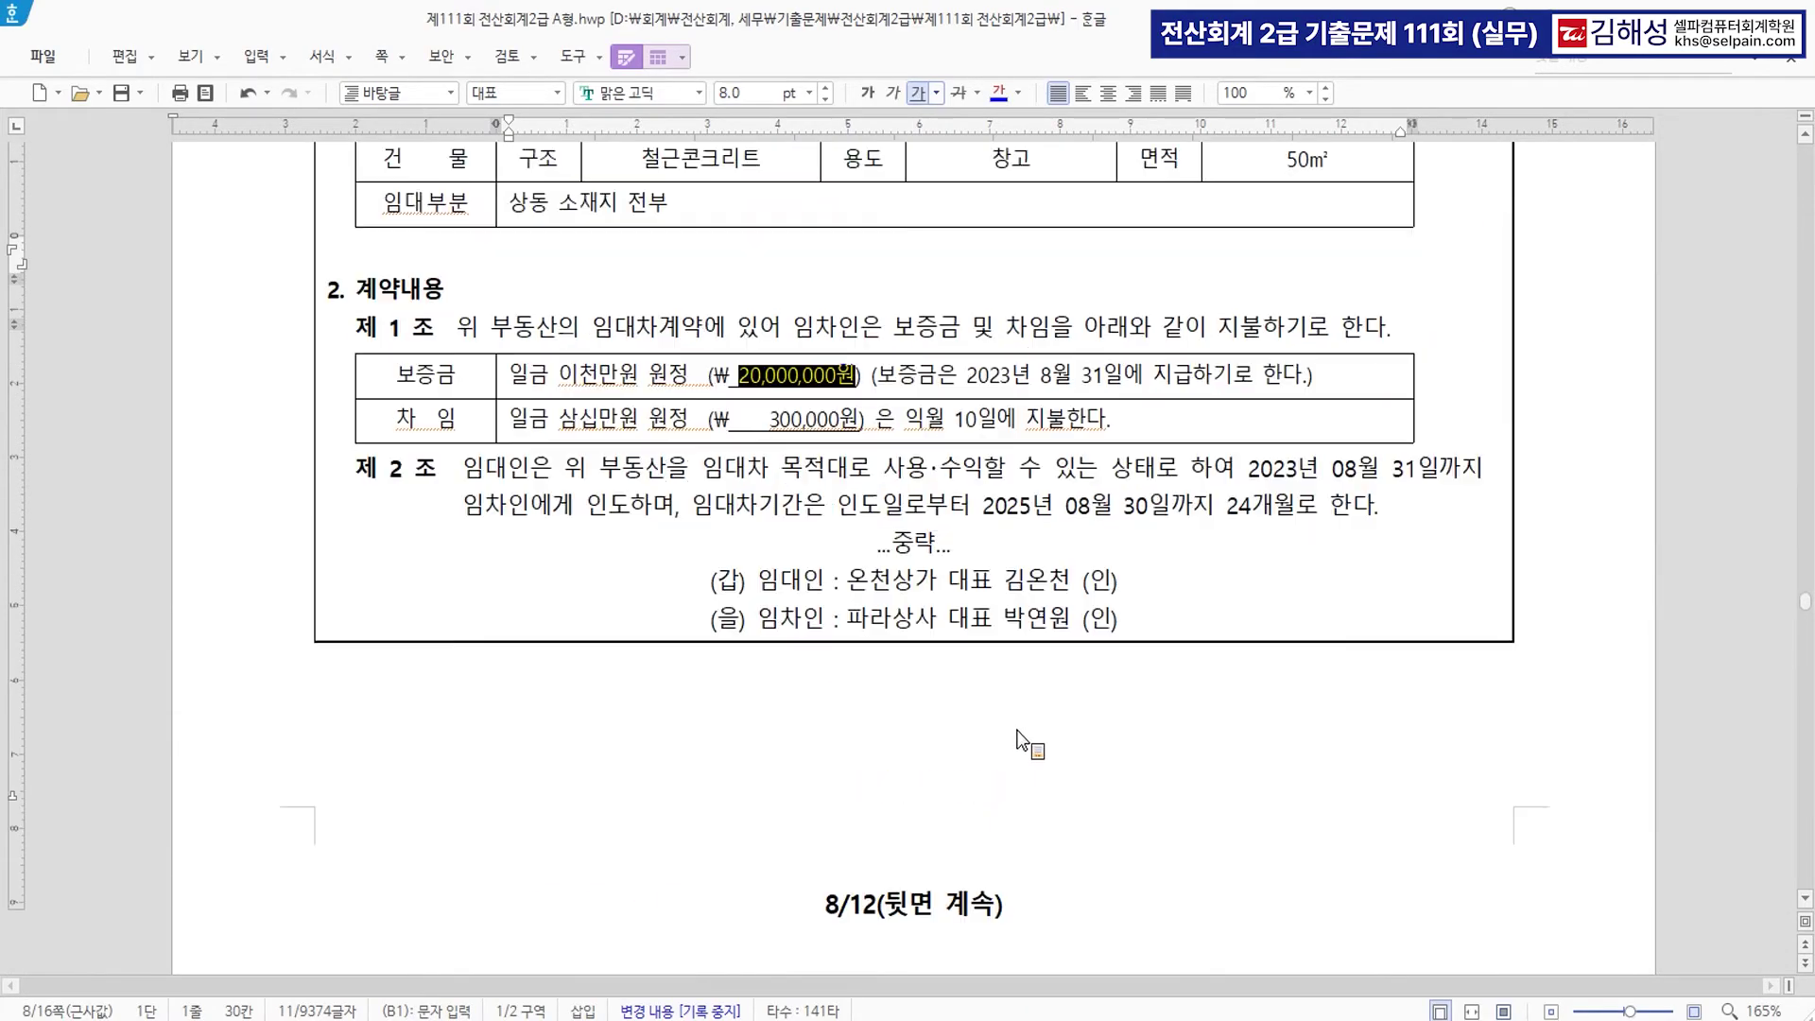
pyautogui.scroll(3, 1018, 733)
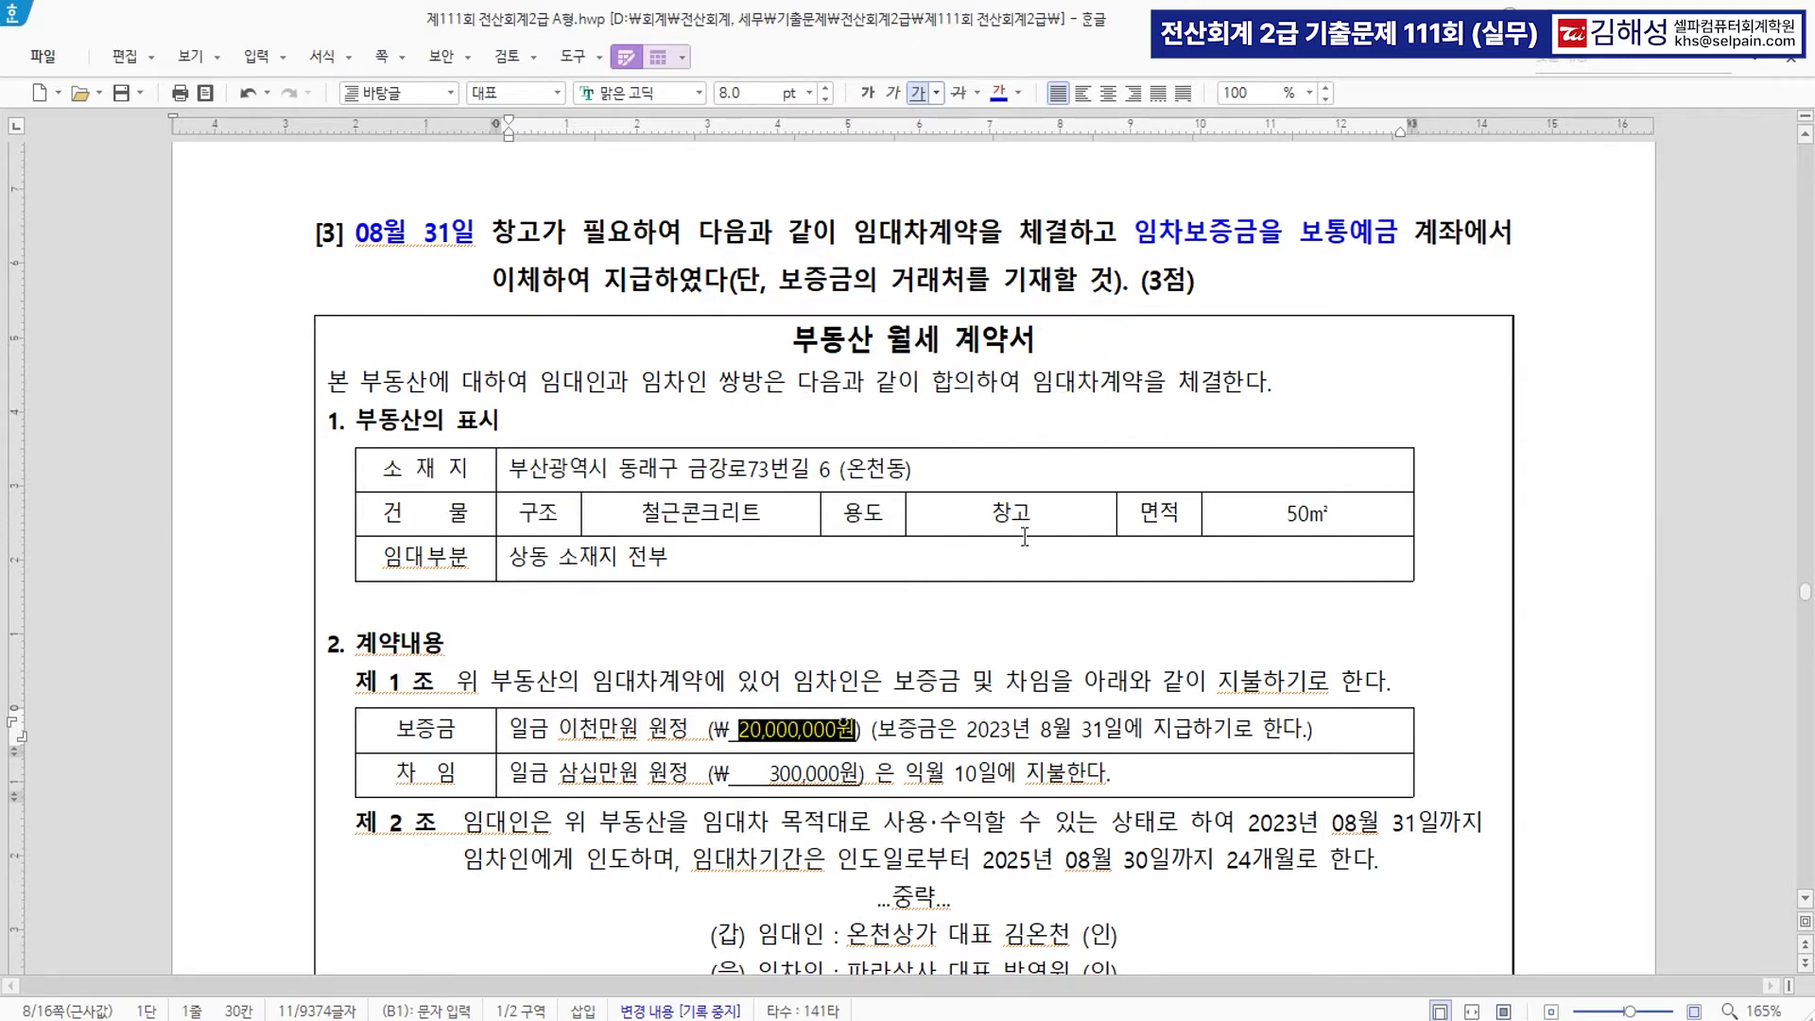
pyautogui.scroll(-5, 1026, 534)
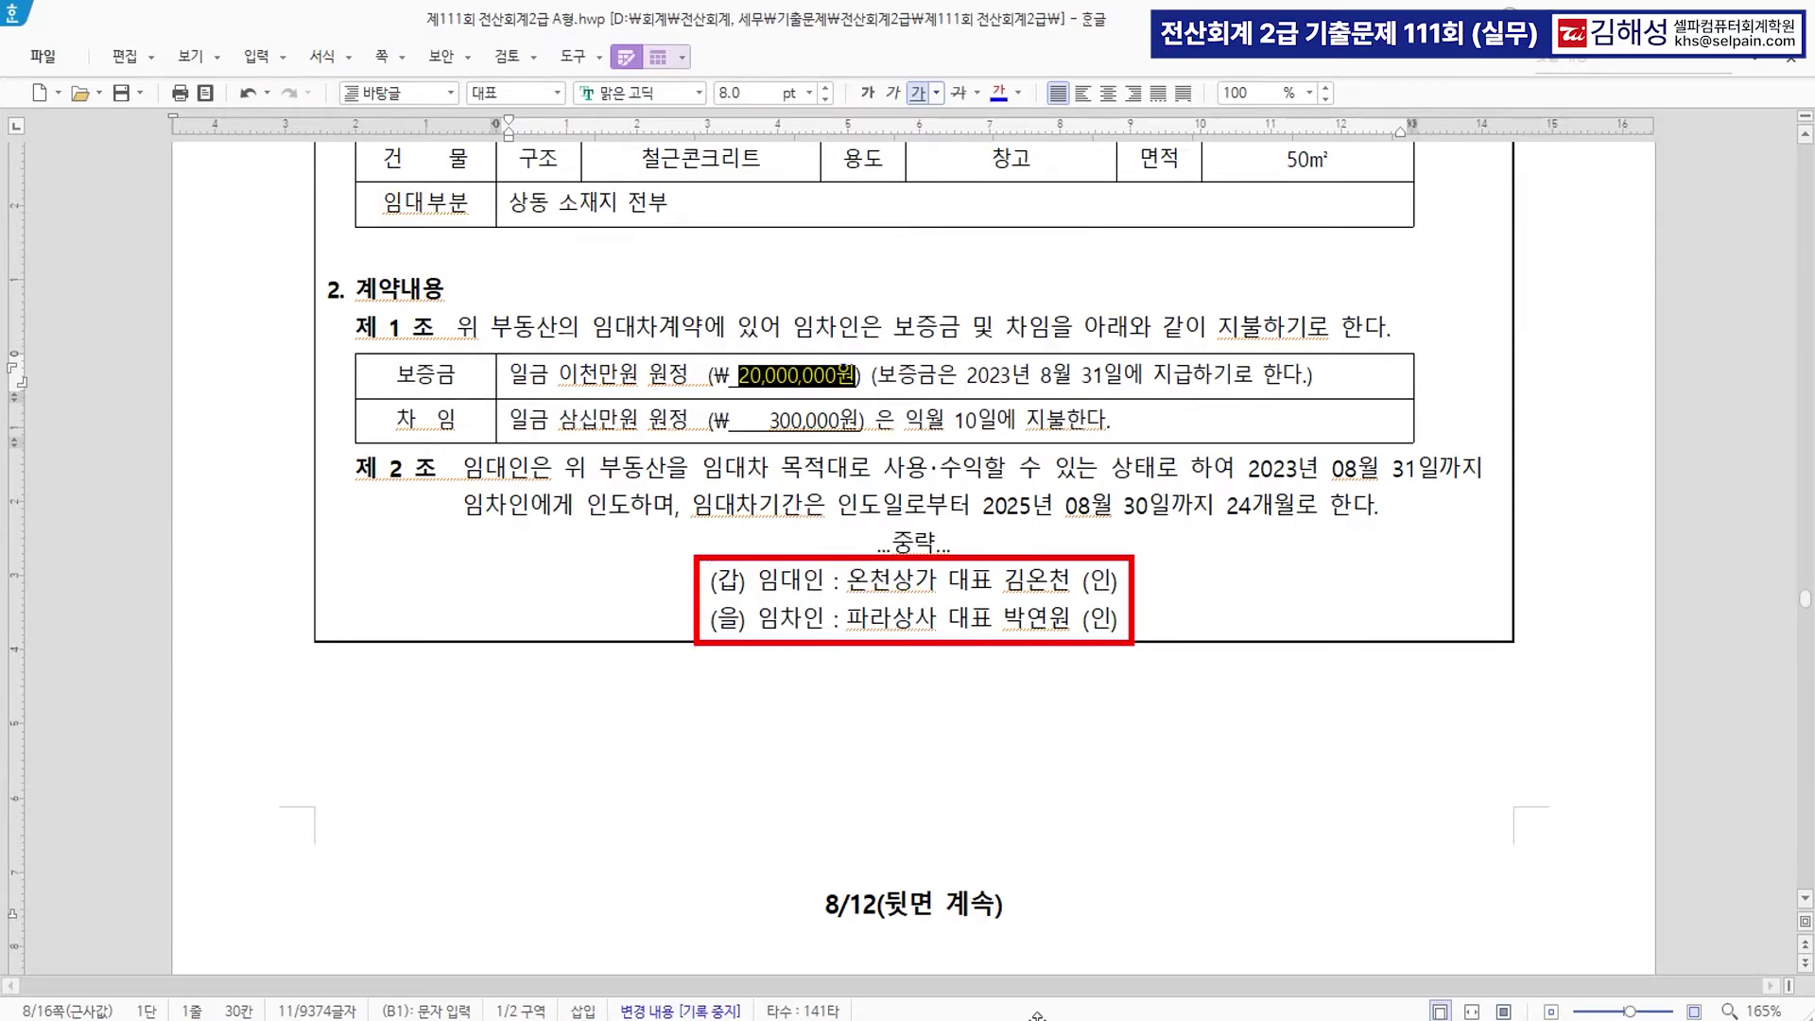
pyautogui.hotkey('alt', 'Tab')
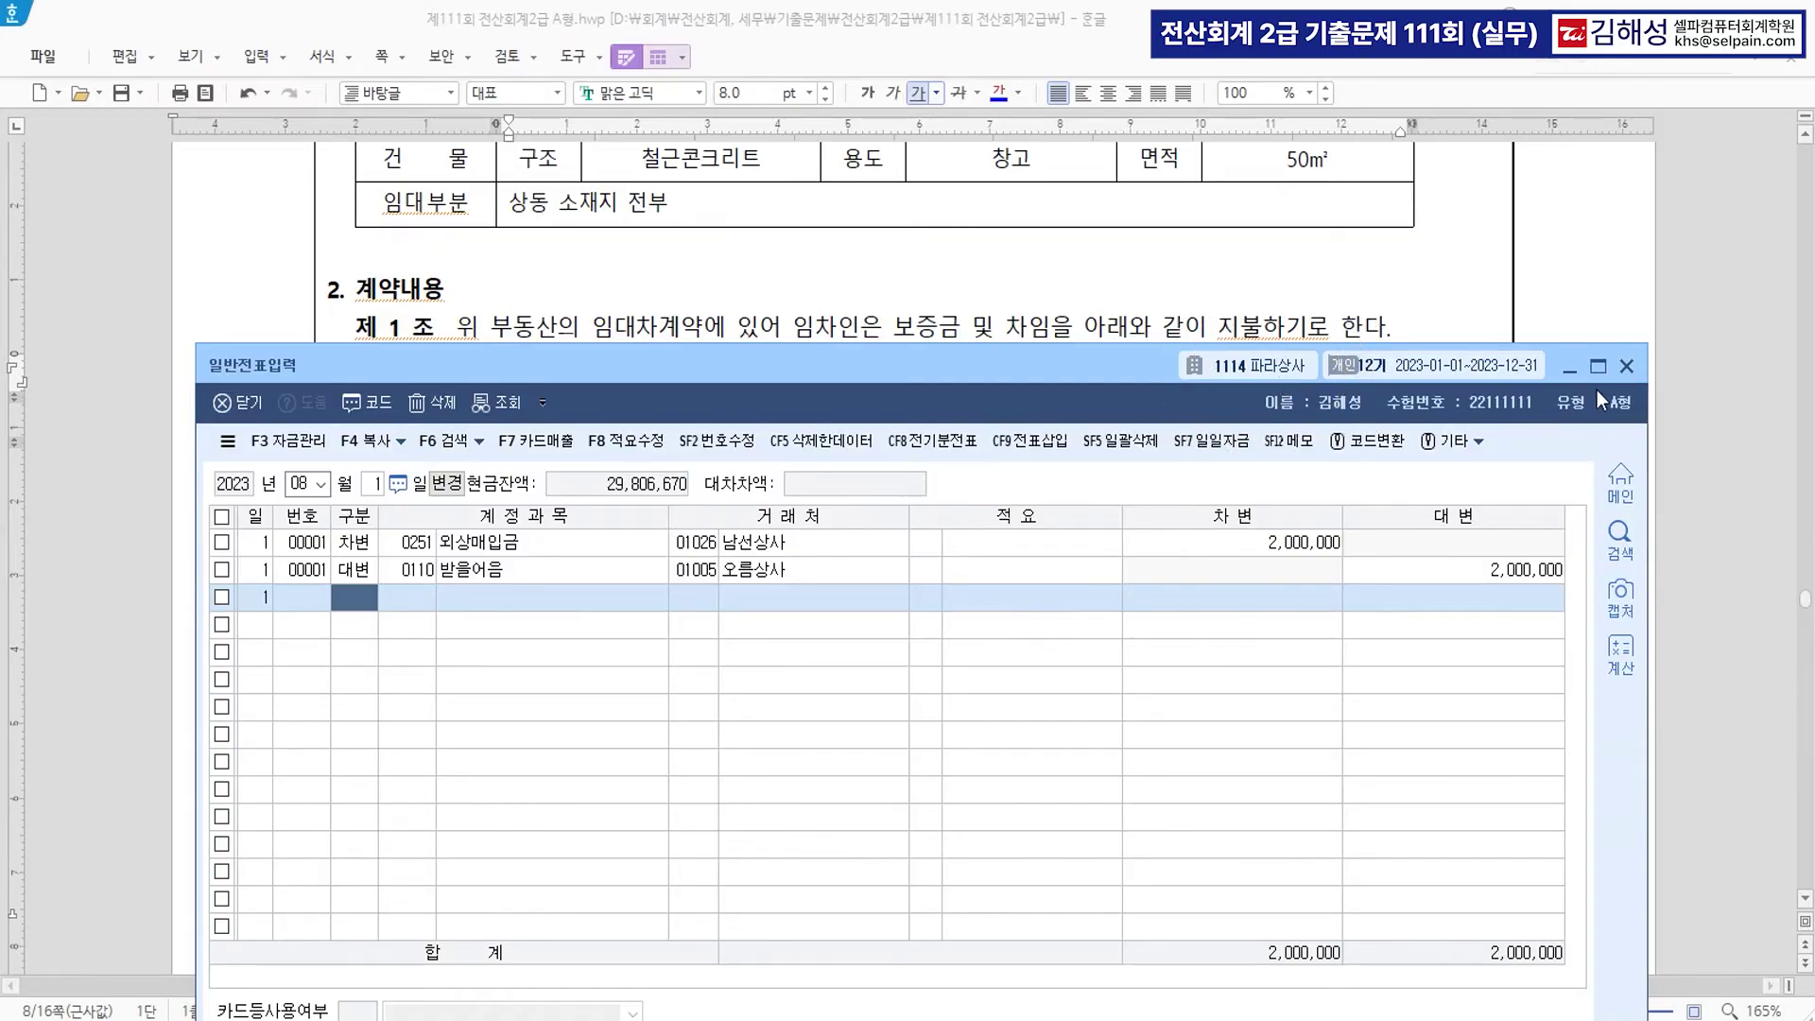
pyautogui.click(1573, 373)
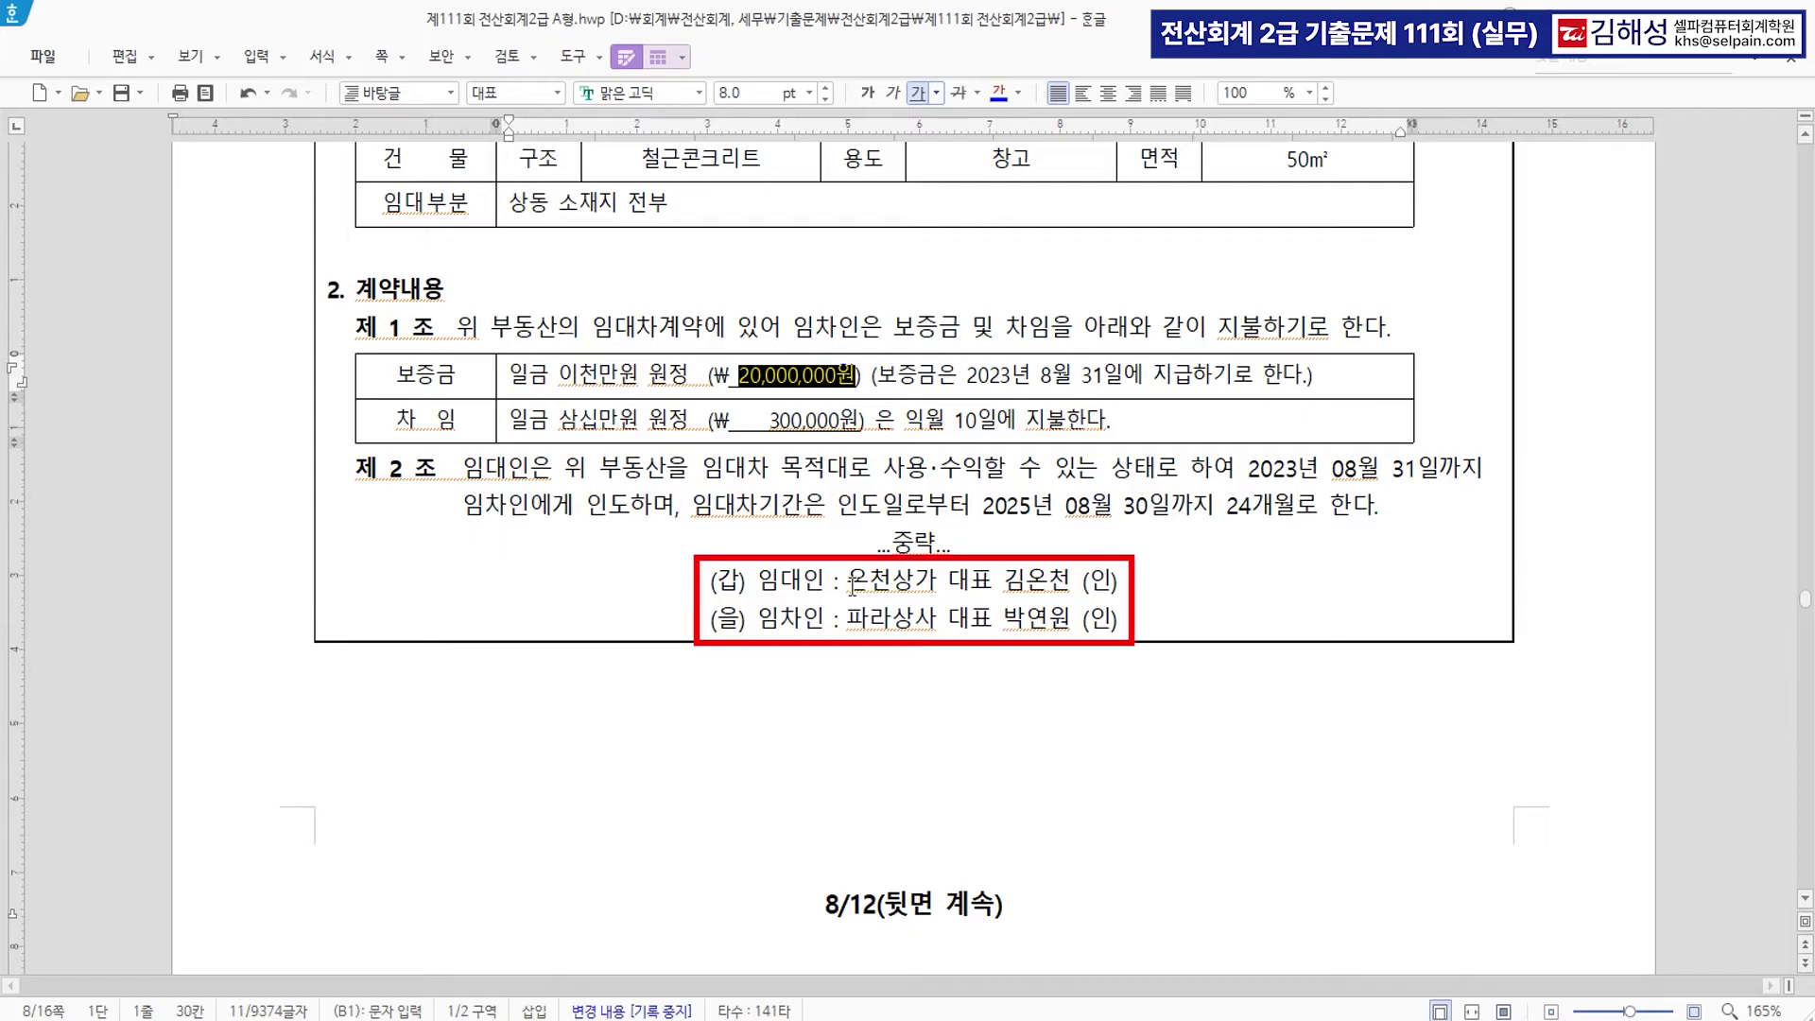
pyautogui.moveTo(848, 584); pyautogui.dragTo(936, 587)
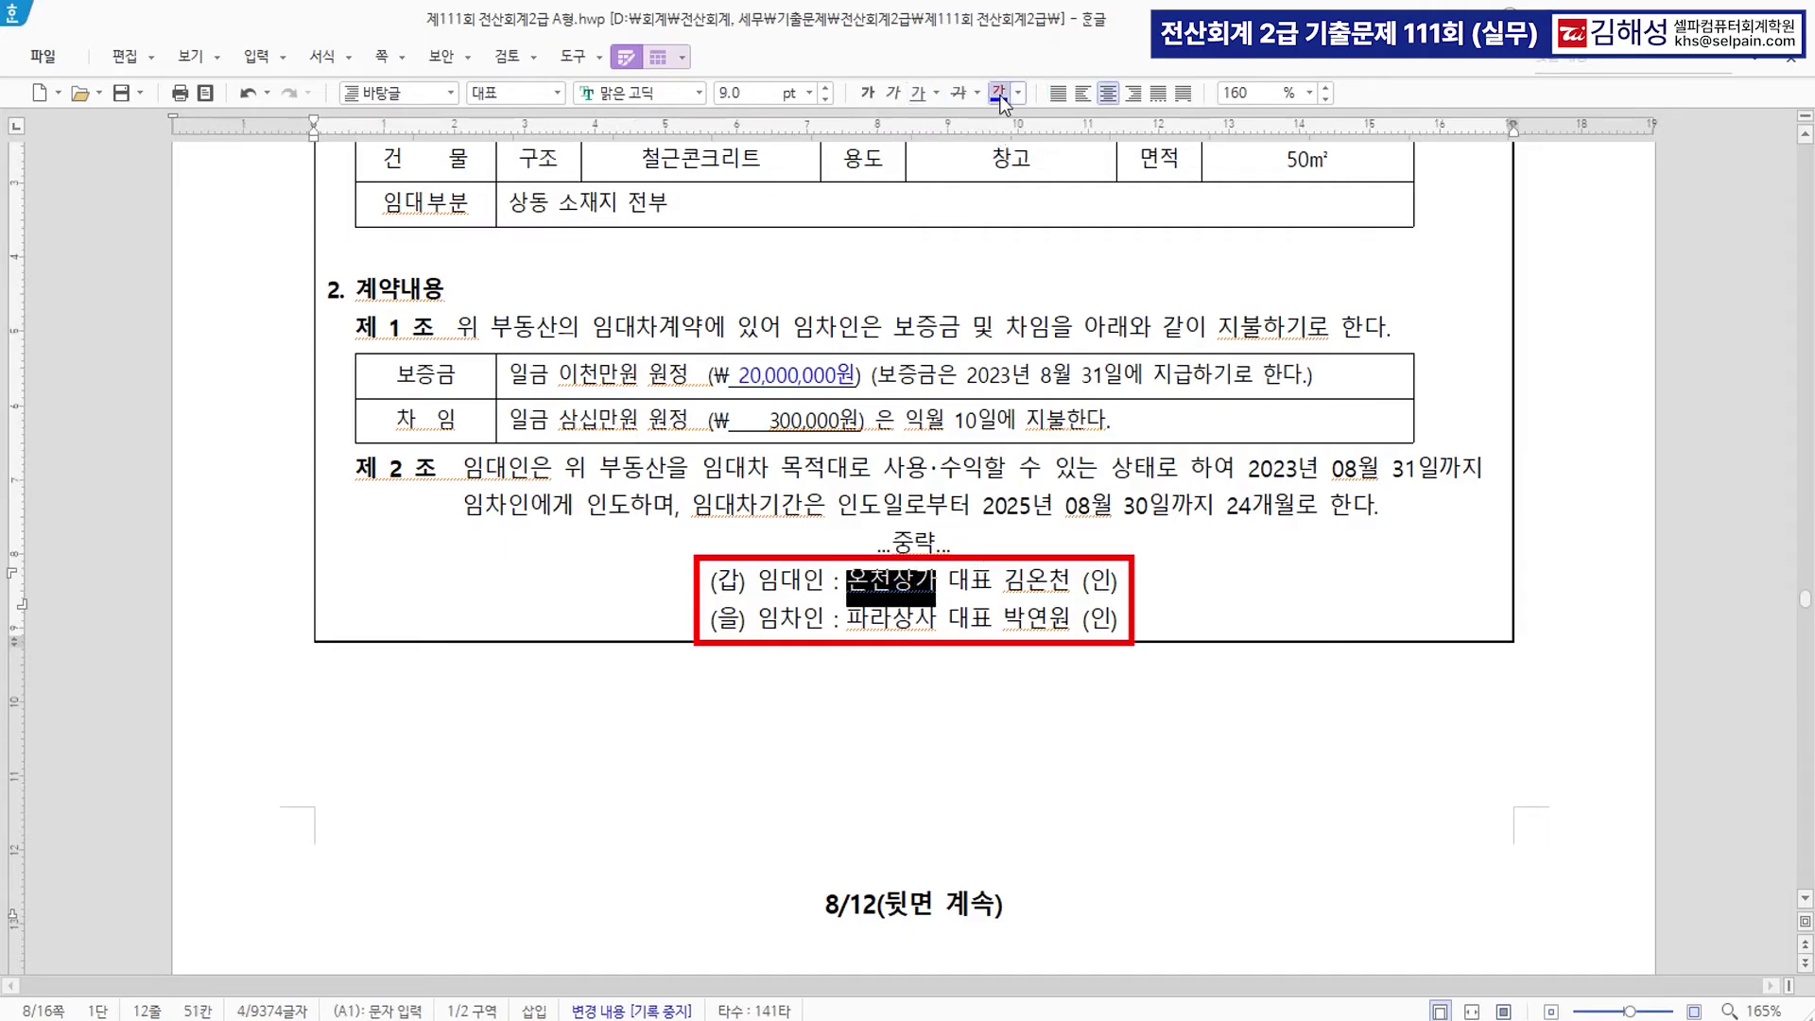
pyautogui.click(958, 693)
pyautogui.click(905, 578)
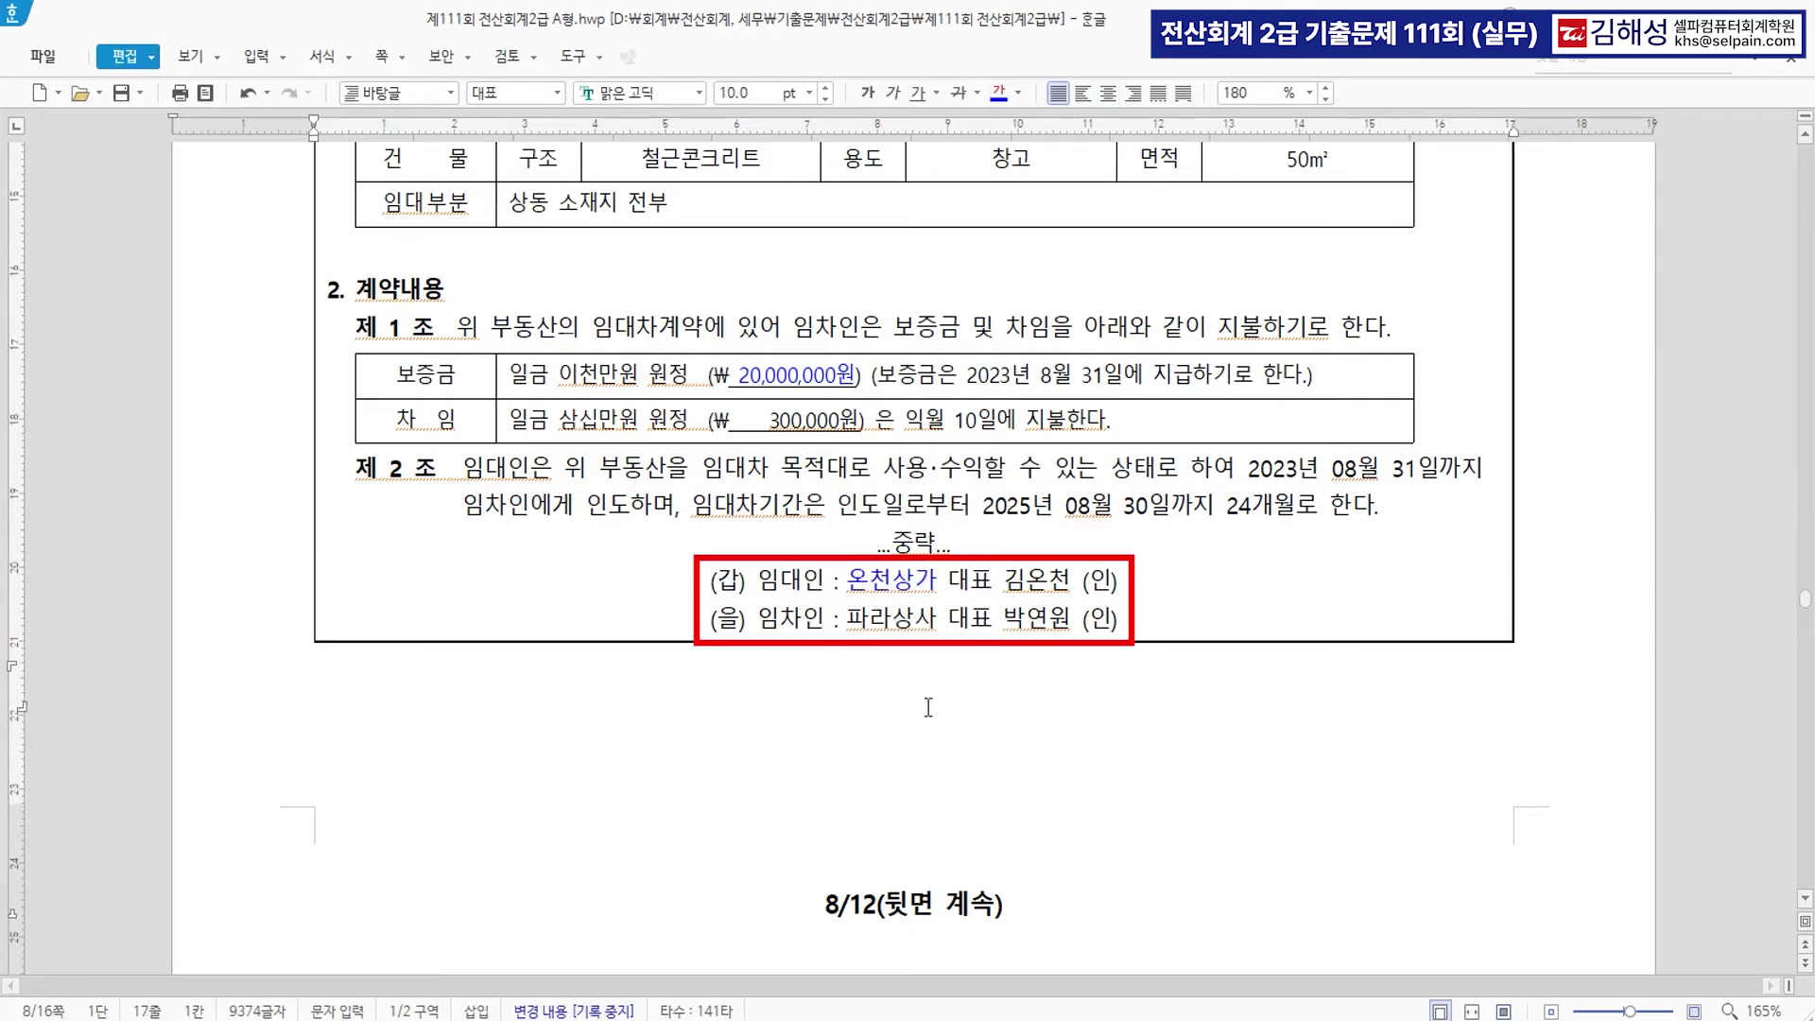
# Switch to KcLep and set the 일반전표입력 day to 31 for 08월.
pyautogui.hotkey('alt', 'Tab')
pyautogui.scroll(6, 881, 288)
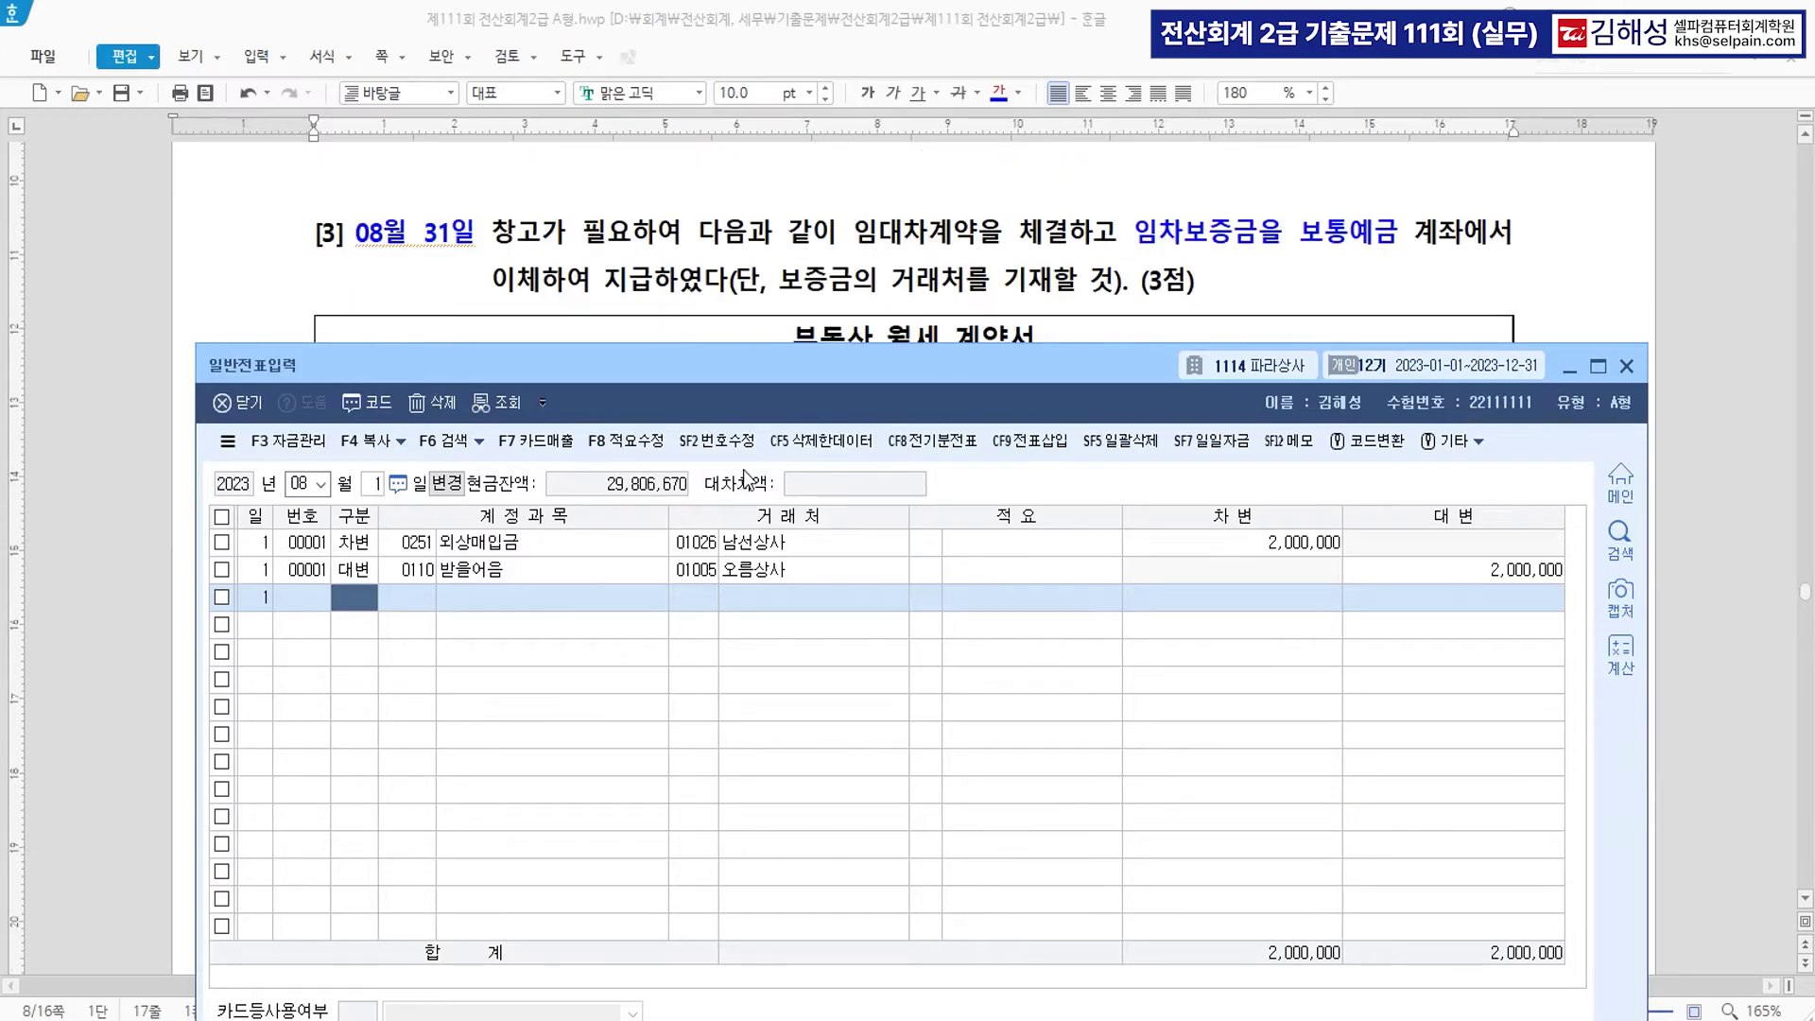
pyautogui.press('Escape')
pyautogui.write('31')
pyautogui.press('Return')
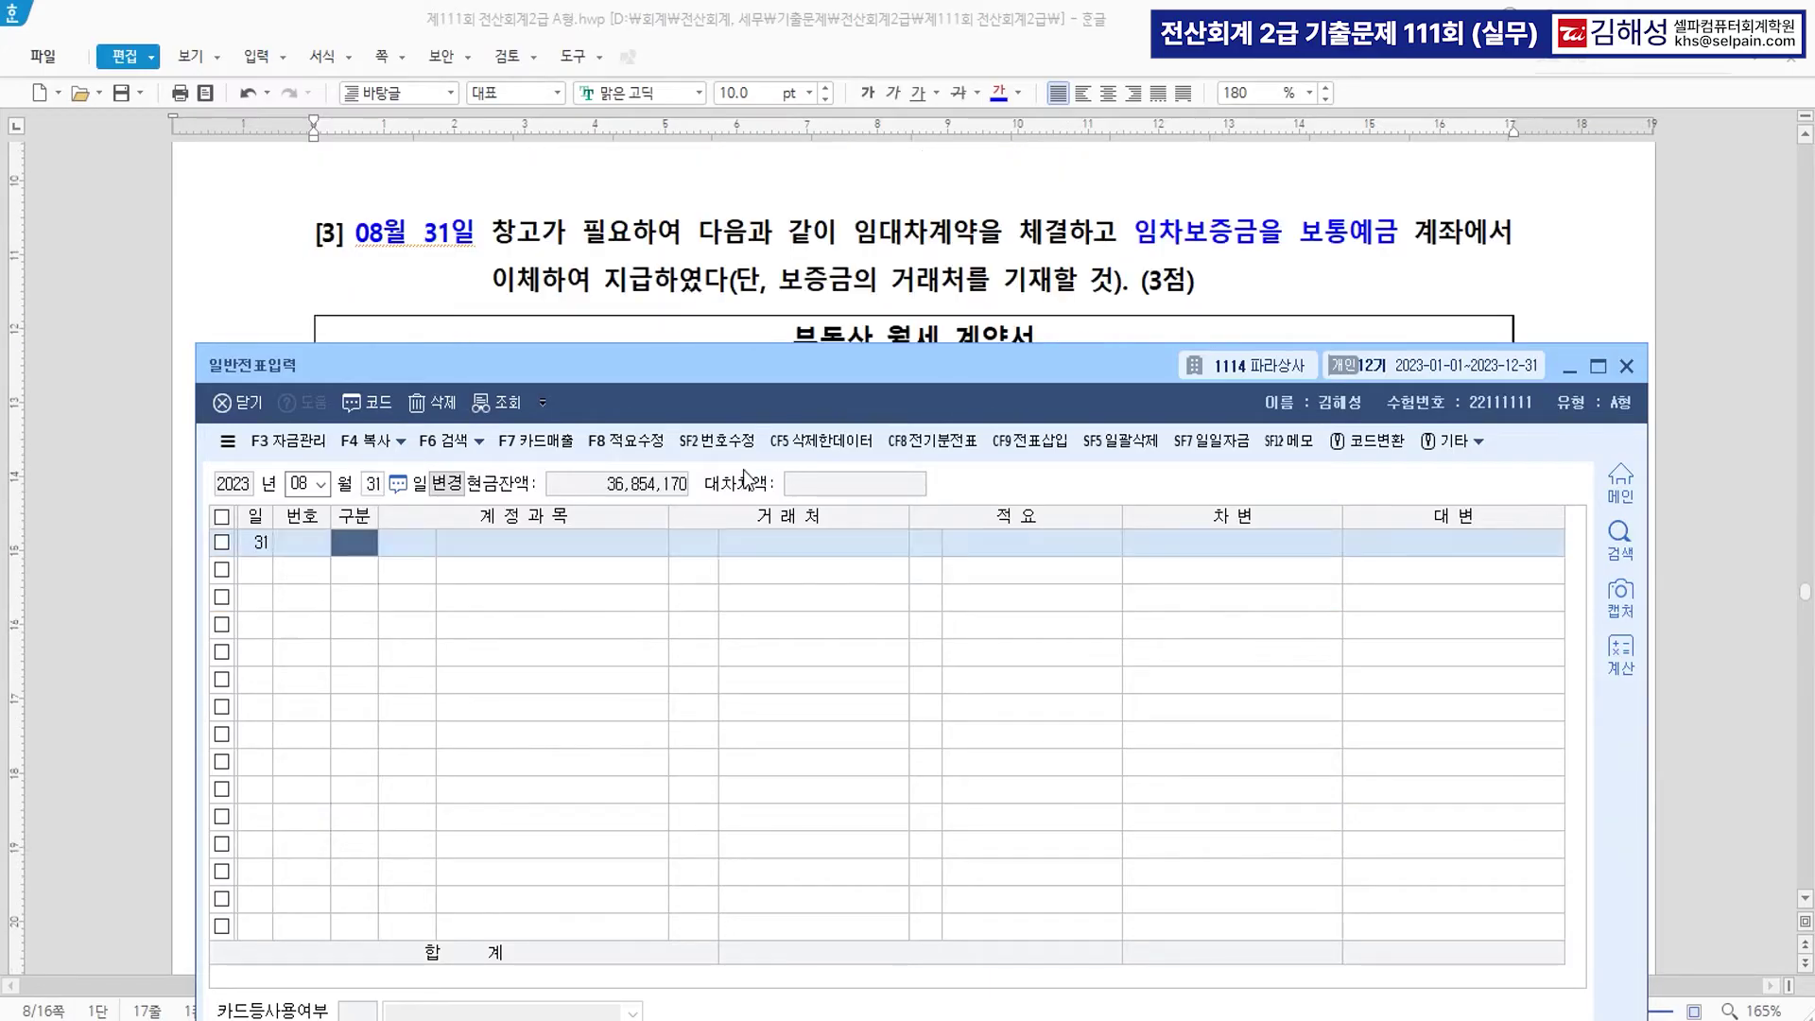
# Enter the 08월 31일 대변 line for 보통예금 (0103) with an amount of 20,000,000.
pyautogui.write('4103')
pyautogui.press('Return')
pyautogui.press('Return')
pyautogui.press('Return')
pyautogui.press('Return')
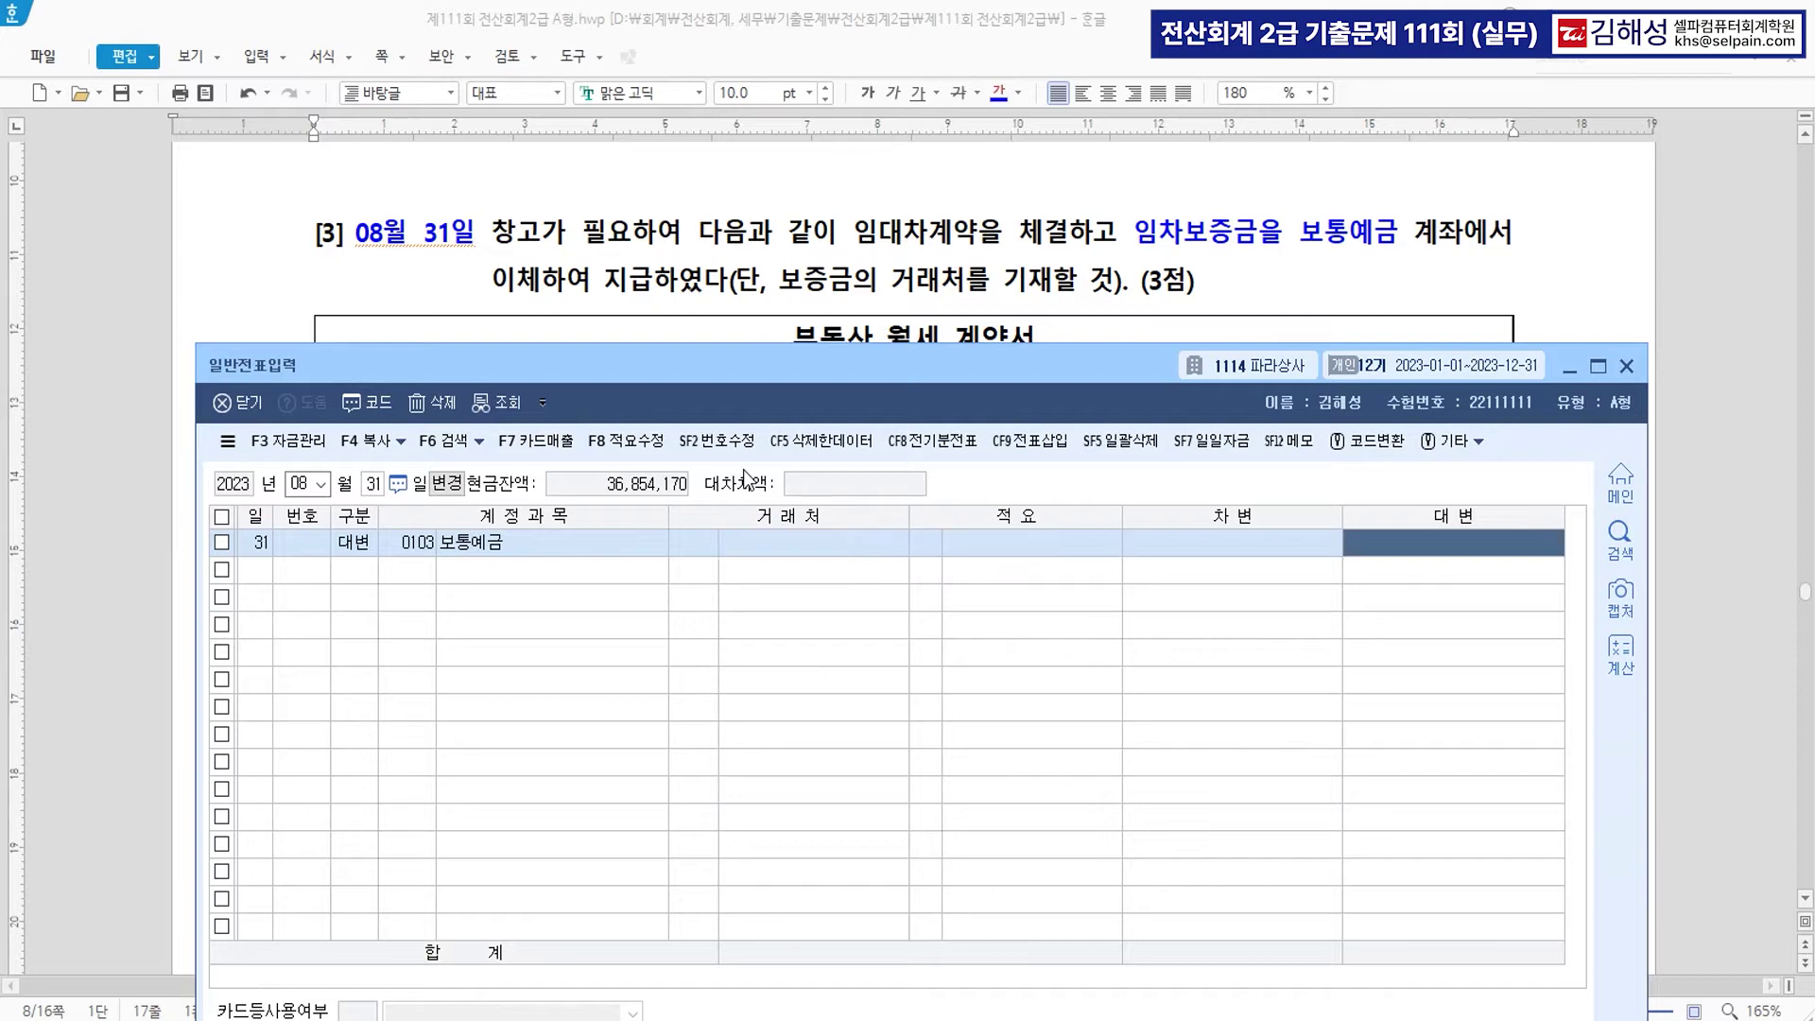
pyautogui.write('0000000')
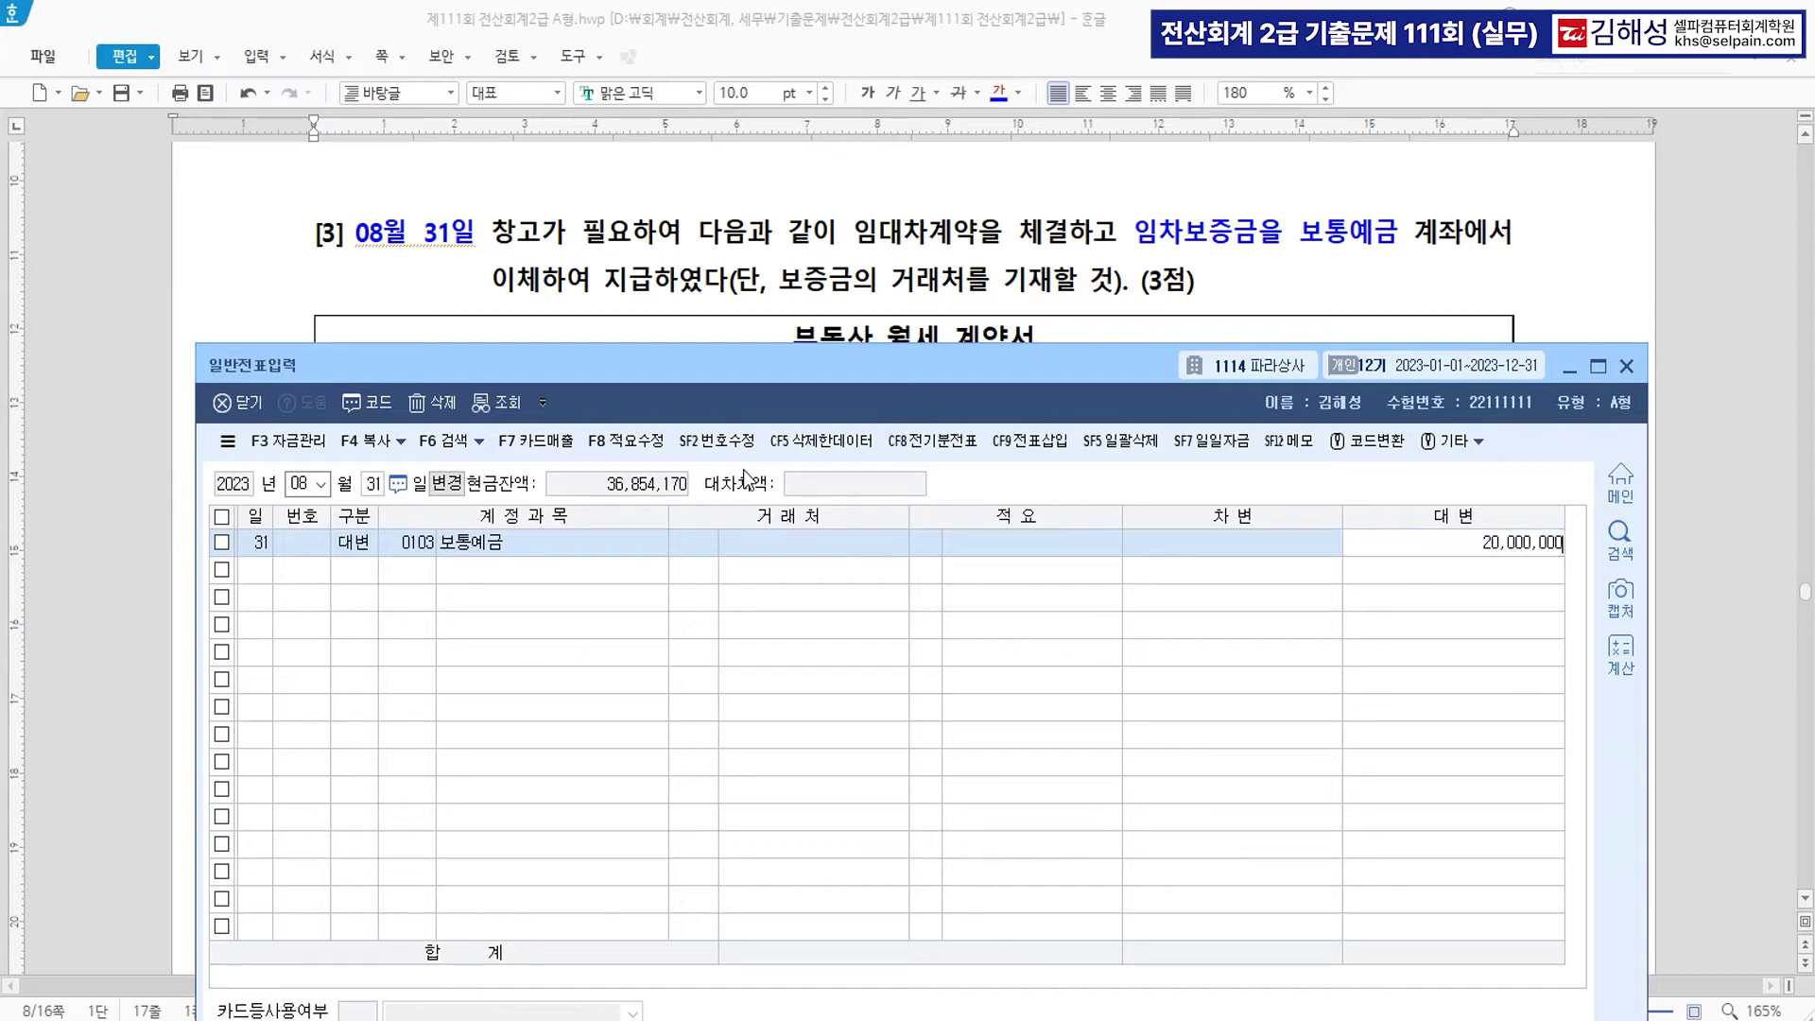
pyautogui.press('Return')
# Add the 차변 line for 임차보증금 (0232), 거래처 온천상가 (00109), for 20,000,000.
pyautogui.write('3')
pyautogui.press('Return')
pyautogui.write('임차보')
pyautogui.press('Return')
pyautogui.press('Return')
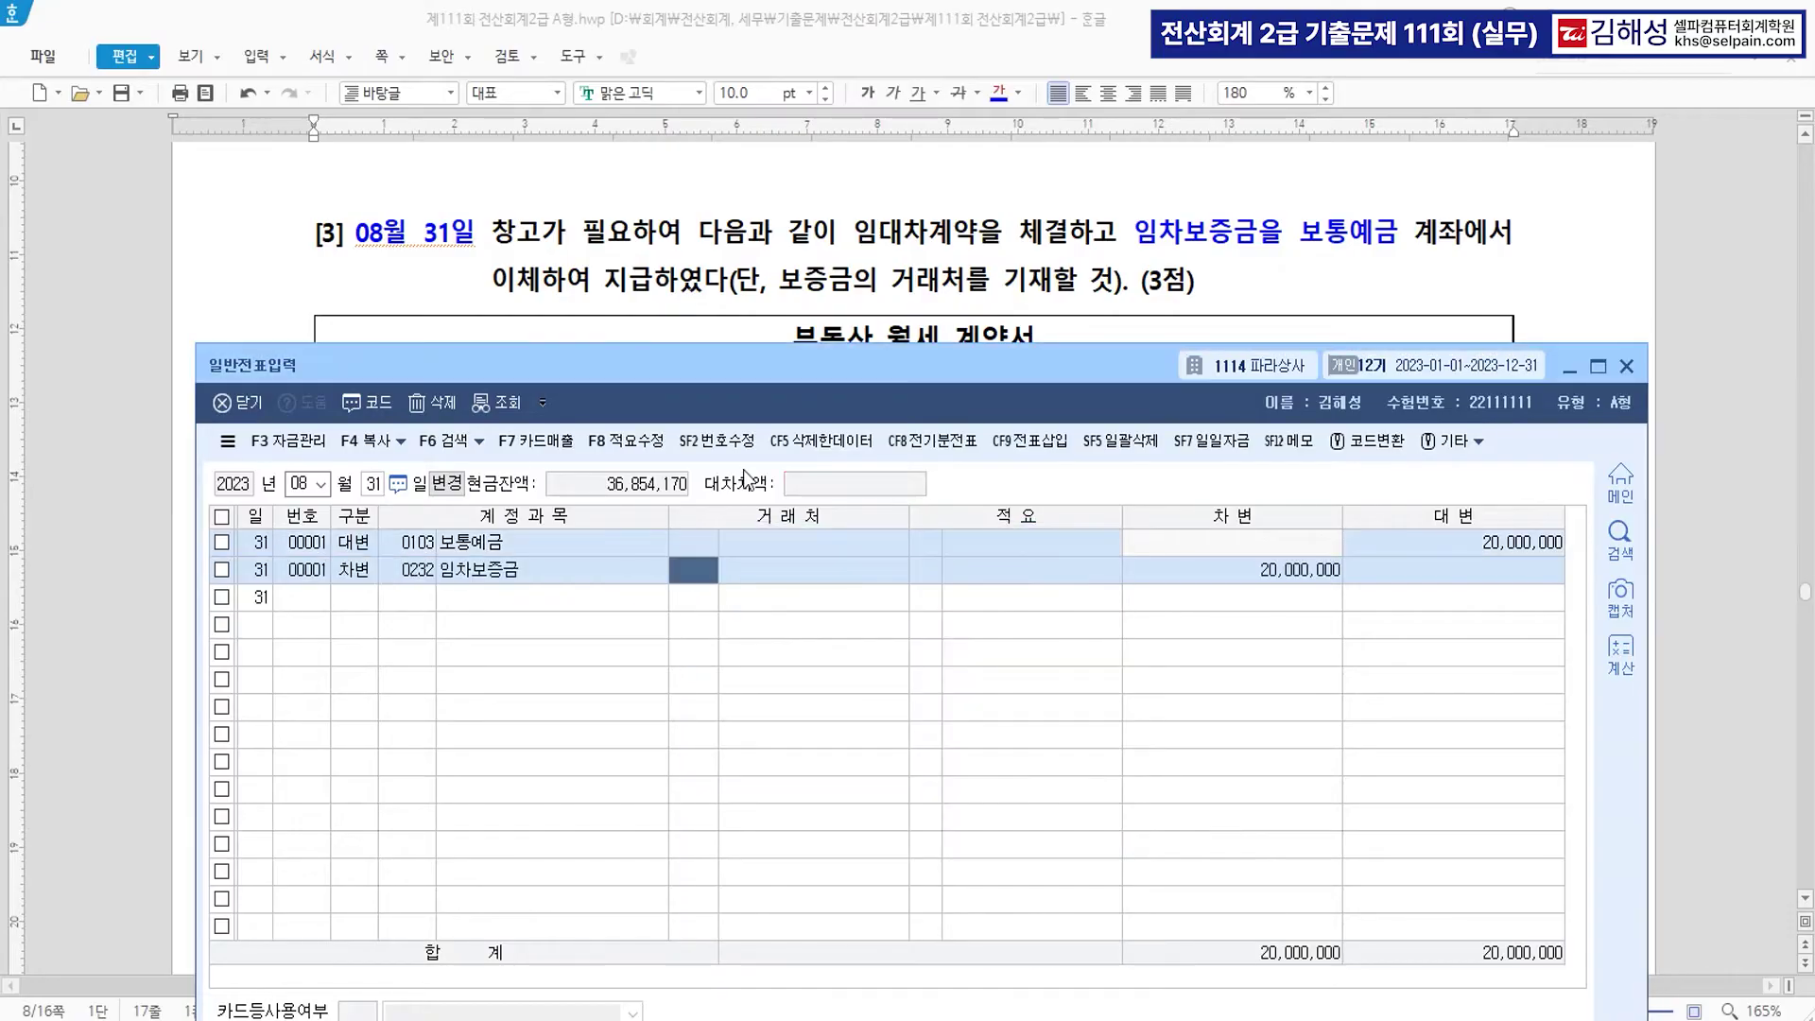
pyautogui.write('온천')
pyautogui.press('Return')
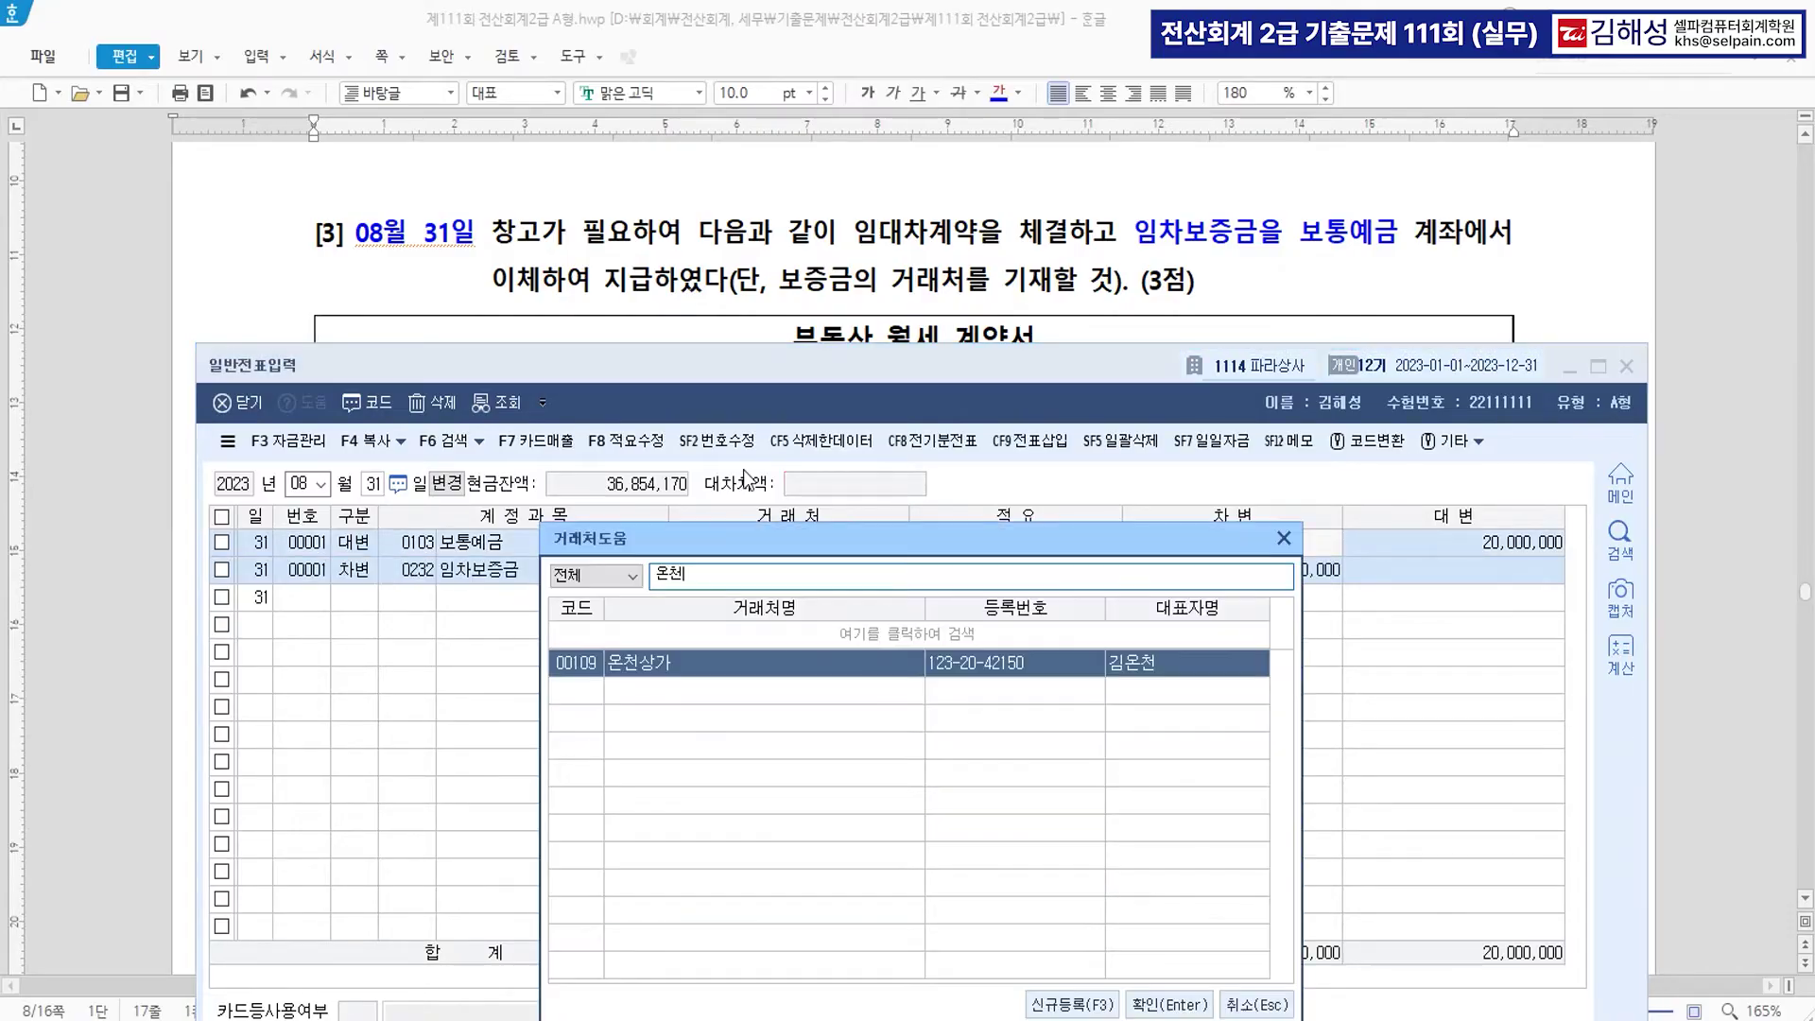
pyautogui.press('Return')
pyautogui.press('Return')
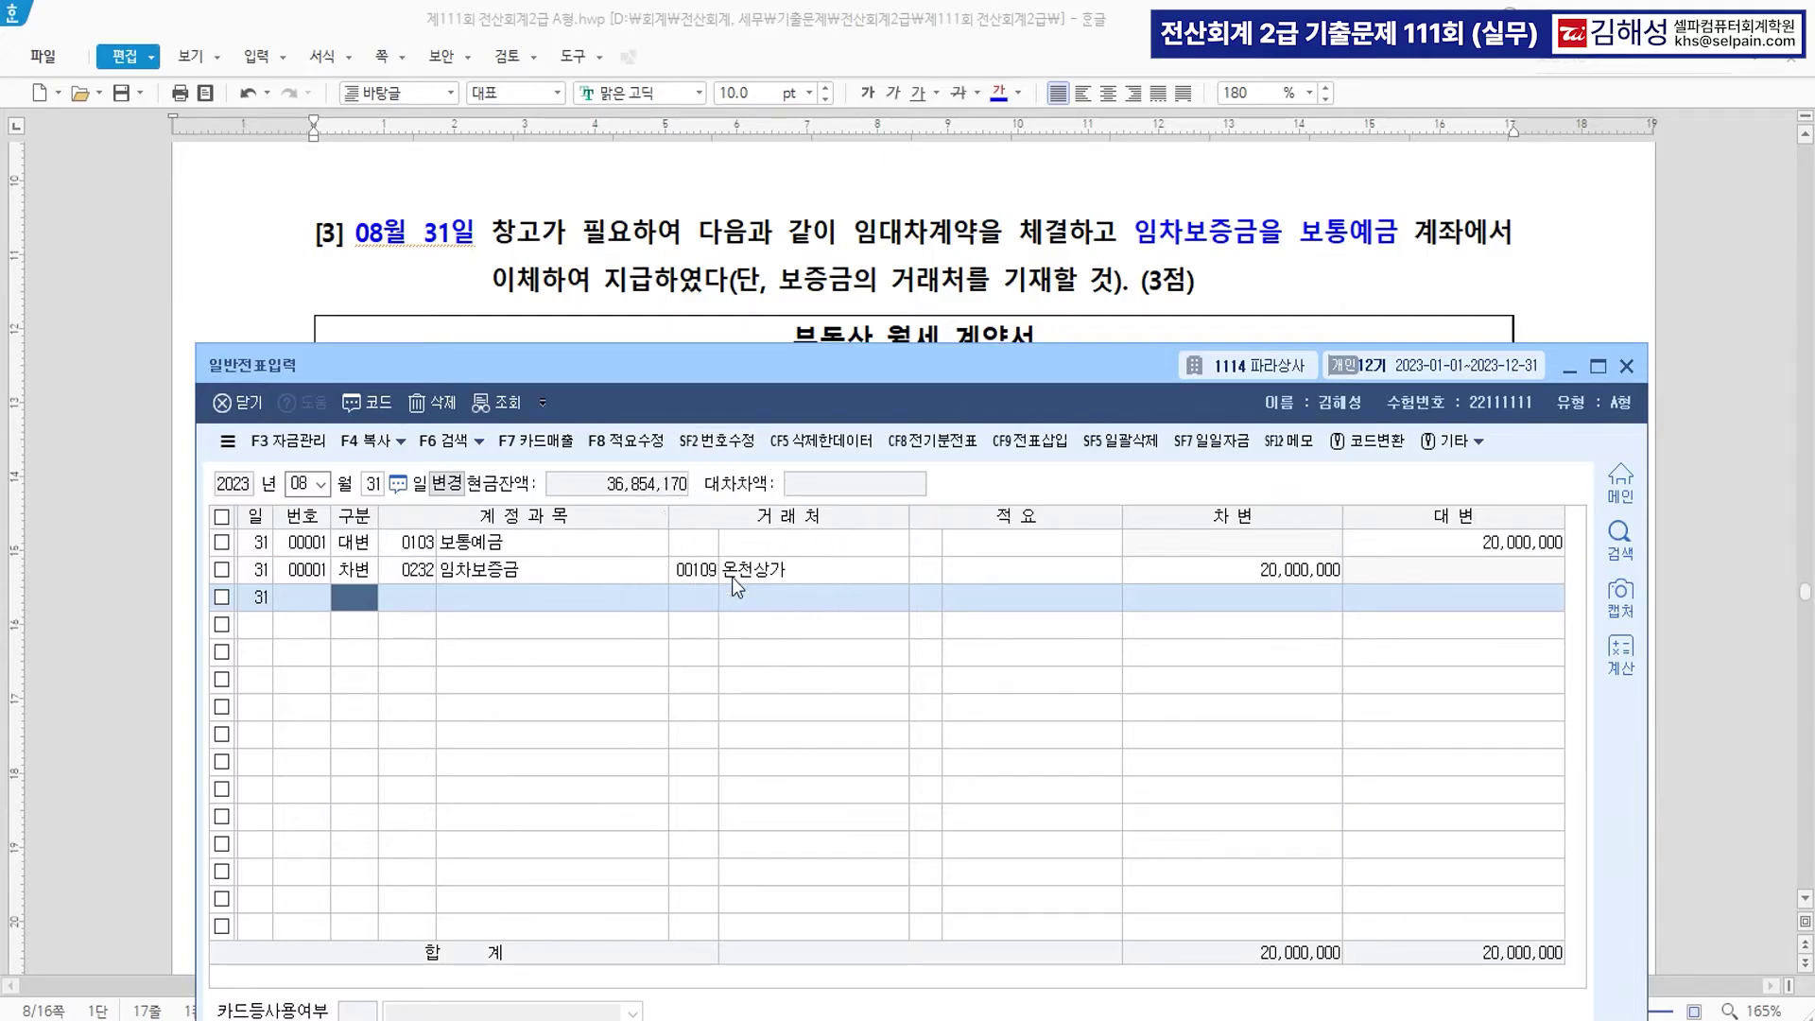
# Bring up transaction [4] in the exam document and set the 일반전표입력 date to 09월 2일.
pyautogui.scroll(-10, 844, 239)
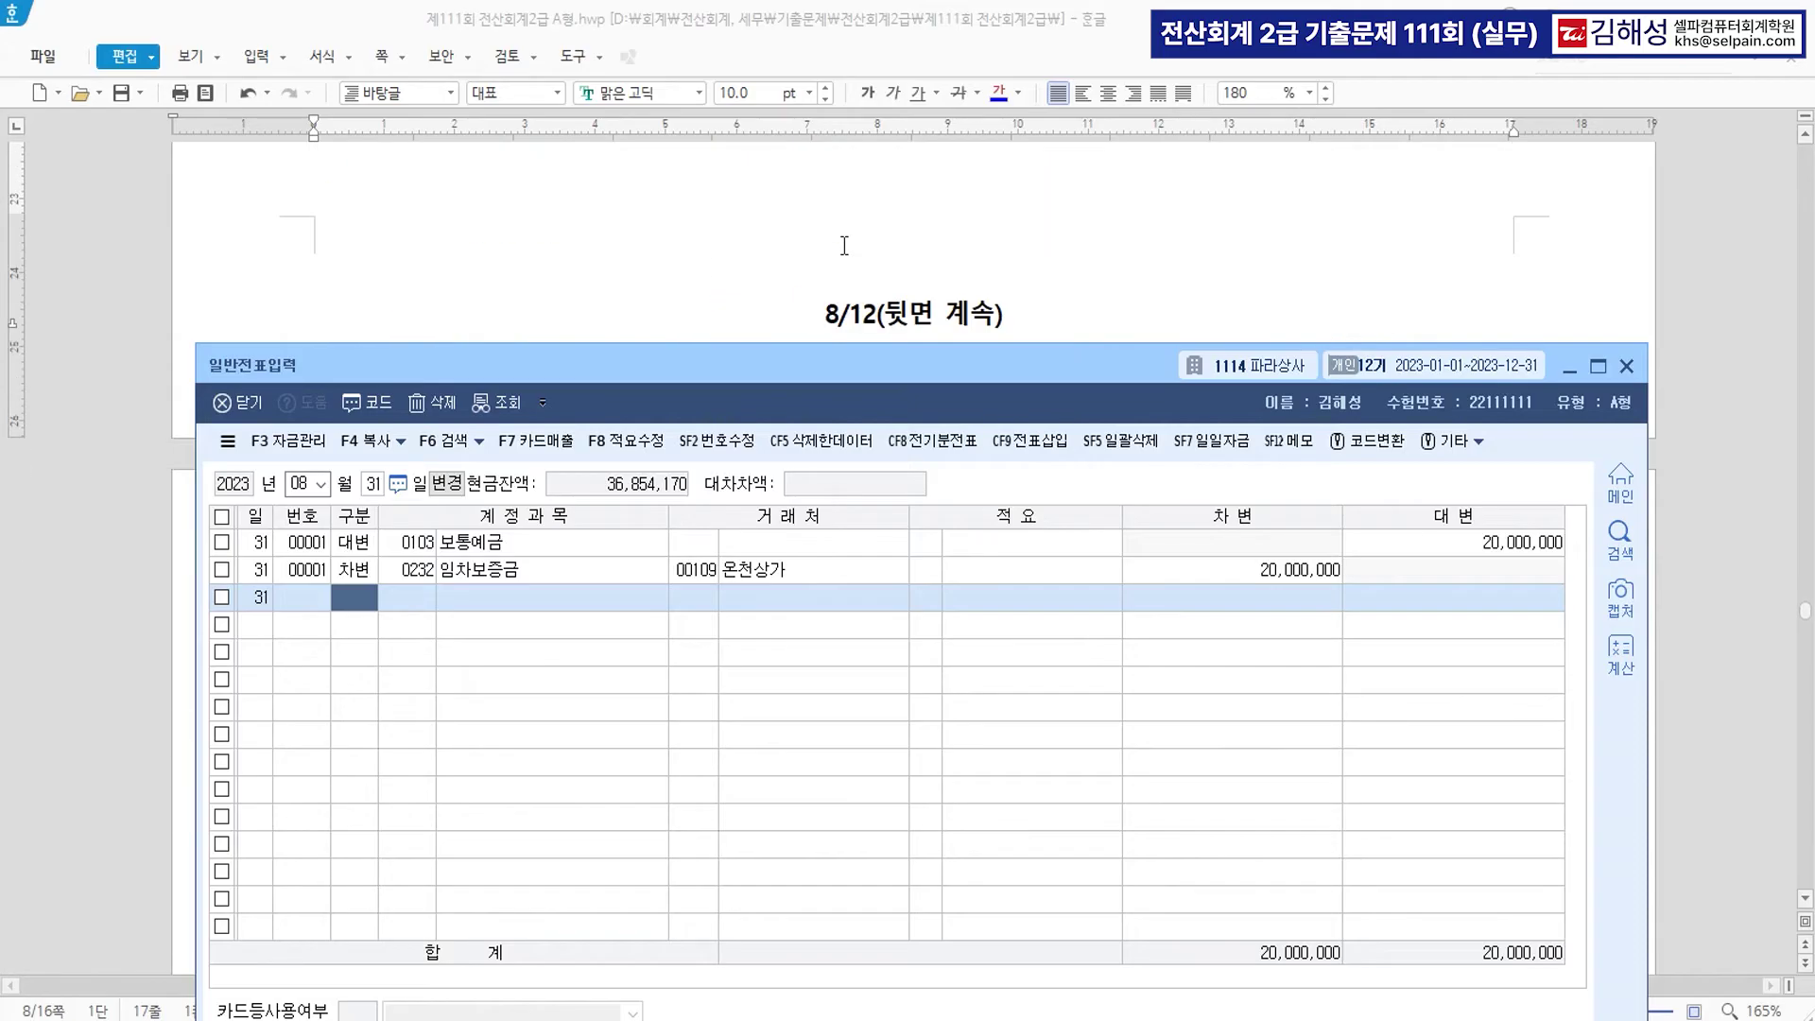
pyautogui.scroll(-2, 845, 257)
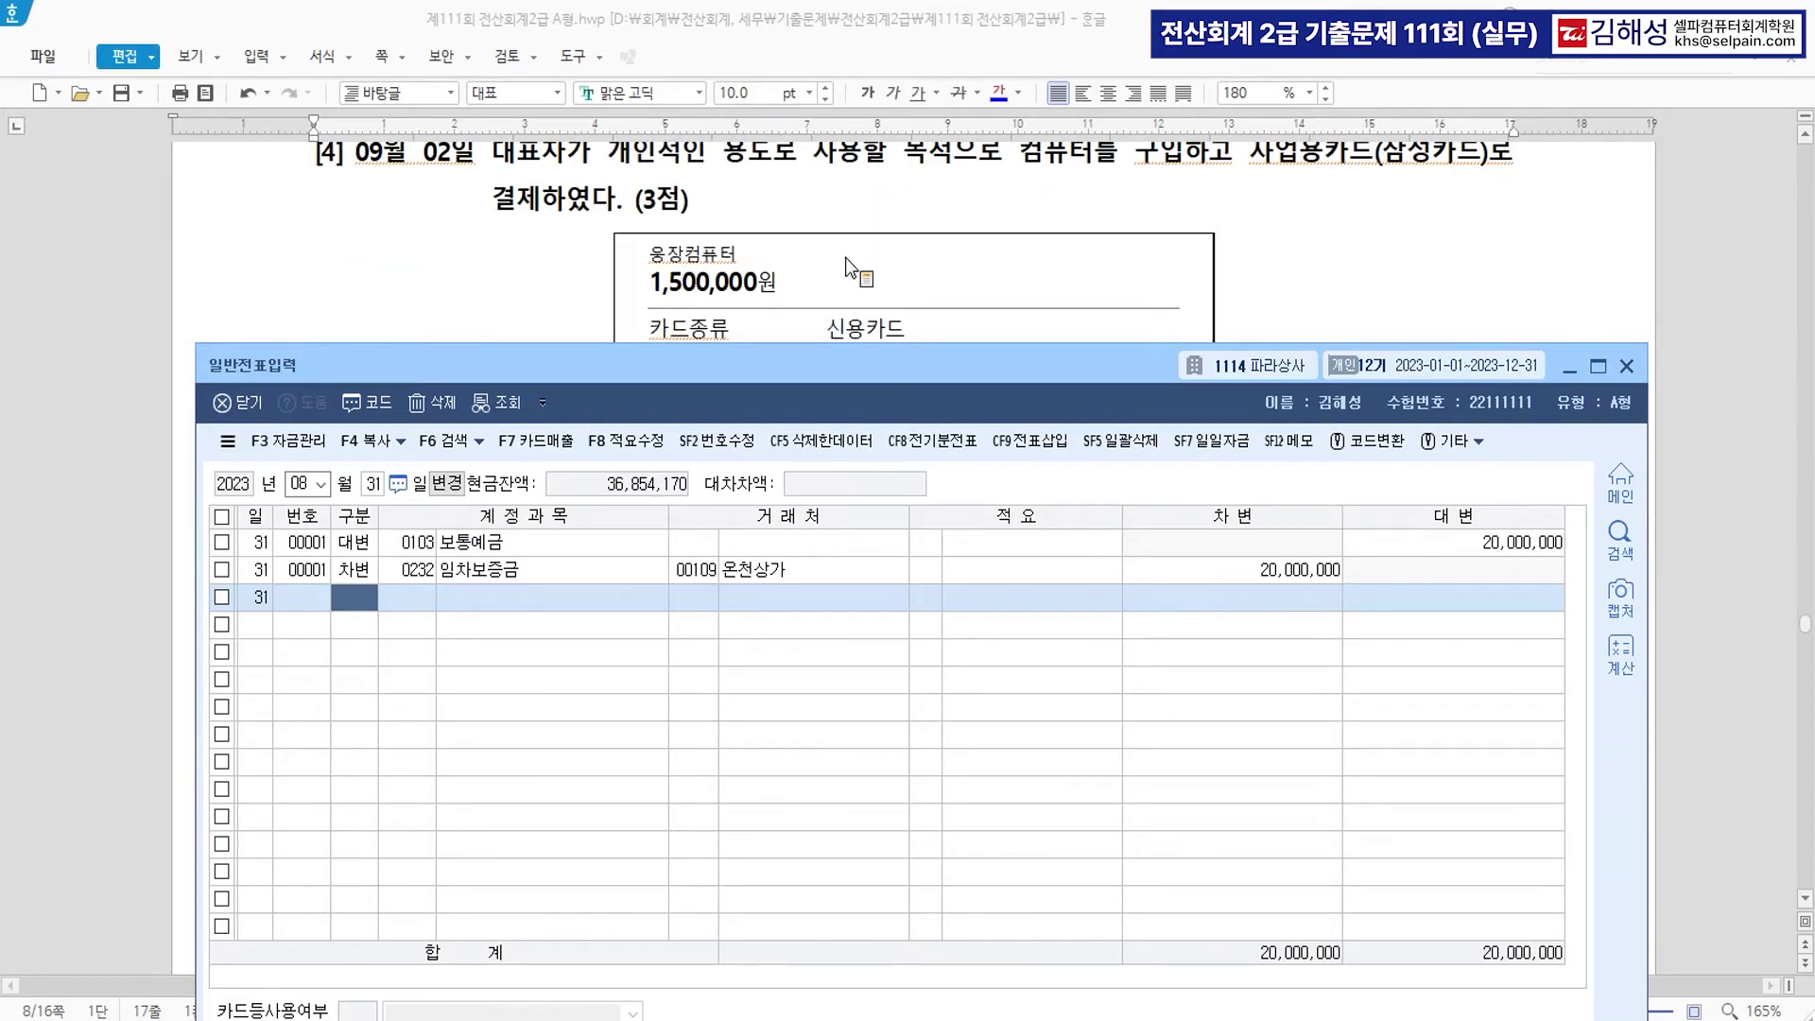
pyautogui.scroll(2, 846, 258)
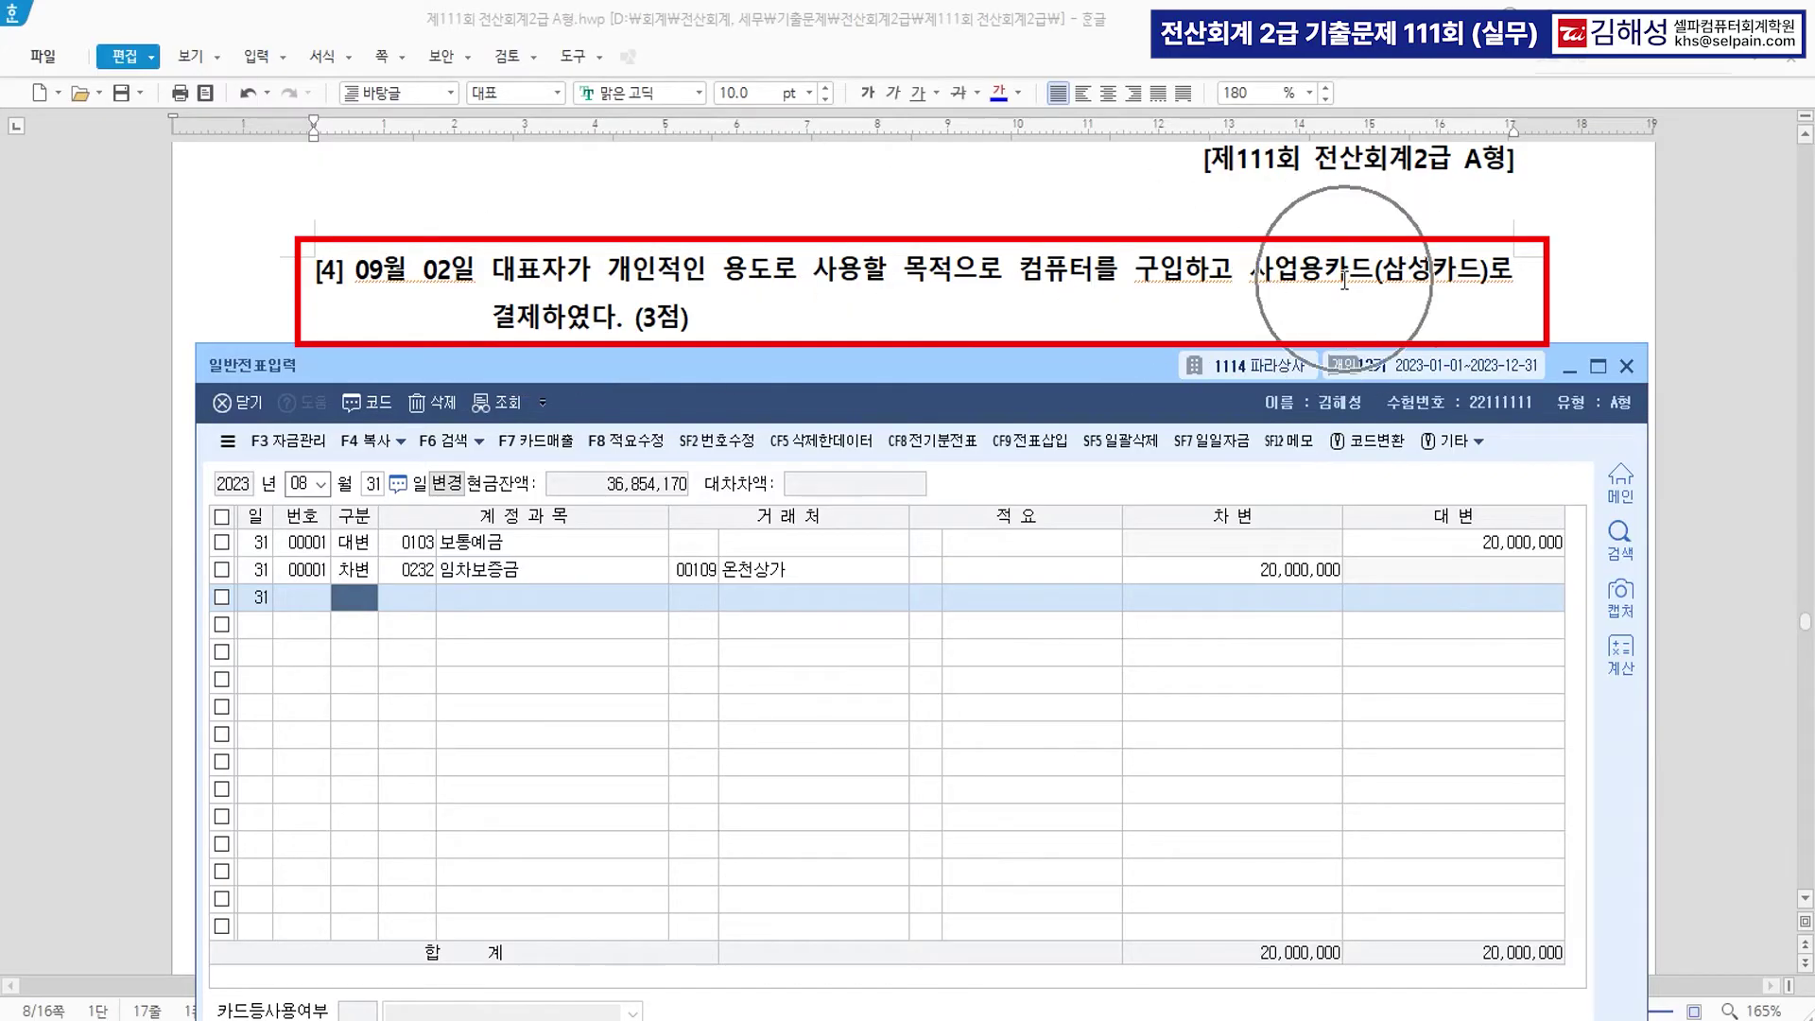
pyautogui.press('Escape')
pyautogui.press('Escape')
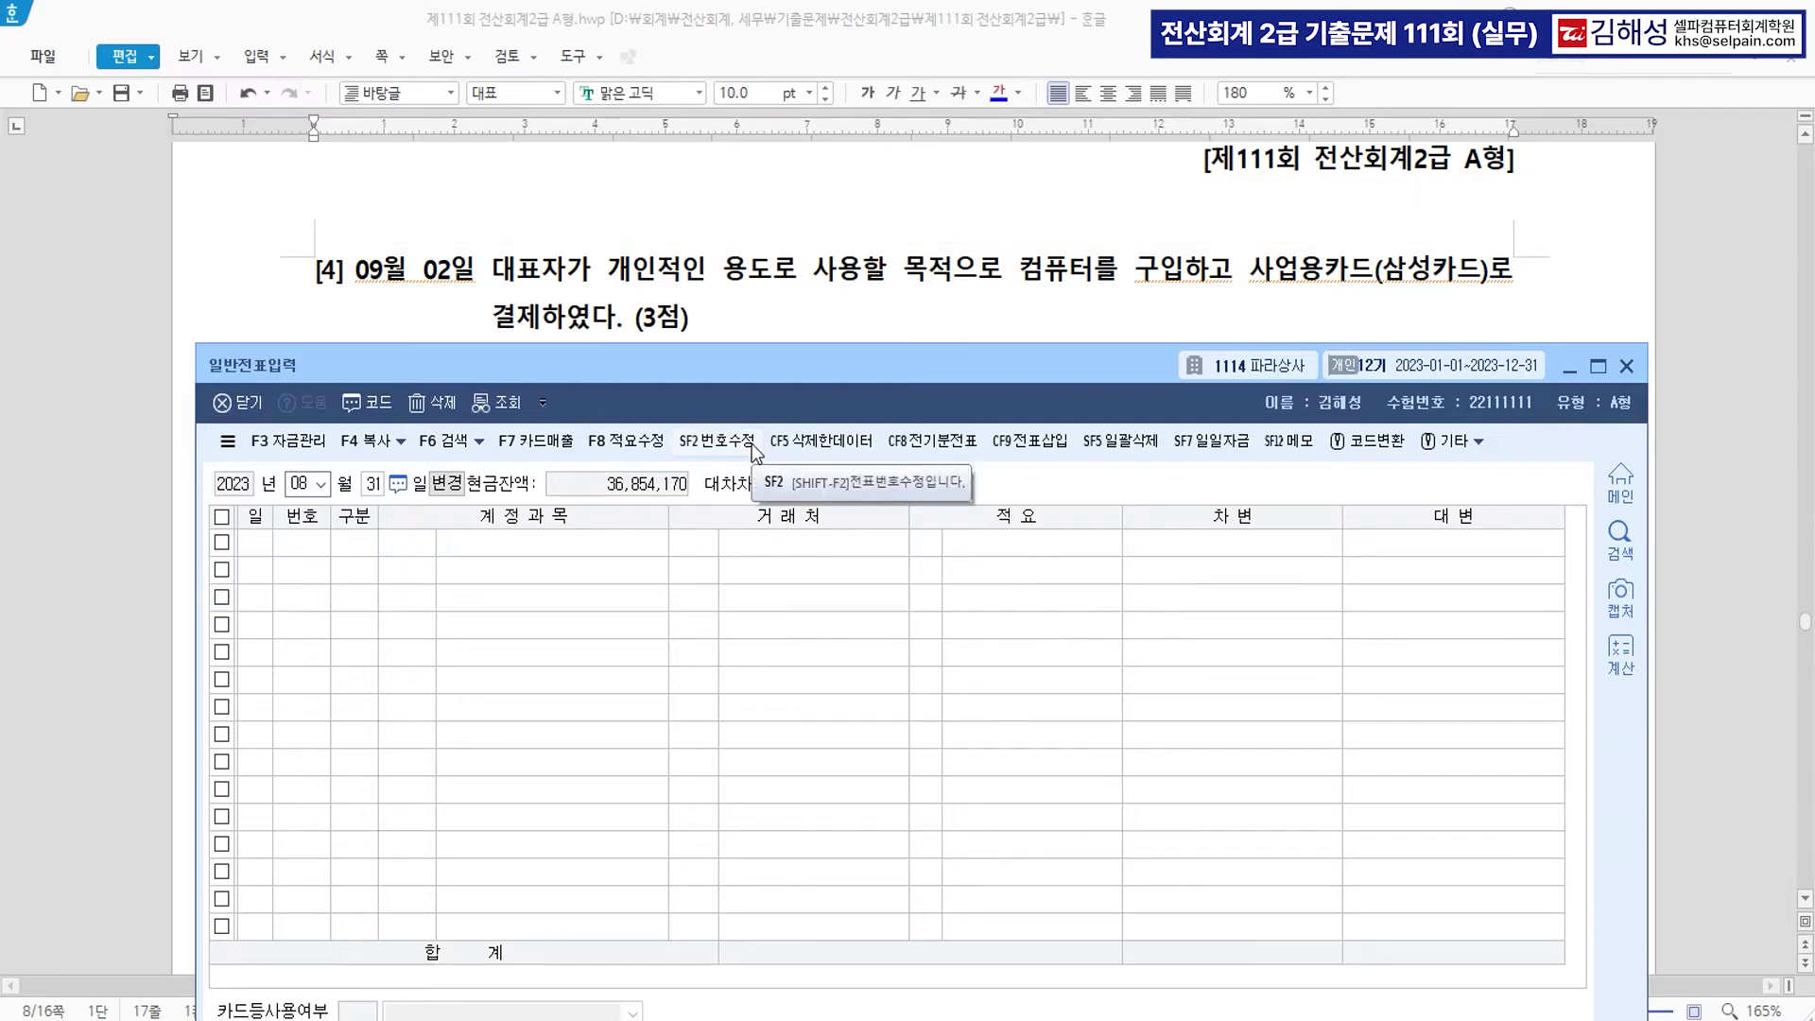
pyautogui.write('09')
pyautogui.press('Return')
pyautogui.write('2')
pyautogui.press('Return')
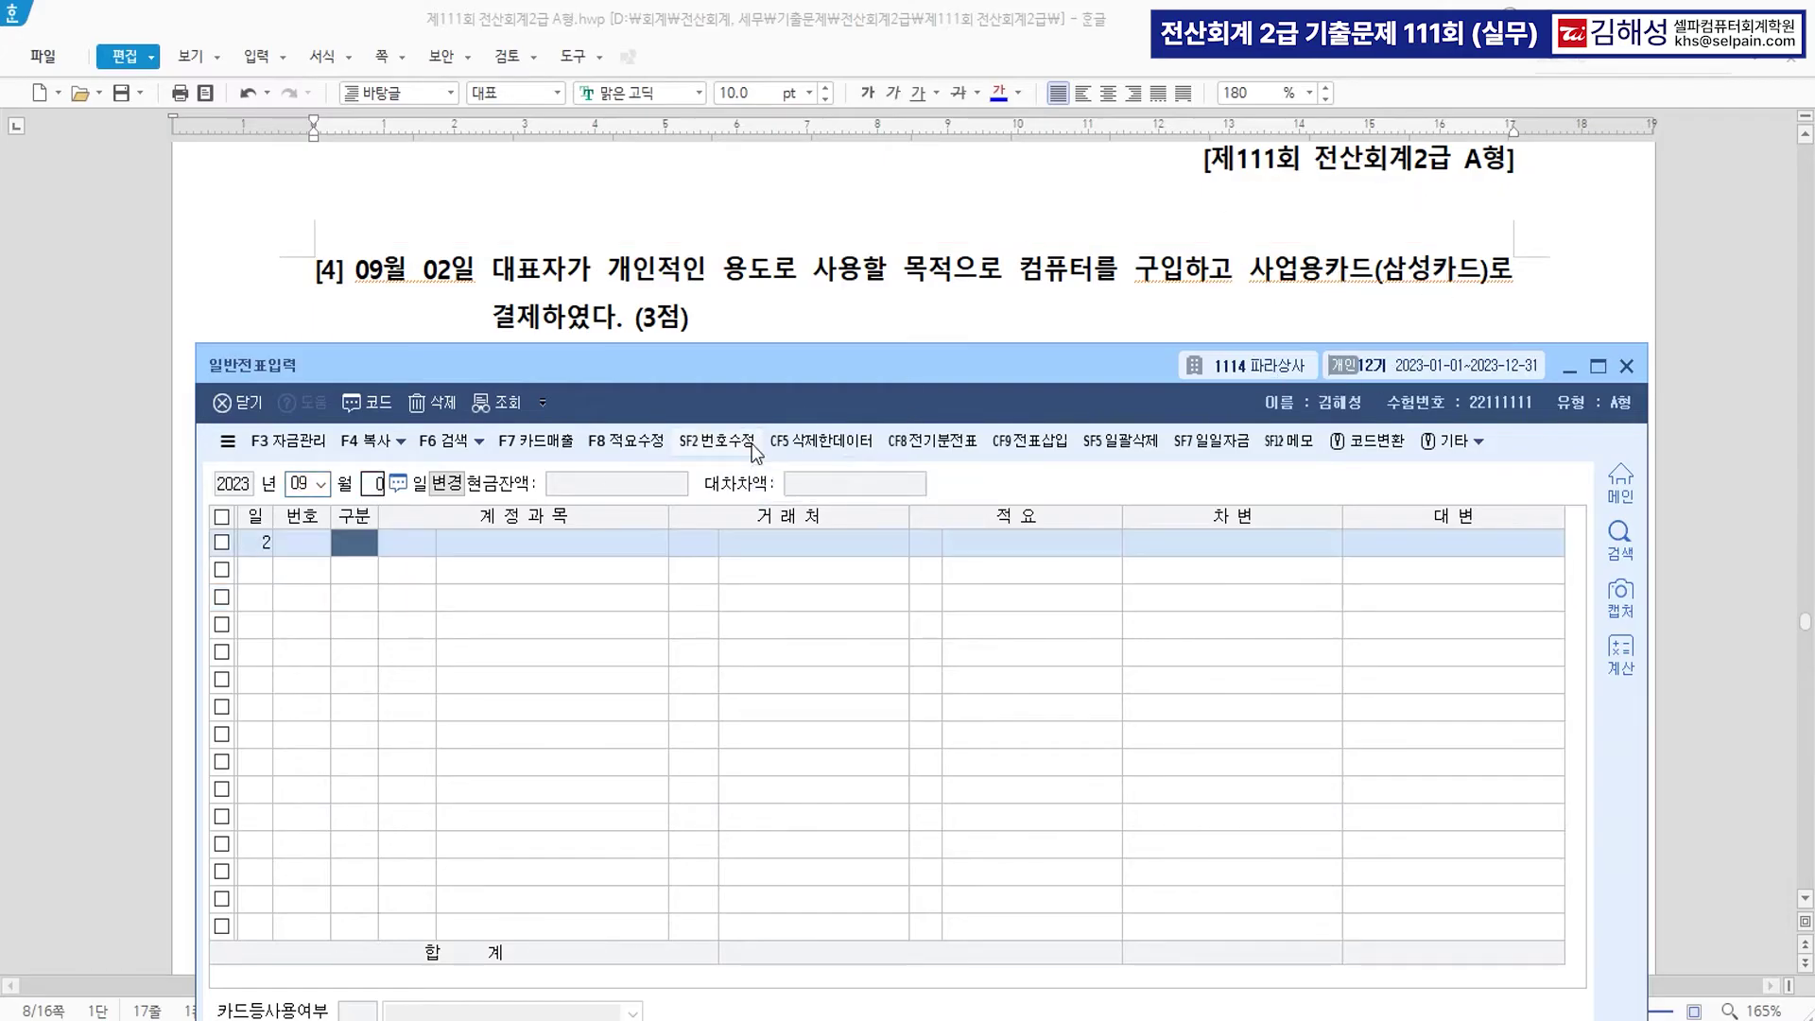
# Enter the 09월 2일 대변 line for 미지급금 (0253), 거래처 삼성카드 (99601), for 1,500,000.
pyautogui.write('4')
pyautogui.press('Return')
pyautogui.write('253')
pyautogui.press('Return')
pyautogui.write('삼성')
pyautogui.press('Return')
pyautogui.press('Return')
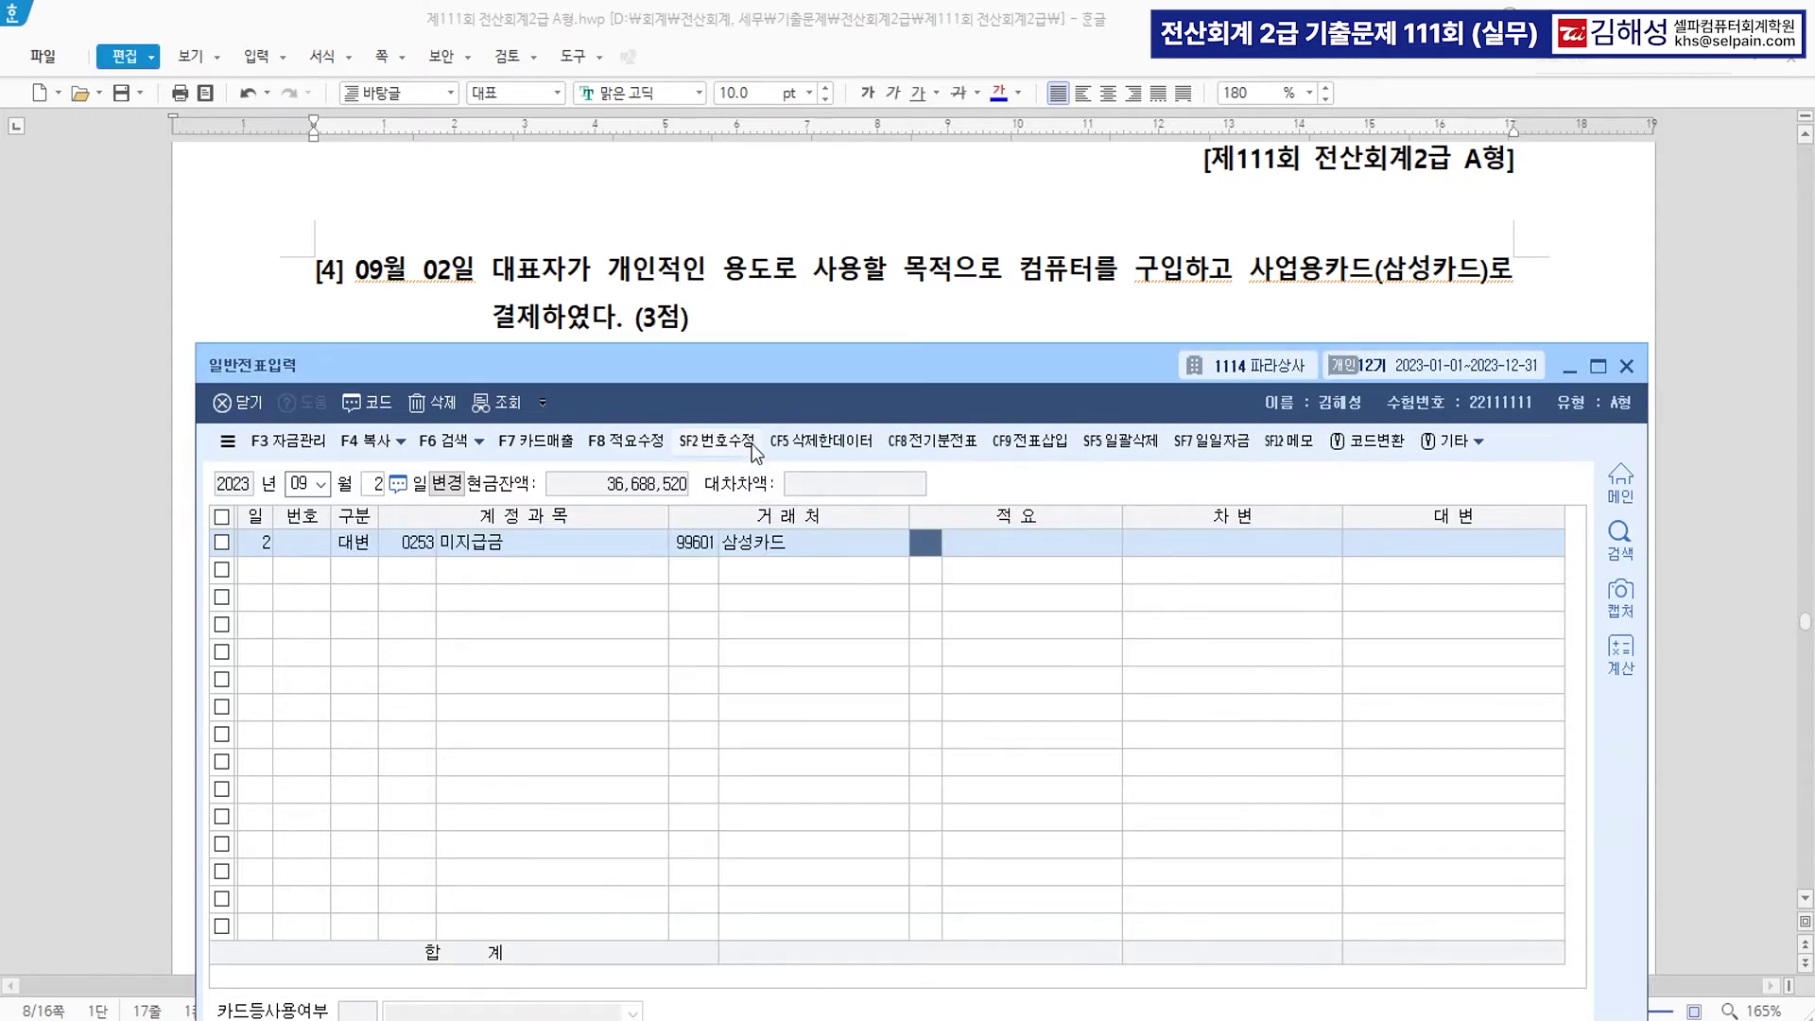
pyautogui.press('Return')
pyautogui.scroll(-5, 842, 259)
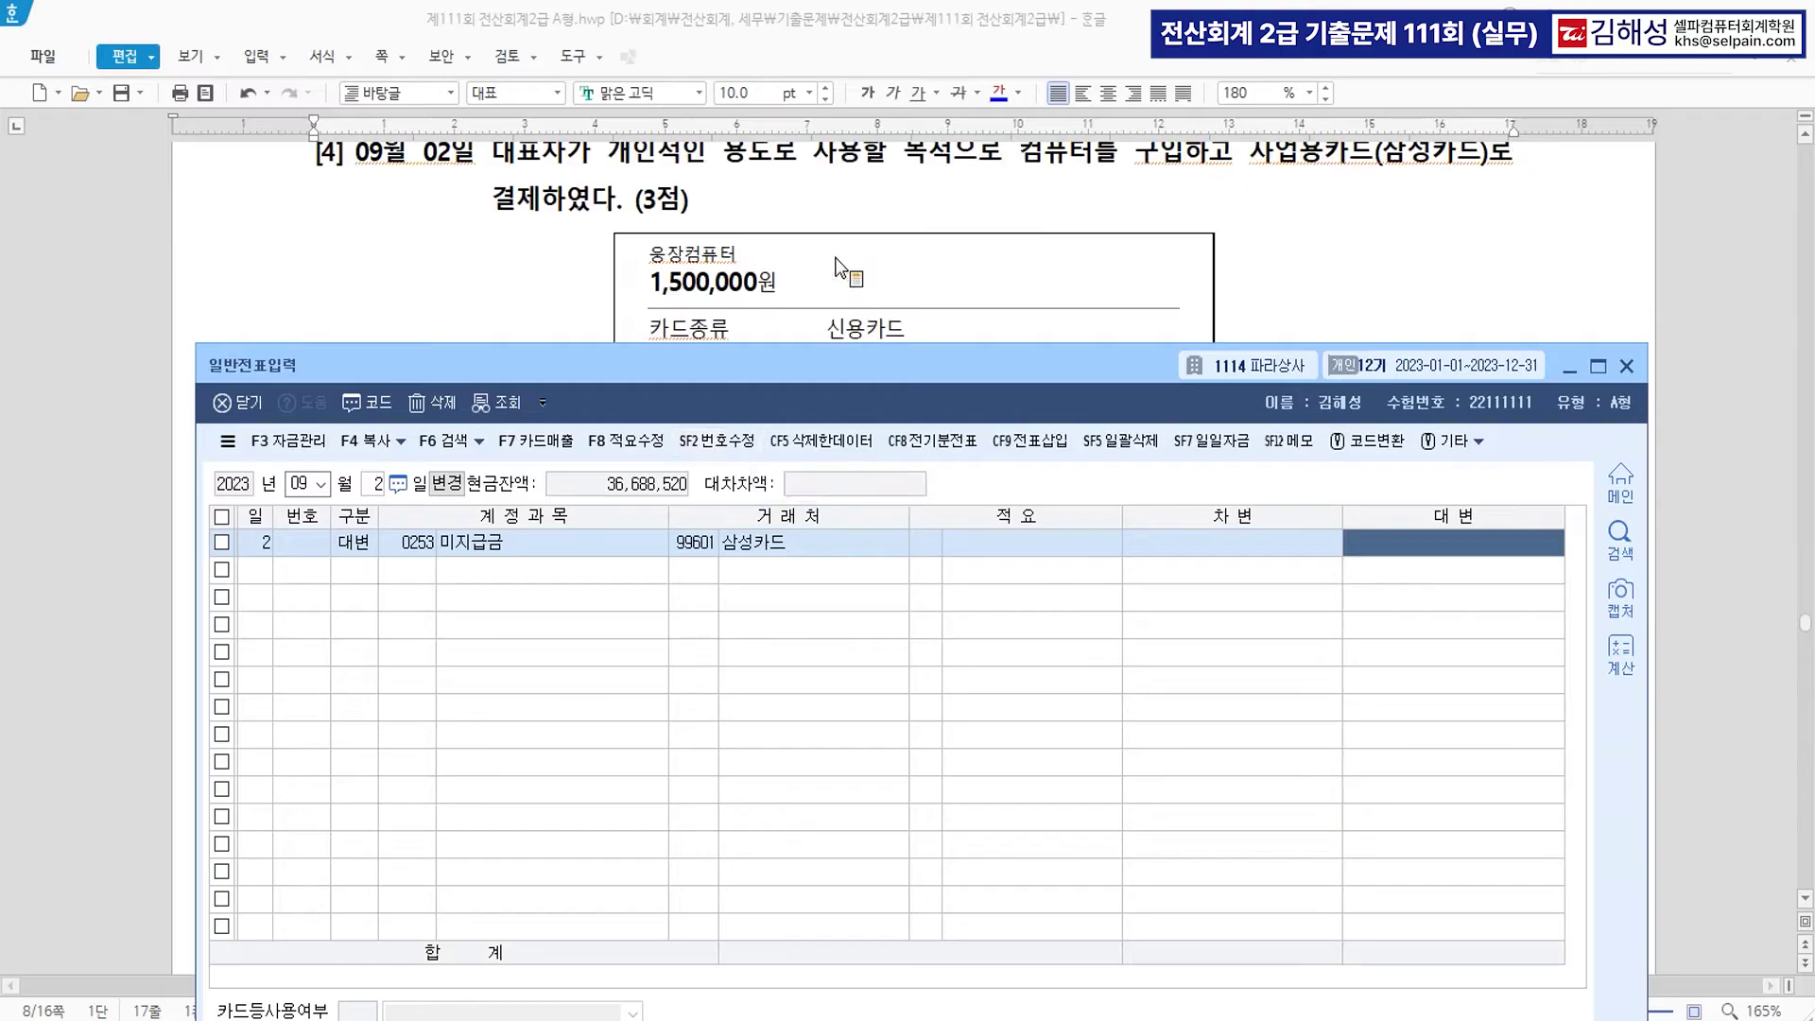
pyautogui.write('1500000')
pyautogui.press('Return')
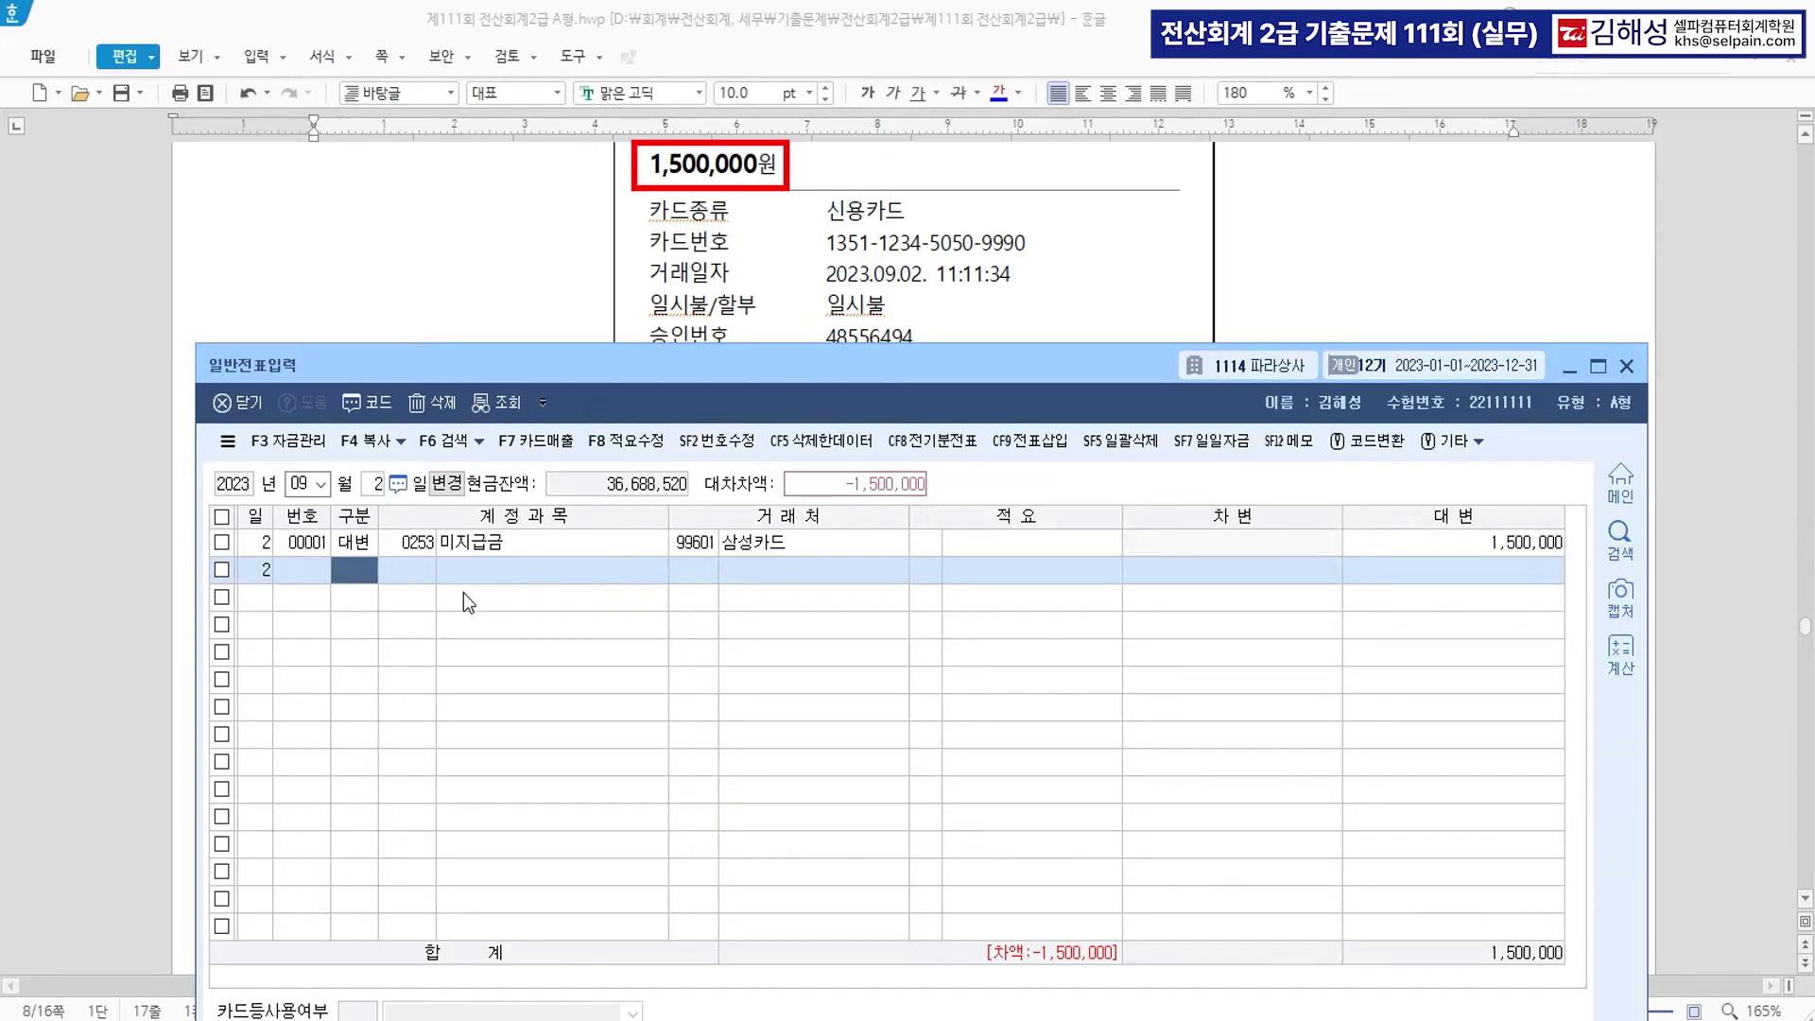
# Start a second 09월 2일 line as 차변 and return to the text of transaction [4].
pyautogui.write('3')
pyautogui.press('Return')
pyautogui.scroll(-5, 655, 297)
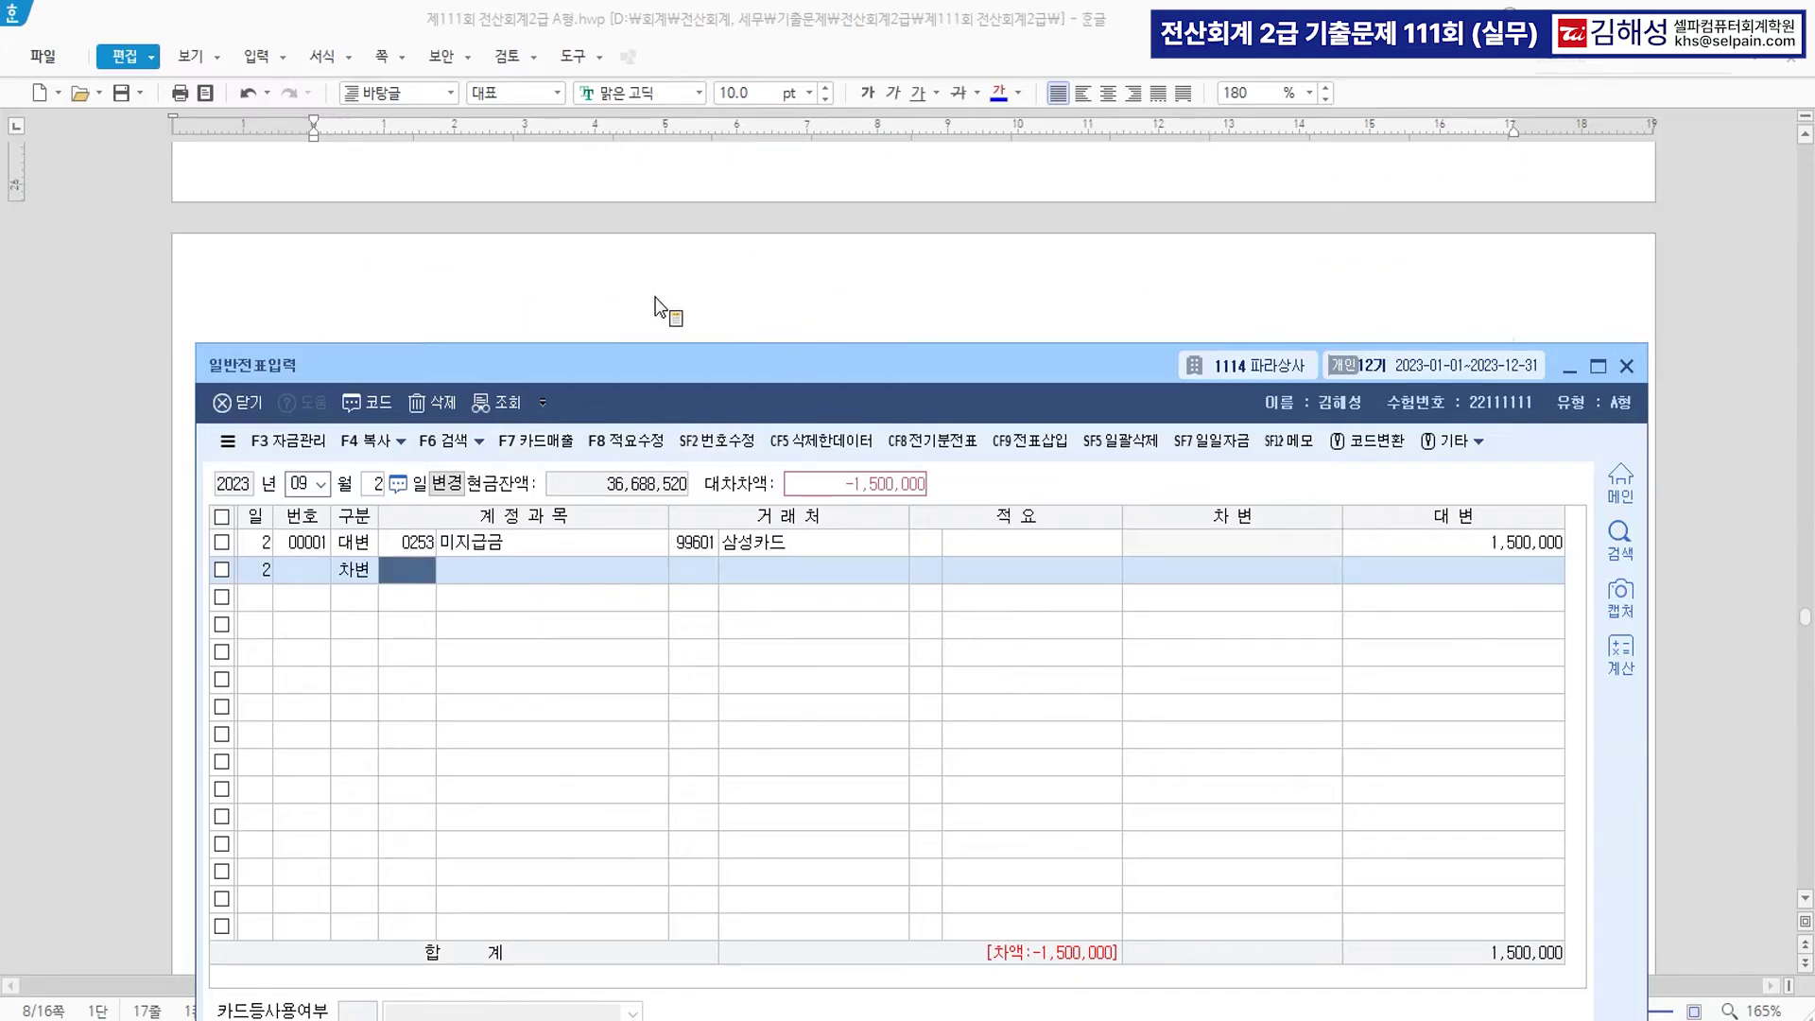
pyautogui.scroll(-2, 655, 297)
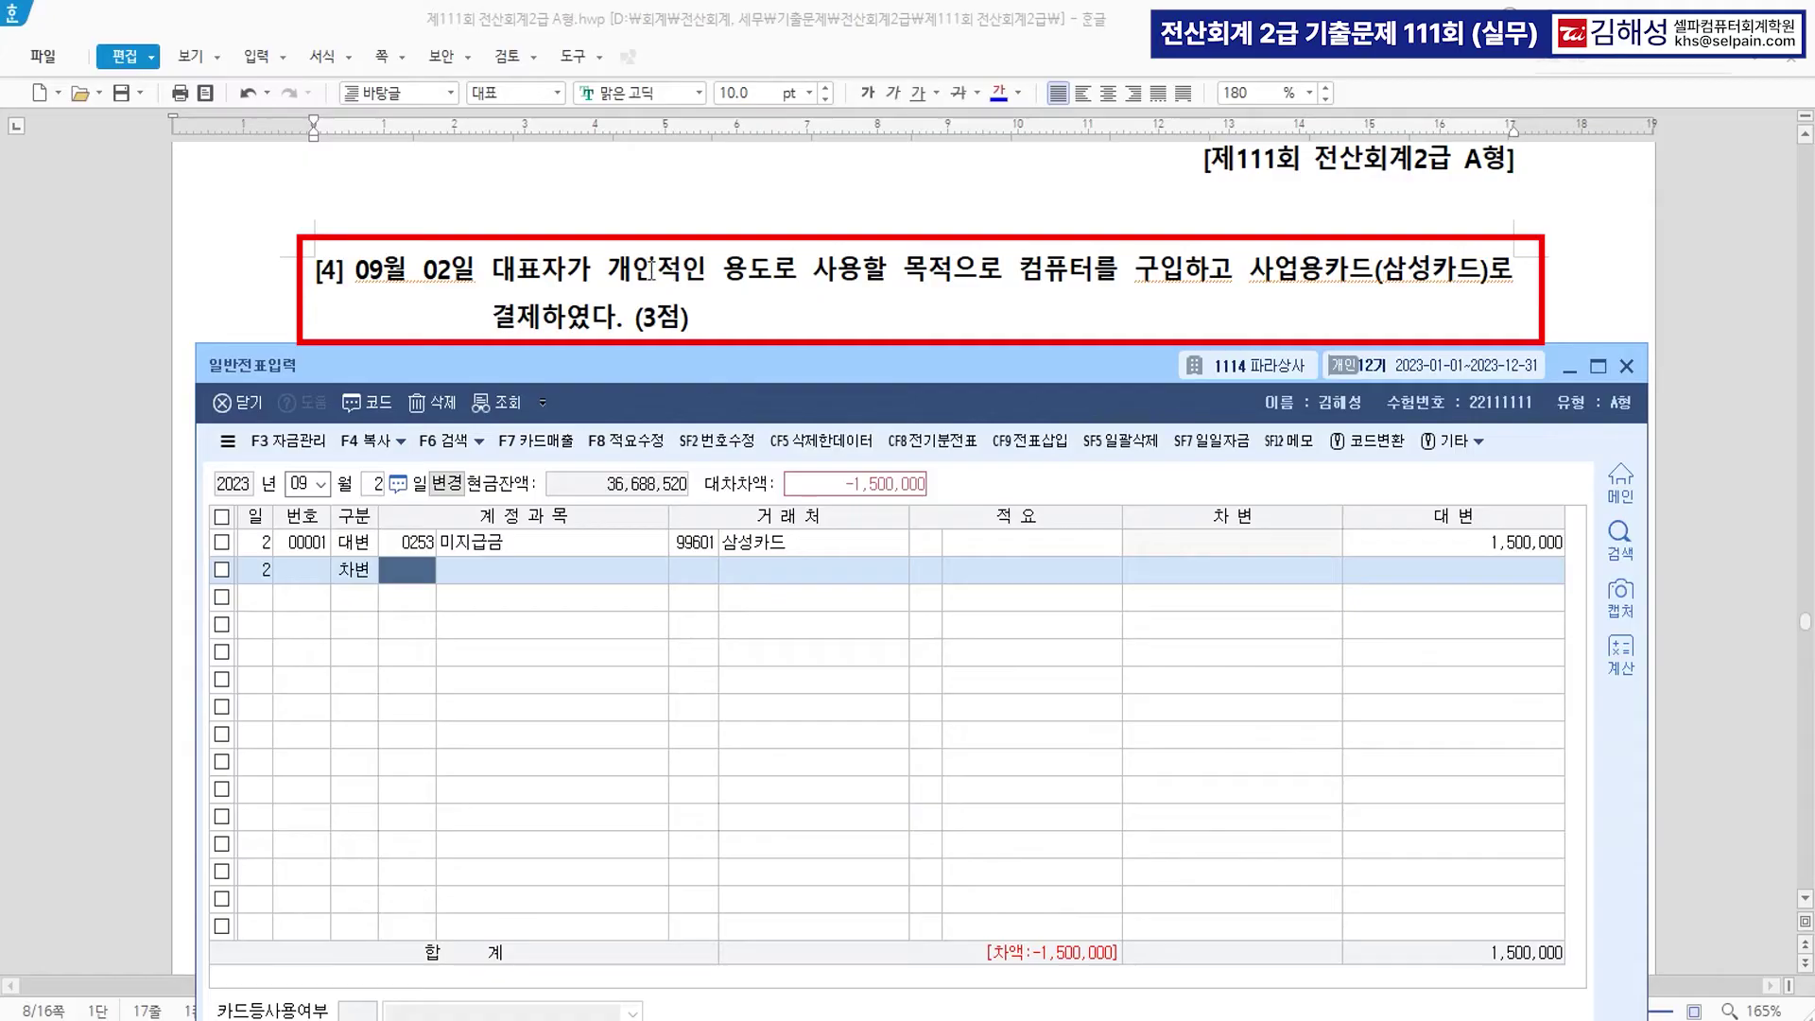
# In transaction [4], colour "대표자가 개인적인 용도" blue and insert ">>> 인출금 (자본금)" right after it.
pyautogui.click(675, 273)
pyautogui.moveTo(493, 273); pyautogui.dragTo(766, 276)
pyautogui.click(999, 93)
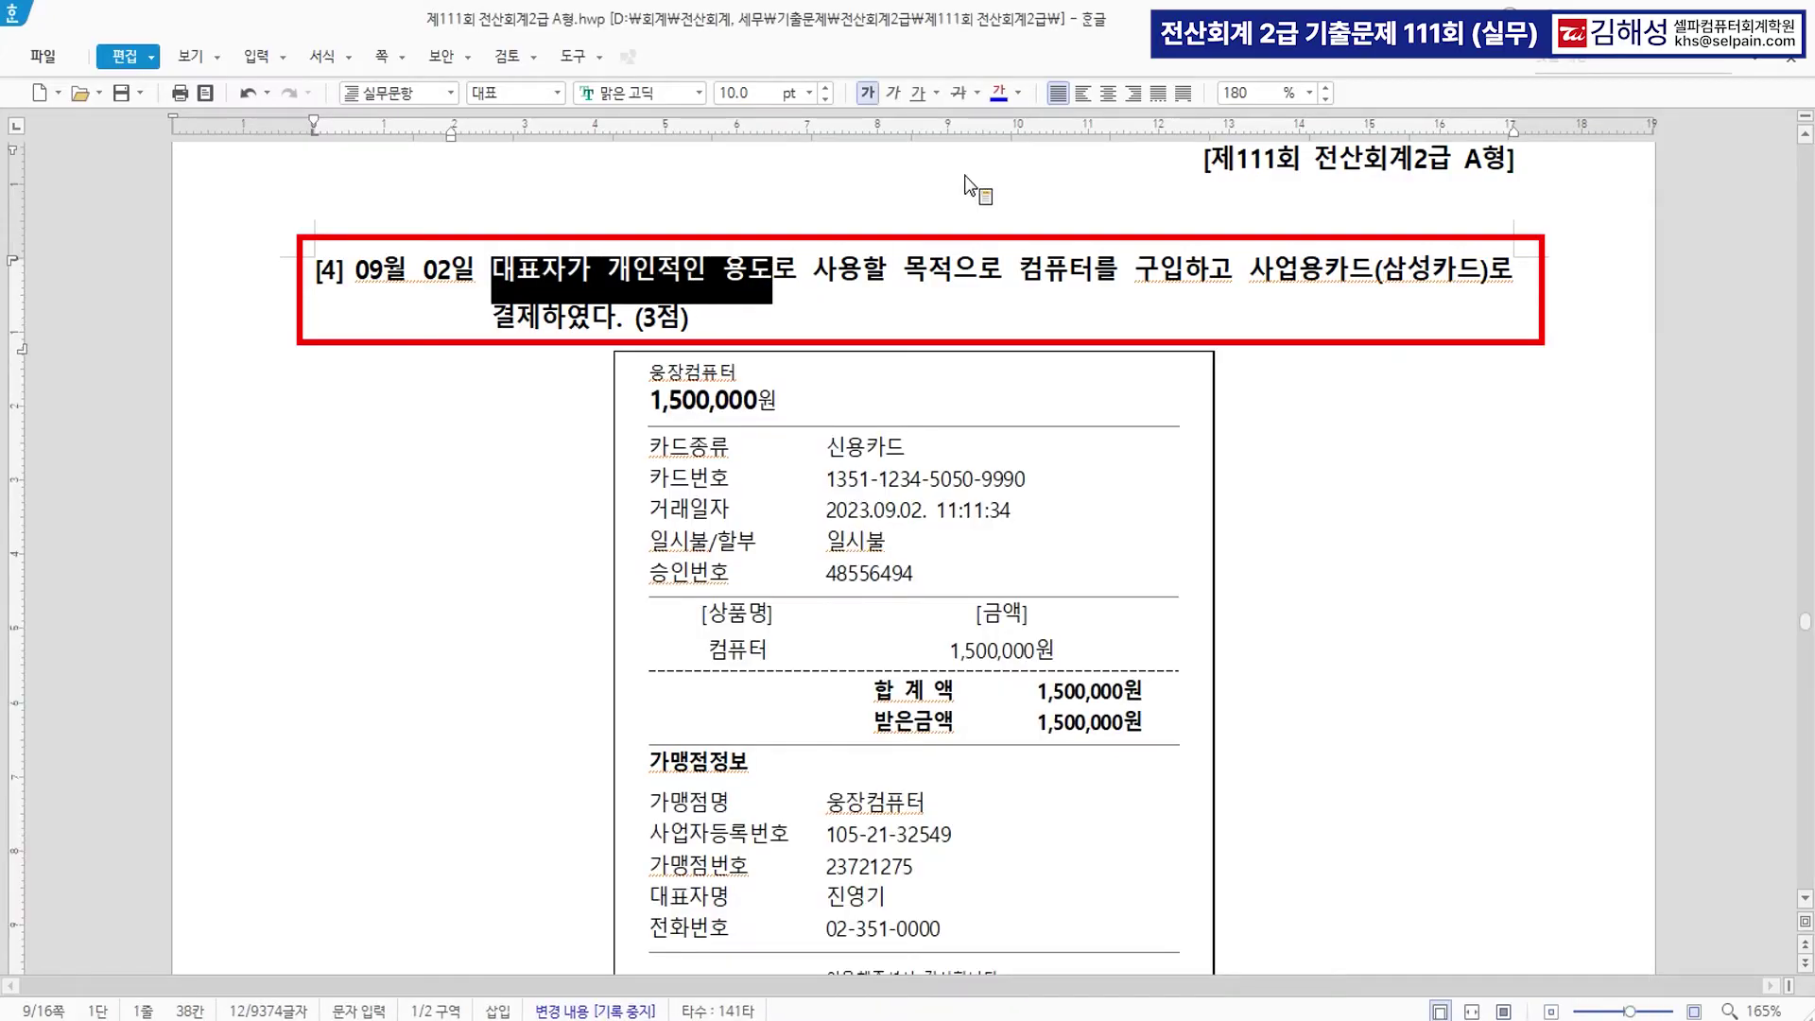
pyautogui.click(766, 267)
pyautogui.write('>>> 인')
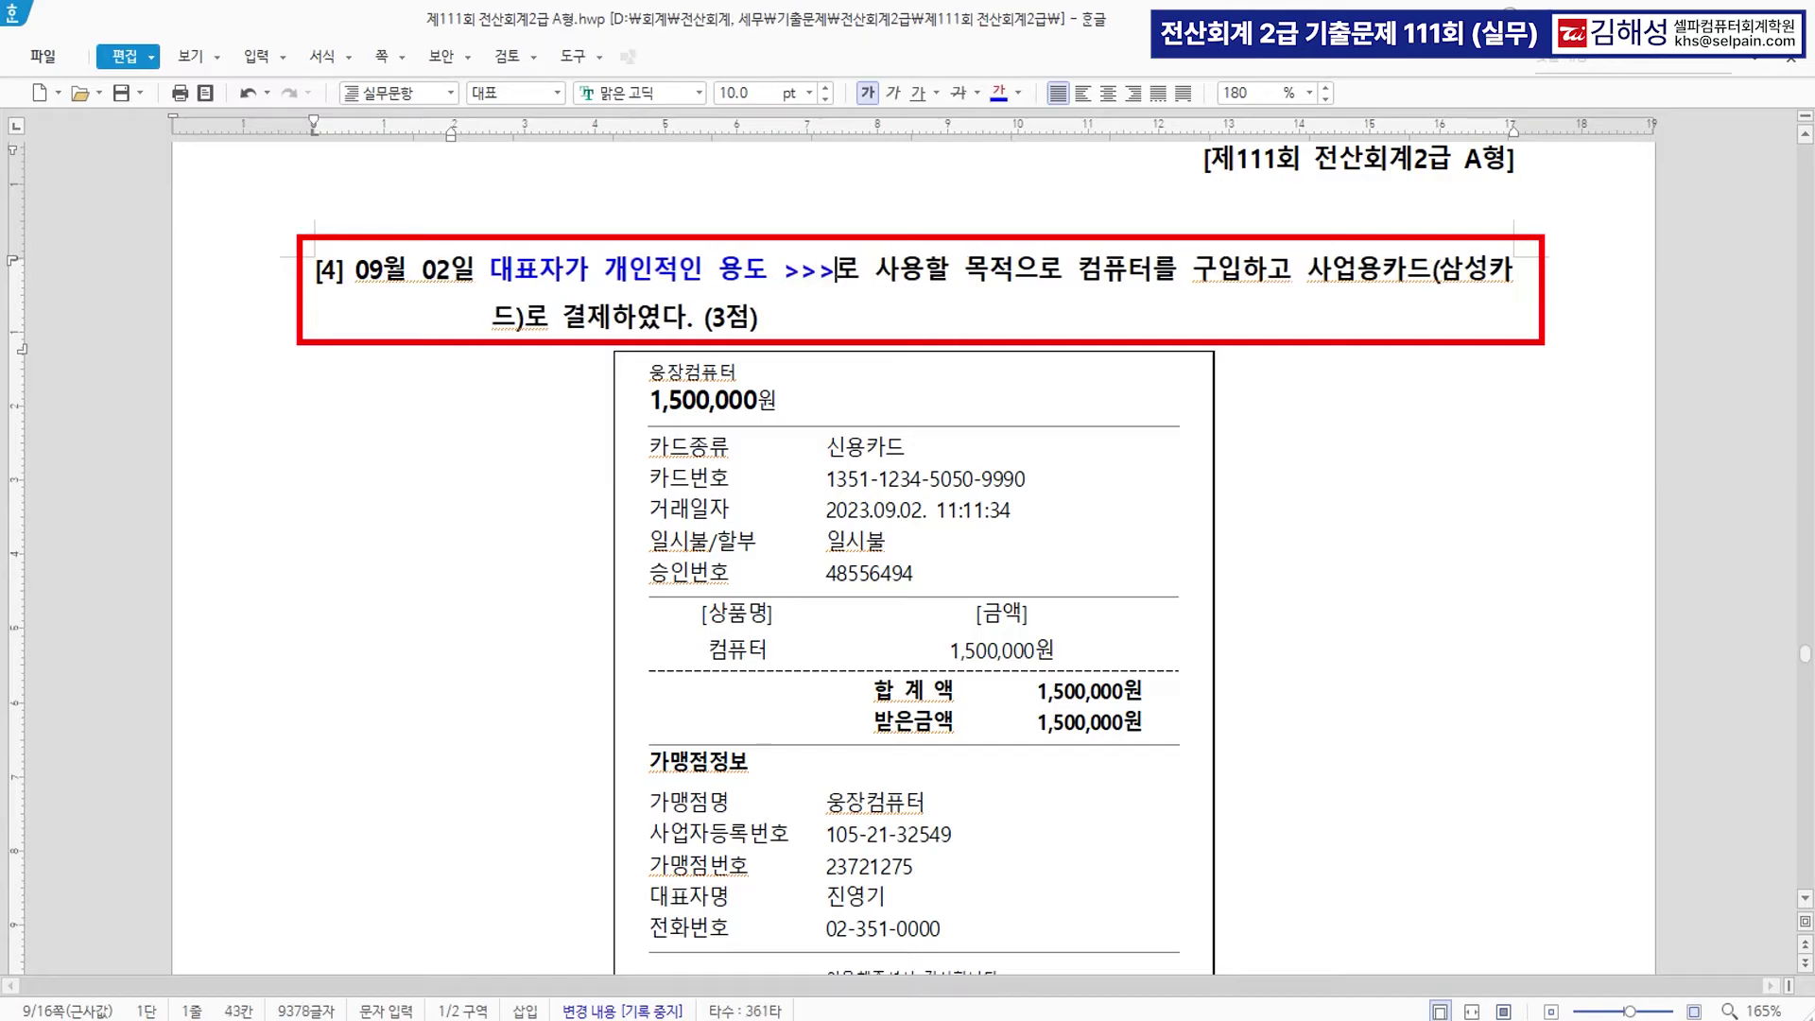
pyautogui.write('출금 ')
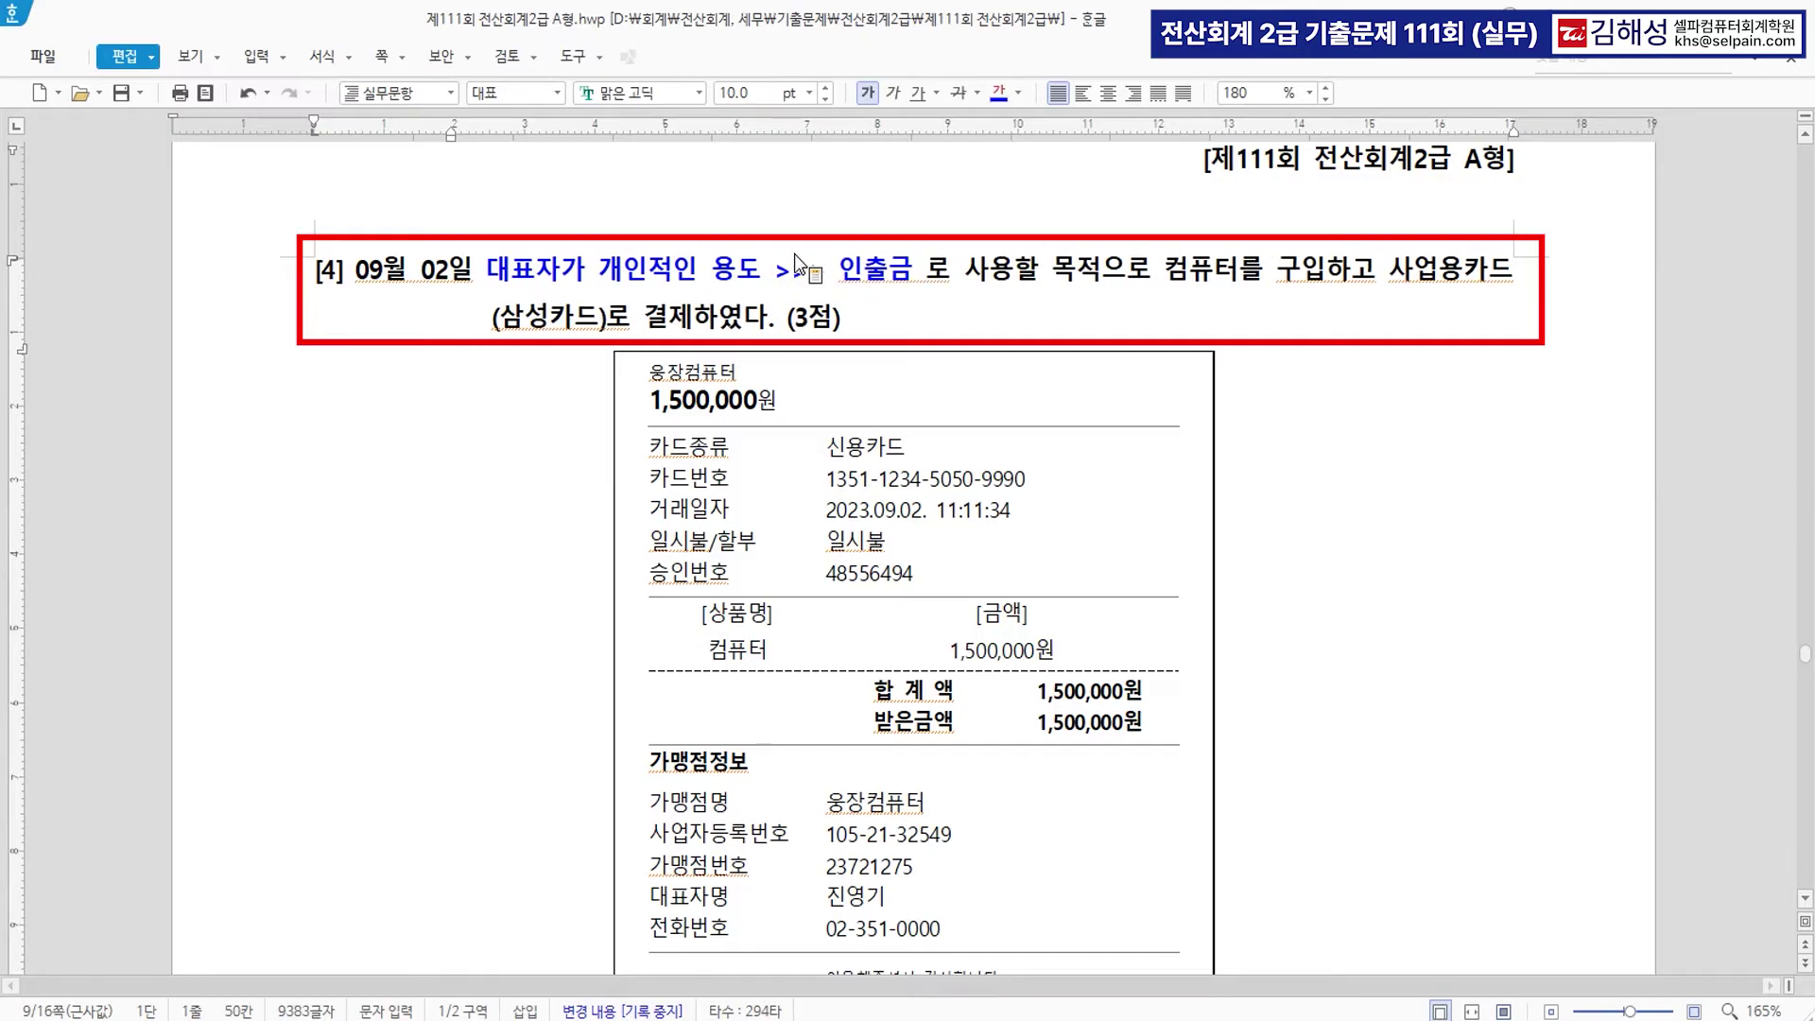
pyautogui.write('(자본금')
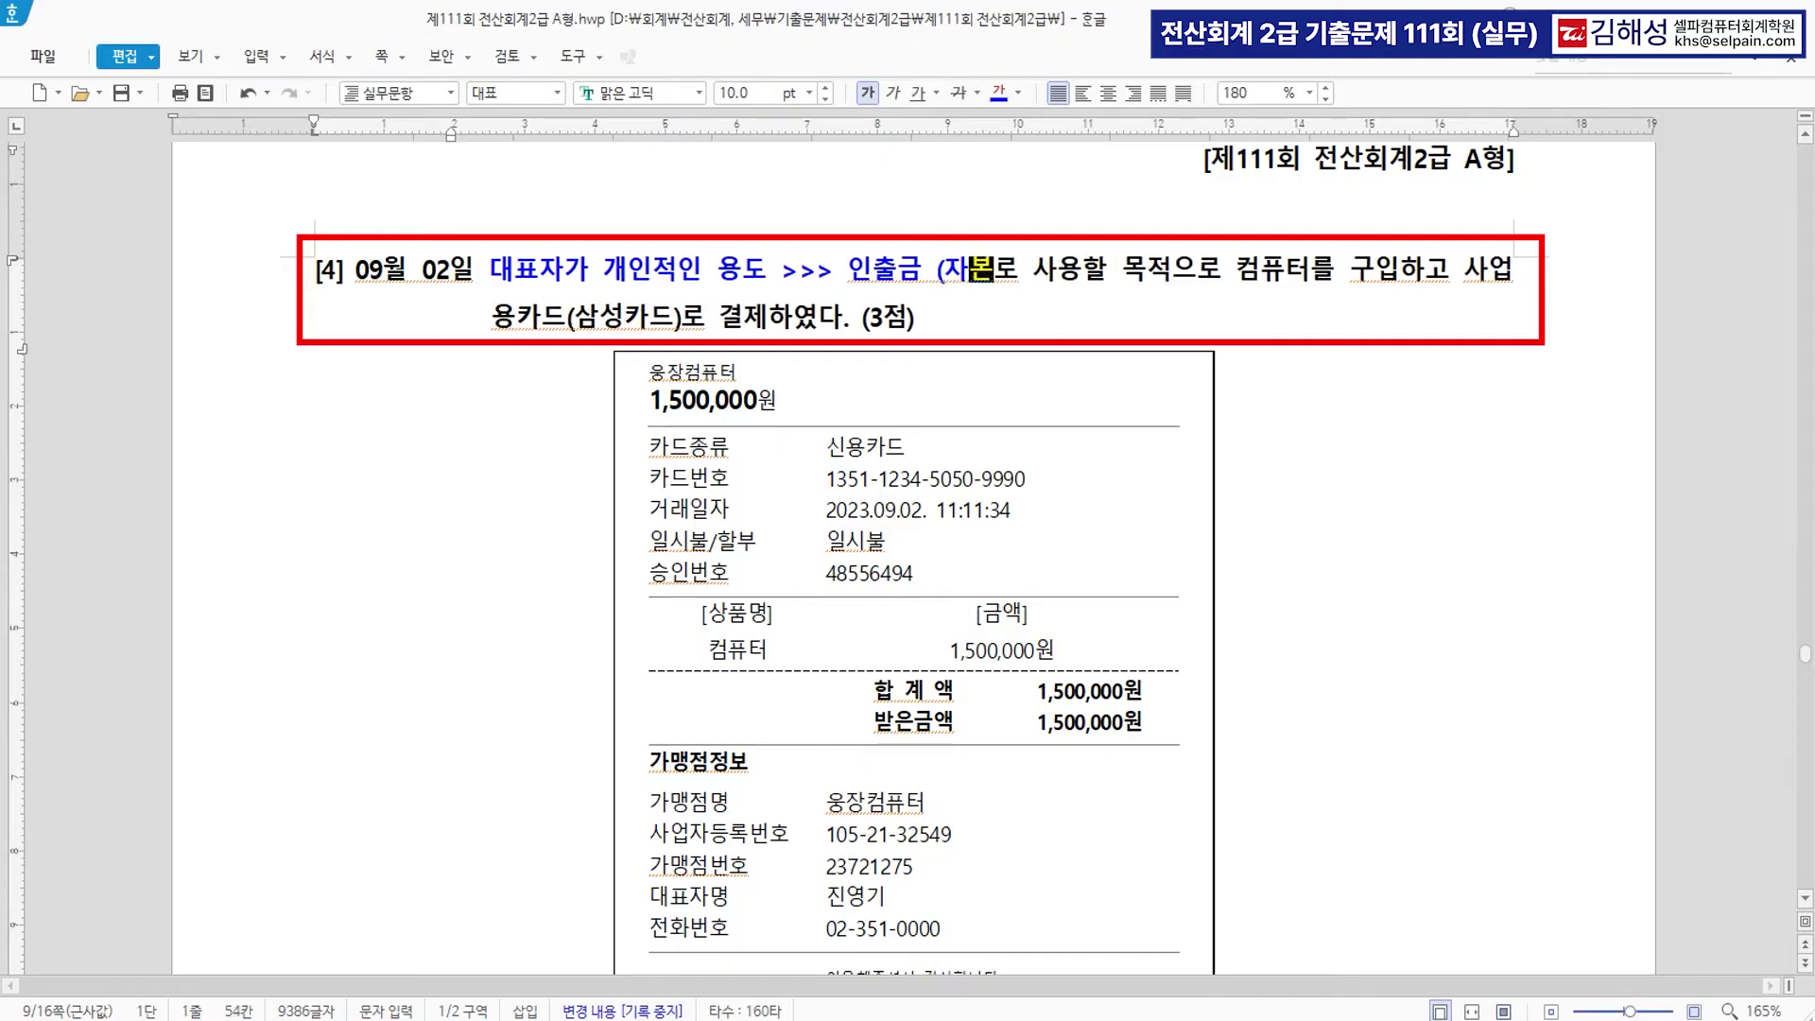
pyautogui.write(')')
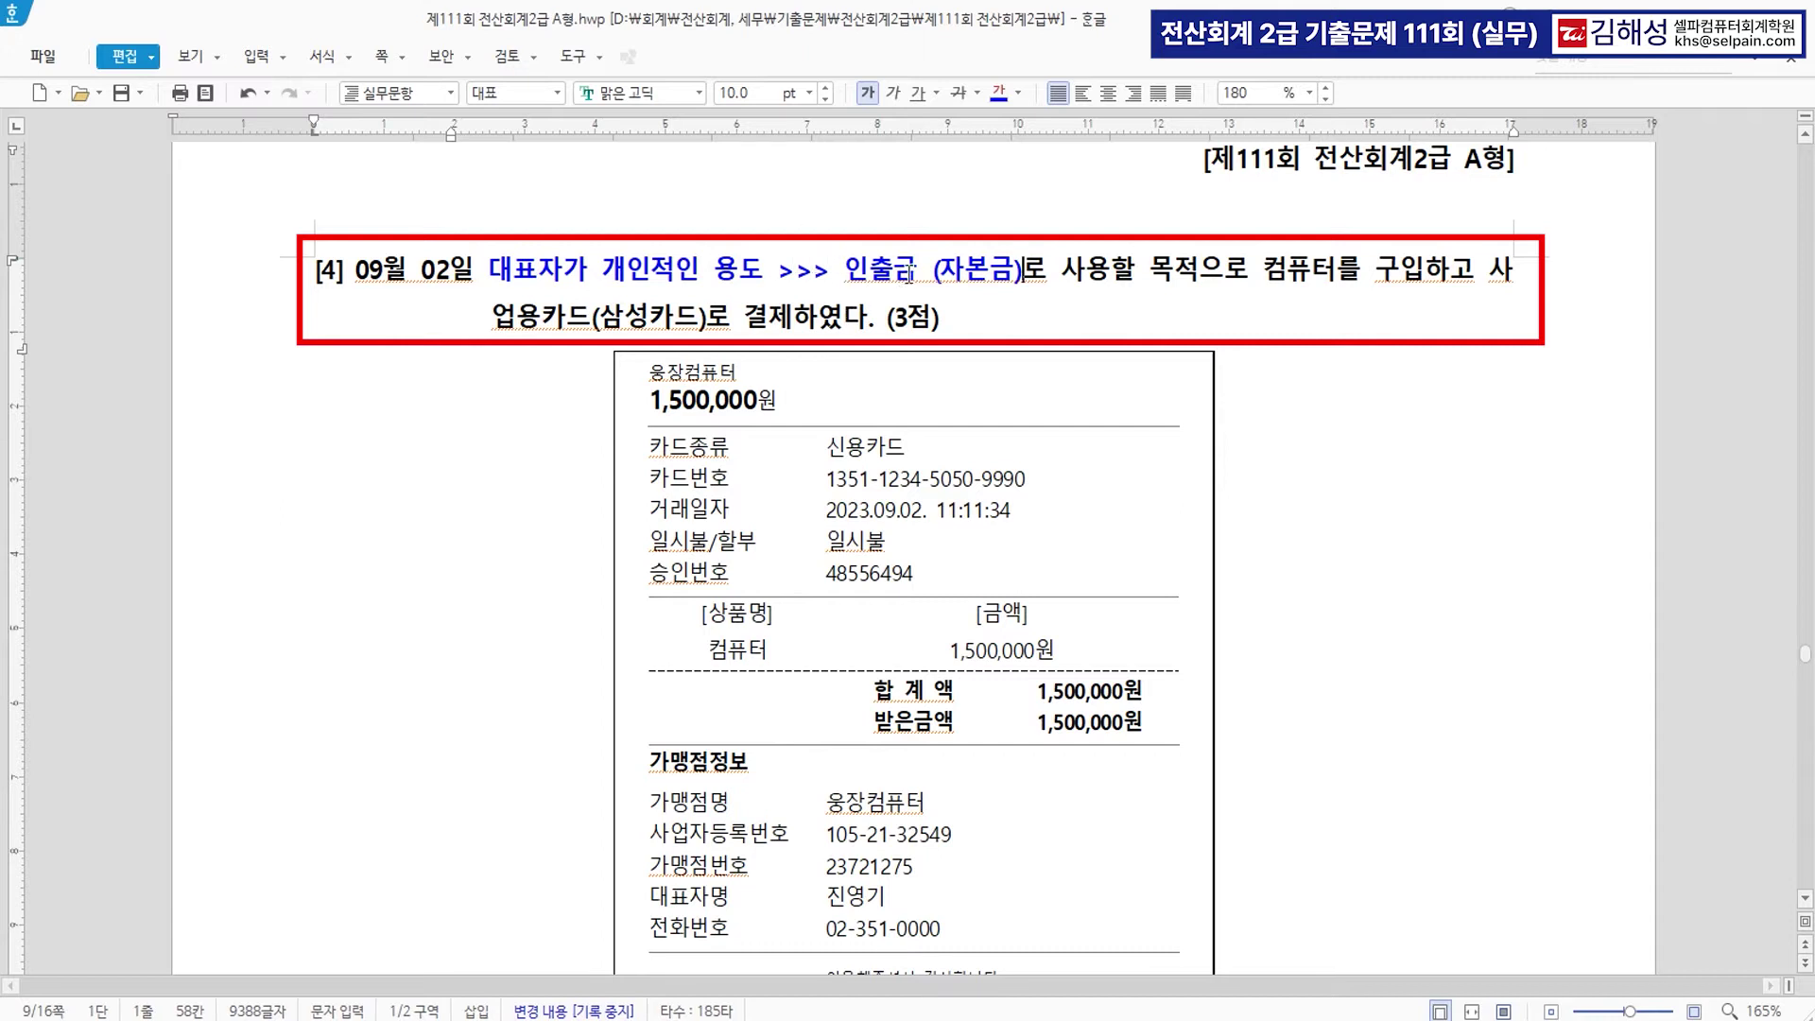
# Colour the word "인출금" in the transaction [4] note red.
pyautogui.moveTo(918, 272); pyautogui.dragTo(855, 276)
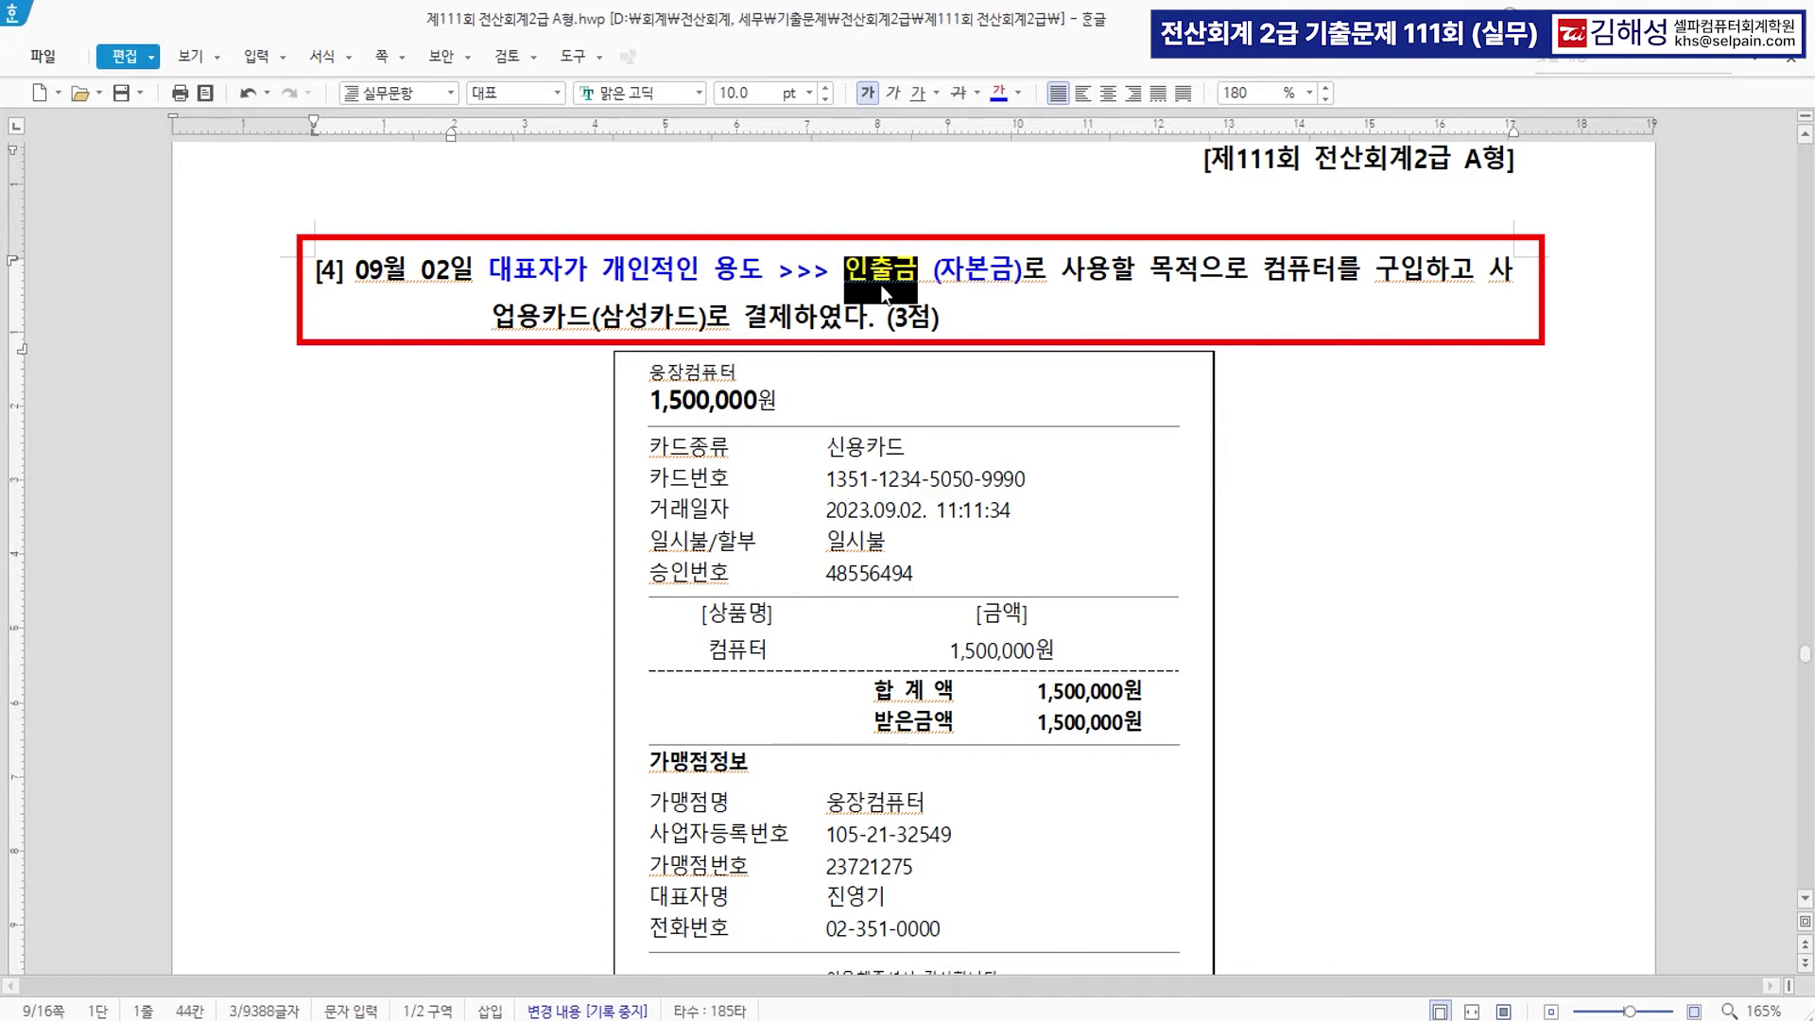
pyautogui.click(1018, 93)
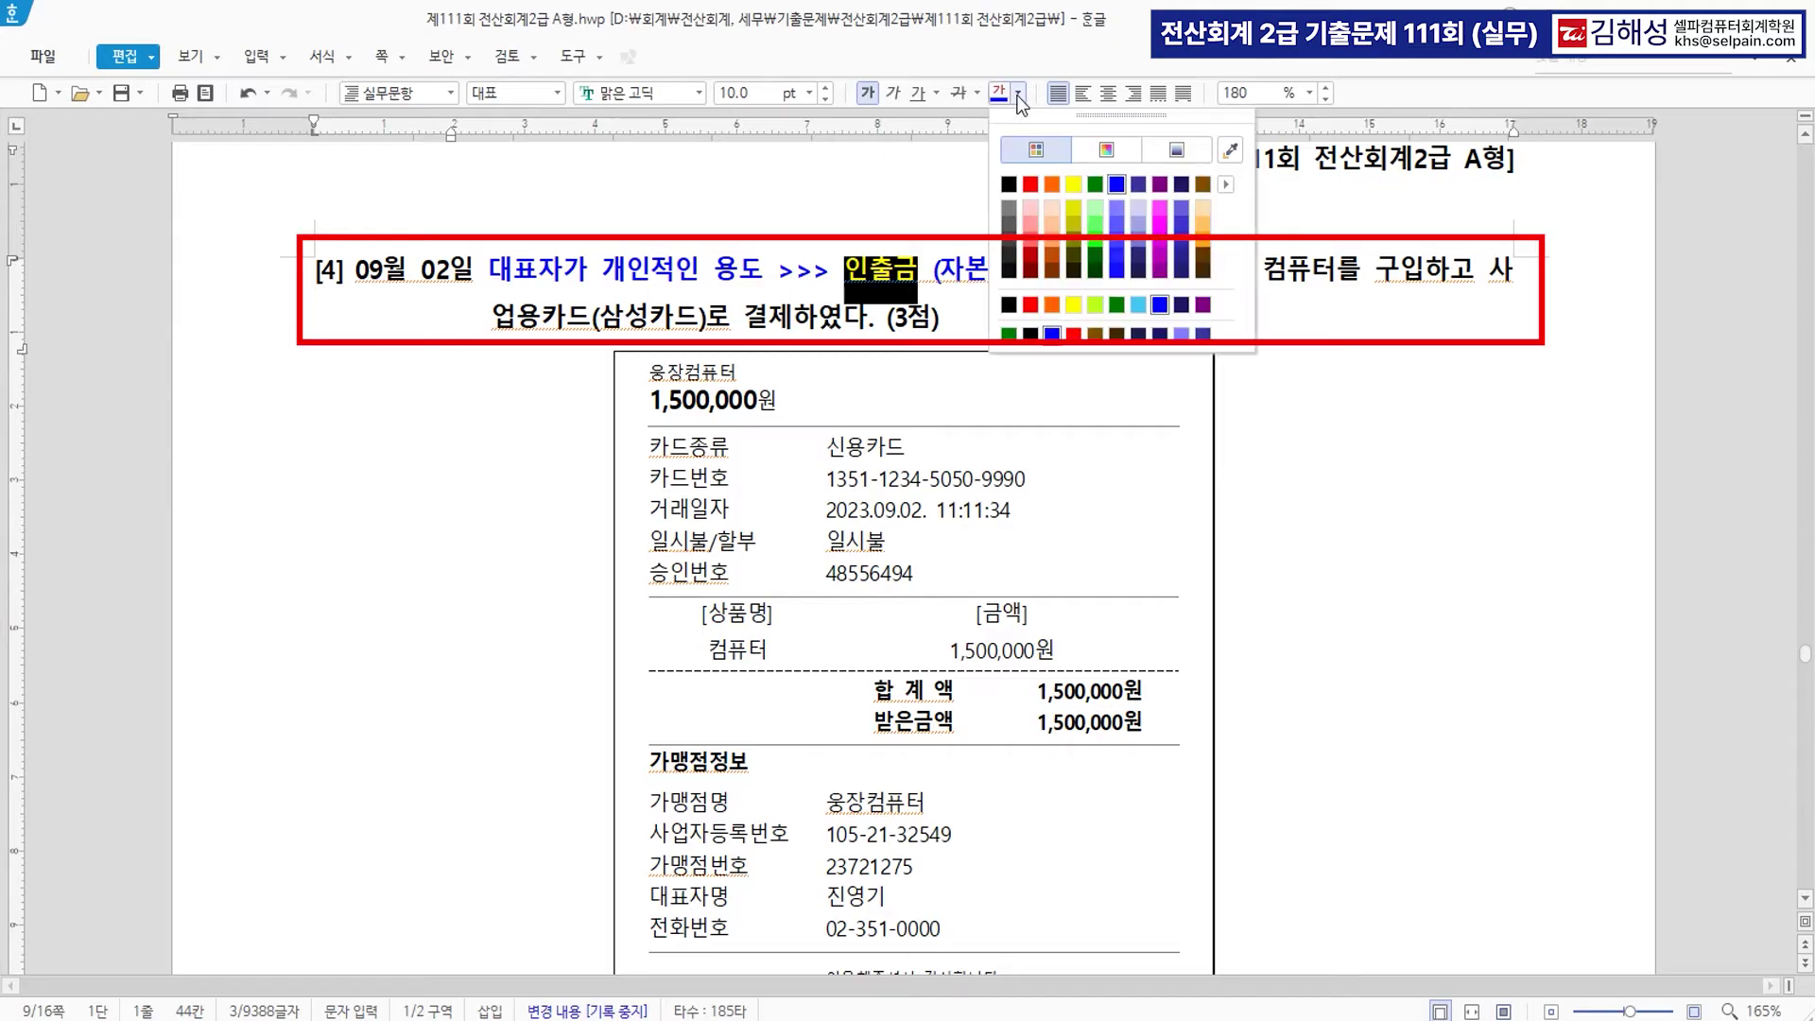
pyautogui.click(1031, 185)
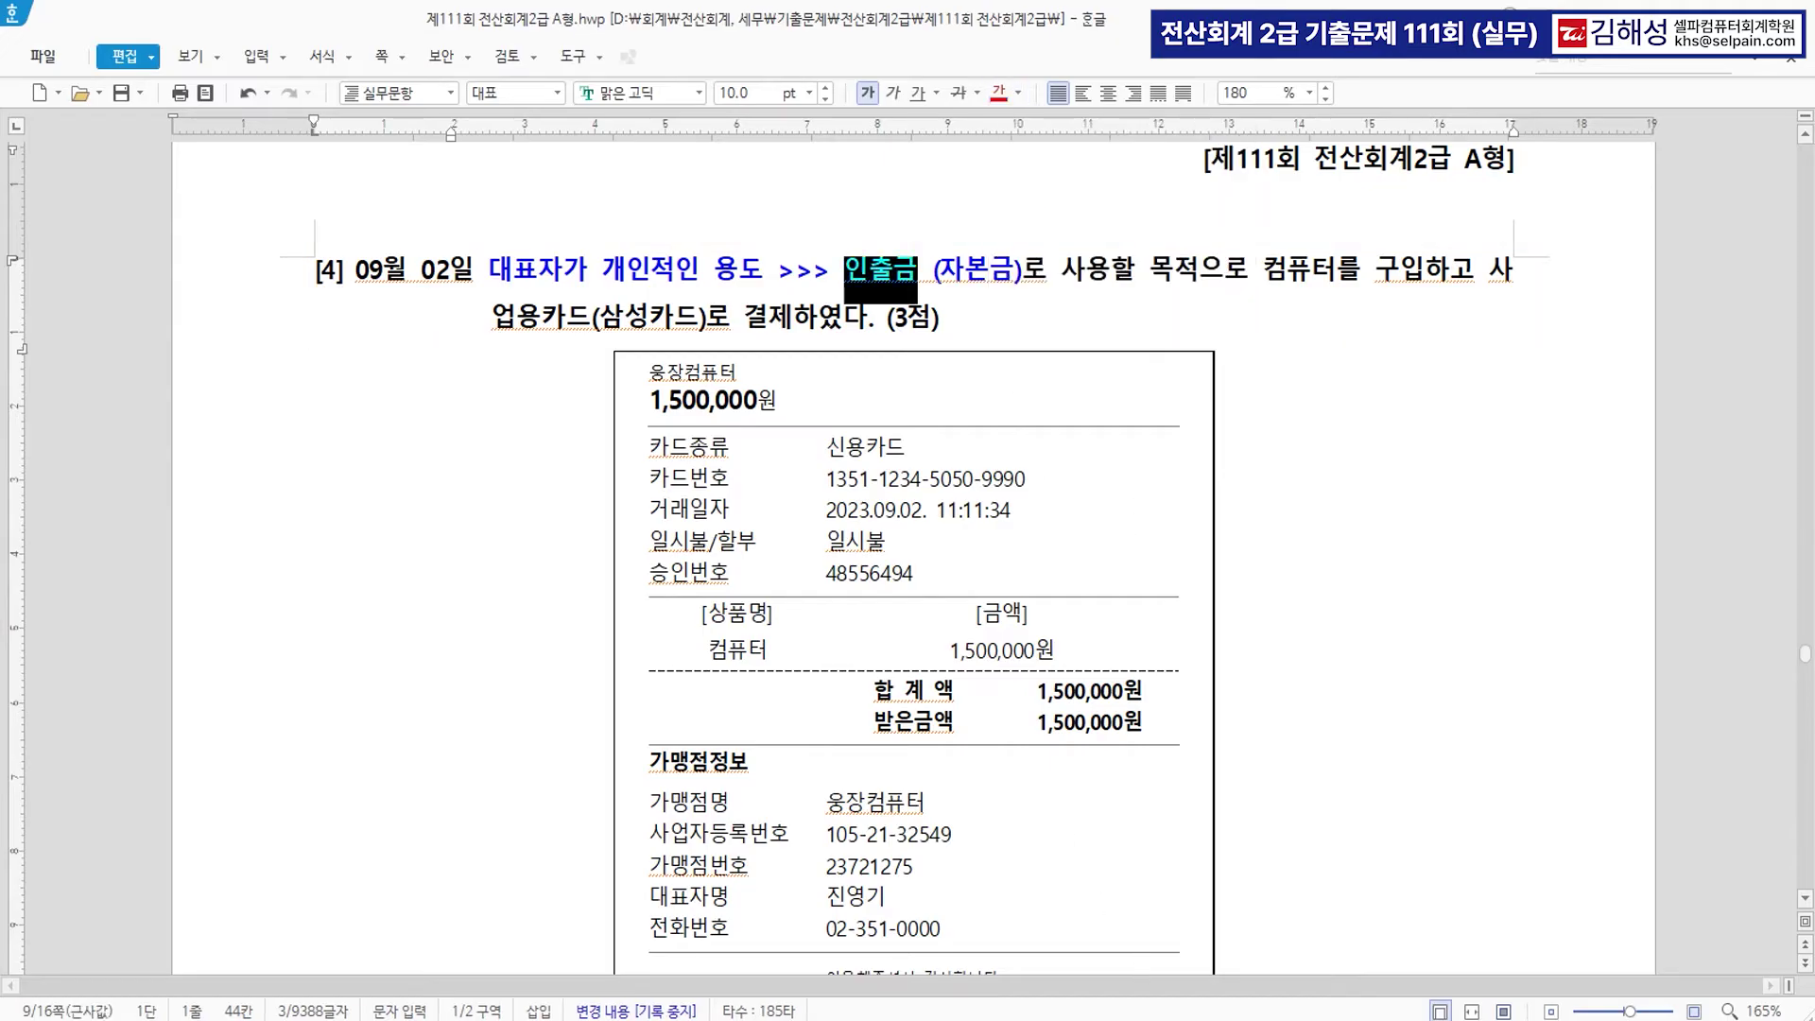
# Switch to KcLep and complete the 09월 2일 차변 line with 인출금 (0338) for 1,500,000.
pyautogui.click(1108, 1019)
pyautogui.write('인출금')
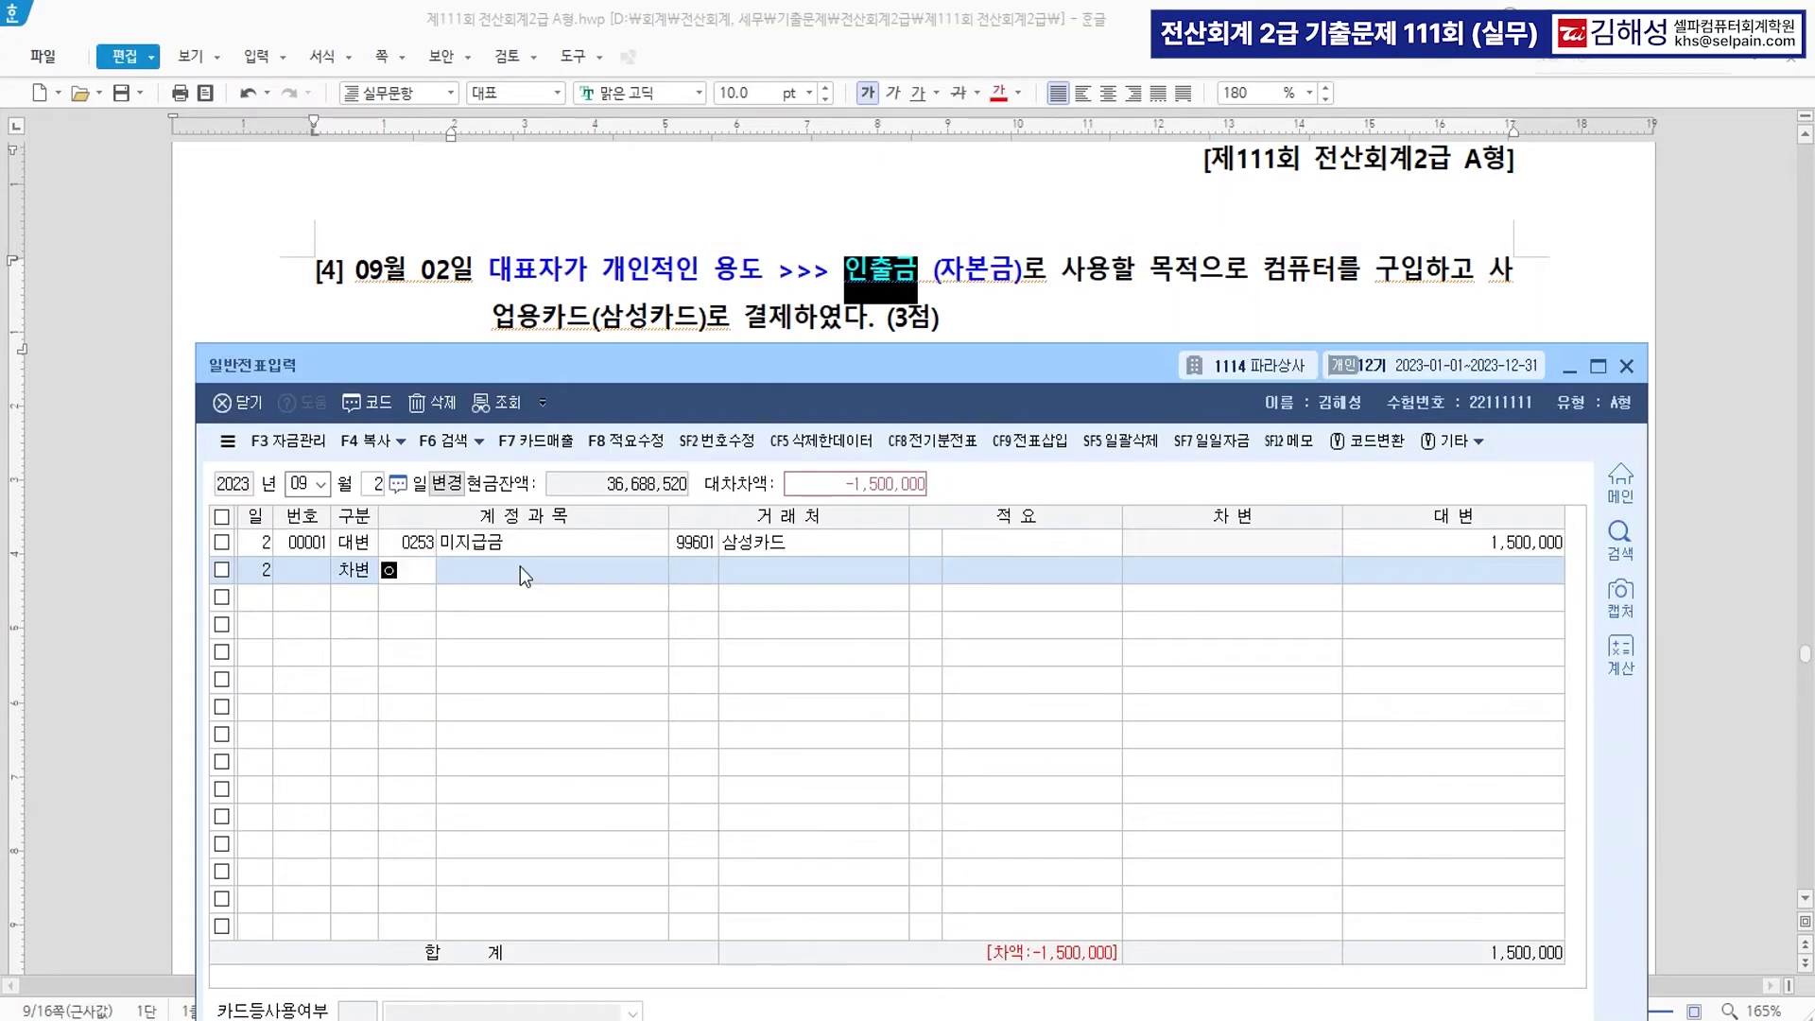
pyautogui.press('Return')
pyautogui.press('Return')
pyautogui.press('Return')
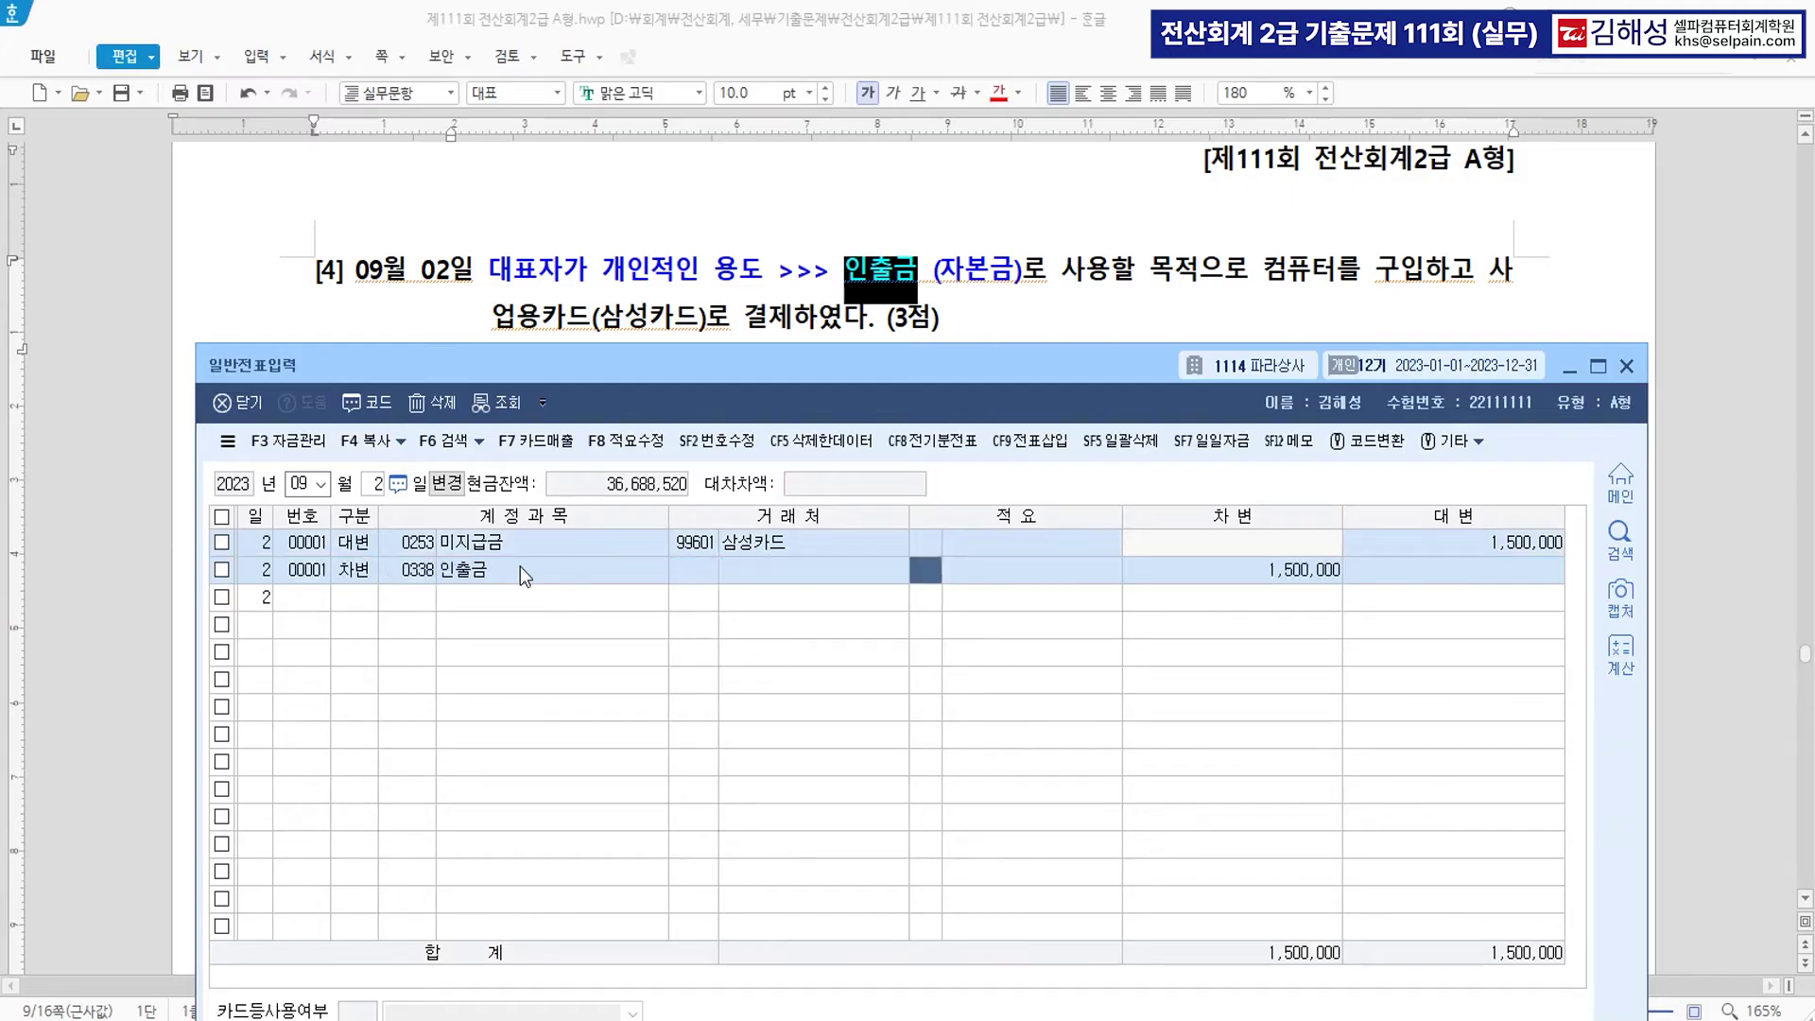
pyautogui.press('Return')
pyautogui.press('Return')
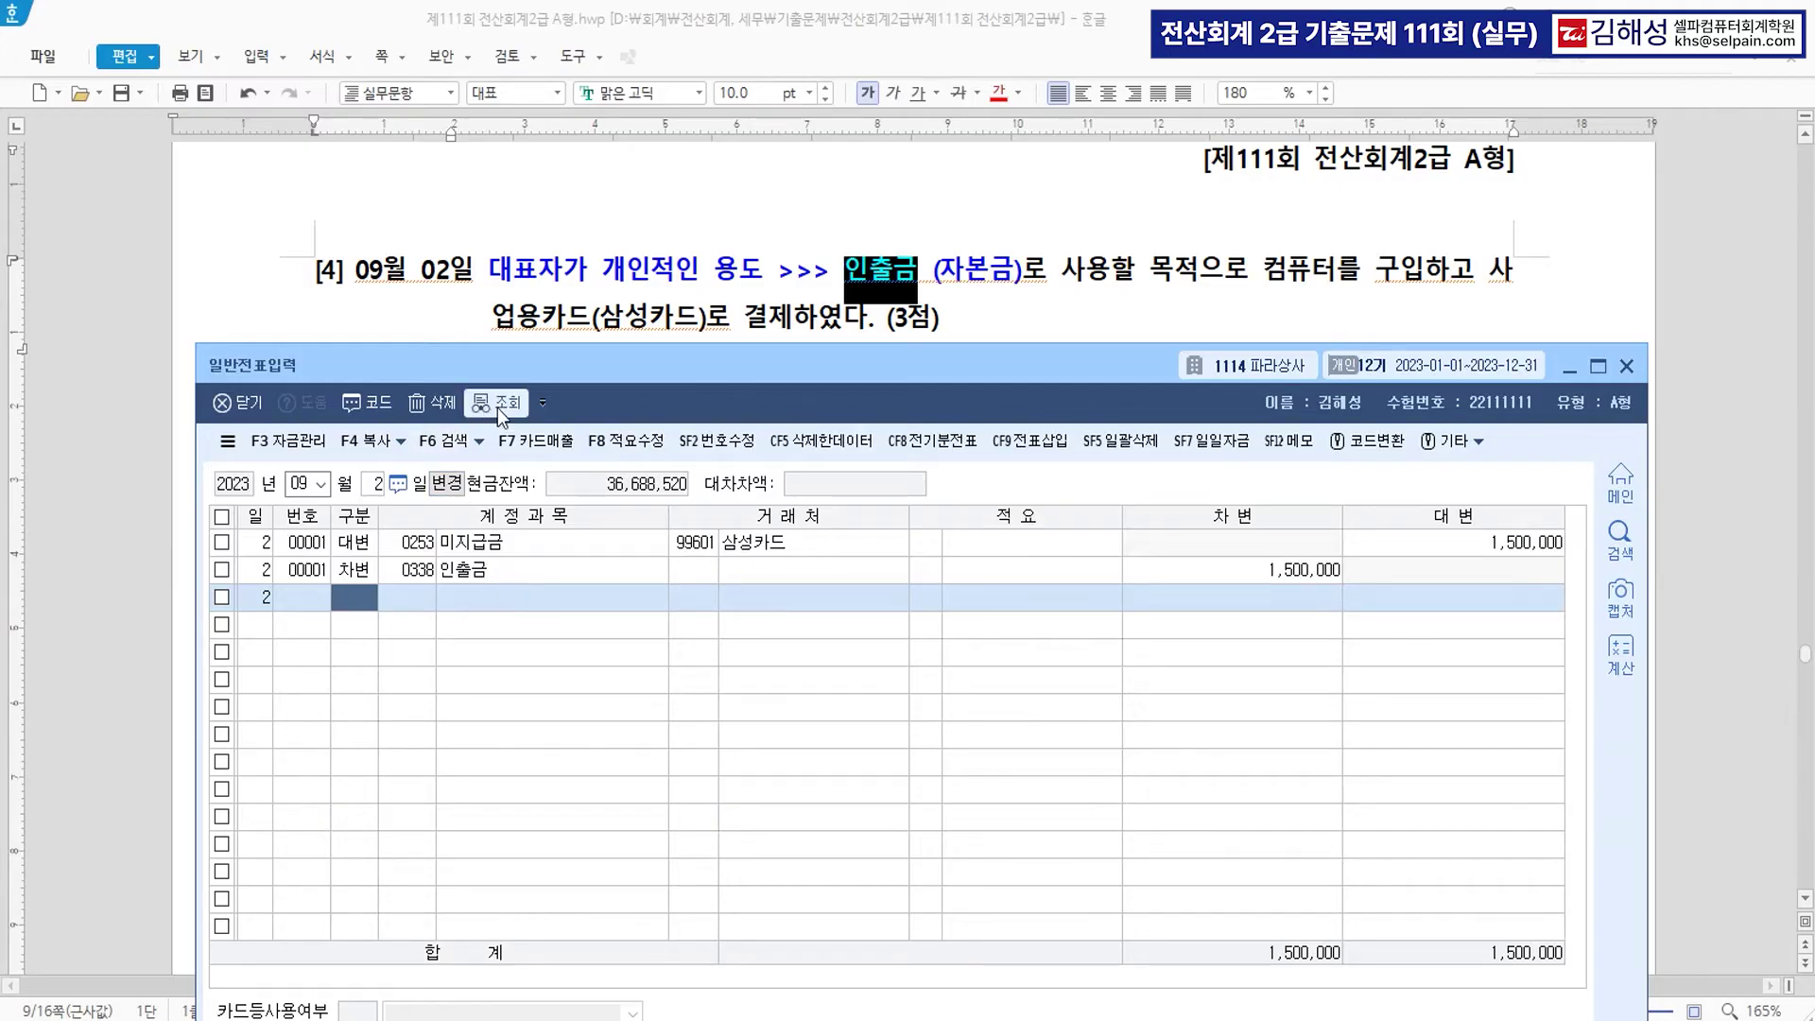
# In transaction [5] of the exam document, colour "차량운반구" and "9,000,000원에 매각" red.
pyautogui.click(636, 292)
pyautogui.scroll(-10, 851, 491)
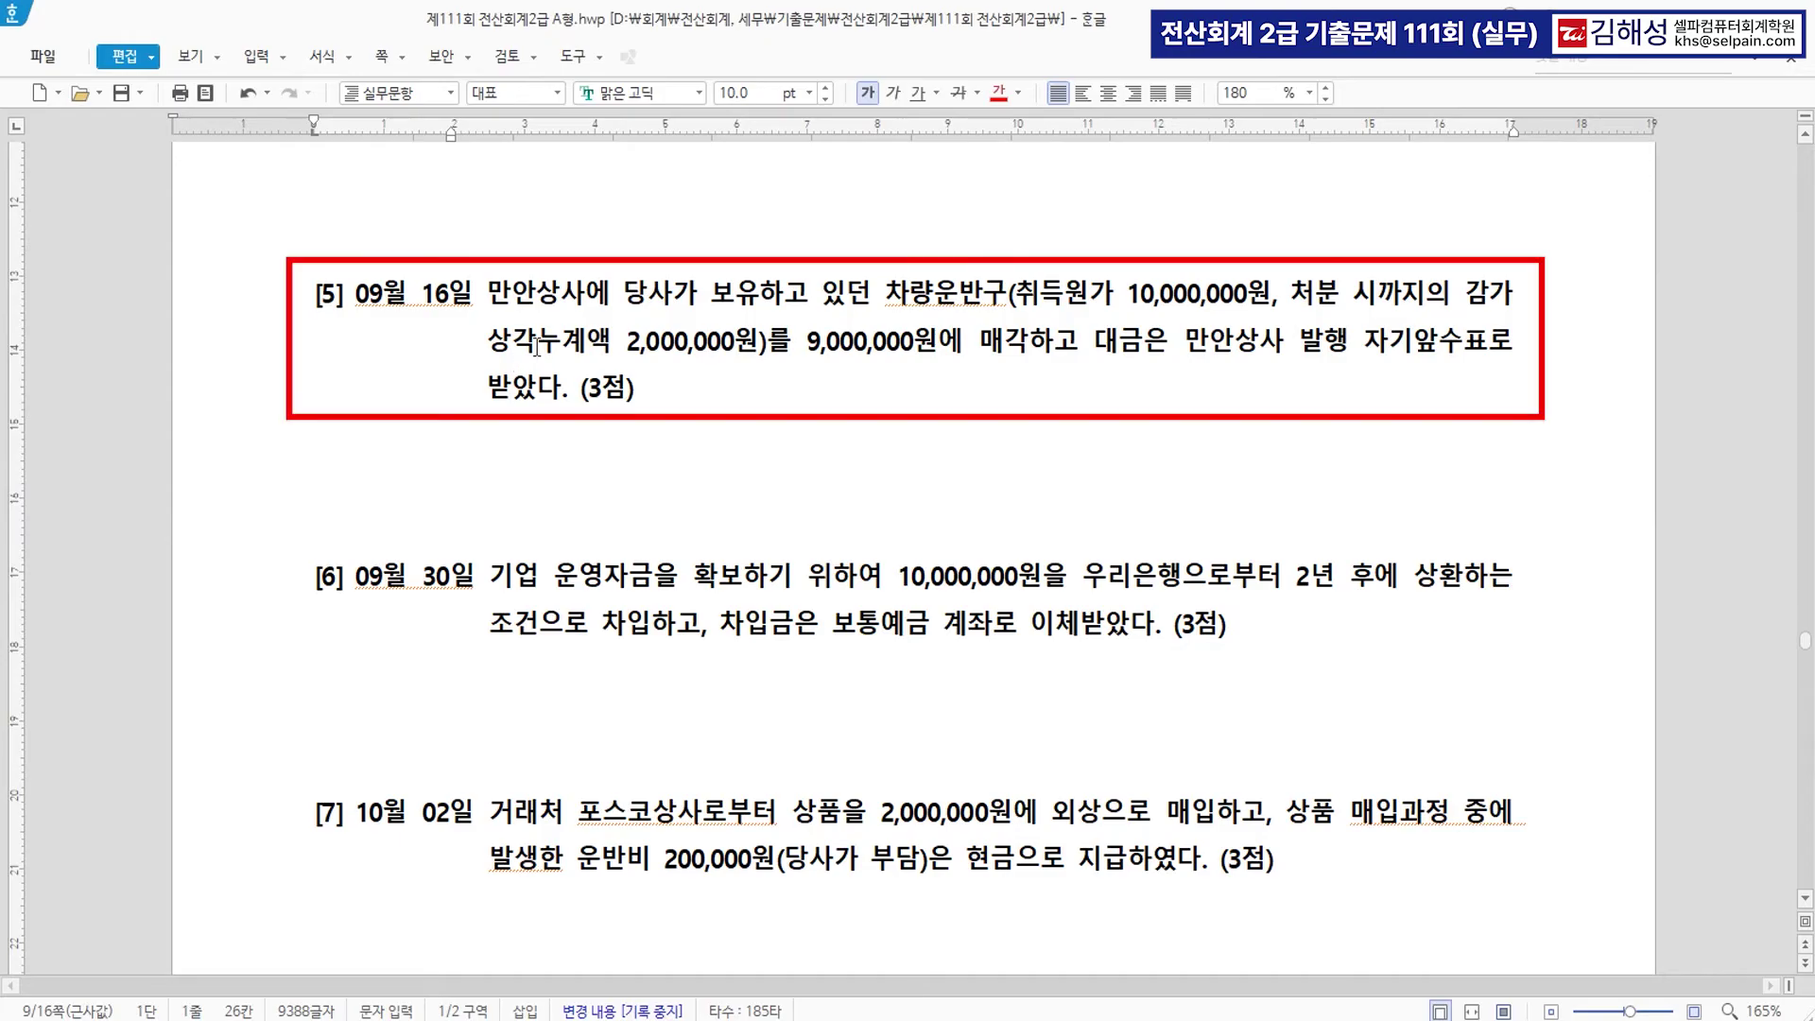
pyautogui.click(740, 303)
pyautogui.moveTo(884, 295); pyautogui.dragTo(1000, 292)
pyautogui.click(999, 92)
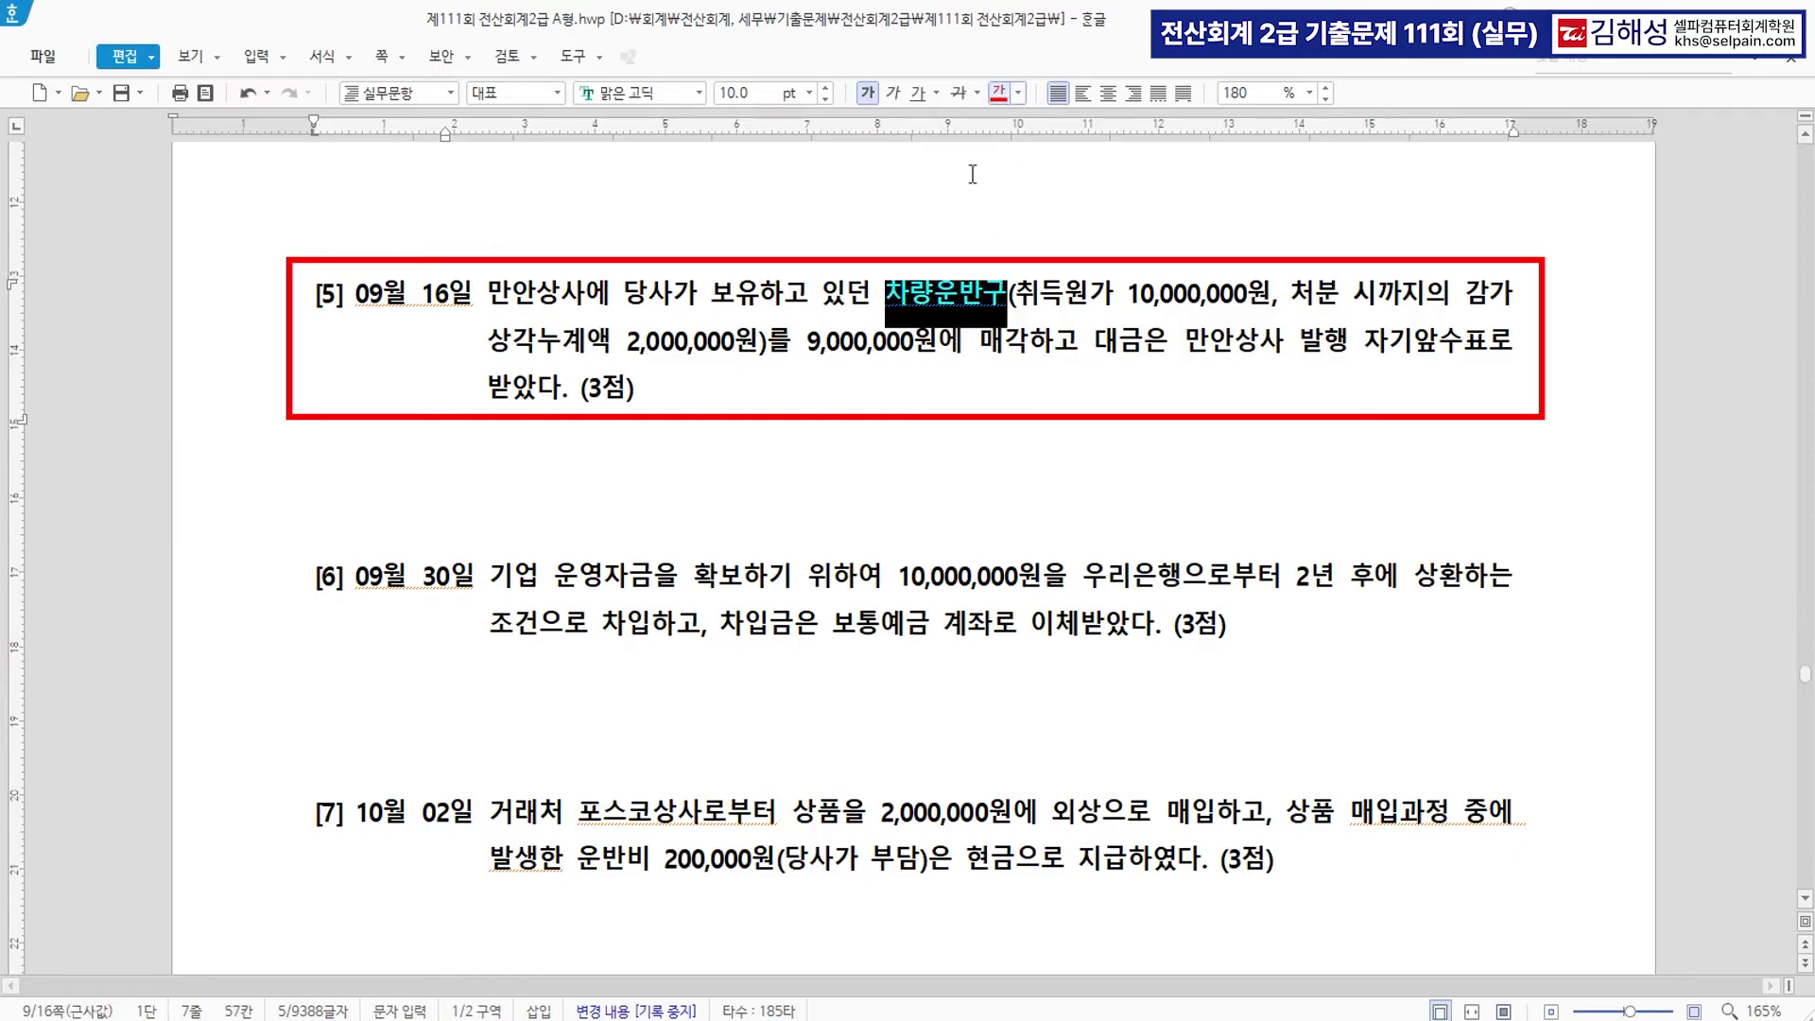
pyautogui.moveTo(808, 342); pyautogui.dragTo(1025, 354)
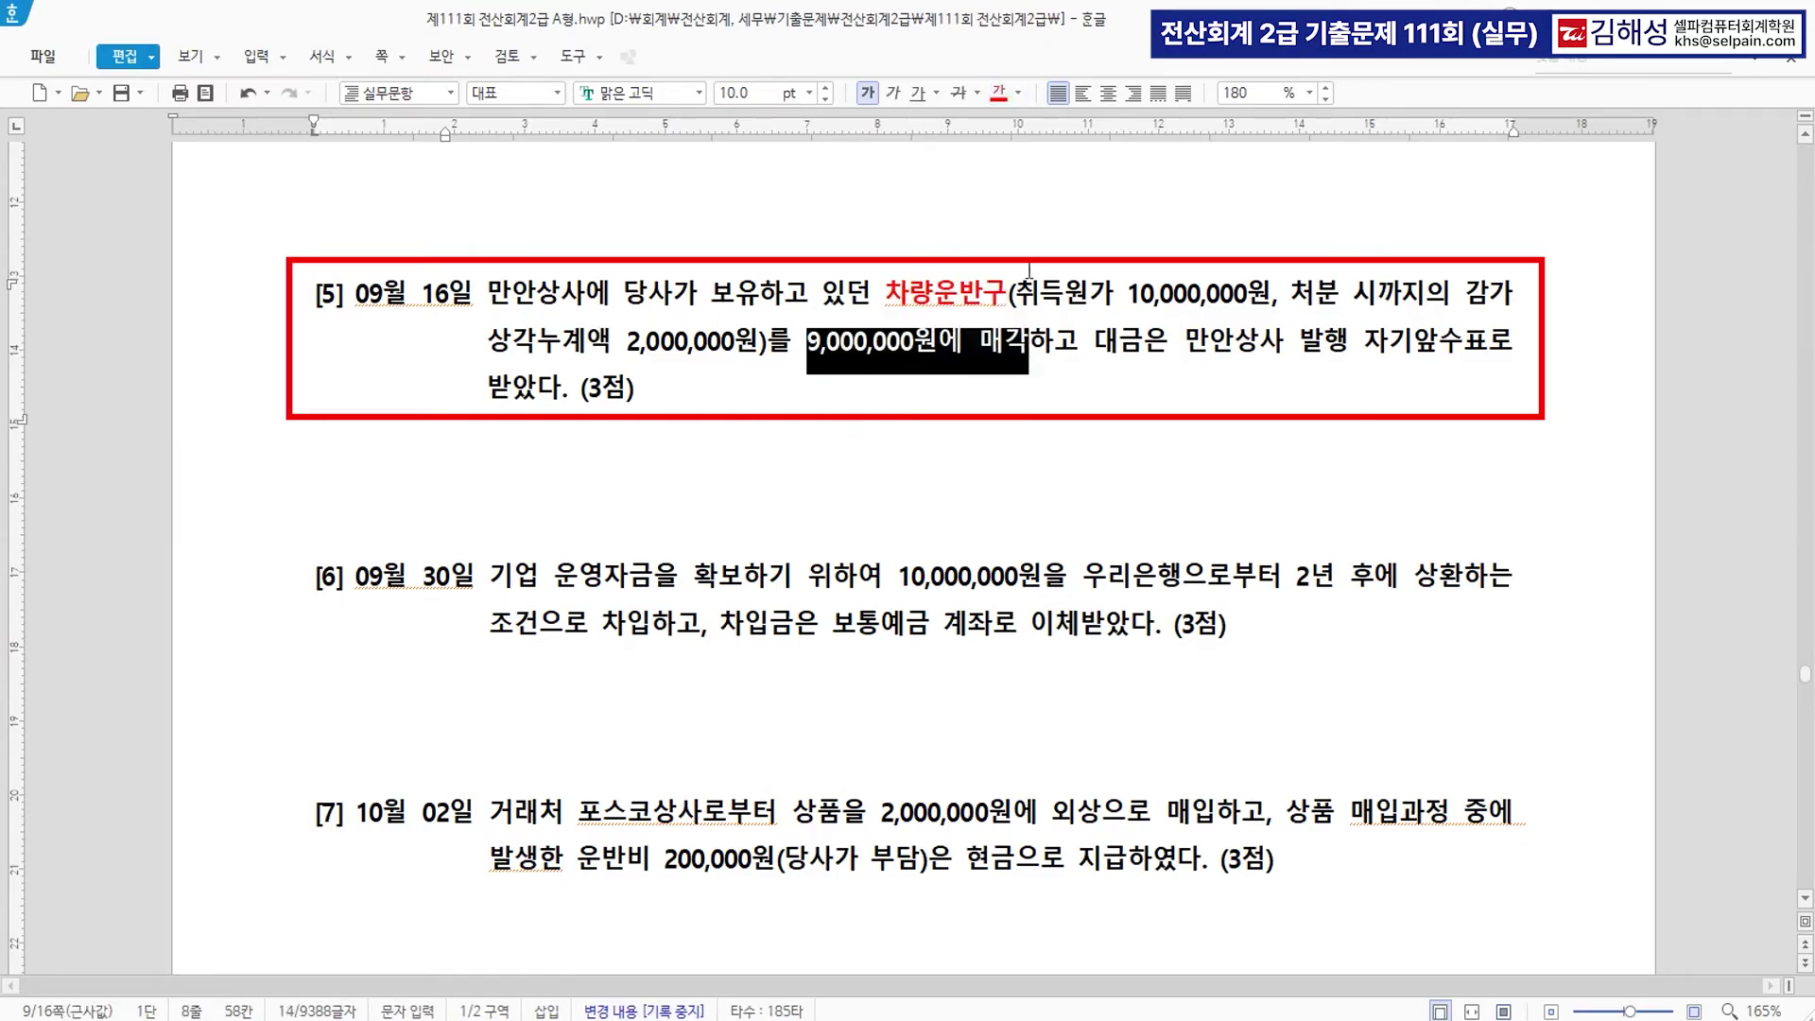
pyautogui.click(999, 92)
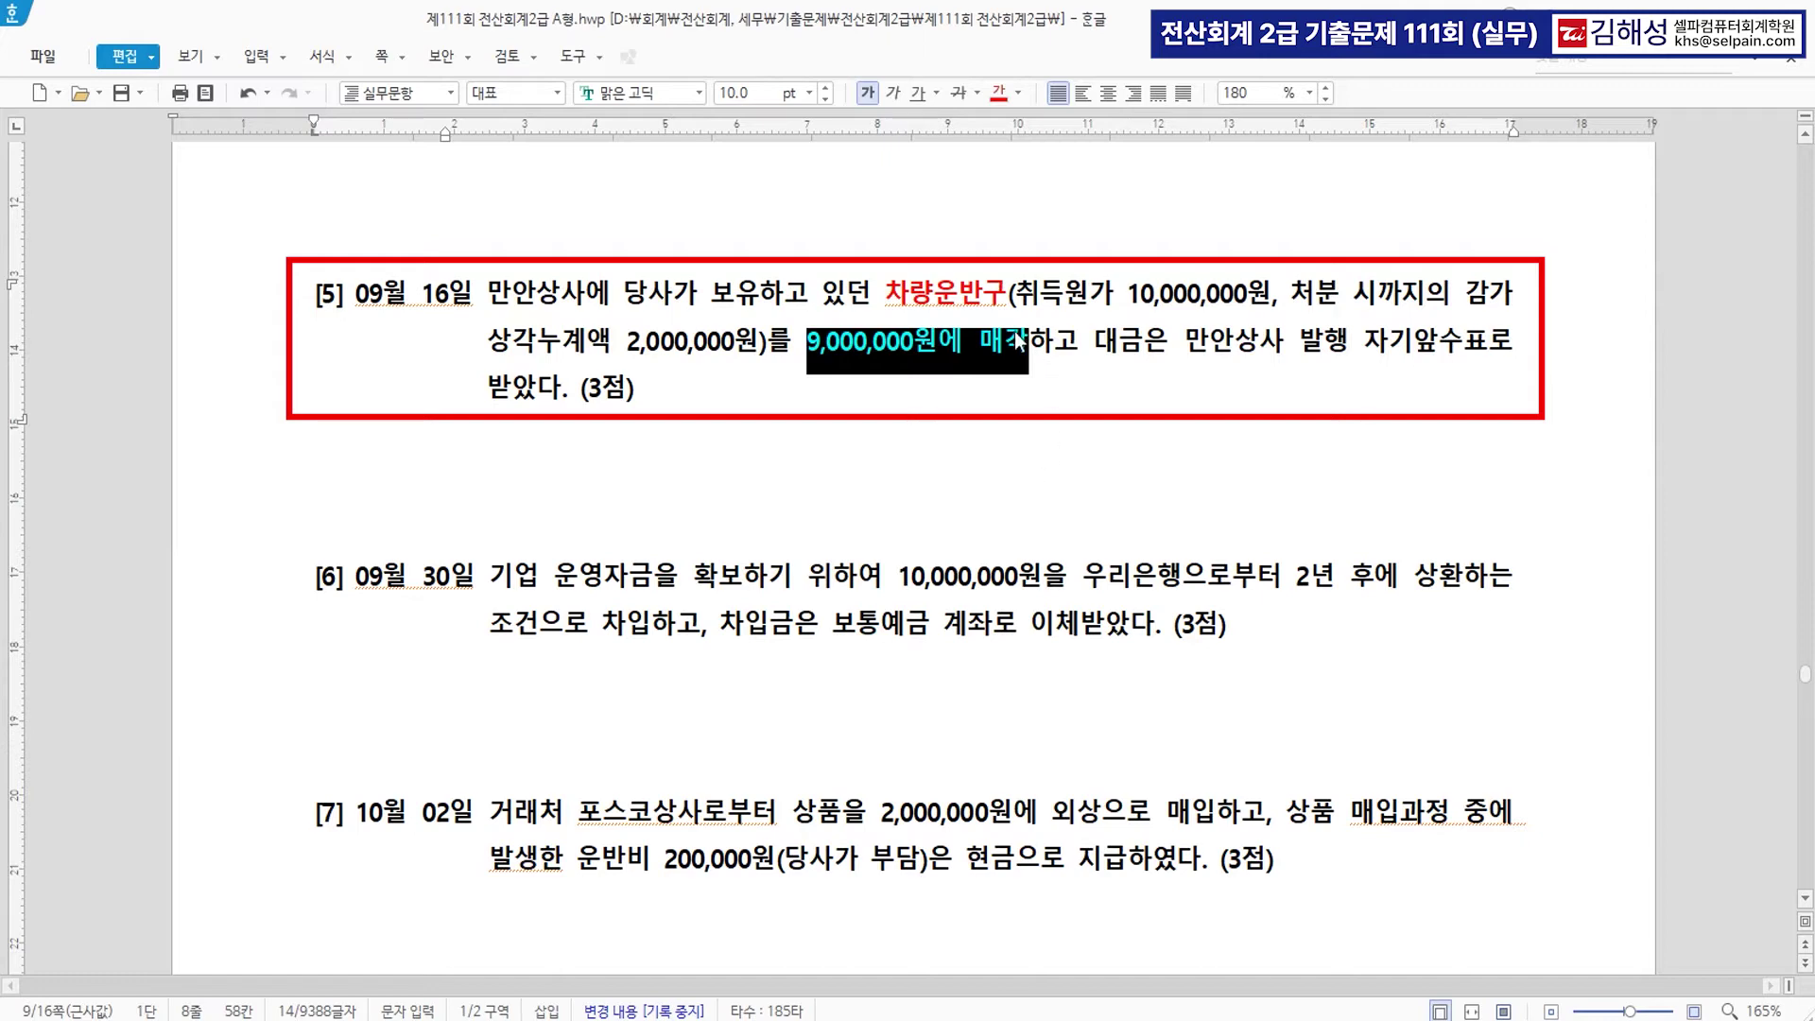
# Break the text of transaction [5] so that "차량운반구" starts on a new line.
pyautogui.click(1010, 295)
pyautogui.click(888, 292)
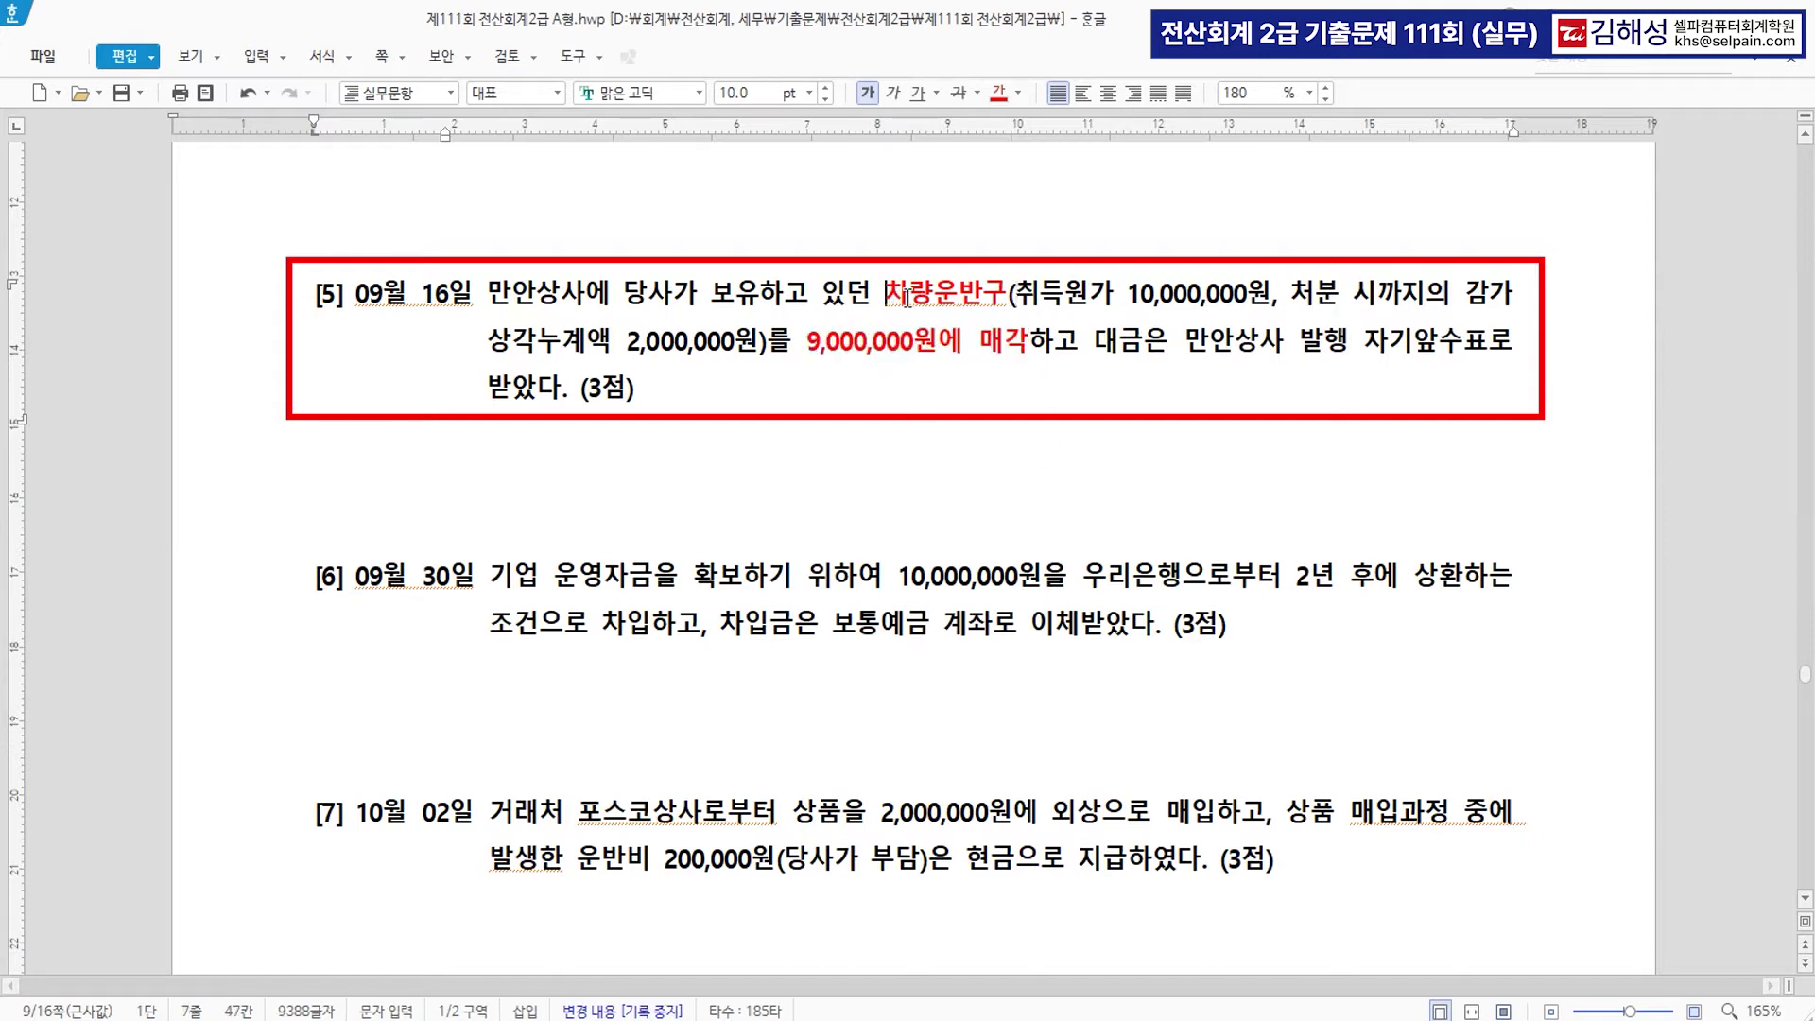
pyautogui.press('Return')
pyautogui.press('BackSpace')
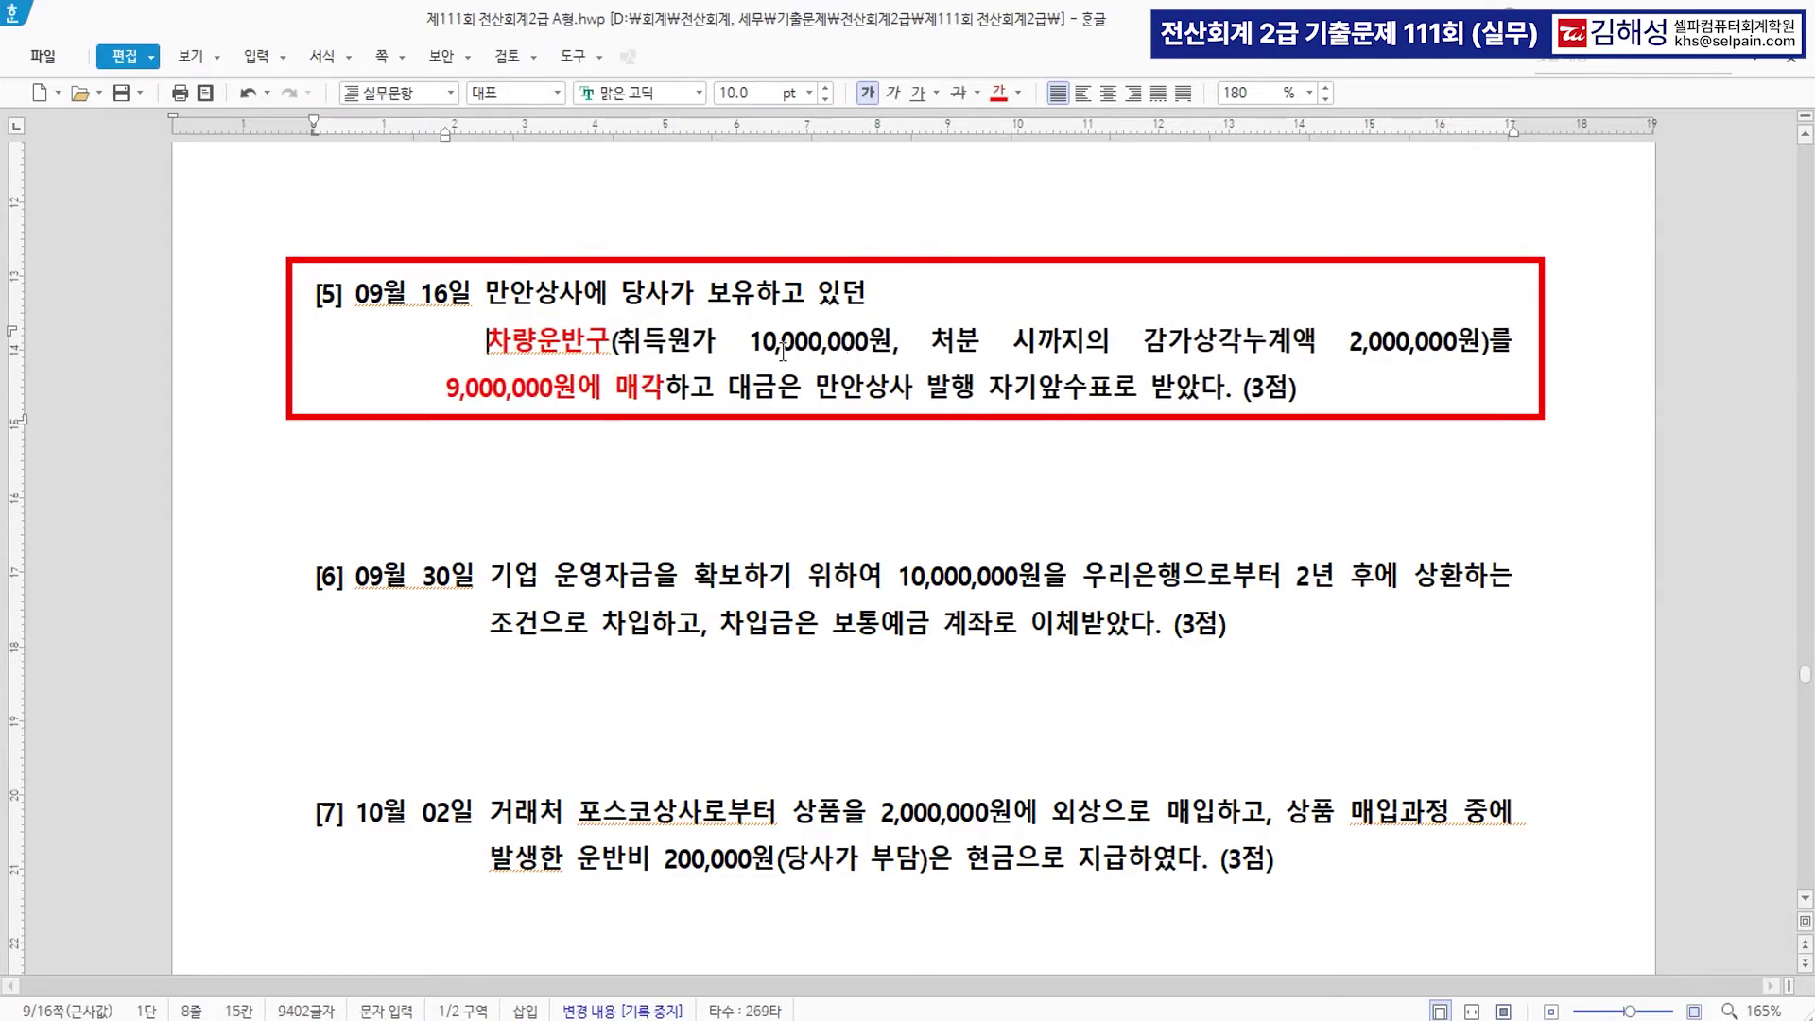
# Colour "취득원가 10,000,000원" and "감가상각누계액 2,000,000원" in transaction [5] blue.
pyautogui.moveTo(616, 351); pyautogui.dragTo(894, 354)
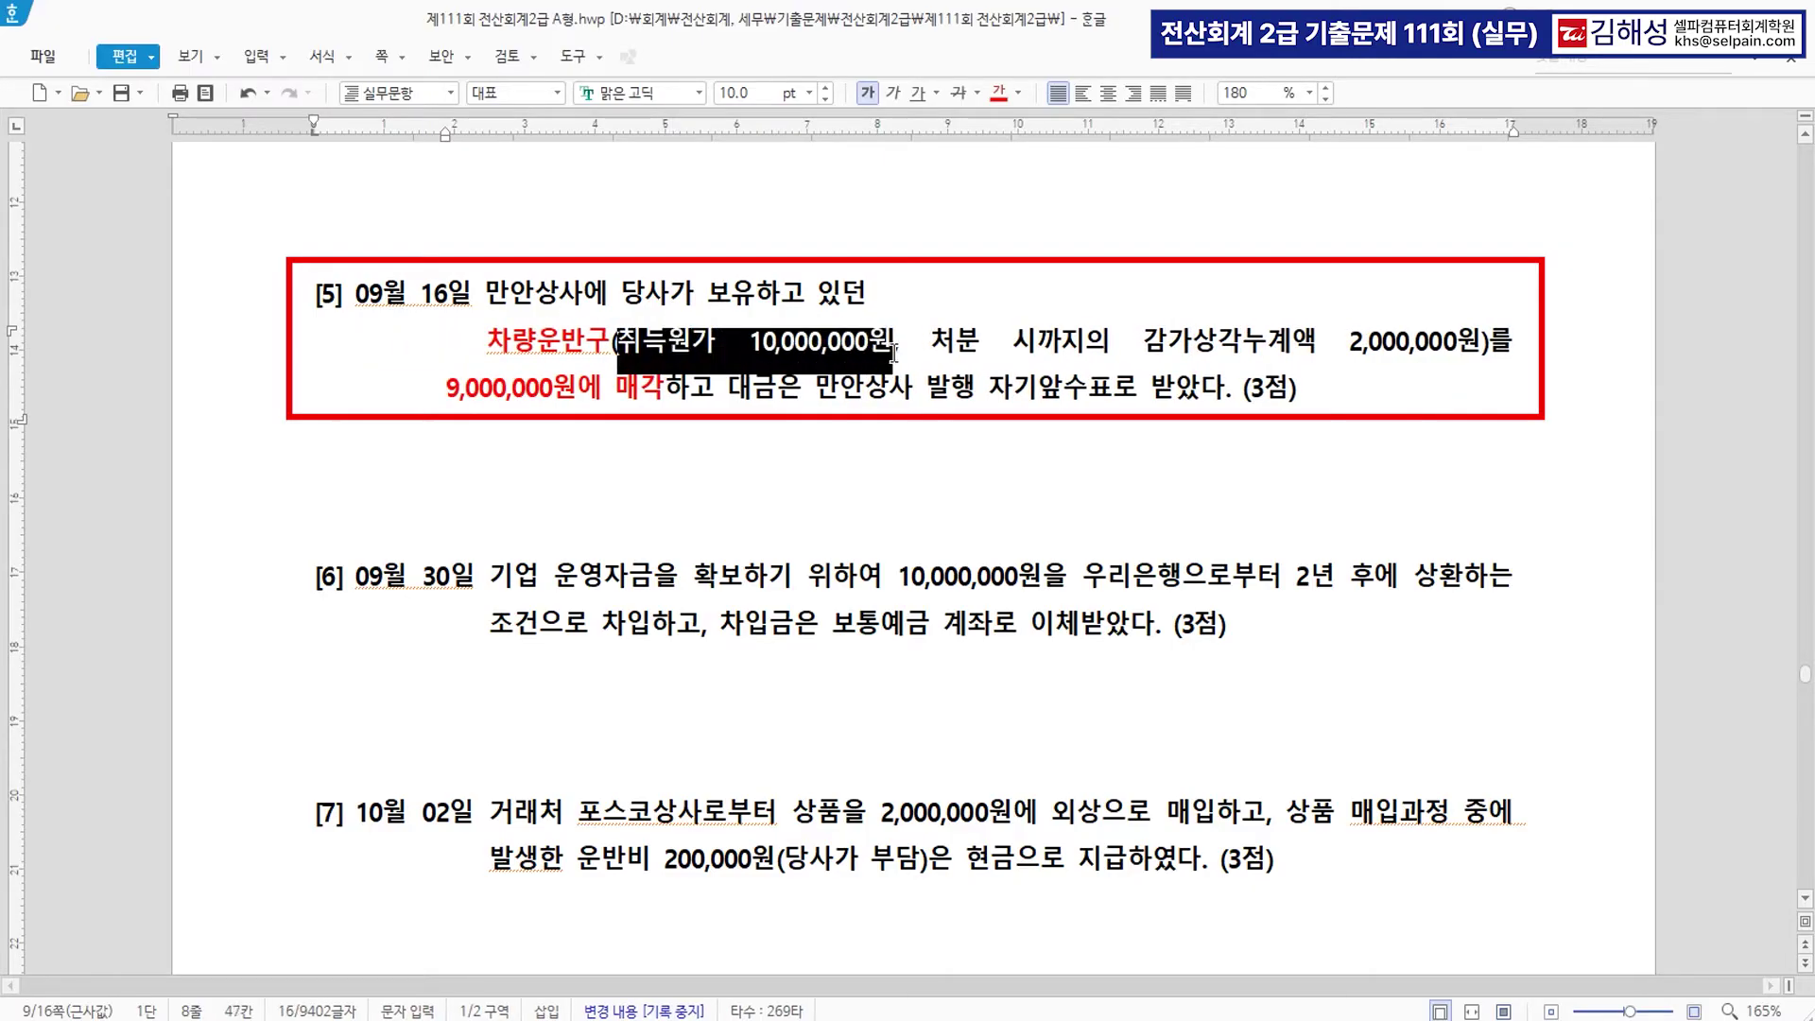
pyautogui.click(1018, 92)
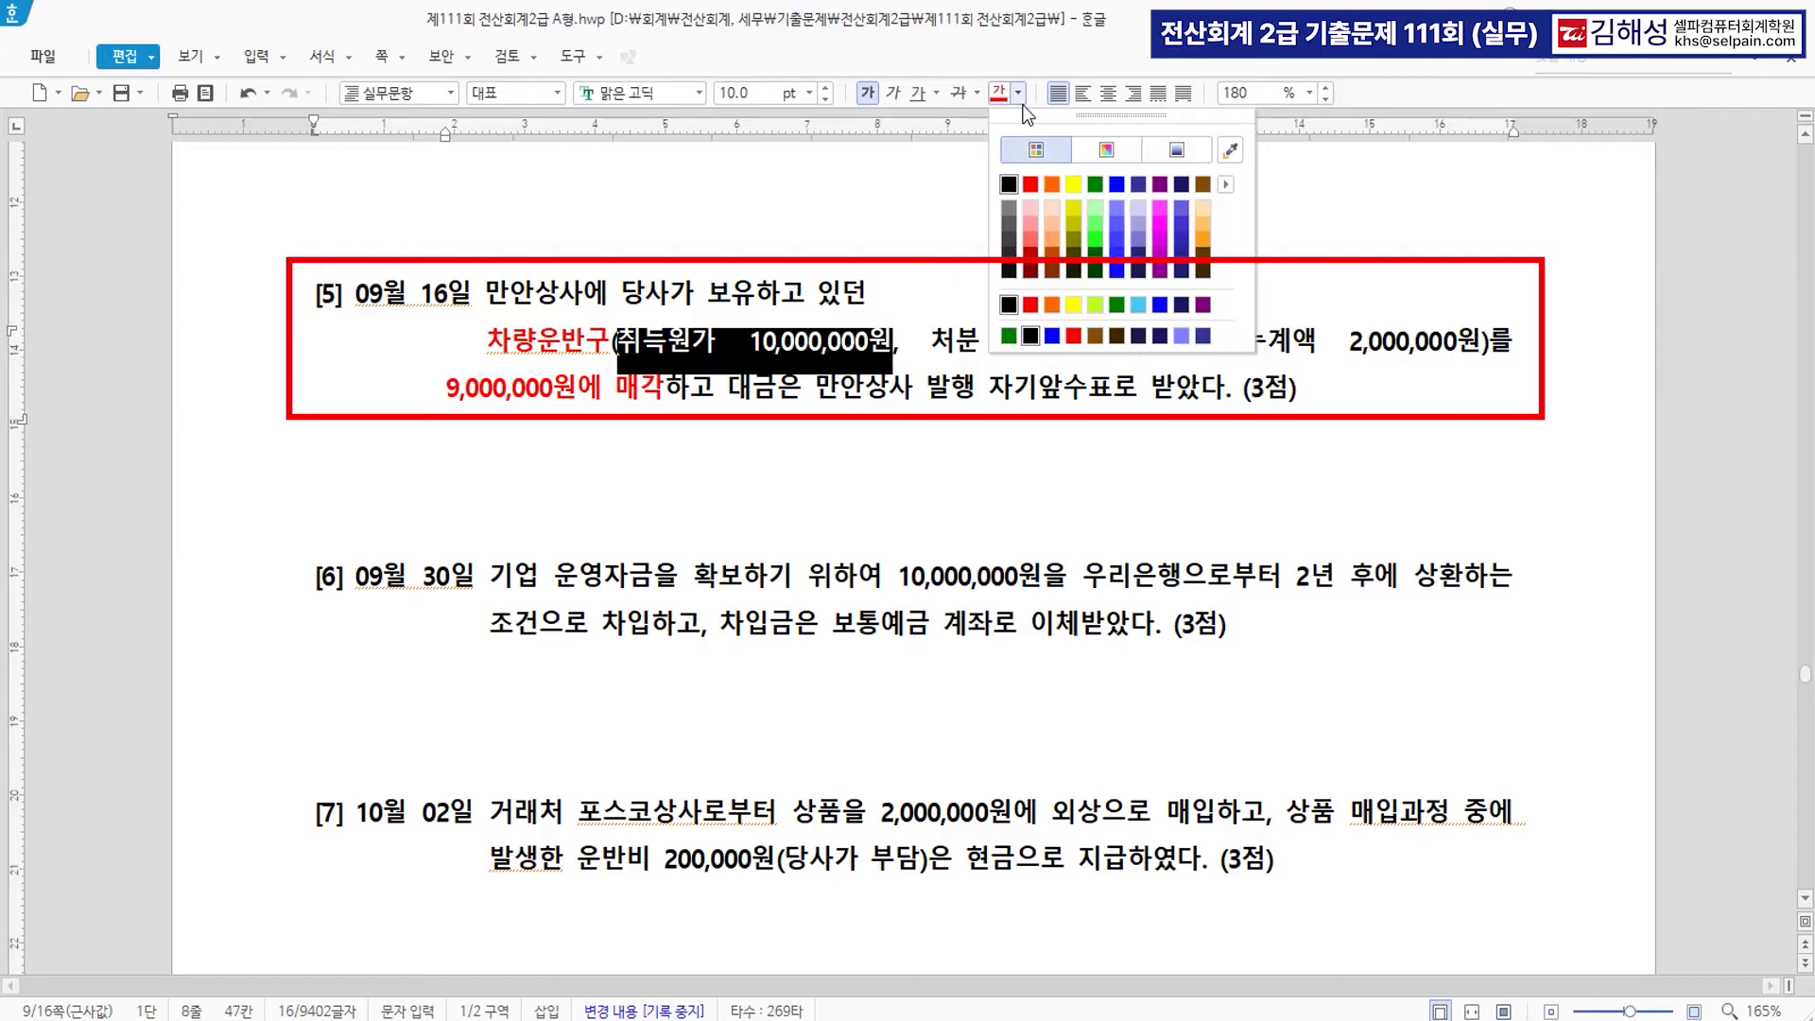
pyautogui.click(1115, 188)
pyautogui.moveTo(1144, 342); pyautogui.dragTo(1472, 331)
pyautogui.click(998, 93)
pyautogui.click(880, 455)
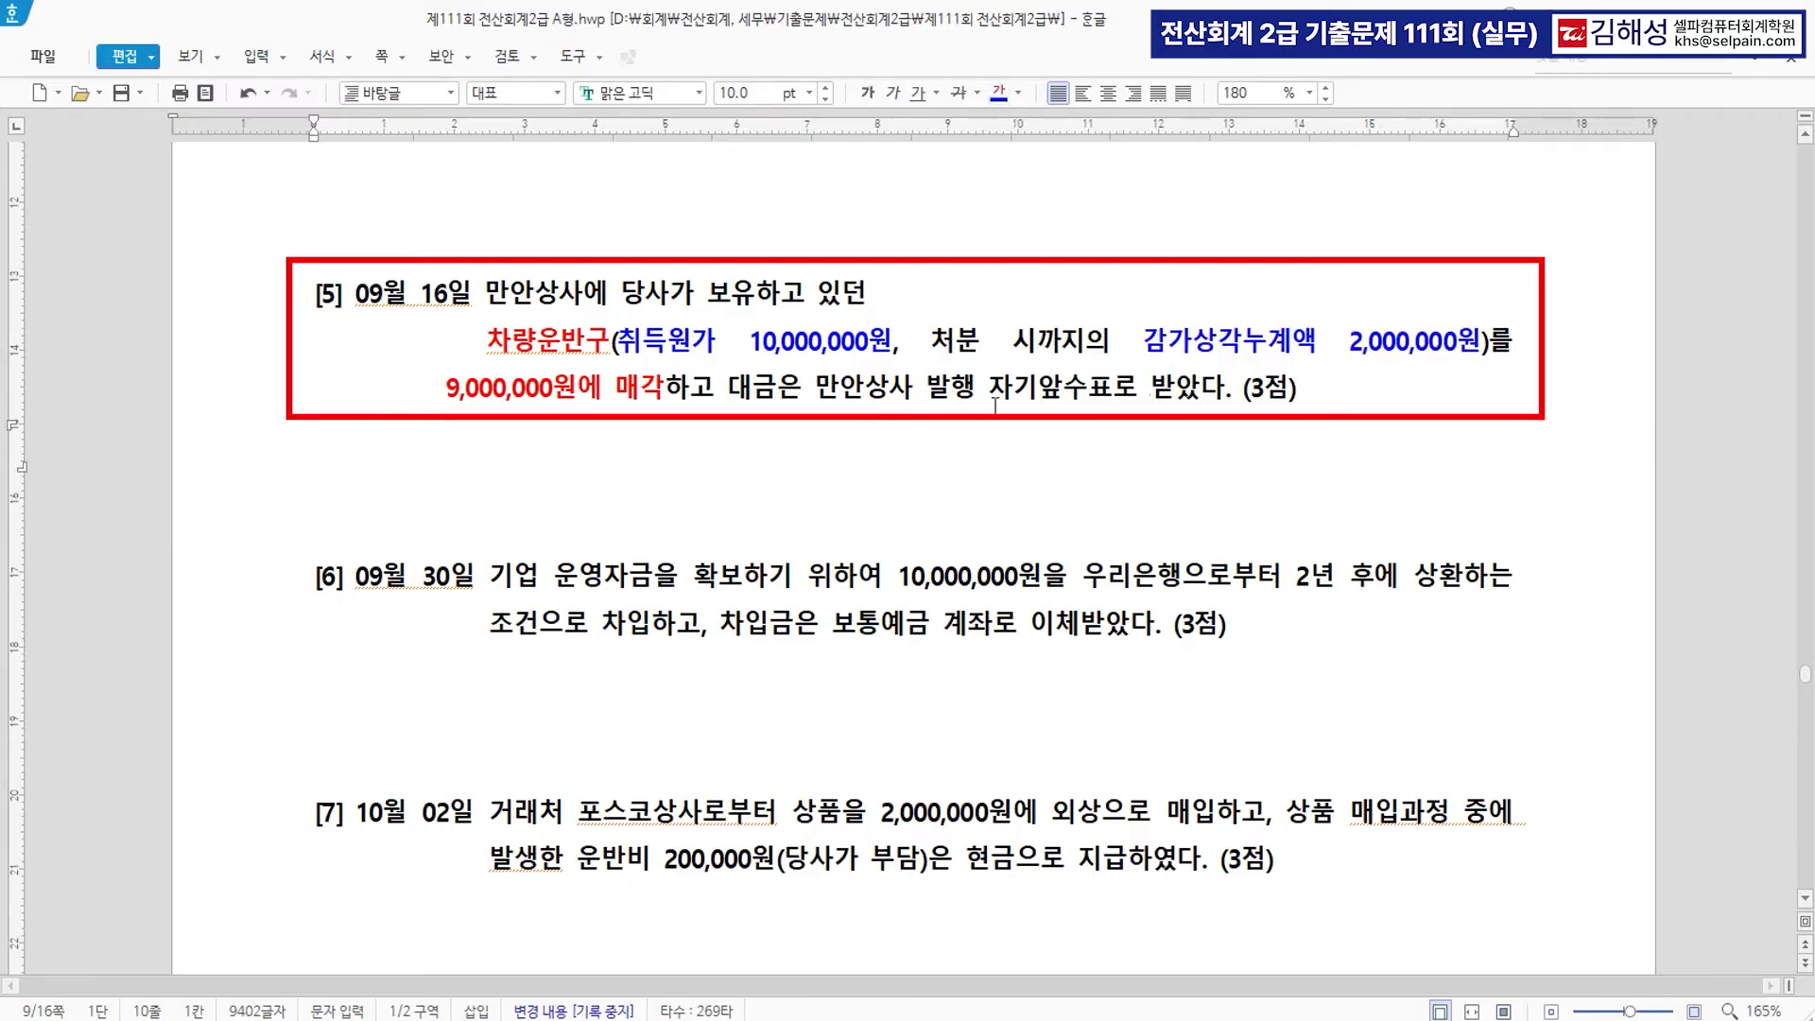
# Colour "자기앞수표" in transaction [5] blue and insert ">>> 현금" right after it.
pyautogui.moveTo(990, 388); pyautogui.dragTo(1113, 387)
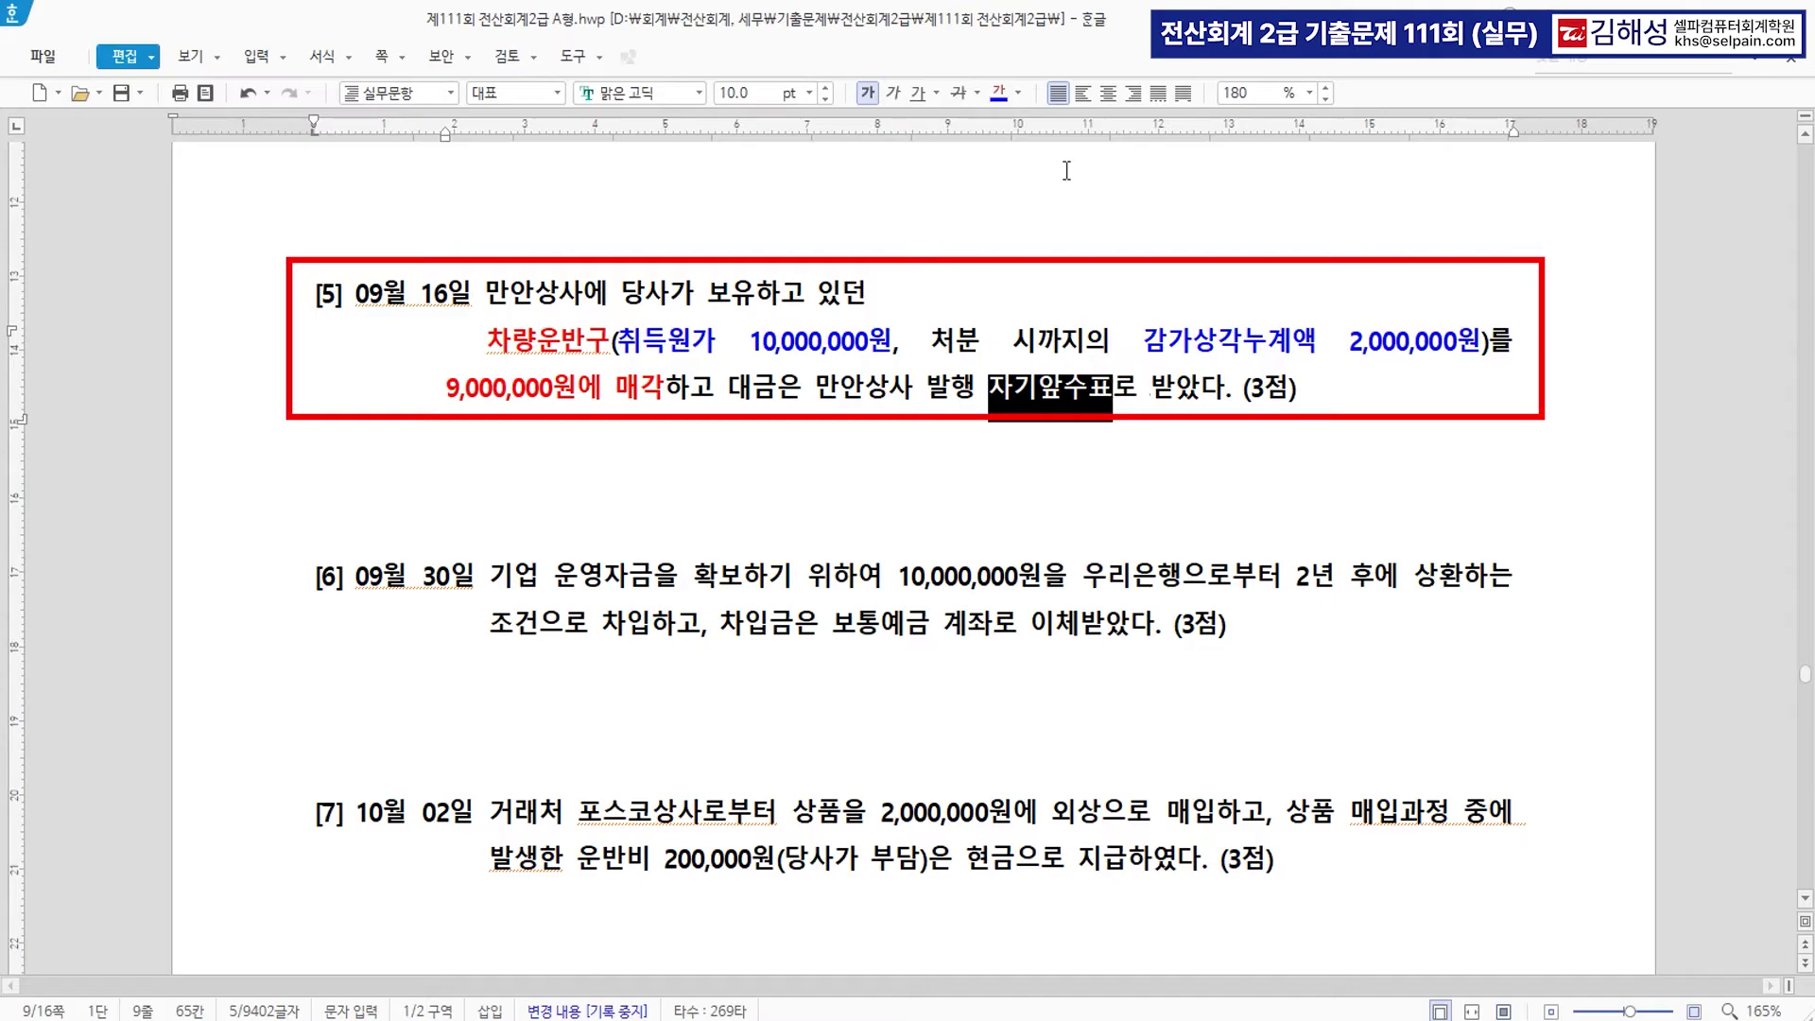
pyautogui.click(1008, 97)
pyautogui.click(1116, 392)
pyautogui.write('>>> 현금')
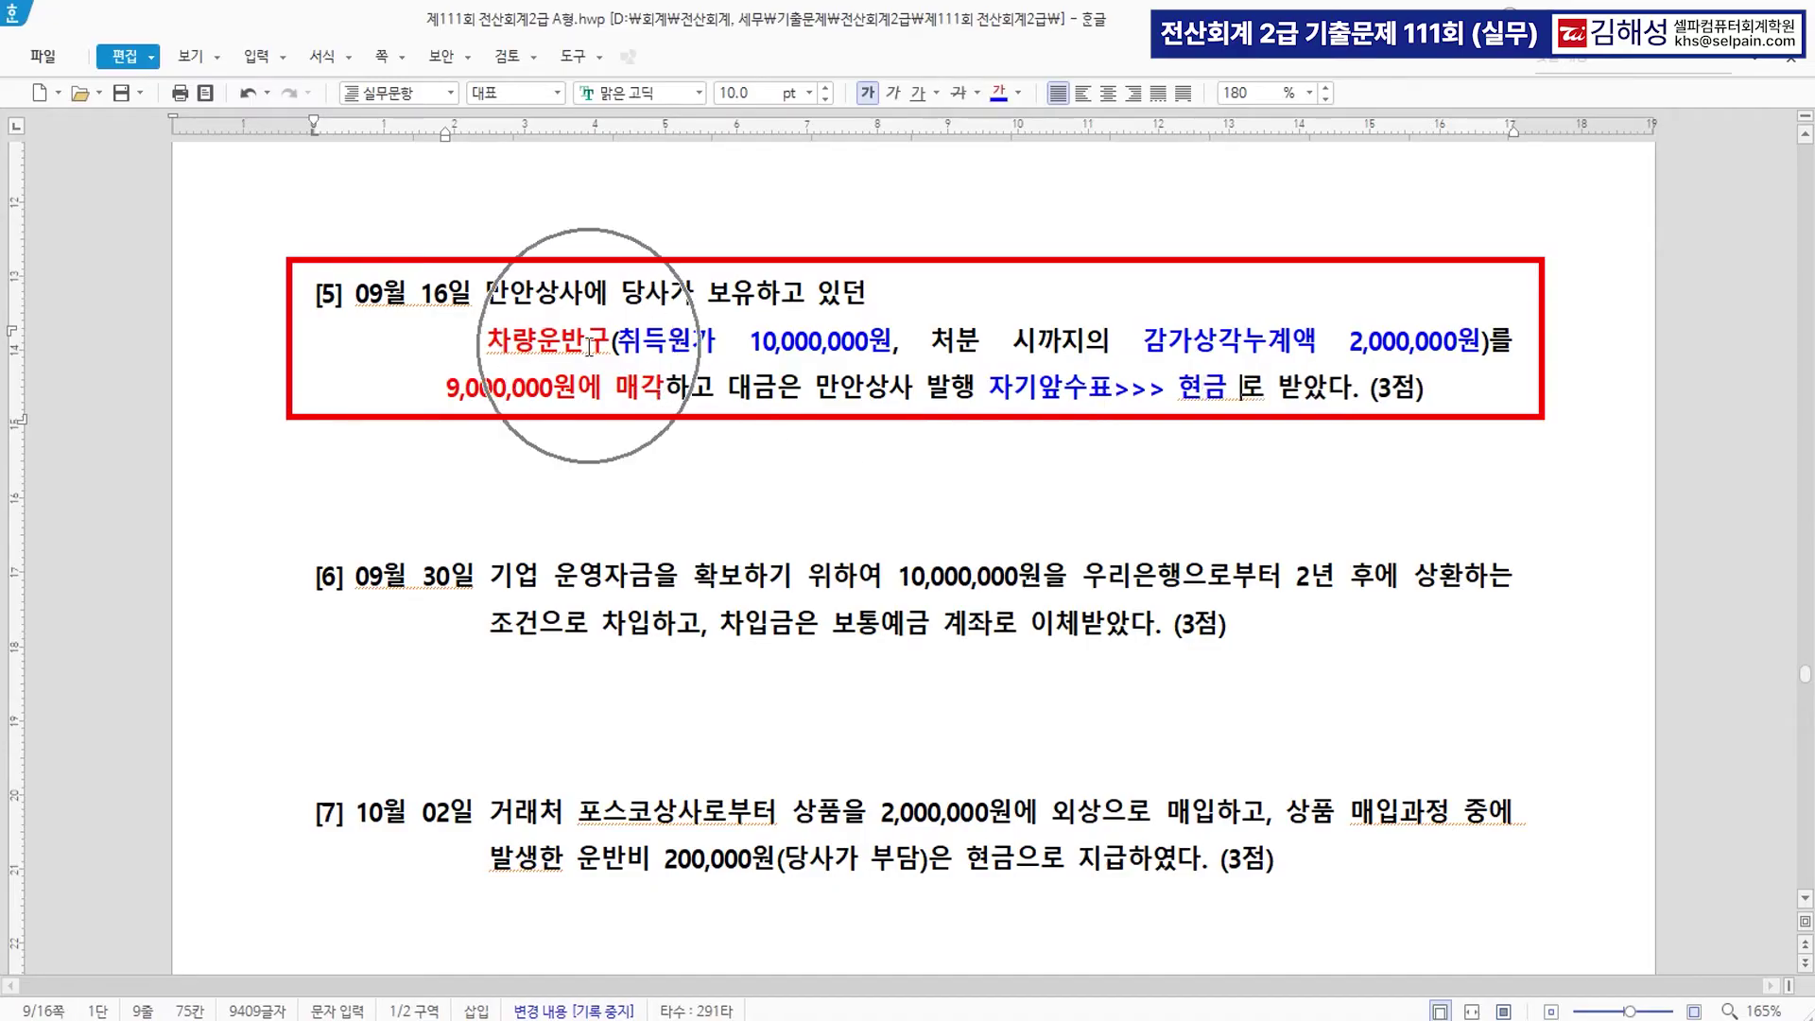
# Switch to KcLep with transaction [5] readable above it and set the 일반전표입력 date to 09월 16일.
pyautogui.hotkey('alt', 'Tab')
pyautogui.scroll(-3, 855, 292)
pyautogui.scroll(2, 860, 303)
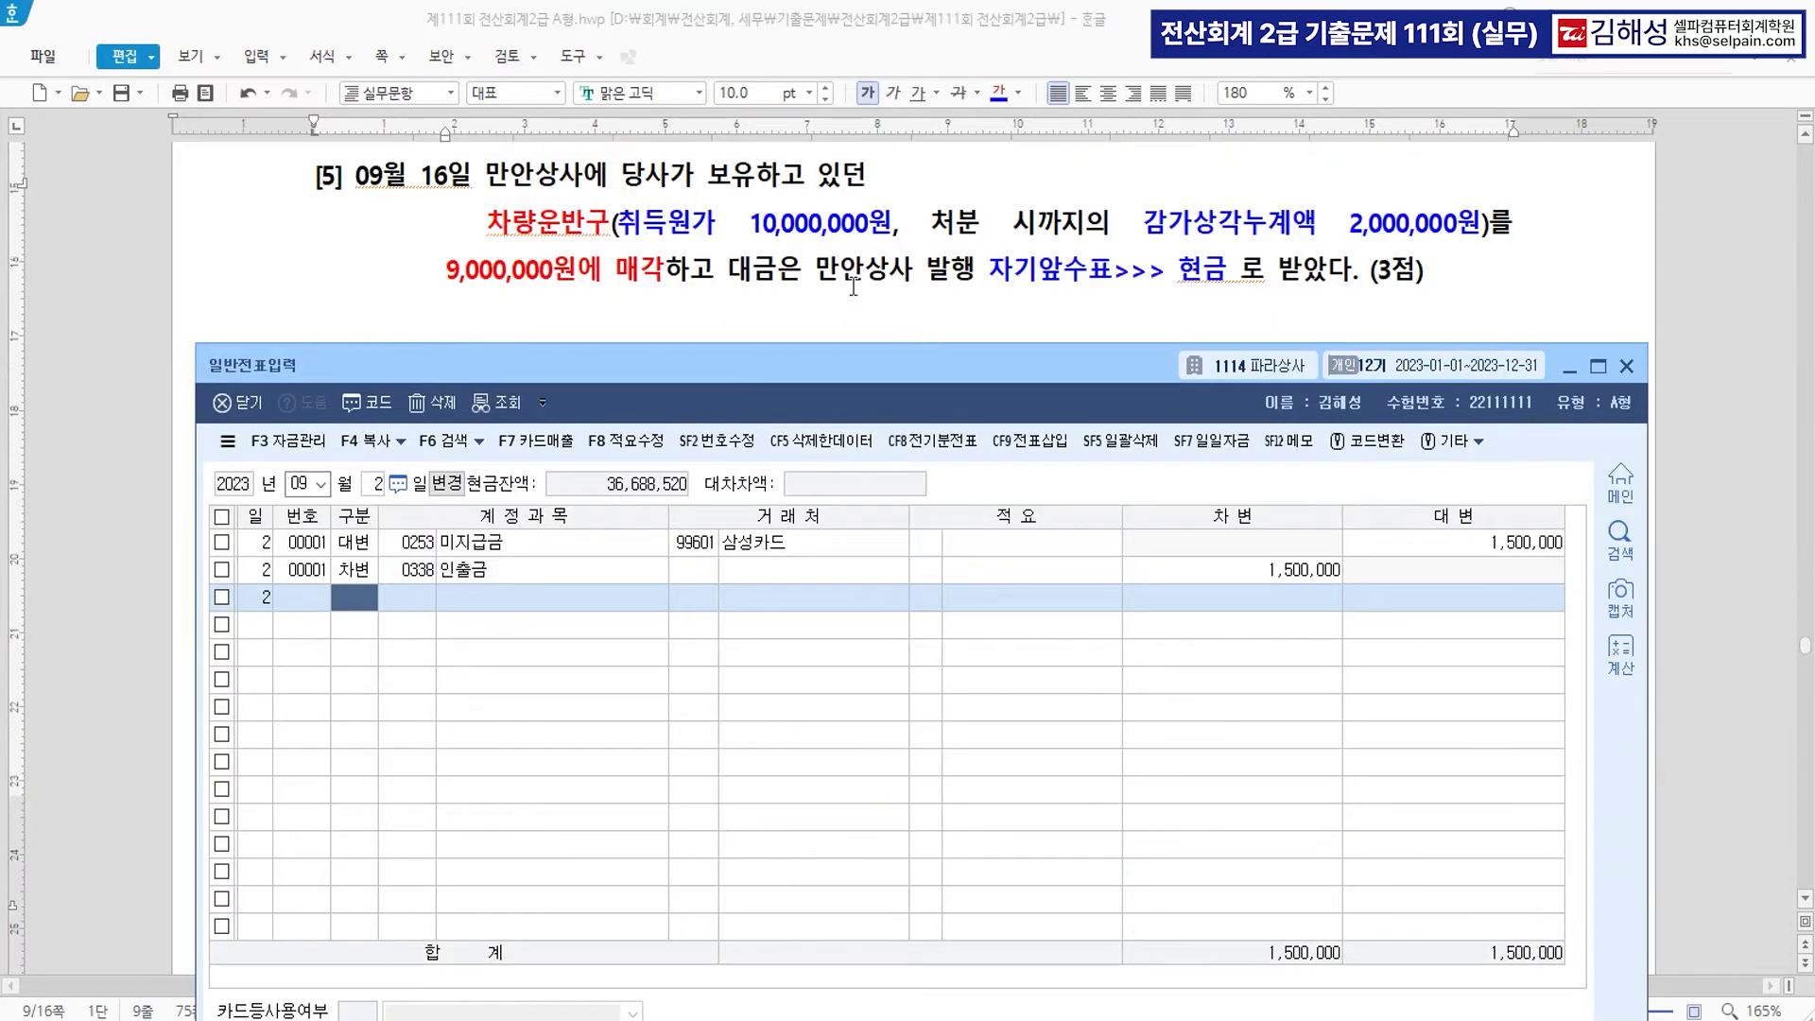
pyautogui.write('16')
pyautogui.press('Return')
# Enter the 09월 16일 대변 line for 차량운반구 (0208) for 10,000,000 without a 거래처.
pyautogui.write('4')
pyautogui.press('Return')
pyautogui.write('ㅊ')
pyautogui.write('량')
pyautogui.press('Return')
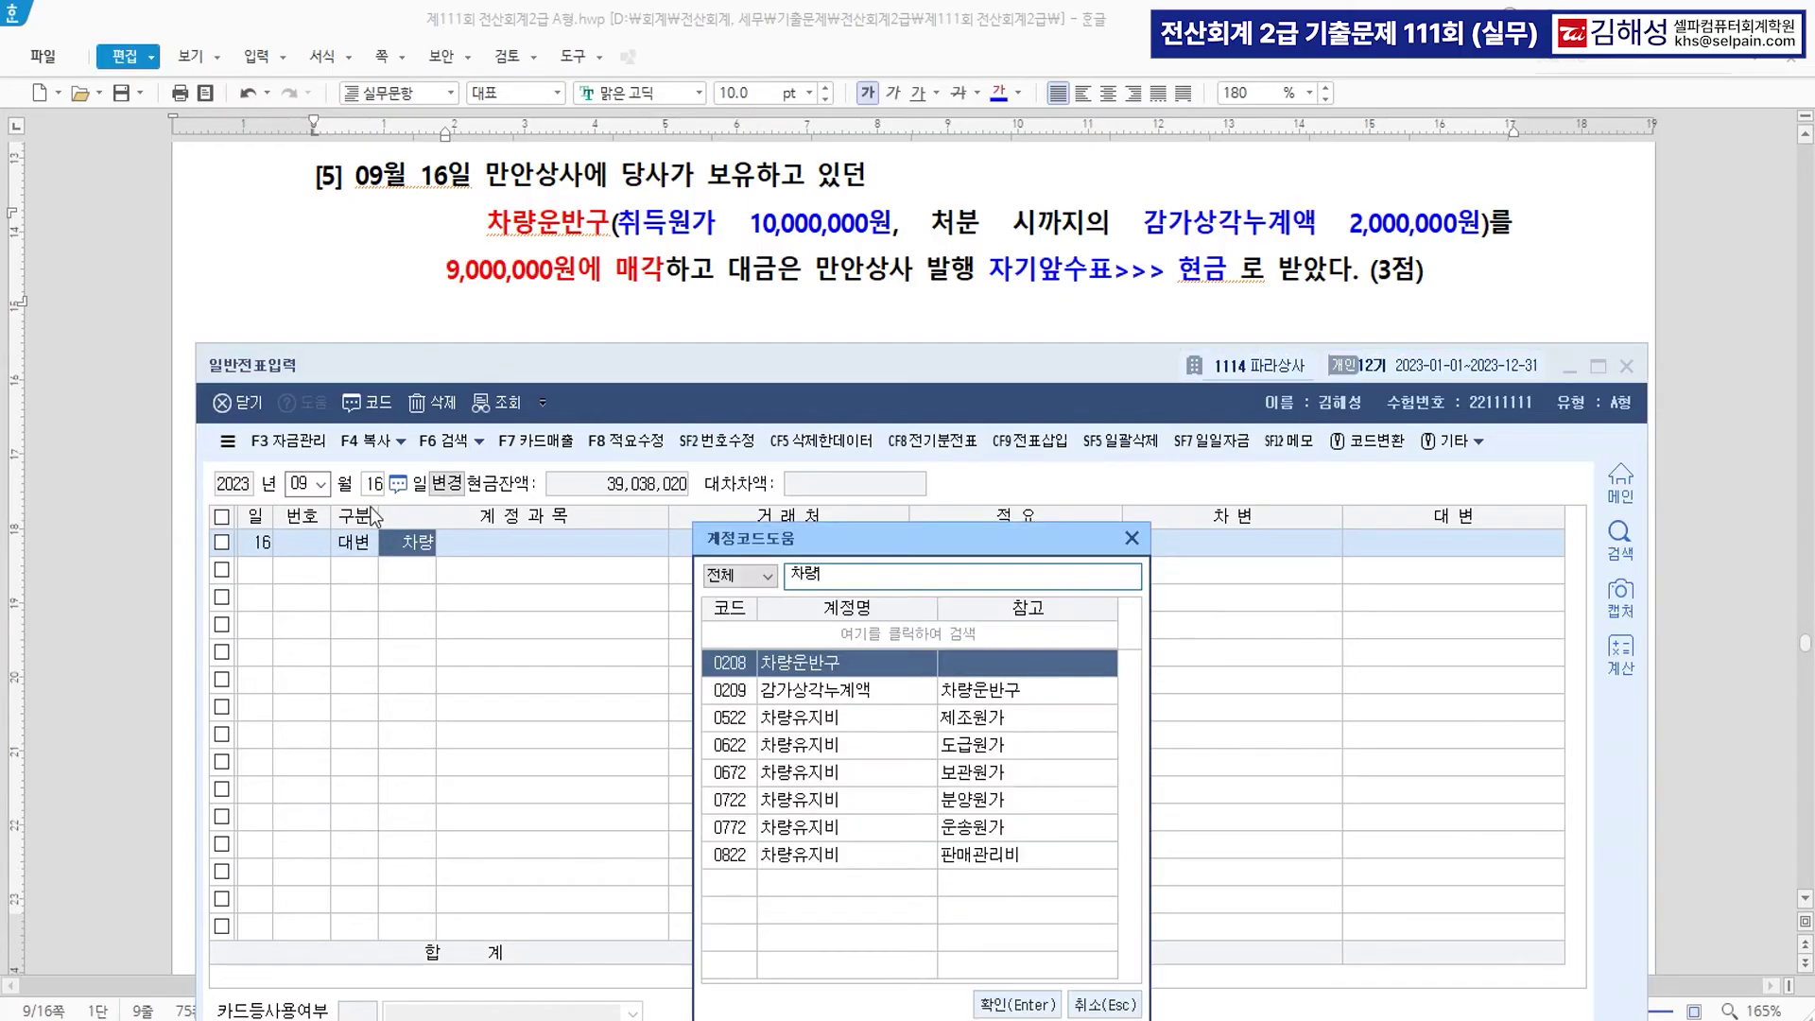
pyautogui.press('Return')
pyautogui.press('Return')
pyautogui.press('Return')
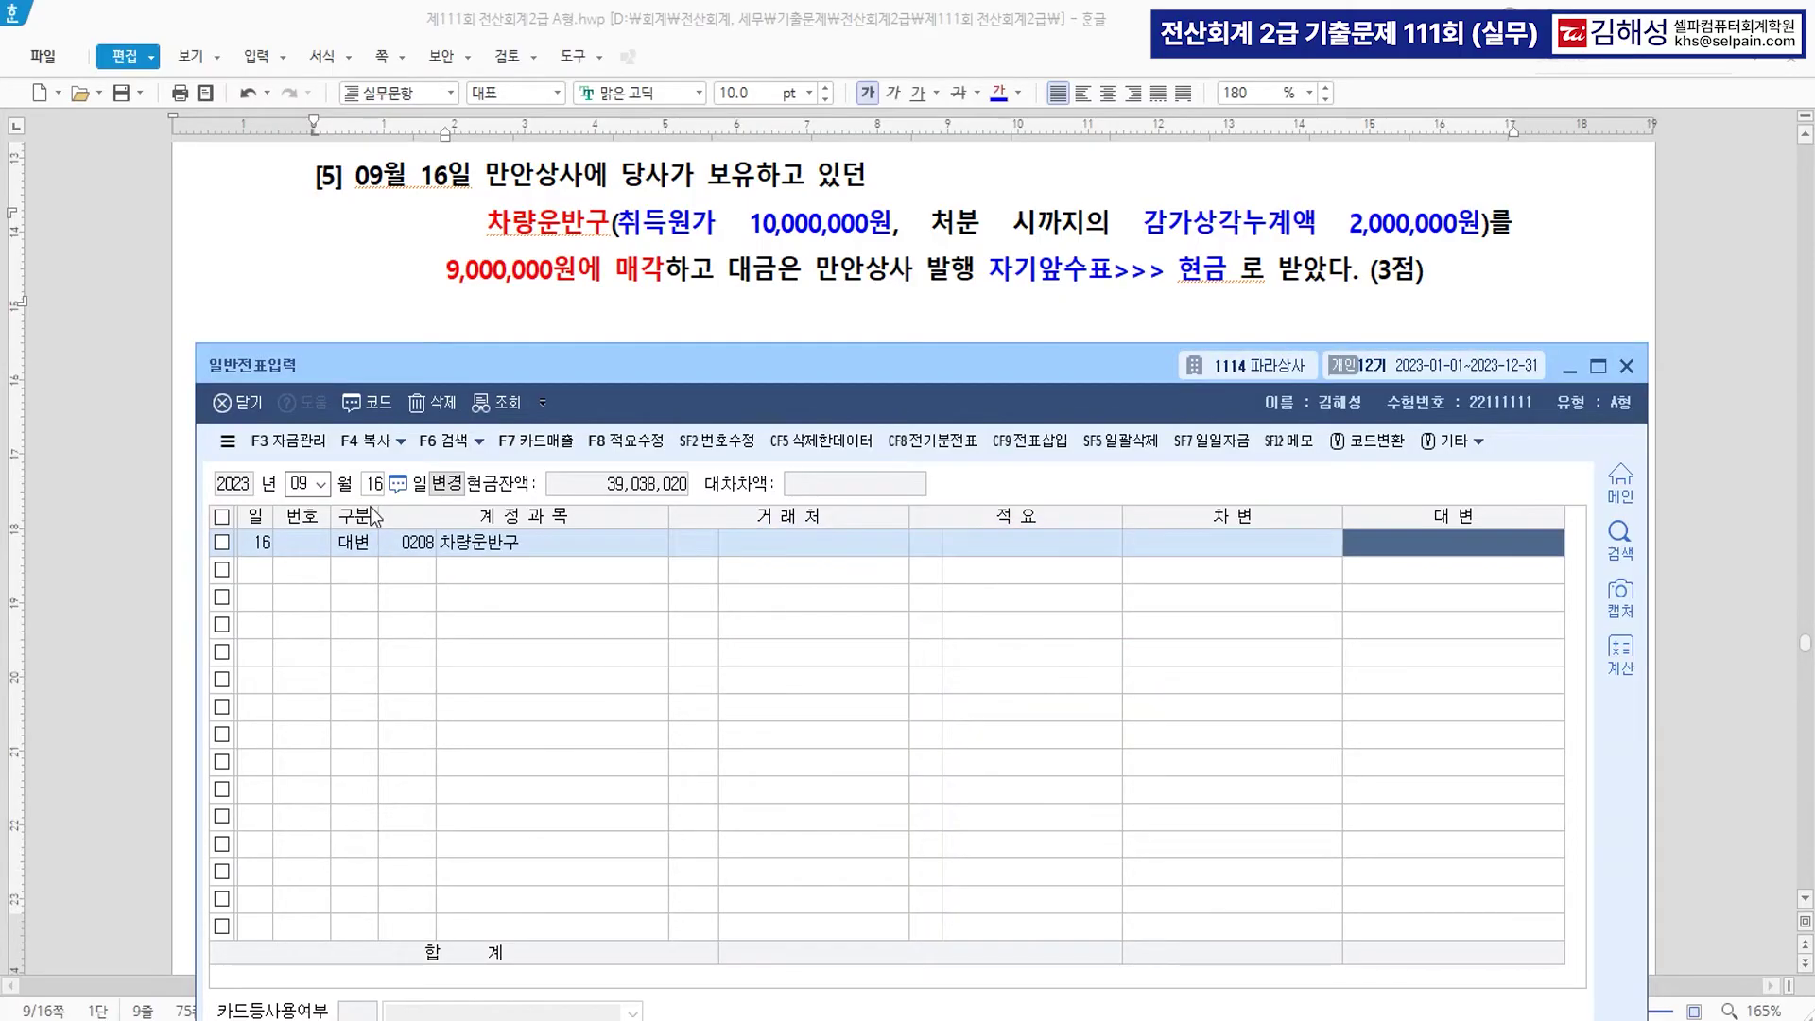
pyautogui.write('10000000')
pyautogui.press('Return')
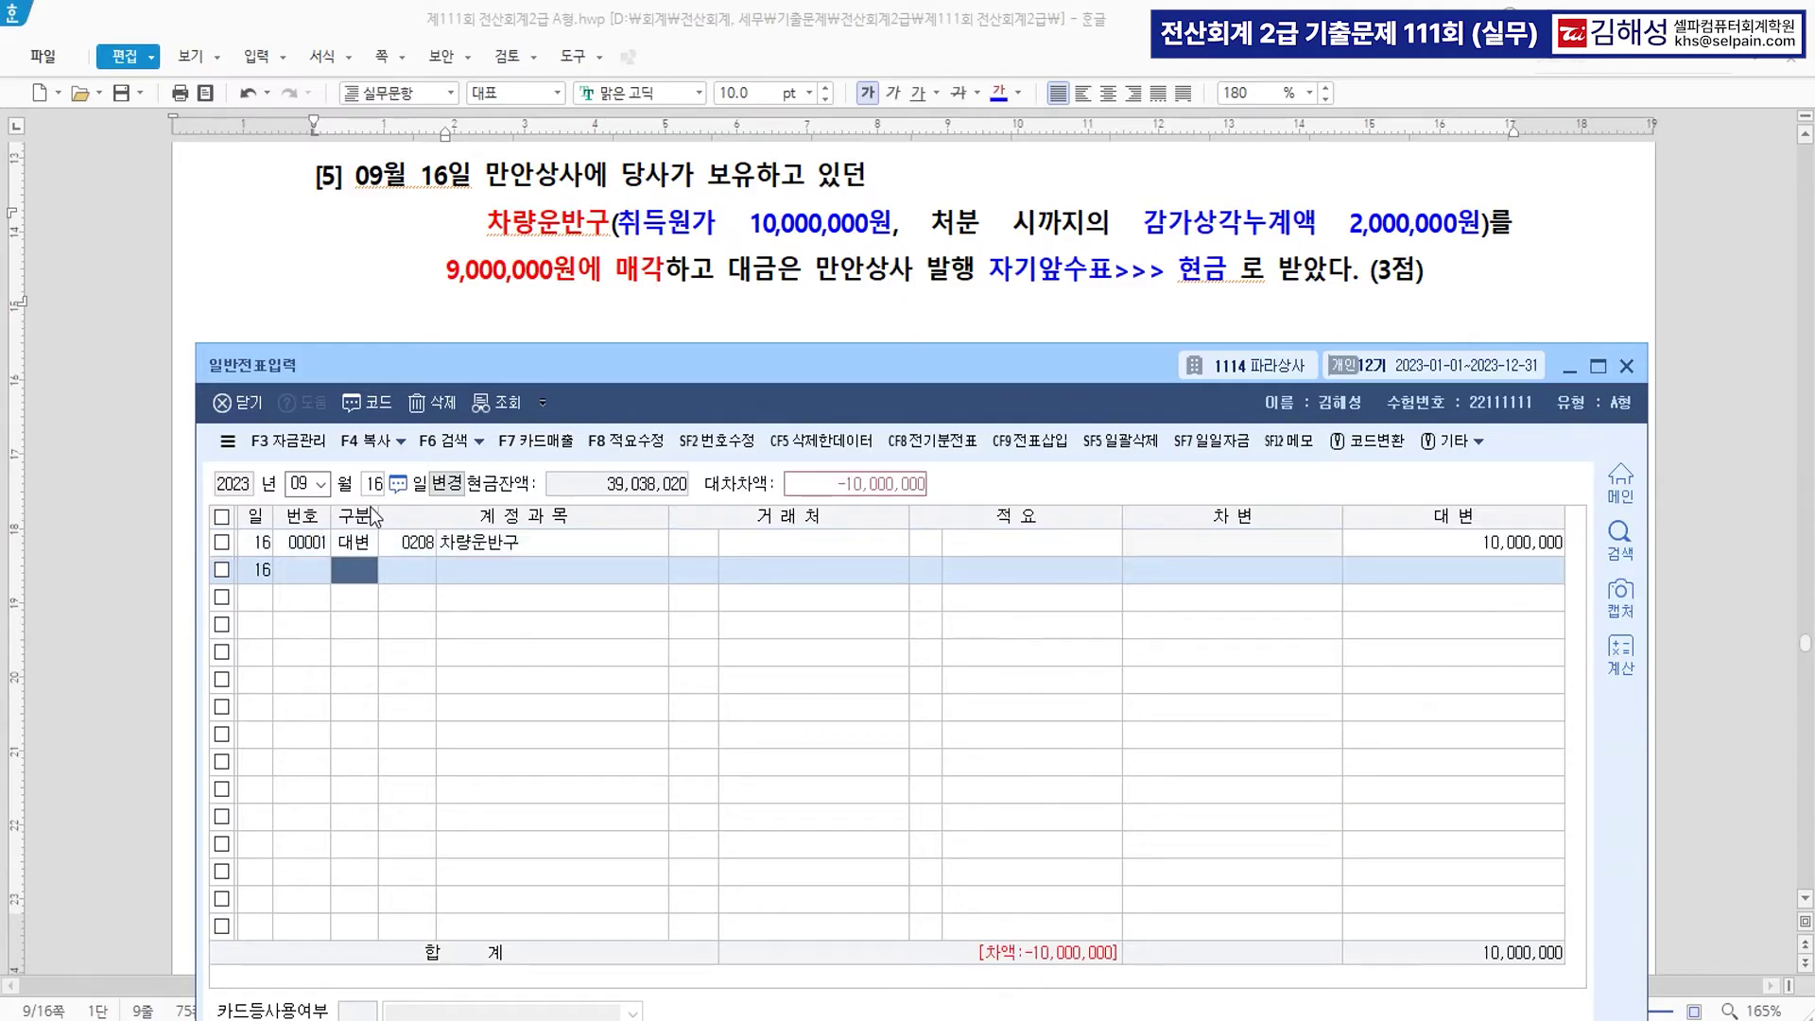
# Add a 차변 line for the vehicle's 감가상각누계액 (0209) for 2,000,000.
pyautogui.press('3')
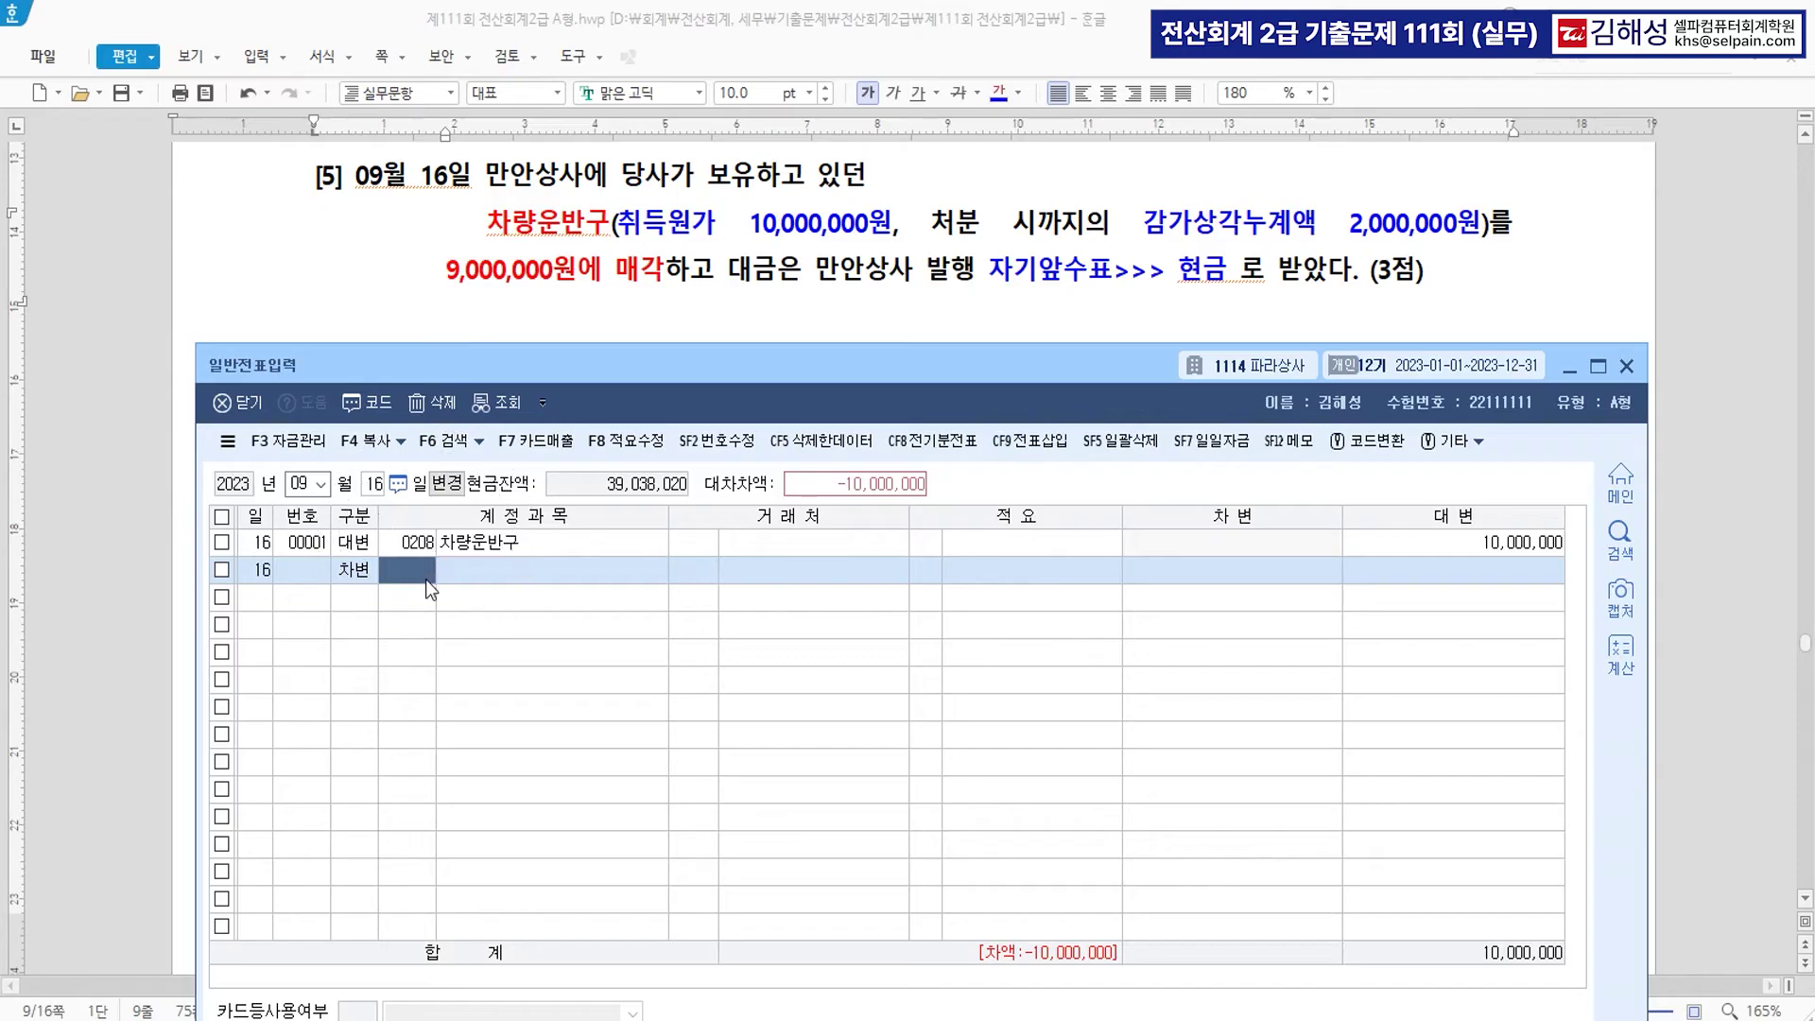
pyautogui.write('209')
pyautogui.press('Return')
pyautogui.press('Return')
pyautogui.press('Return')
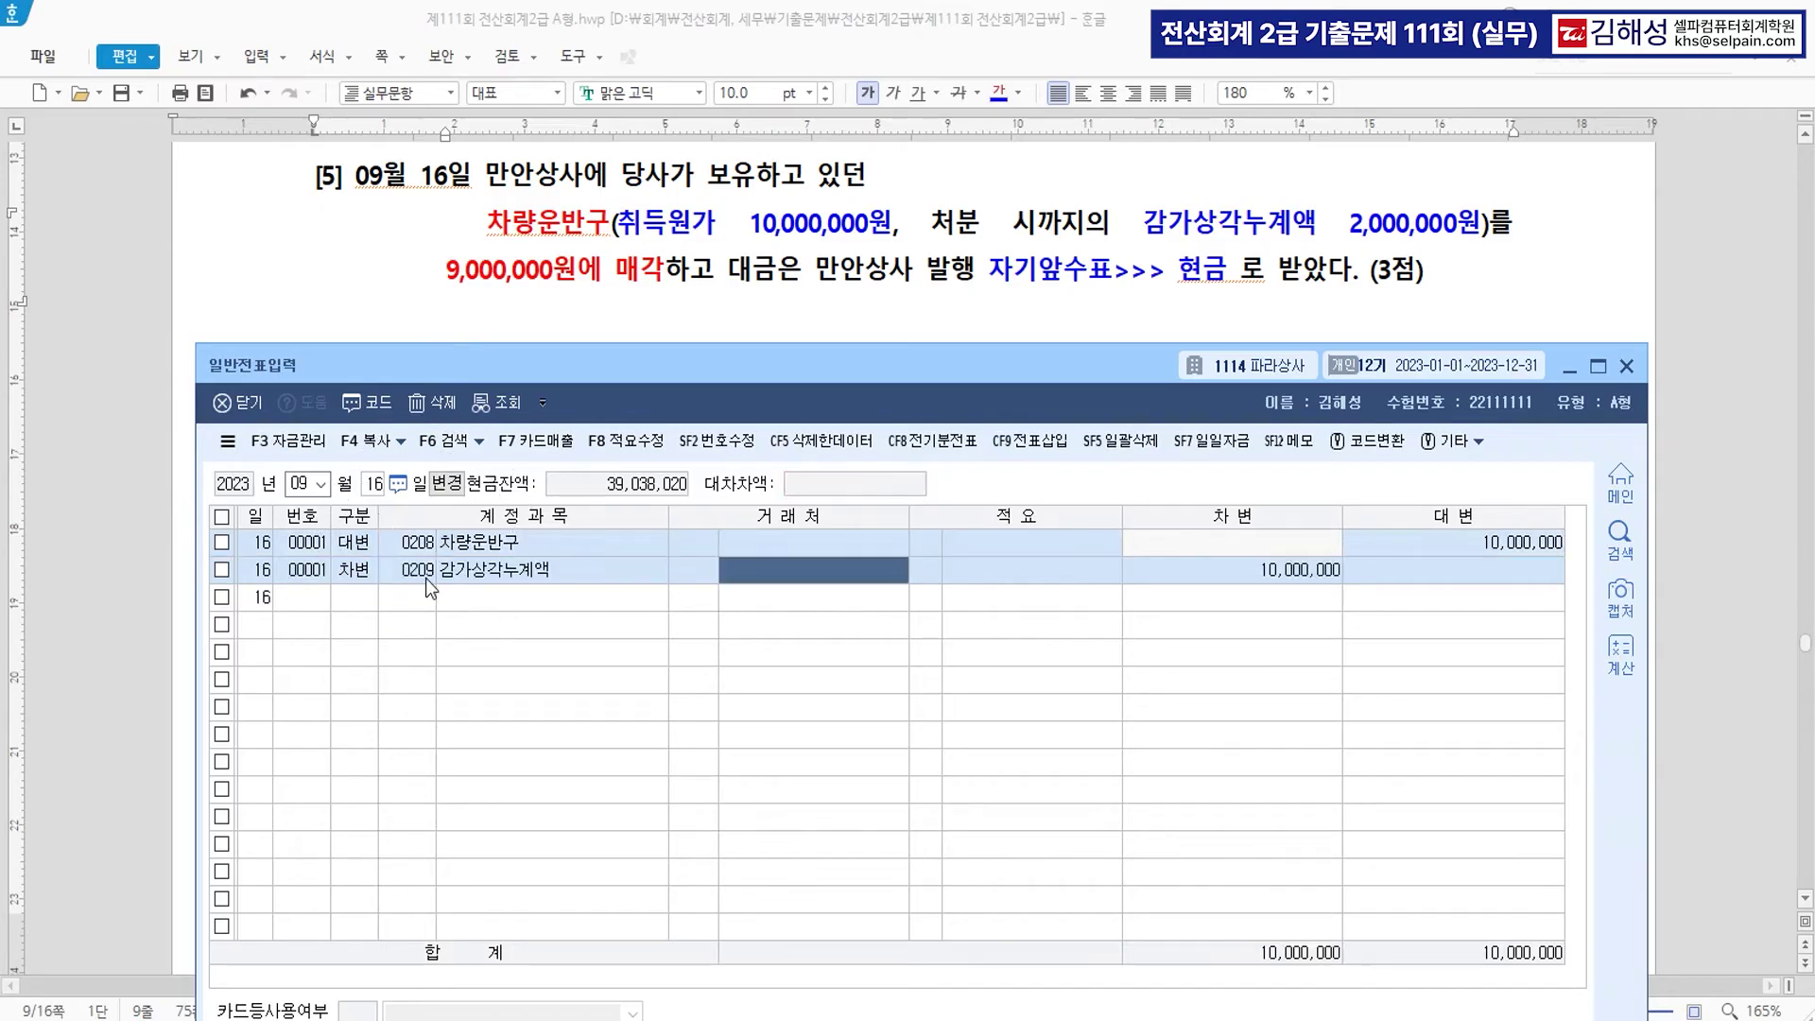
pyautogui.press('Return')
pyautogui.write('2++')
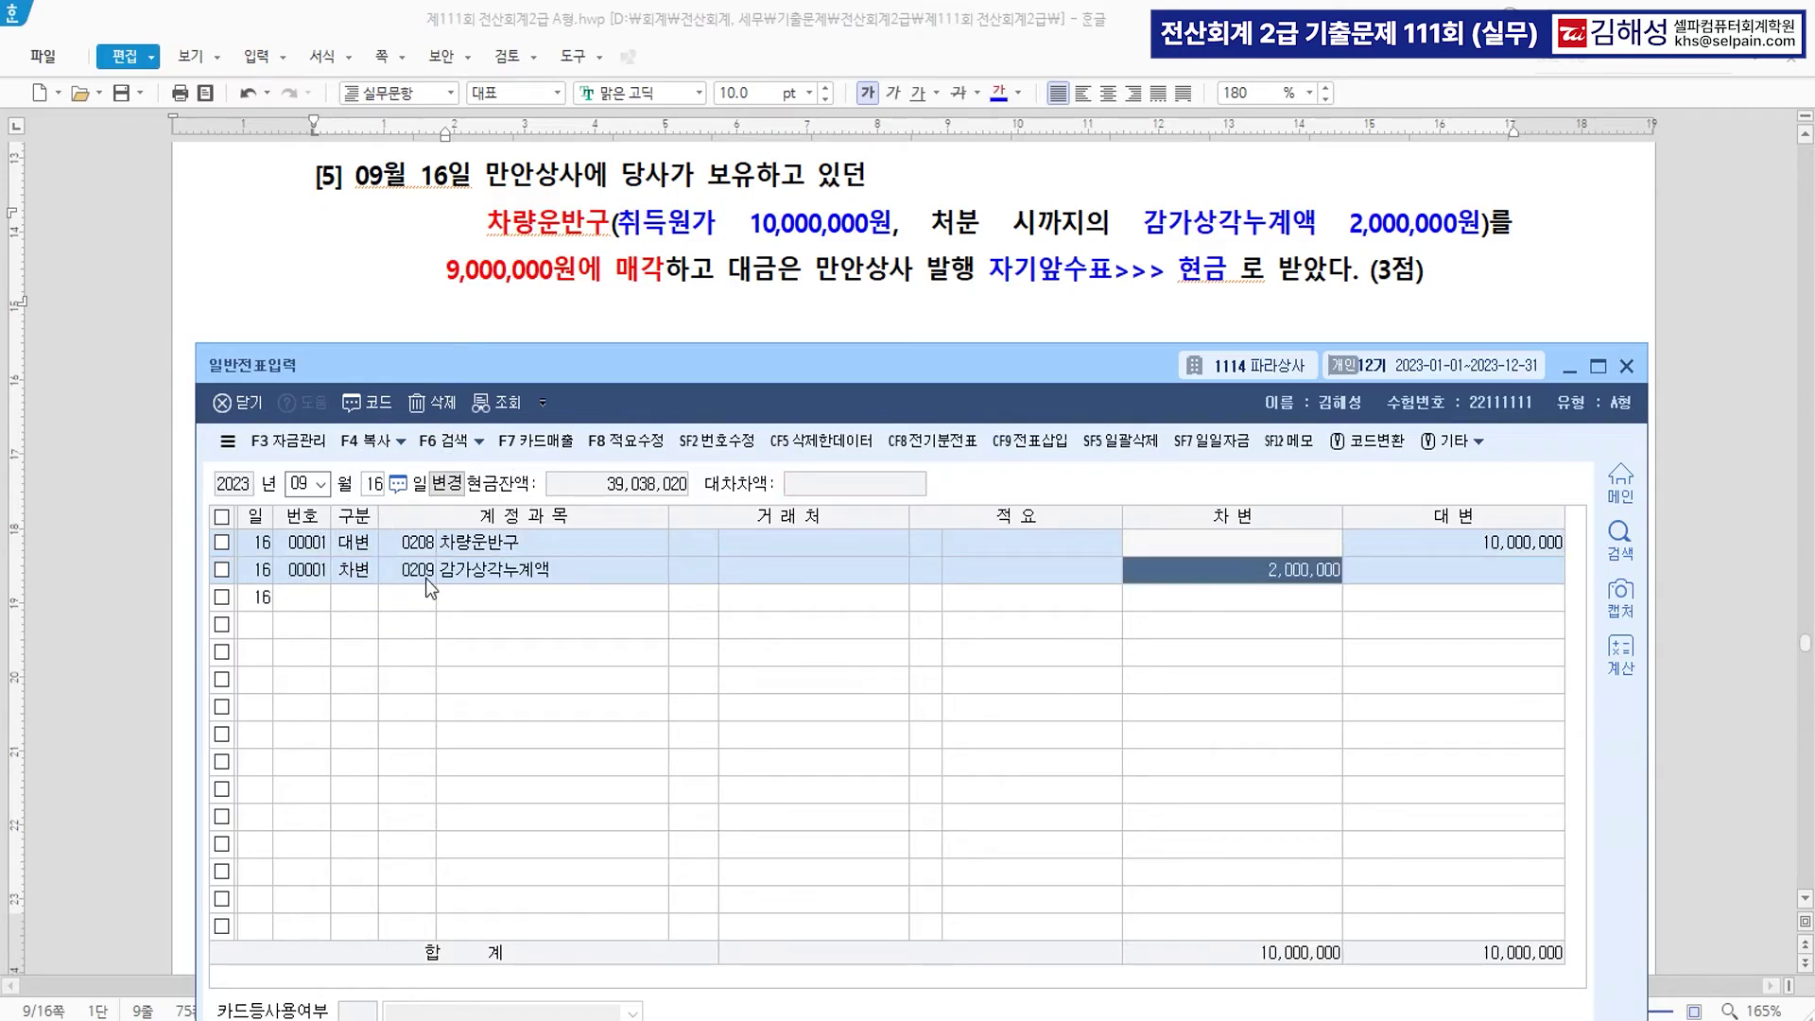
pyautogui.press('Return')
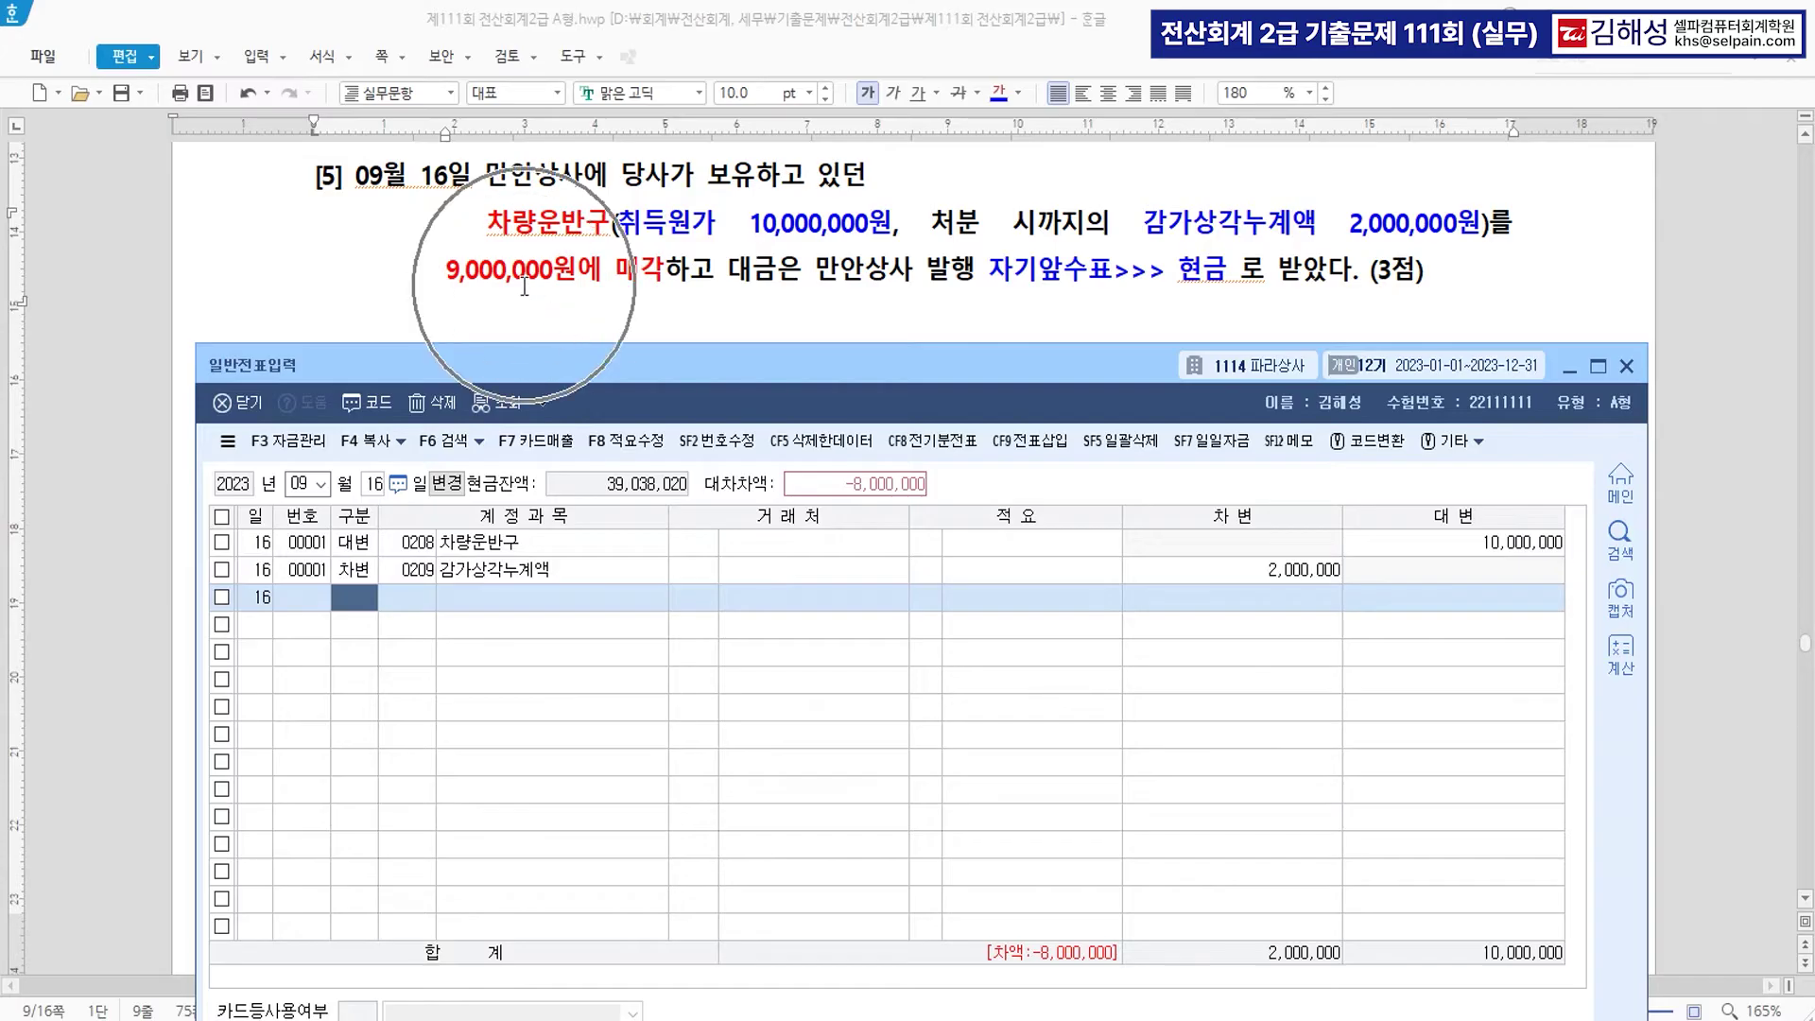
# Add a 차변 line for 현금 (0101) for 9,000,000.
pyautogui.write('3101')
pyautogui.press('Return')
pyautogui.press('Return')
pyautogui.press('Return')
pyautogui.press('Return')
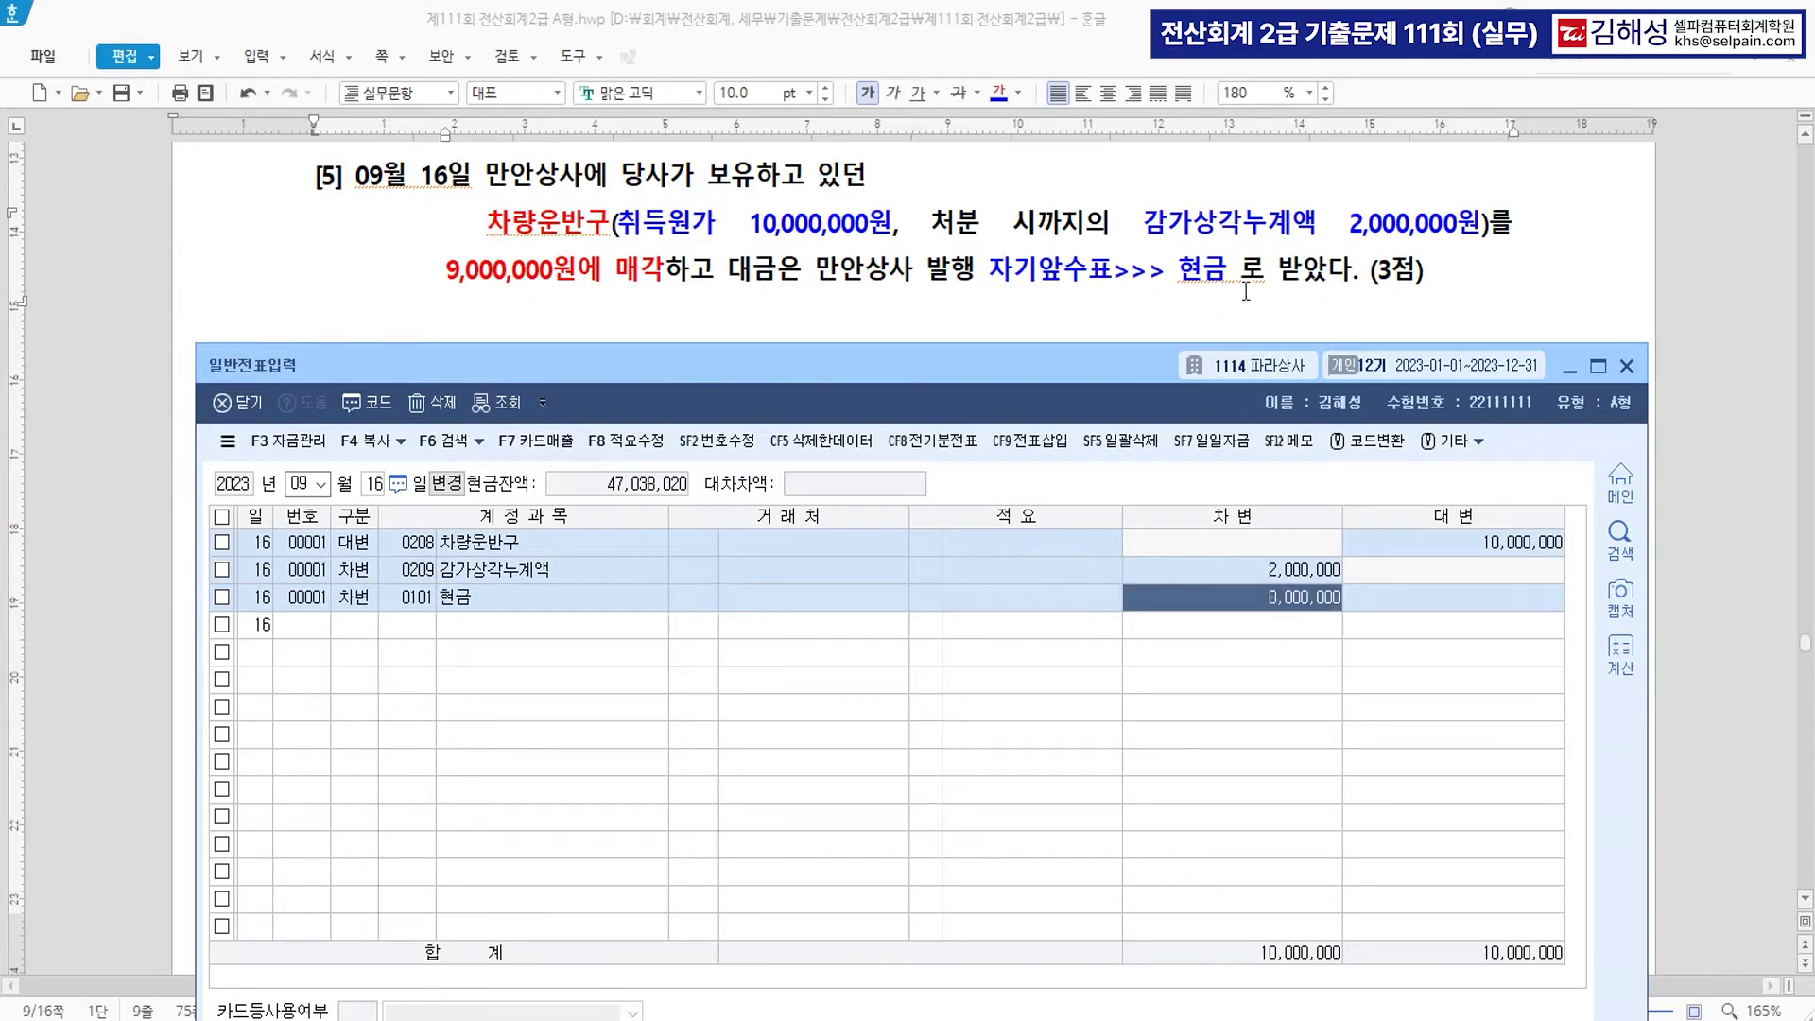
pyautogui.write('9000000')
pyautogui.press('Return')
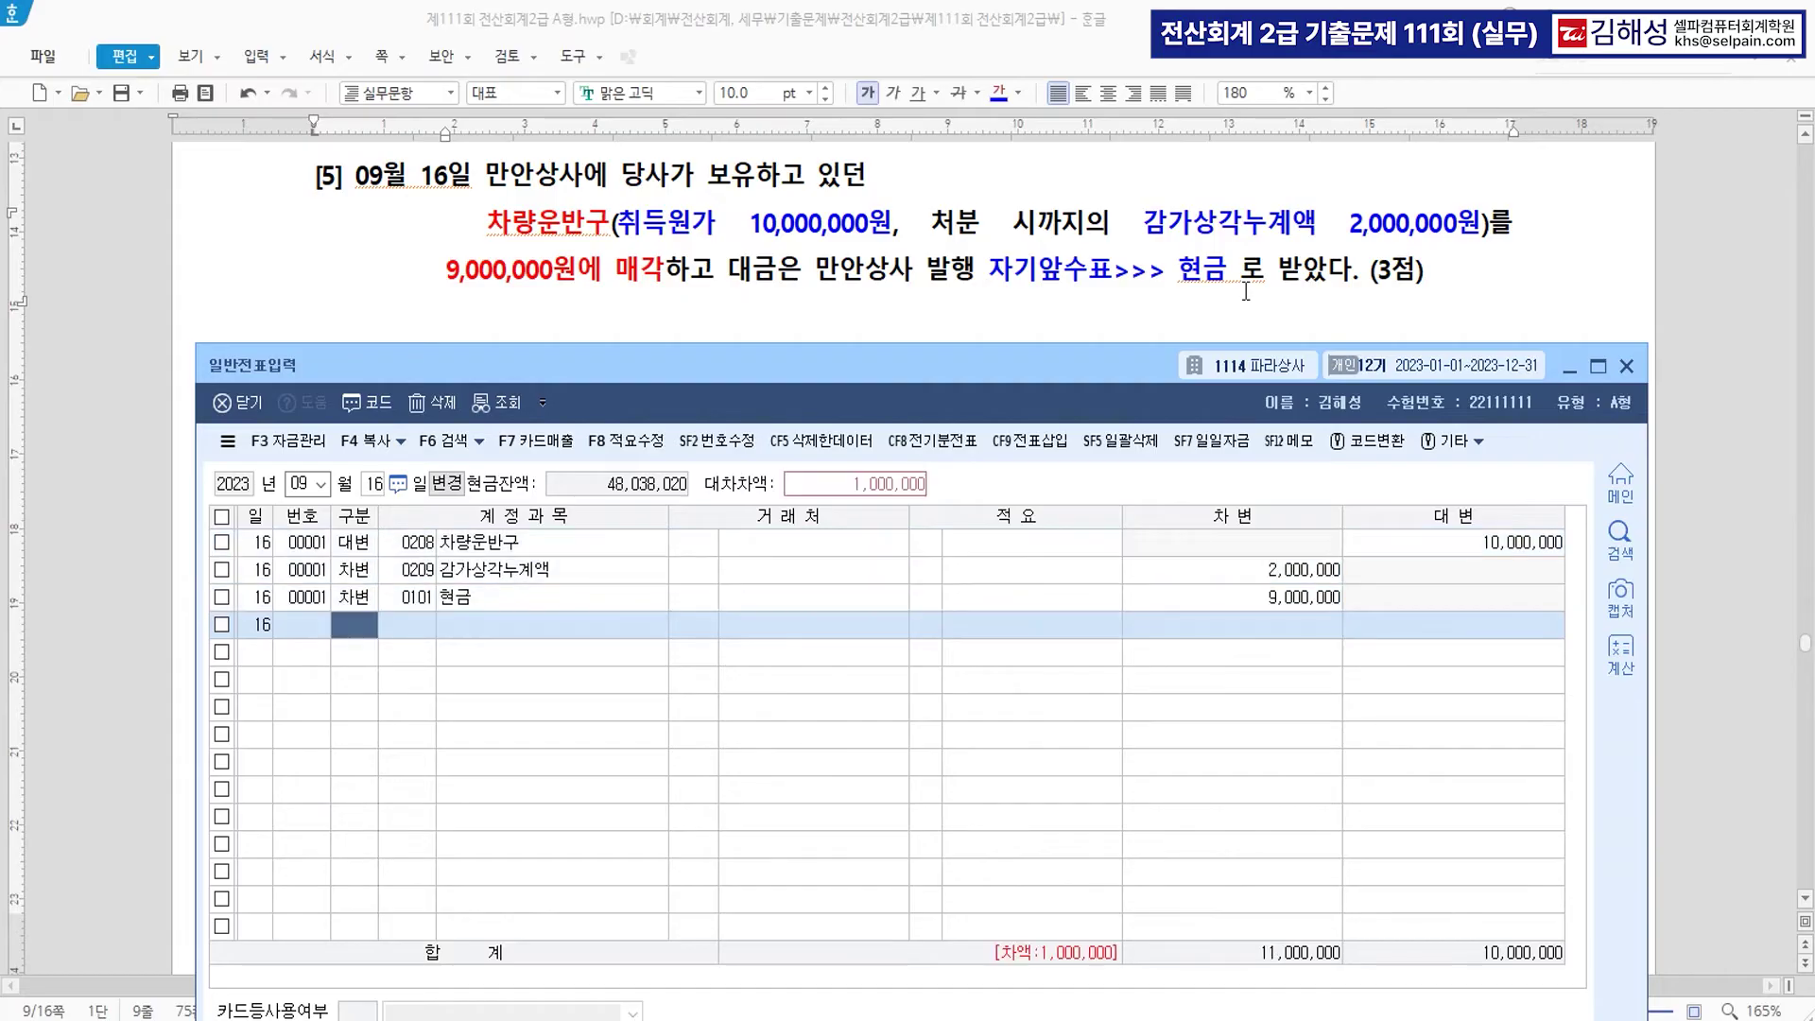
pyautogui.press('ctrl')
pyautogui.press('ctrl')
pyautogui.press('ctrl')
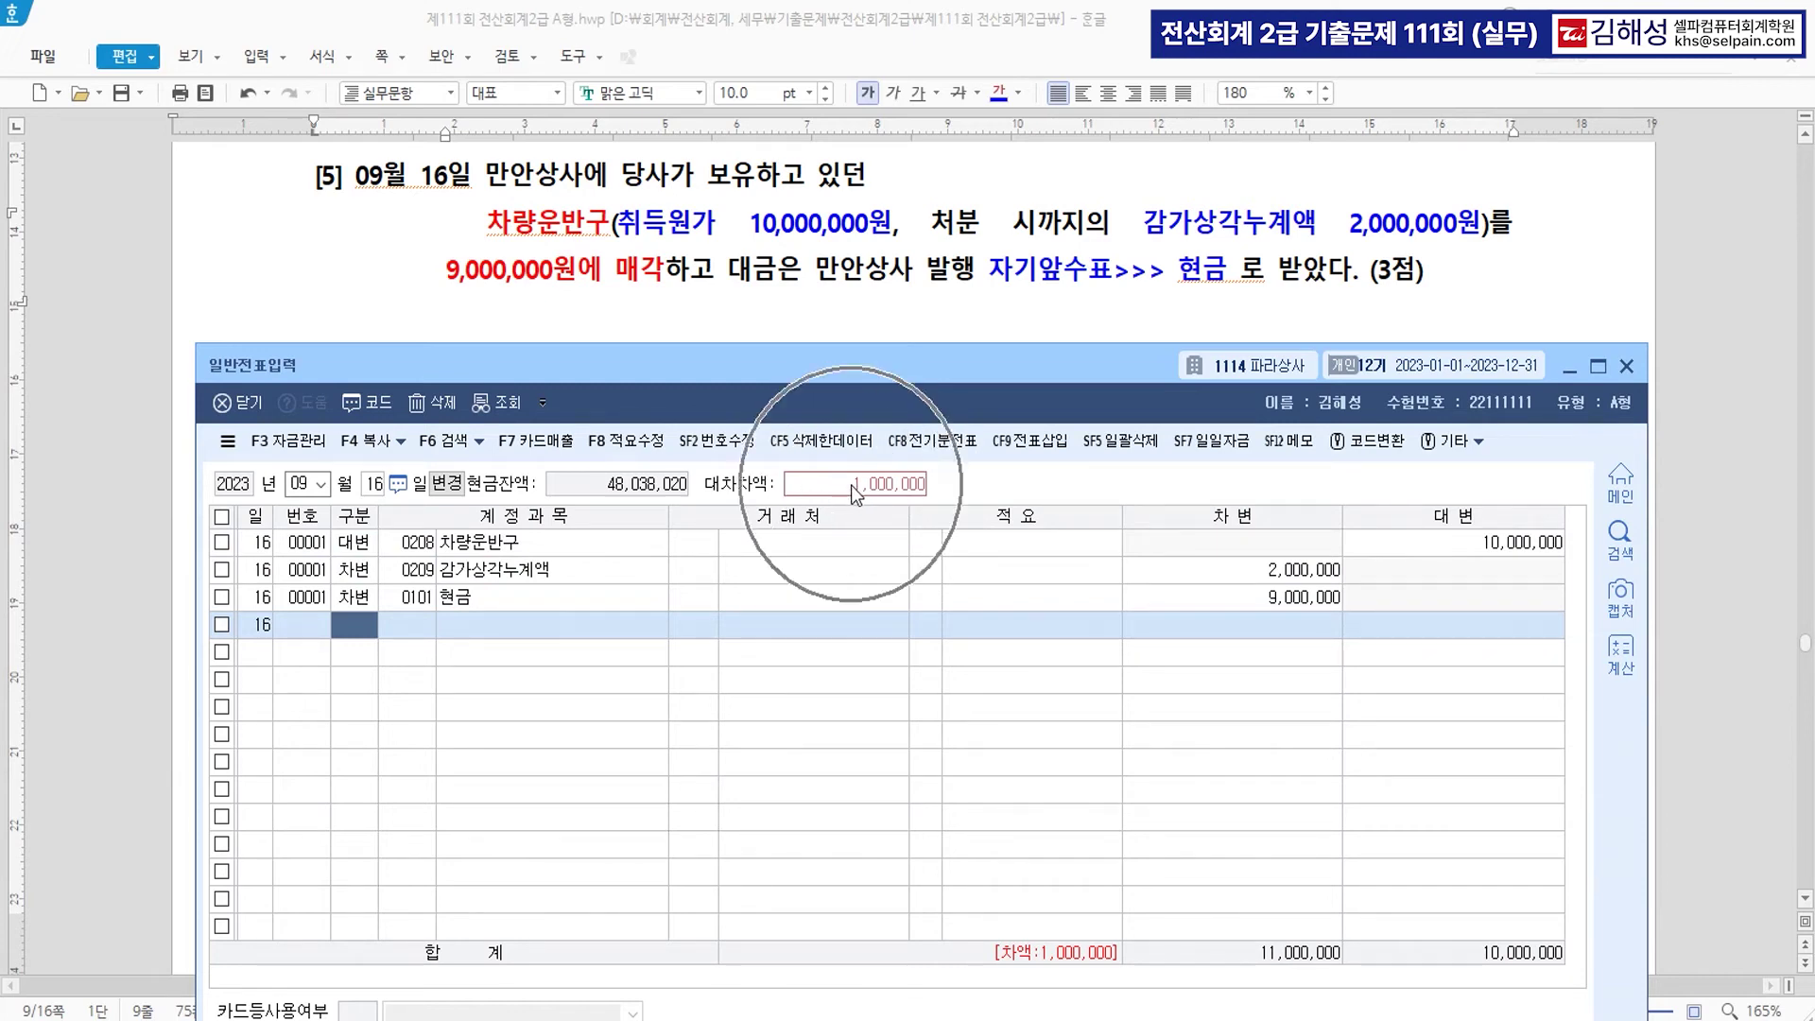
# Add a 대변 line for 유형자산처분이익 (0914) for 1,000,000.
pyautogui.write('4')
pyautogui.write('유형')
pyautogui.press('Return')
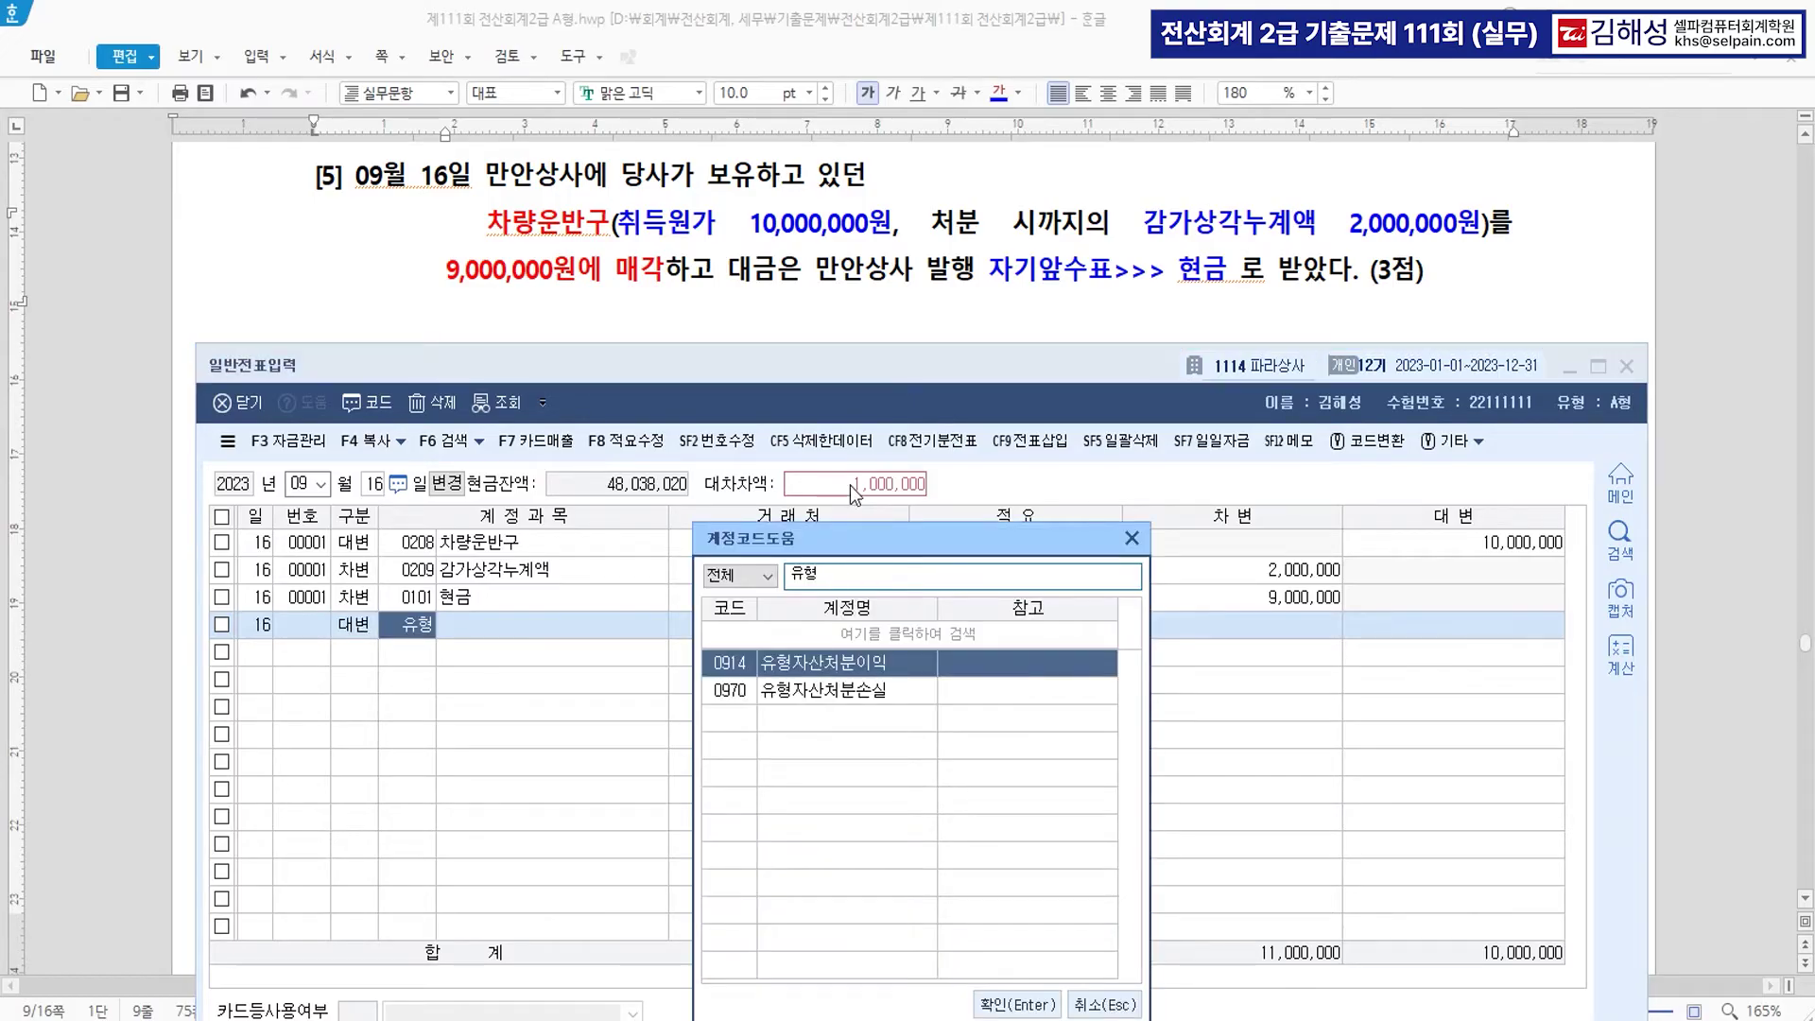
pyautogui.press('Return')
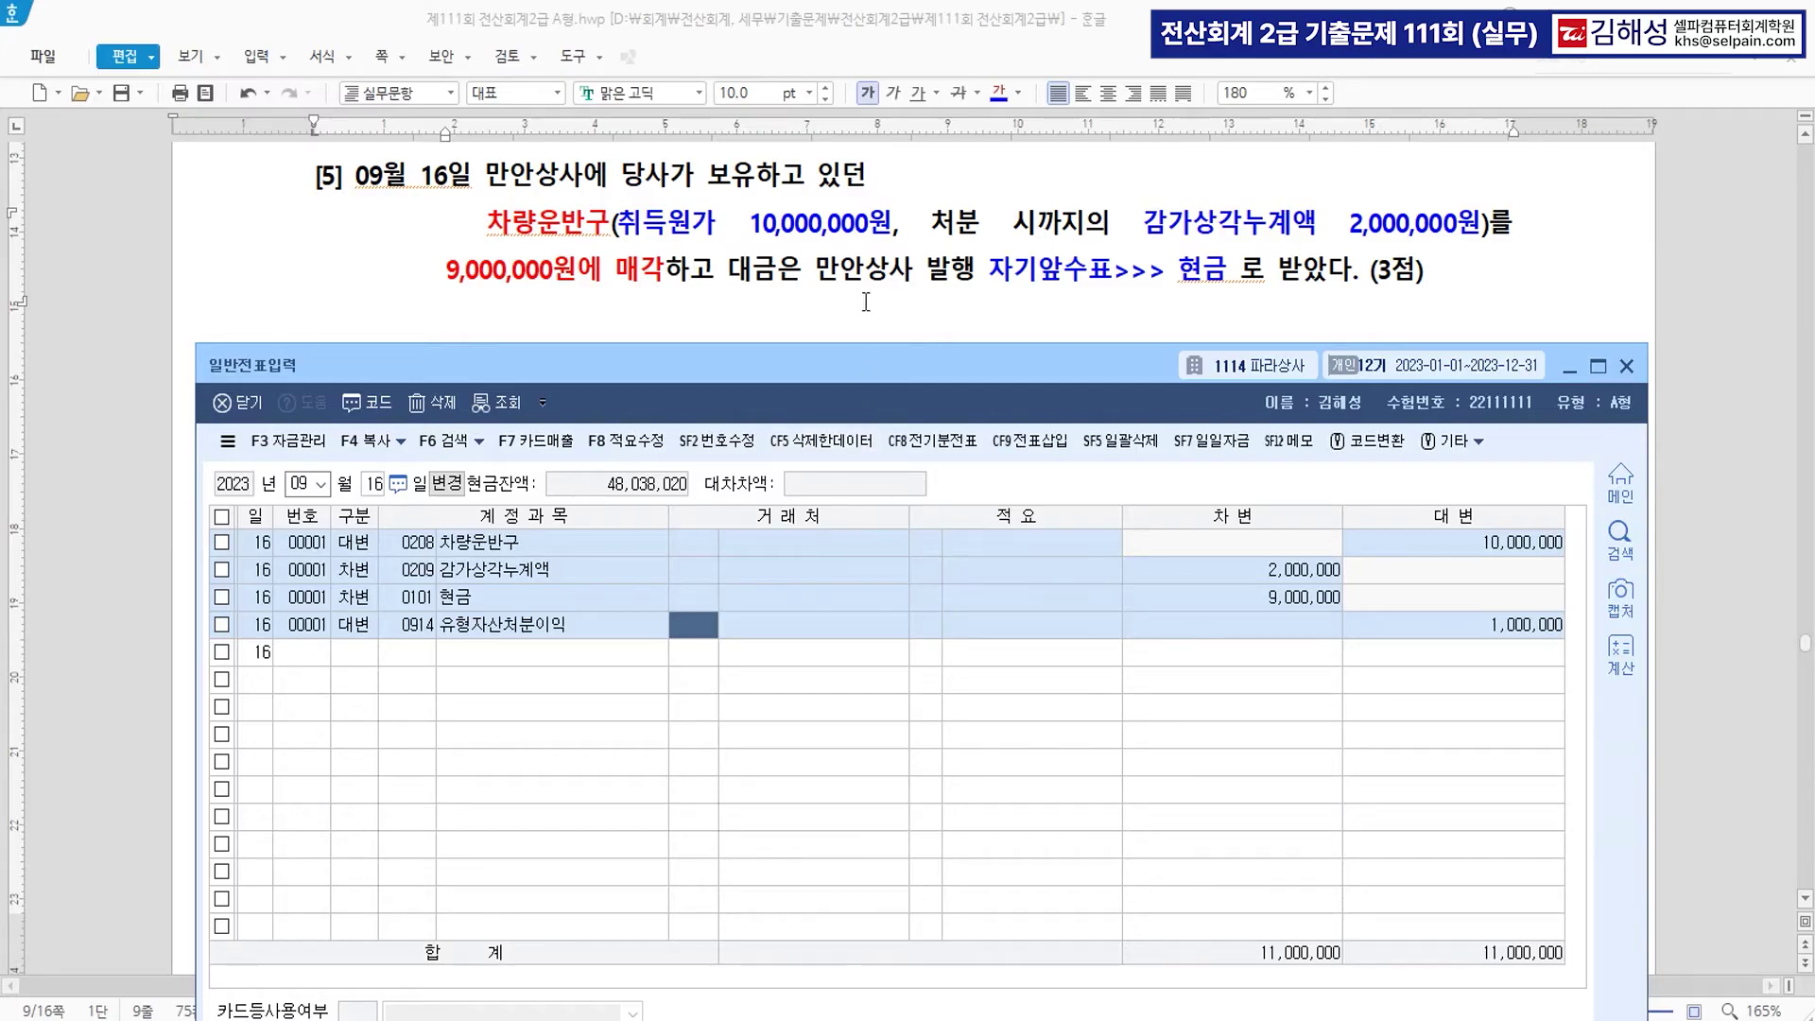
# In question [6] of the exam document, colour "2년 후에 상환" blue and start a new line before it.
pyautogui.scroll(-5, 584, 254)
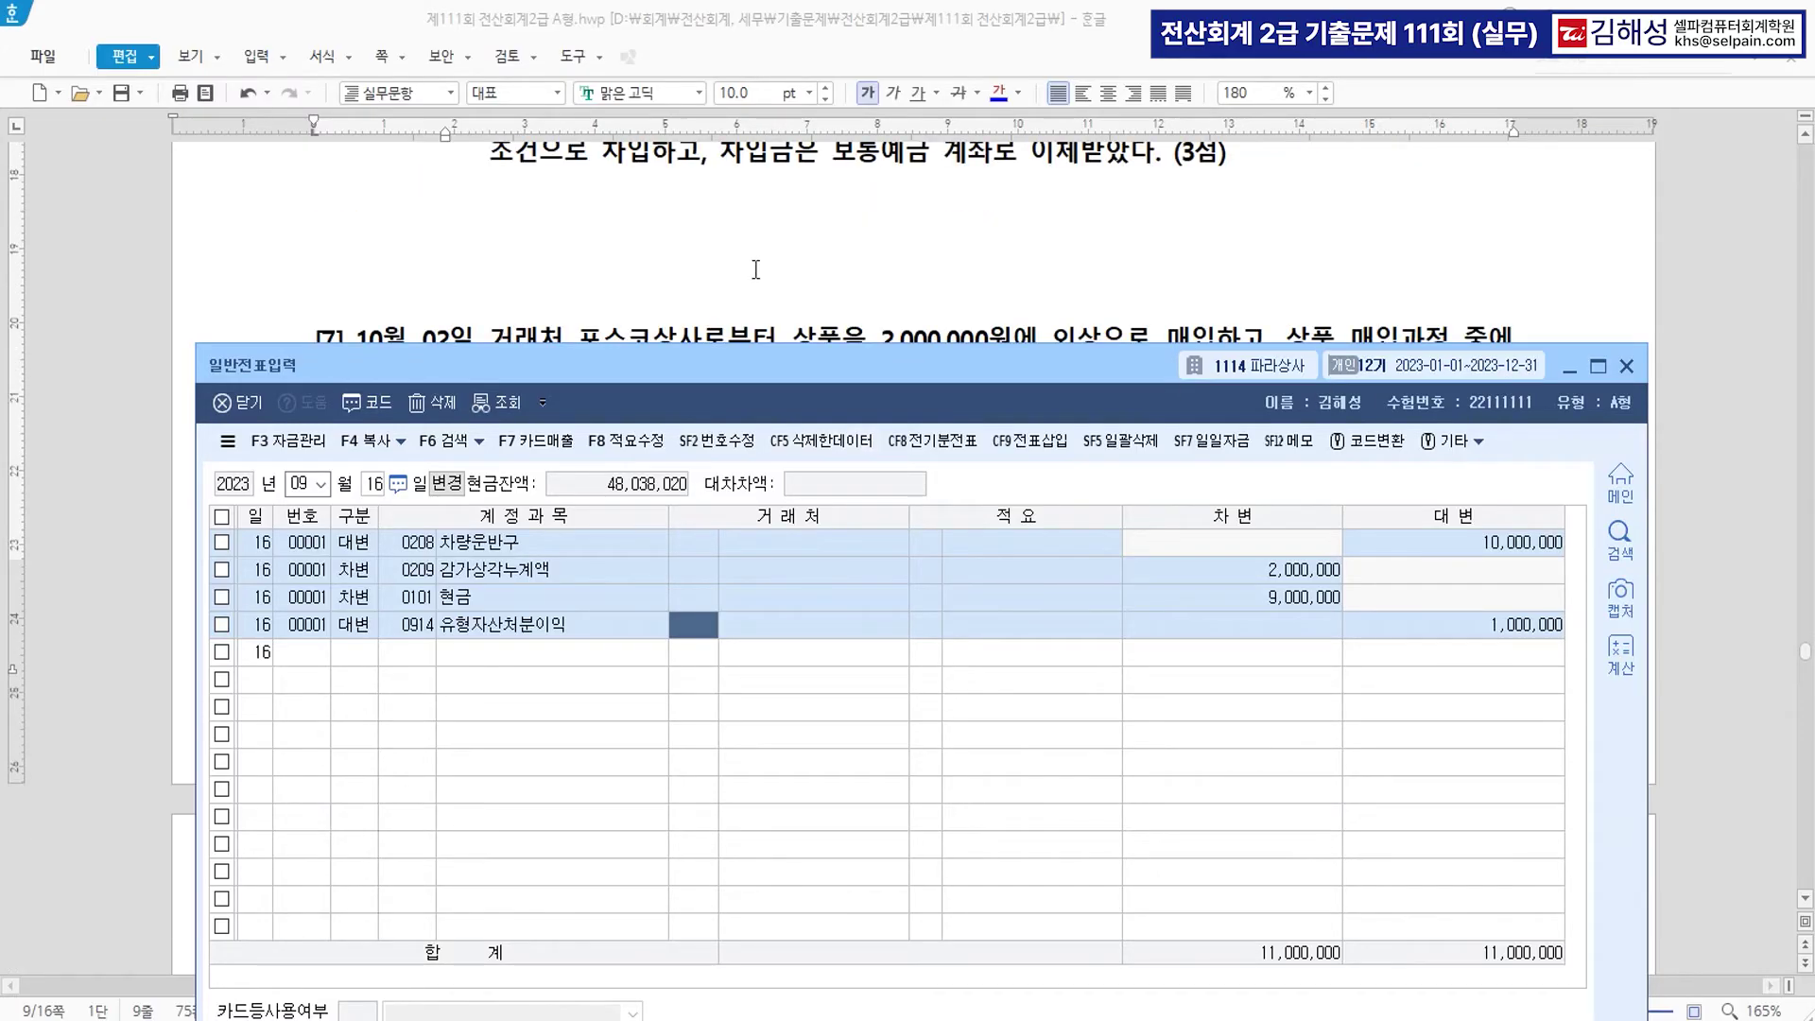
pyautogui.scroll(2, 584, 253)
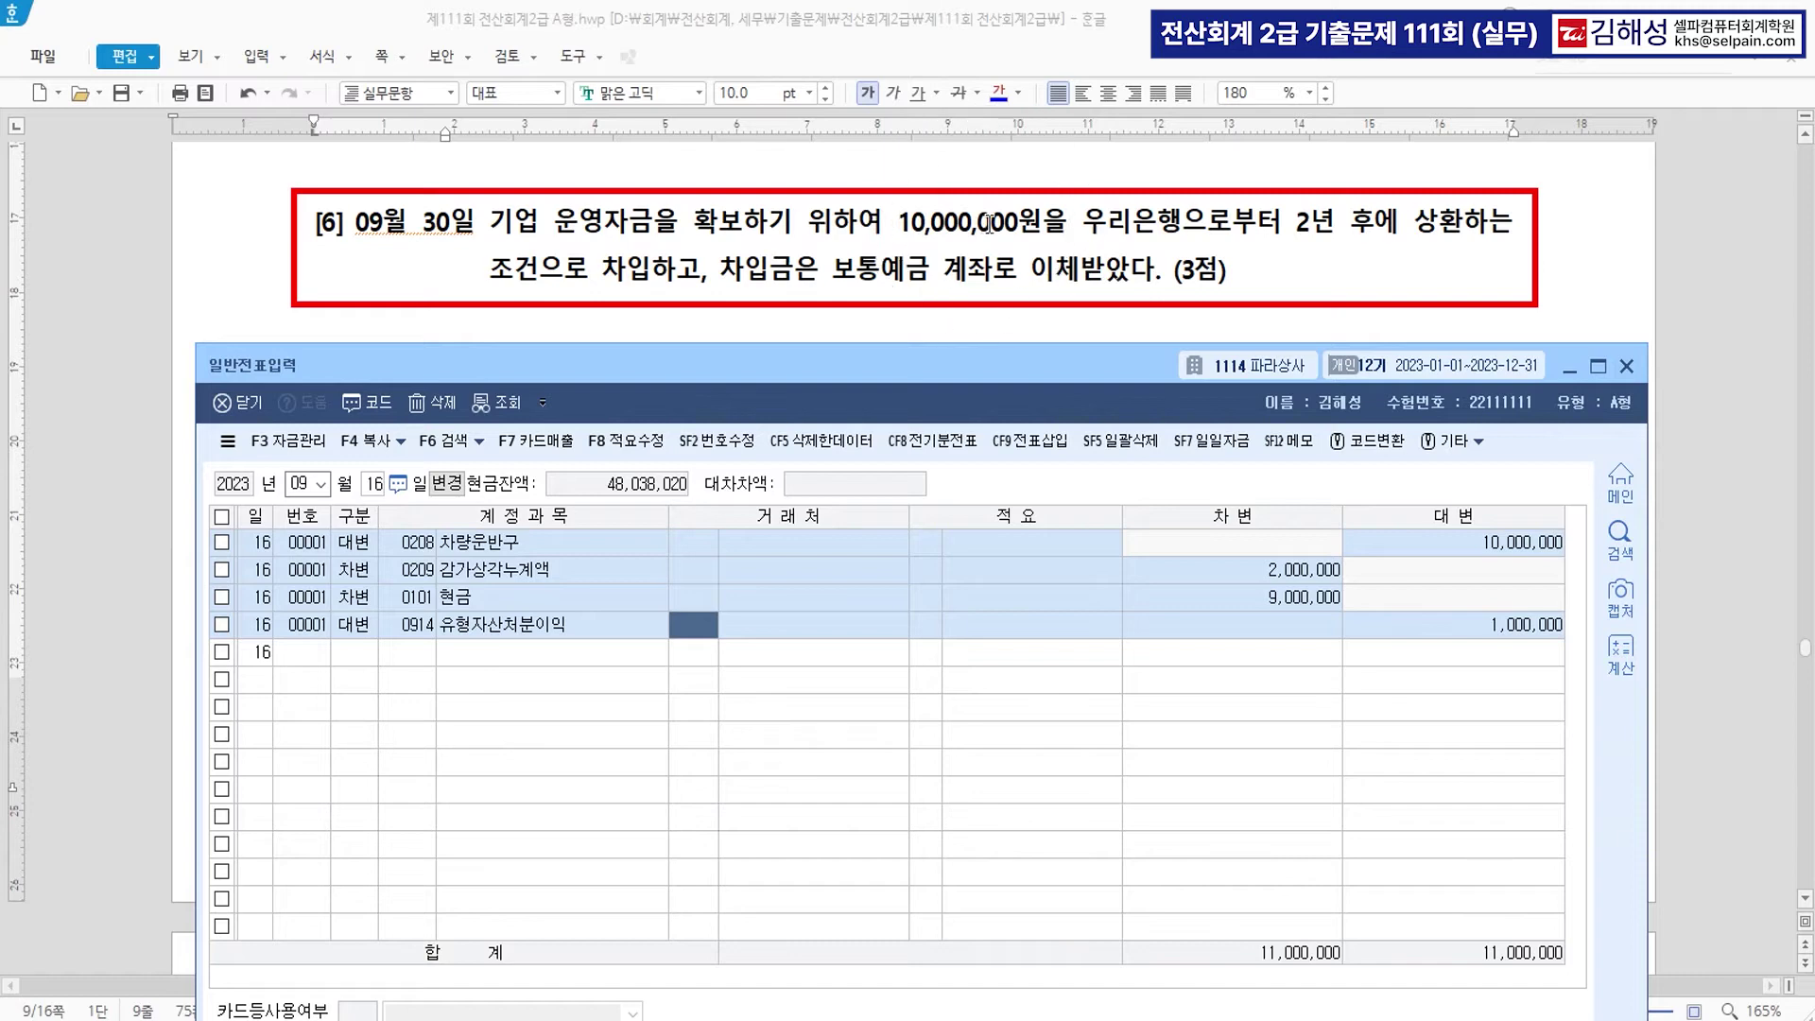
pyautogui.moveTo(1297, 223); pyautogui.dragTo(1462, 228)
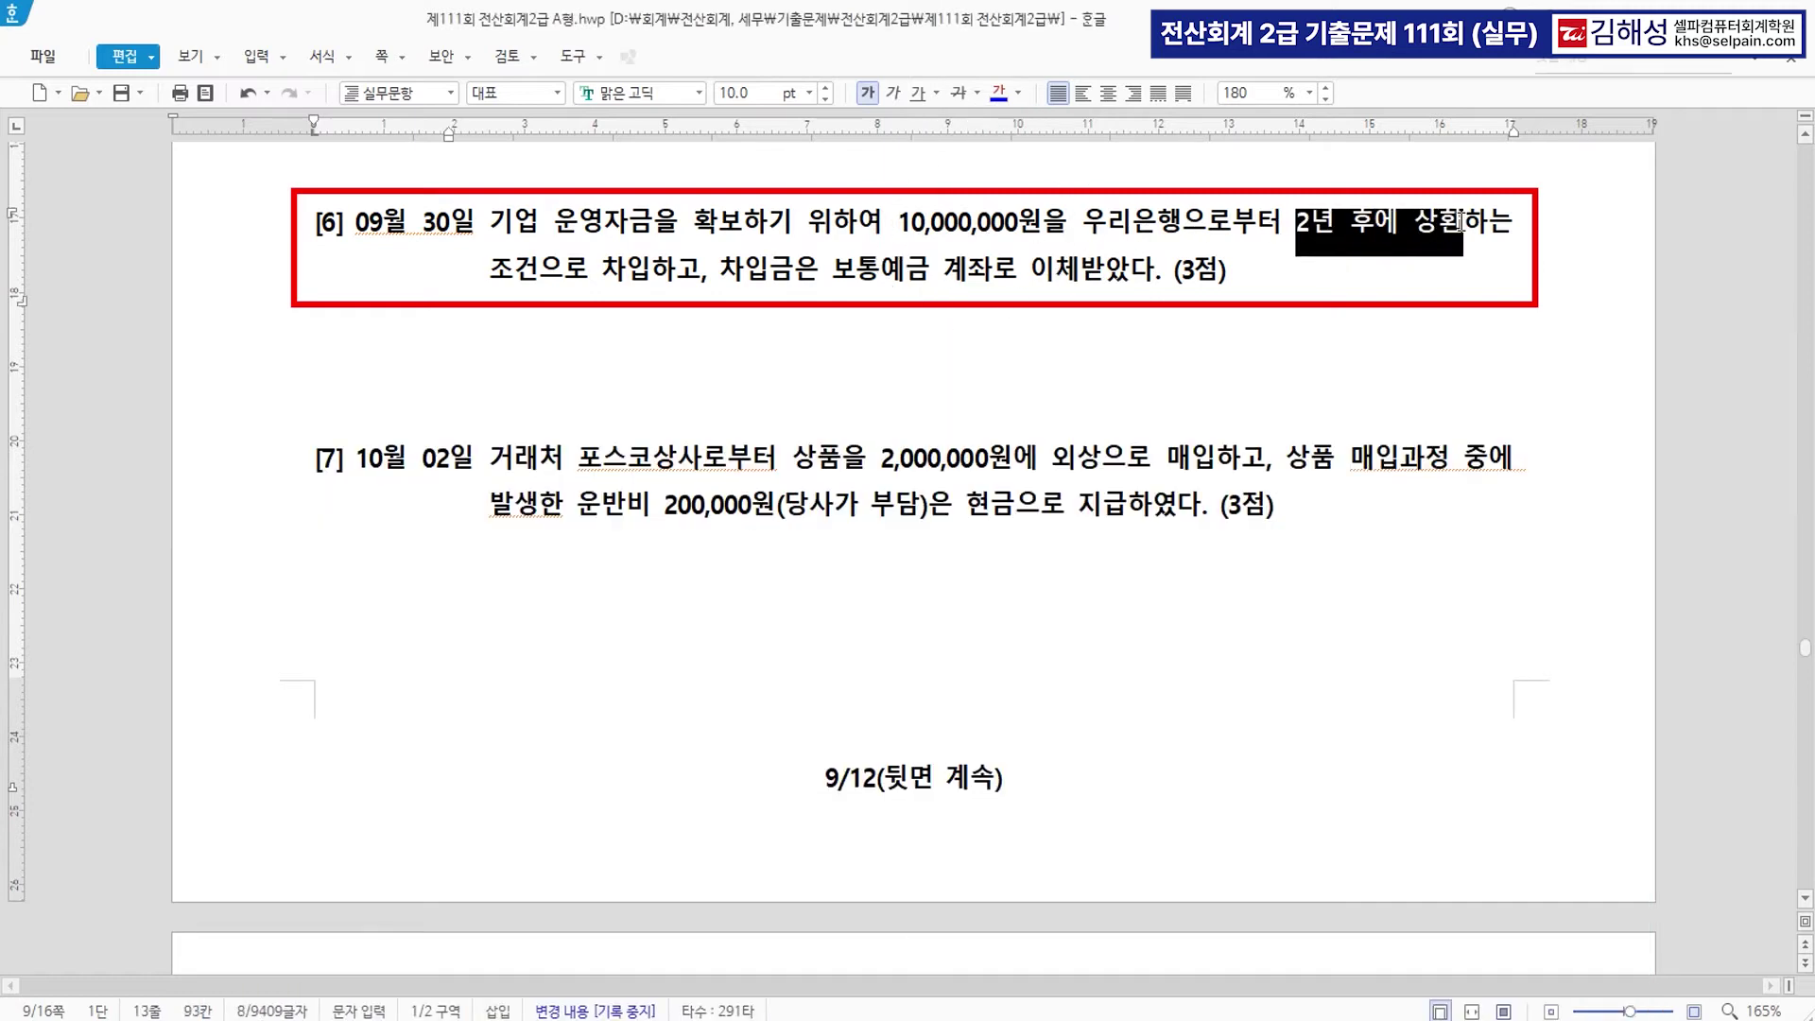
pyautogui.click(999, 93)
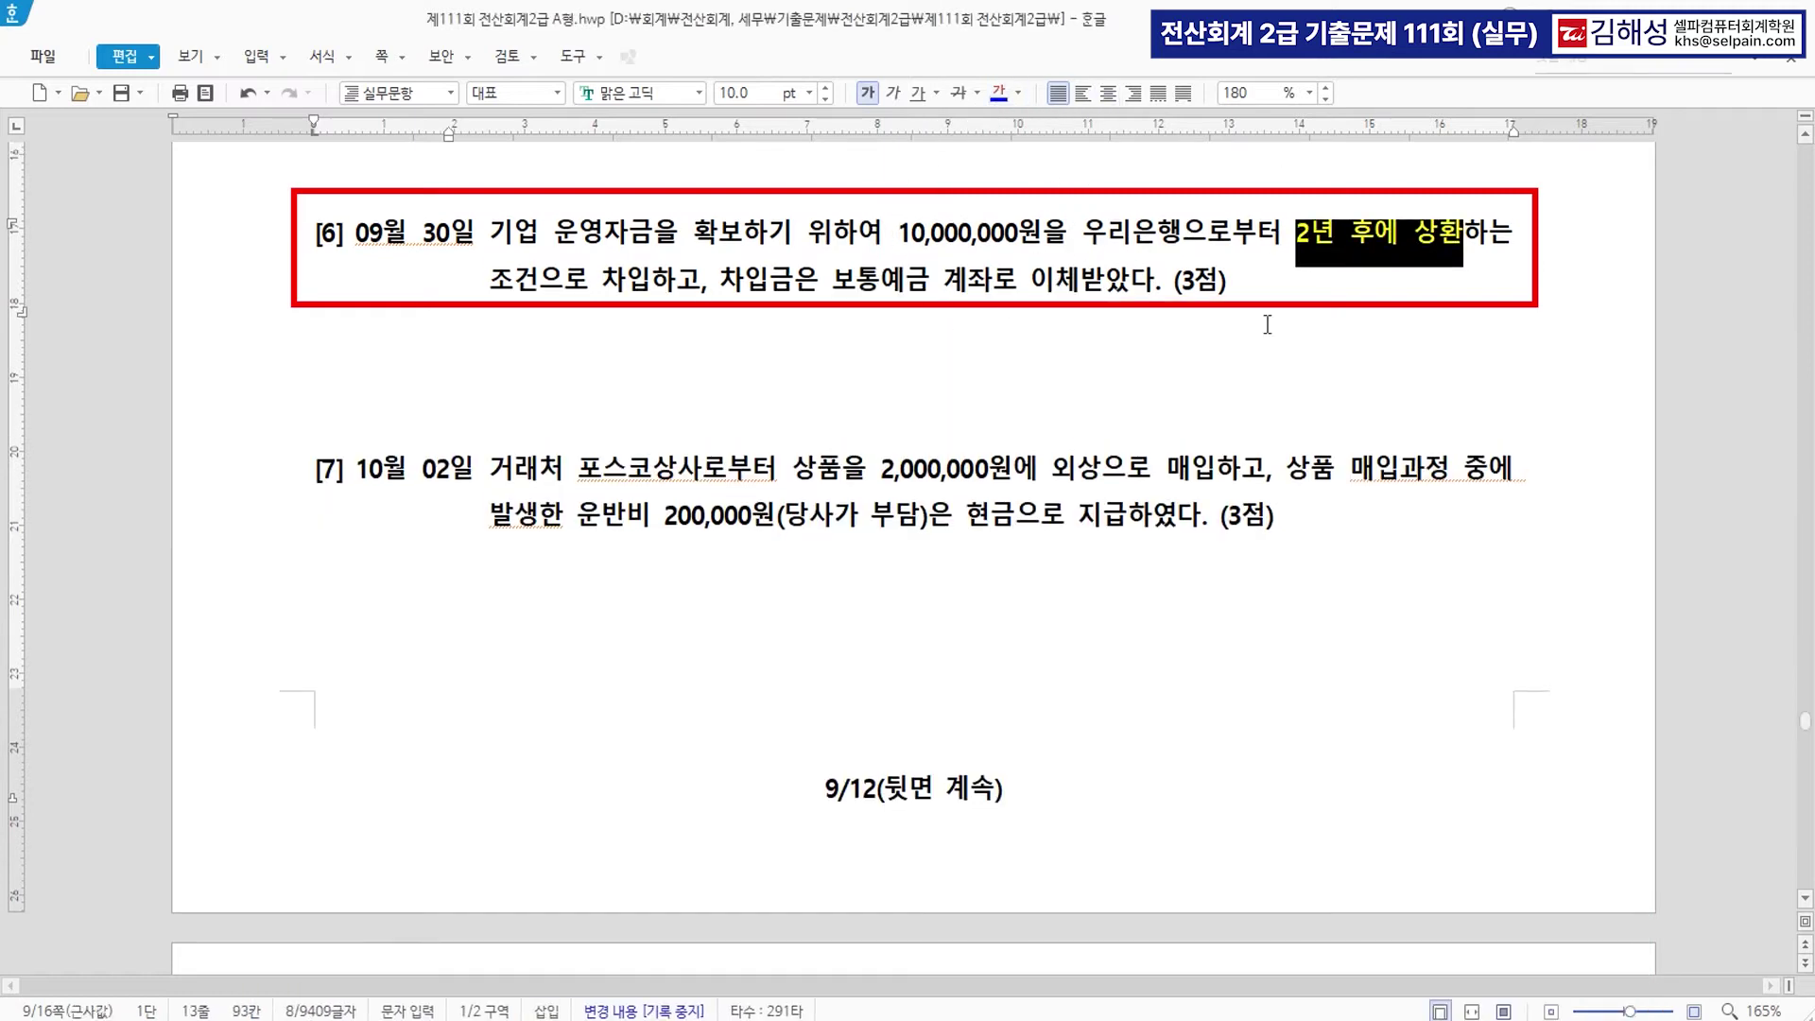
pyautogui.click(1296, 235)
pyautogui.press('Return')
pyautogui.press('BackSpace')
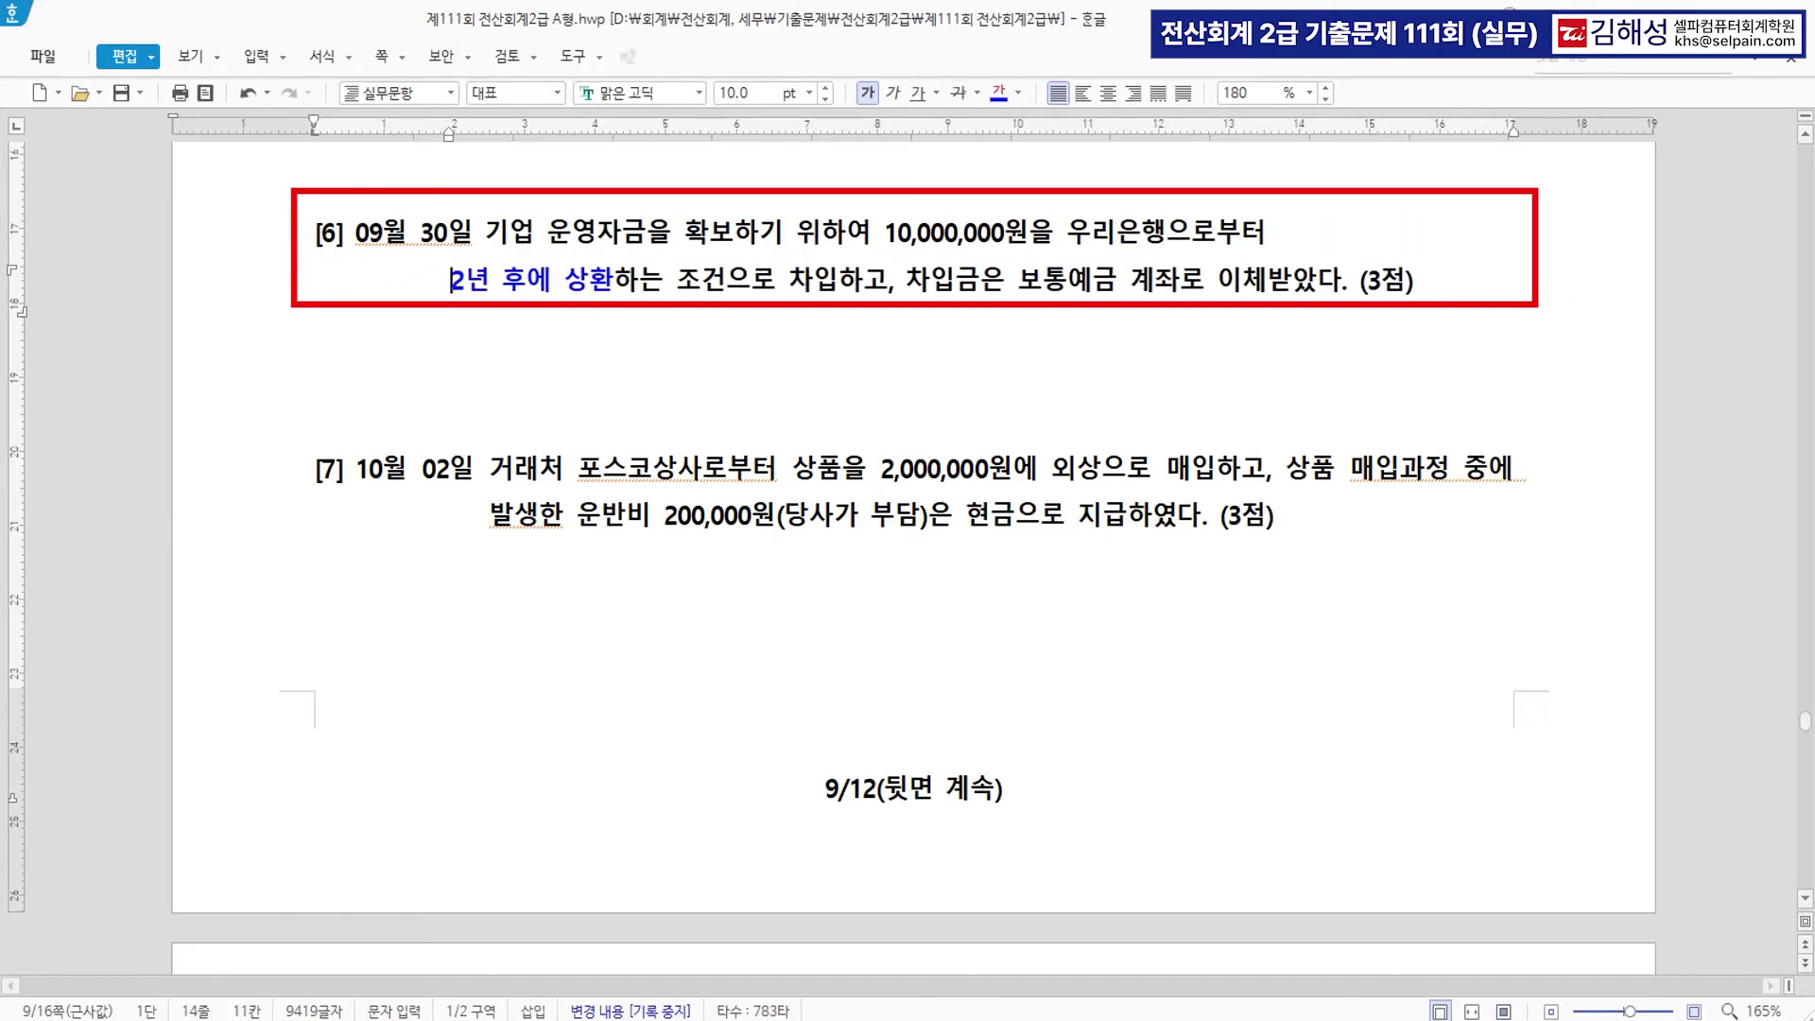
# Insert the note ">>> 장기차입금" after "2년 후에 상환" and colour "보통예금" blue in question [6].
pyautogui.click(643, 280)
pyautogui.write('>')
pyautogui.write('>> 장기')
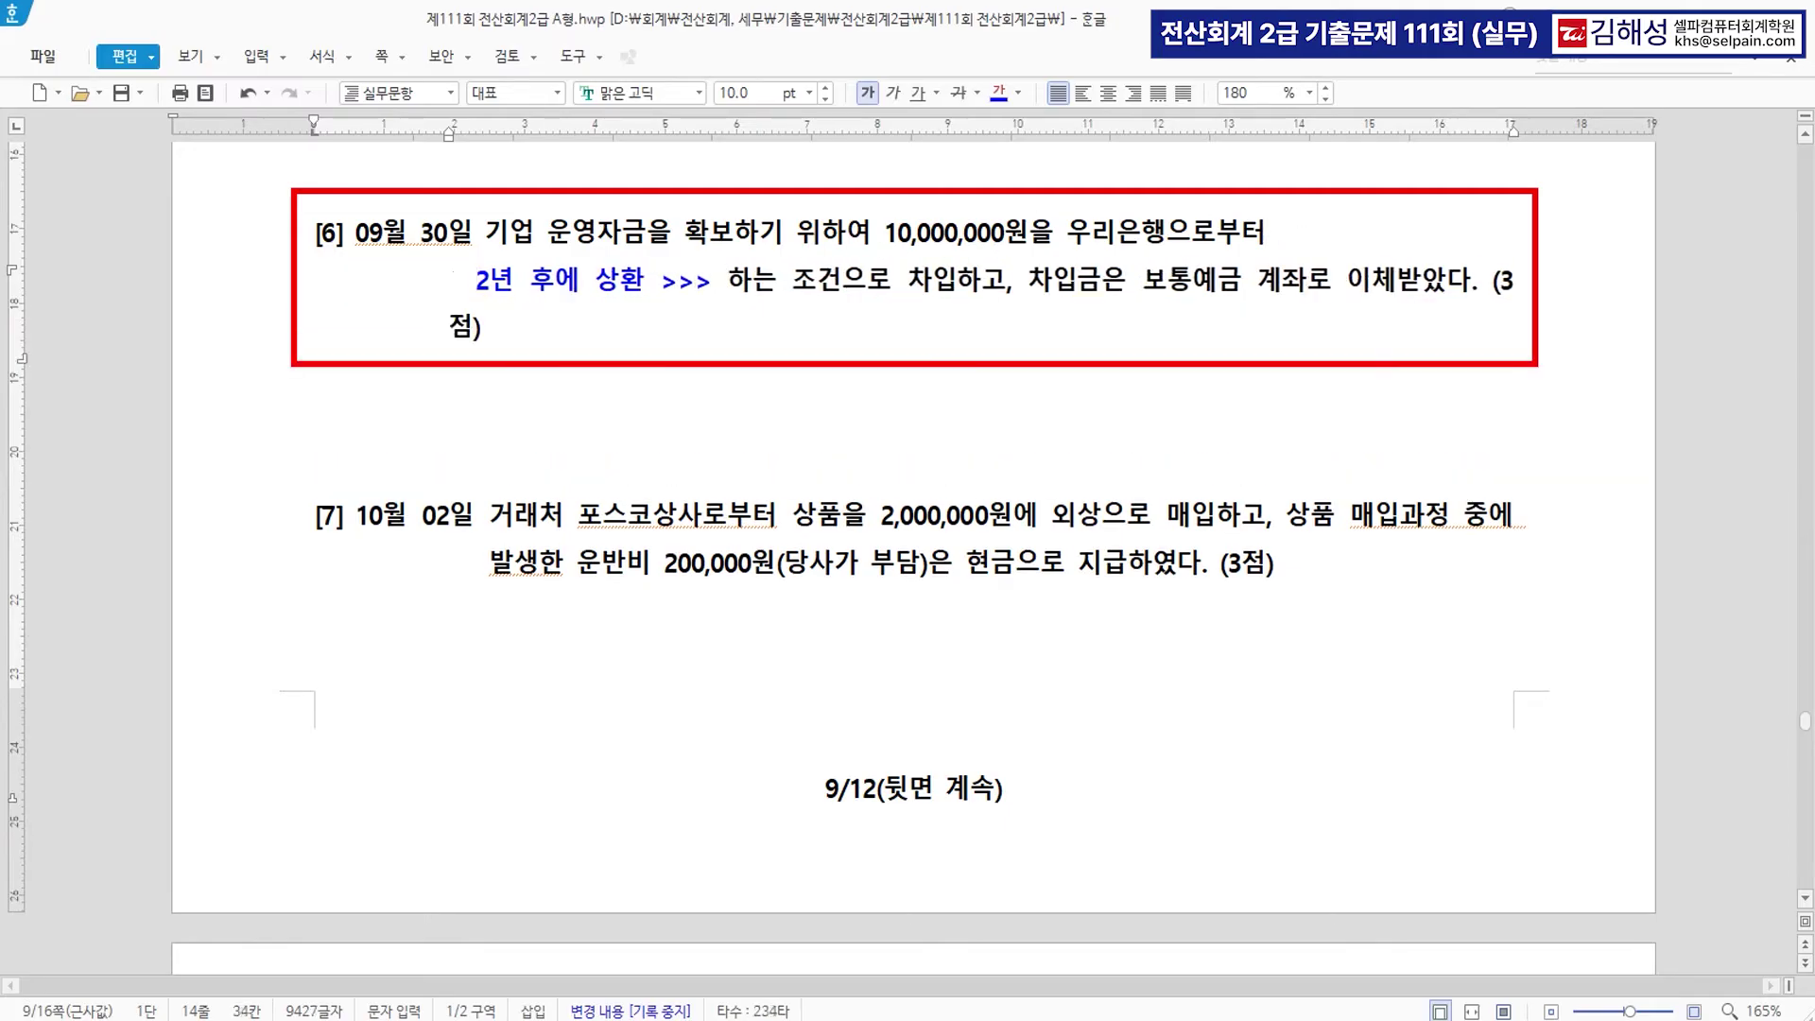
pyautogui.write('차입금')
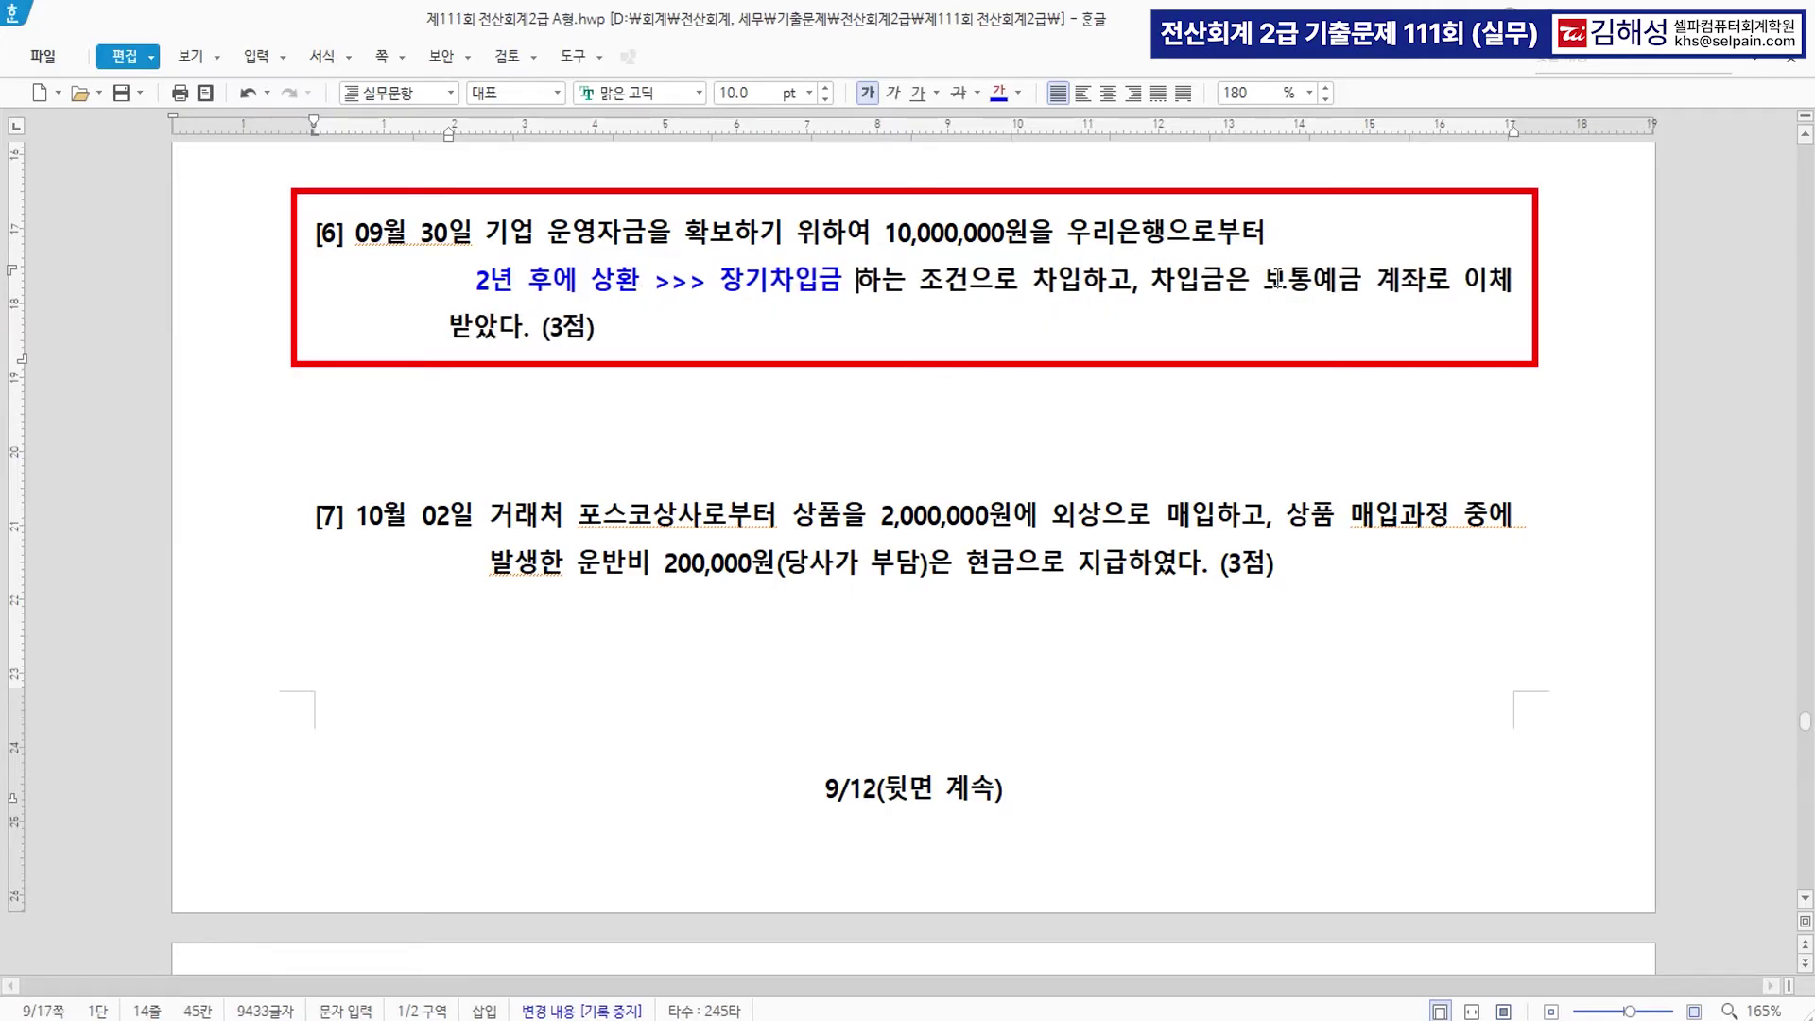
pyautogui.moveTo(1265, 280); pyautogui.dragTo(1363, 287)
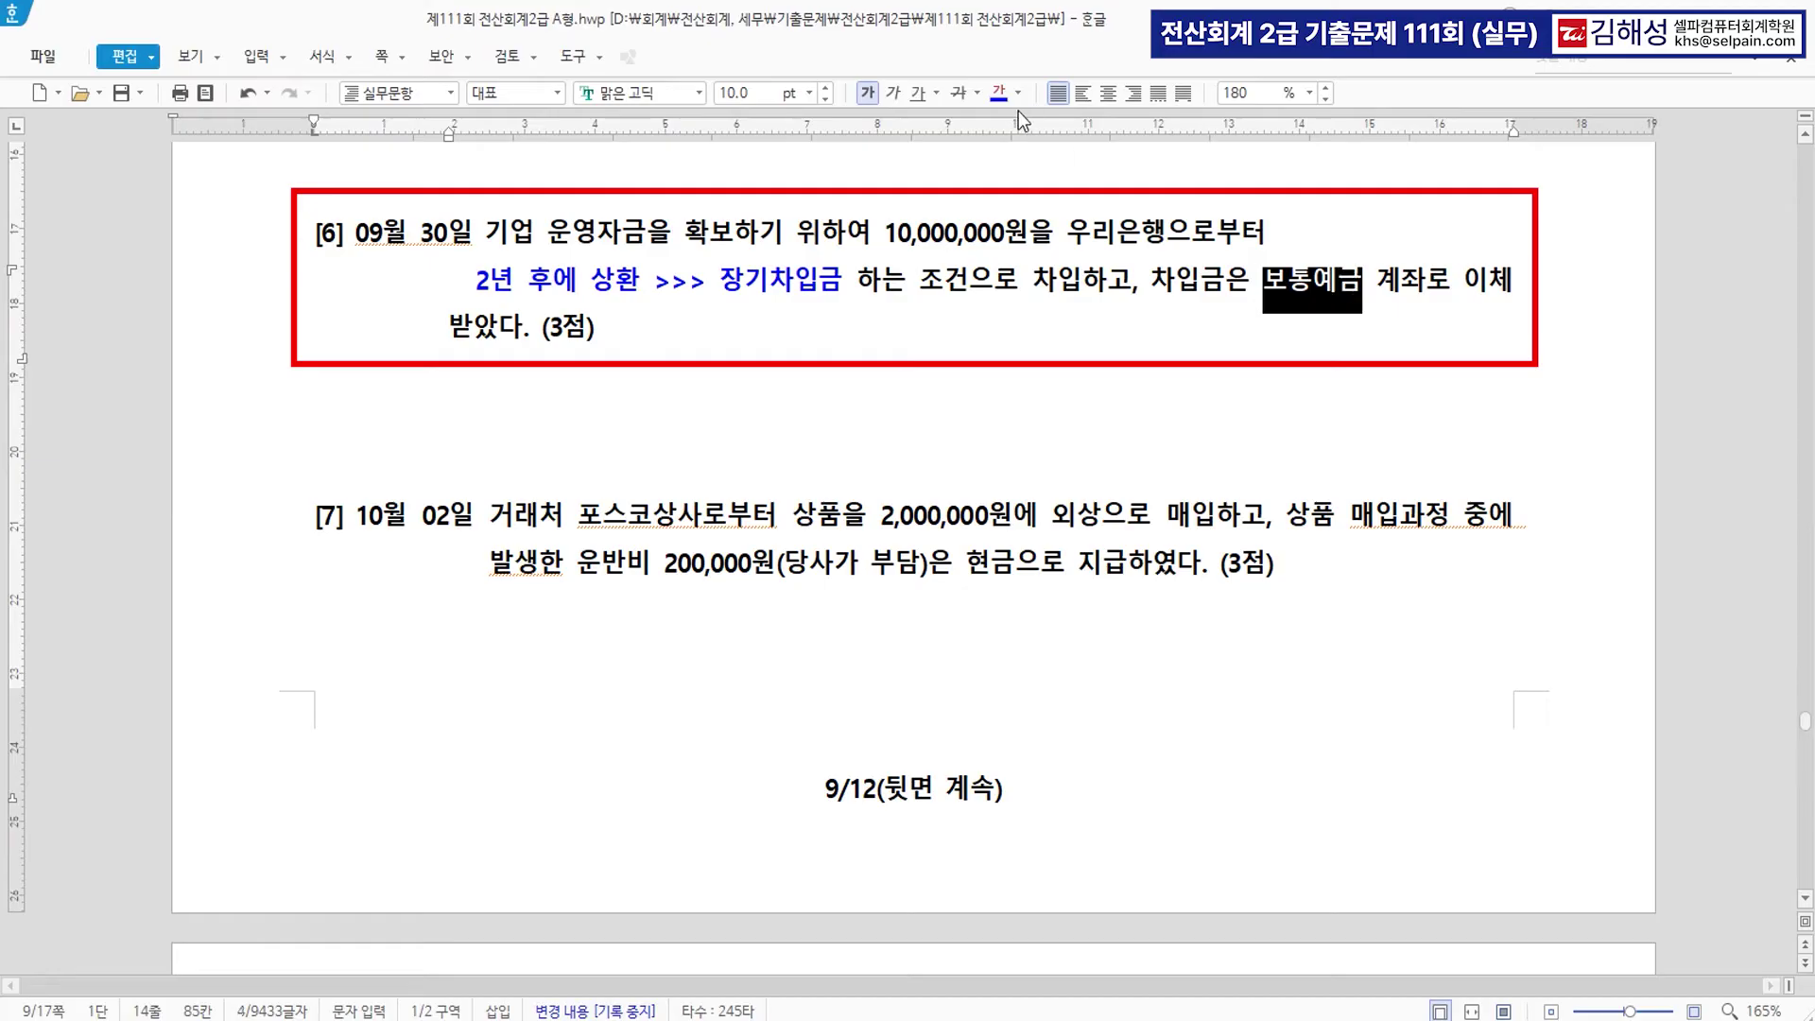
pyautogui.click(998, 93)
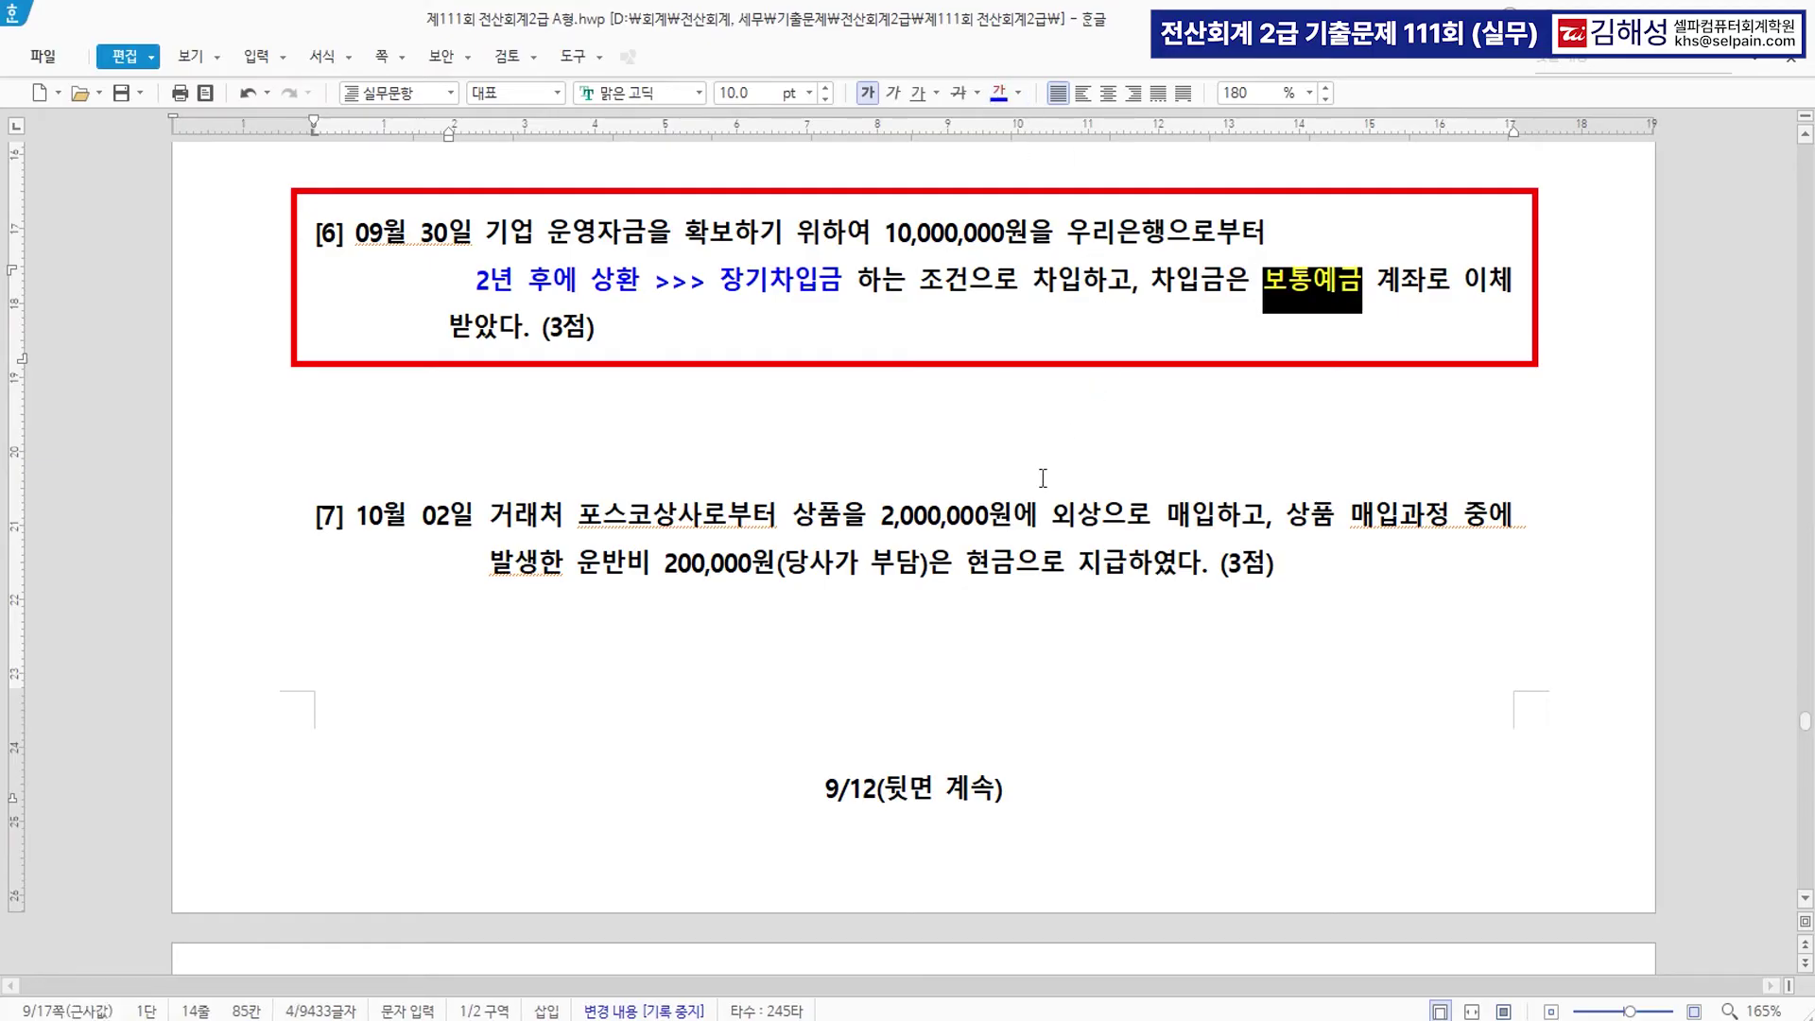
# Switch to KcLep's 일반전표입력, set the day to 09월 30일 and enter a 차변 line for 보통예금 (0103) of 10,000,000.
pyautogui.hotkey('alt', 'Tab')
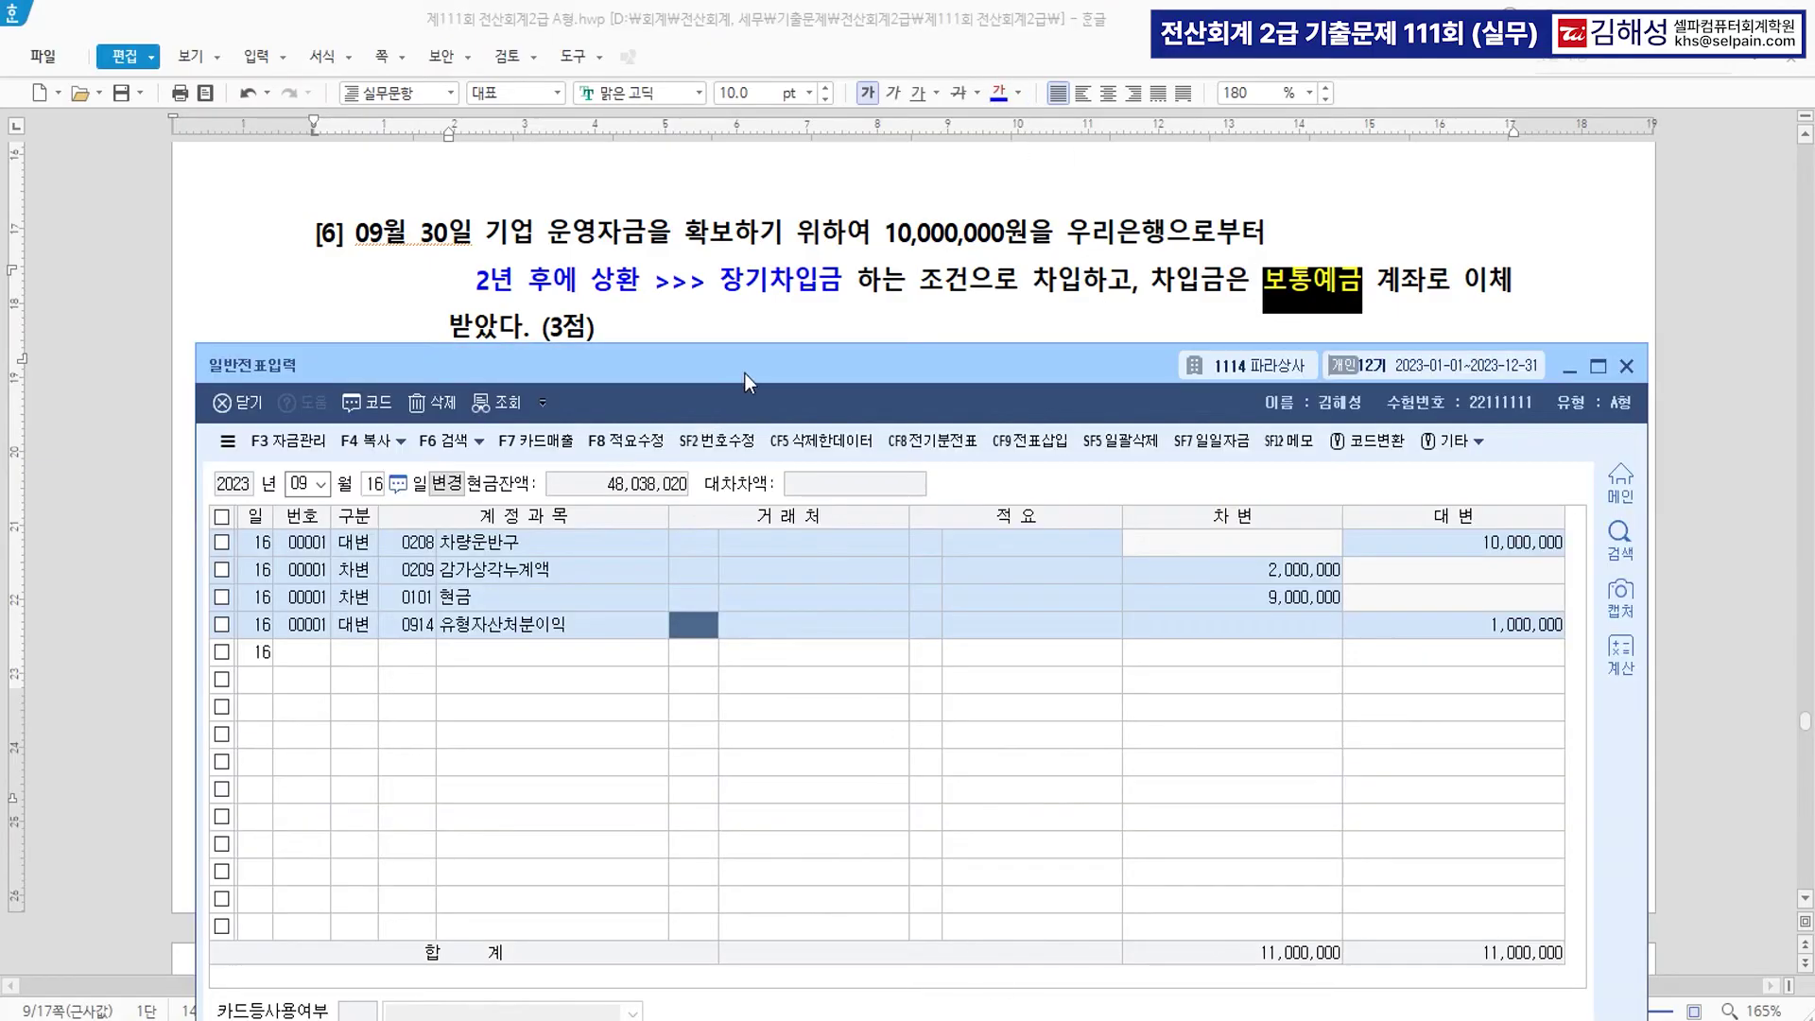
pyautogui.press('Down')
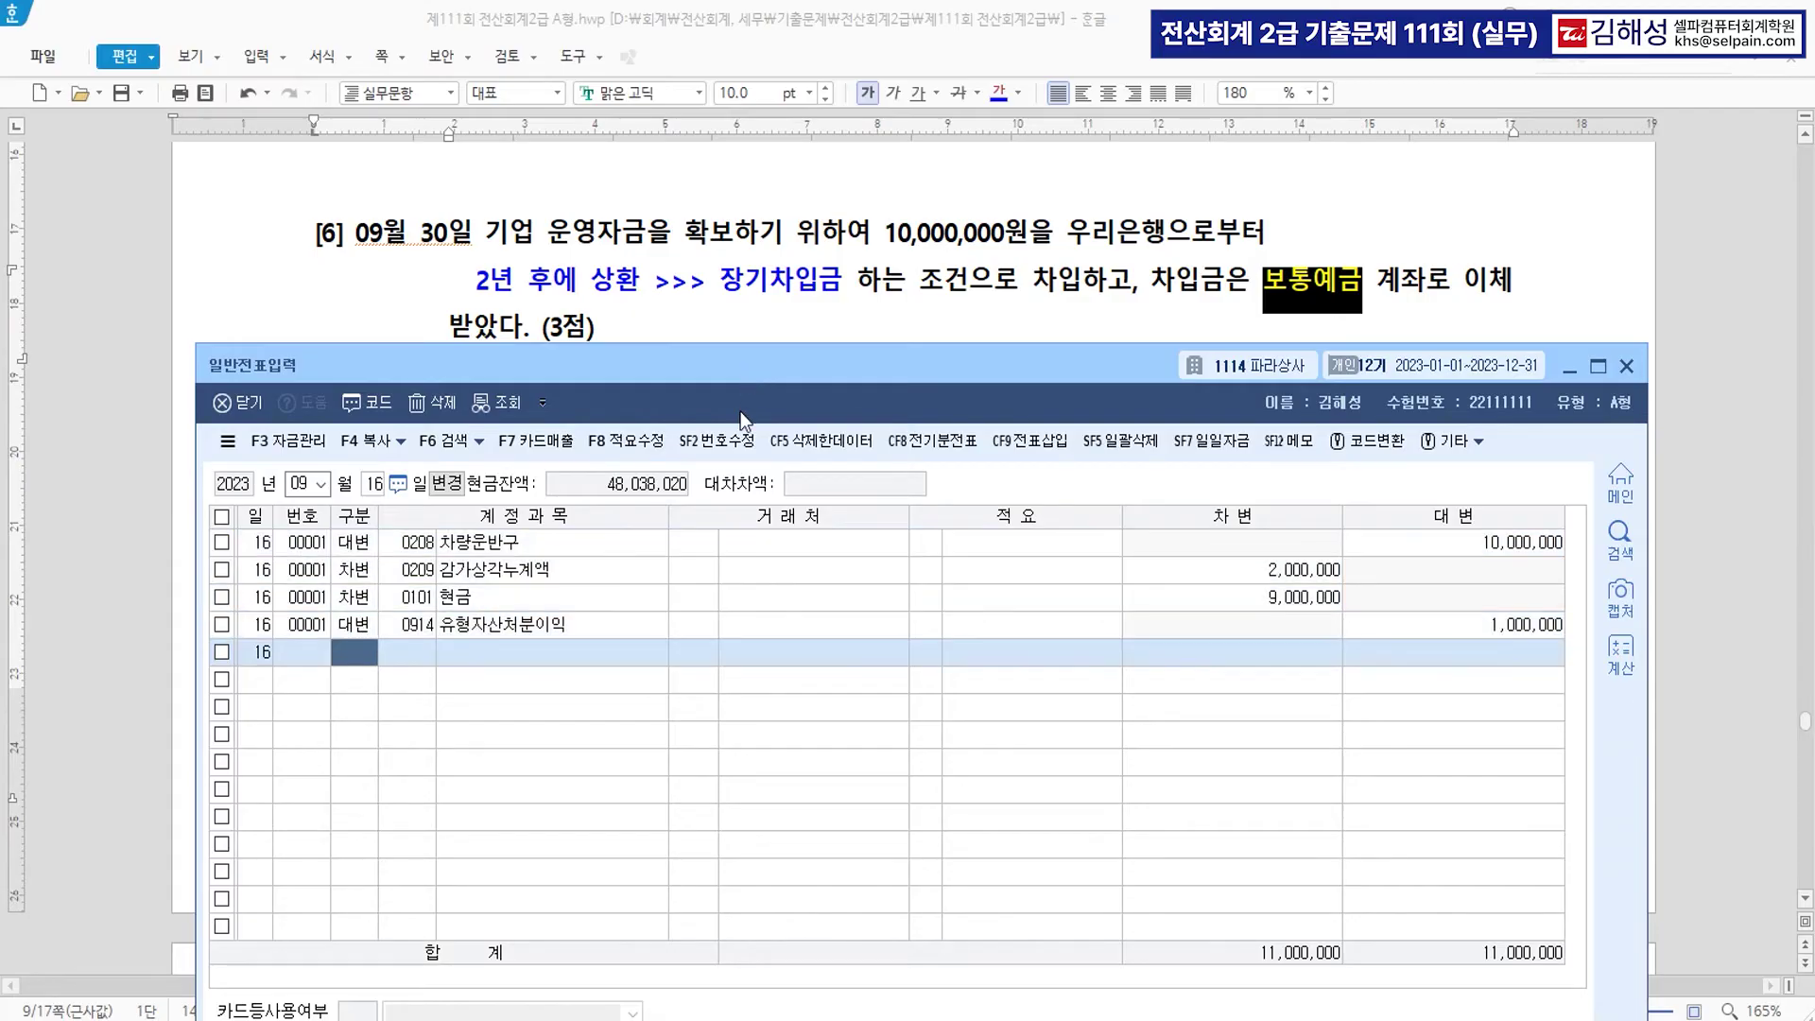
pyautogui.press('Escape')
pyautogui.write('30')
pyautogui.press('Return')
pyautogui.write('3')
pyautogui.press('Return')
pyautogui.write('103')
pyautogui.press('Return')
pyautogui.press('Return')
pyautogui.press('Return')
pyautogui.write('10,000,000')
pyautogui.press('Return')
# Add a 대변 line for 장기차입금 (0293) of 10,000,000 with 우리은행 (98000) as the 거래처.
pyautogui.write('4')
pyautogui.press('Return')
pyautogui.write('장')
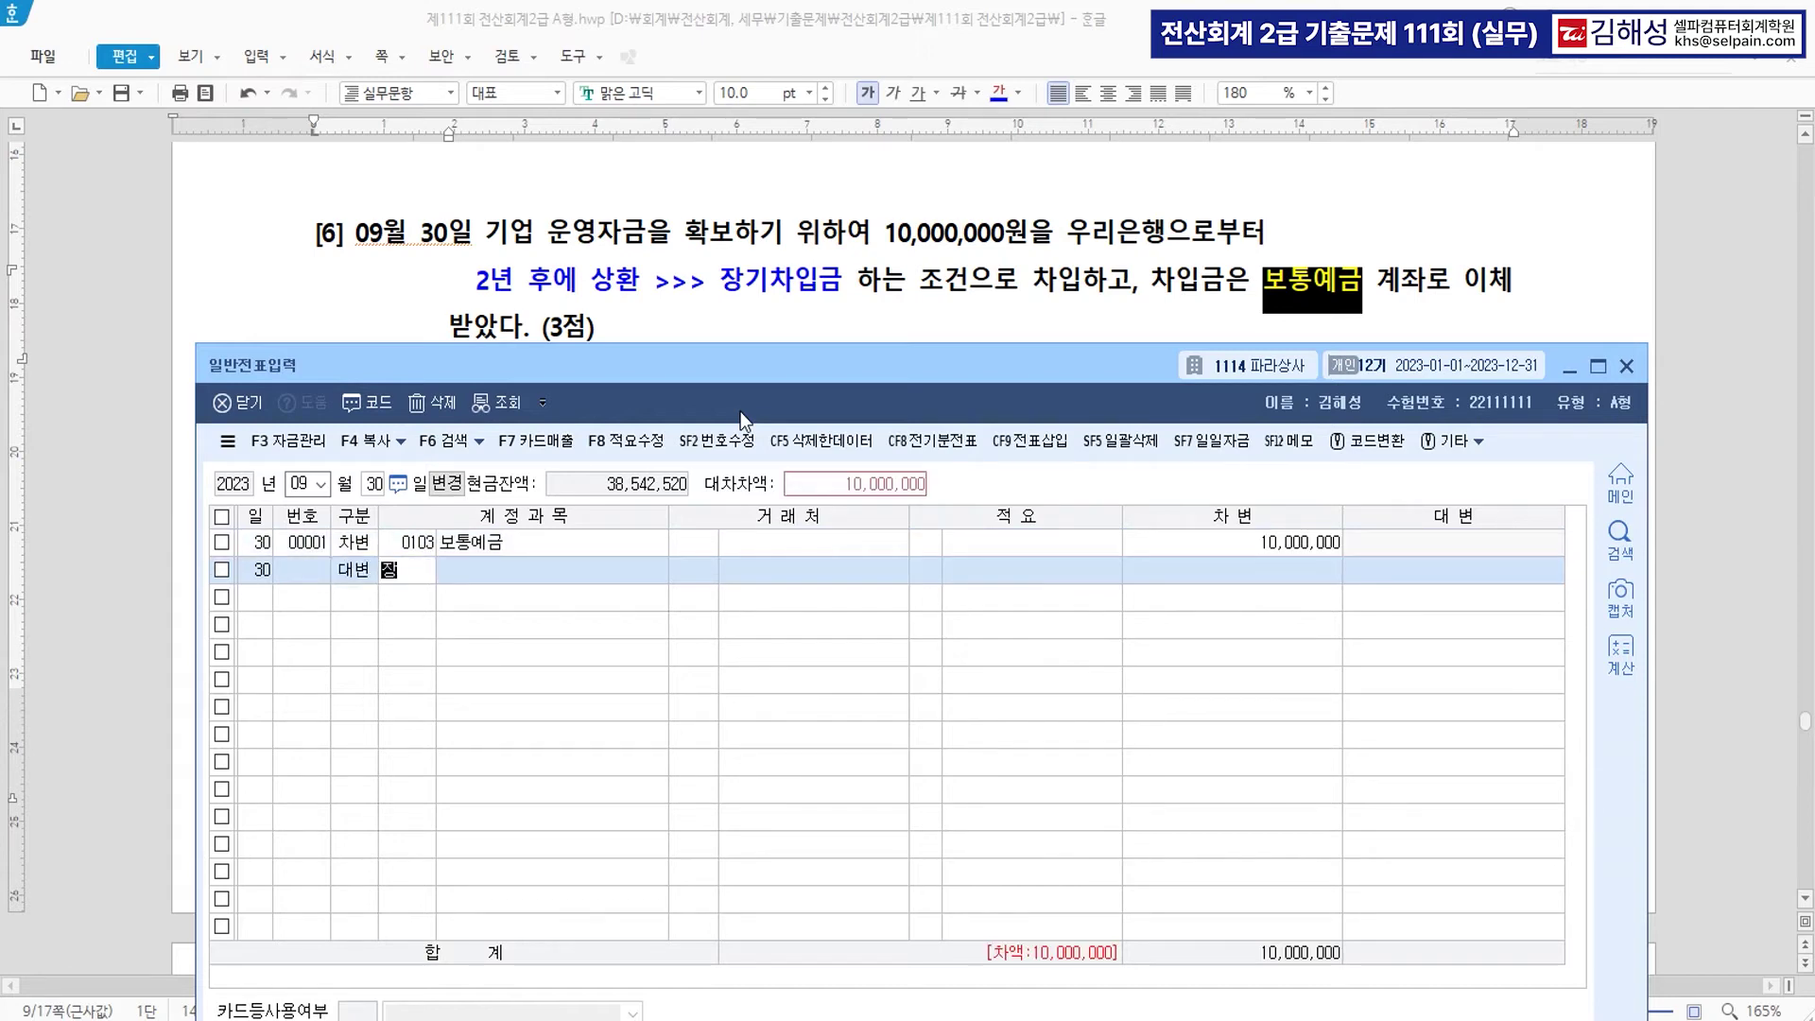
pyautogui.write('기차')
pyautogui.press('Return')
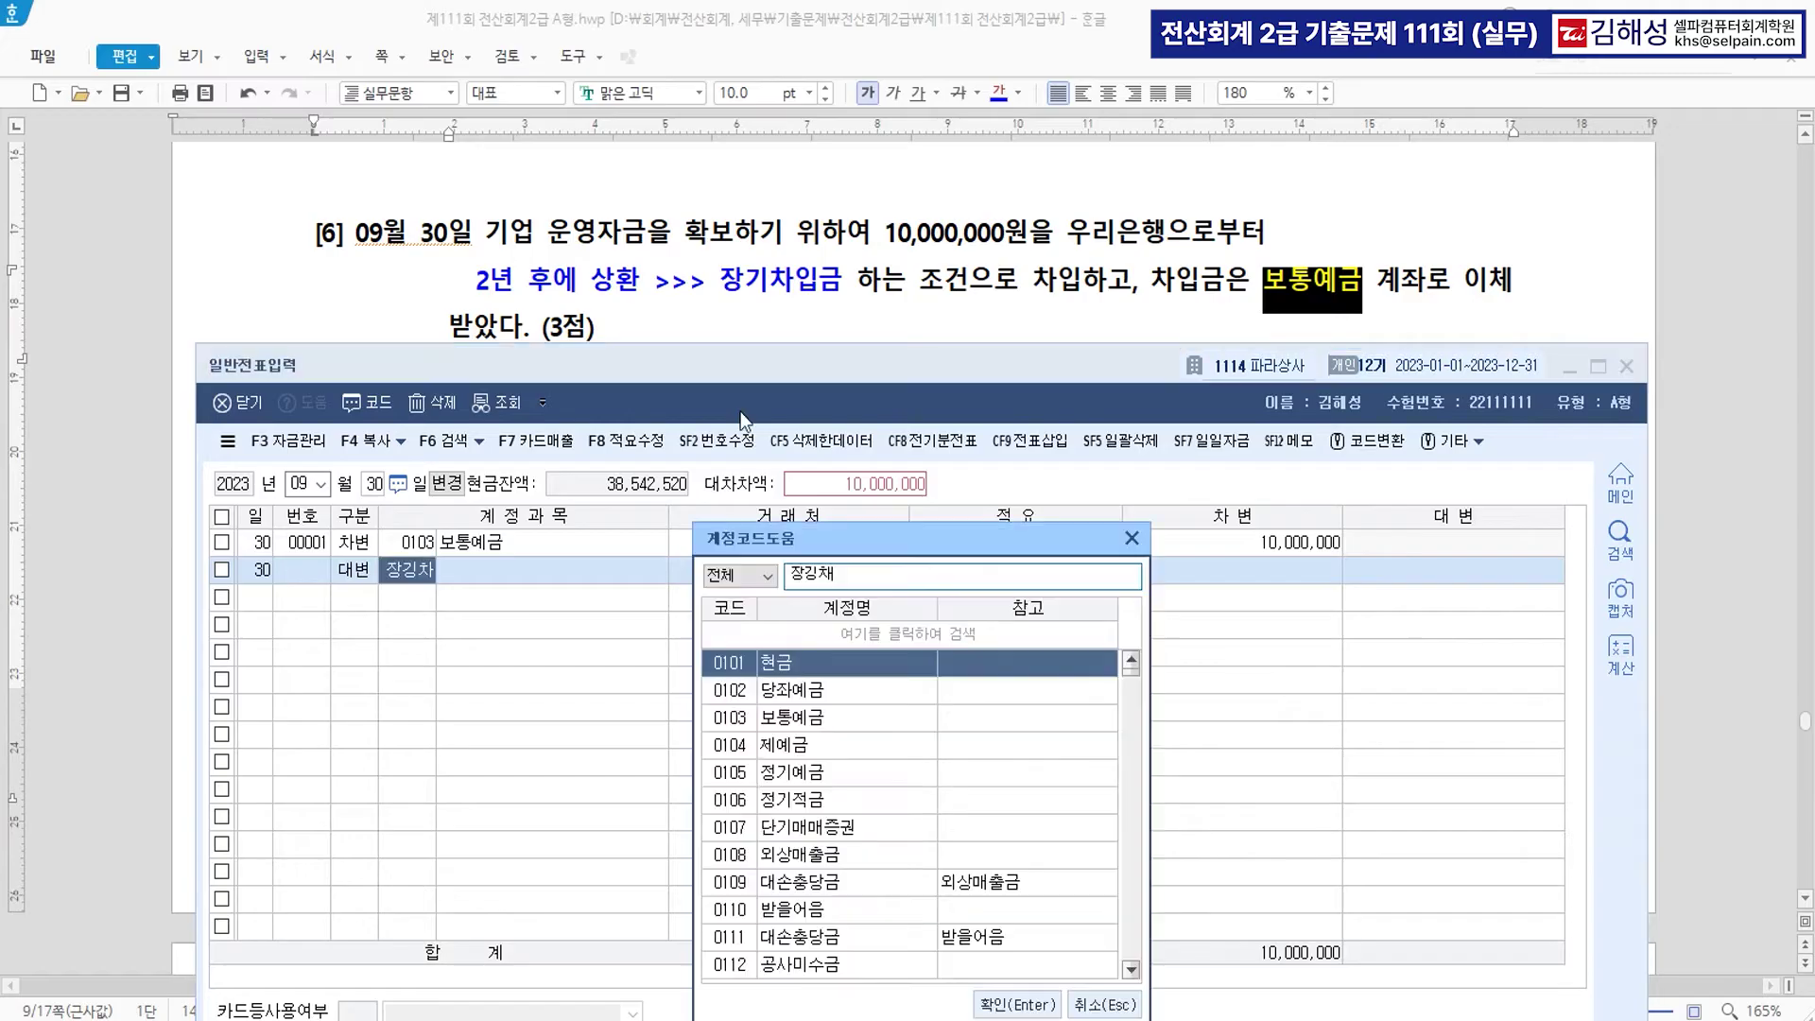
pyautogui.write('장기차')
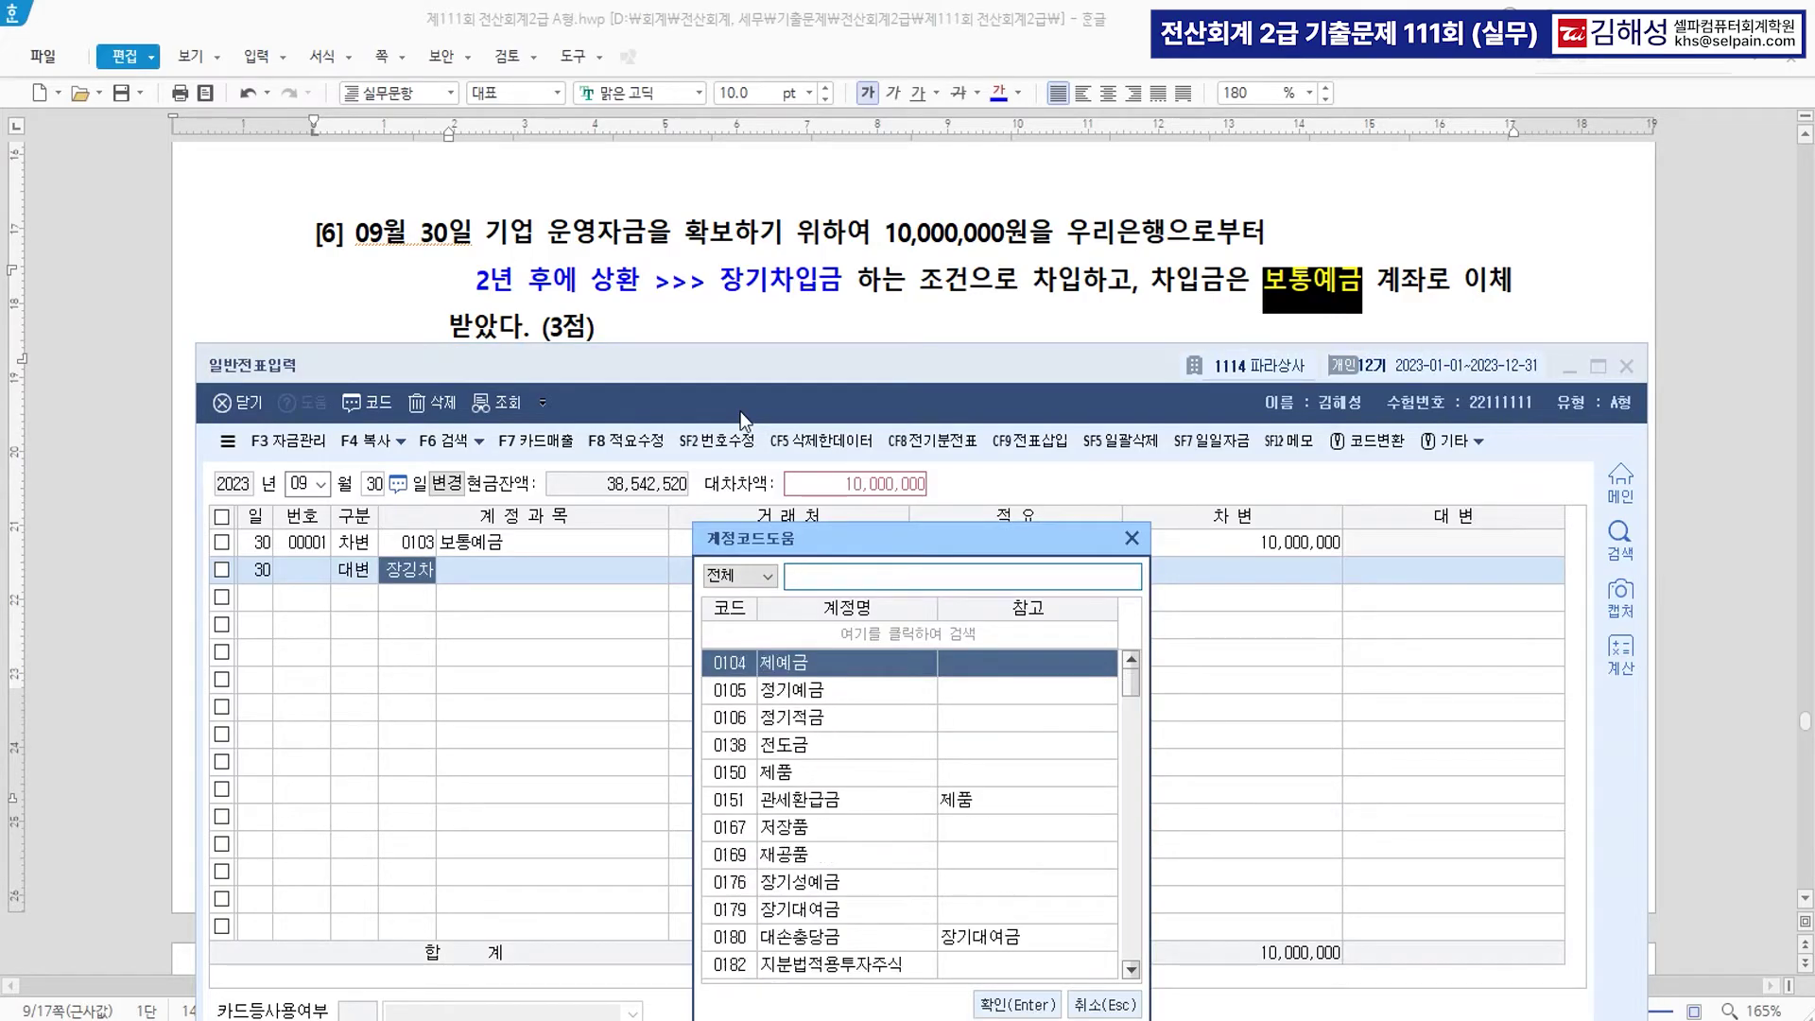
pyautogui.press('Return')
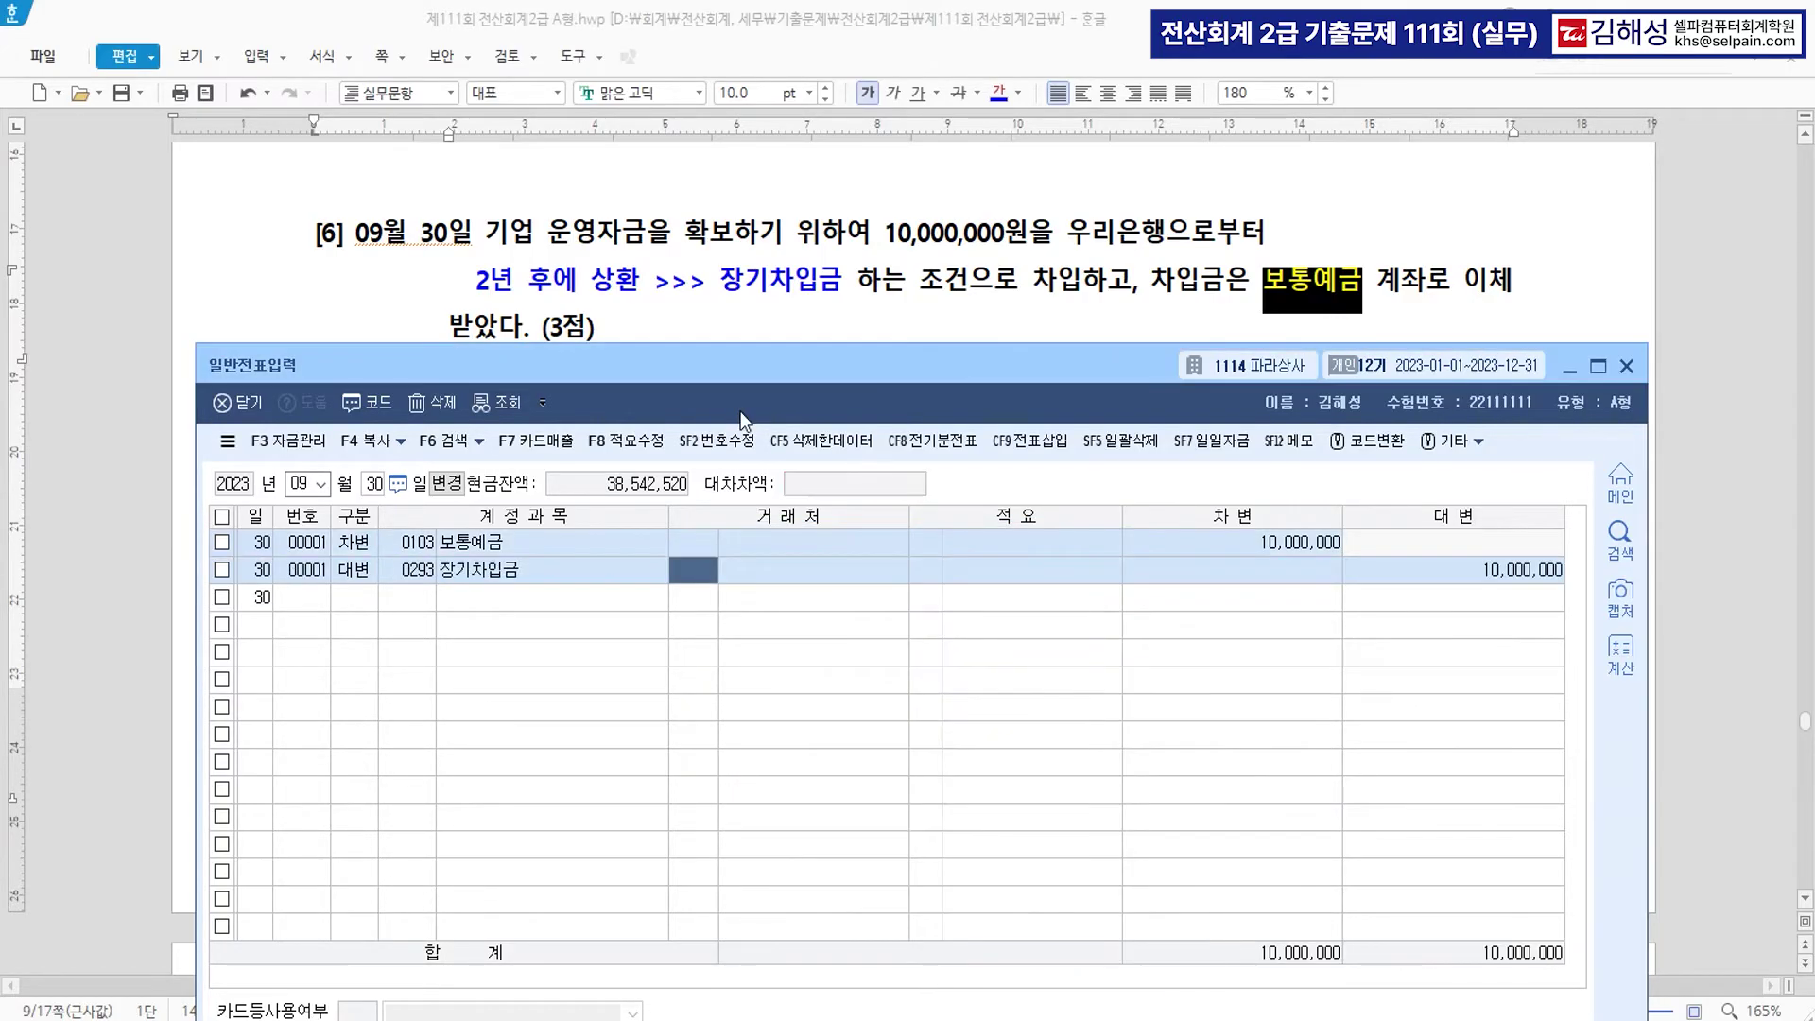
pyautogui.write('우리')
pyautogui.press('Return')
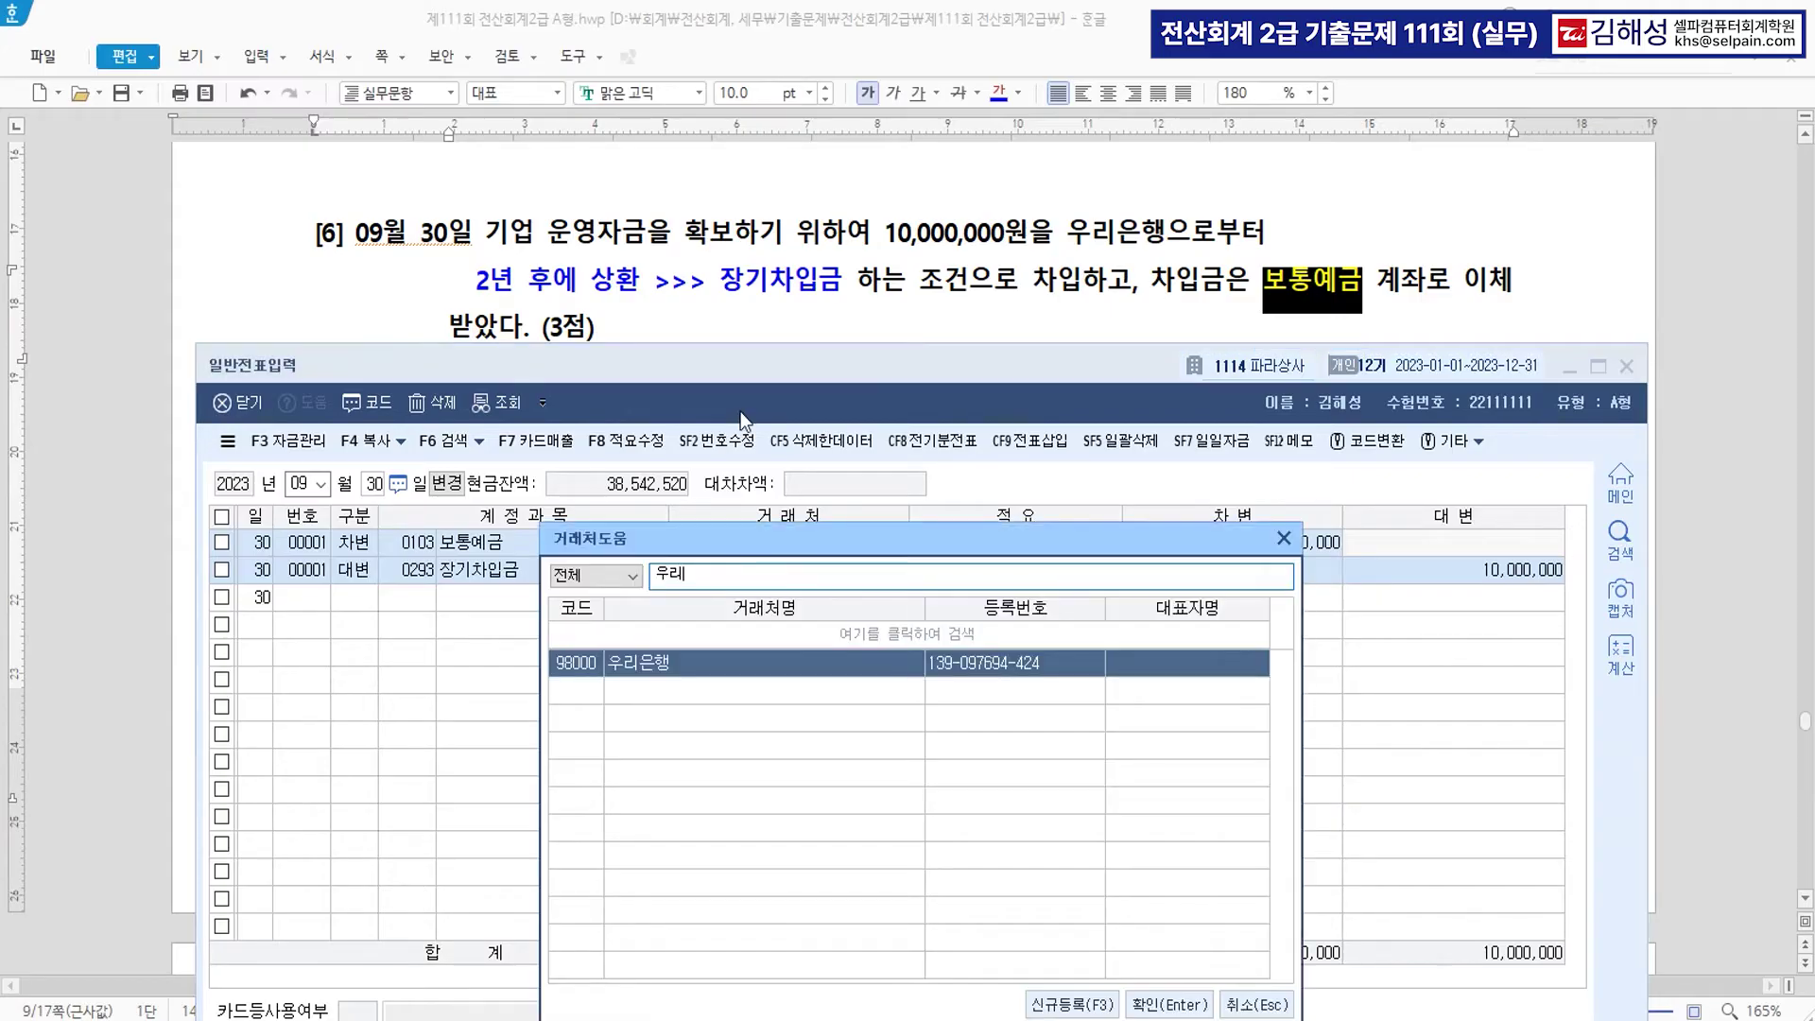
pyautogui.press('Return')
pyautogui.press('Return')
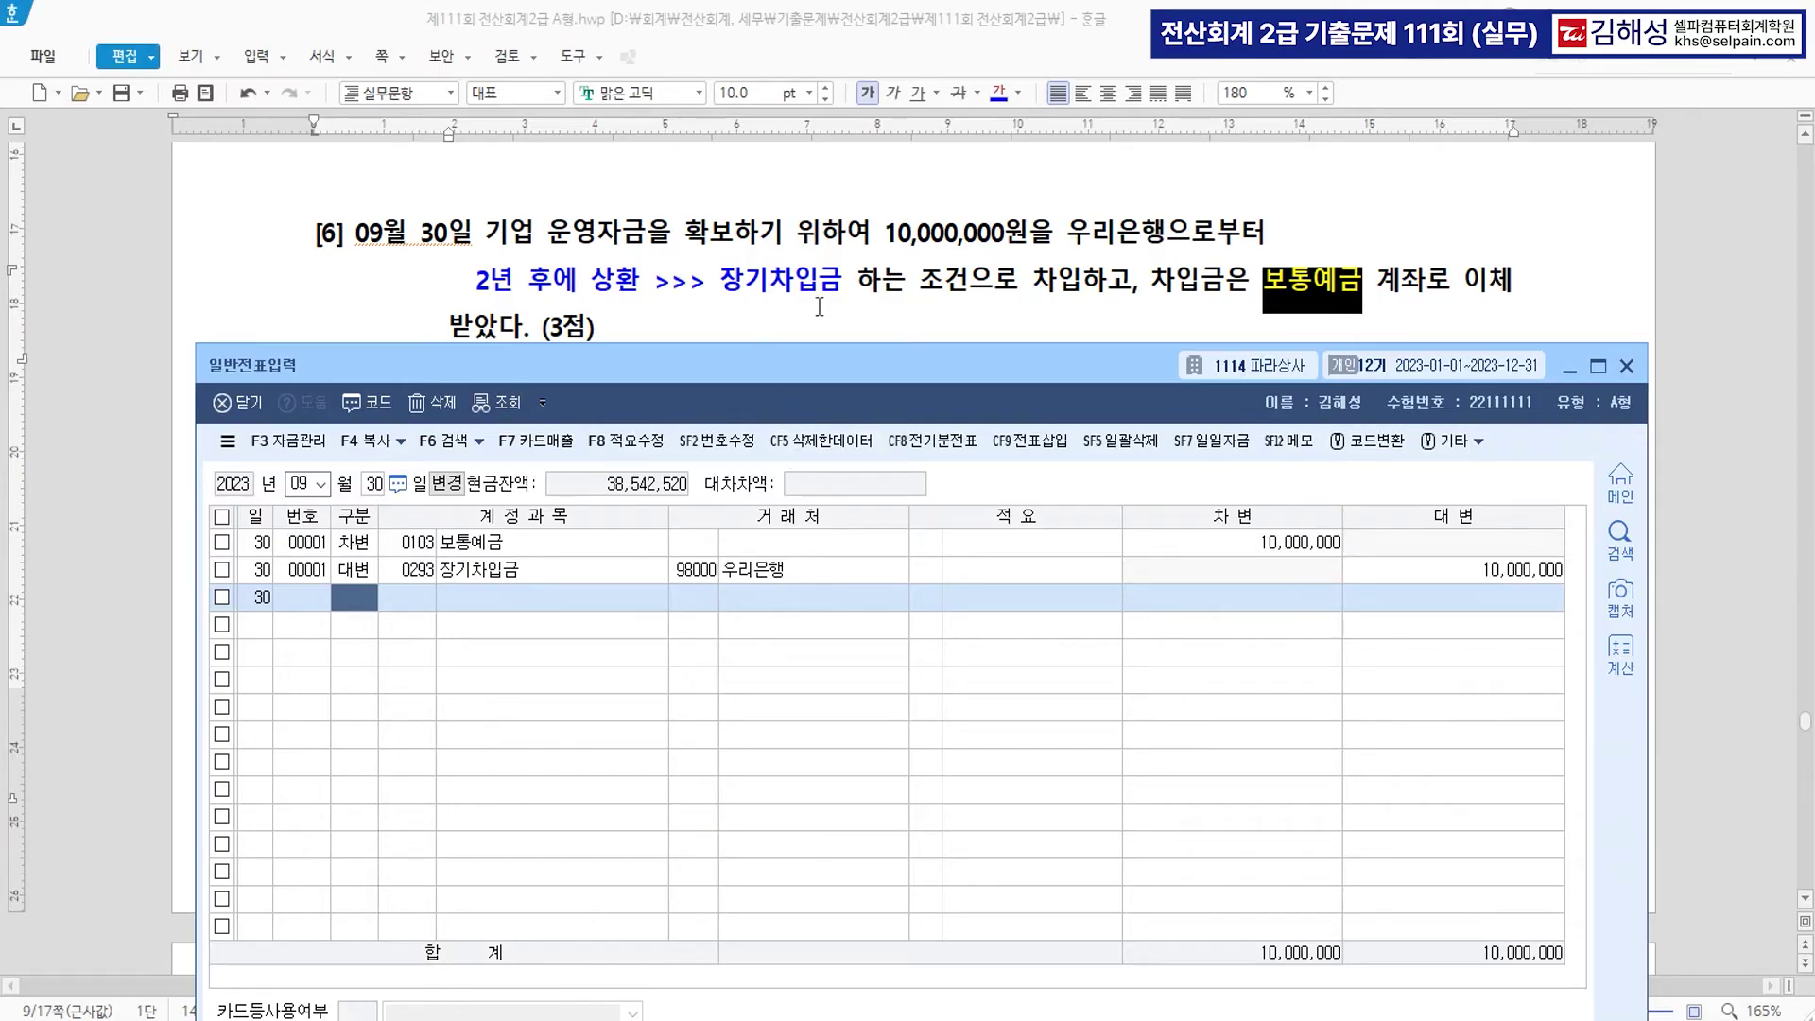
# Bring question [7] into view above the voucher window and set the voucher date to 10월 2일.
pyautogui.scroll(-3, 819, 307)
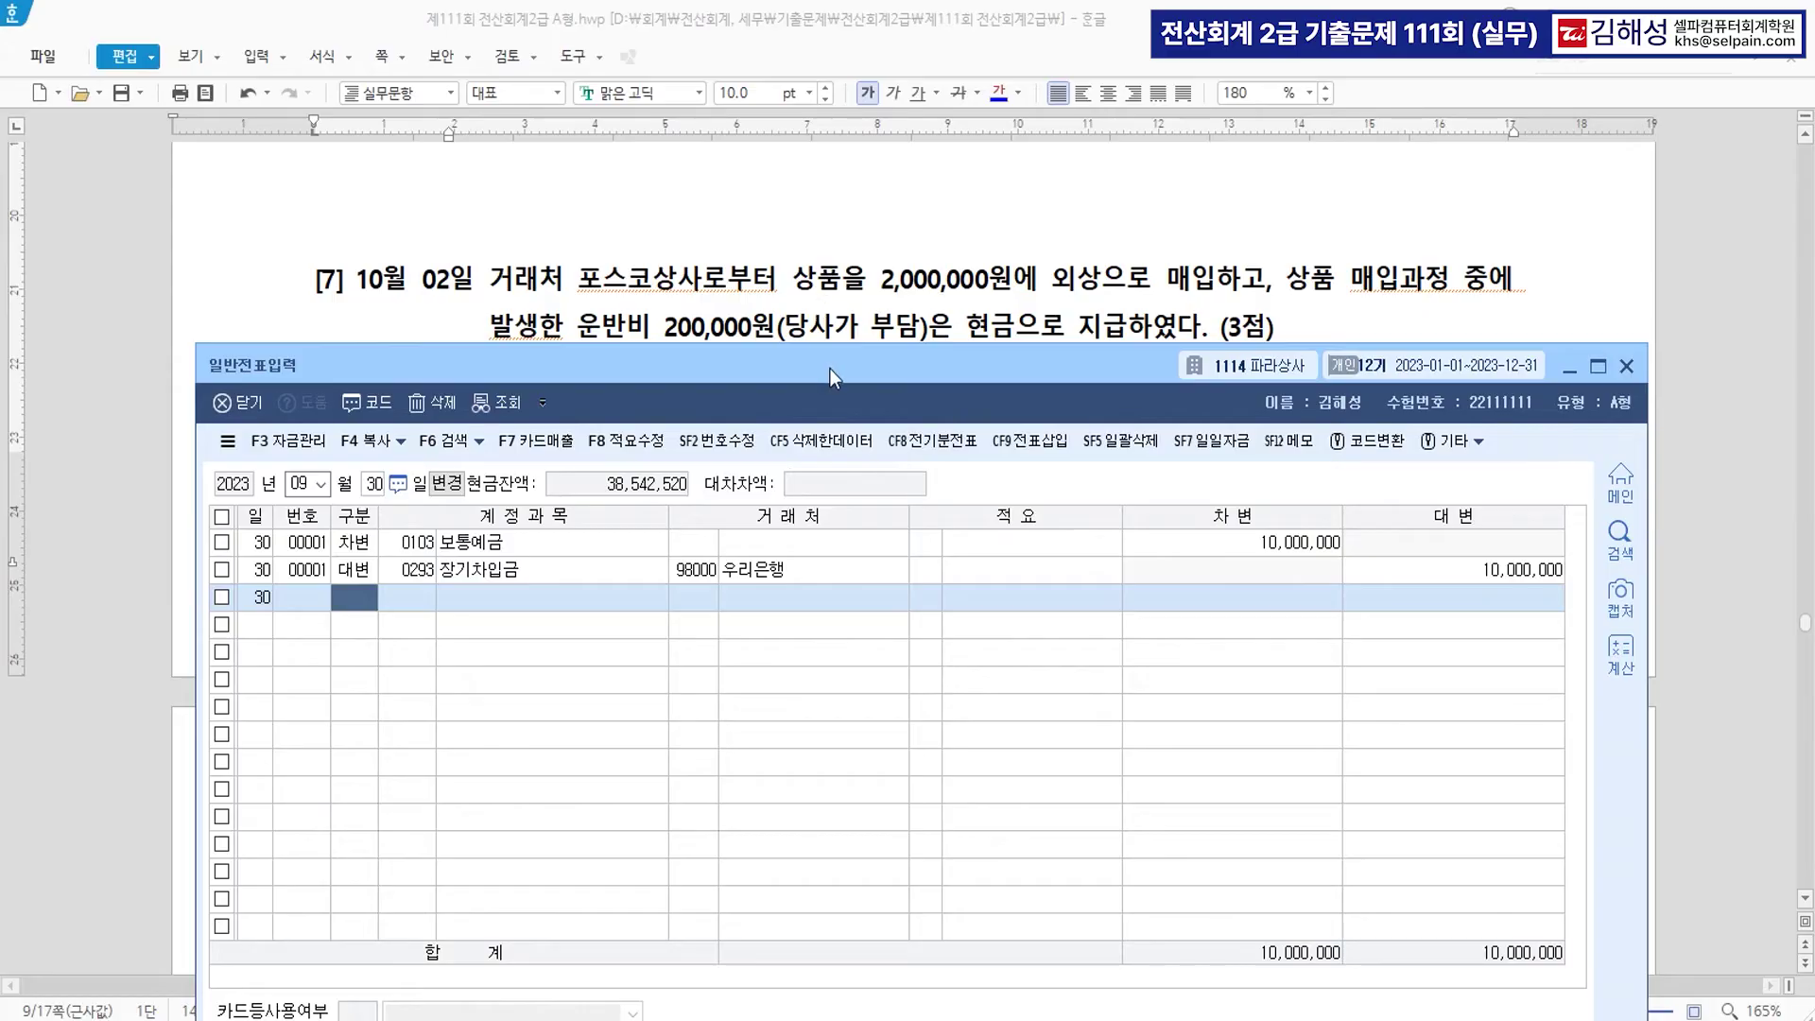
pyautogui.moveTo(830, 369); pyautogui.dragTo(824, 410)
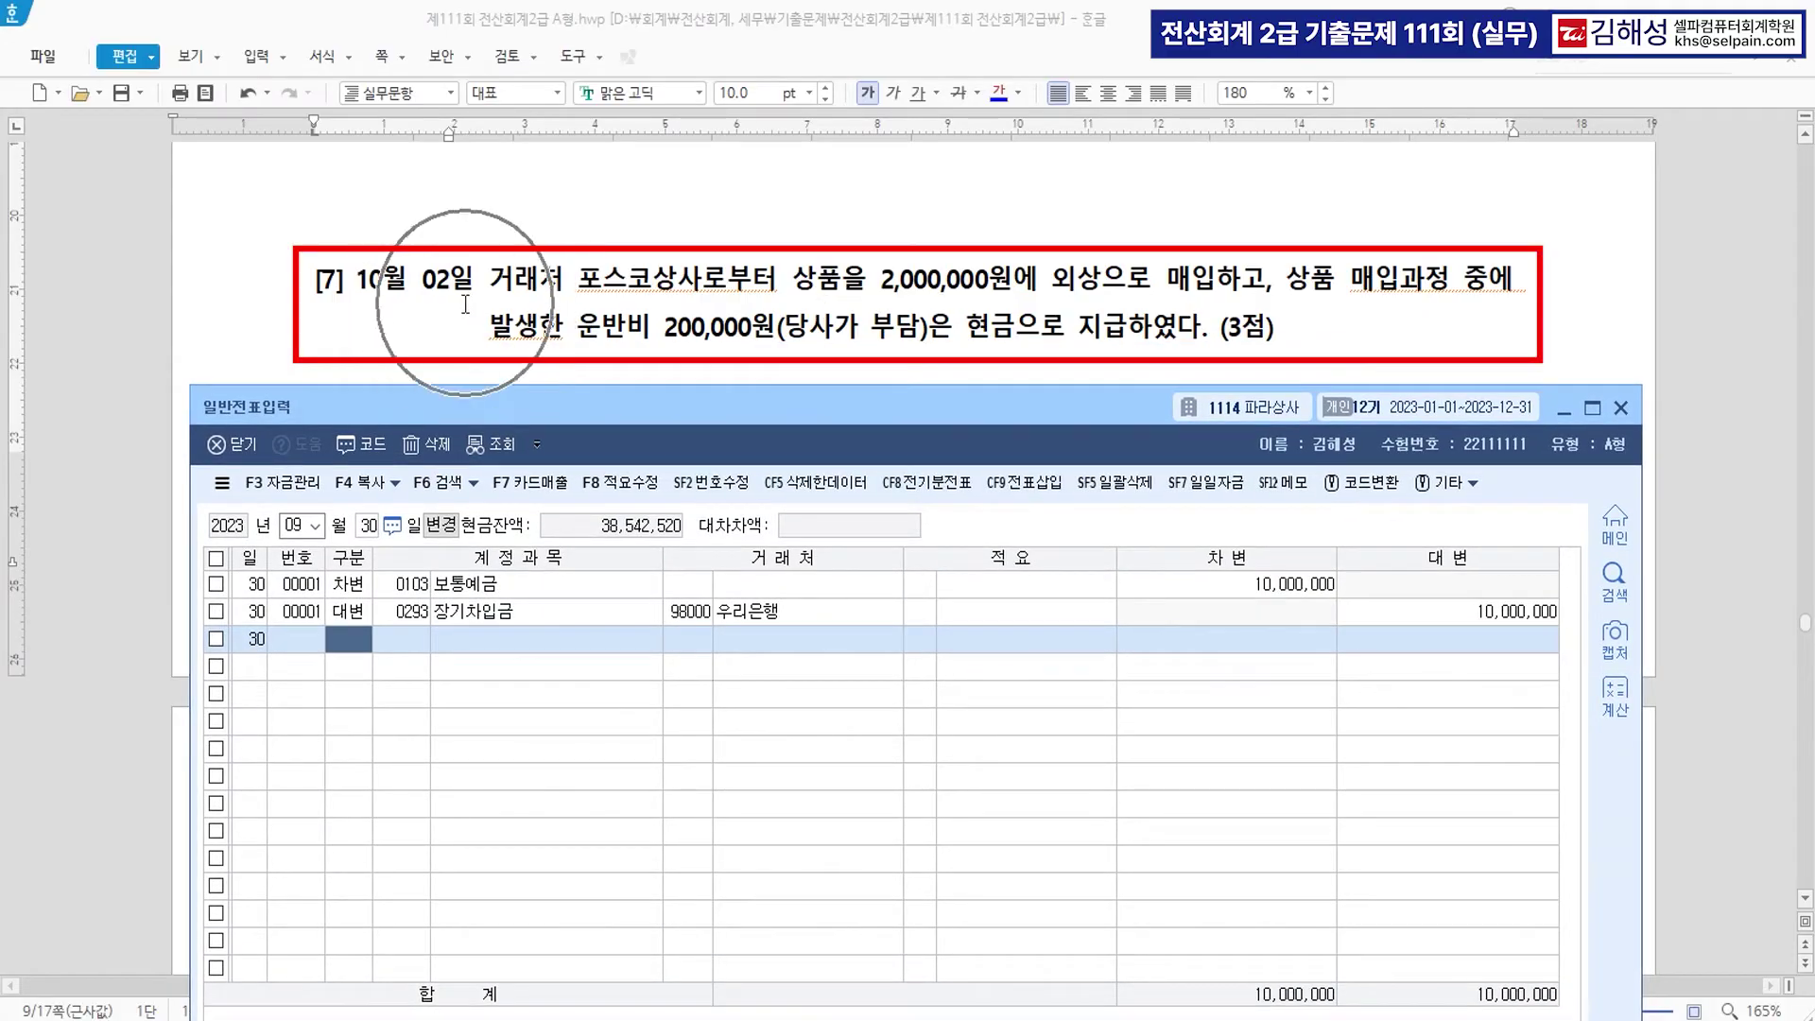
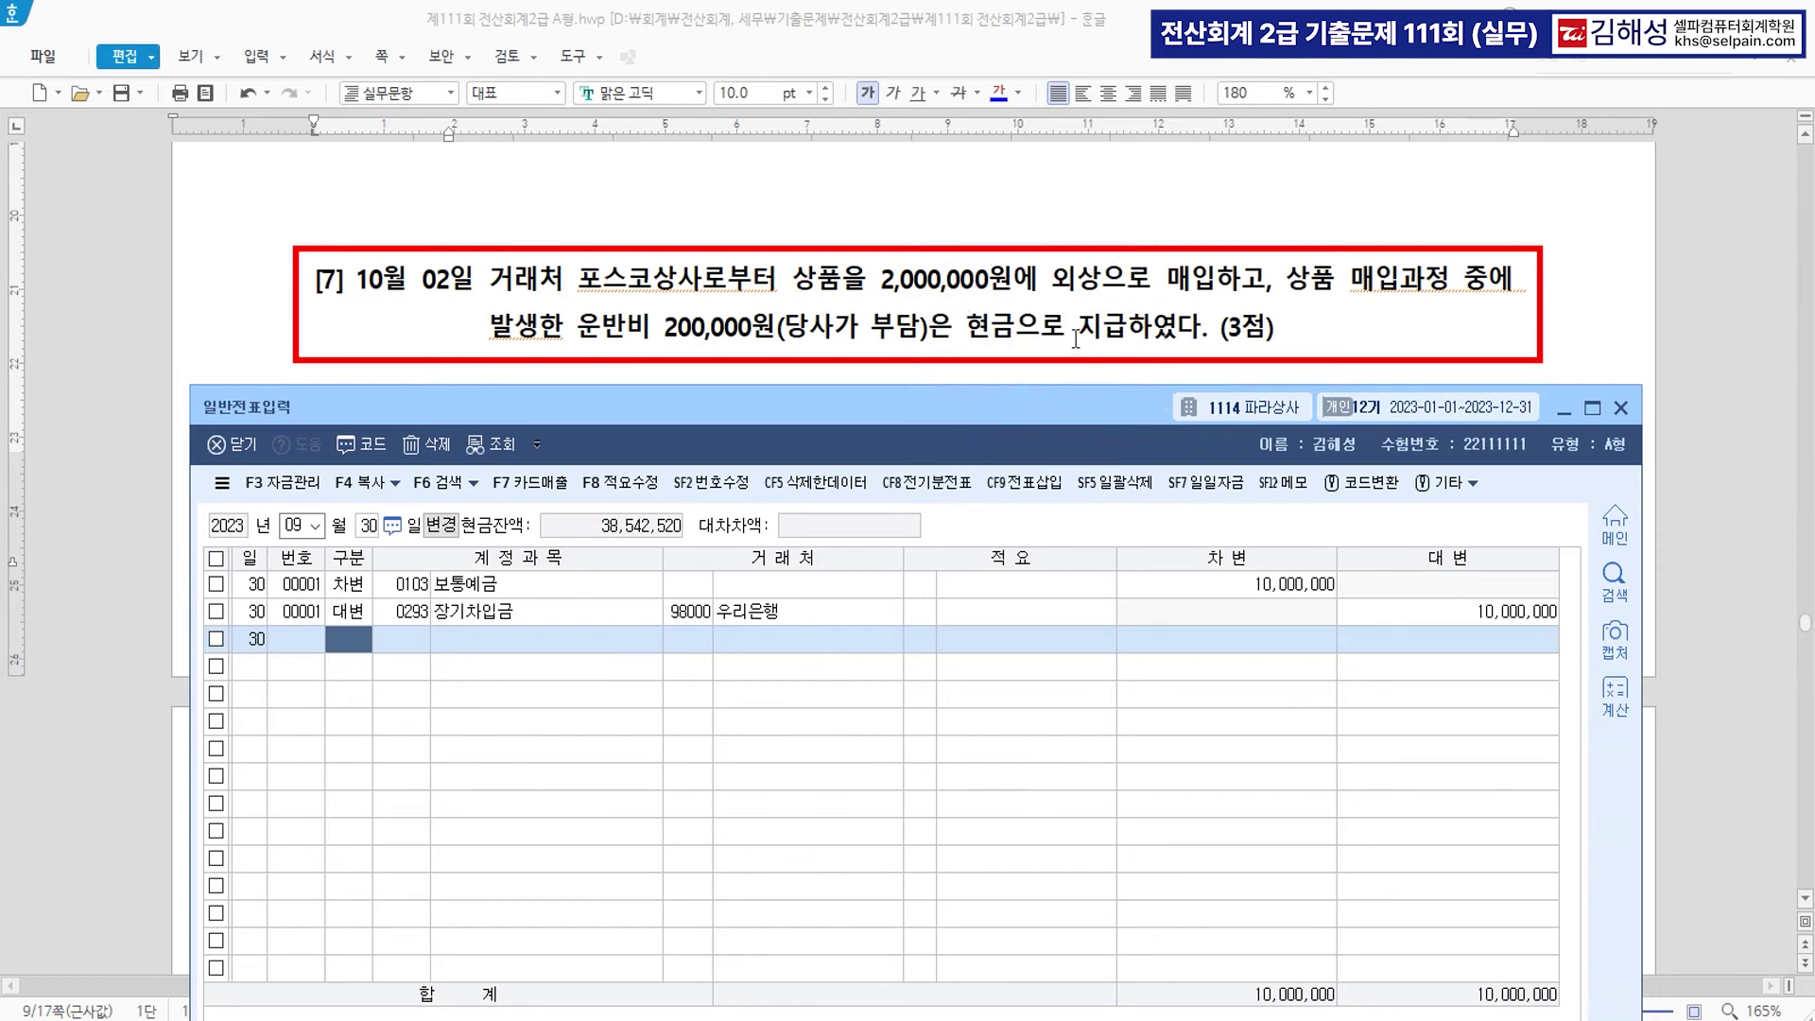
pyautogui.press('Escape')
pyautogui.press('Escape')
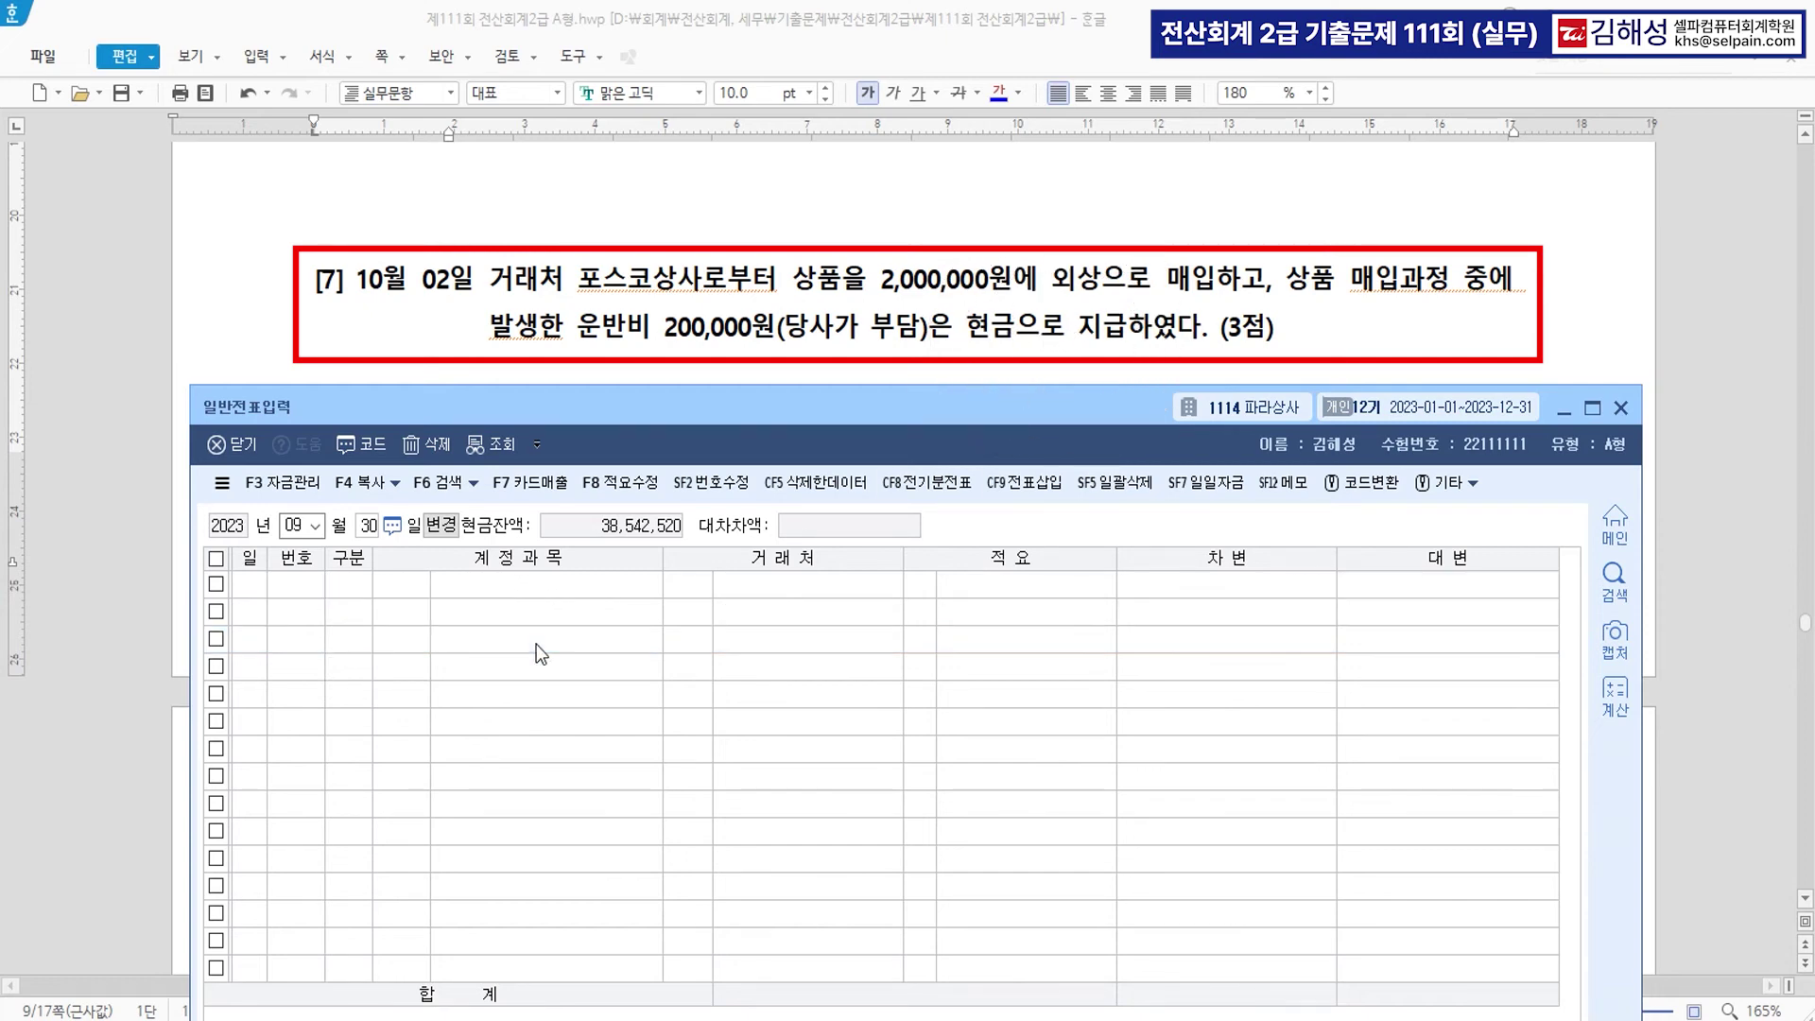
pyautogui.write('10')
pyautogui.press('Return')
pyautogui.write('2')
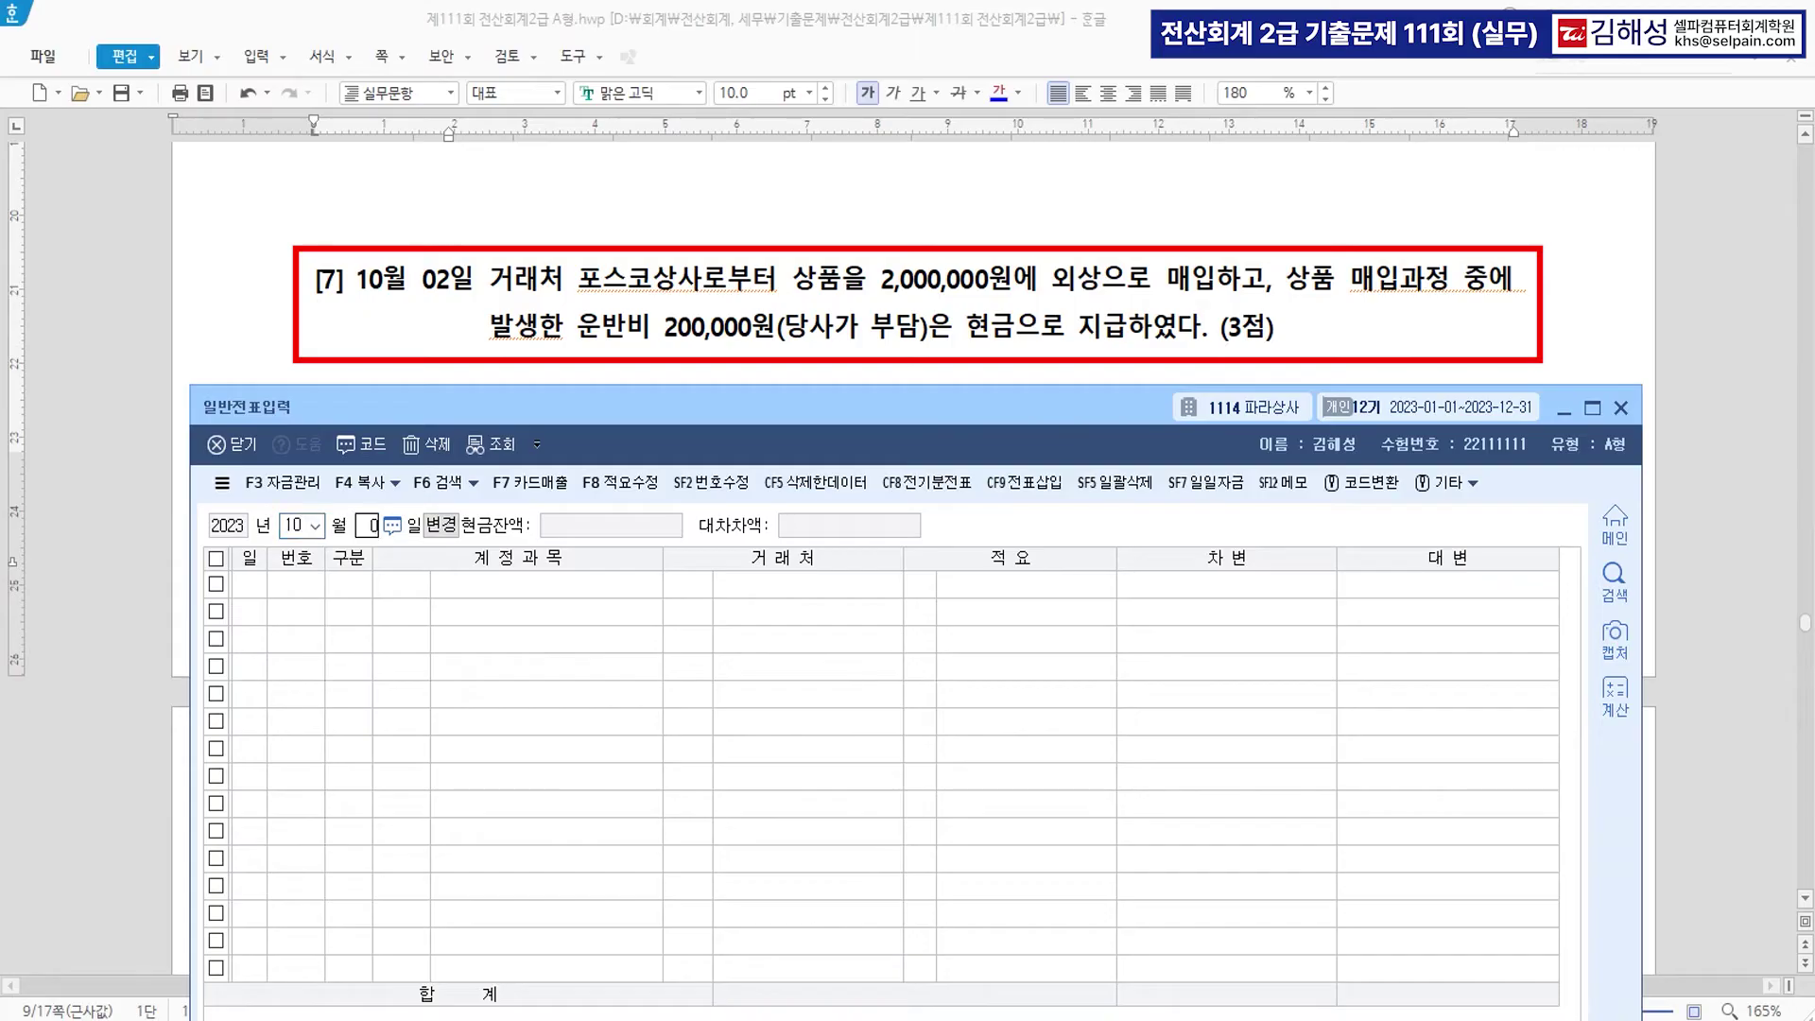
pyautogui.press('Return')
# Start a 차변 line for 상품 (0146), leaving 거래처 and 적요 empty.
pyautogui.write('3')
pyautogui.press('Return')
pyautogui.write('146')
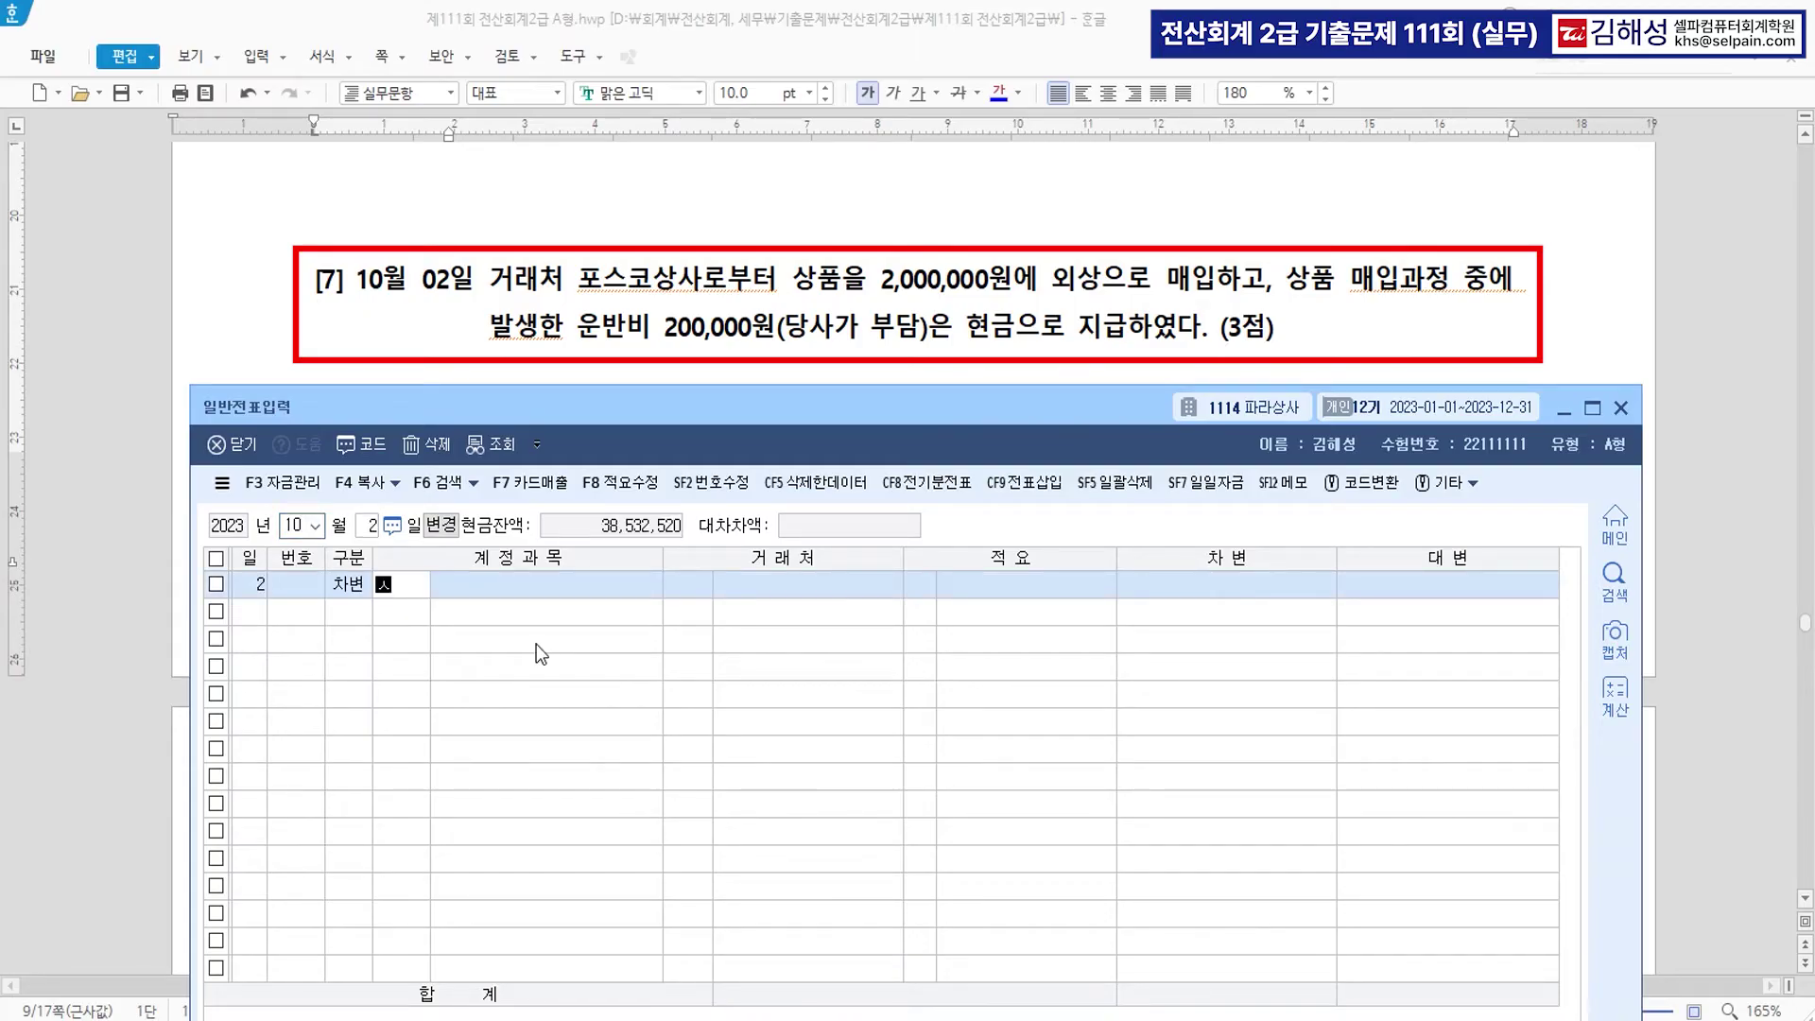
pyautogui.press('Return')
pyautogui.press('Return')
pyautogui.press('Return')
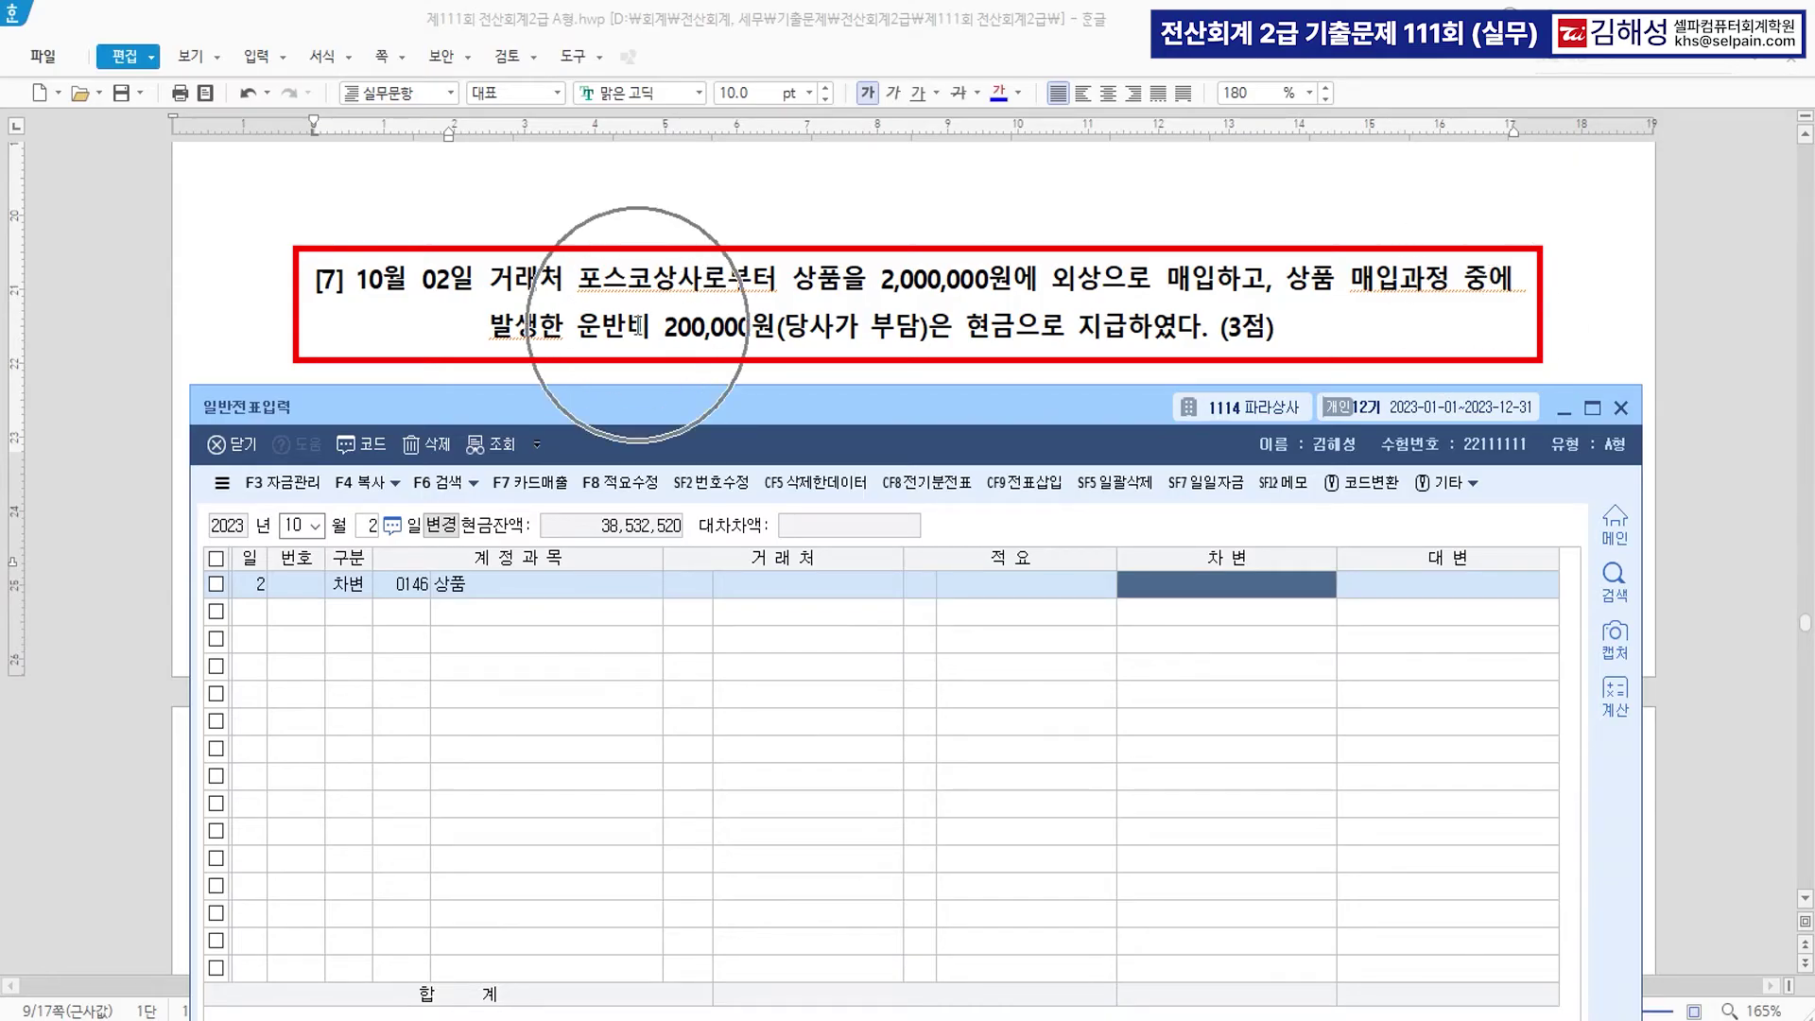
# Enter 2,200,000 as the debit amount for 상품 and begin a credit line with the account 외상매입금.
pyautogui.write('2200000')
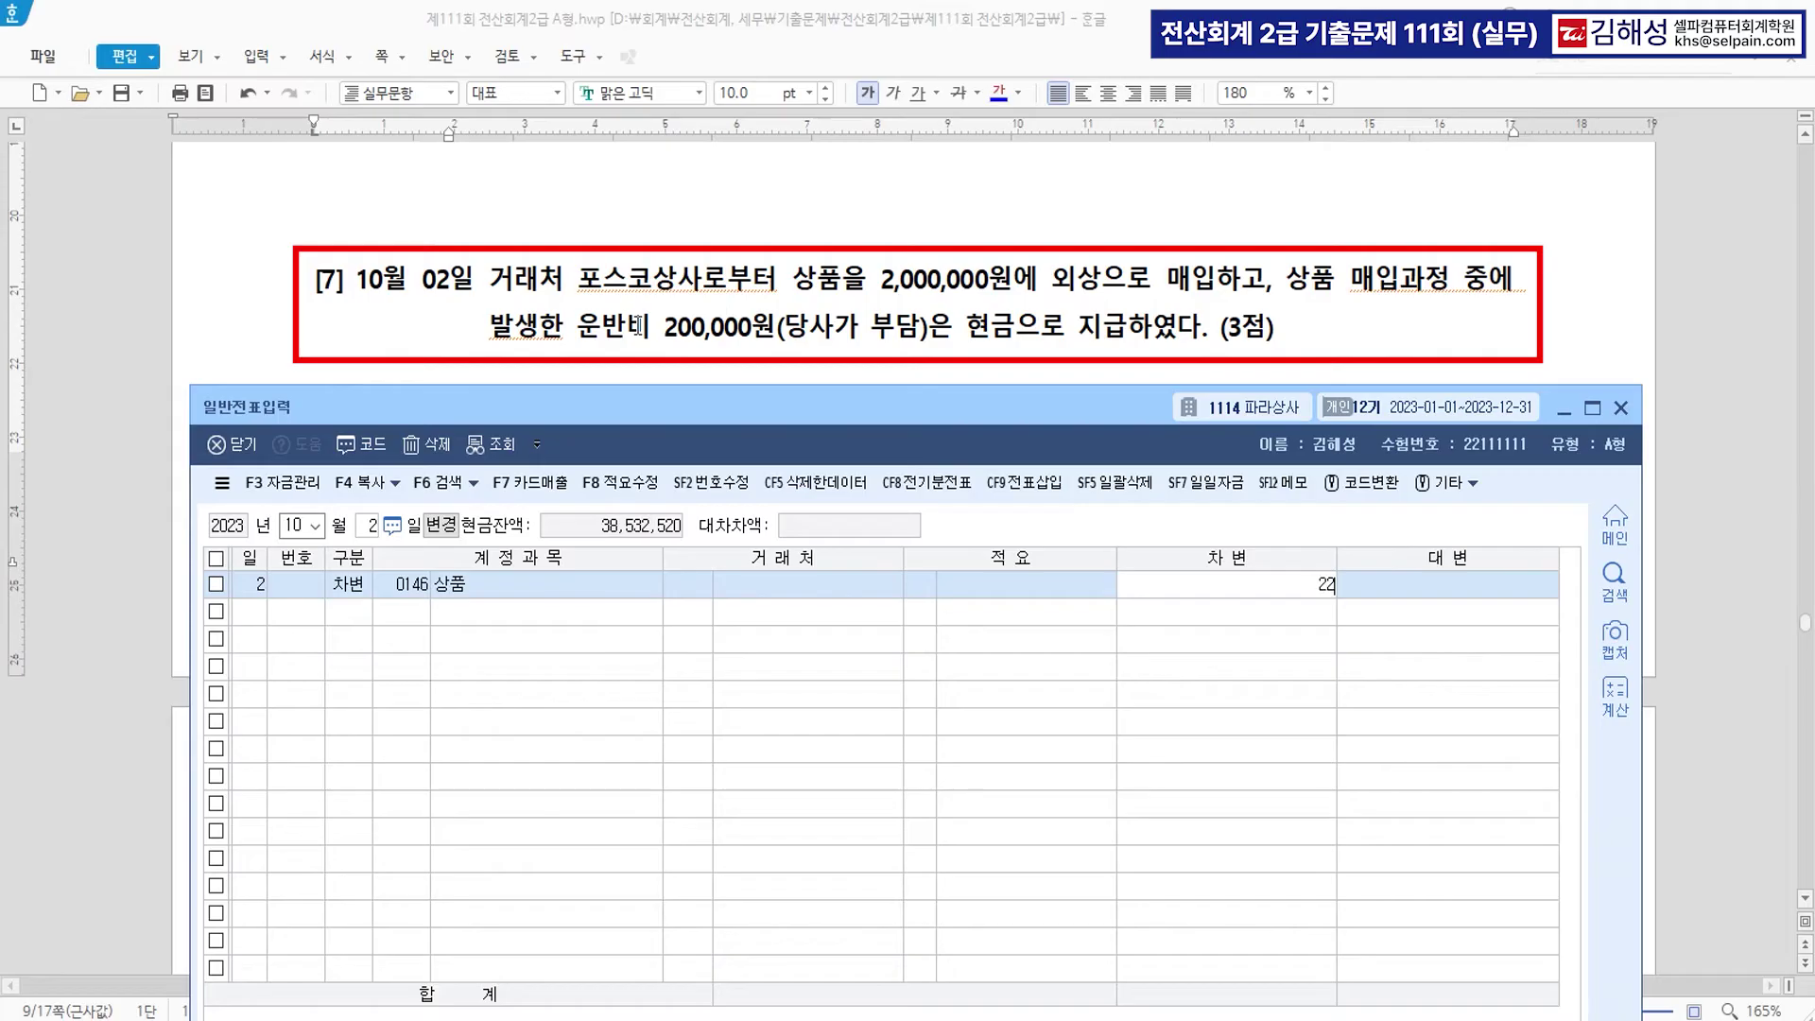
pyautogui.press('Return')
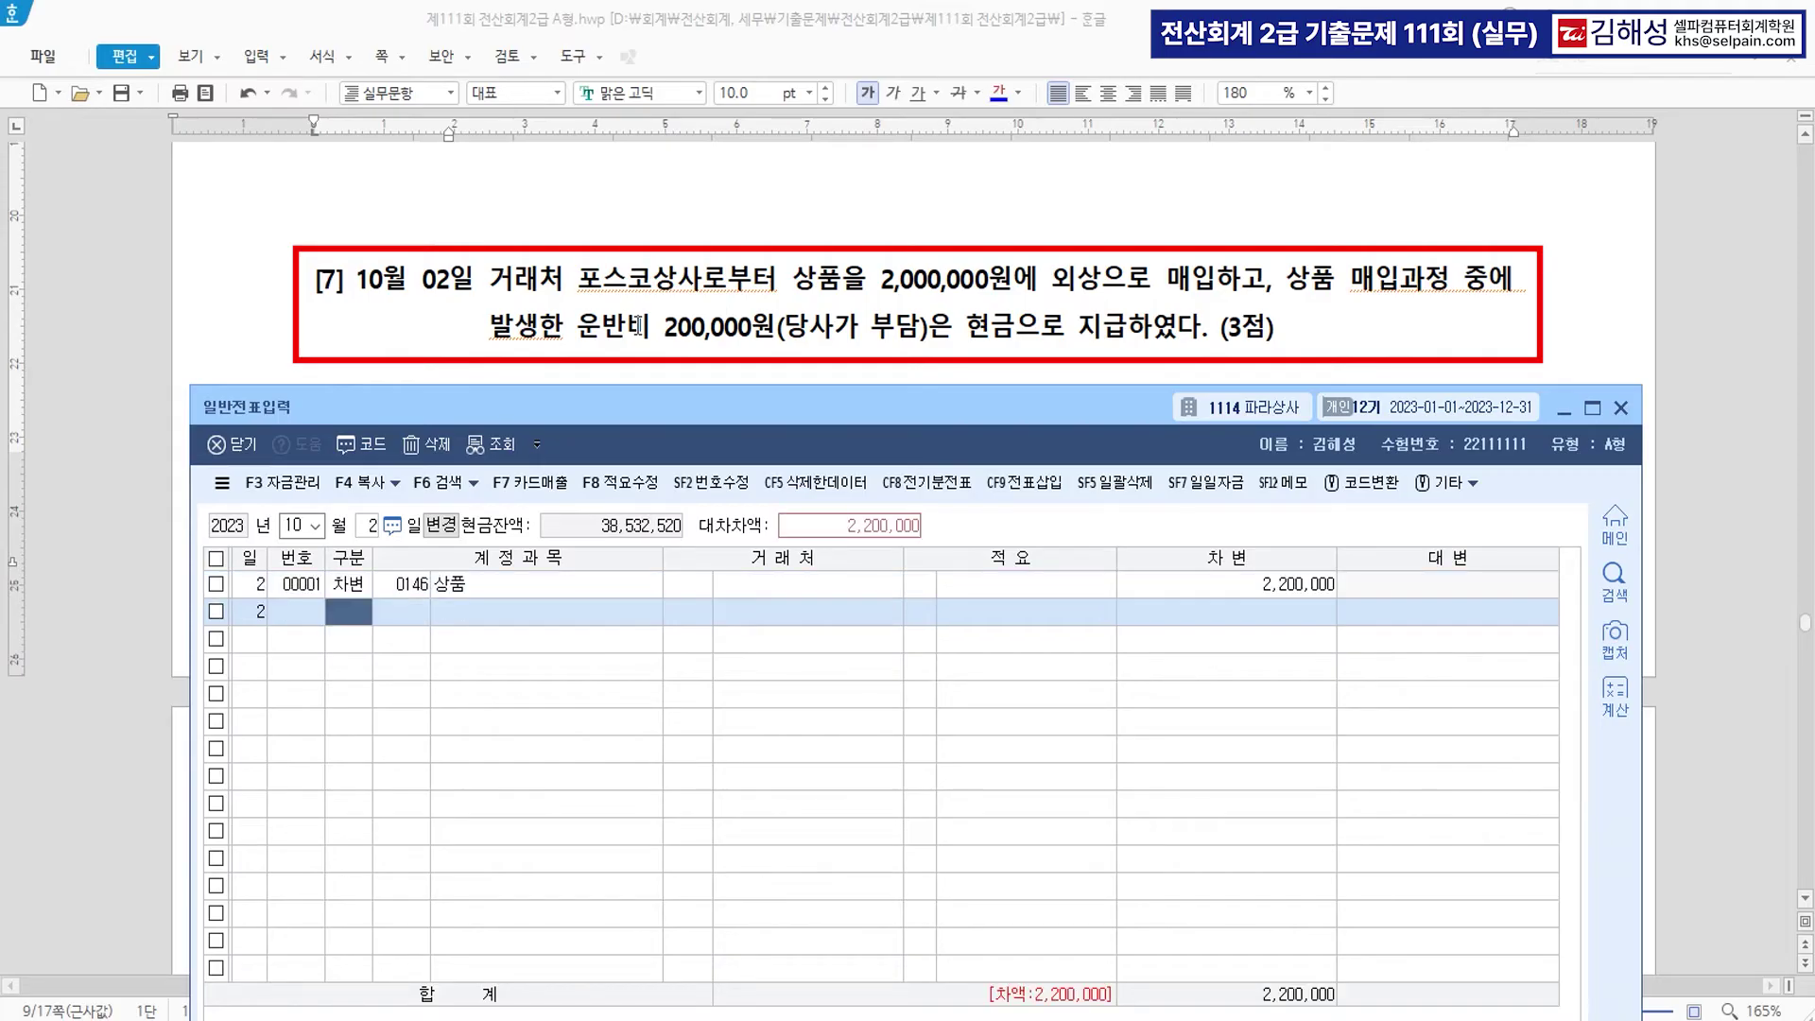
pyautogui.press('4')
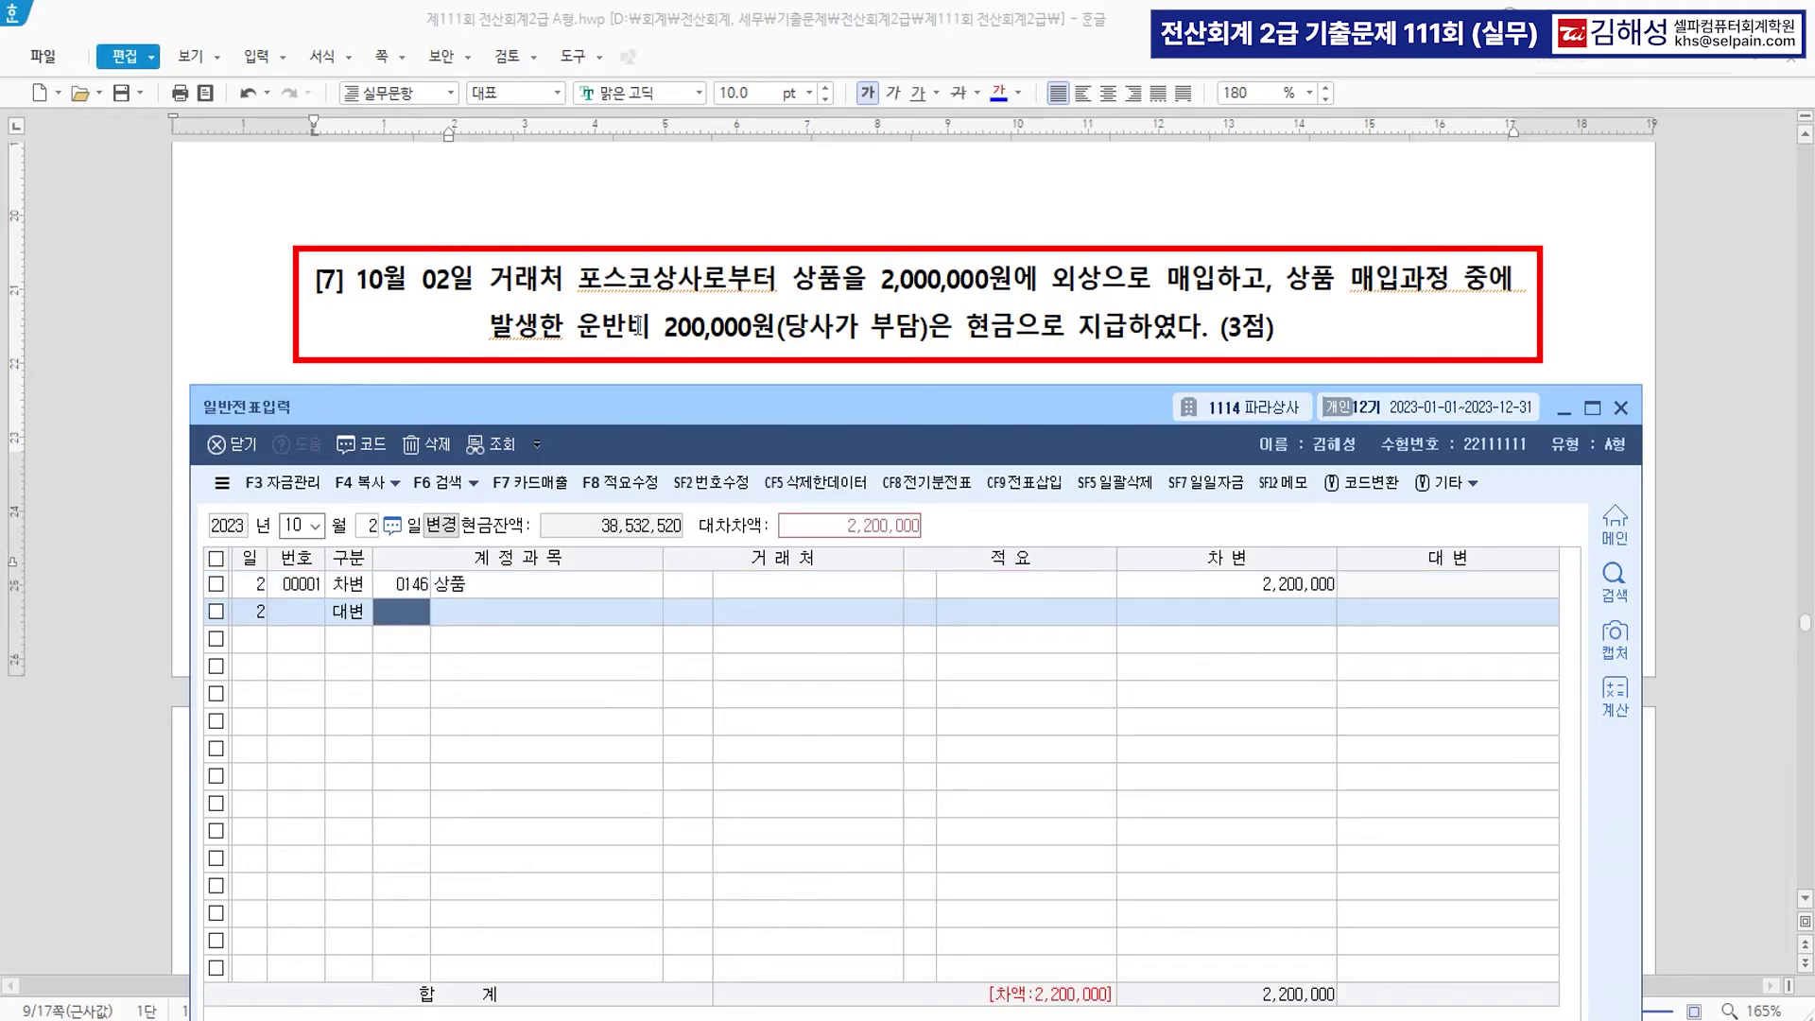
pyautogui.write('외상')
pyautogui.press('Return')
pyautogui.press('Down')
pyautogui.press('Down')
pyautogui.press('Down')
pyautogui.press('Down')
pyautogui.press('Down')
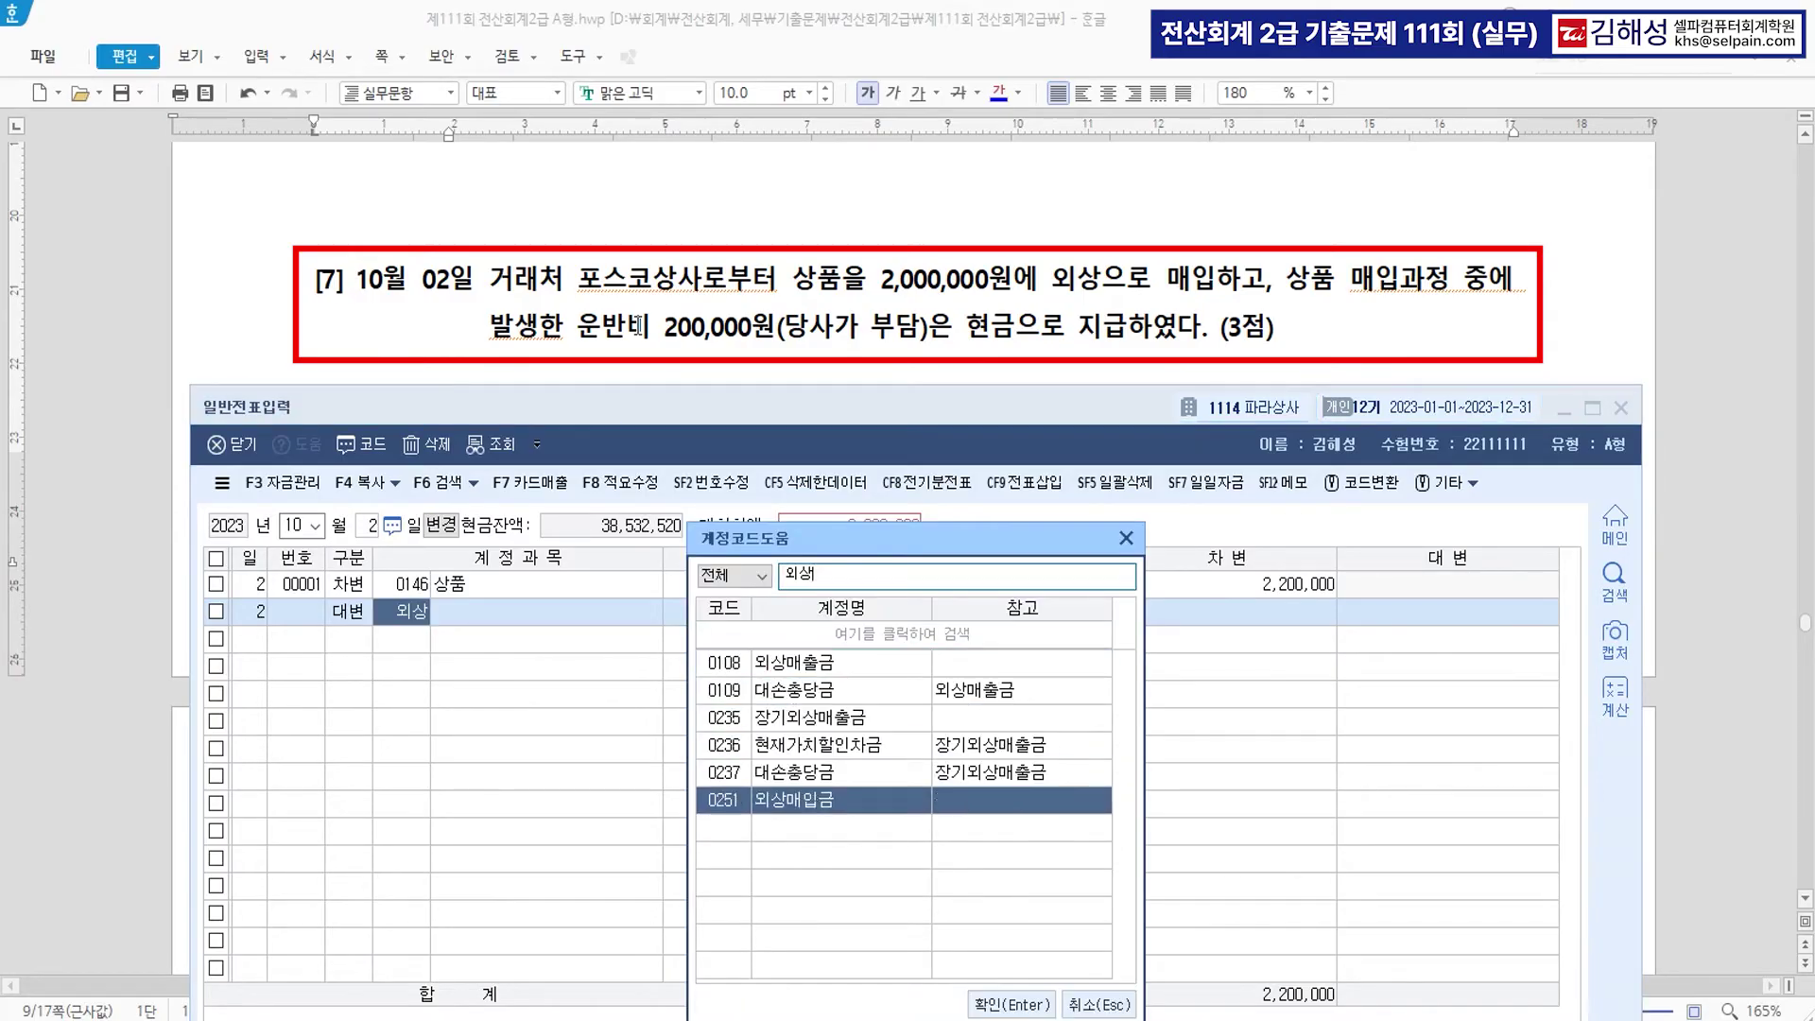
pyautogui.press('Return')
# Assign 포스코상사 as the trading partner of the 외상매입금 line and set its credit amount to 2,000,000.
pyautogui.write('포스코')
pyautogui.press('Return')
pyautogui.press('Return')
pyautogui.press('Return')
pyautogui.write('2000000')
pyautogui.press('Return')
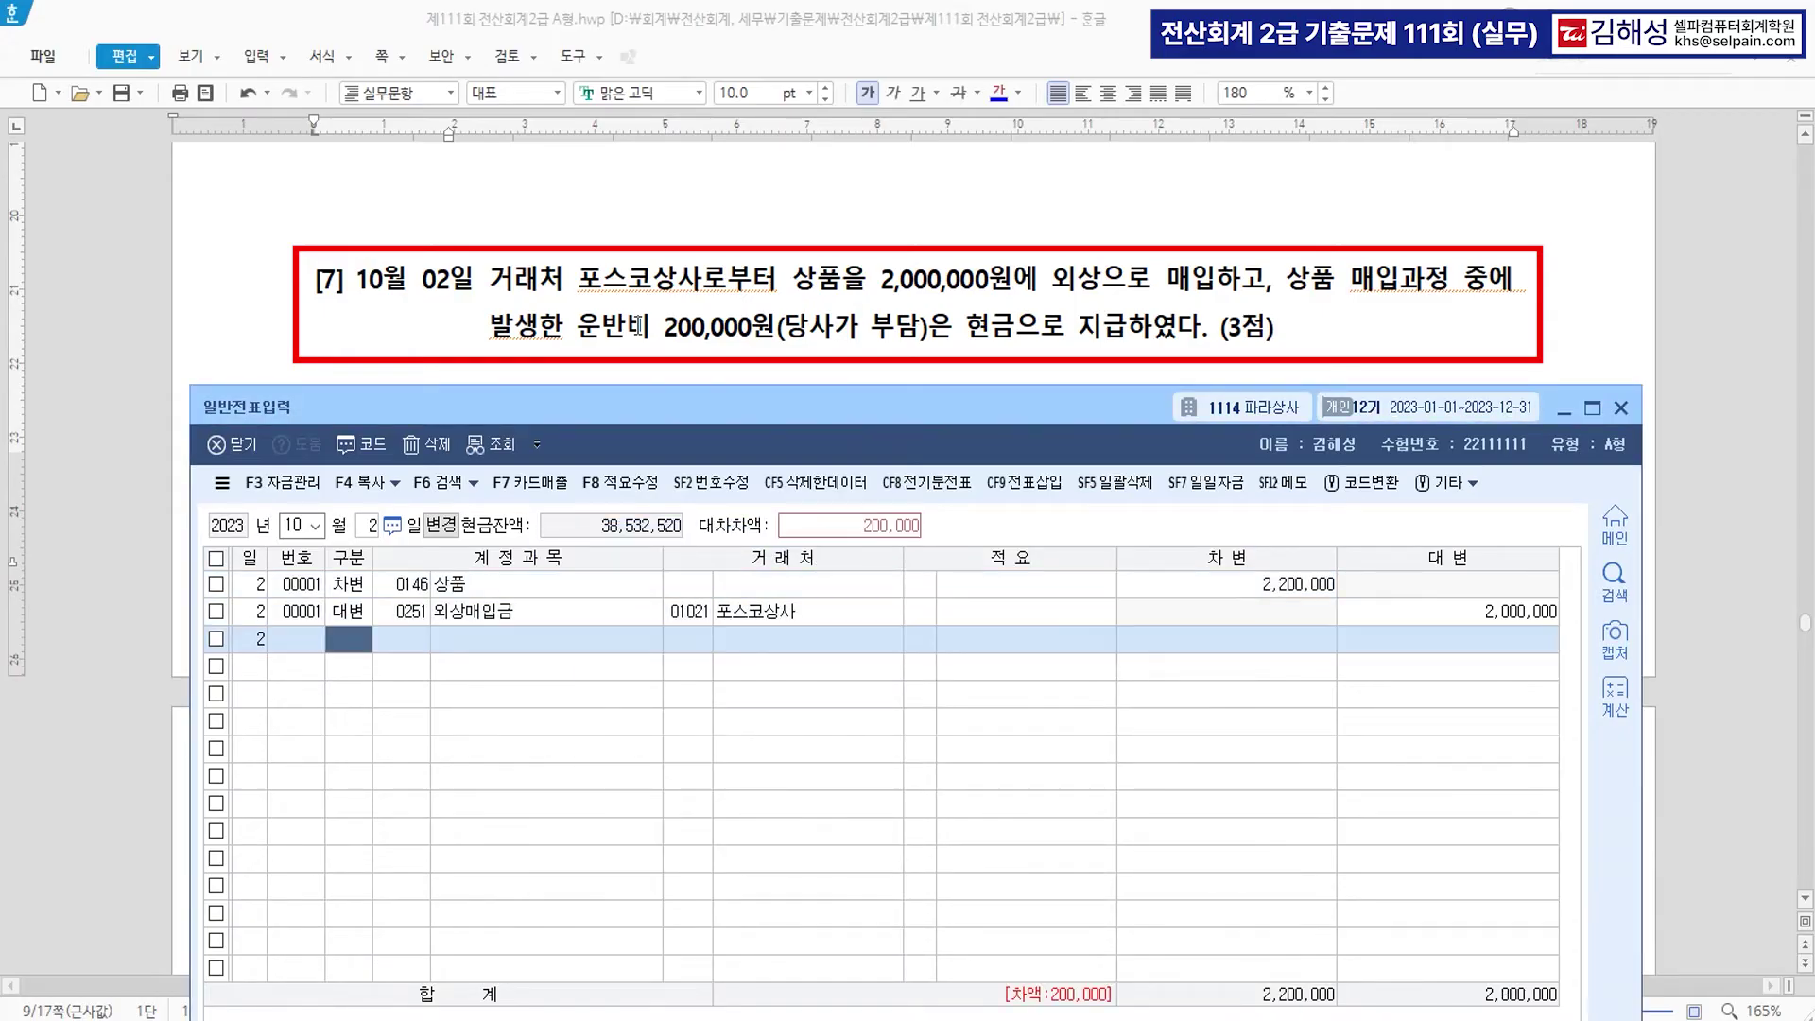
# Add a credit line for account 101 현금 for the remaining 200,000 to complete the October 2 voucher.
pyautogui.press('4')
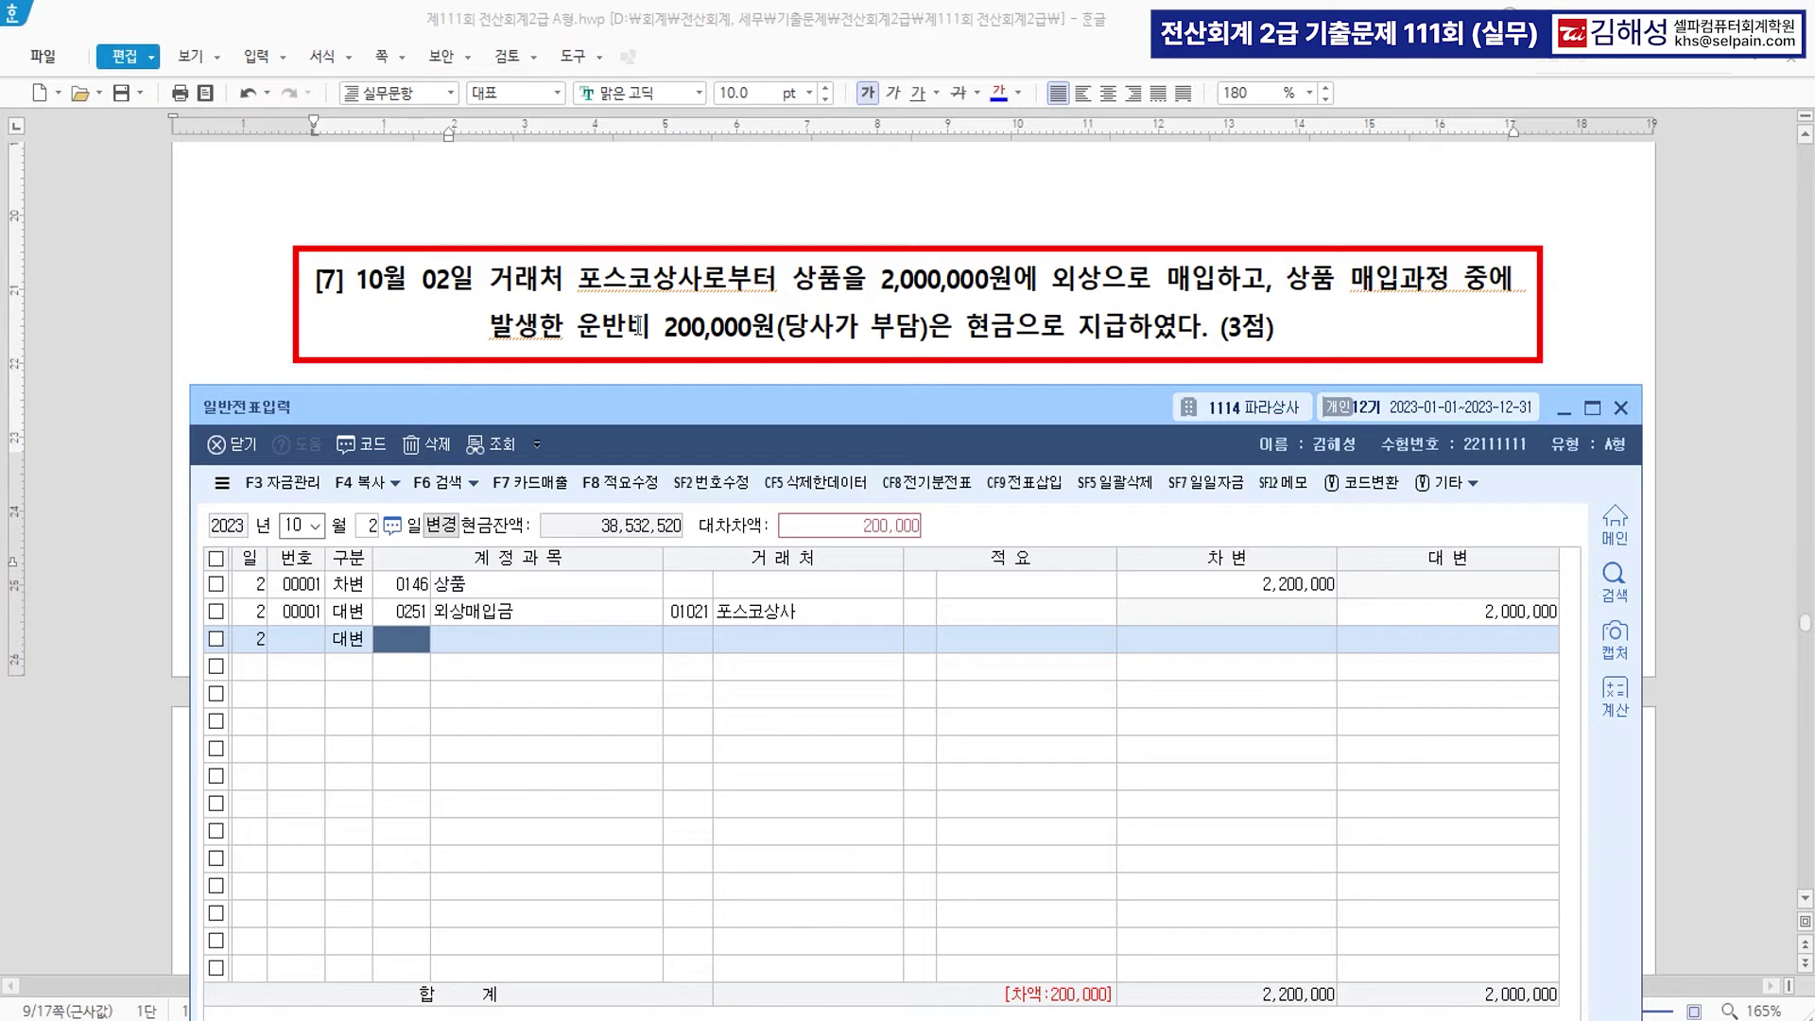
pyautogui.write('101')
pyautogui.press('Return')
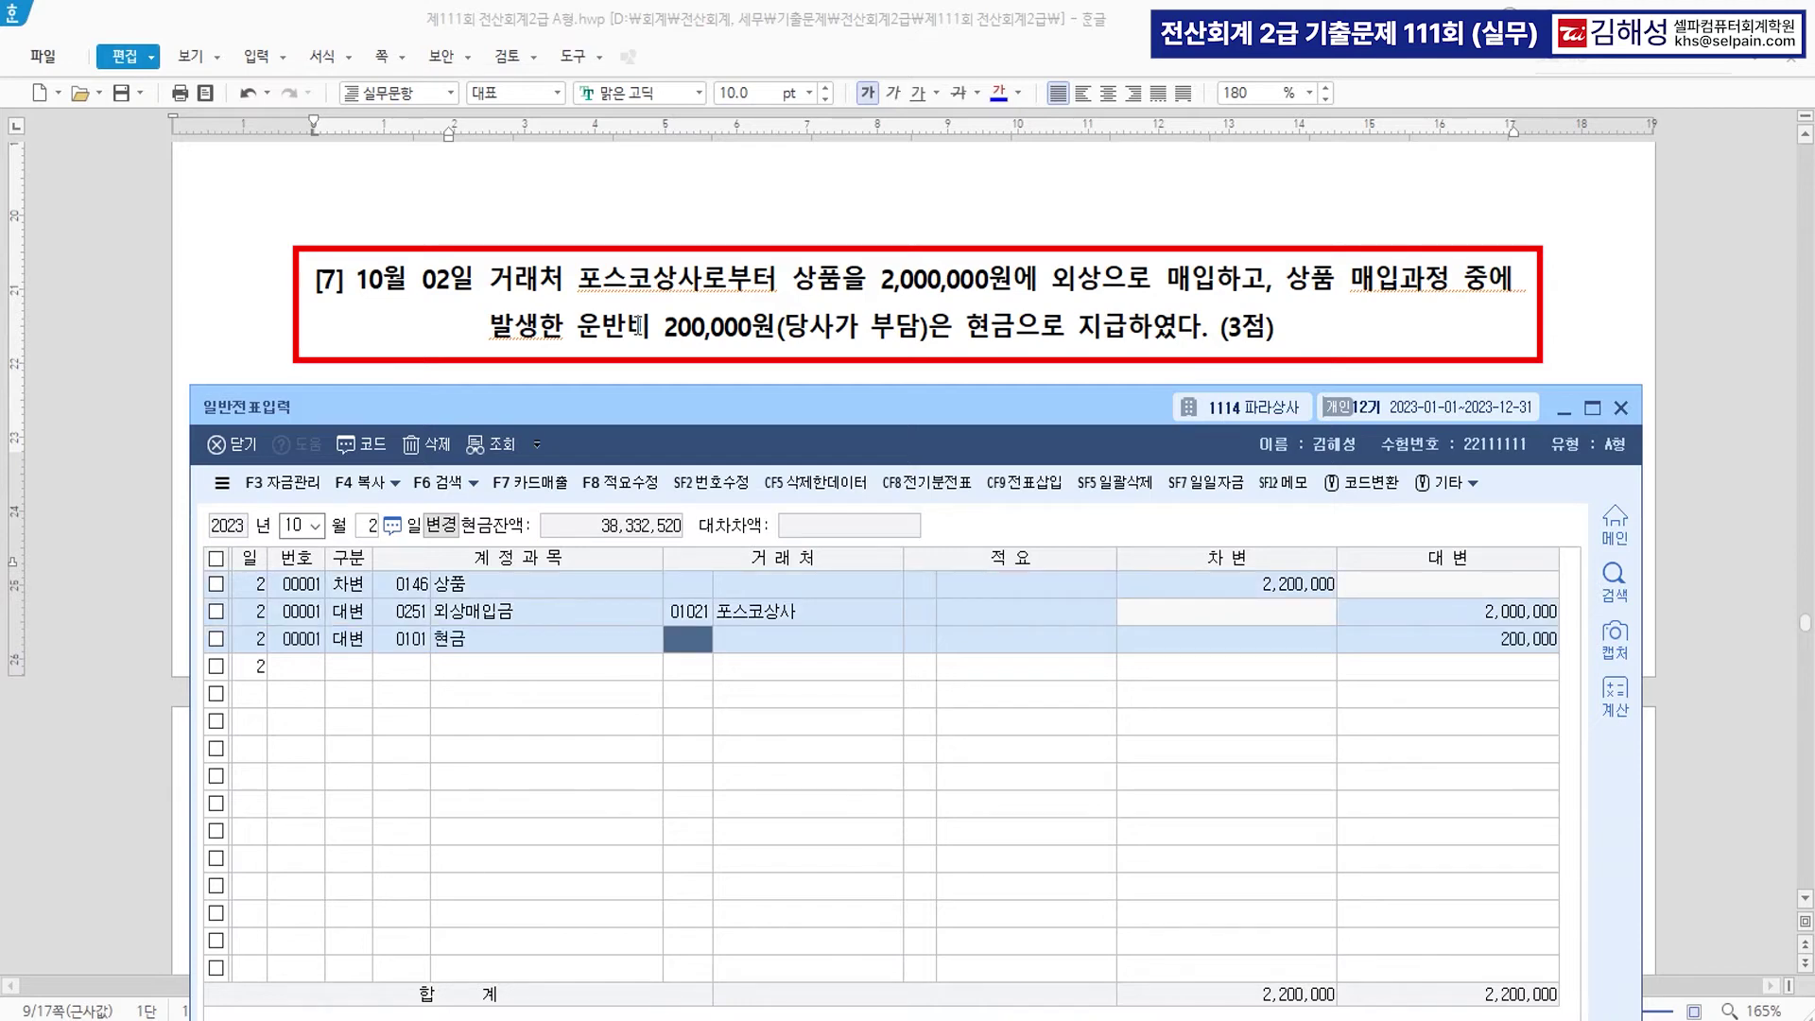
pyautogui.press('Return')
pyautogui.press('Return')
pyautogui.press('Return')
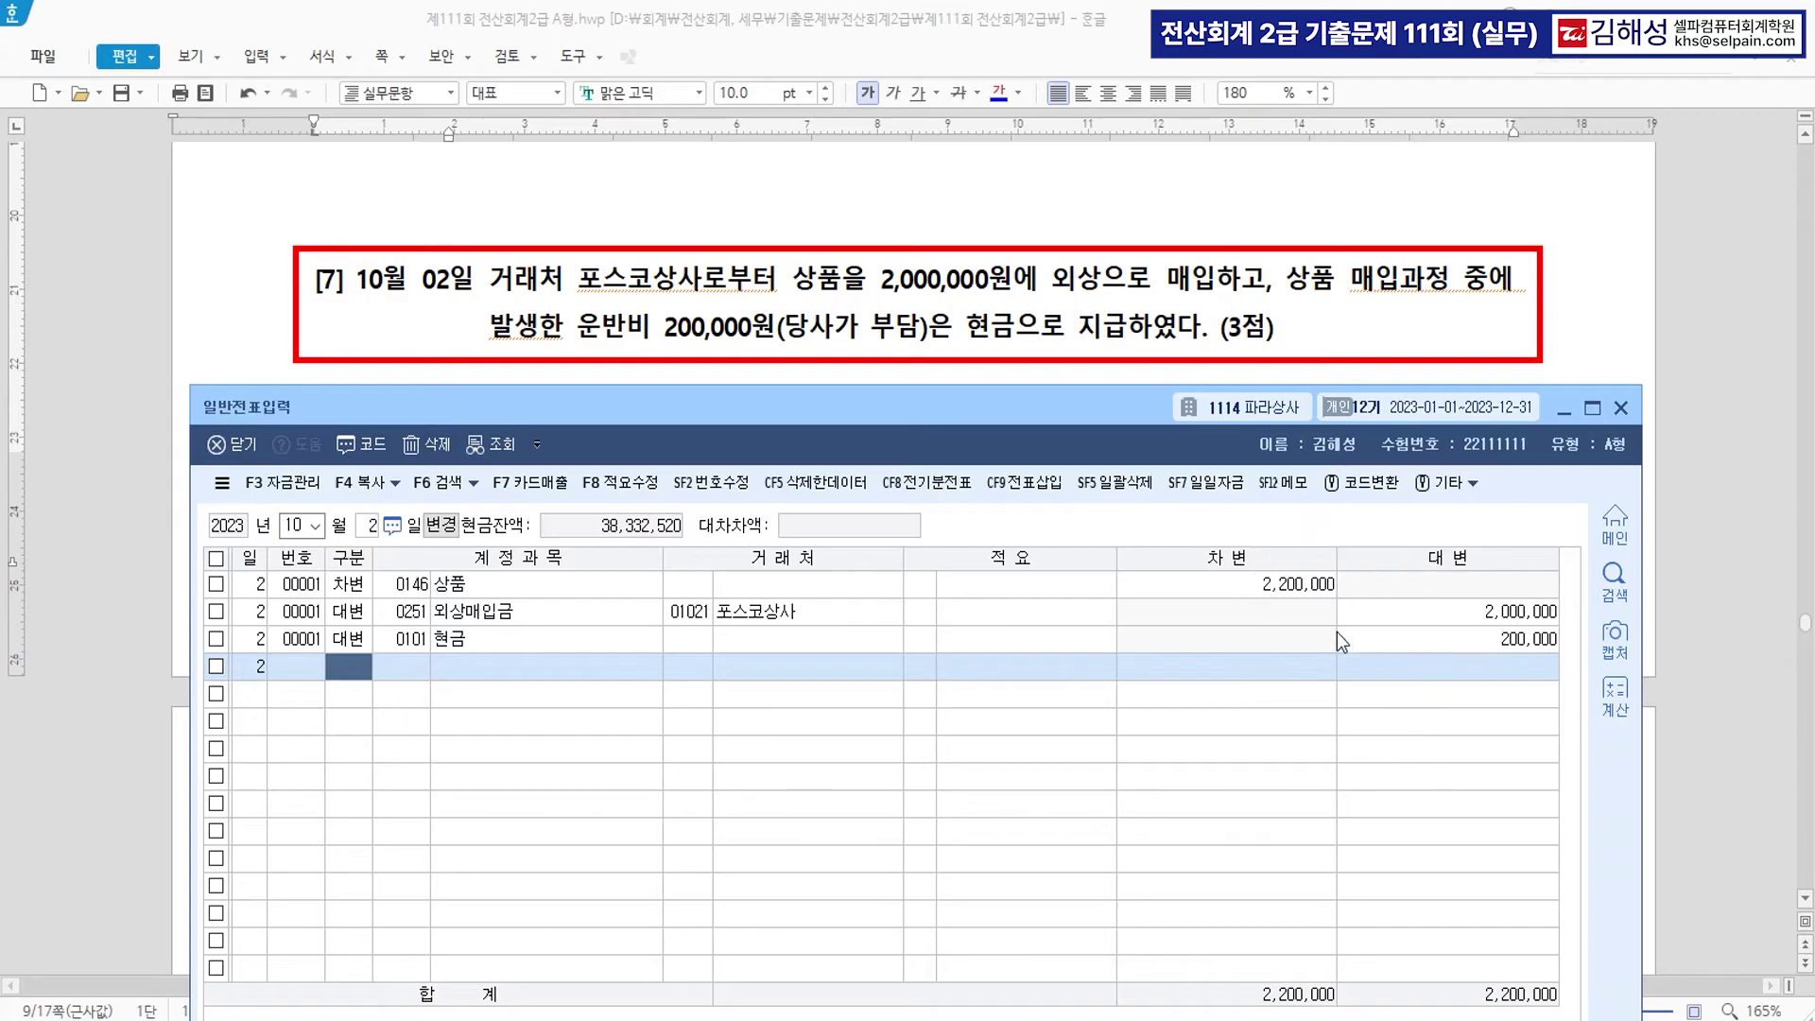
# In question 7 of the Hangul document, color 운반비 and 상품 매입과정 blue and insert ">>> 원가에 포함" after 운반비.
pyautogui.click(709, 320)
pyautogui.click(651, 331)
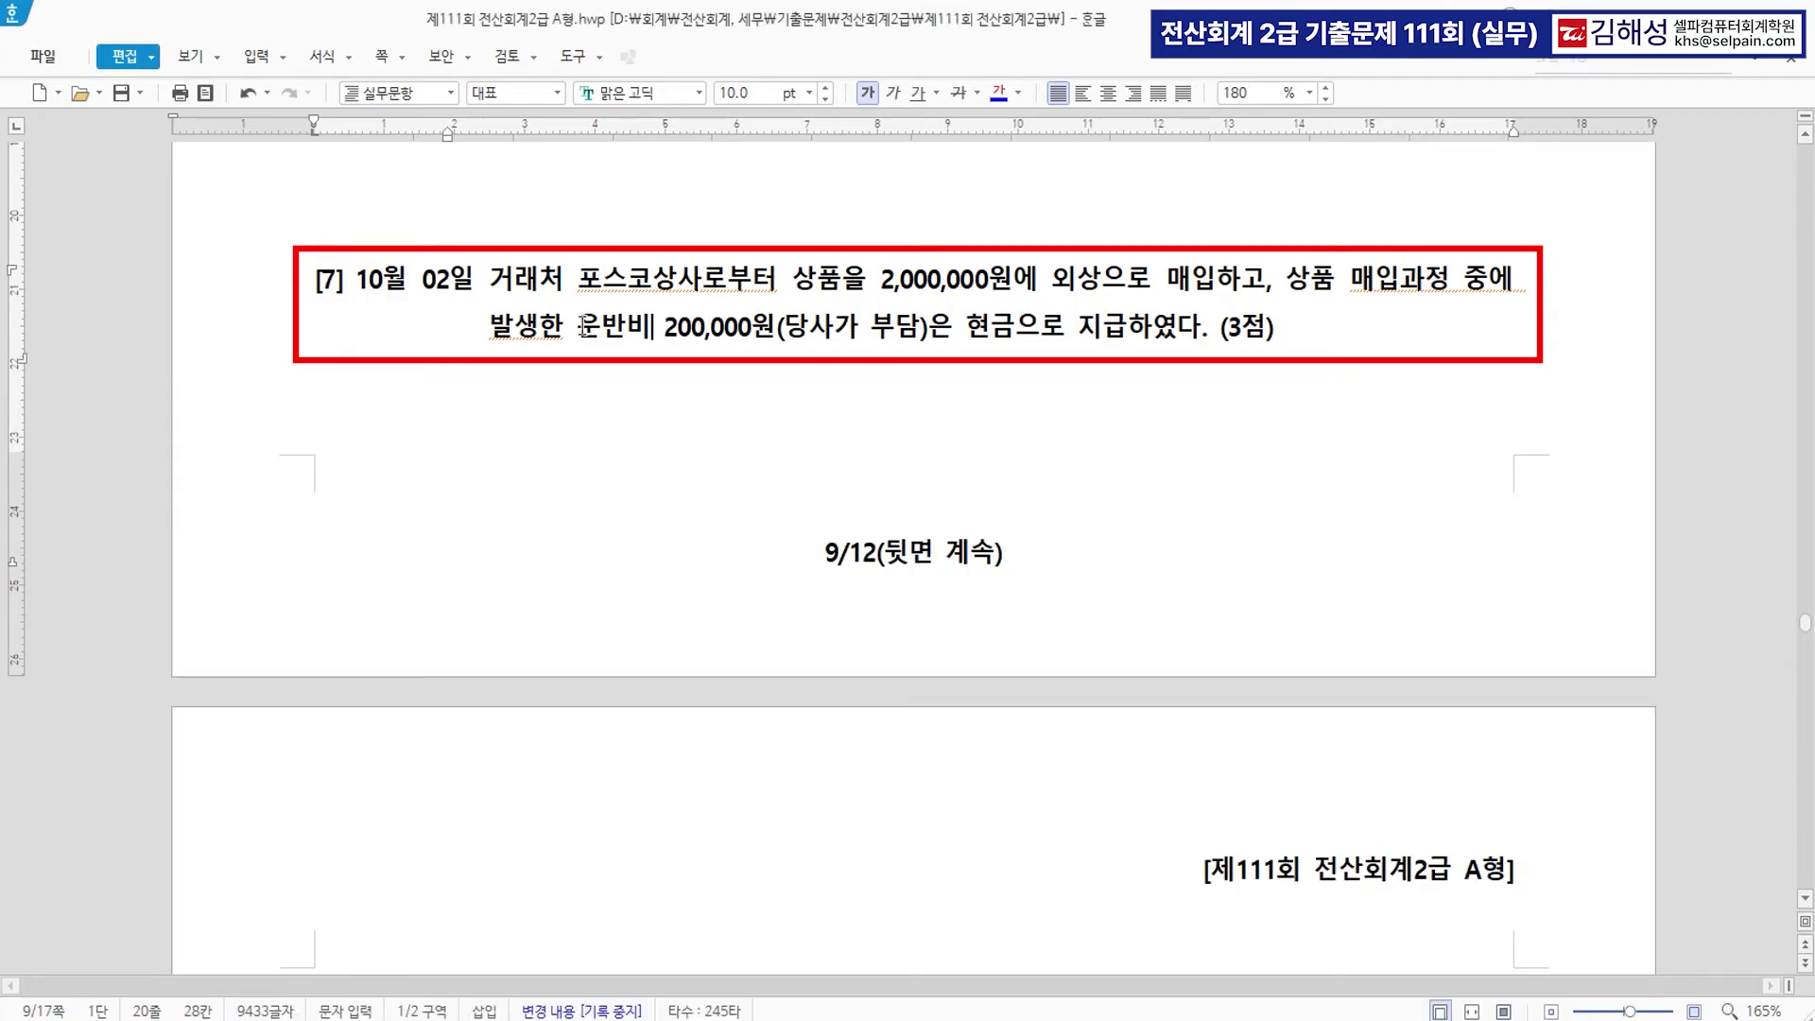
pyautogui.moveTo(583, 327); pyautogui.dragTo(647, 328)
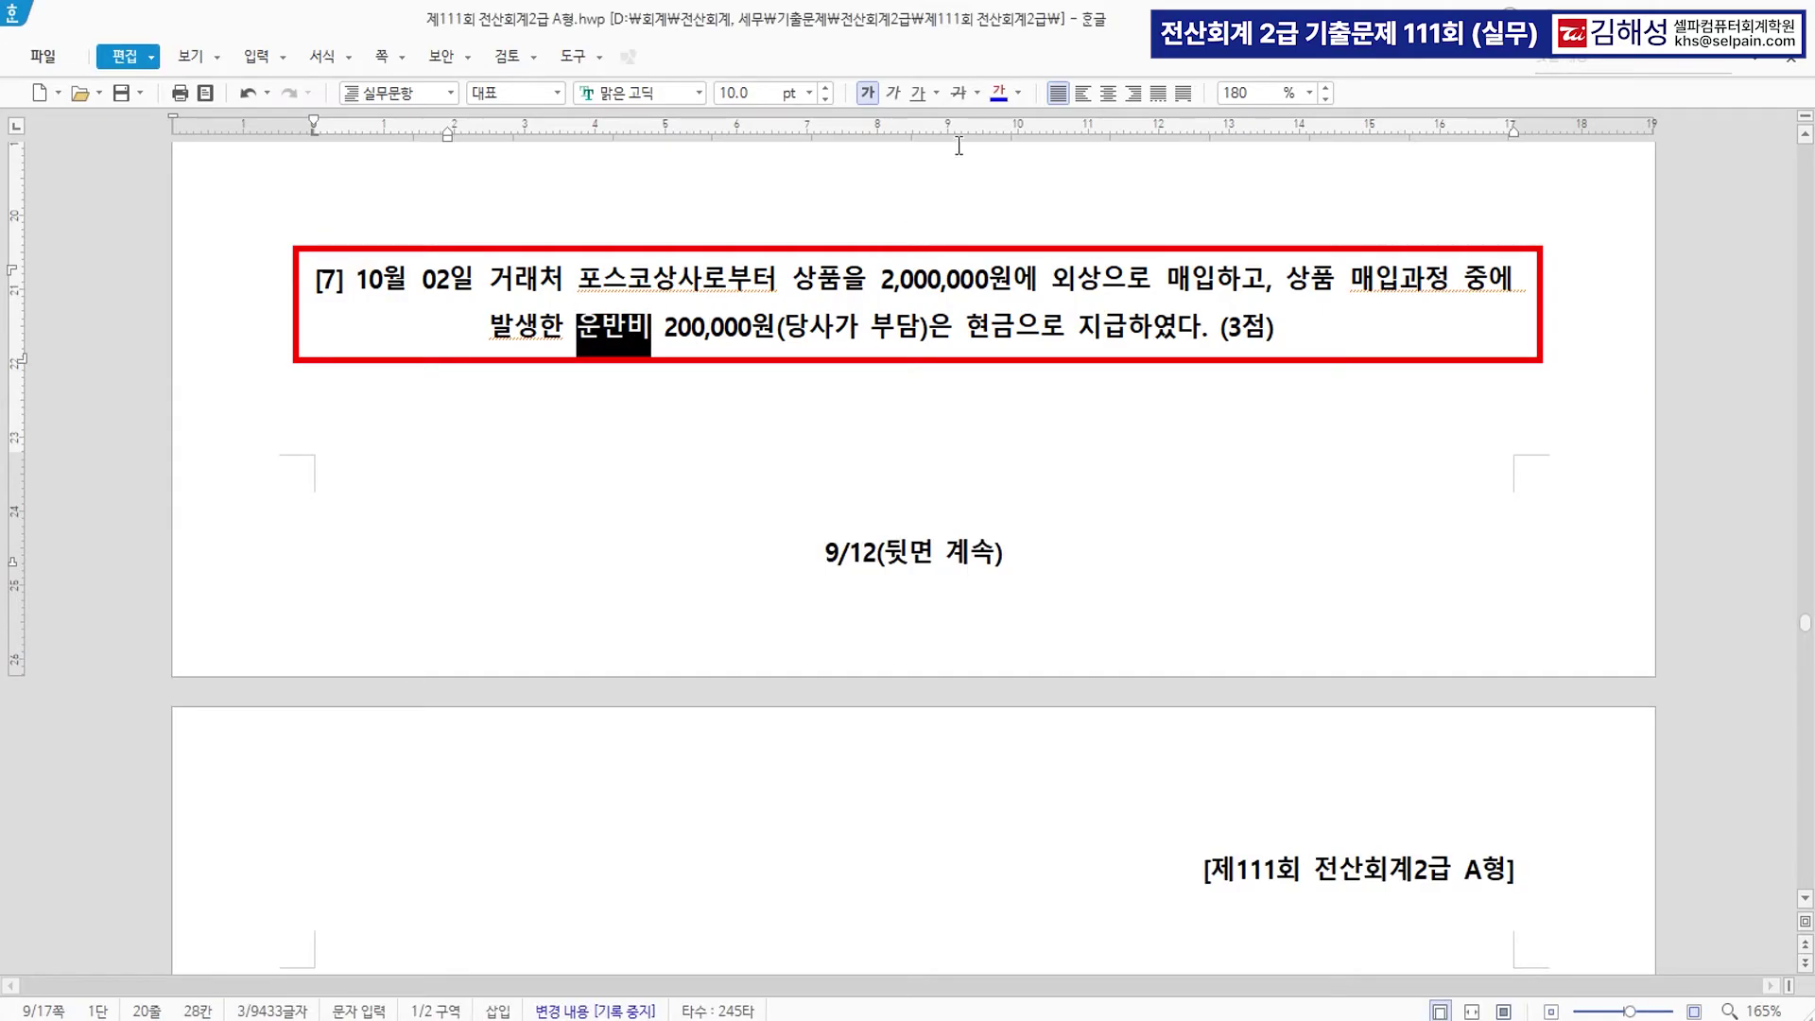
pyautogui.click(998, 93)
pyautogui.moveTo(1287, 280); pyautogui.dragTo(1447, 282)
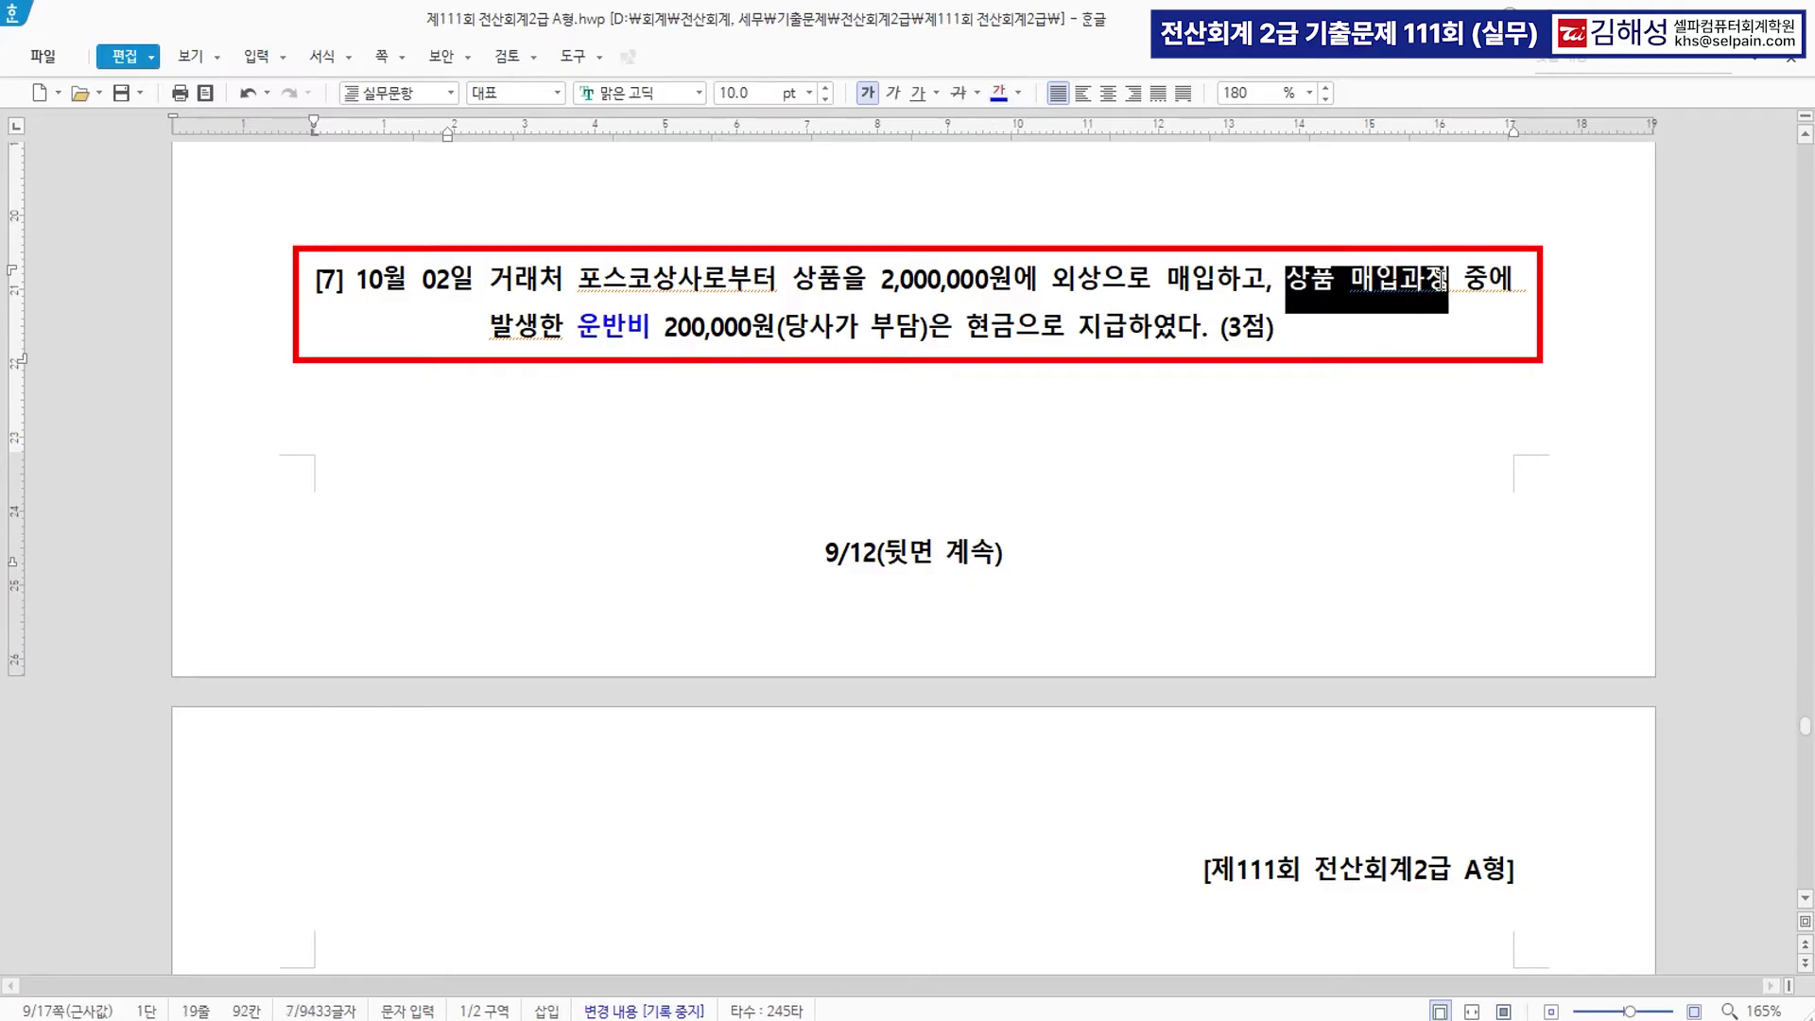
pyautogui.click(997, 93)
pyautogui.click(659, 326)
pyautogui.write('>>> 원가에 포함')
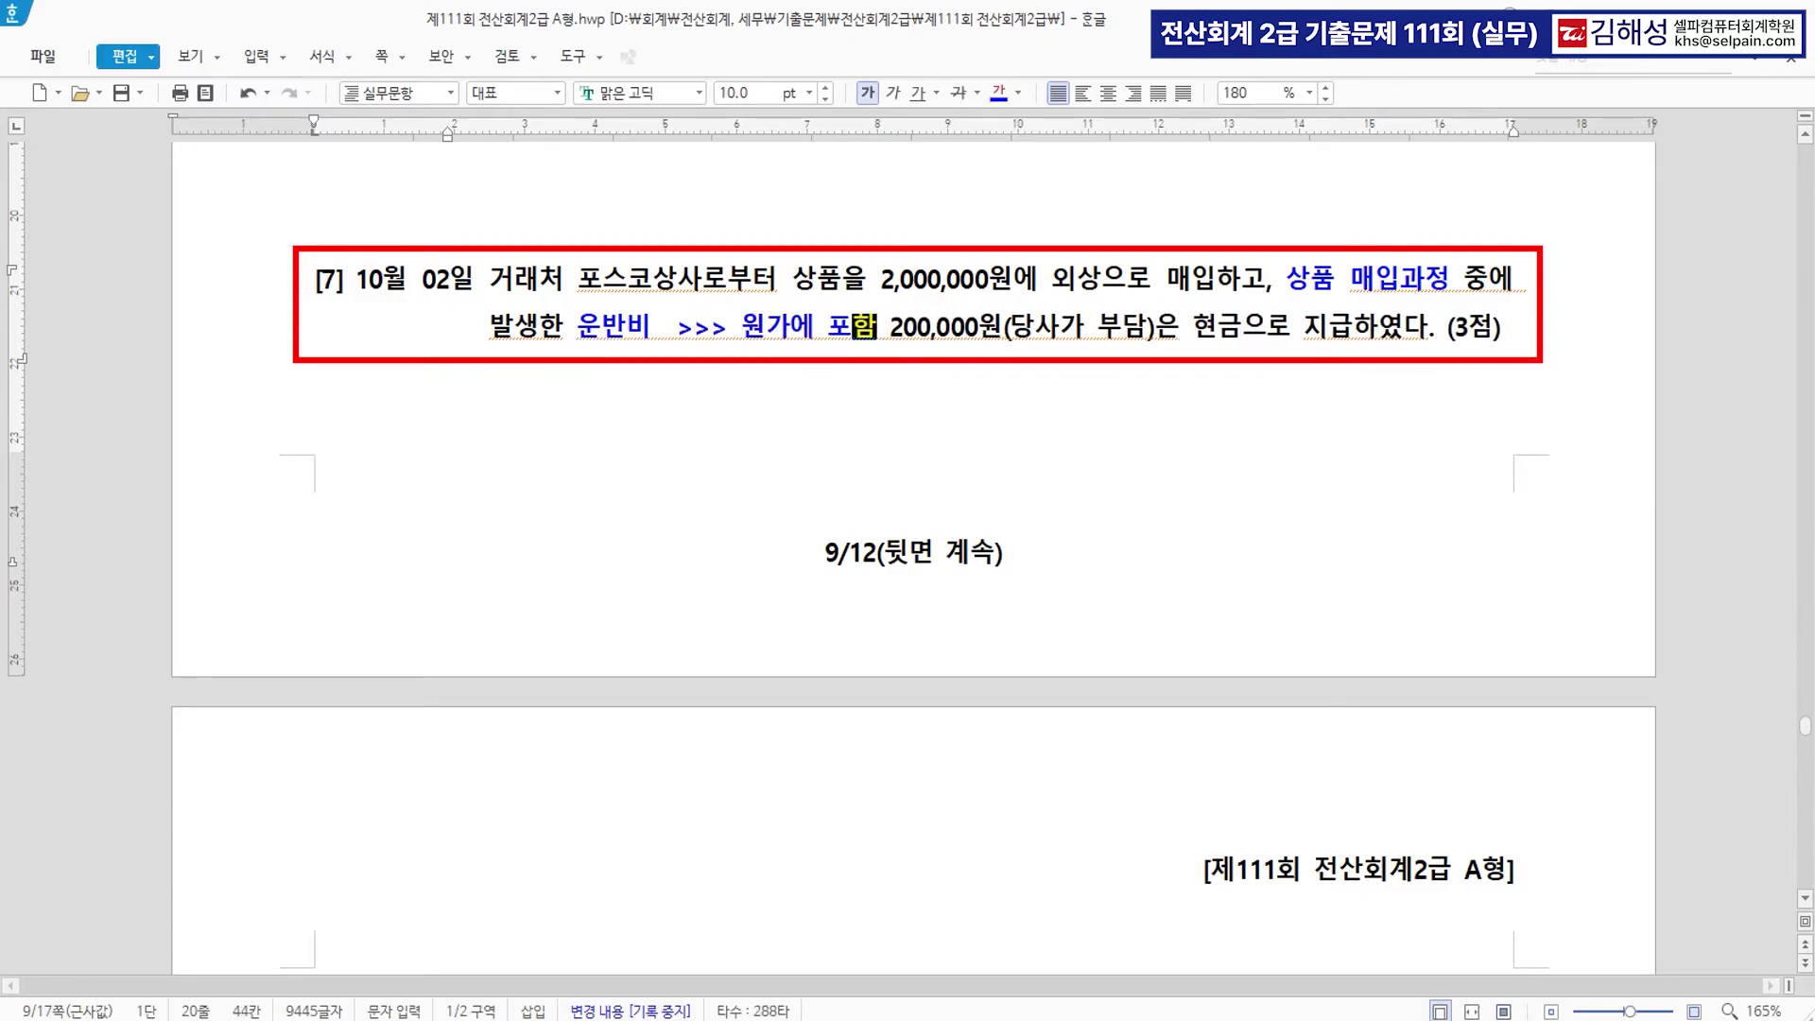
# In question 8, color the text from 견적서 금액의 10%를 through 계약금으로 보통예금 계좌에서 송금 blue.
pyautogui.scroll(-5, 792, 453)
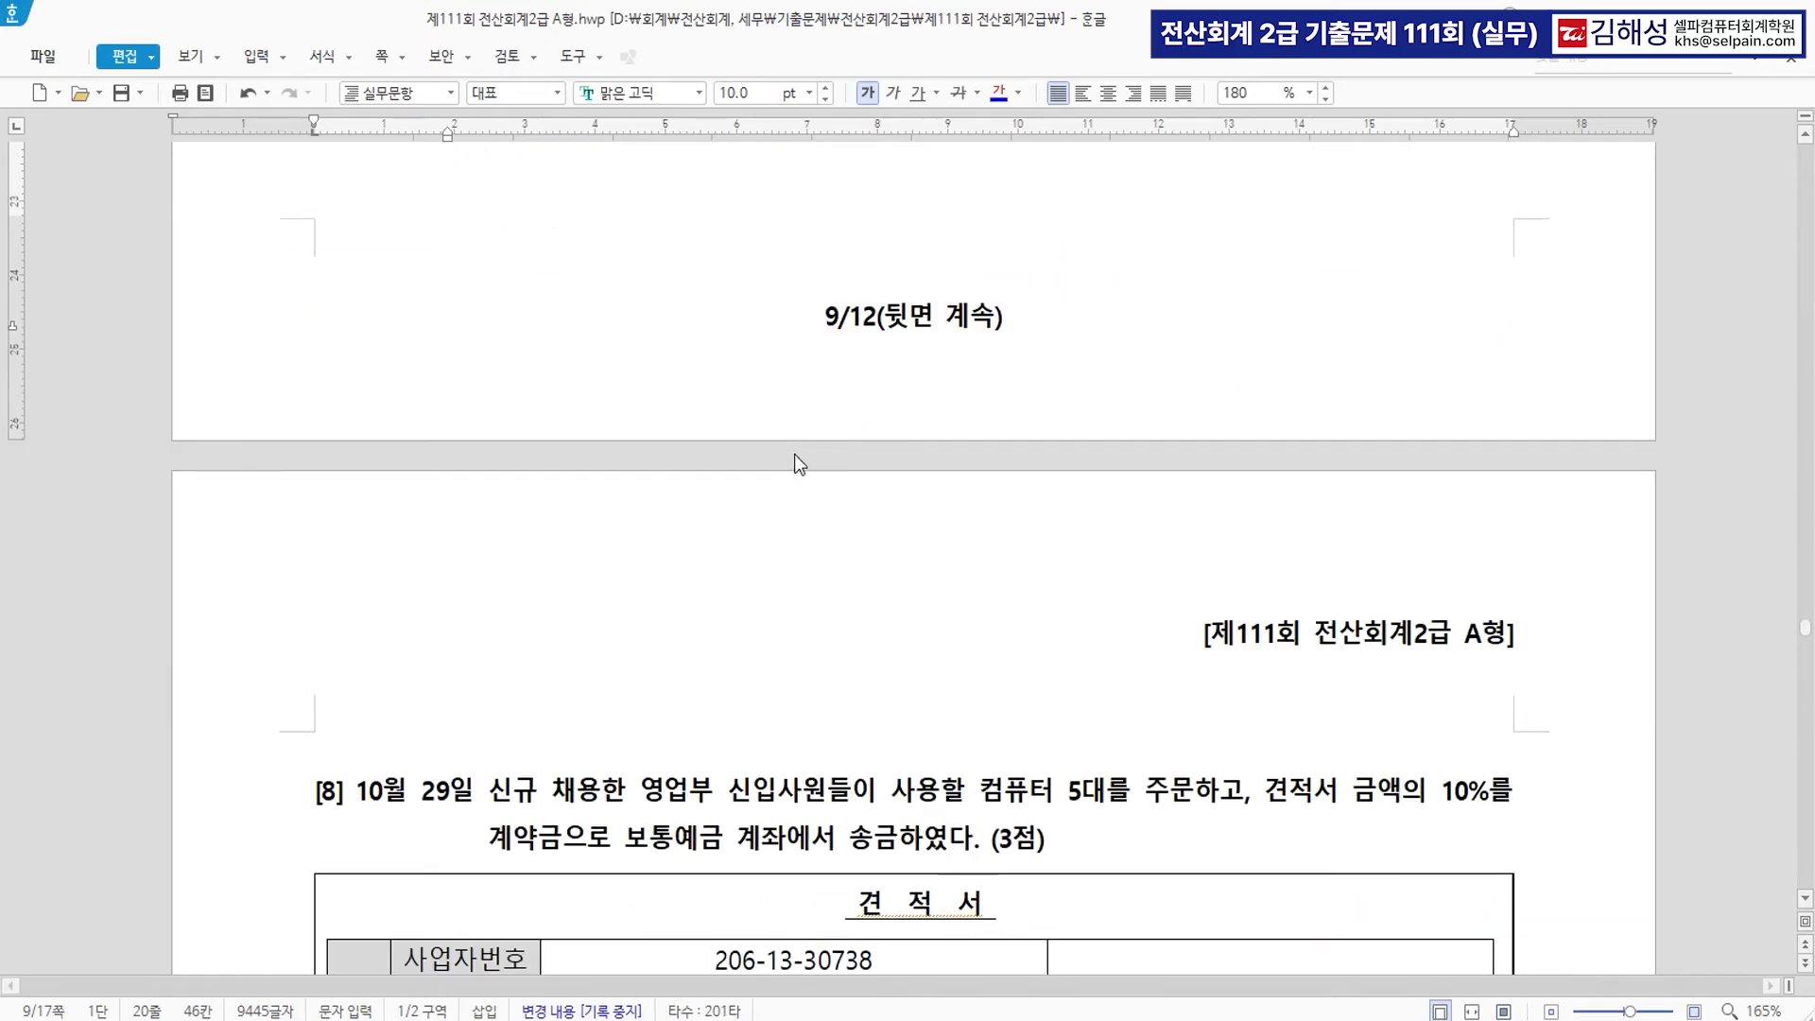
pyautogui.scroll(-1, 780, 564)
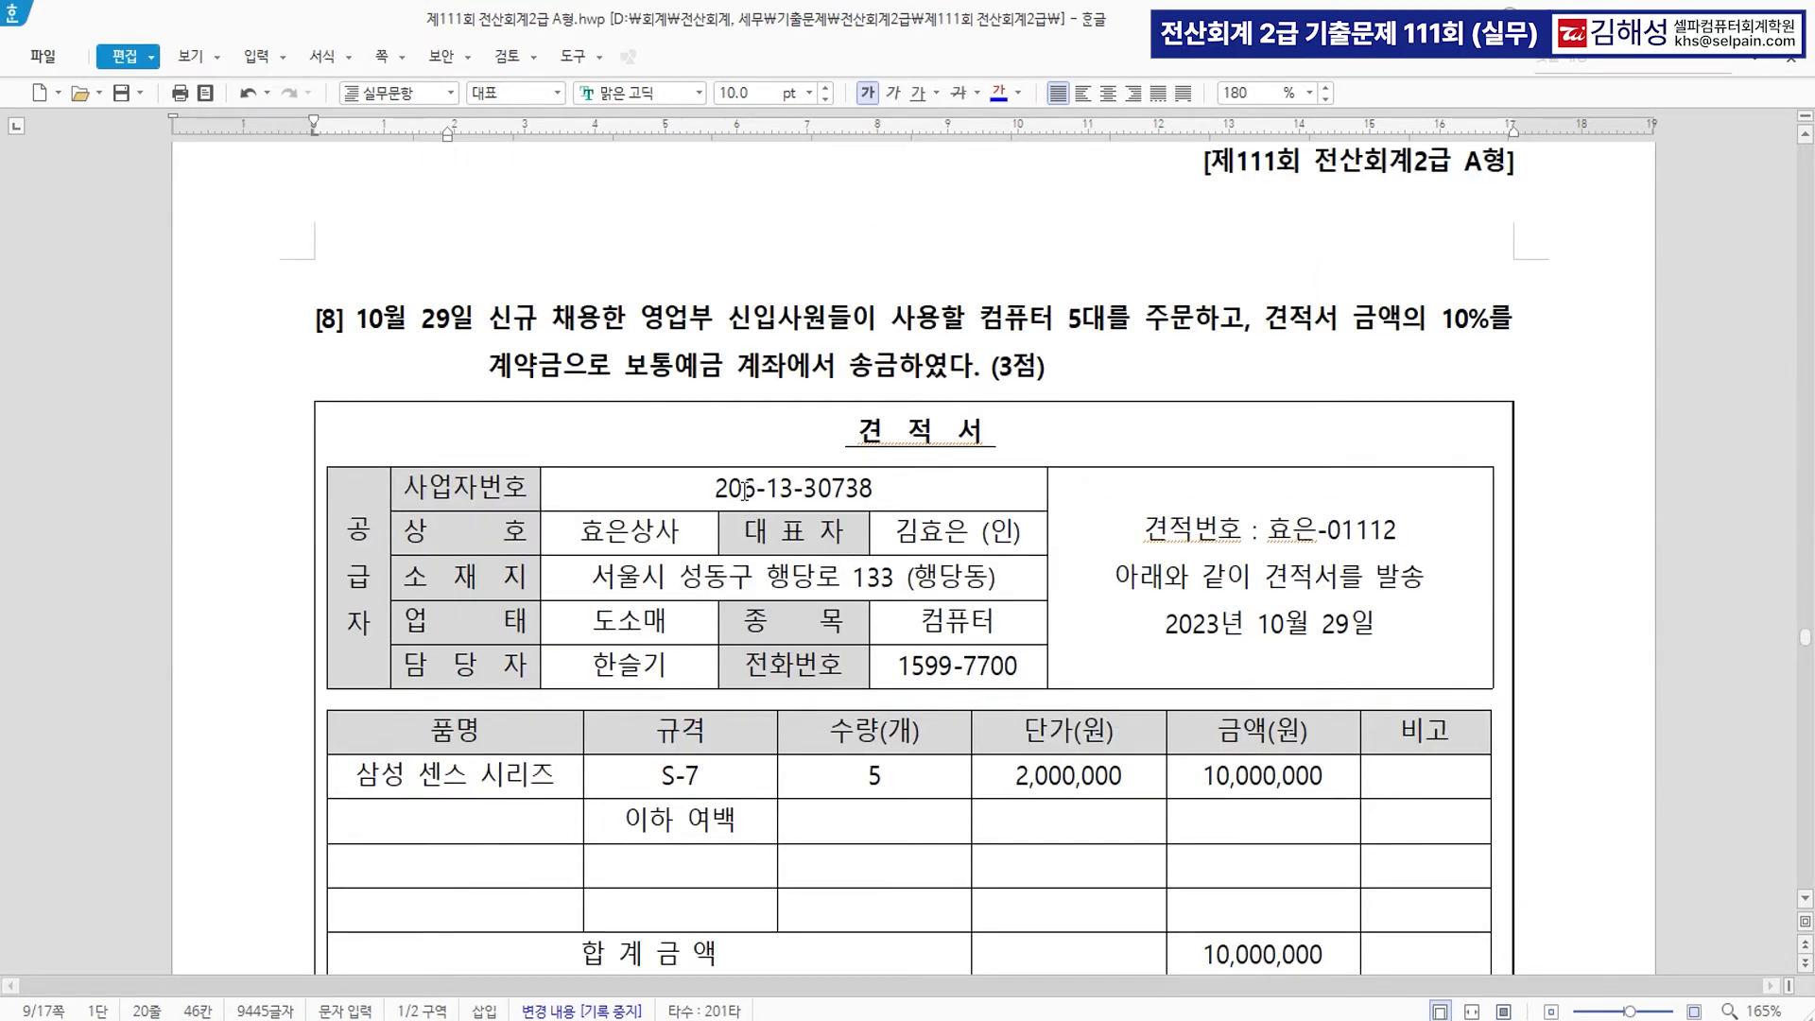
pyautogui.click(430, 318)
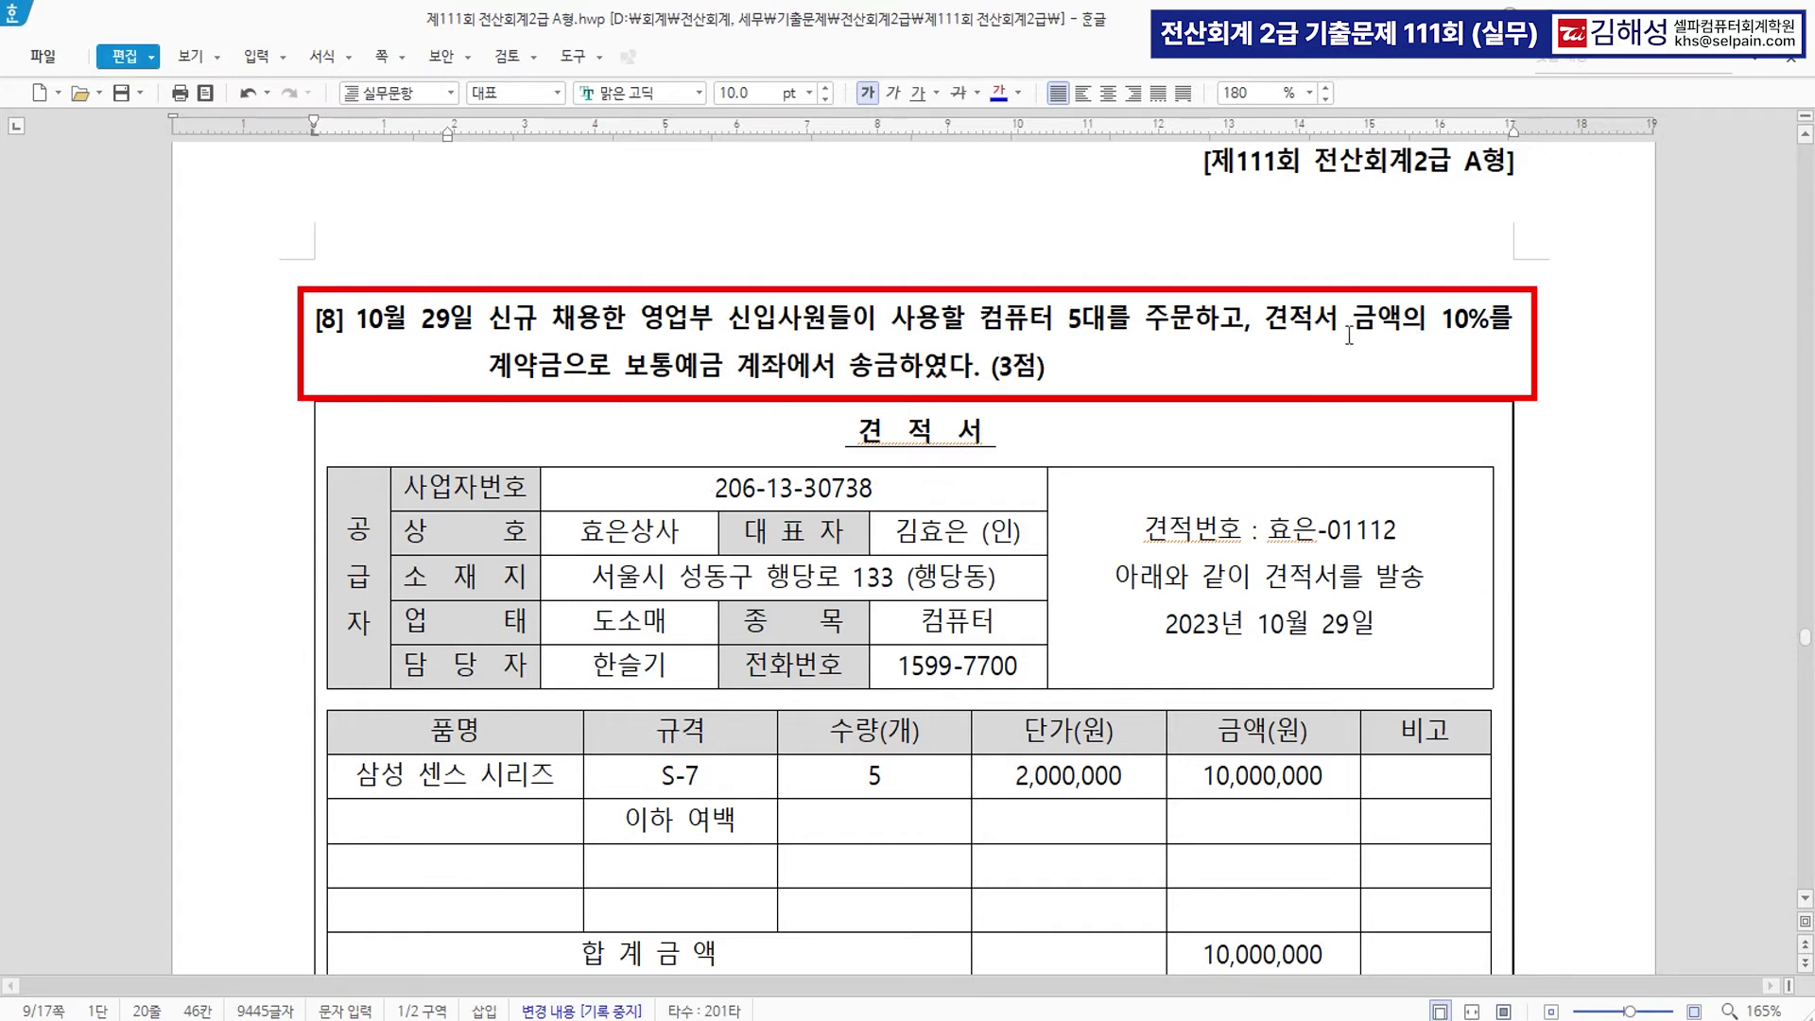
pyautogui.moveTo(1269, 314); pyautogui.dragTo(898, 364)
pyautogui.click(998, 92)
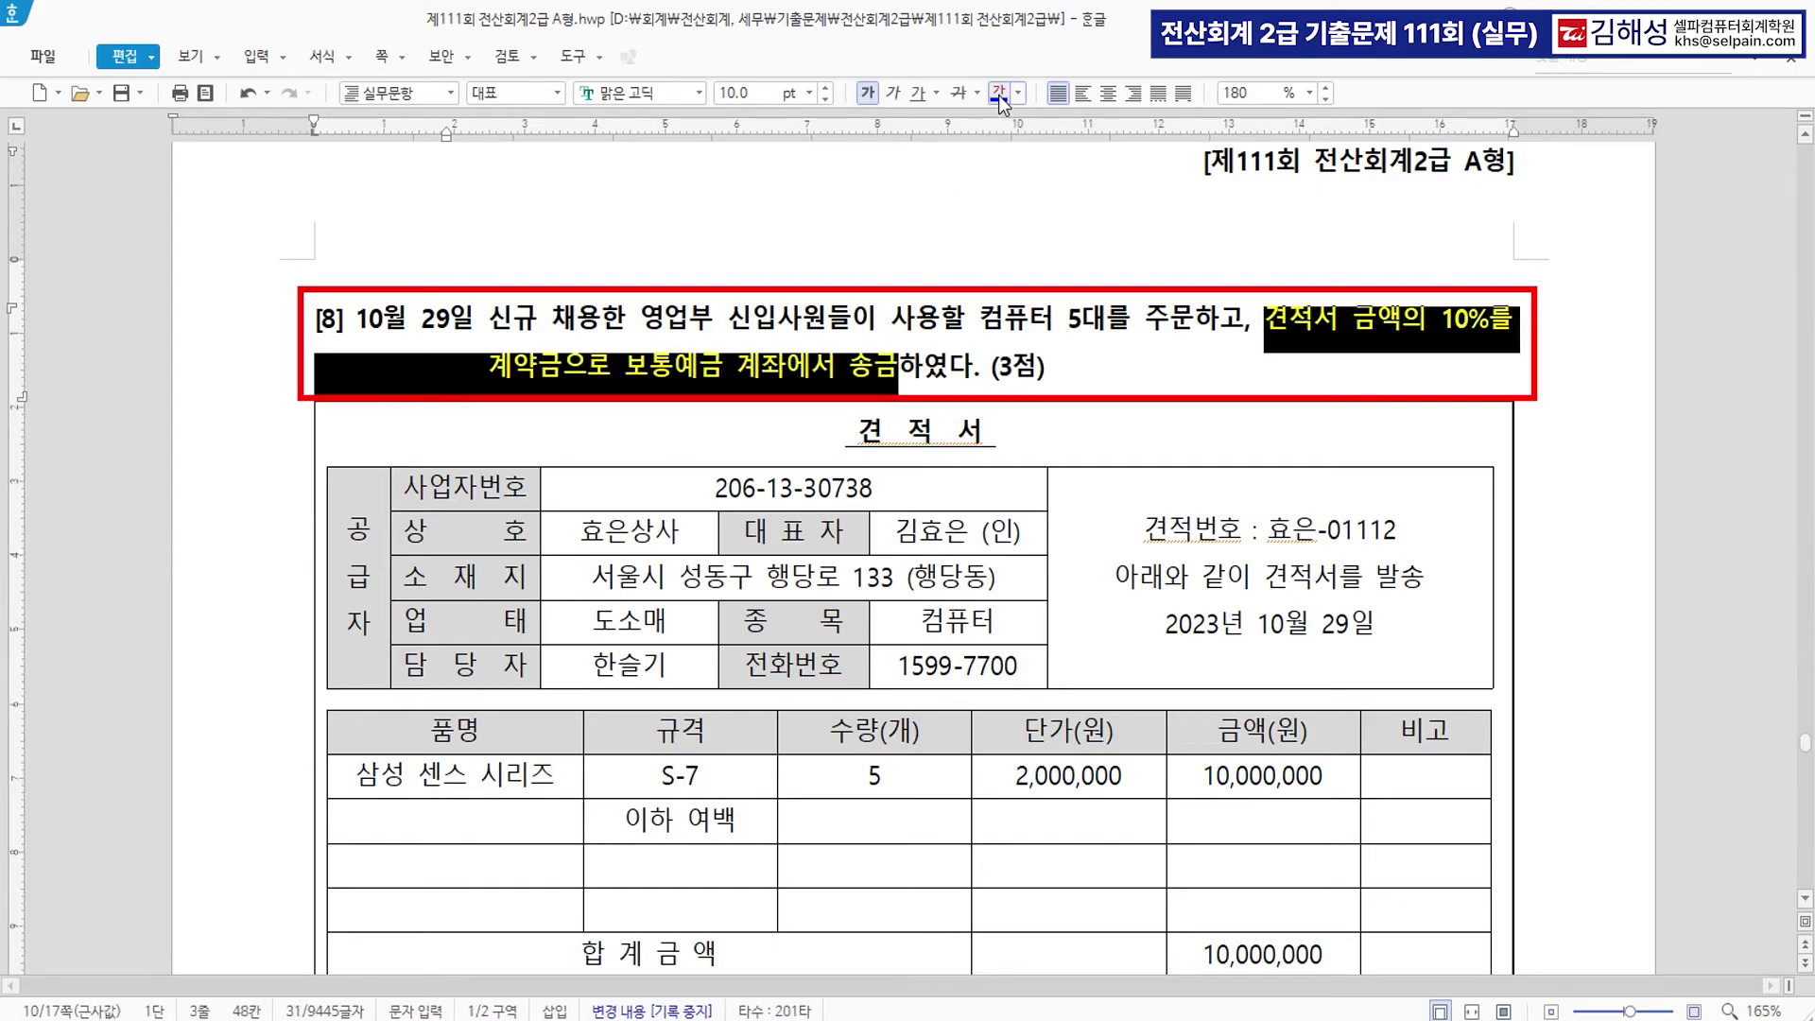
# Insert the note ">>> 선급금" directly after 계약금 in question 8.
pyautogui.click(577, 371)
pyautogui.write('>>>')
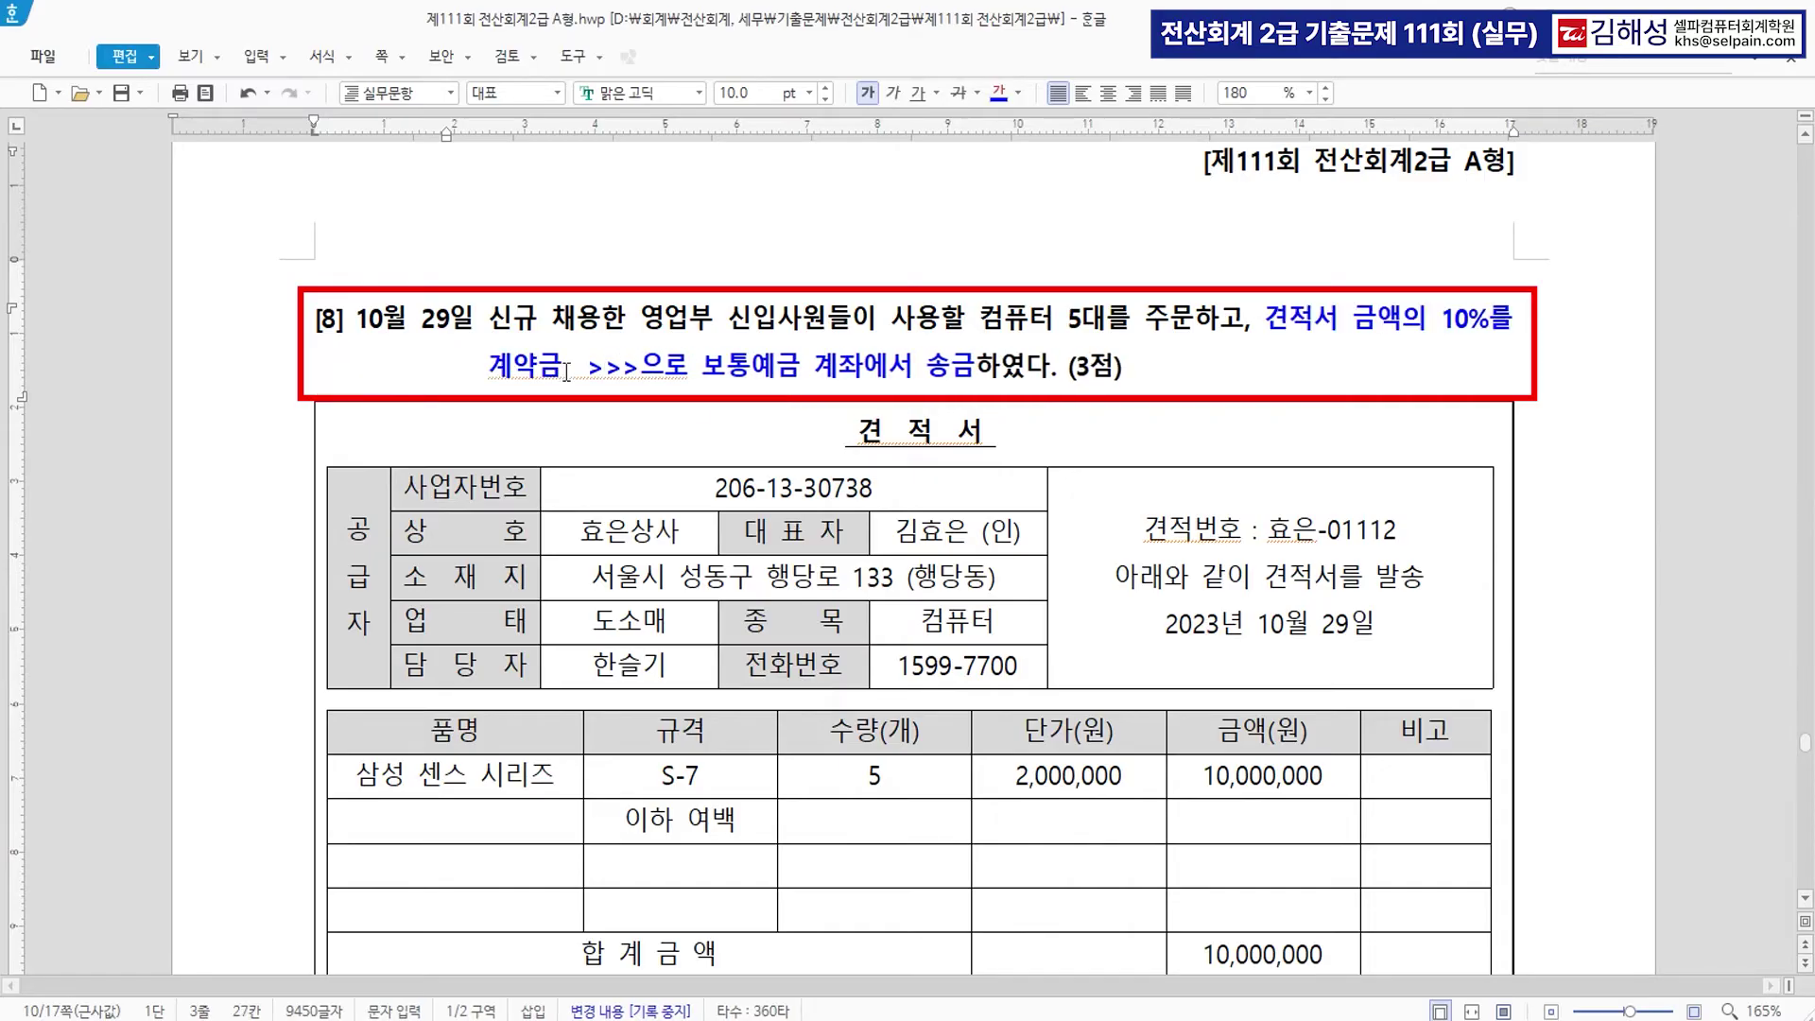
pyautogui.write('  선납')
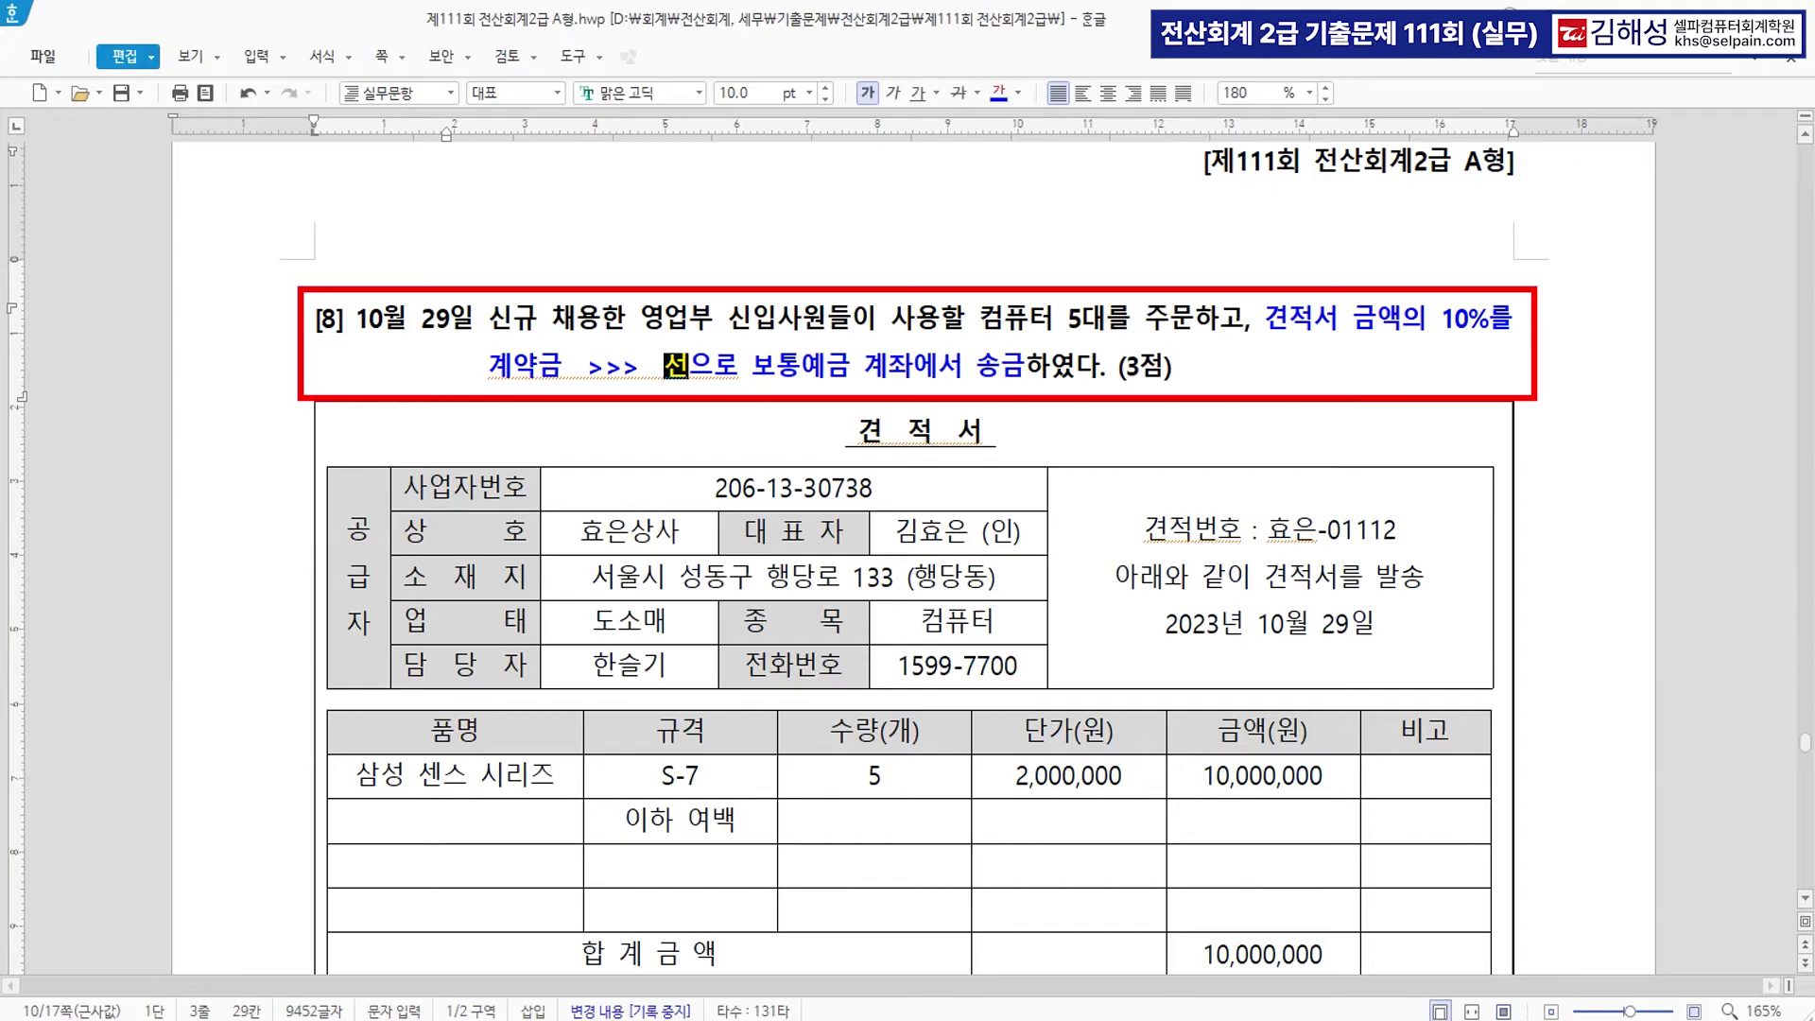
pyautogui.press('BackSpace')
pyautogui.write('급금')
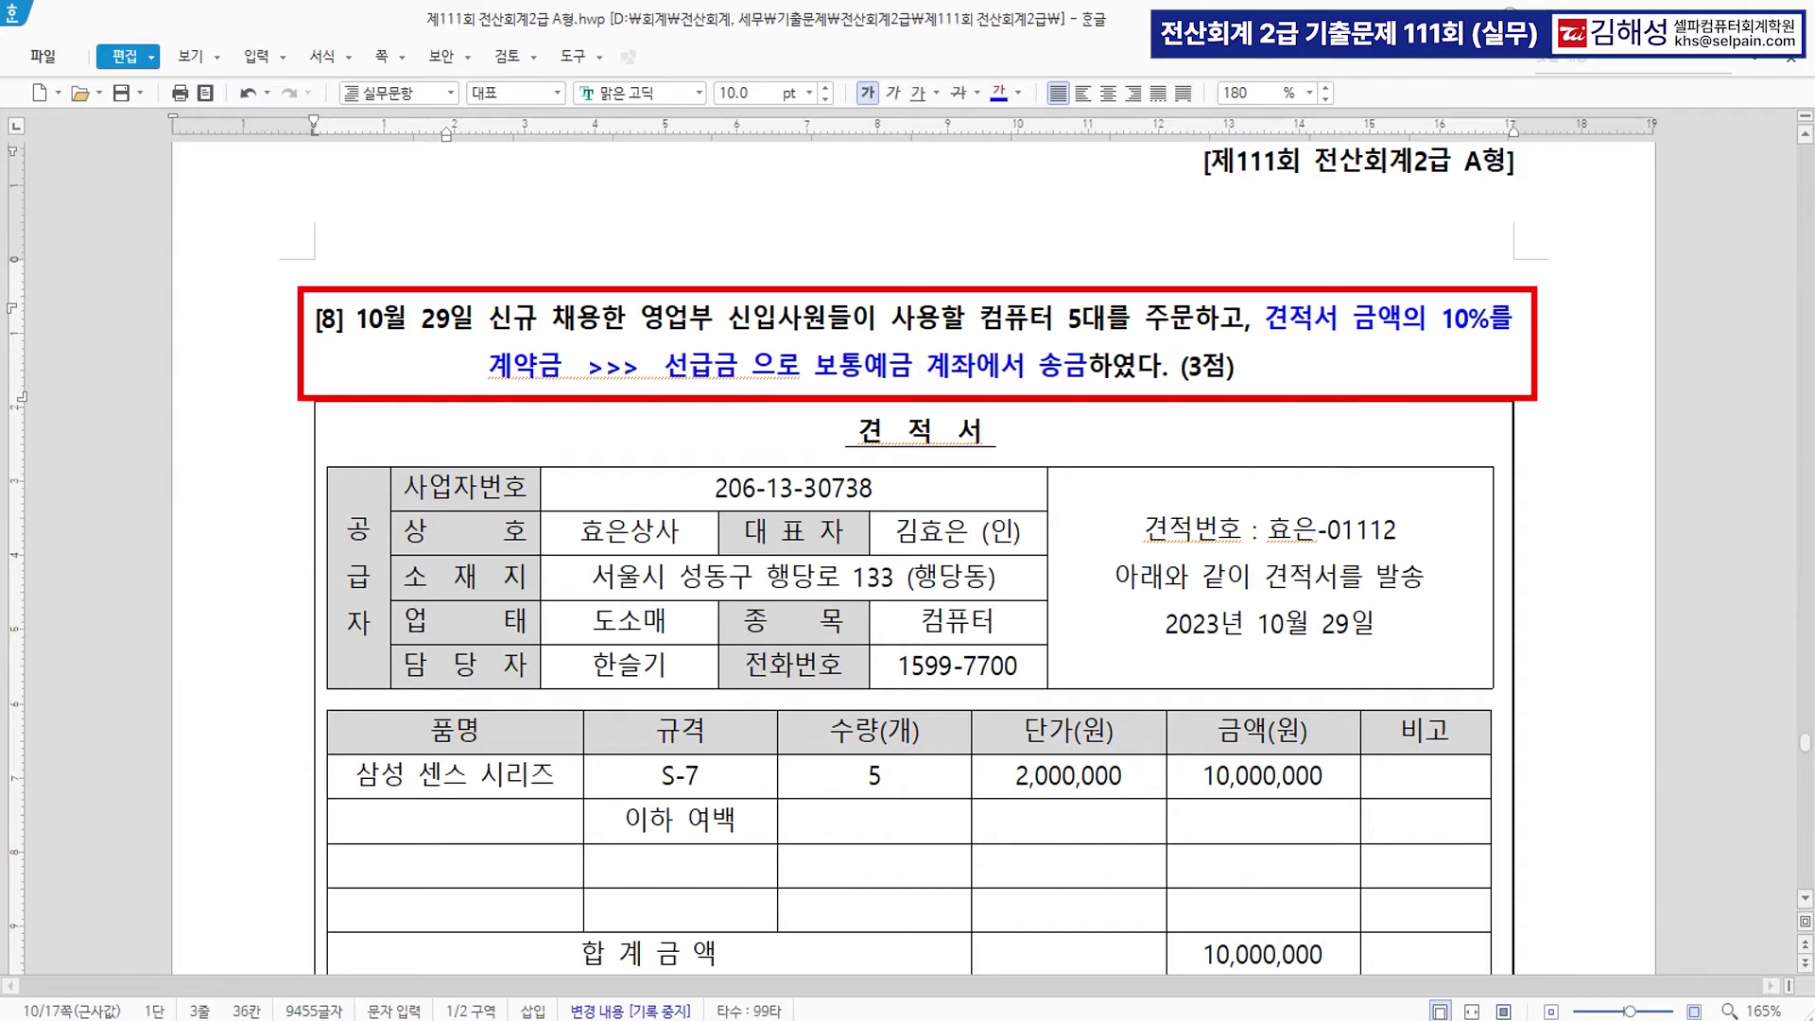
# Change the font color of the inserted word 선급금 in question 8 to red.
pyautogui.click(1018, 93)
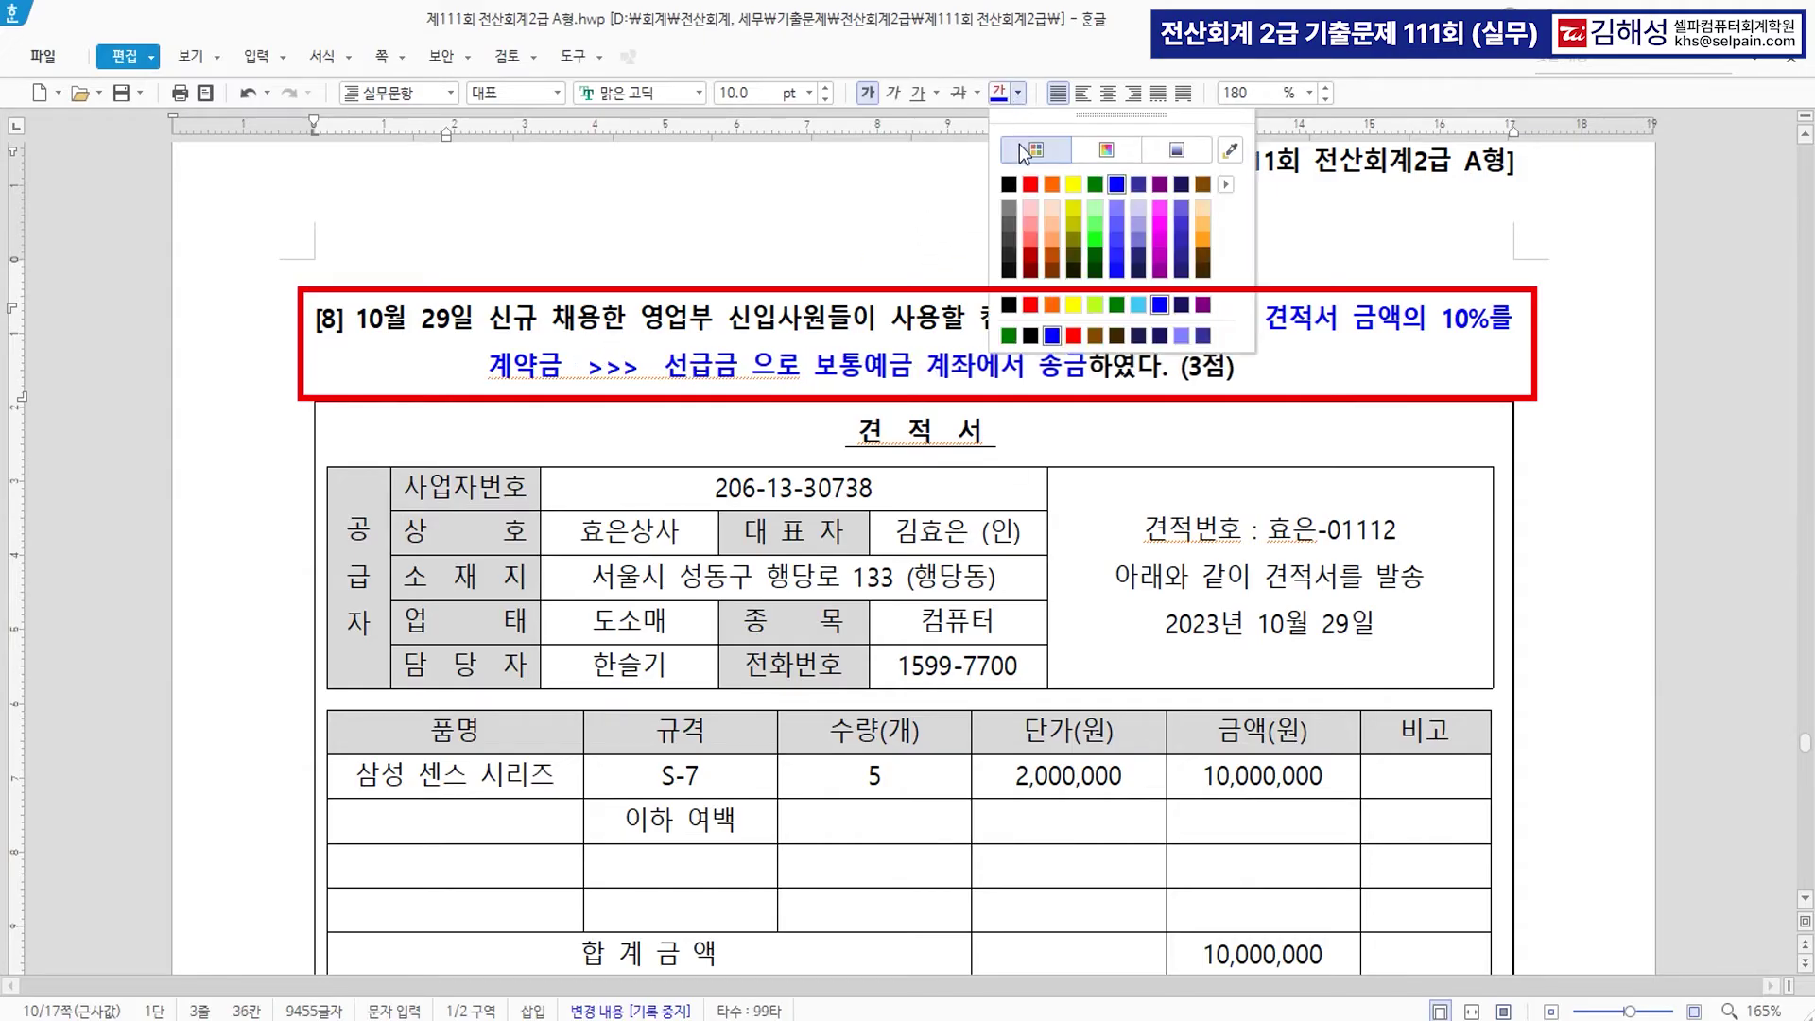
pyautogui.press('Escape')
pyautogui.hotkey('ctrl', 'Left')
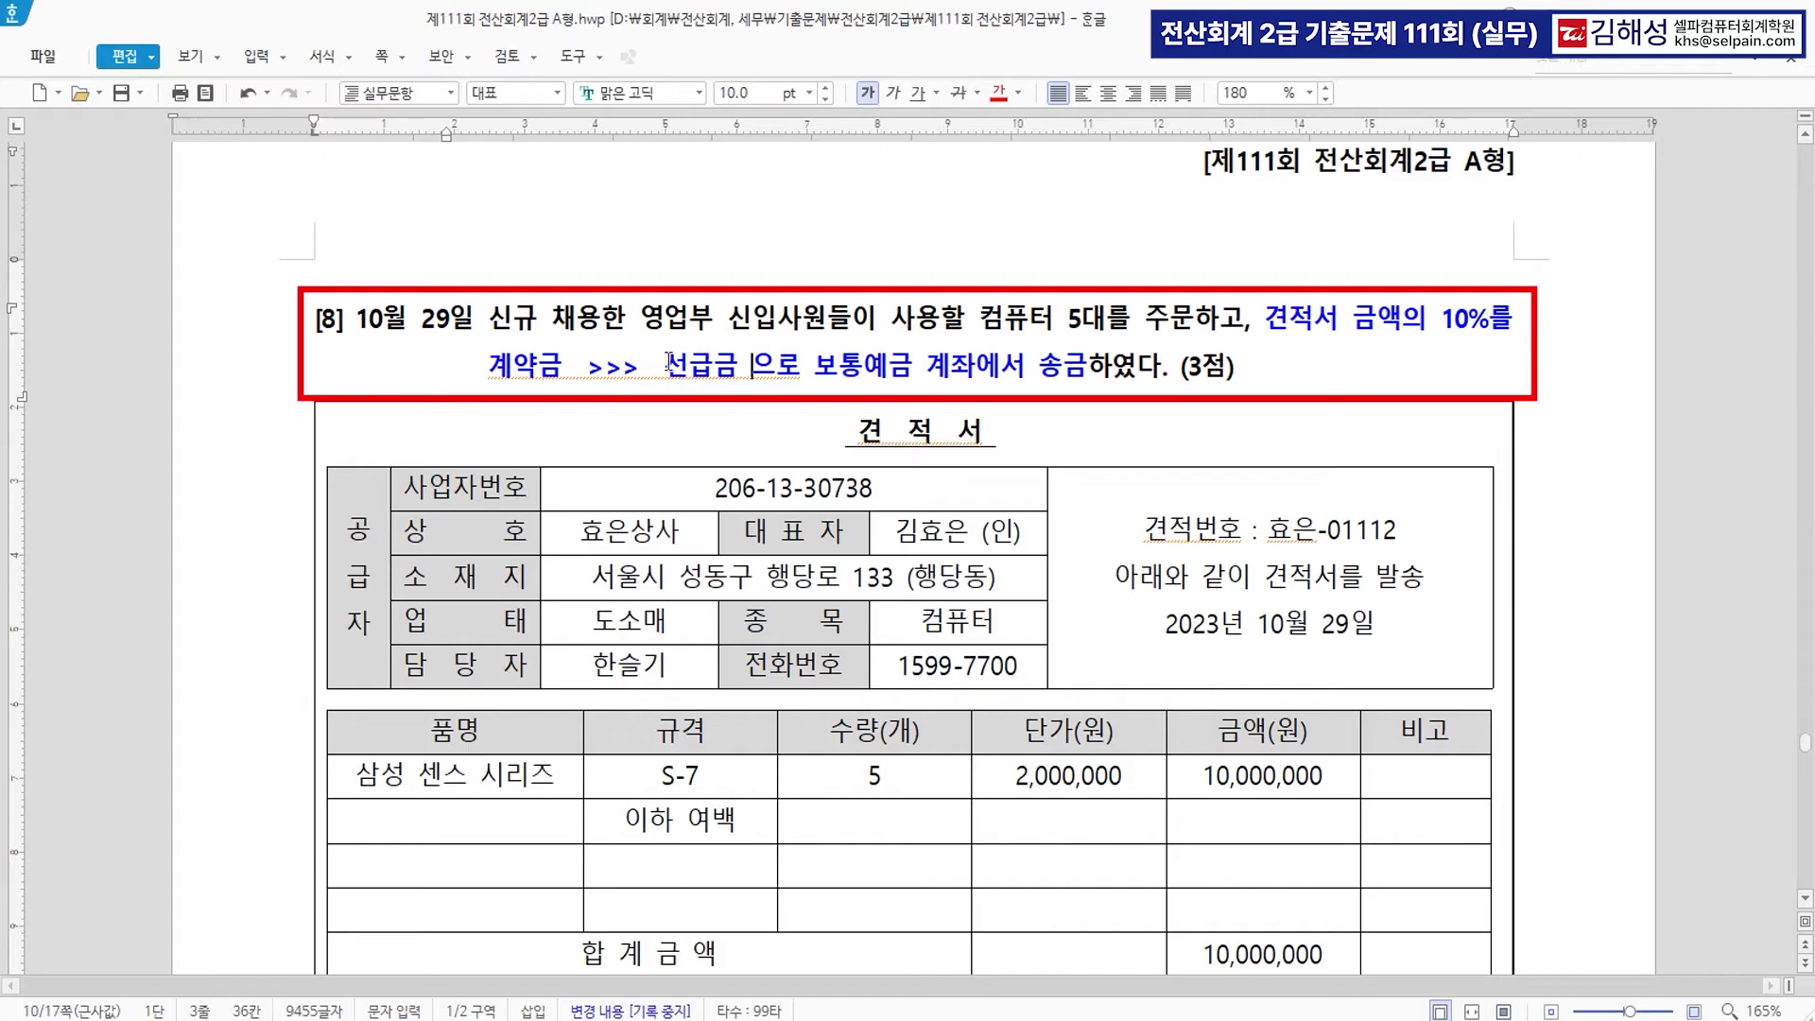
pyautogui.hotkey('shift', 'Right')
pyautogui.hotkey('shift', 'Right')
pyautogui.hotkey('shift', 'Right')
pyautogui.click(1000, 95)
pyautogui.click(952, 381)
# Check the quotation's total amount and color 10% red in the text of question 8.
pyautogui.scroll(-3, 1143, 473)
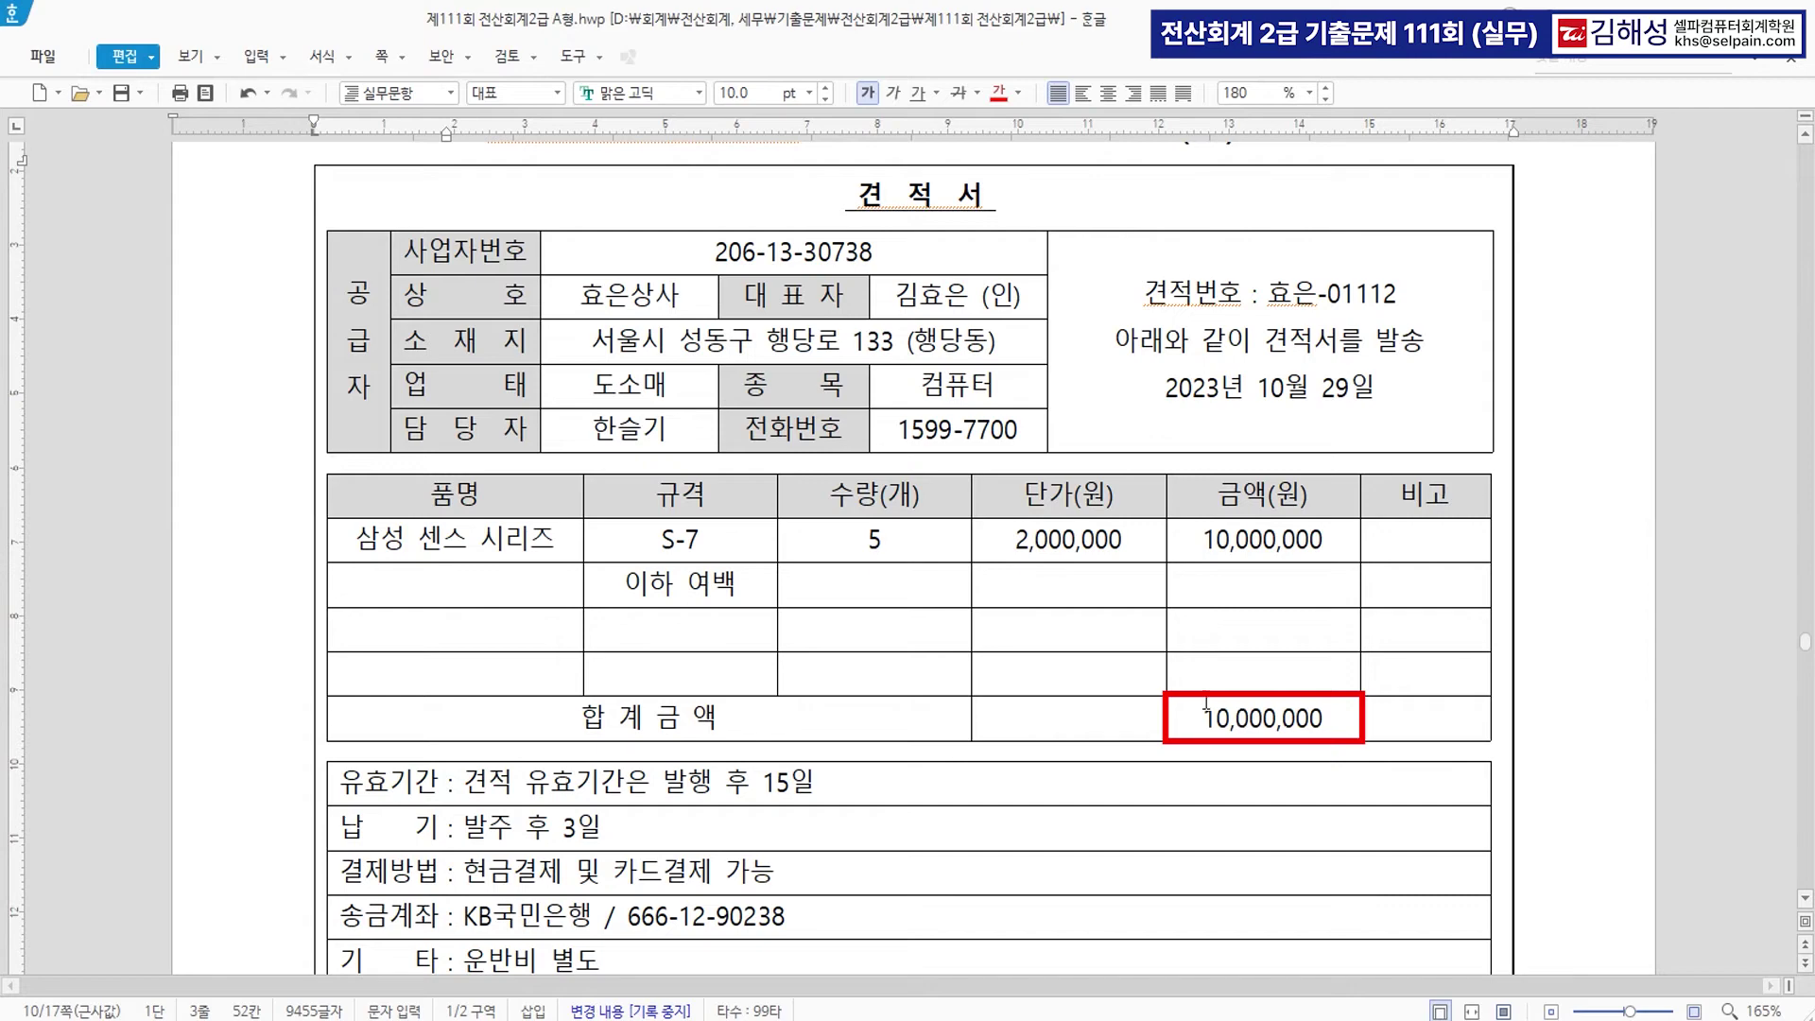
pyautogui.scroll(7, 1219, 714)
pyautogui.scroll(-2, 1352, 731)
pyautogui.moveTo(1434, 555); pyautogui.dragTo(1489, 553)
pyautogui.click(1433, 555)
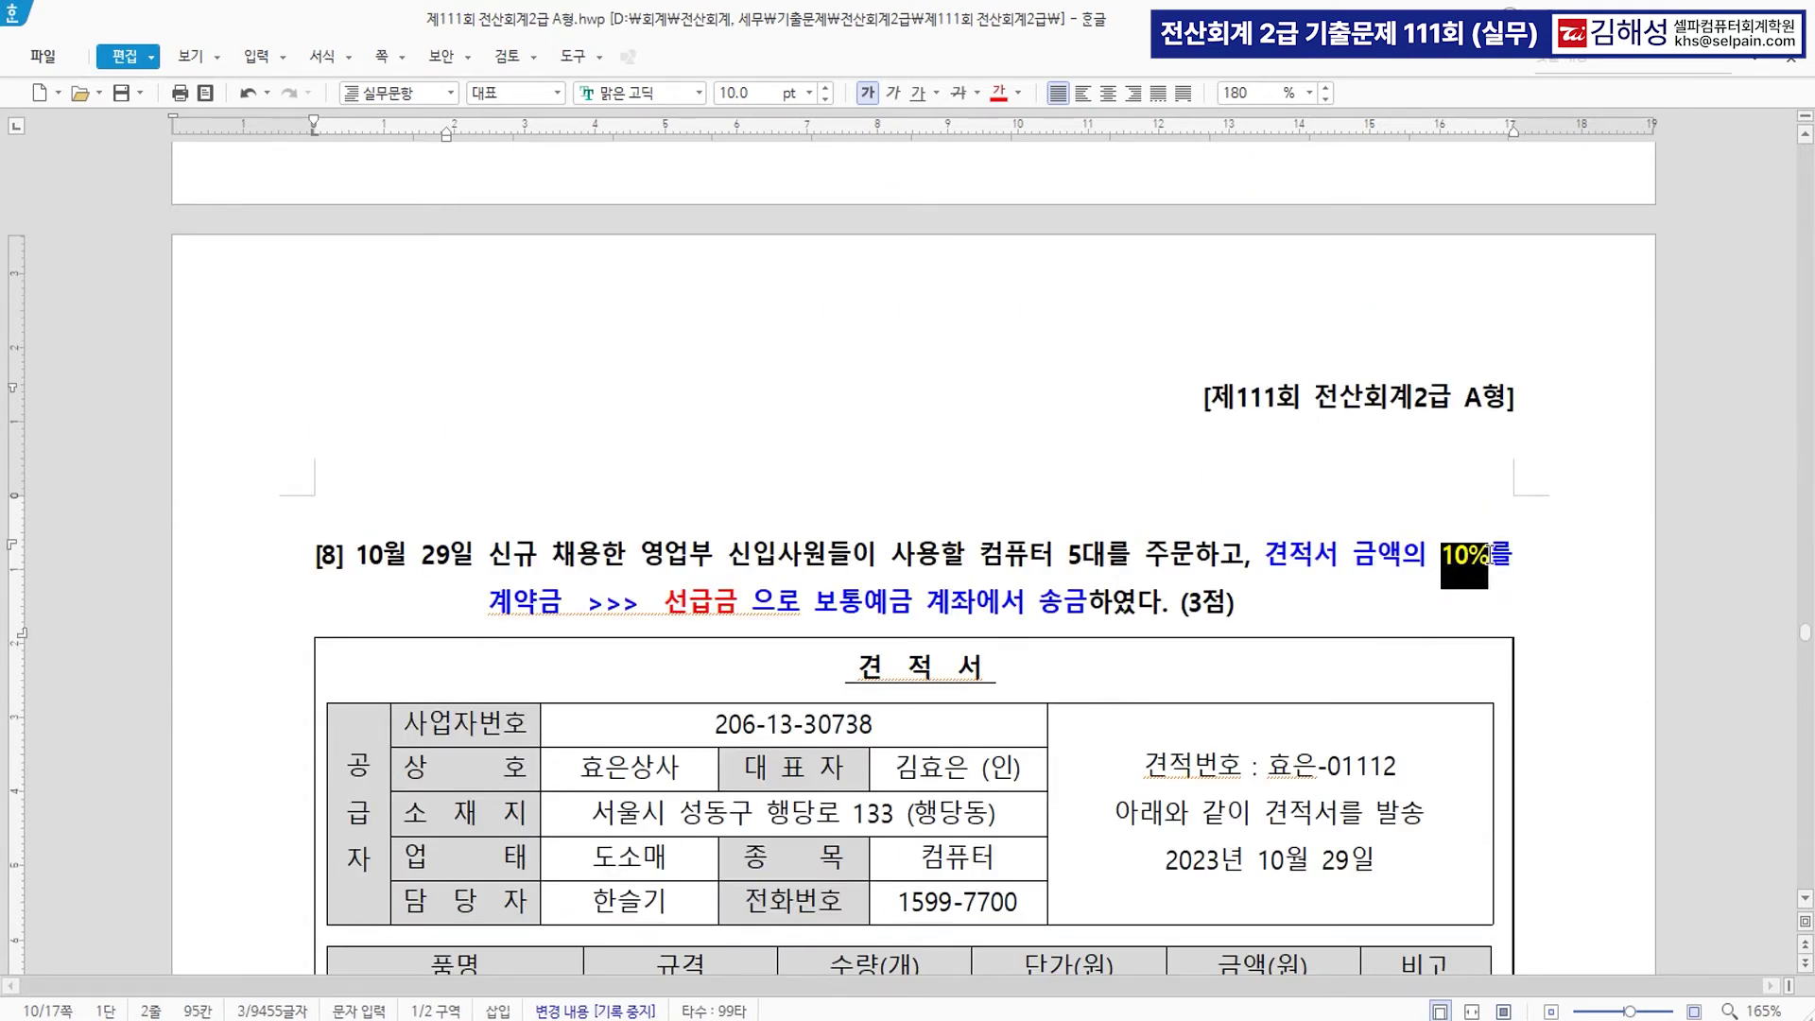
pyautogui.click(998, 92)
pyautogui.click(1246, 613)
# Switch to the 일반전표입력 window and enter a credit line for 보통예금 of 1,000,000 dated October 29.
pyautogui.scroll(-6, 1049, 529)
pyautogui.scroll(2, 1002, 515)
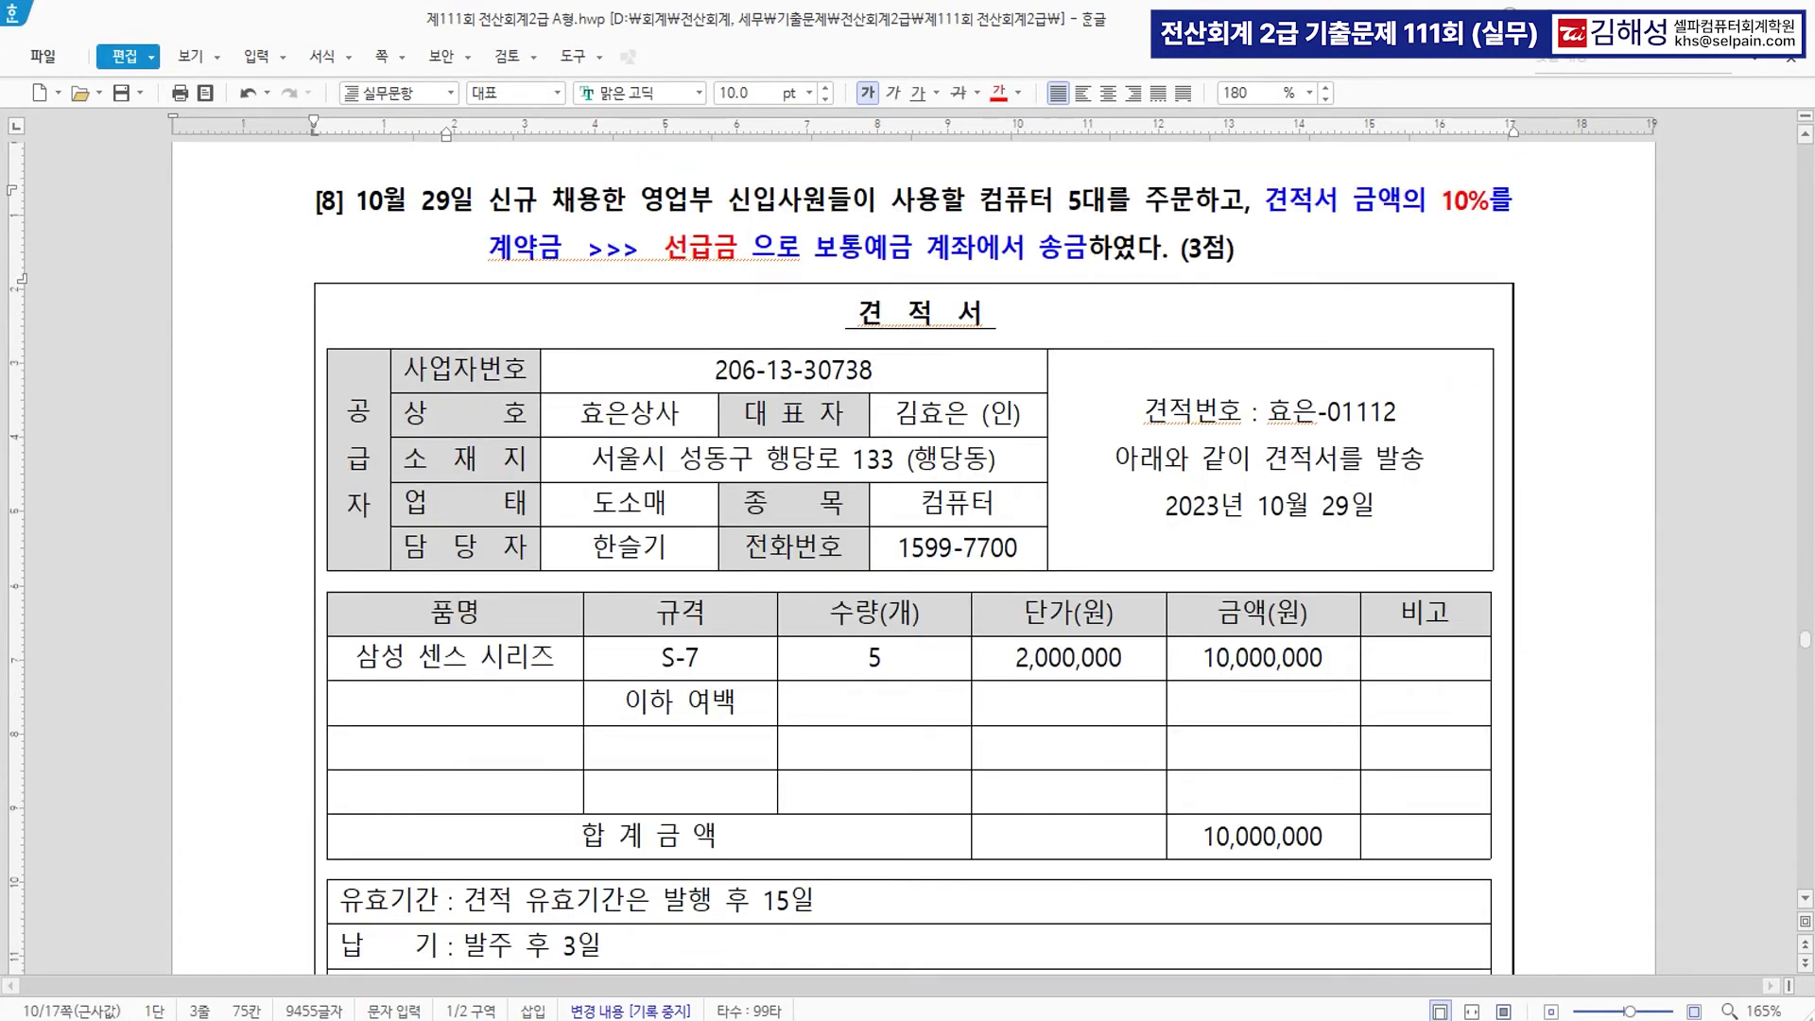
pyautogui.hotkey('alt', 'Tab')
pyautogui.write('29')
pyautogui.press('Return')
pyautogui.press('Return')
pyautogui.write('4')
pyautogui.write('통')
pyautogui.press('Return')
pyautogui.press('Return')
pyautogui.press('Return')
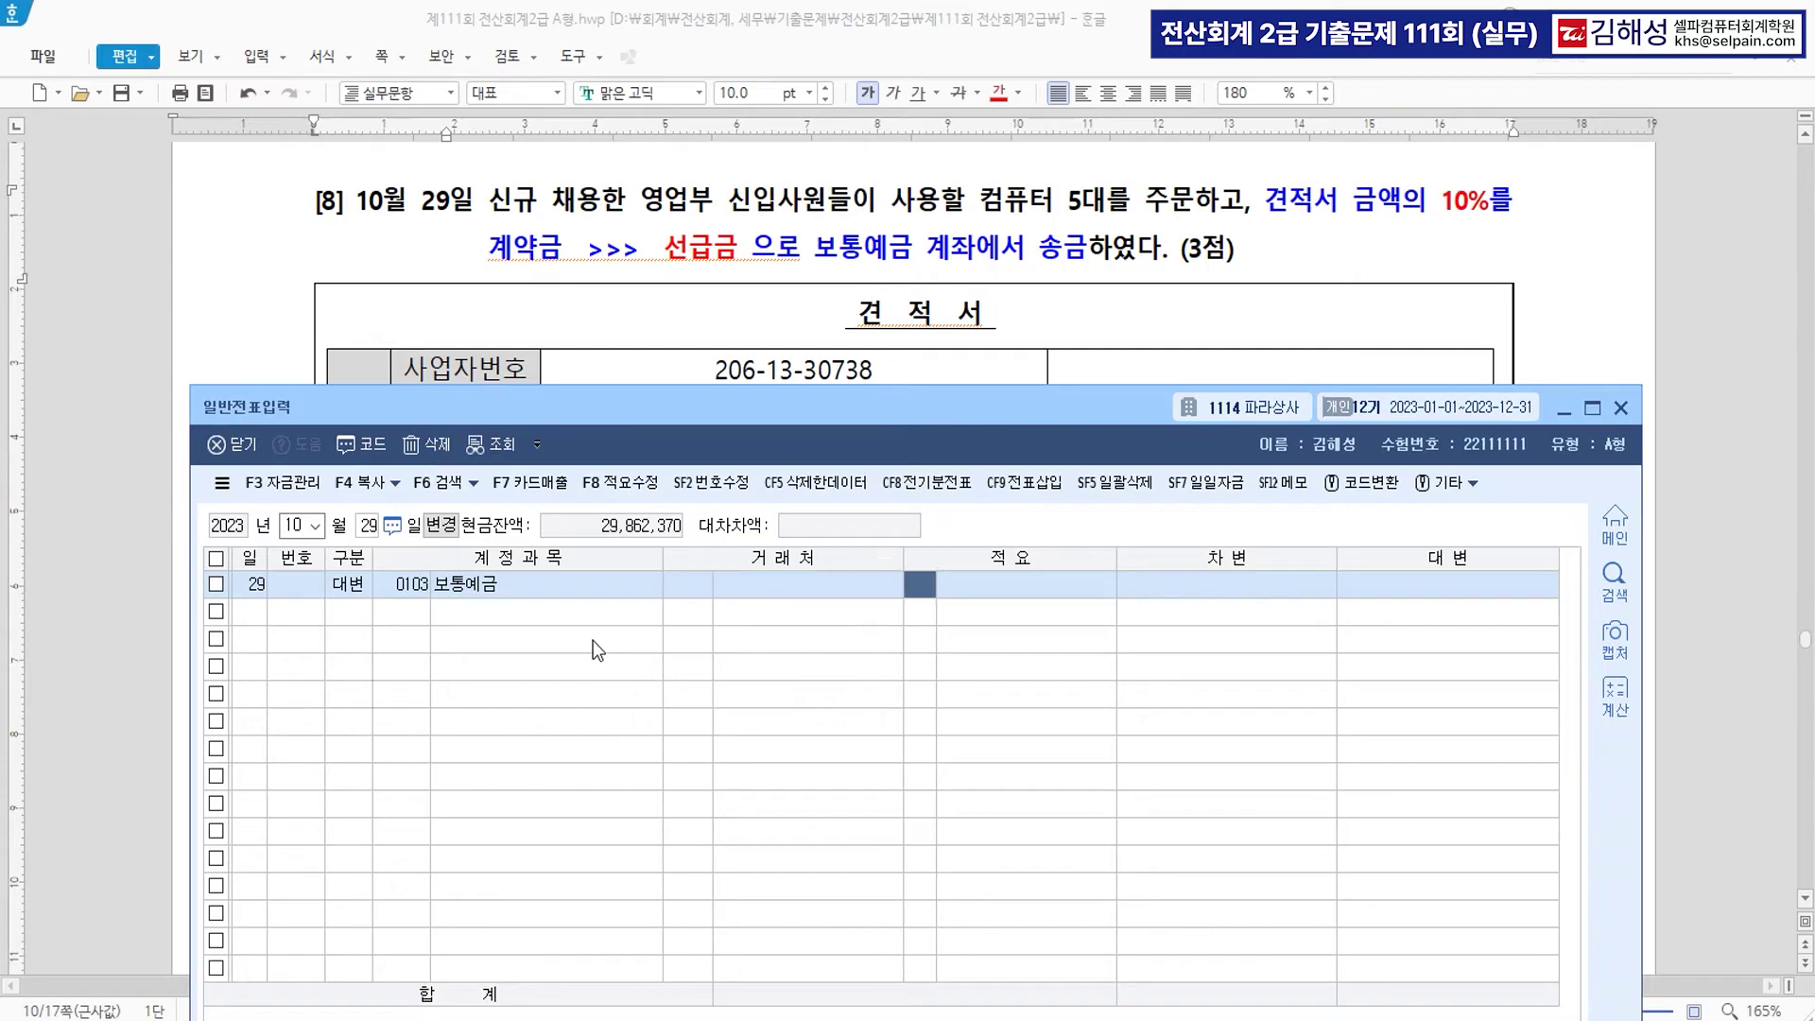
pyautogui.press('Return')
pyautogui.write('1000000')
pyautogui.press('Return')
# Add a debit line for 선급금 of 1,000,000 with 효은상사 as the trading partner to the October 29 voucher.
pyautogui.write('3')
pyautogui.press('Return')
pyautogui.write('선급')
pyautogui.press('Return')
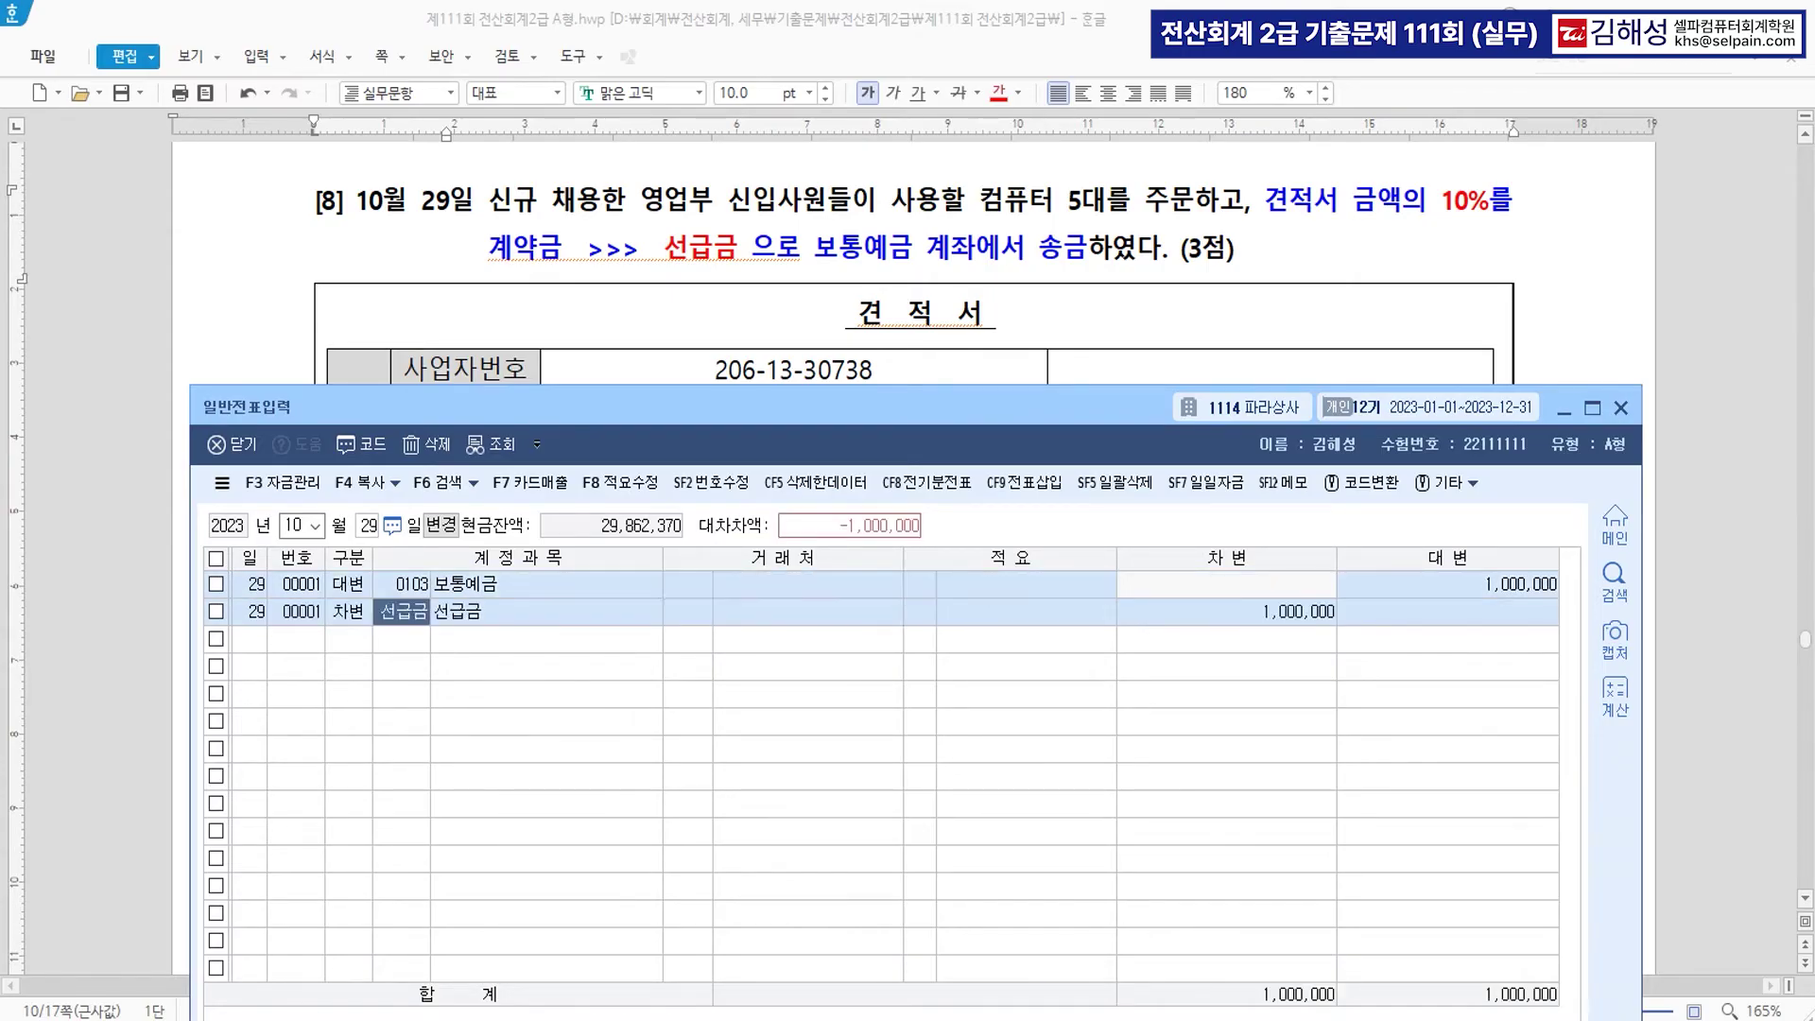
pyautogui.moveTo(926, 399); pyautogui.dragTo(897, 580)
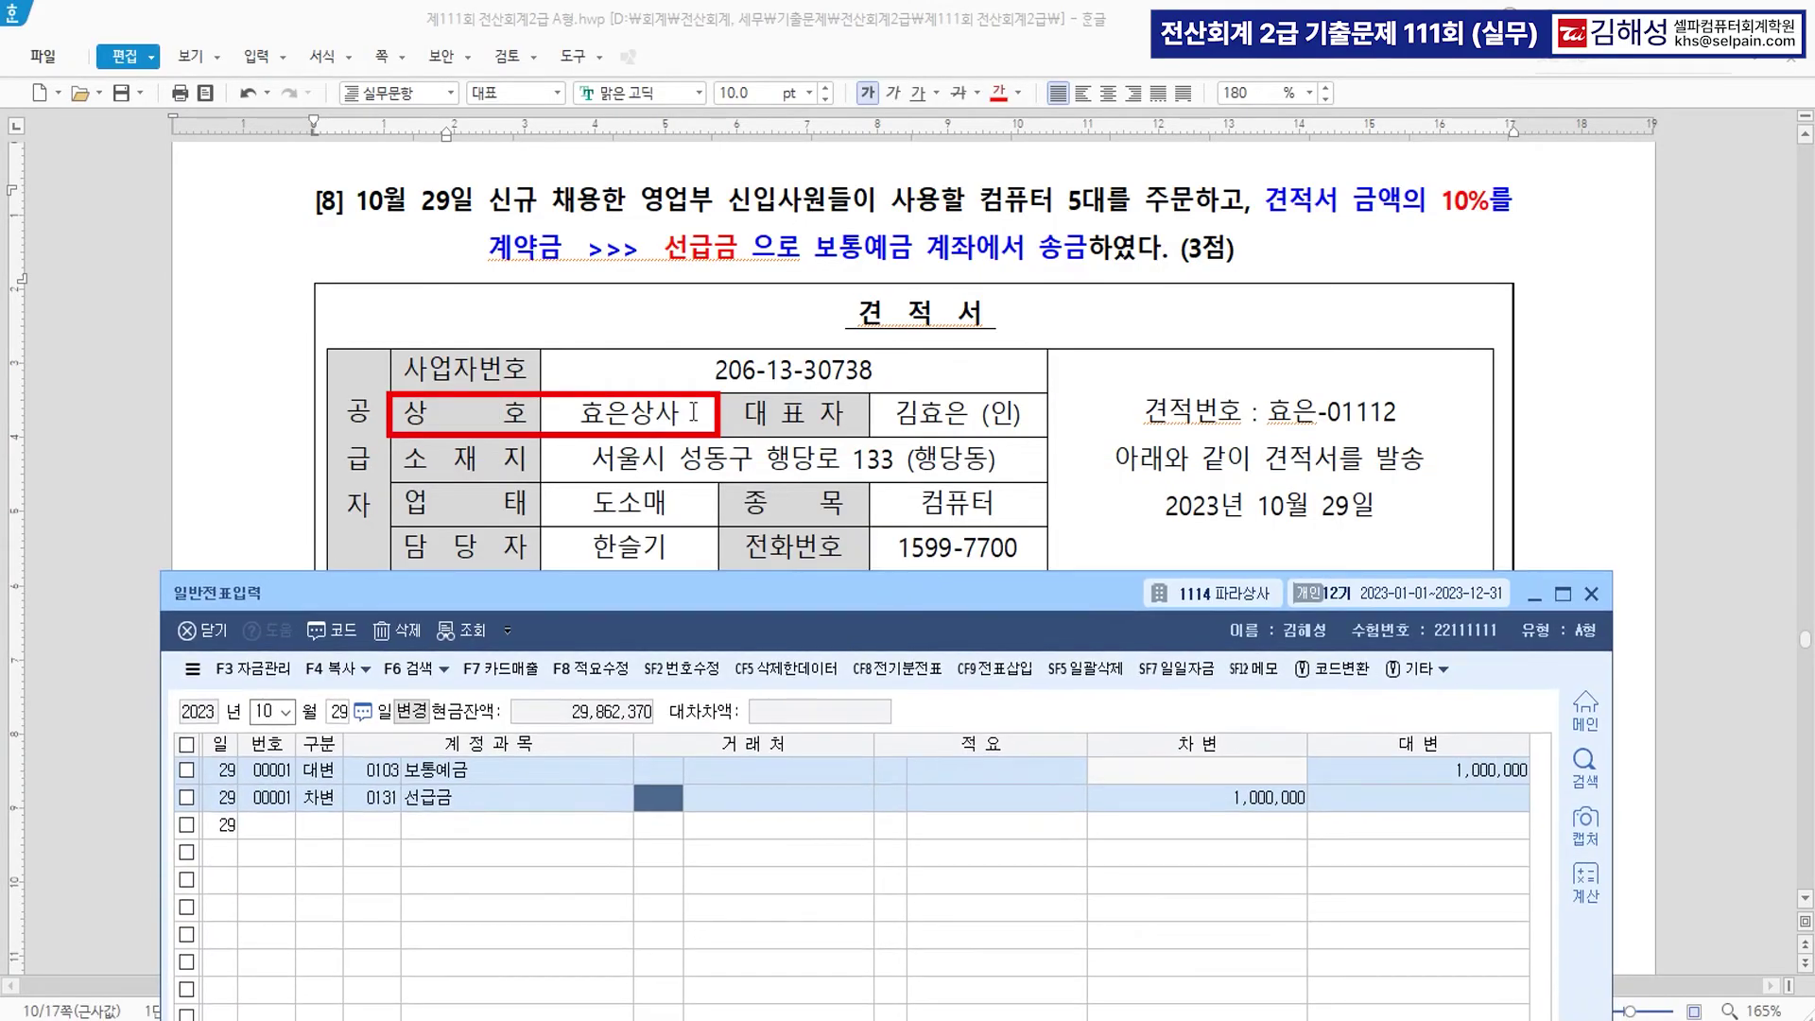
pyautogui.click(648, 430)
pyautogui.write('효은')
pyautogui.press('Return')
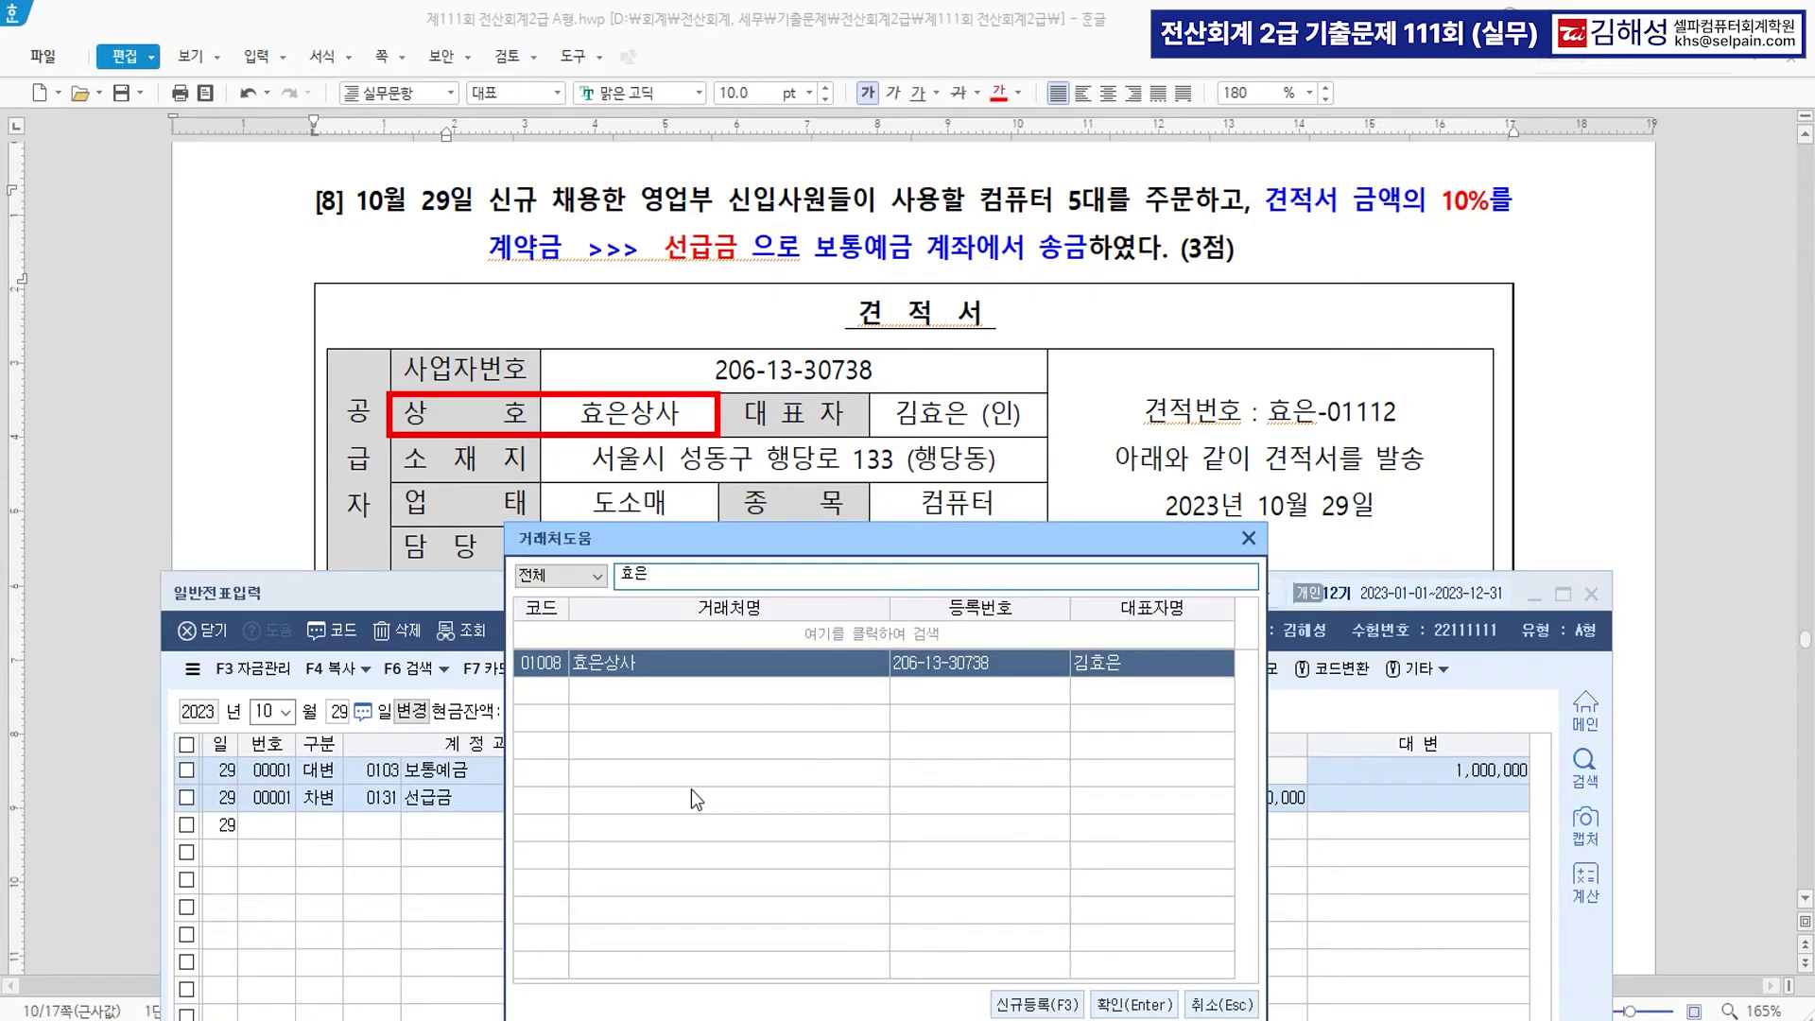
pyautogui.press('Return')
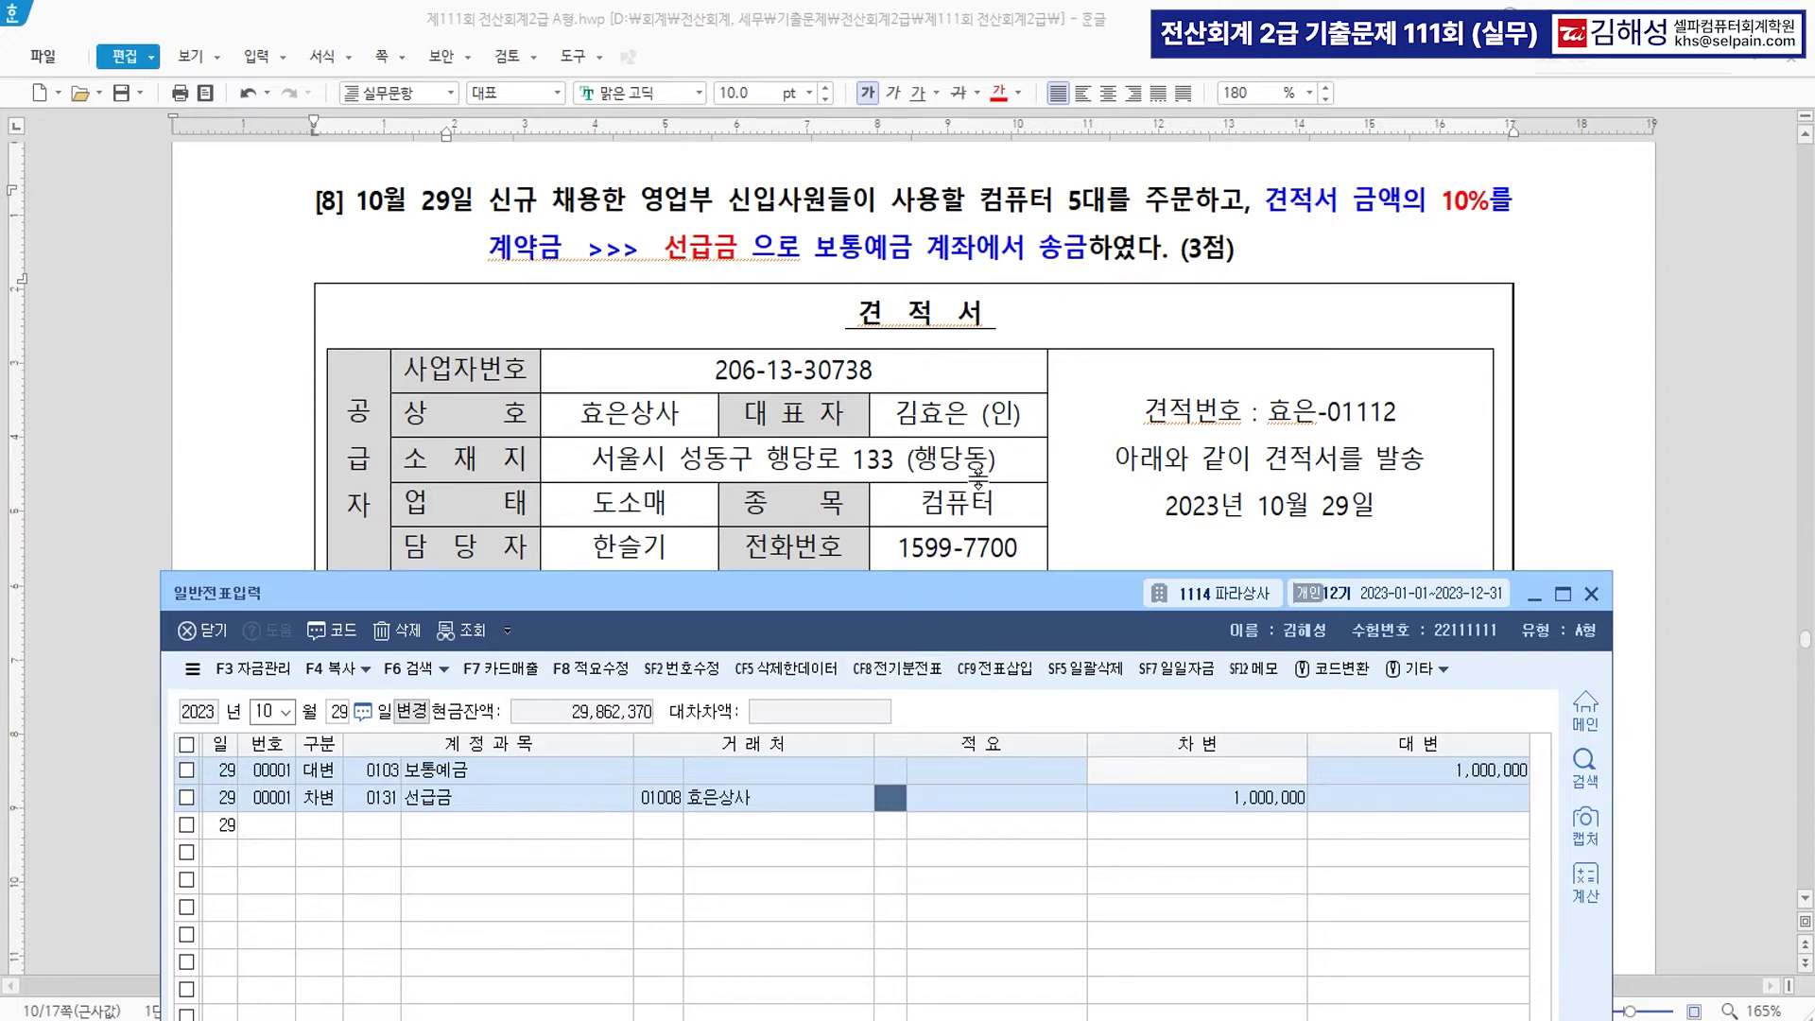
# Return to the Hangul document and color 오류가 발견 red in the instructions of 문제5.
pyautogui.scroll(-10, 979, 478)
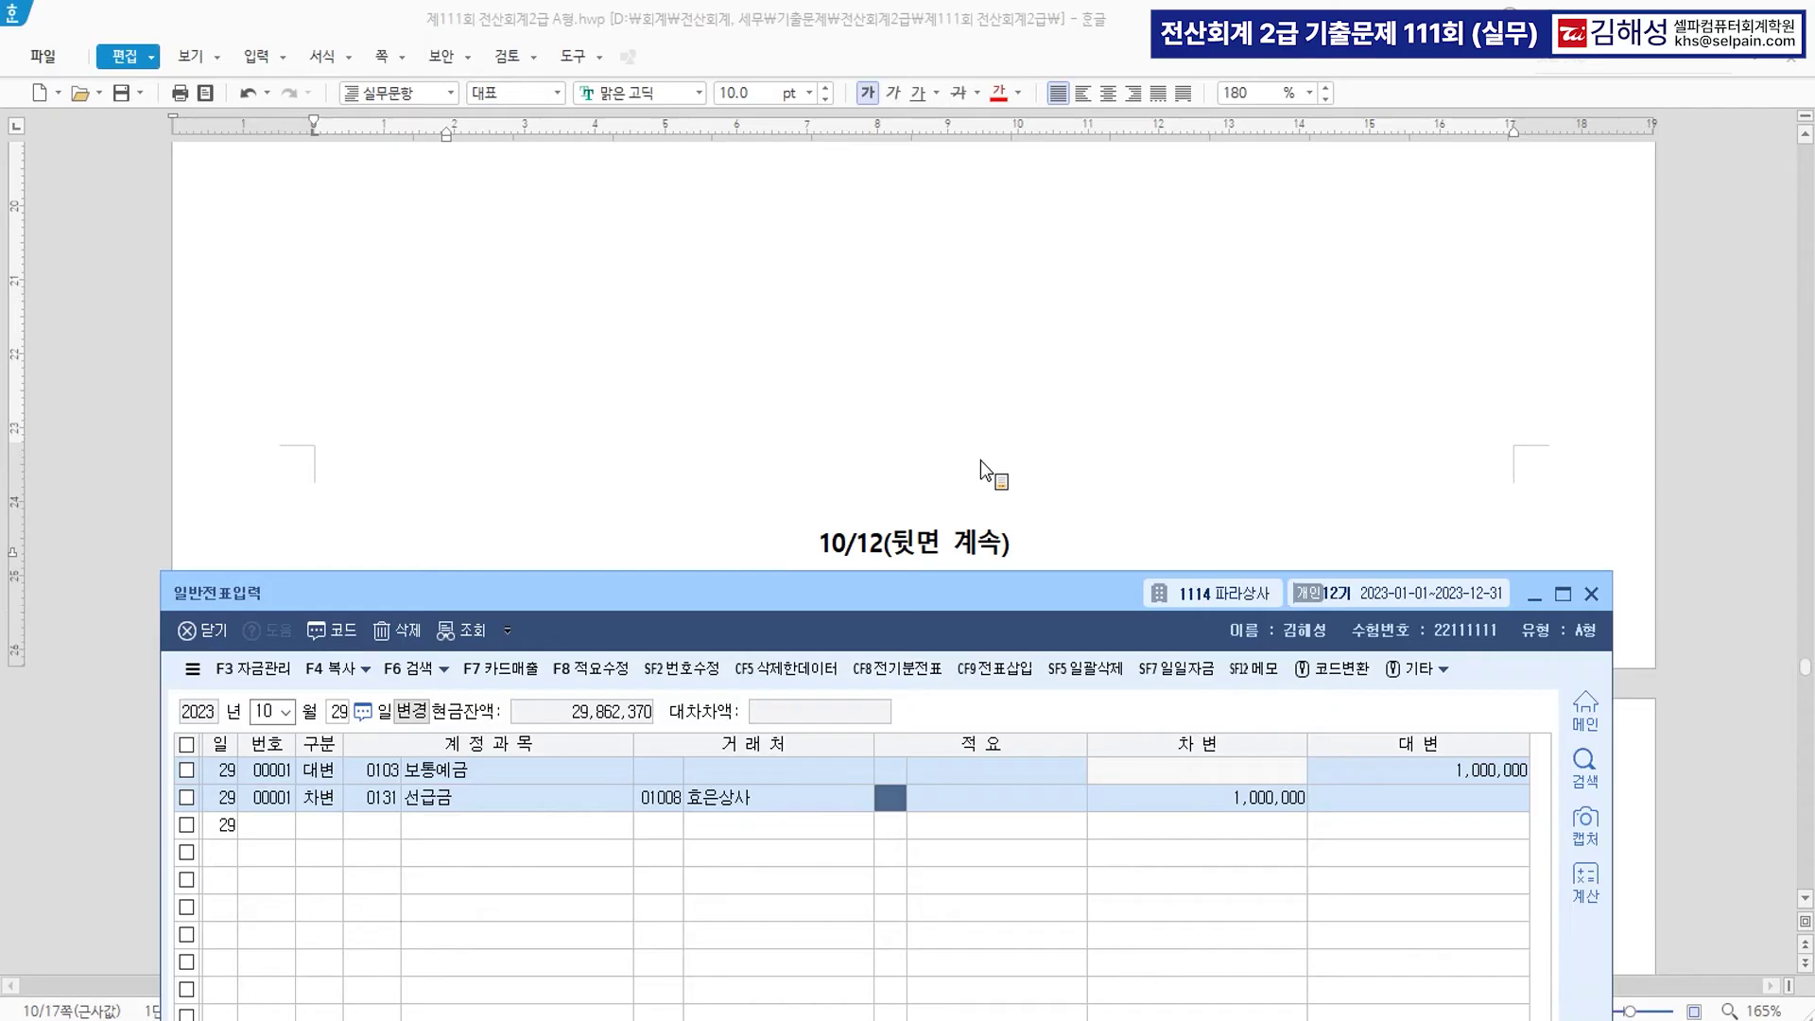
pyautogui.scroll(-6, 979, 462)
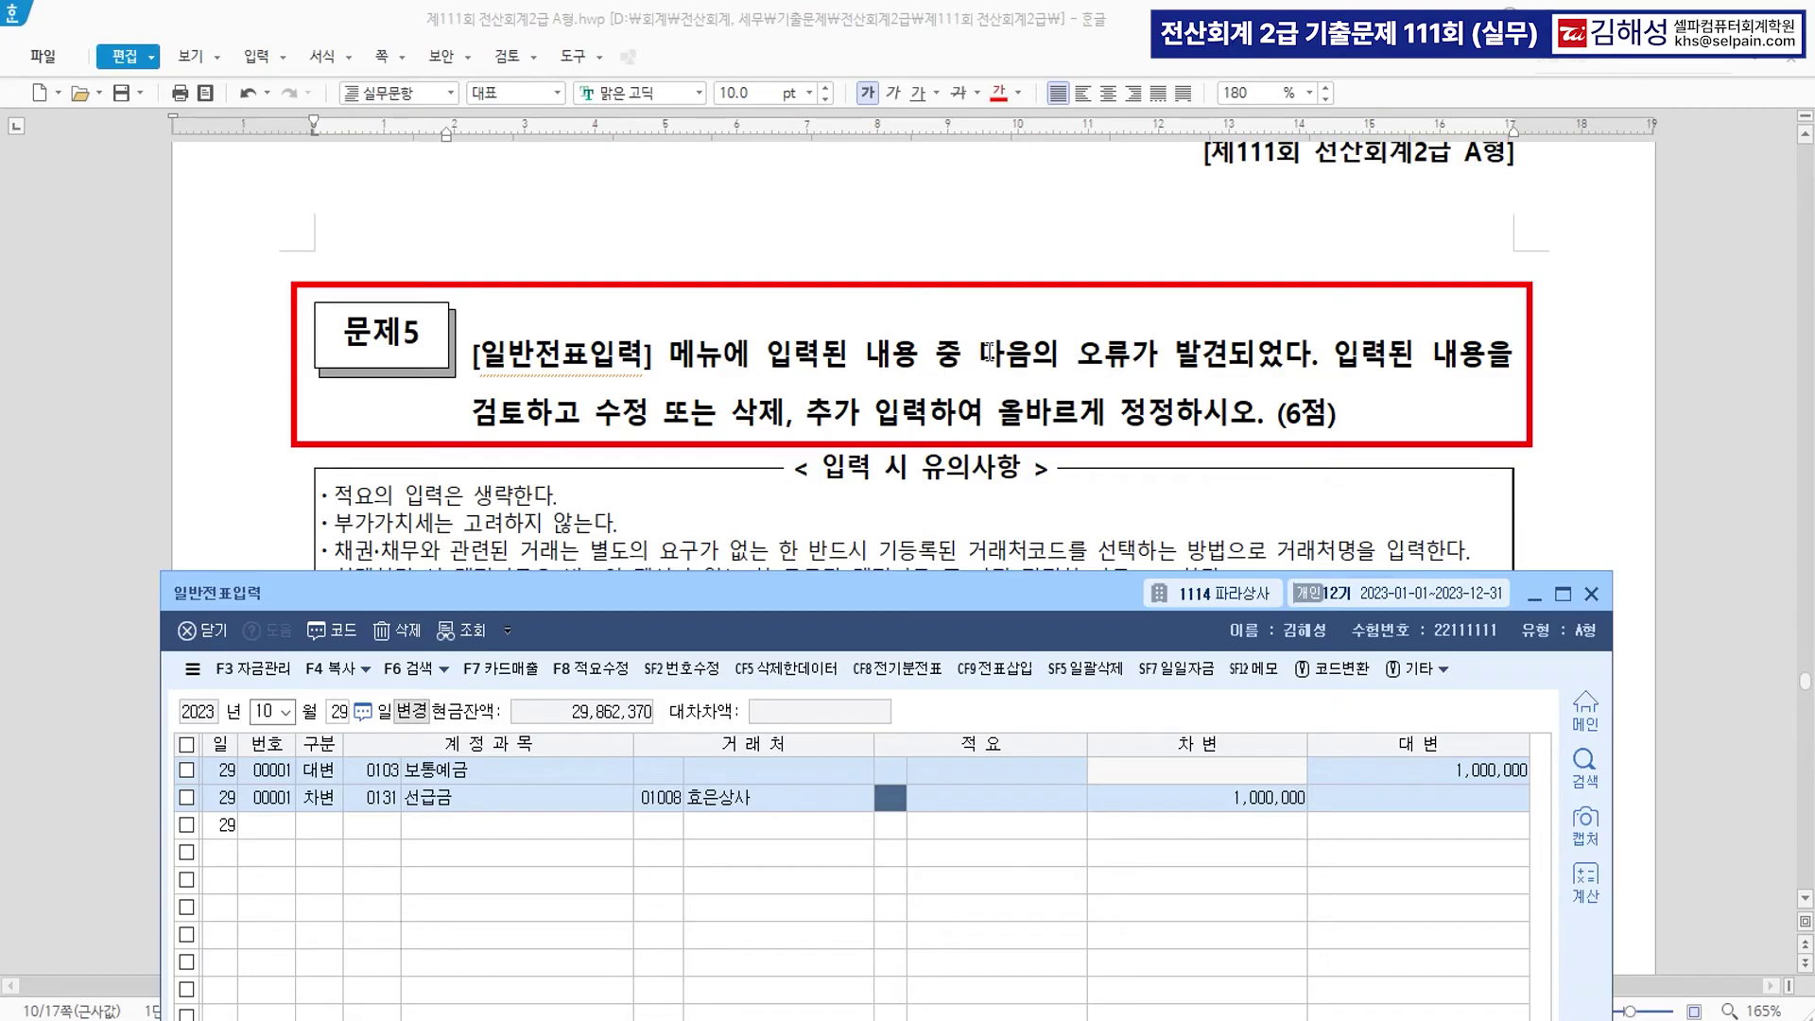
pyautogui.moveTo(1080, 363); pyautogui.dragTo(1227, 364)
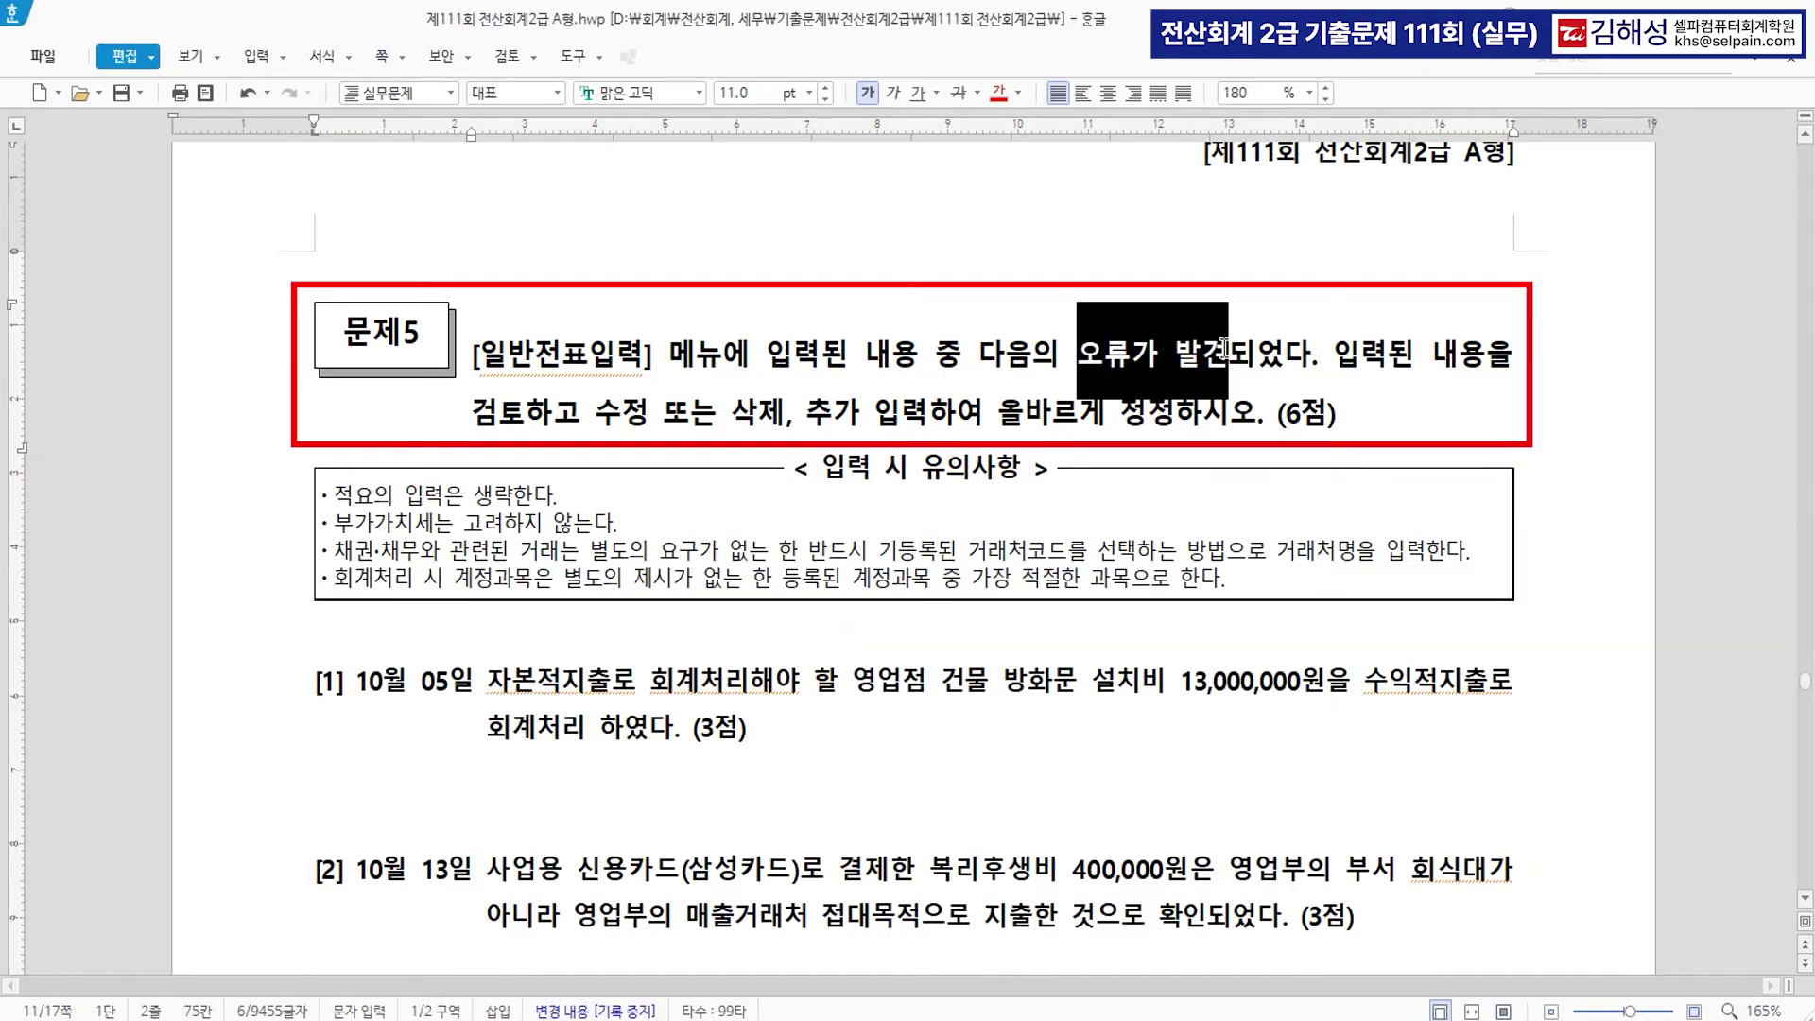
pyautogui.click(1000, 93)
# Color the term 자본적지출 red in question [1] of 문제5.
pyautogui.scroll(-1, 1145, 536)
pyautogui.scroll(-2, 1145, 536)
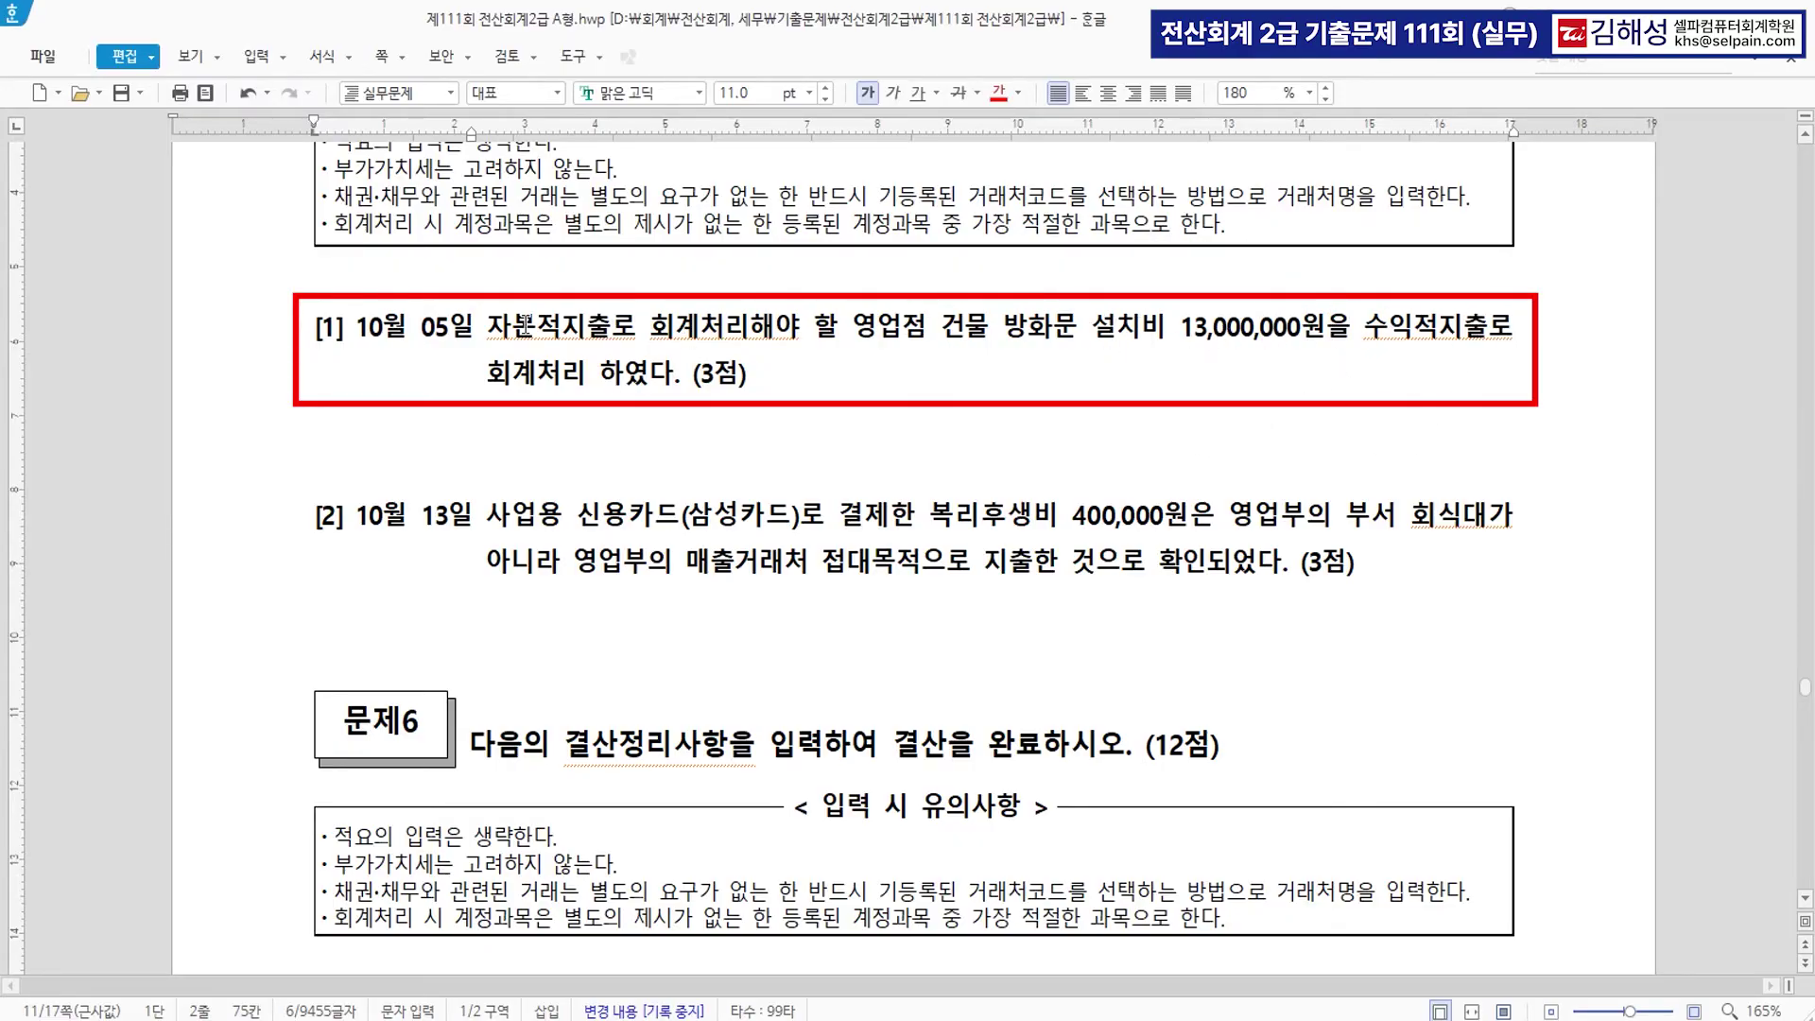
pyautogui.moveTo(480, 324); pyautogui.dragTo(610, 331)
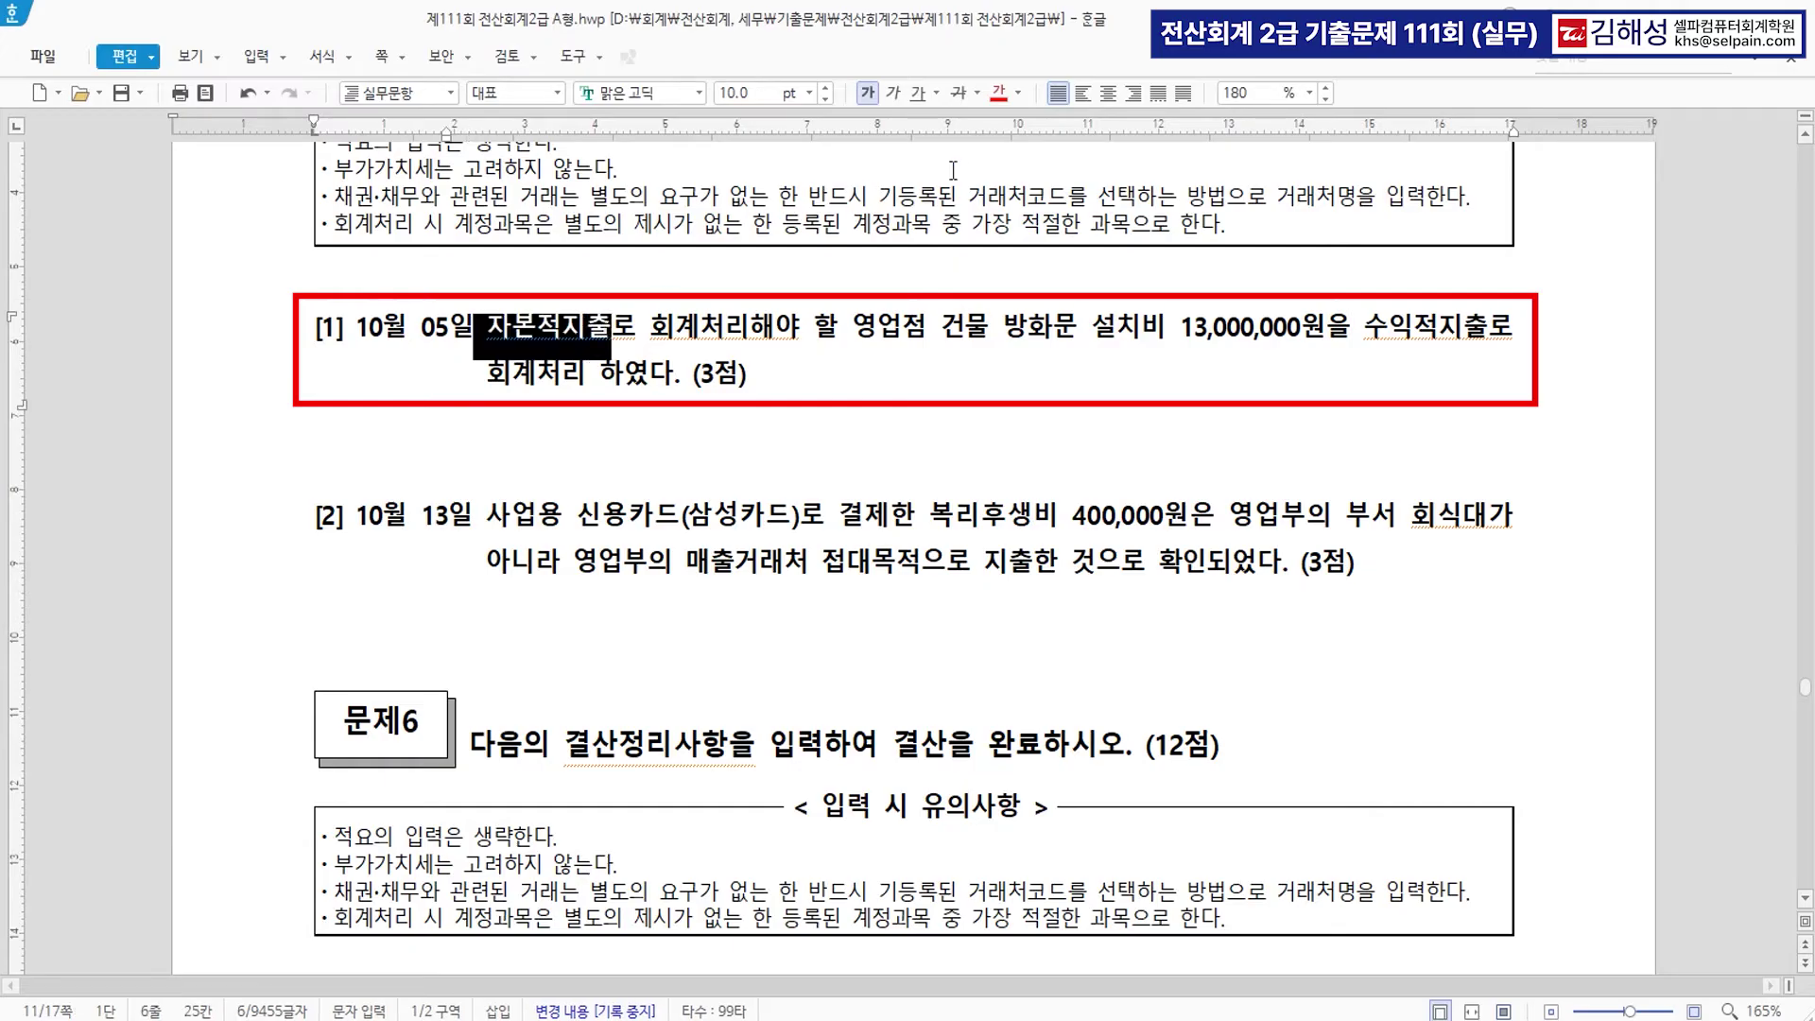
pyautogui.click(1014, 105)
pyautogui.click(620, 327)
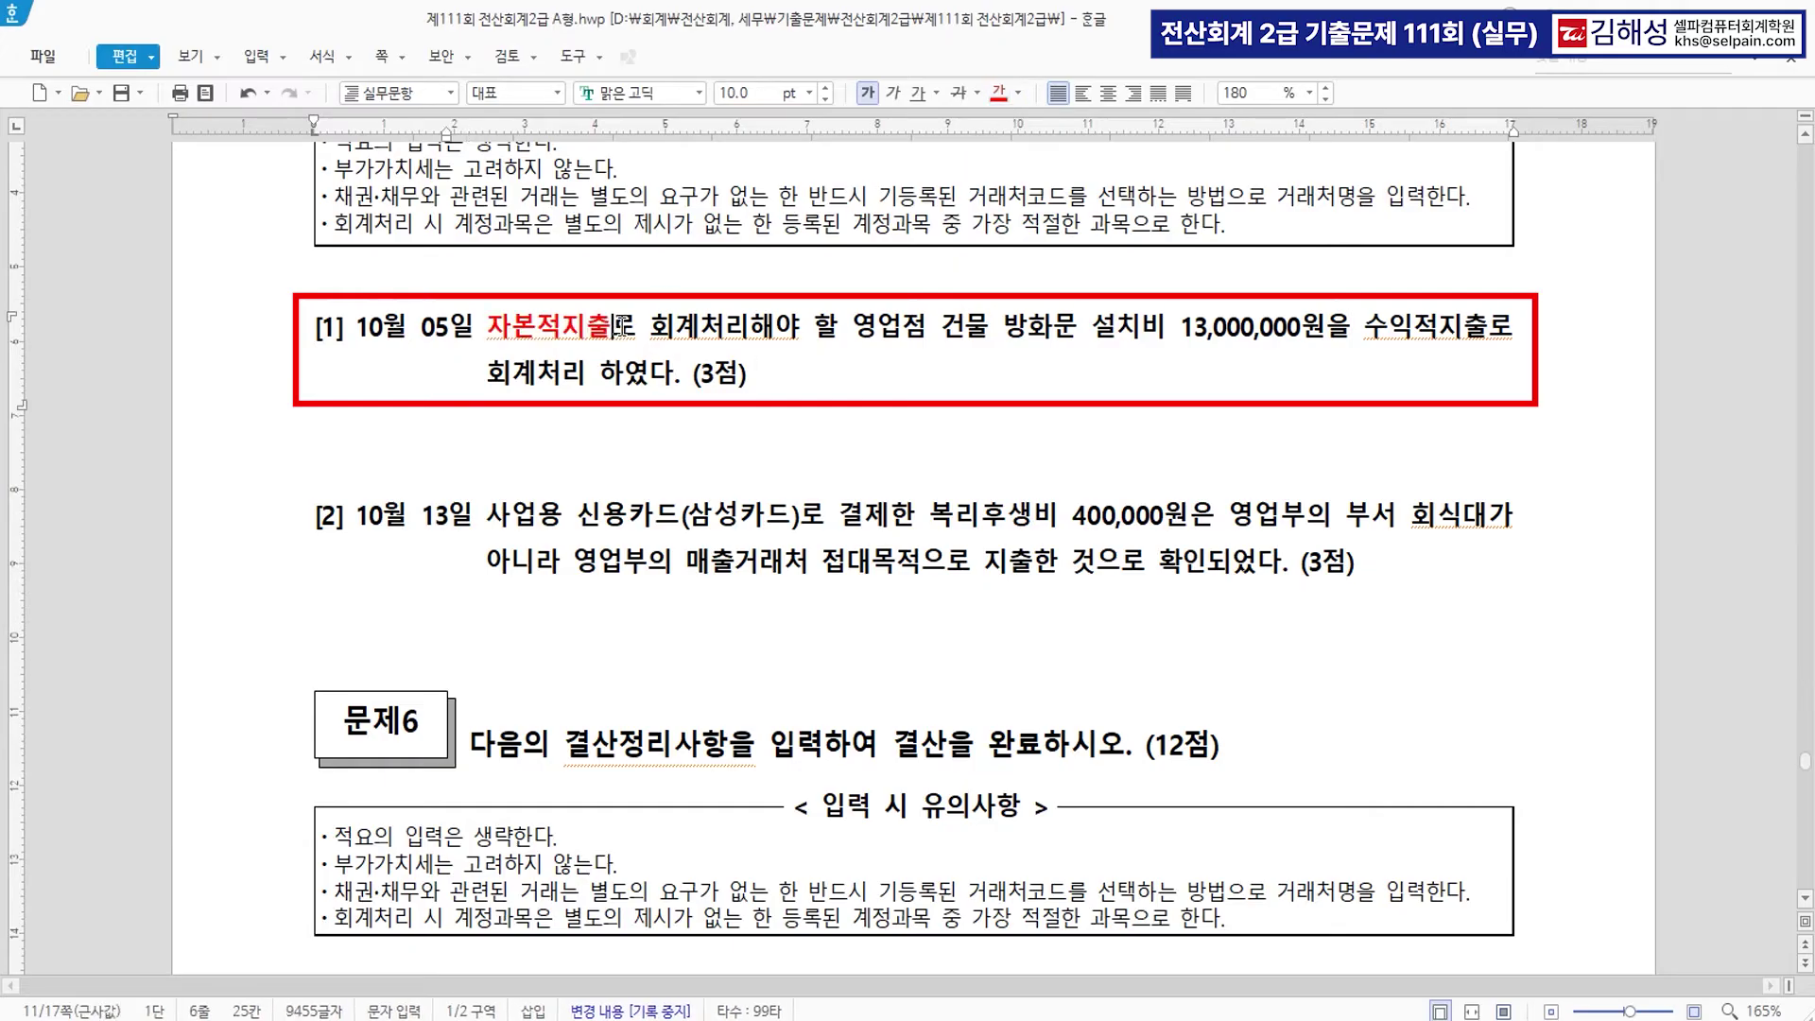
# Add the note ">> 건물" after 자본적지출 in question [1] of 문제5.
pyautogui.write('>> 건물')
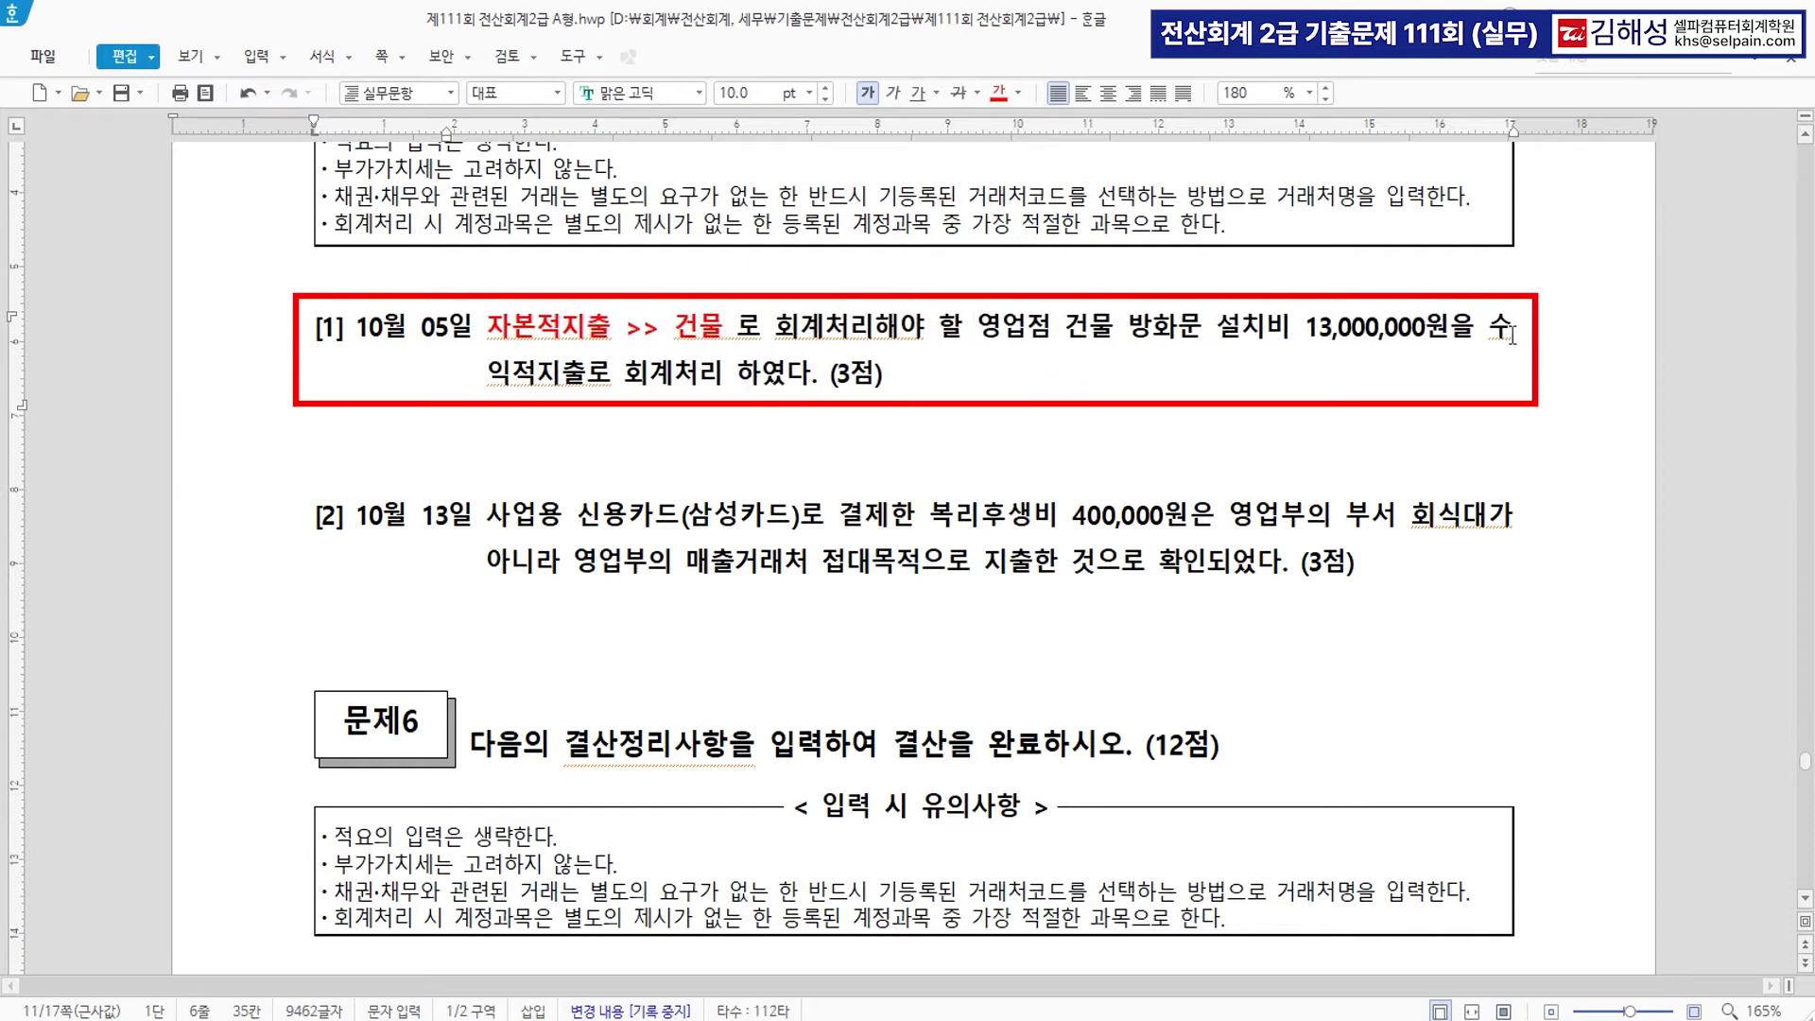
pyautogui.click(589, 375)
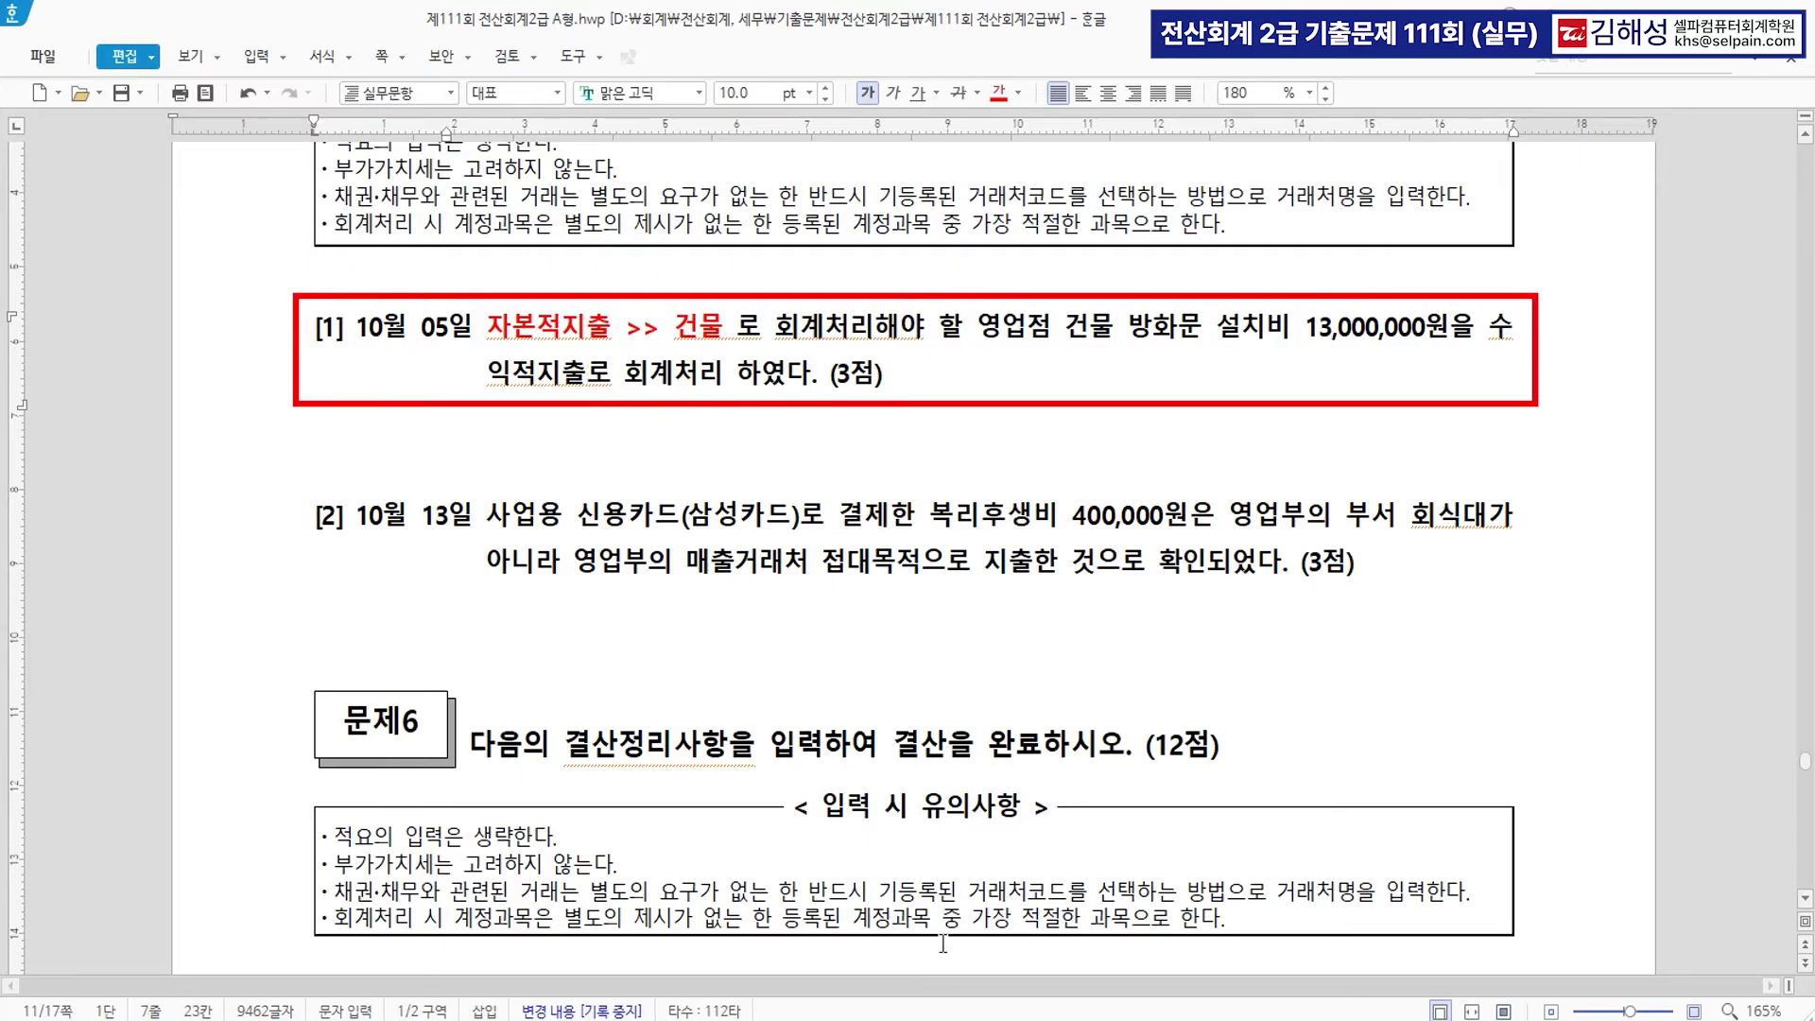
# Switch to the 일반전표입력 window, bring up the October 5 voucher and change its debit account to 0202 건물.
pyautogui.hotkey('alt', 'Tab')
pyautogui.click(344, 716)
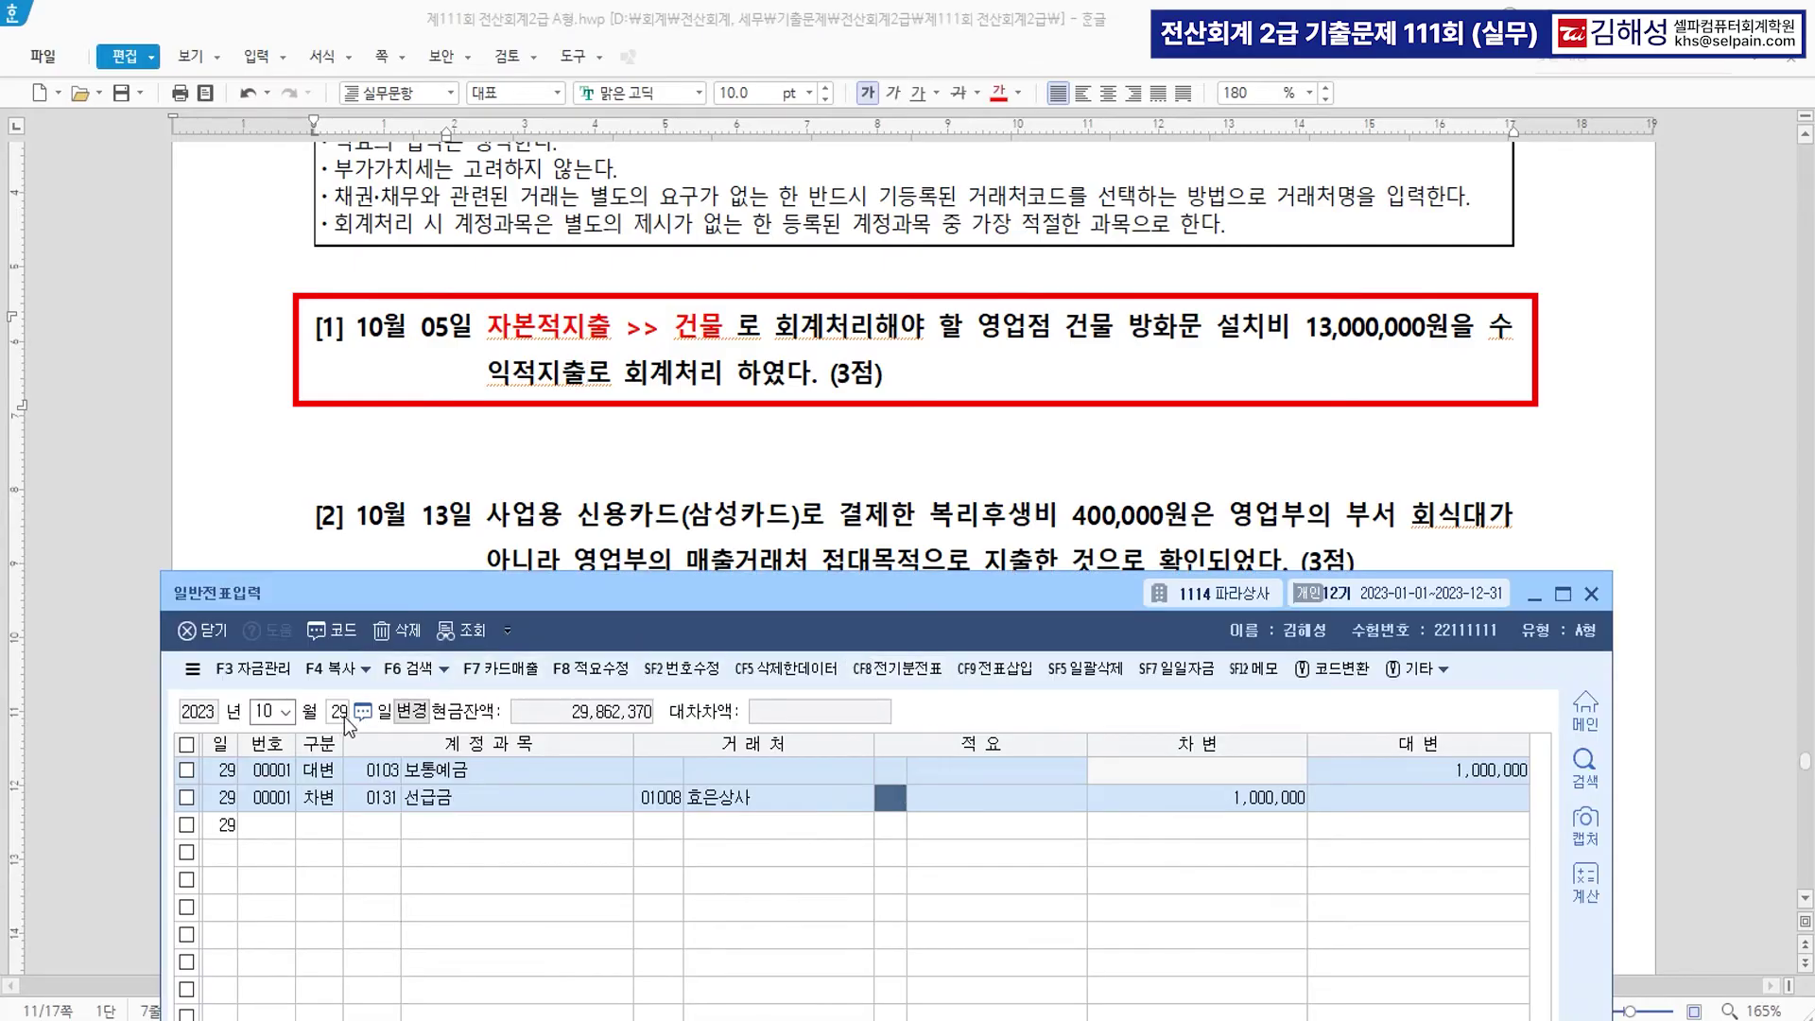
pyautogui.write('5')
pyautogui.press('Return')
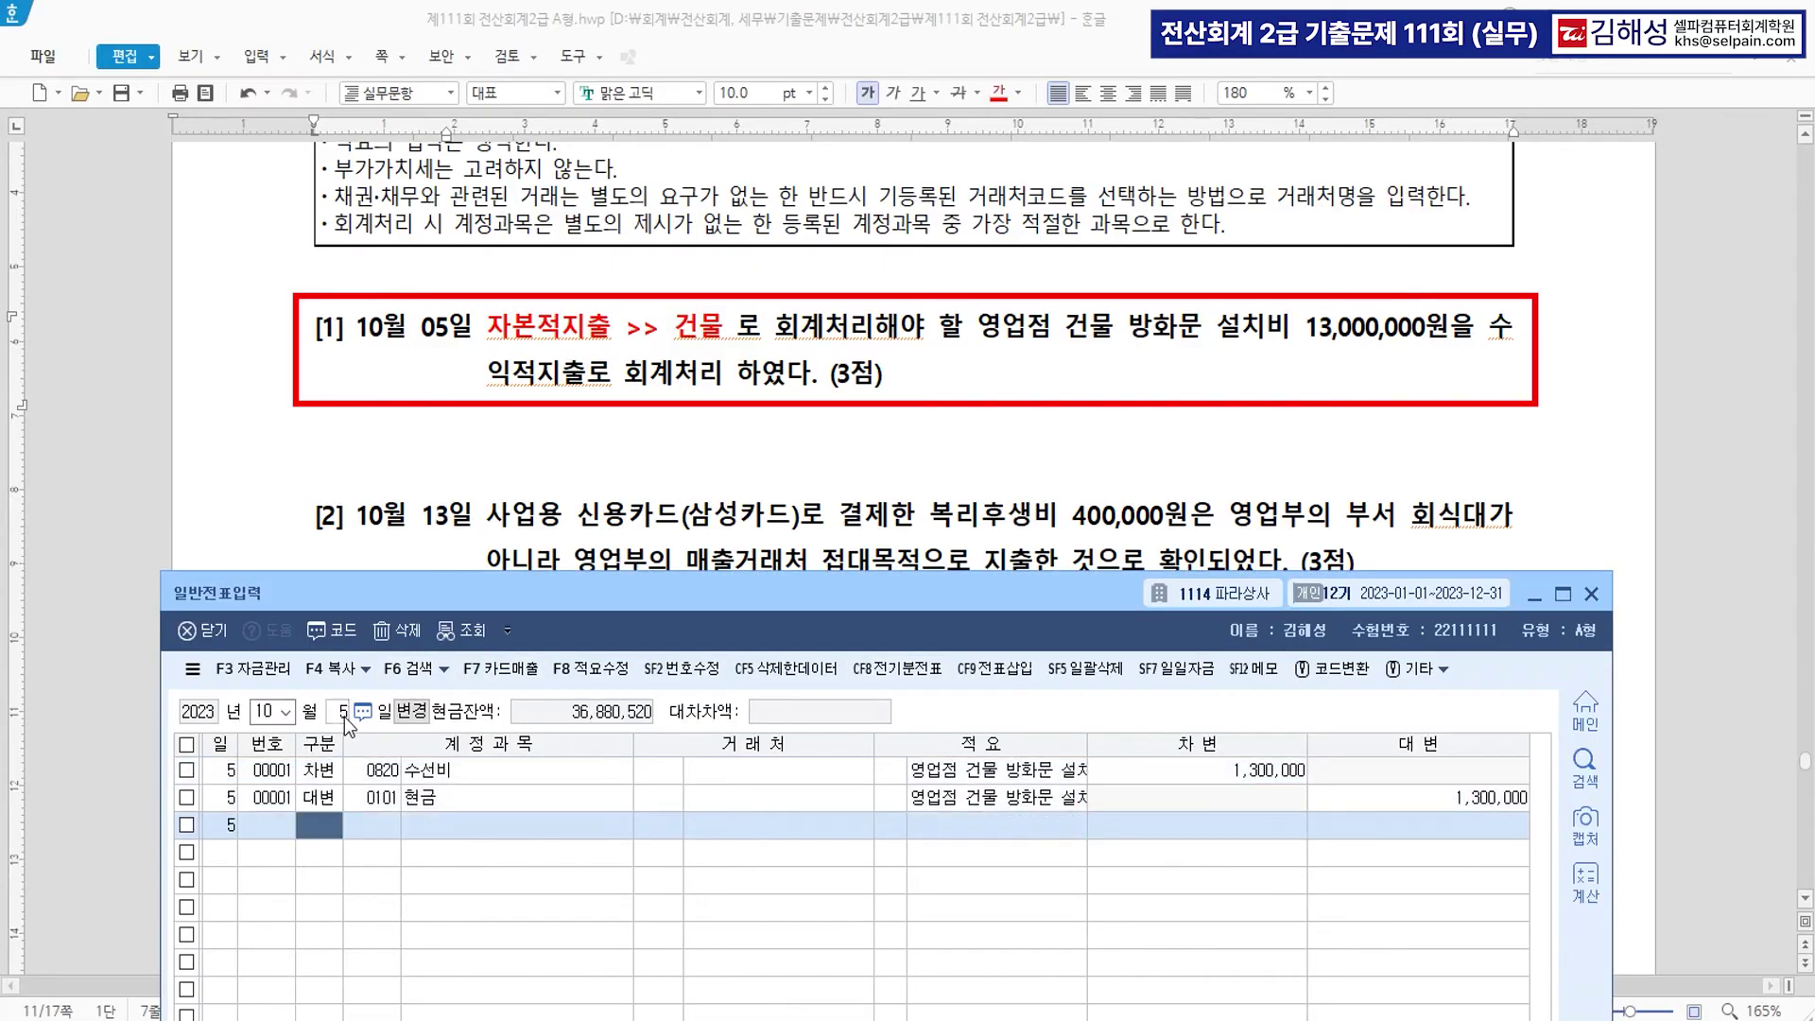
pyautogui.click(430, 780)
pyautogui.click(378, 777)
pyautogui.write('0202')
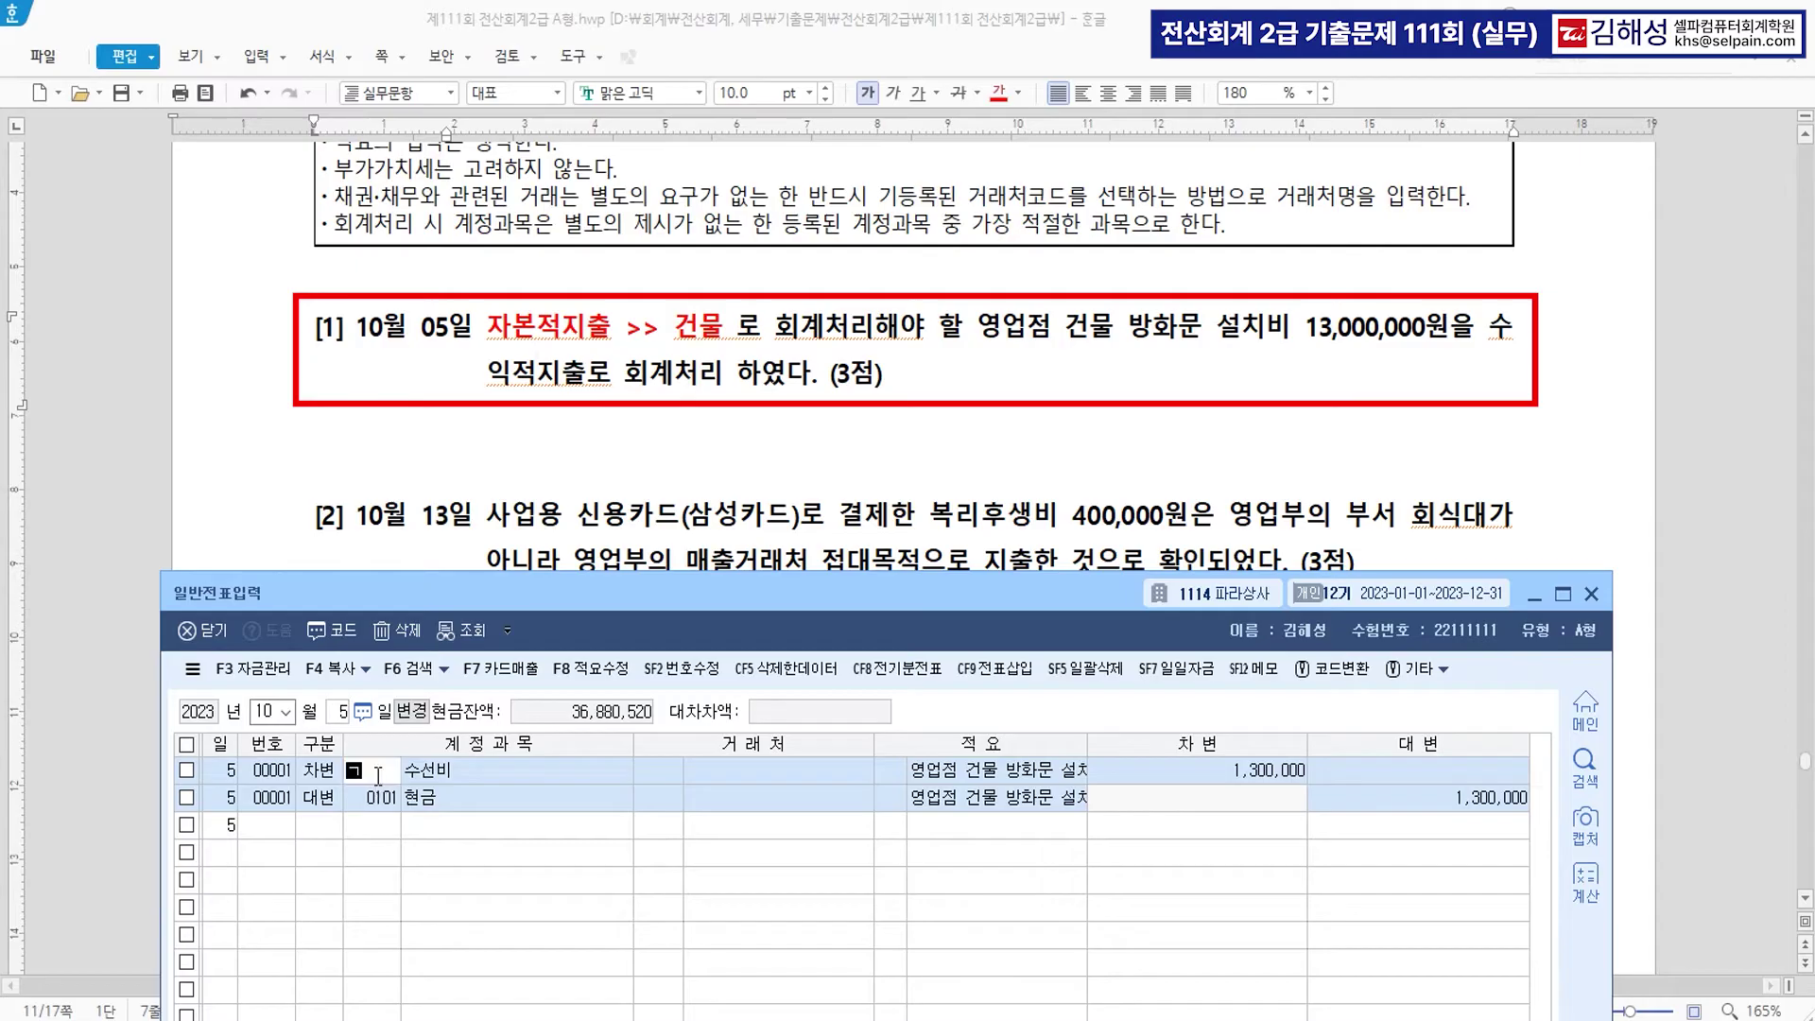
pyautogui.press('Return')
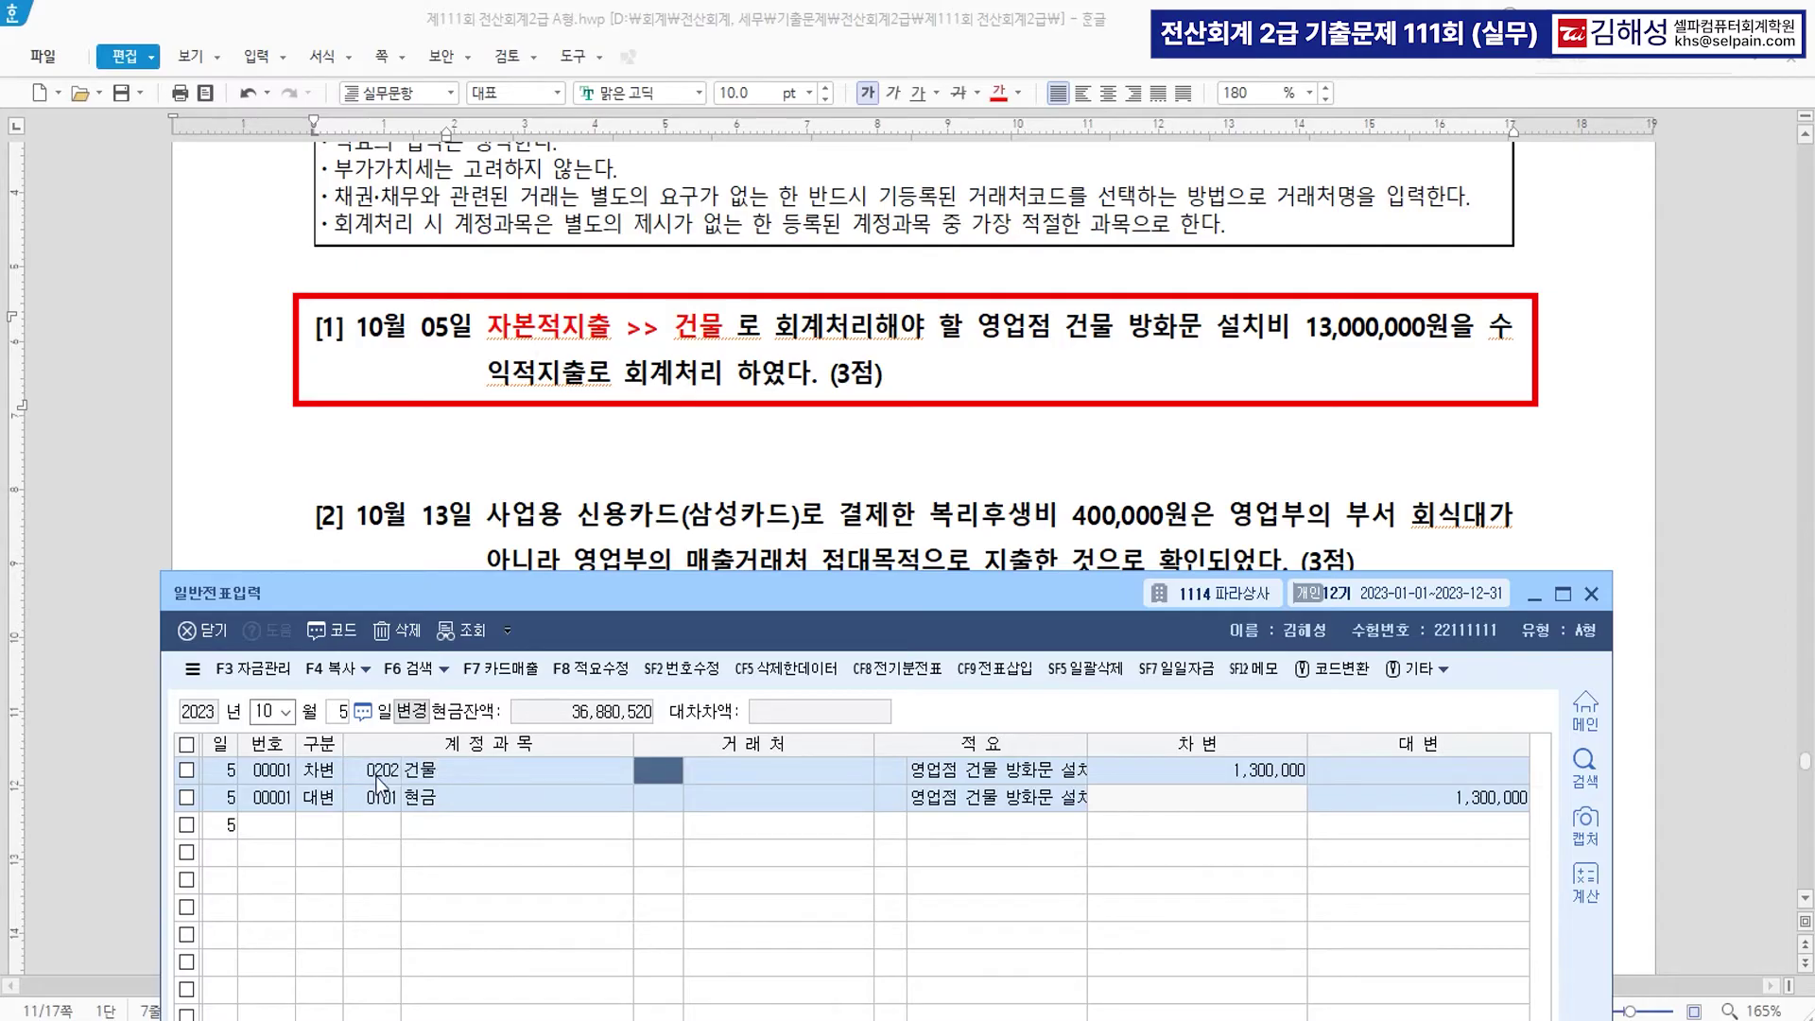
pyautogui.press('Down')
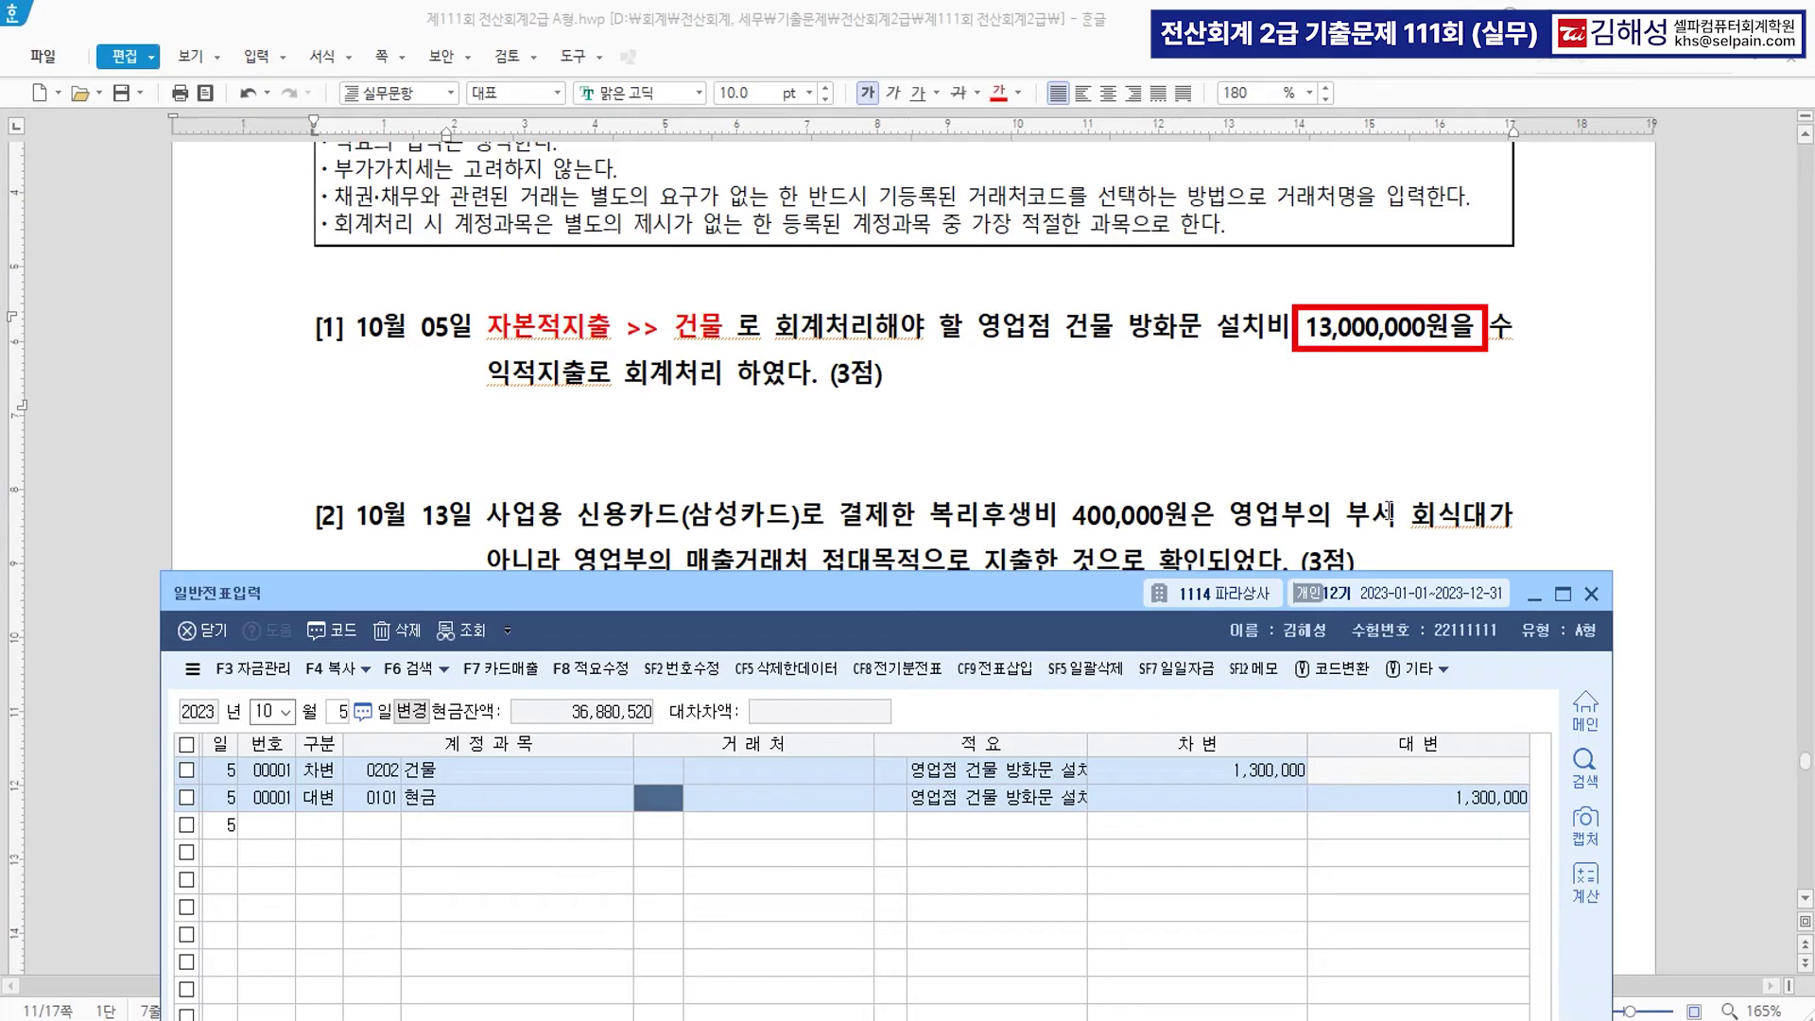
# Set both the 건물 debit and the 현금 credit of the October 5 voucher to 13,000,000.
pyautogui.click(1322, 327)
pyautogui.click(1251, 770)
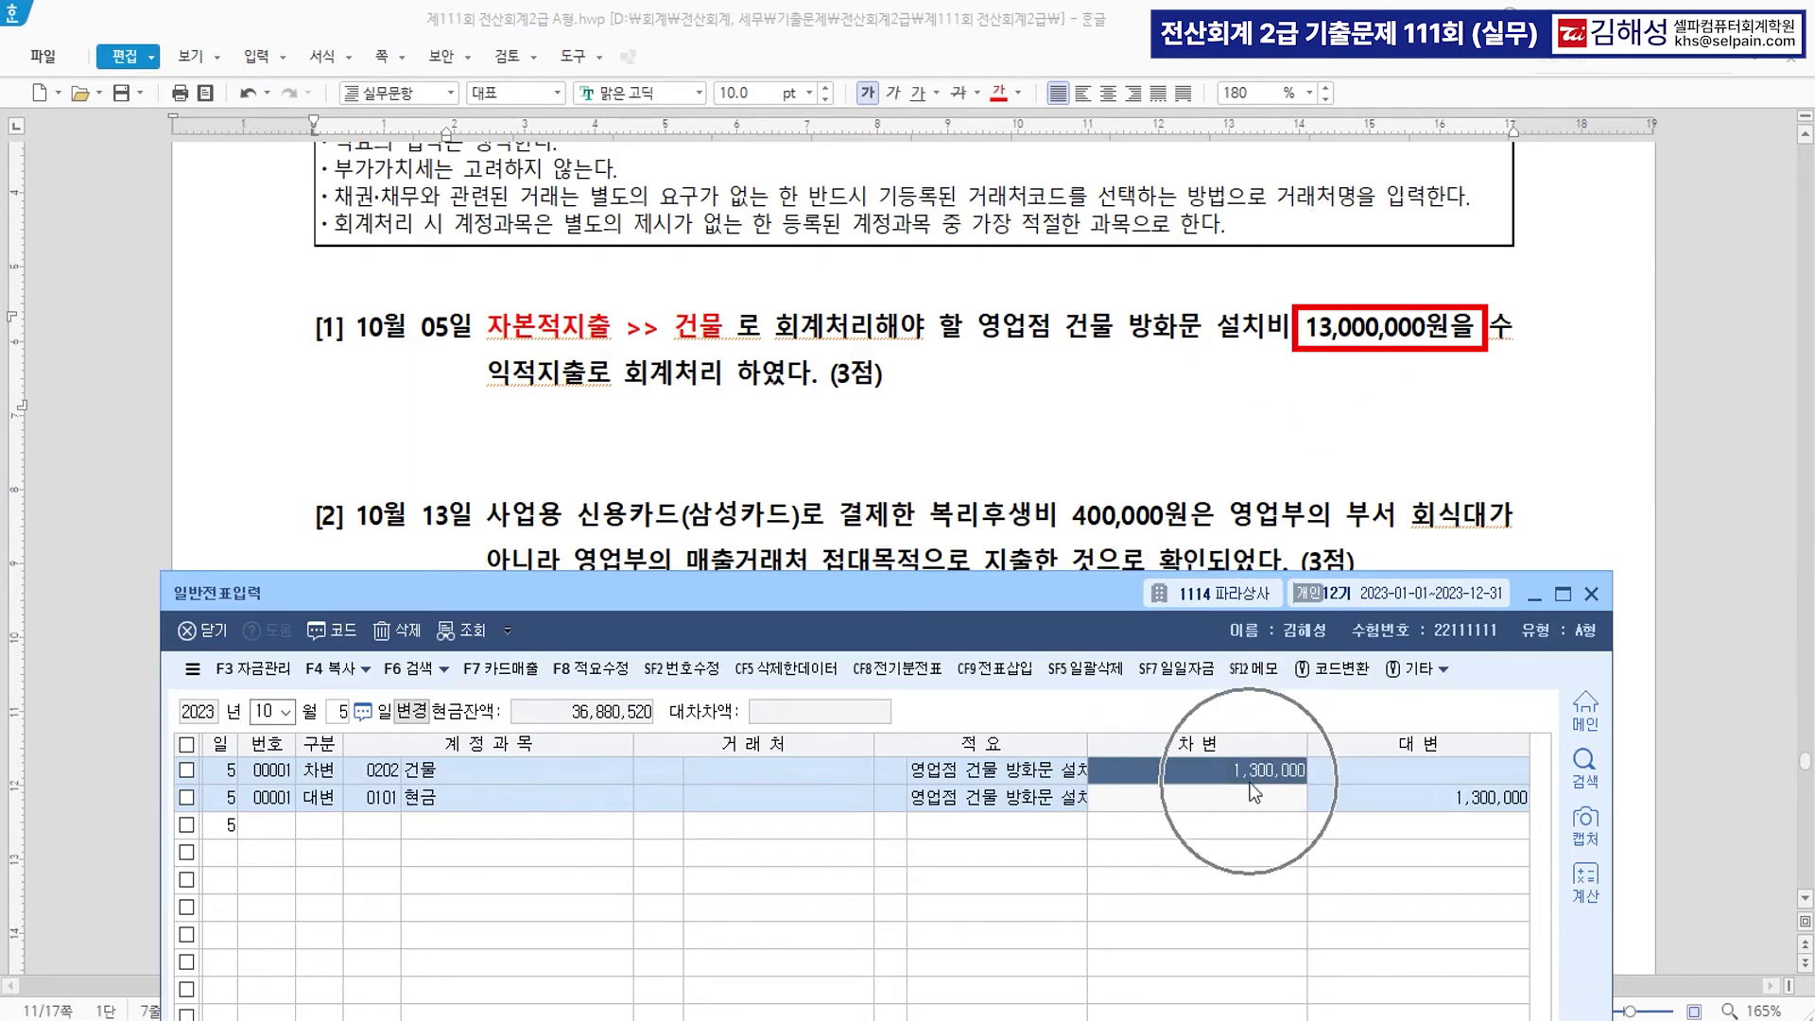
pyautogui.write('13,000,000')
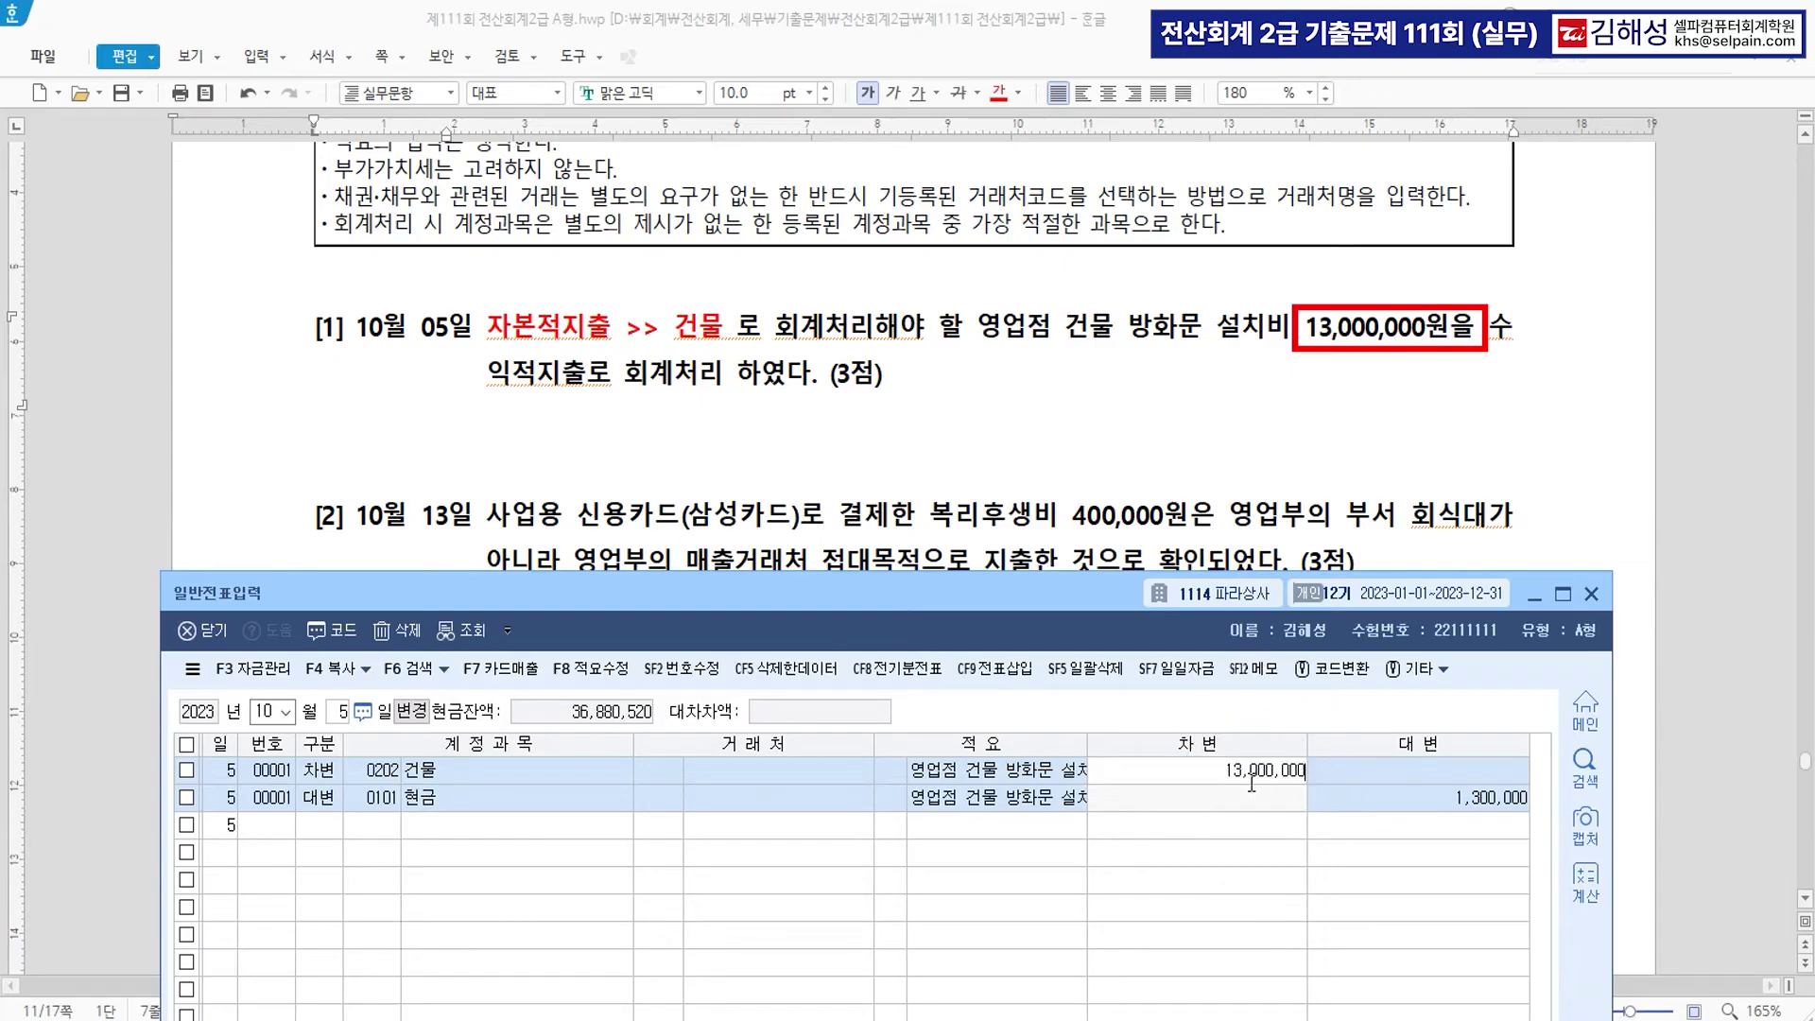
pyautogui.press('Return')
pyautogui.click(1405, 807)
pyautogui.write('13000000')
pyautogui.press('Return')
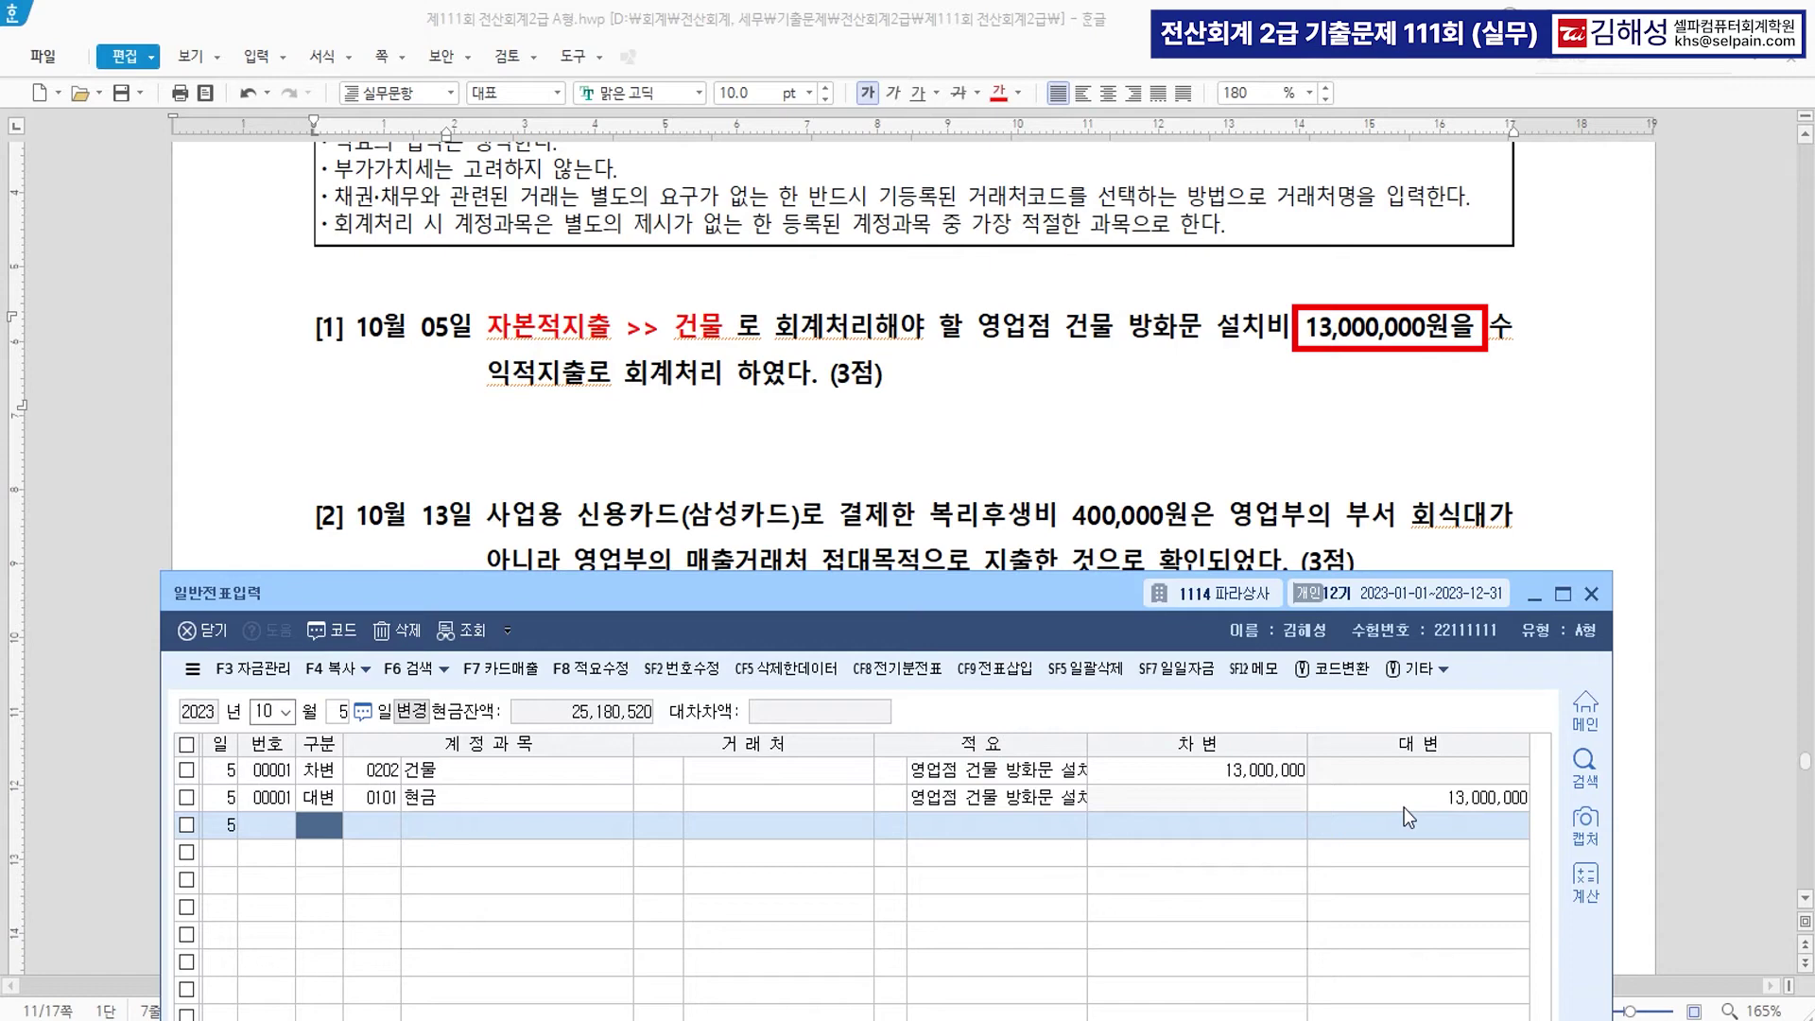
pyautogui.click(1403, 808)
pyautogui.click(1268, 785)
# Return to the Hangul document and color 13,000,000원 red in question [1] of 문제5.
pyautogui.click(1293, 354)
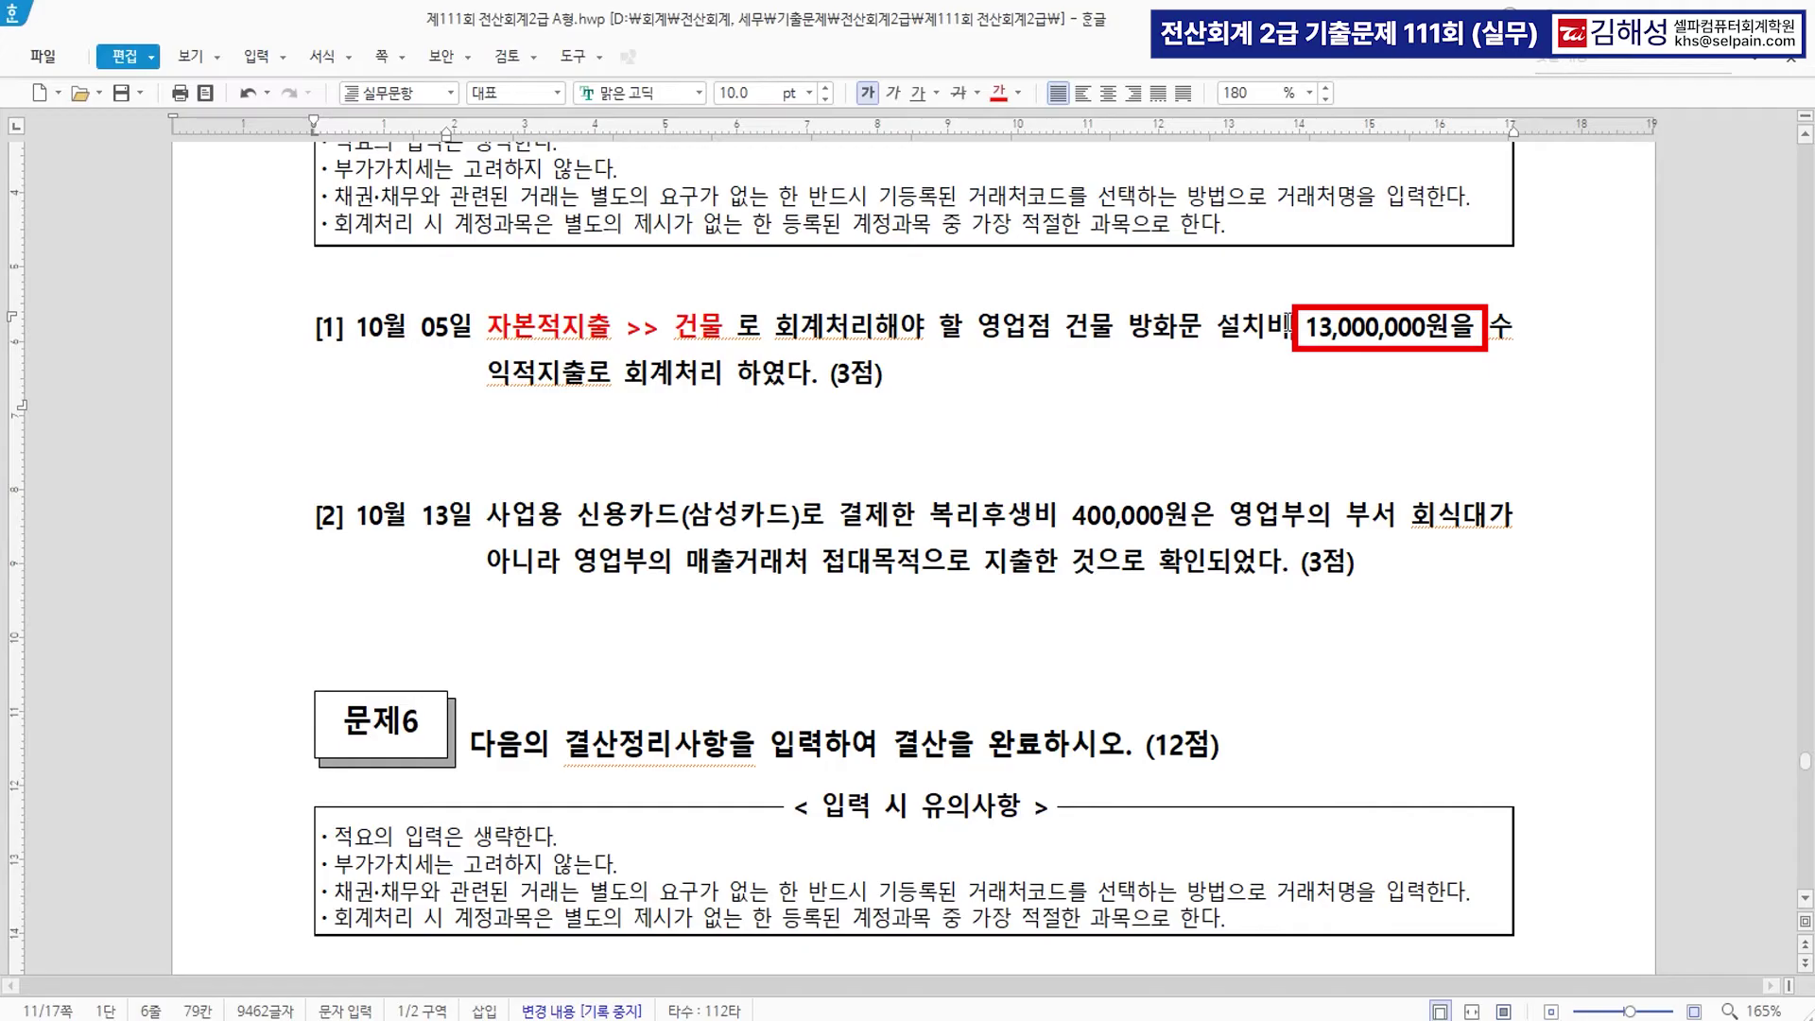
pyautogui.moveTo(1306, 328); pyautogui.dragTo(1450, 325)
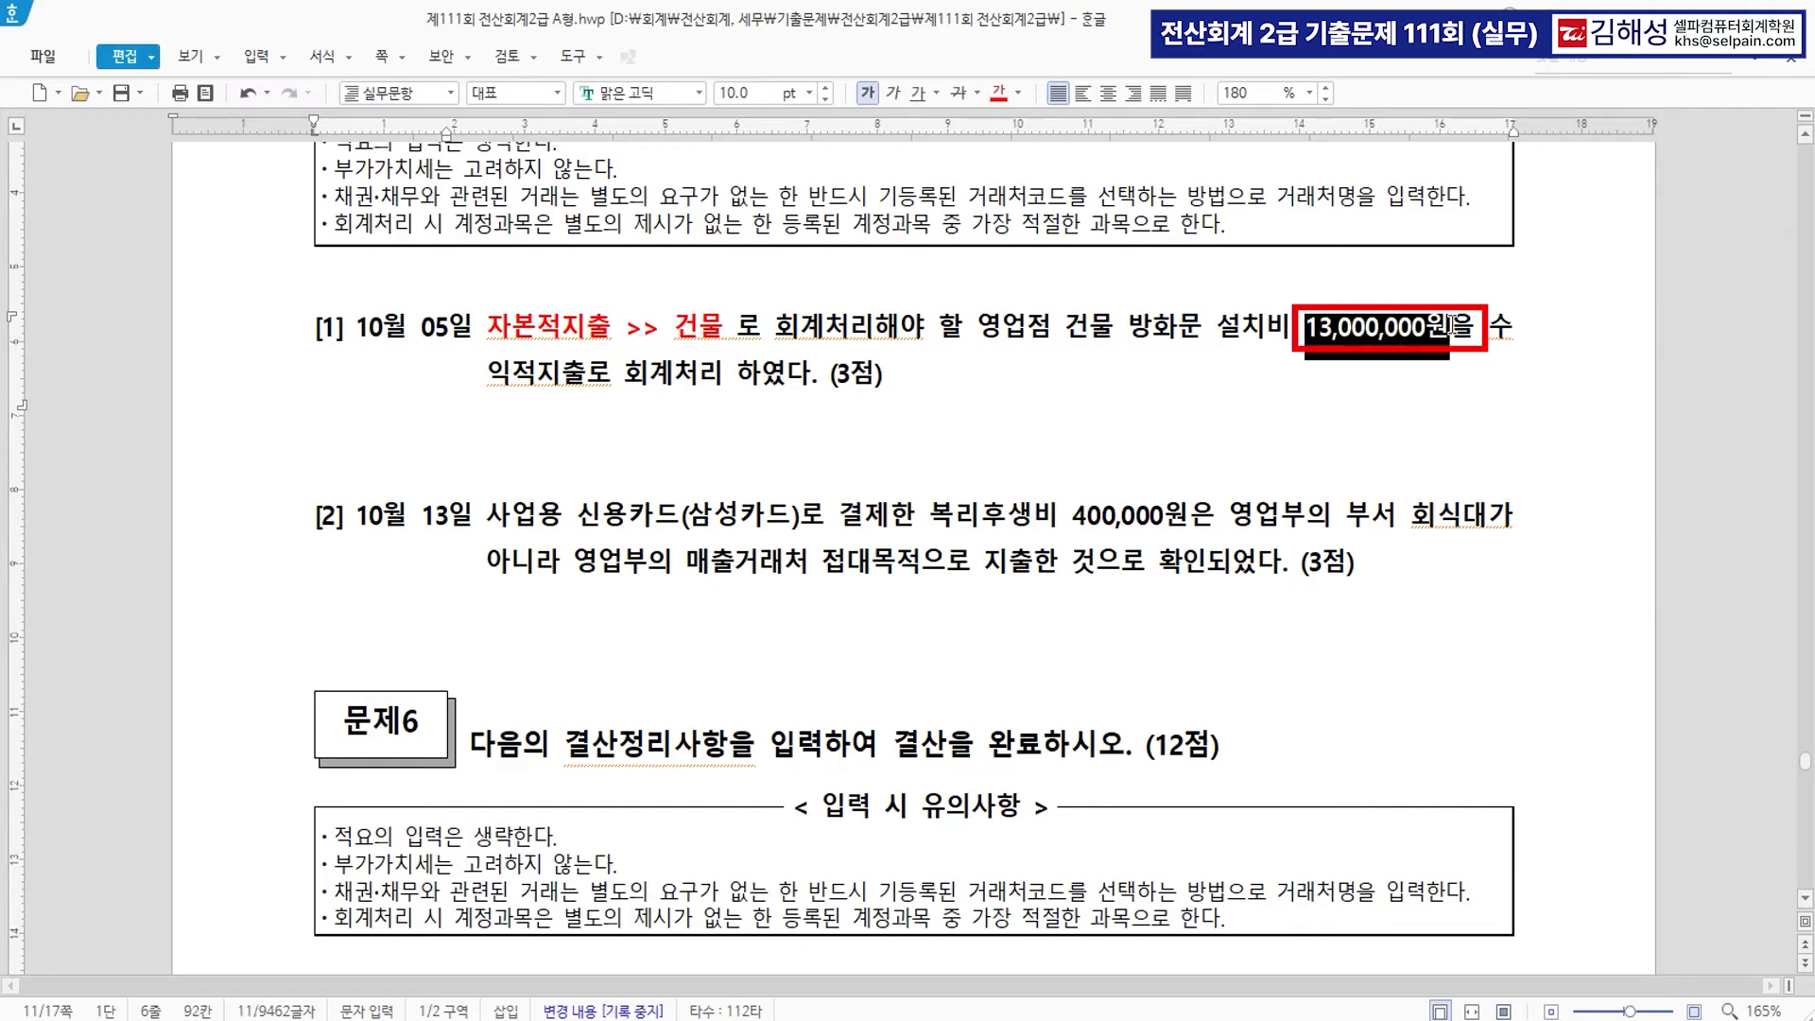
pyautogui.click(1002, 95)
pyautogui.click(976, 339)
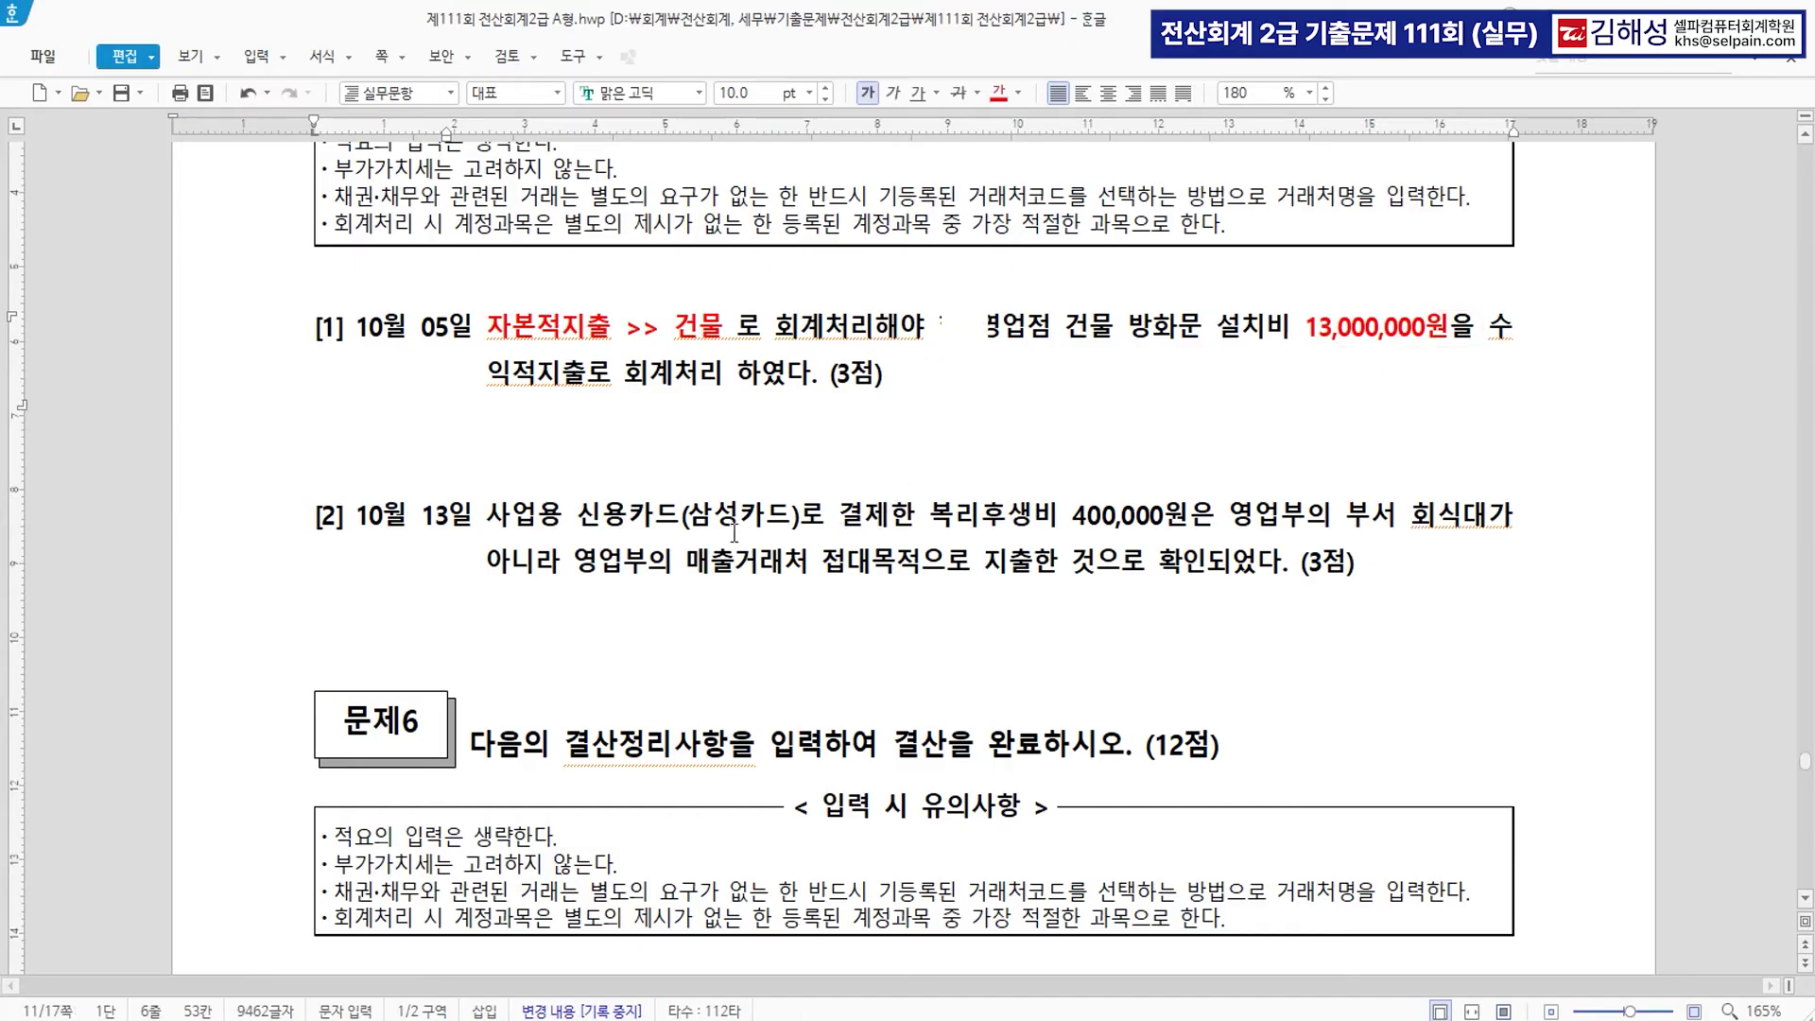
# Color 매출거래처 접대목적 red in question [2] of 문제5 and add ">> 접대비" right after it.
pyautogui.scroll(-1, 681, 518)
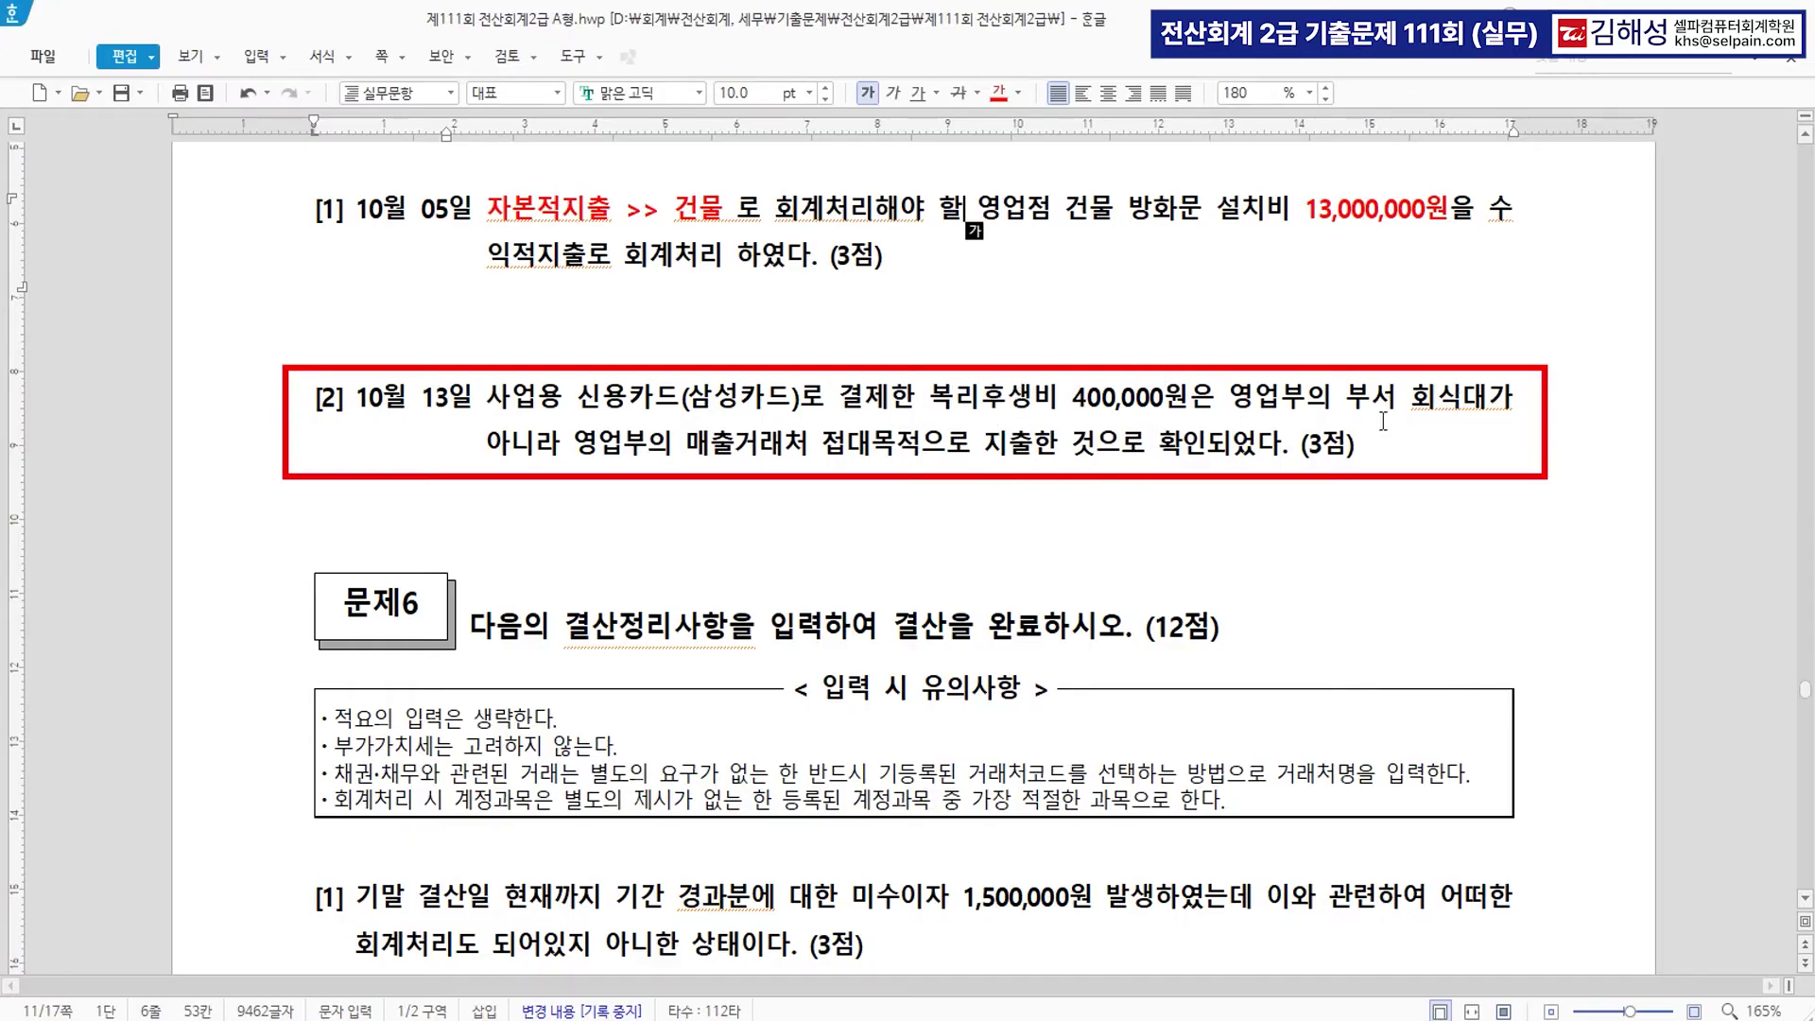
pyautogui.moveTo(689, 444); pyautogui.dragTo(928, 457)
pyautogui.click(1002, 93)
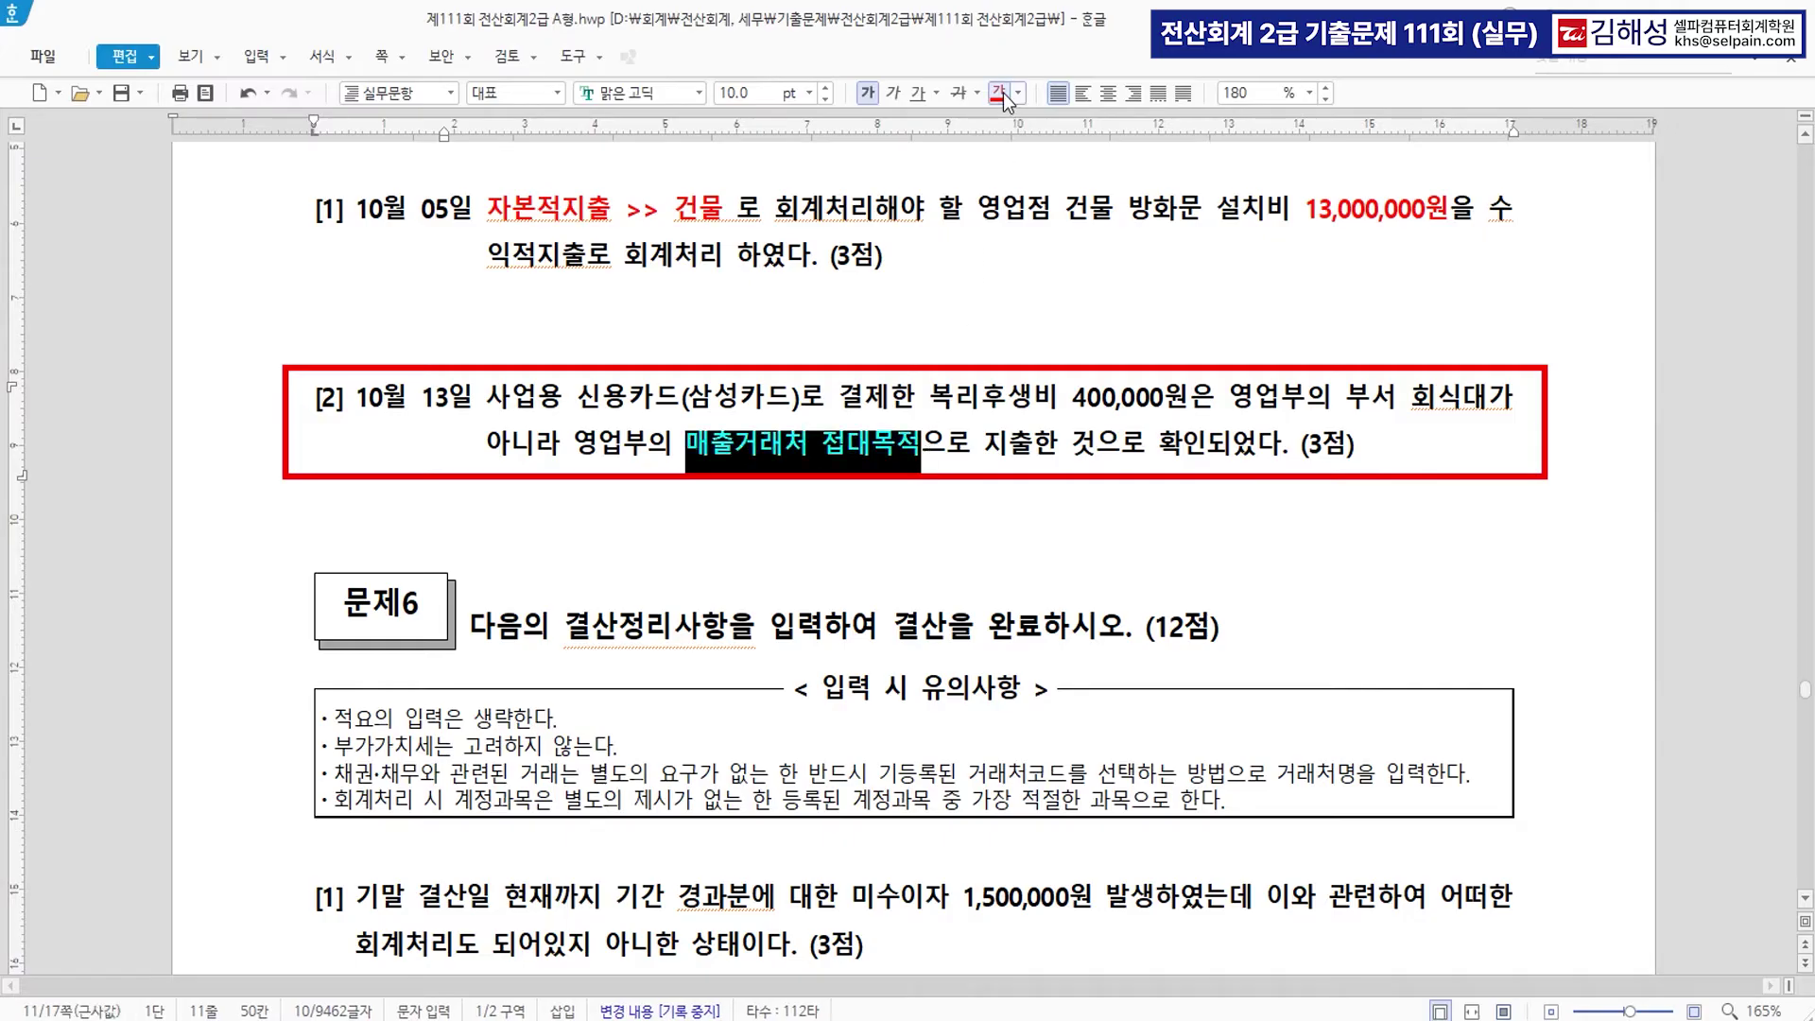
pyautogui.click(922, 454)
pyautogui.write('>> 접대비')
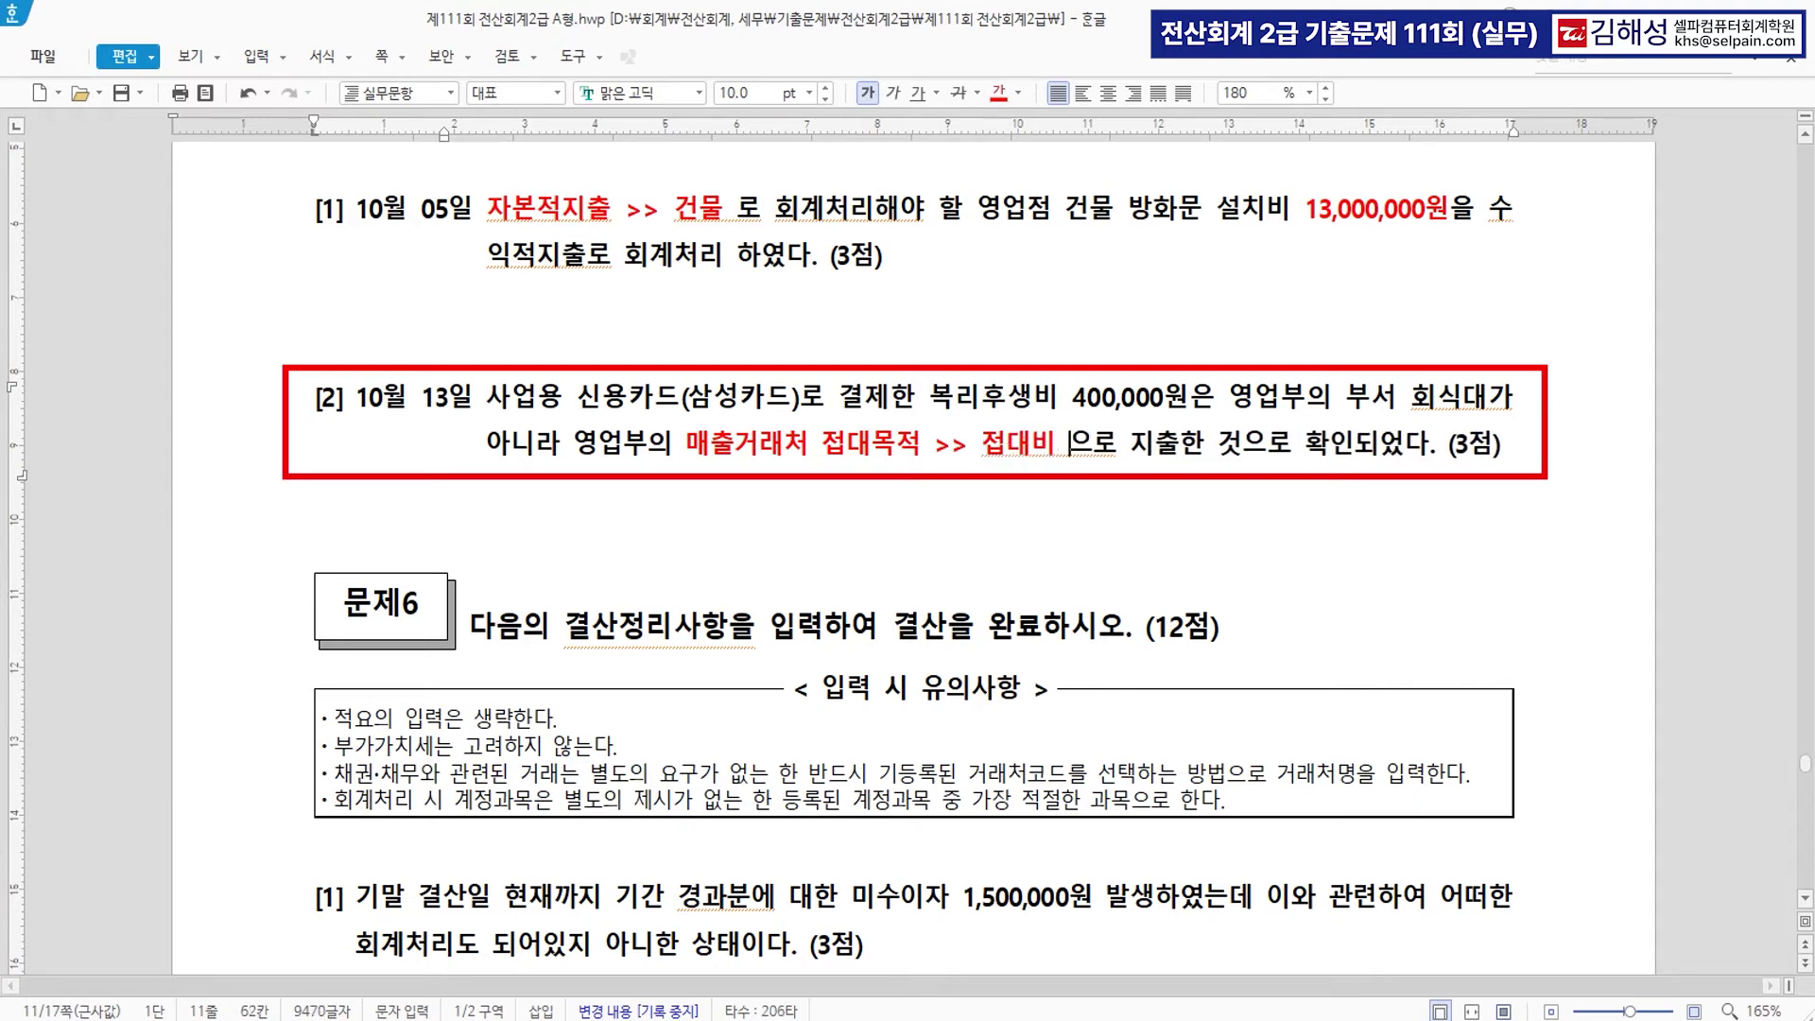
# Switch to the 일반전표입력 window and change the October 13 voucher's debit account to 0813 접대비 (판매관리비).
pyautogui.hotkey('alt', 'Tab')
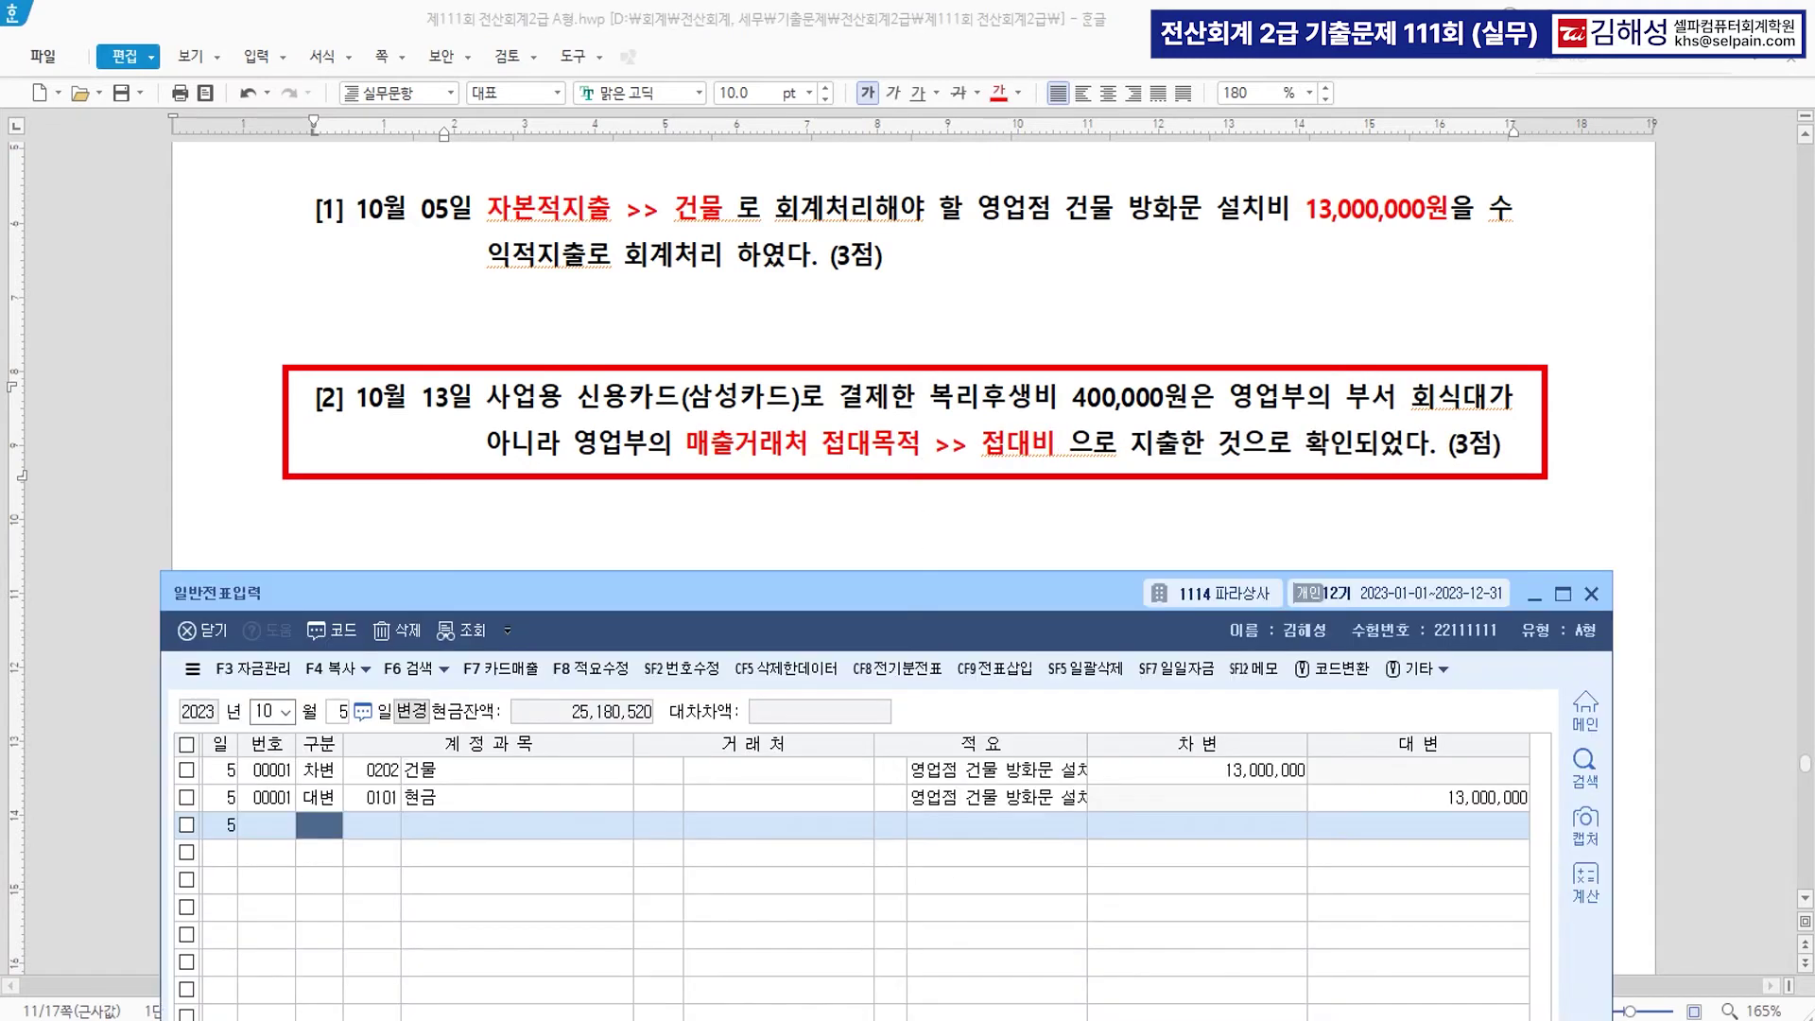
pyautogui.write('13')
pyautogui.press('Return')
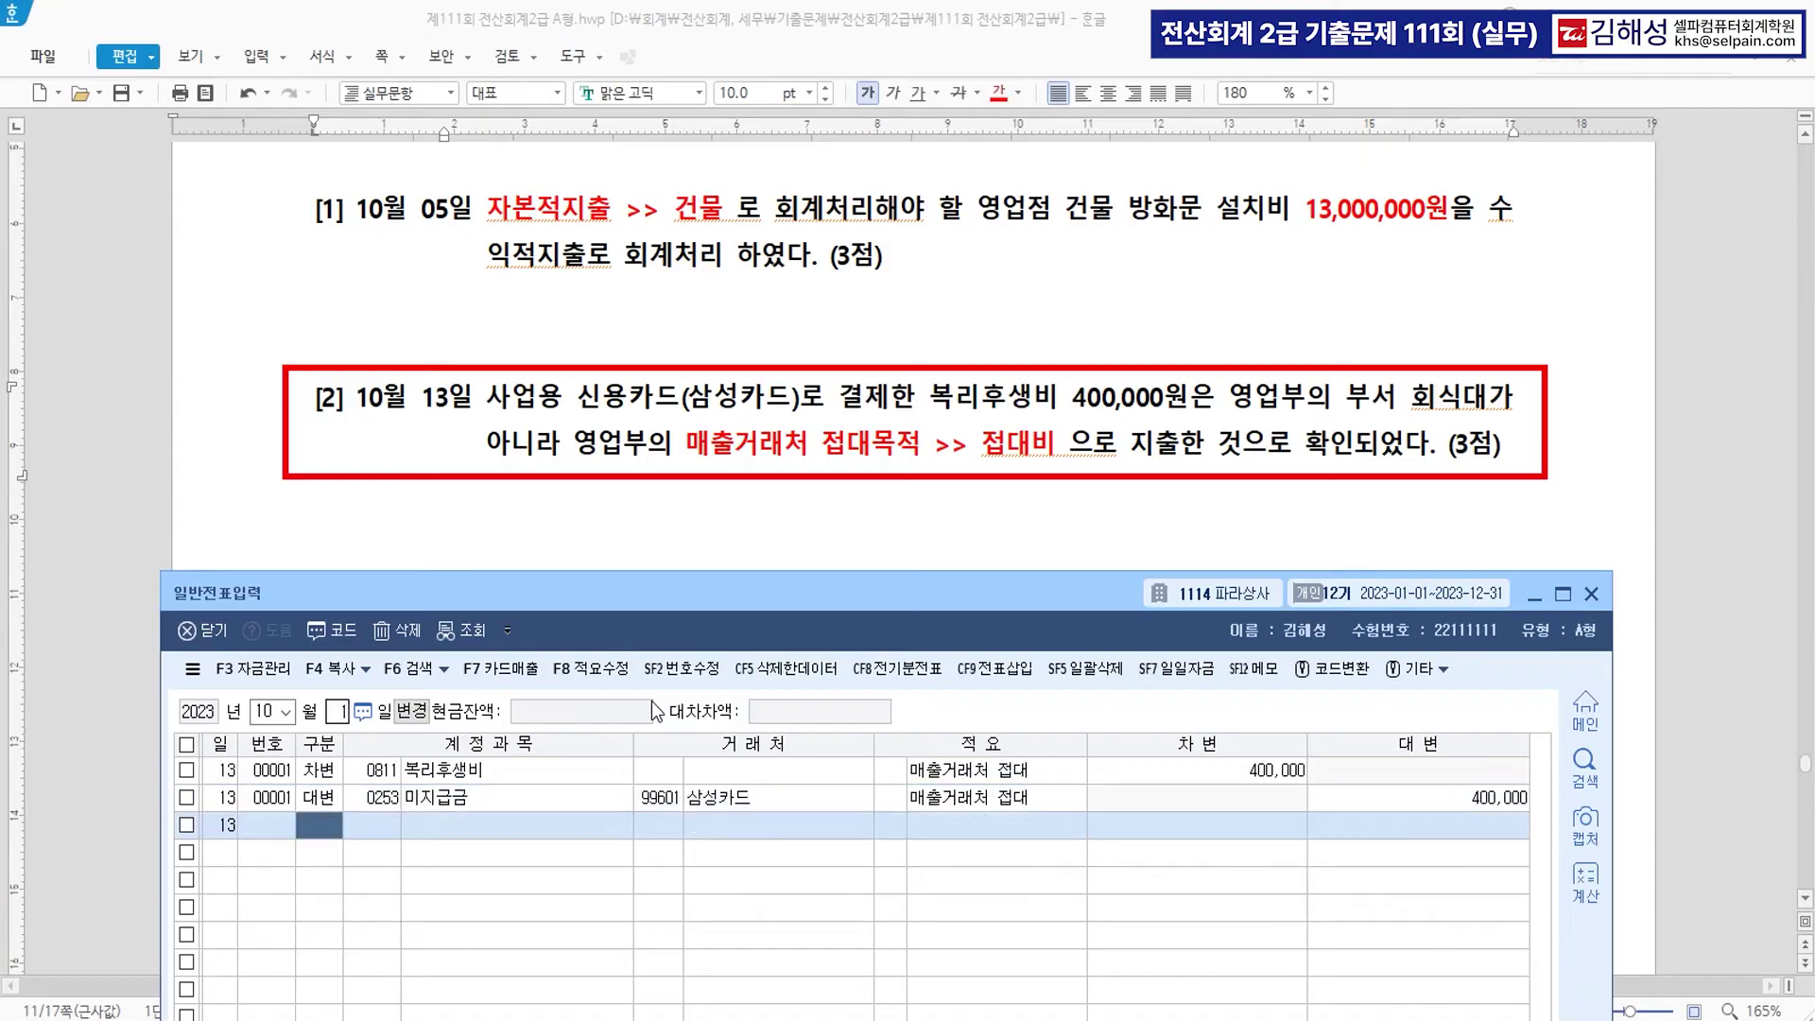
pyautogui.click(384, 777)
pyautogui.write('접ㄷ')
pyautogui.write('대비')
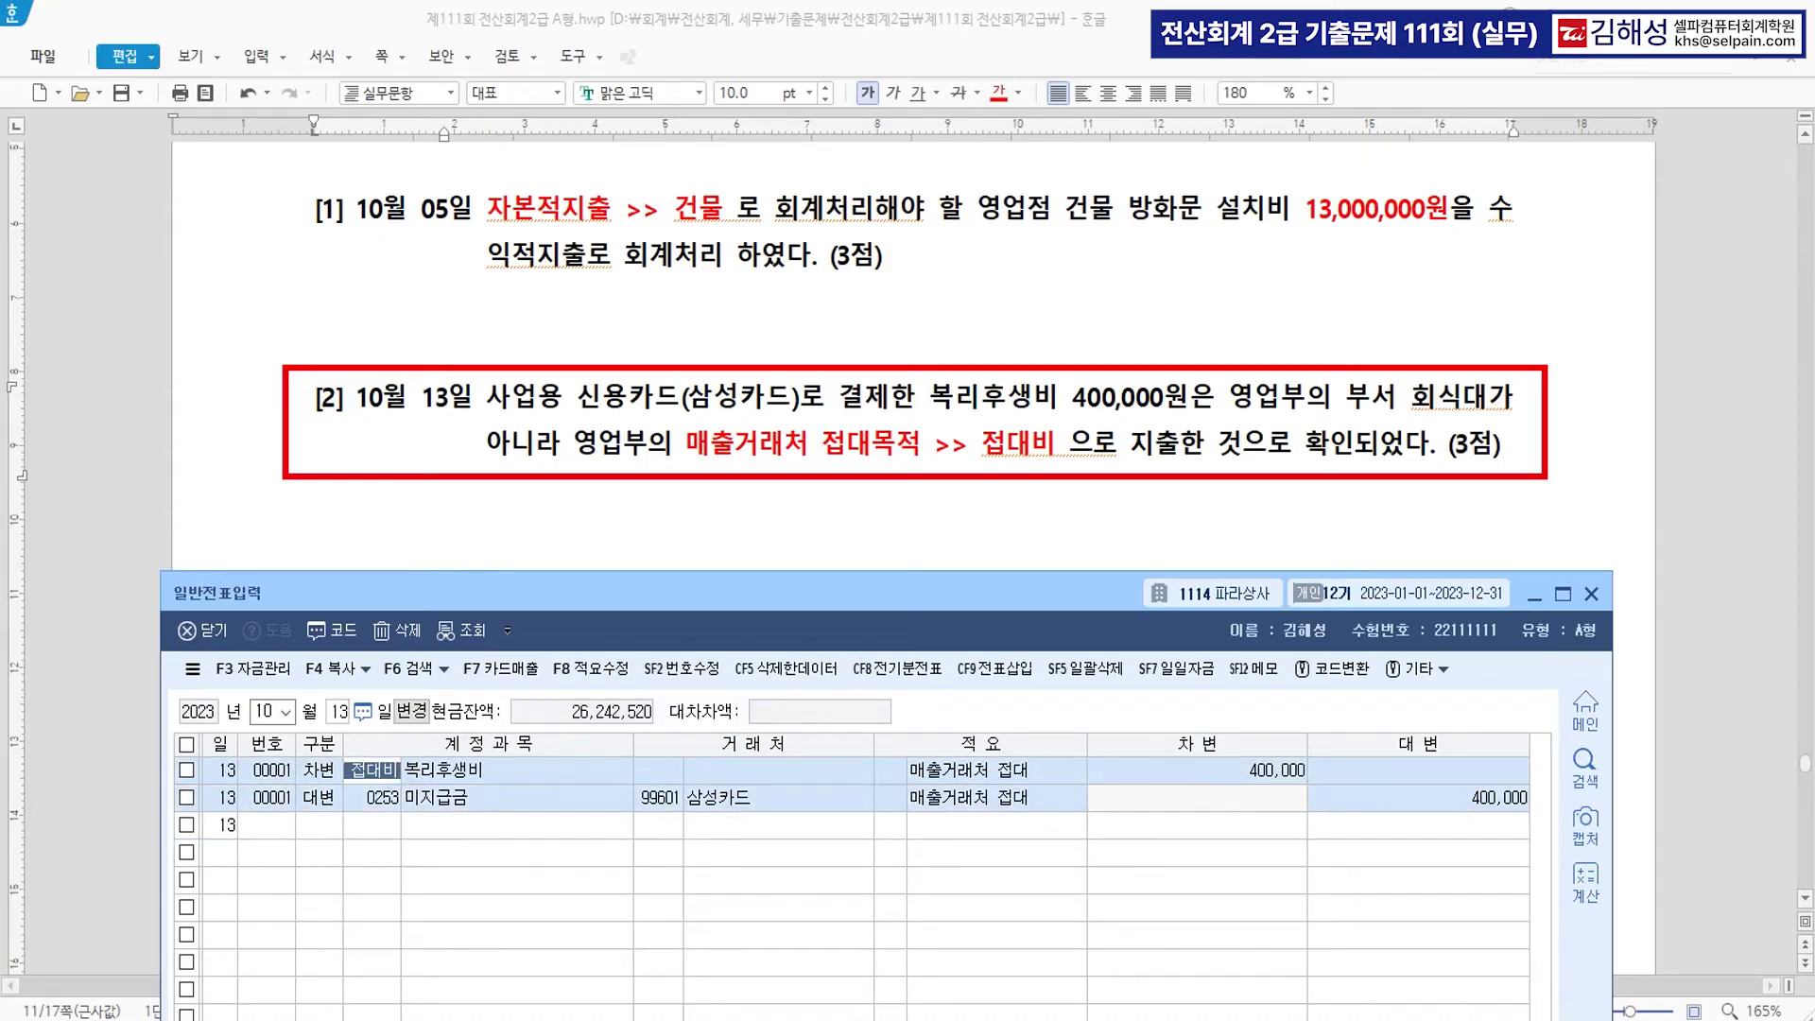
pyautogui.press('Return')
pyautogui.click(718, 800)
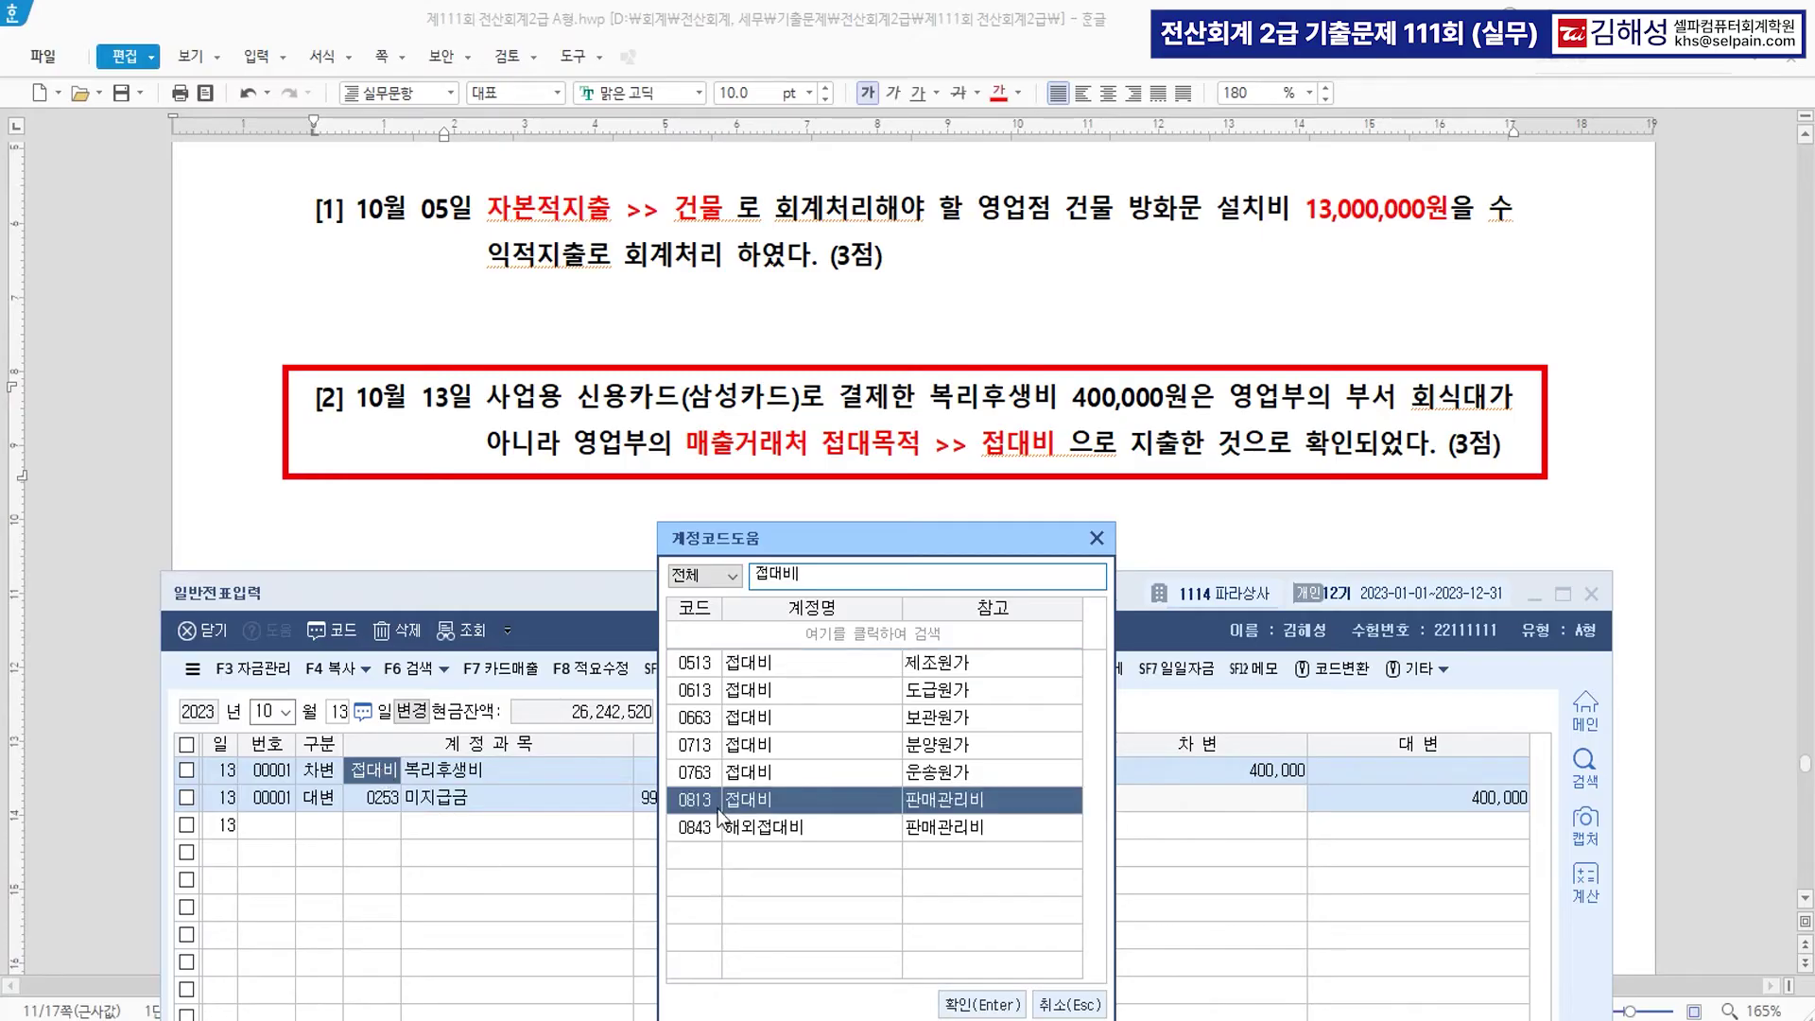
pyautogui.press('Return')
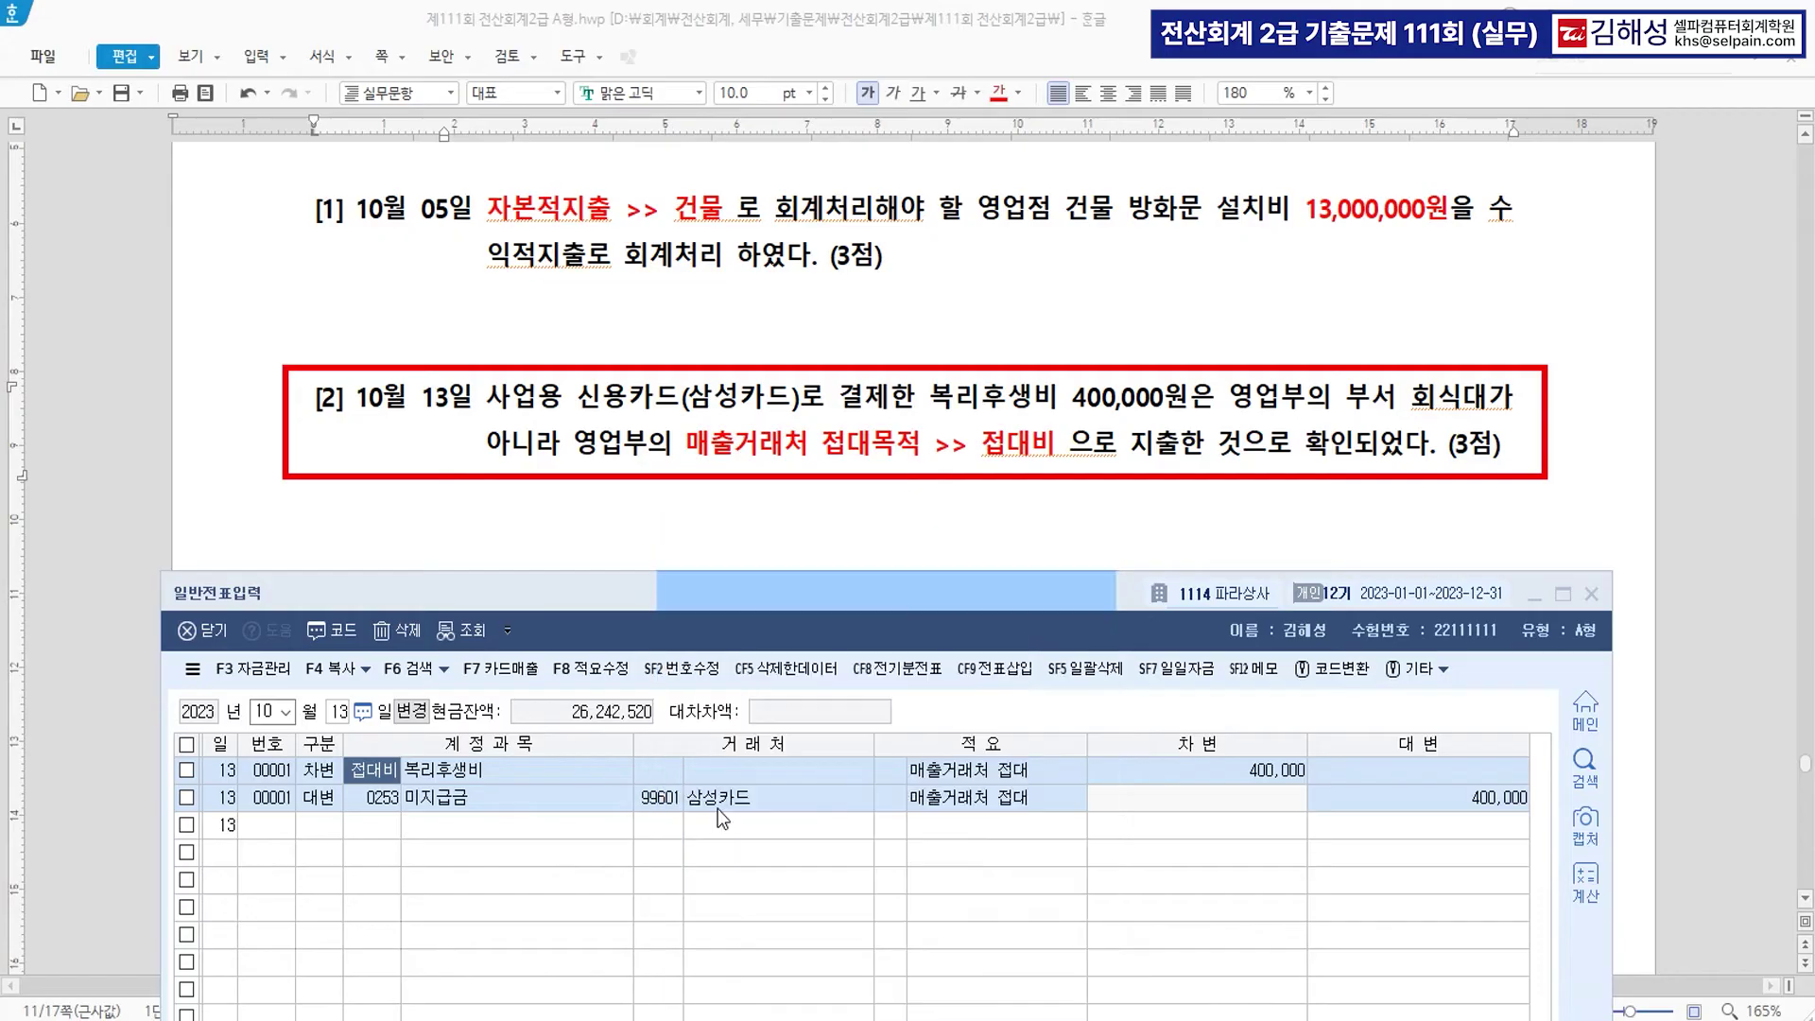
pyautogui.click(552, 824)
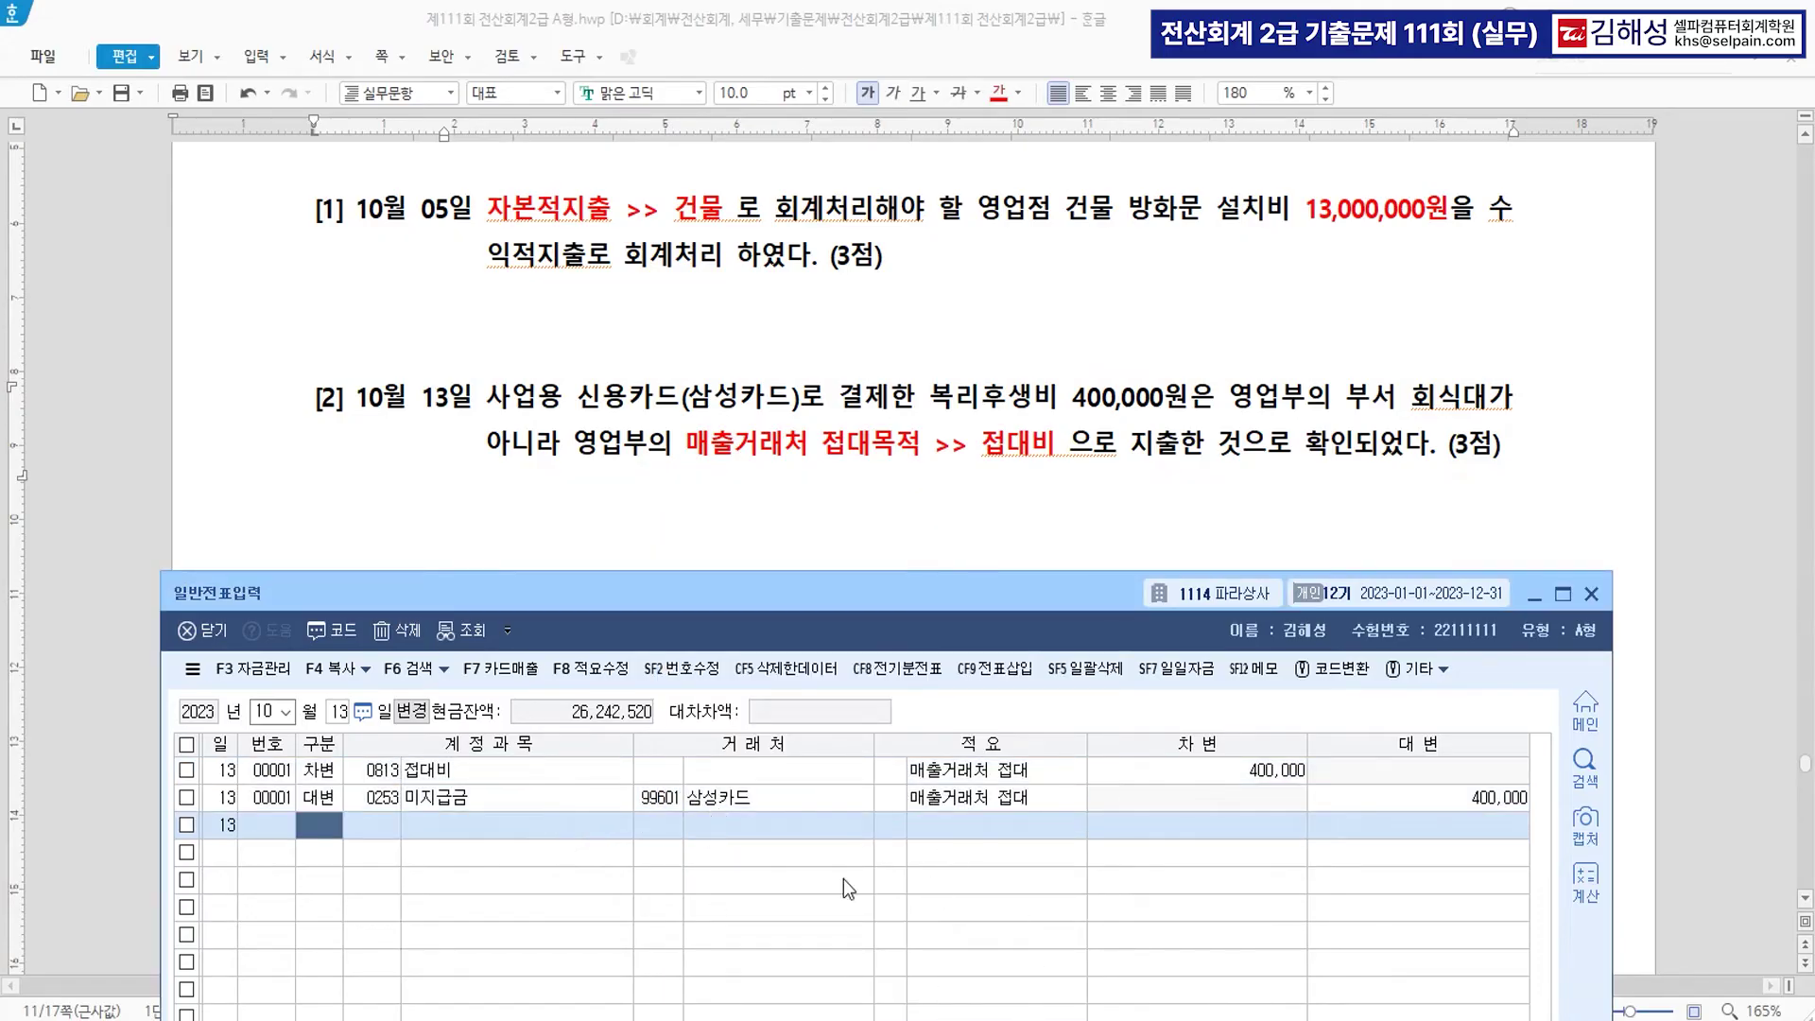
# Return to the Hangul document and color the word 결산 before 완료하시오 red in the 문제6 heading.
pyautogui.scroll(-5, 915, 444)
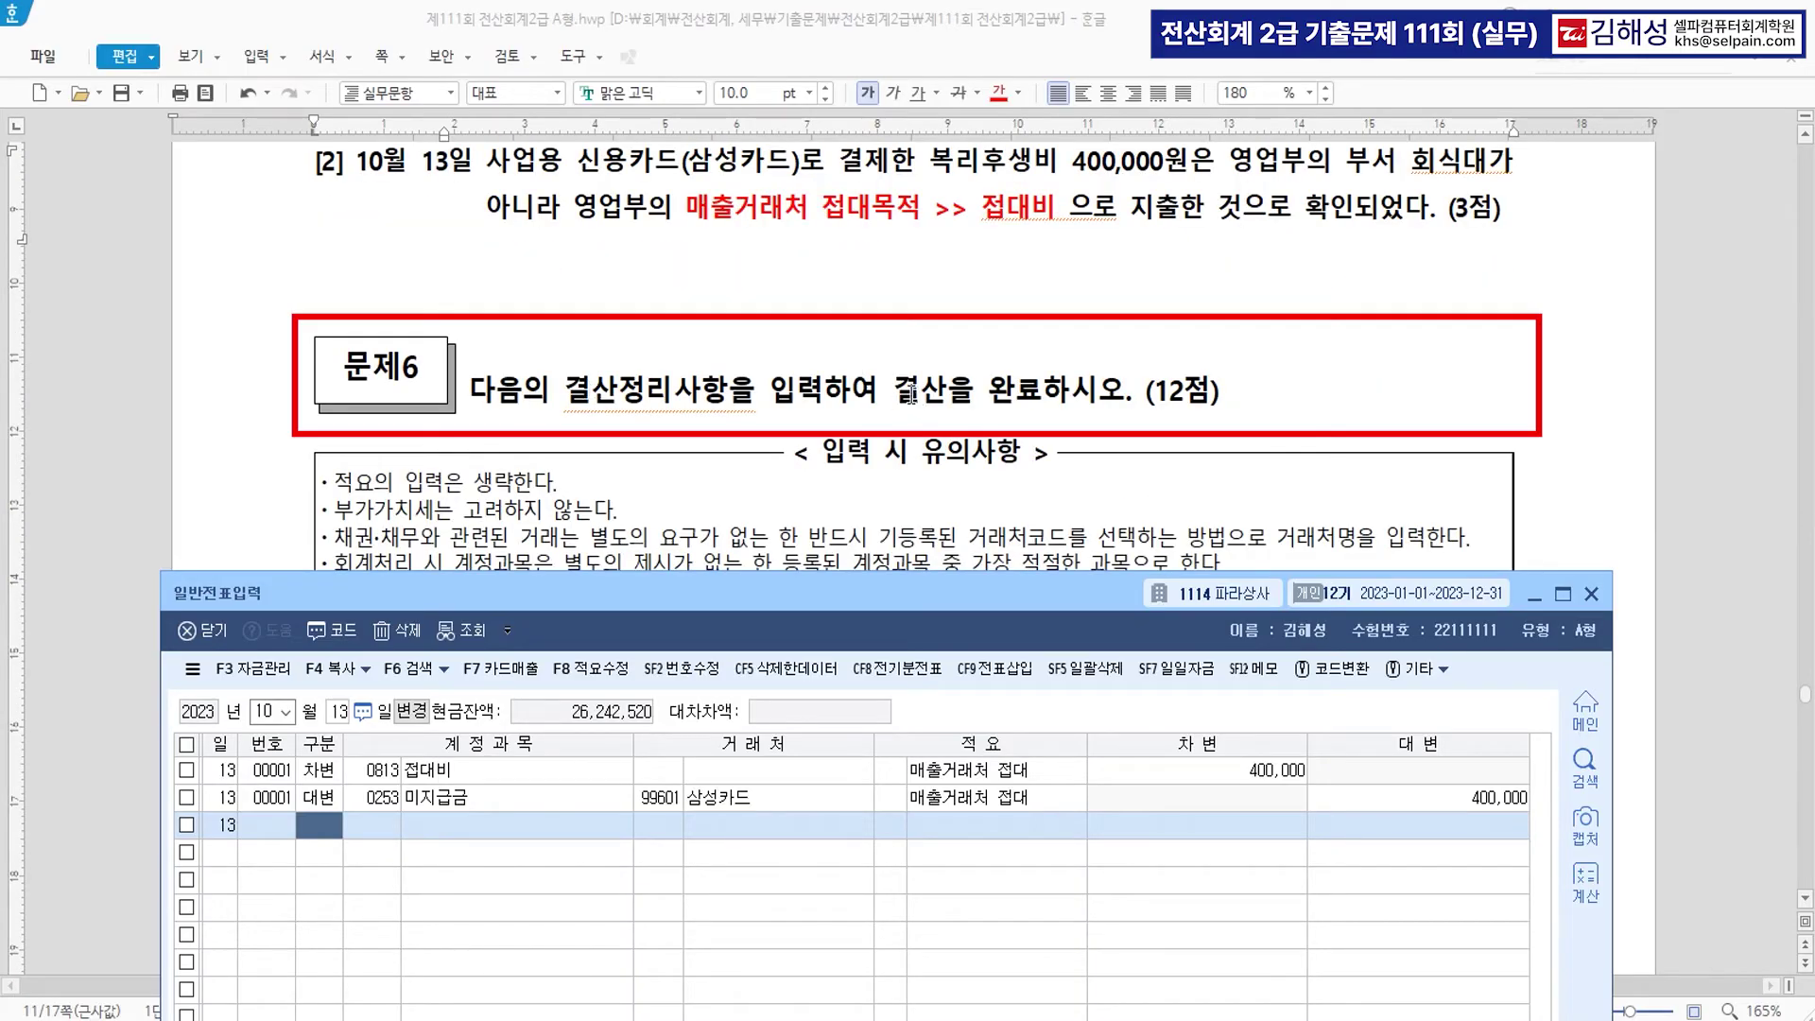
pyautogui.click(915, 393)
pyautogui.moveTo(918, 393); pyautogui.dragTo(959, 375)
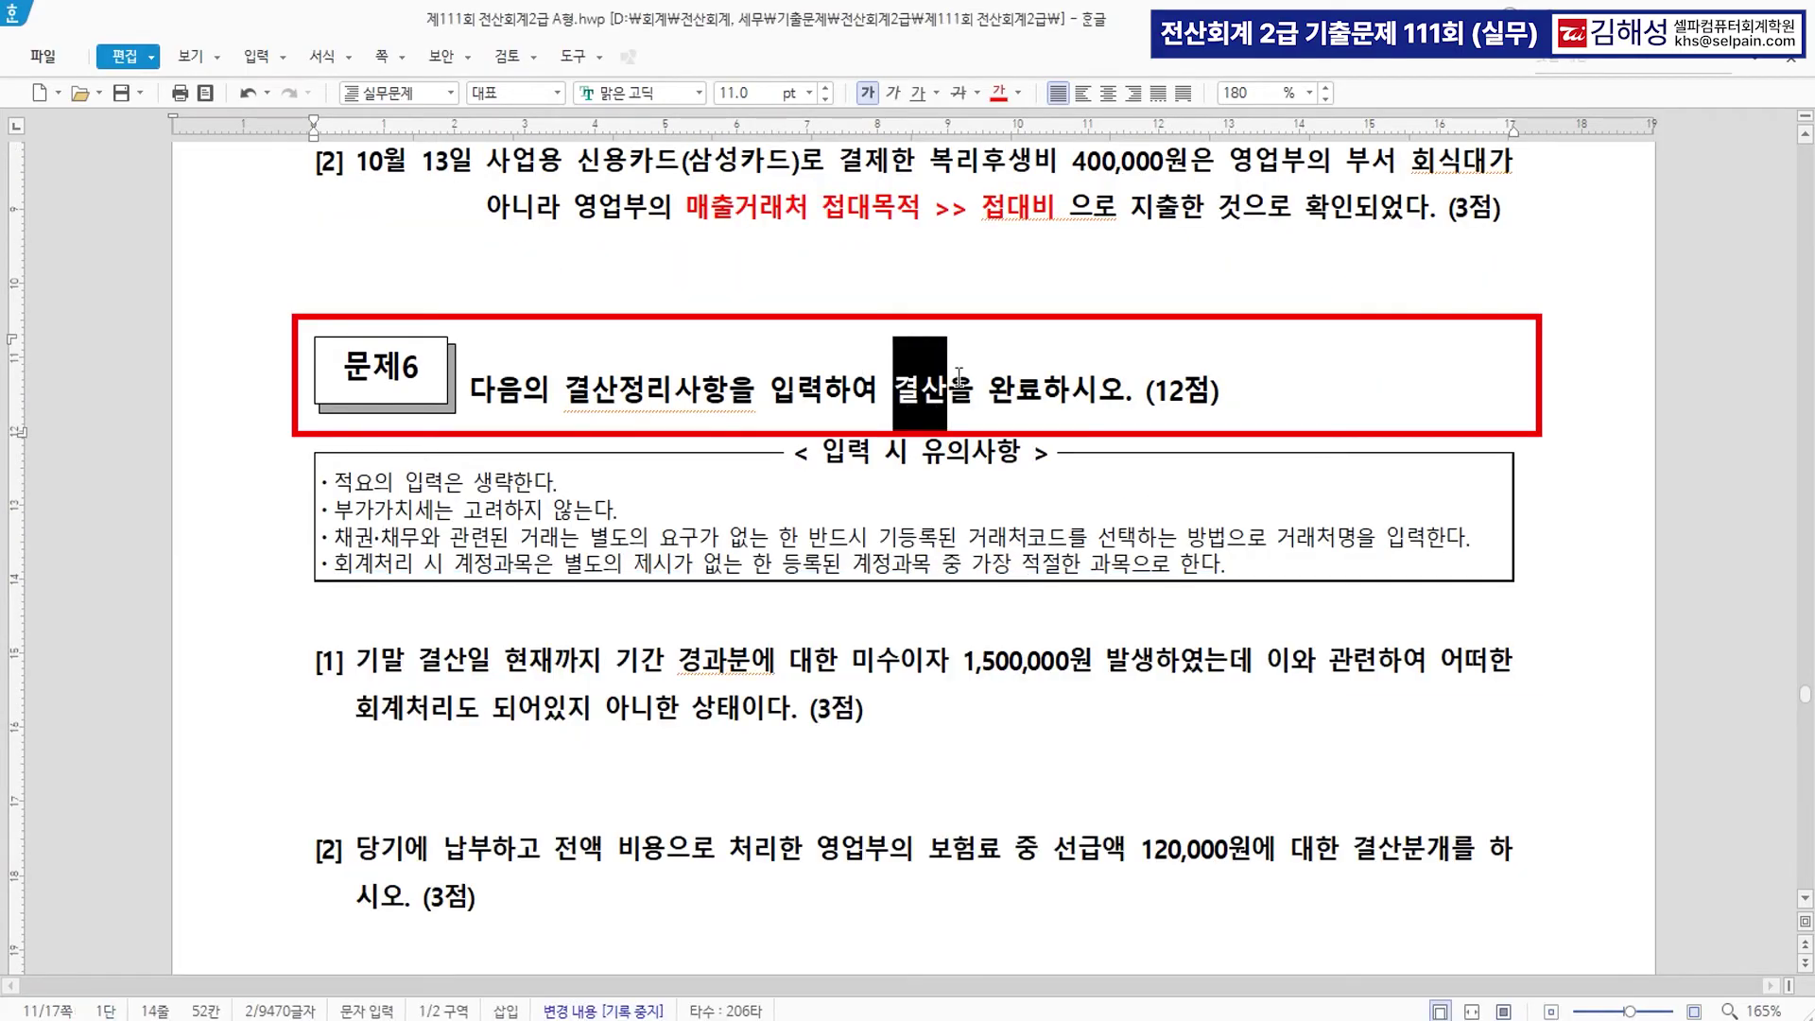
pyautogui.click(995, 101)
pyautogui.click(946, 659)
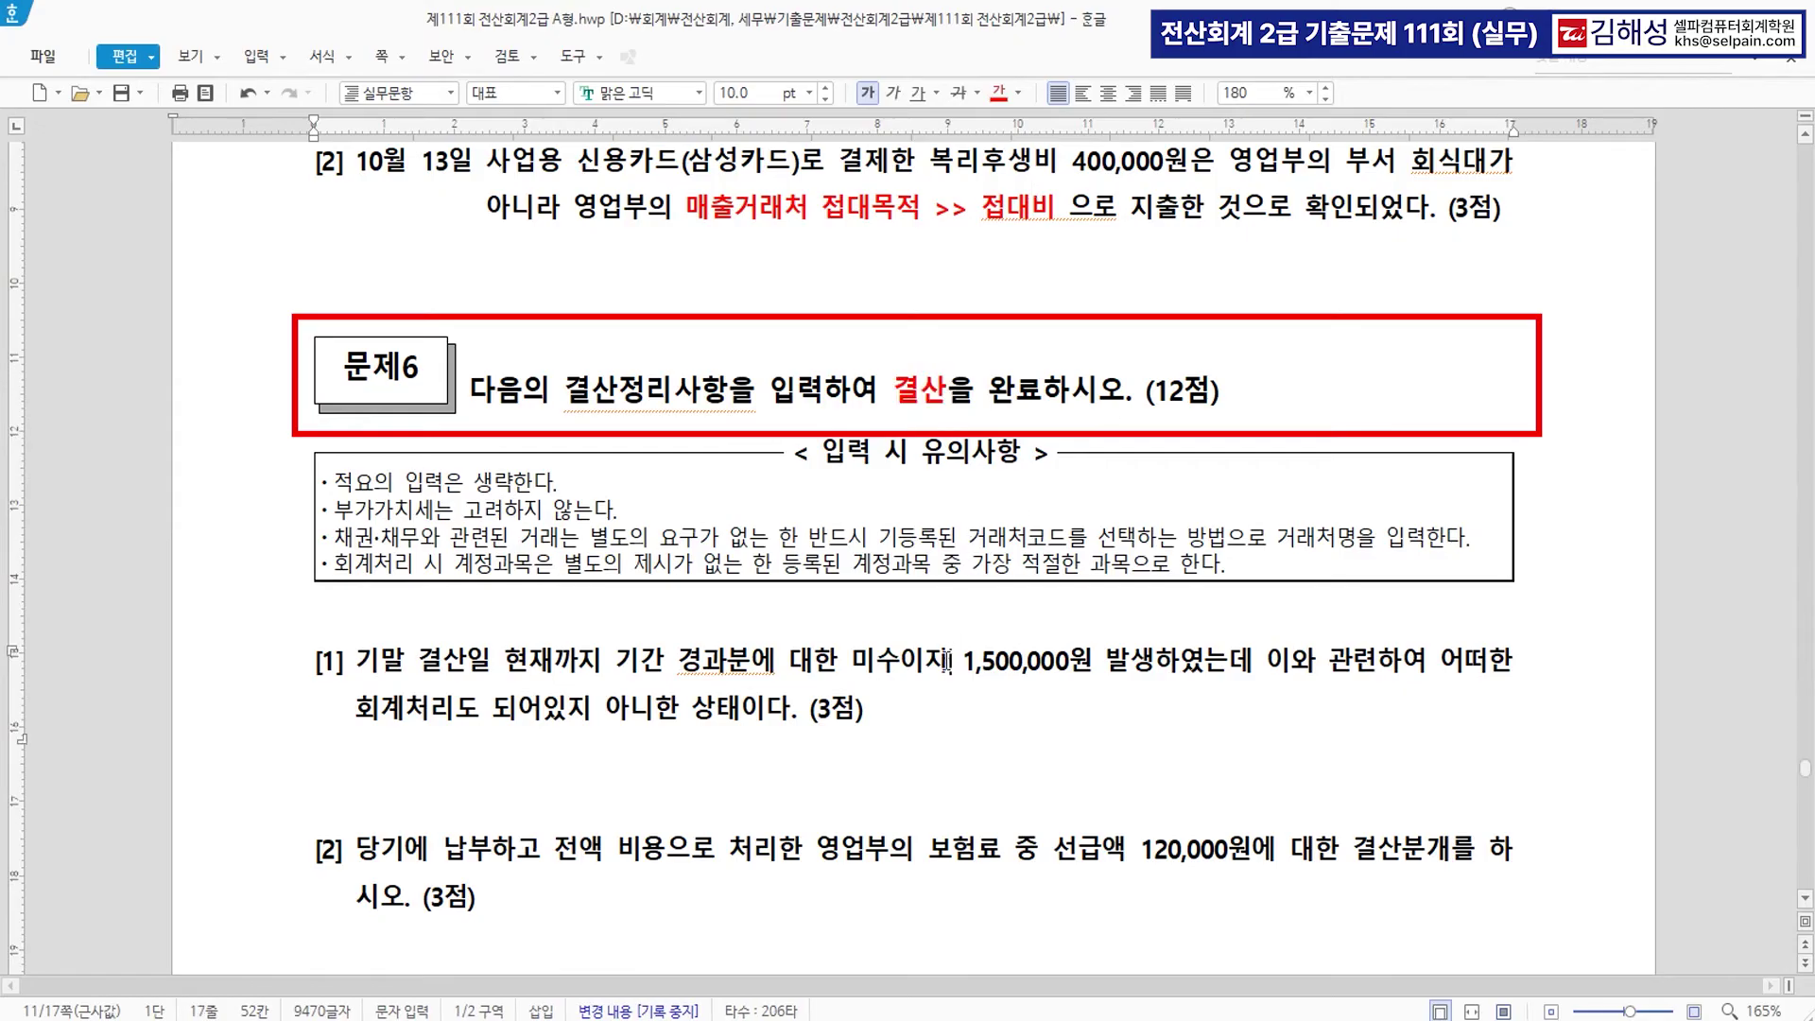
# Color 미수이자 1,500,000원 발생 red in question [1] of 문제6.
pyautogui.scroll(-5, 946, 659)
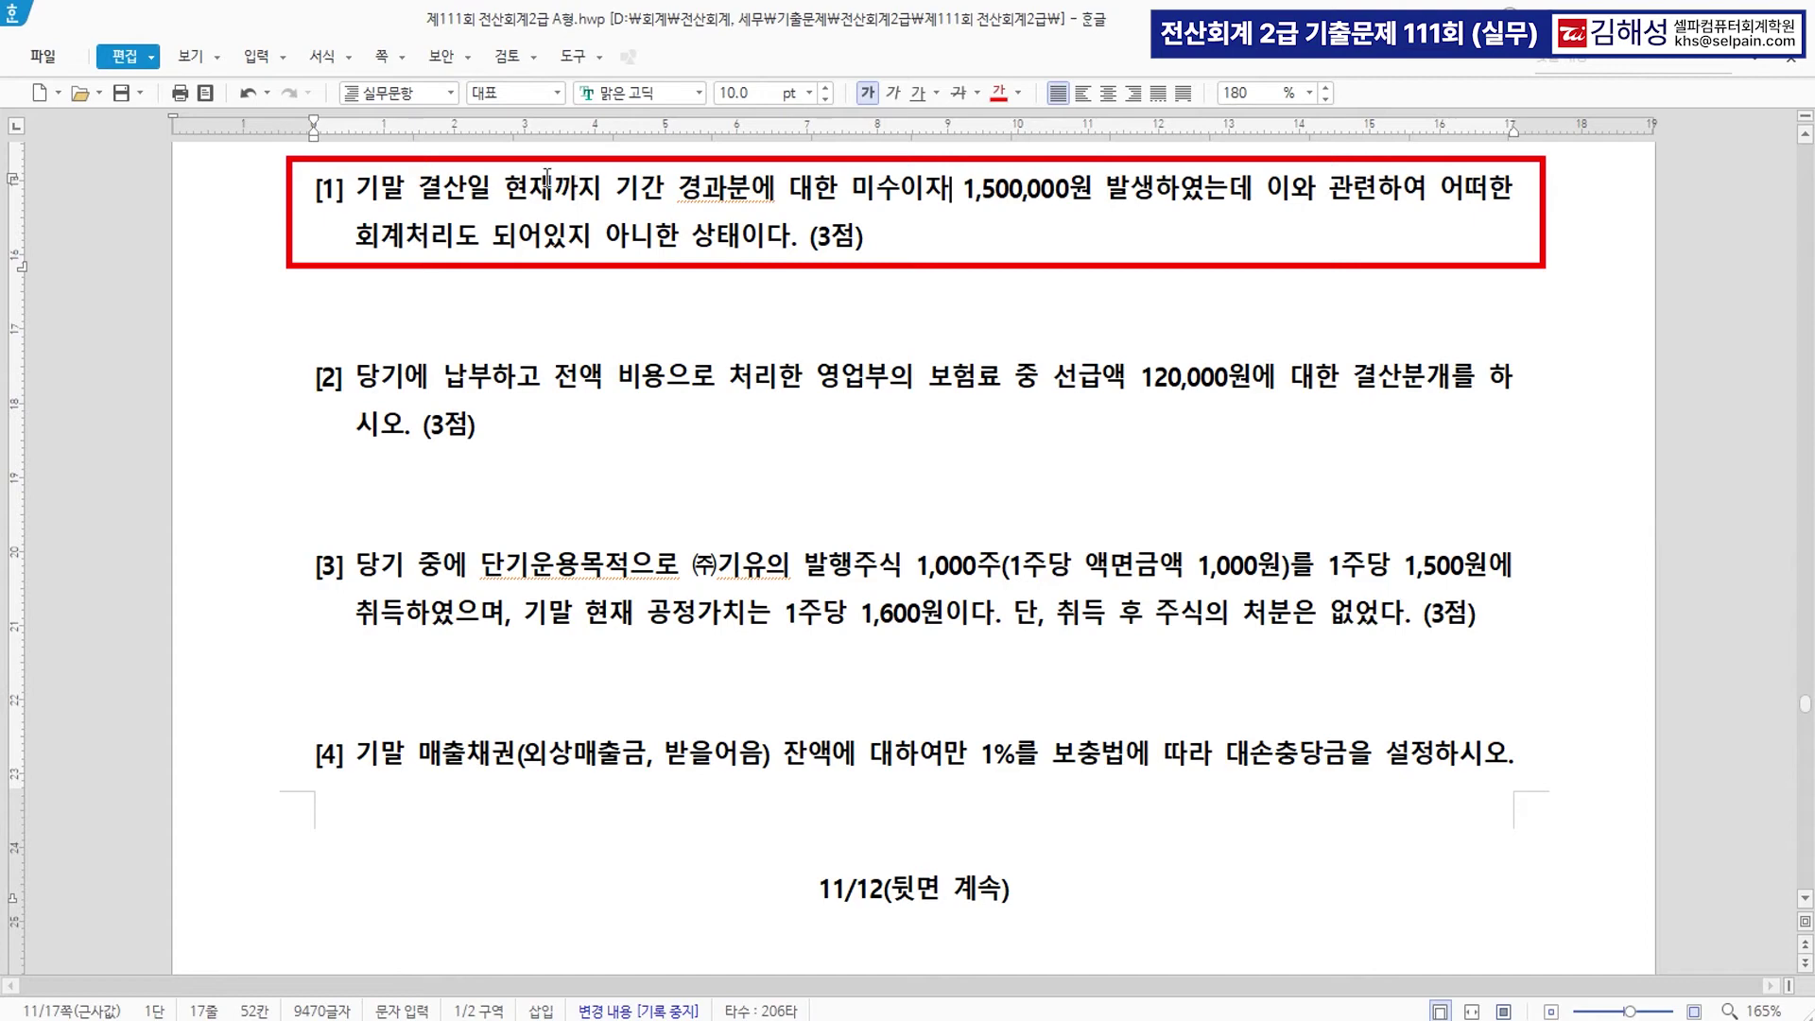
pyautogui.moveTo(852, 189); pyautogui.dragTo(1148, 200)
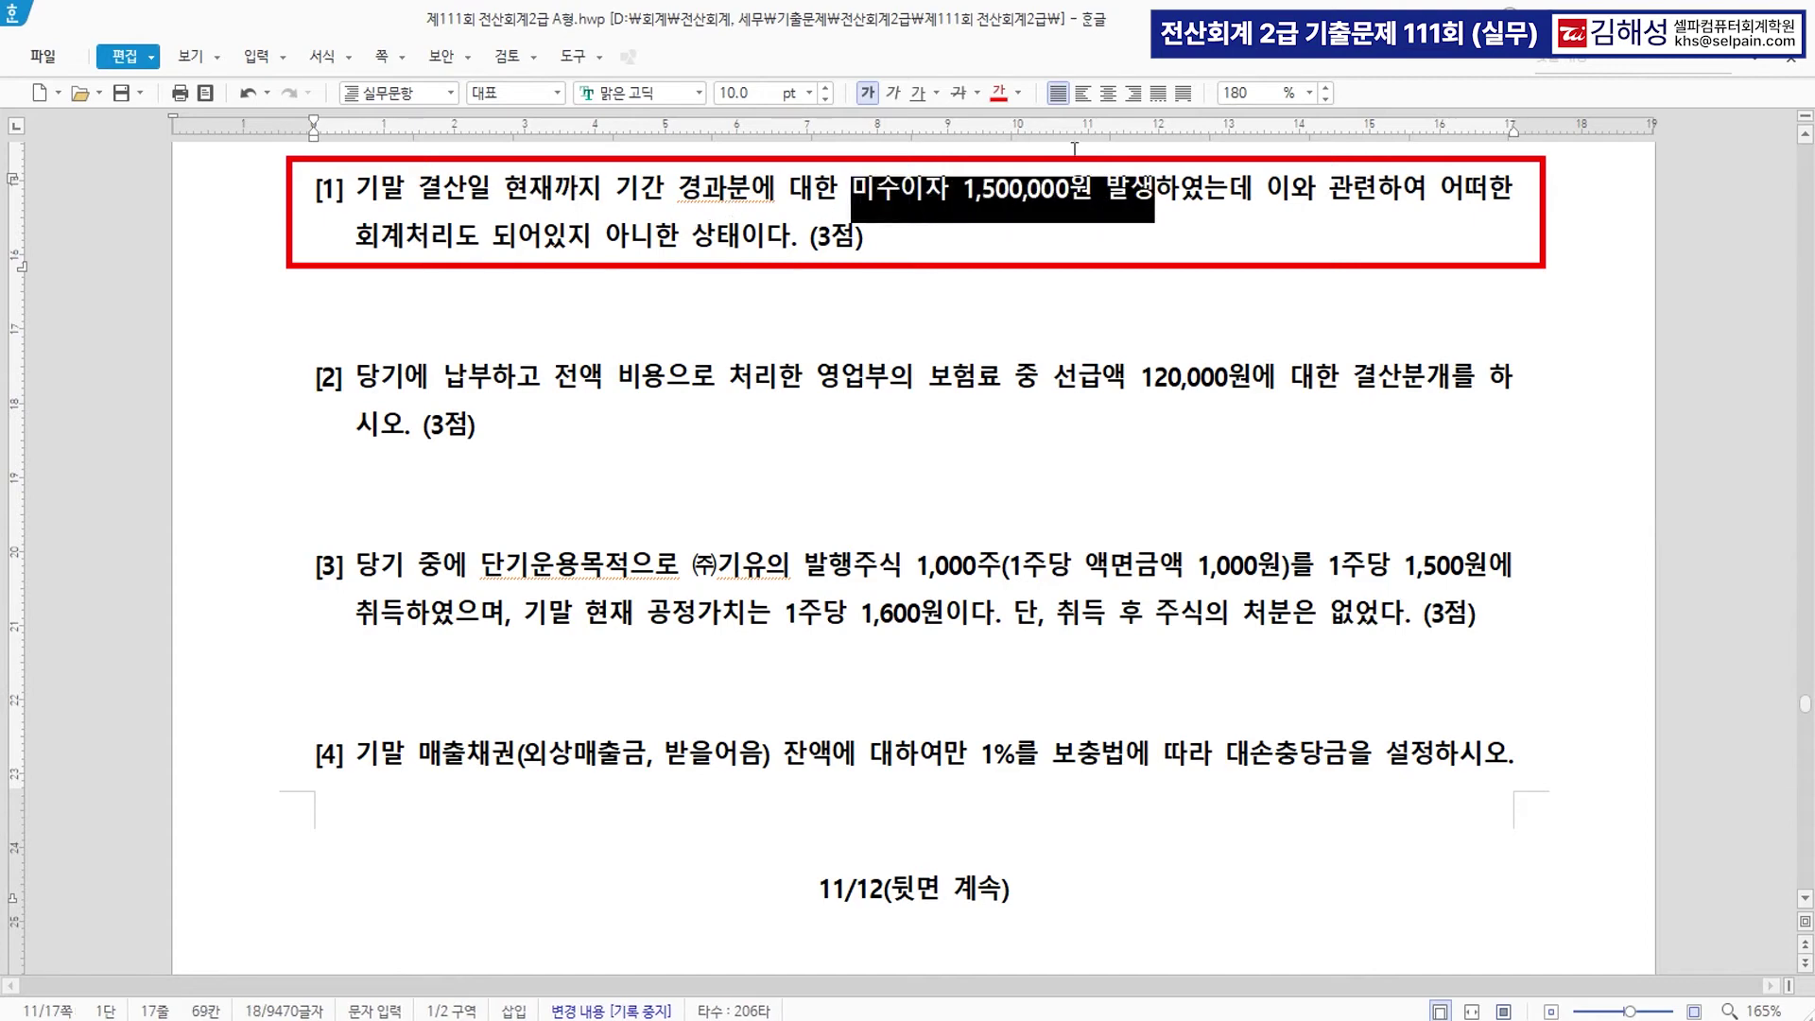
pyautogui.click(998, 93)
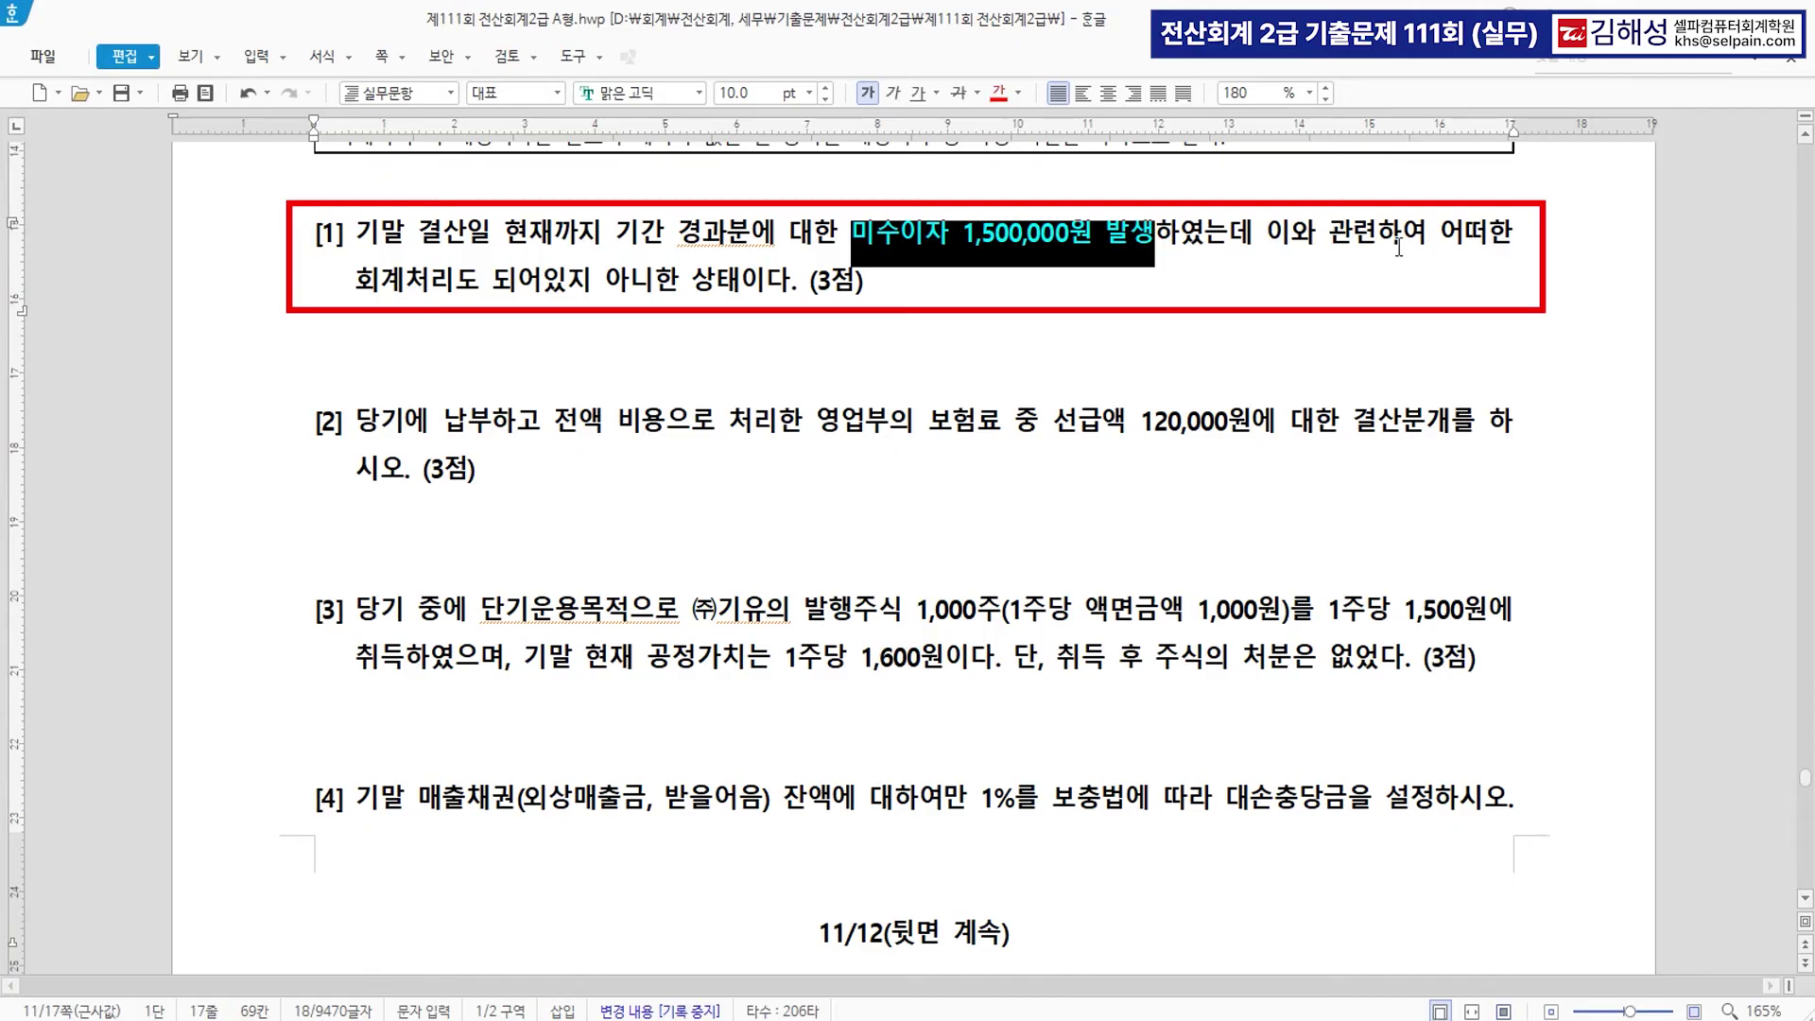
# Insert an unnumbered note line reading "선급 ~~ | 선수 ~~" below question [1] of 문제6.
pyautogui.click(940, 304)
pyautogui.press('Return')
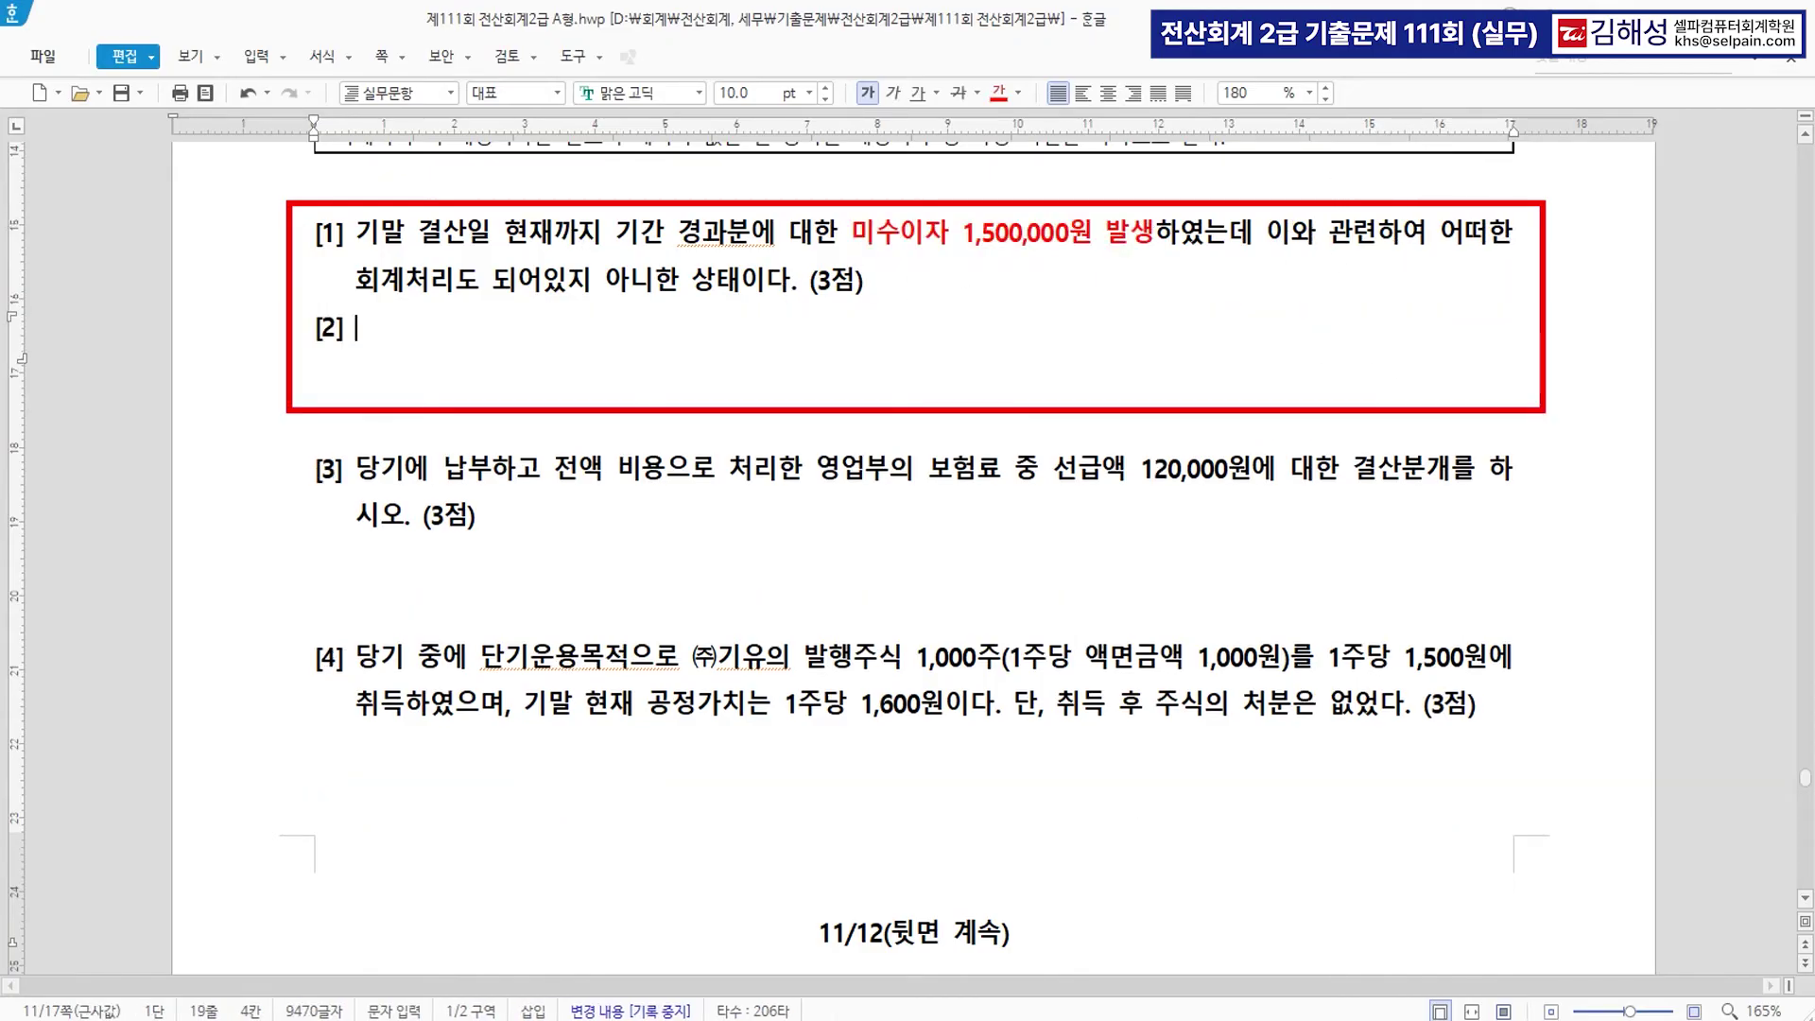
pyautogui.press('BackSpace')
pyautogui.write('선급     ')
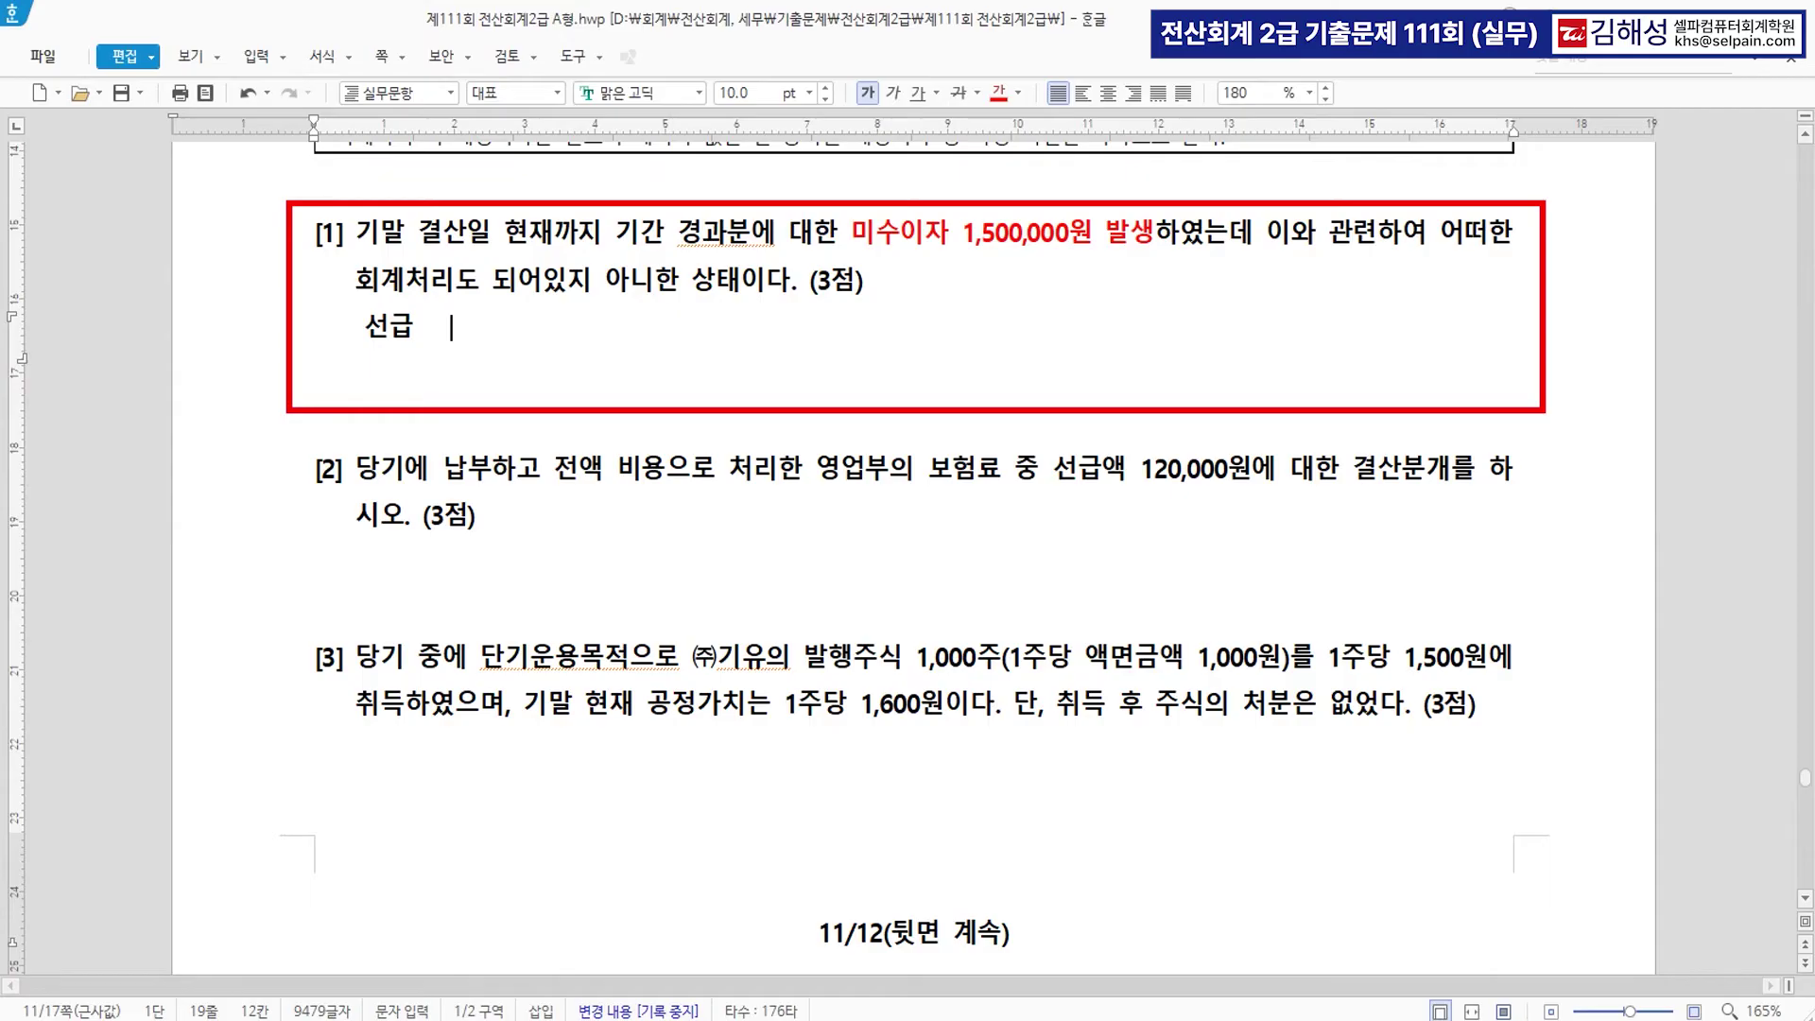
pyautogui.write('~~  | 선')
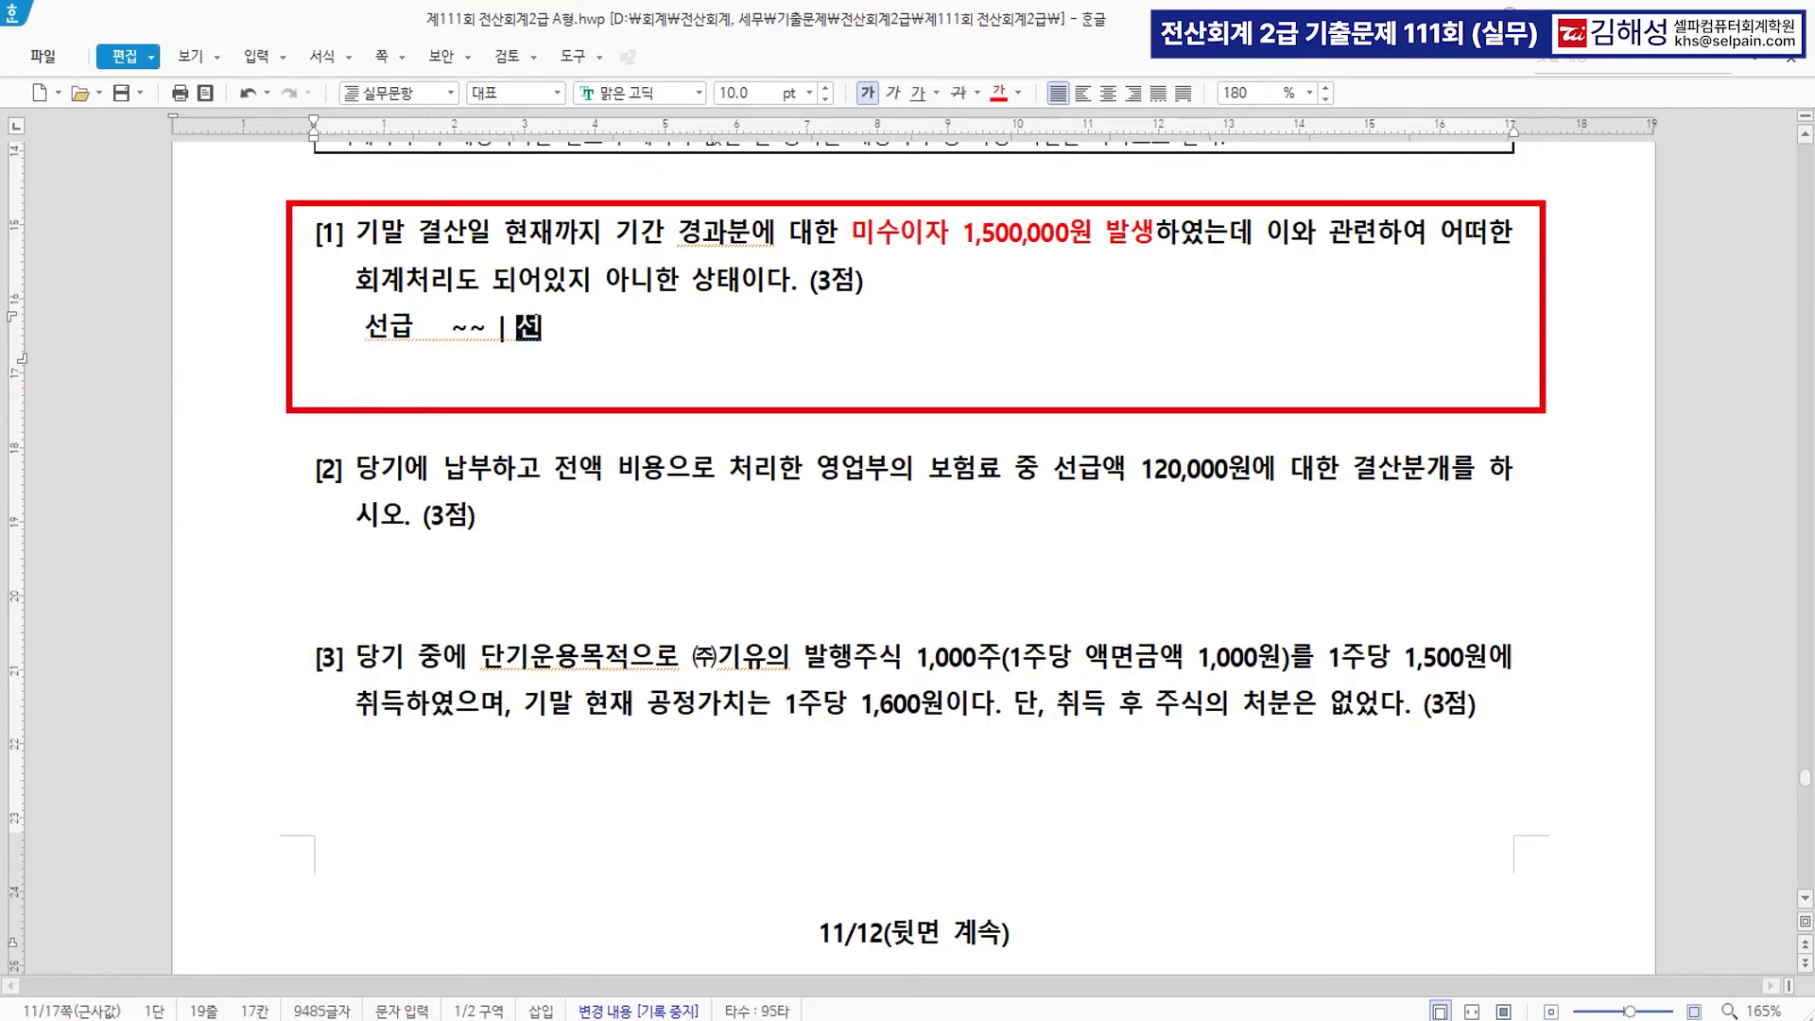
pyautogui.write('수    ~~')
pyautogui.press('Return')
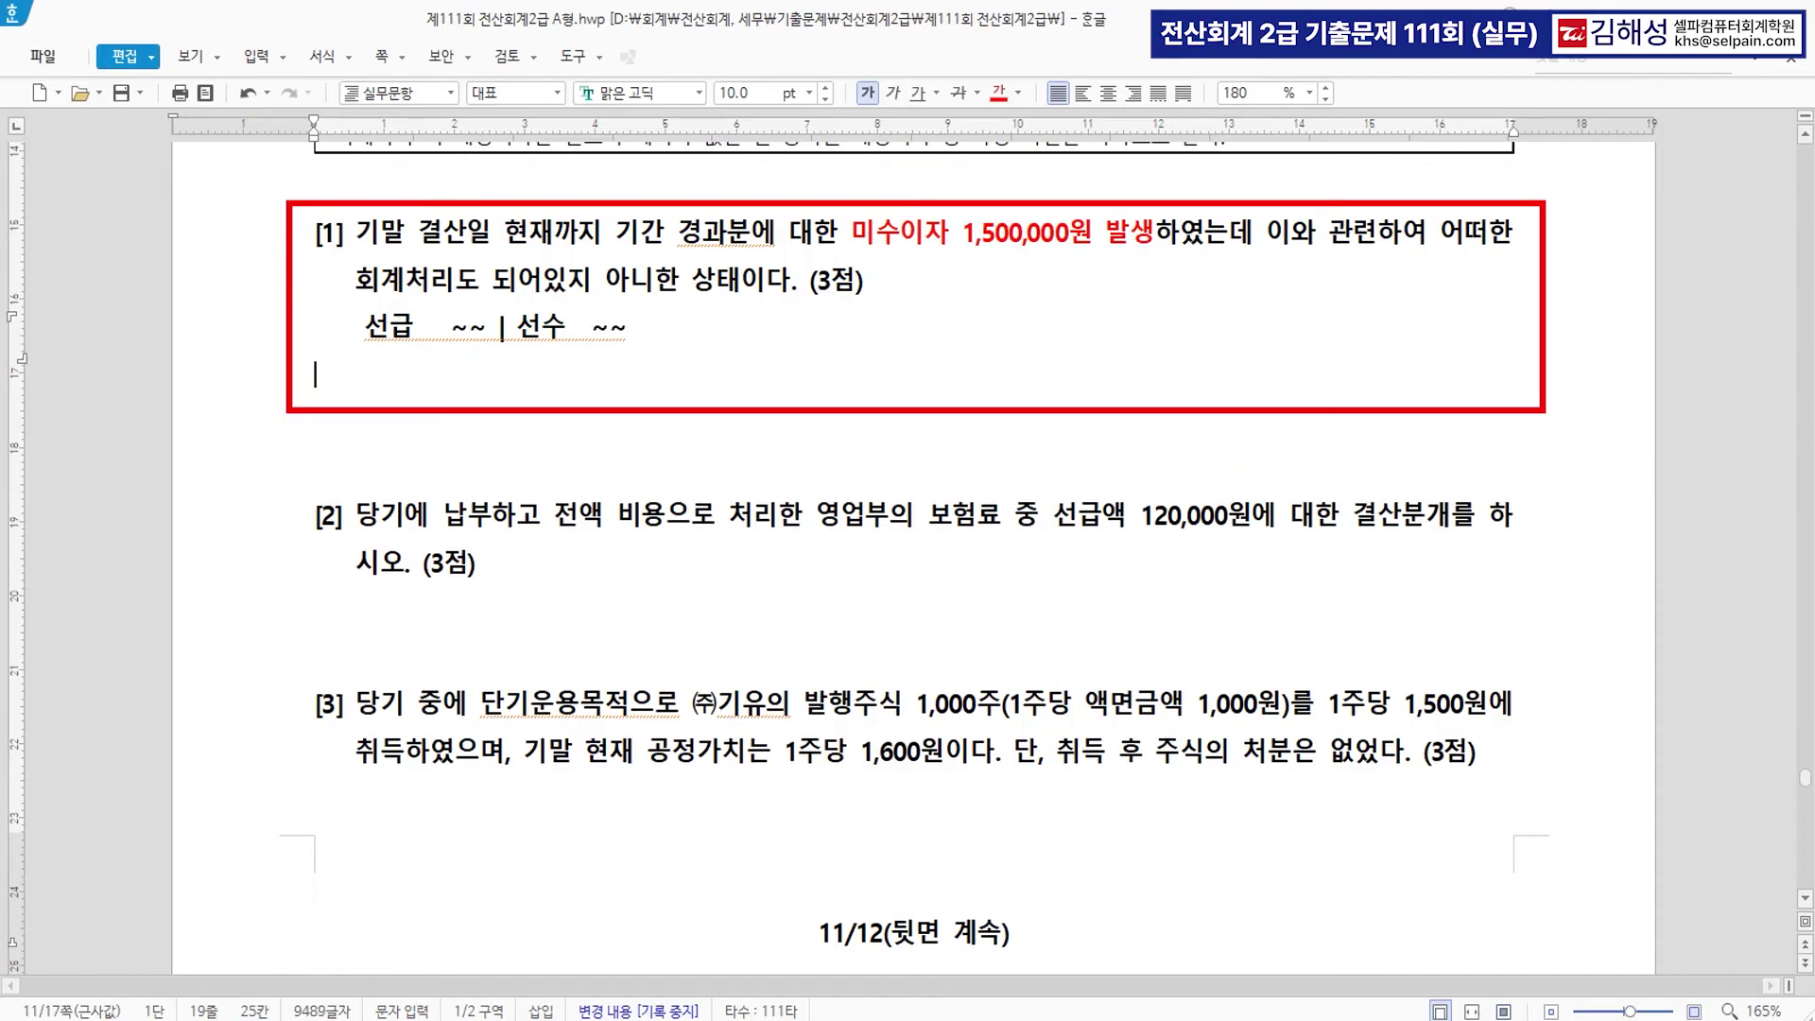
# Add a second note line reading "미수 ~~ | 미지급 ~~" below the 선급/선수 line and color it red.
pyautogui.write('미수    ')
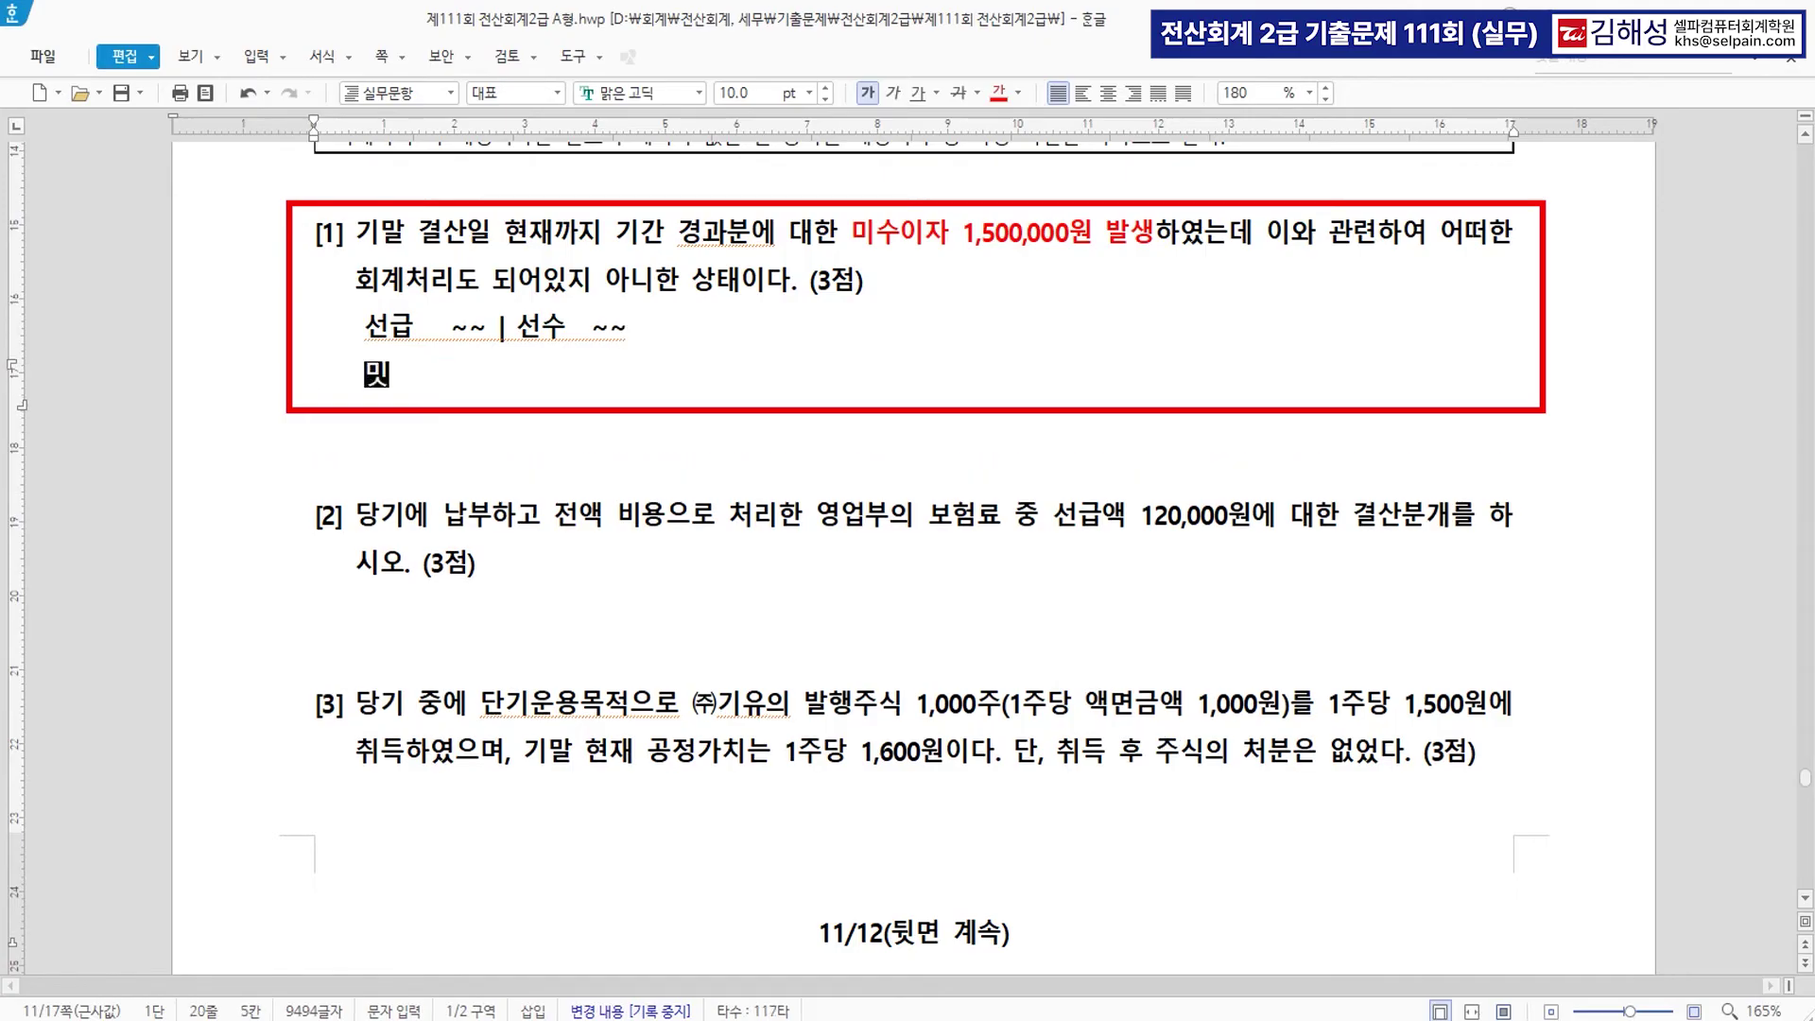
pyautogui.write('~~ | ')
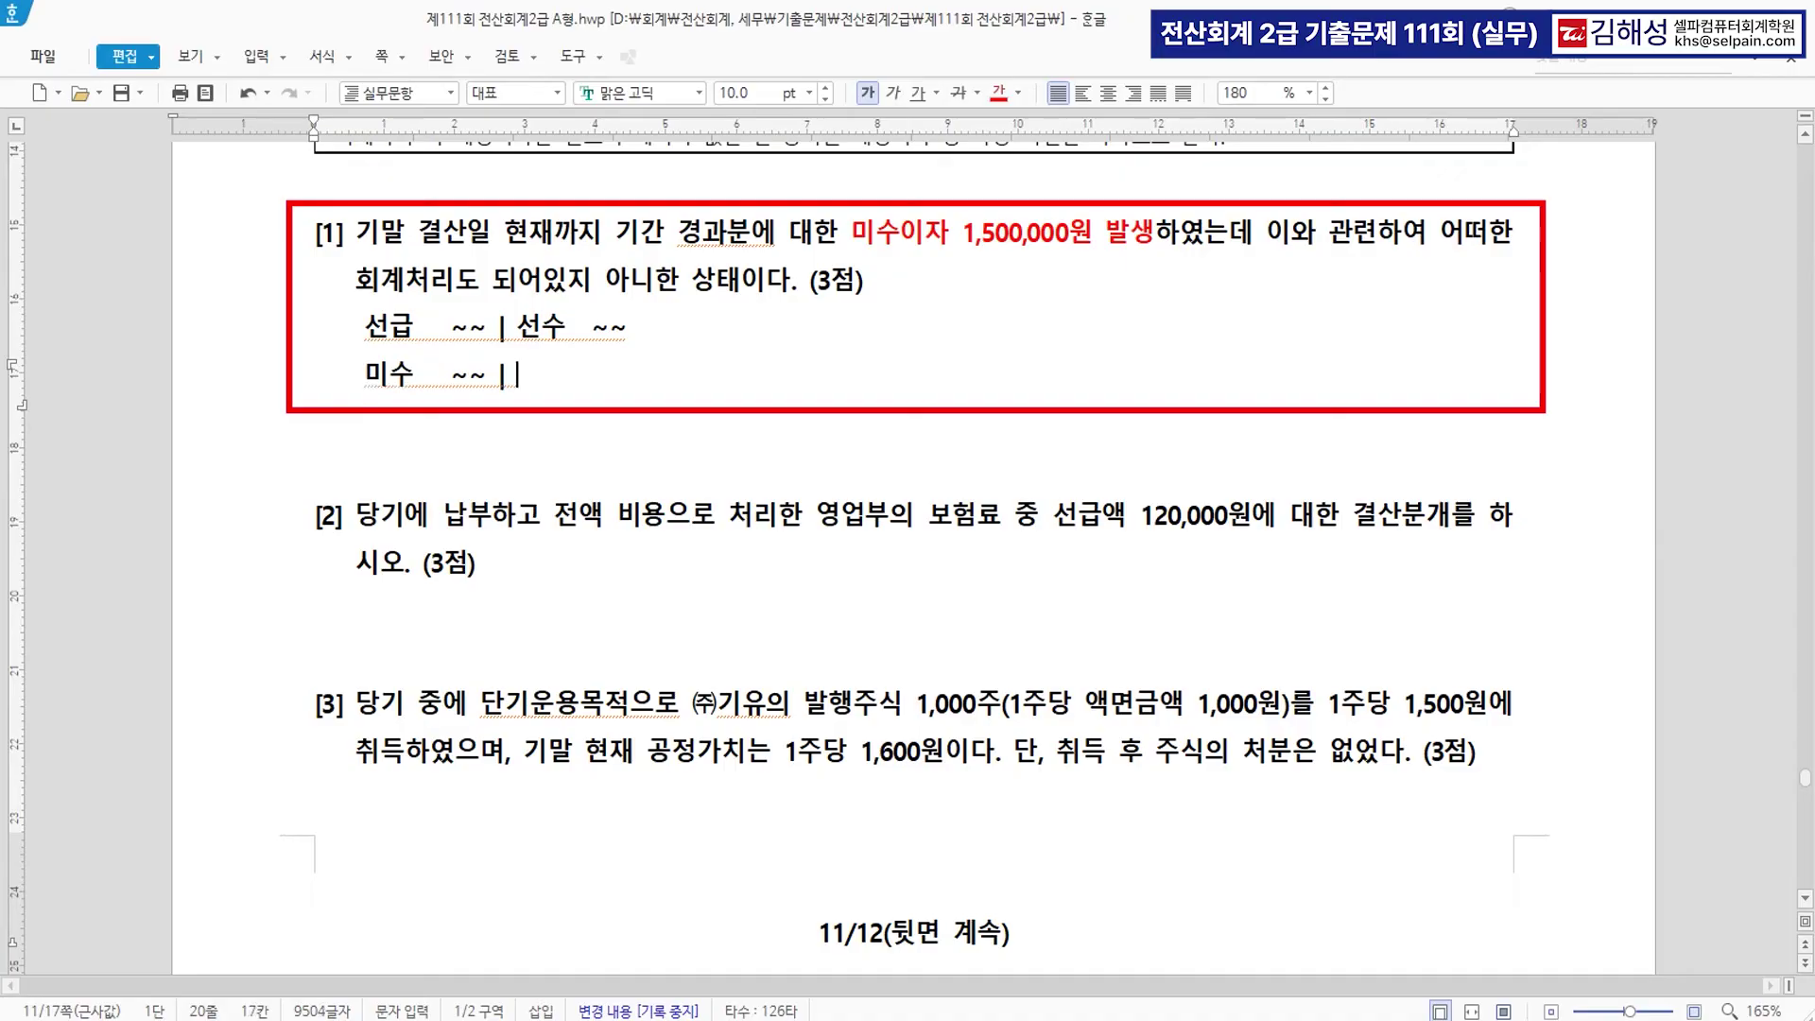
pyautogui.write('미지급  ')
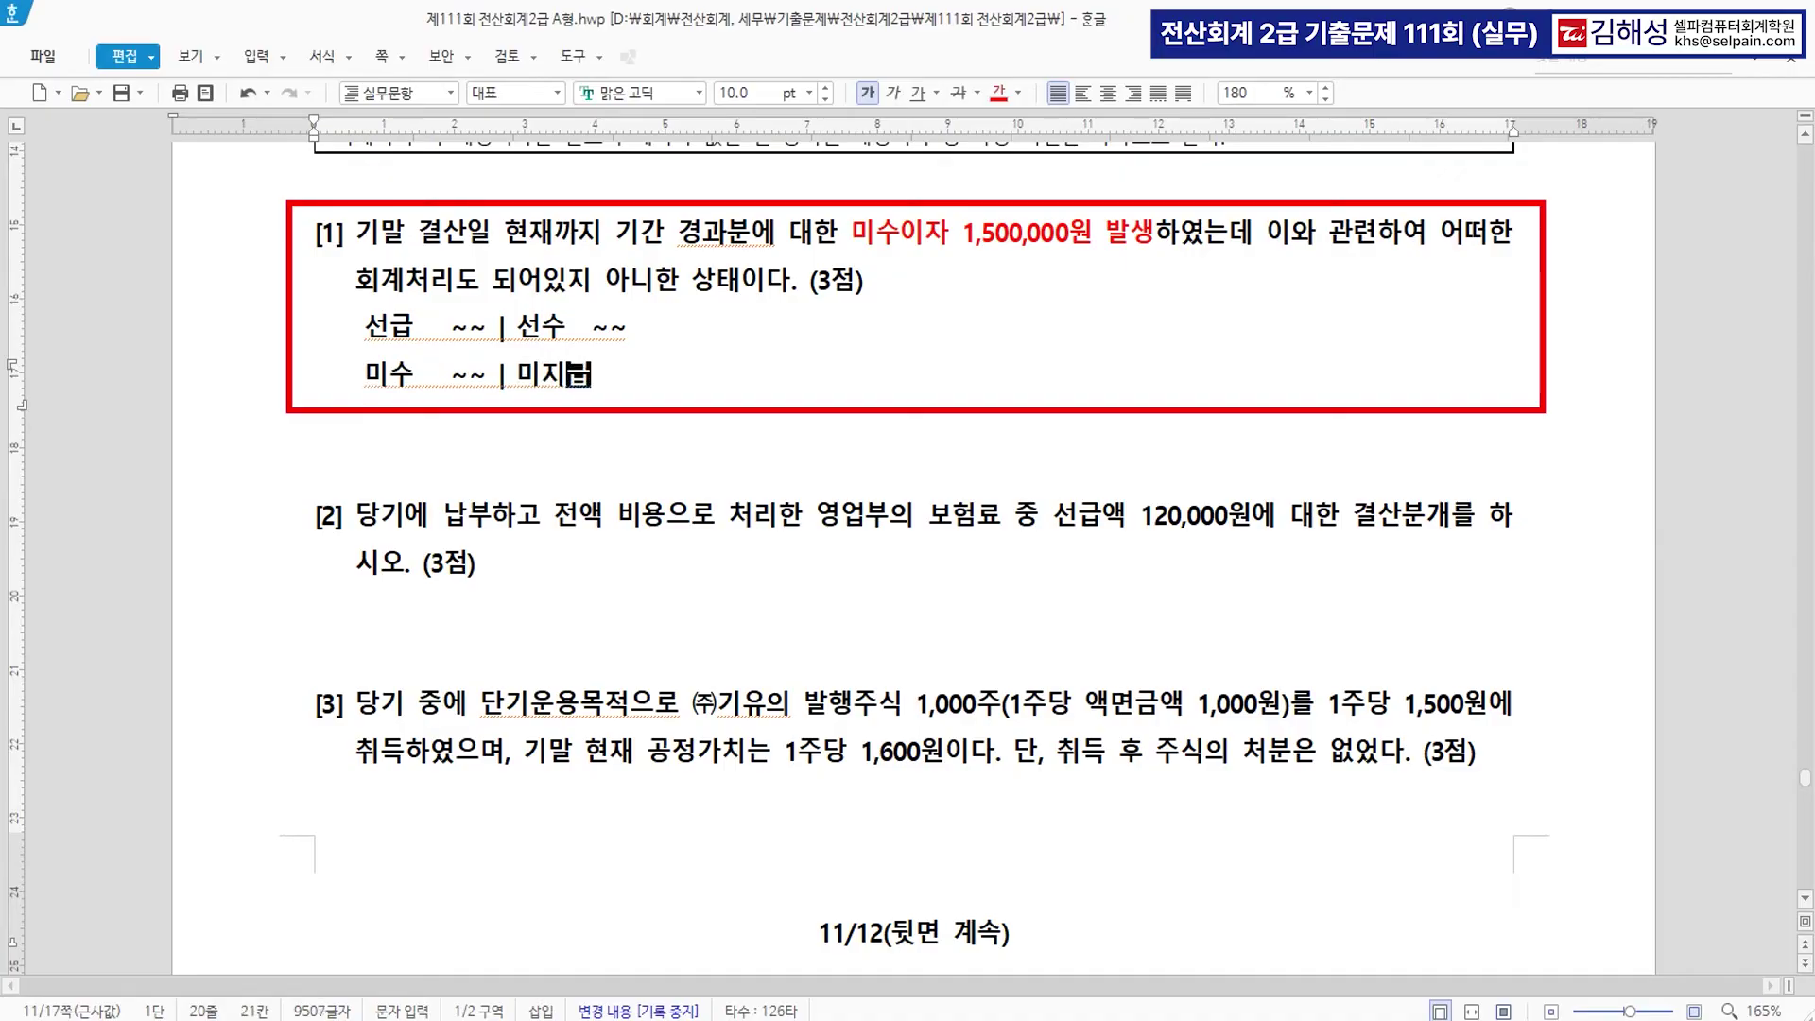
pyautogui.write('~~')
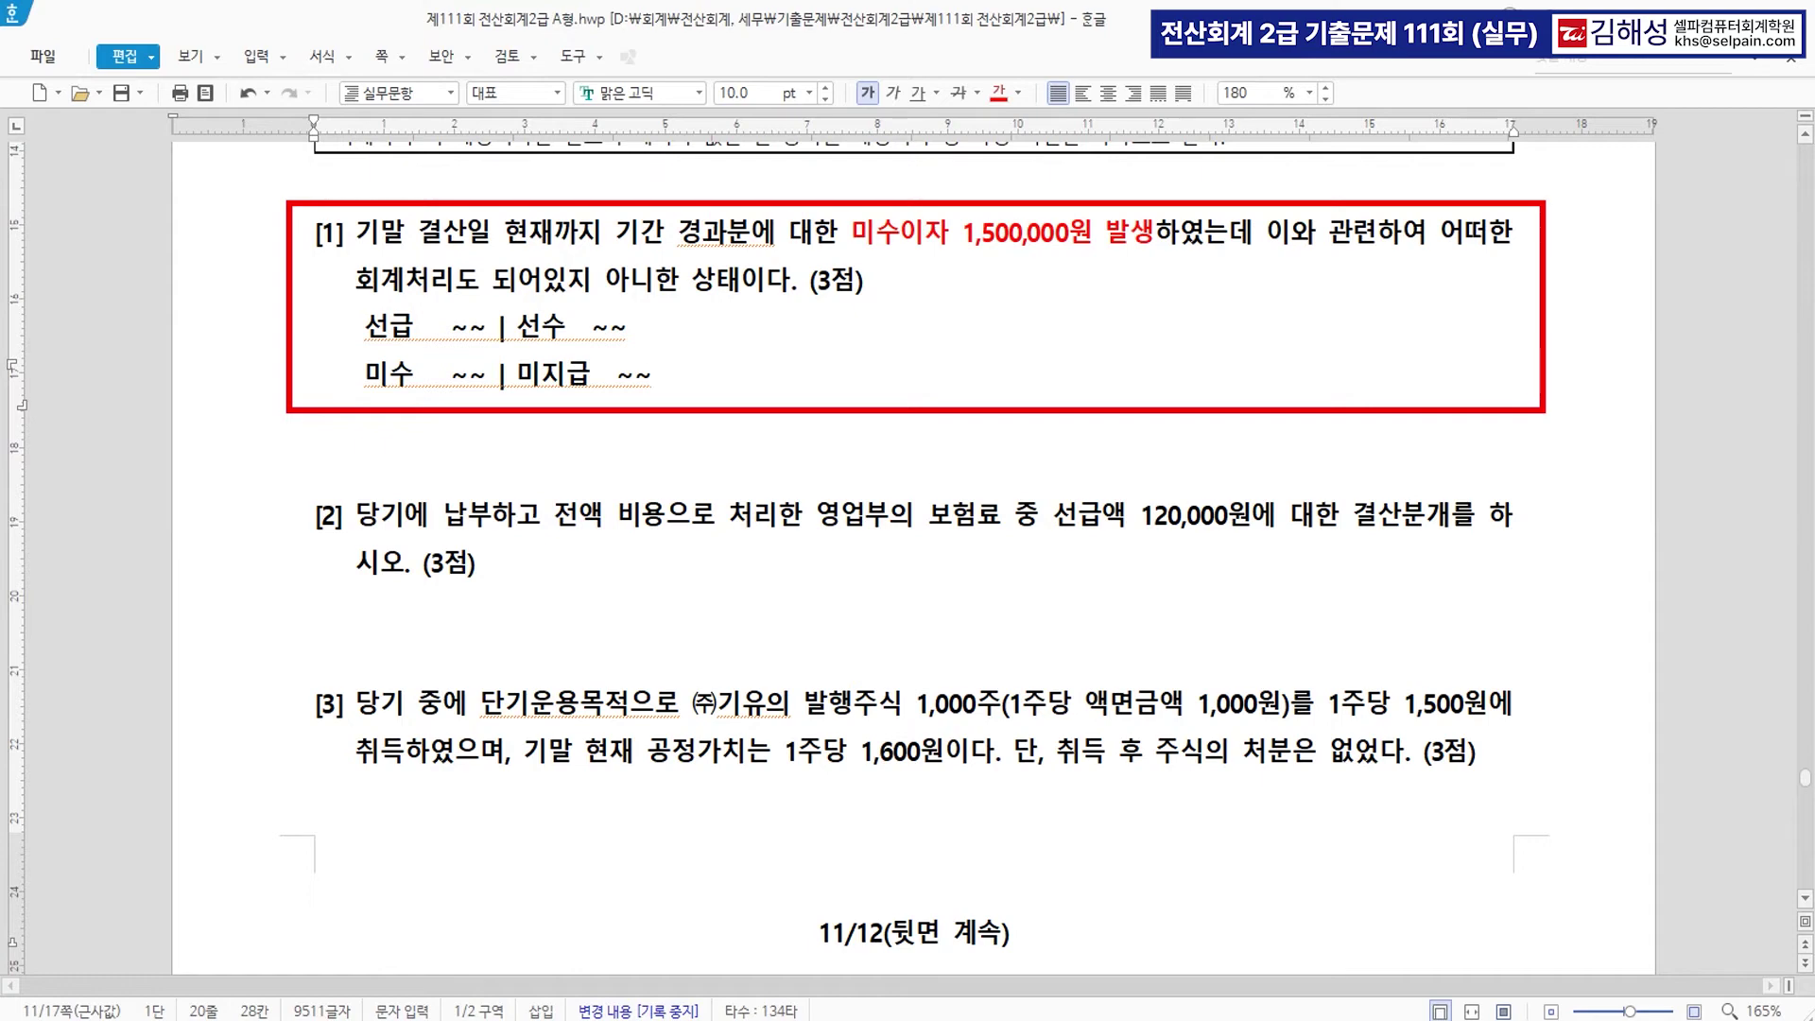
pyautogui.moveTo(365, 377); pyautogui.dragTo(711, 394)
pyautogui.click(998, 91)
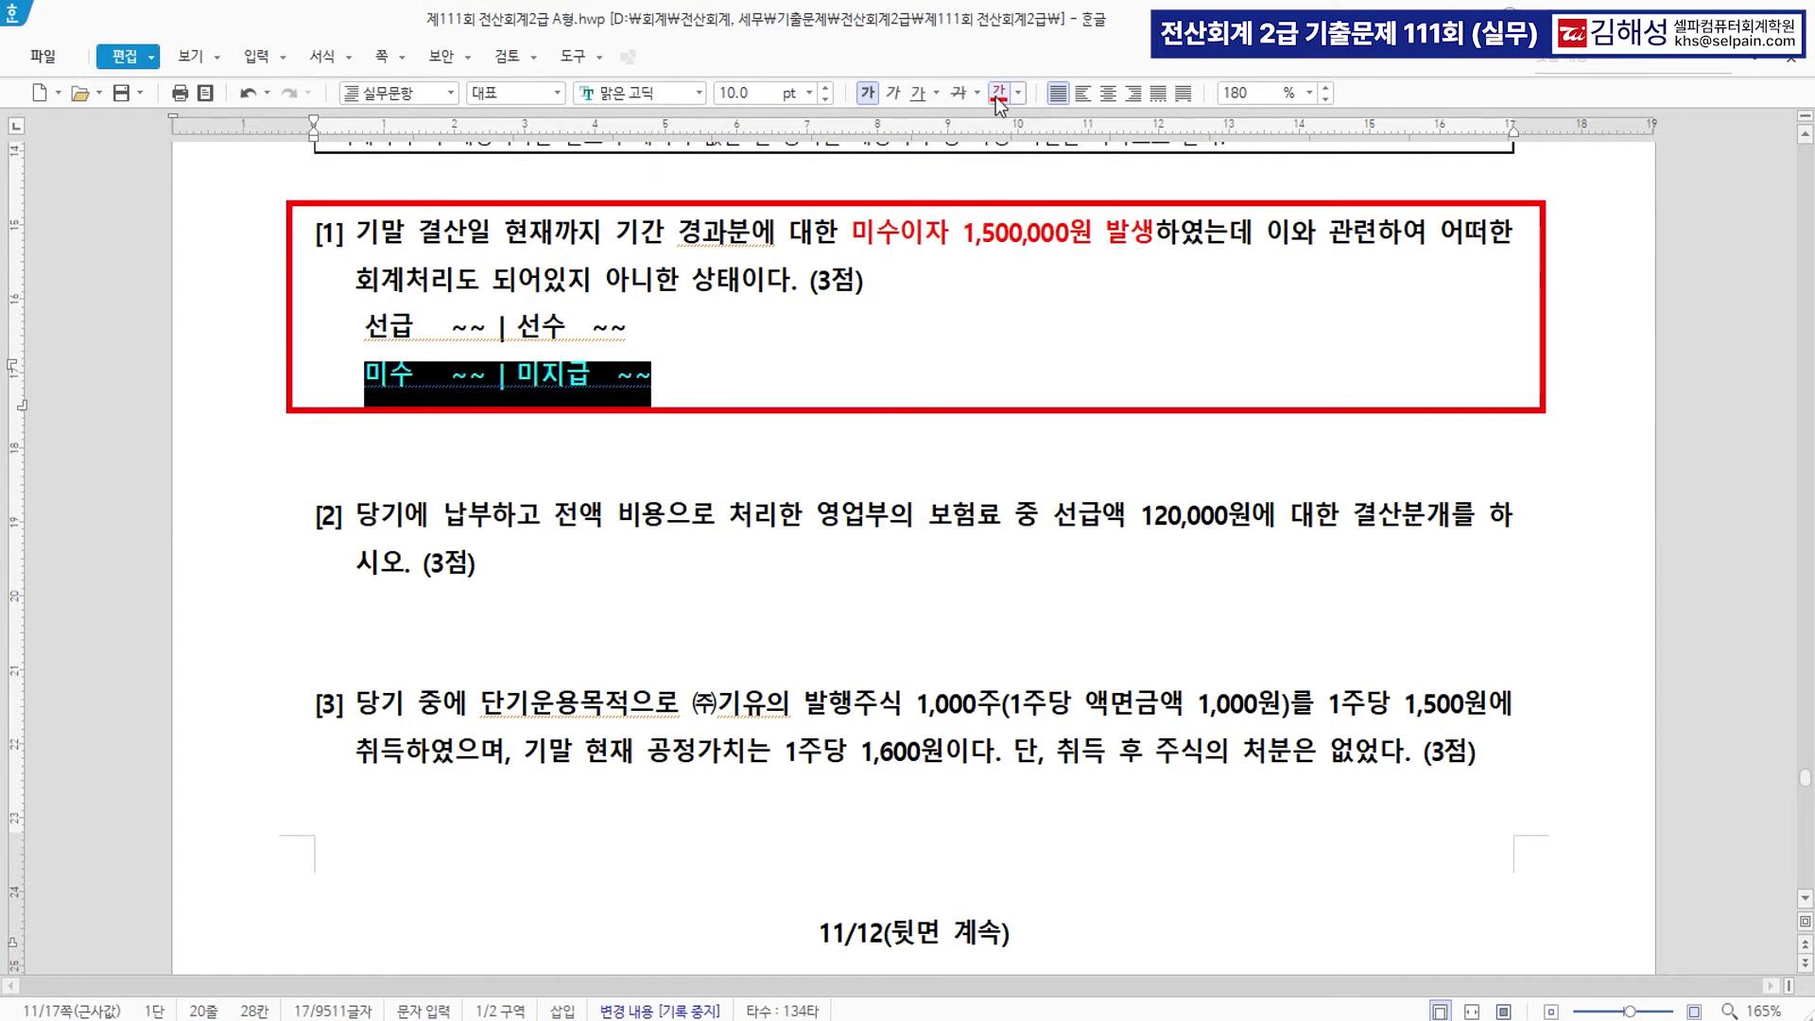
pyautogui.click(710, 394)
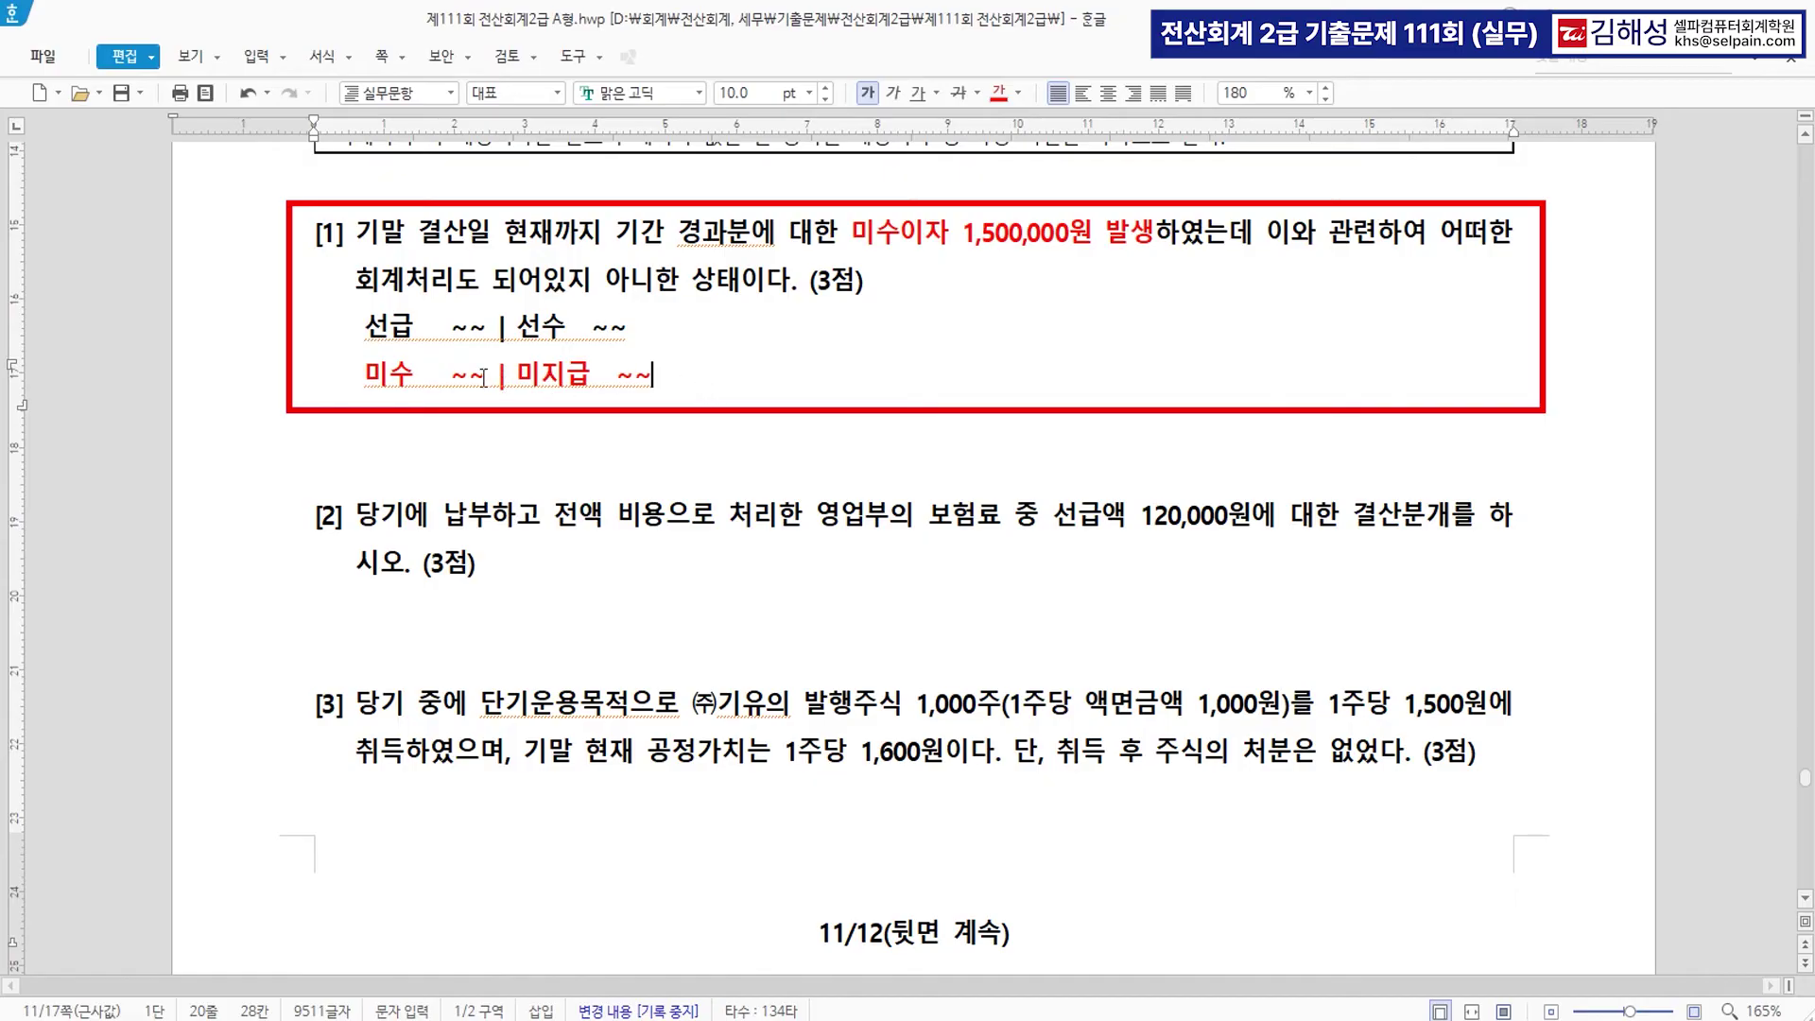
# Insert ">> 수익" right after 미수 in the red text of question [1].
pyautogui.moveTo(851, 233); pyautogui.dragTo(1074, 272)
pyautogui.moveTo(363, 378); pyautogui.dragTo(485, 375)
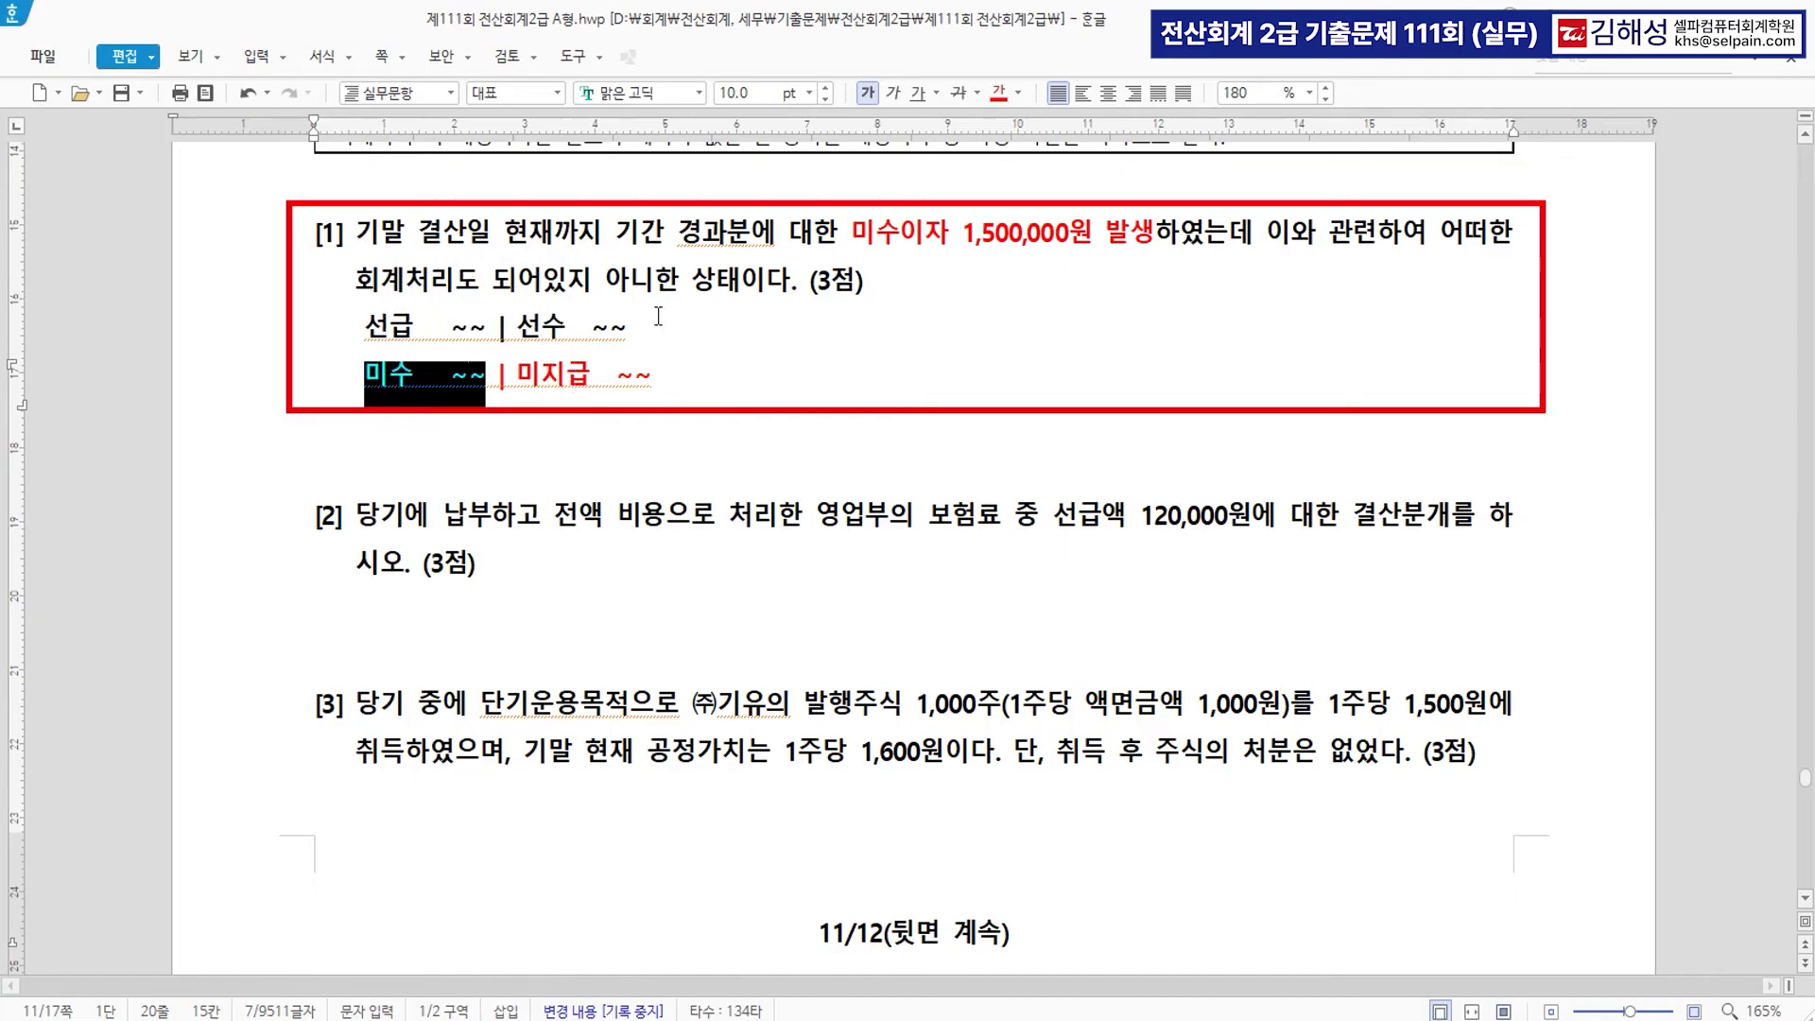
pyautogui.moveTo(907, 233); pyautogui.dragTo(949, 233)
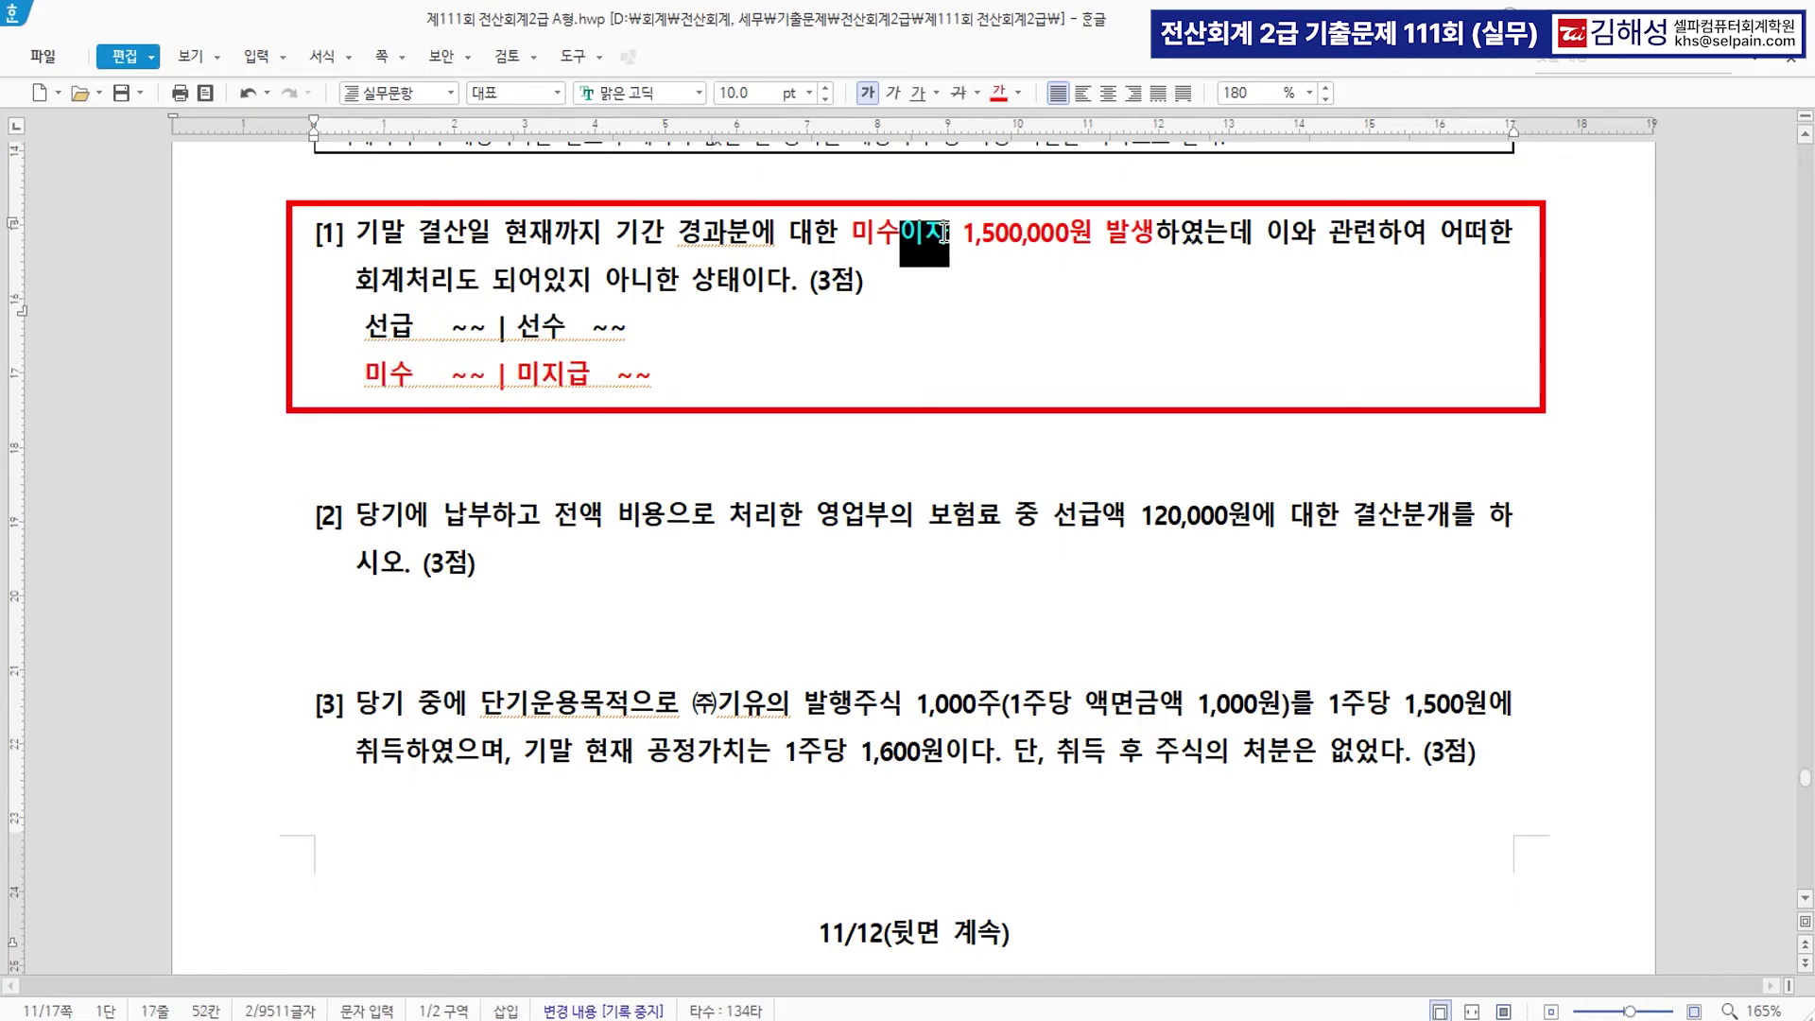
pyautogui.click(1150, 232)
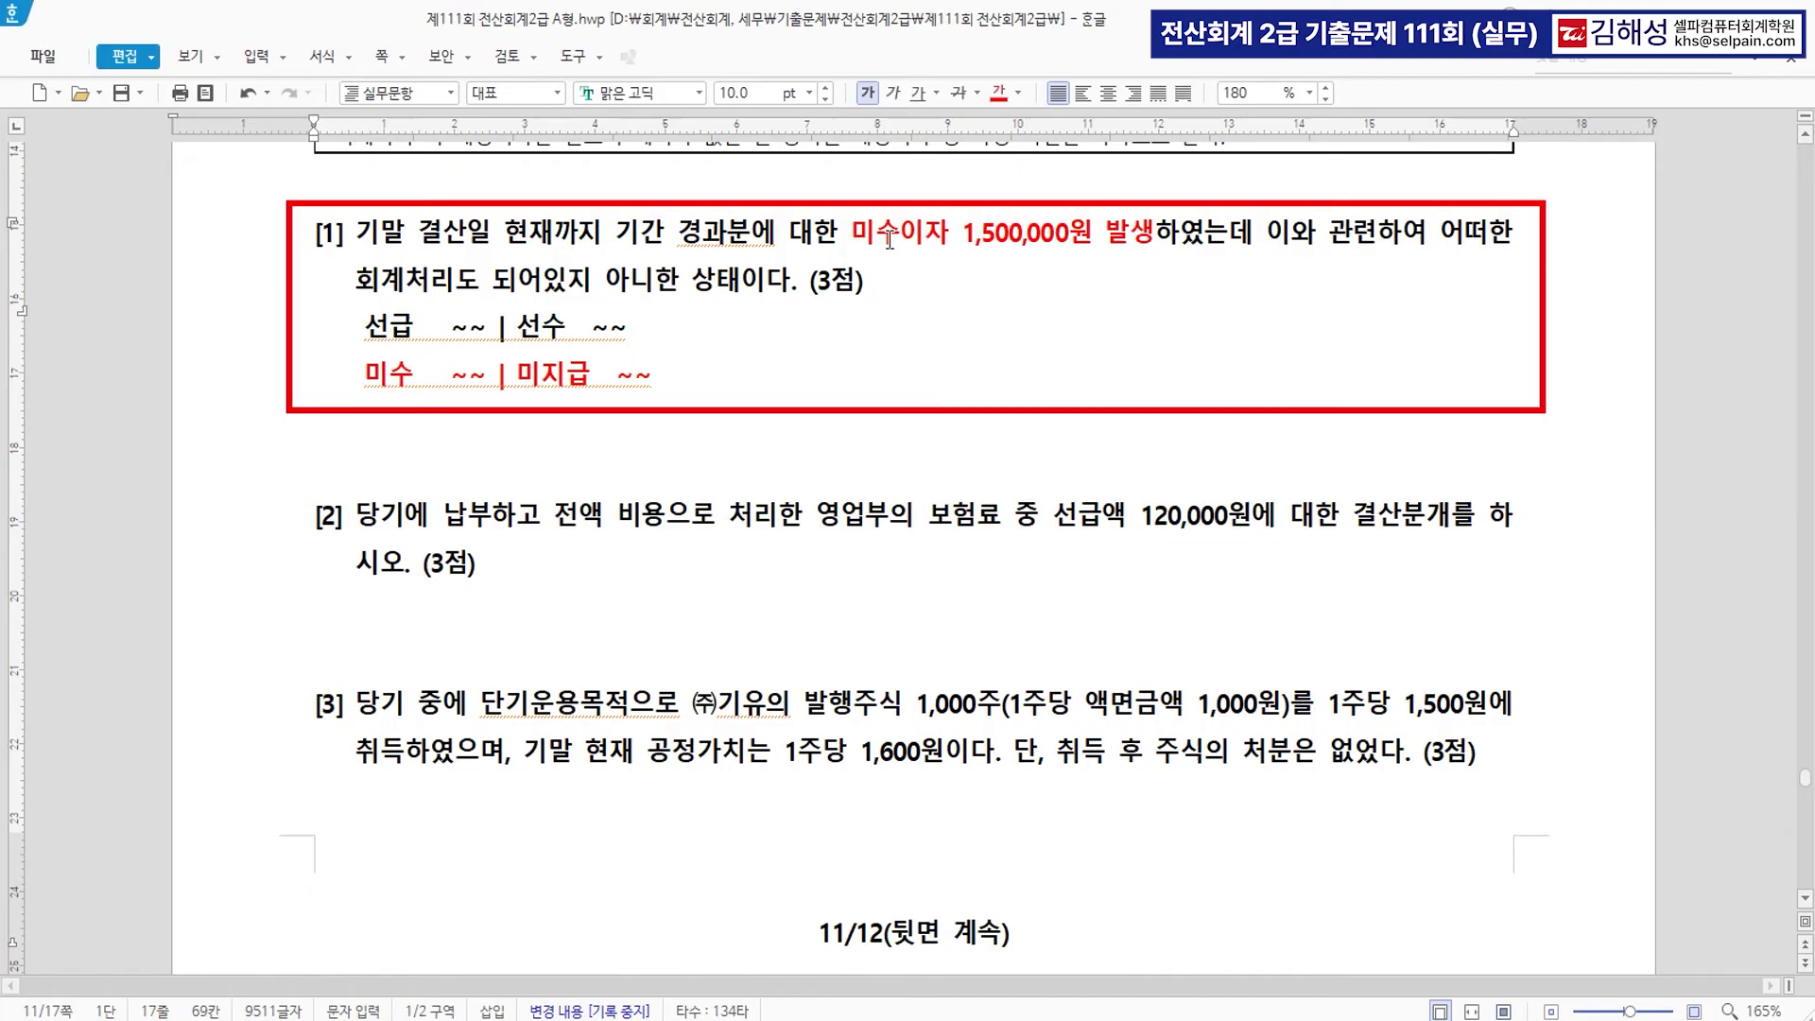
pyautogui.moveTo(850, 233); pyautogui.dragTo(900, 234)
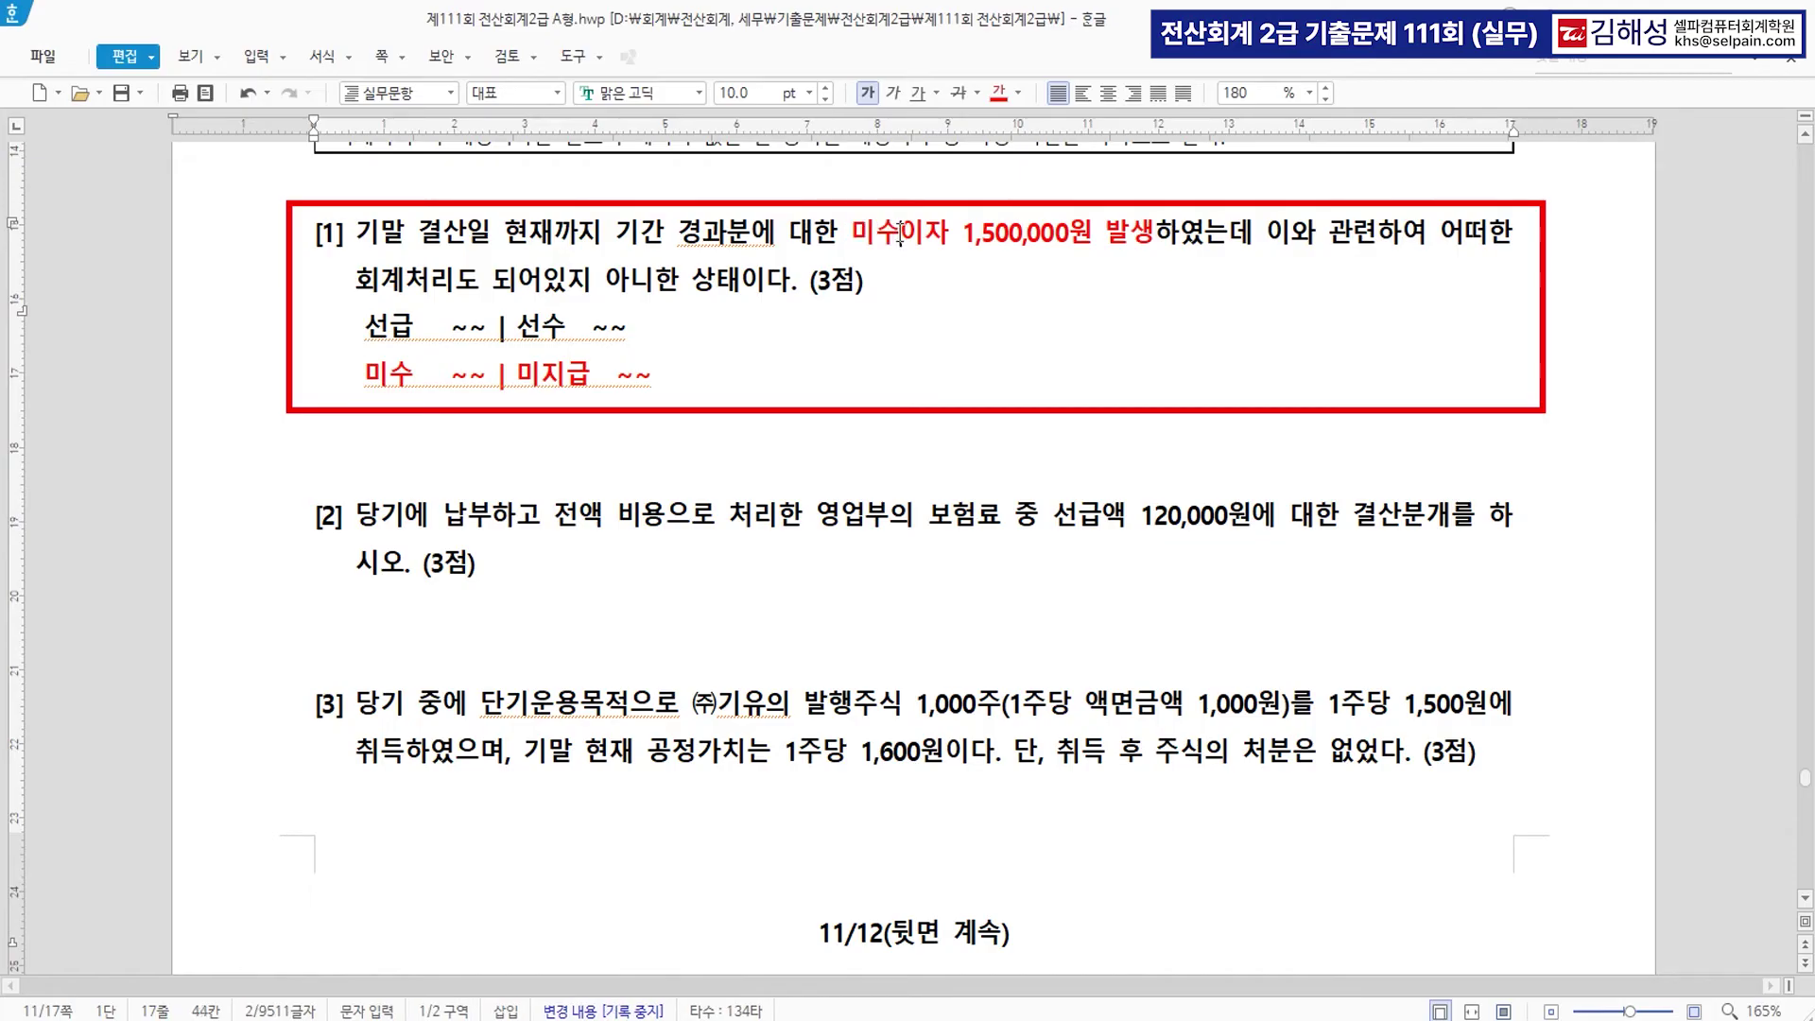
pyautogui.click(900, 234)
pyautogui.write('>> ')
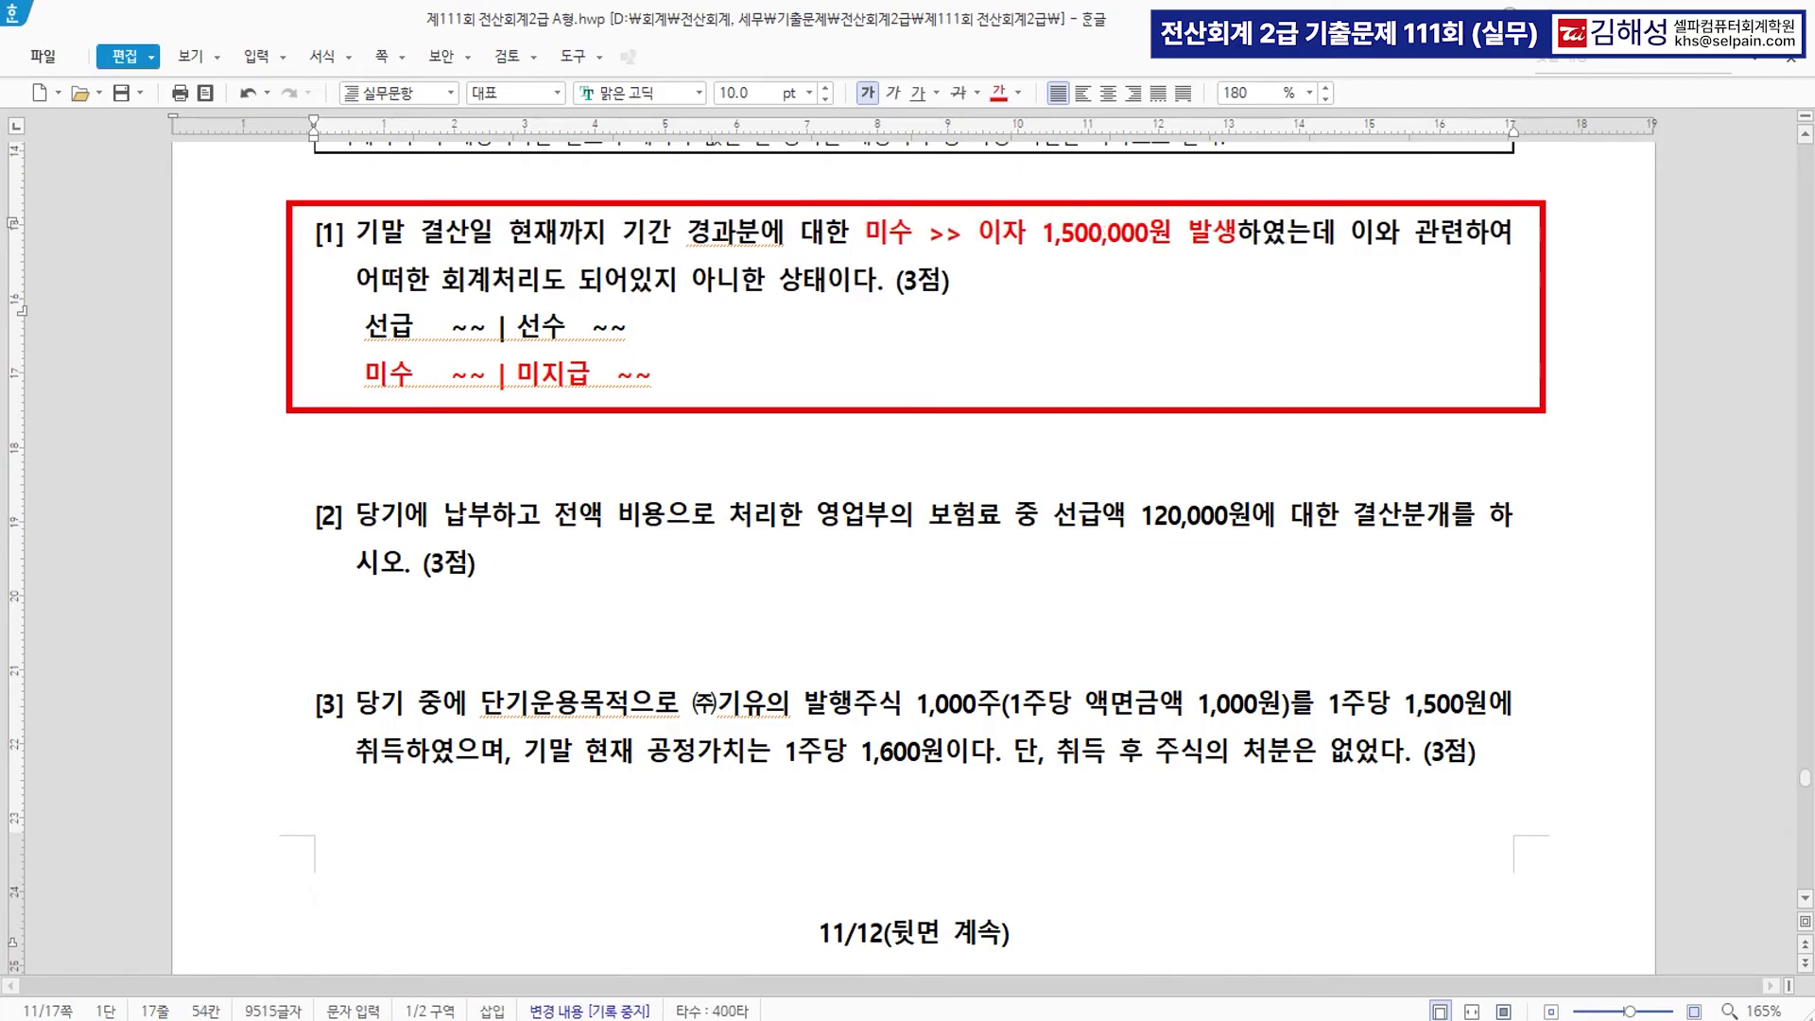
pyautogui.write('수익')
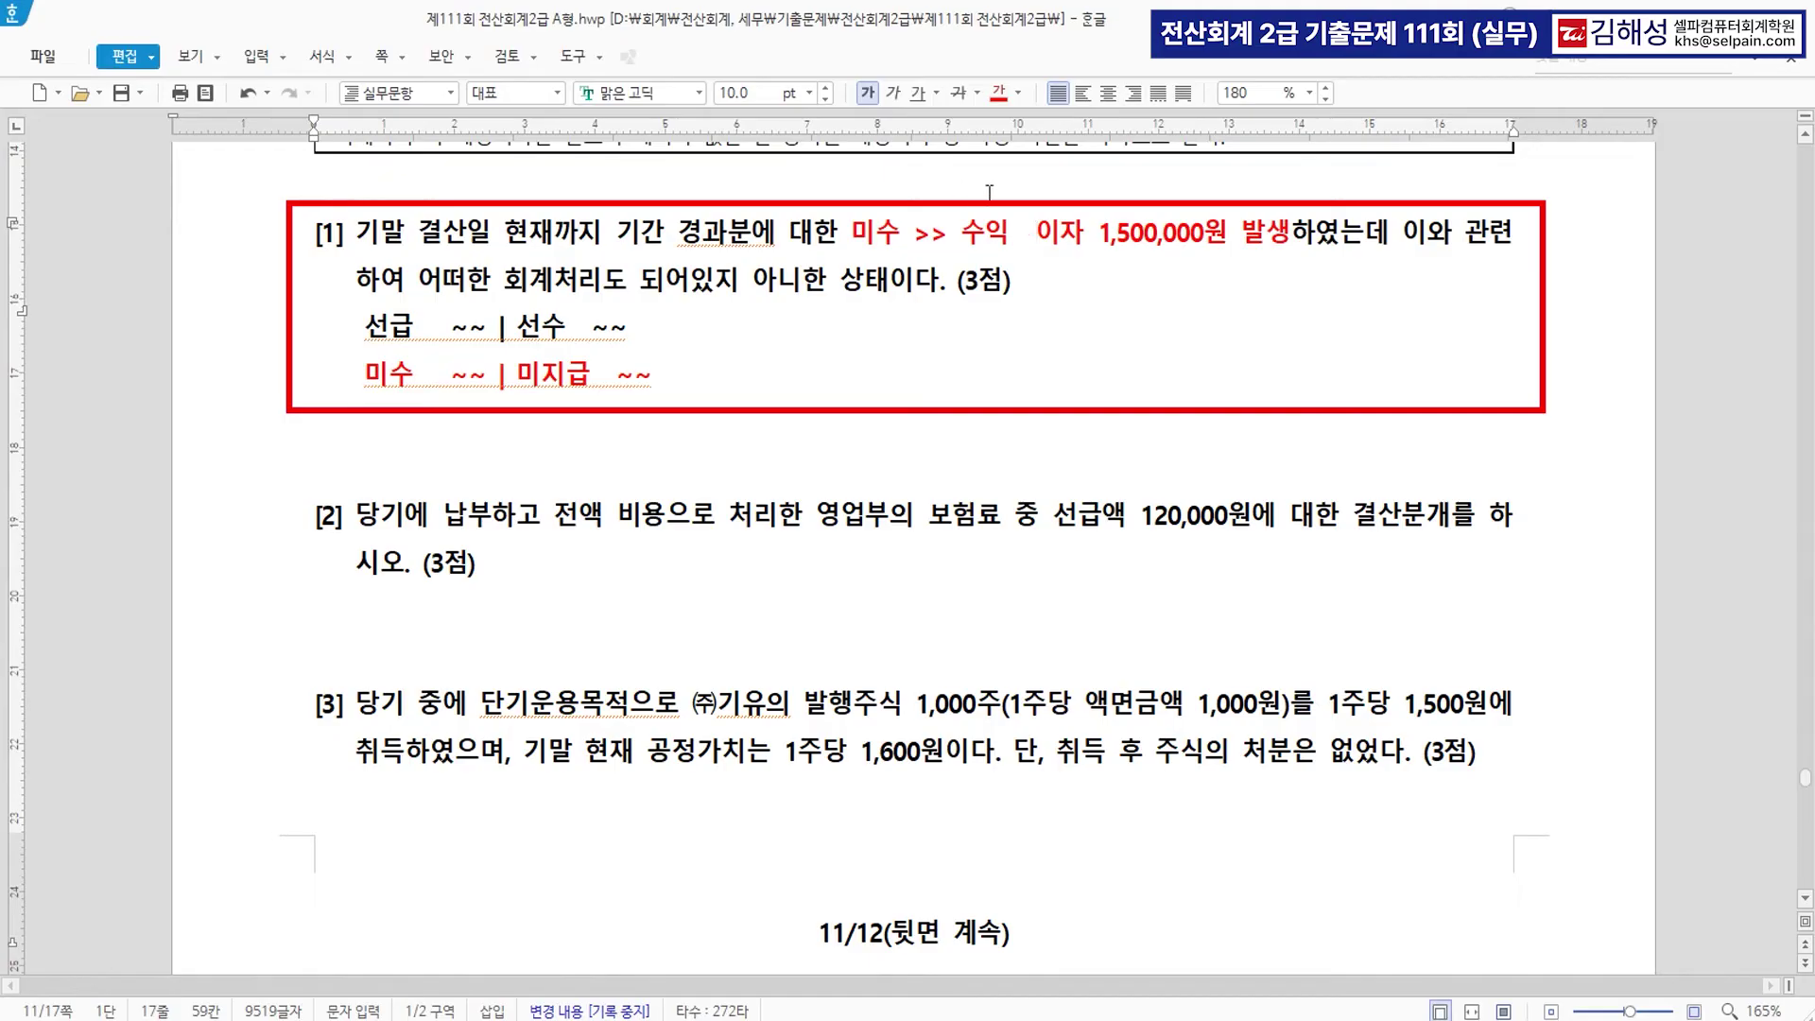
# Extend the word 이자 to 이자수익 before 1,500,000원 in question [1].
pyautogui.moveTo(1035, 234); pyautogui.dragTo(1087, 233)
pyautogui.click(1085, 235)
pyautogui.write('수익')
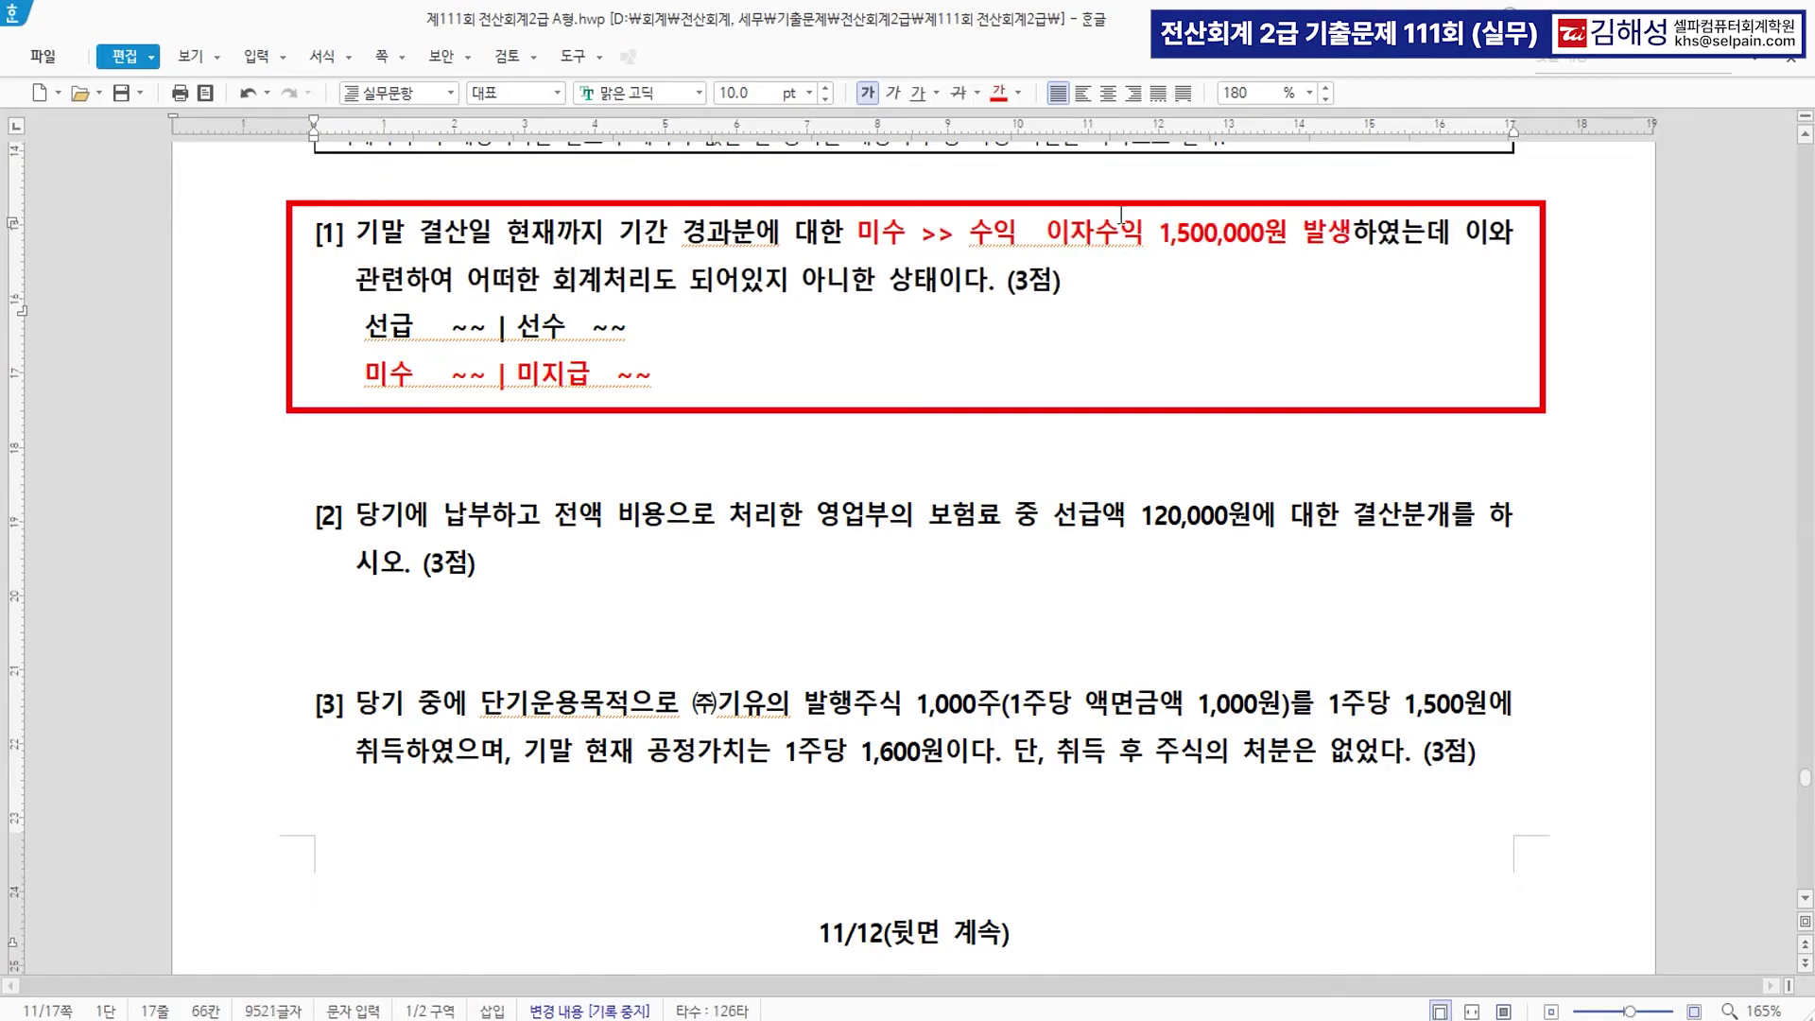
pyautogui.moveTo(1046, 234); pyautogui.dragTo(1132, 237)
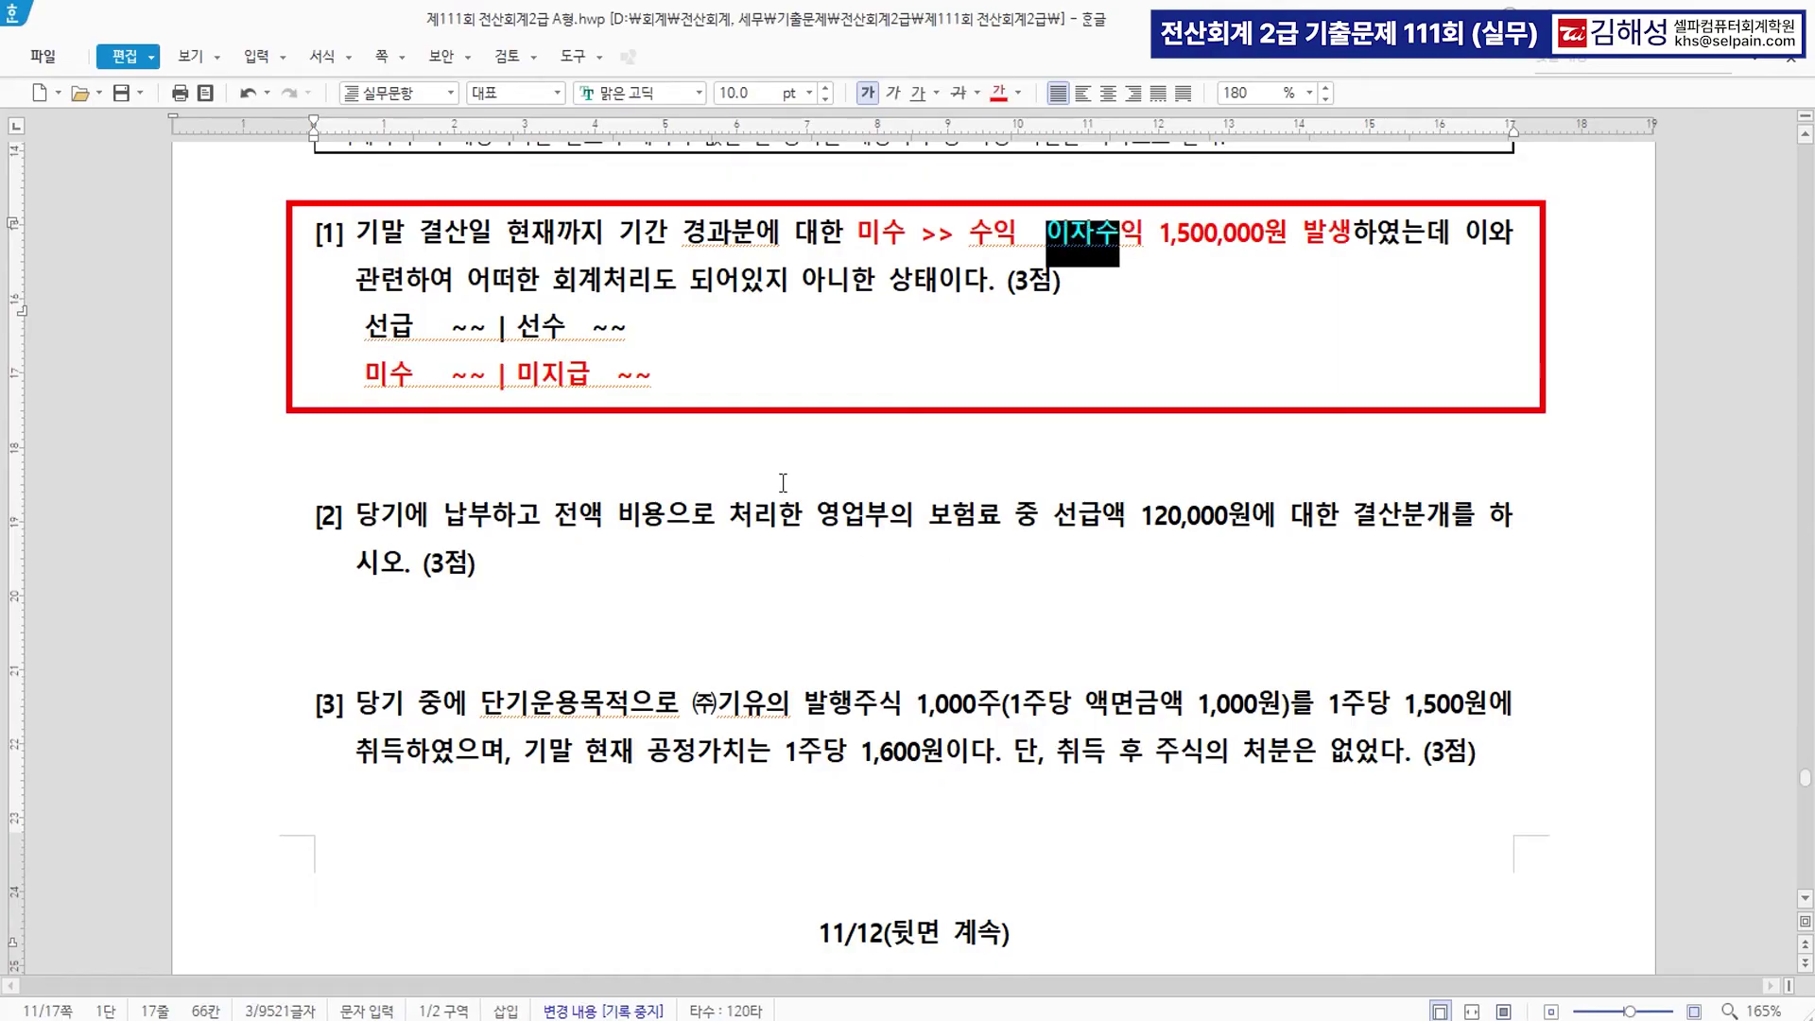
pyautogui.scroll(-2, 867, 544)
pyautogui.scroll(2, 773, 441)
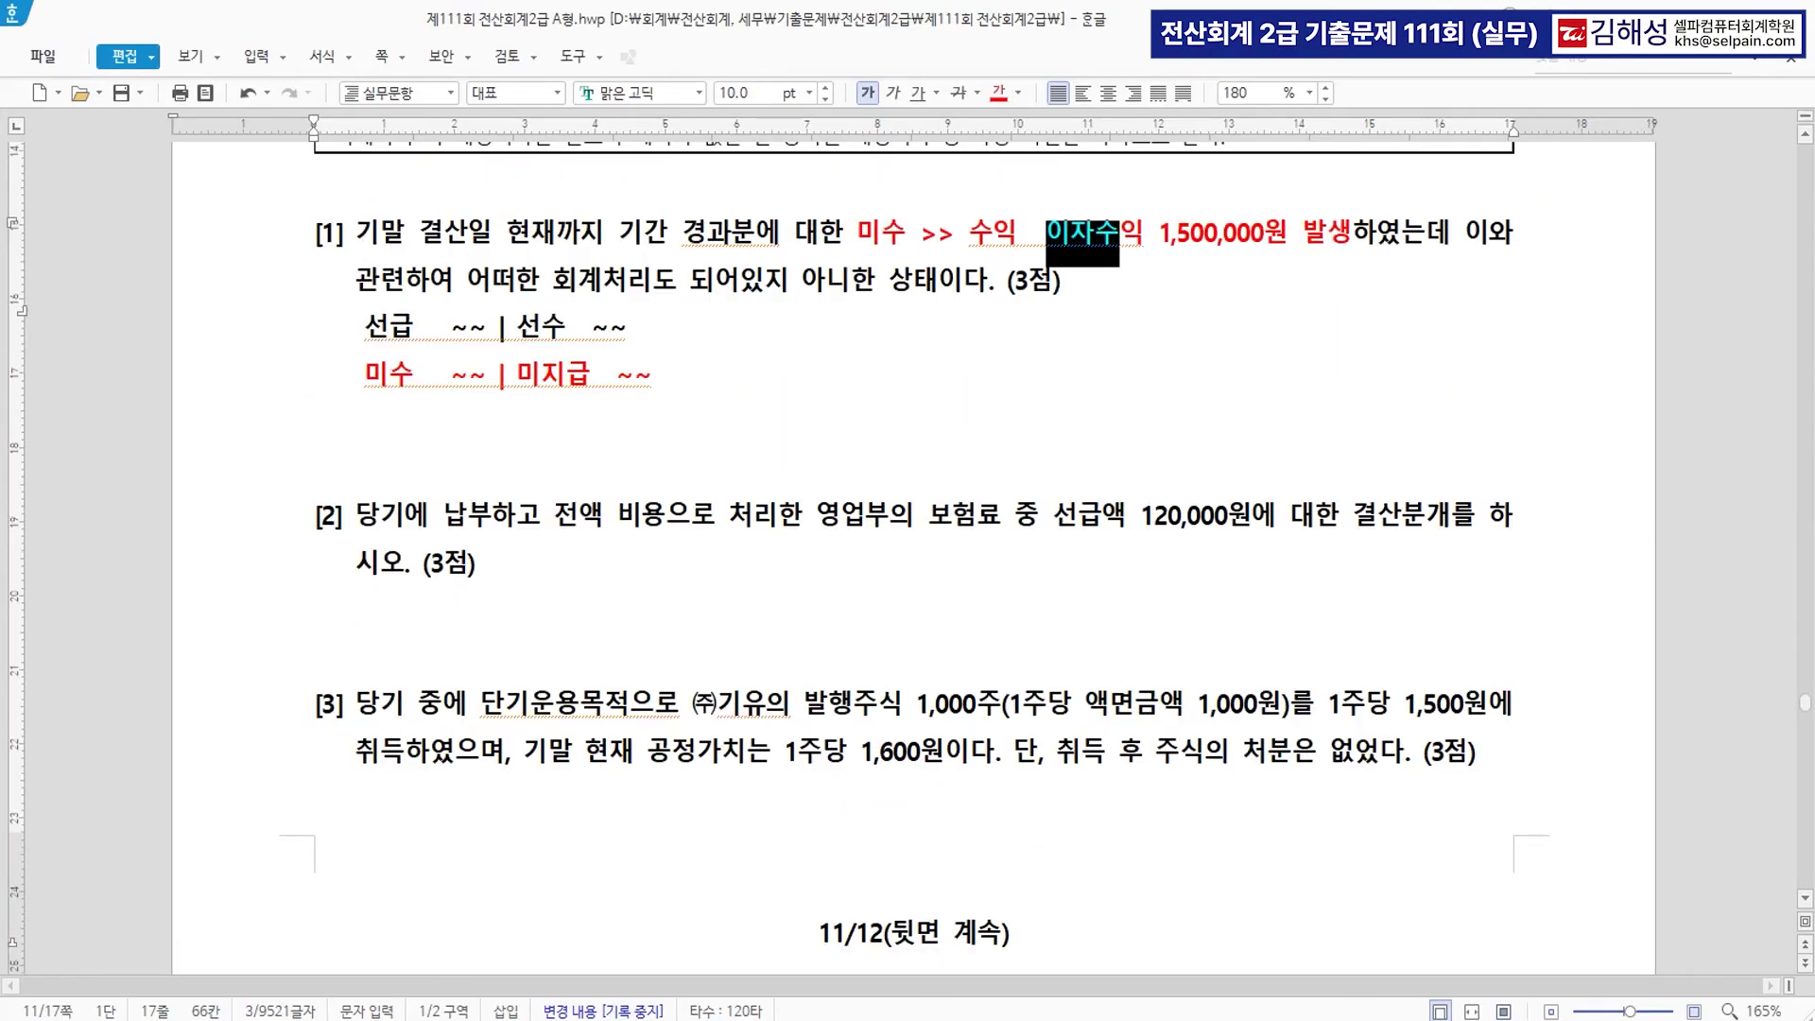
# Switch to the 일반전표입력 window and set the voucher date to December 31.
pyautogui.hotkey('alt', 'Tab')
pyautogui.press('Escape')
pyautogui.press('Escape')
pyautogui.write('1231')
pyautogui.press('Return')
pyautogui.press('Return')
# Enter a December 31 debit line for 0116 미수수익 with an amount of 1,500,000.
pyautogui.write('31')
pyautogui.press('Return')
pyautogui.write('미수수')
pyautogui.press('Return')
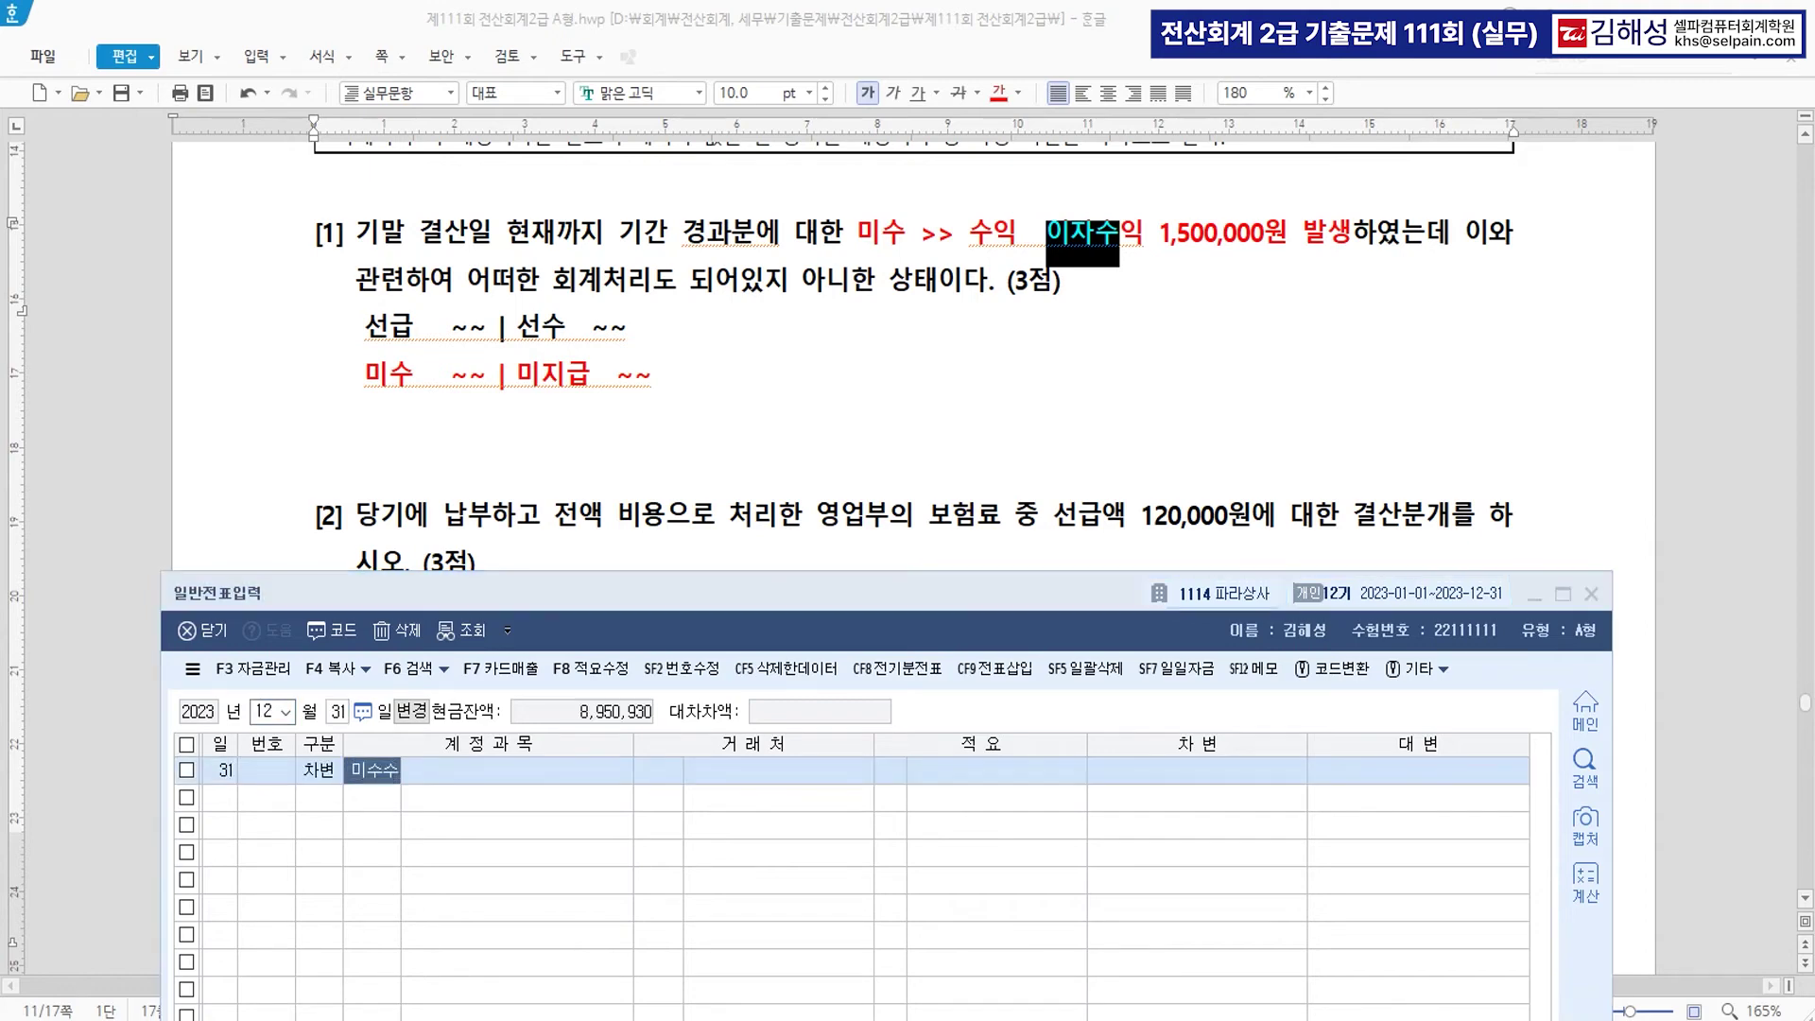
pyautogui.press('Return')
pyautogui.press('Return')
pyautogui.press('Return')
pyautogui.press('Return')
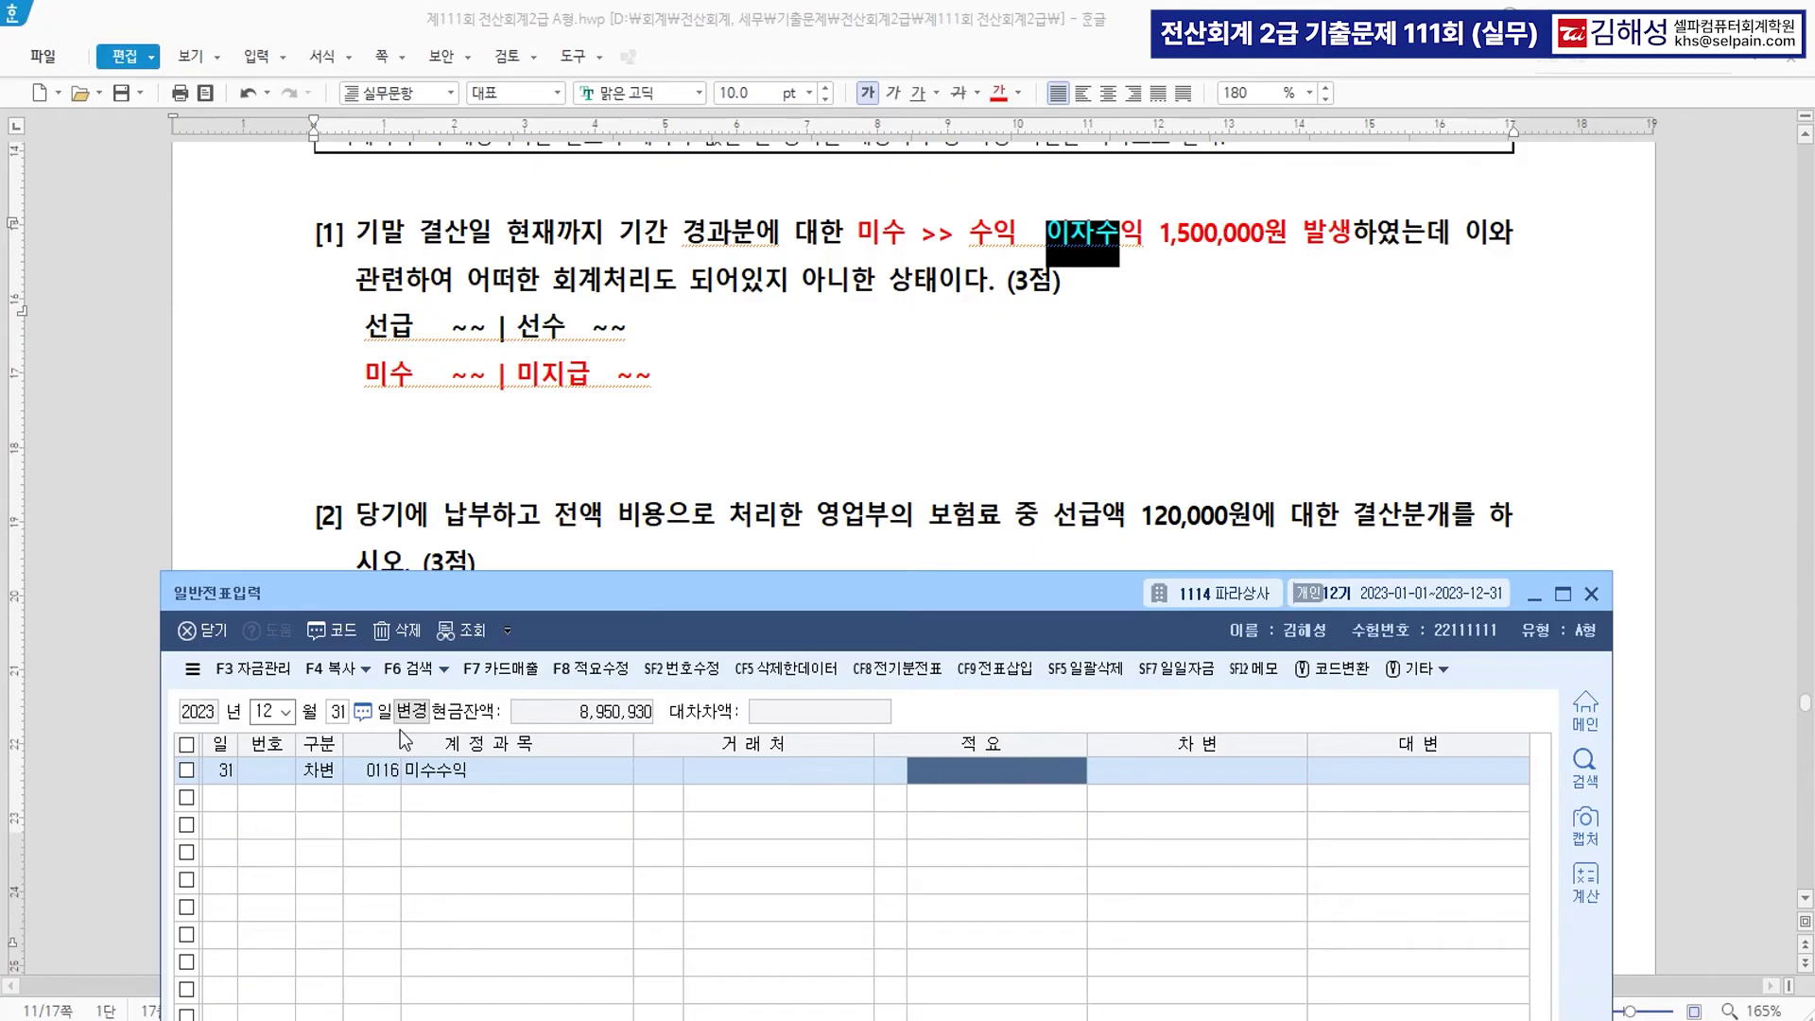
pyautogui.write('1500000')
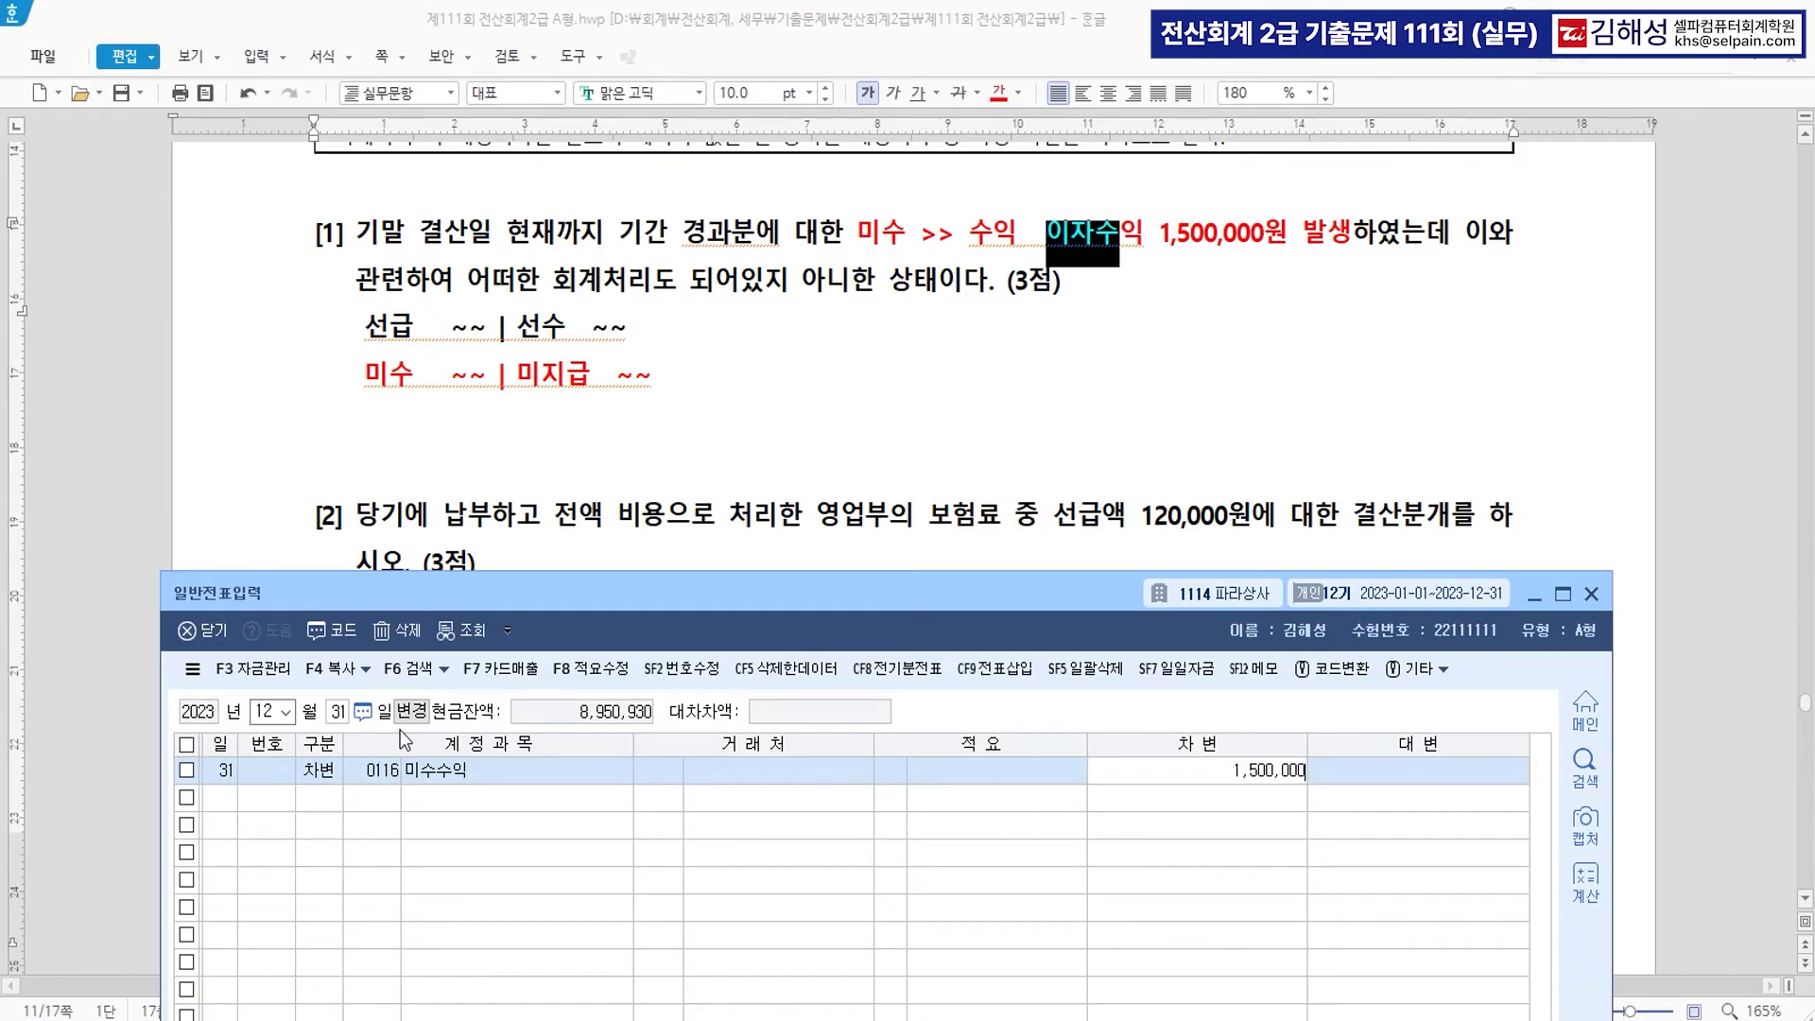
pyautogui.press('Return')
# Complete the voucher with a credit line for 0901 이자수익 of 1,500,000.
pyautogui.write('4')
pyautogui.press('Return')
pyautogui.write('이자수')
pyautogui.press('Return')
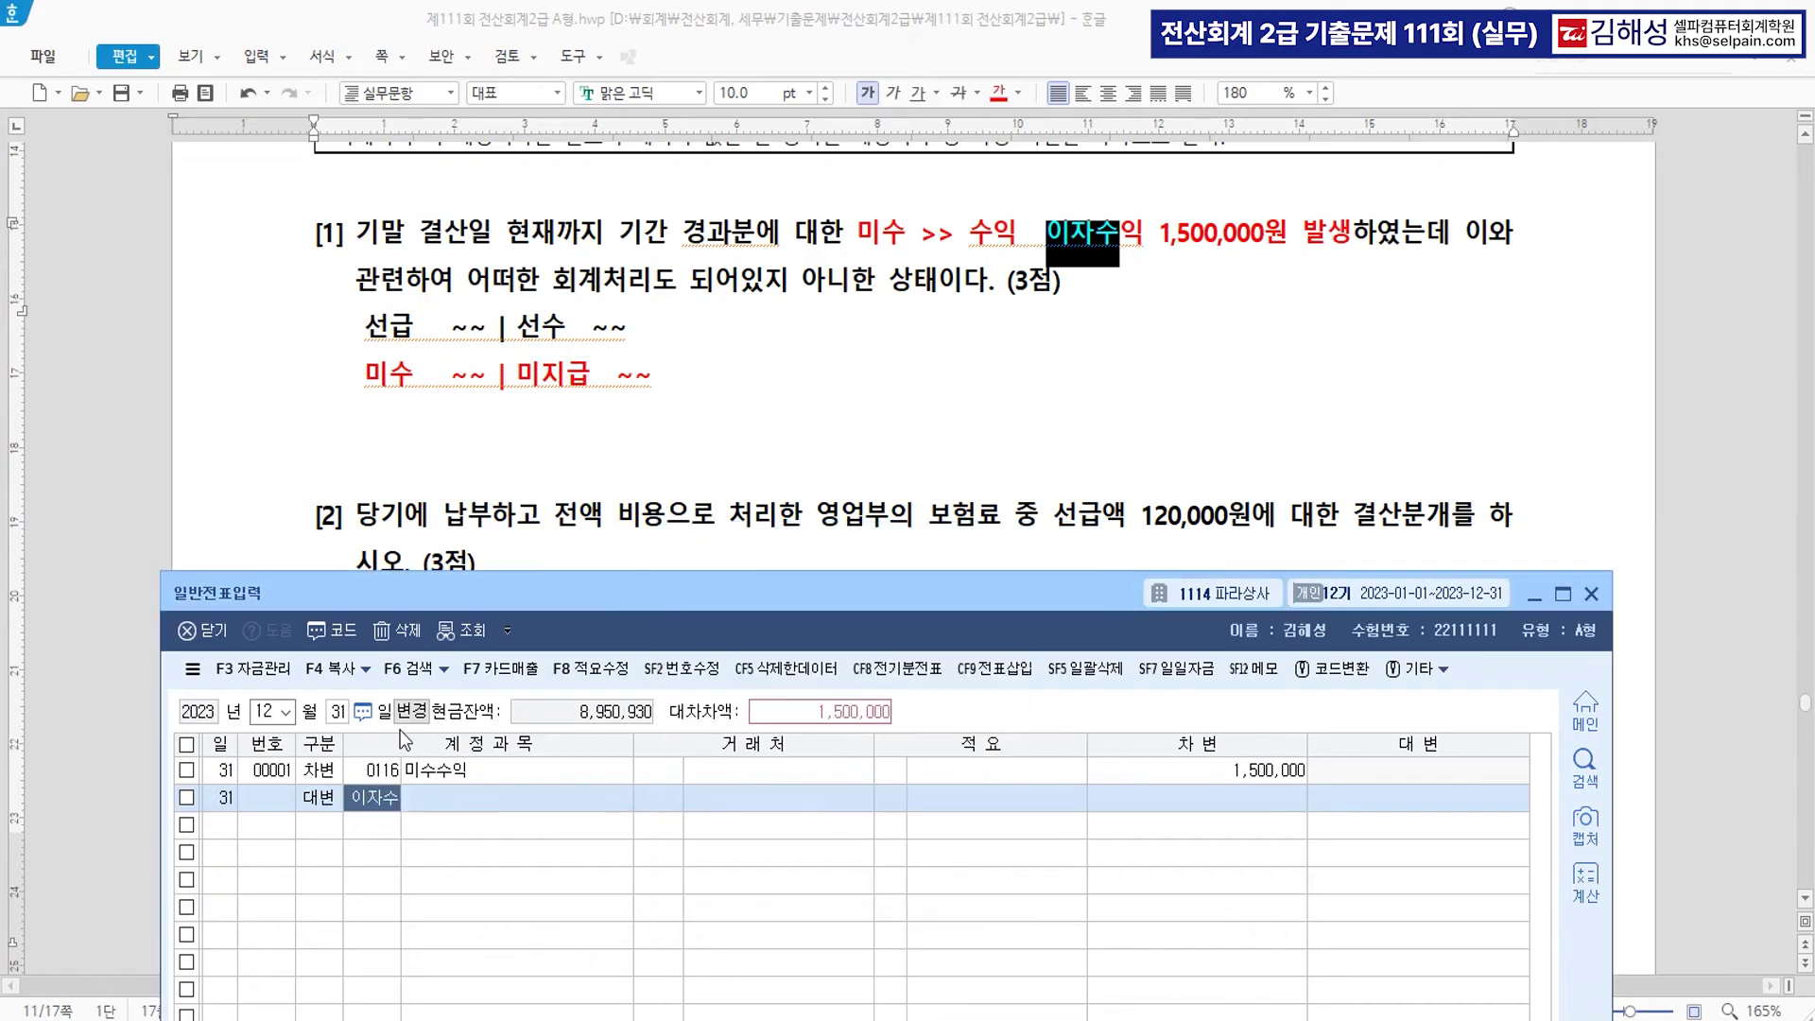
pyautogui.press('Return')
pyautogui.press('Return')
pyautogui.press('Return')
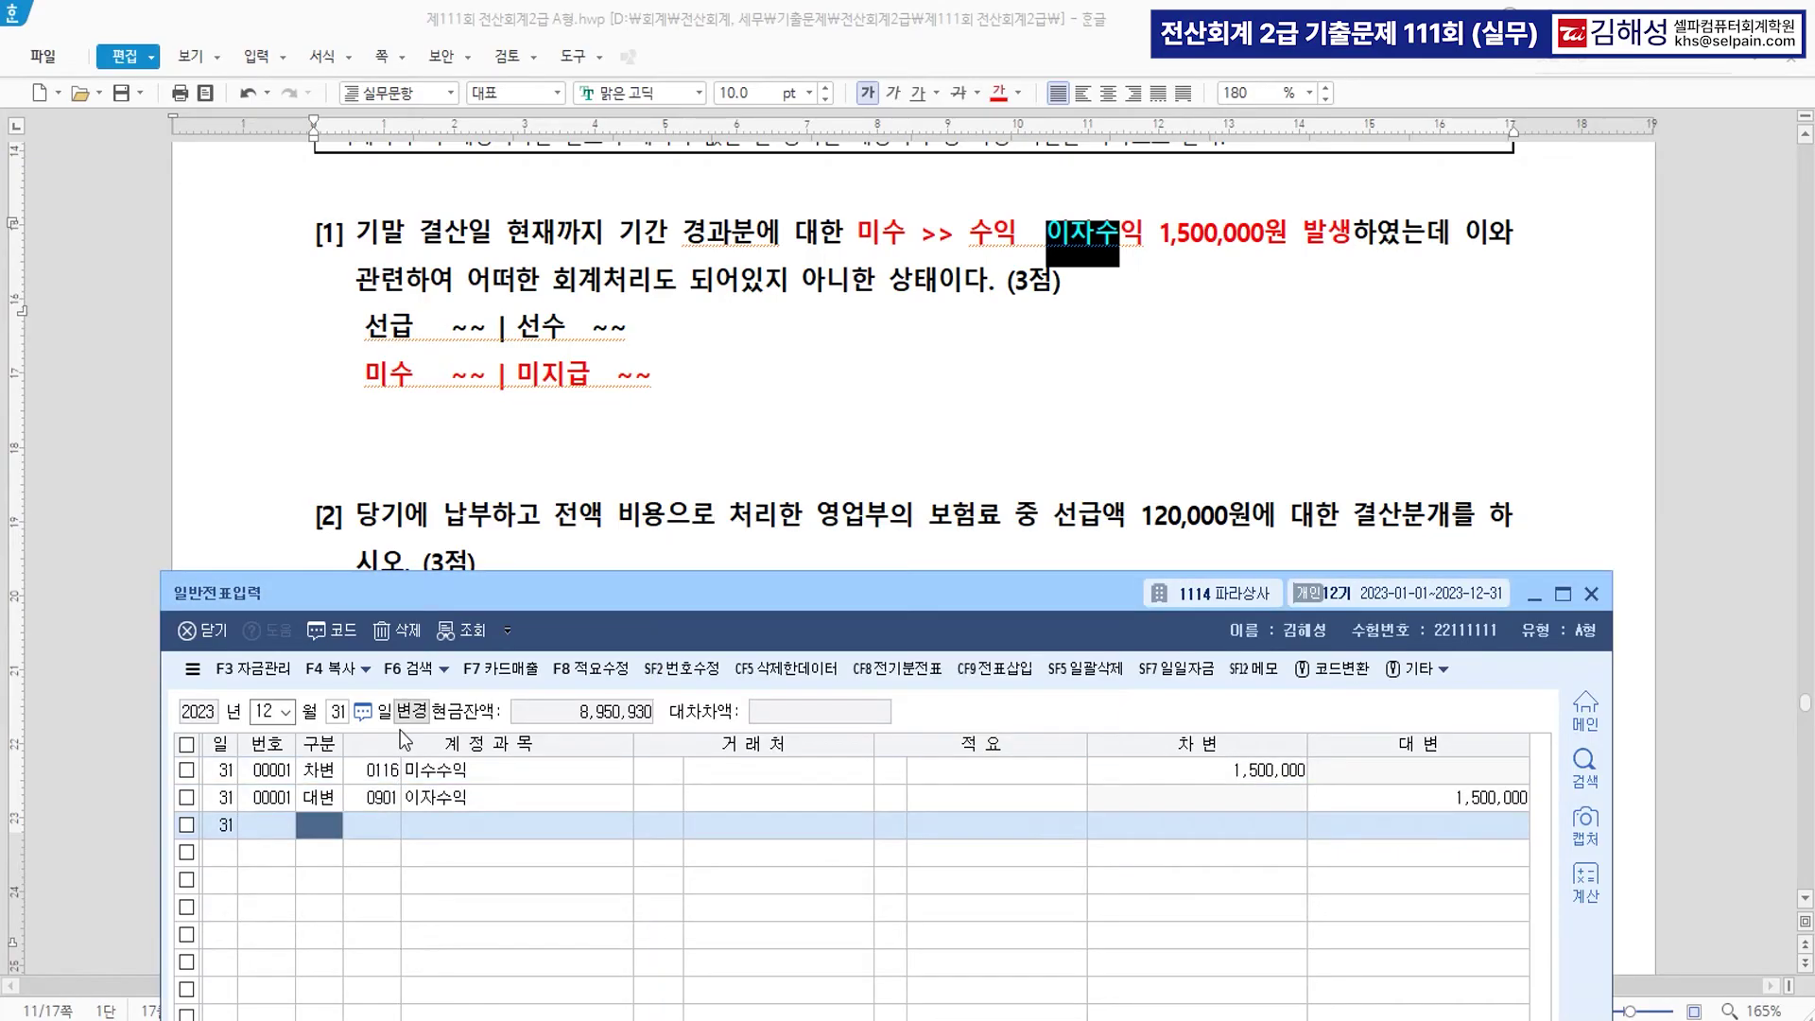
# Return to the Hangul document and color 전액 비용으로 처리 red in question [2] of 문제6.
pyautogui.click(834, 521)
pyautogui.scroll(-2, 637, 501)
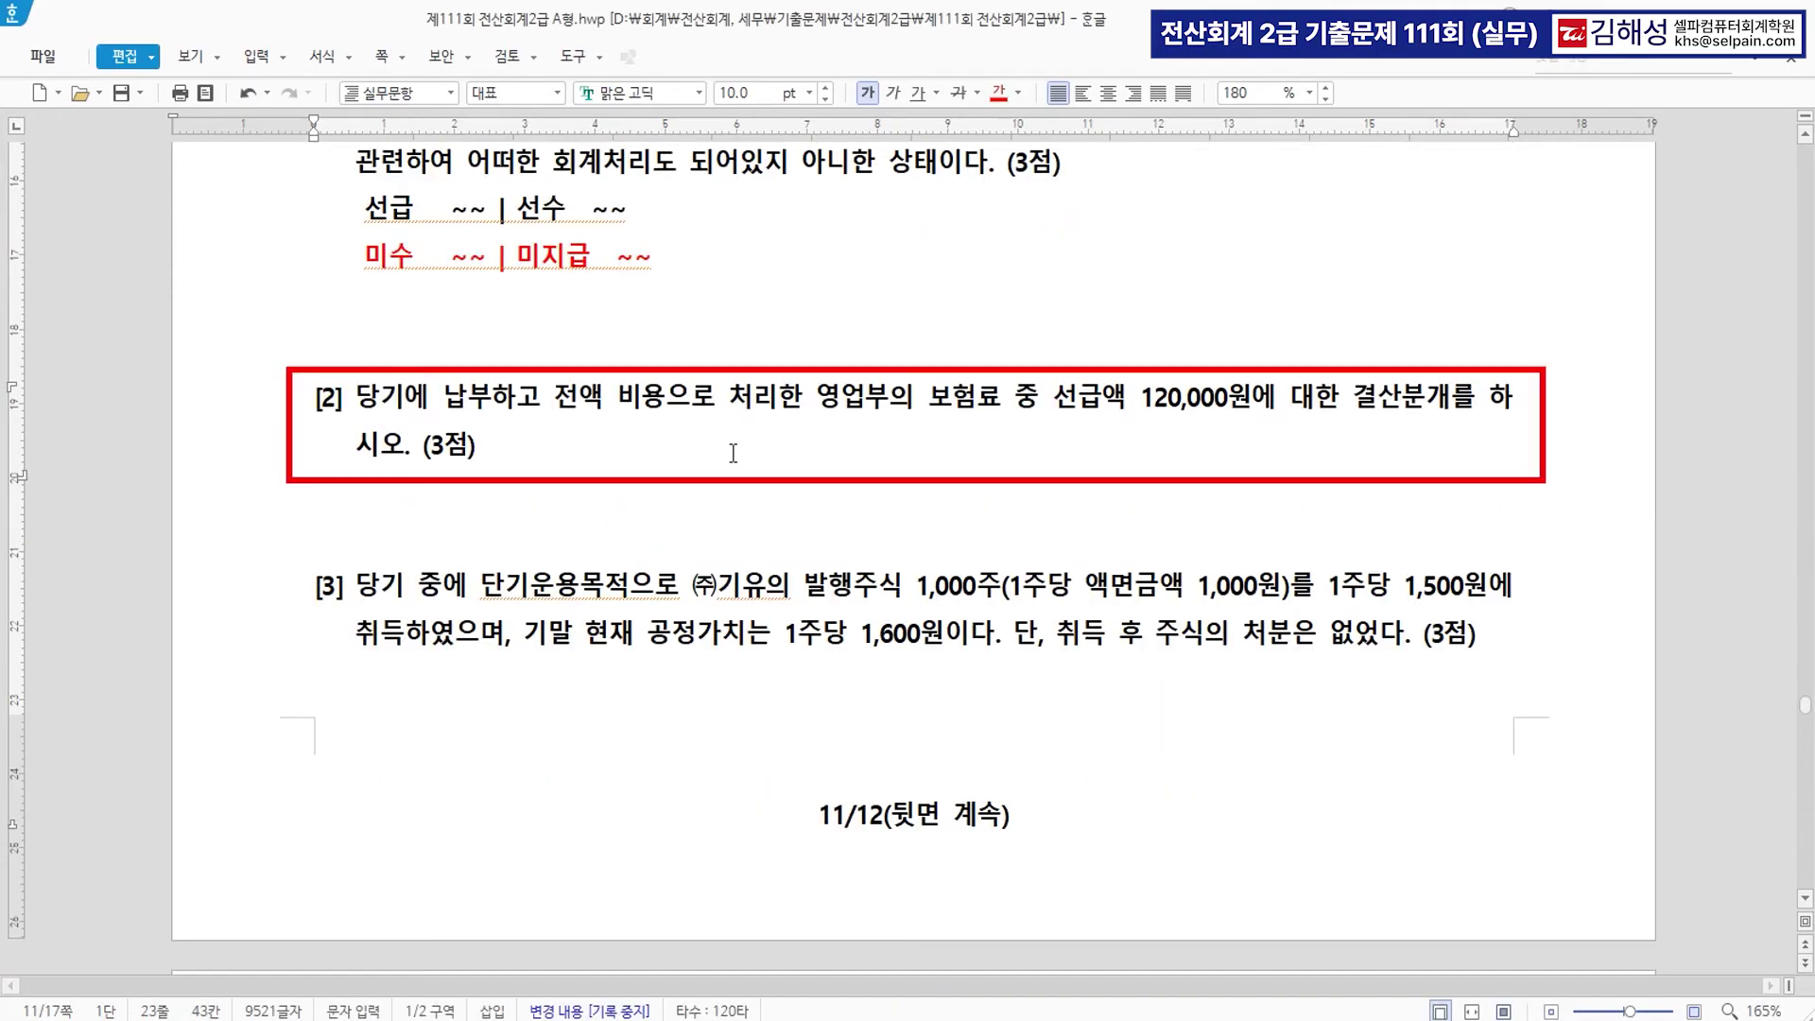
pyautogui.moveTo(562, 401); pyautogui.dragTo(779, 407)
pyautogui.click(993, 102)
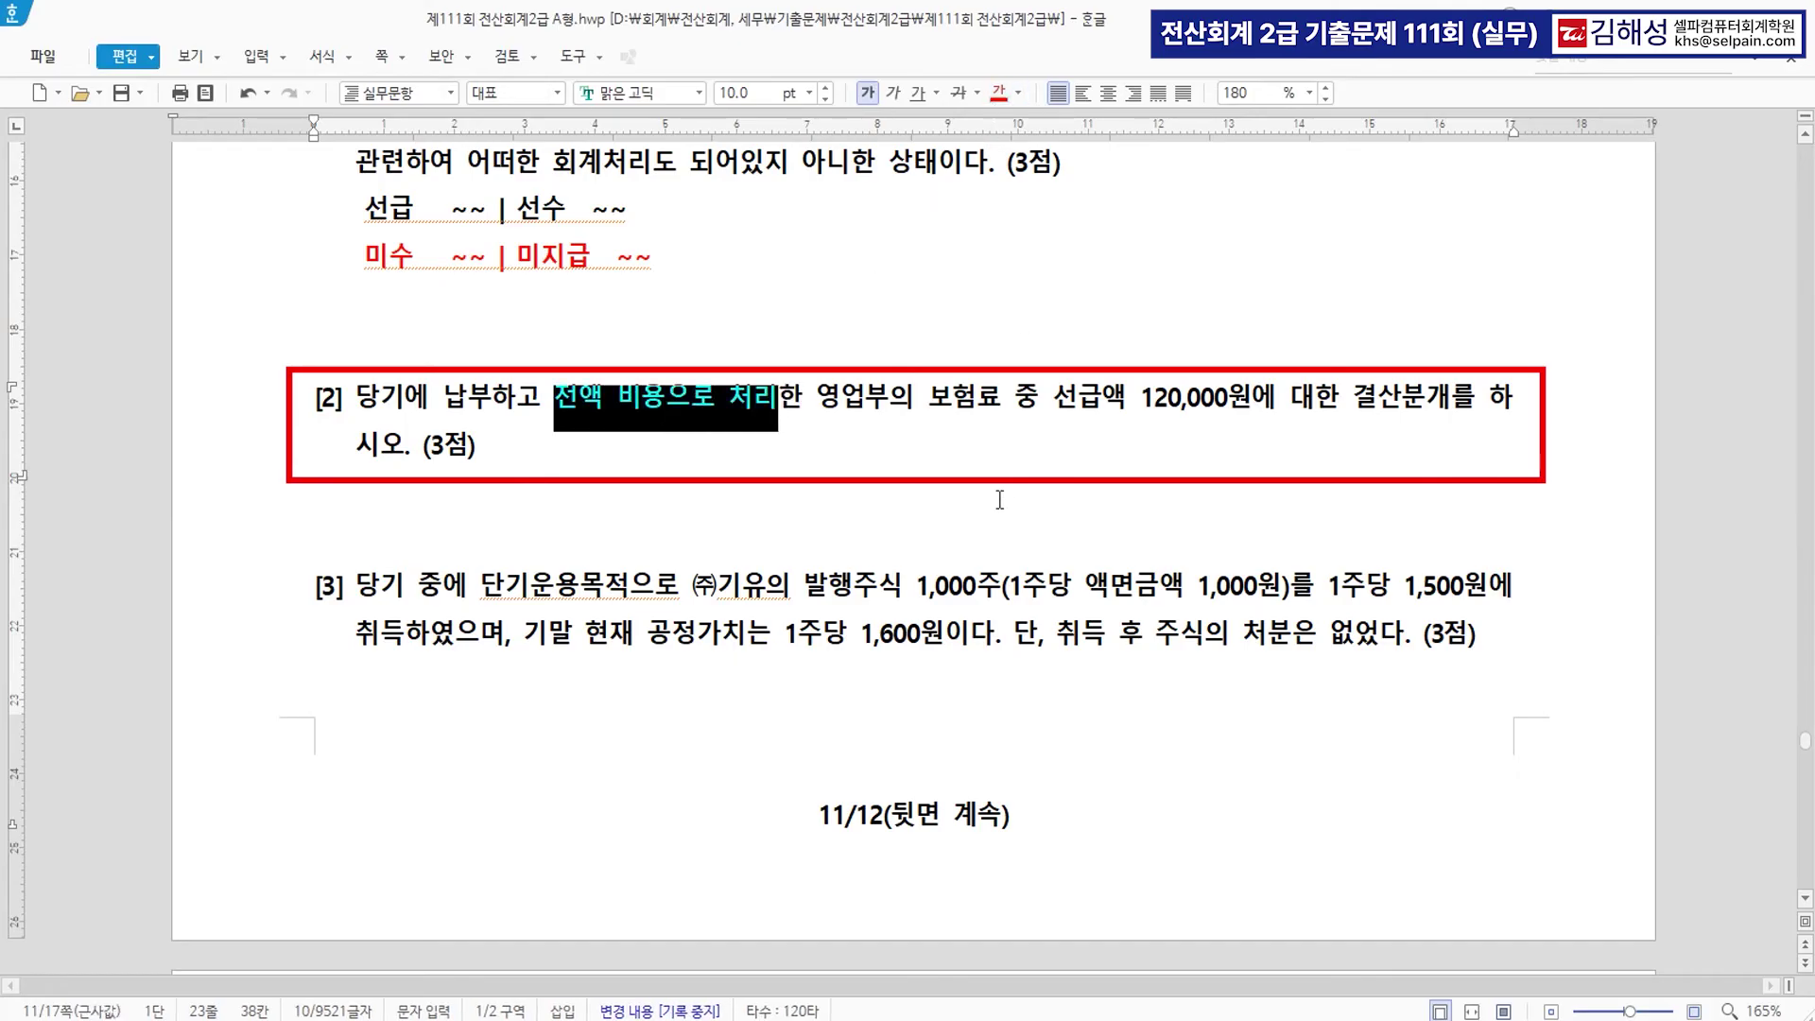
pyautogui.click(871, 409)
# Insert ">> 보험료 >> 대변" after 전액 비용으로 처리 in question [2].
pyautogui.click(777, 398)
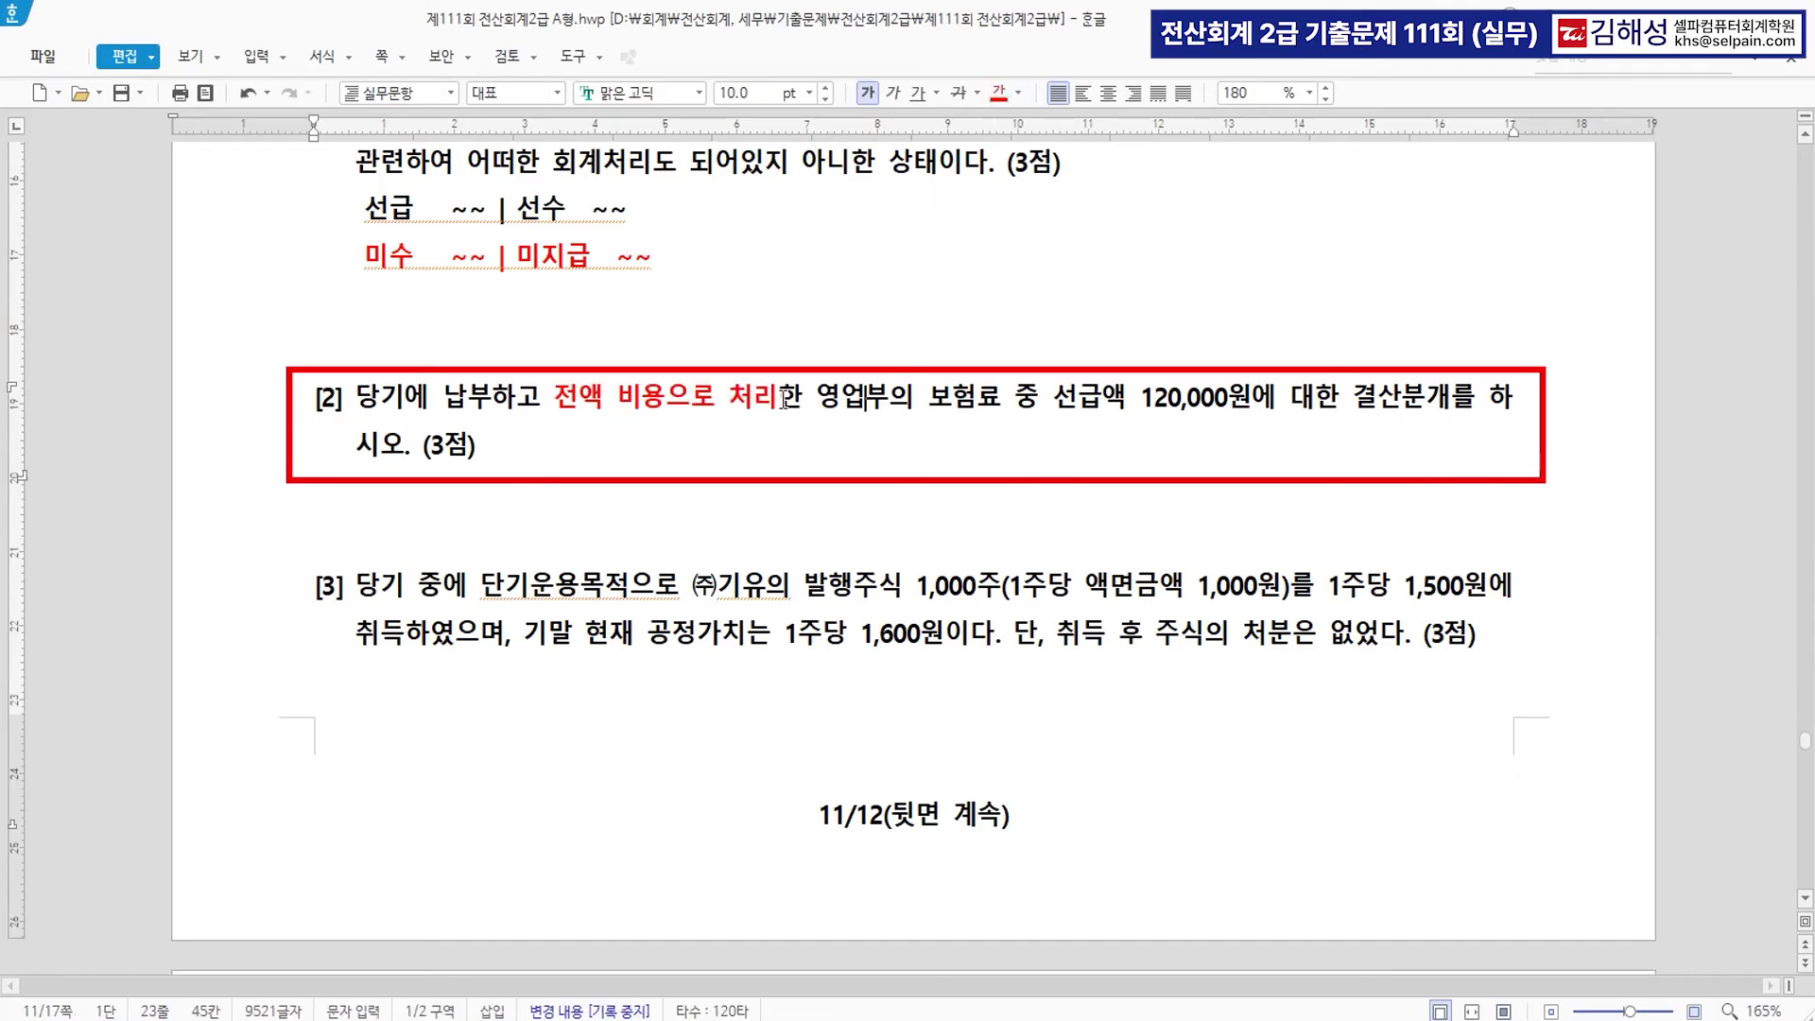
pyautogui.write('>> 보험료')
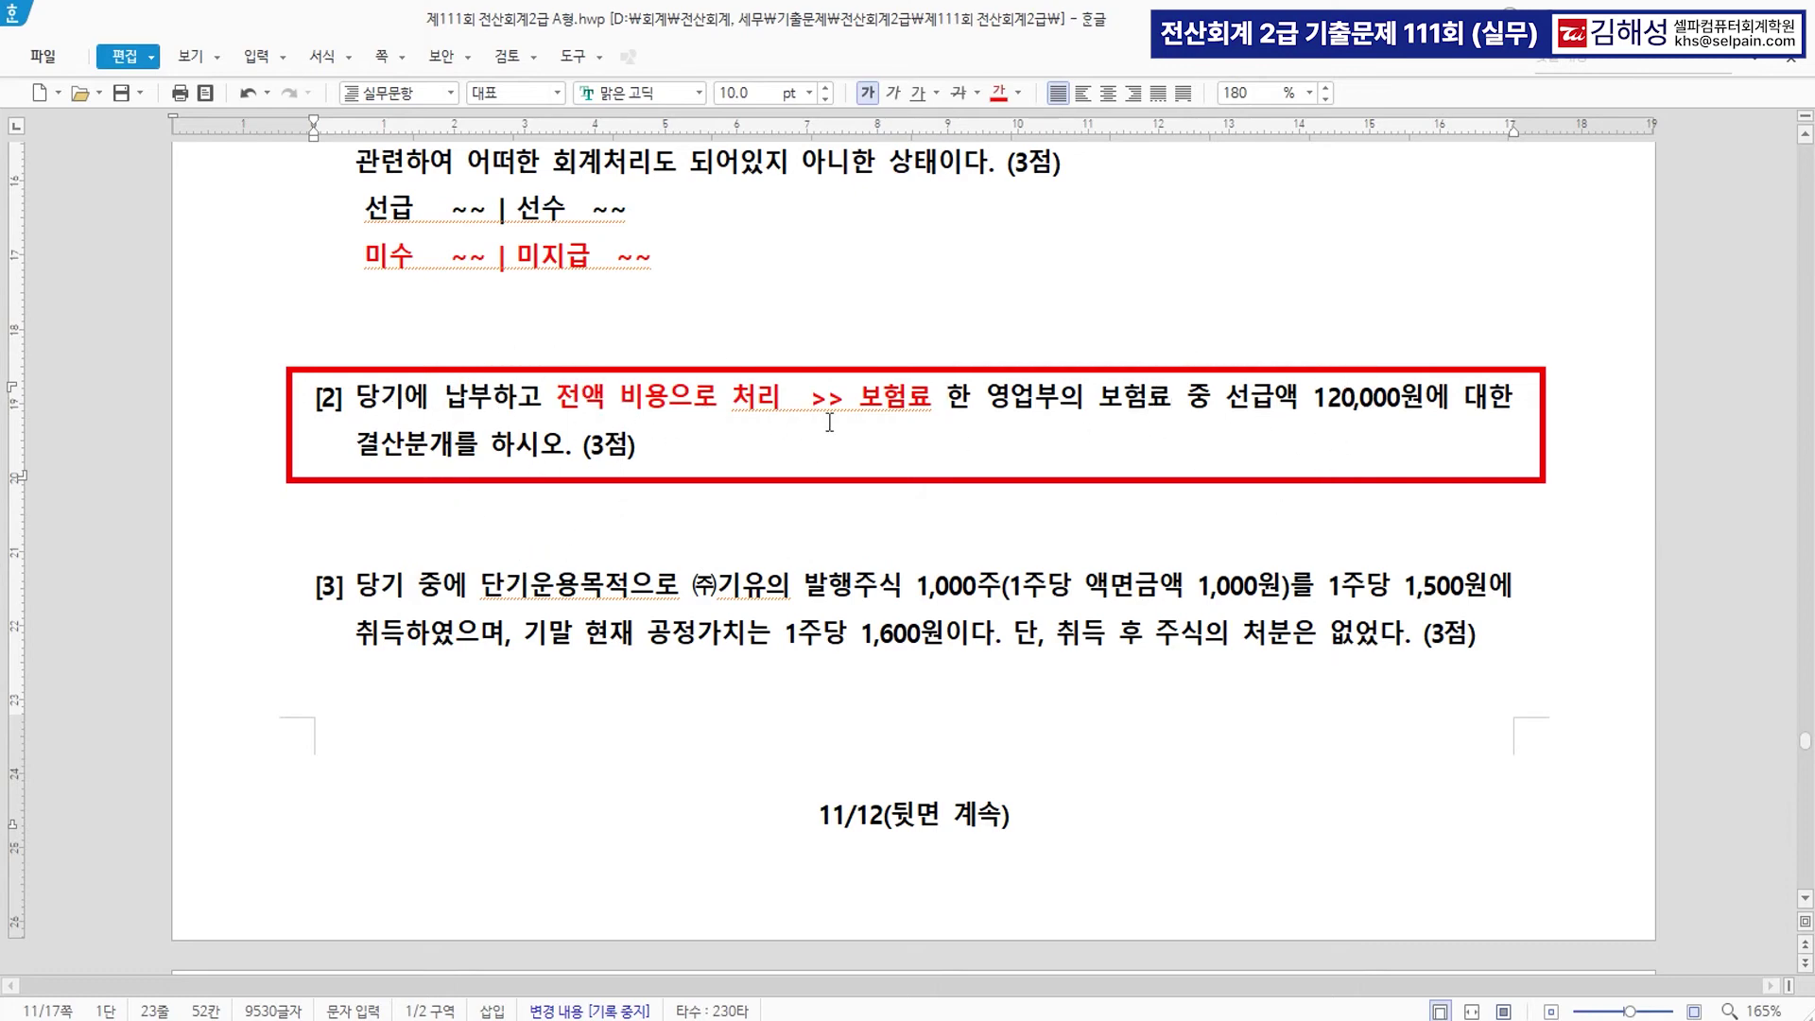
pyautogui.doubleClick(876, 397)
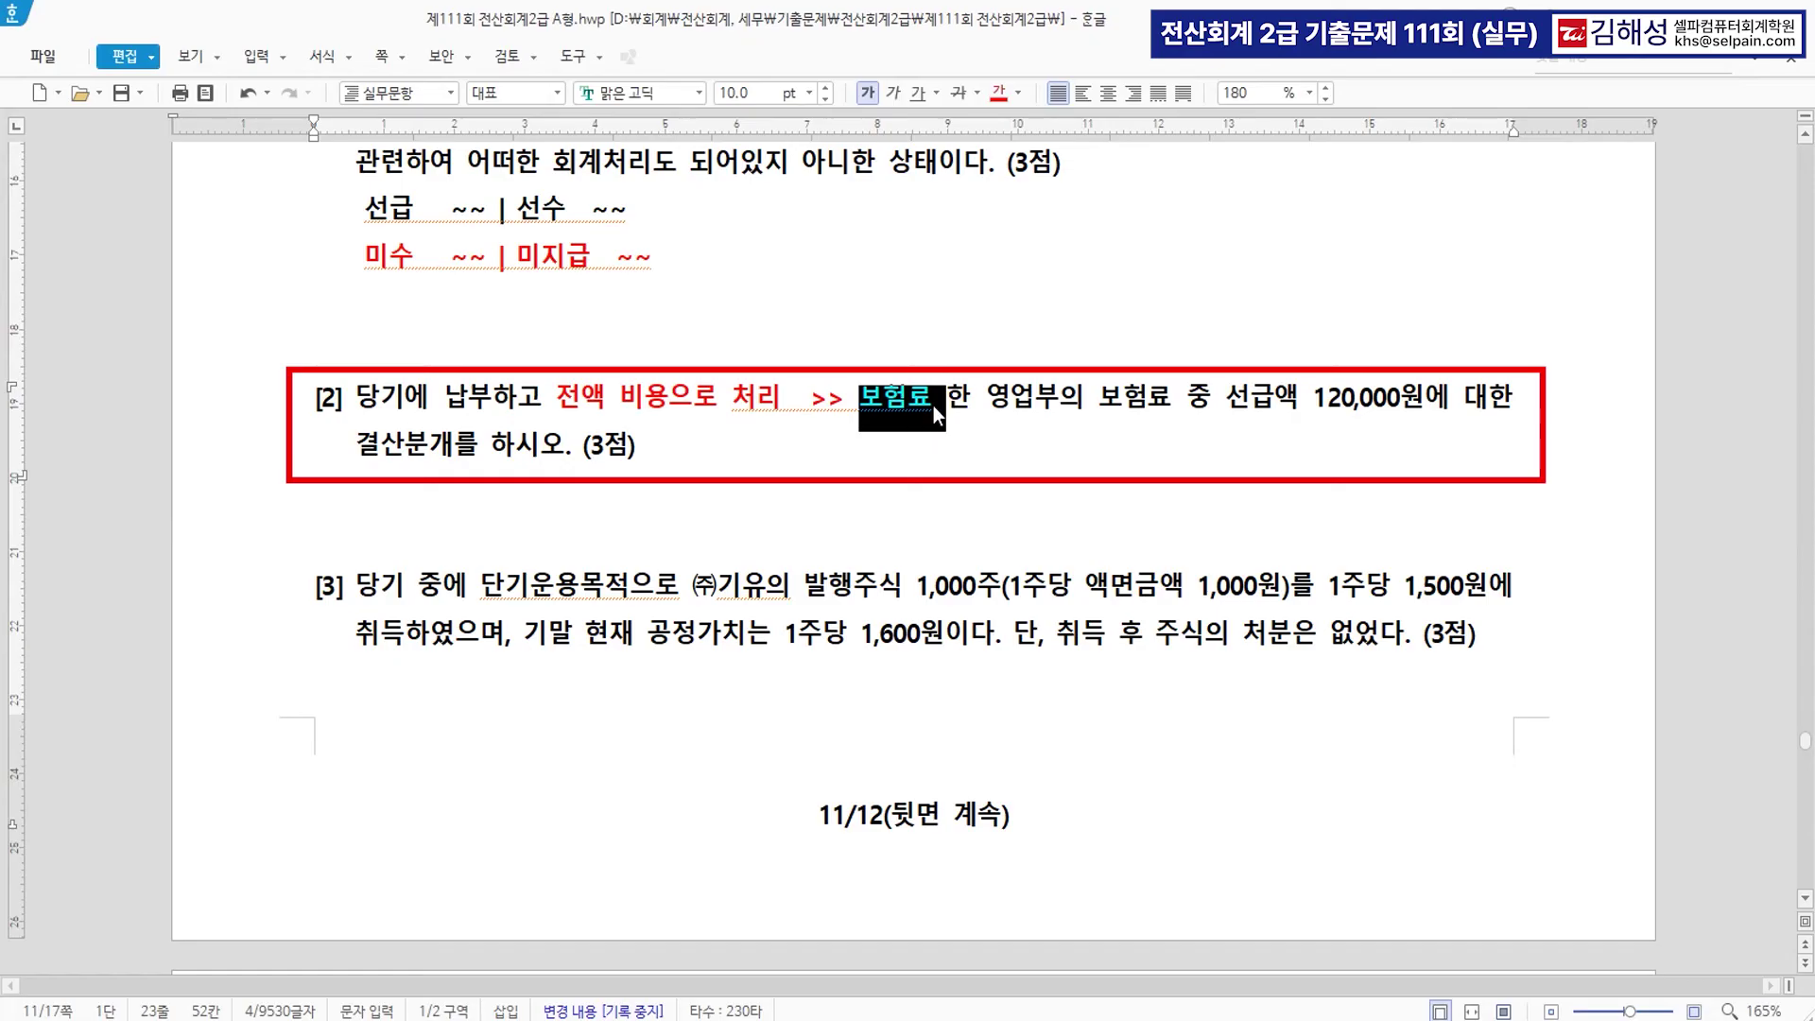
pyautogui.click(933, 405)
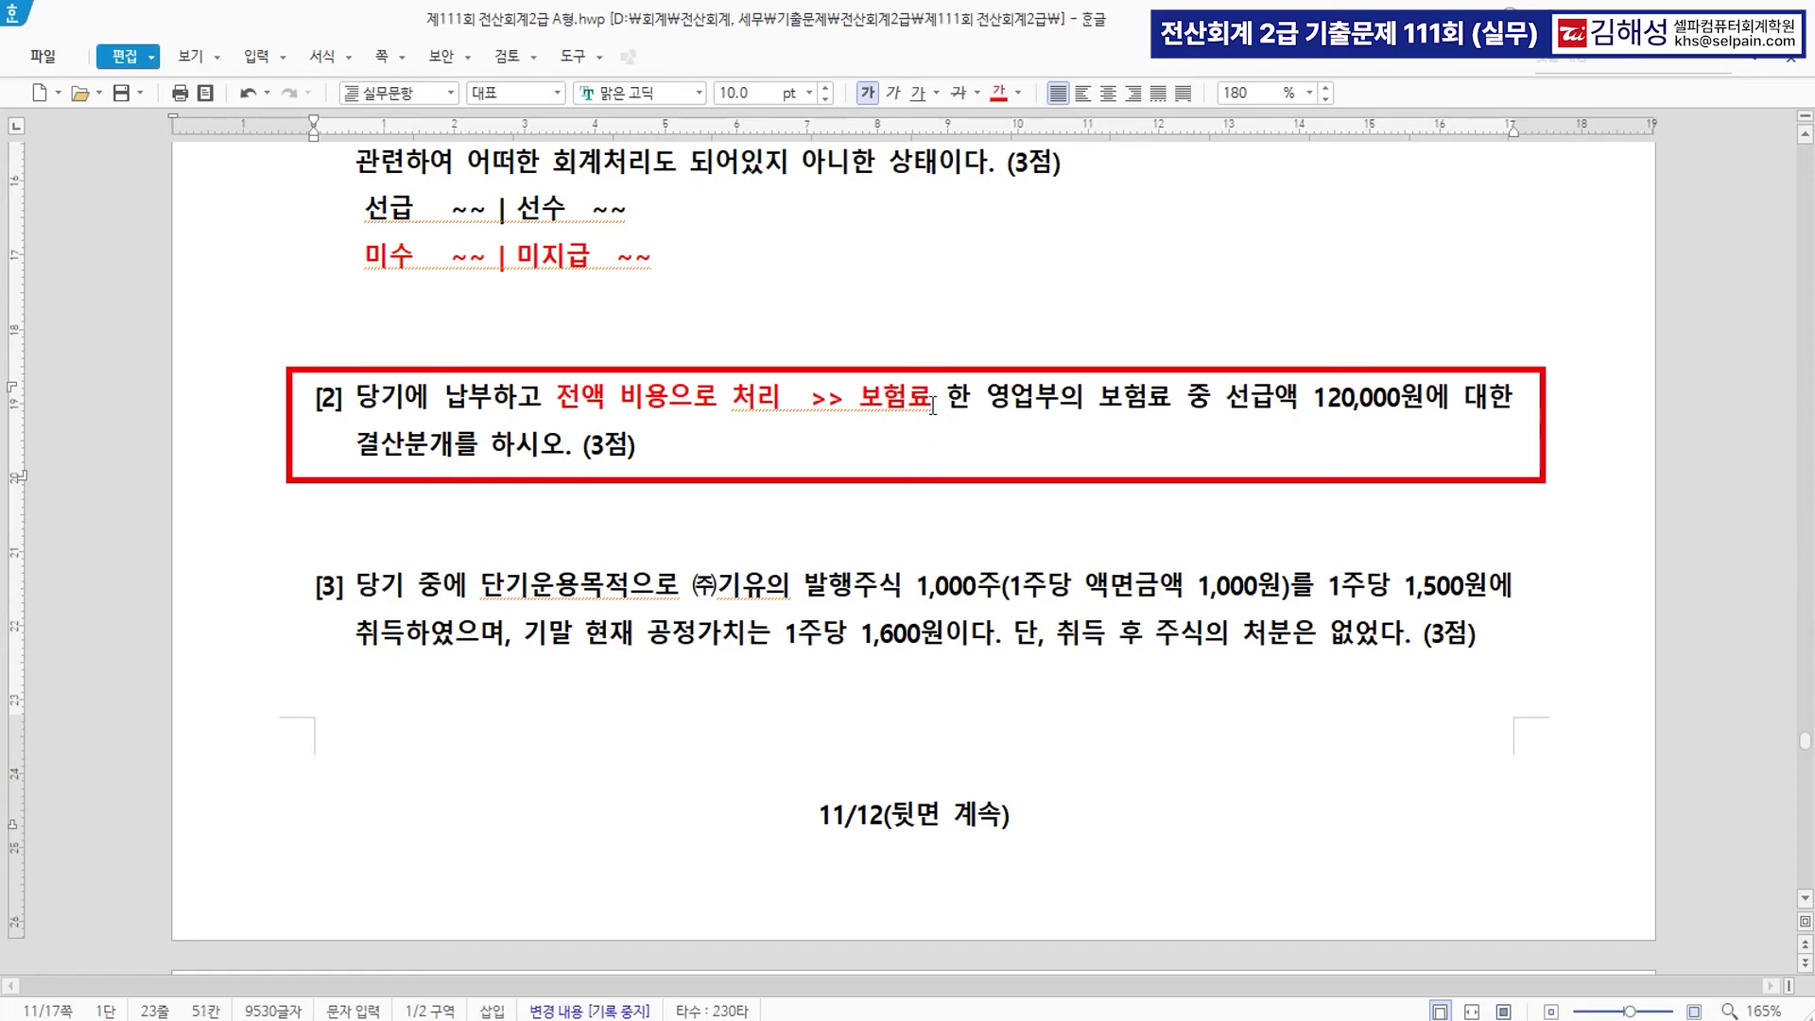
pyautogui.write('>> 대변')
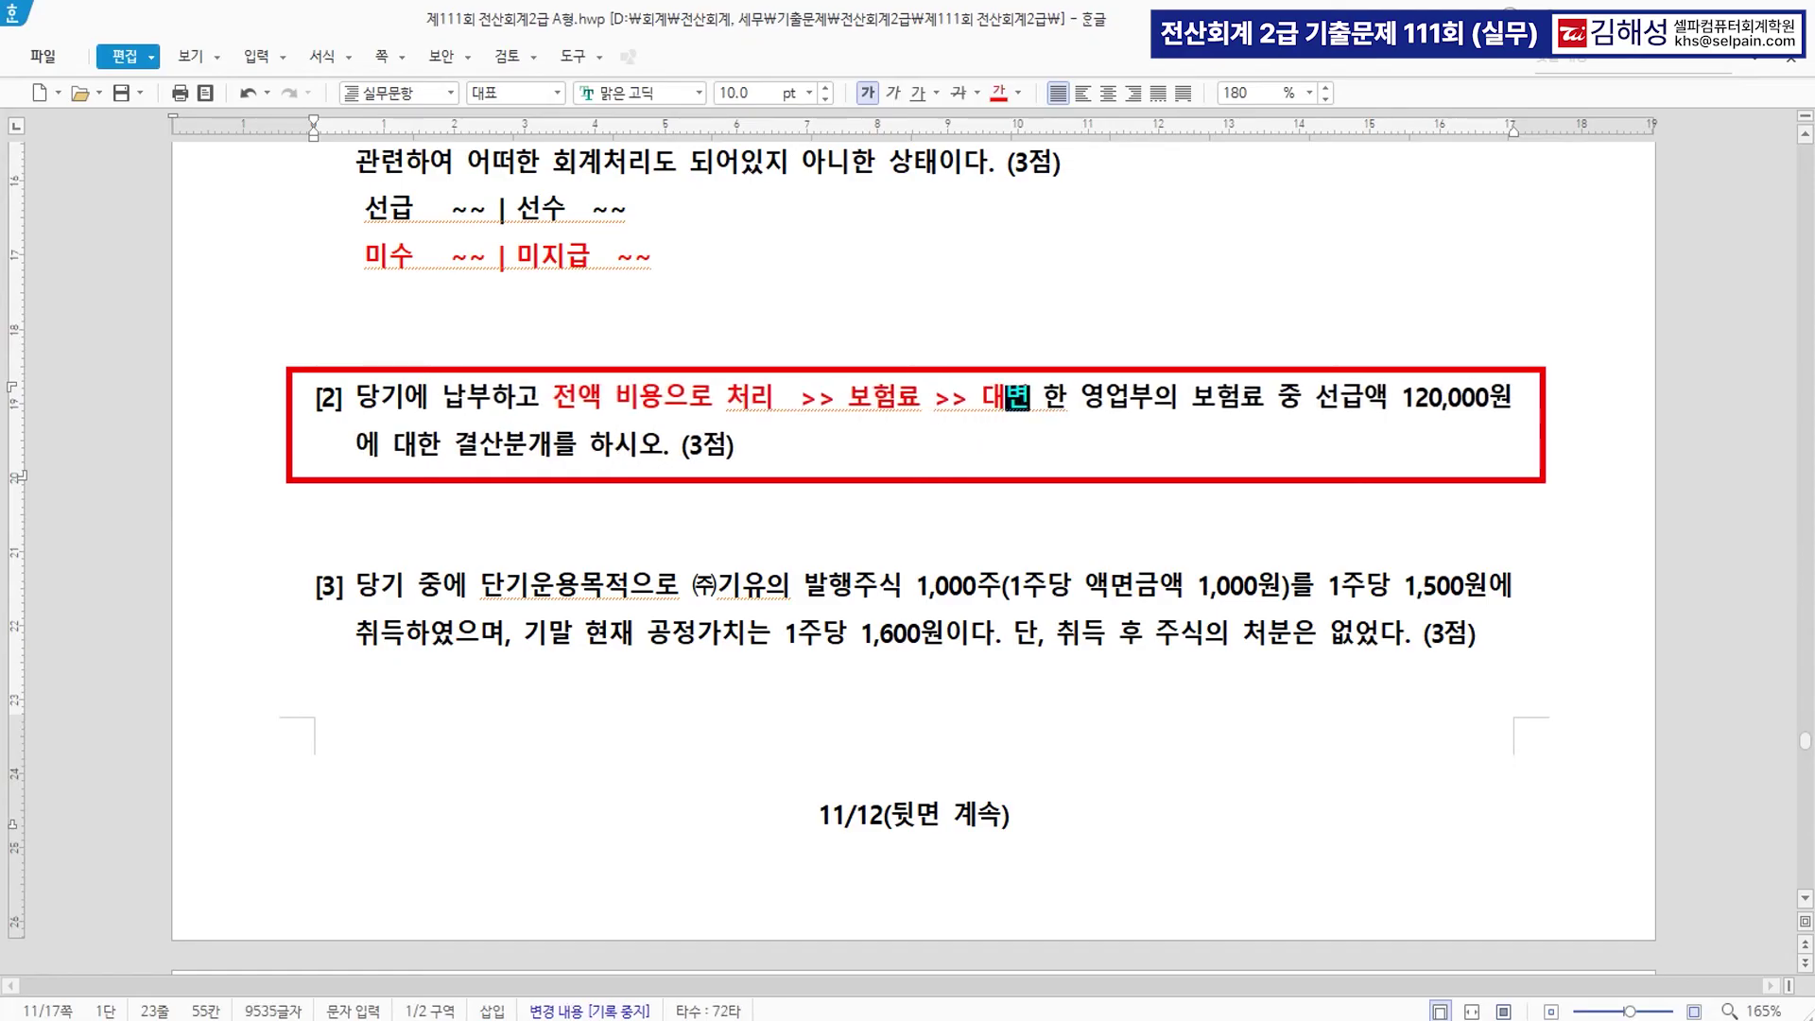
pyautogui.click(910, 409)
# Switch to the 일반전표입력 window and start a December 31 credit line with account 0821 보험료.
pyautogui.hotkey('alt', 'Tab')
pyautogui.write('4')
pyautogui.press('Return')
pyautogui.write('보험료')
pyautogui.press('Return')
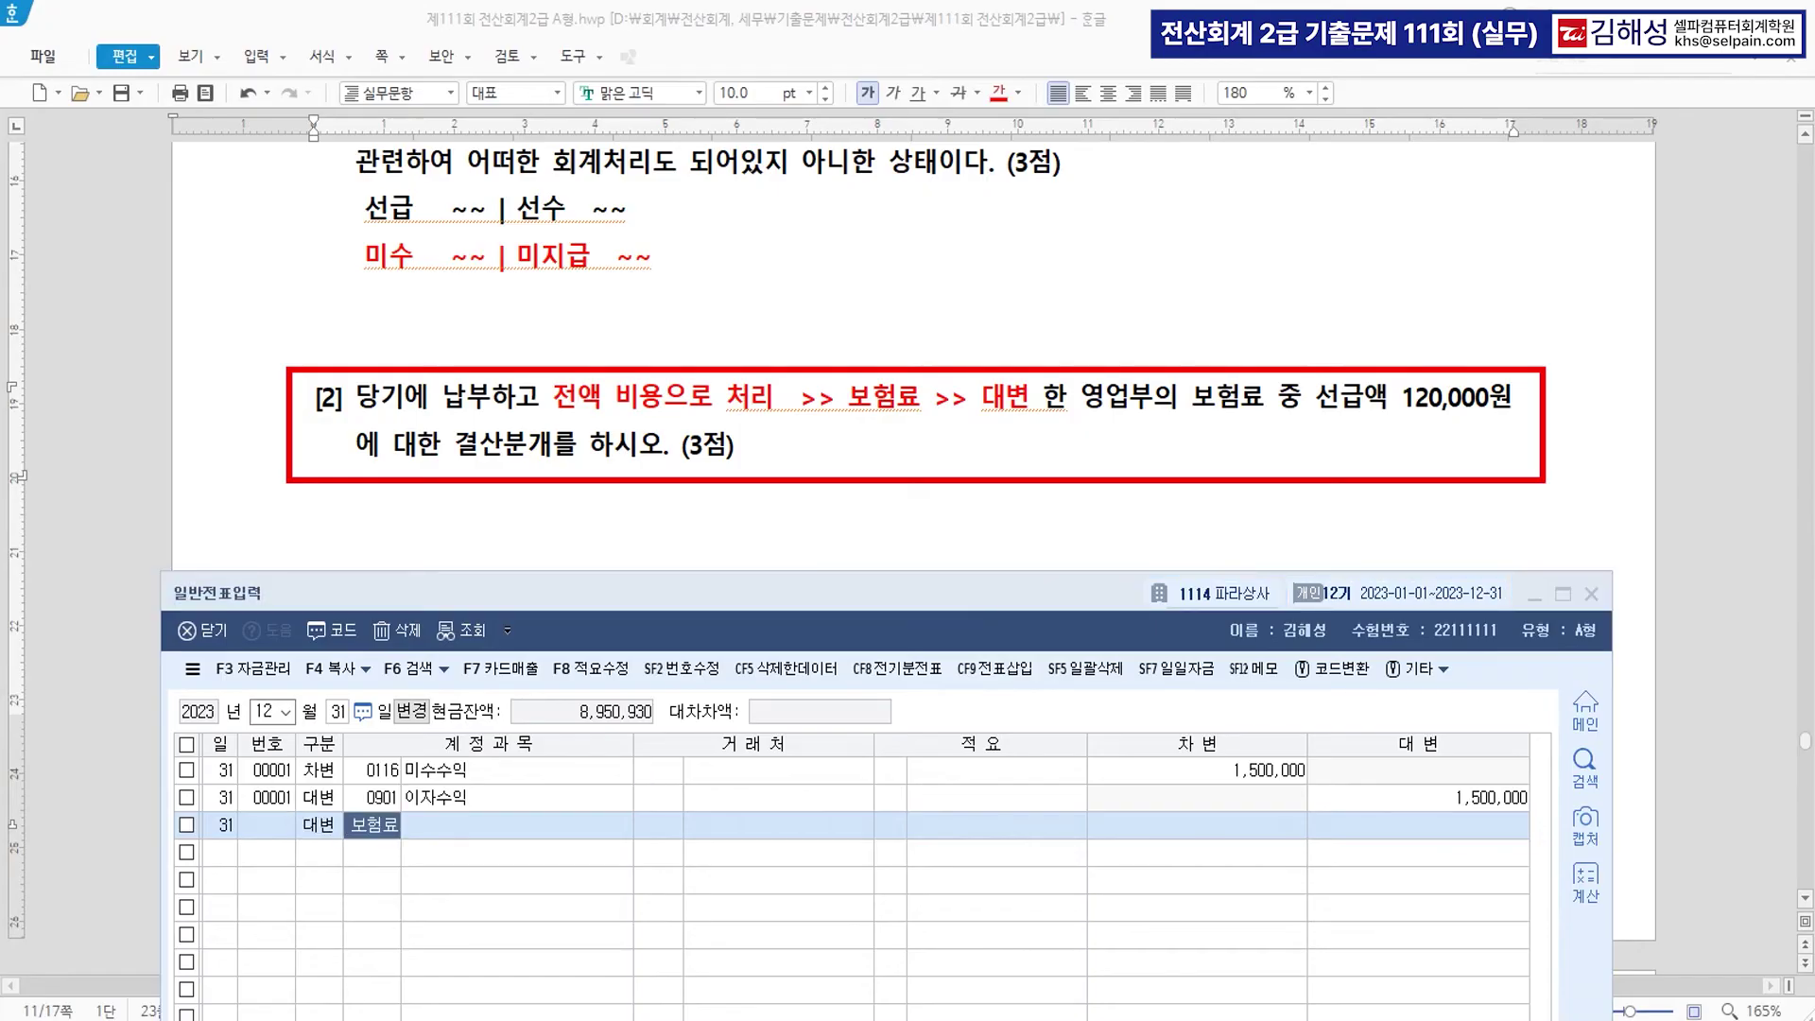
pyautogui.press('Down')
pyautogui.press('Down')
pyautogui.press('Down')
pyautogui.press('Down')
pyautogui.press('Down')
pyautogui.press('Return')
pyautogui.press('Return')
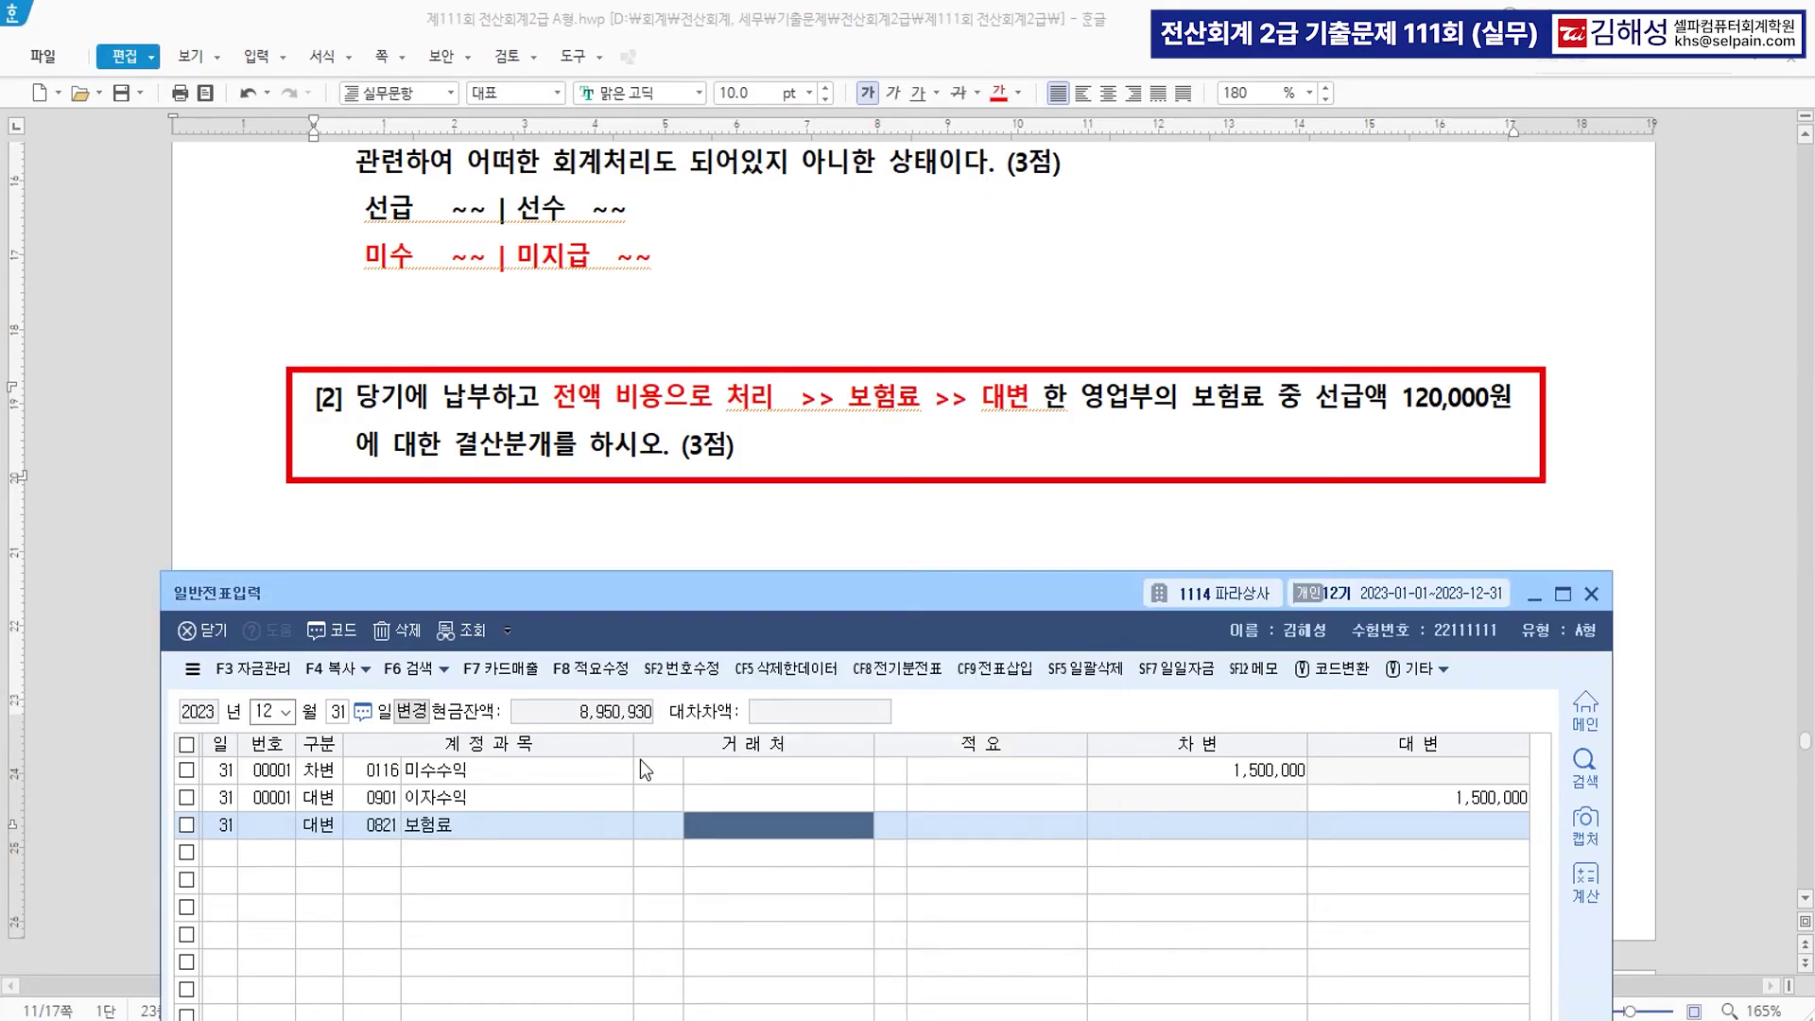
# Set the 보험료 line's credit amount to 120,000, leaving its trading partner and description blank.
pyautogui.press('Return')
pyautogui.press('Return')
pyautogui.write('120000')
pyautogui.press('Return')
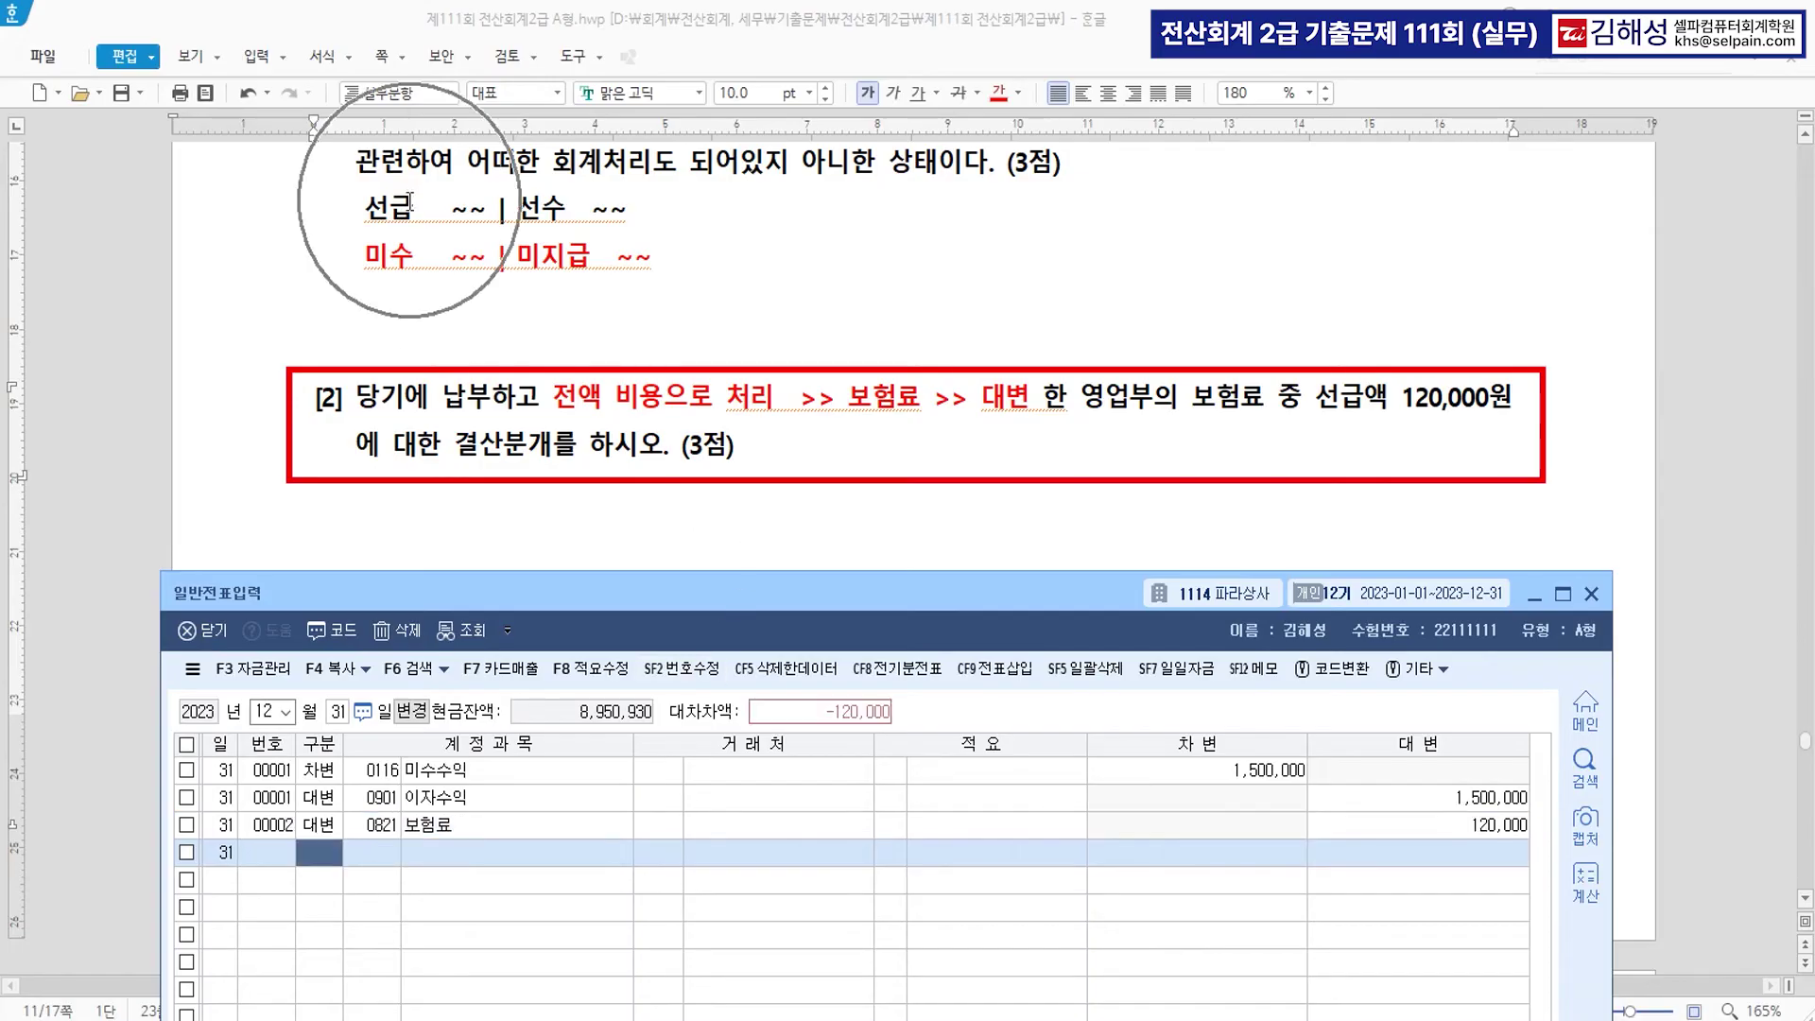
# Balance the 보험료 voucher with a debit line for 0133 선급비용 of 120,000.
pyautogui.write('3')
pyautogui.write('선급비')
pyautogui.press('Return')
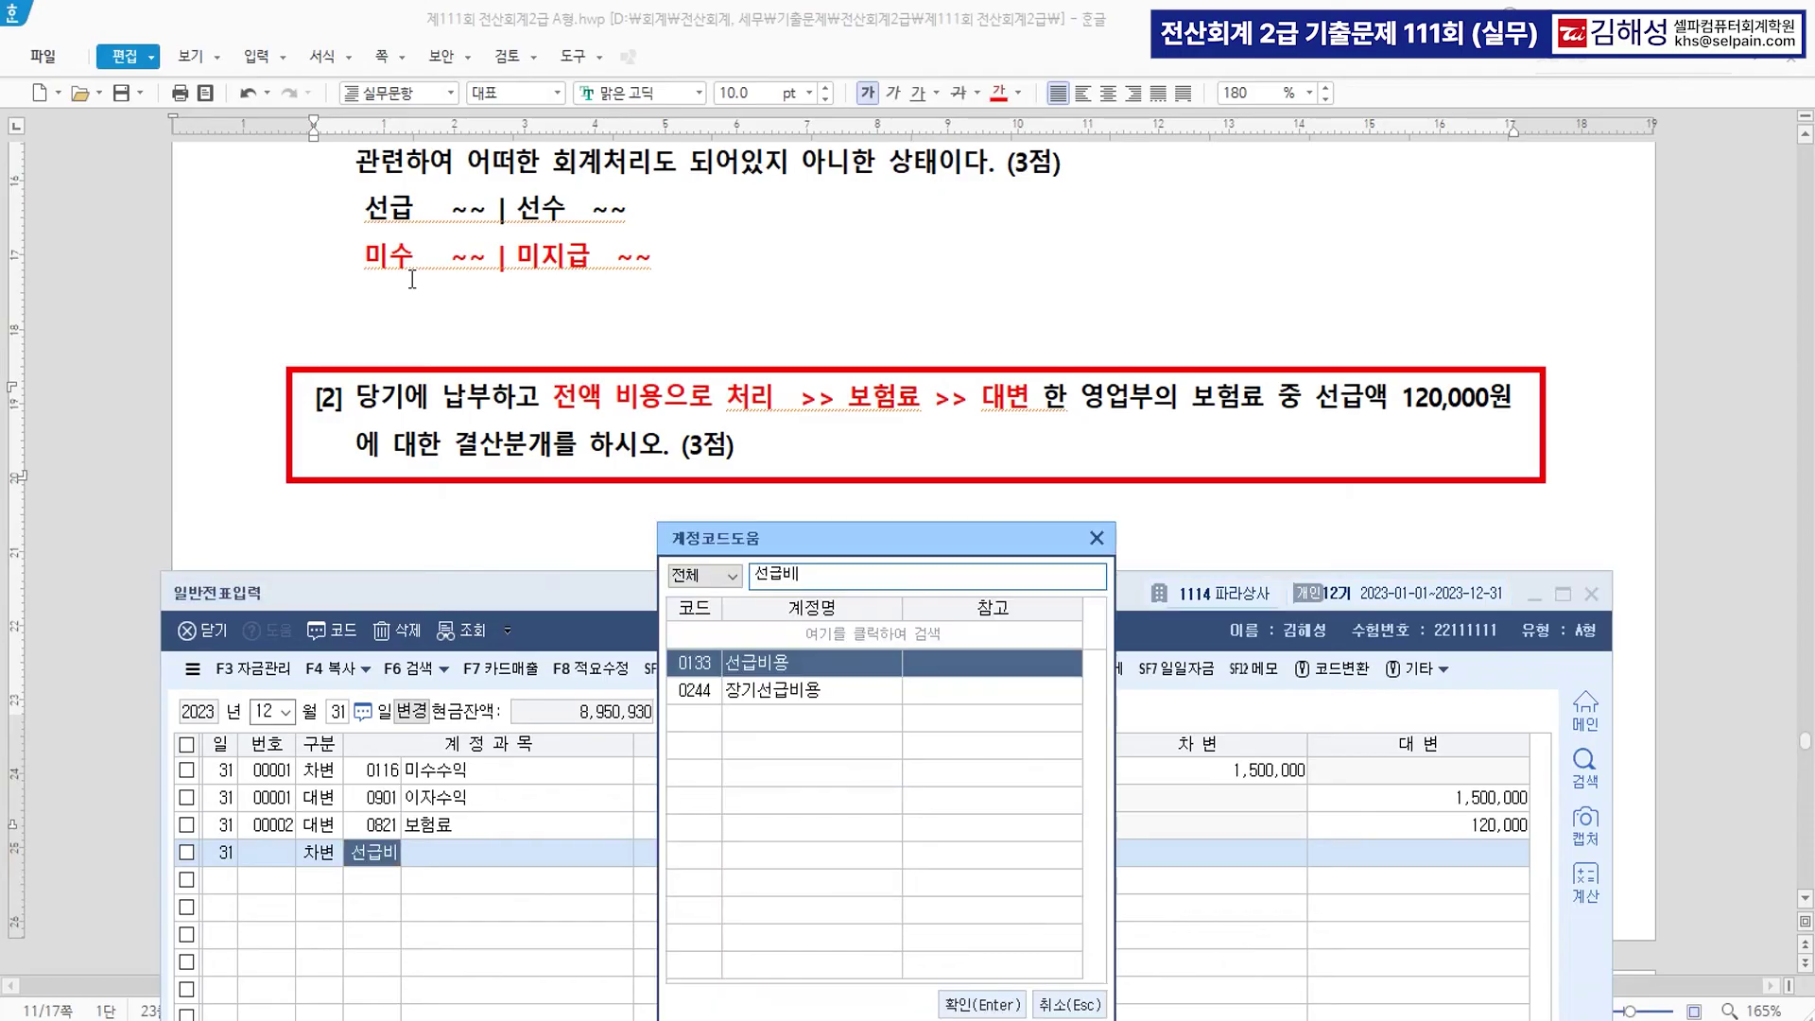
pyautogui.press('Return')
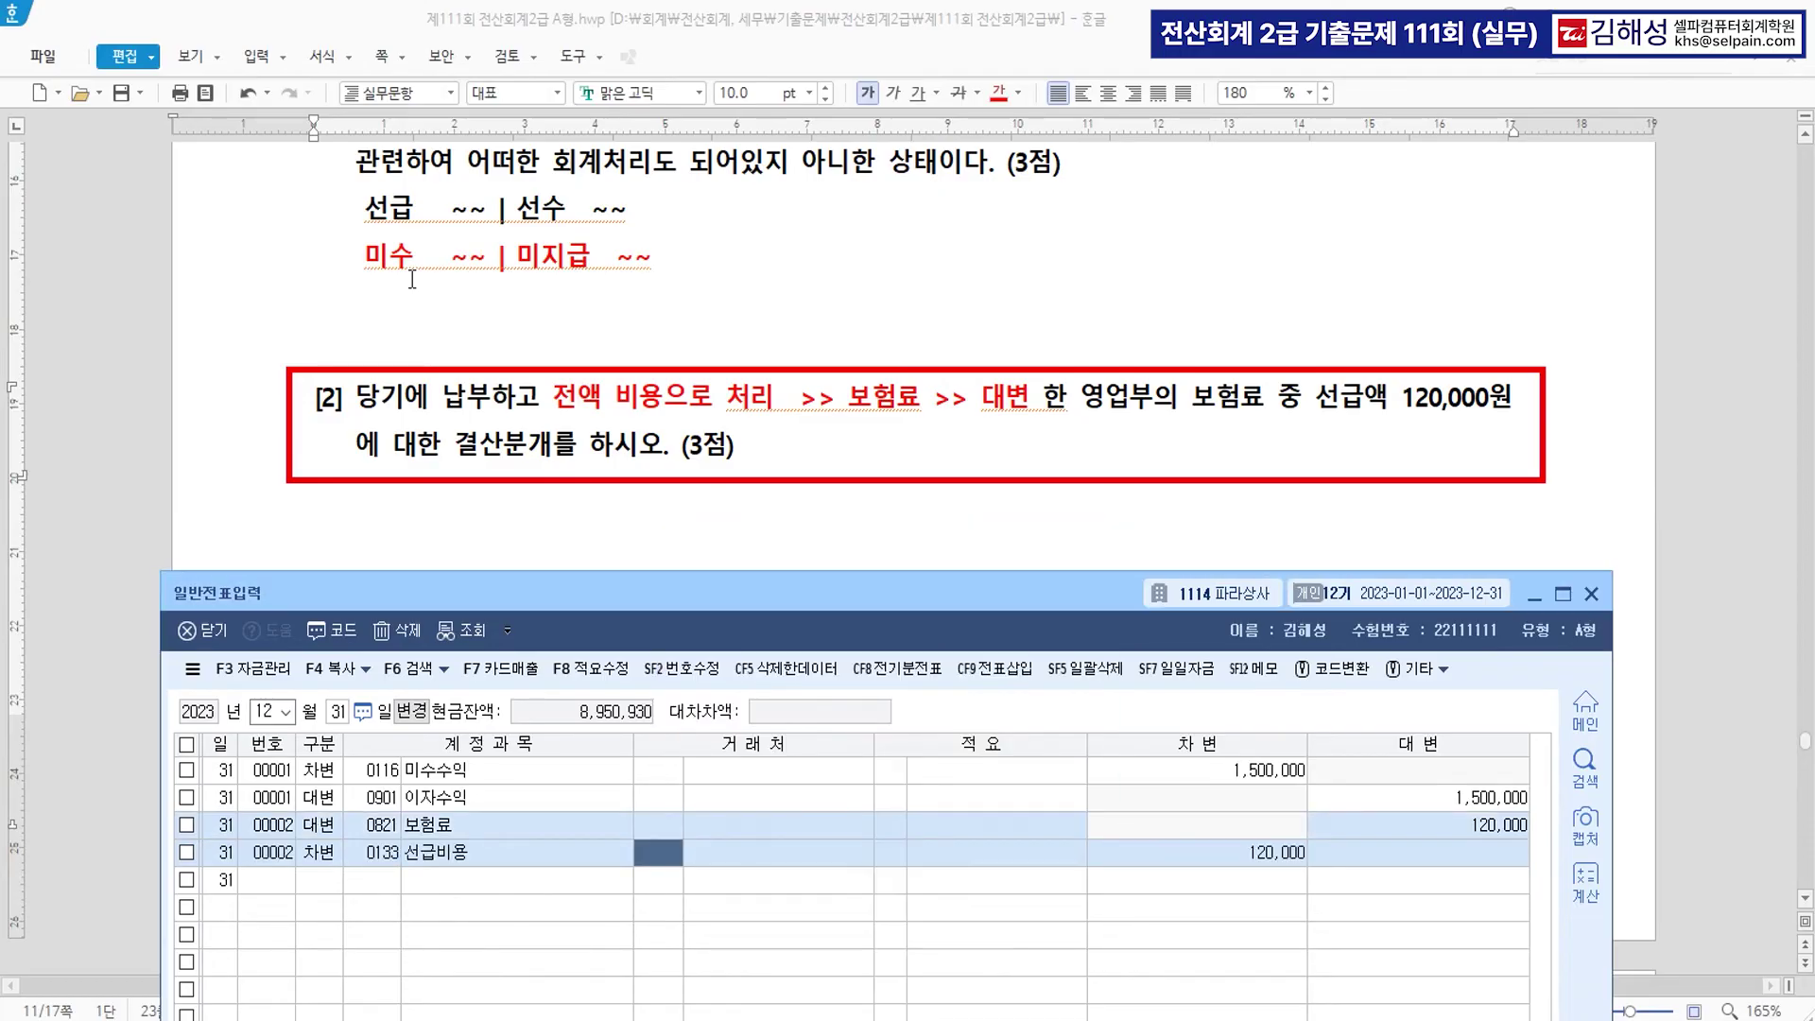
pyautogui.press('Return')
pyautogui.press('Return')
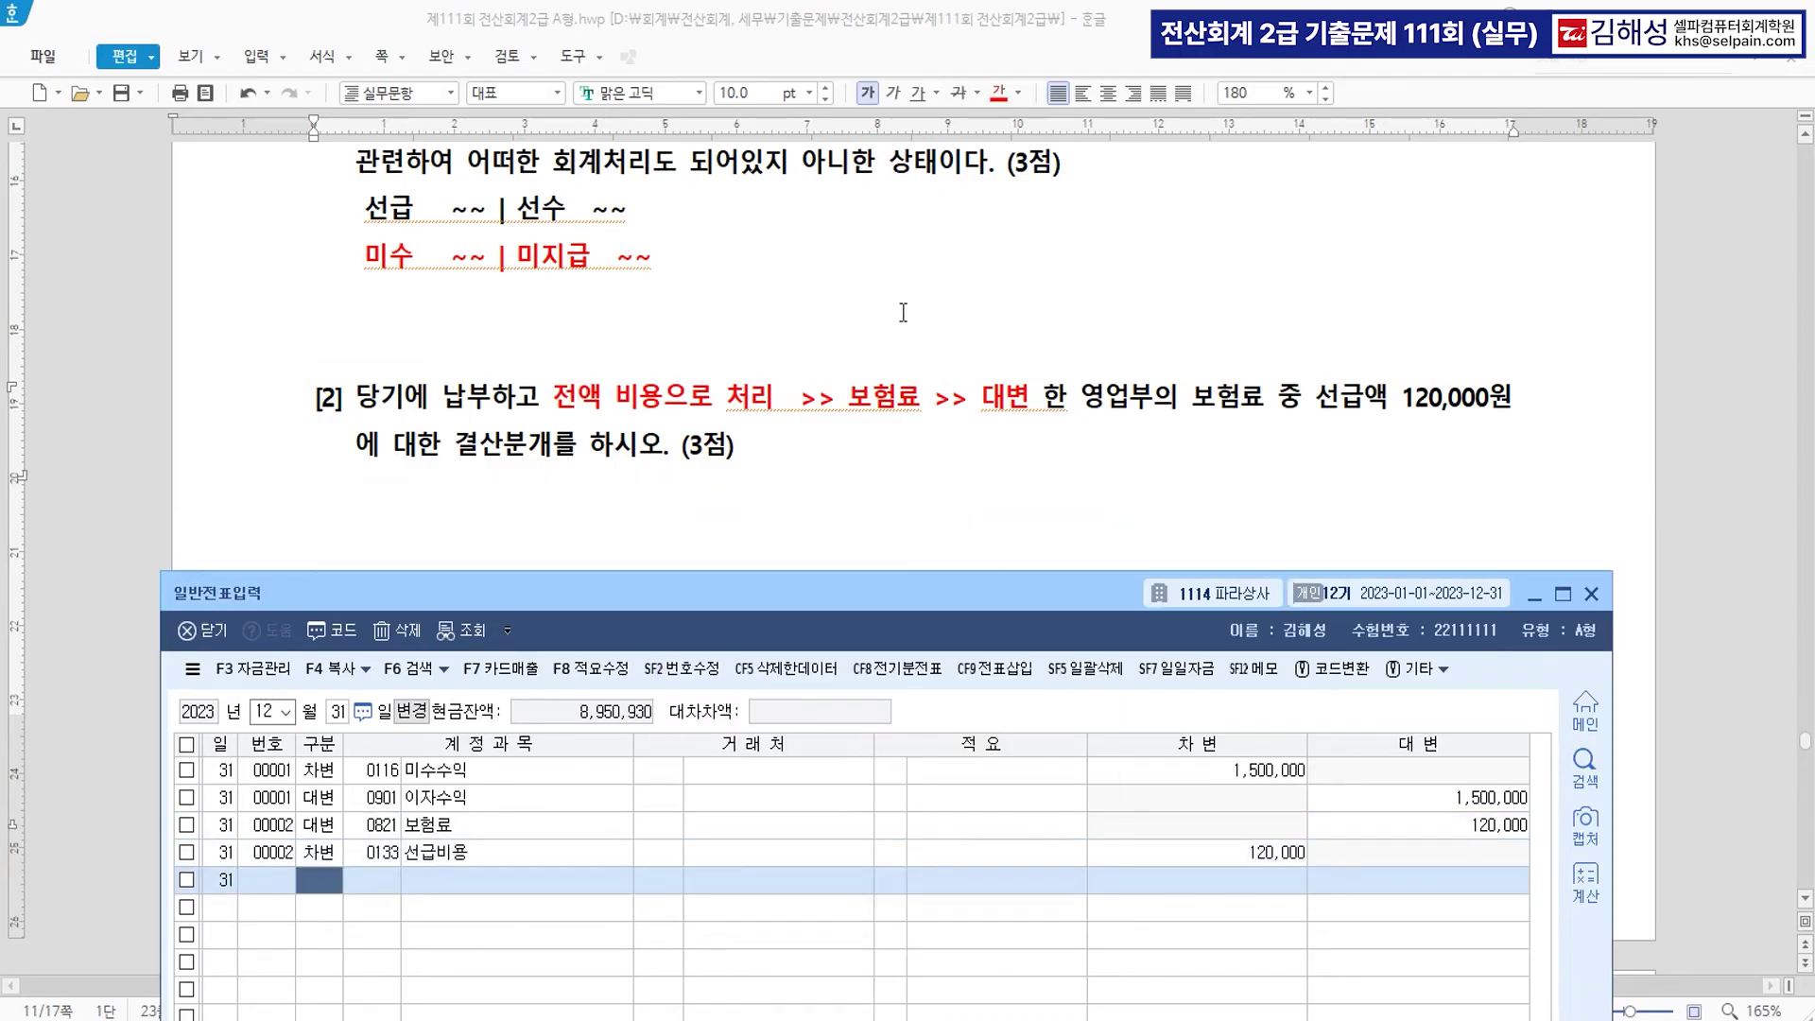
# Enlarge the two 선급/선수 and 미수/미지급 note lines above question [2] to 15 pt and reduce the extra space before 미수.
pyautogui.click(368, 210)
pyautogui.moveTo(369, 210); pyautogui.dragTo(662, 284)
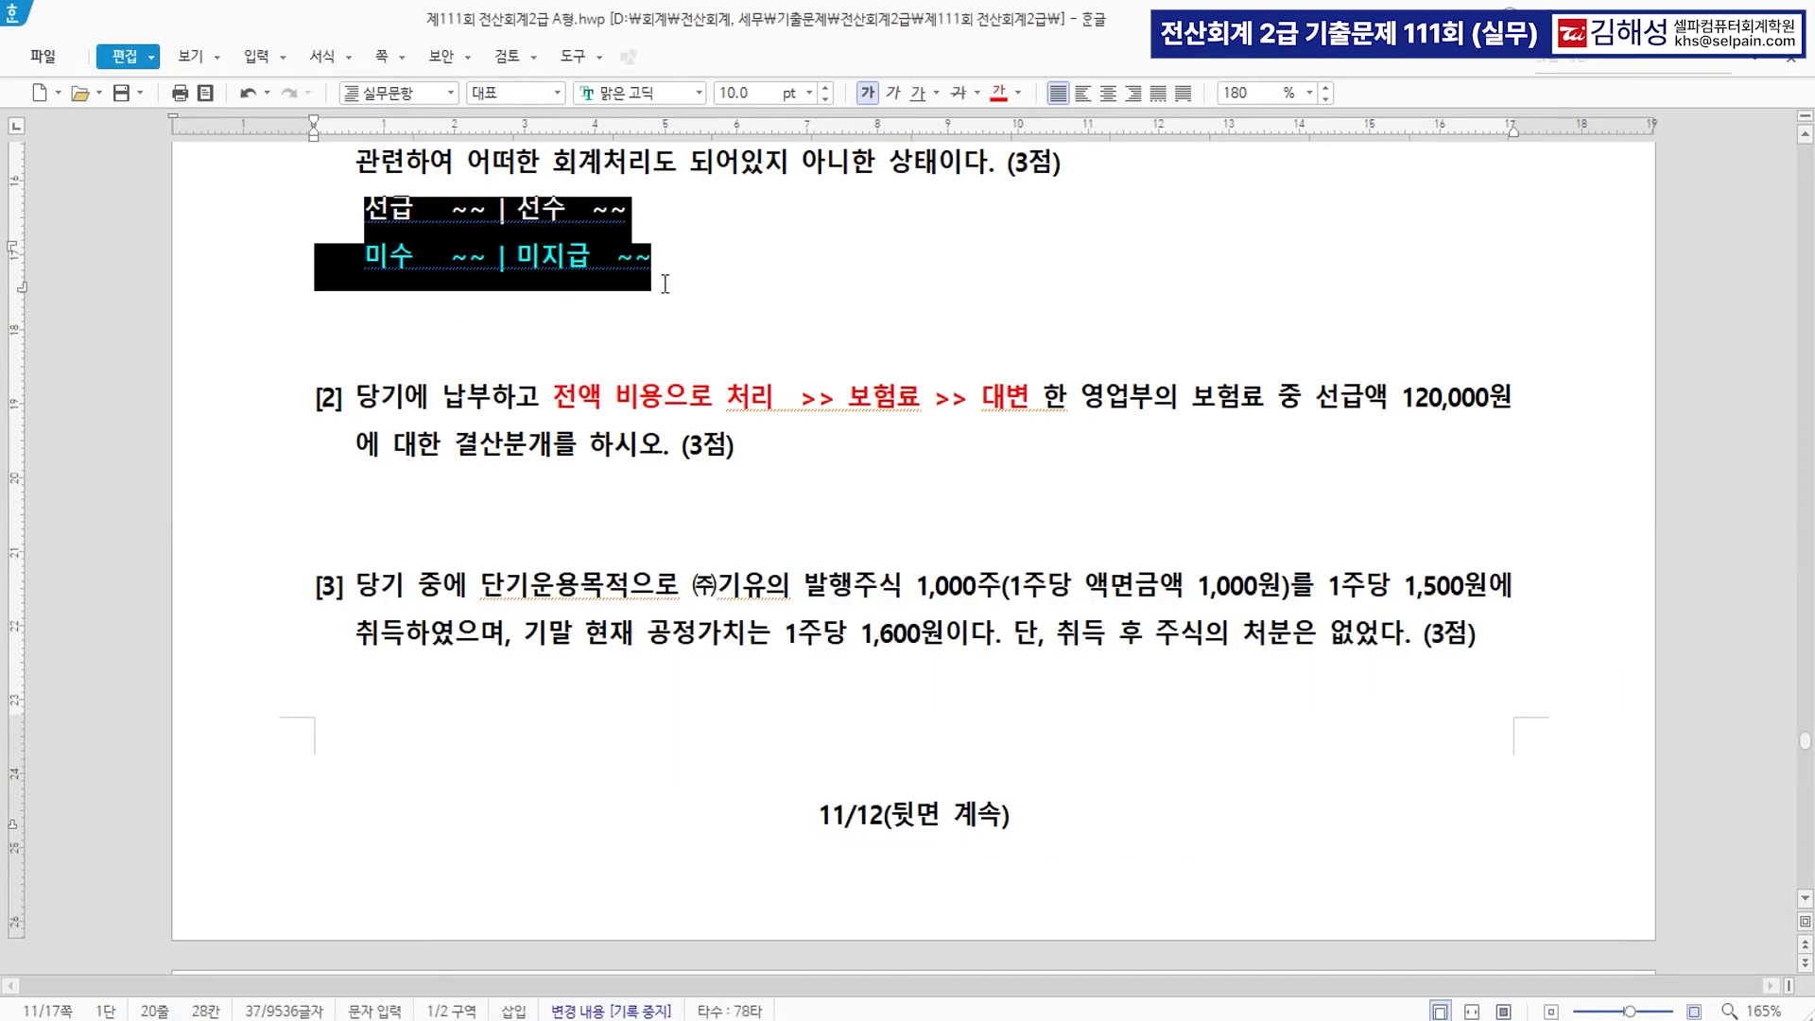
pyautogui.click(809, 92)
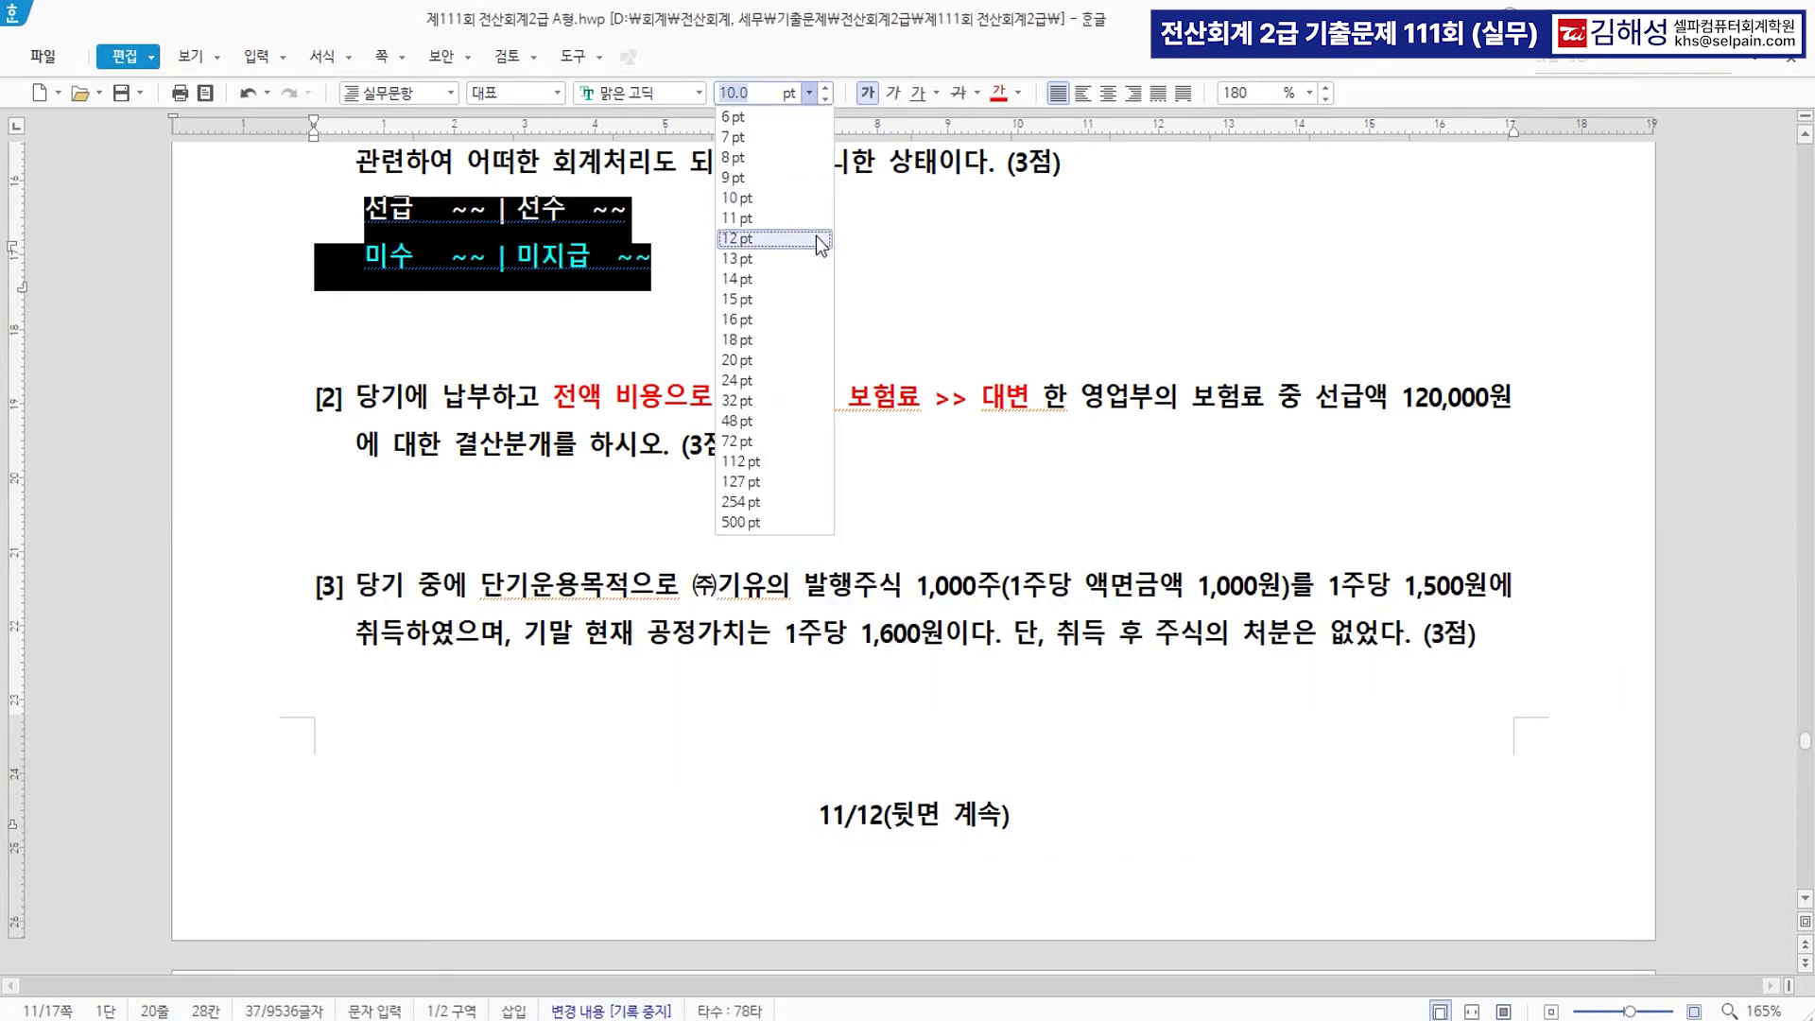
pyautogui.click(787, 301)
pyautogui.click(378, 284)
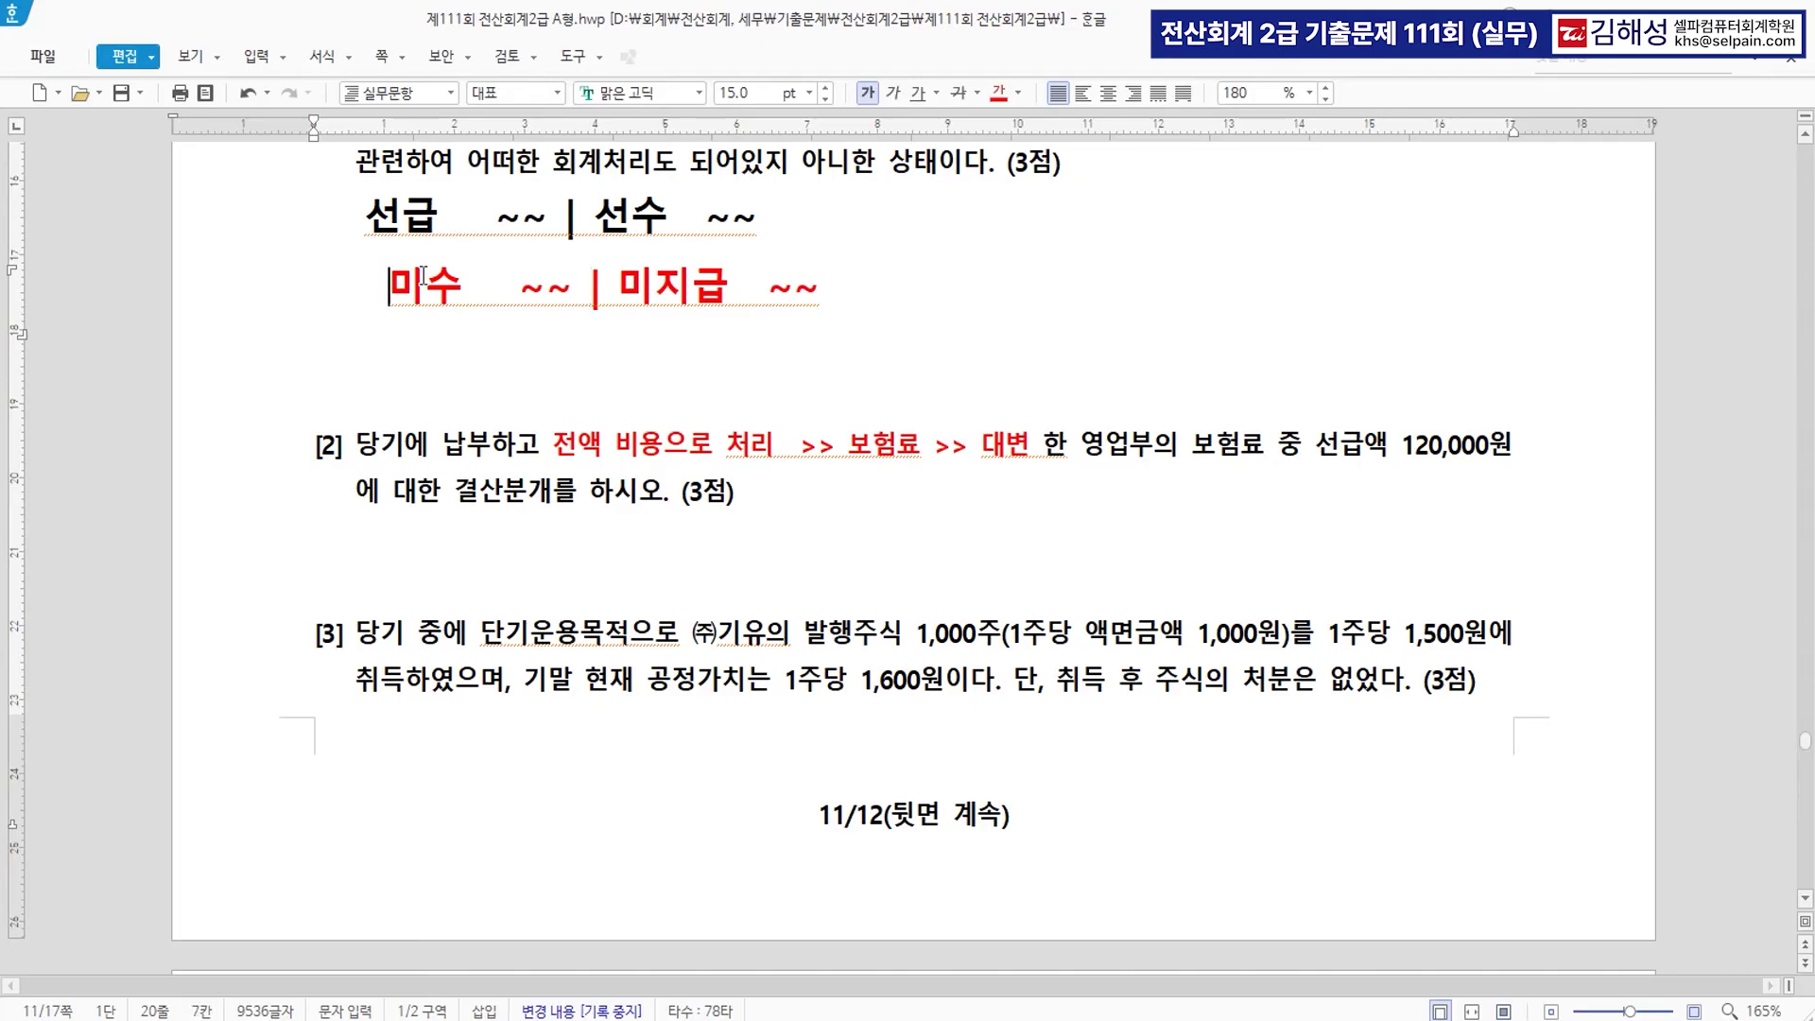
pyautogui.press('BackSpace')
pyautogui.click(619, 295)
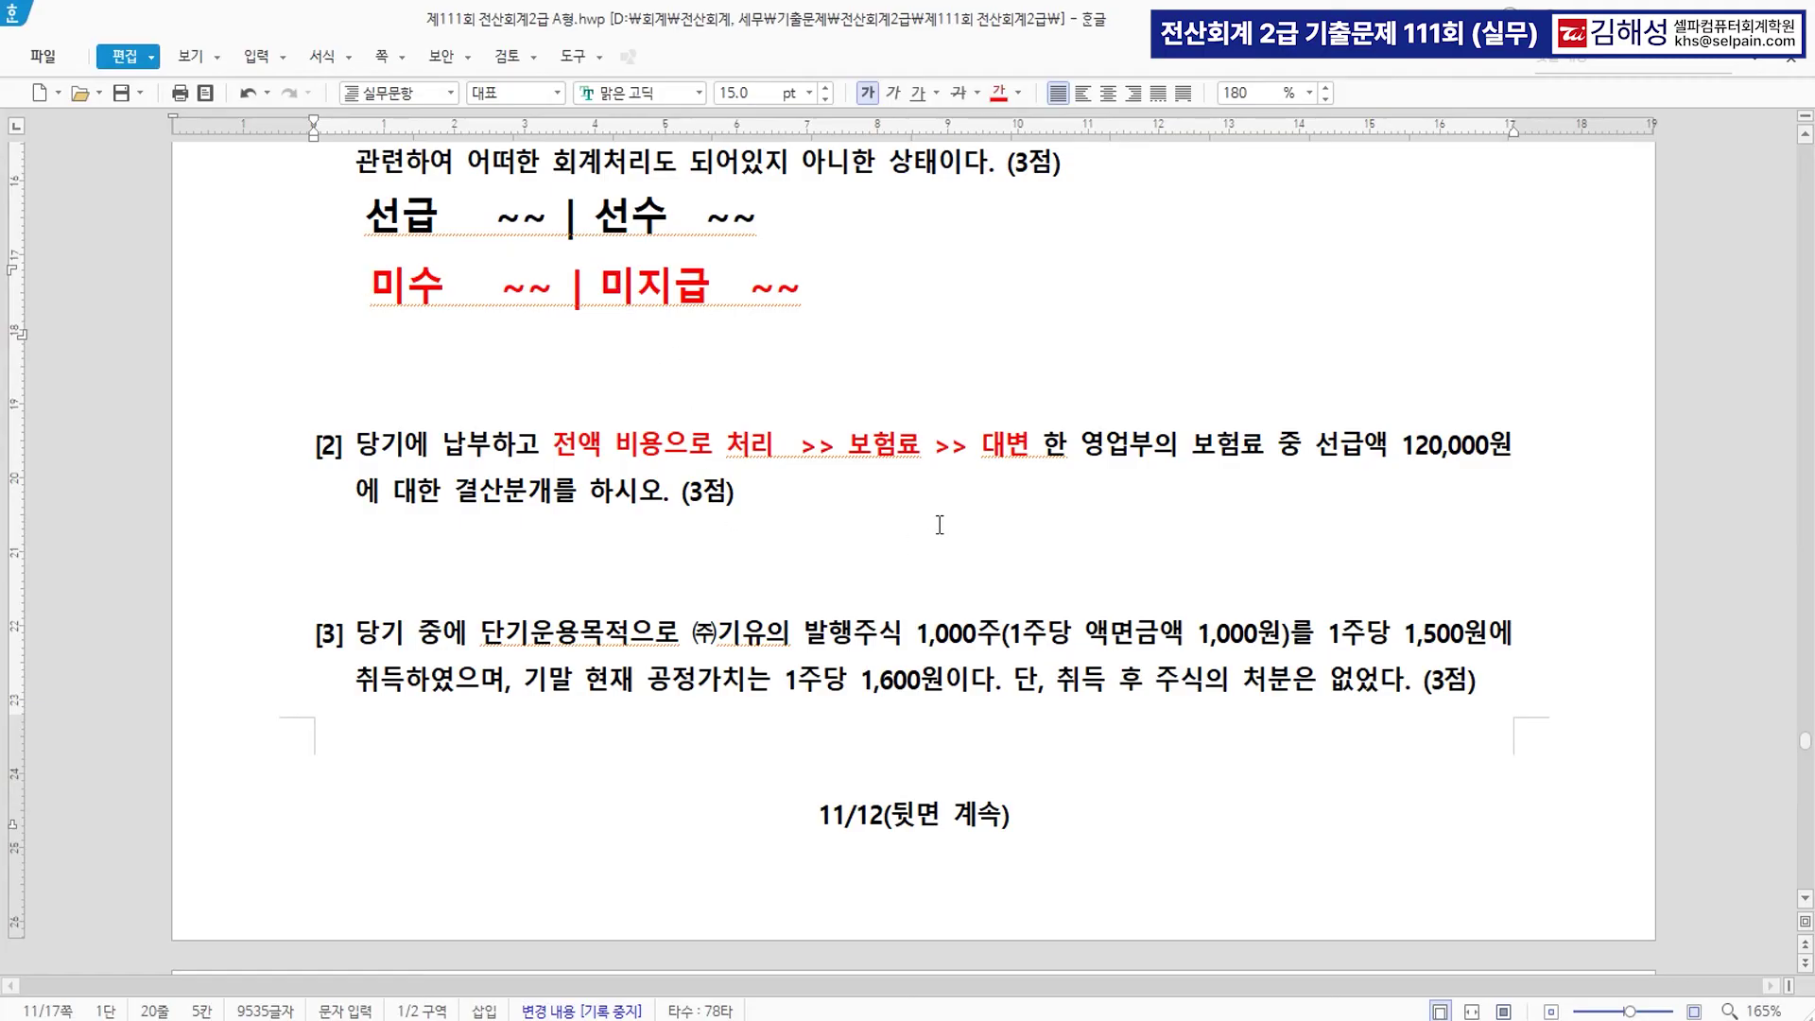
# Insert blank lines above question [3] to push it onto the next page, and four more between questions [3] and [4].
pyautogui.scroll(-3, 954, 510)
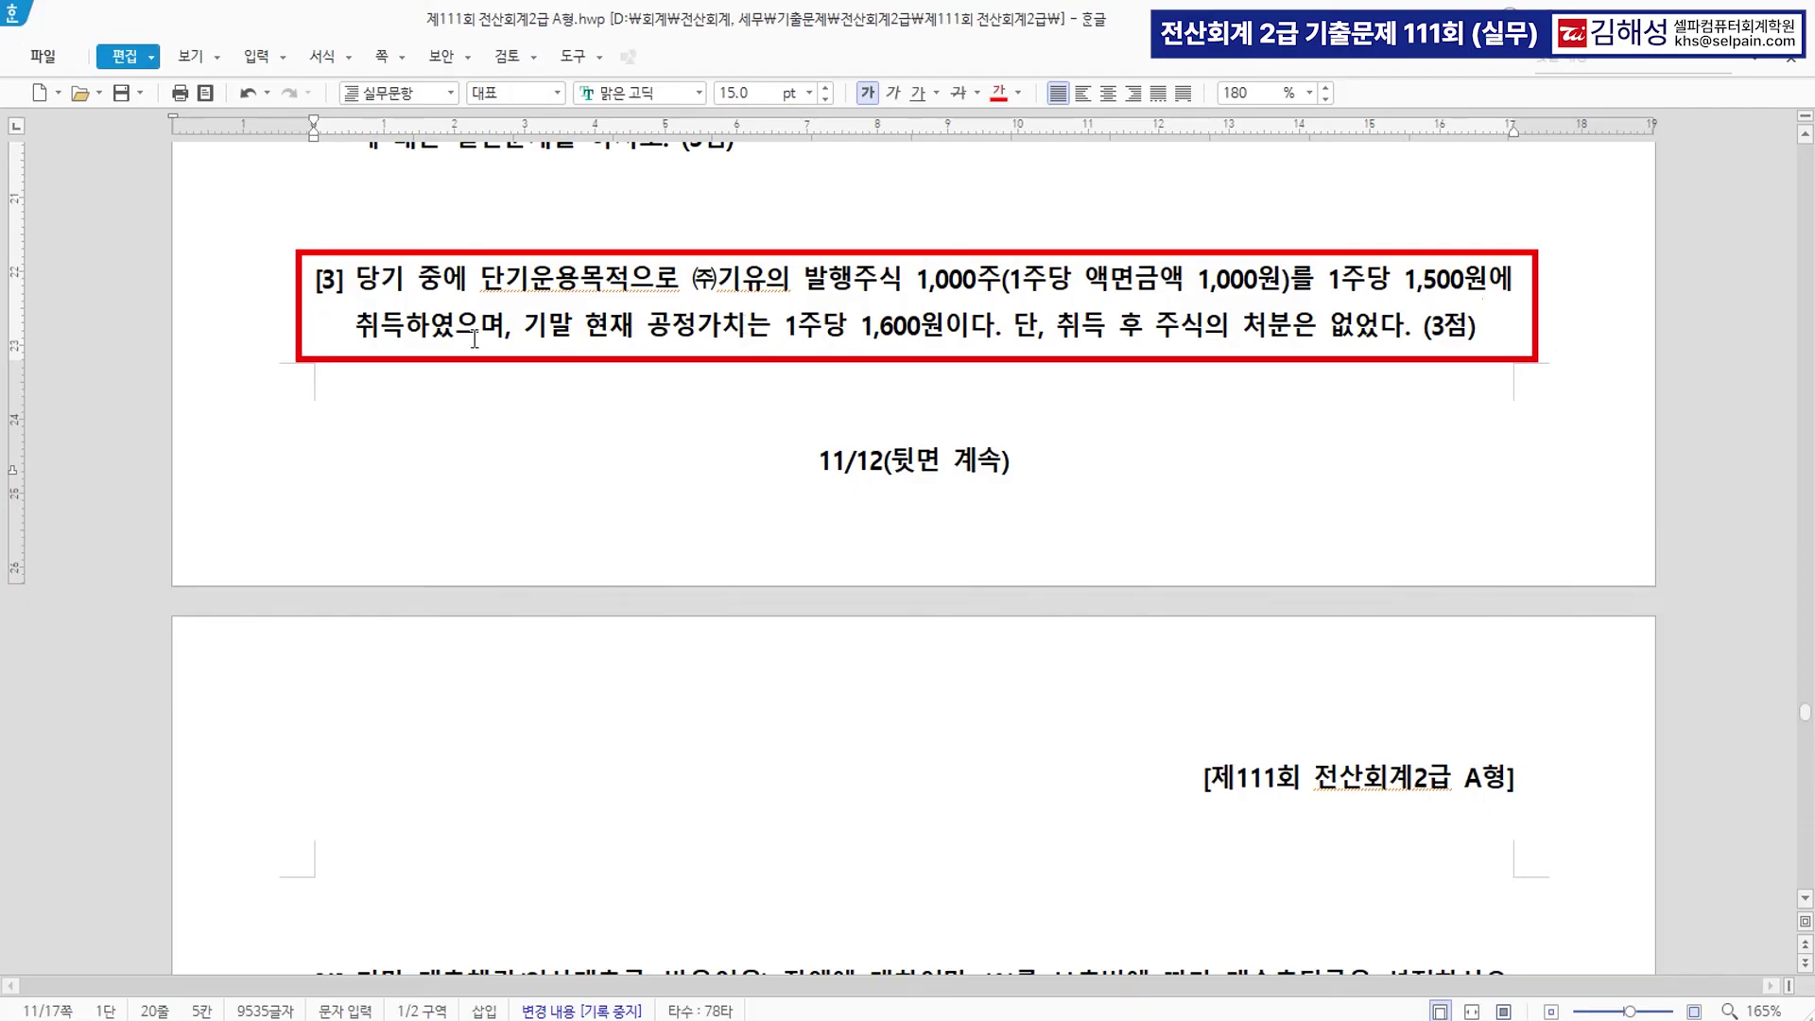
pyautogui.click(412, 247)
pyautogui.press('Return')
pyautogui.press('Return')
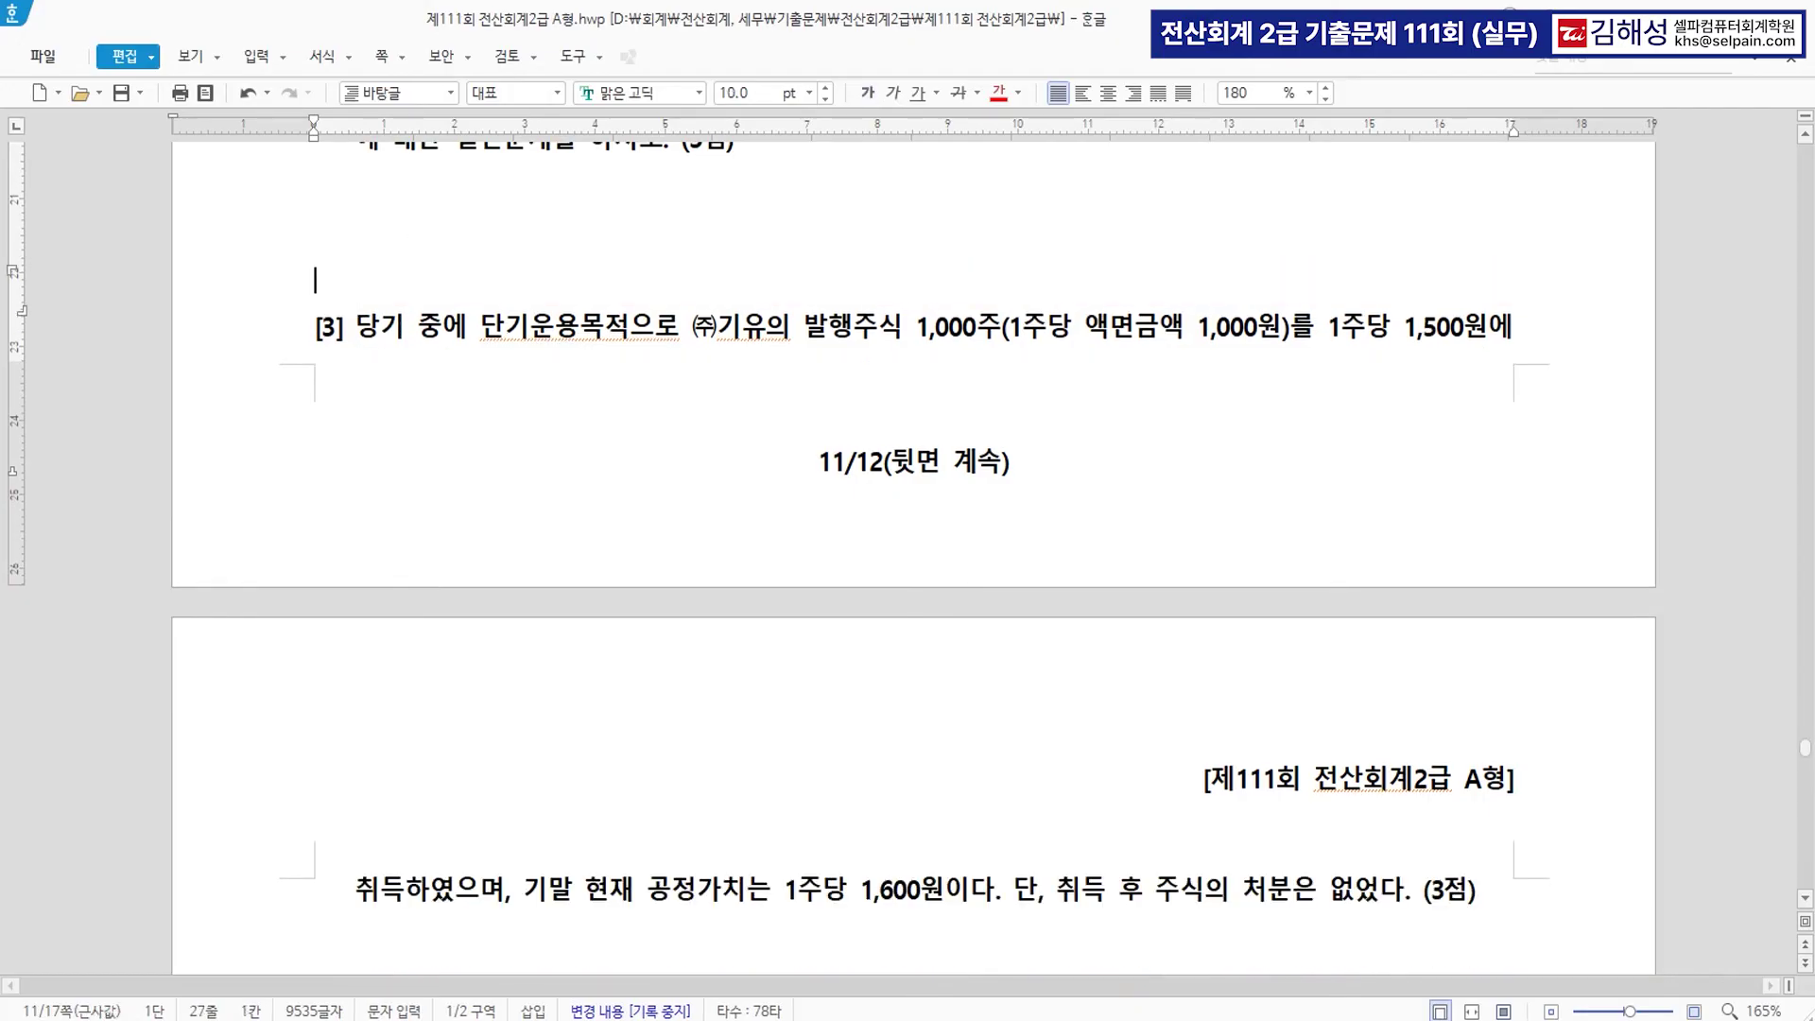
pyautogui.scroll(-5, 1024, 479)
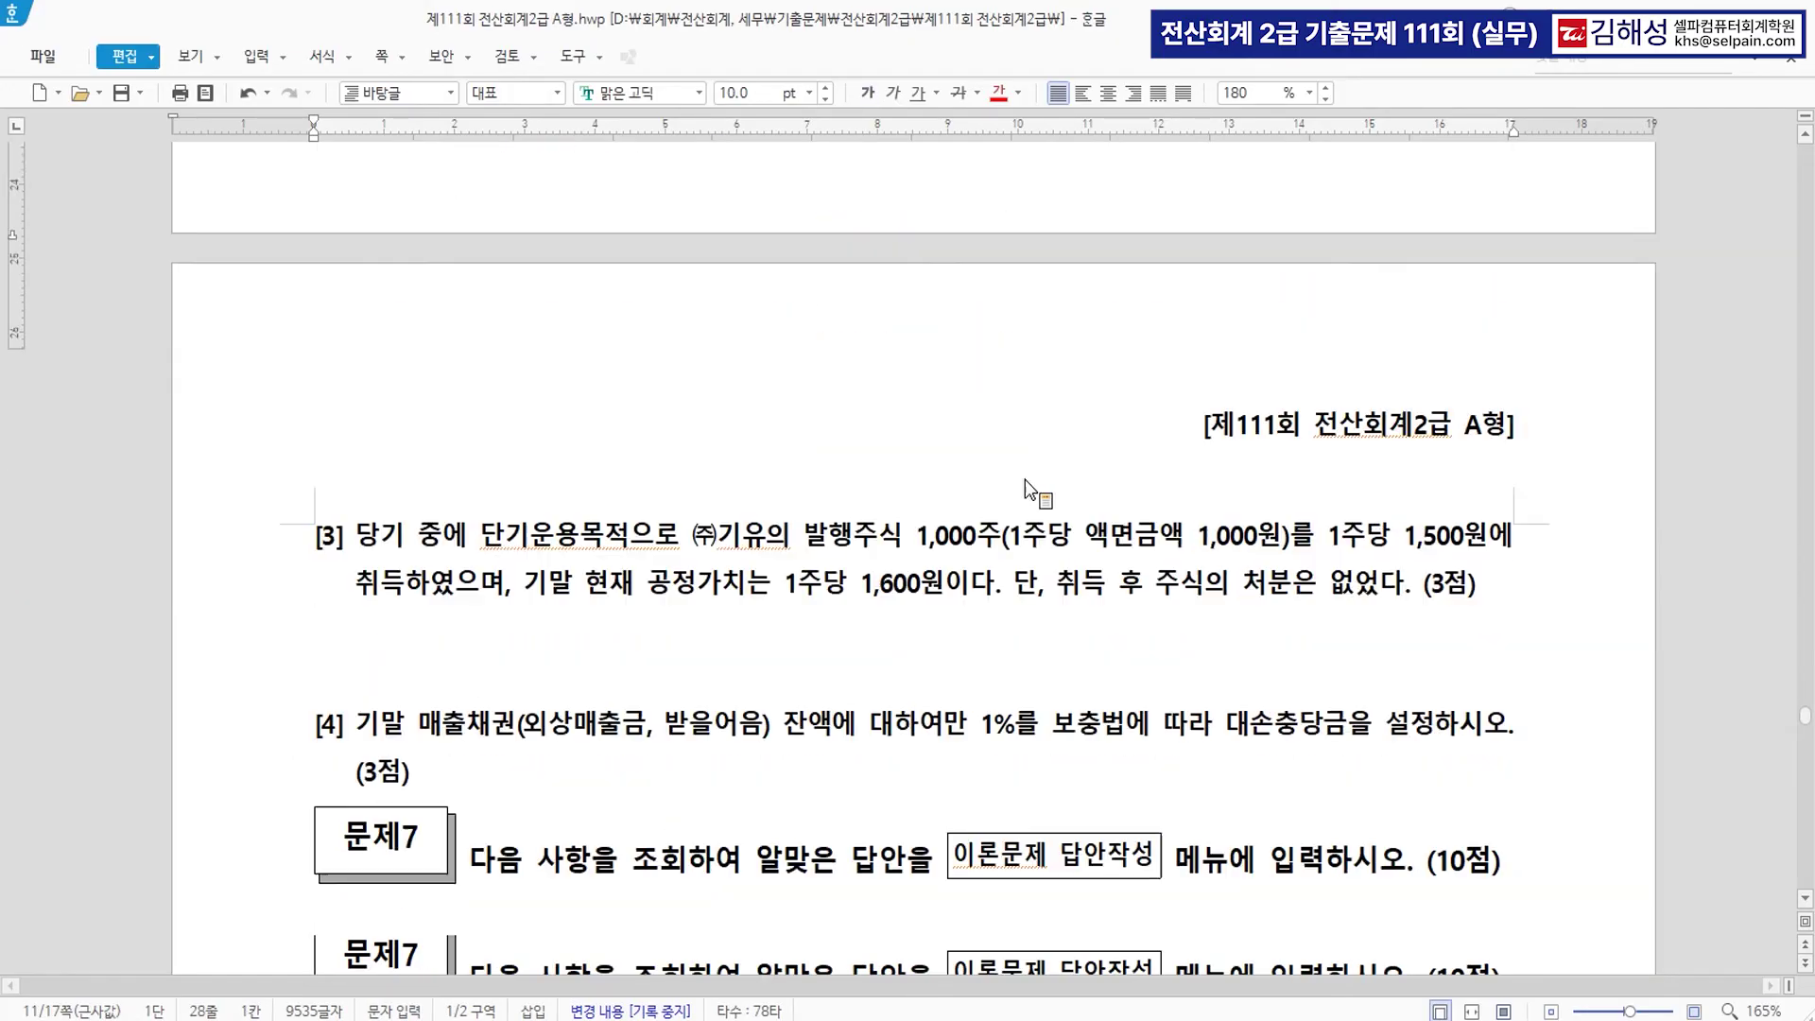
pyautogui.press('Return')
pyautogui.press('Return')
pyautogui.press('Return')
pyautogui.press('Return')
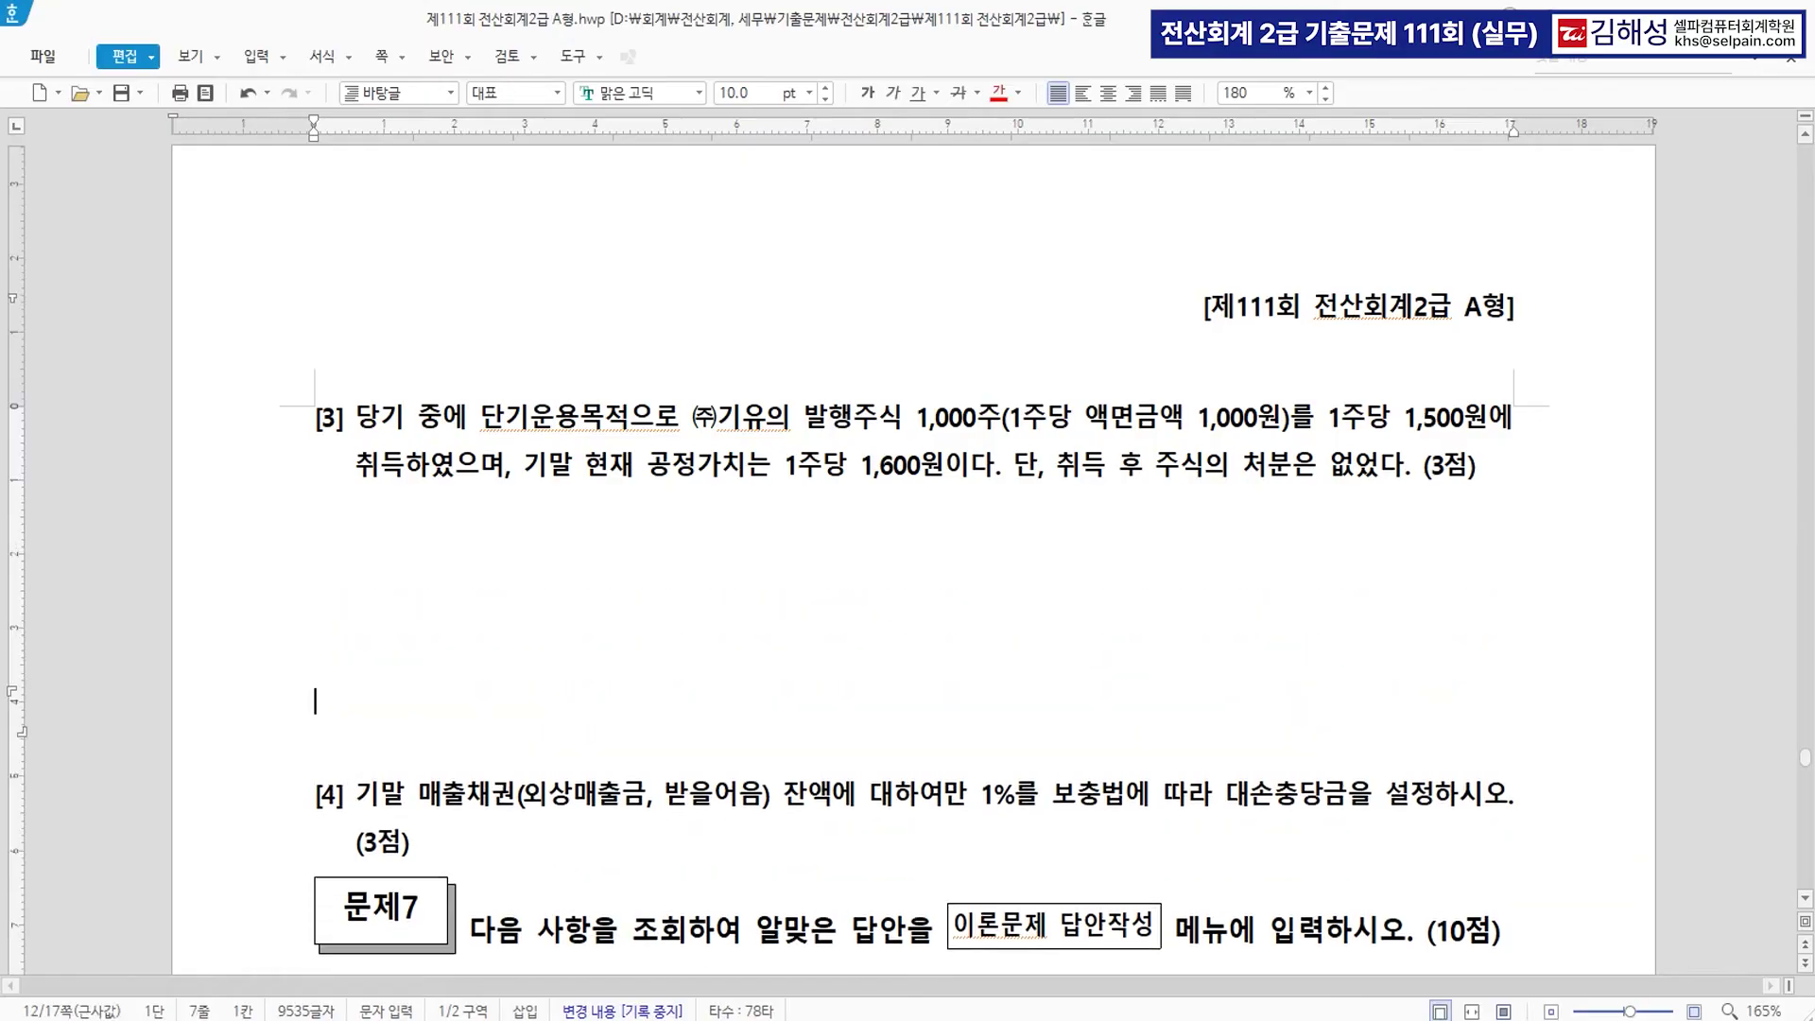
# Write the acquisition calculation "취득 >>> 1,000주 * 1,500 = 1,500,000" below question [3].
pyautogui.click(388, 558)
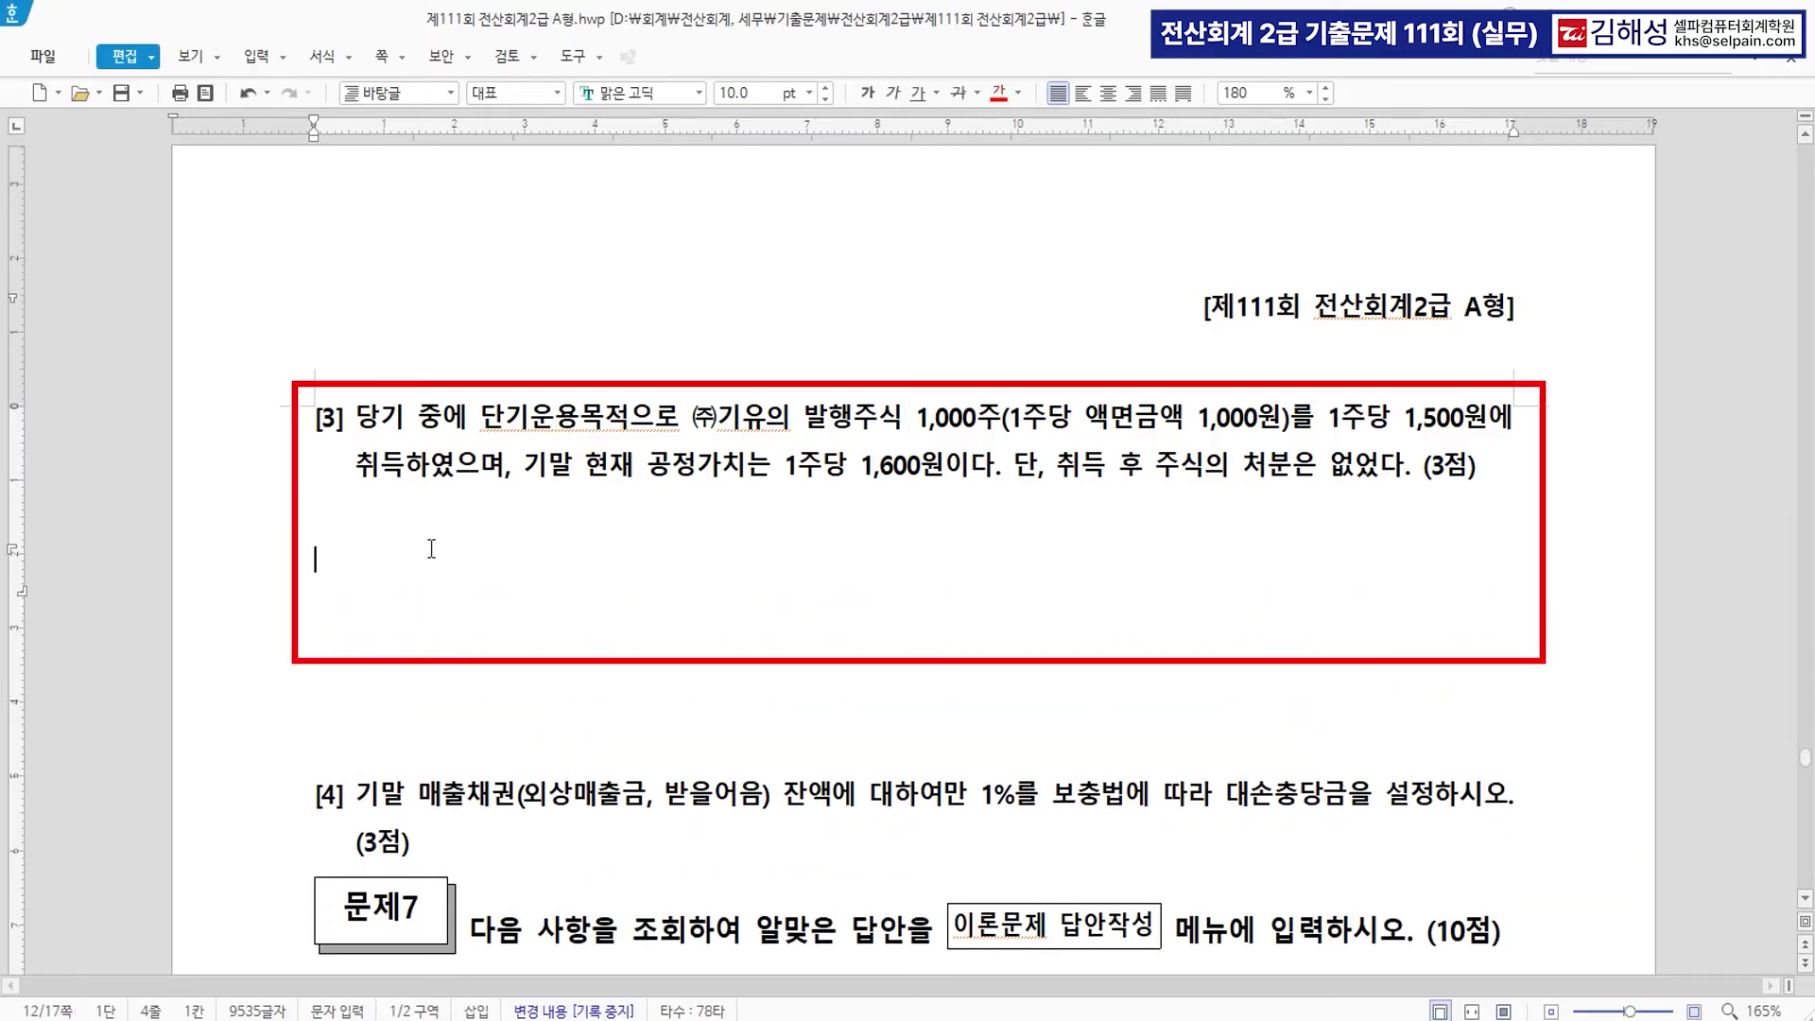
pyautogui.write('취득   >>> 1,0')
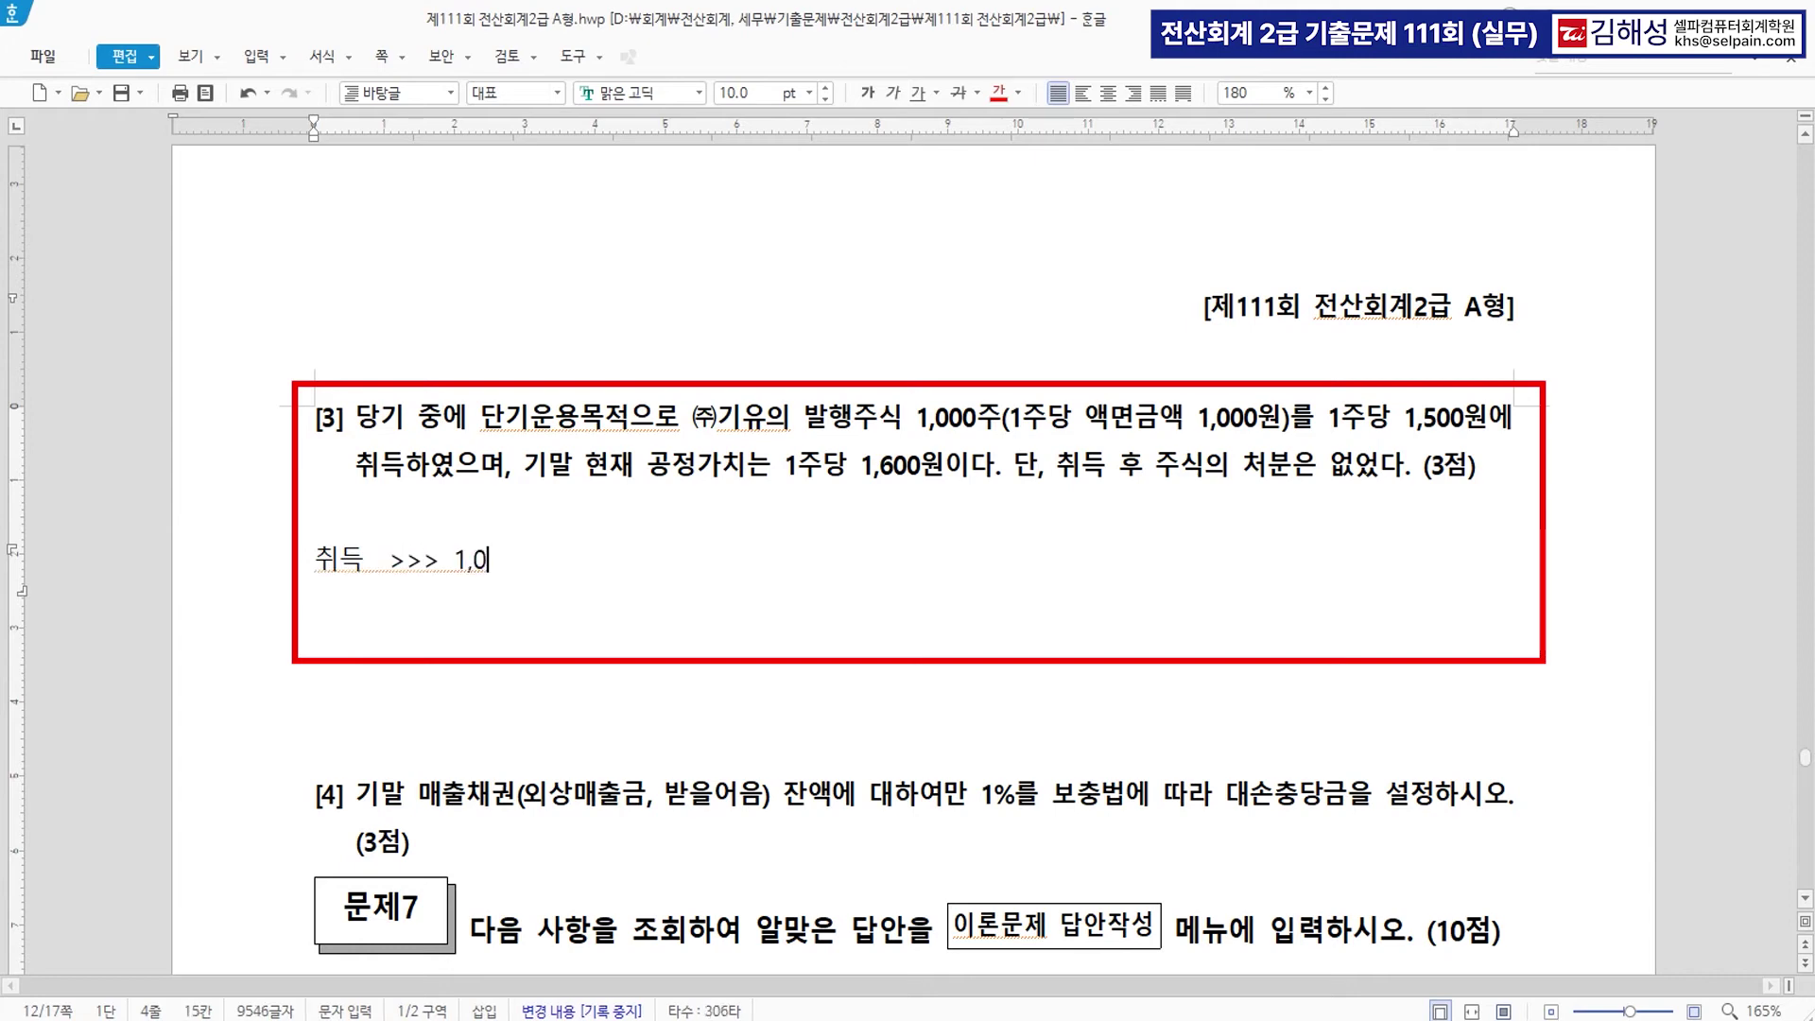
pyautogui.write('00주   * 1')
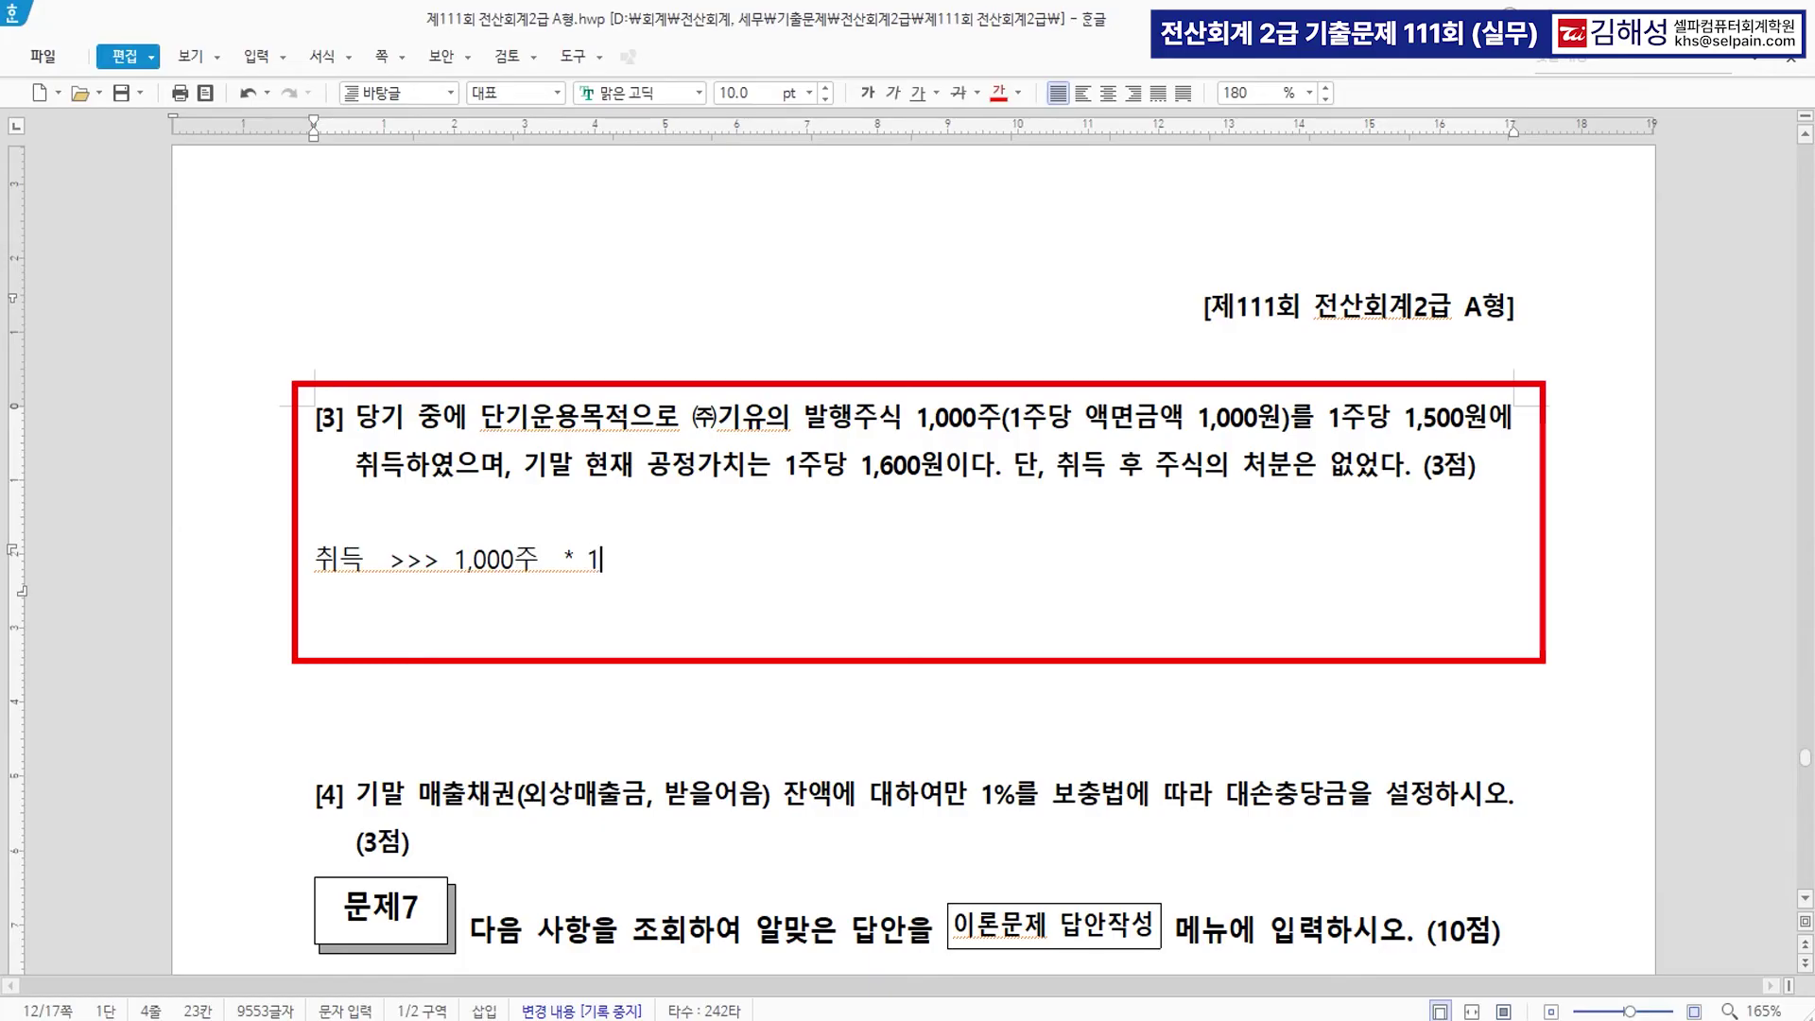
pyautogui.write(',500,')
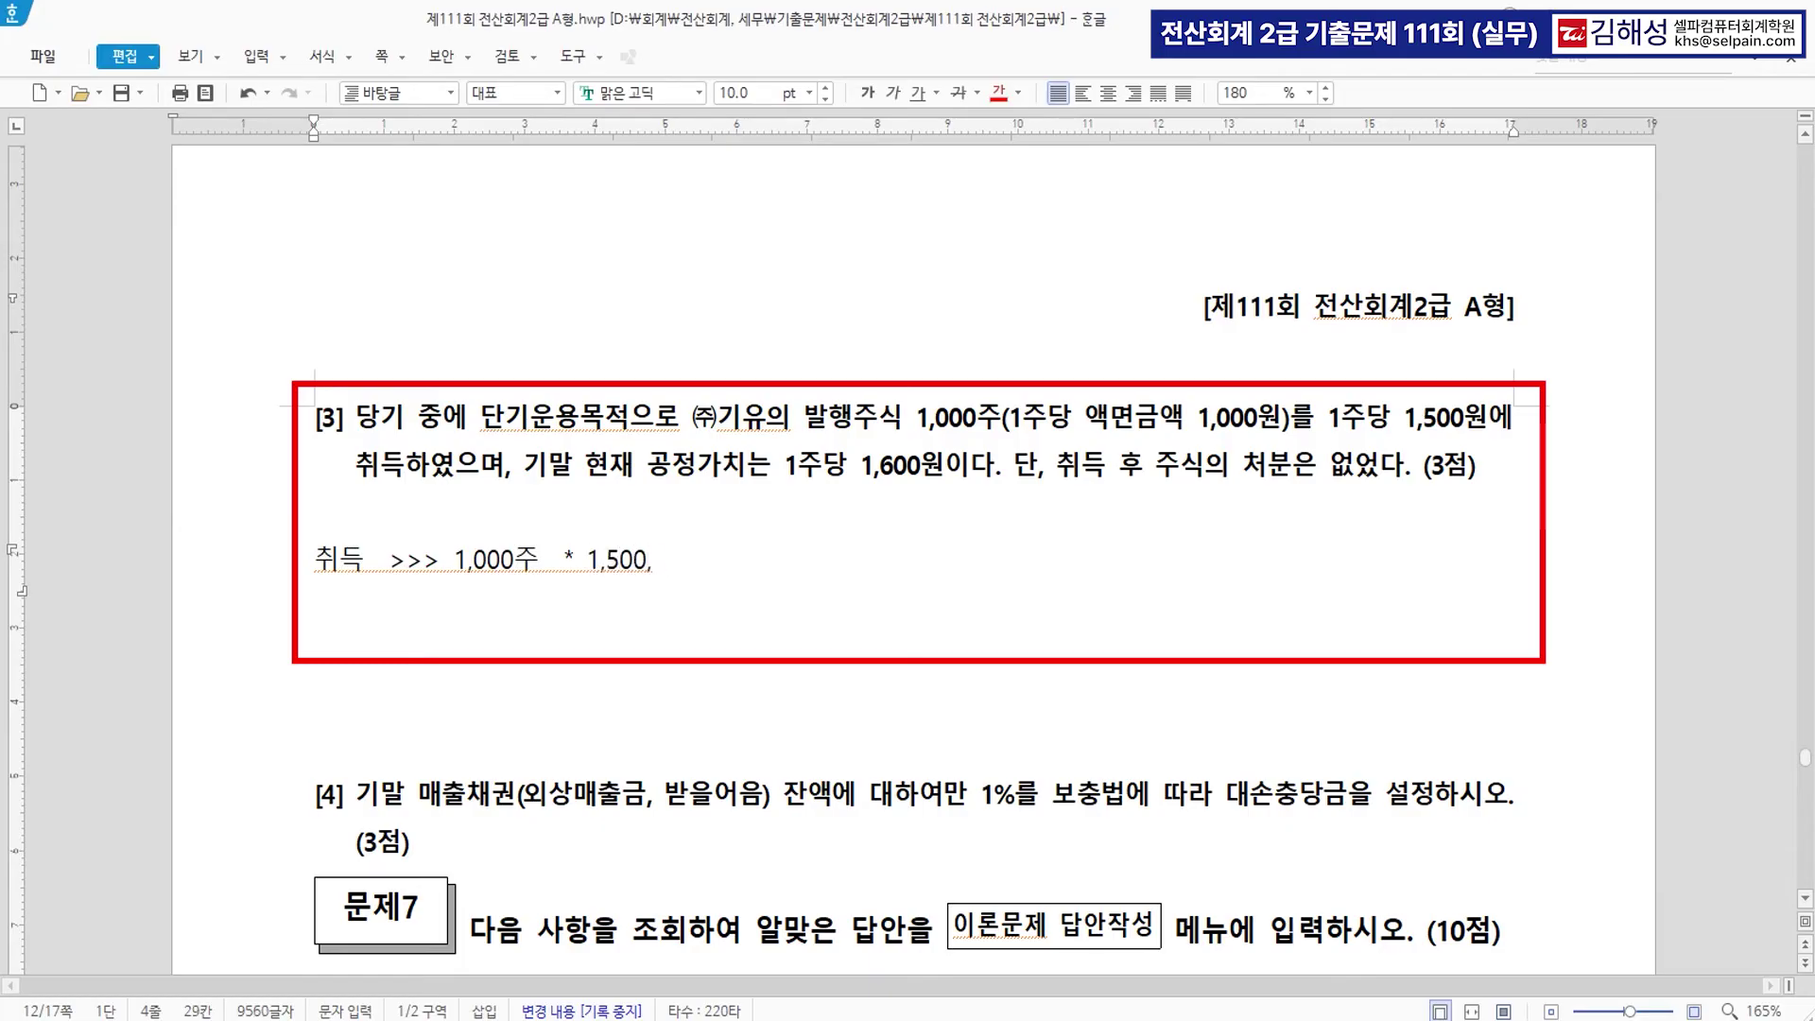
pyautogui.press('BackSpace')
pyautogui.write('  = 1,500,000')
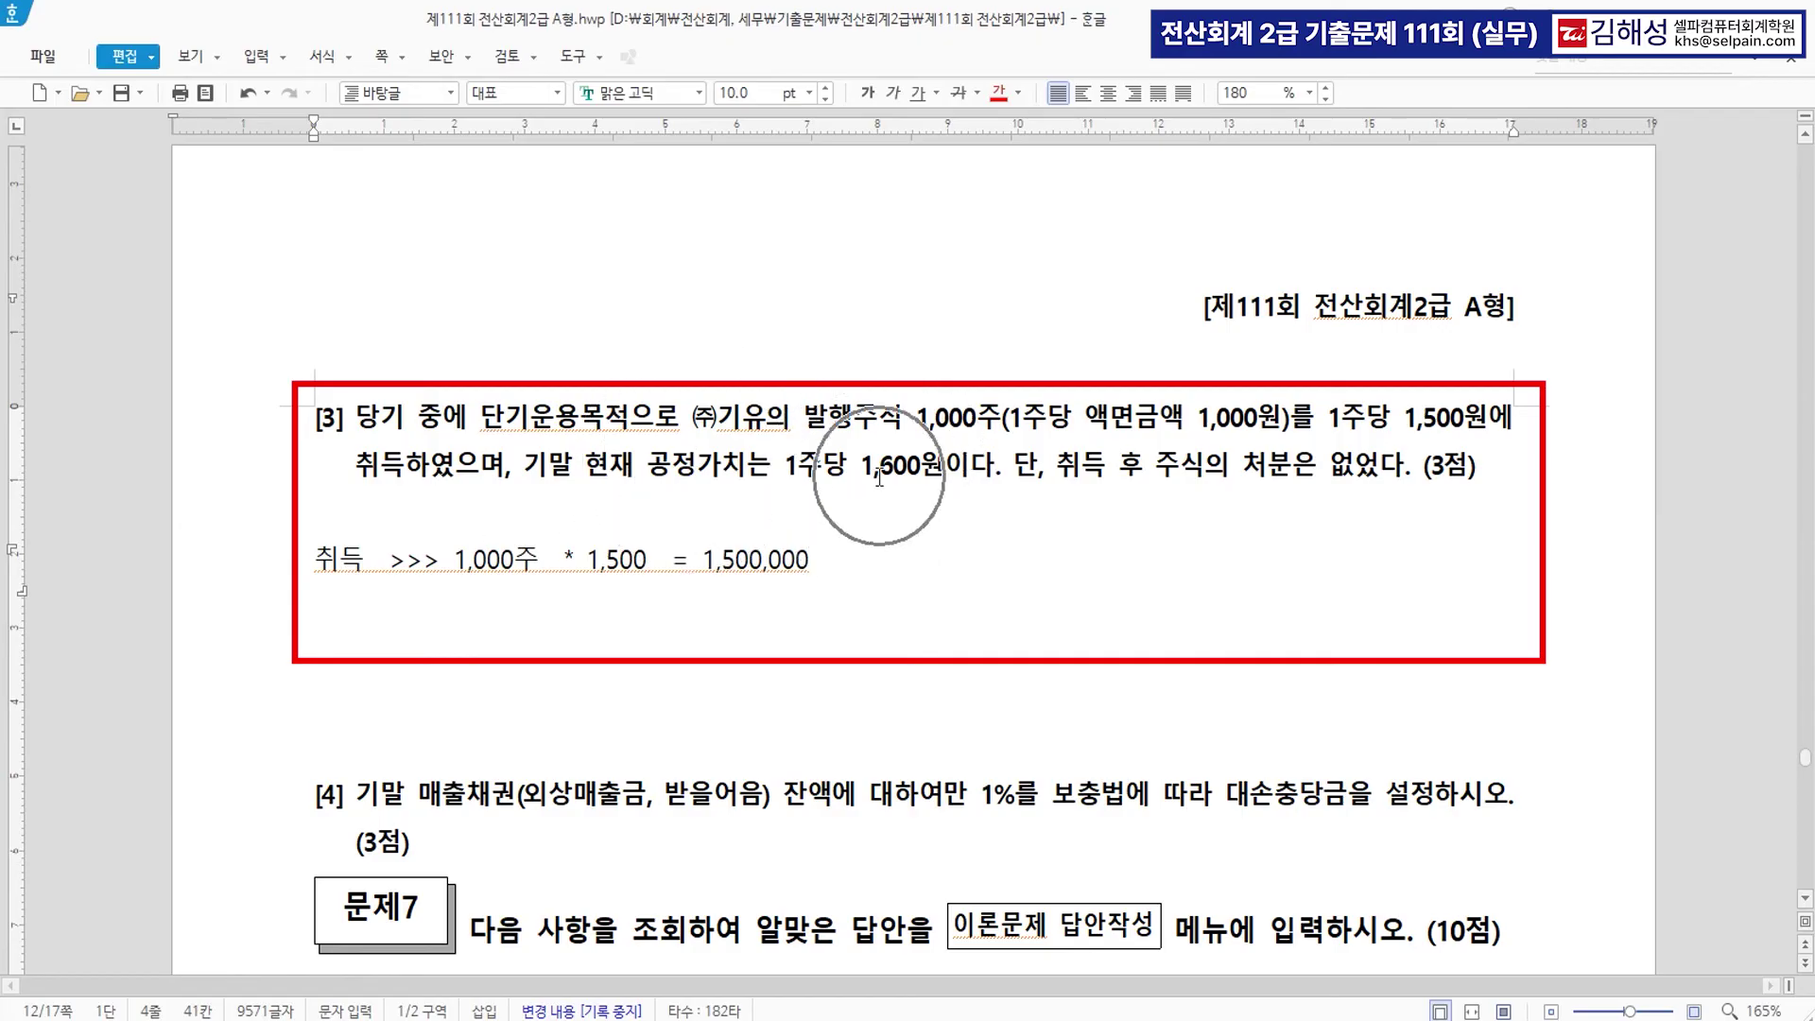
pyautogui.click(867, 580)
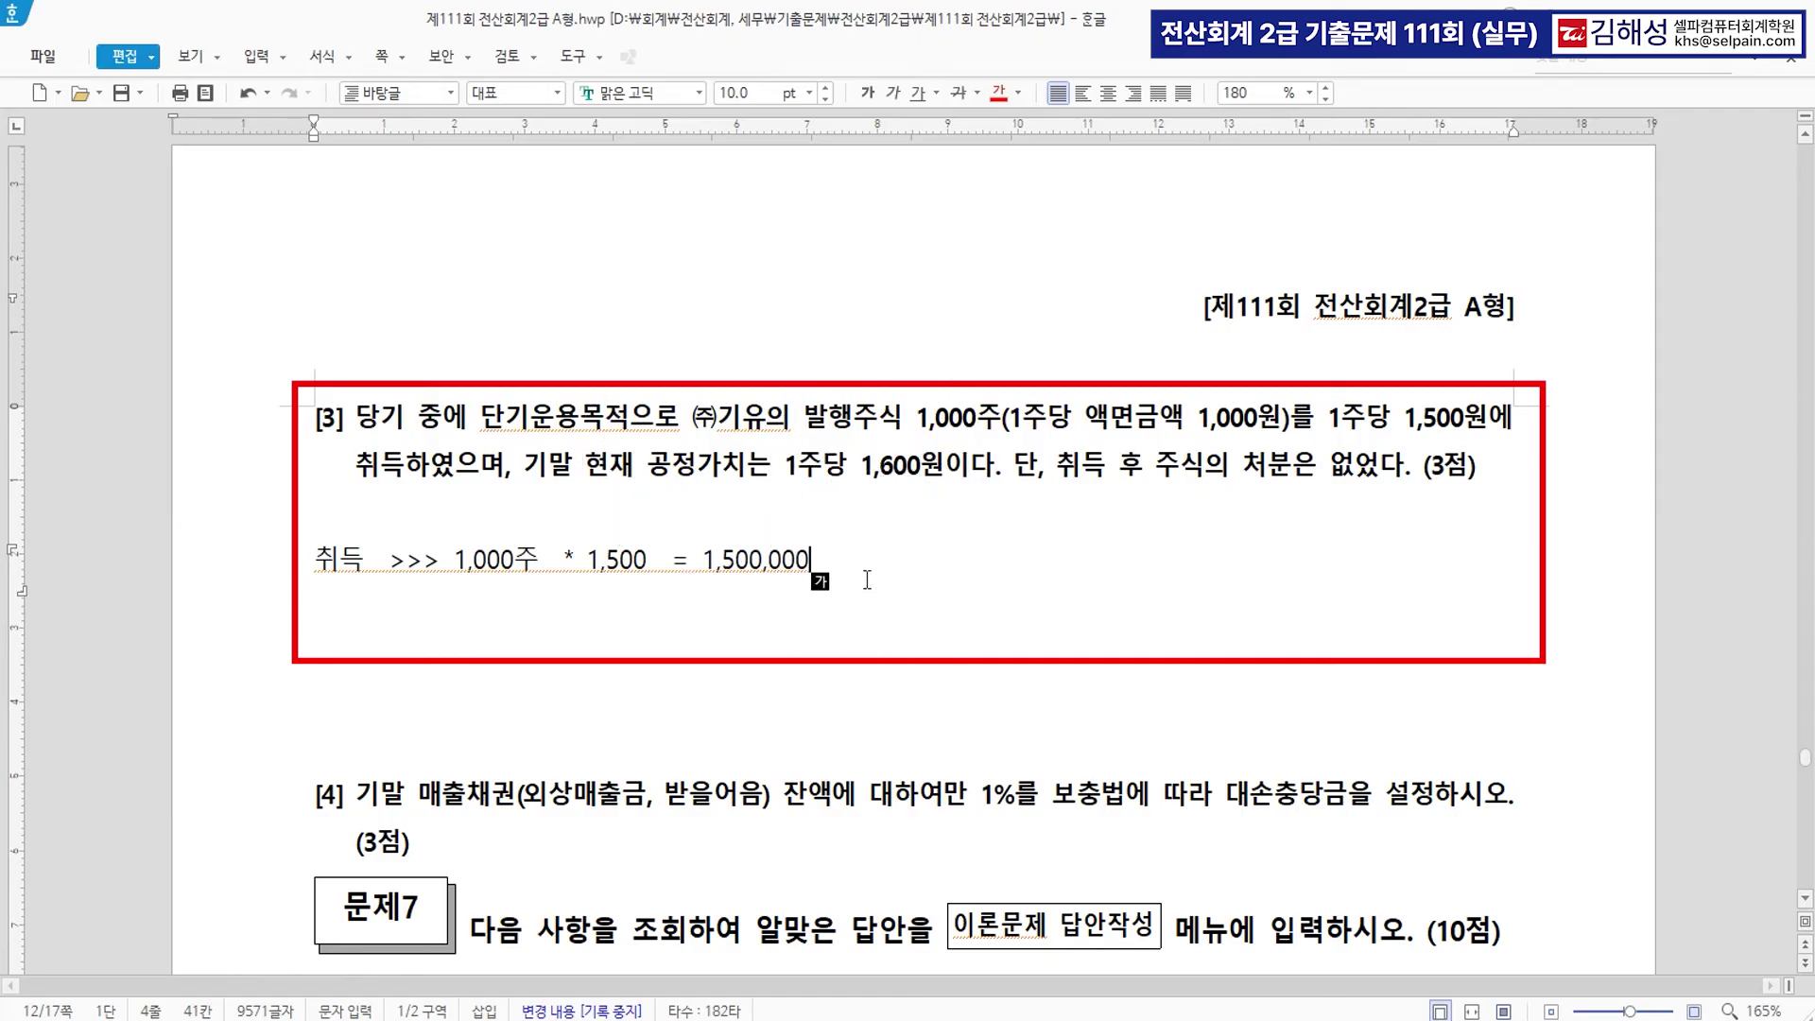
# Add the valuation calculation "평가 >>> 1,000주 * 1,600 =" with its 1.600.000 result on the line below 취득.
pyautogui.press('Return')
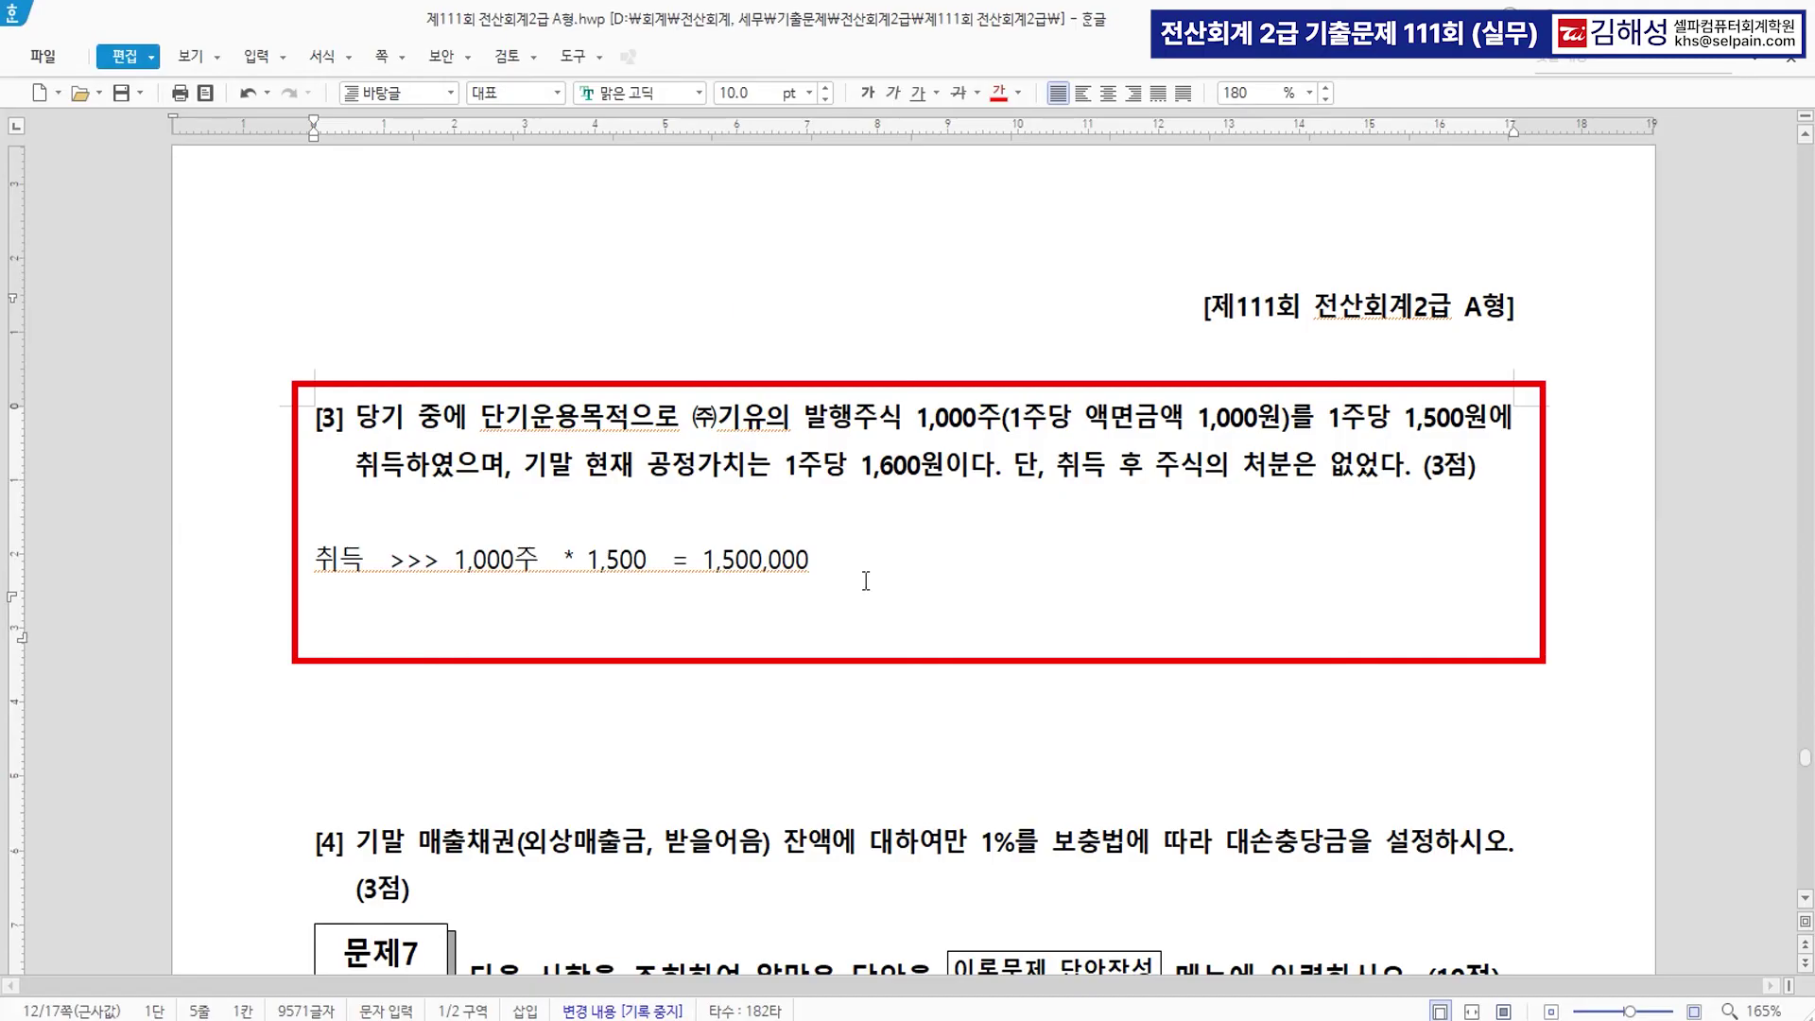
pyautogui.write('평가   >')
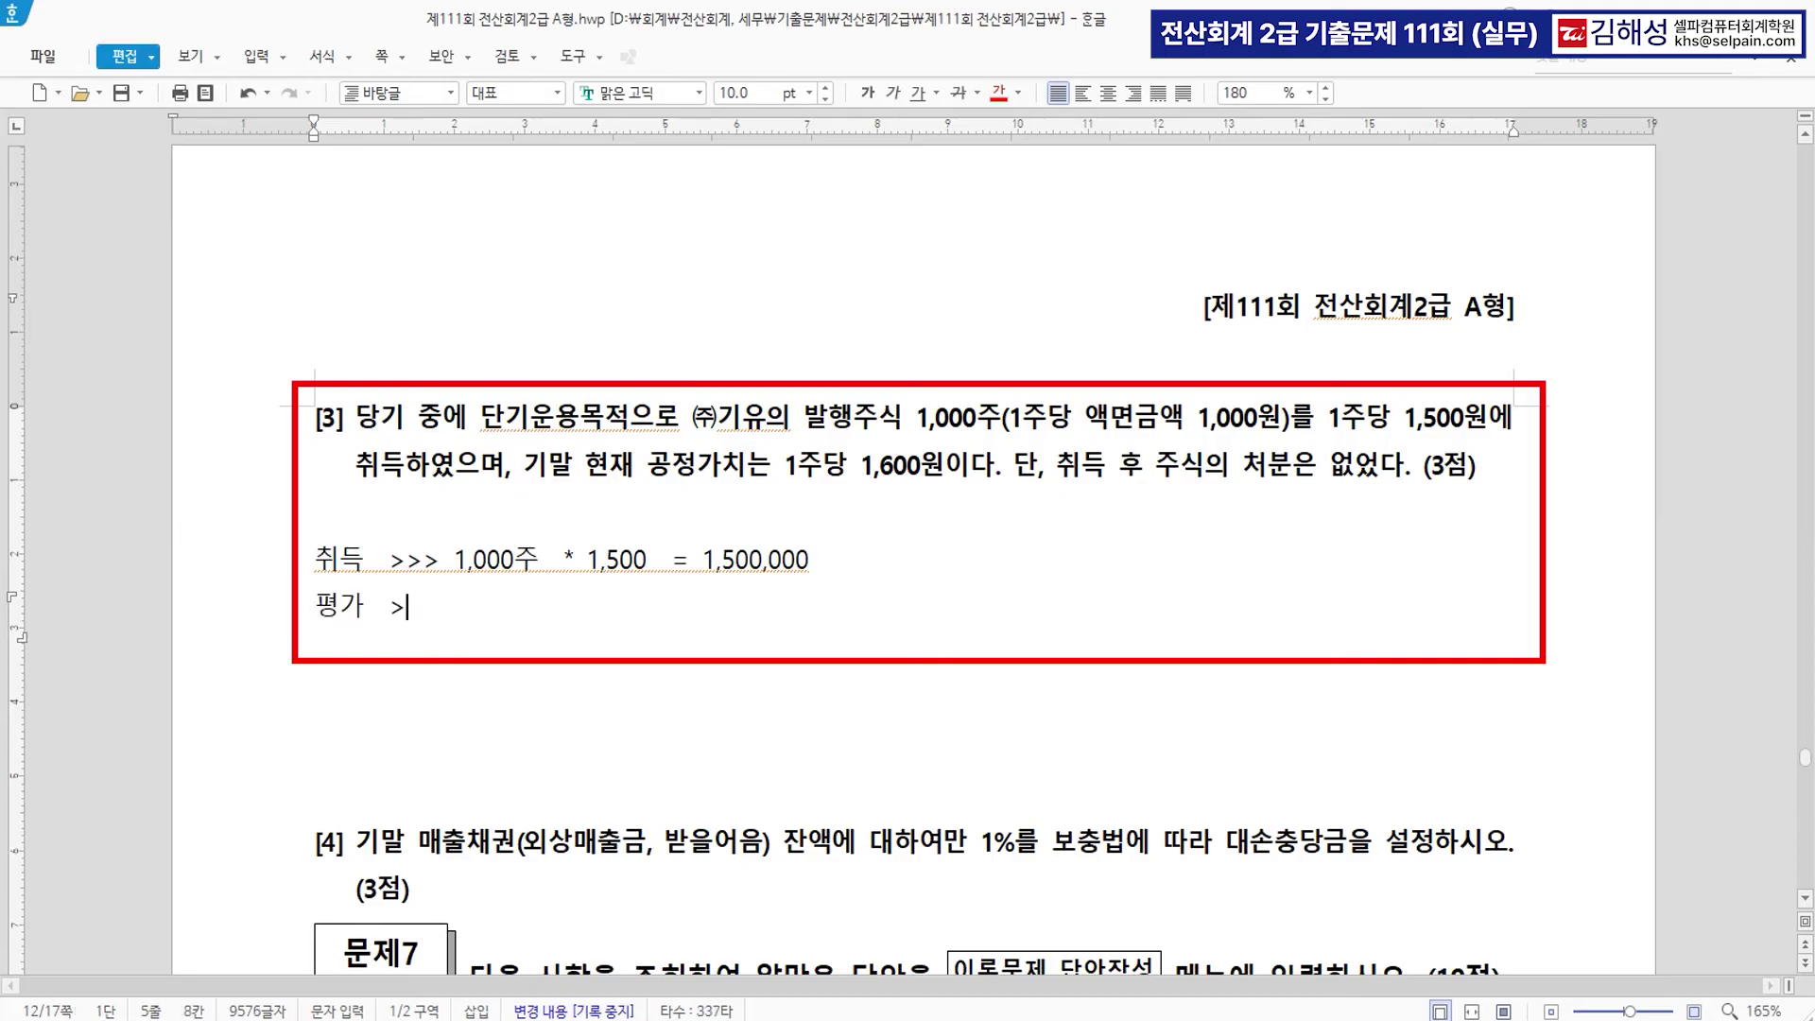
pyautogui.write('>> 1,')
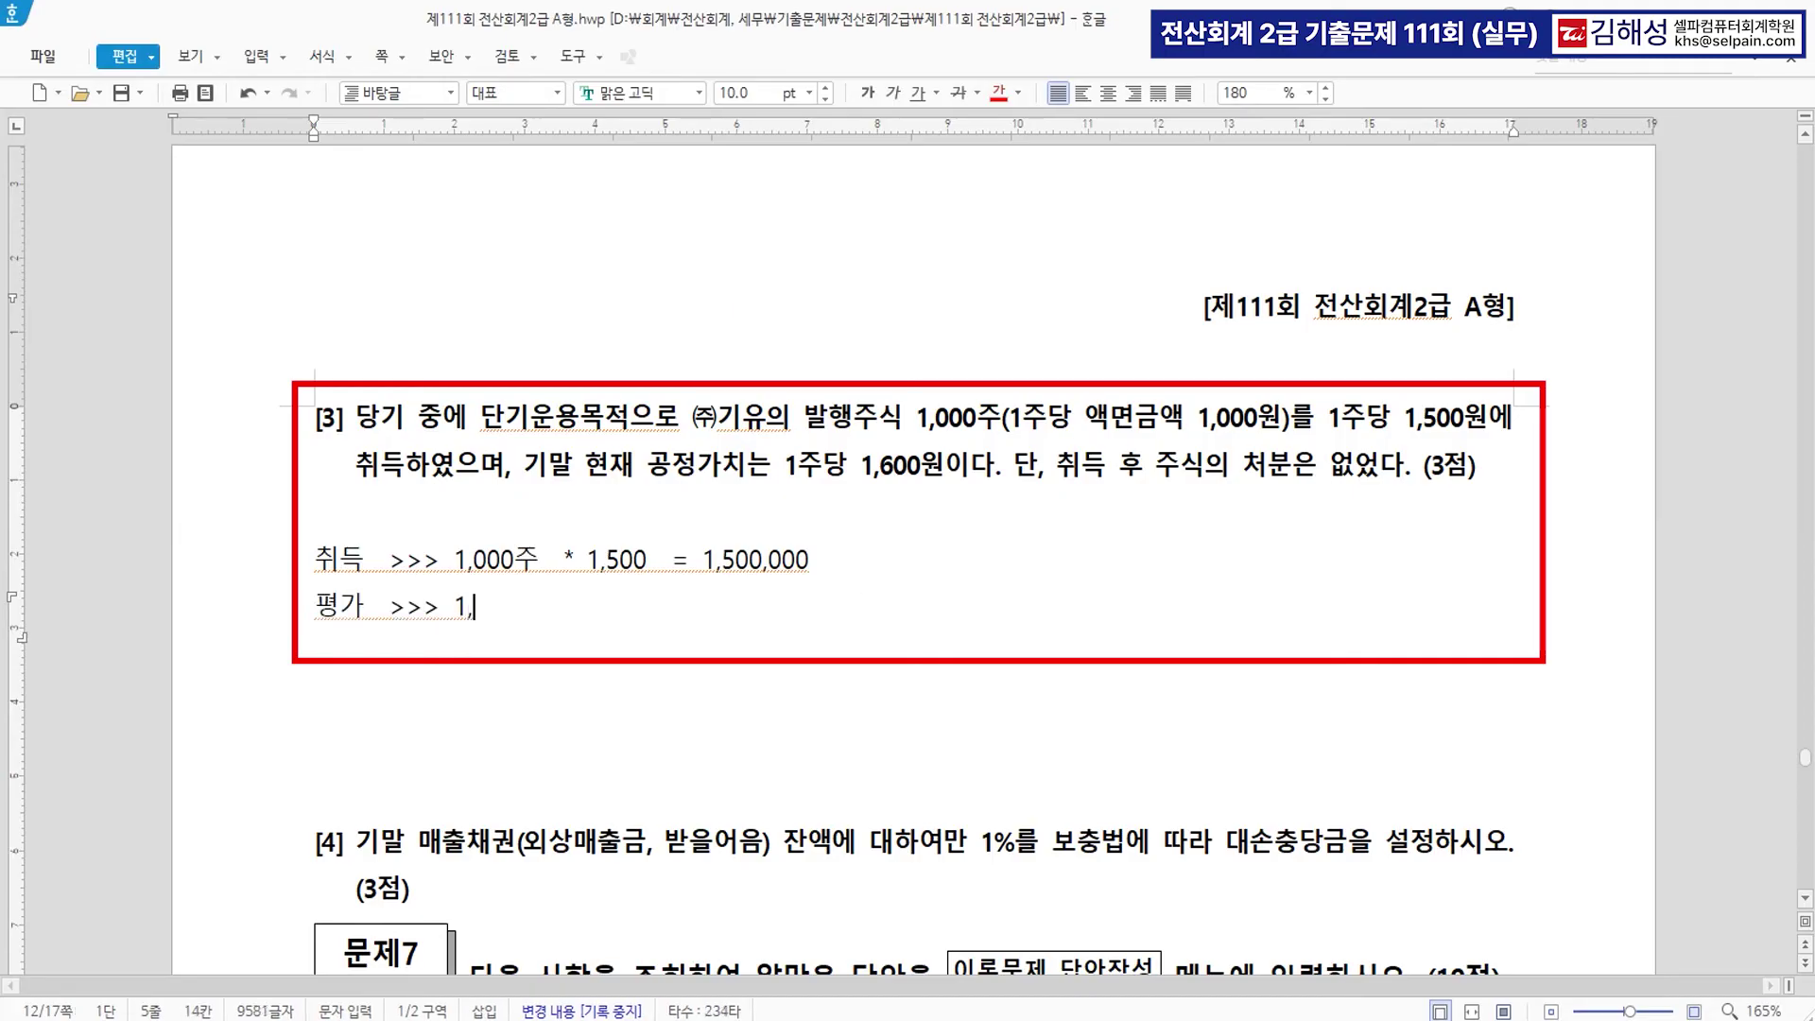
pyautogui.write('000주  ')
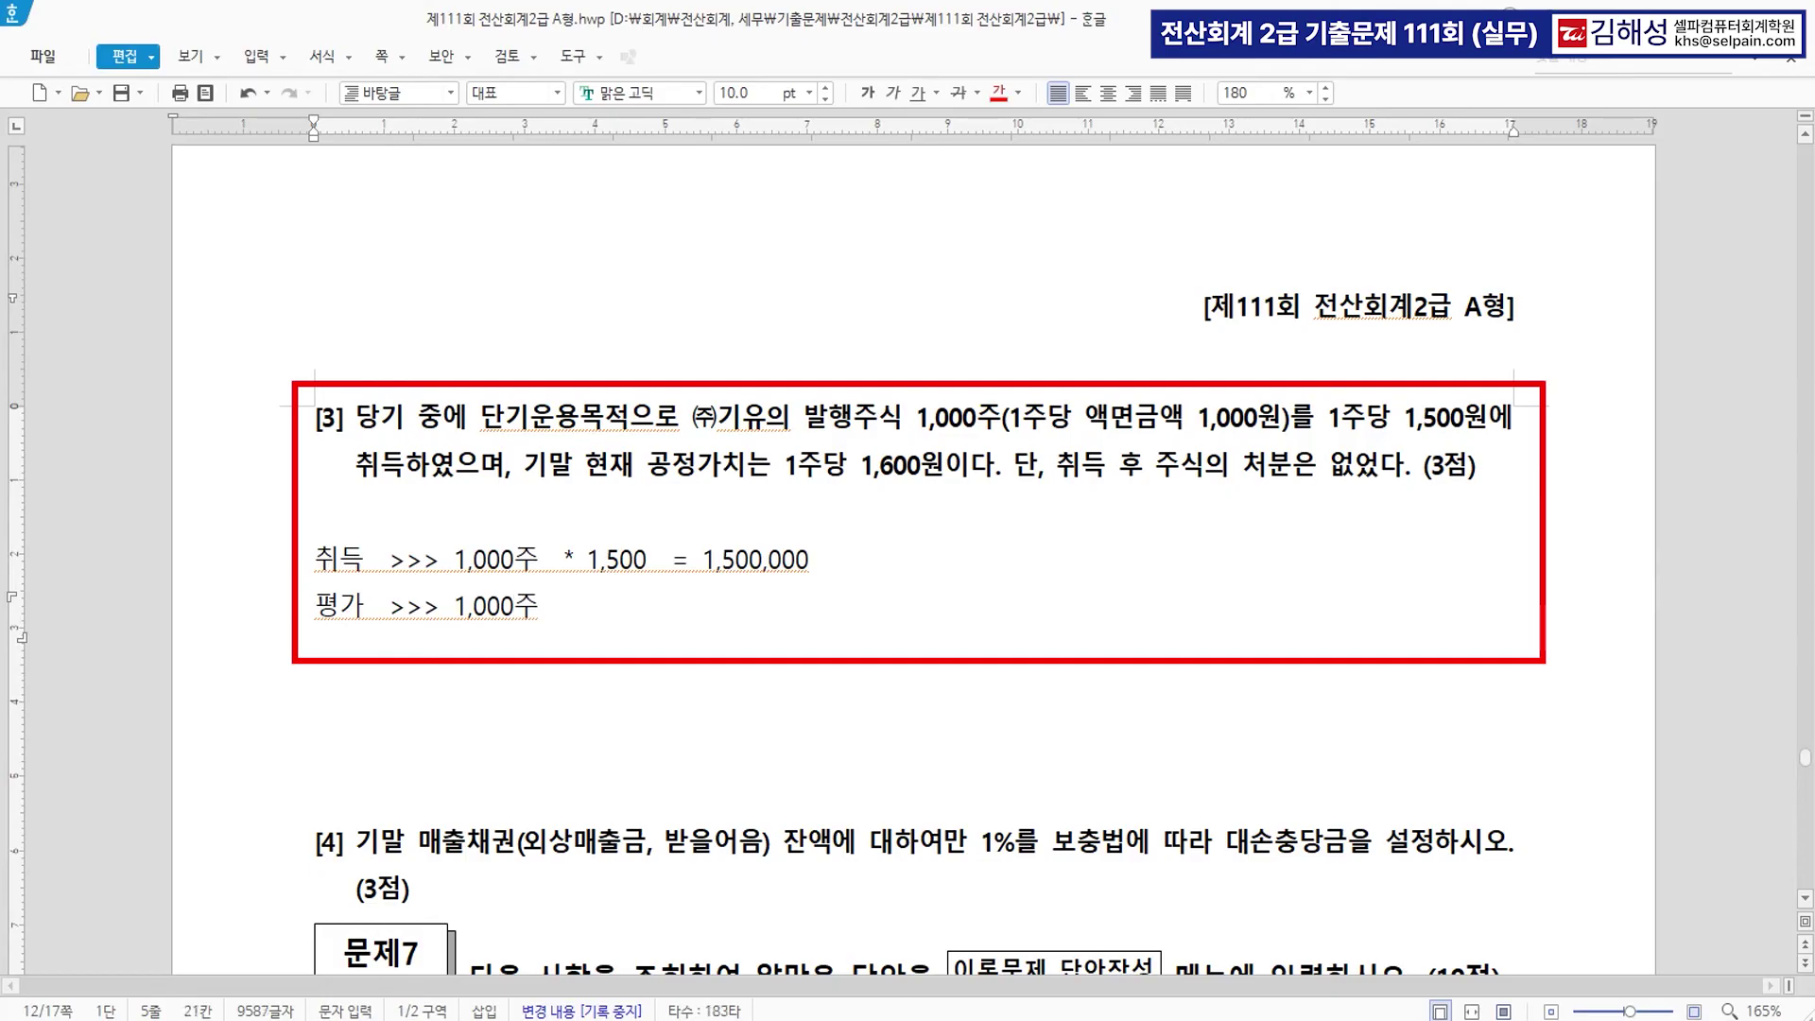
pyautogui.write('* 1,600')
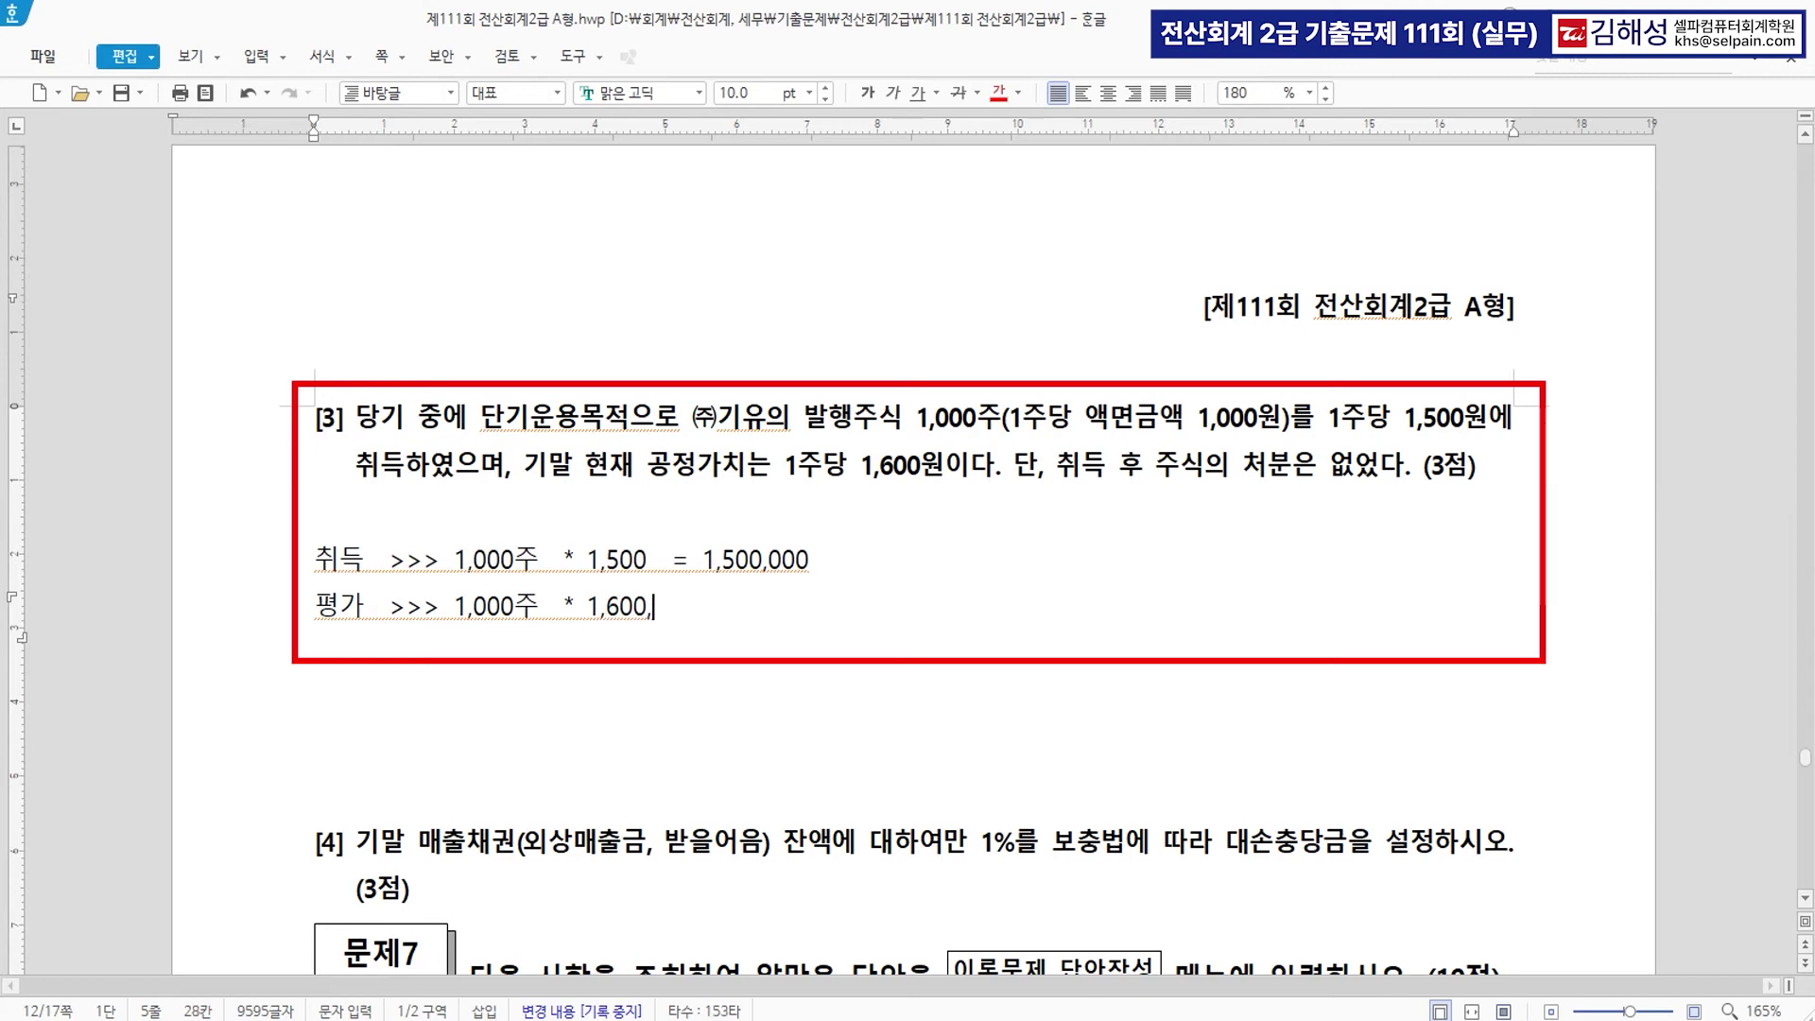
pyautogui.write('  = ')
pyautogui.write('1.600.00')
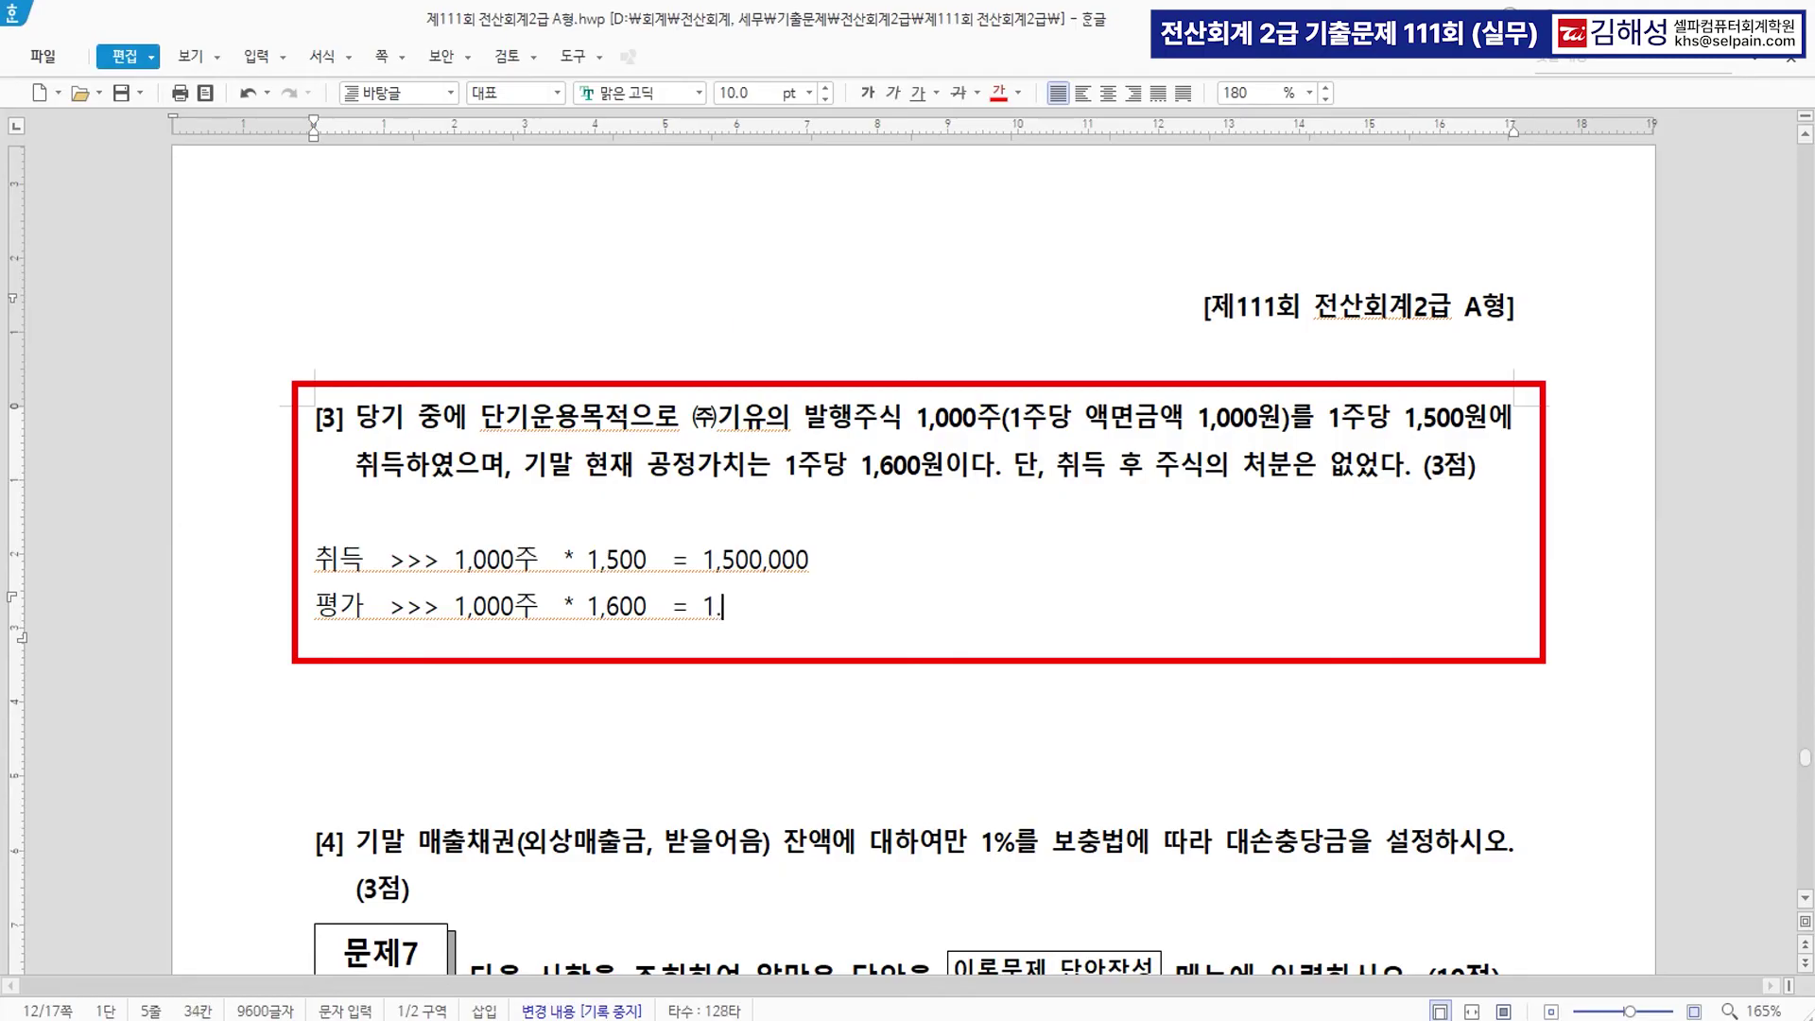
pyautogui.write('0')
# Correct the separators of the 평가 result to read 1,600,000 and append "( 가치상승 100,000) >>자산의 증가".
pyautogui.press('Left')
pyautogui.press('Left')
pyautogui.press('Left')
pyautogui.press('Left')
pyautogui.press('BackSpace')
pyautogui.write(',')
pyautogui.press('Right')
pyautogui.press('Right')
pyautogui.press('Right')
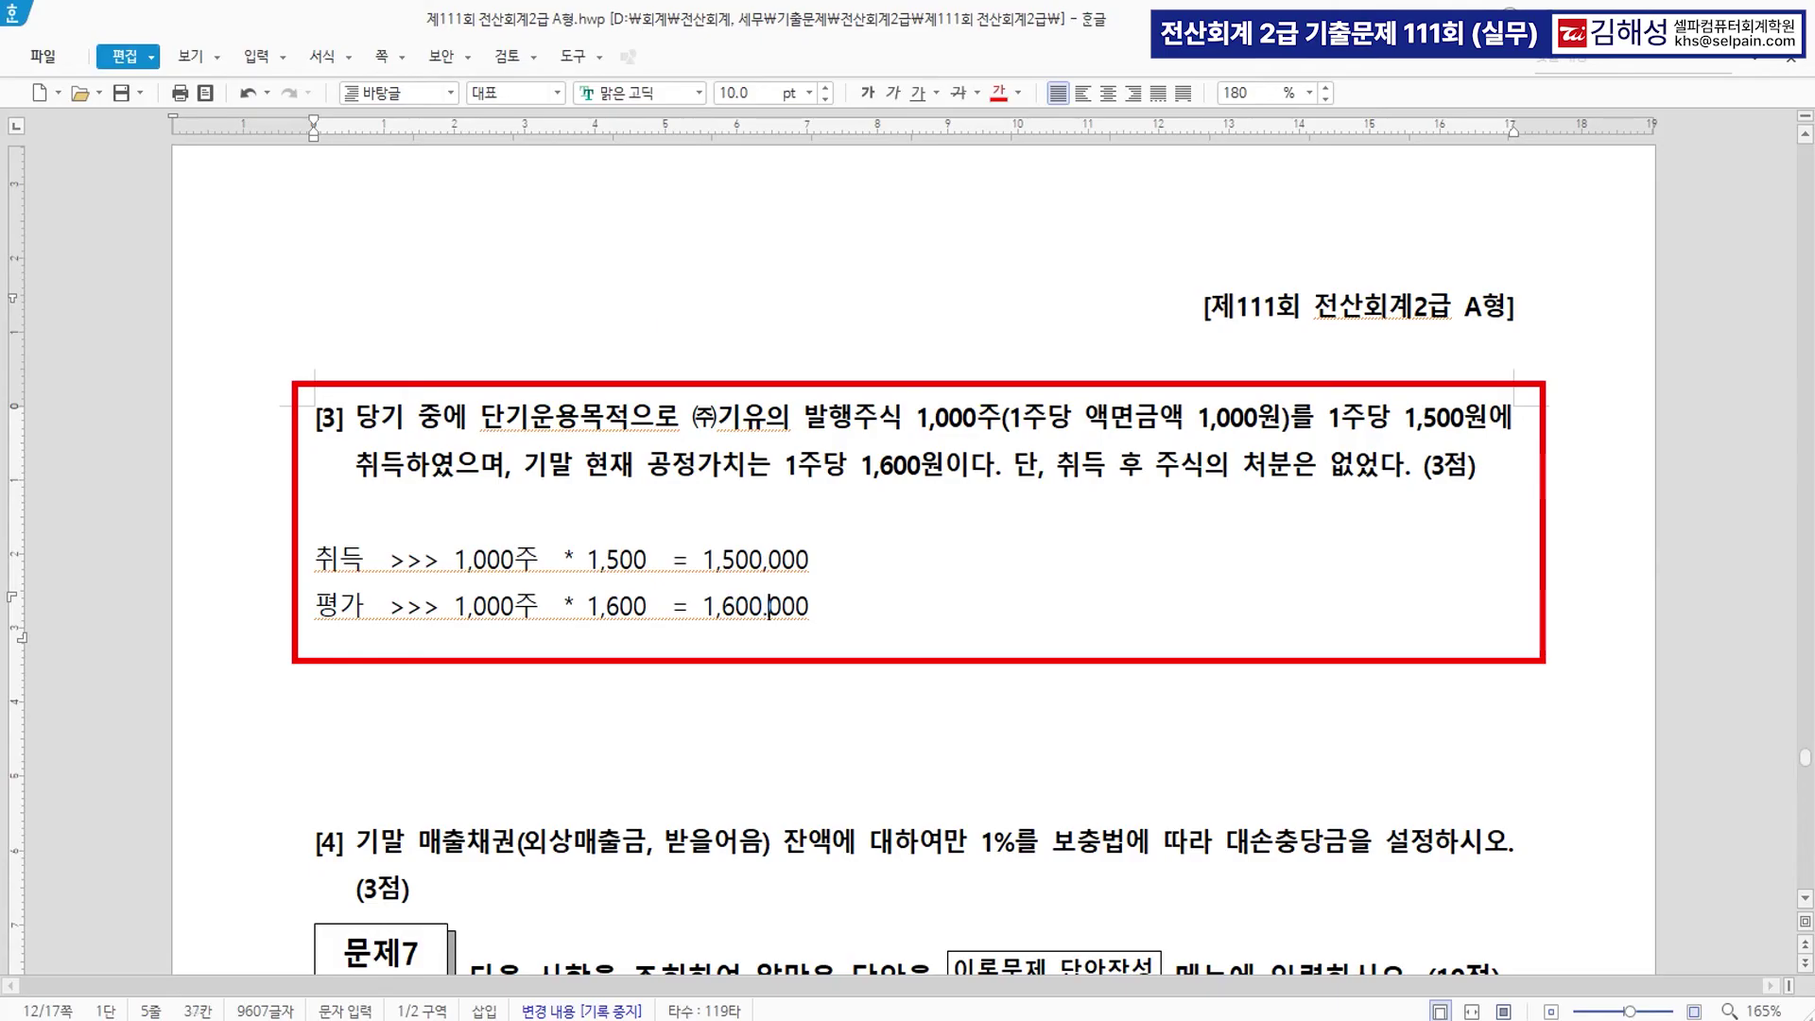
pyautogui.press('Right')
pyautogui.press('Right')
pyautogui.write('( 가치상승 100,000')
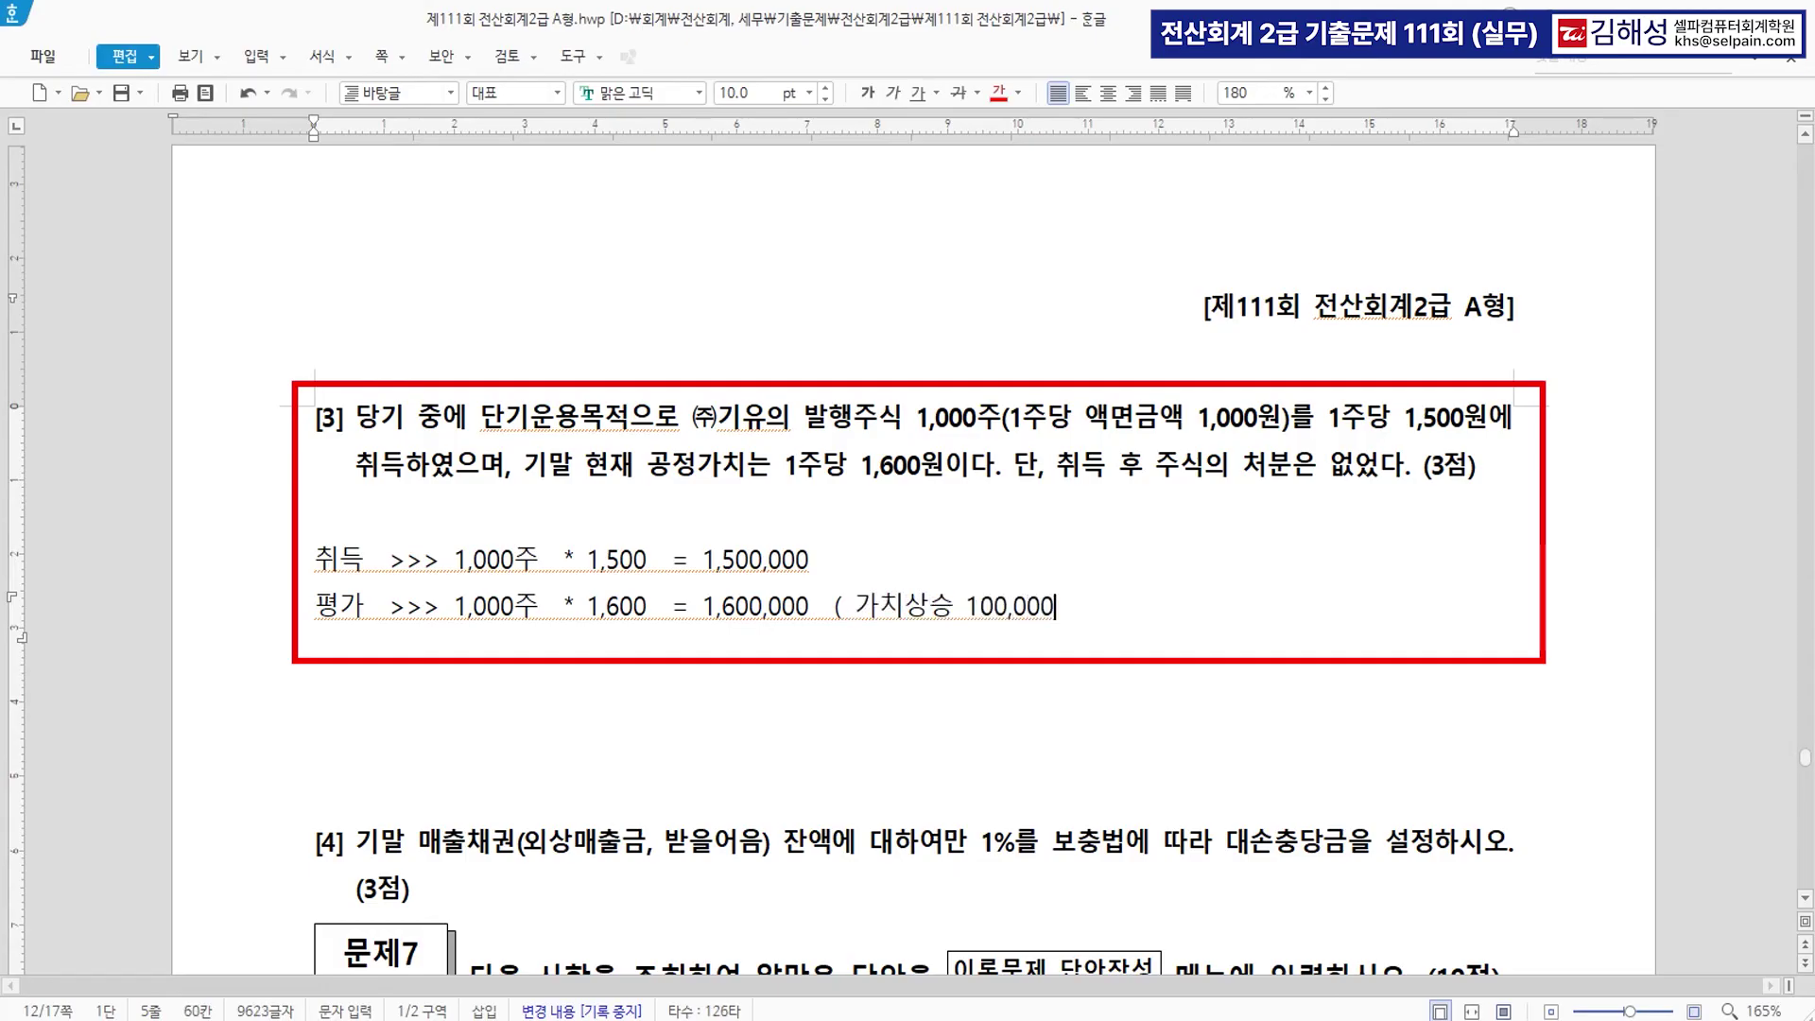
pyautogui.write(') >>자산의 증가')
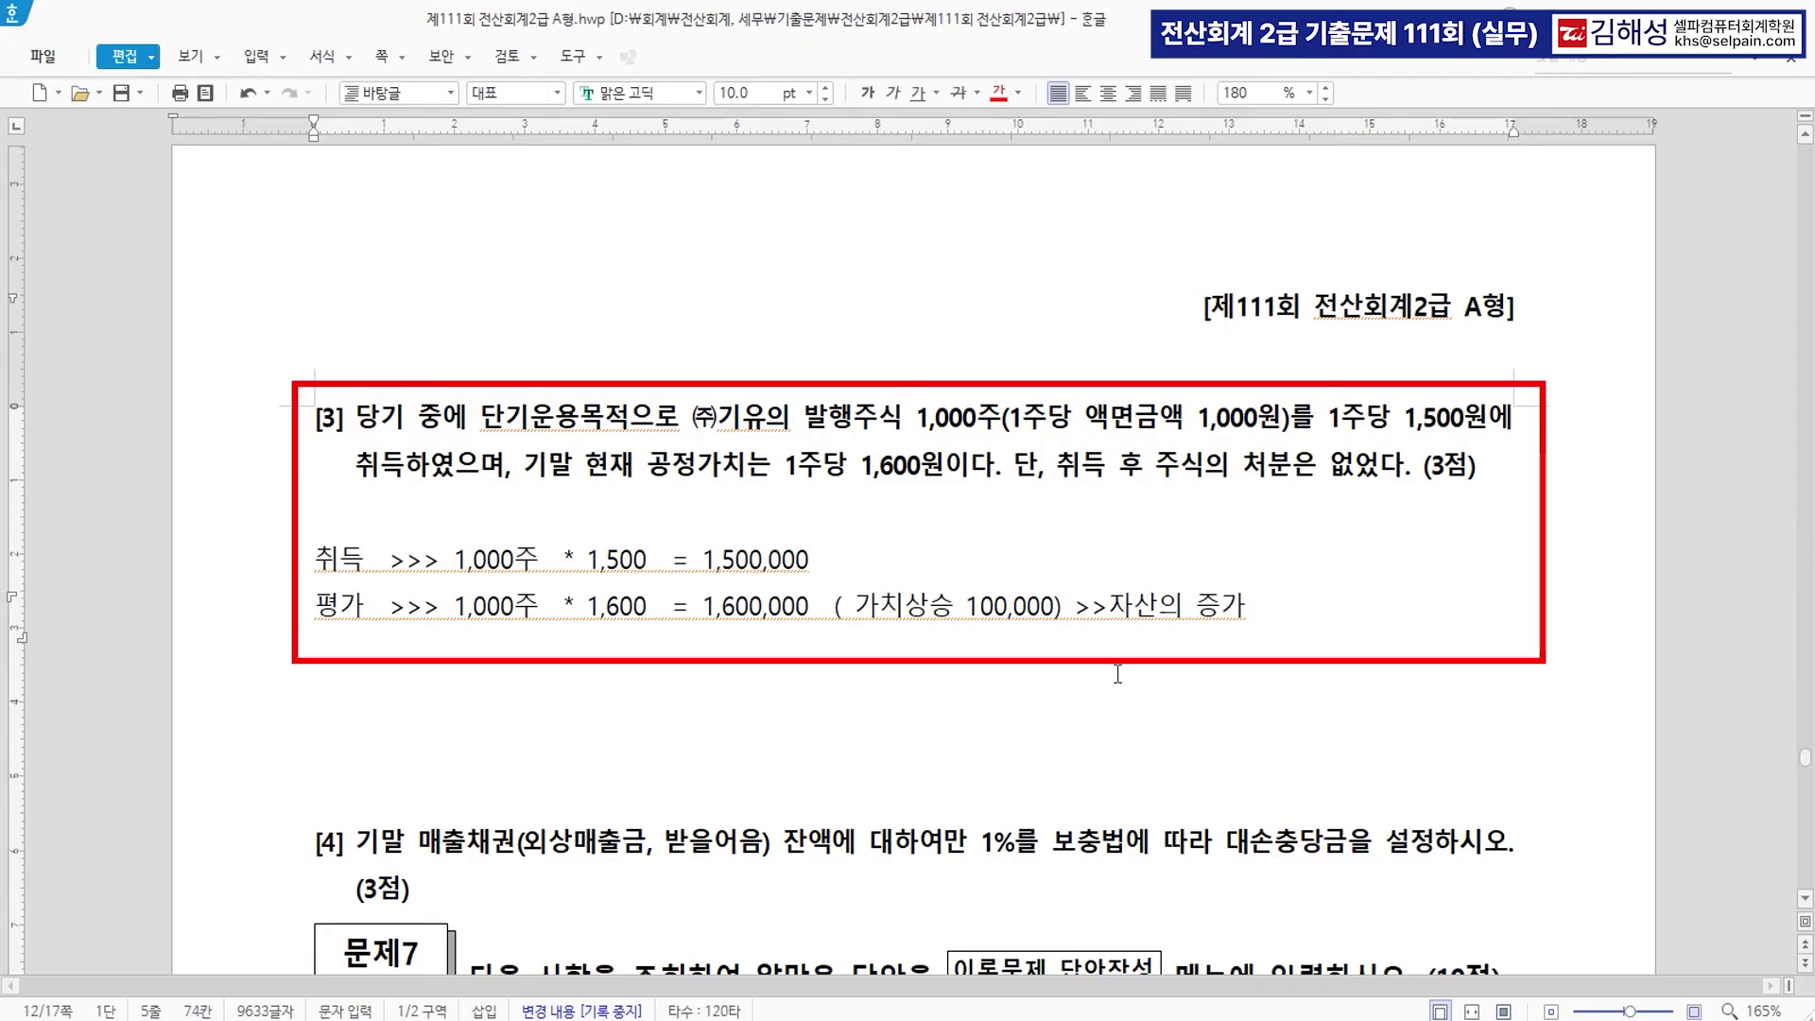
# Switch to the 일반전표입력 window and add a December 31 debit line for 0107 단기매매증권 of 100,000.
pyautogui.scroll(-1, 1071, 794)
pyautogui.scroll(-1, 1047, 775)
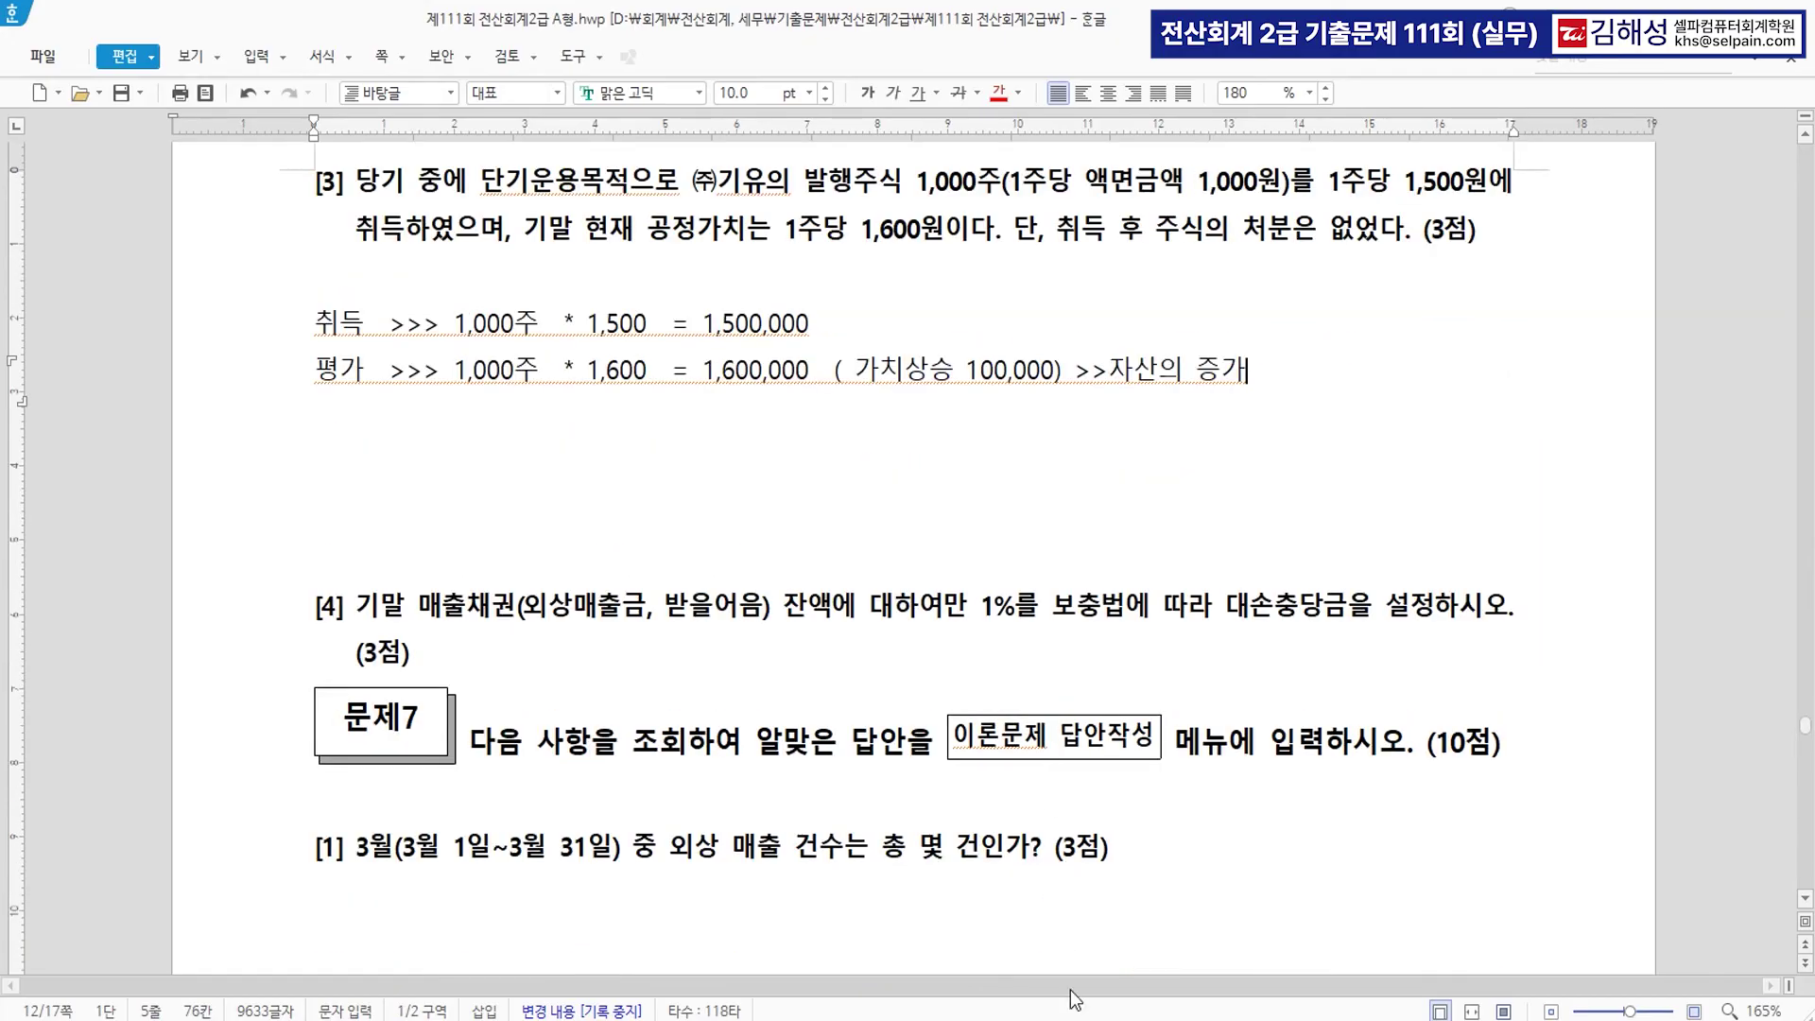
pyautogui.hotkey('alt', 'Tab')
pyautogui.press('3')
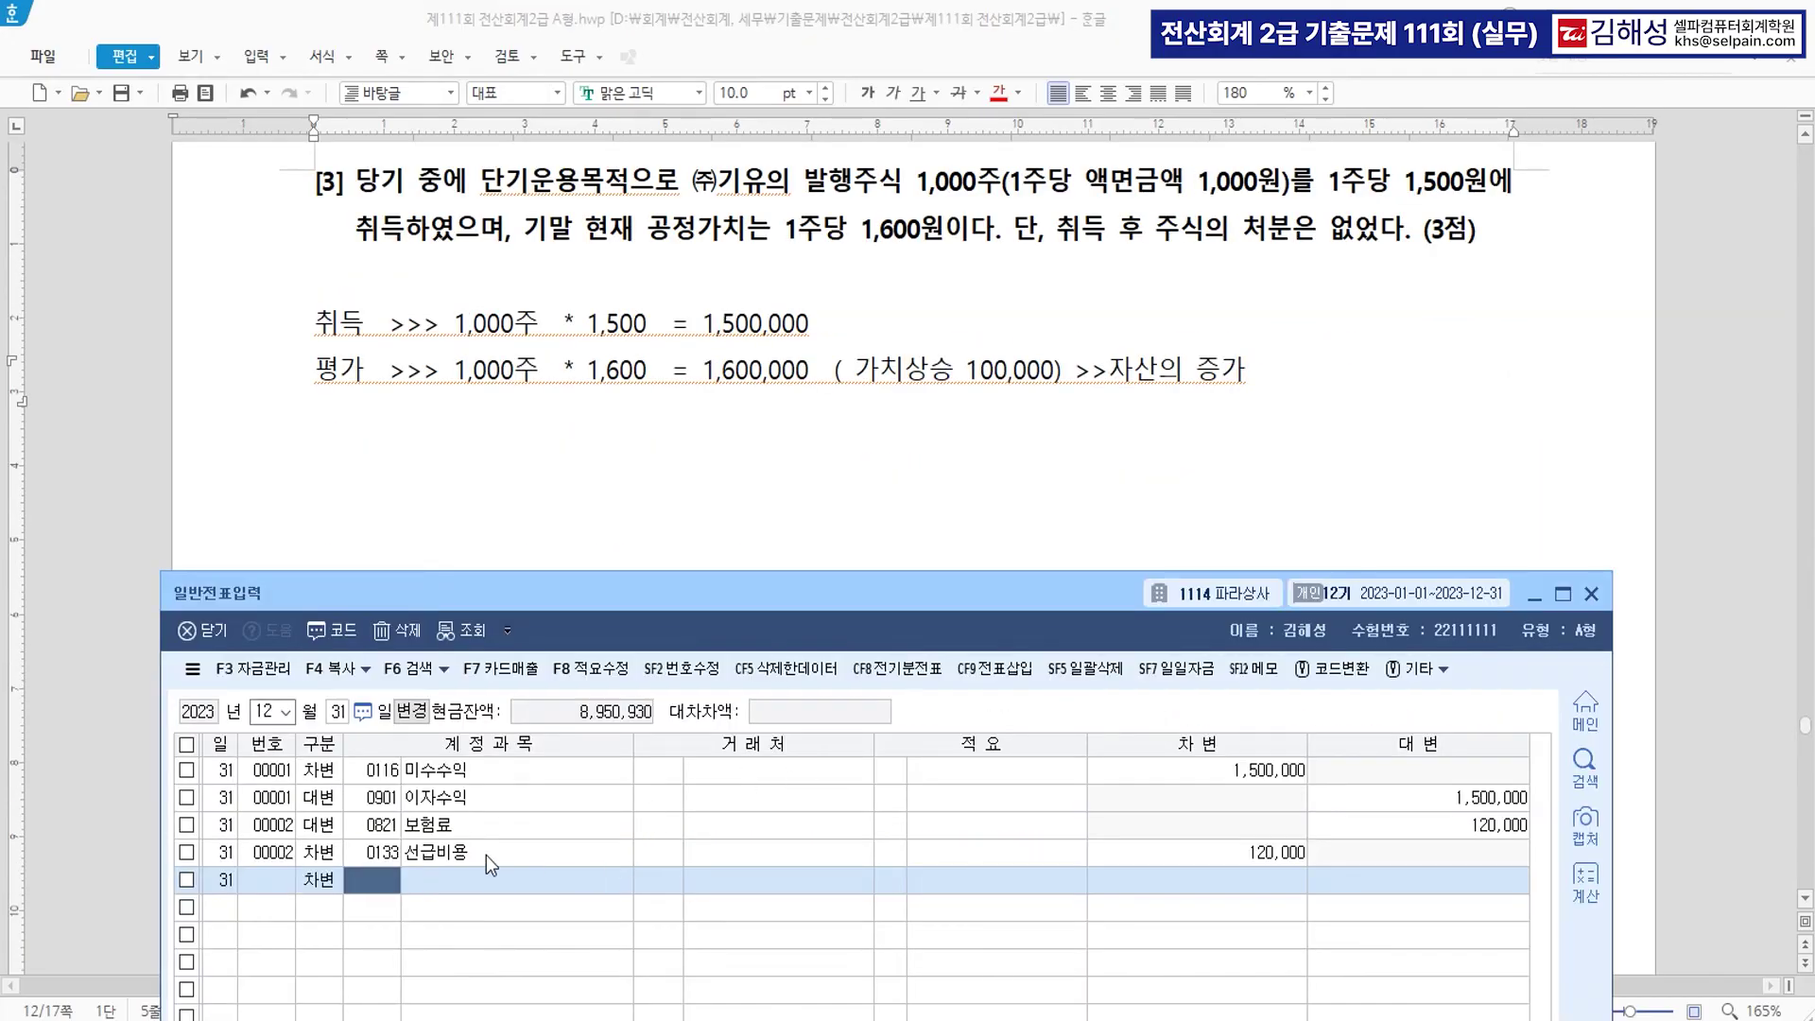
pyautogui.press('Return')
pyautogui.write('단기')
pyautogui.press('Return')
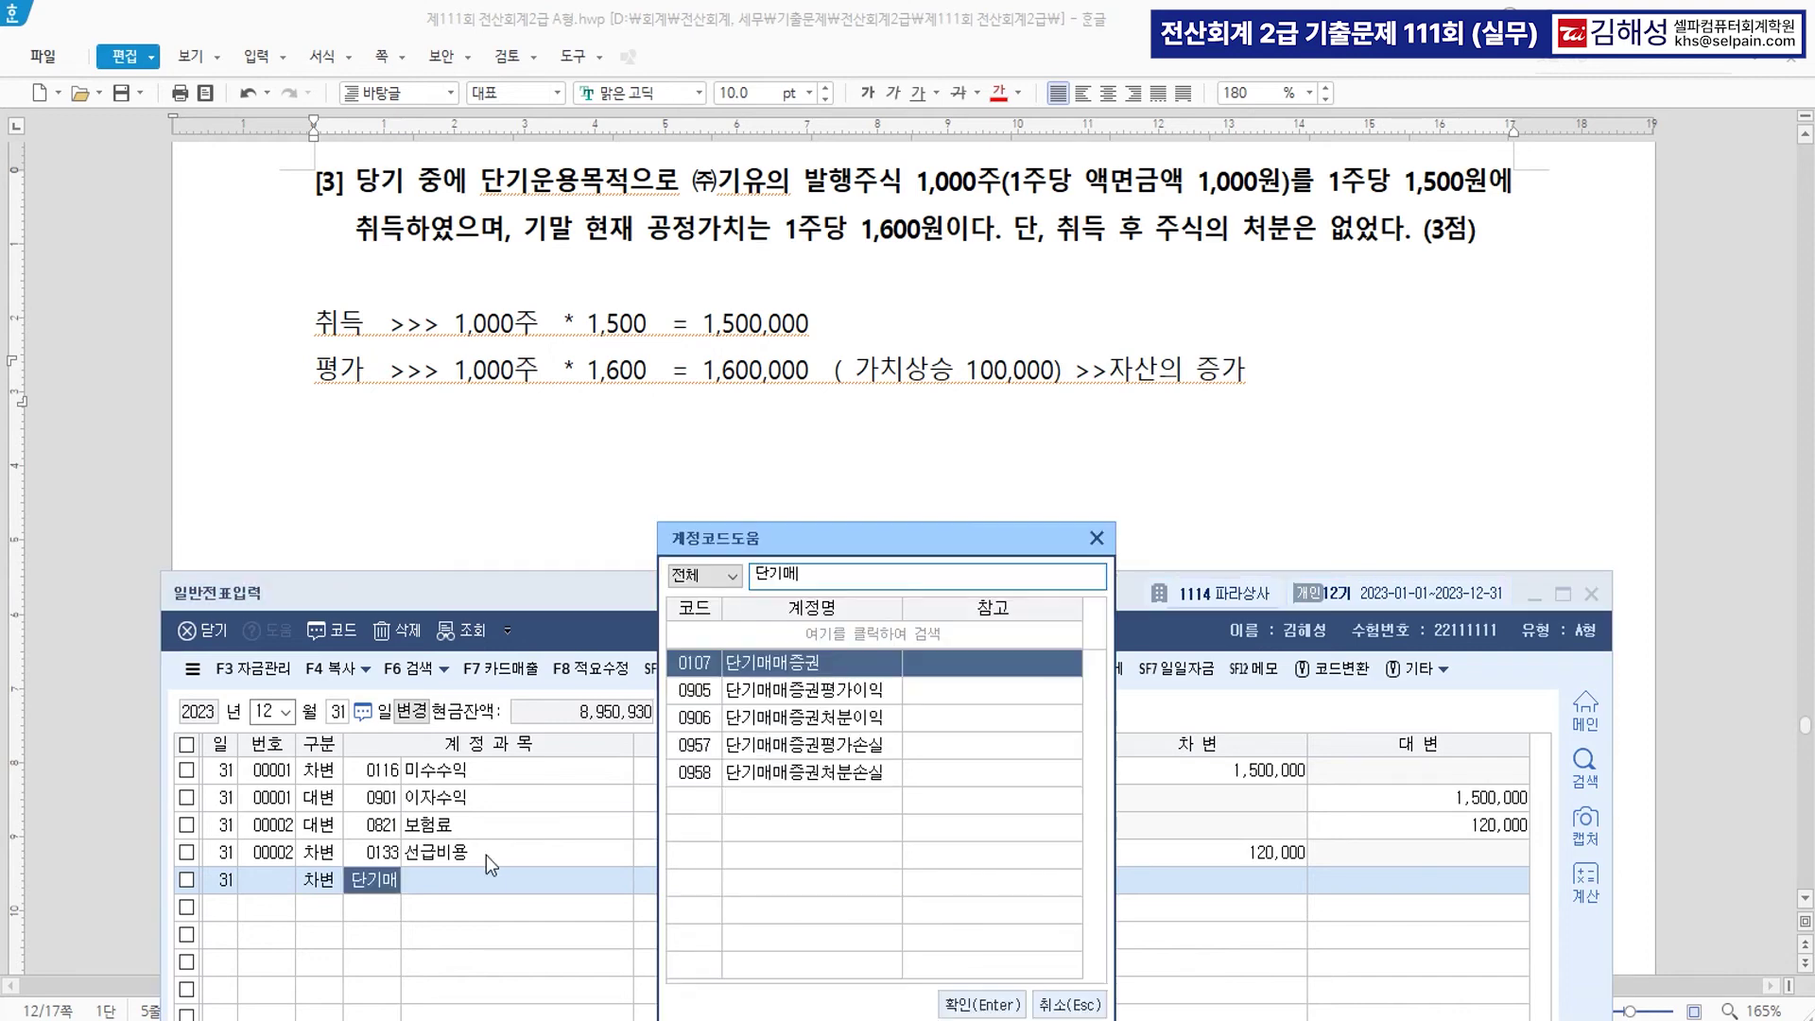
pyautogui.press('Return')
pyautogui.press('Return')
pyautogui.press('Return')
pyautogui.press('Return')
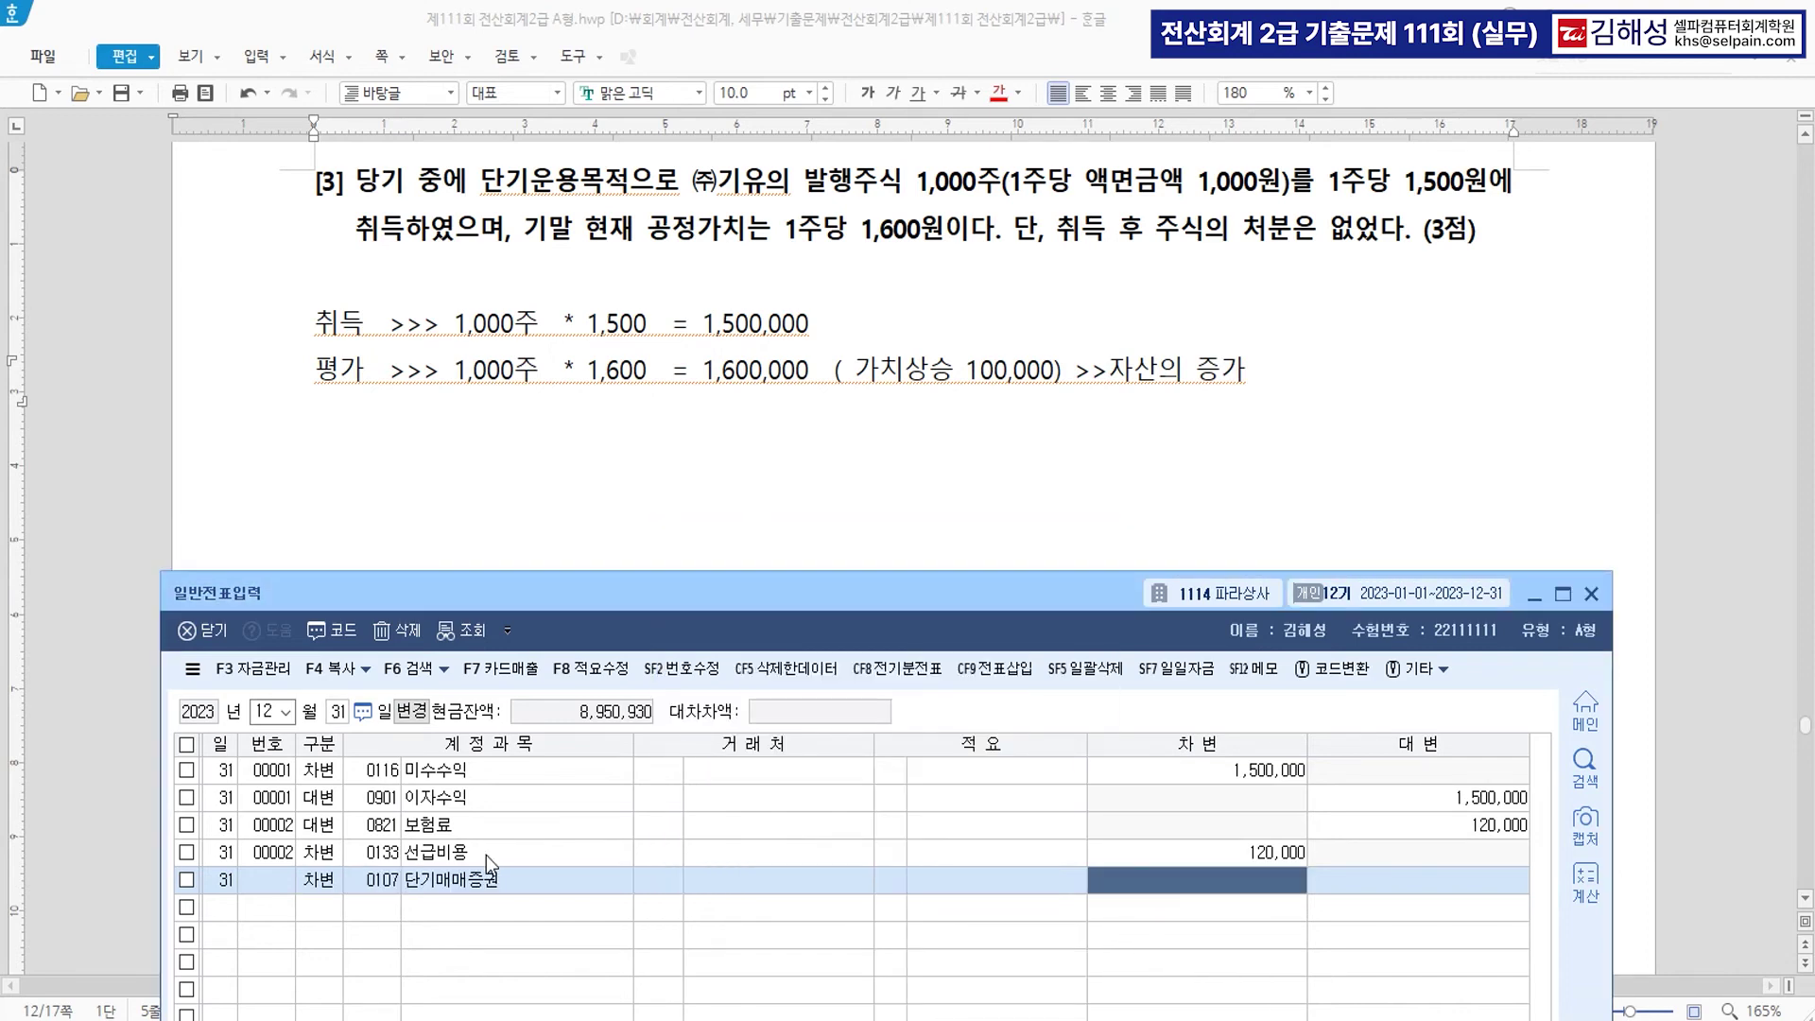
pyautogui.write('100000')
pyautogui.press('Return')
# Balance the 단기매매증권 voucher with a credit line for 0905 단기매매증권평가이익 of 100,000.
pyautogui.write('4')
pyautogui.press('Return')
pyautogui.write('단기')
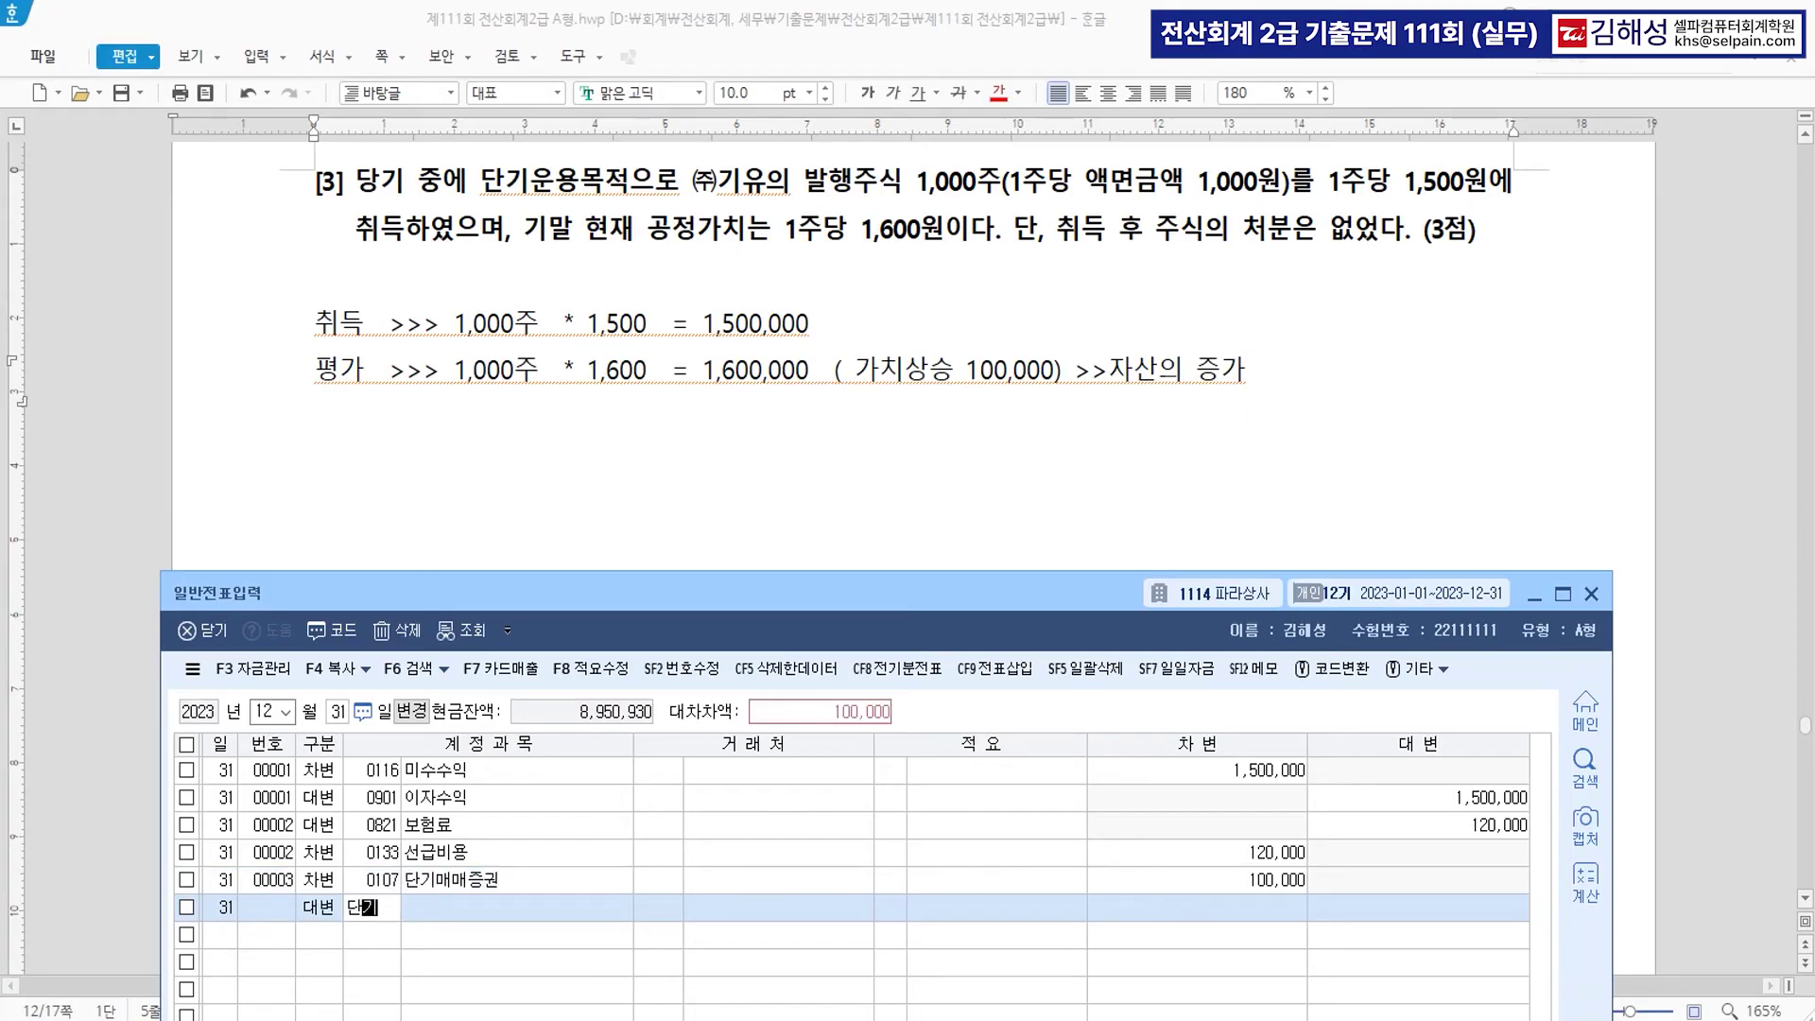
pyautogui.press('Return')
pyautogui.press('Down')
pyautogui.press('Down')
pyautogui.press('Down')
pyautogui.press('Down')
pyautogui.press('Down')
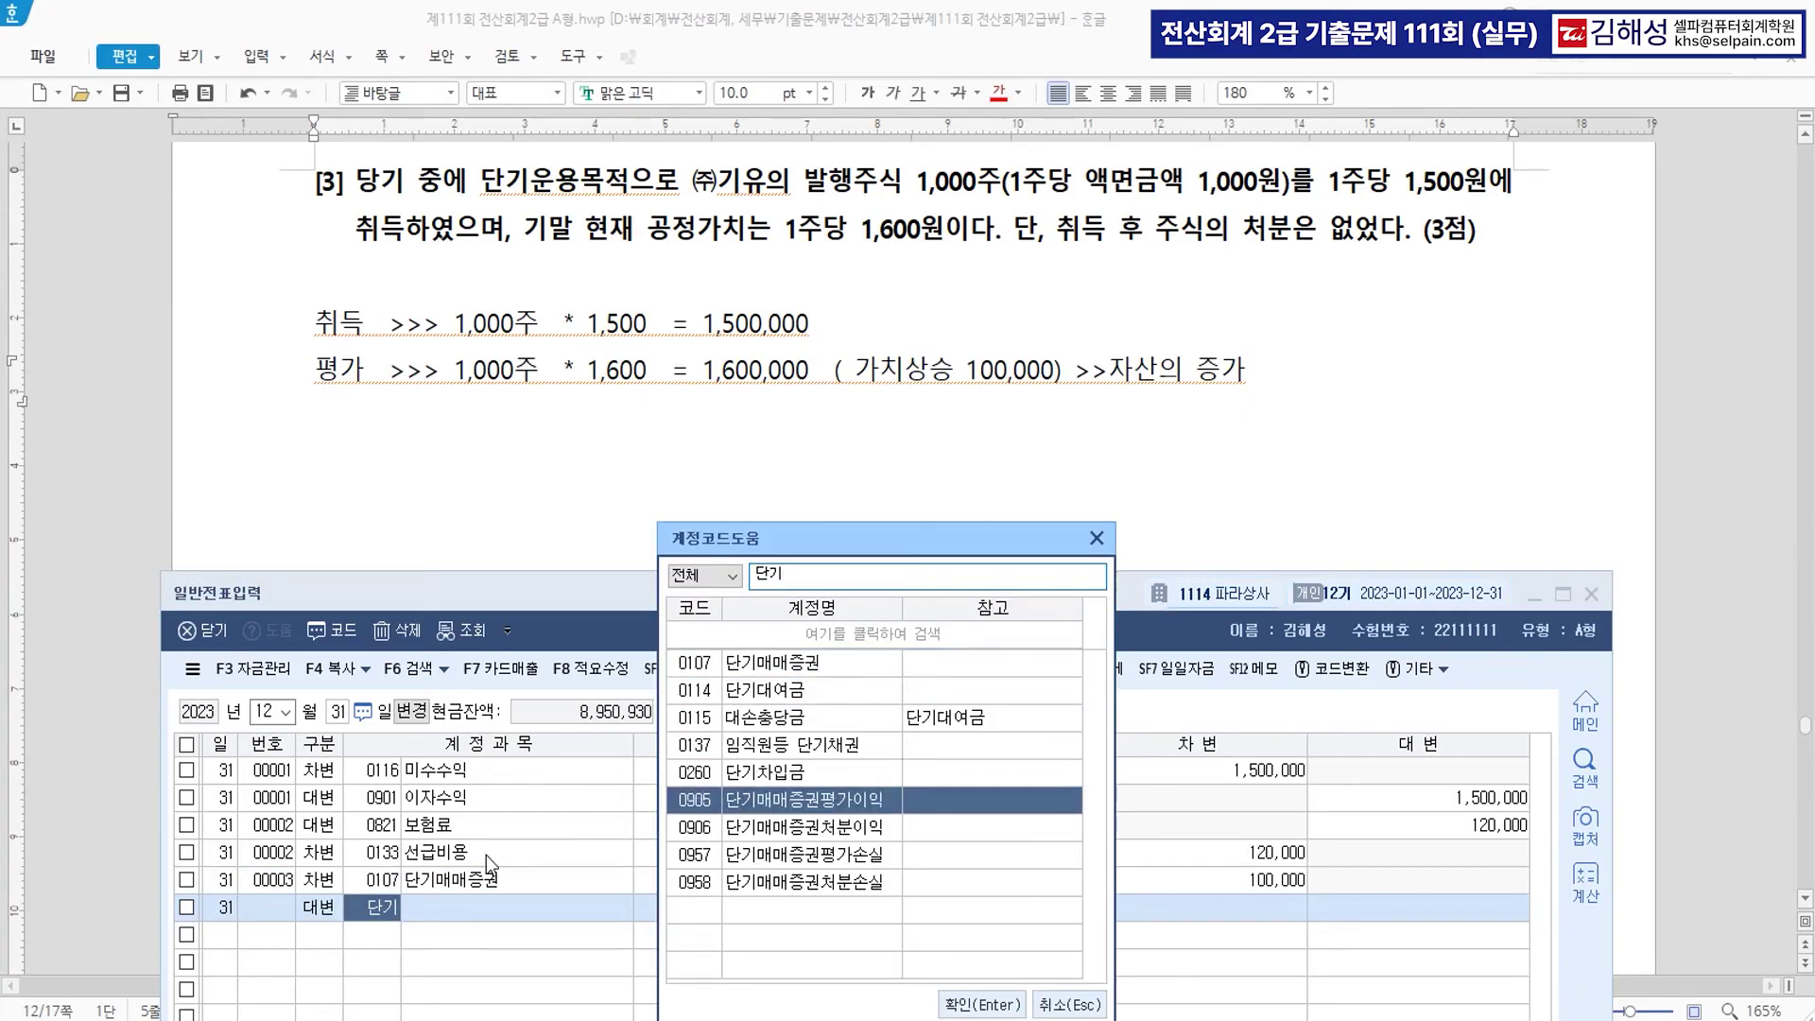
pyautogui.press('Return')
pyautogui.press('Return')
pyautogui.press('Return')
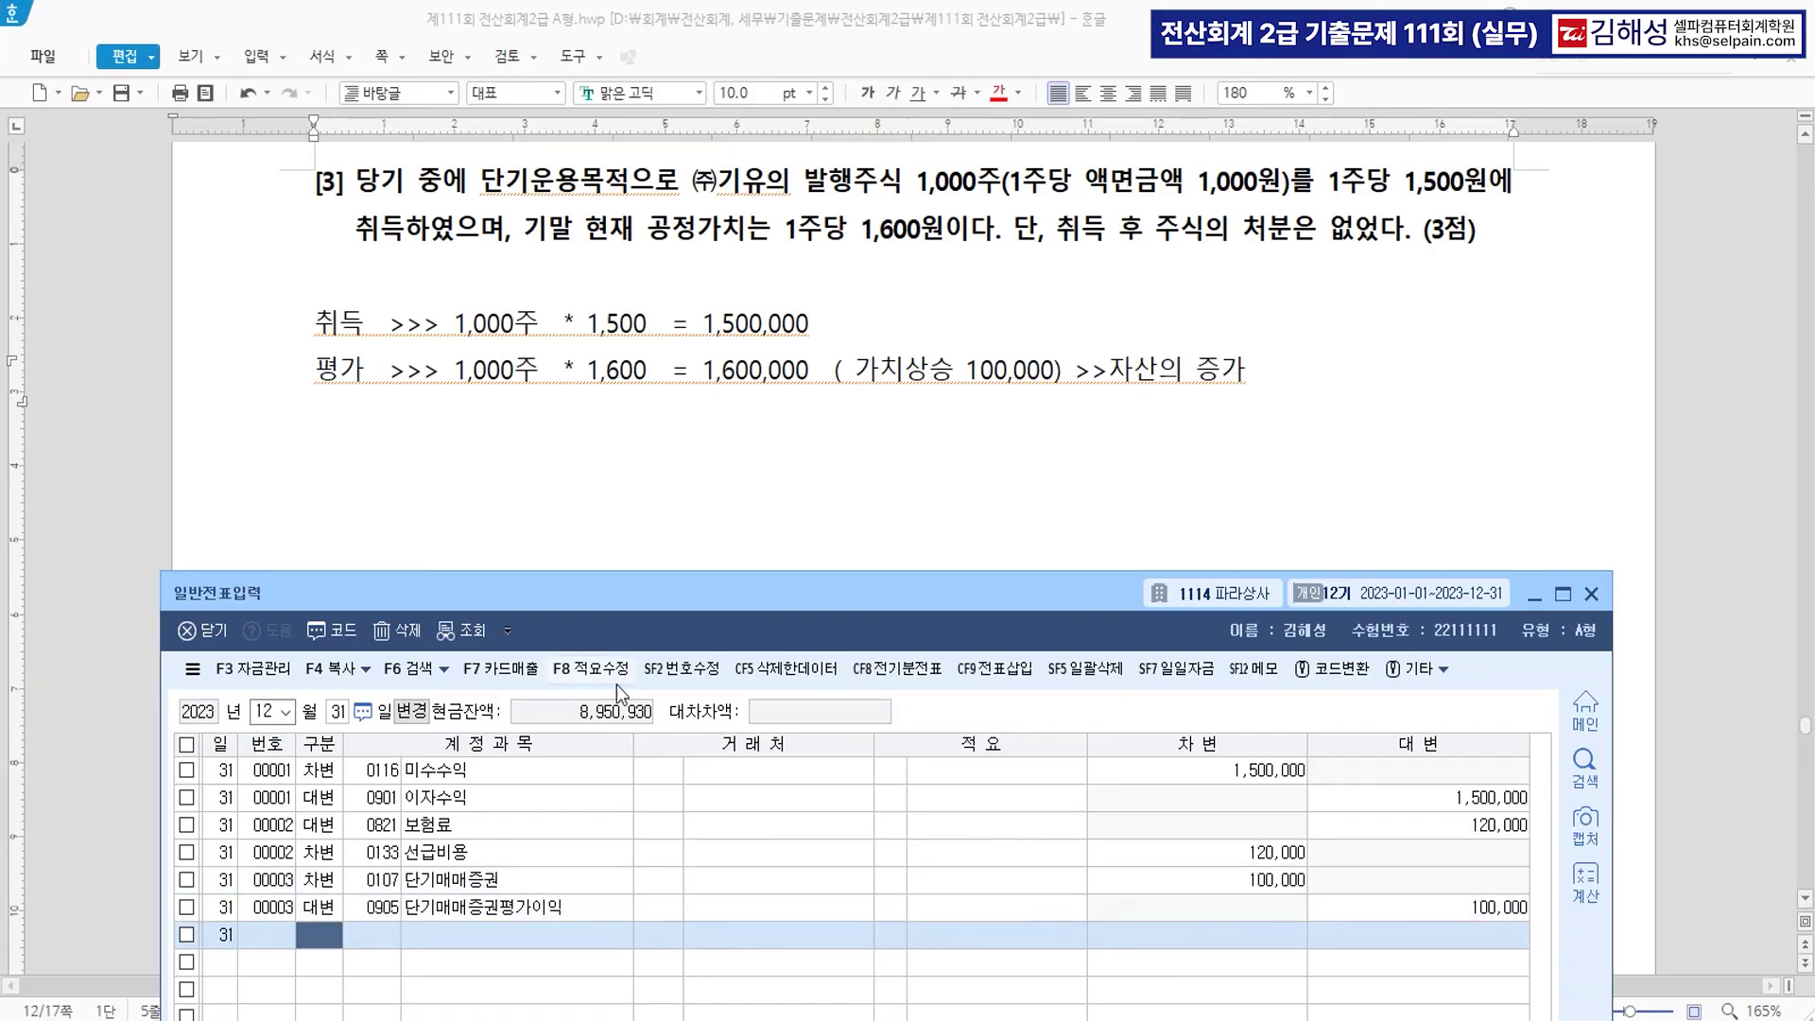
# Return to the exam document and insert two blank lines between question [4] and the 문제7 heading.
pyautogui.moveTo(665, 595); pyautogui.dragTo(669, 536)
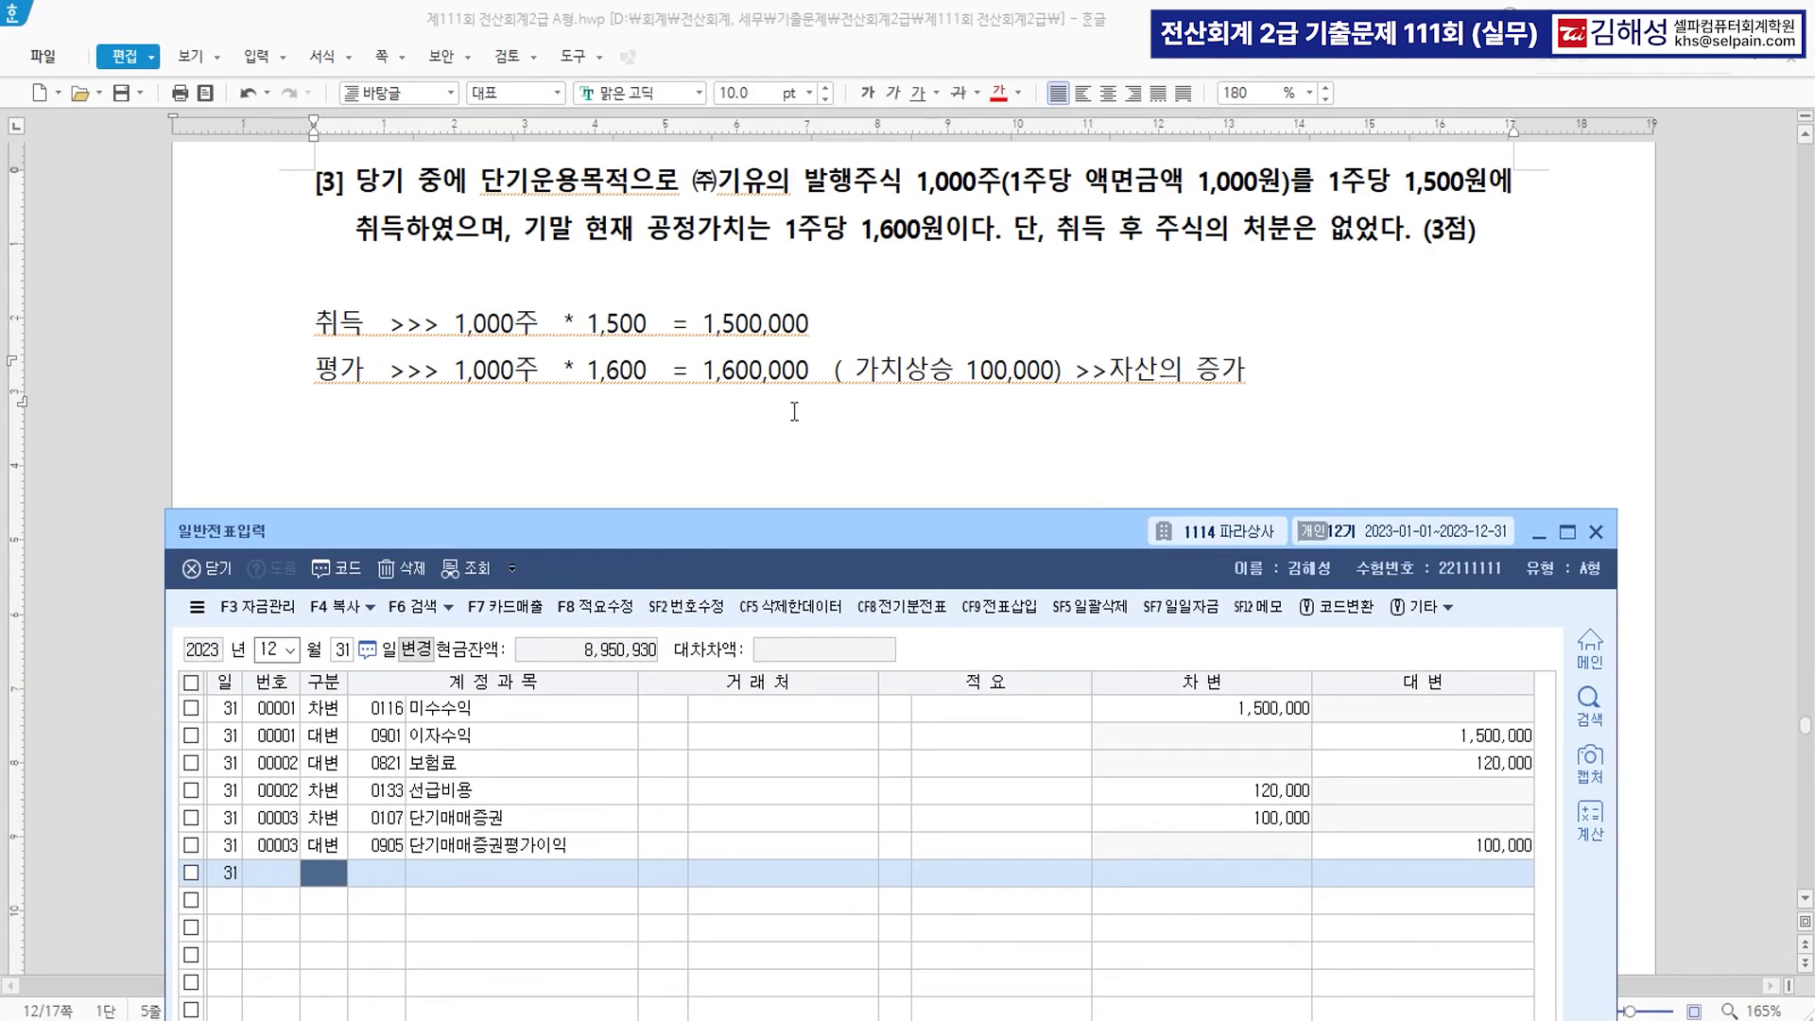
pyautogui.scroll(-3, 802, 404)
pyautogui.scroll(-2, 802, 405)
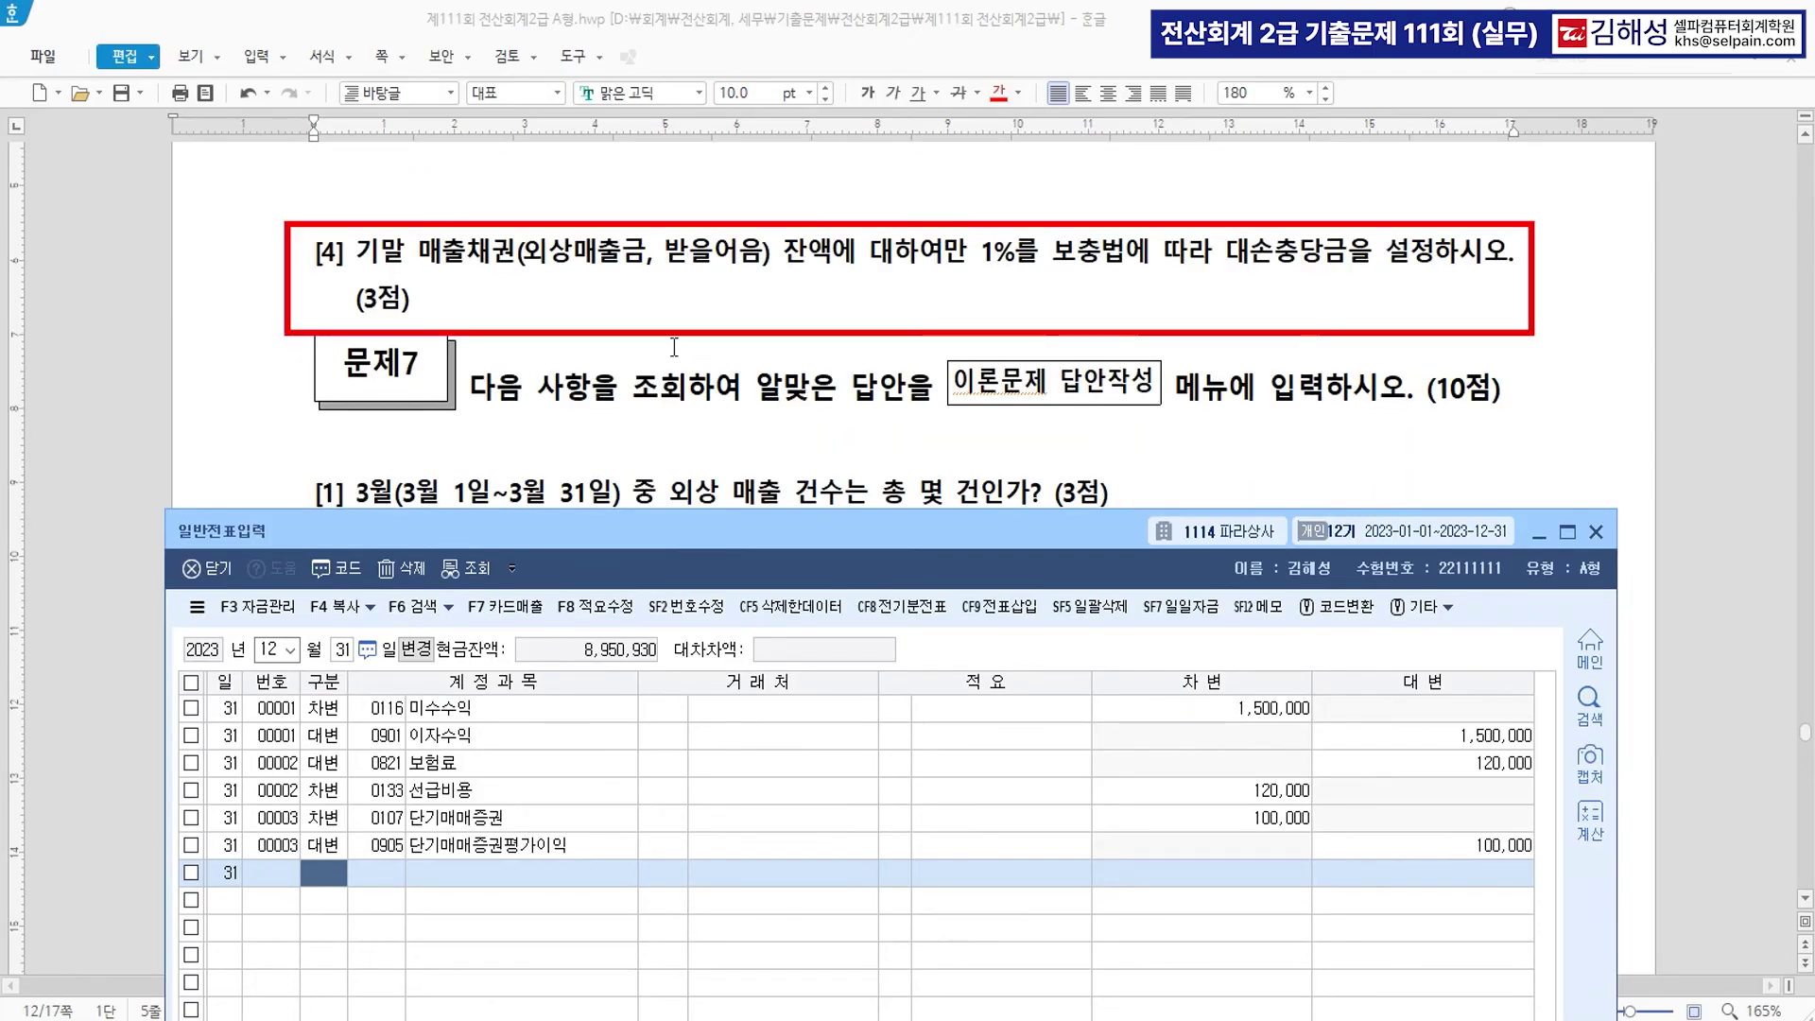
pyautogui.click(608, 301)
pyautogui.press('Return')
pyautogui.press('BackSpace')
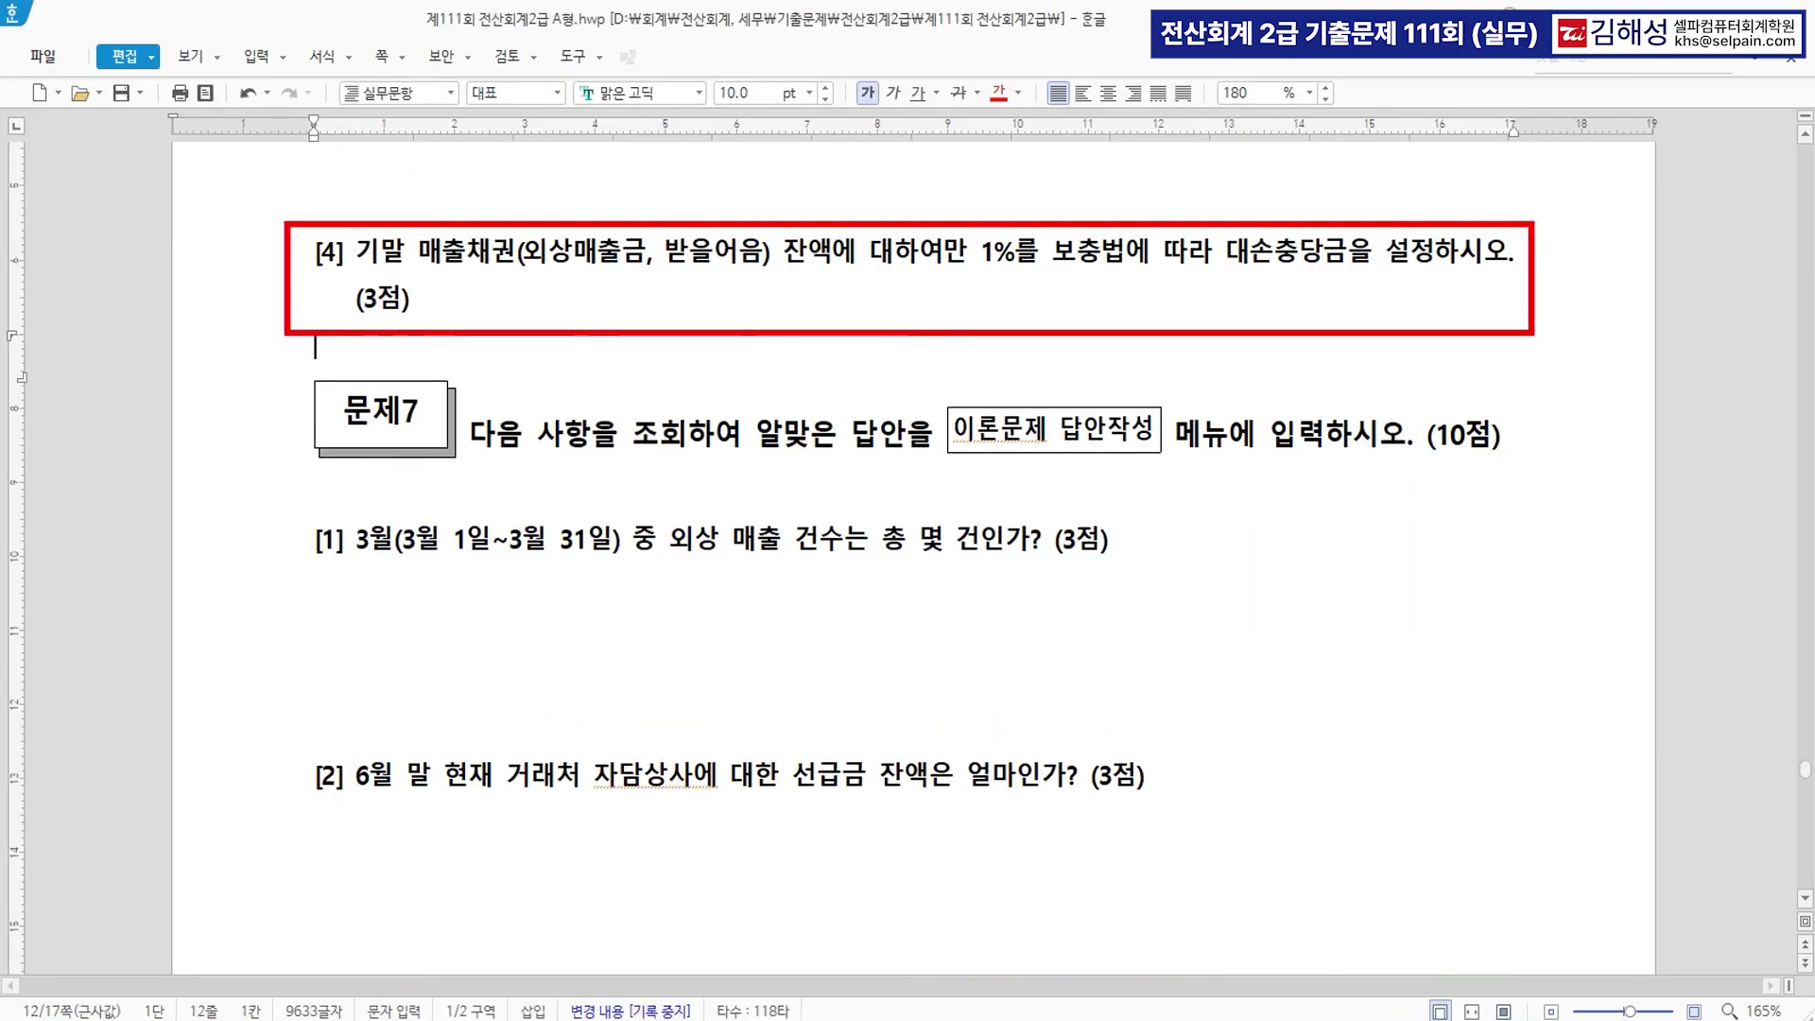
pyautogui.press('Return')
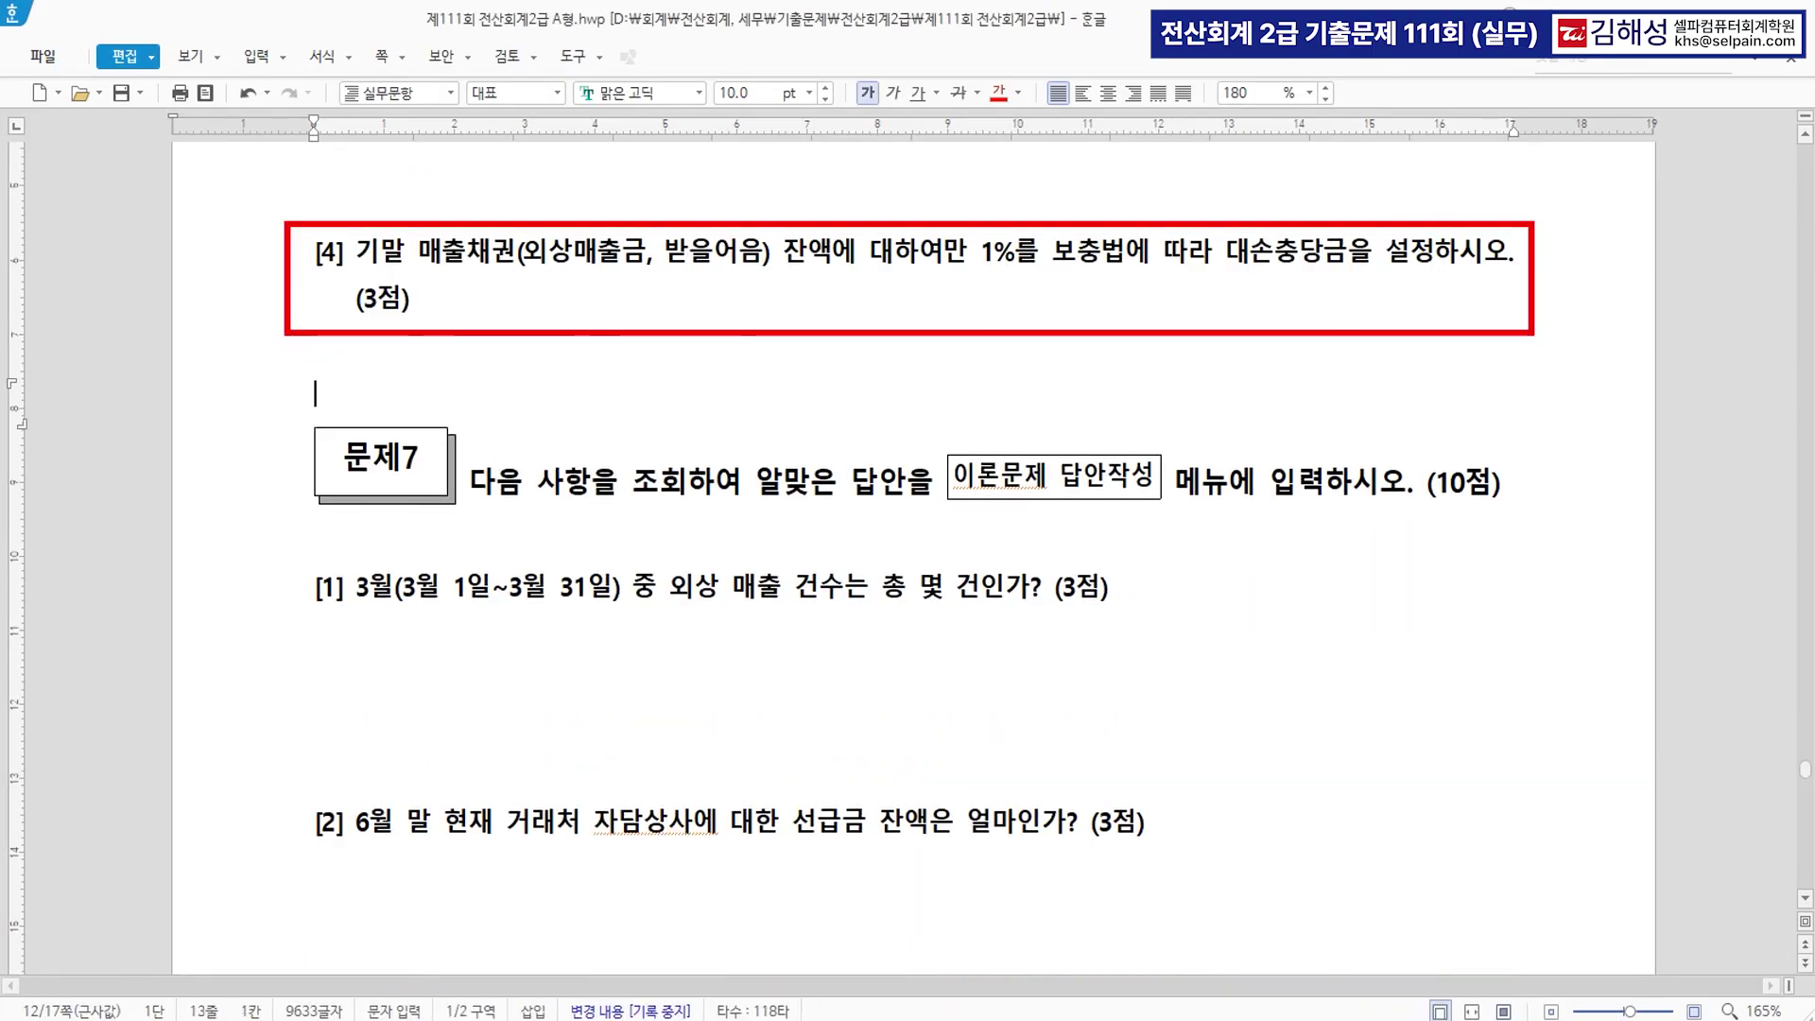
# Colour "1%" and "외상매출금, 받을어음" red in question [4].
pyautogui.click(1313, 279)
pyautogui.moveTo(980, 253); pyautogui.dragTo(1014, 254)
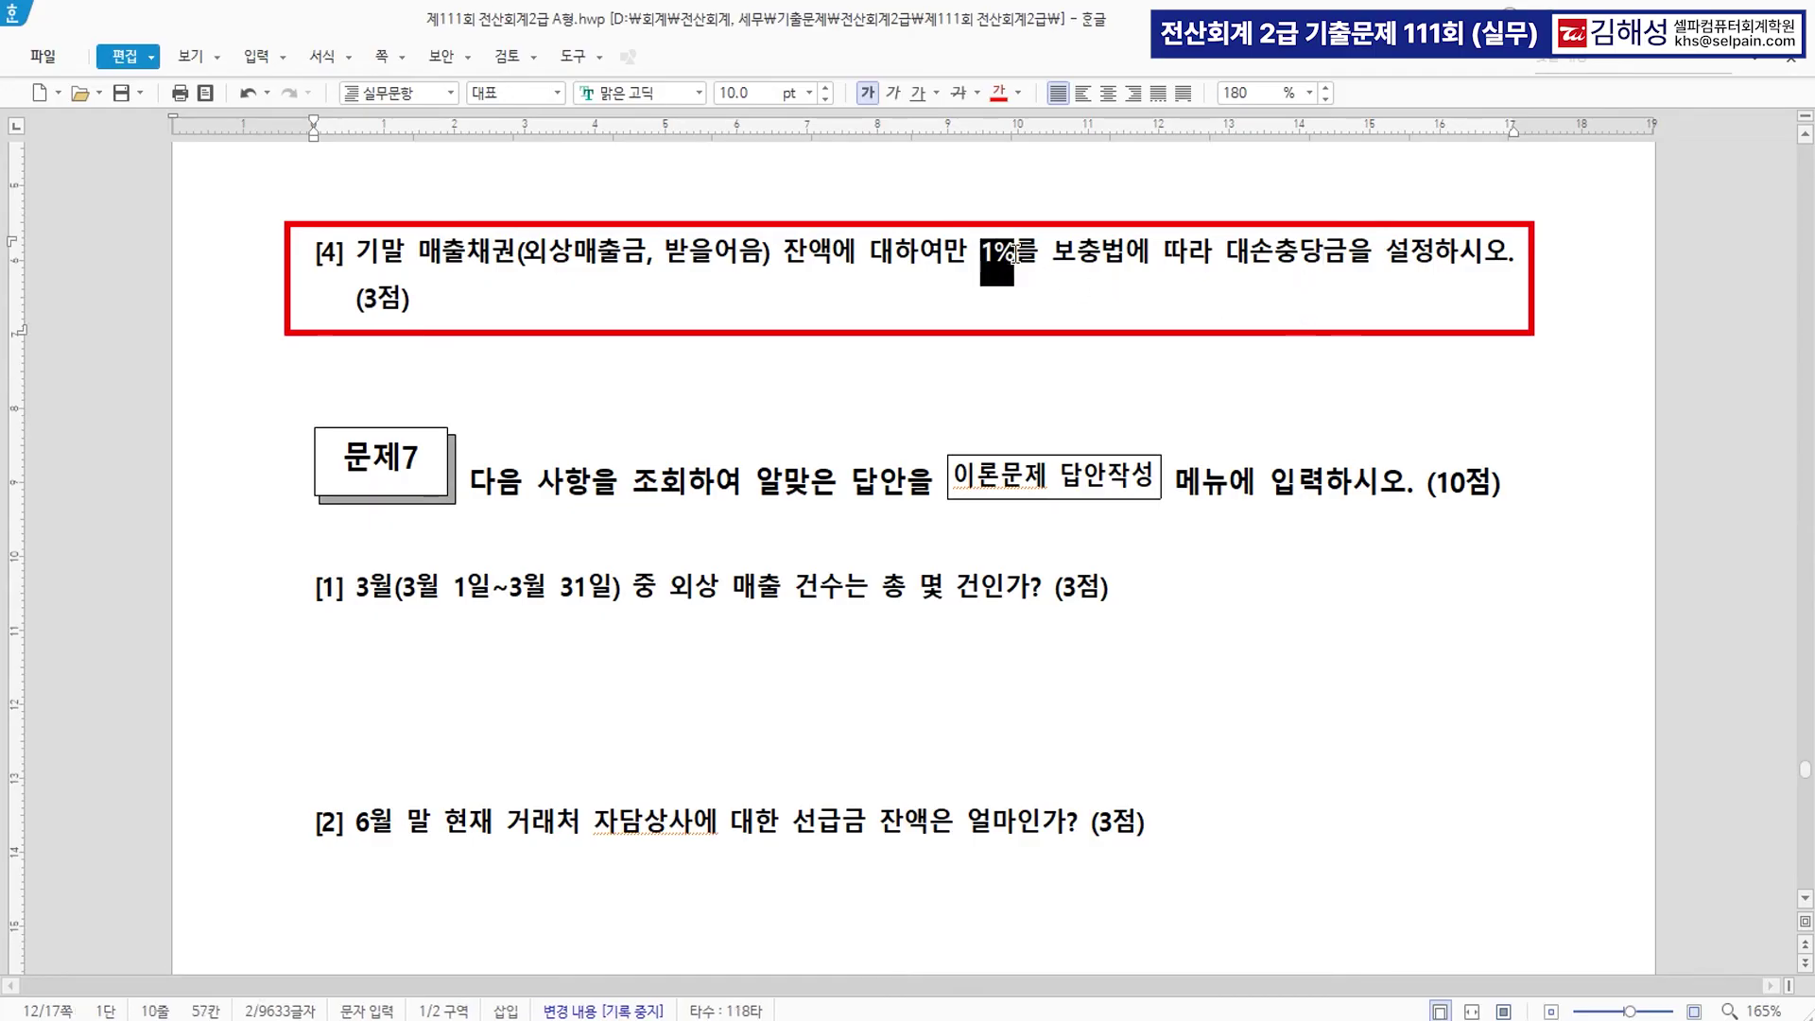
pyautogui.click(1001, 95)
pyautogui.moveTo(523, 265); pyautogui.dragTo(758, 267)
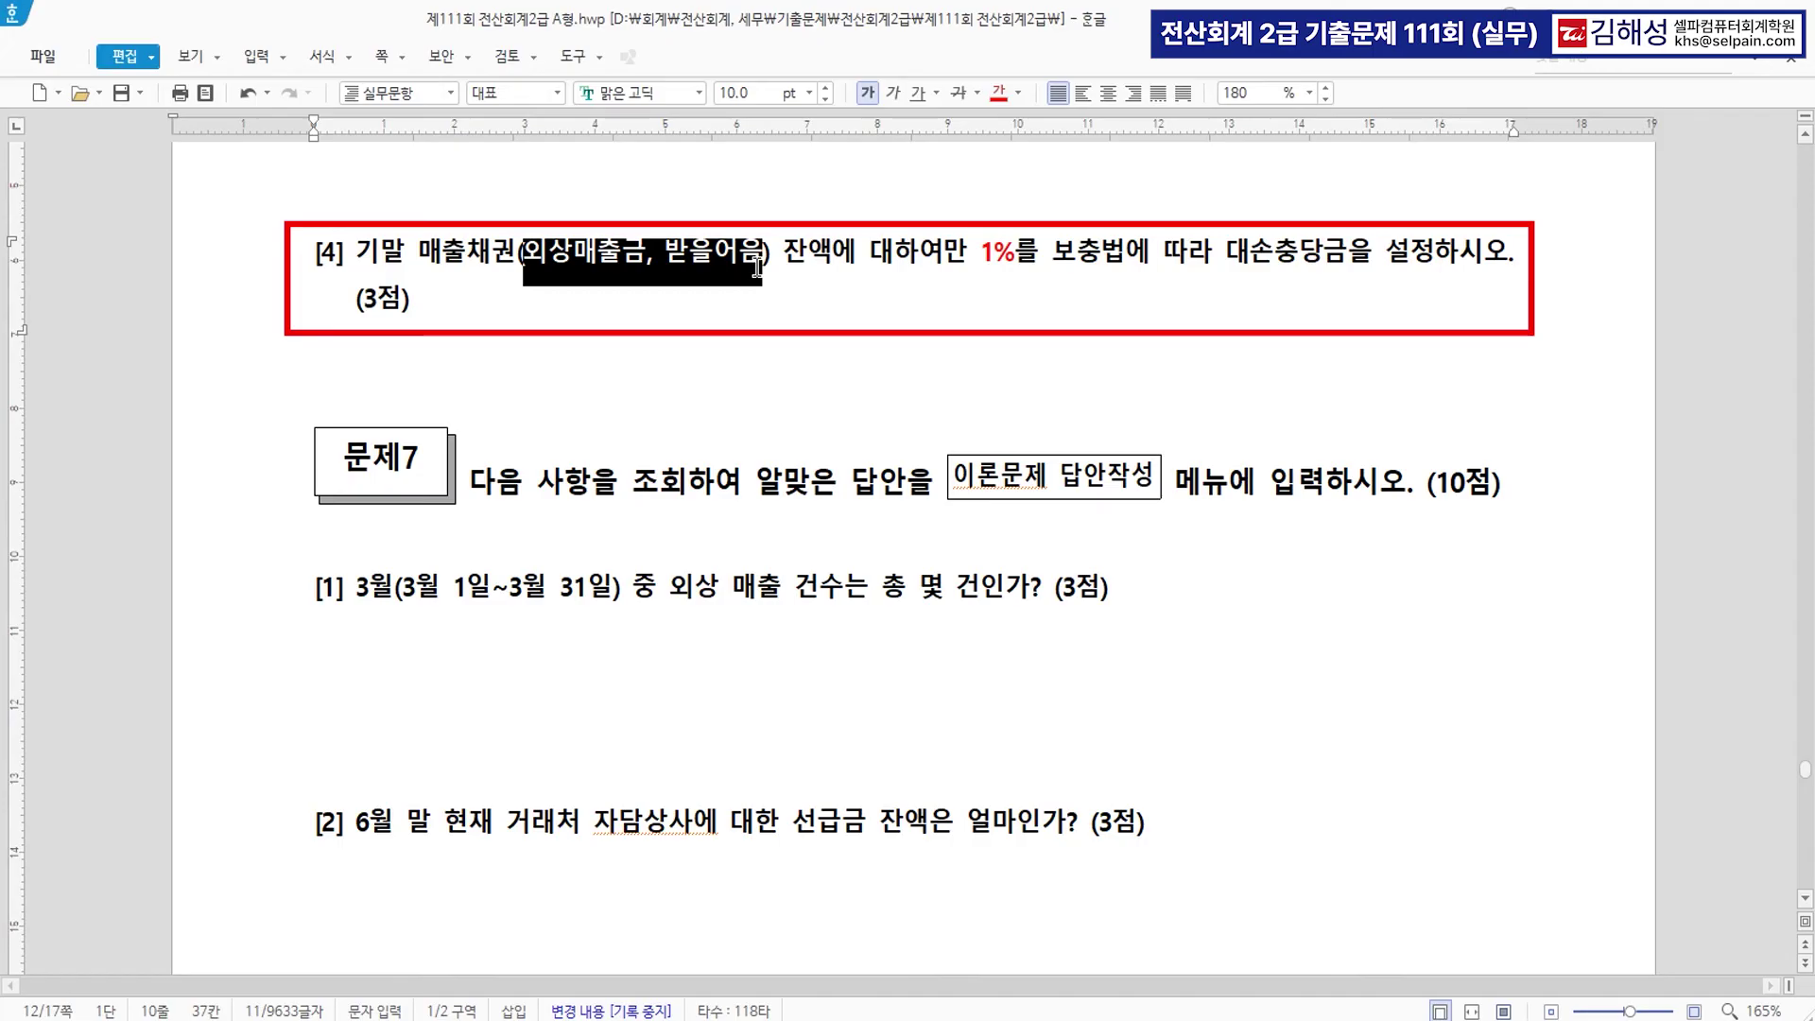
pyautogui.click(1002, 96)
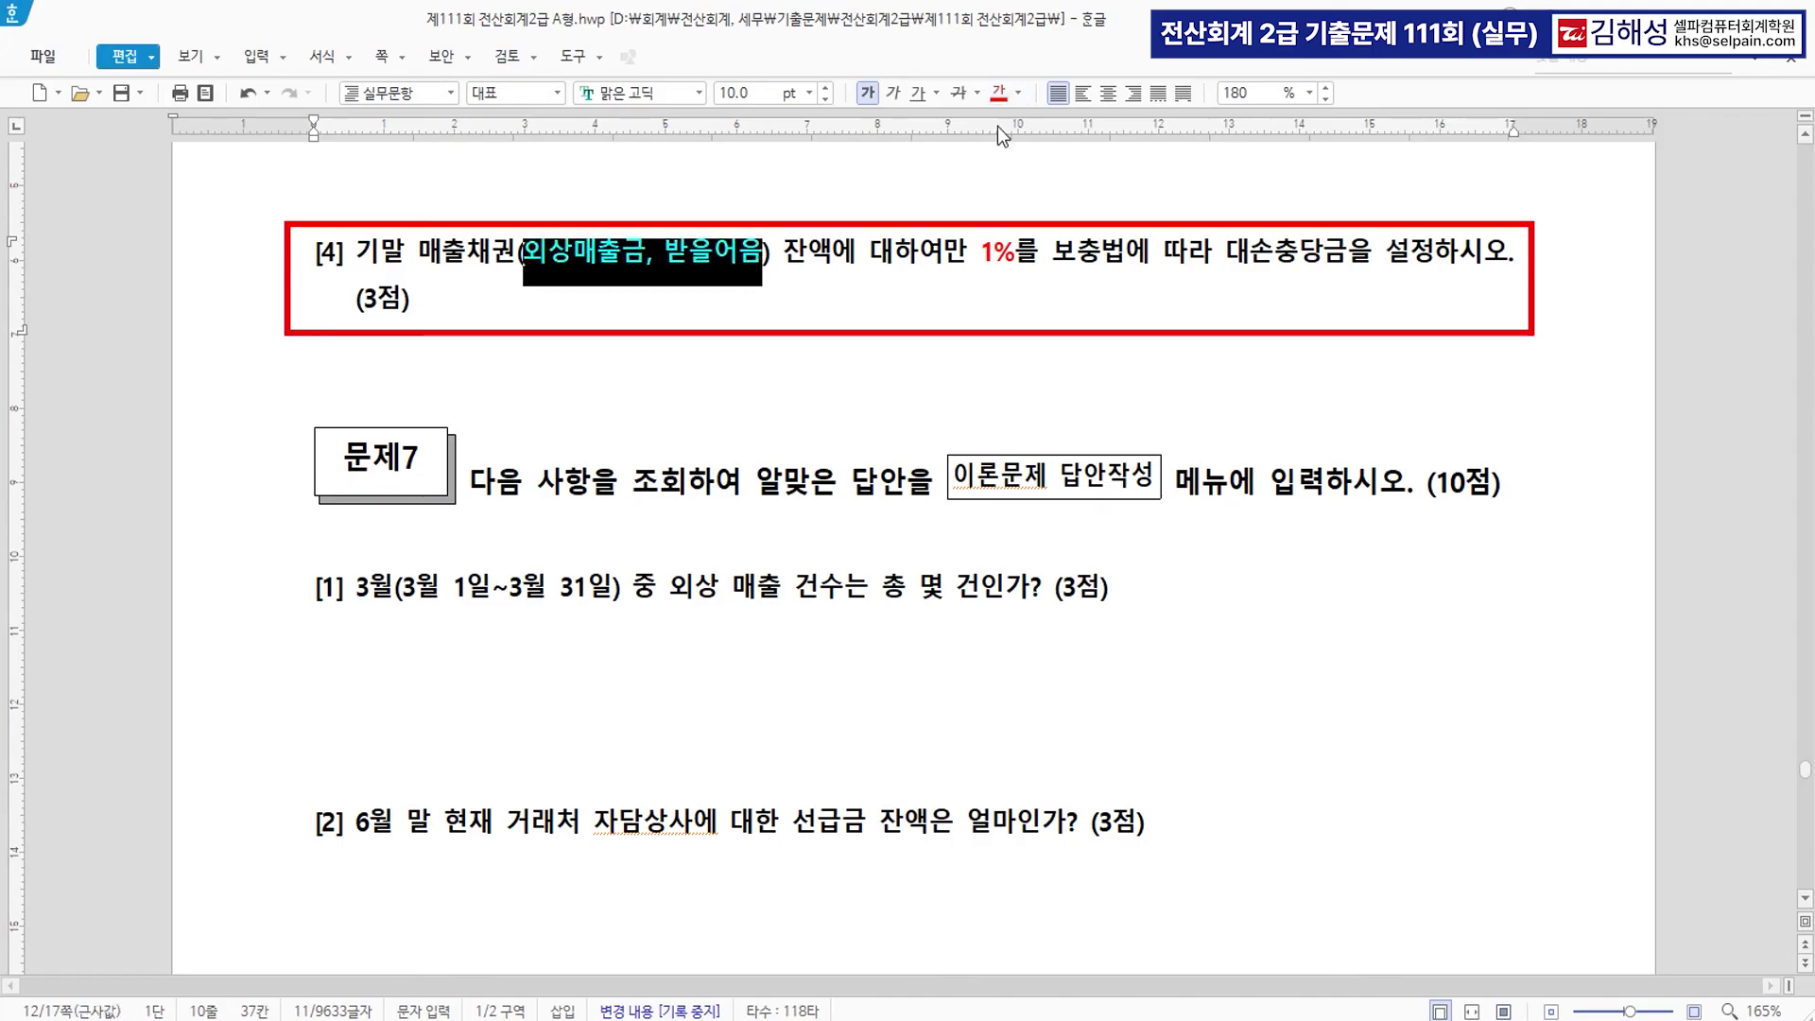
# Add the line "결산자료입력 >>> 기말재고액, 대손, 퇴직급여, 감가상각, 소득세(법인세)" below question [4].
pyautogui.click(917, 309)
pyautogui.press('Return')
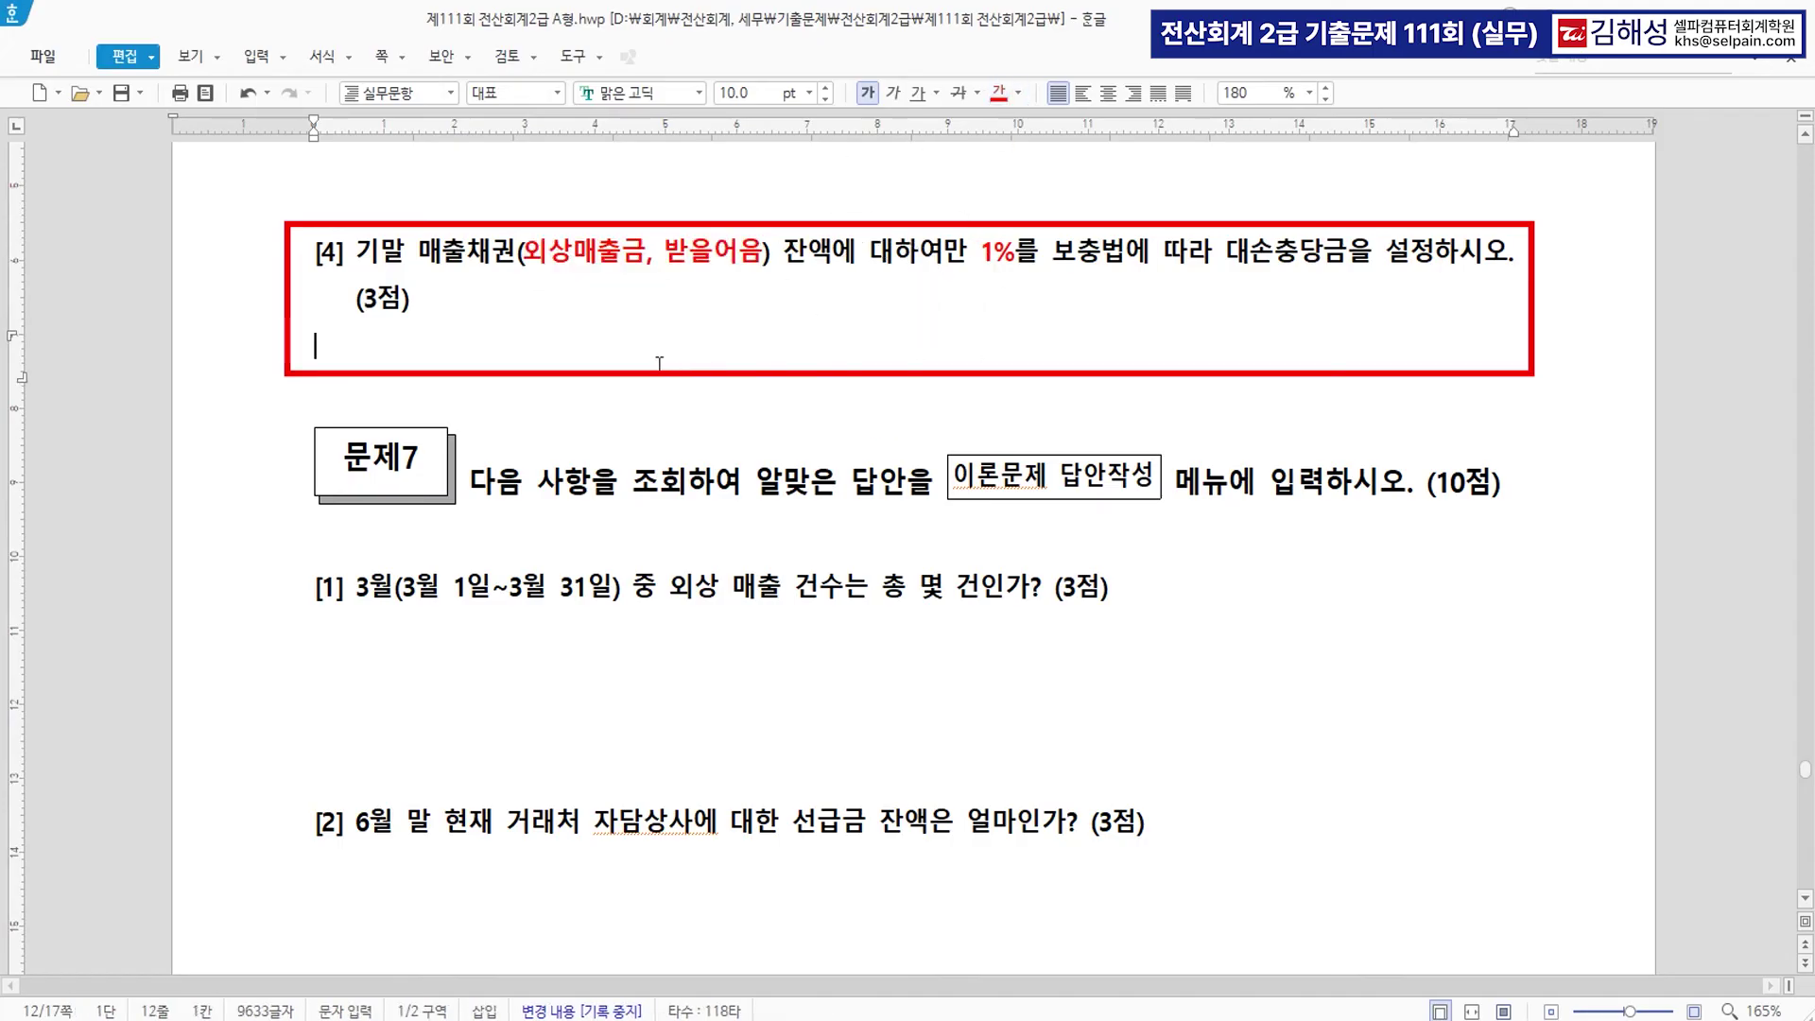
pyautogui.write('결산자료입력')
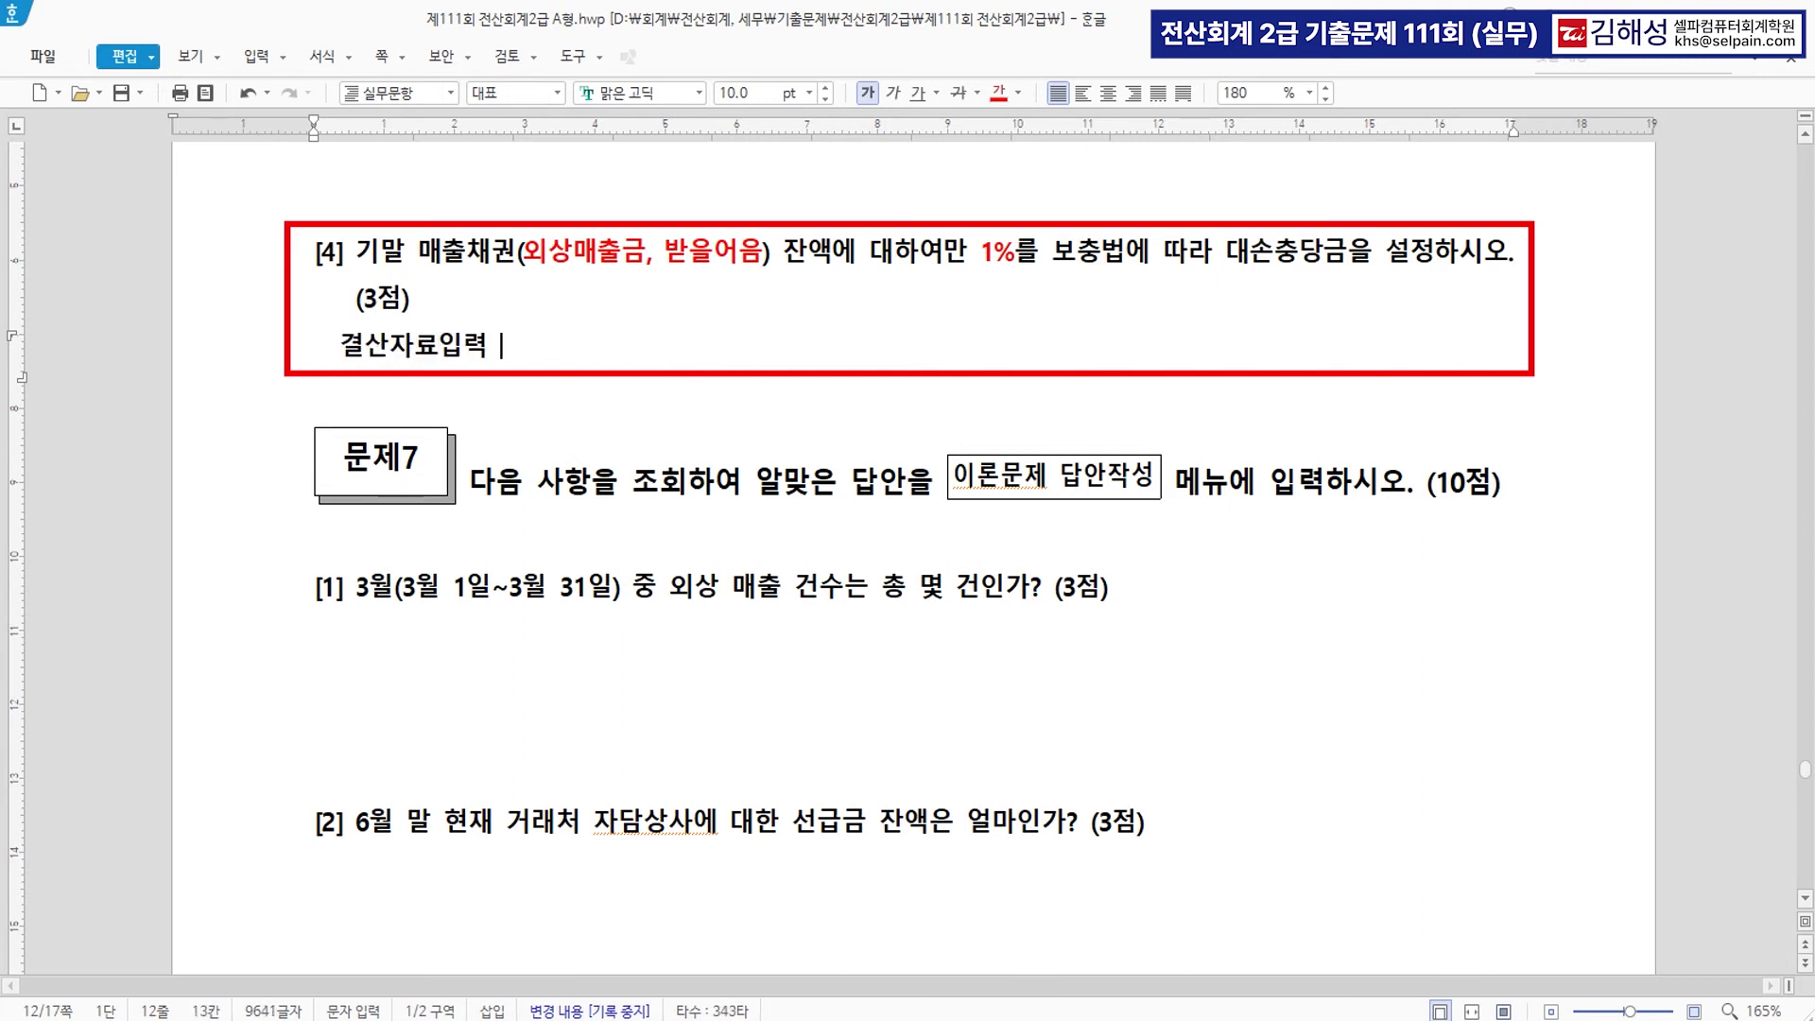
pyautogui.write('  >>> 기말재권')
pyautogui.write('액, 대손, ')
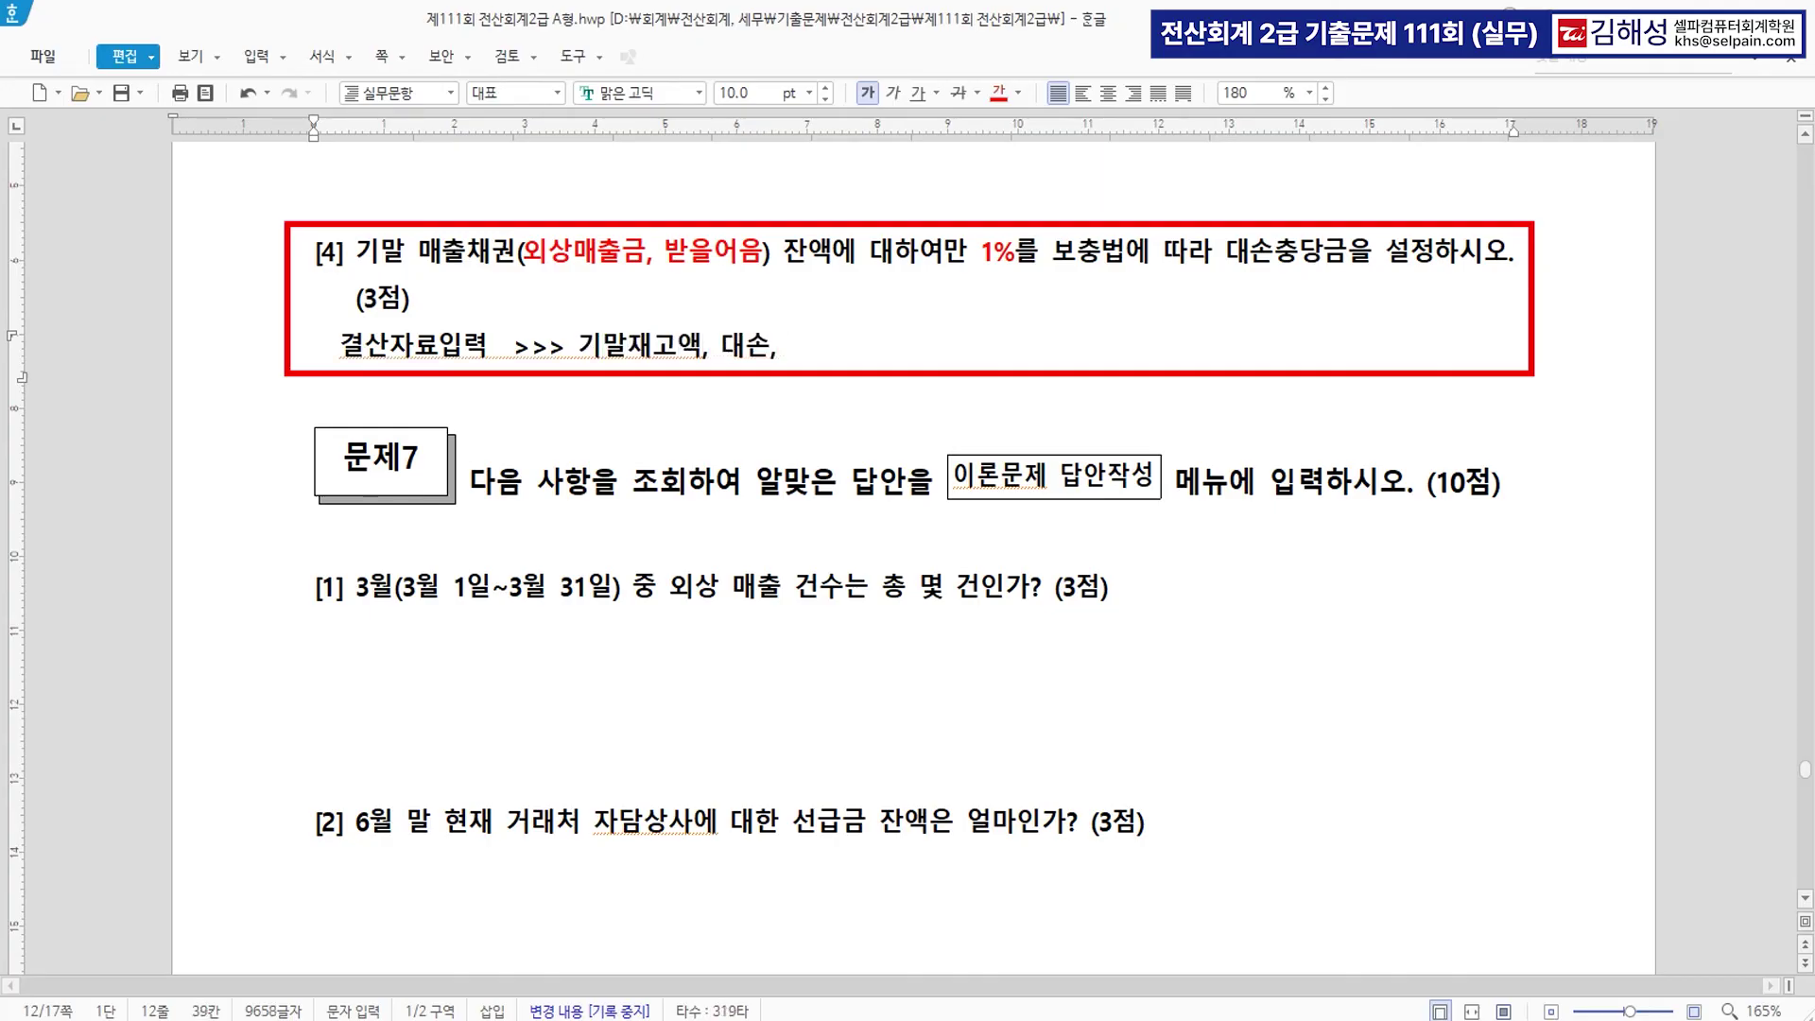
pyautogui.write('퇴직급여, ')
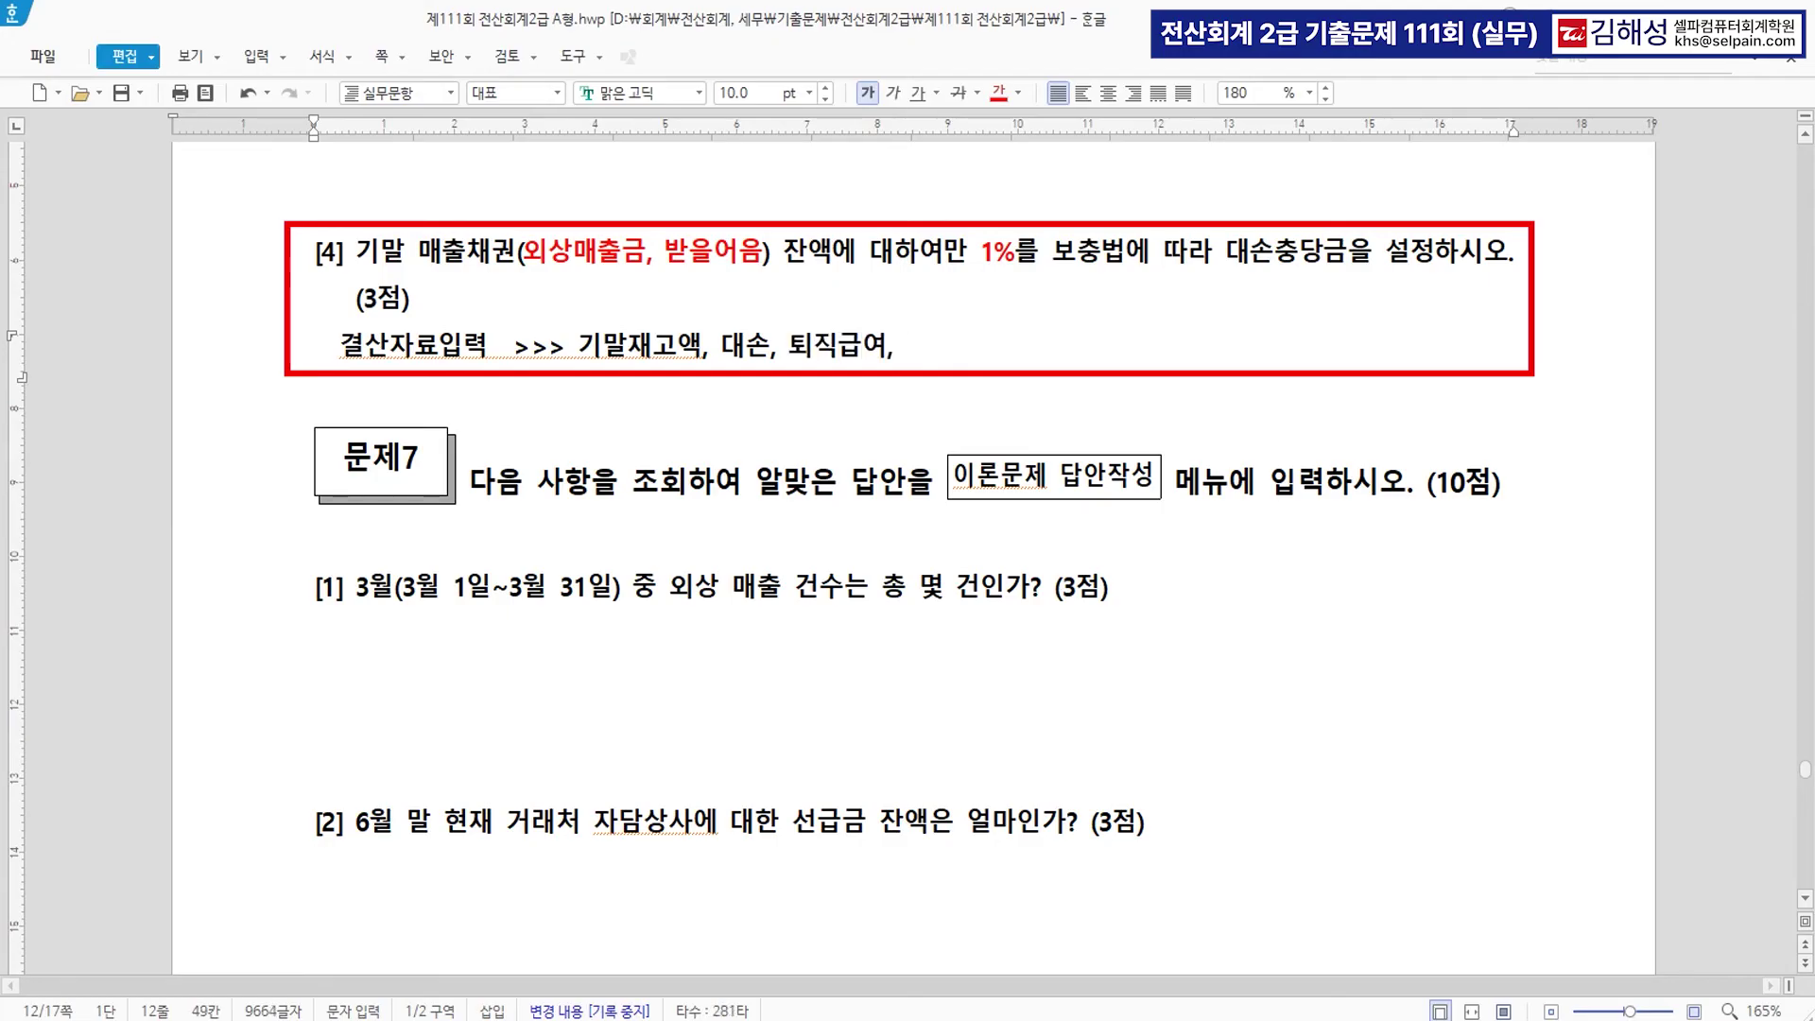
pyautogui.write('감가상각')
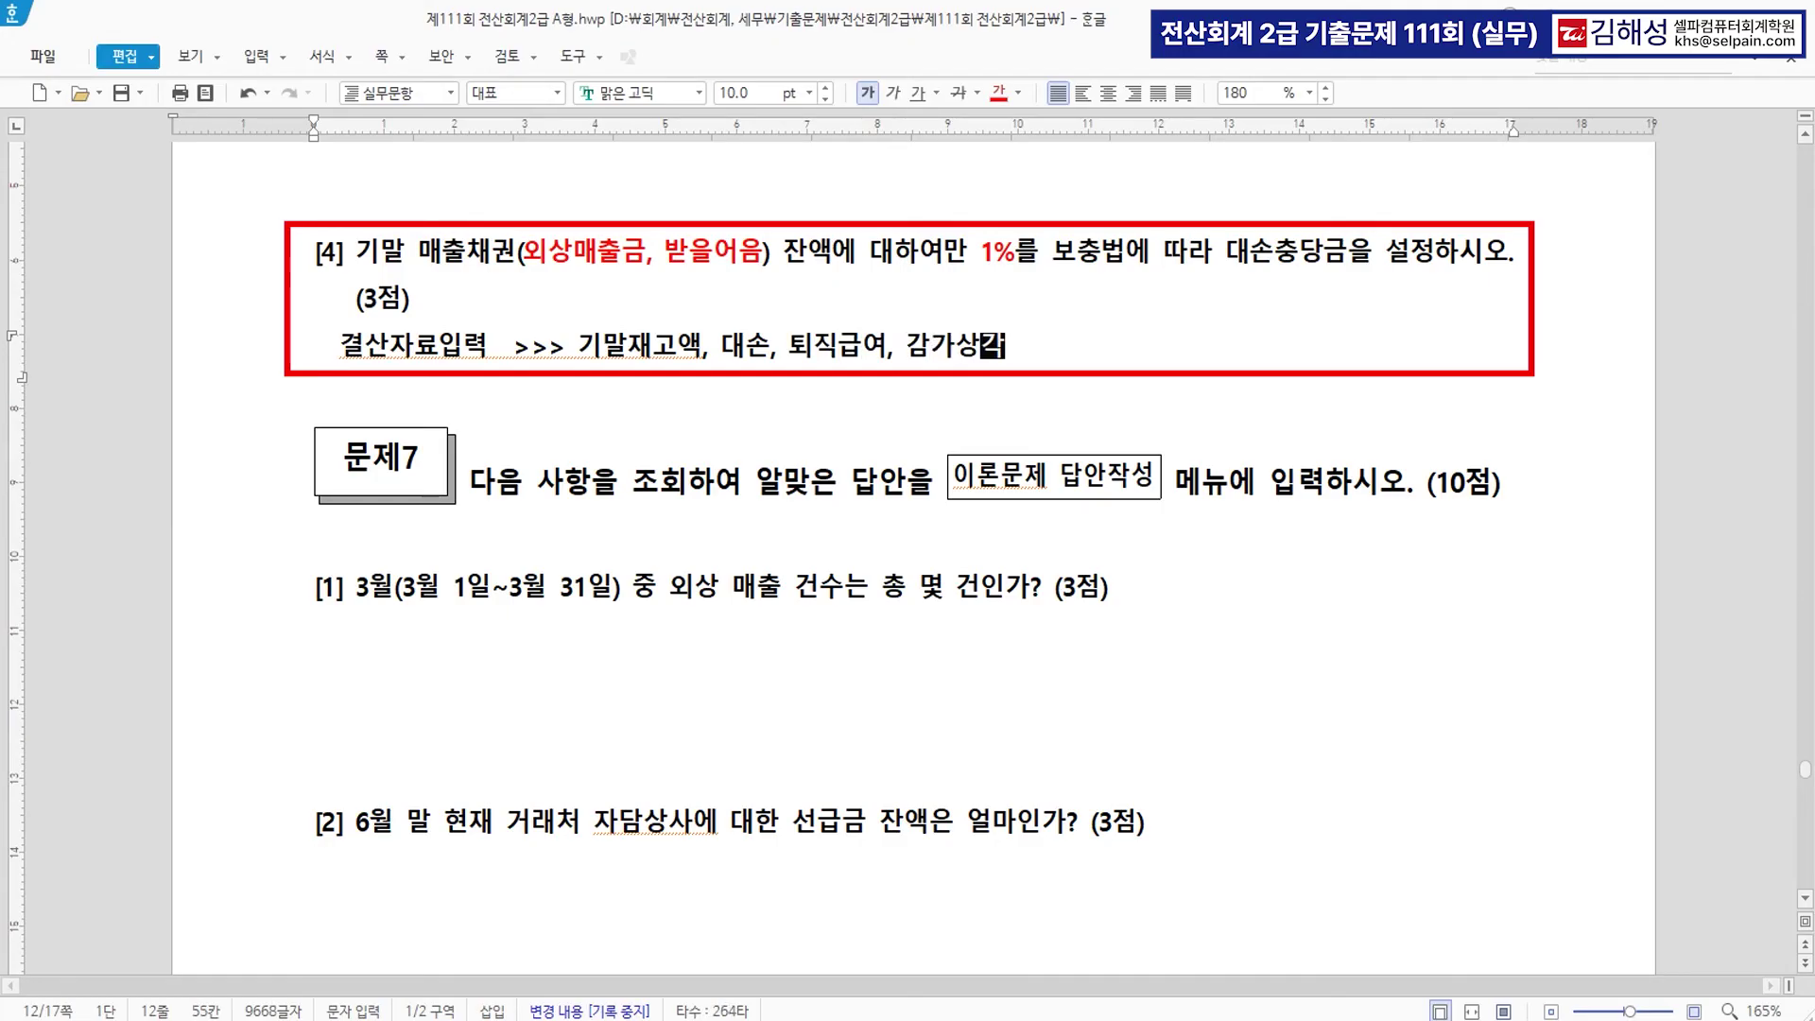
pyautogui.write(', 소득')
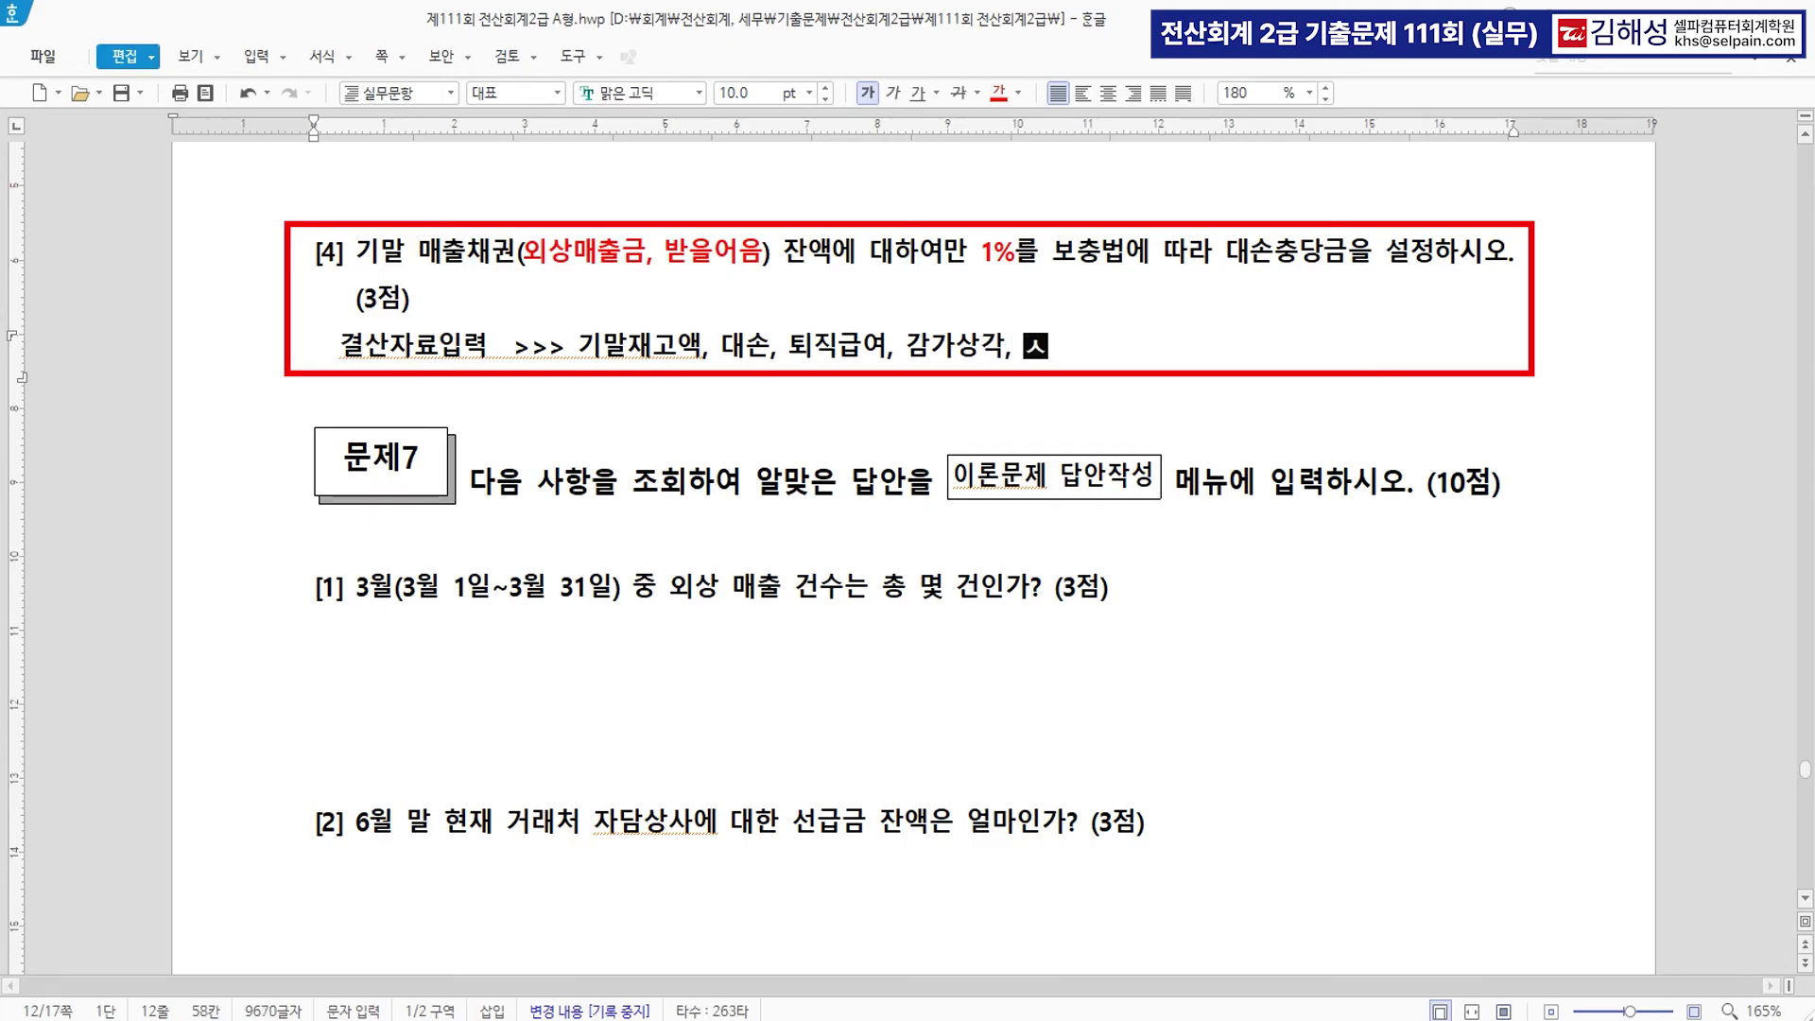
pyautogui.write('세(법인세')
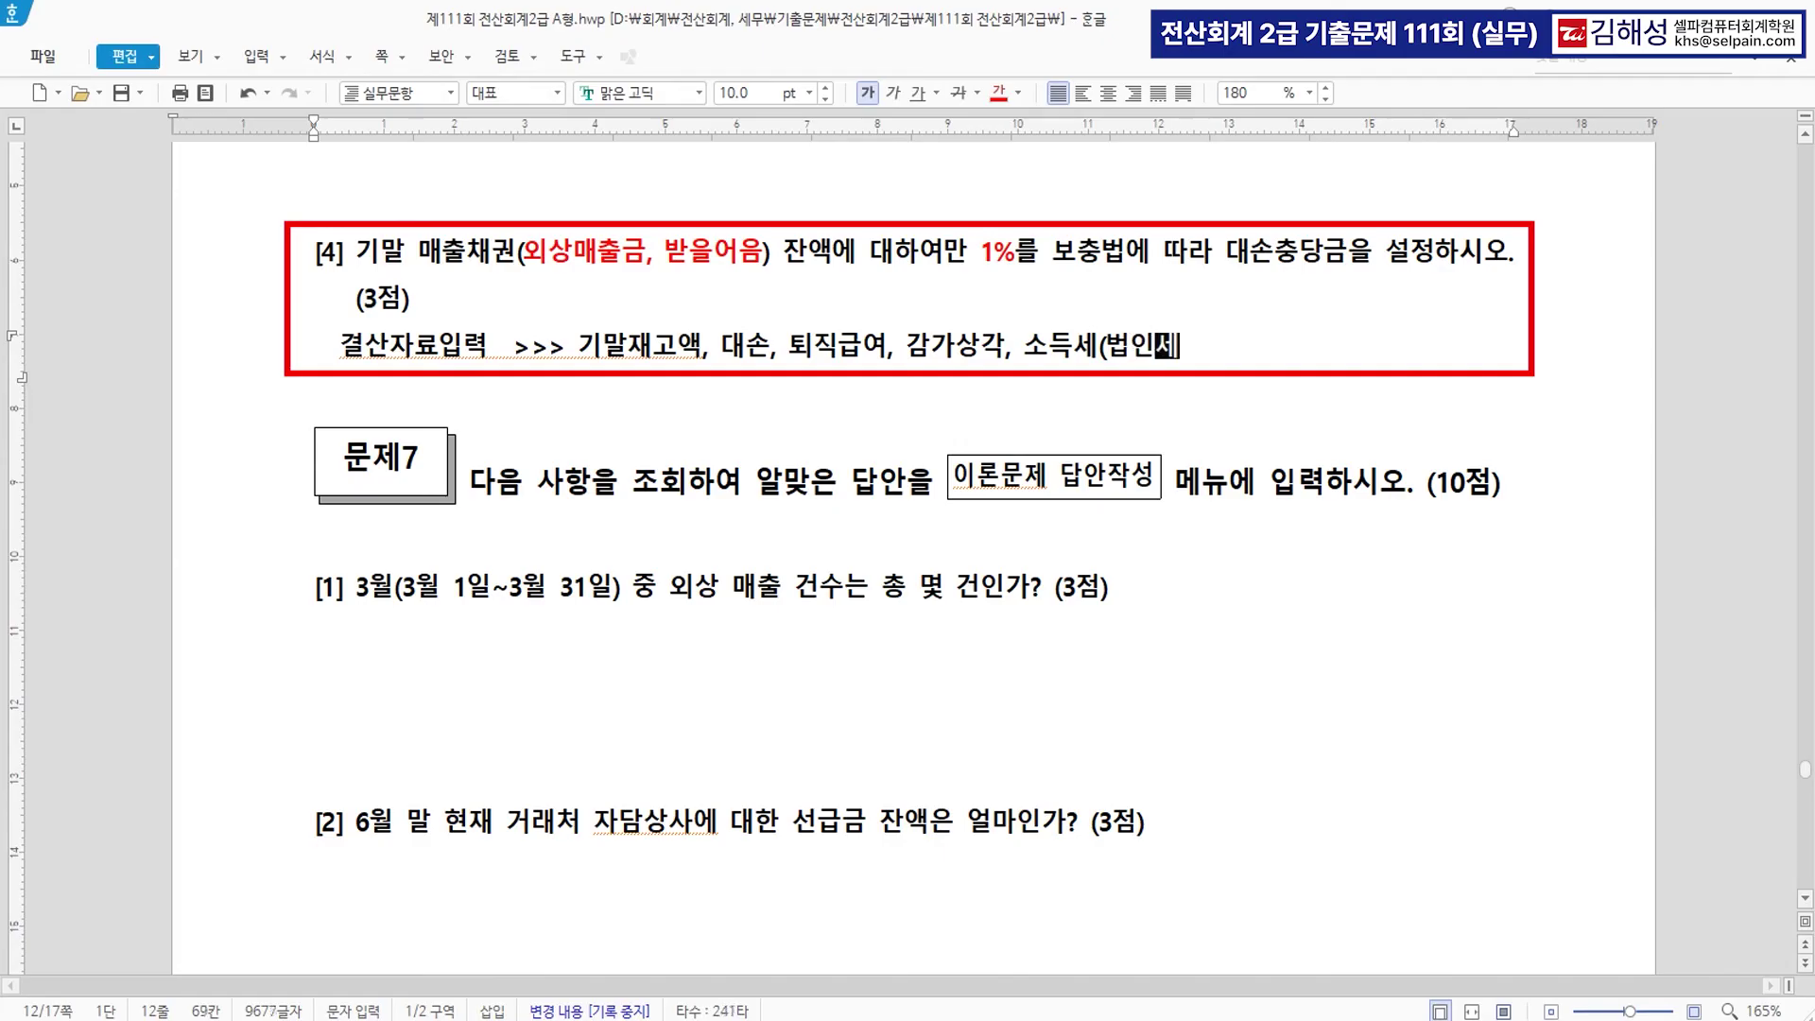
pyautogui.write(')')
# Format the new 결산자료입력 note in 12 pt red text and select the word 대손 in it.
pyautogui.click(274, 352)
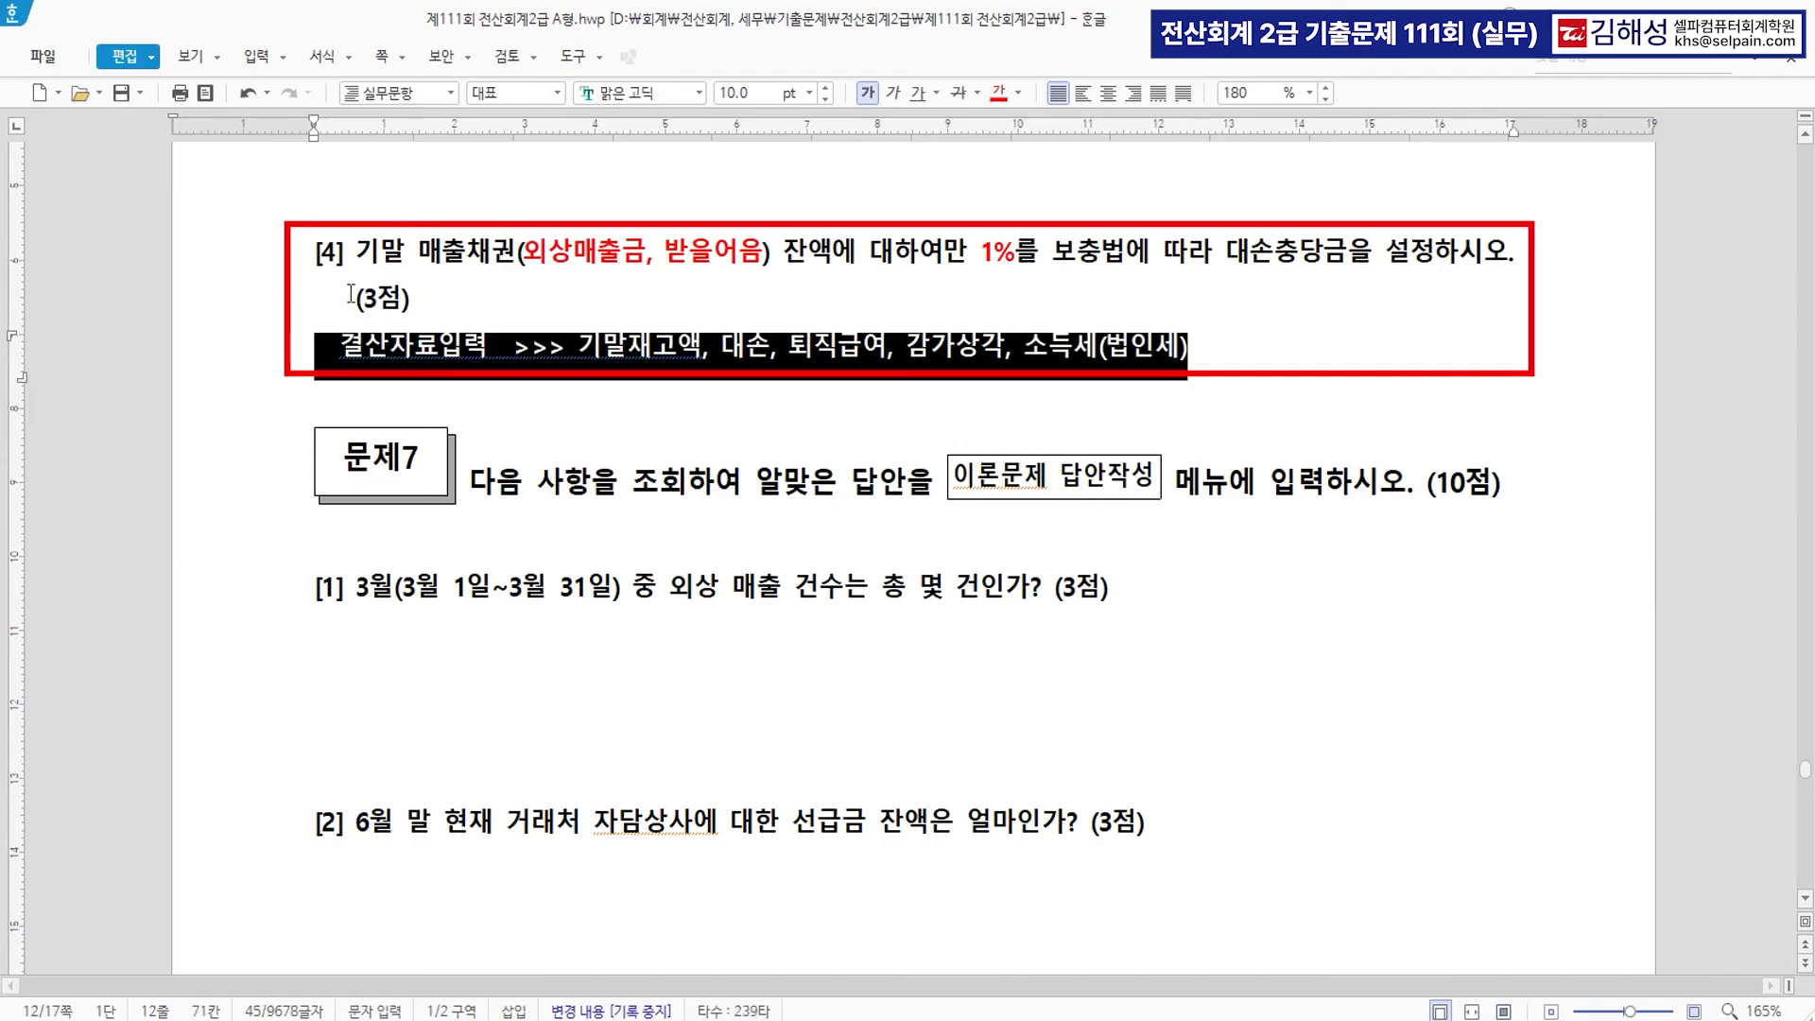
pyautogui.click(810, 93)
pyautogui.click(780, 248)
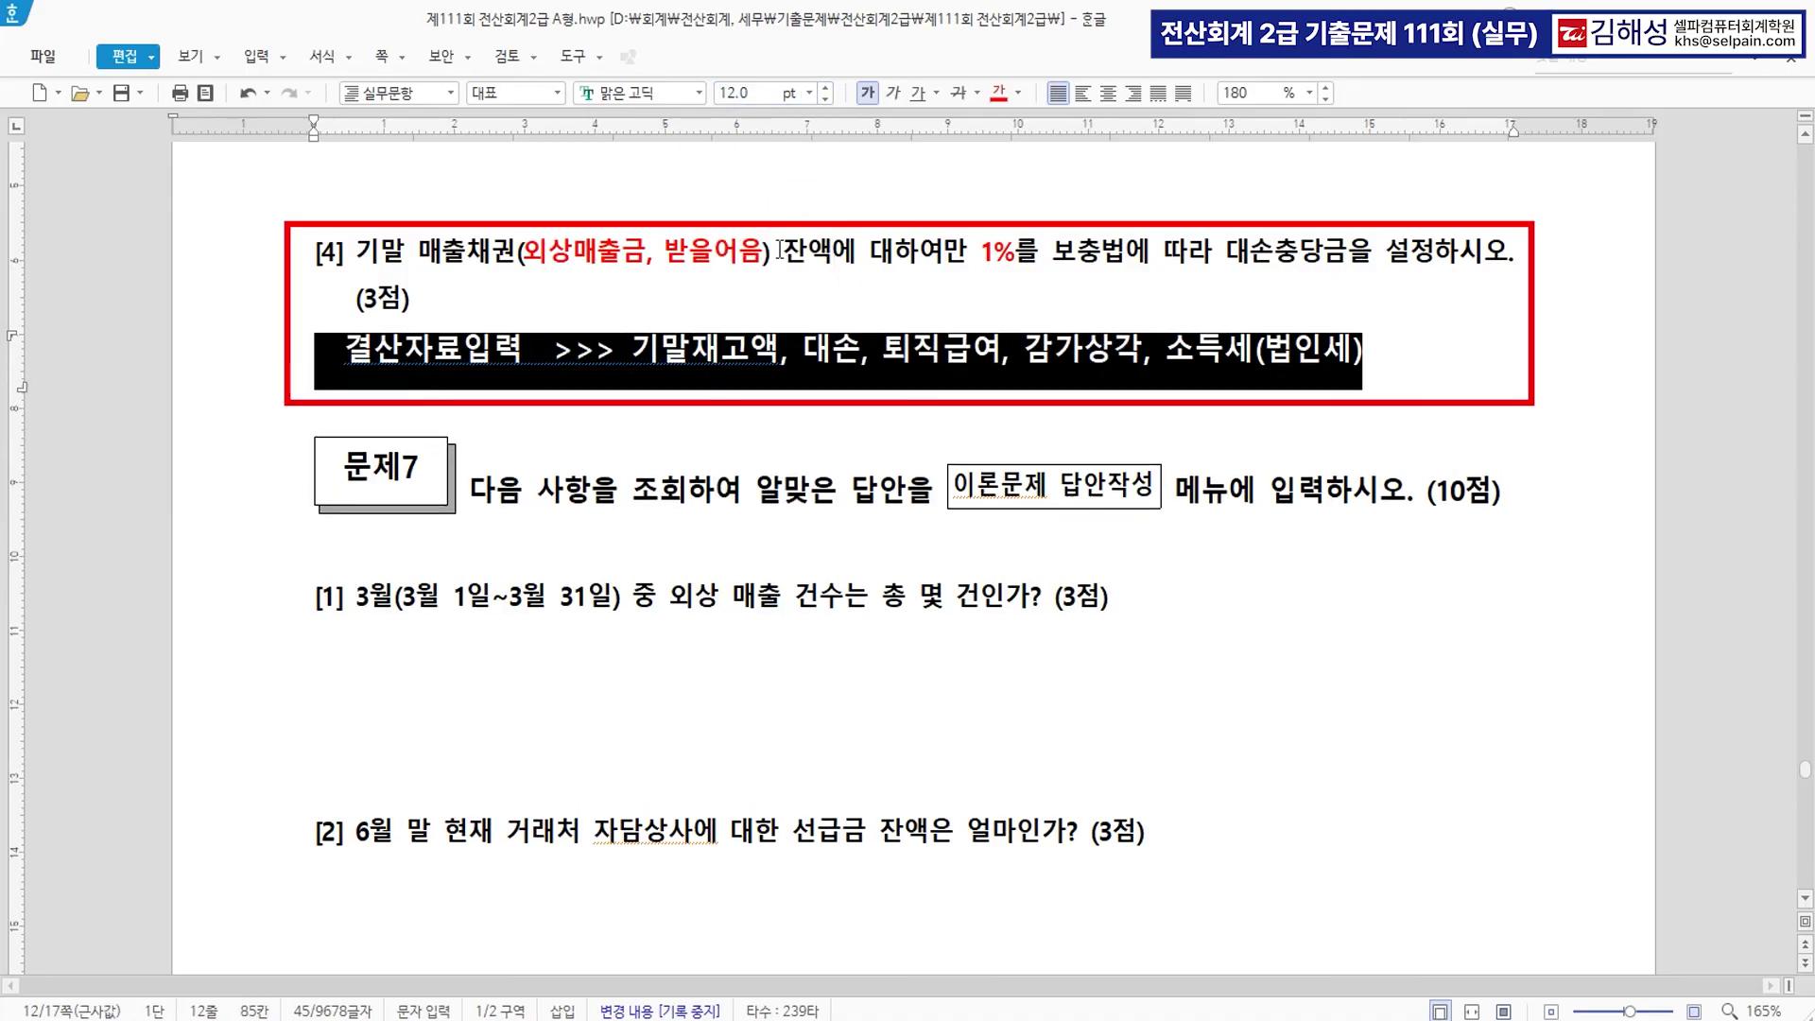
pyautogui.click(998, 93)
pyautogui.click(1055, 352)
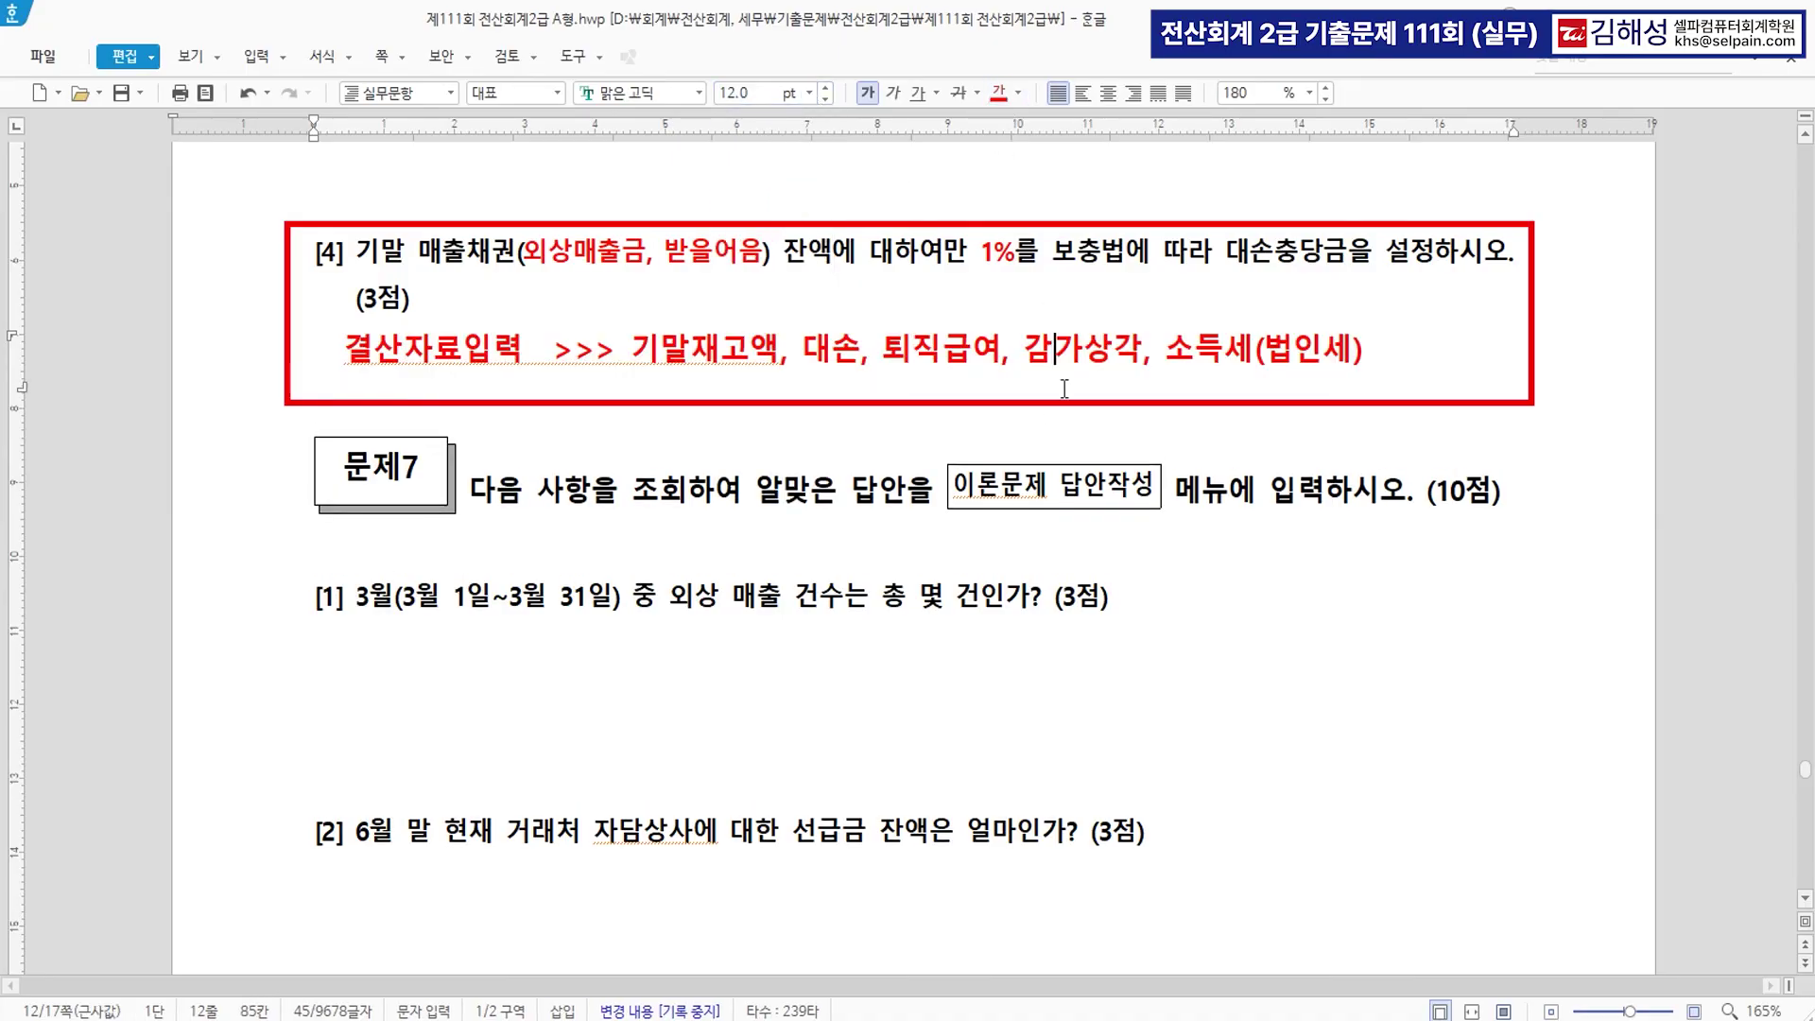
pyautogui.moveTo(803, 352); pyautogui.dragTo(848, 378)
# Switch to KcLep and load 결산자료입력 for the period January to December 2023.
pyautogui.hotkey('alt', 'Tab')
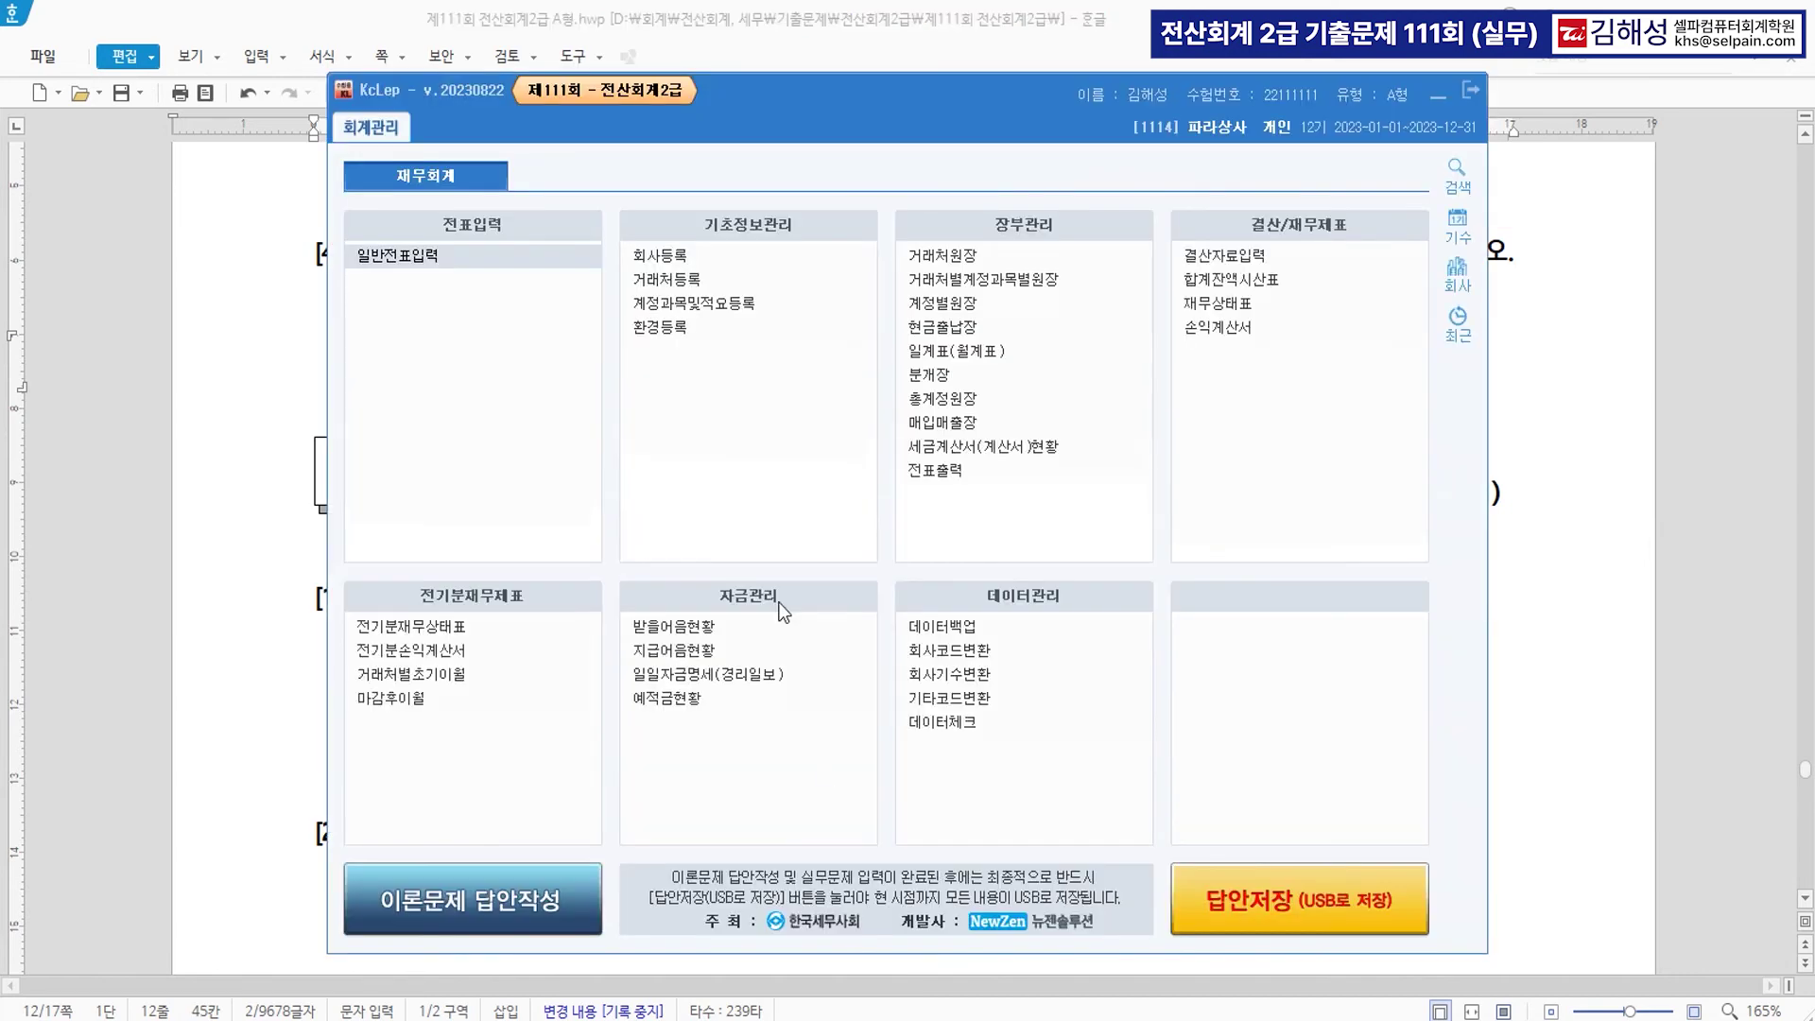
pyautogui.click(1232, 266)
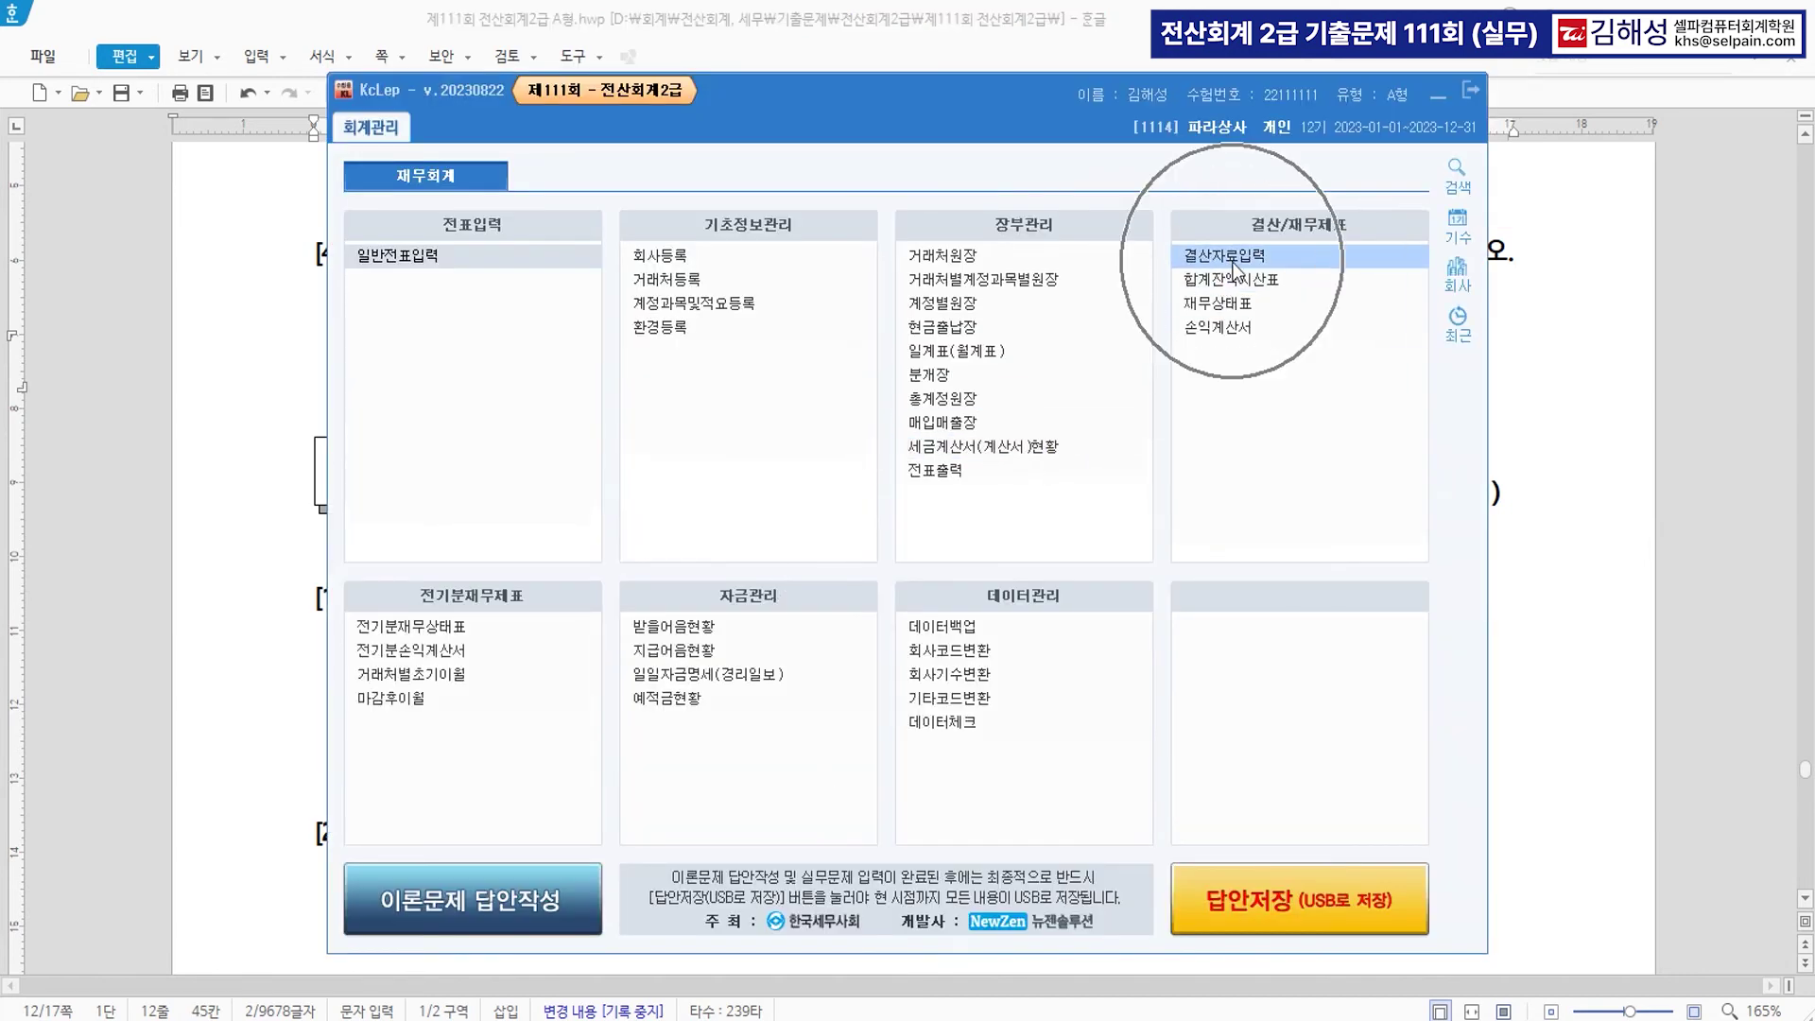
pyautogui.doubleClick(1232, 267)
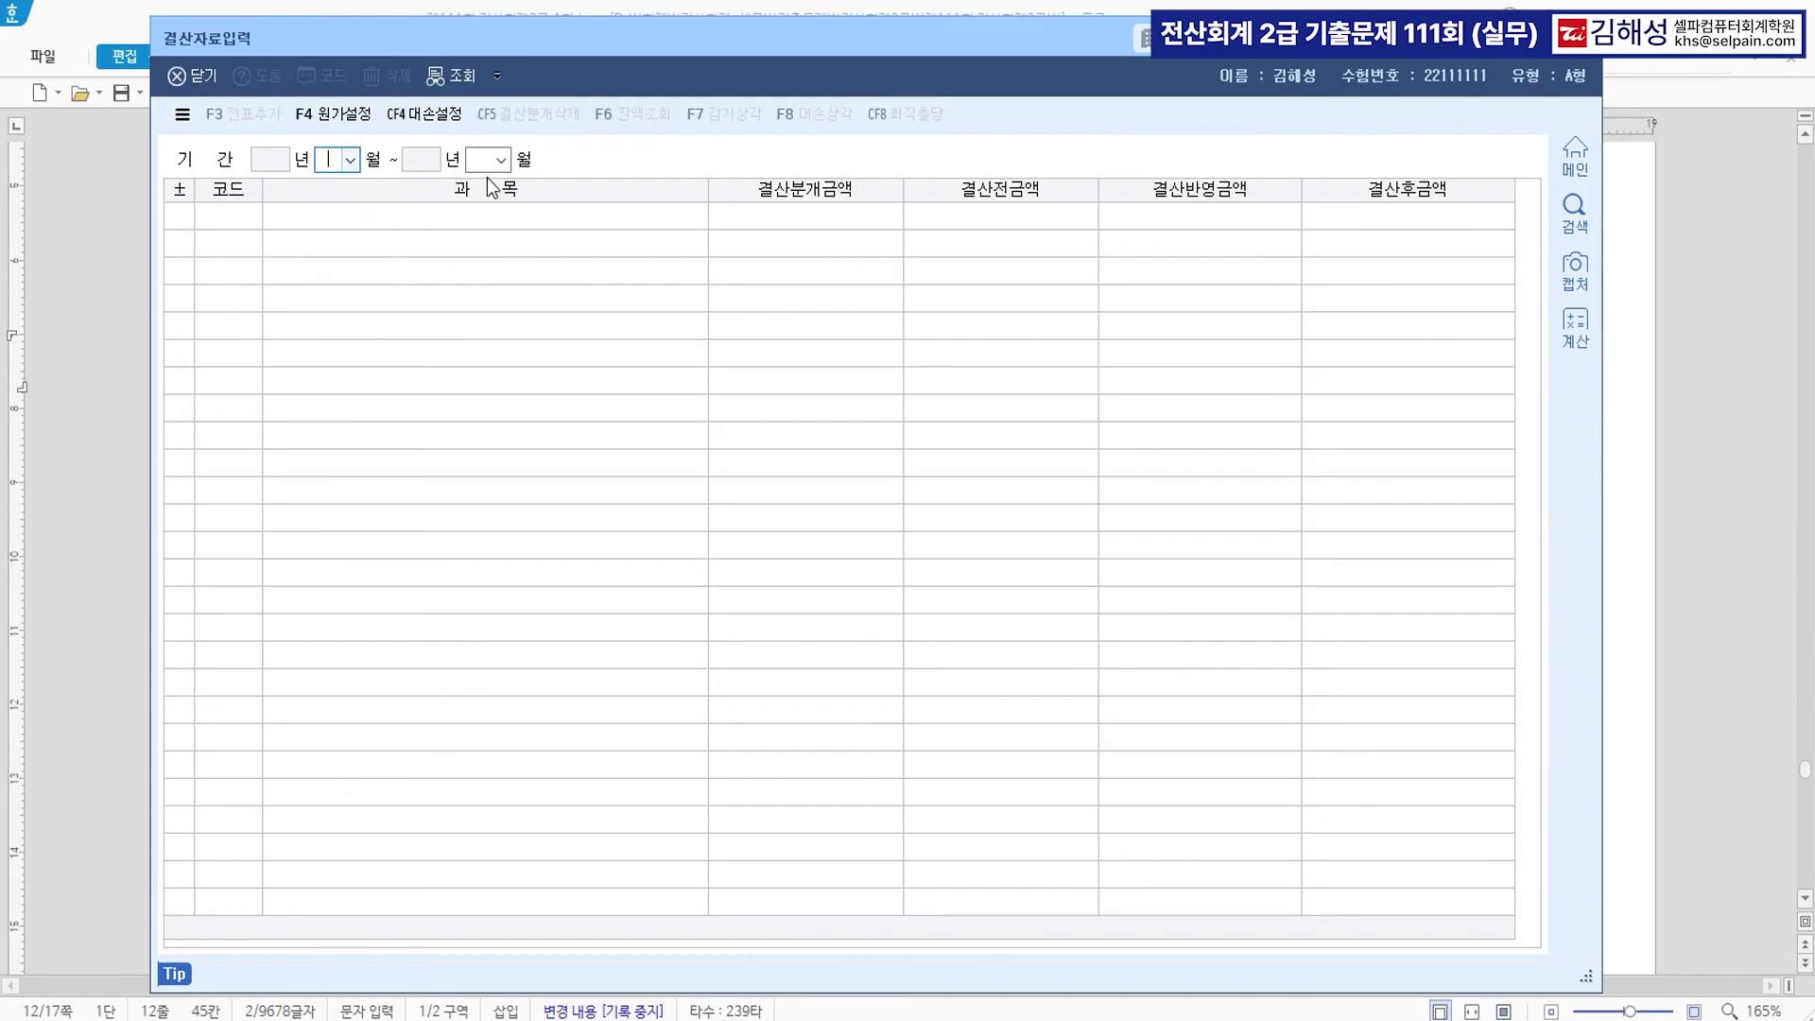
pyautogui.write('1')
pyautogui.press('Return')
pyautogui.write('12')
pyautogui.press('Return')
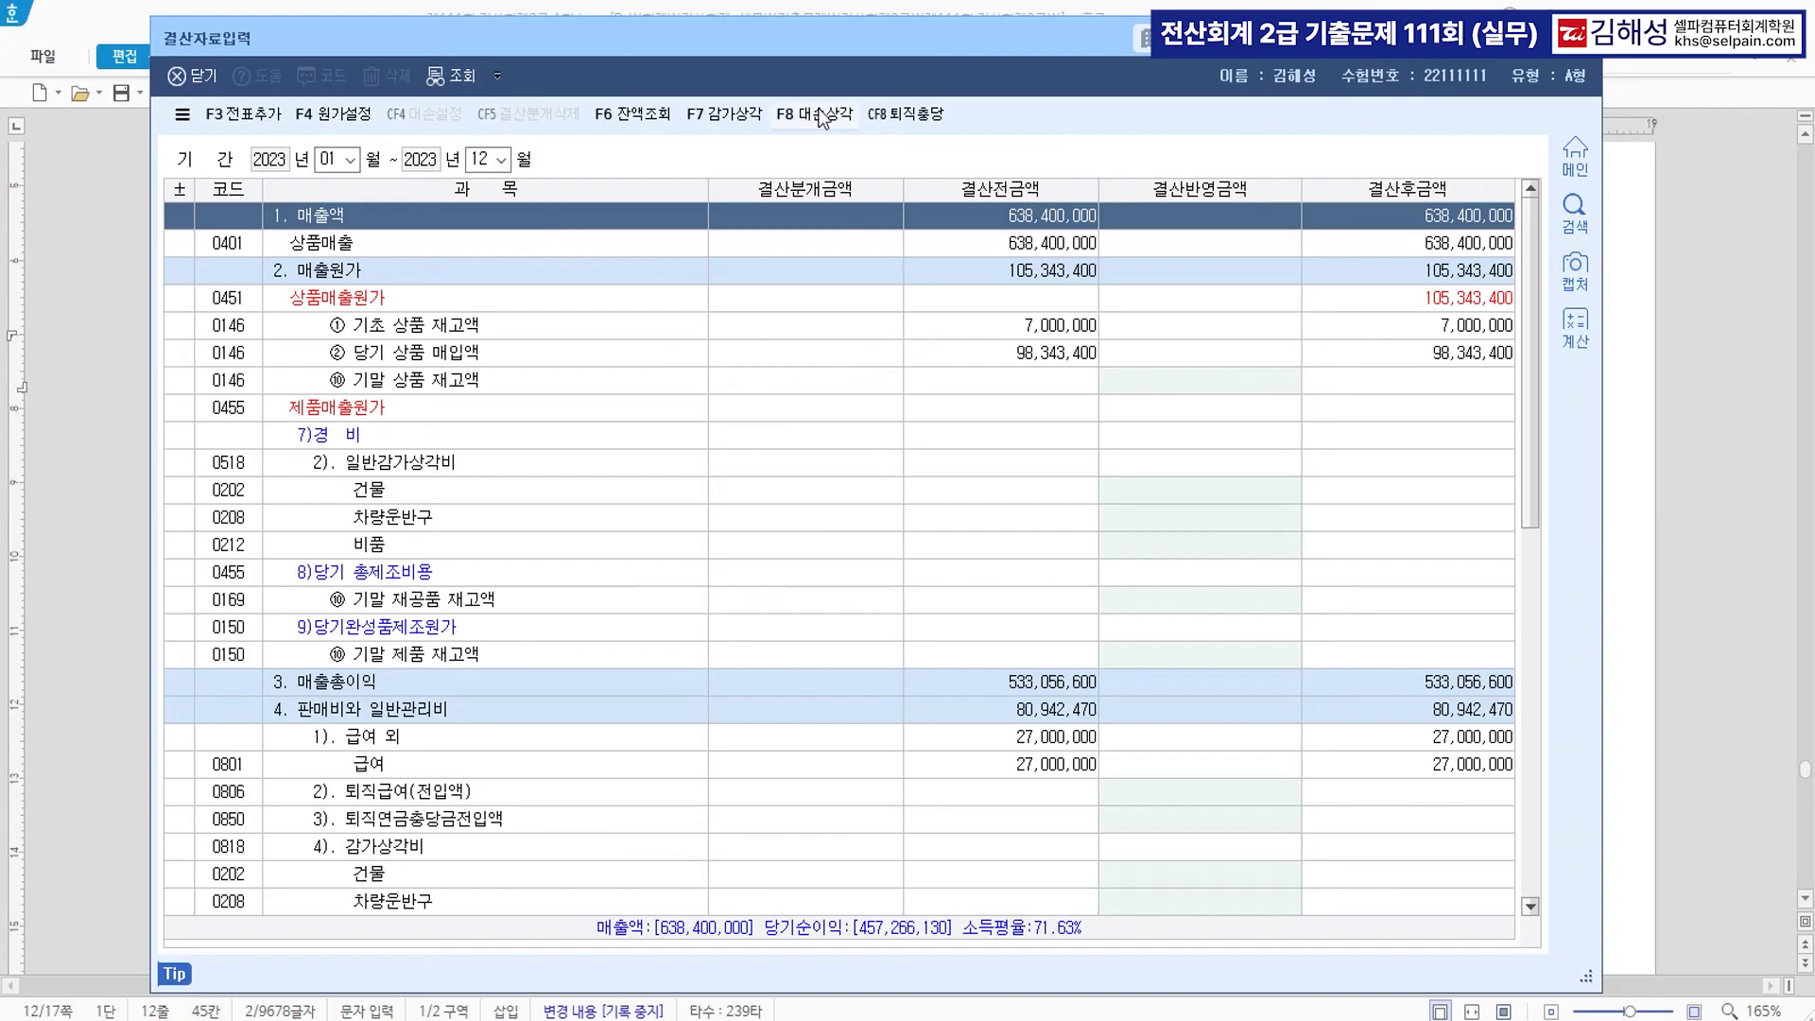
# Minimize the KcLep main window, reposition the 결산자료입력 window over the exam document and open its 대손상각 settings.
pyautogui.moveTo(856, 40); pyautogui.dragTo(899, 299)
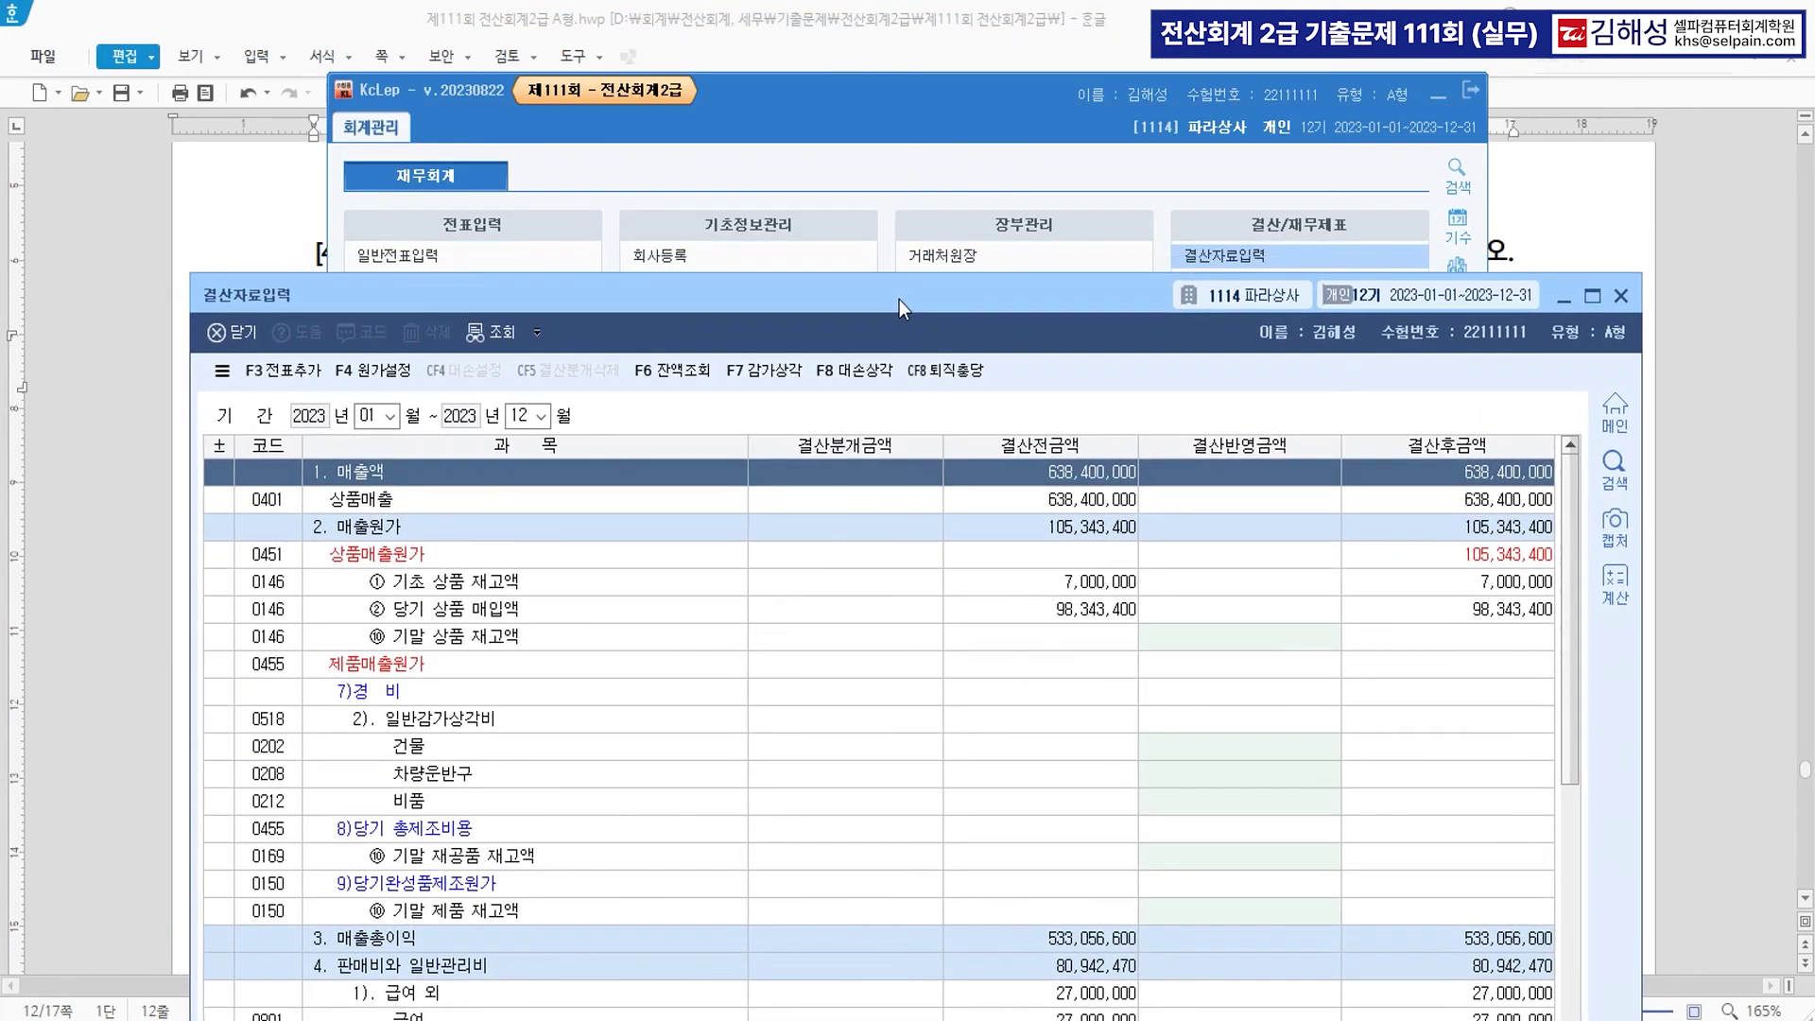
pyautogui.click(1439, 98)
pyautogui.moveTo(1037, 303); pyautogui.dragTo(1034, 397)
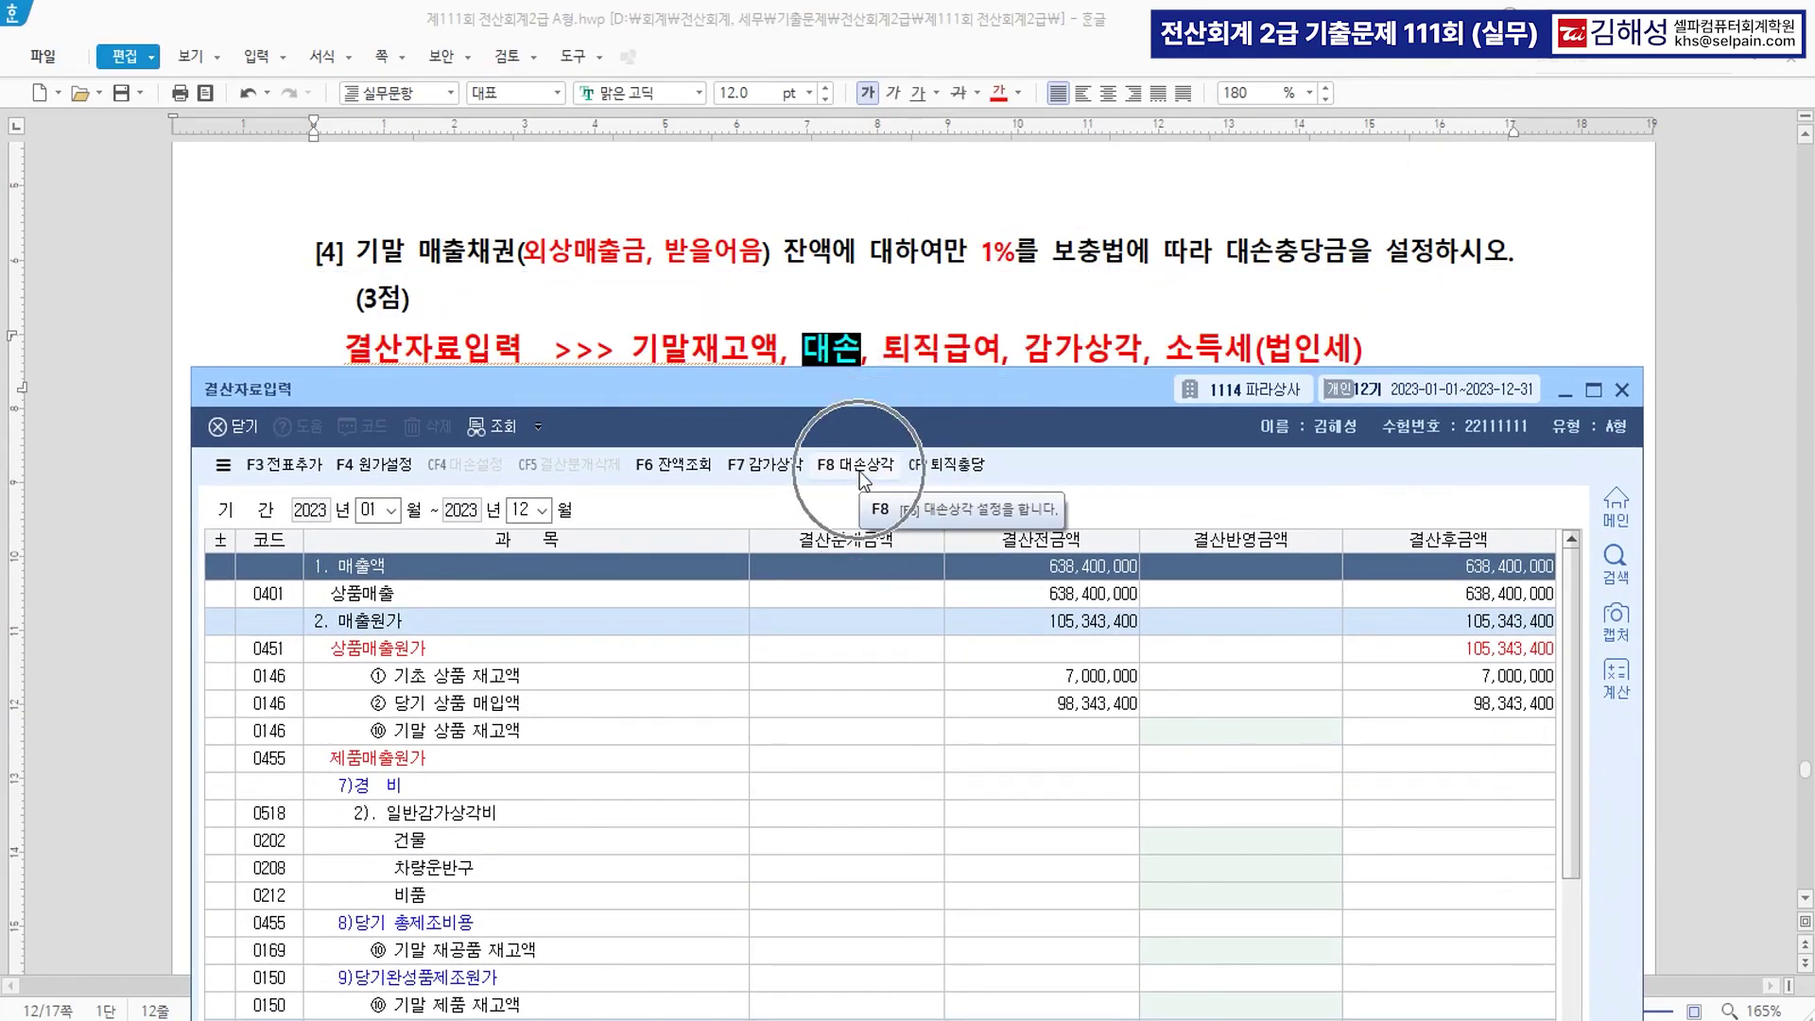
pyautogui.moveTo(898, 383); pyautogui.dragTo(906, 148)
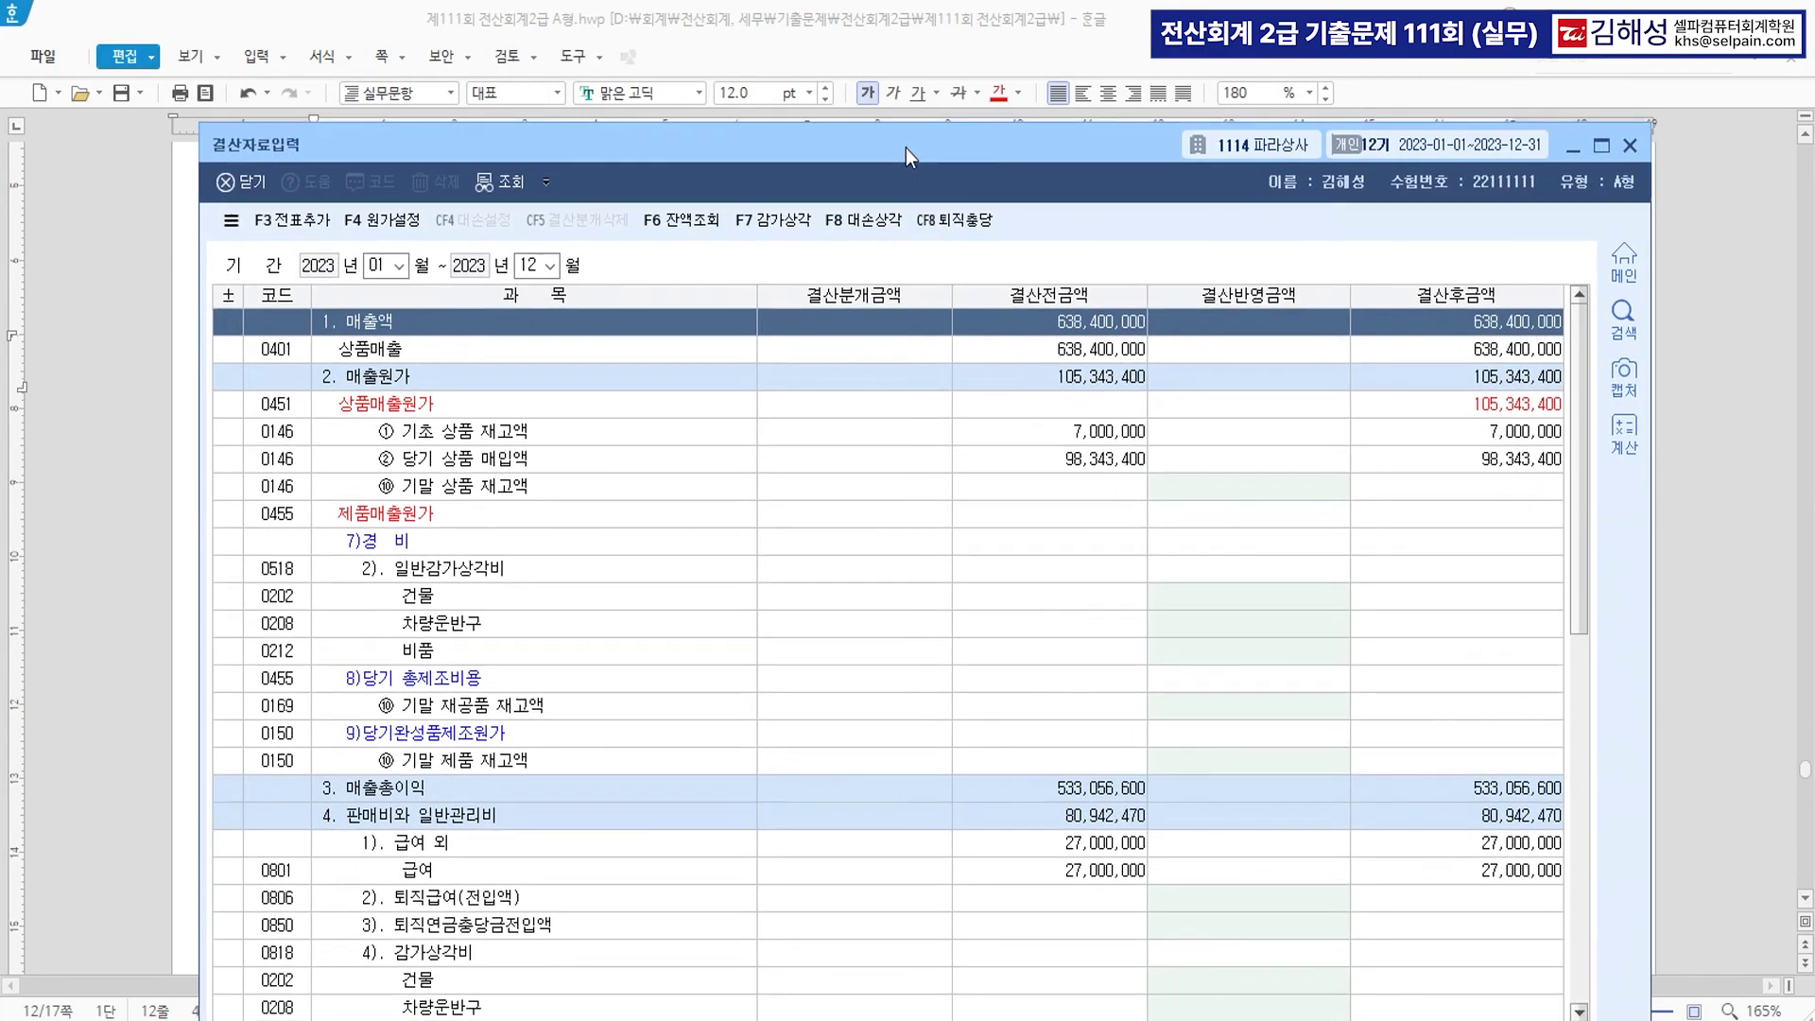
pyautogui.click(863, 220)
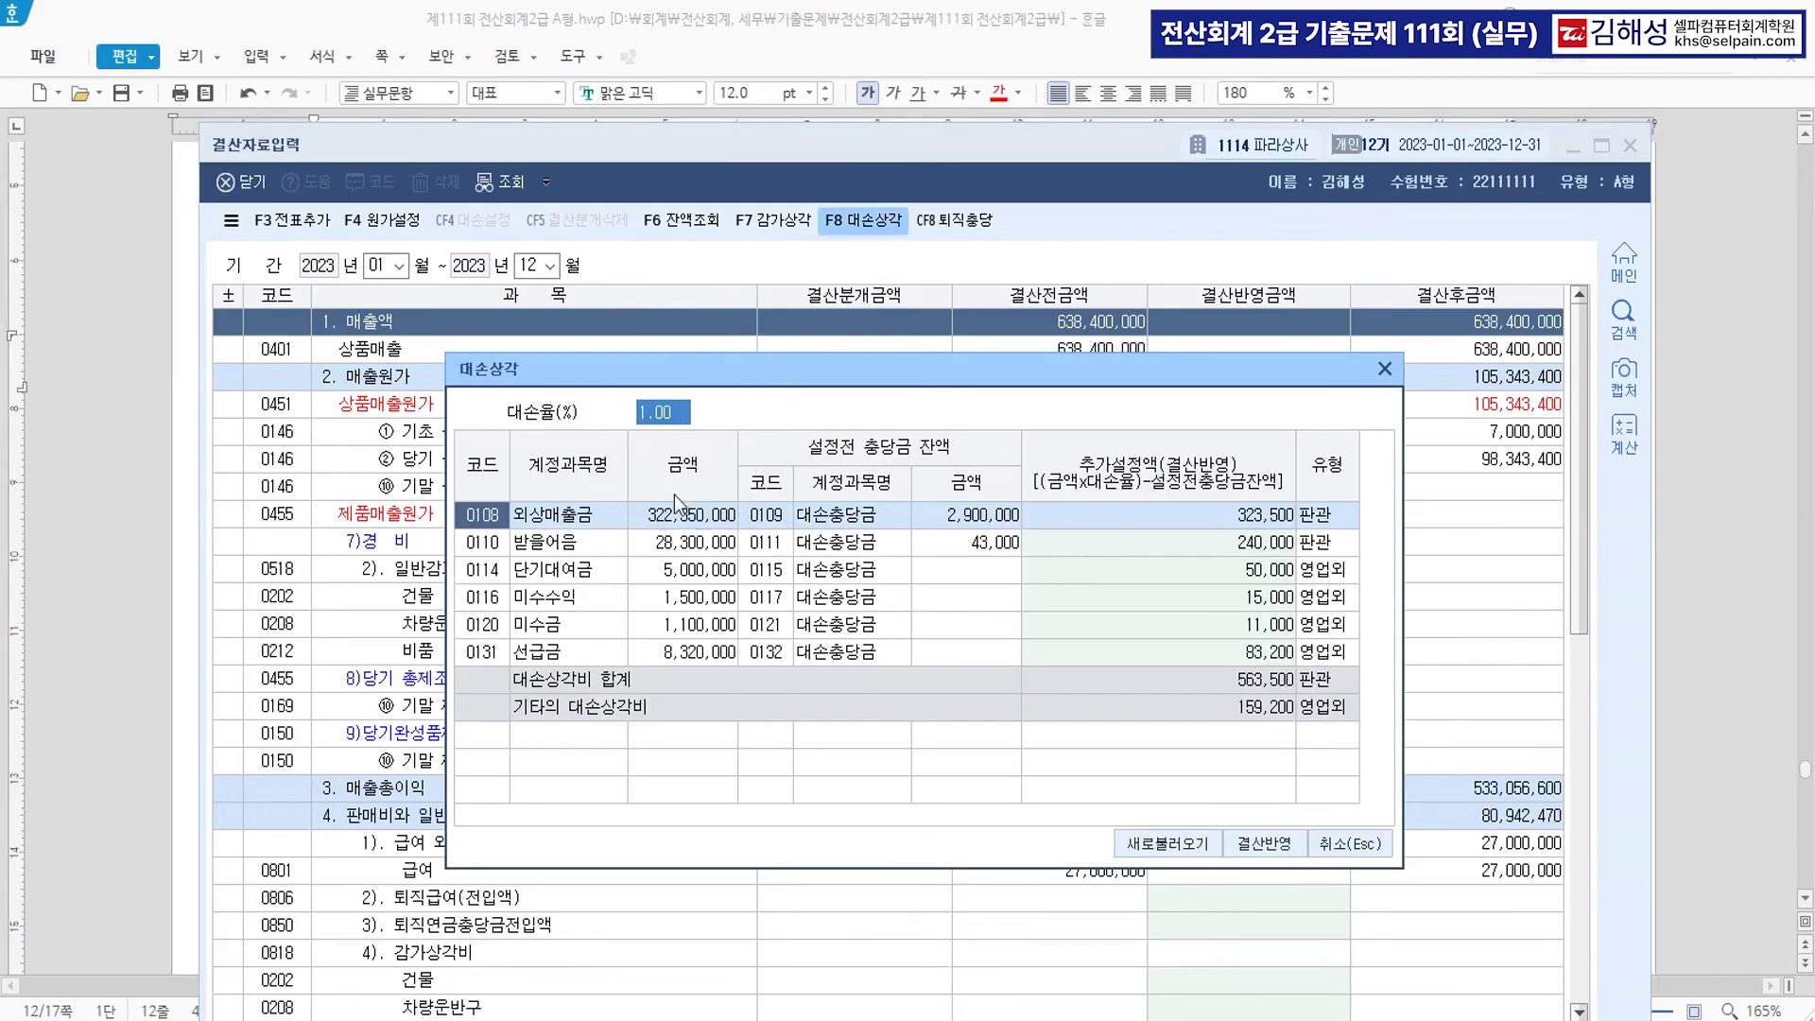
# Clear the 추가설정액 of 단기대여금, 미수수익, 미수금 and 선급금, and apply the remaining 대손상각 amounts to the closing data.
pyautogui.click(1087, 571)
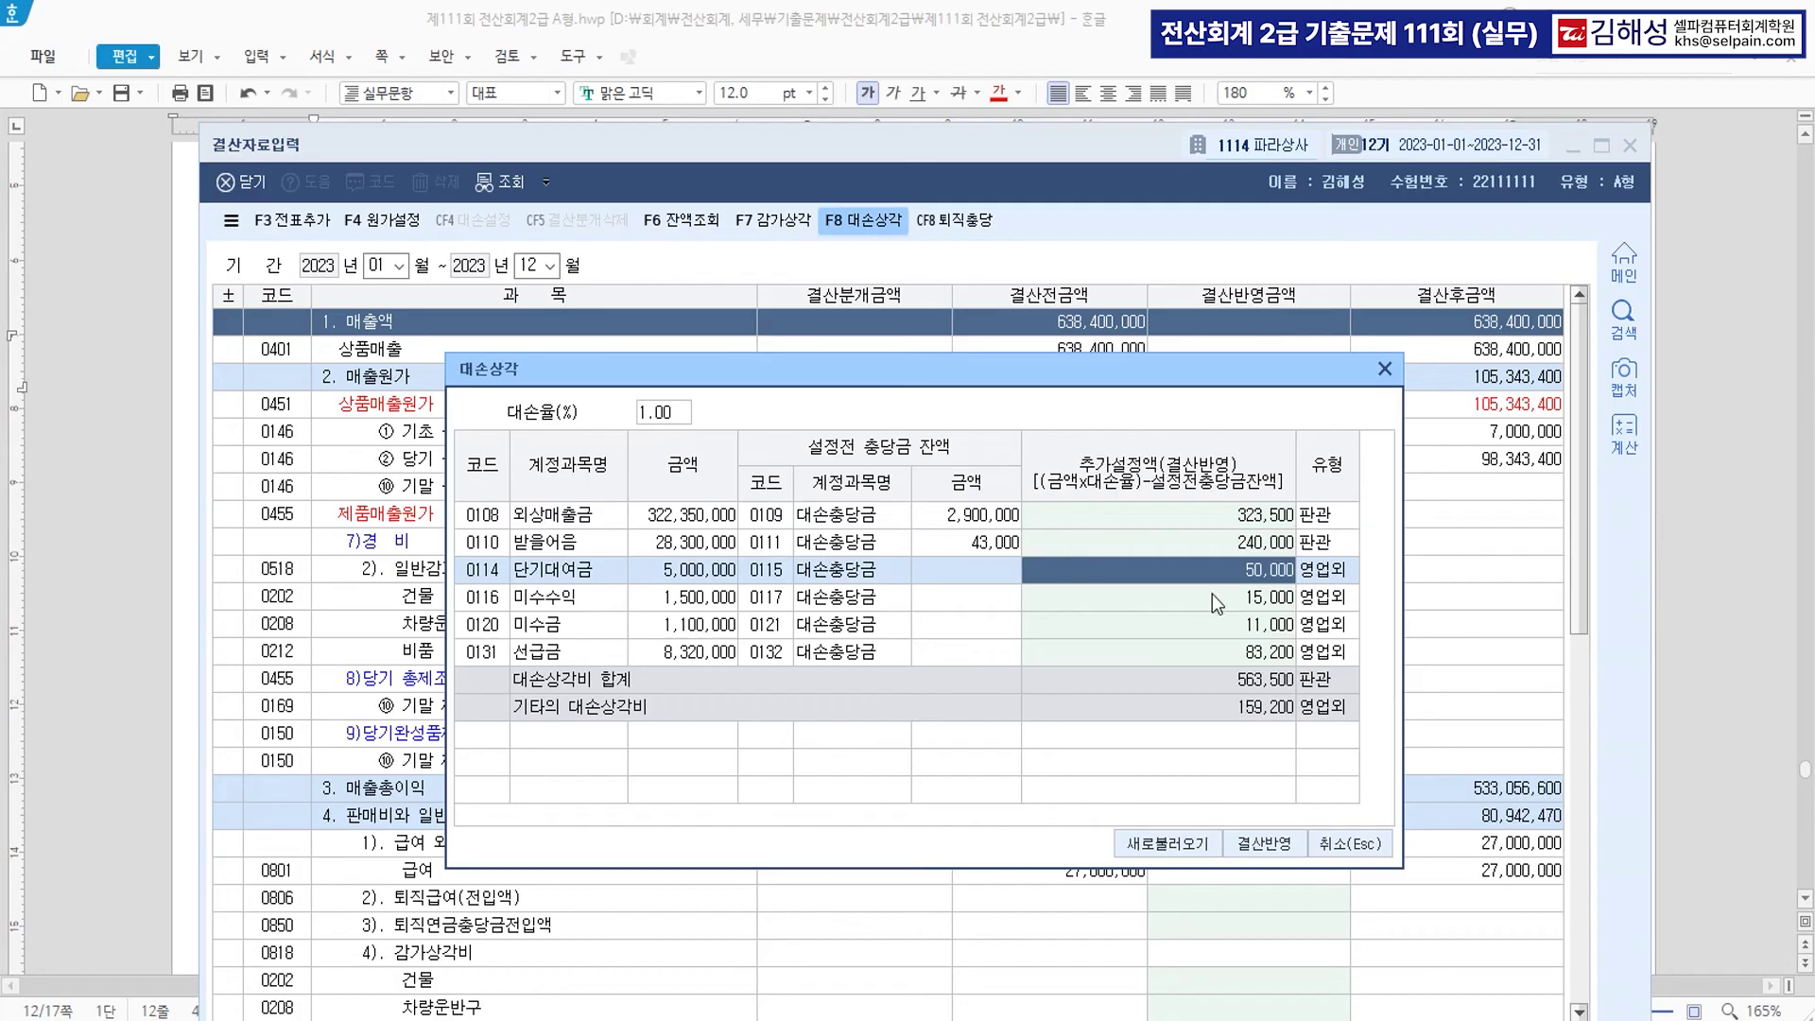
pyautogui.press('space')
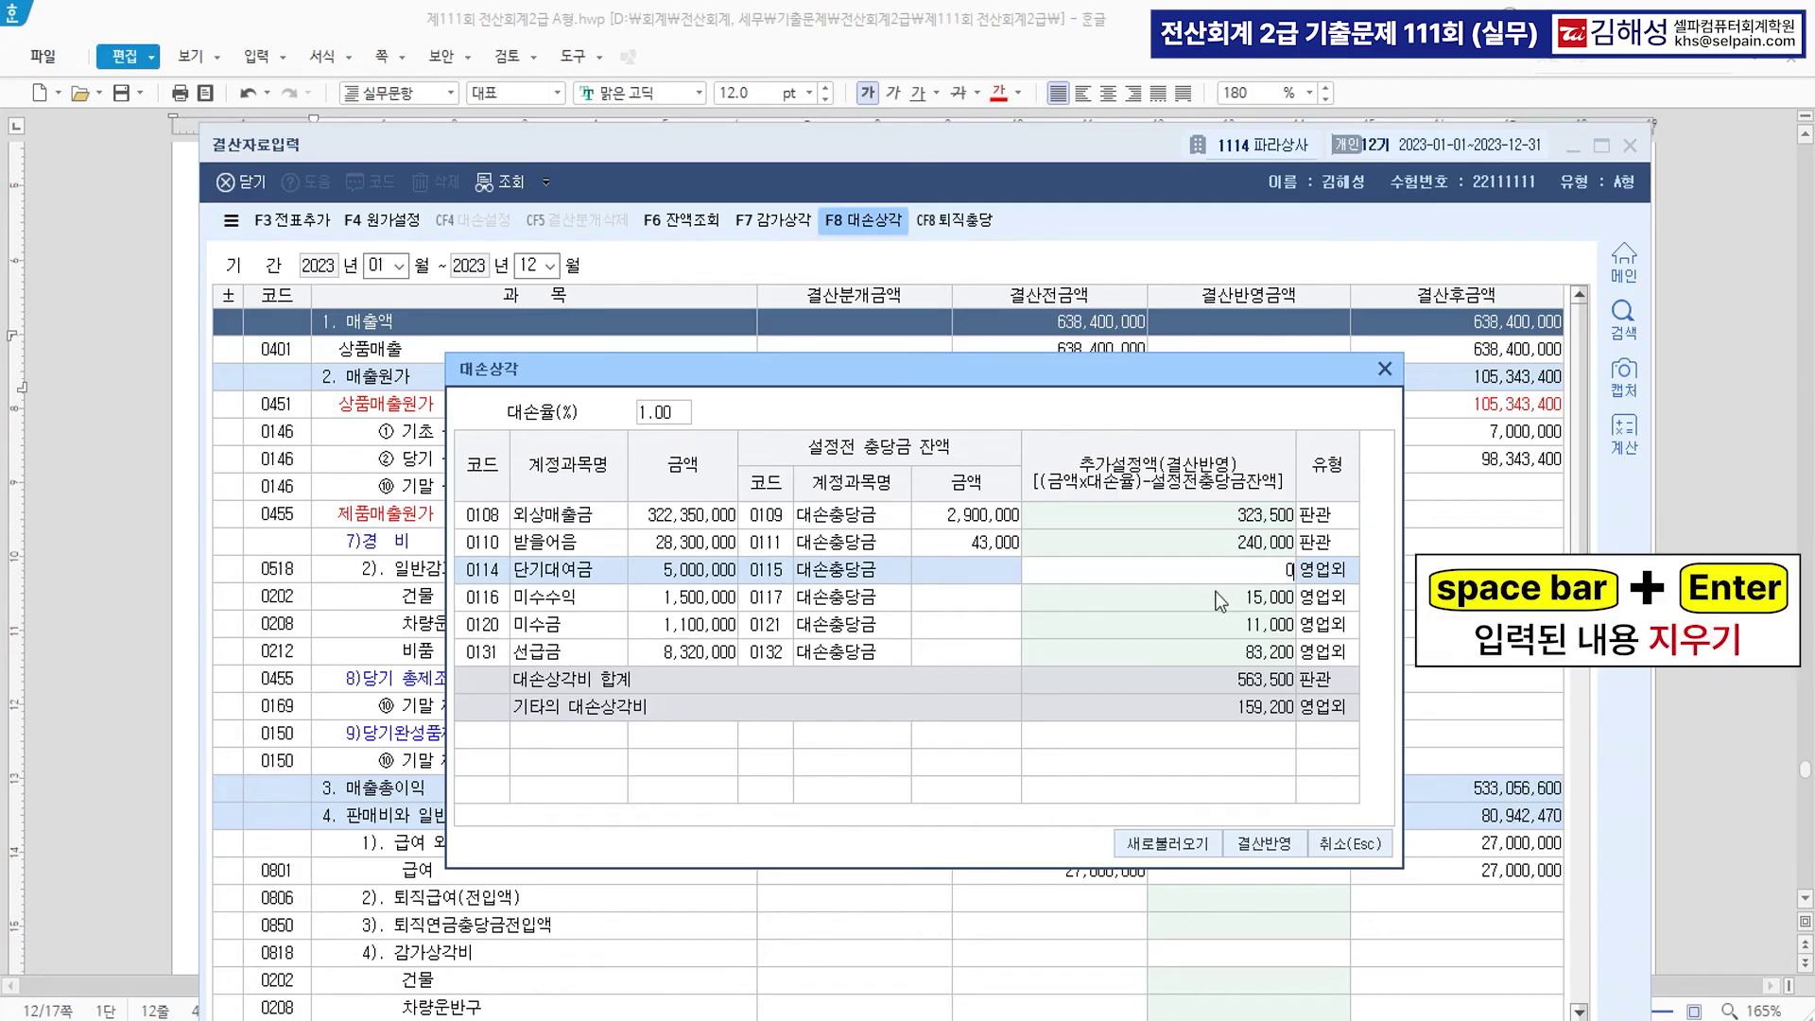
pyautogui.press('Return')
pyautogui.press('space')
pyautogui.press('Return')
pyautogui.press('space')
pyautogui.press('Return')
pyautogui.press('space')
pyautogui.press('Return')
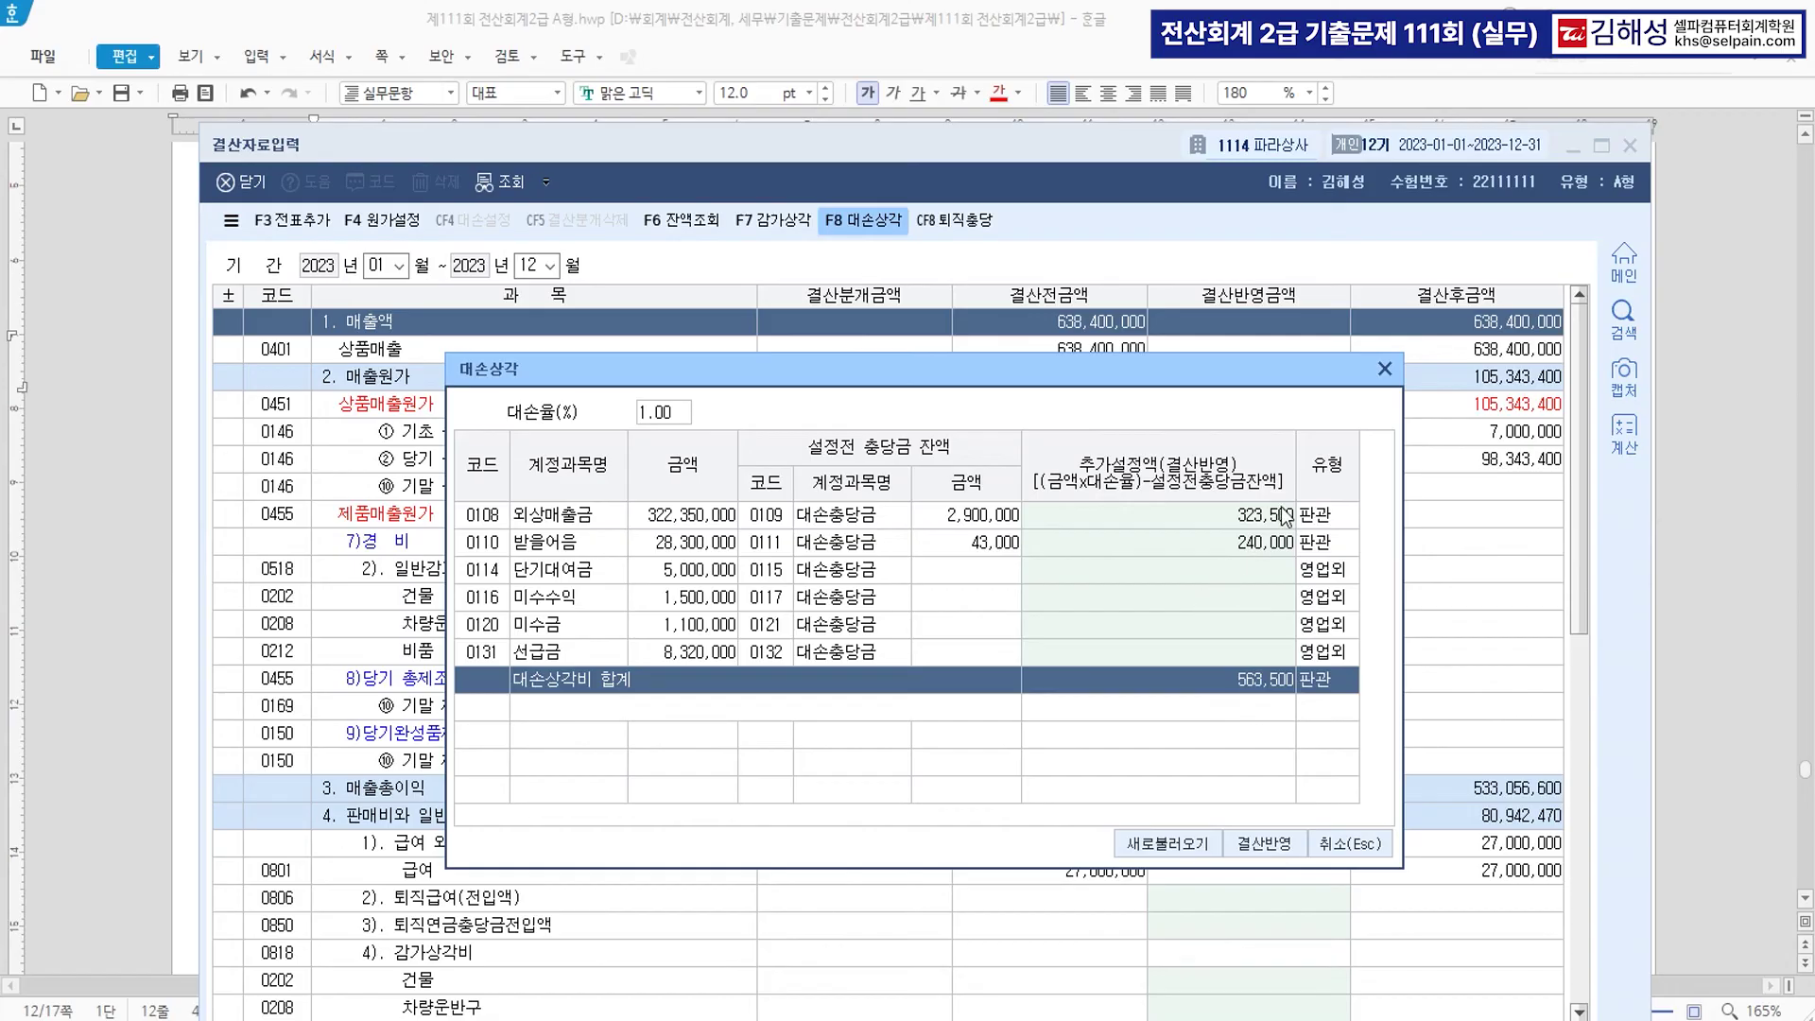
pyautogui.click(1264, 844)
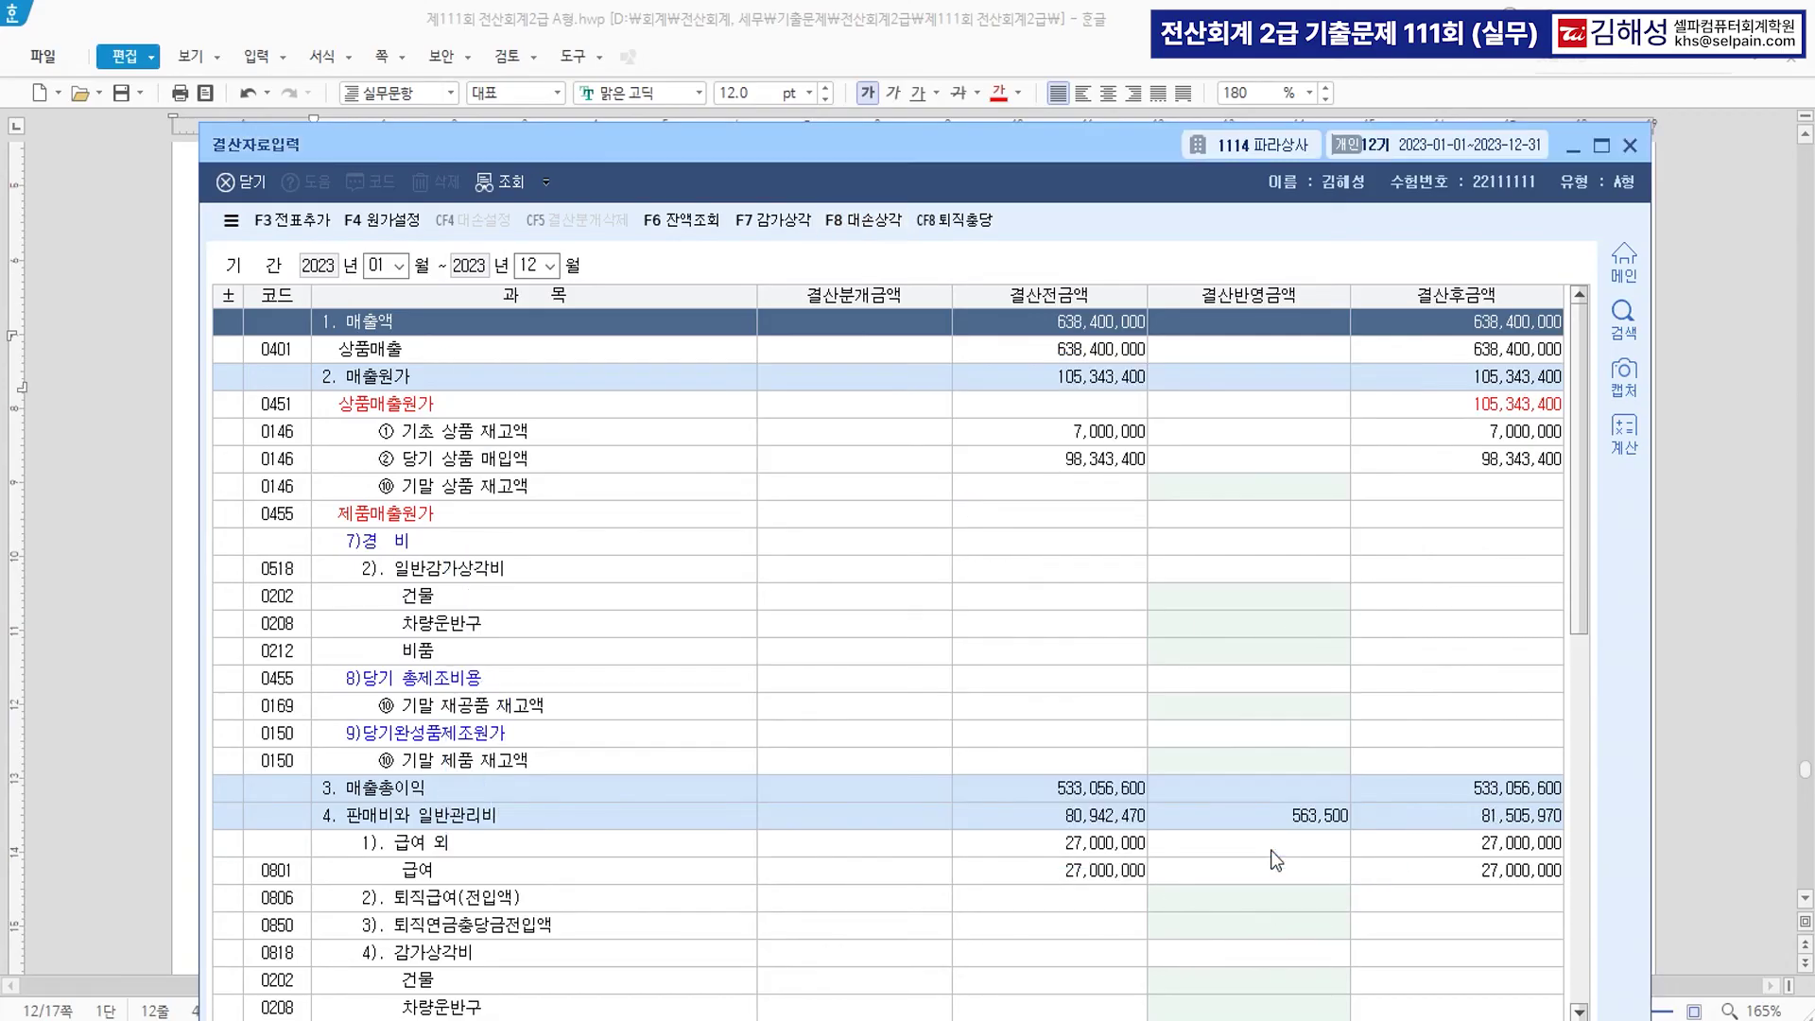
# Check the applied 외상매출금 and 받을어음 대손상각 amounts, add the closing entries as vouchers and close 결산자료입력.
pyautogui.scroll(-6, 1178, 780)
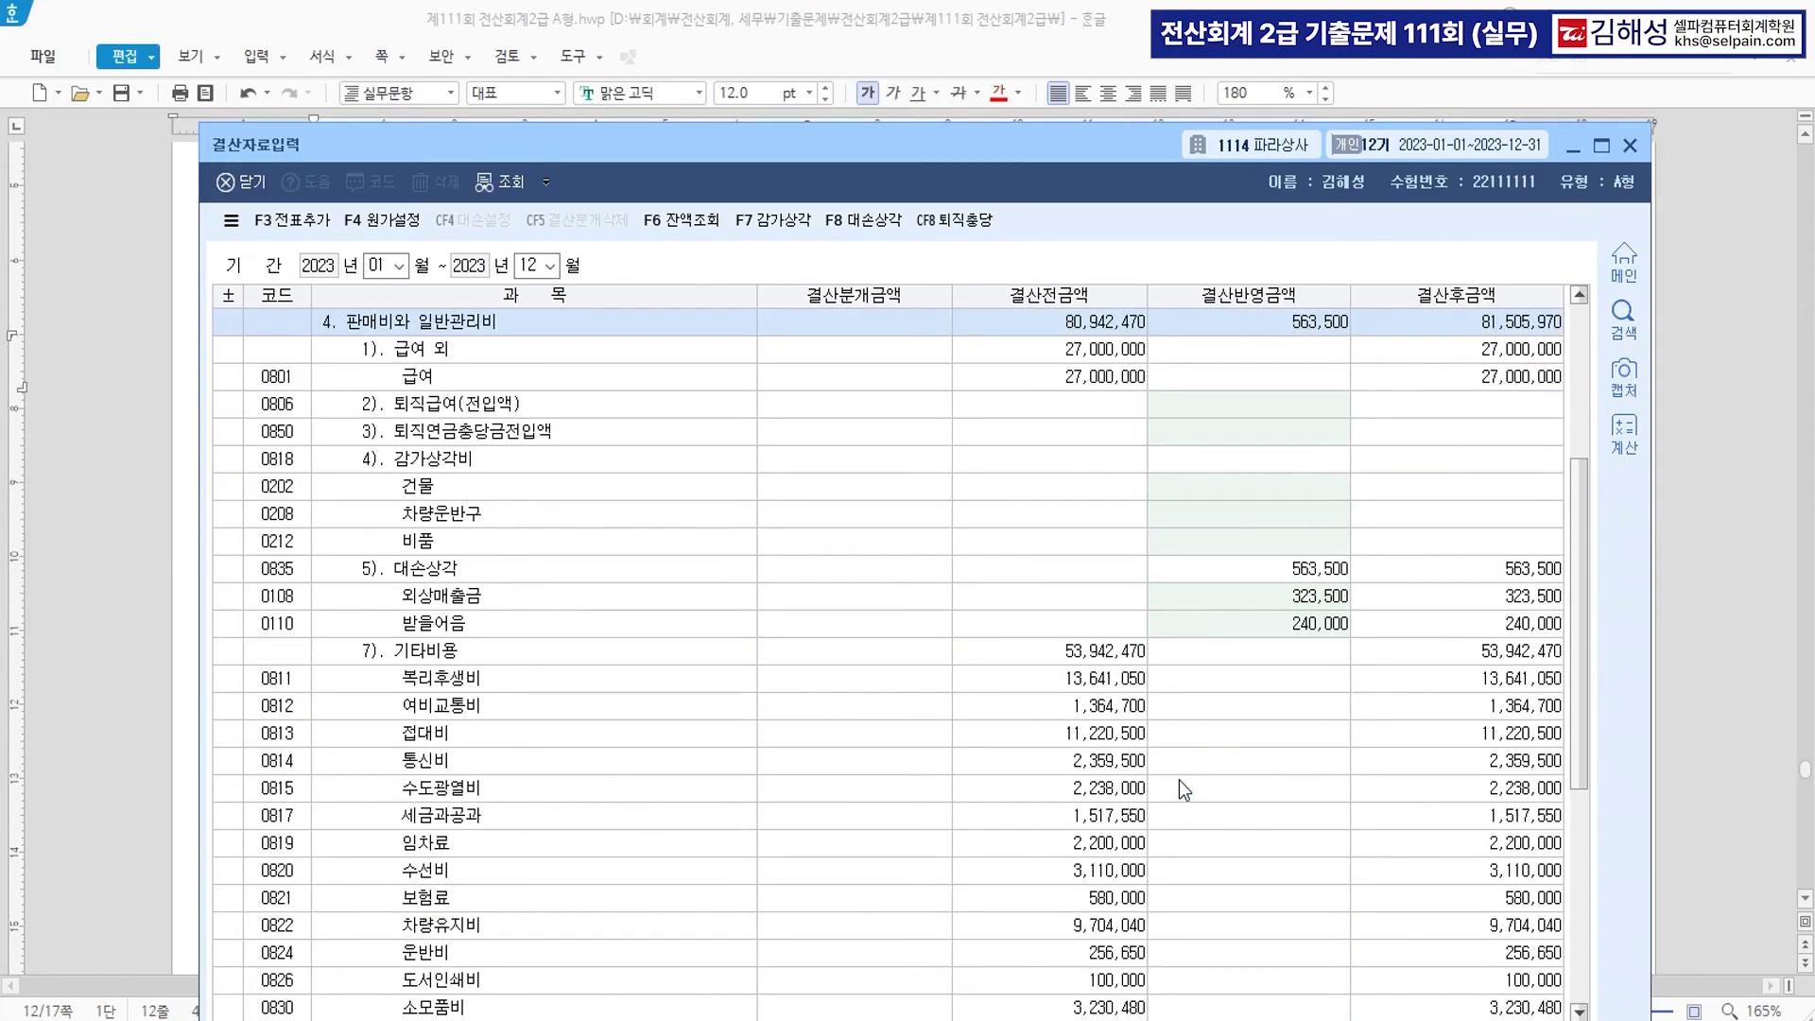
pyautogui.click(1237, 598)
pyautogui.press('Down')
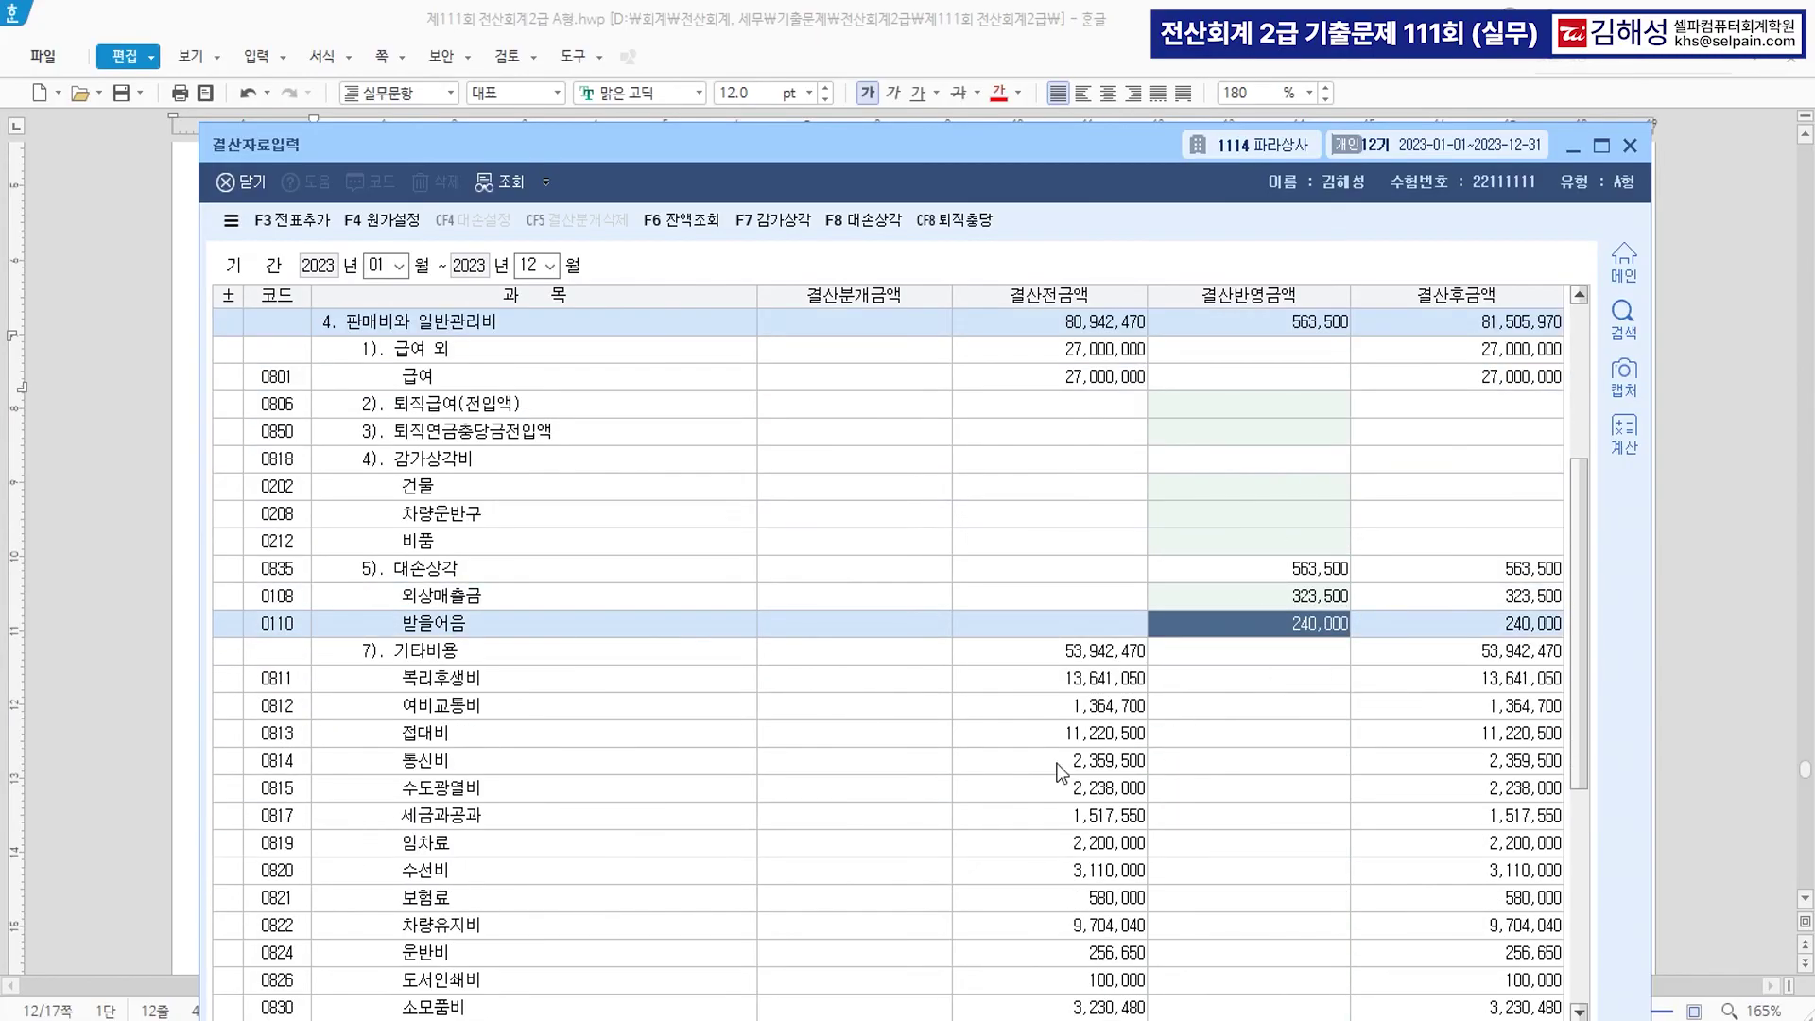
pyautogui.click(318, 234)
pyautogui.click(876, 669)
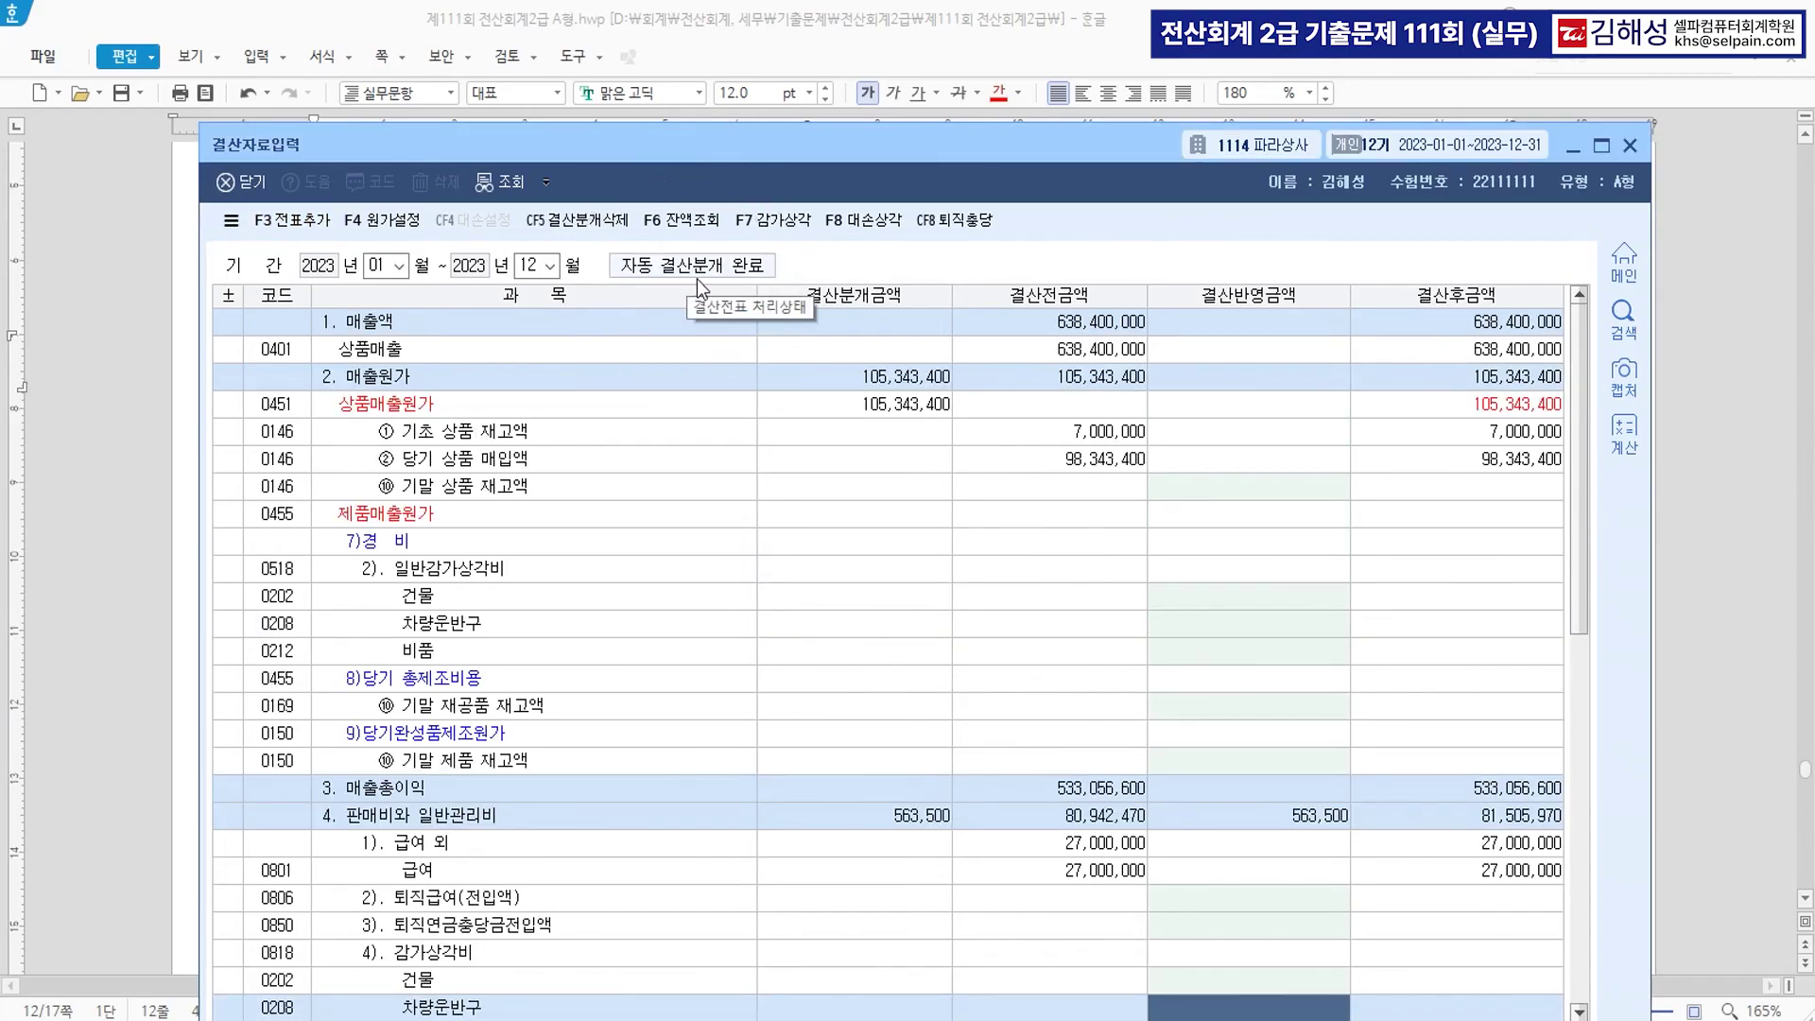
pyautogui.click(1630, 146)
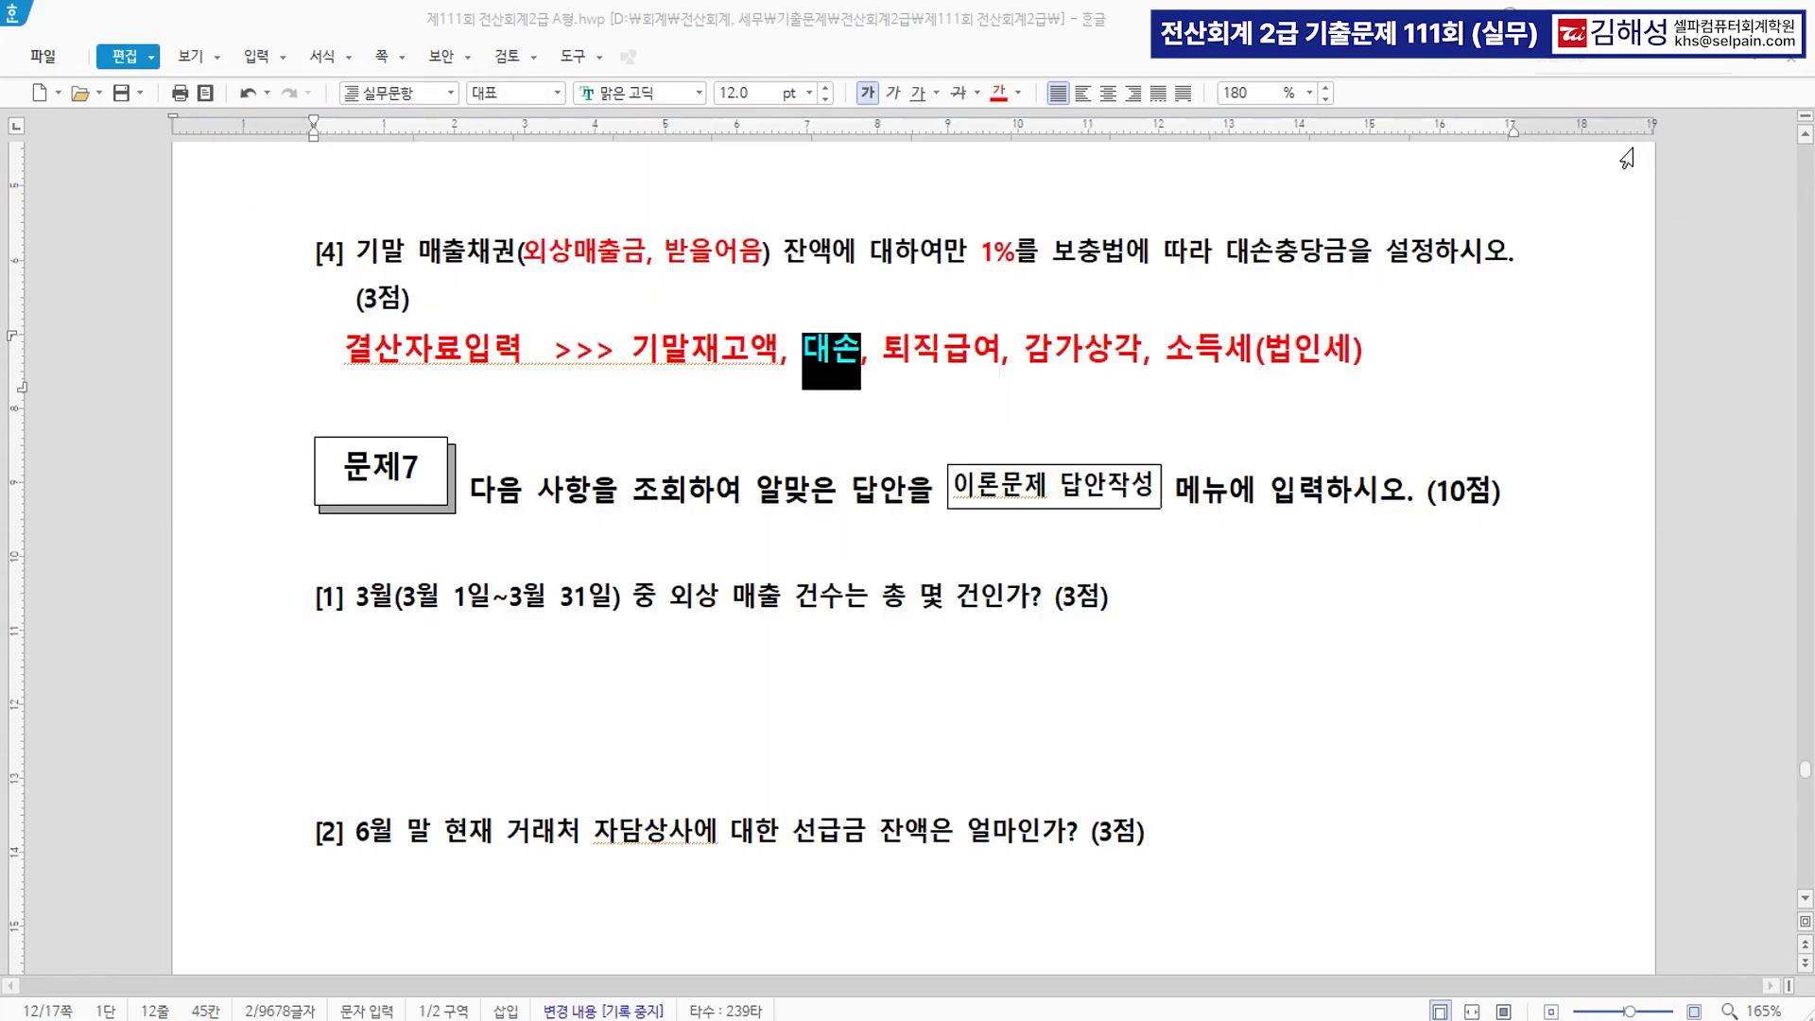
# Add the note "외상매출금 의 발생 >>> 차변" below question [1] of 문제7 in the exam document.
pyautogui.click(752, 456)
pyautogui.scroll(-3, 772, 511)
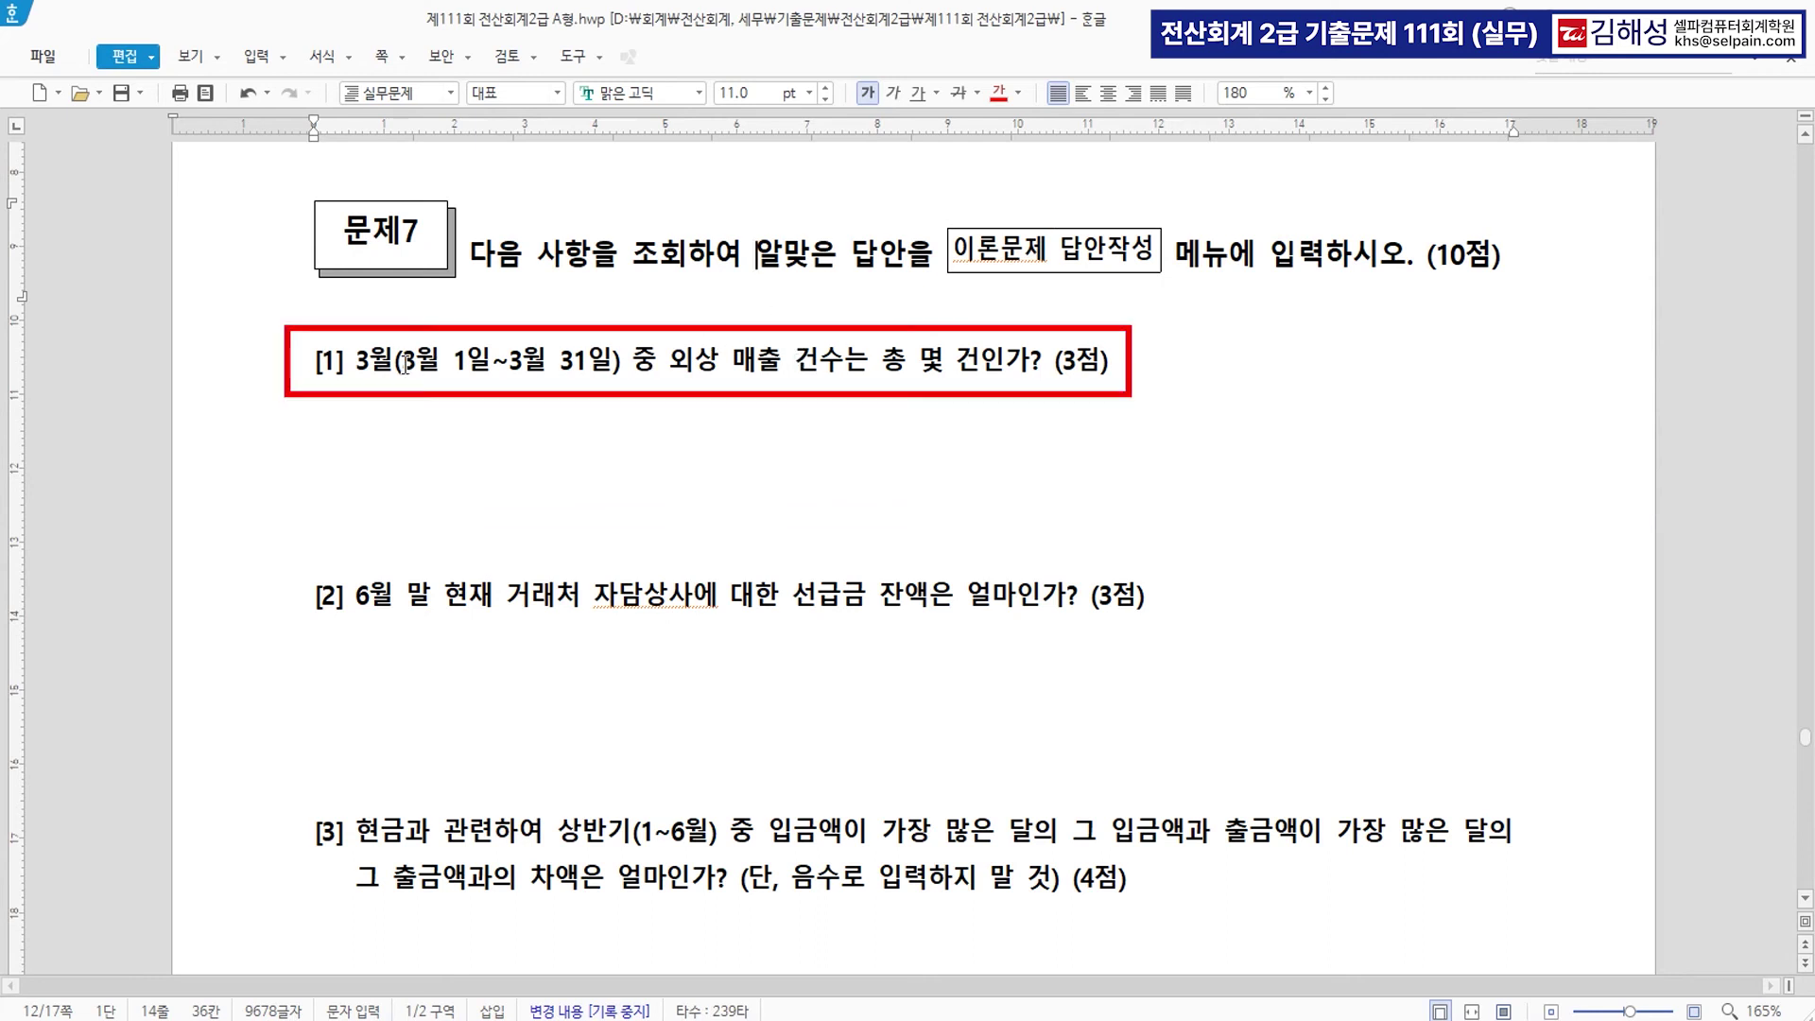
pyautogui.moveTo(665, 362); pyautogui.dragTo(906, 362)
pyautogui.click(1004, 374)
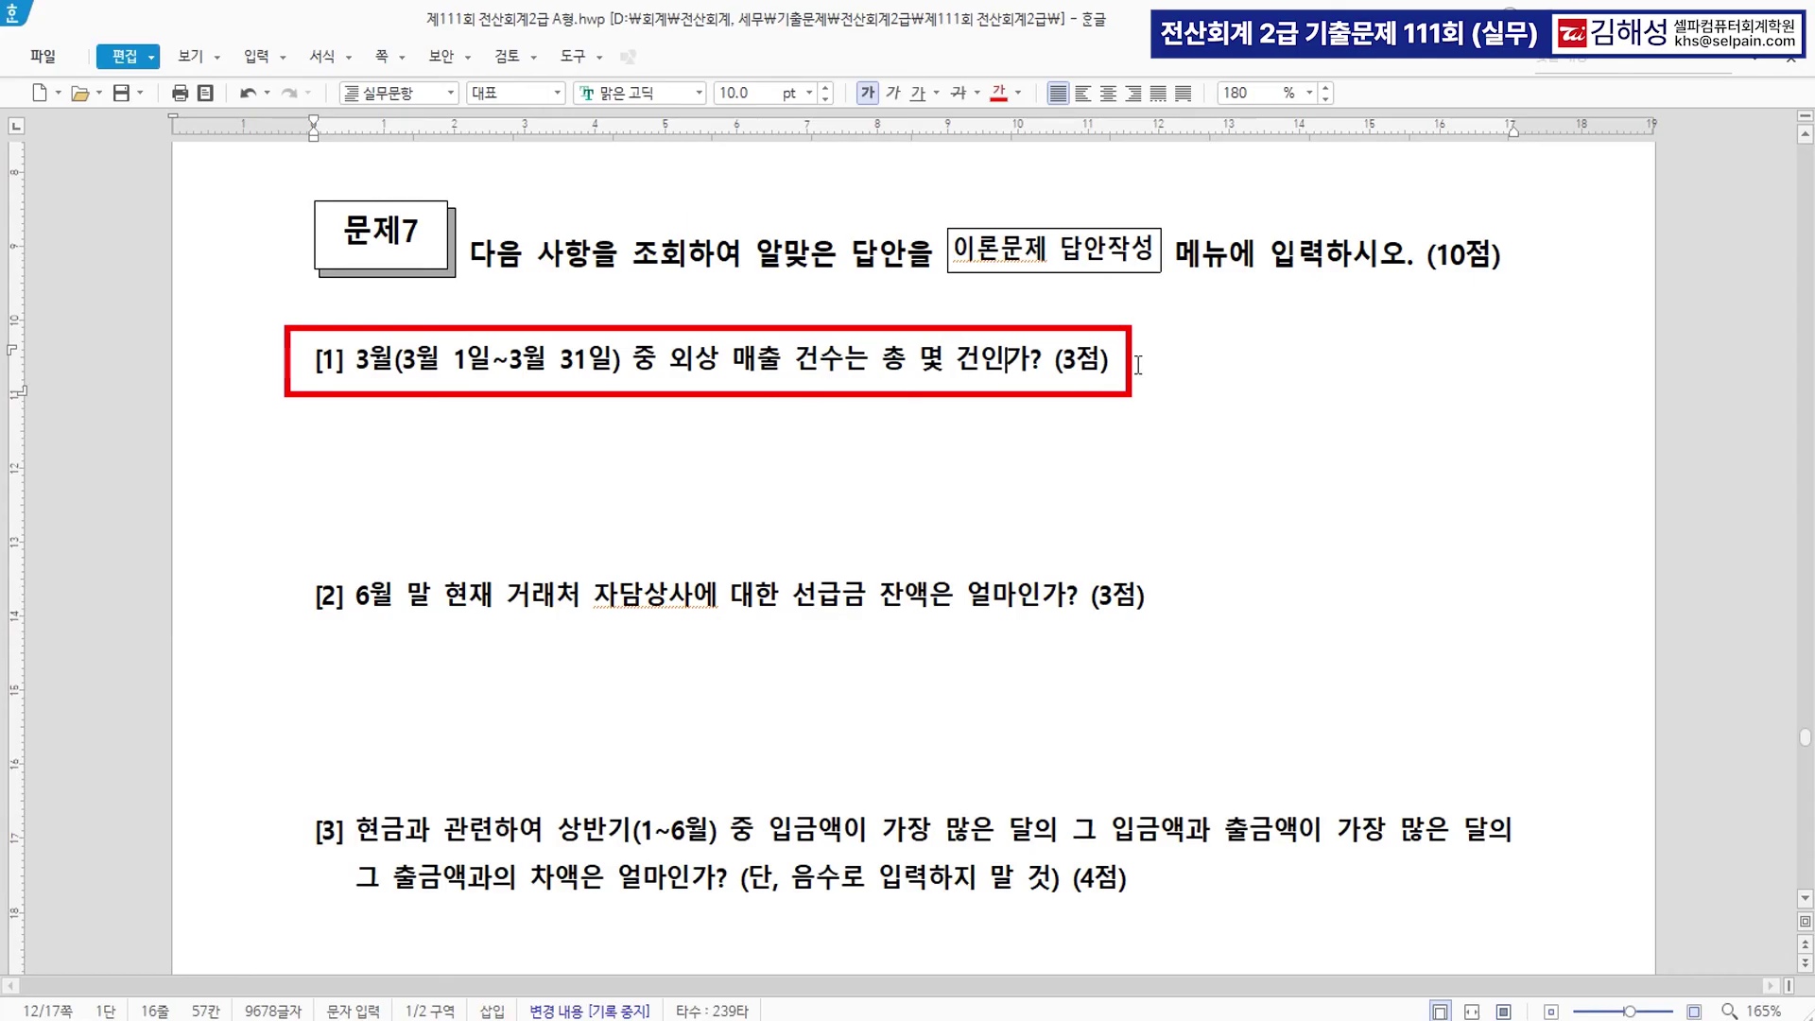
pyautogui.press('Return')
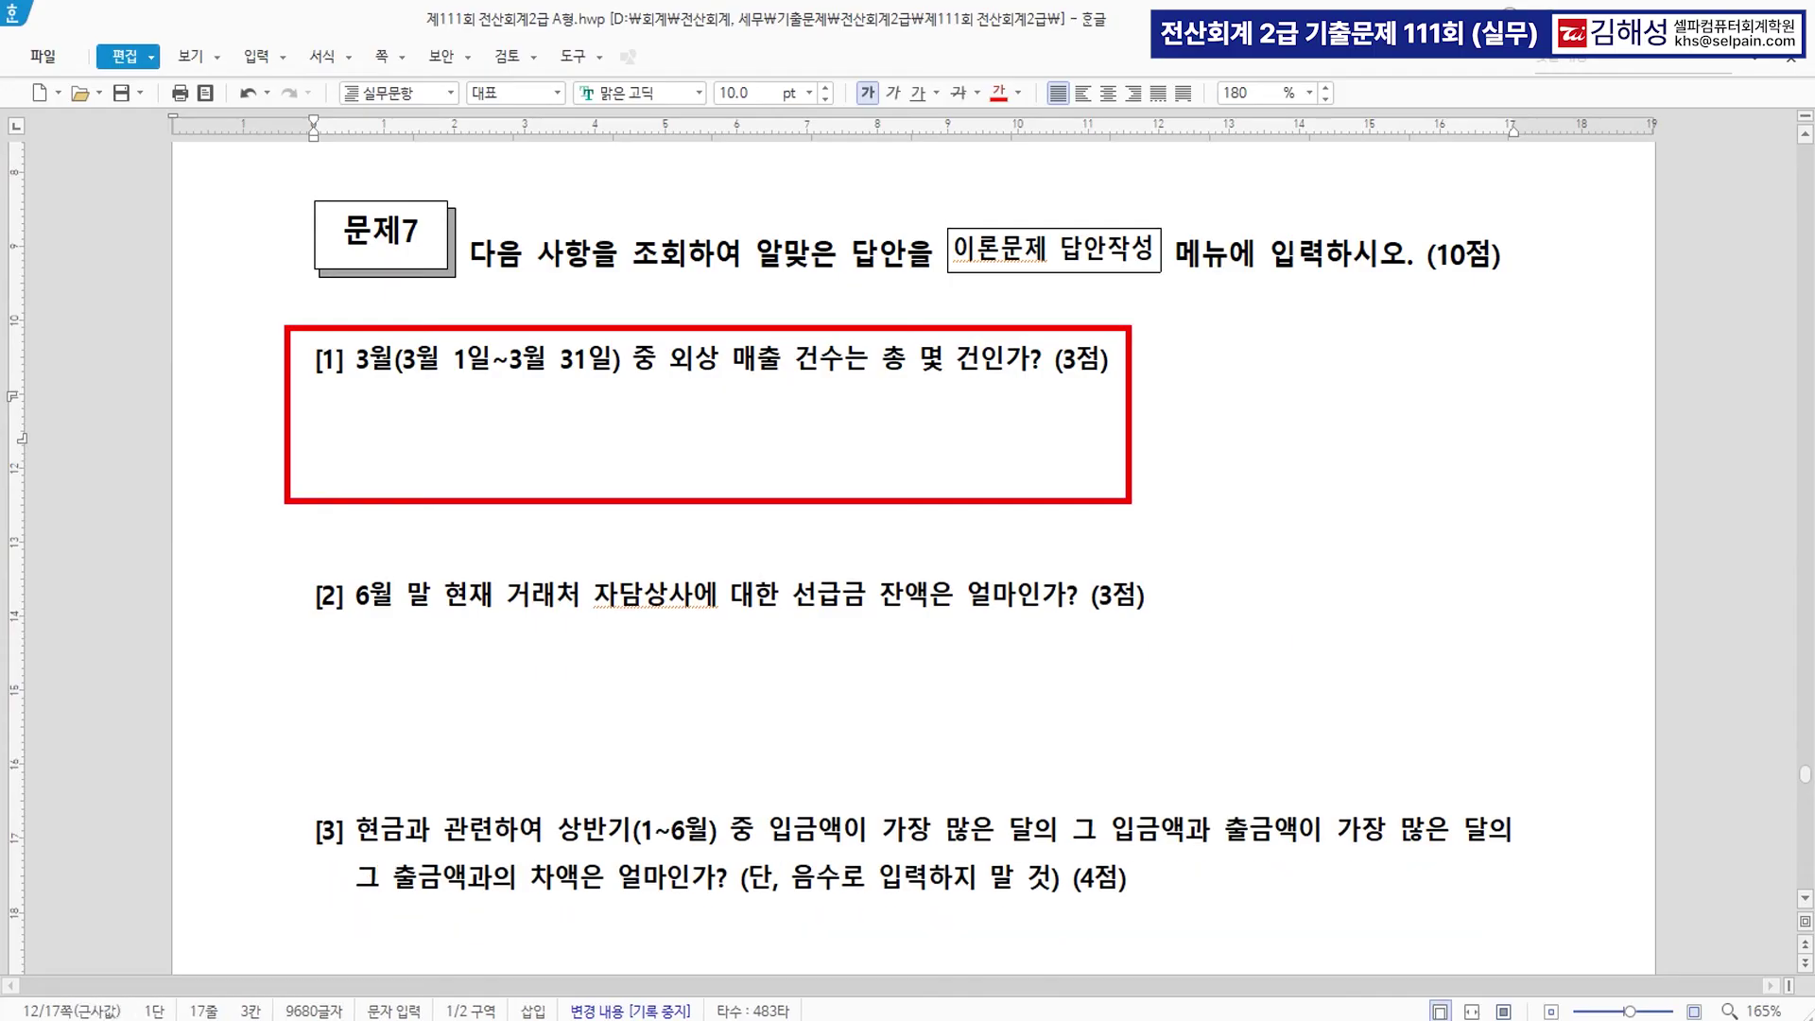
pyautogui.press('Return')
pyautogui.write('외상')
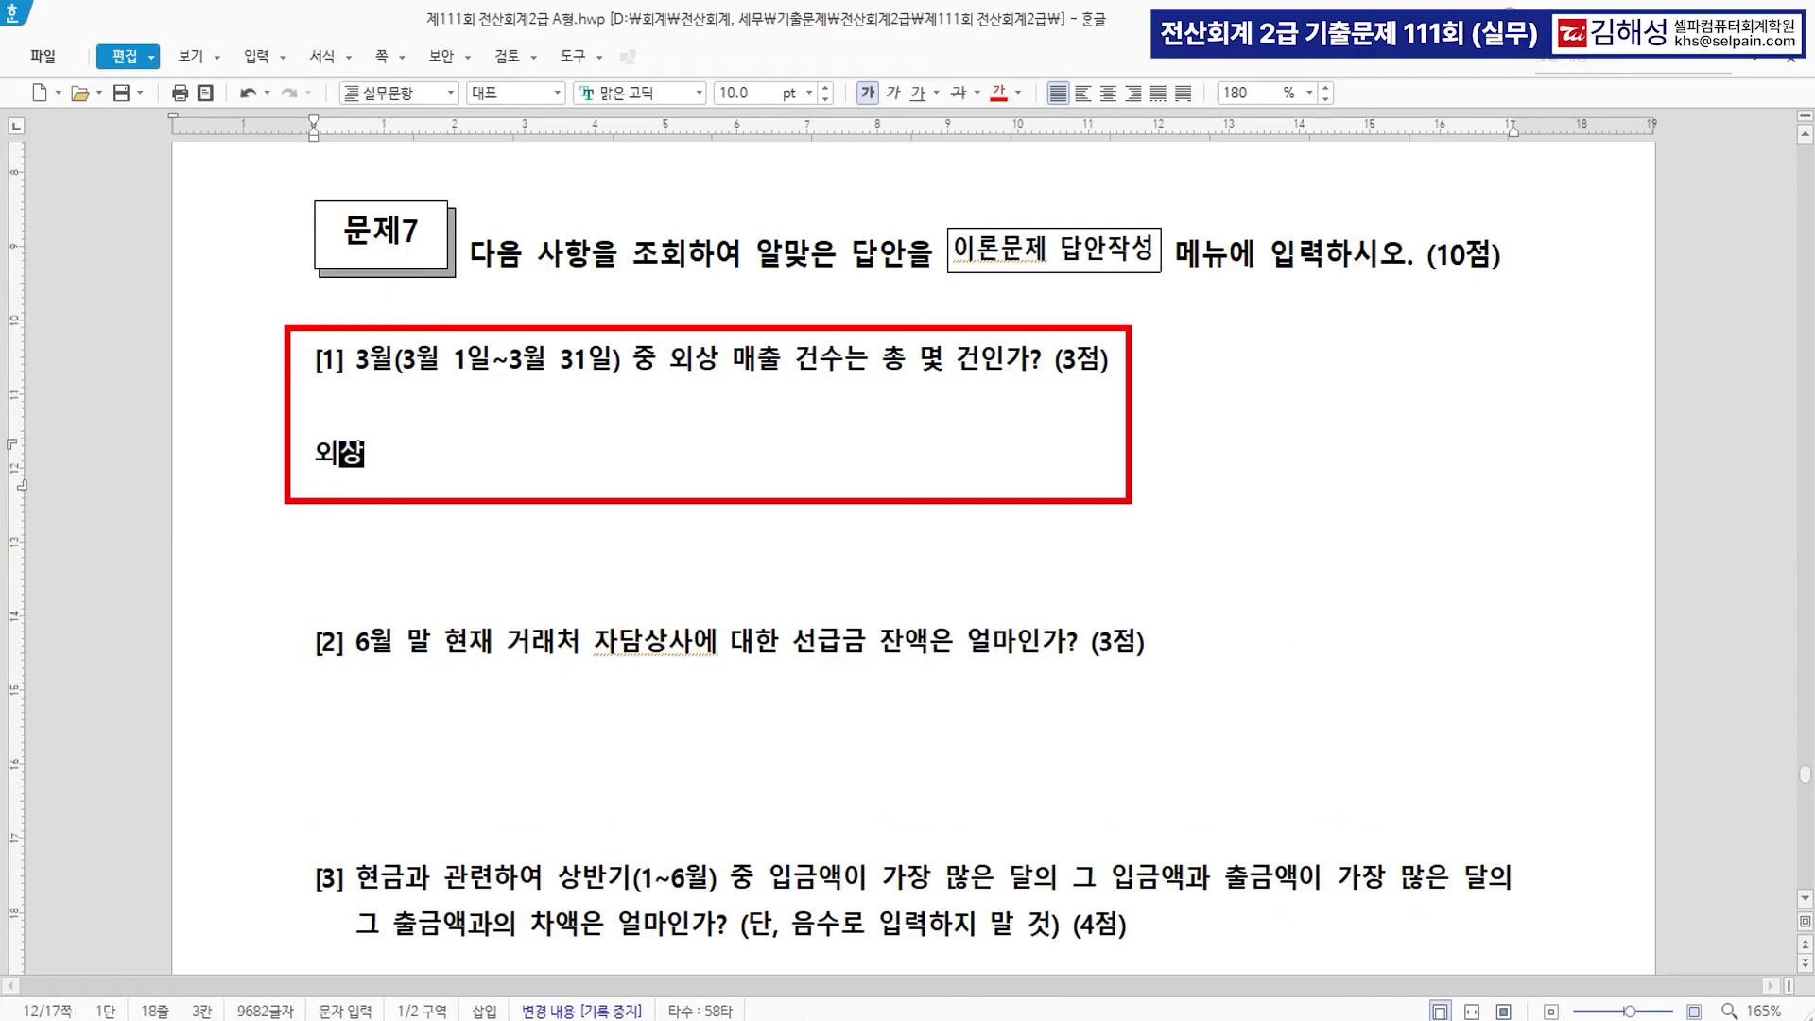
pyautogui.write('매출금  ')
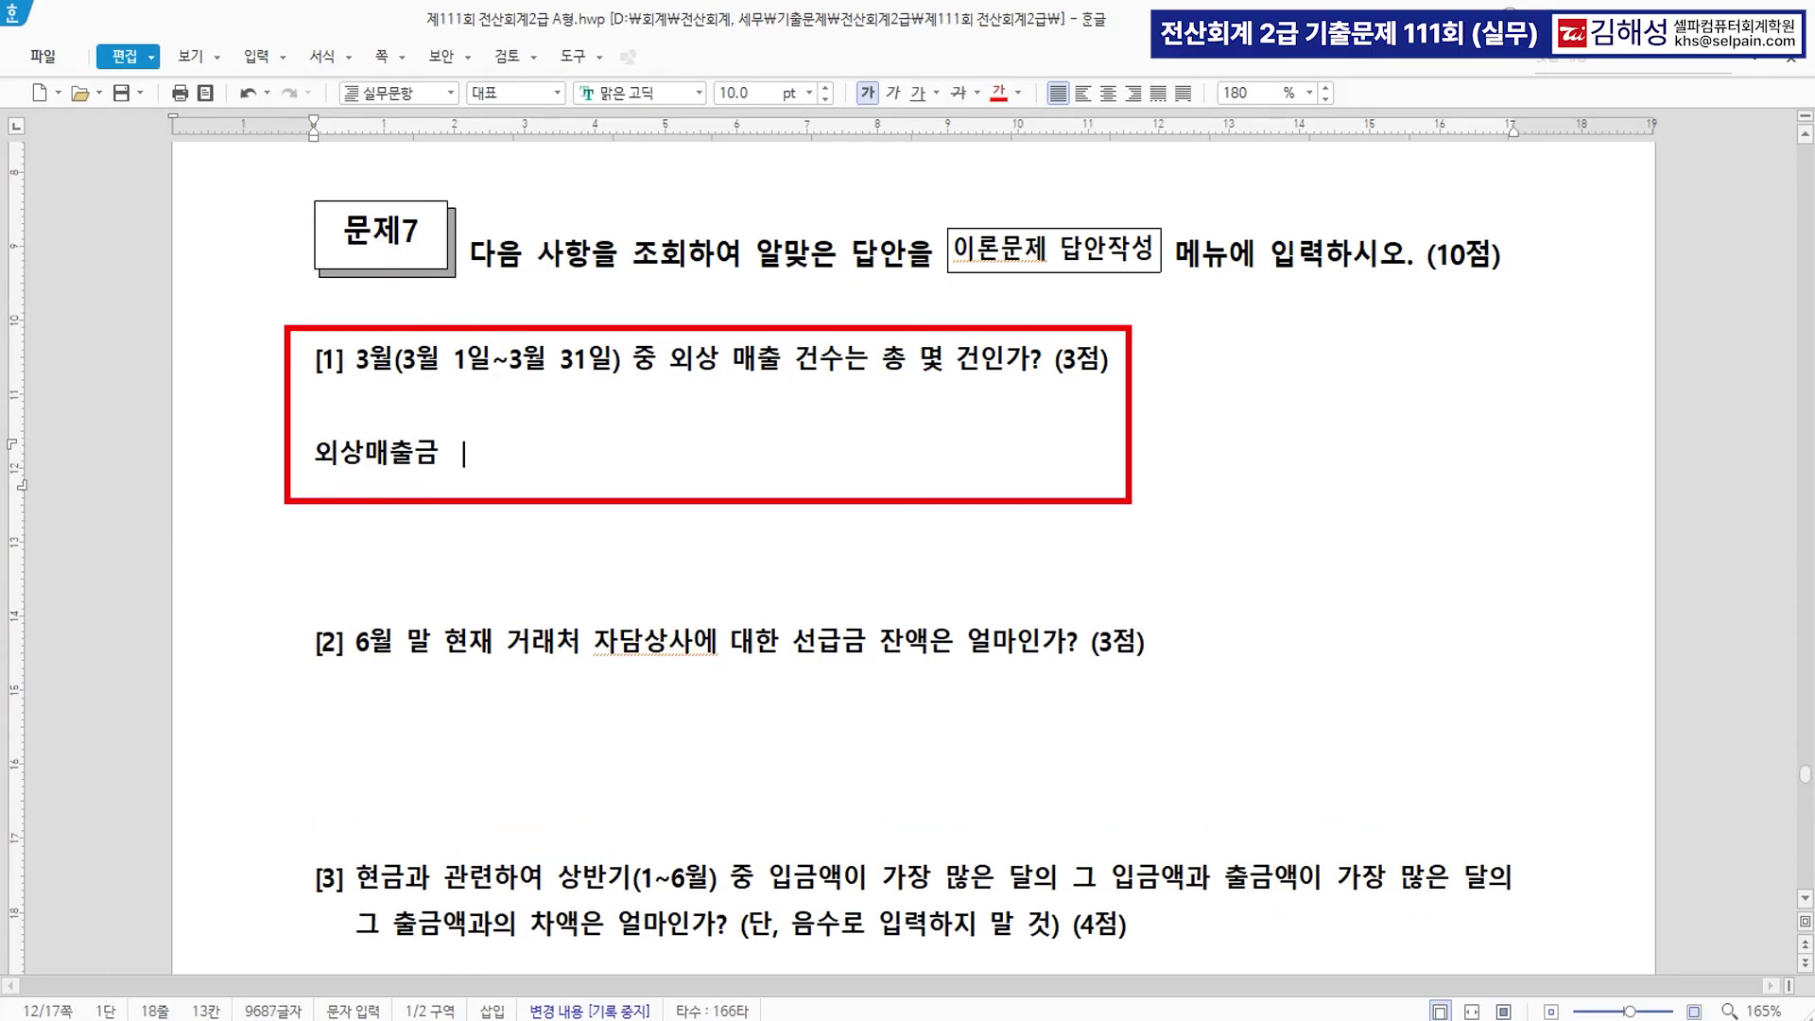
pyautogui.write('의 발생  ')
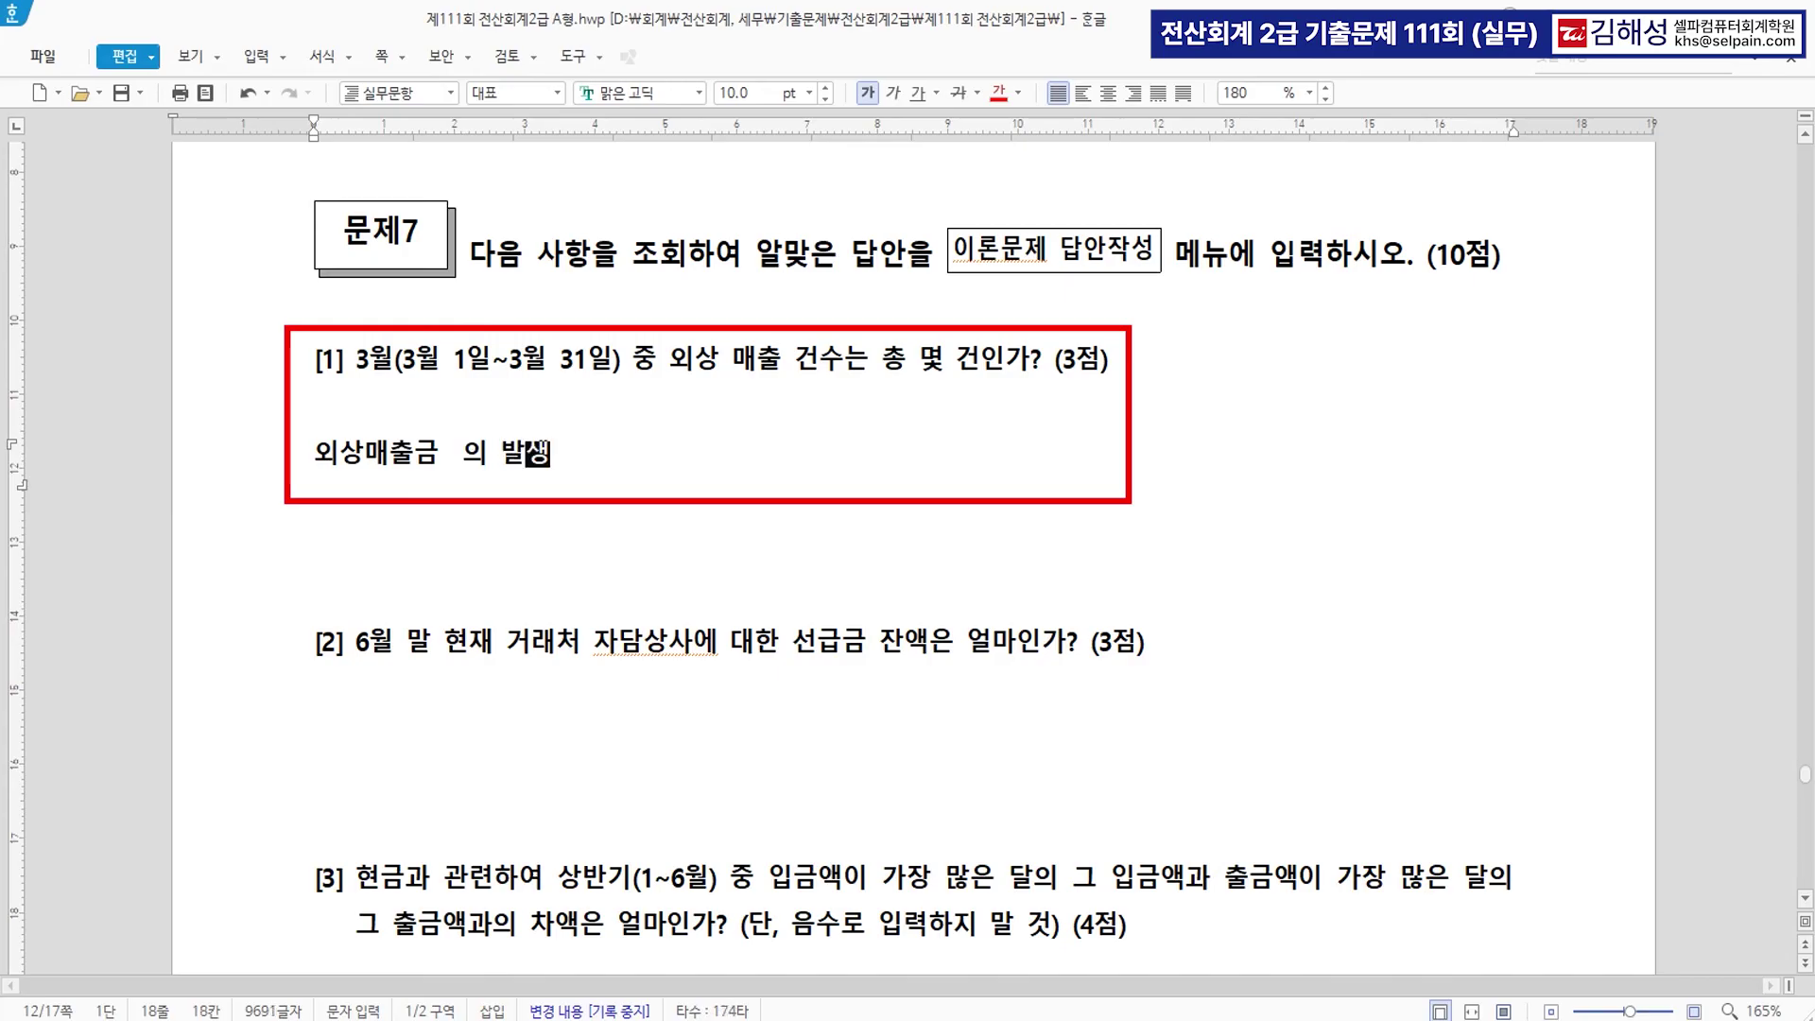
pyautogui.write('>>>')
pyautogui.write('ck(')
pyautogui.press('BackSpace')
pyautogui.press('BackSpace')
pyautogui.press('BackSpace')
pyautogui.write('채권')
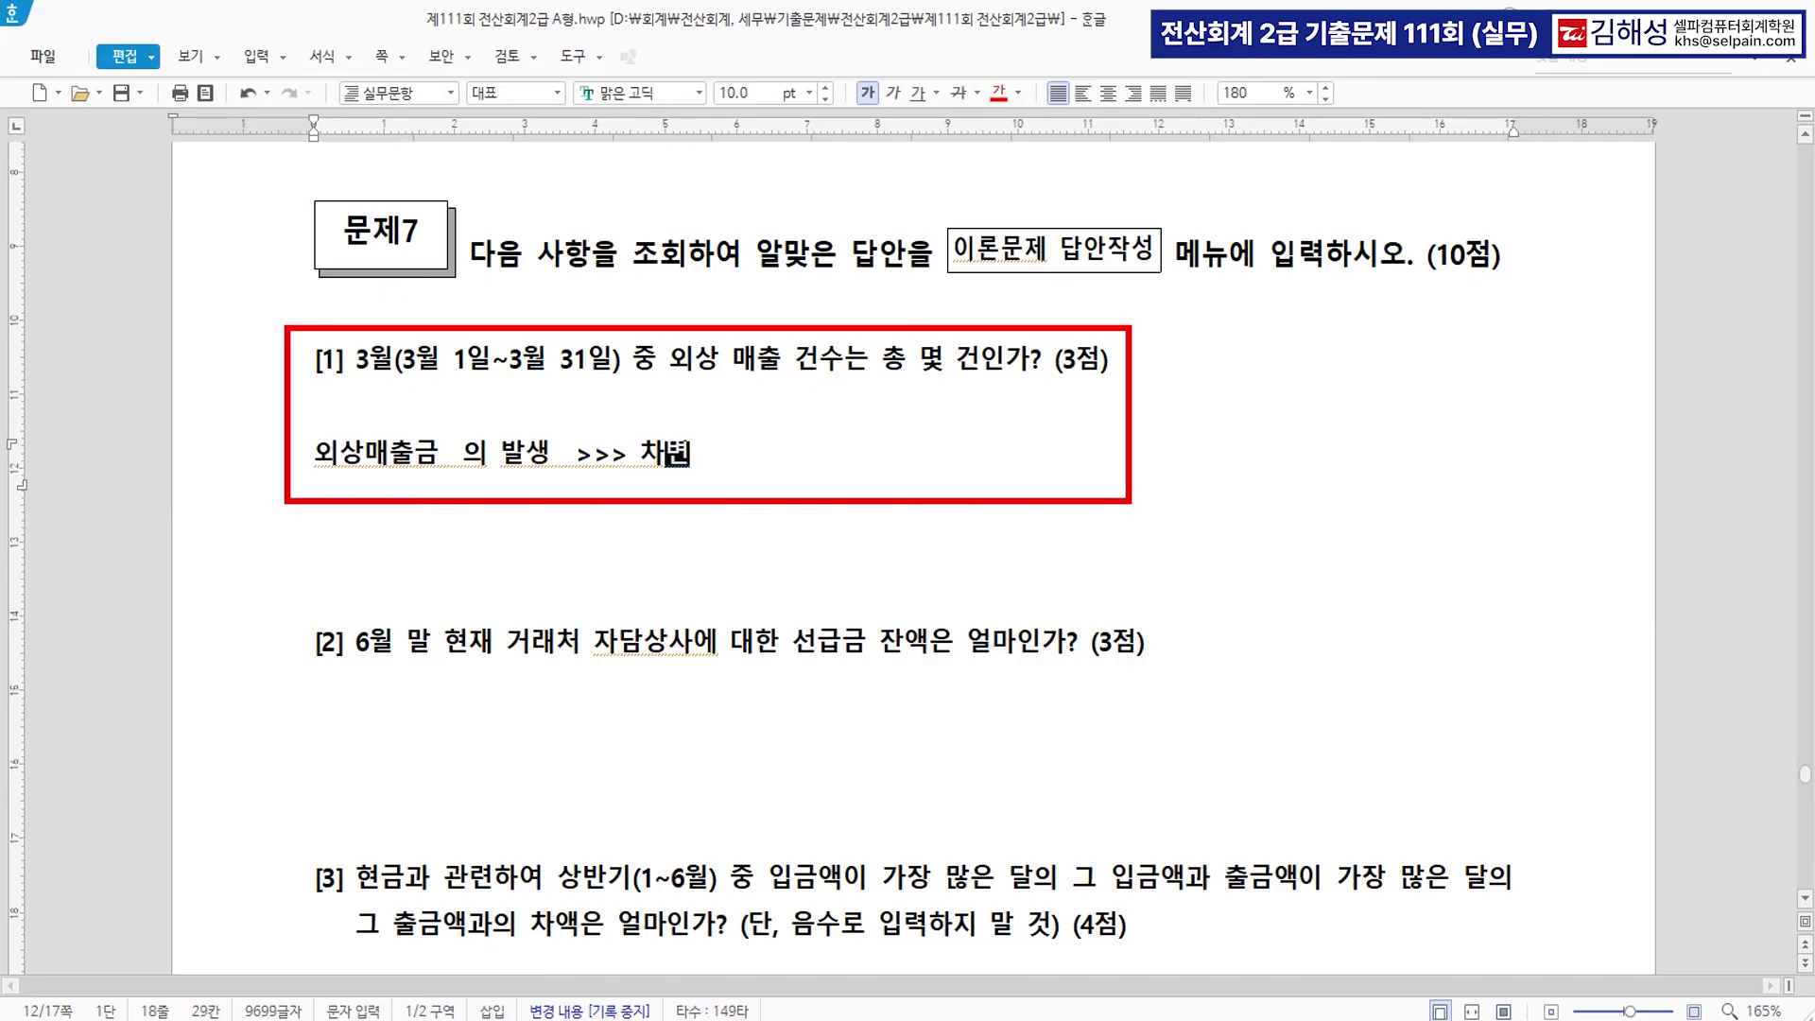
# Colour the word 차변 in the question [1] note red.
pyautogui.click(652, 454)
pyautogui.moveTo(652, 454); pyautogui.dragTo(691, 454)
pyautogui.click(998, 96)
pyautogui.click(902, 451)
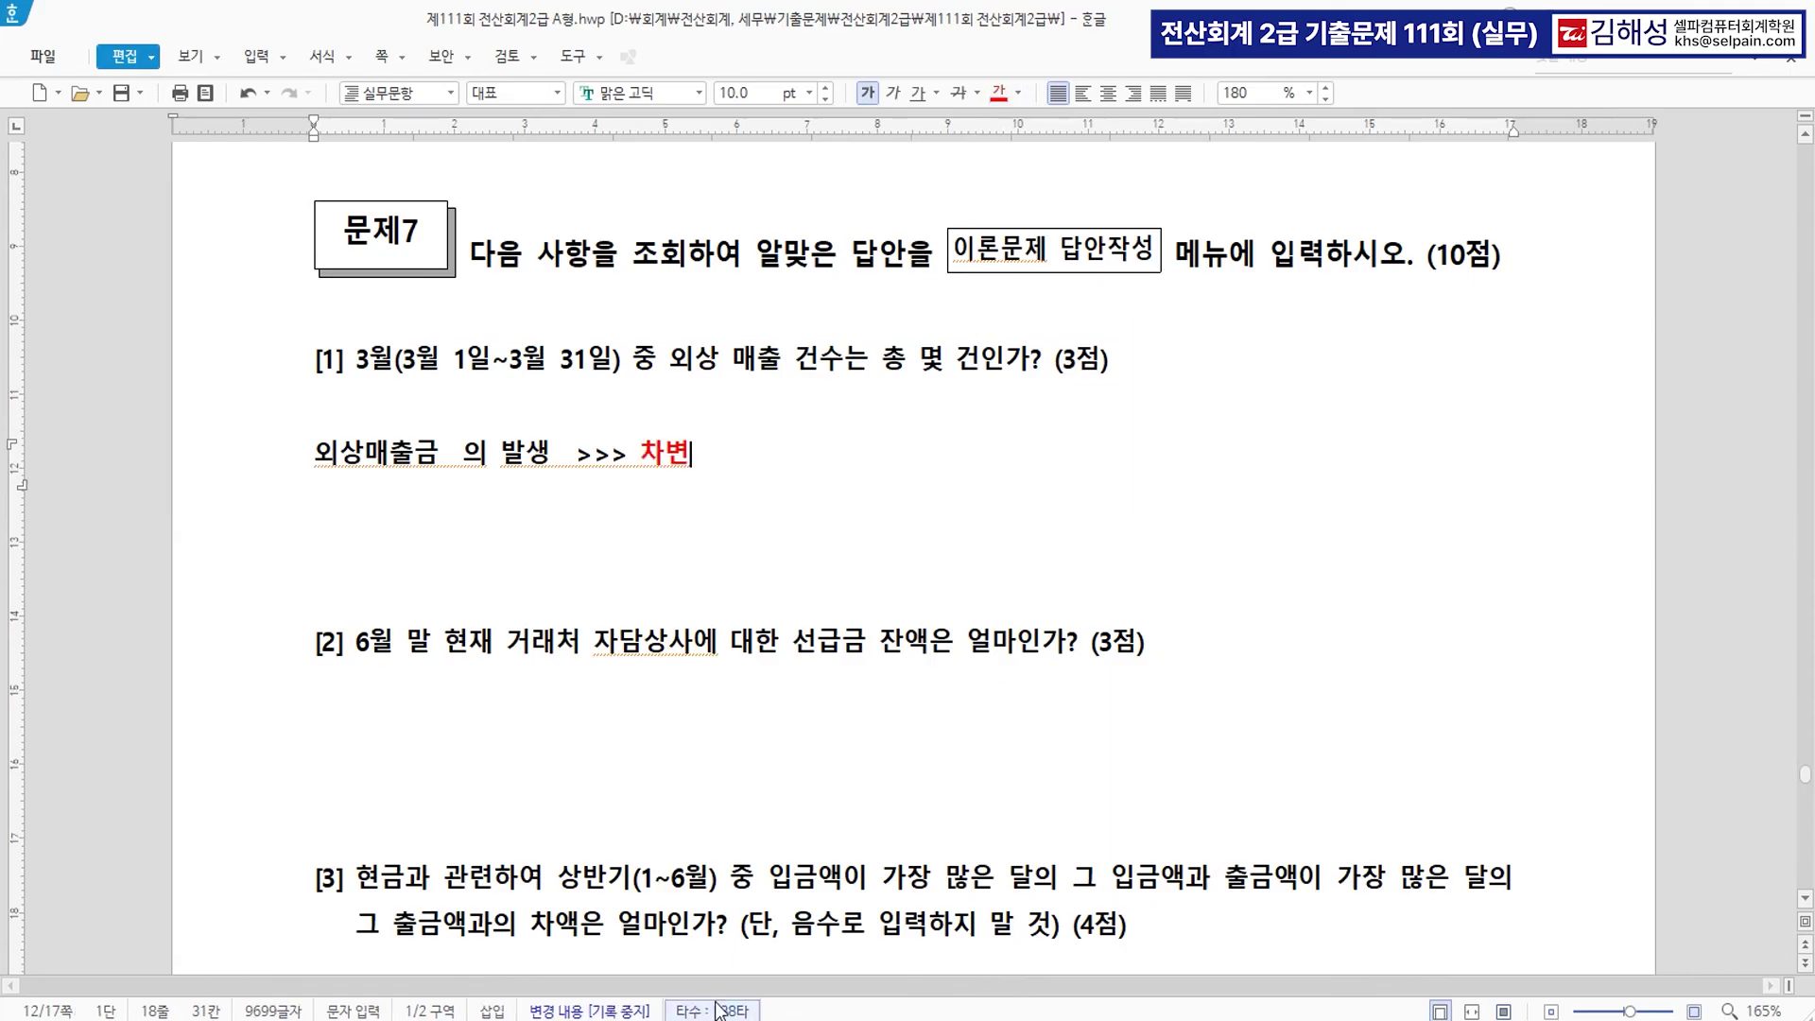
# Switch to KcLep, open 계정별원장 and set the period from 1 to 31 March 2023.
pyautogui.hotkey('alt', 'Tab')
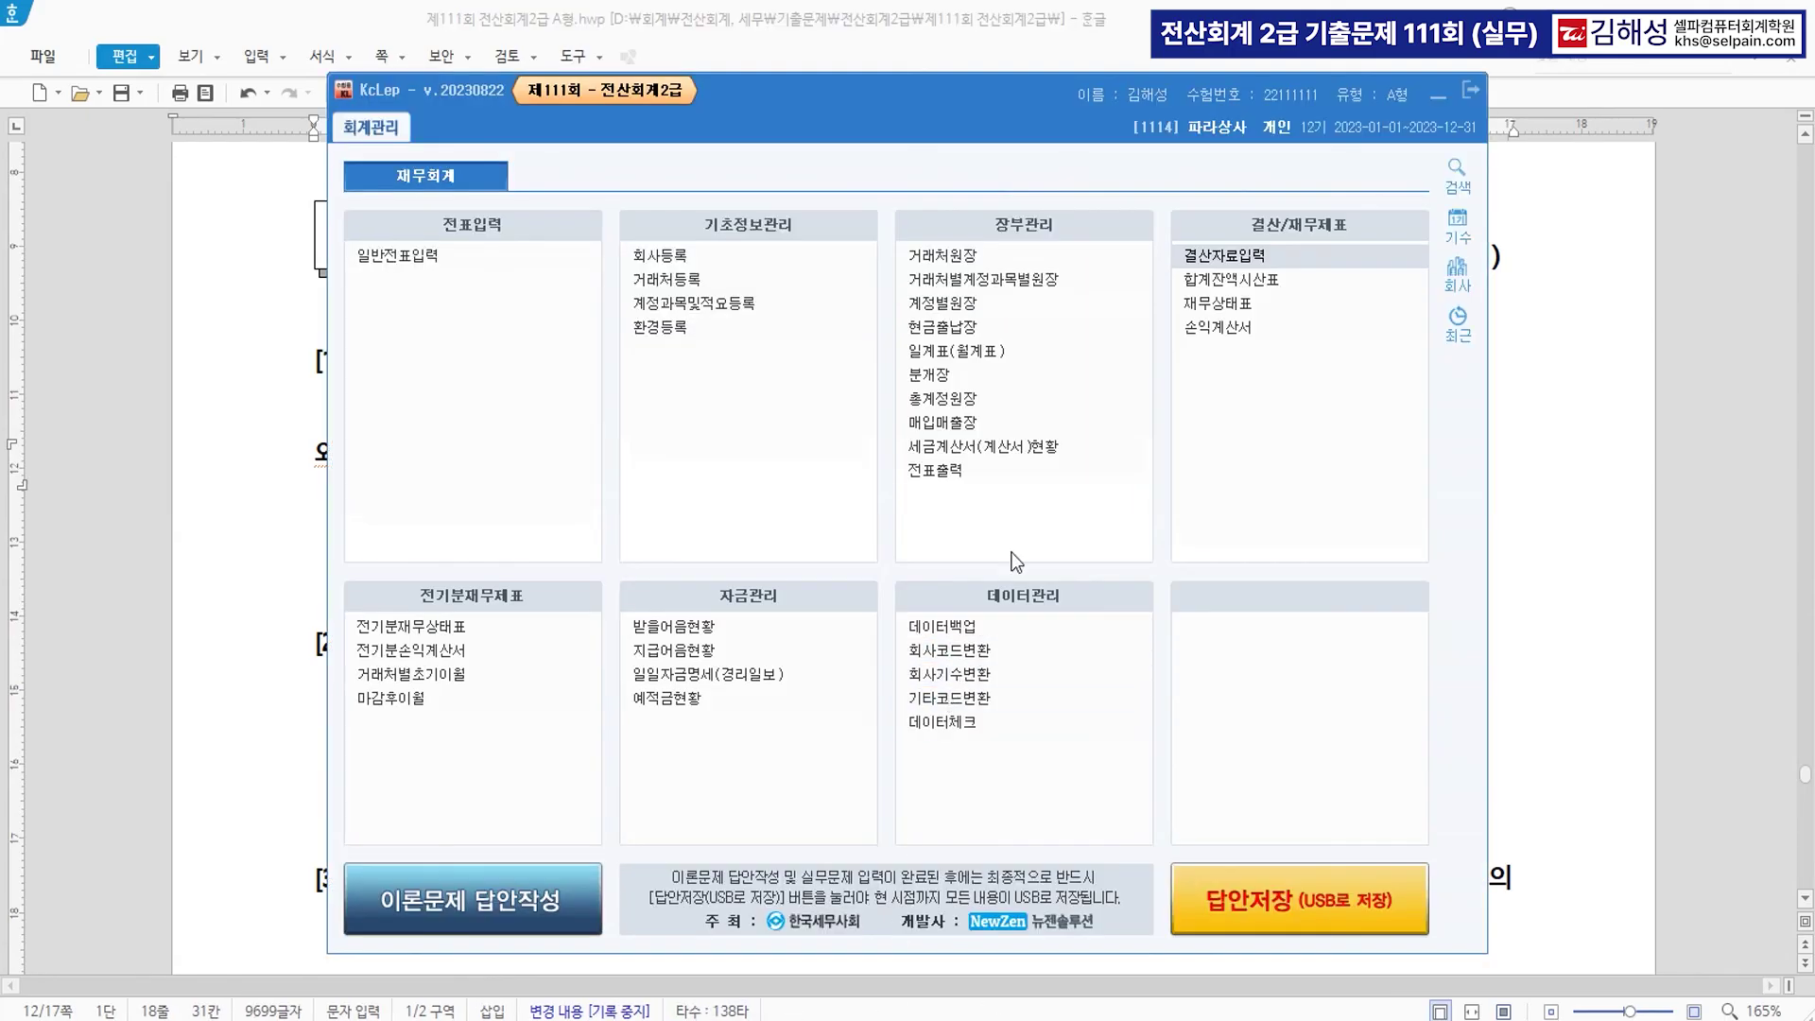
pyautogui.click(968, 312)
pyautogui.click(968, 313)
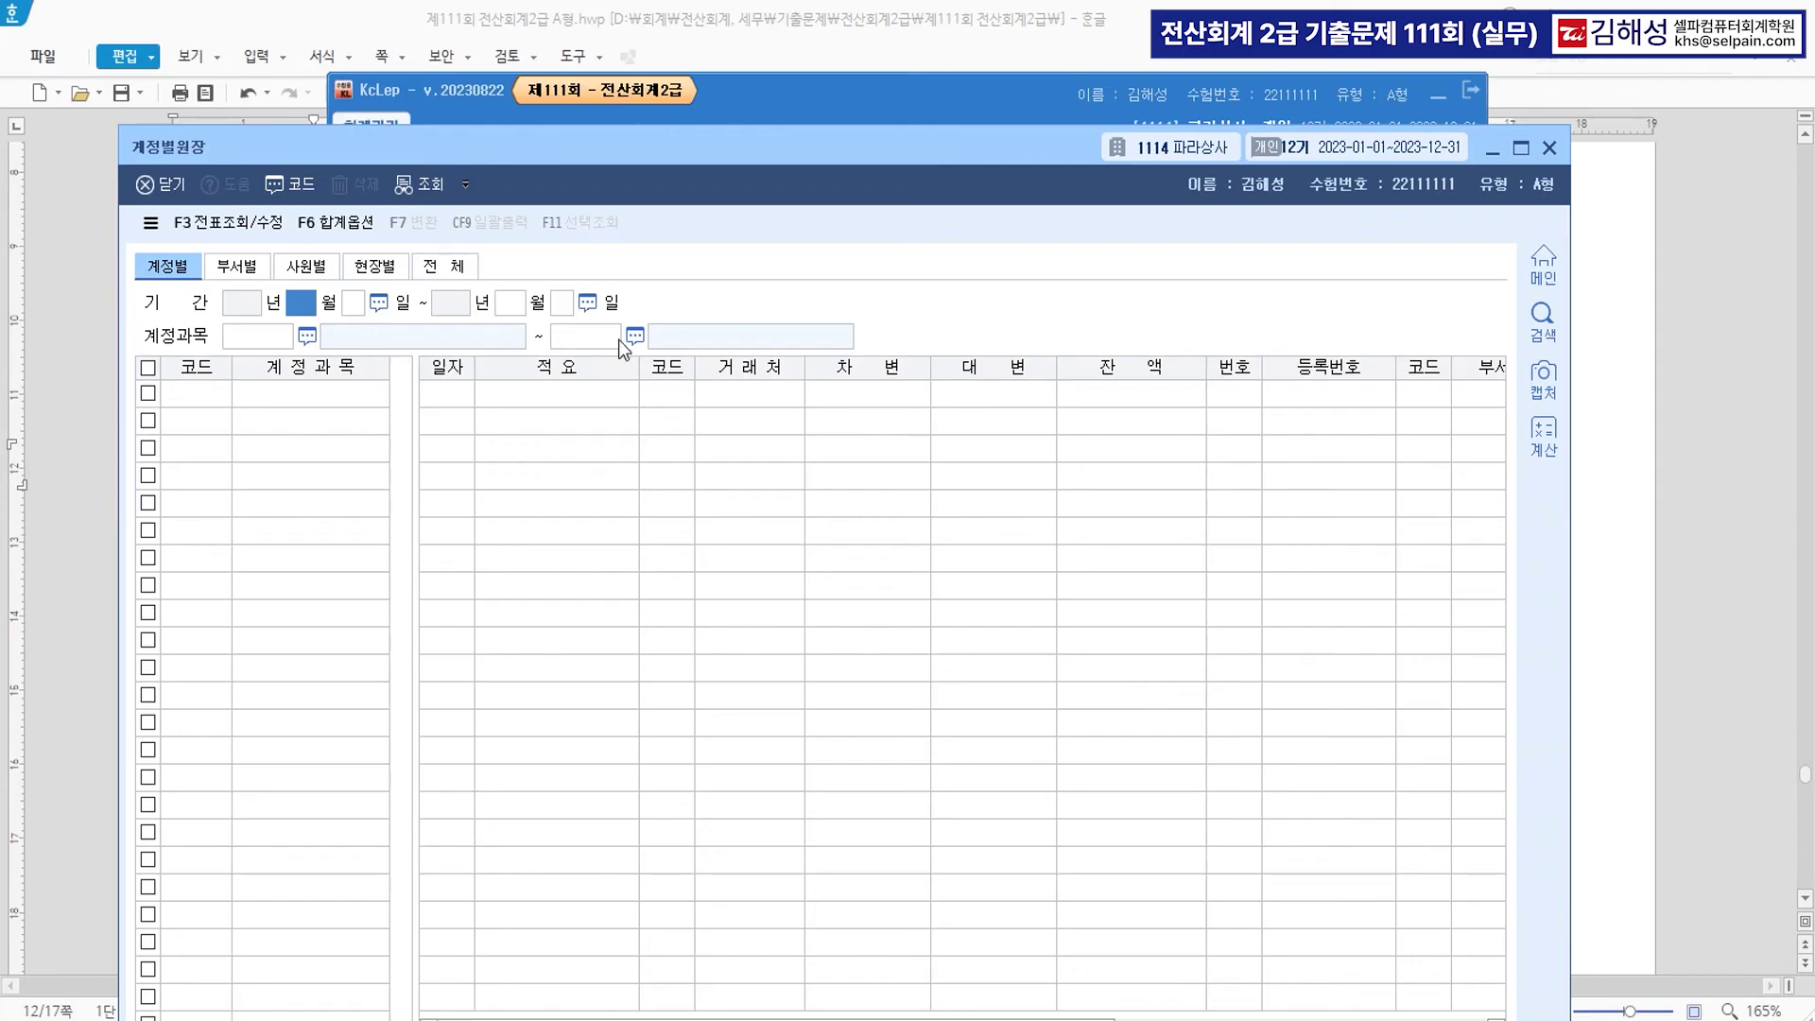
pyautogui.write('3')
pyautogui.press('Return')
pyautogui.press('Return')
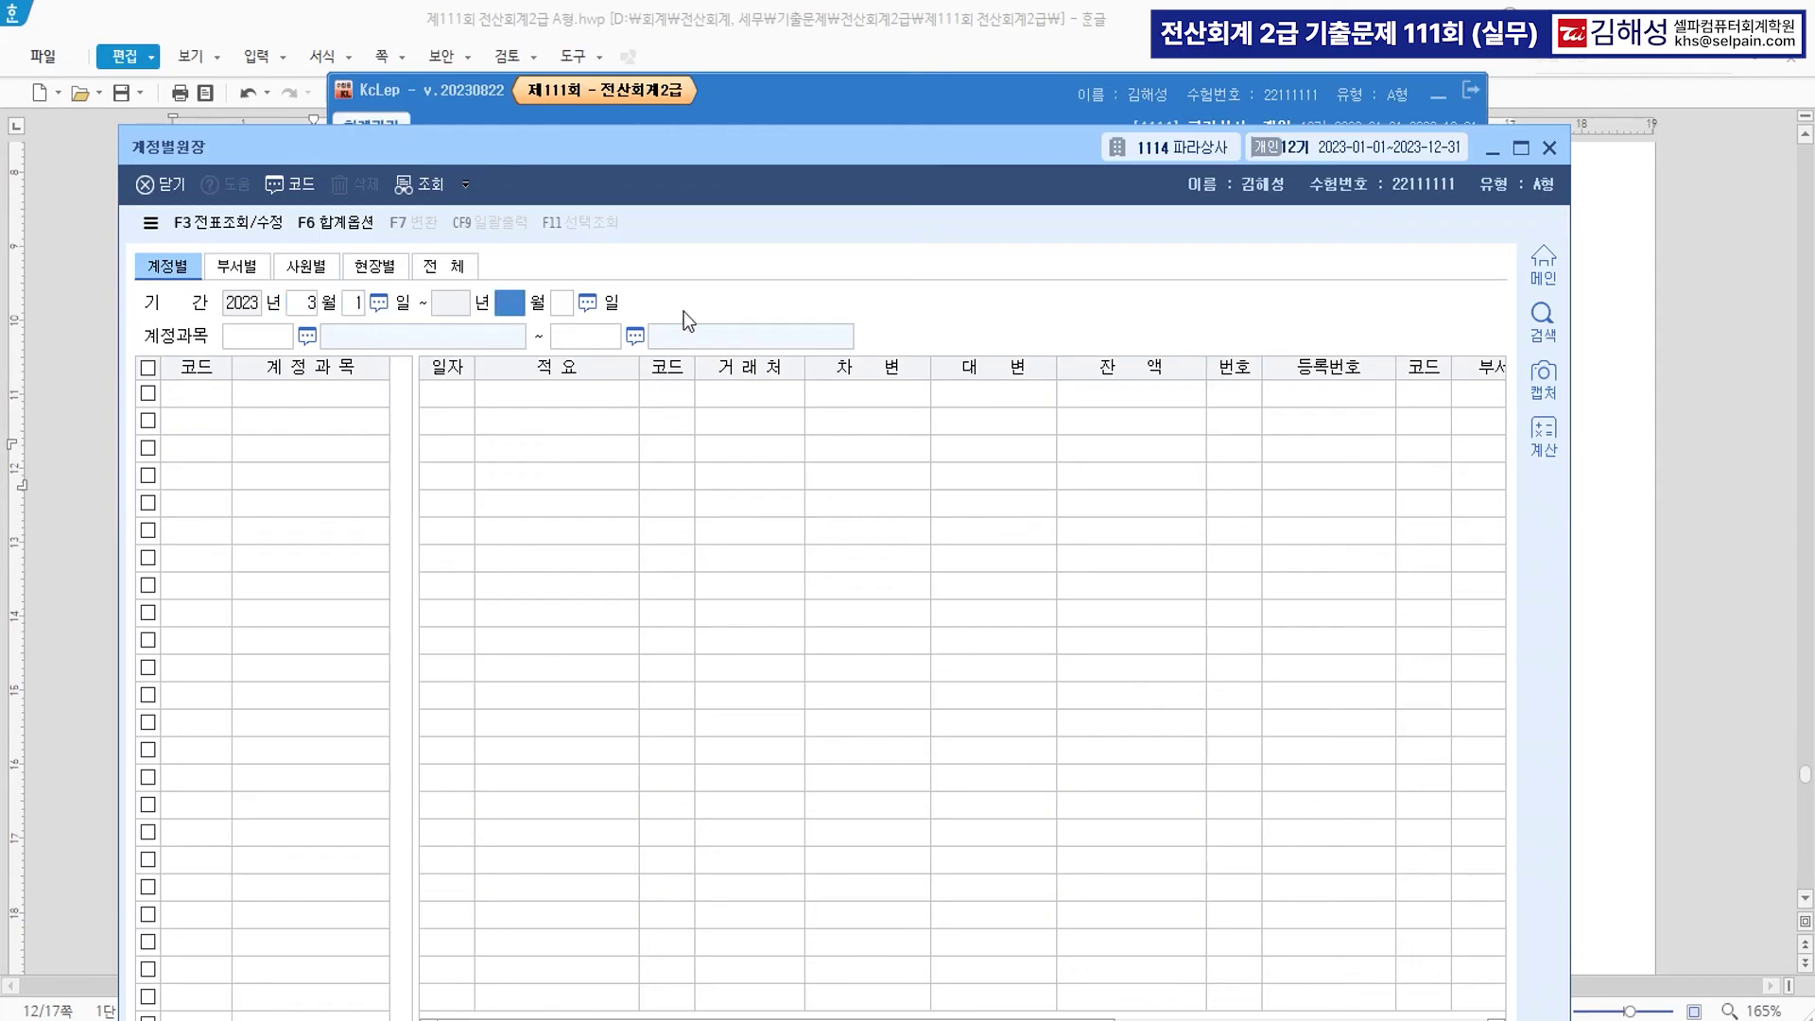
pyautogui.write('3')
pyautogui.press('Return')
pyautogui.press('Return')
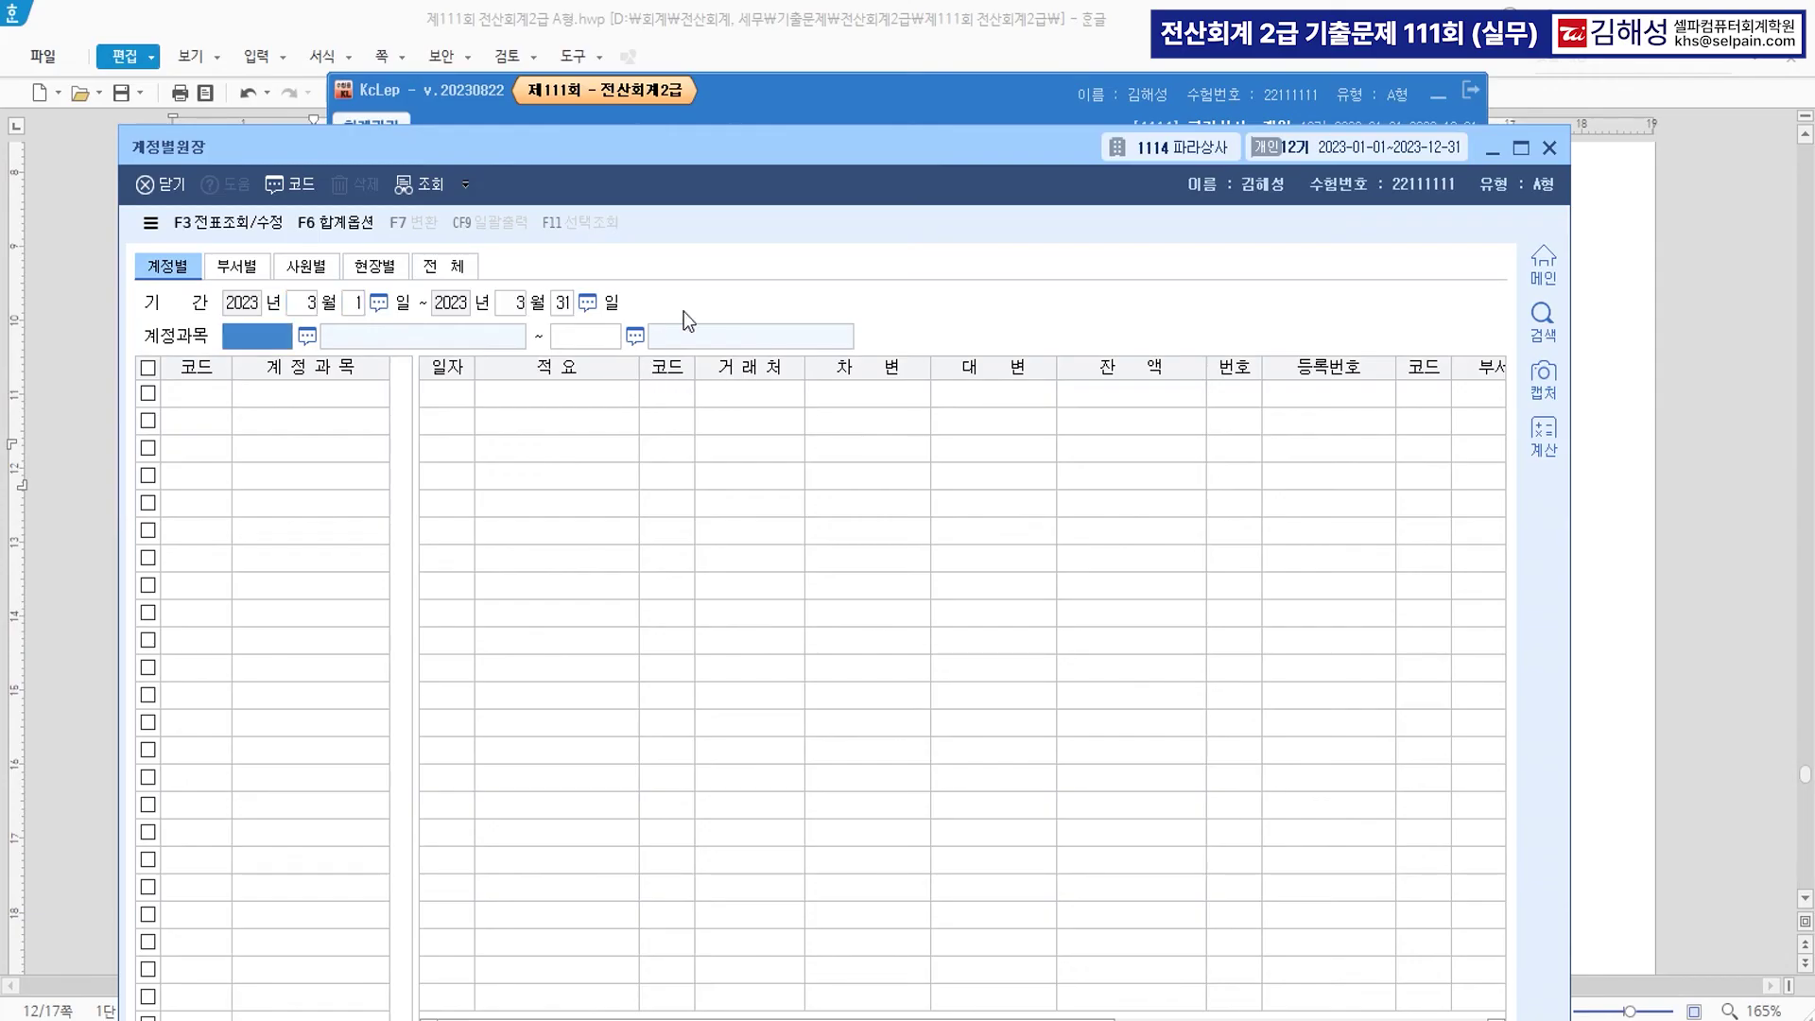
# Load the ledger for account 0108 외상매출금 only.
pyautogui.write('108')
pyautogui.press('Return')
pyautogui.write('108')
pyautogui.press('Return')
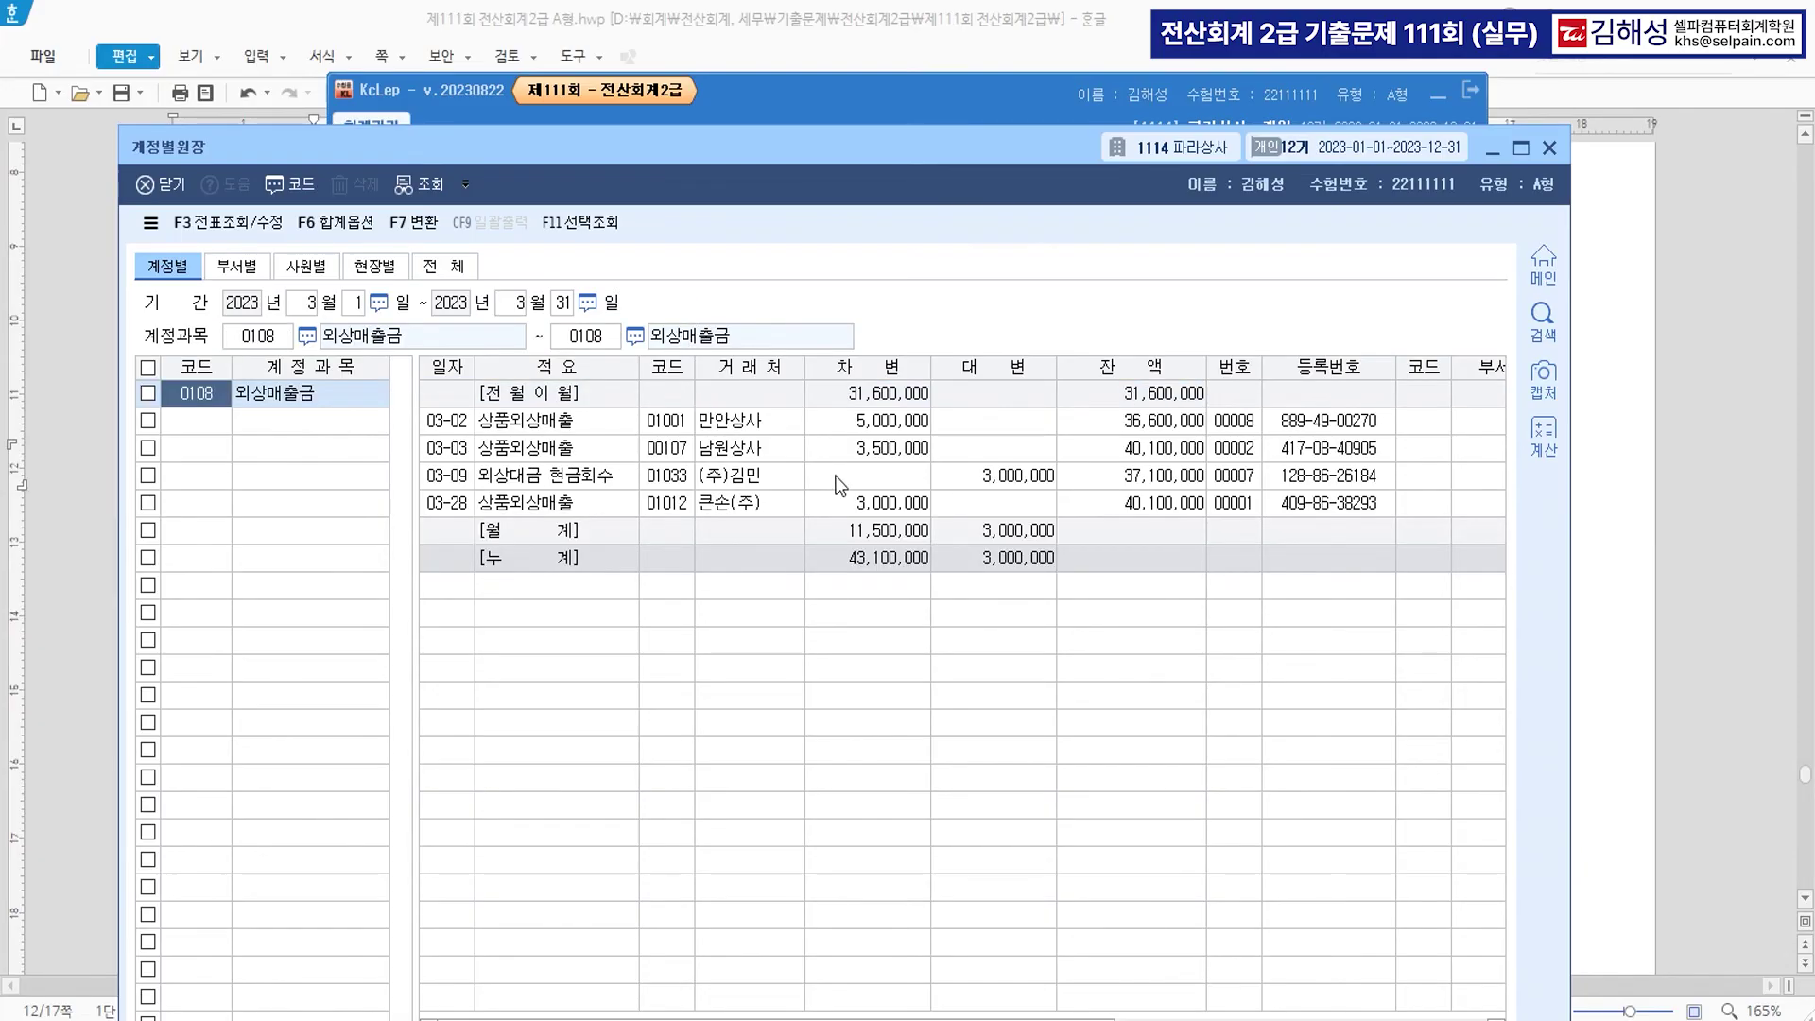
# Count the March debit entries of 외상매출금 and record "3건" after 차변 in the exam document's question [1] note.
pyautogui.click(883, 475)
pyautogui.click(893, 421)
pyautogui.click(896, 446)
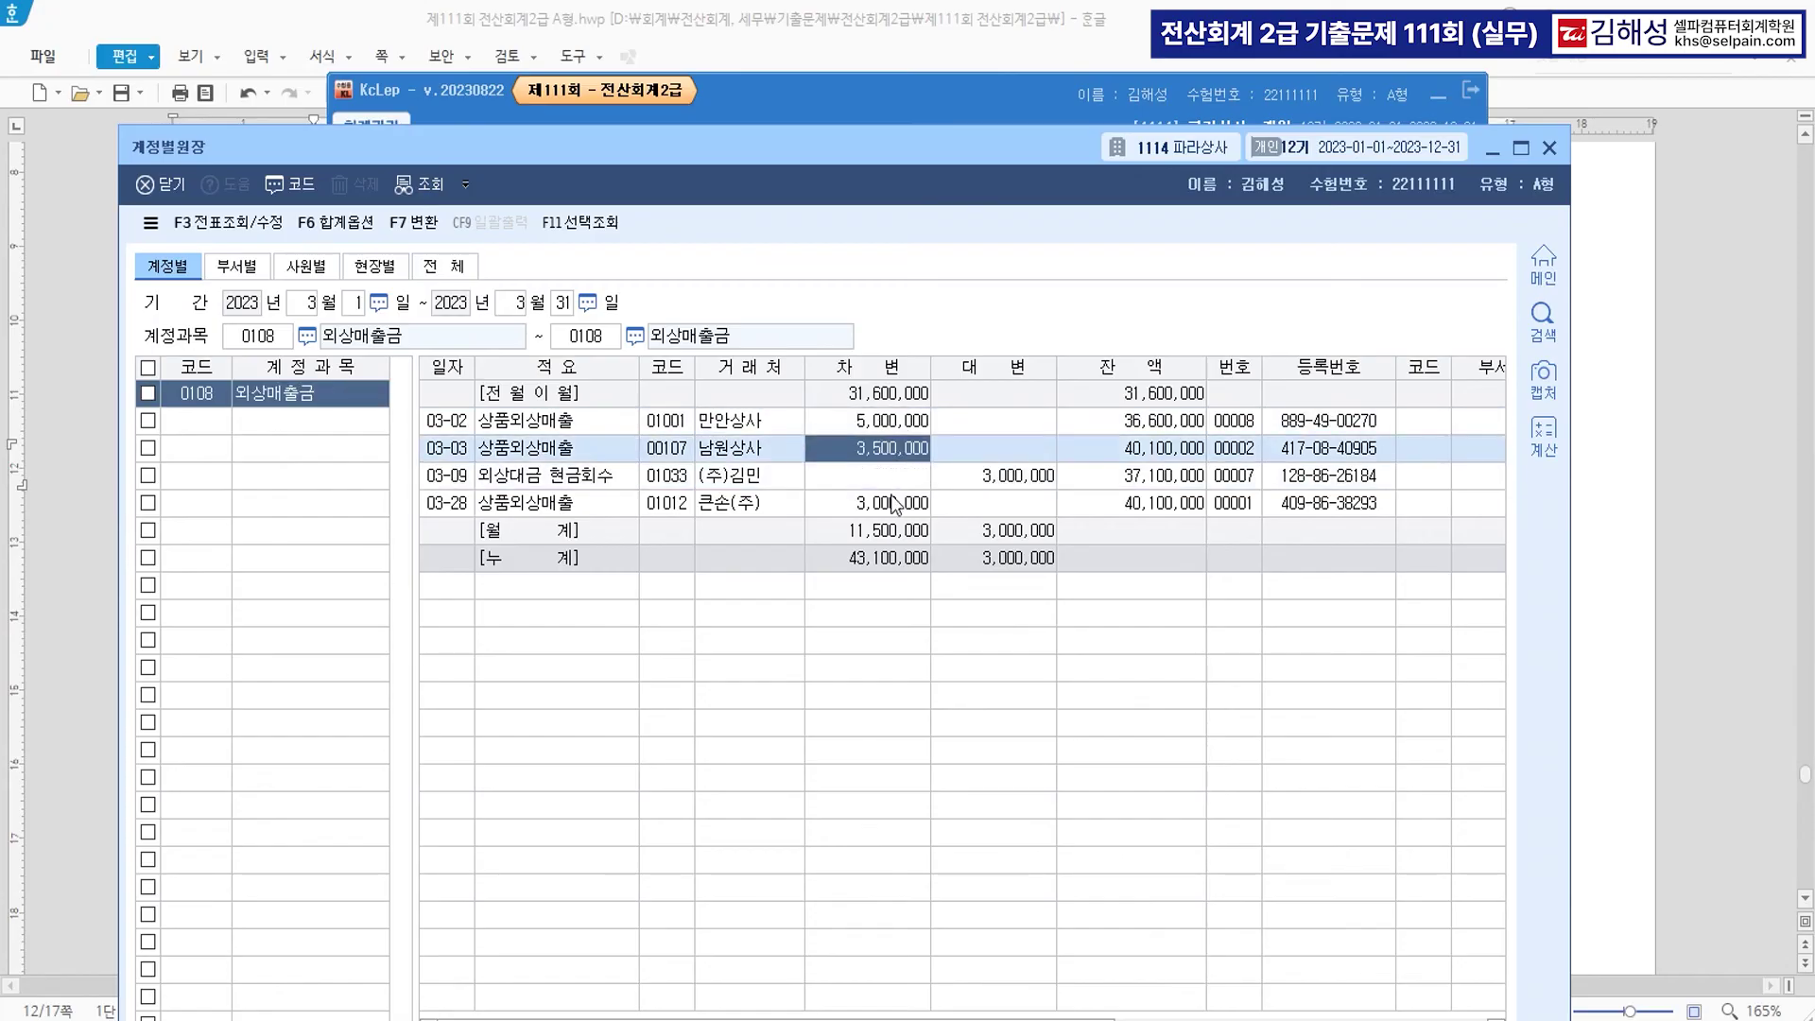
pyautogui.click(888, 502)
pyautogui.click(893, 421)
pyautogui.click(893, 448)
pyautogui.click(896, 503)
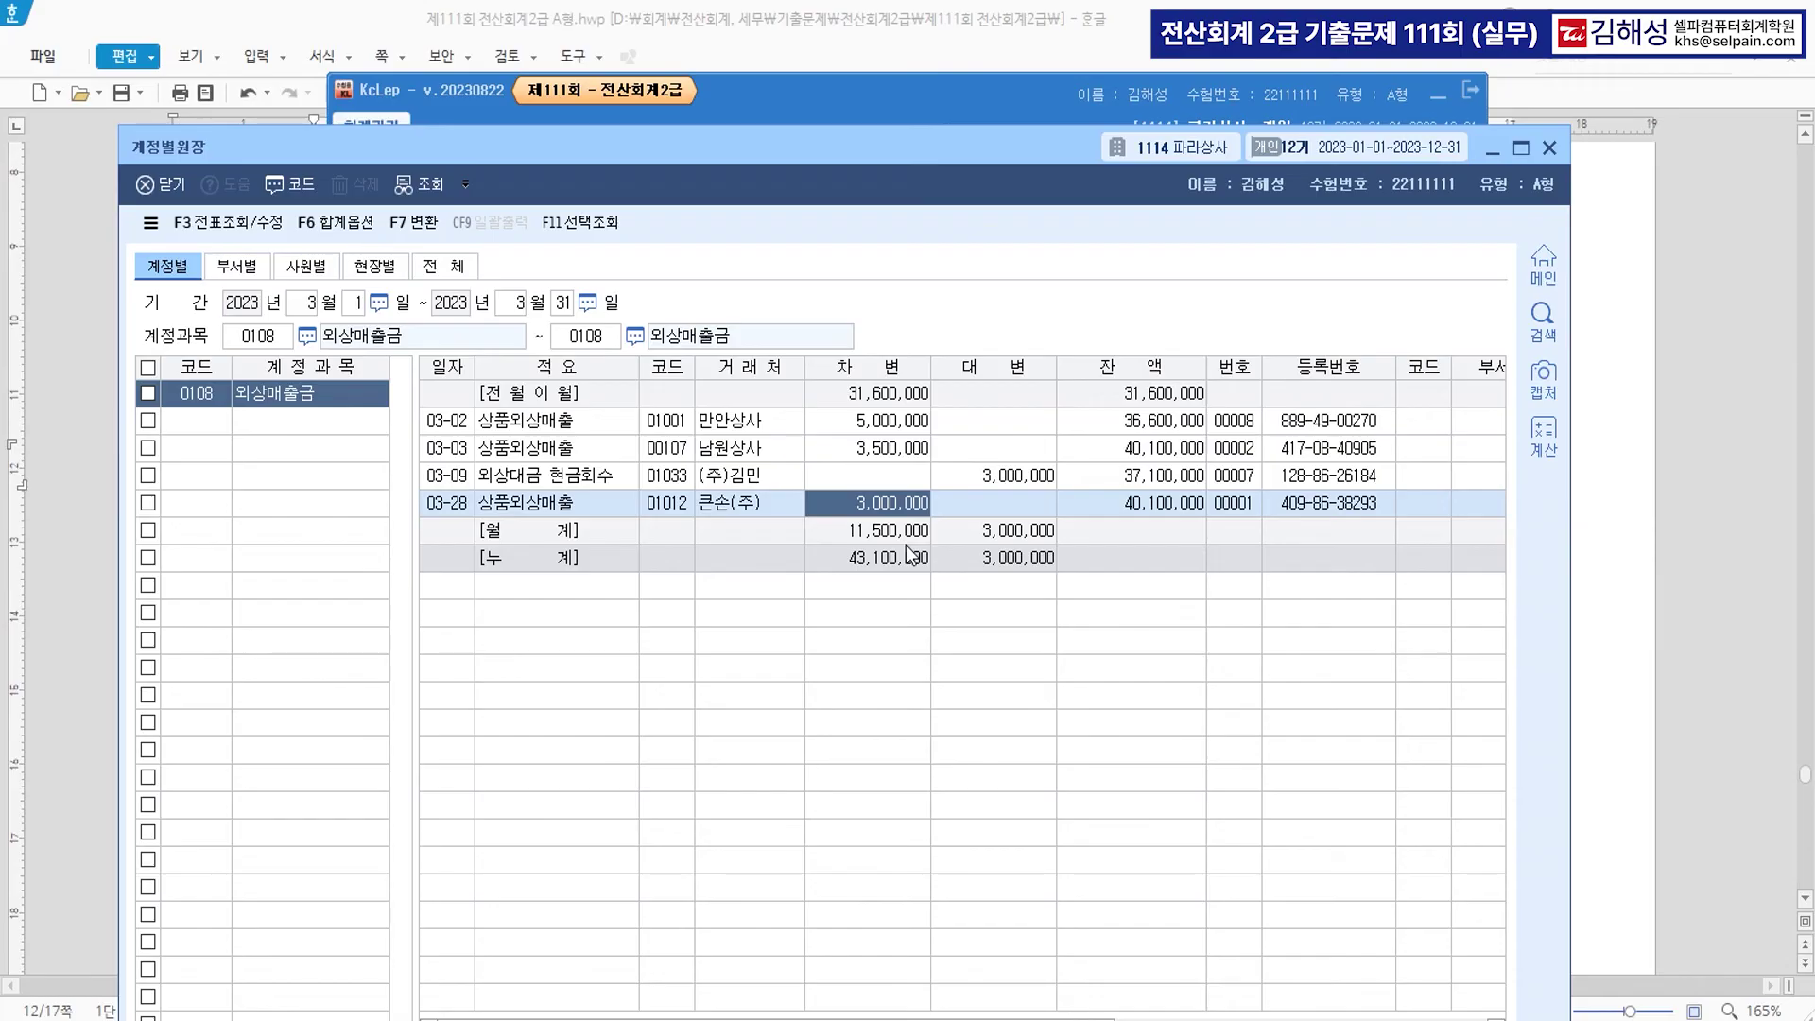
pyautogui.click(899, 423)
pyautogui.click(899, 449)
pyautogui.click(892, 504)
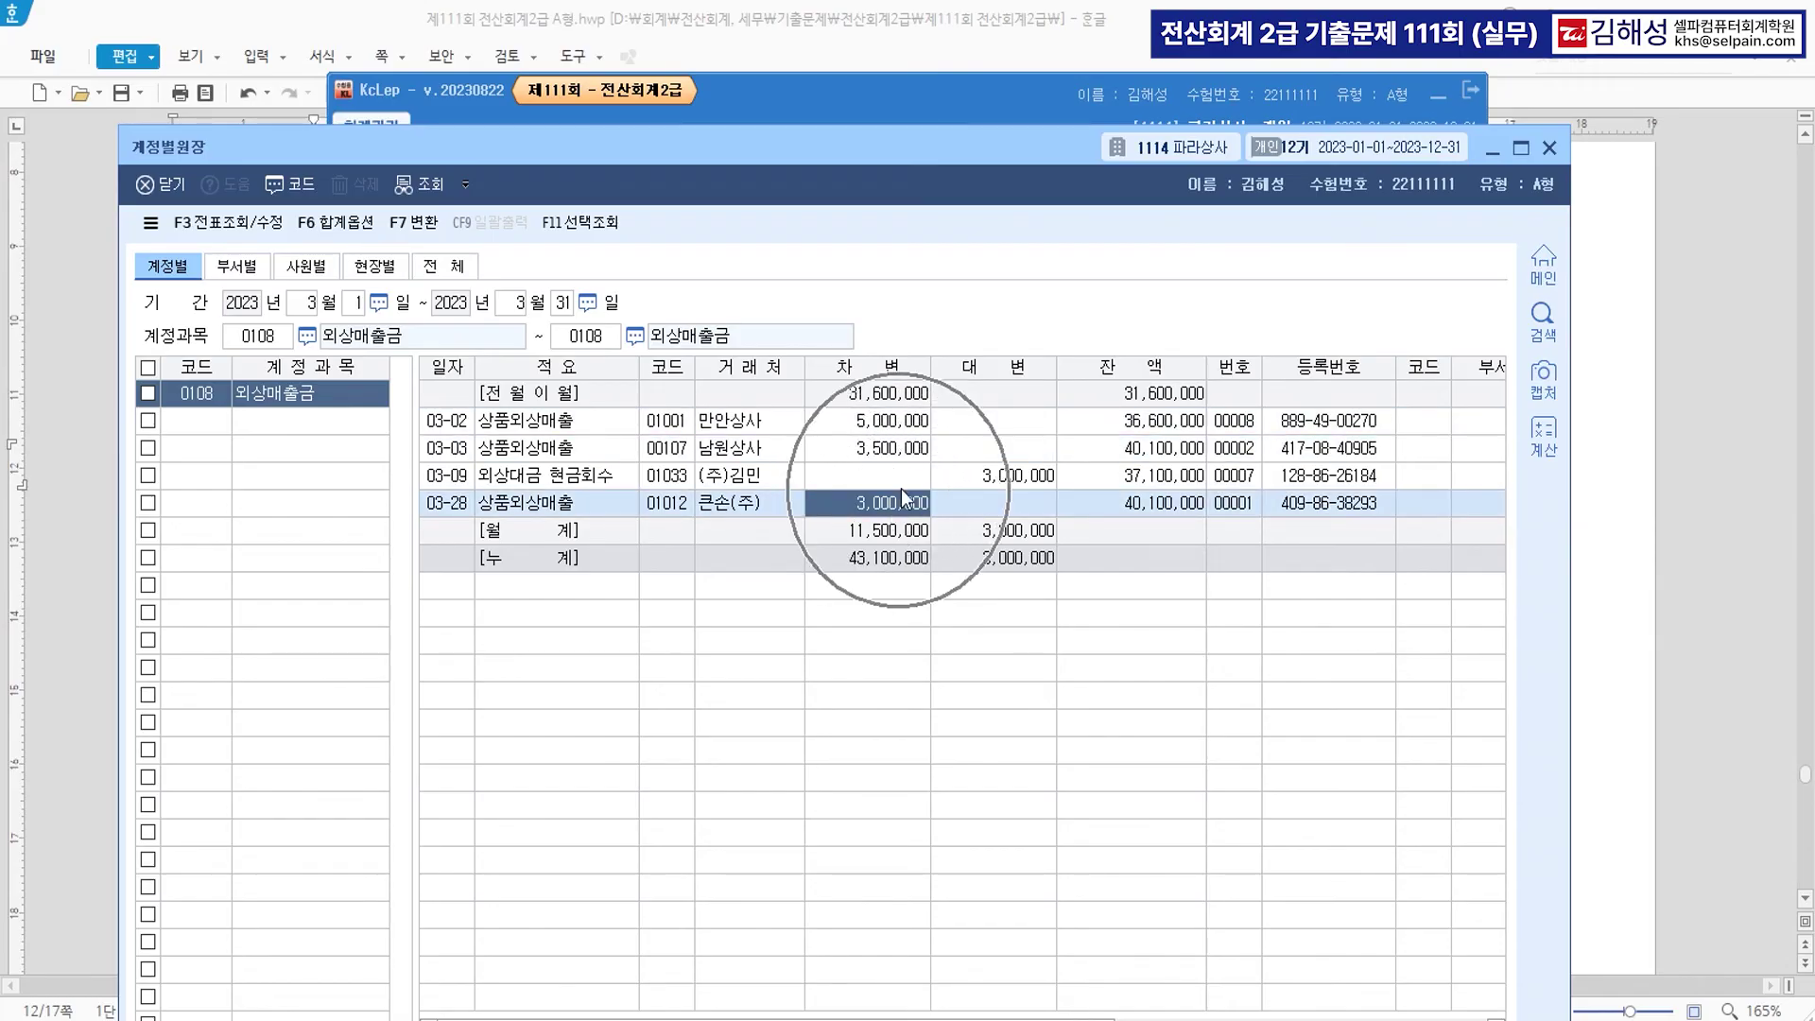
pyautogui.click(106, 499)
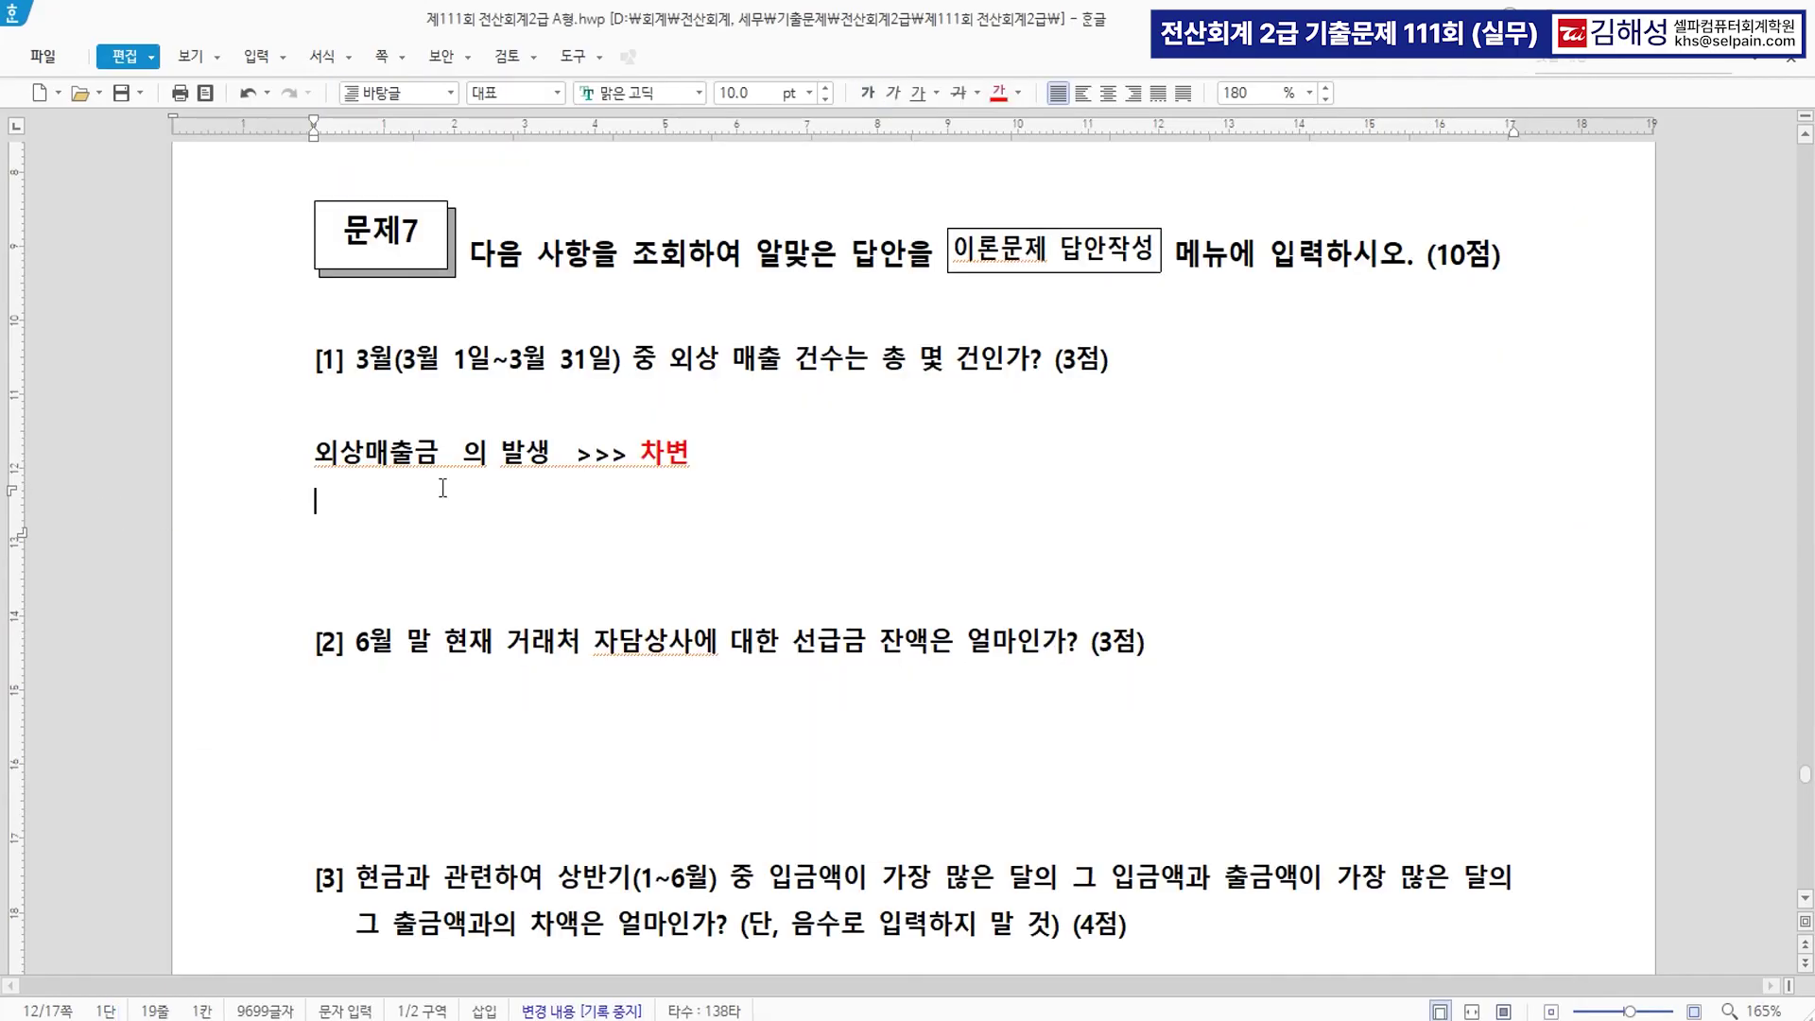
pyautogui.write('3건')
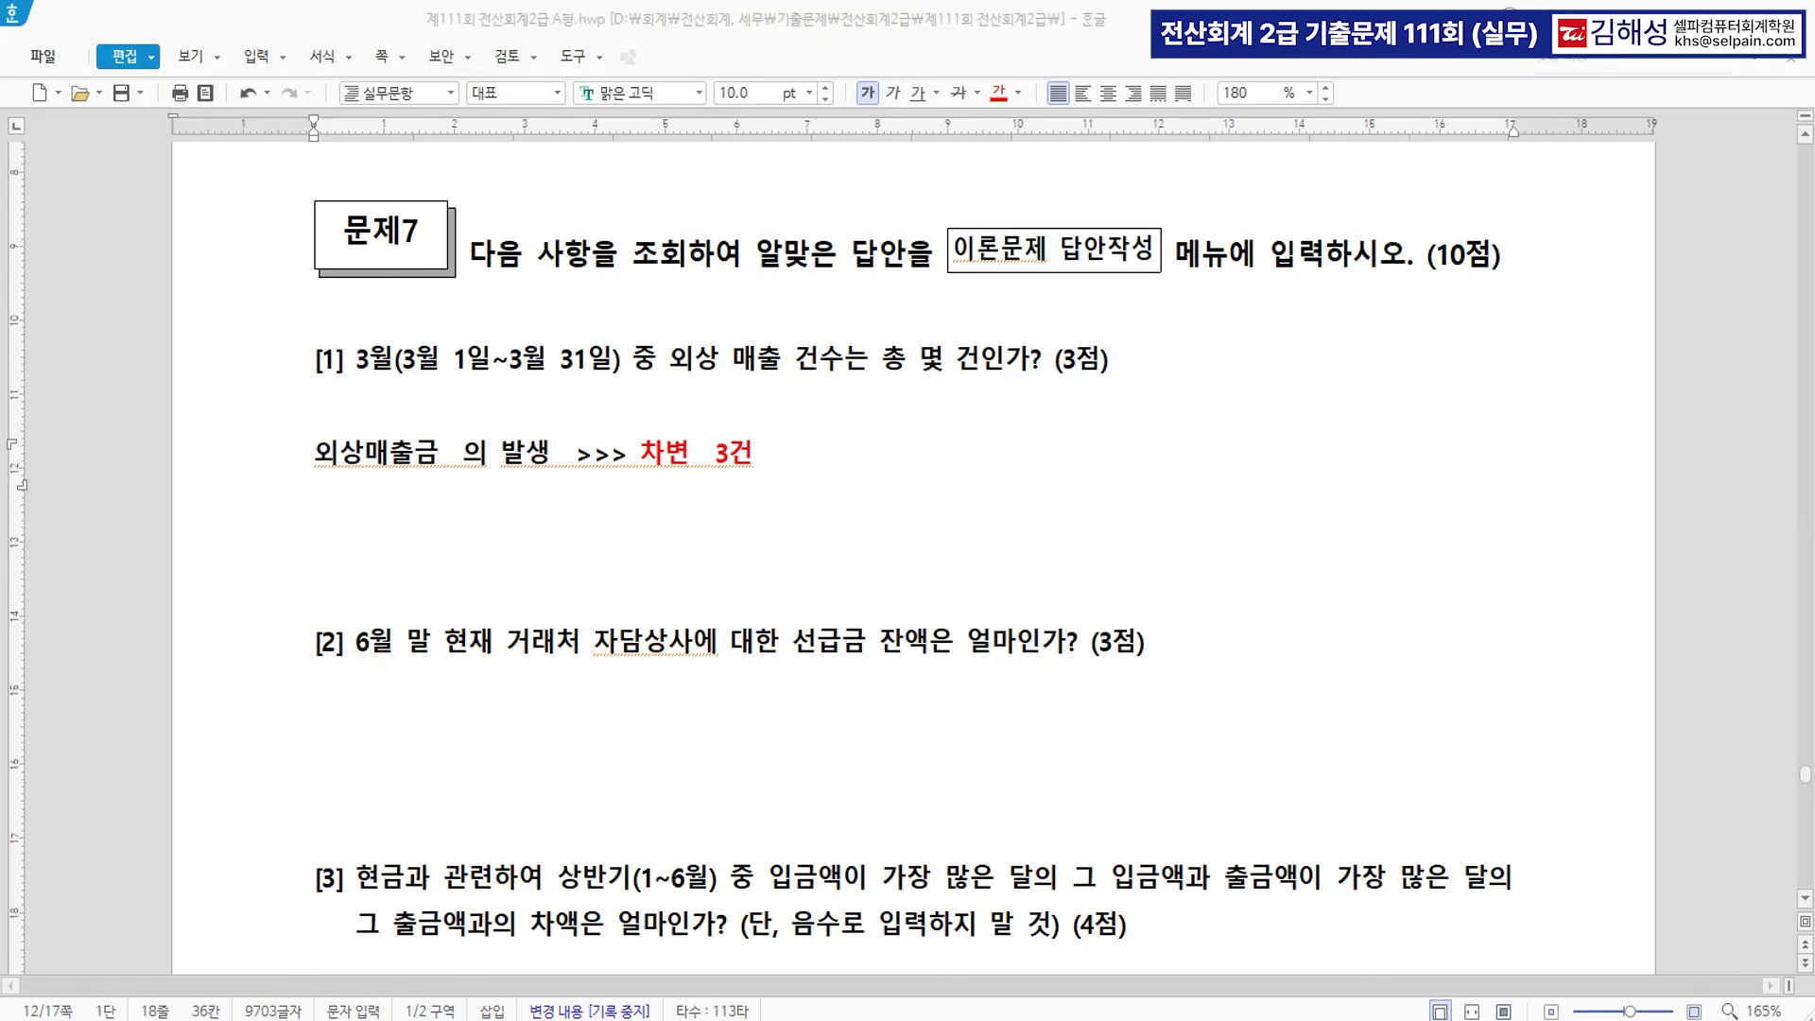
# Return to 계정별원장, load account 0110 받을어음 for March and check its debit entry.
pyautogui.hotkey('alt', 'Tab')
pyautogui.click(282, 346)
pyautogui.write('0110')
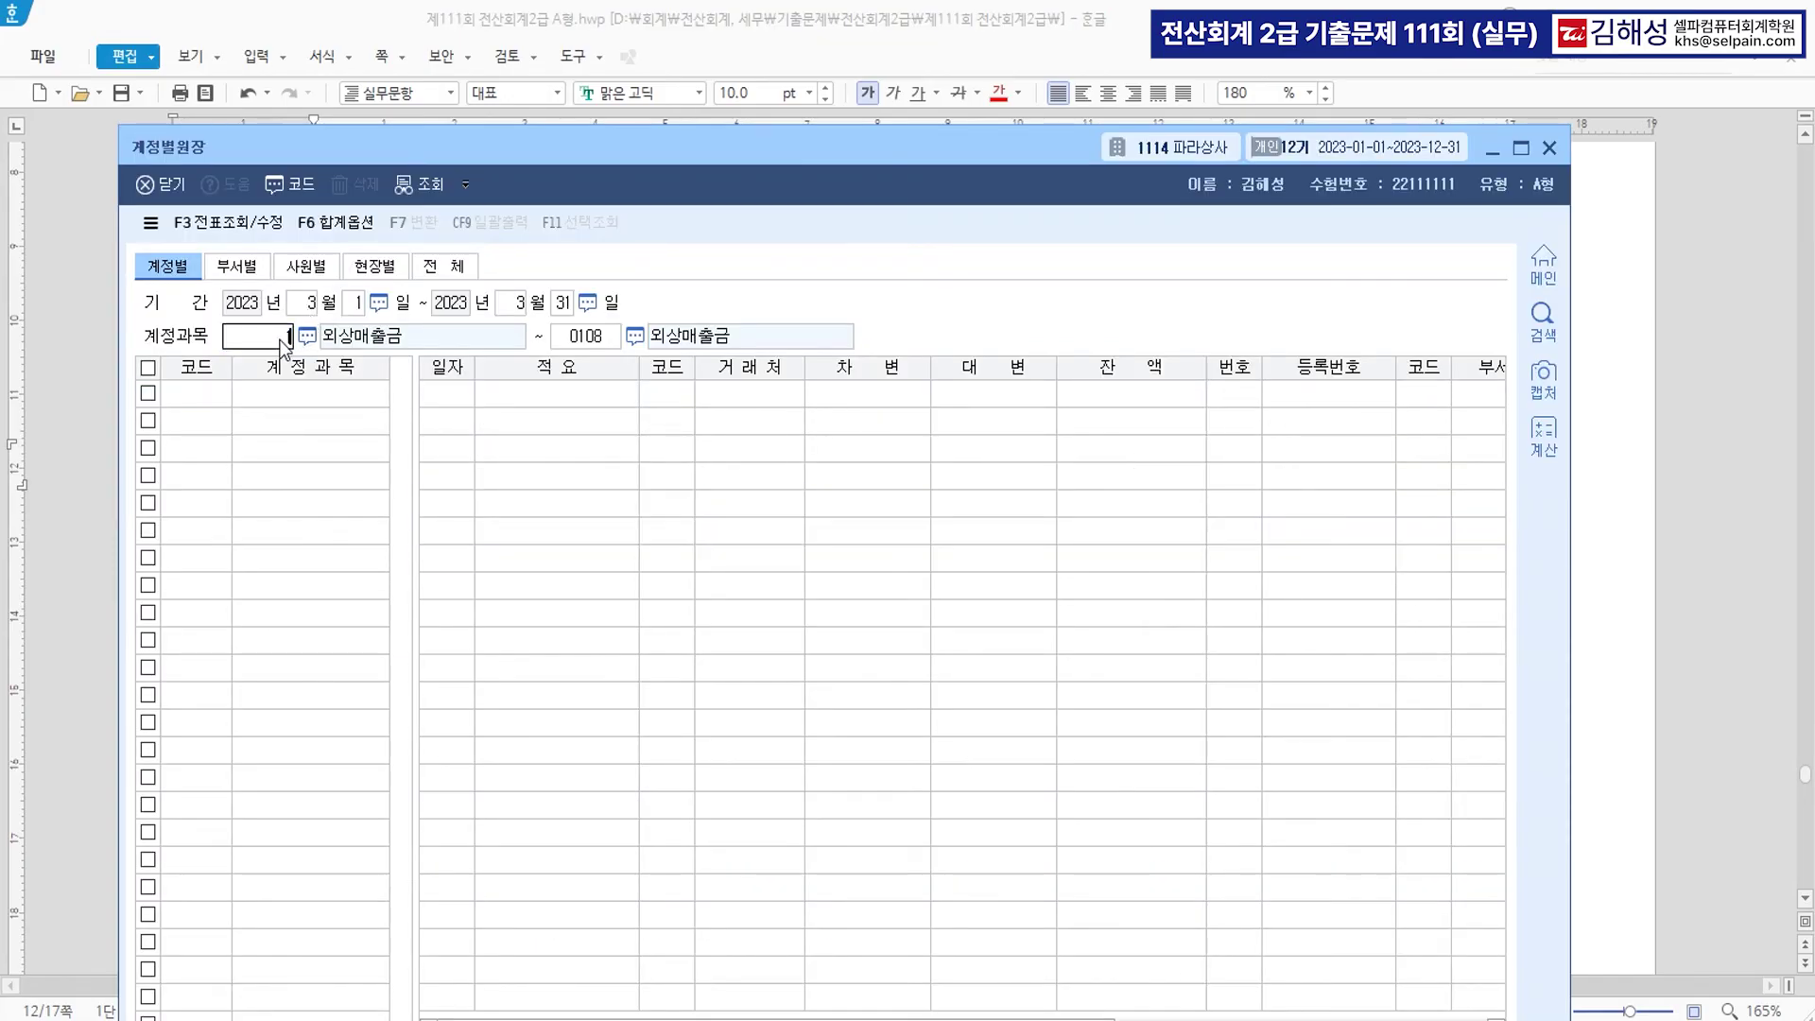
pyautogui.press('Return')
pyautogui.write('0110')
pyautogui.press('Return')
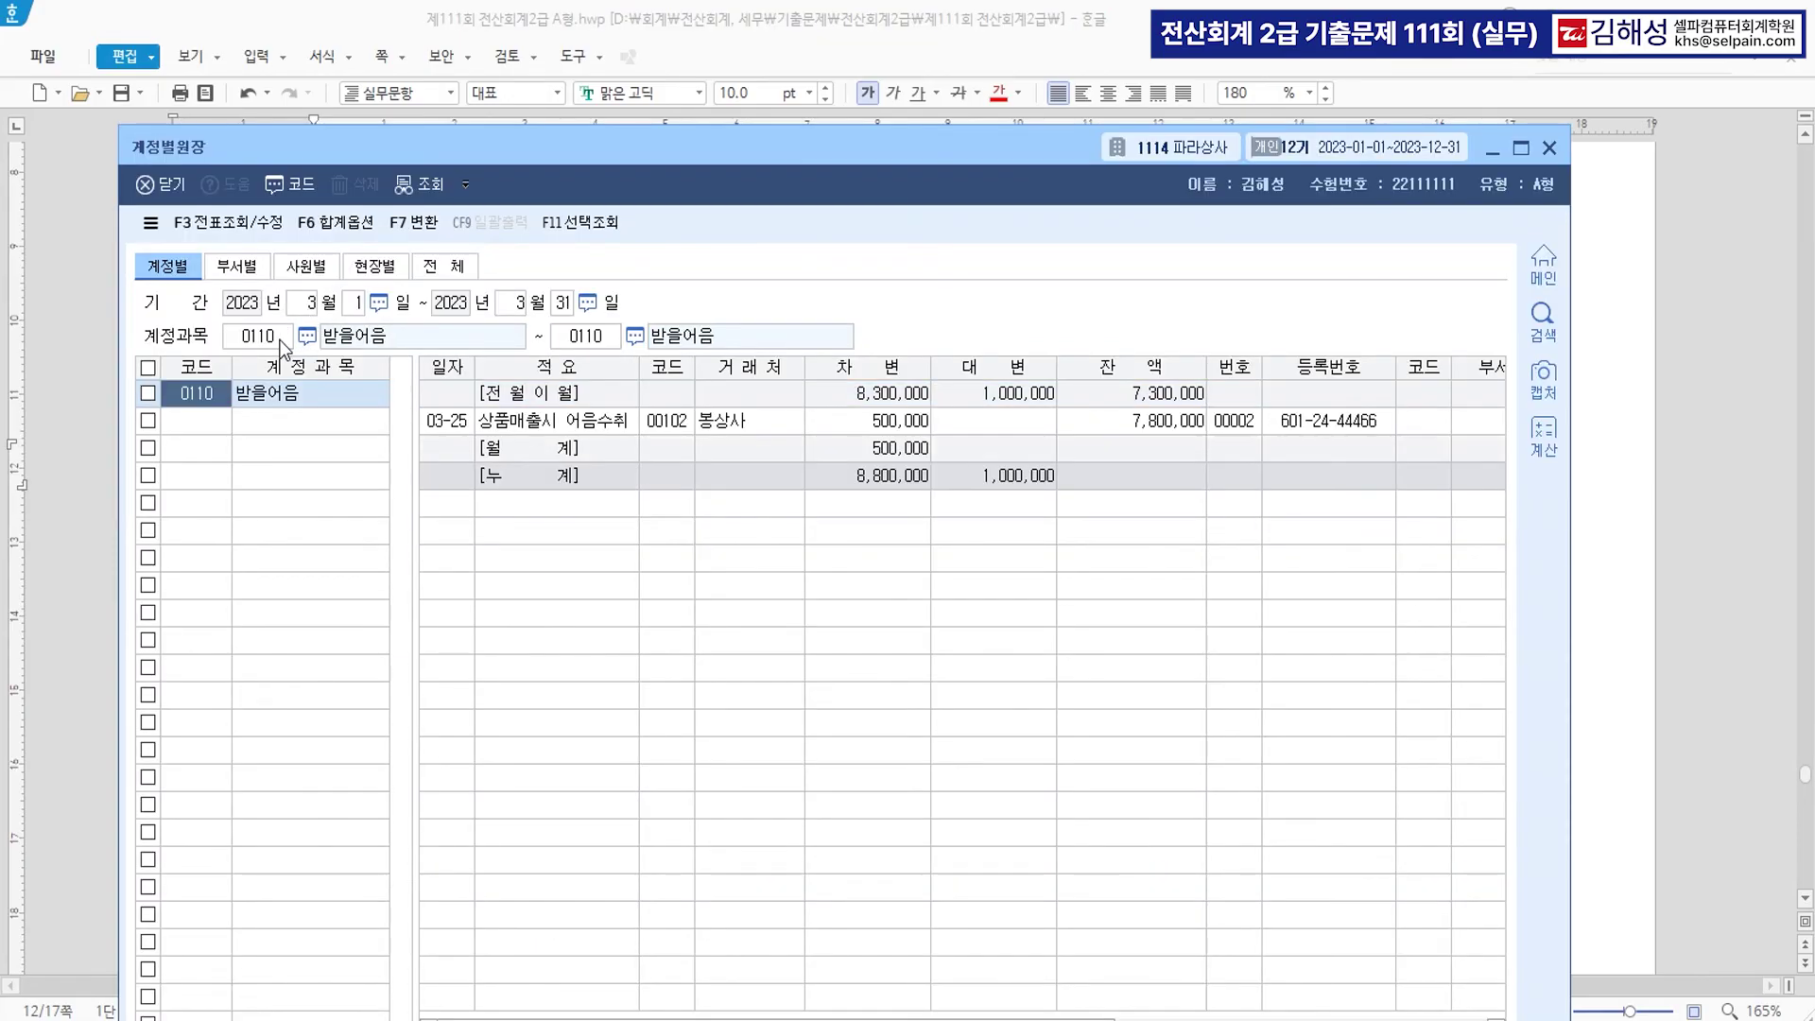
pyautogui.click(905, 431)
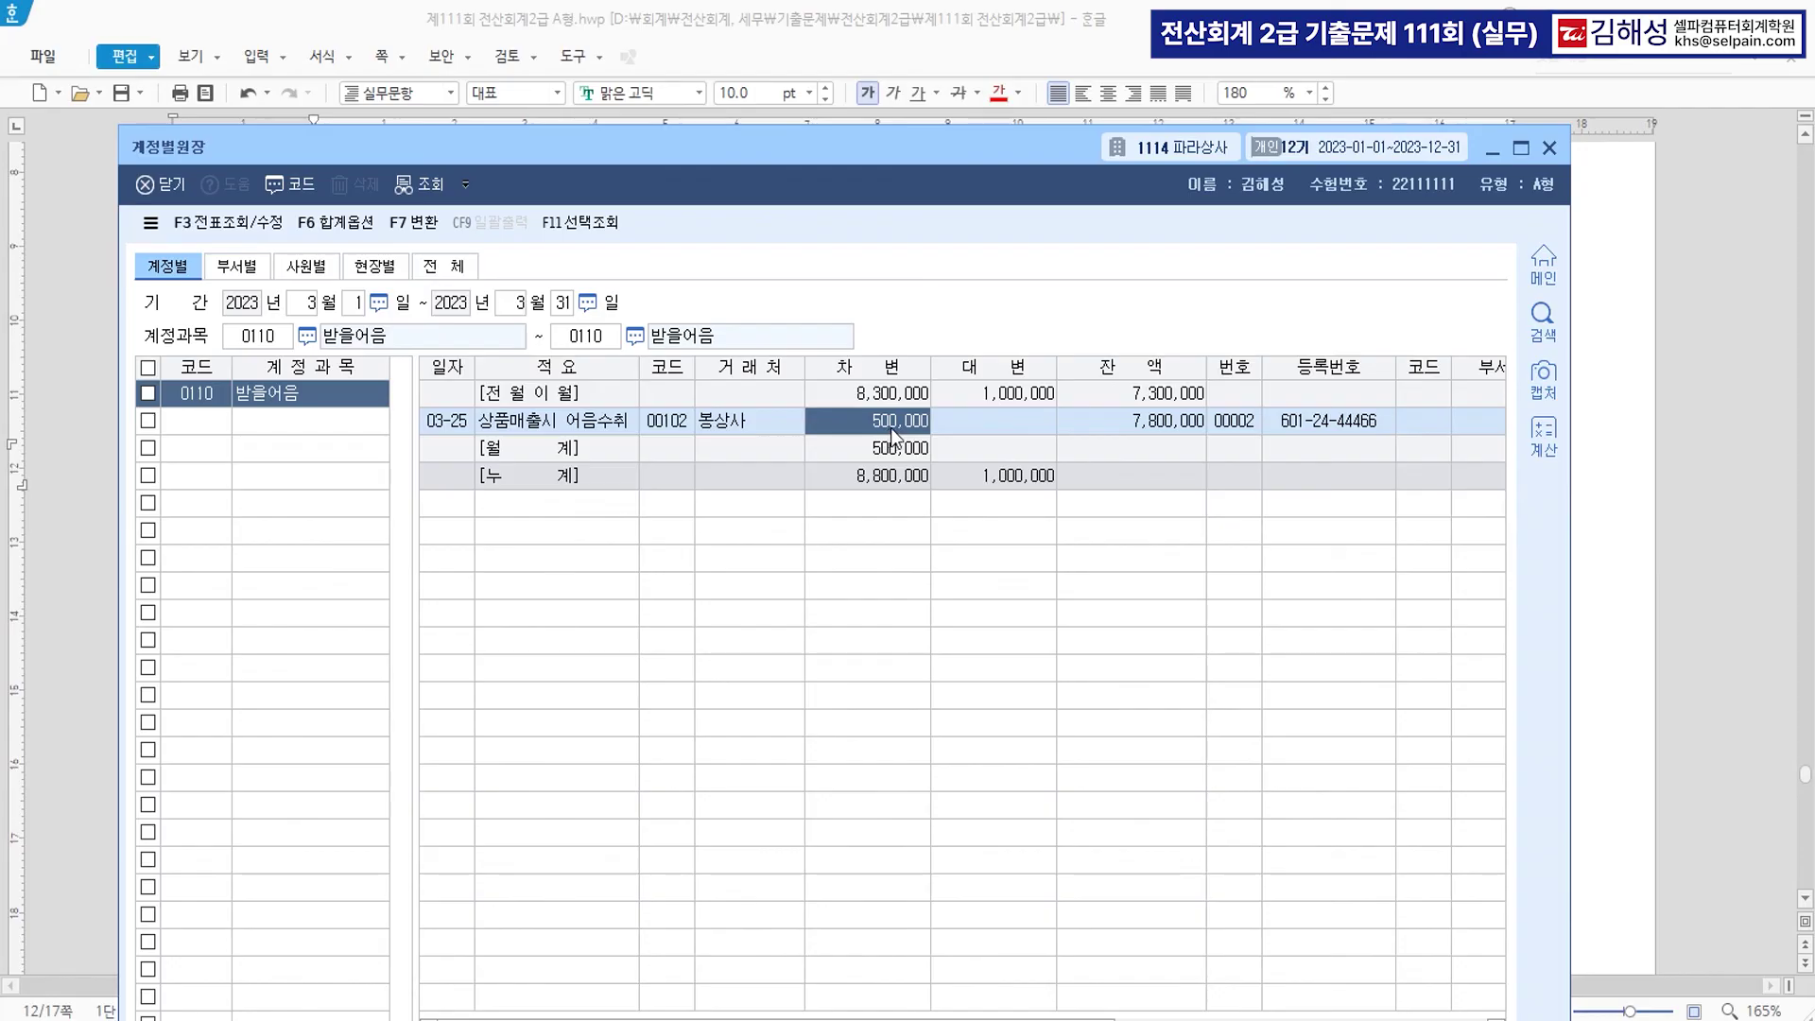
# Minimize 계정별원장 and append "(받을어음 포함 4건)" to the question [1] note.
pyautogui.click(1491, 151)
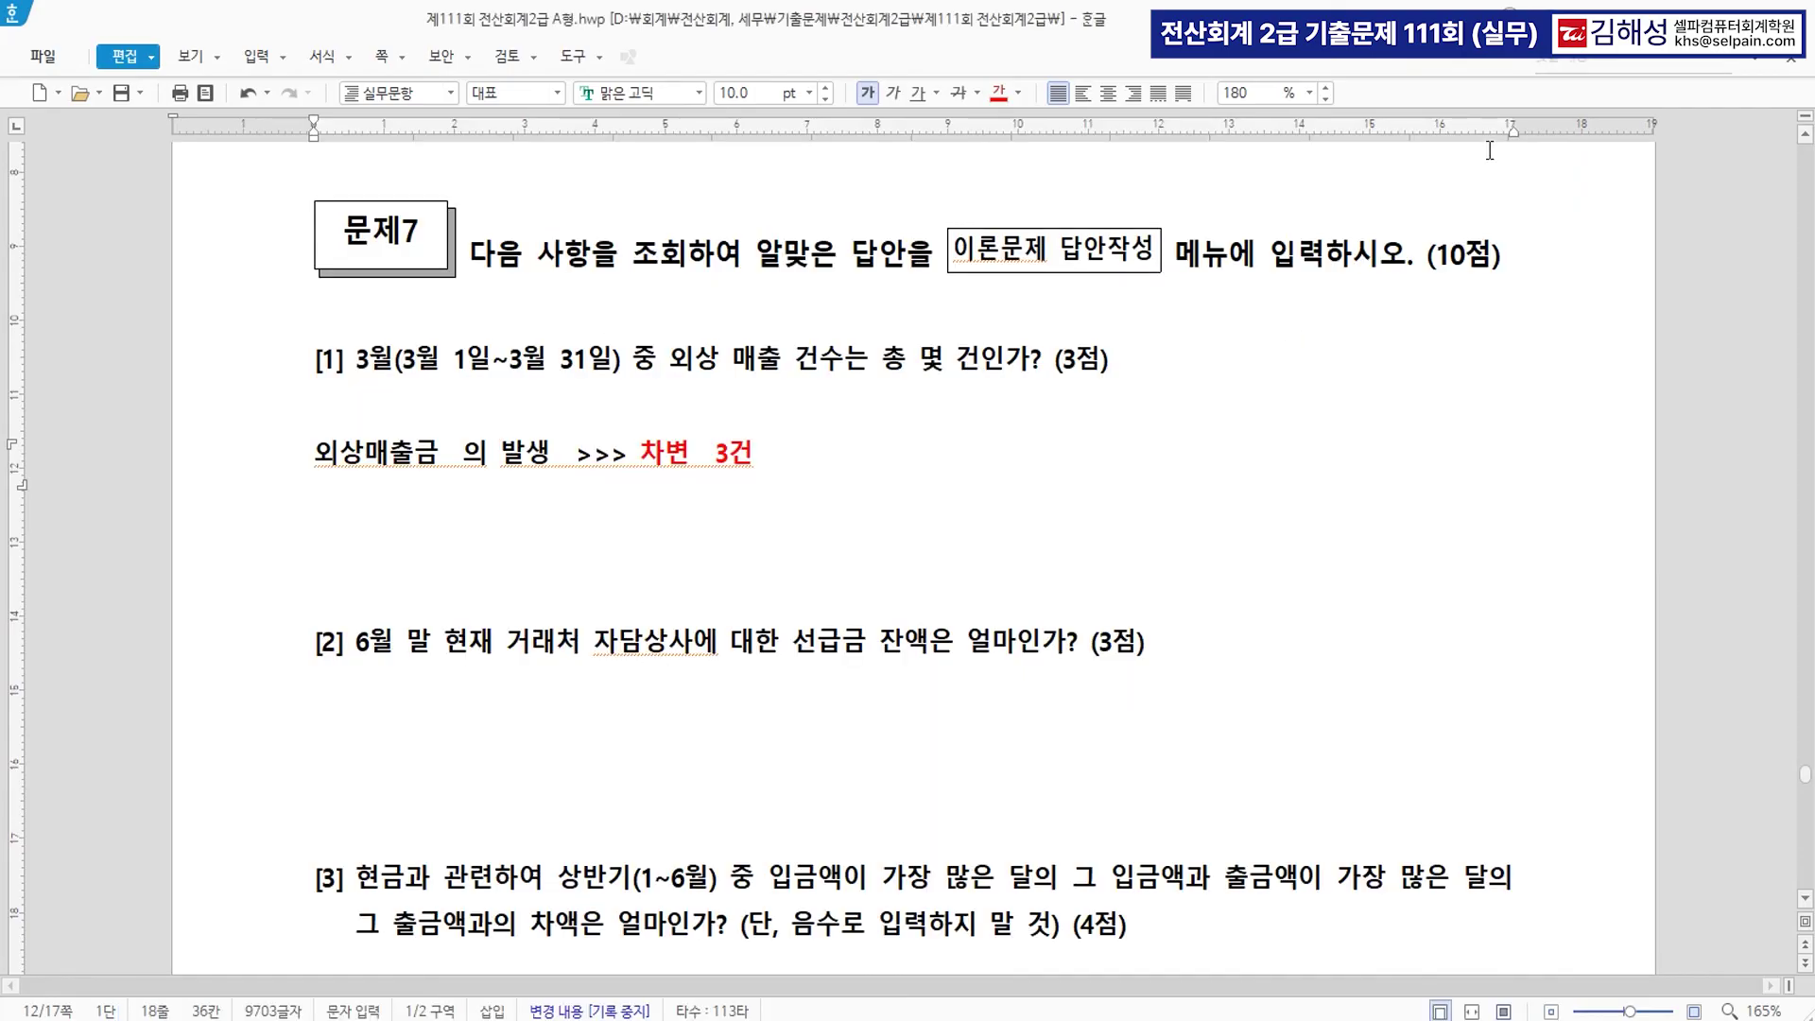
pyautogui.click(848, 440)
pyautogui.write('(받을')
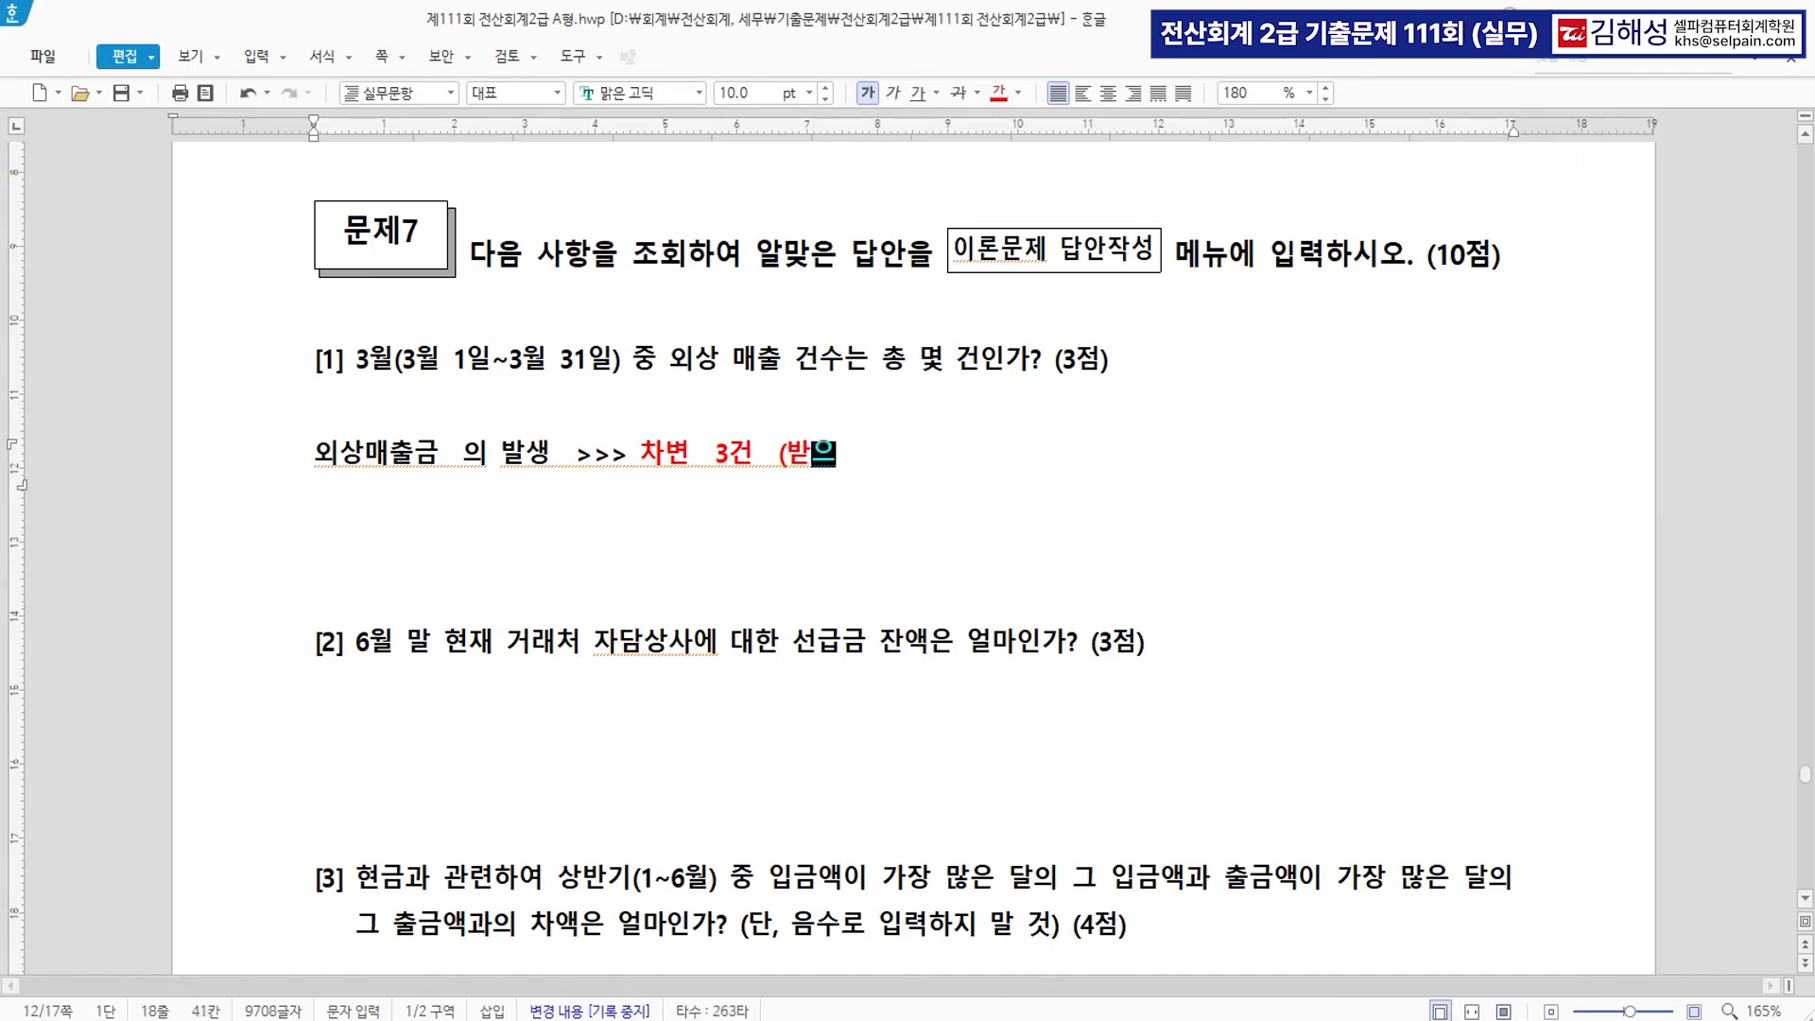
pyautogui.write('어음 포함 ')
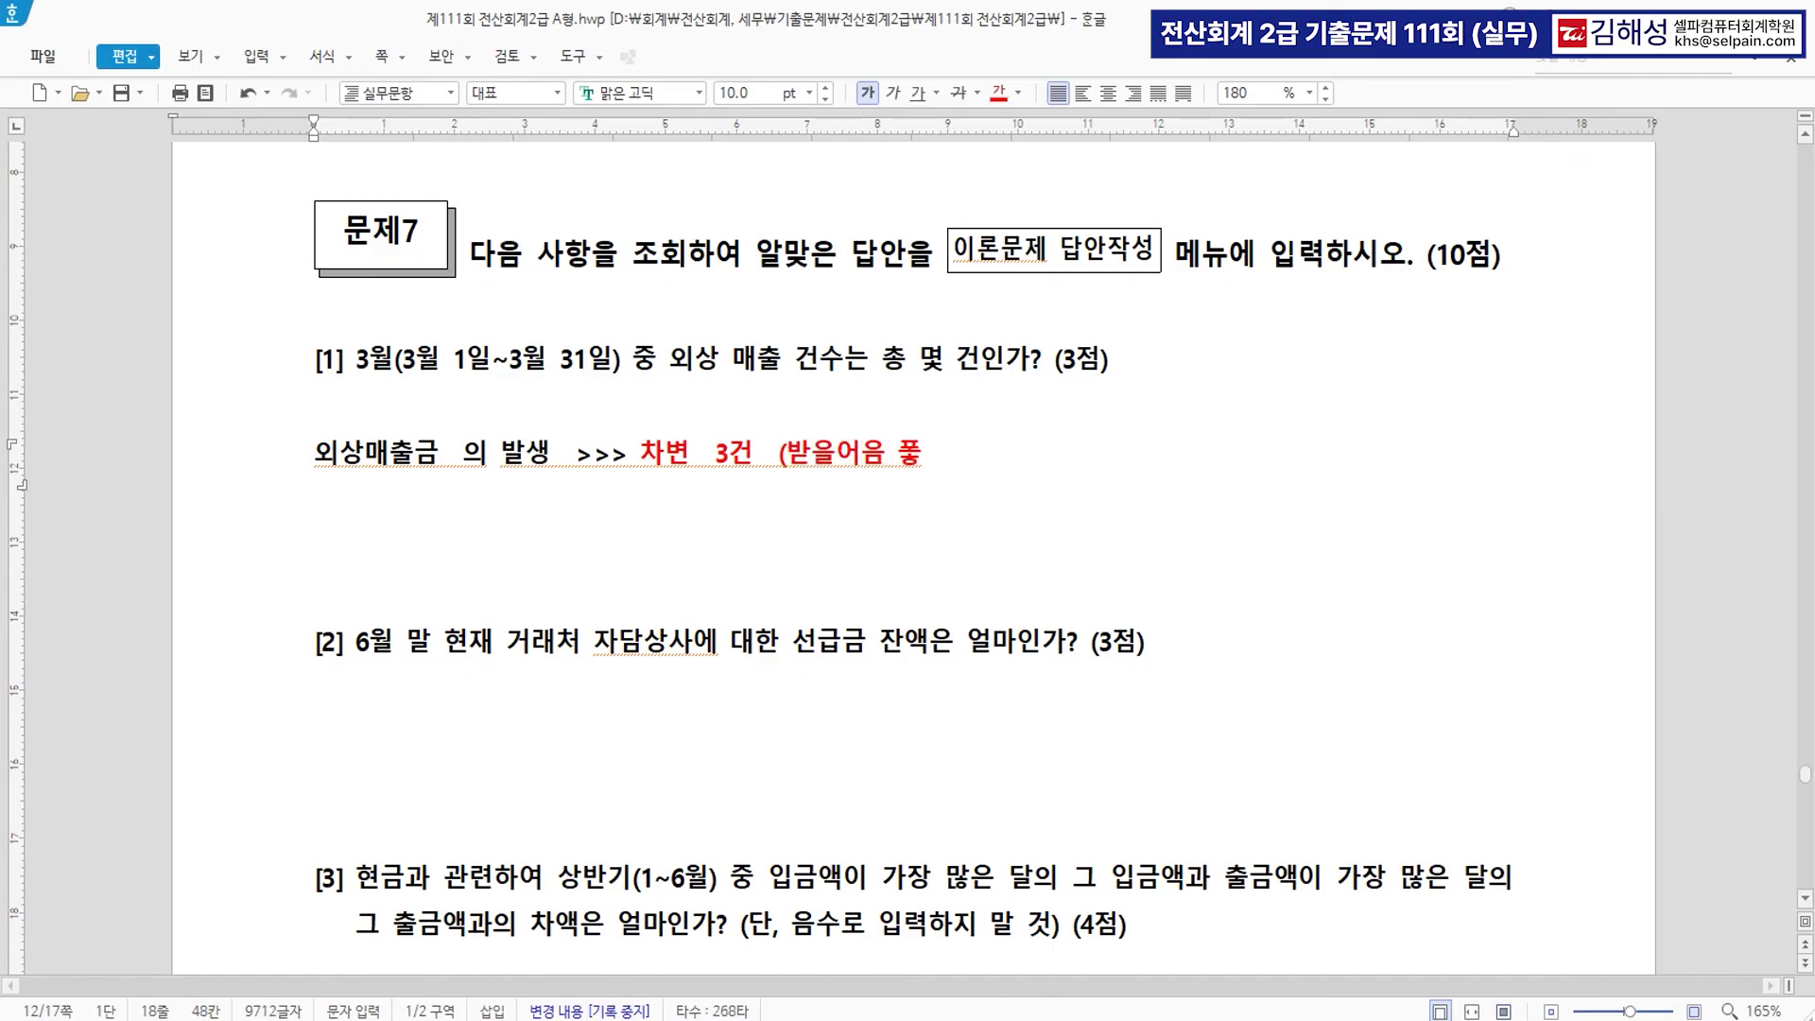
pyautogui.write('4건)')
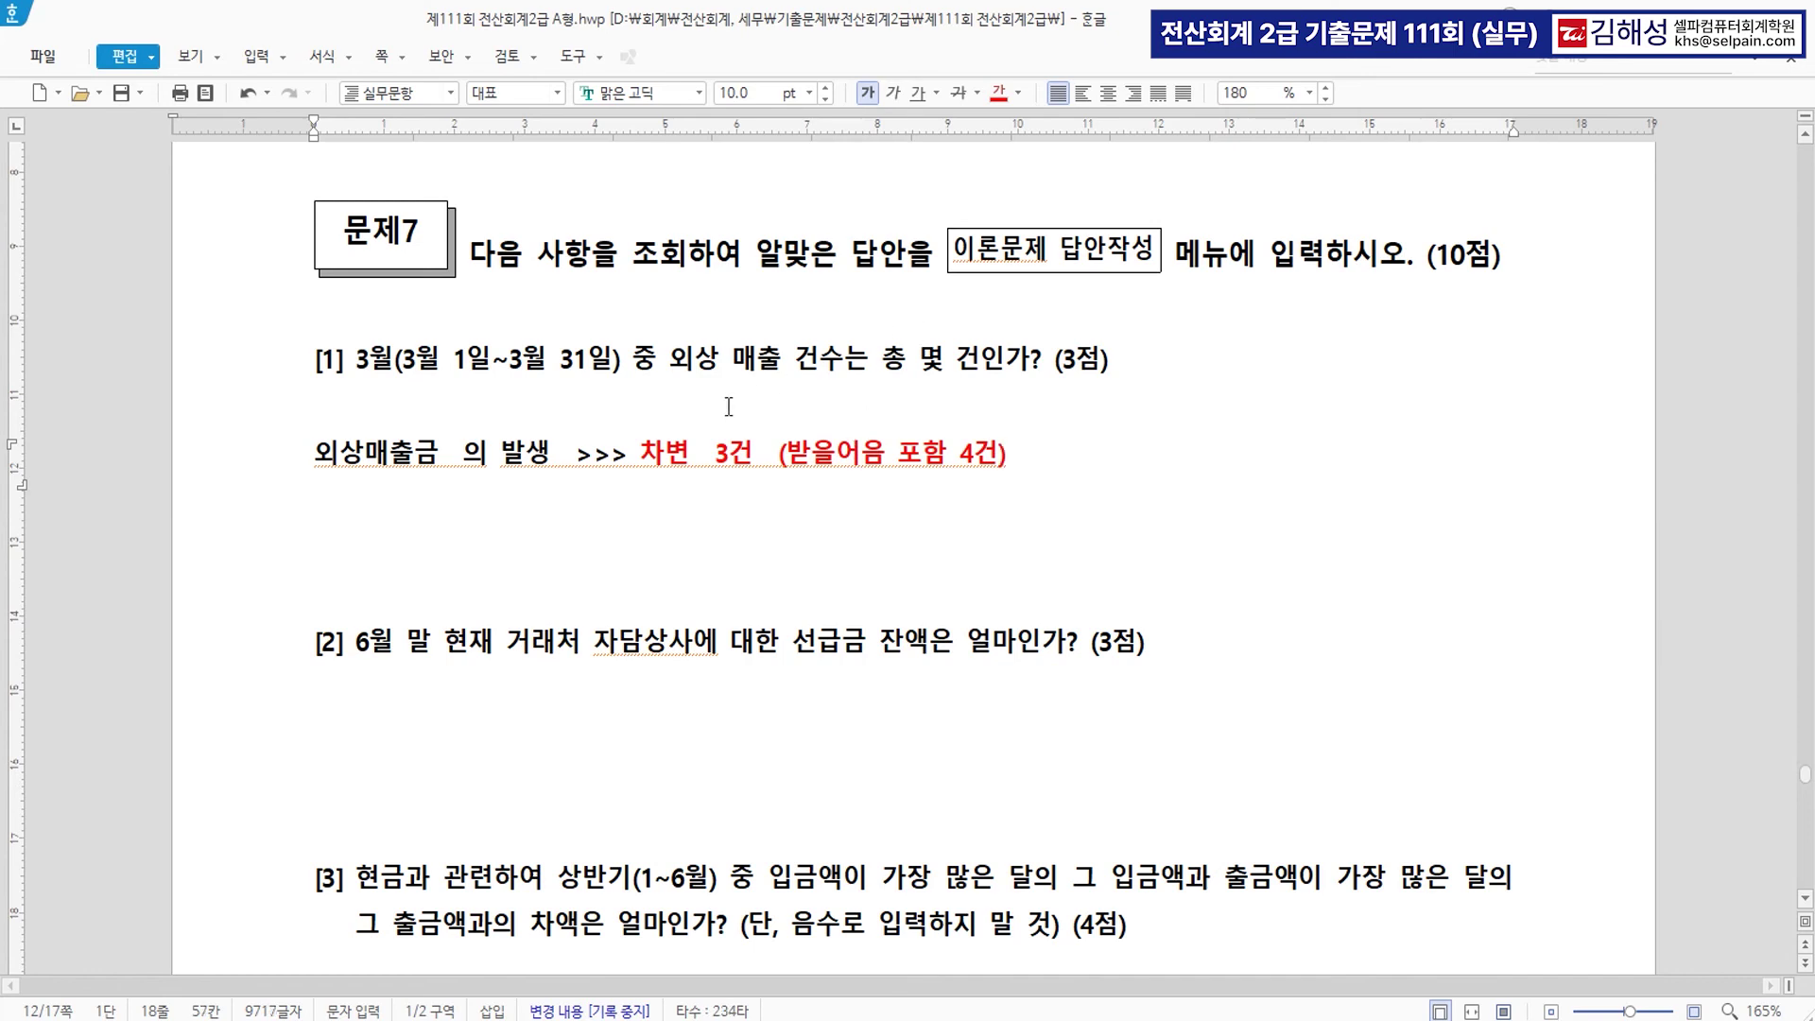
# Set the note text "외상매출금 의 발생 >>> 차변 3건" to 14 pt.
pyautogui.press('ctrl')
pyautogui.moveTo(315, 458); pyautogui.dragTo(757, 458)
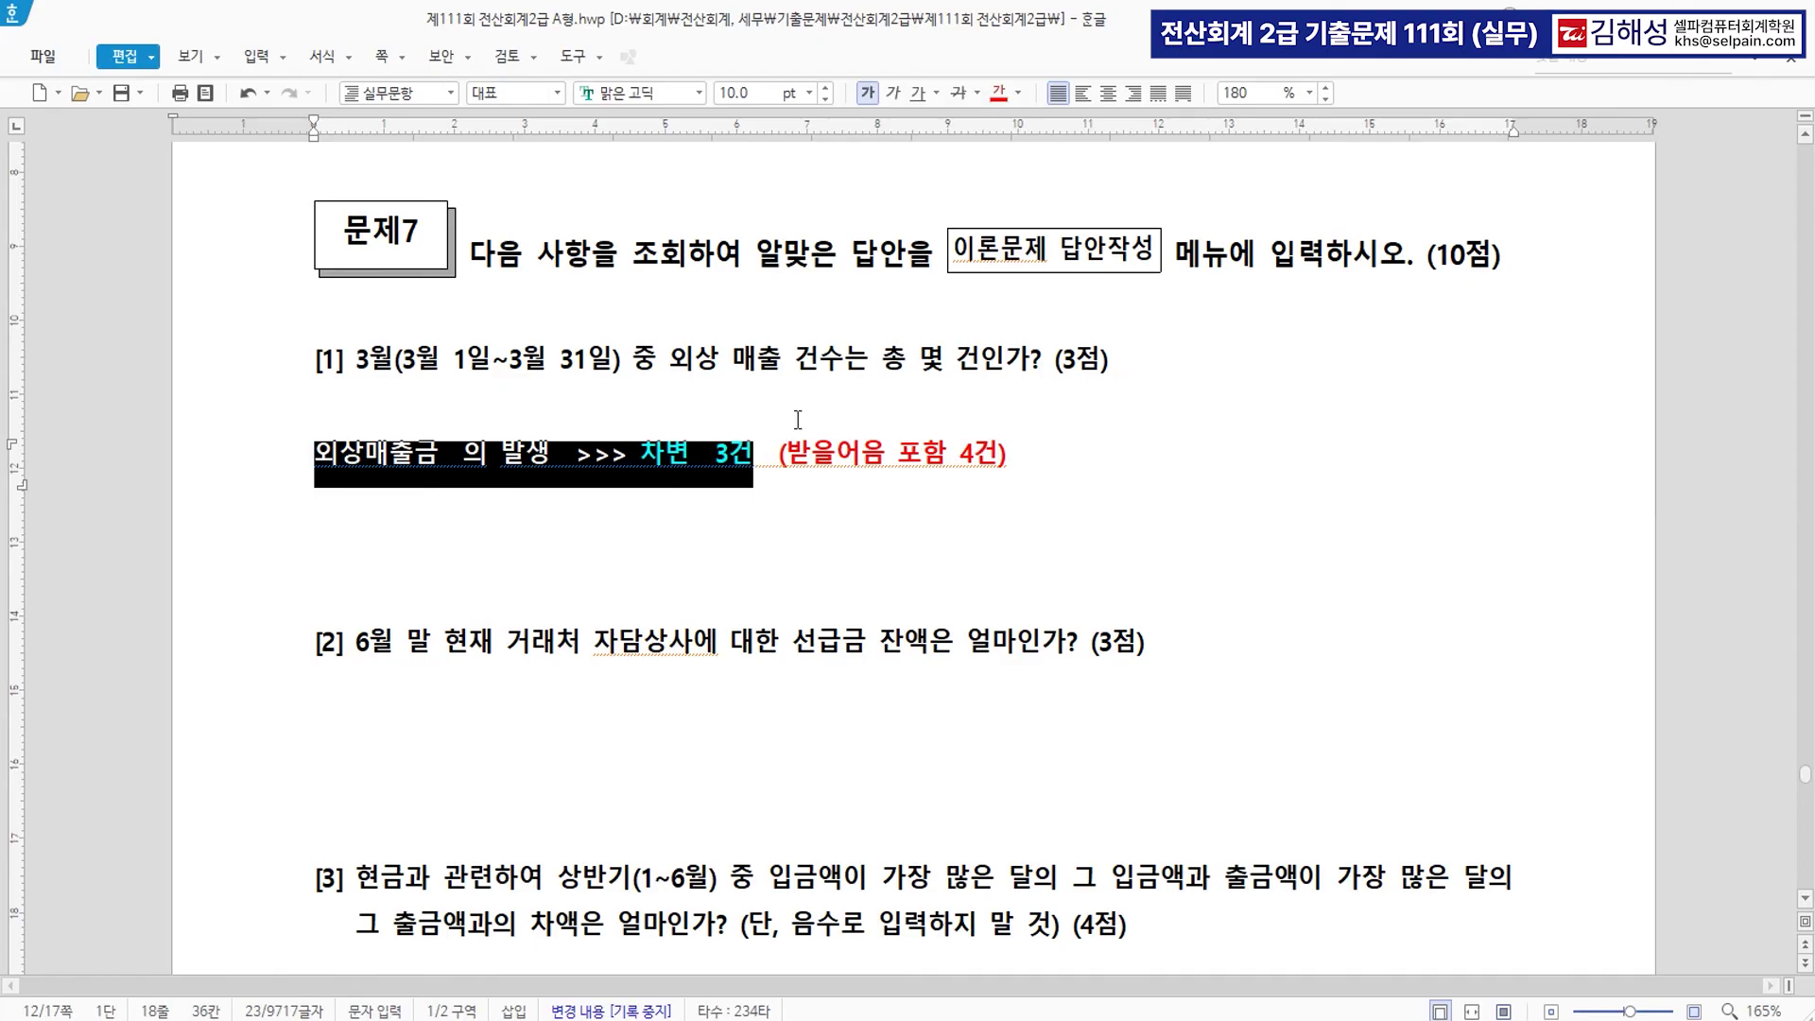
pyautogui.click(809, 92)
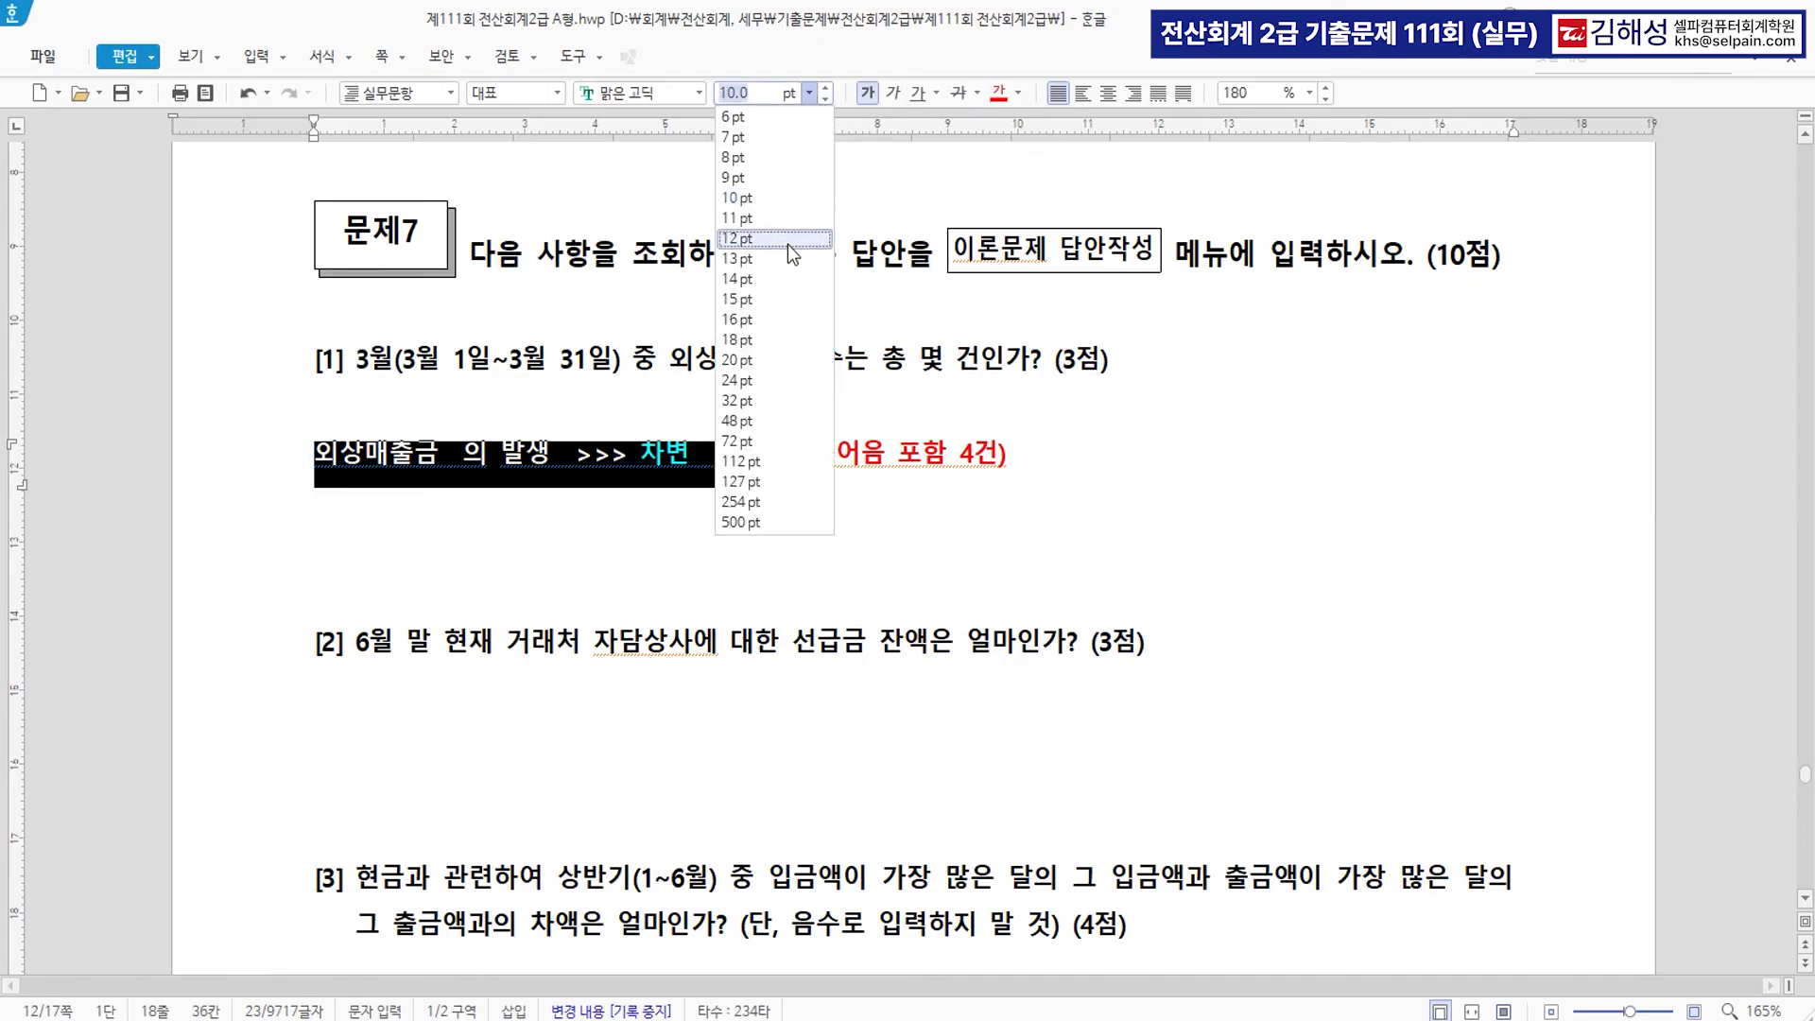
pyautogui.click(780, 280)
pyautogui.click(848, 562)
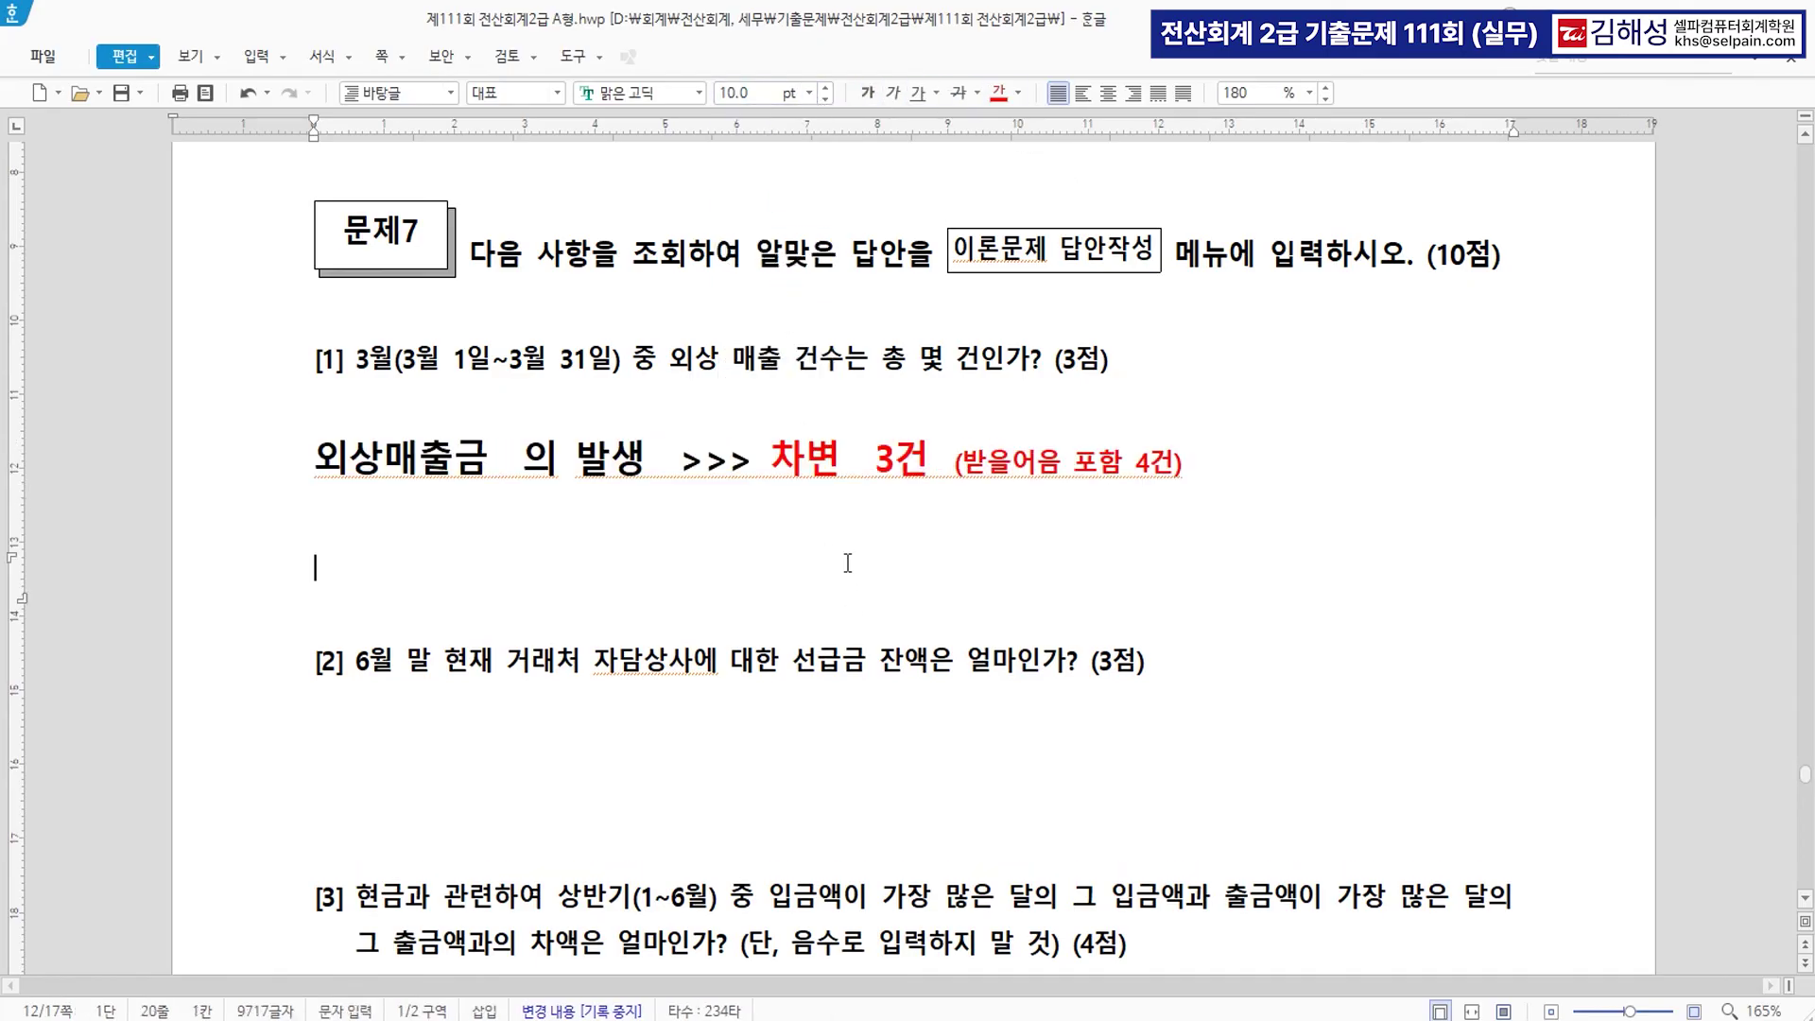
# In question [2], format "자담상사에 대한 선급금 잔액" in red at 14 pt.
pyautogui.scroll(-1, 851, 568)
pyautogui.scroll(-1, 857, 581)
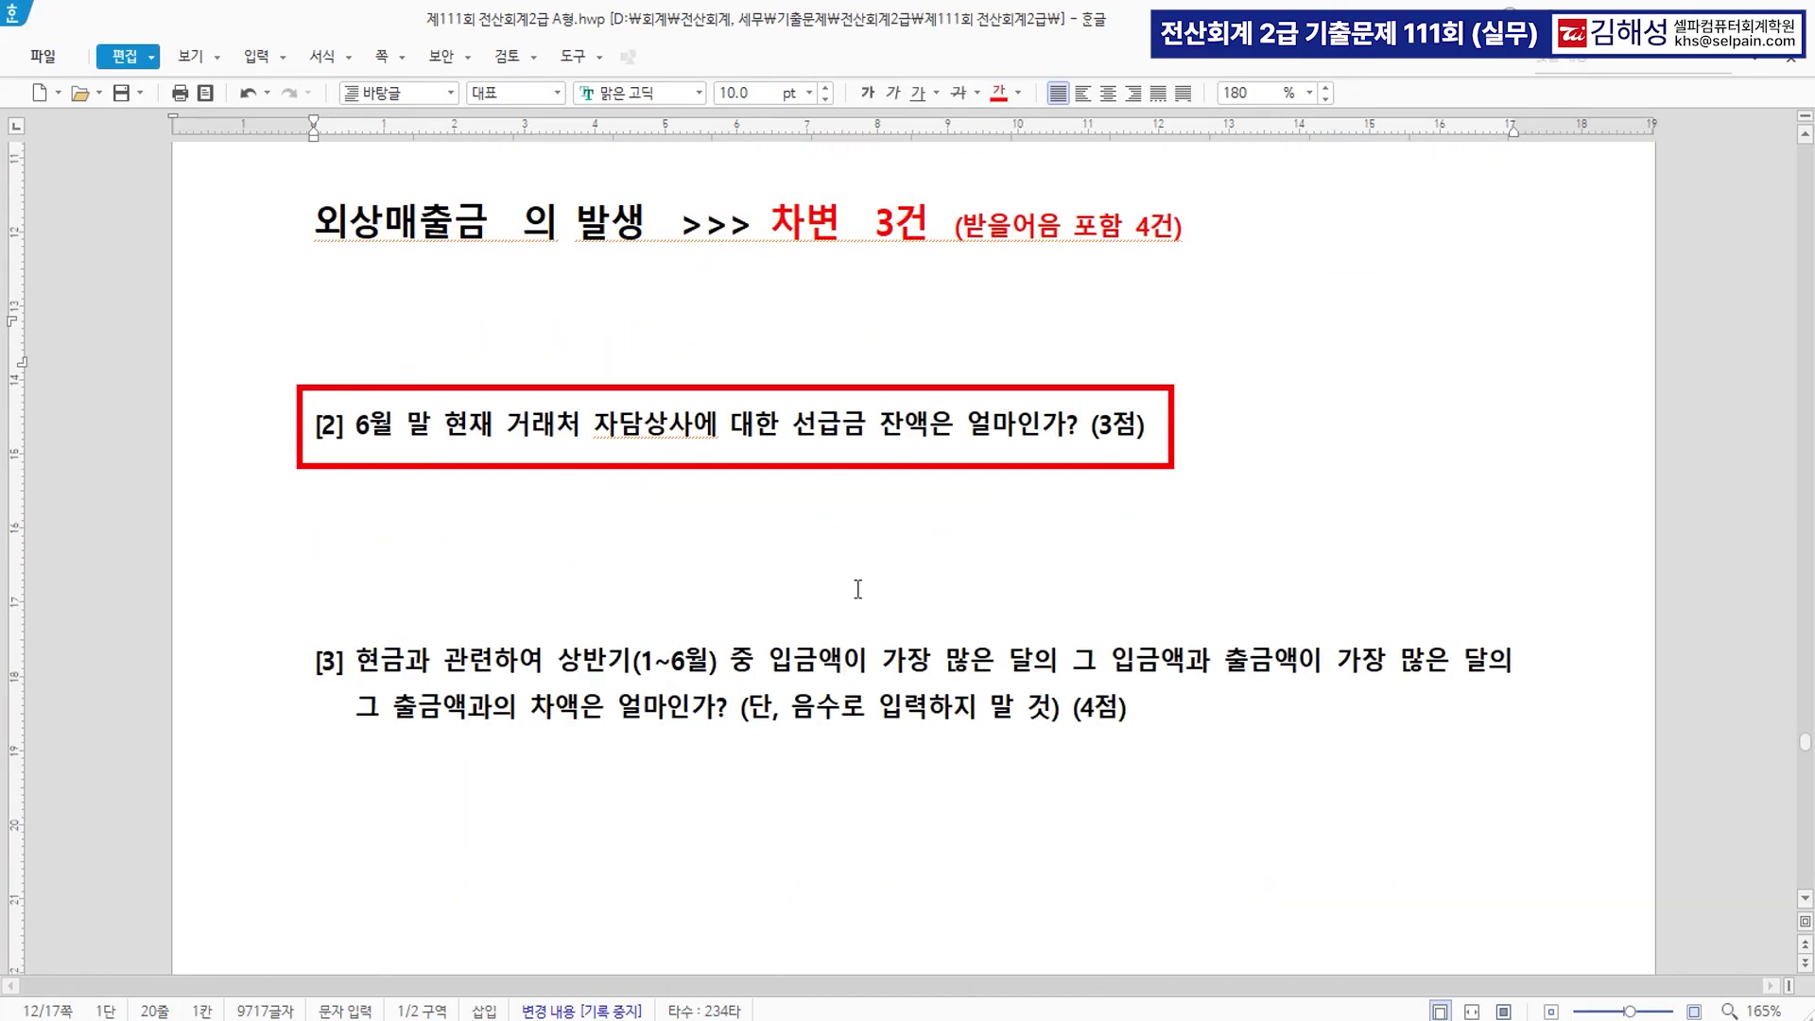
pyautogui.moveTo(593, 425); pyautogui.dragTo(922, 423)
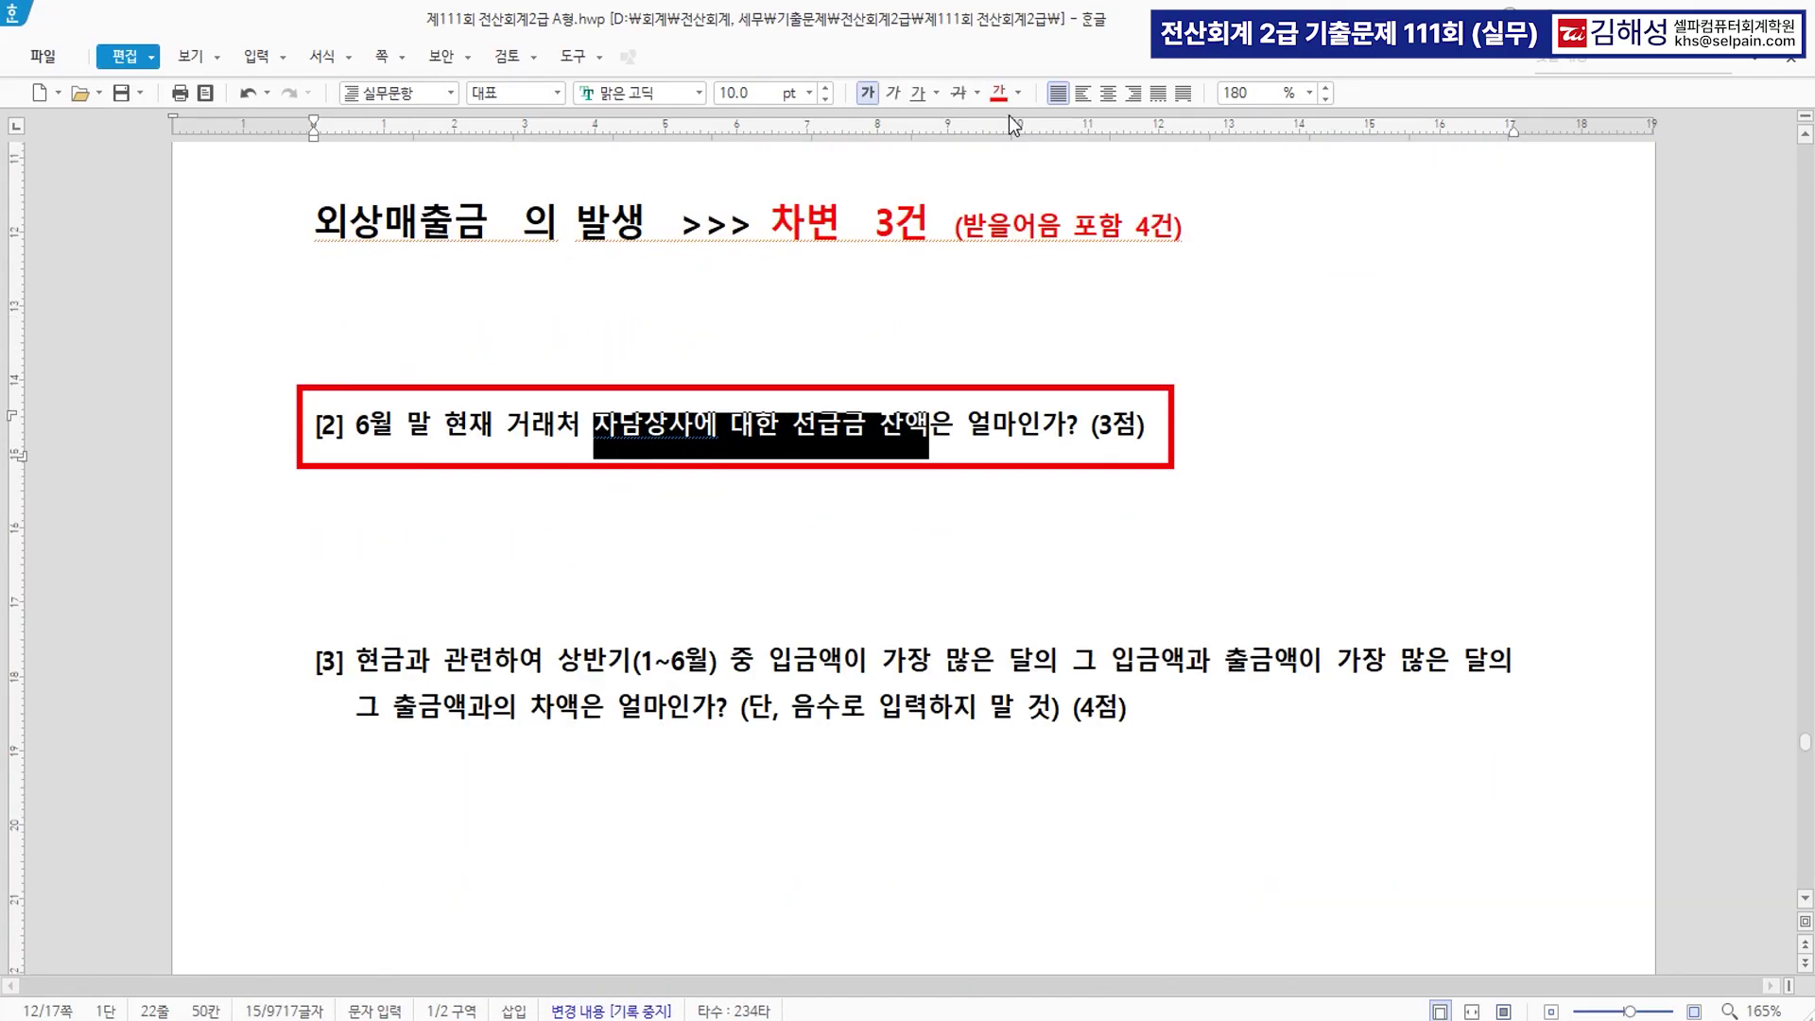
pyautogui.click(809, 93)
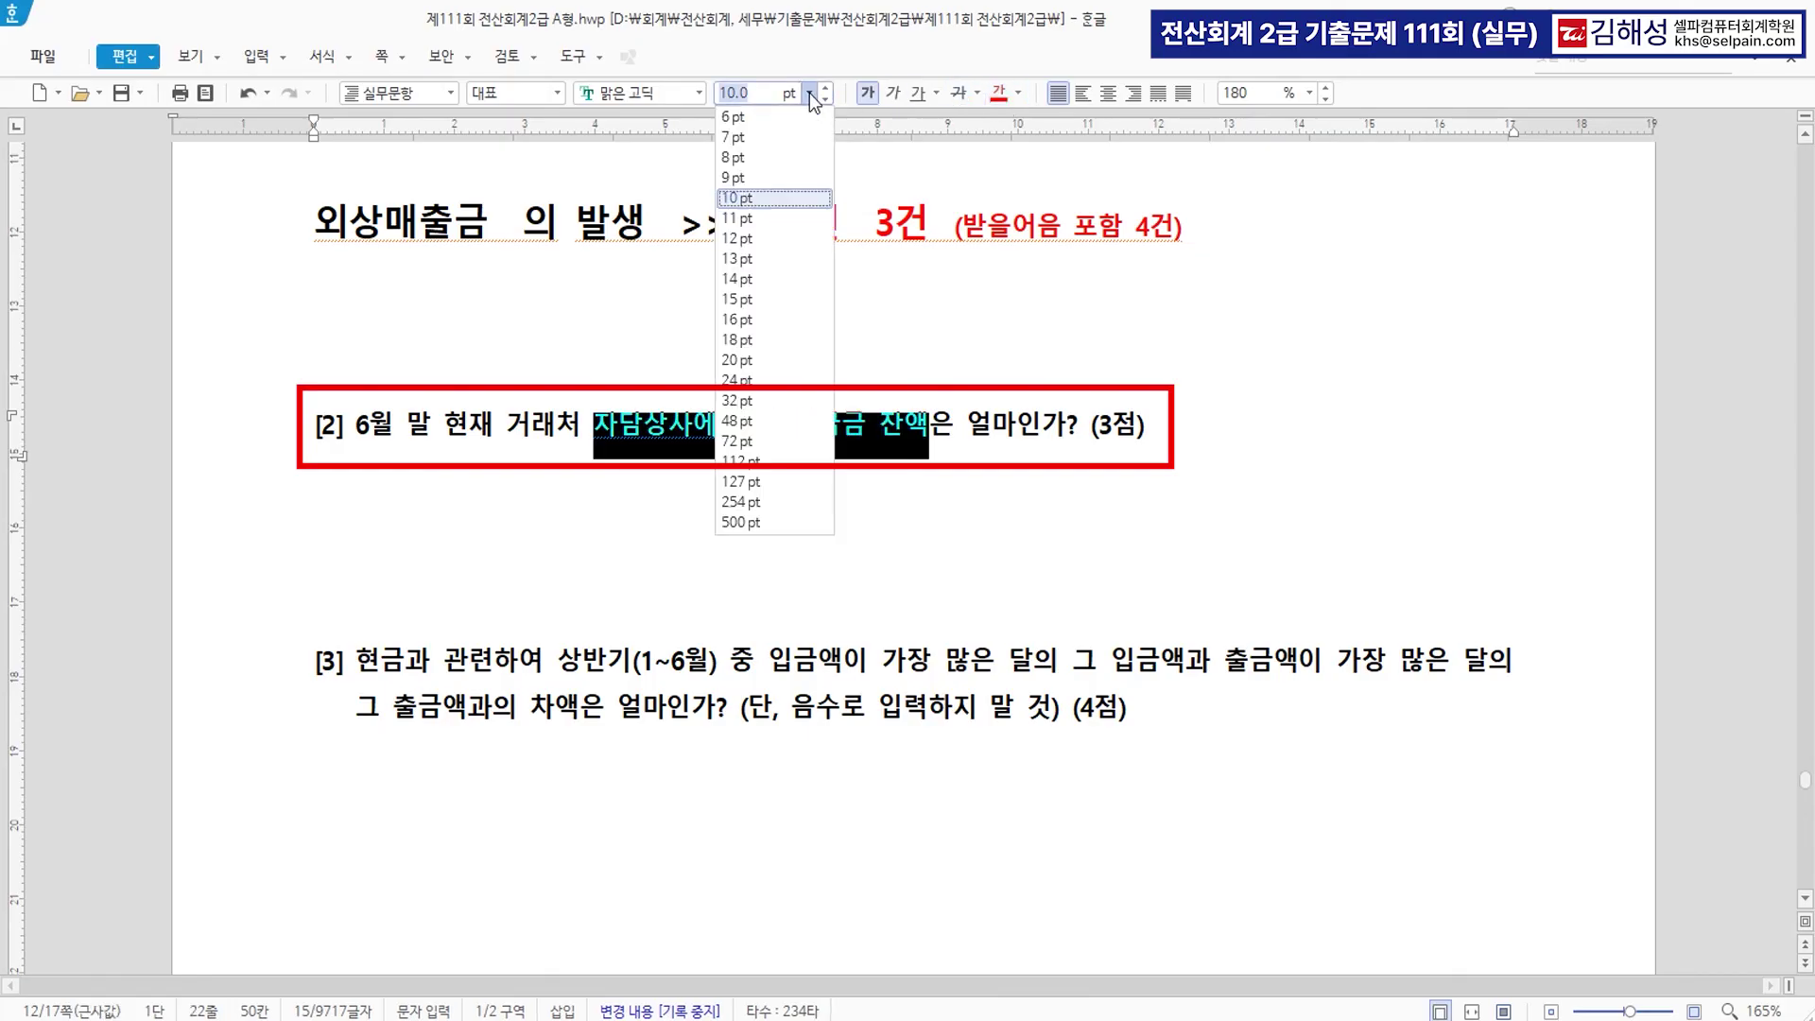
pyautogui.click(768, 280)
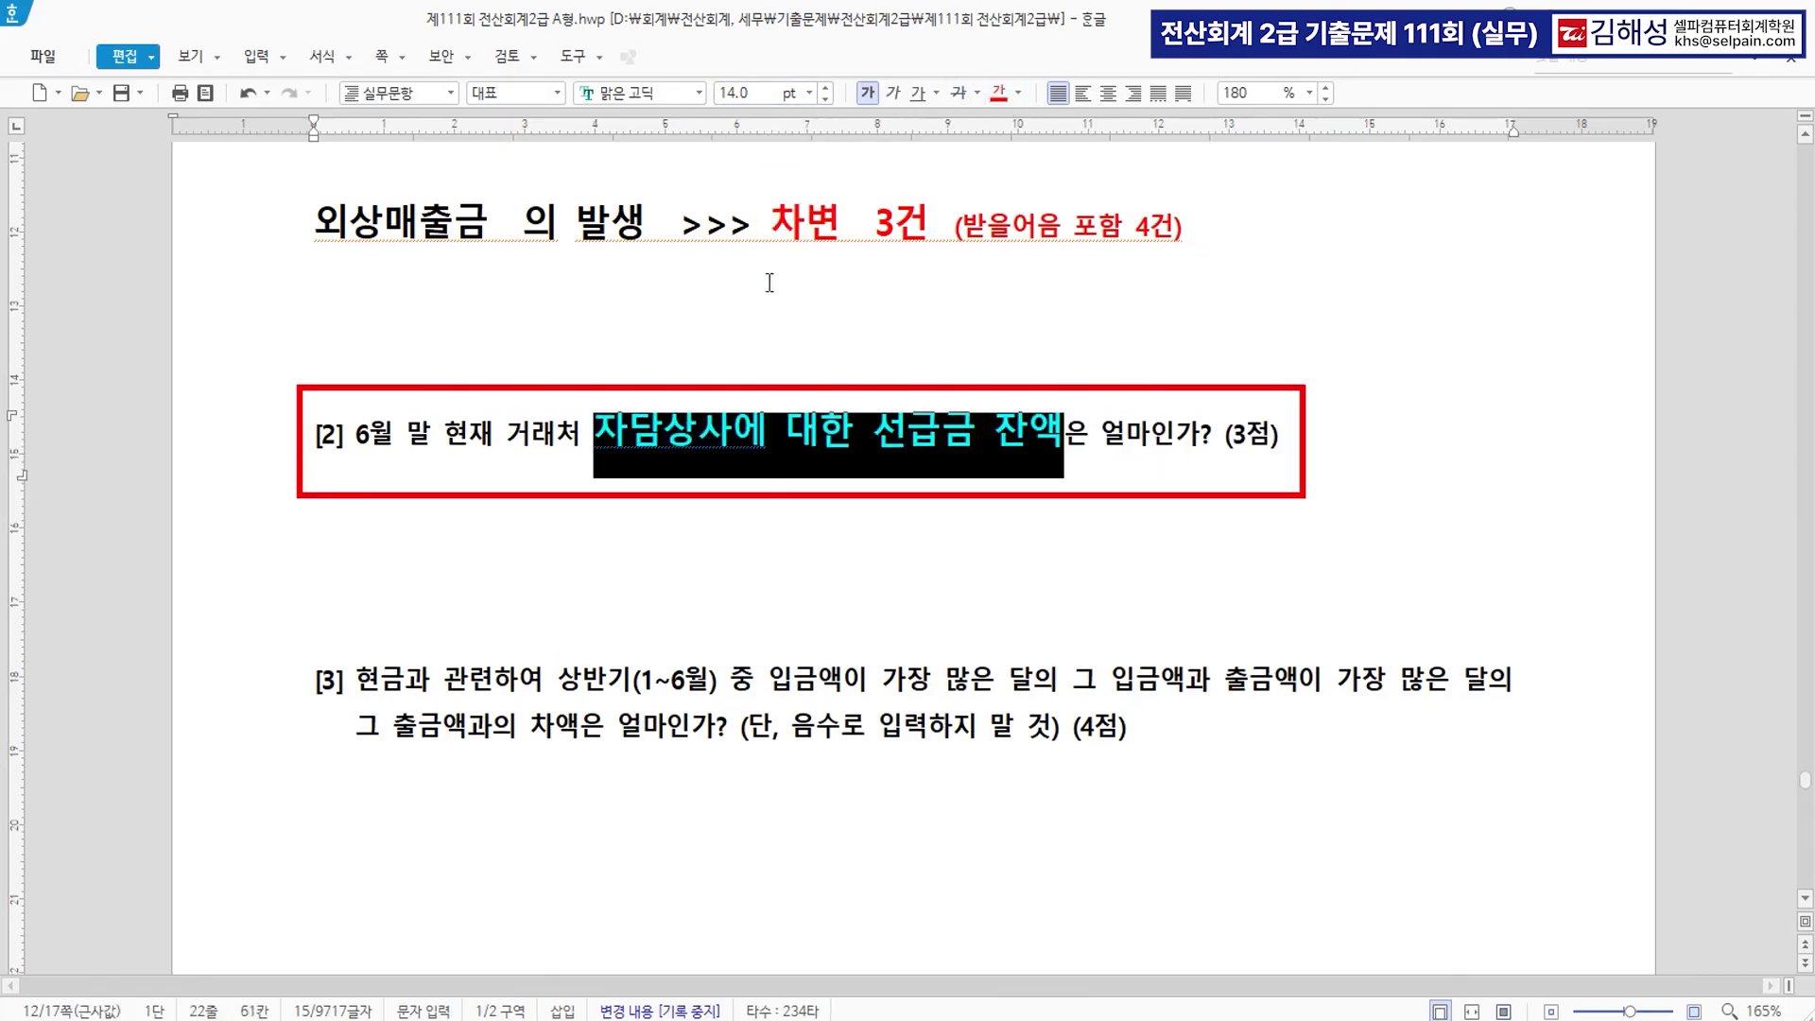
pyautogui.click(939, 528)
# Colour the customer name 자담상사 in question [2] blue.
pyautogui.moveTo(601, 428); pyautogui.dragTo(747, 426)
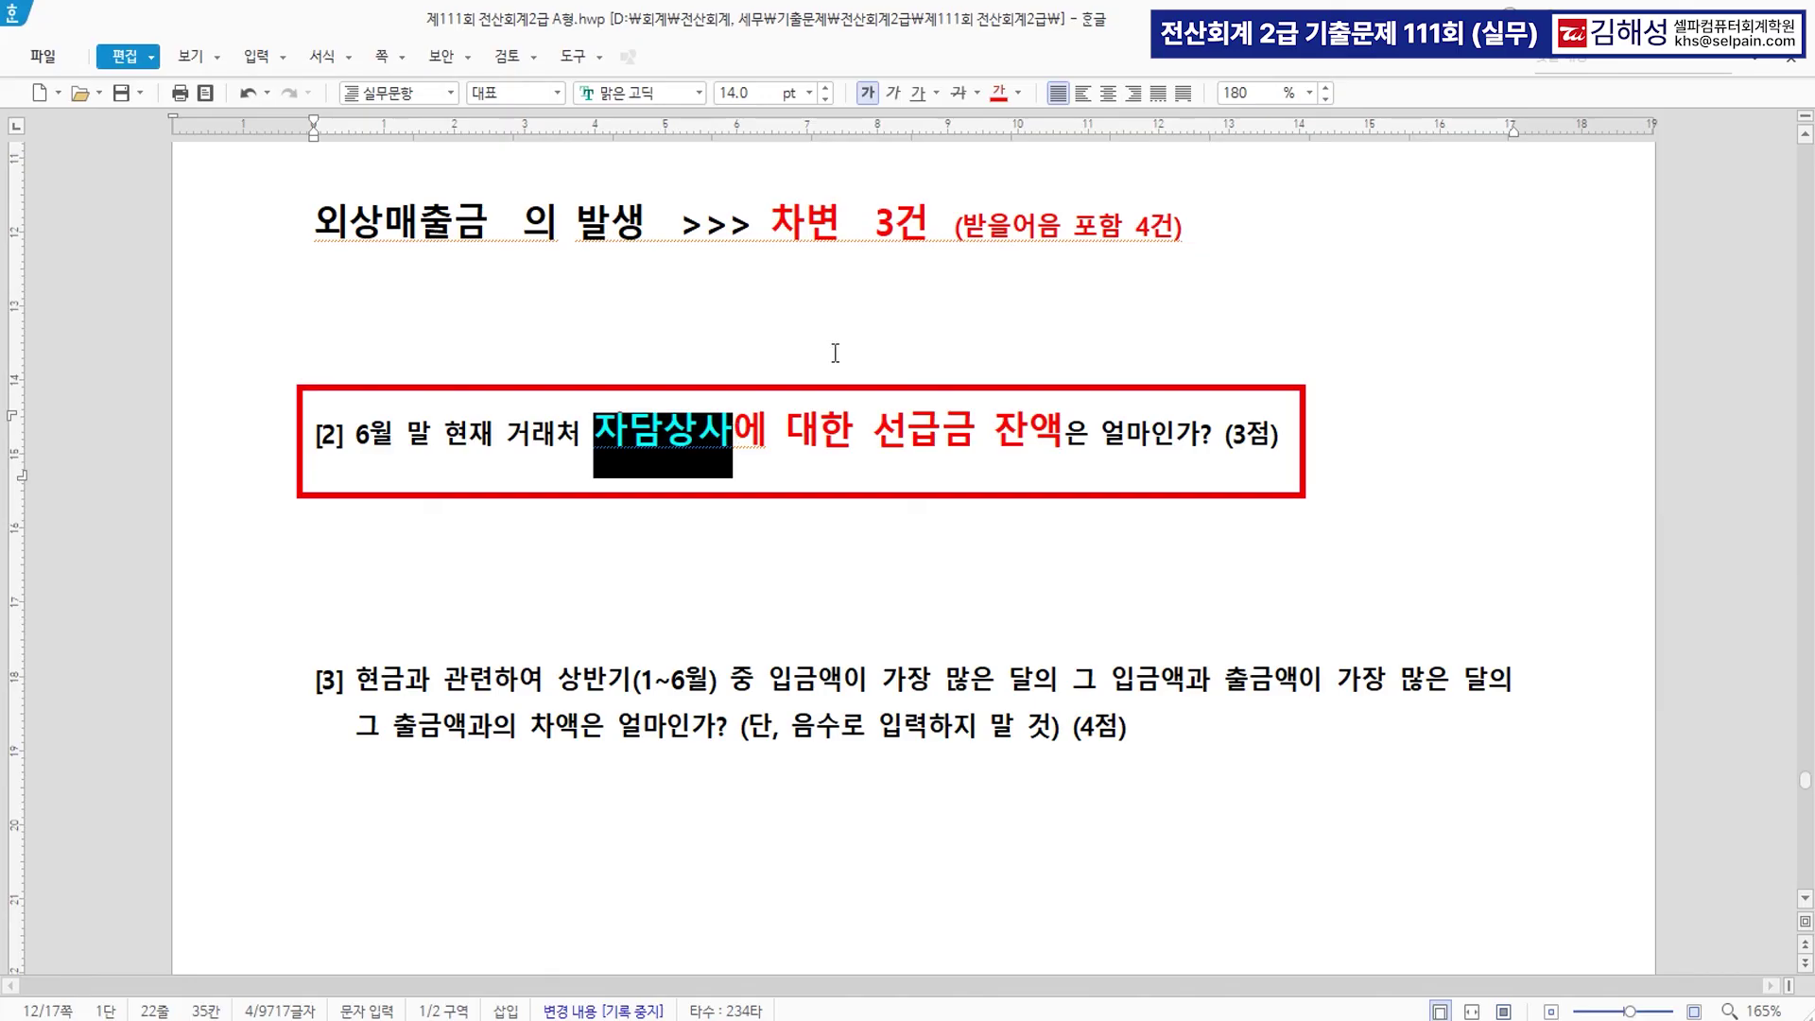
pyautogui.click(1018, 93)
pyautogui.click(1112, 189)
pyautogui.click(987, 515)
# Switch to KcLep, search the program menu for "ㄱㄹㅊ" and open 거래처원장.
pyautogui.hotkey('alt', 'Tab')
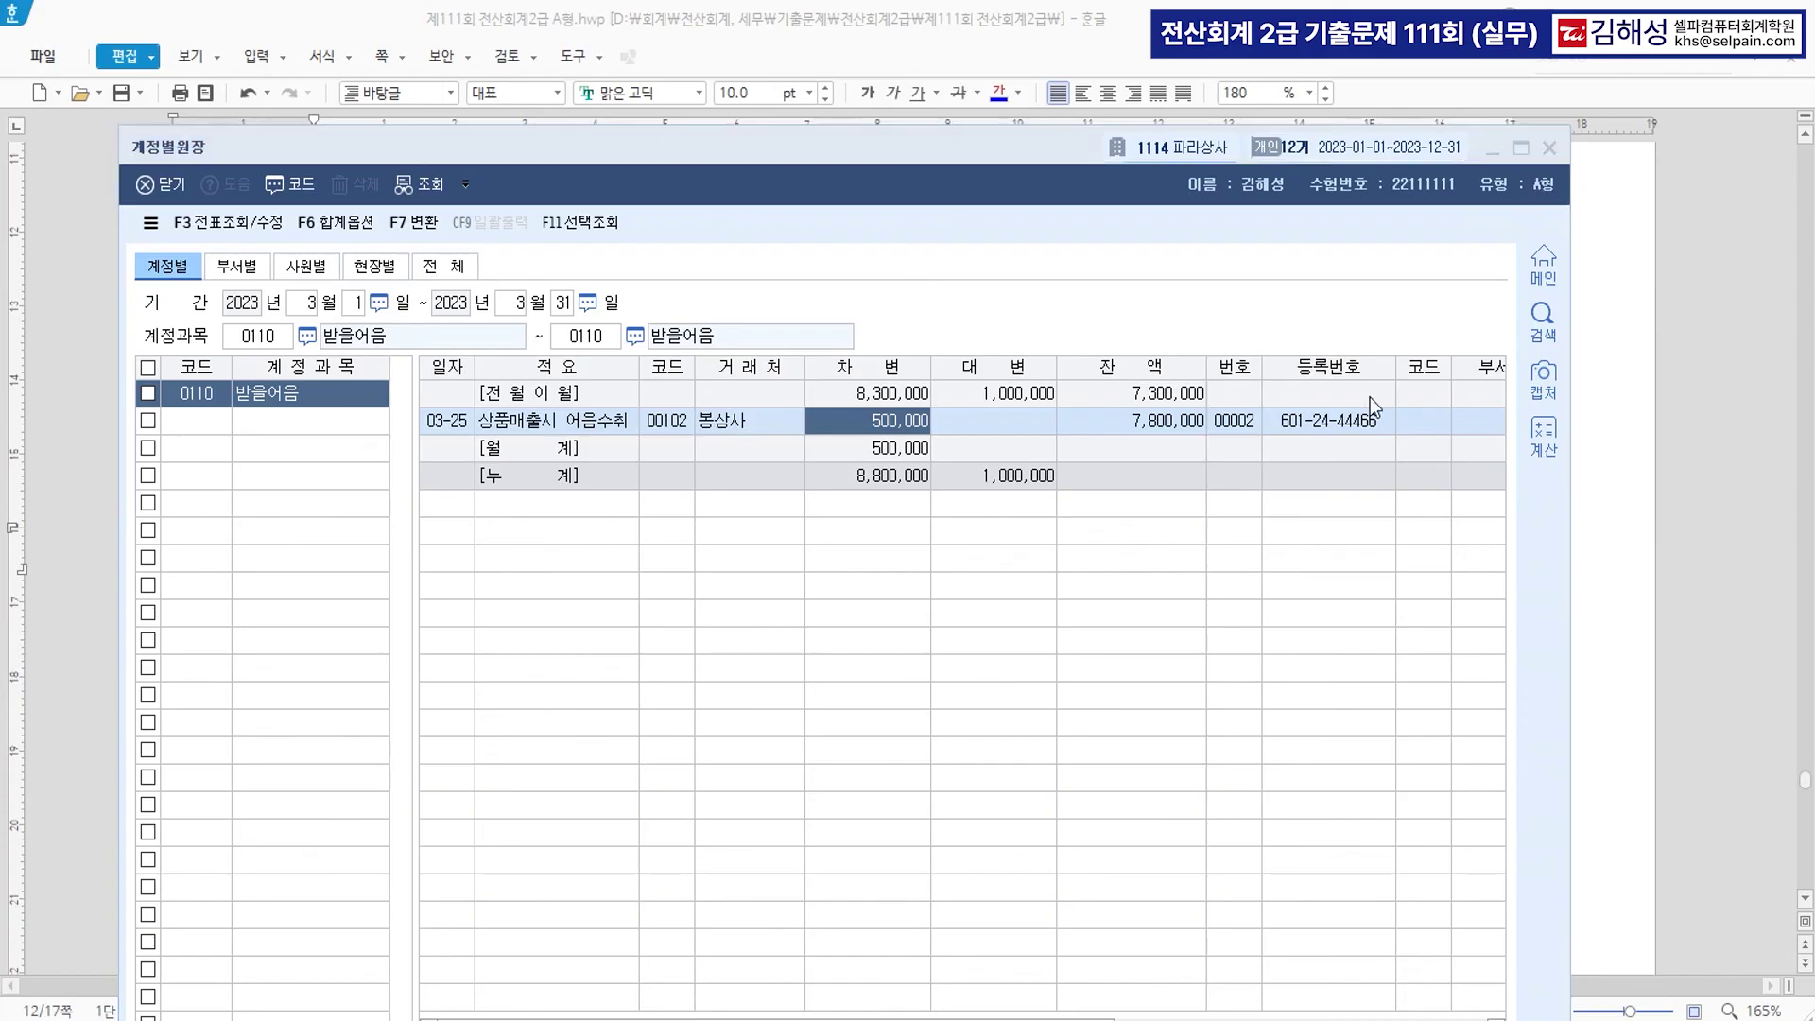
pyautogui.hotkey('ctrl', 'f')
pyautogui.write('ㄱㄹㅊ')
pyautogui.press('Return')
pyautogui.press('Down')
pyautogui.press('Down')
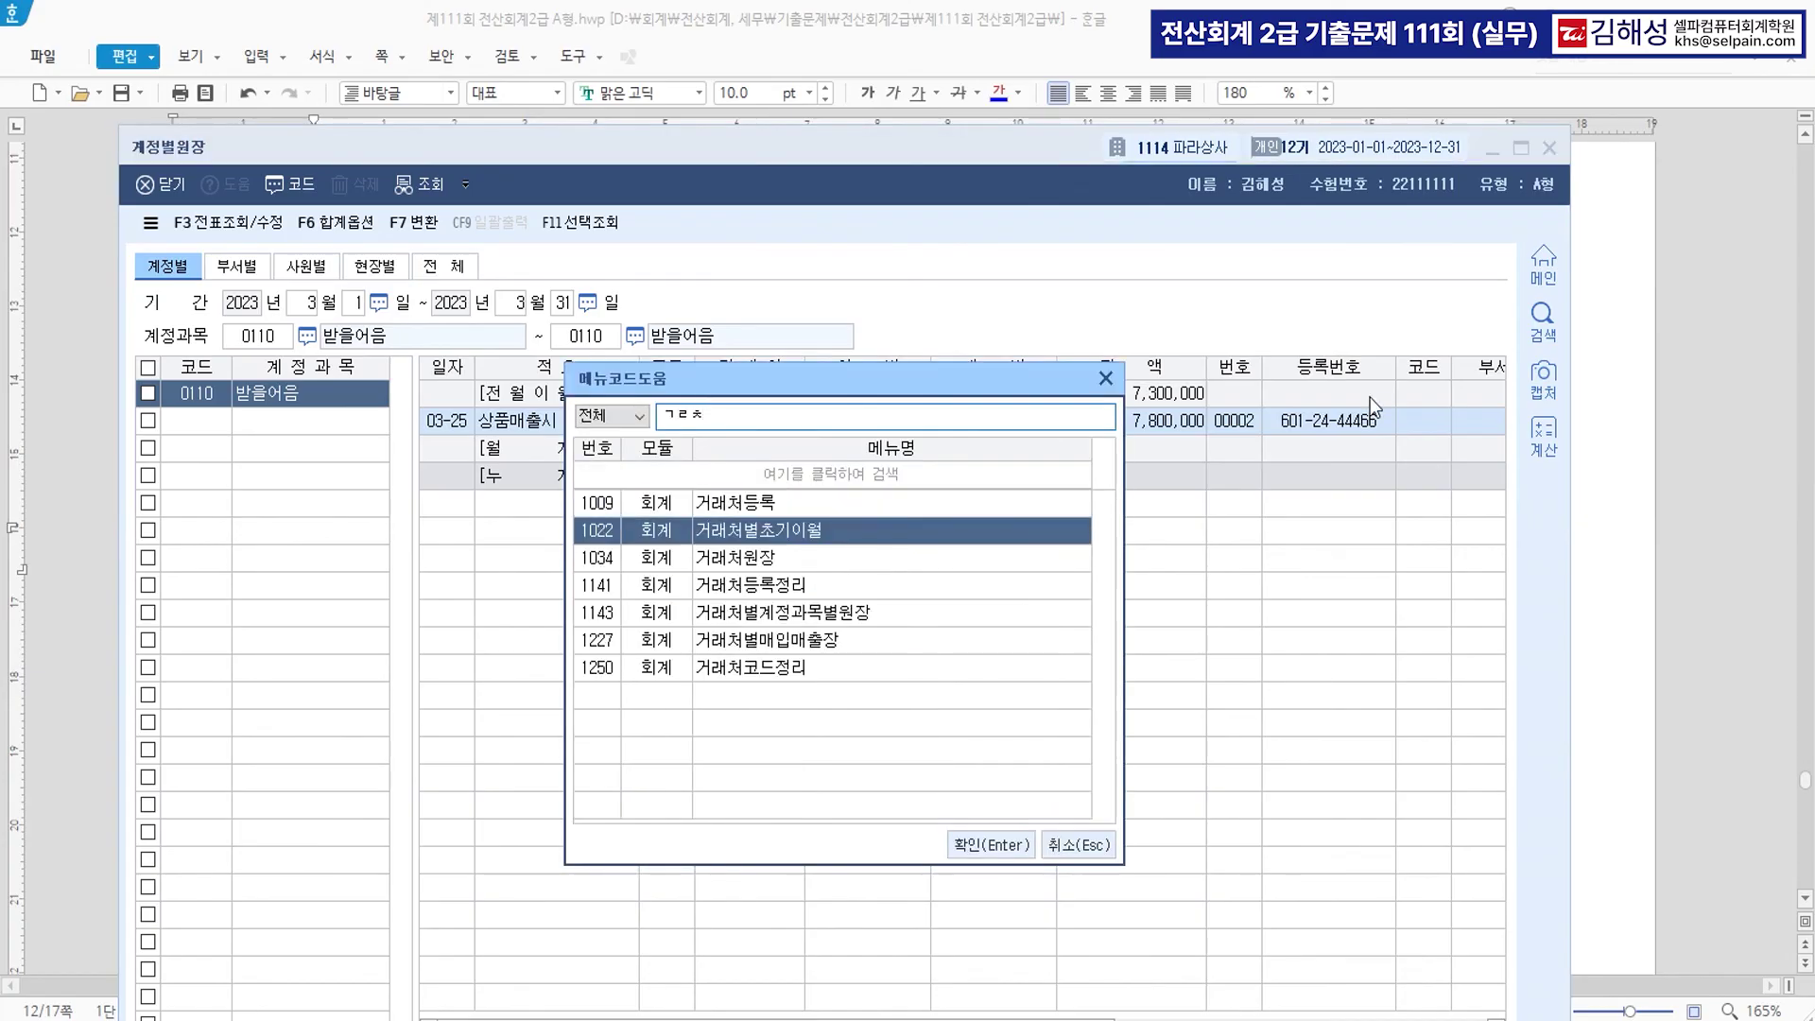
pyautogui.press('Return')
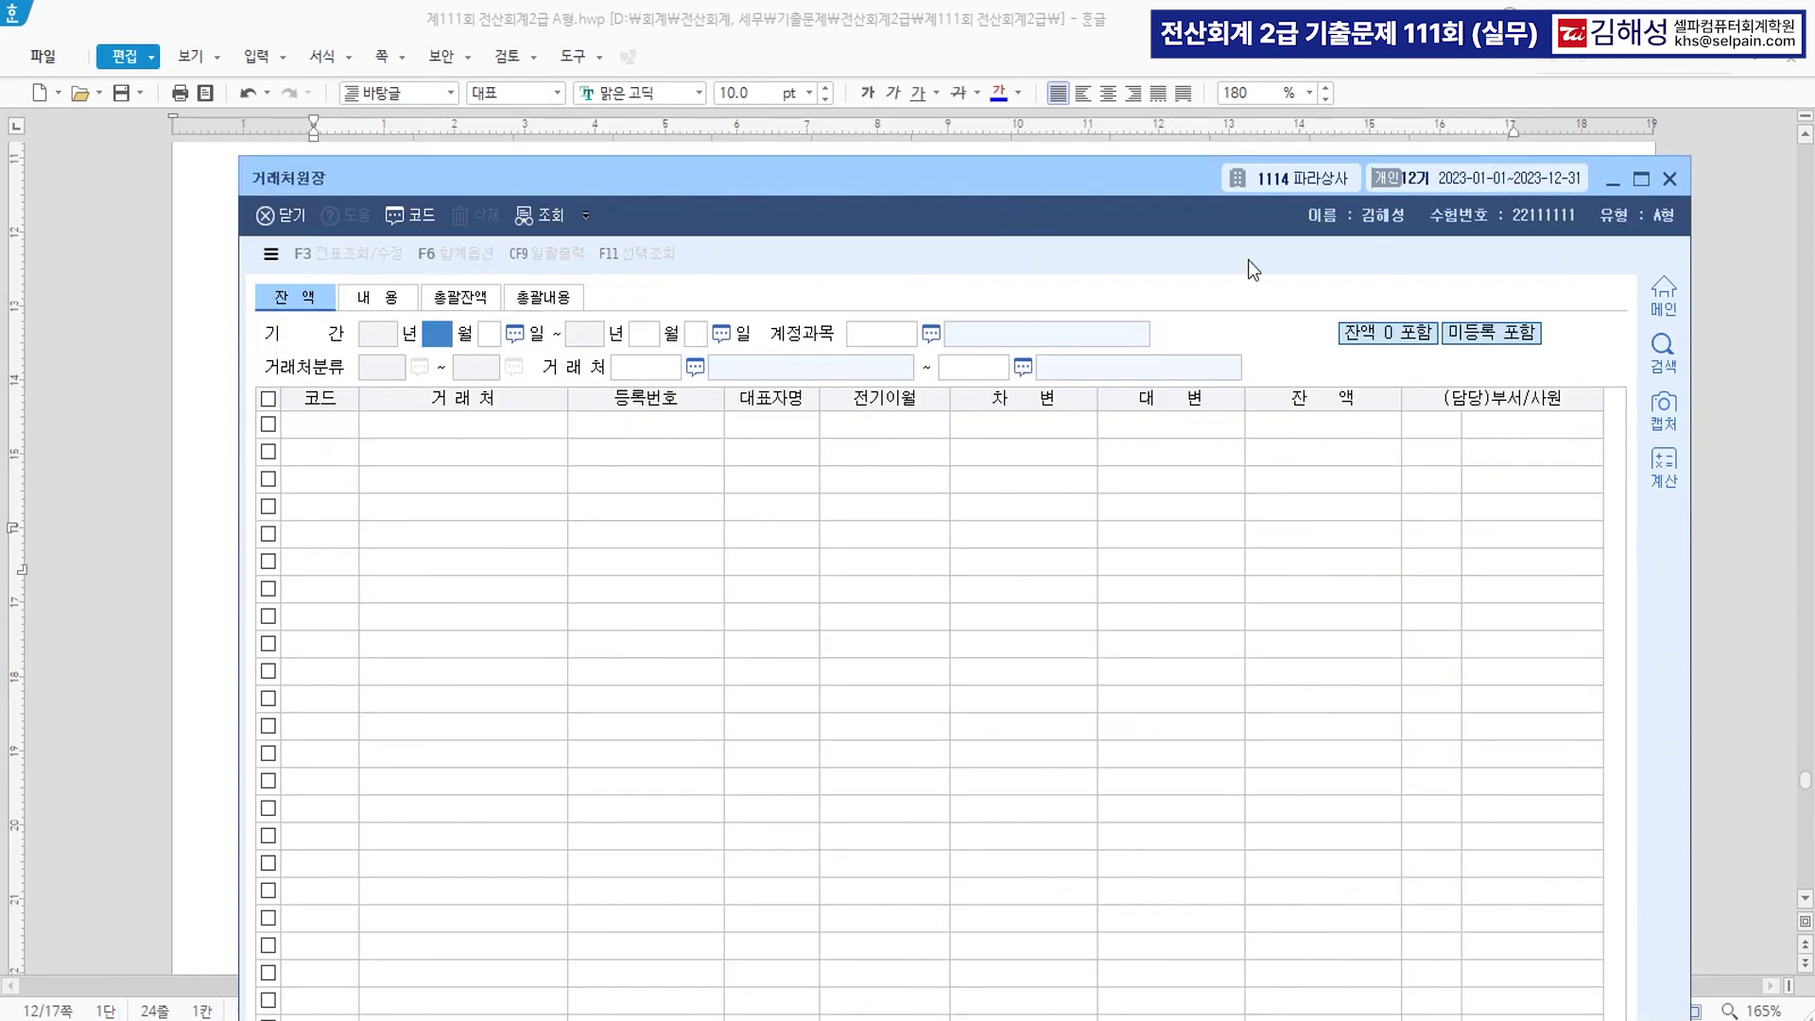
# Move the 거래처원장 window below question [2] and set its inquiry period to June 1–30, 2023.
pyautogui.moveTo(916, 185); pyautogui.dragTo(949, 506)
pyautogui.write('6')
pyautogui.press('Return')
pyautogui.press('Return')
pyautogui.write('6')
pyautogui.press('Return')
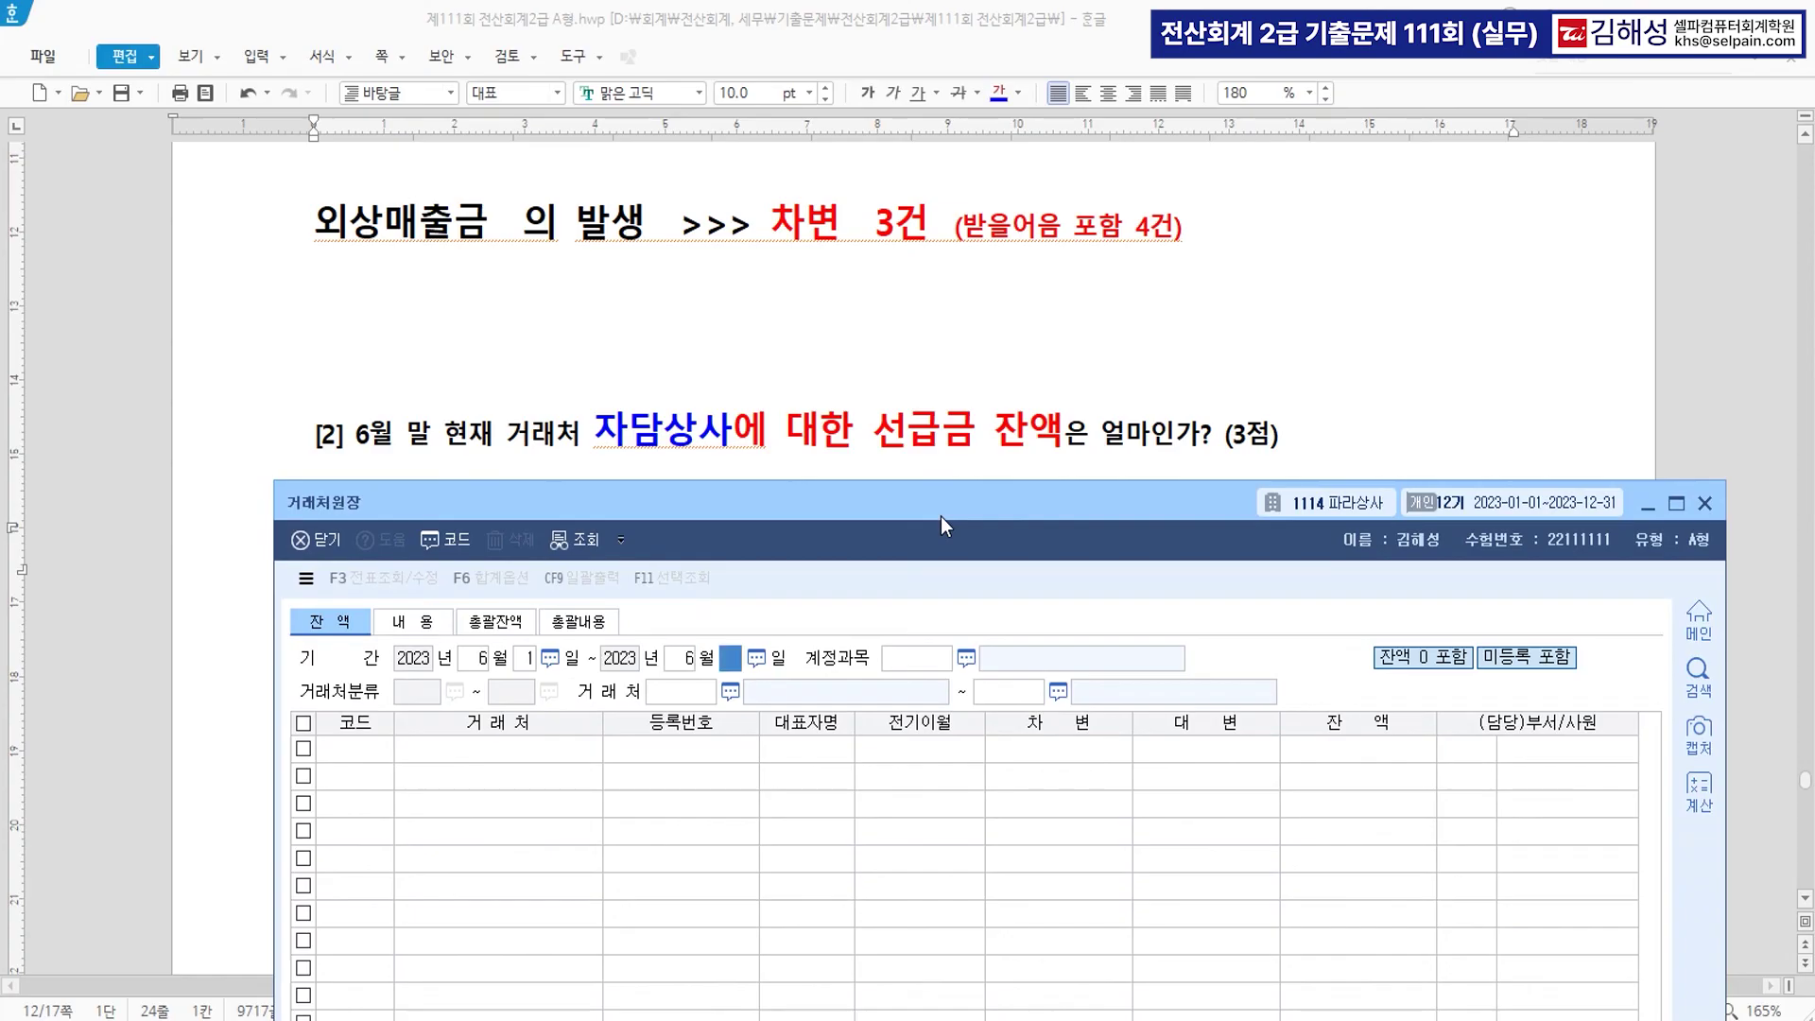
pyautogui.press('Return')
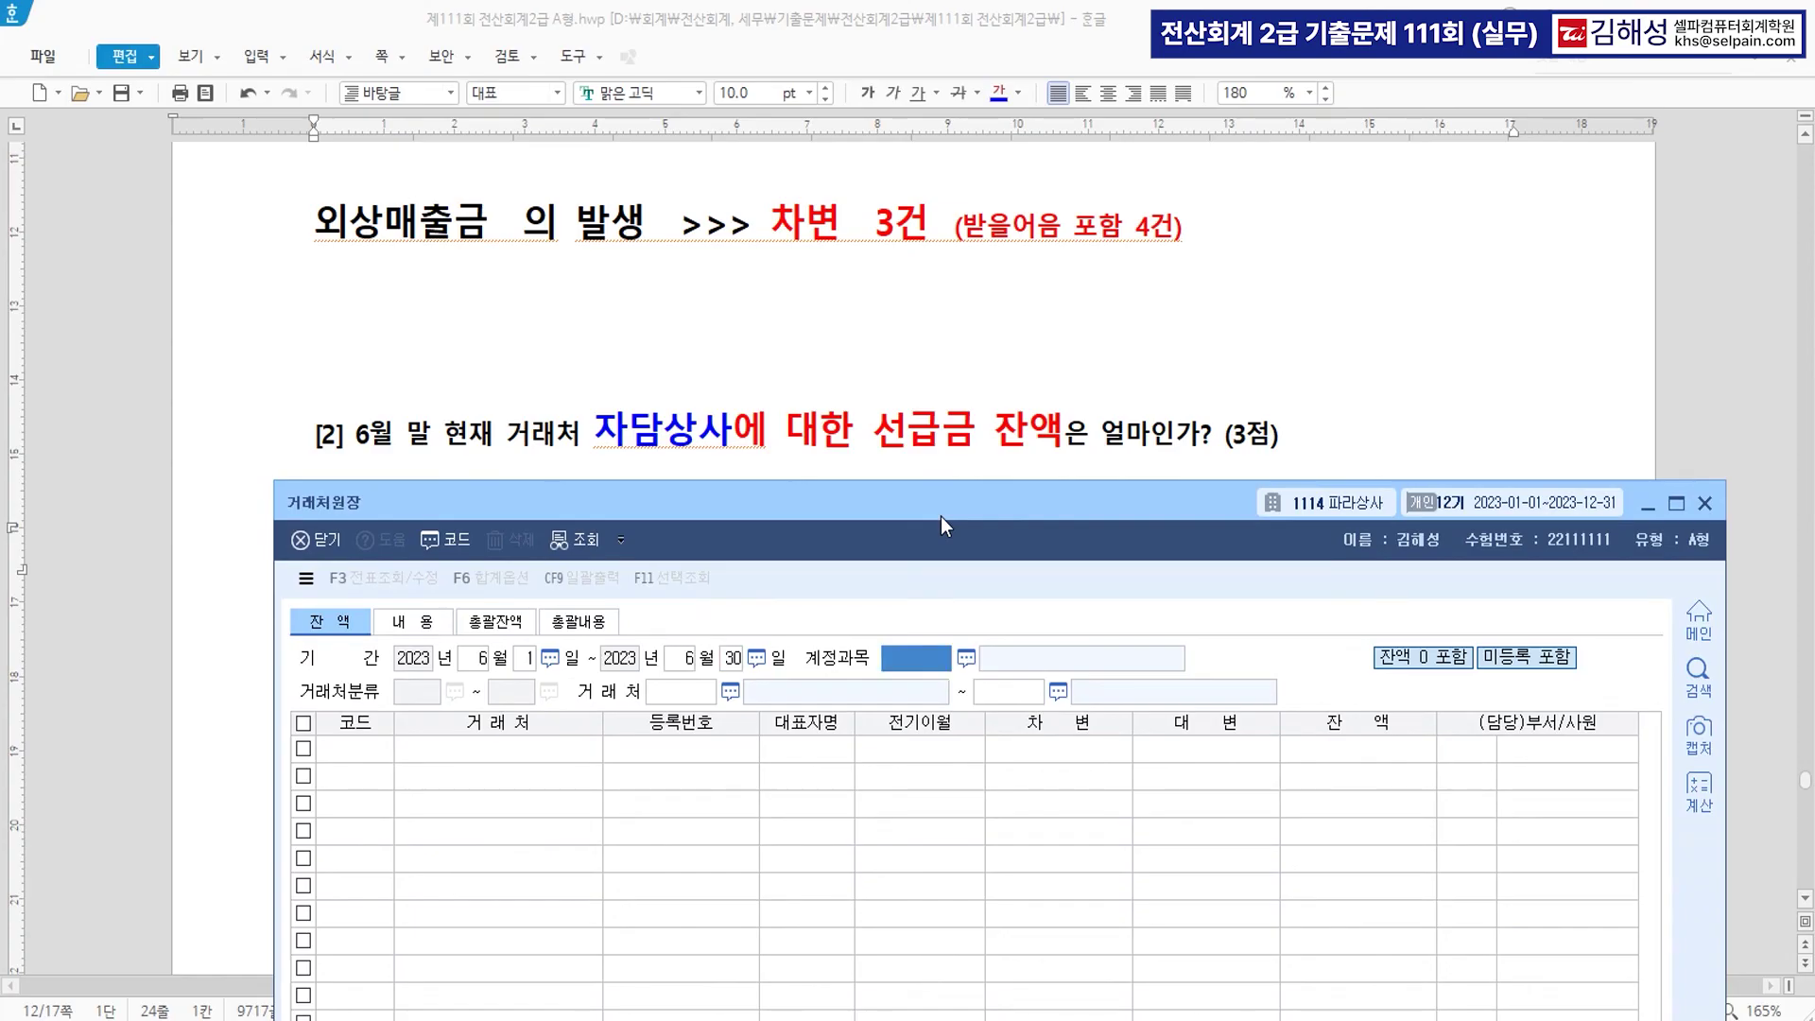
# Look up the balance of account 선급금 (0131) with customer 자담상사 as both start and end of the range.
pyautogui.write('선급')
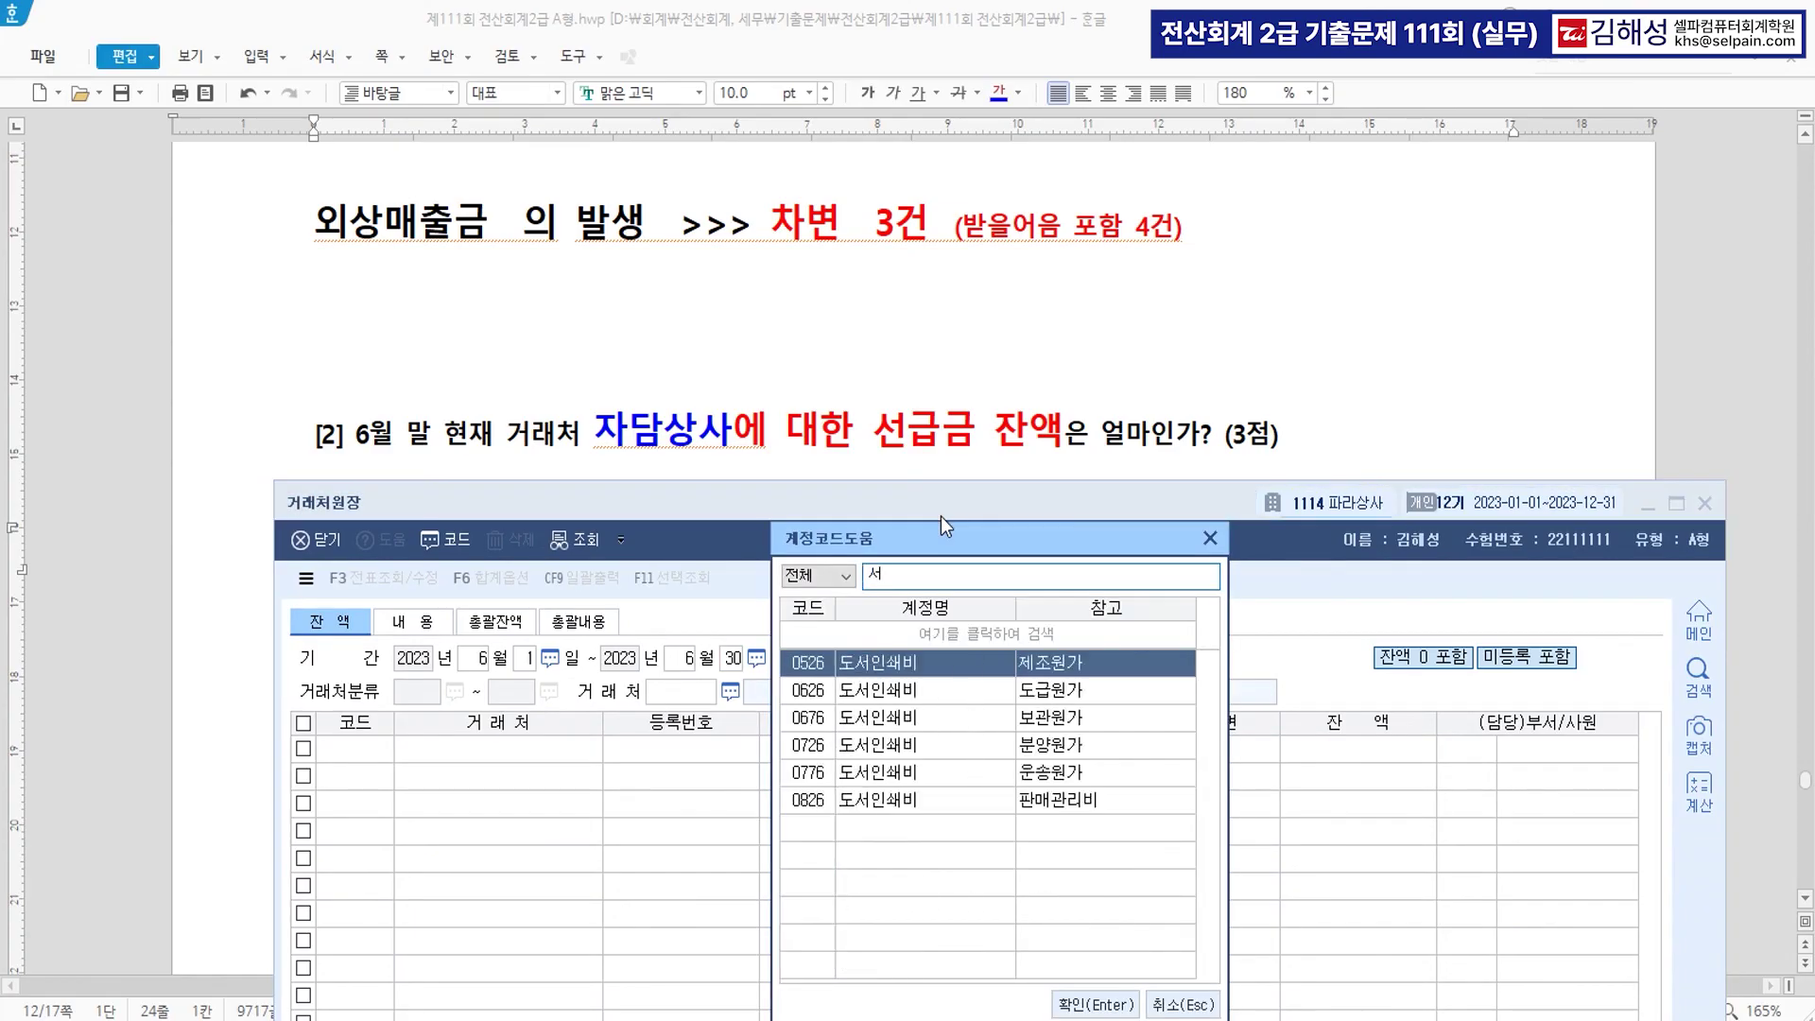
pyautogui.press('Return')
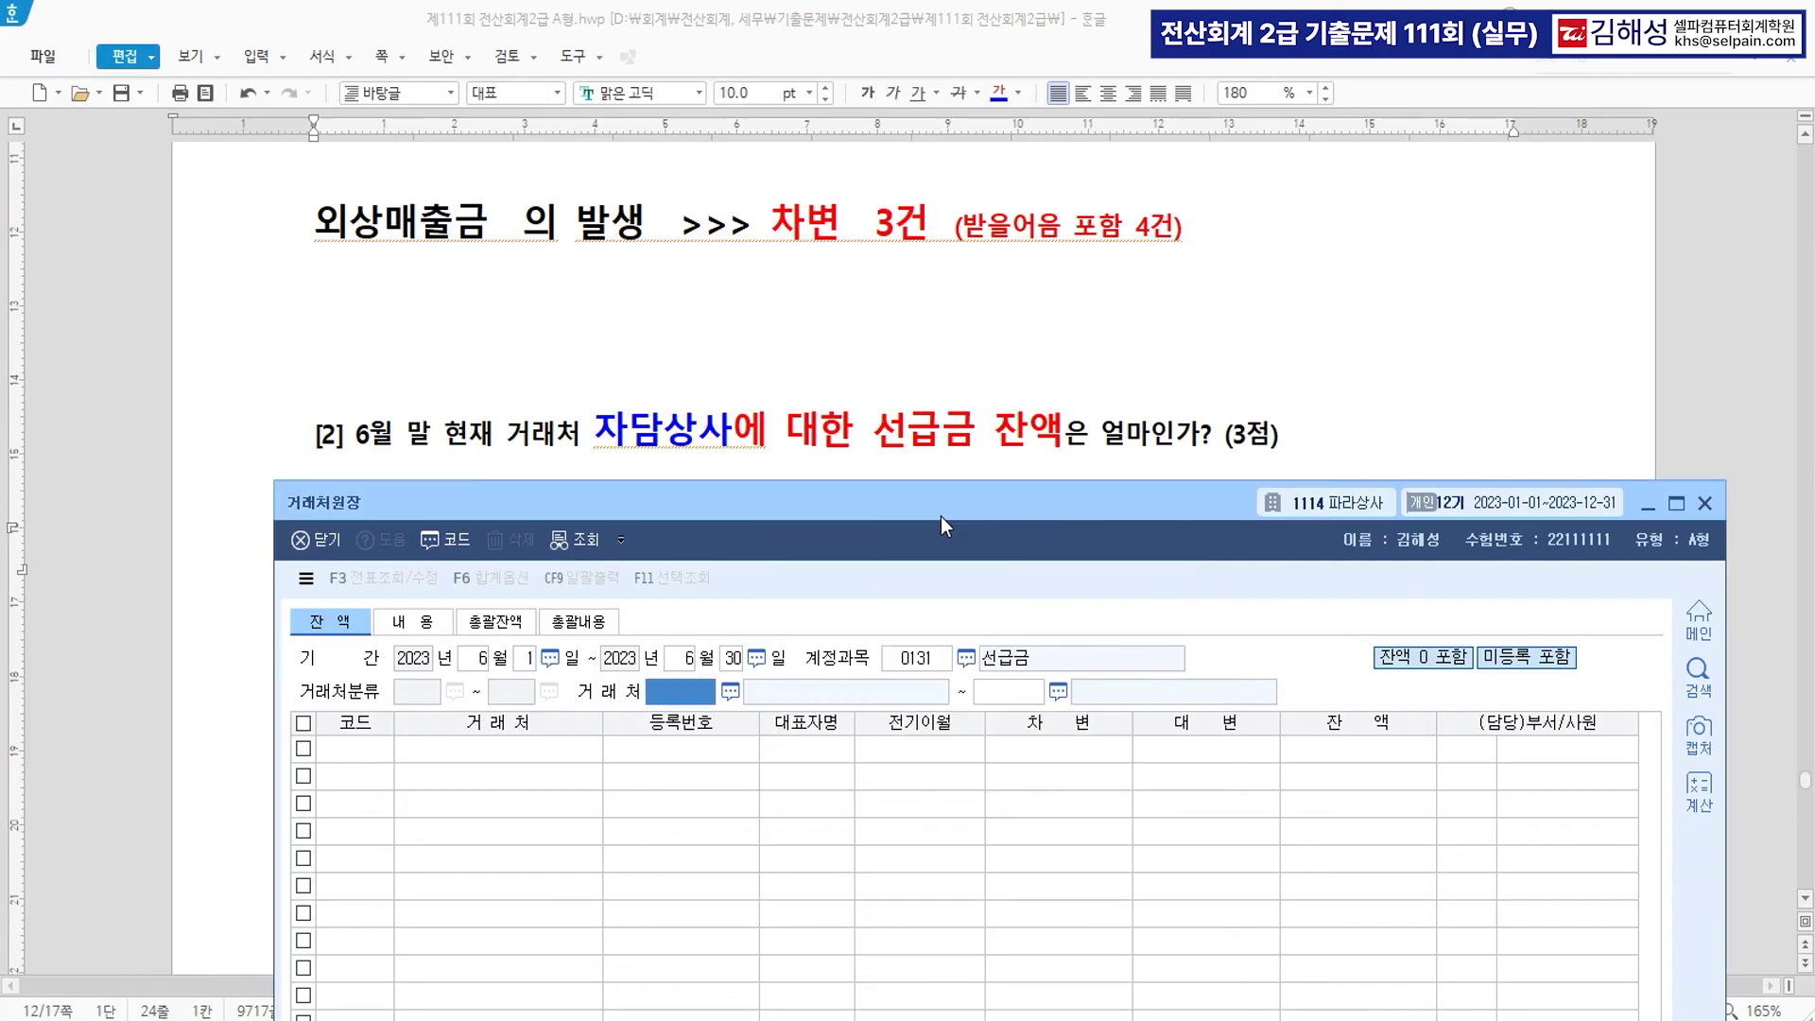
pyautogui.write('자담')
pyautogui.press('Return')
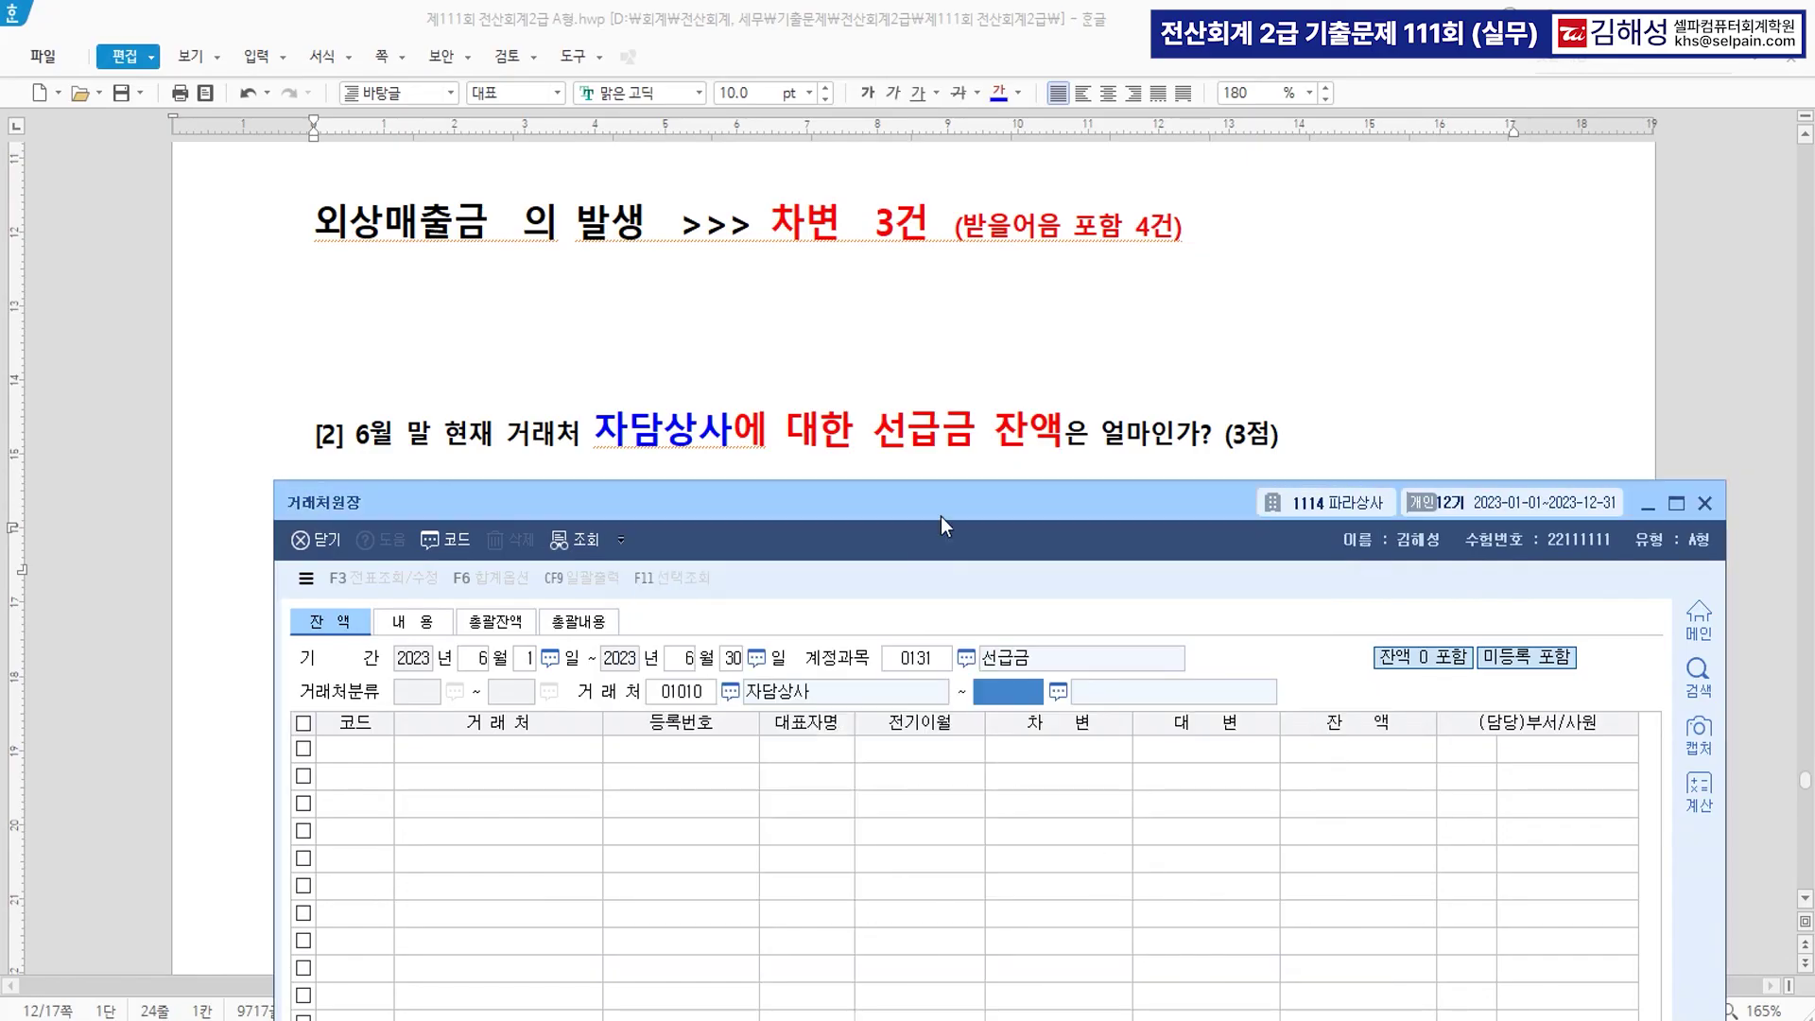
pyautogui.write('자담')
pyautogui.press('Return')
pyautogui.click(1388, 749)
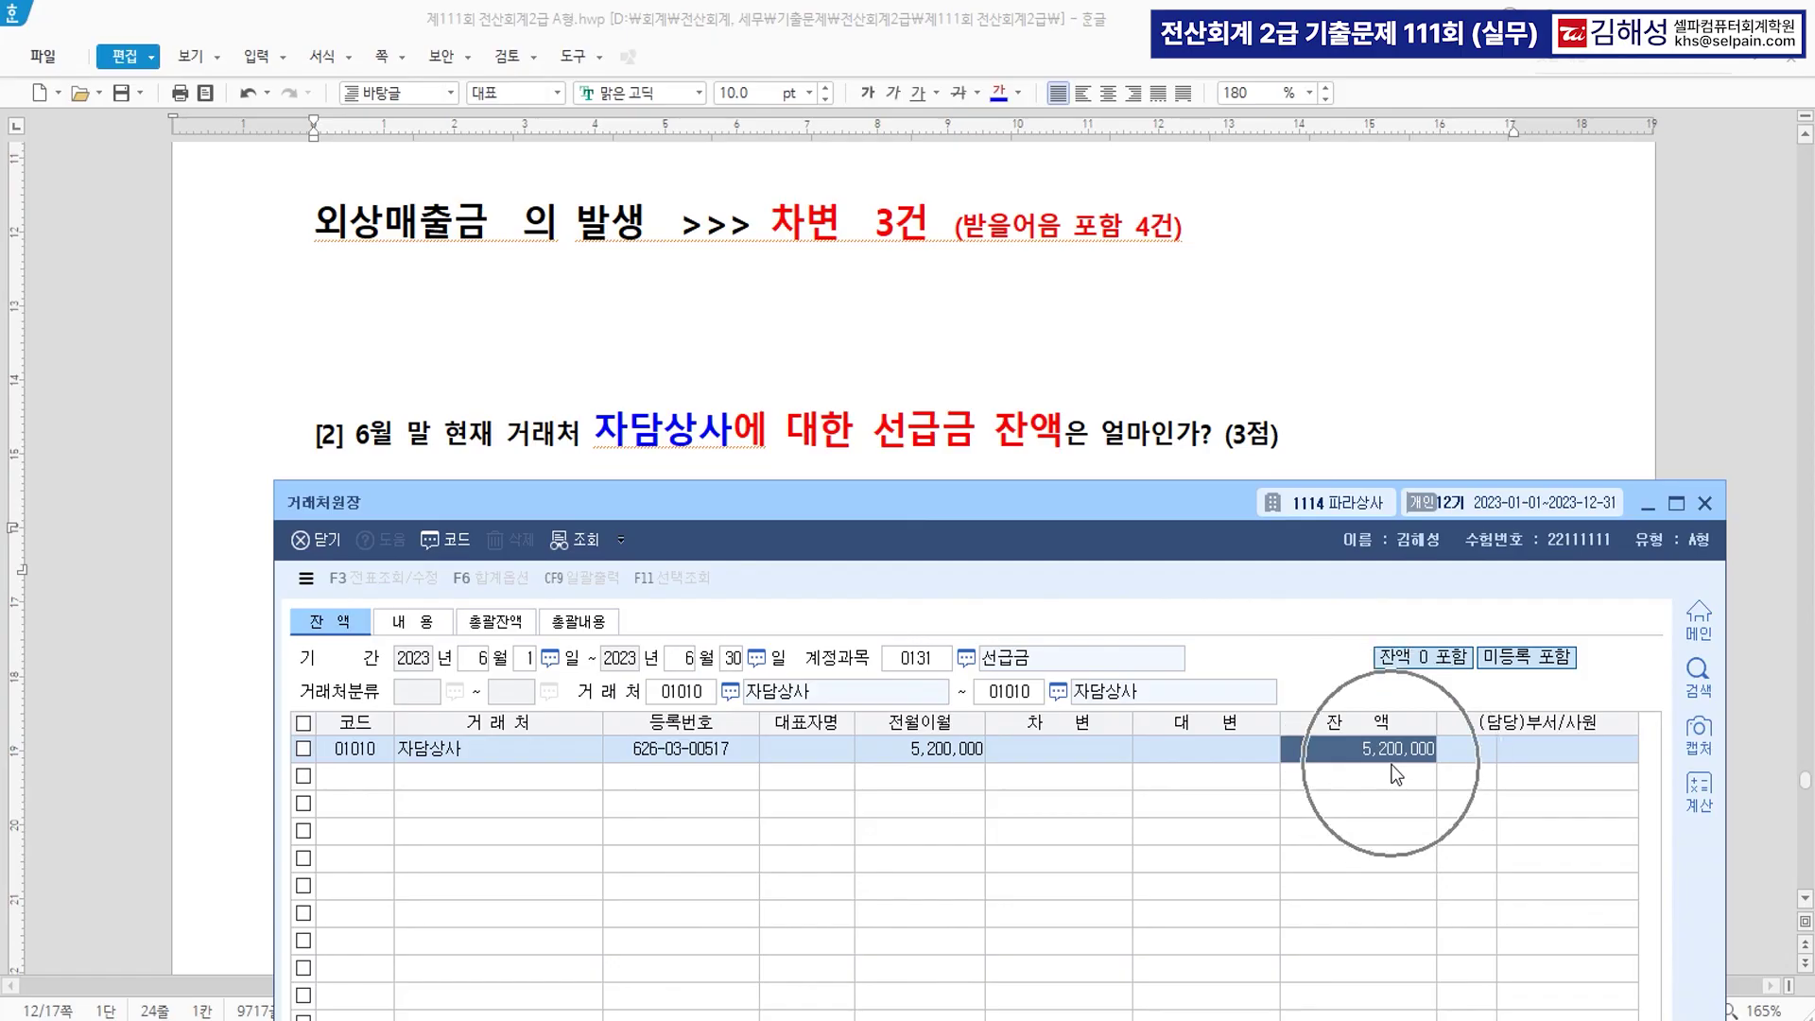
# Return to the exam document and insert ">>> 5,200,000" after "선급금 잔액" in question [2].
pyautogui.click(1065, 430)
pyautogui.write('>>> 5')
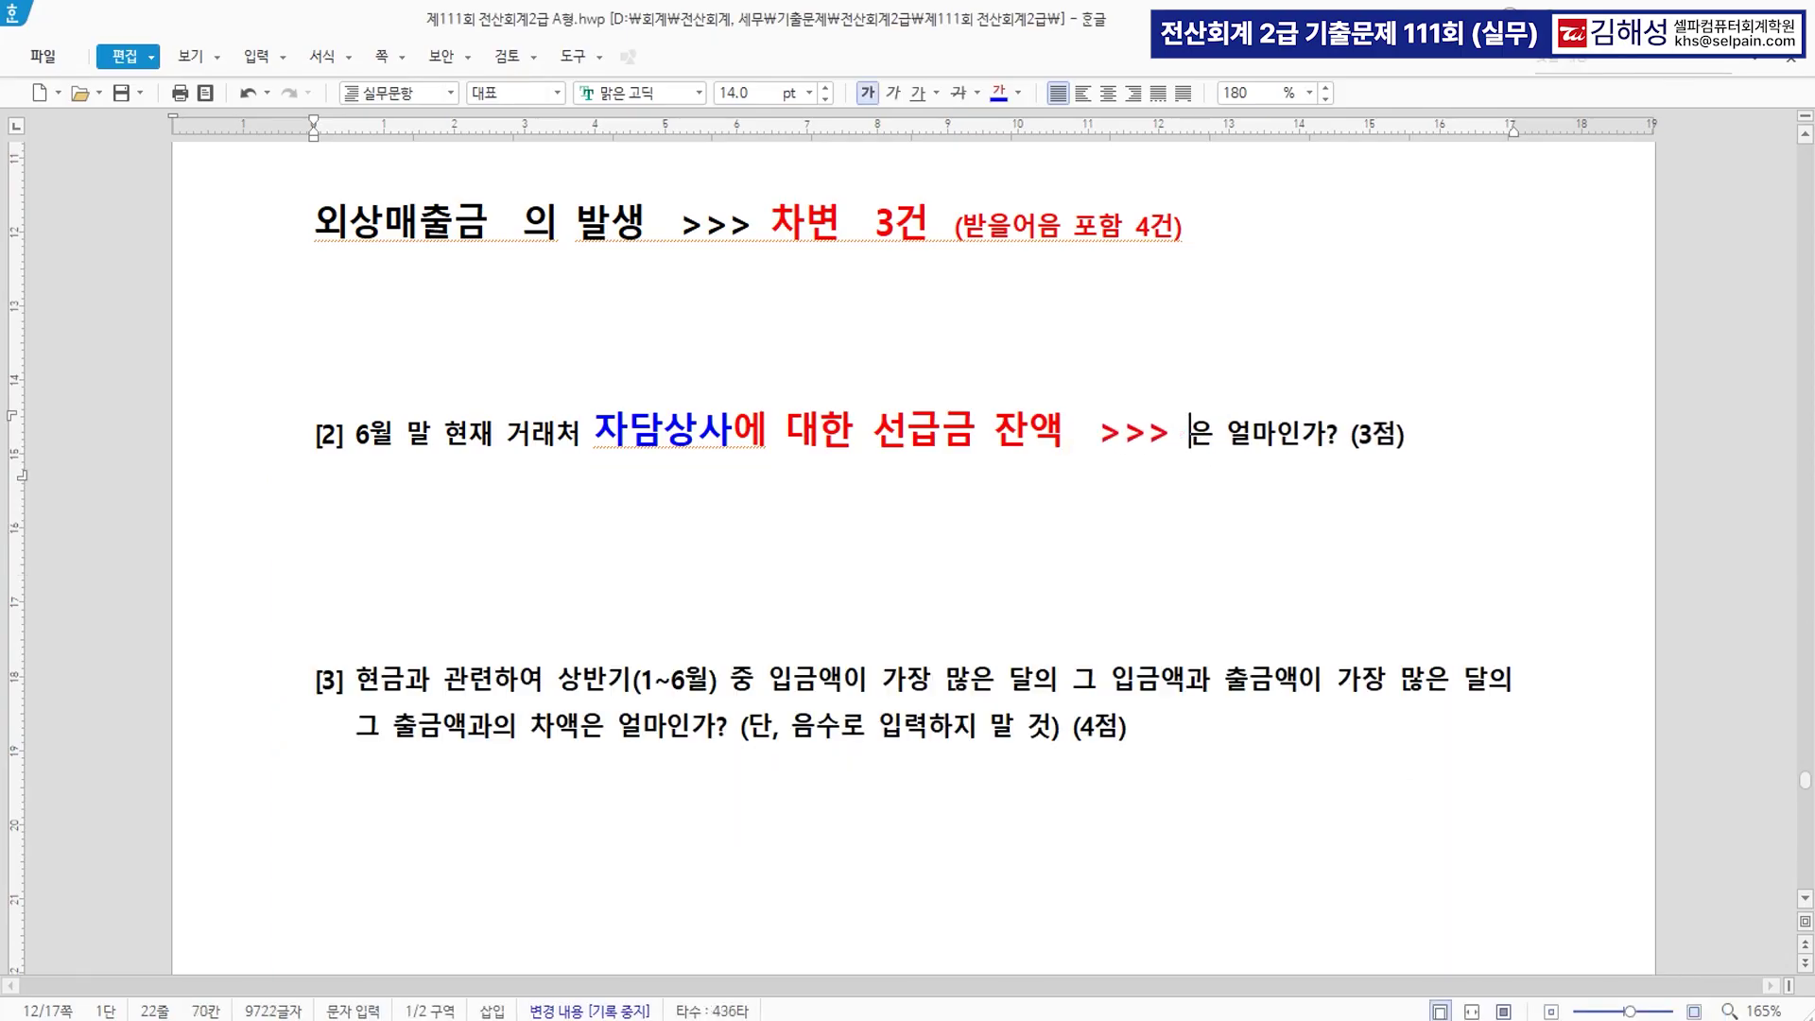
pyautogui.write(',200,000')
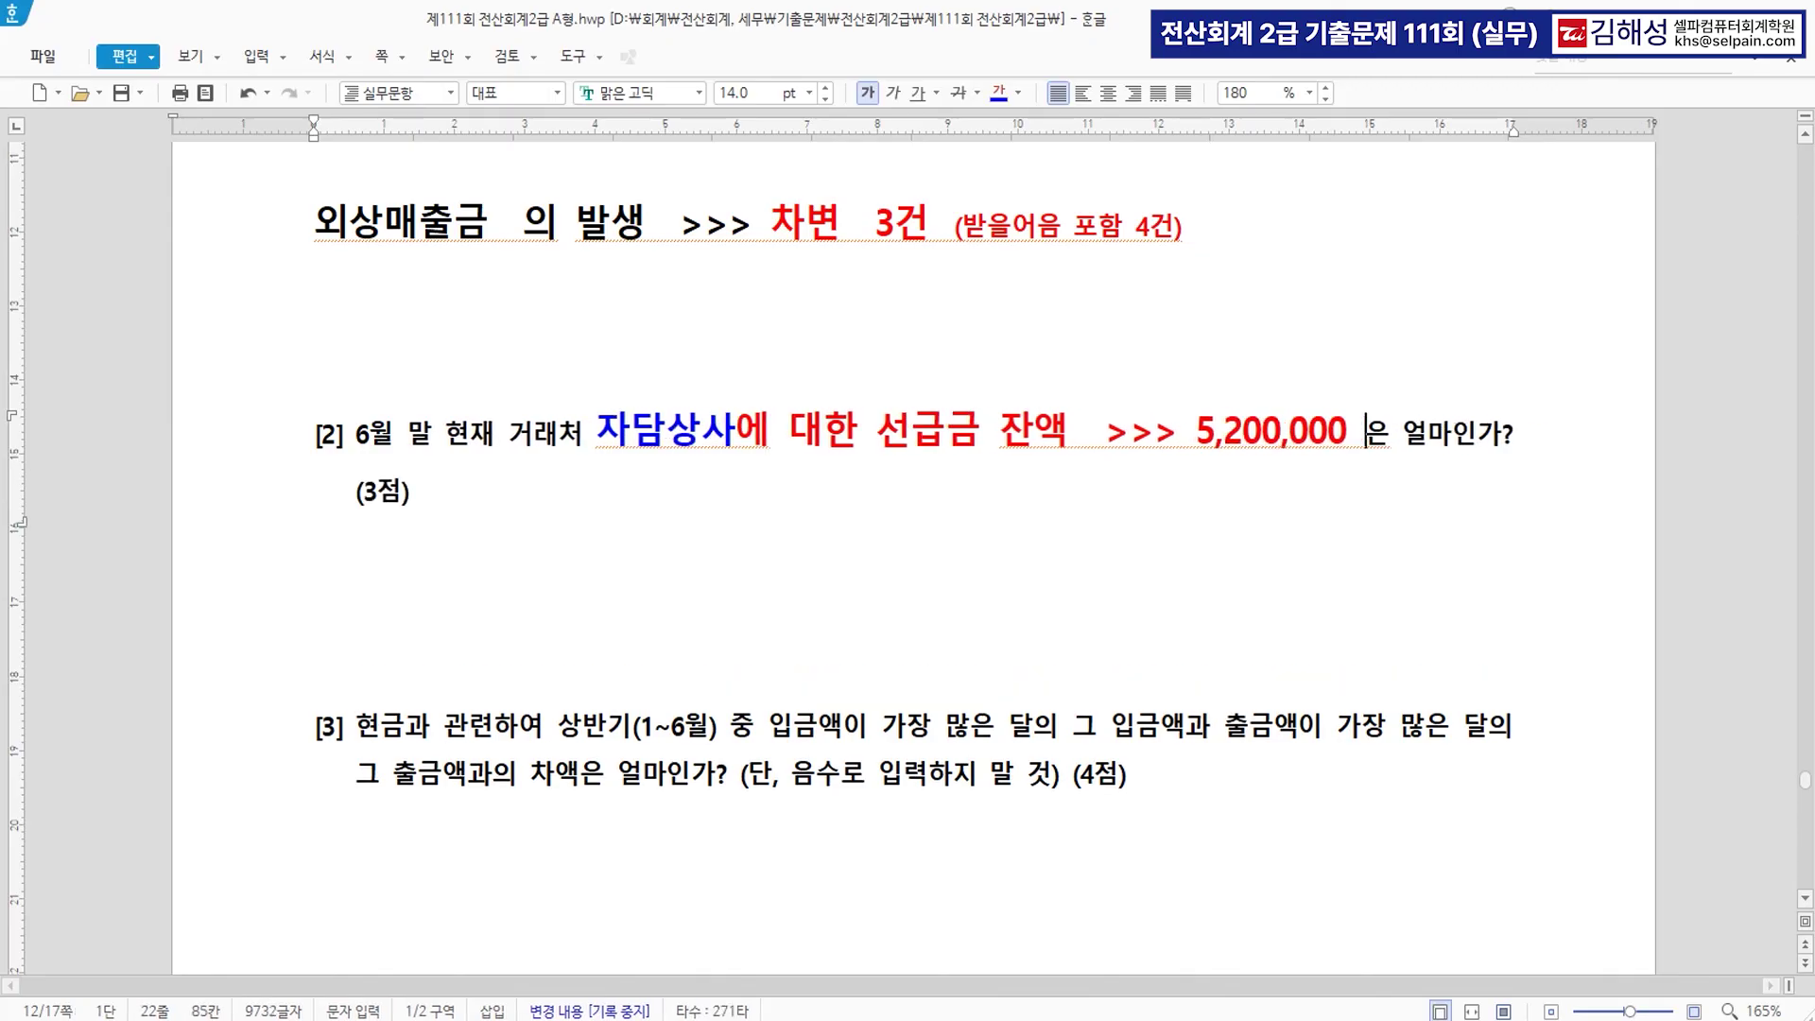
# Colour the phrase "입금액이 가장 많은 달" in question [3] blue.
pyautogui.scroll(-3, 945, 567)
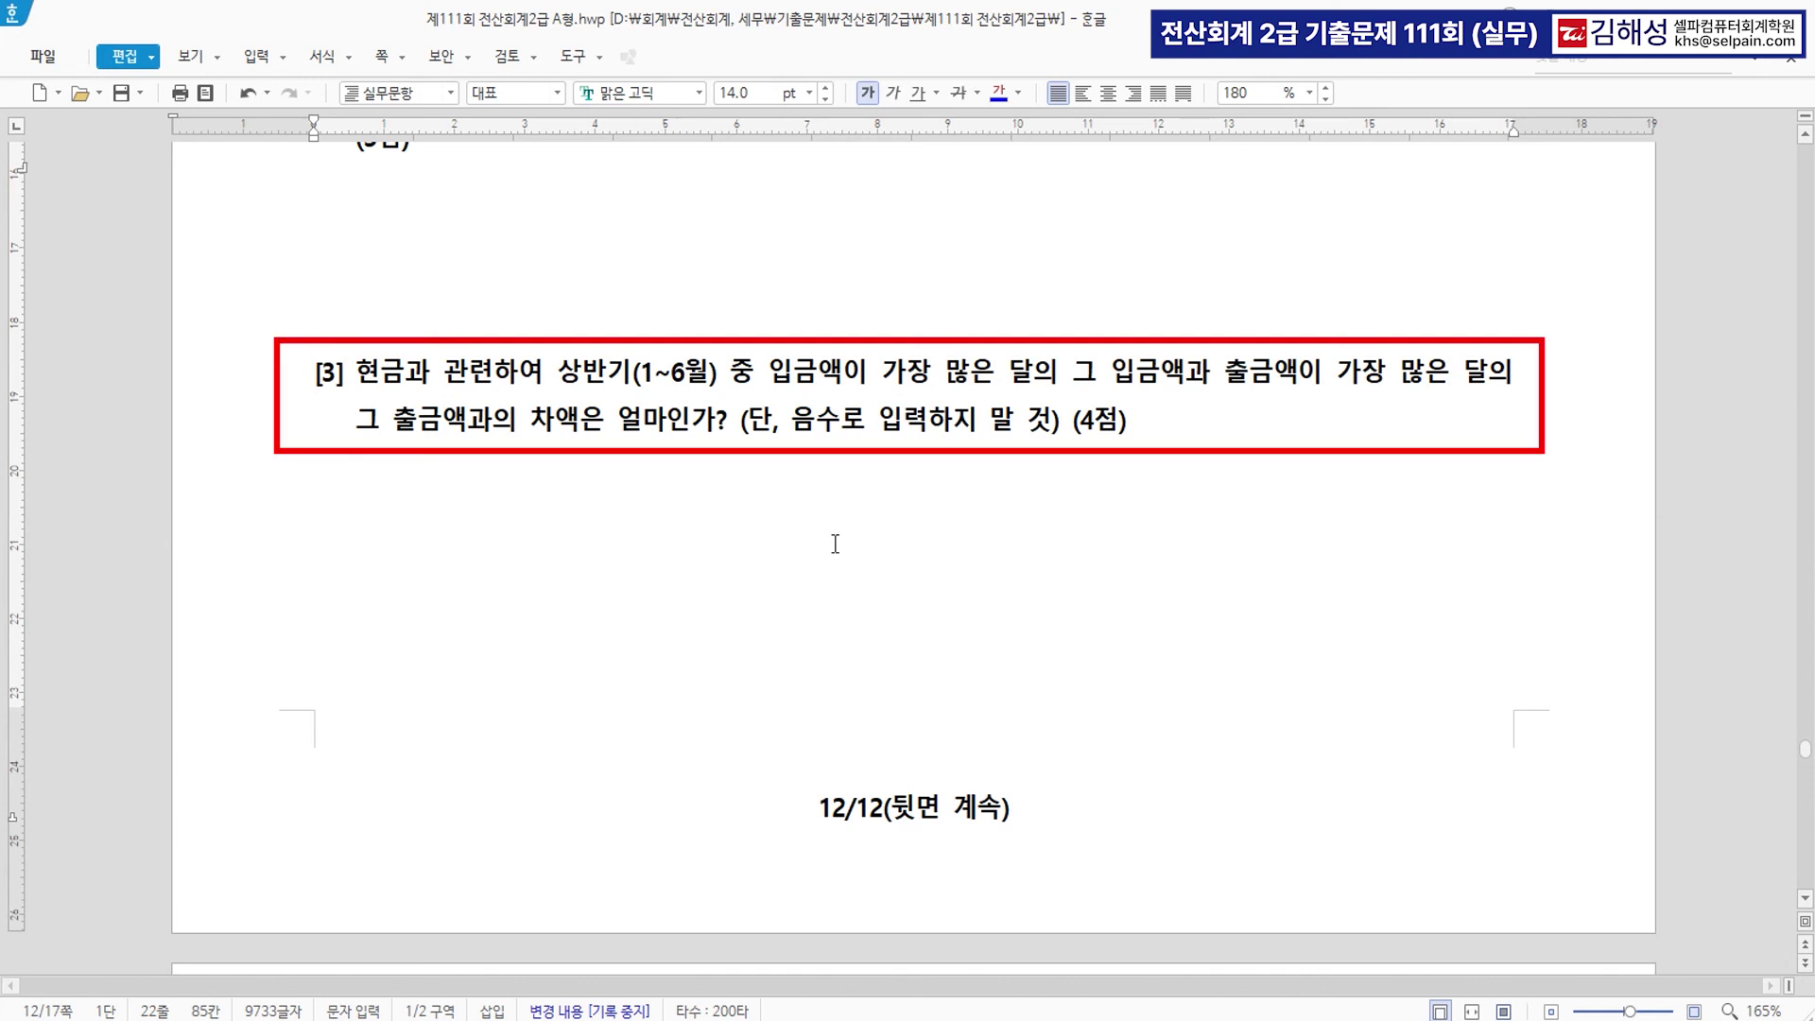
pyautogui.click(545, 387)
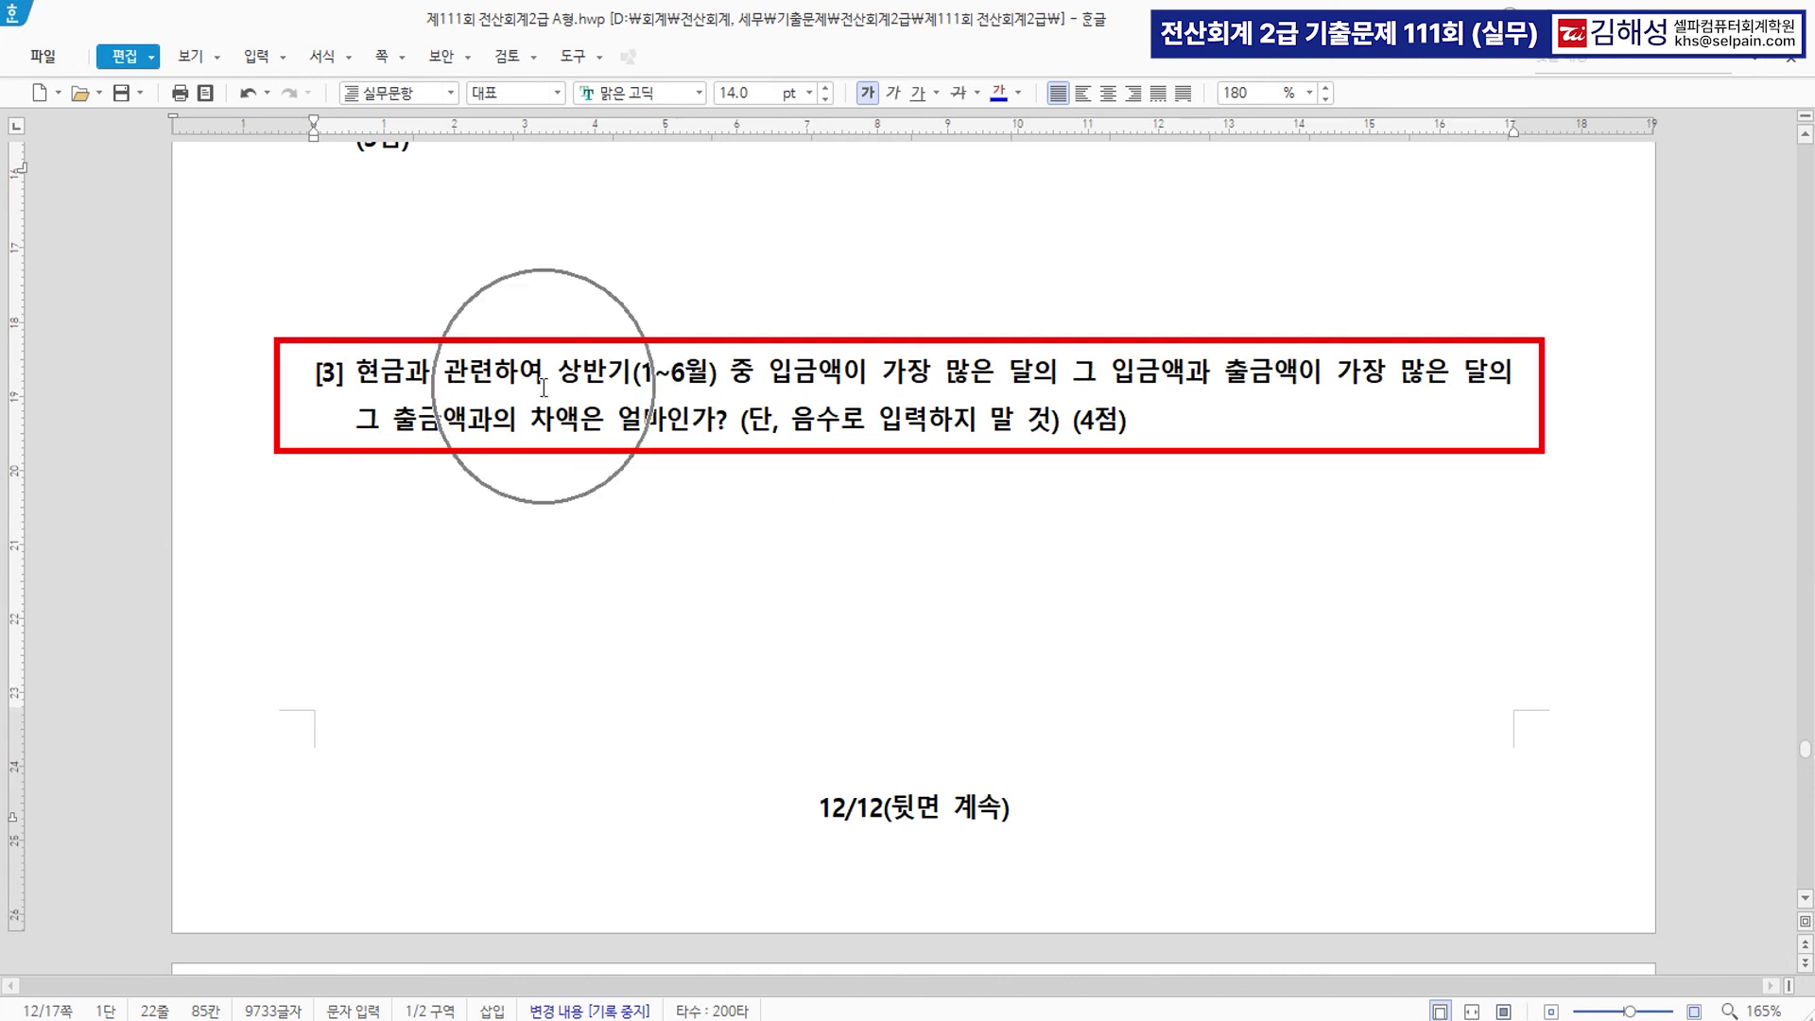
pyautogui.moveTo(769, 383); pyautogui.dragTo(1033, 375)
pyautogui.click(1000, 92)
pyautogui.click(1085, 370)
pyautogui.moveTo(1084, 371); pyautogui.dragTo(1515, 372)
pyautogui.click(1347, 428)
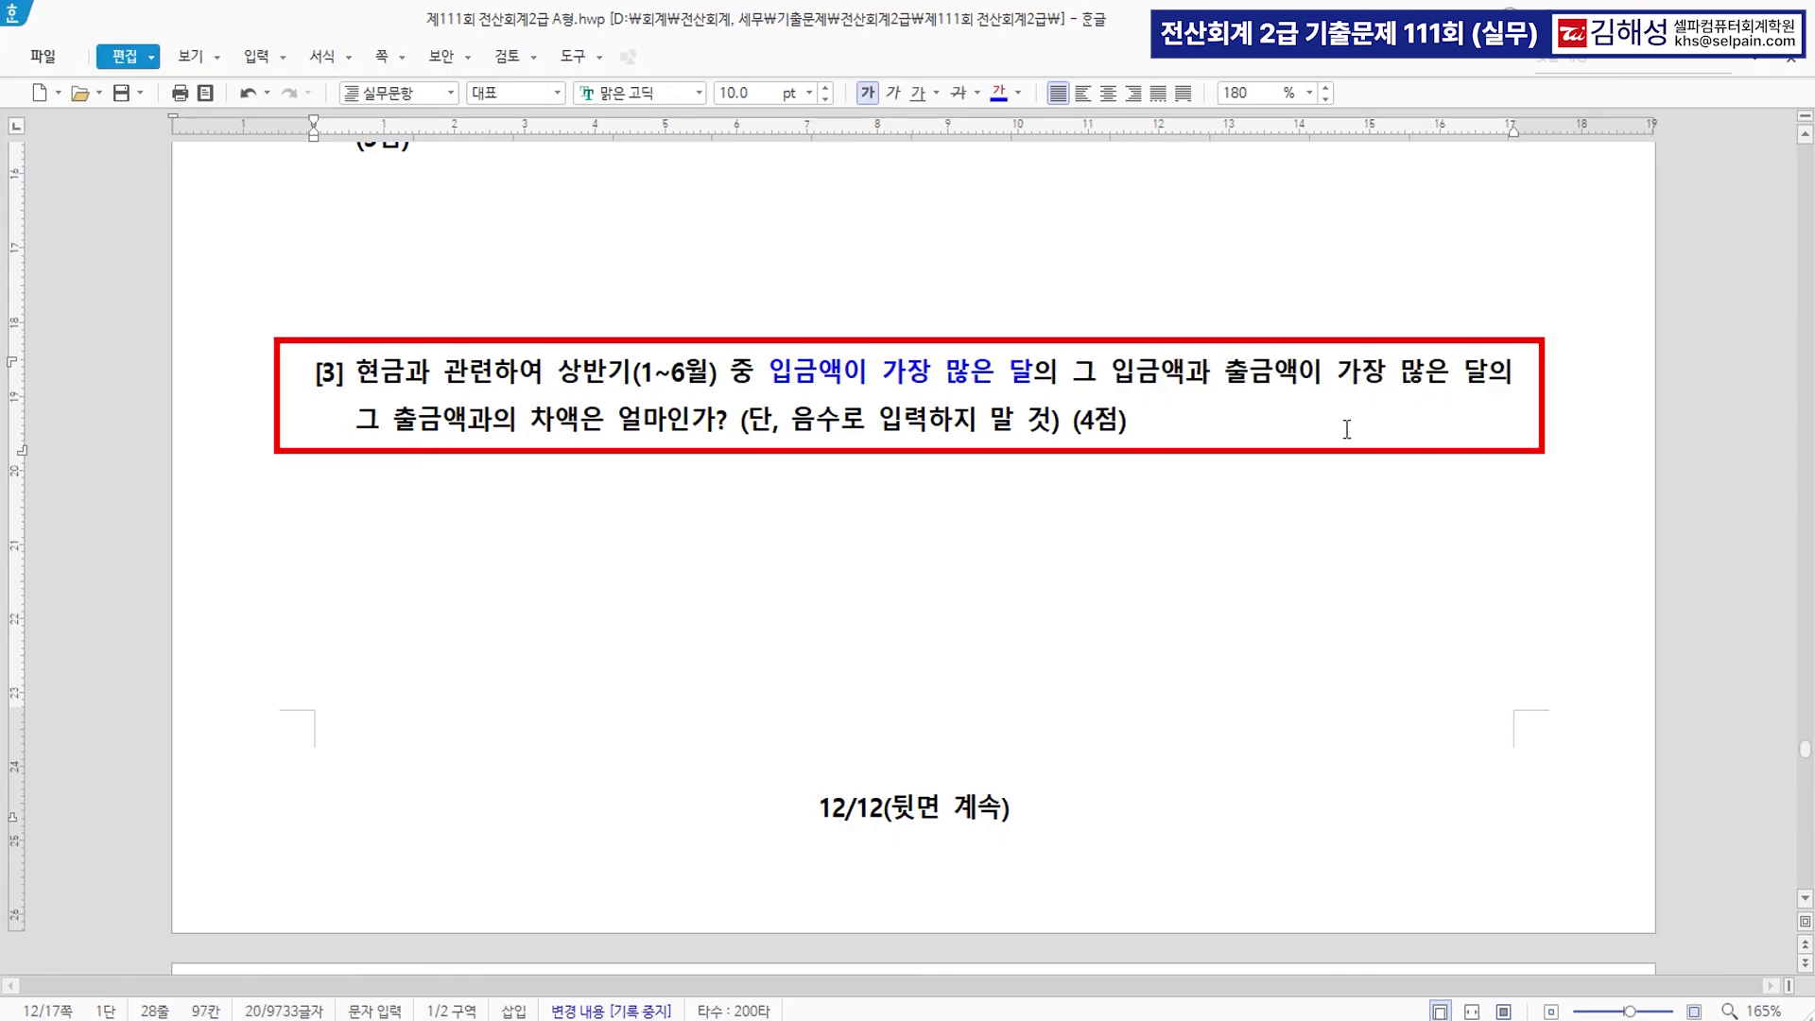
# Colour "출금액이 가장 많은 달" and "차액" in question [3] blue.
pyautogui.moveTo(1226, 379); pyautogui.dragTo(1493, 387)
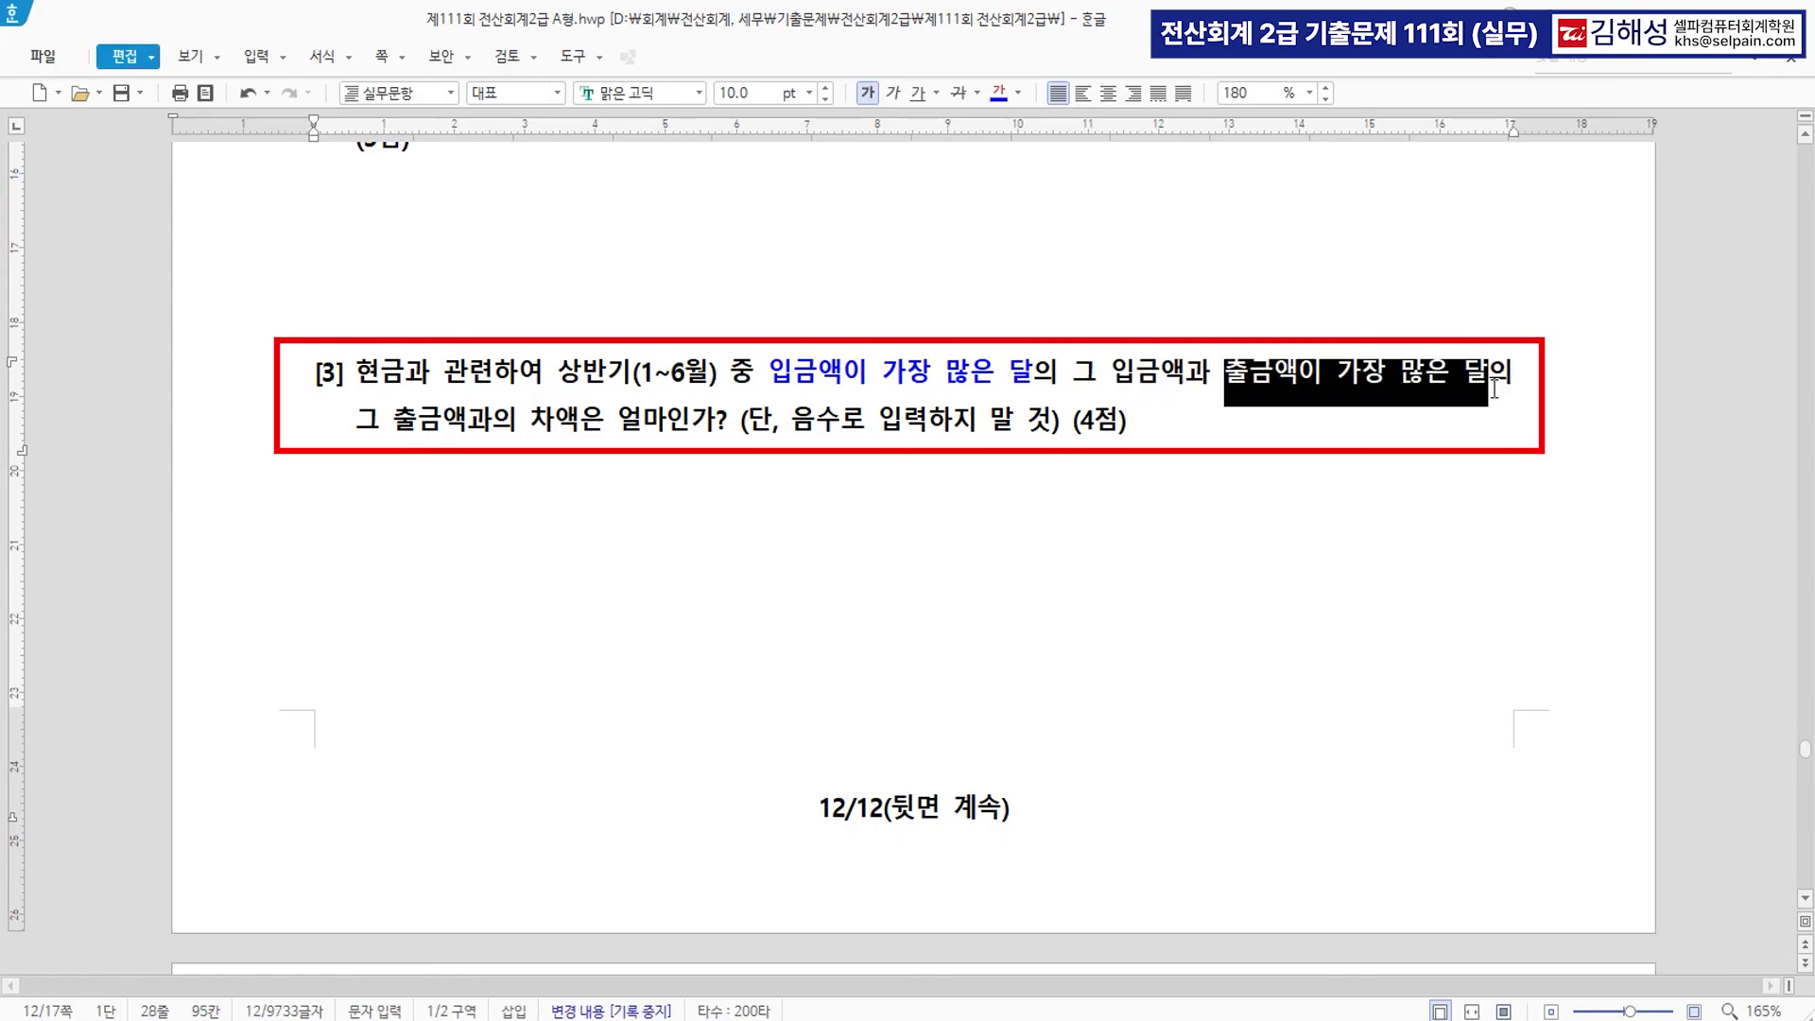
pyautogui.click(1000, 92)
pyautogui.click(559, 478)
pyautogui.moveTo(530, 422); pyautogui.dragTo(579, 422)
pyautogui.click(1000, 92)
pyautogui.click(941, 585)
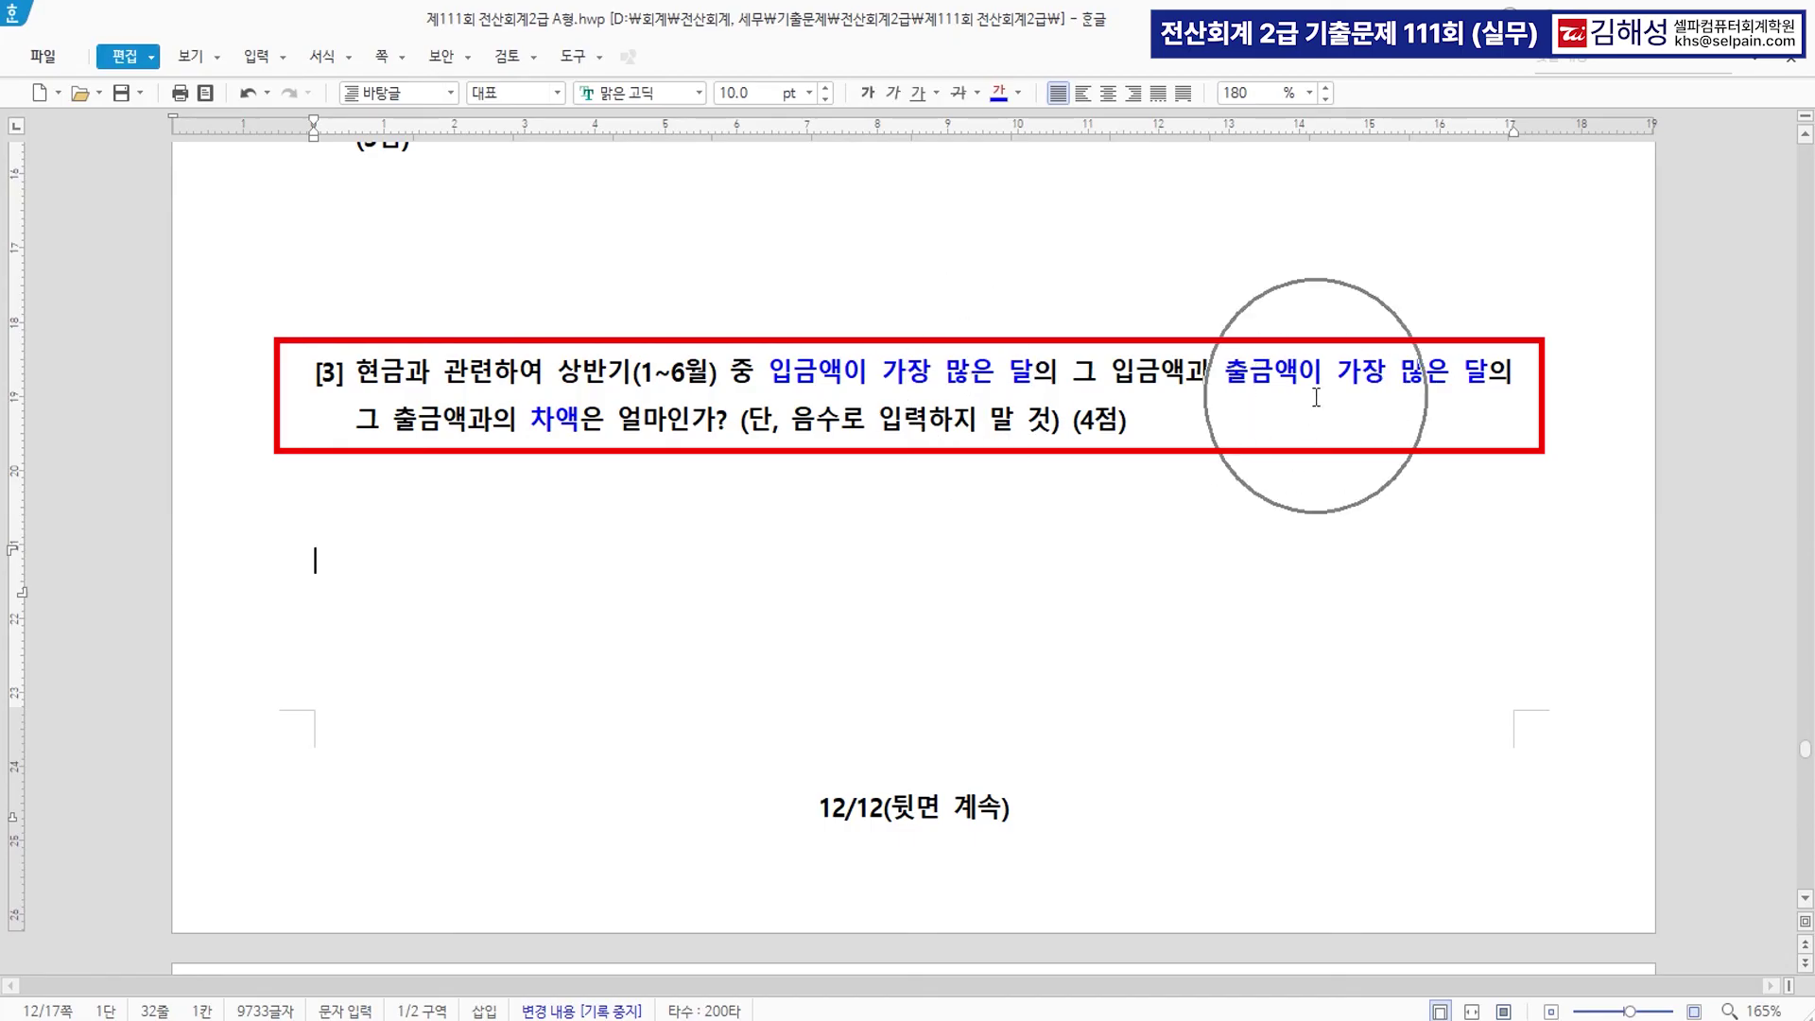
# Switch to KcLep and close the 계정별원장 window.
pyautogui.press('Hangul')
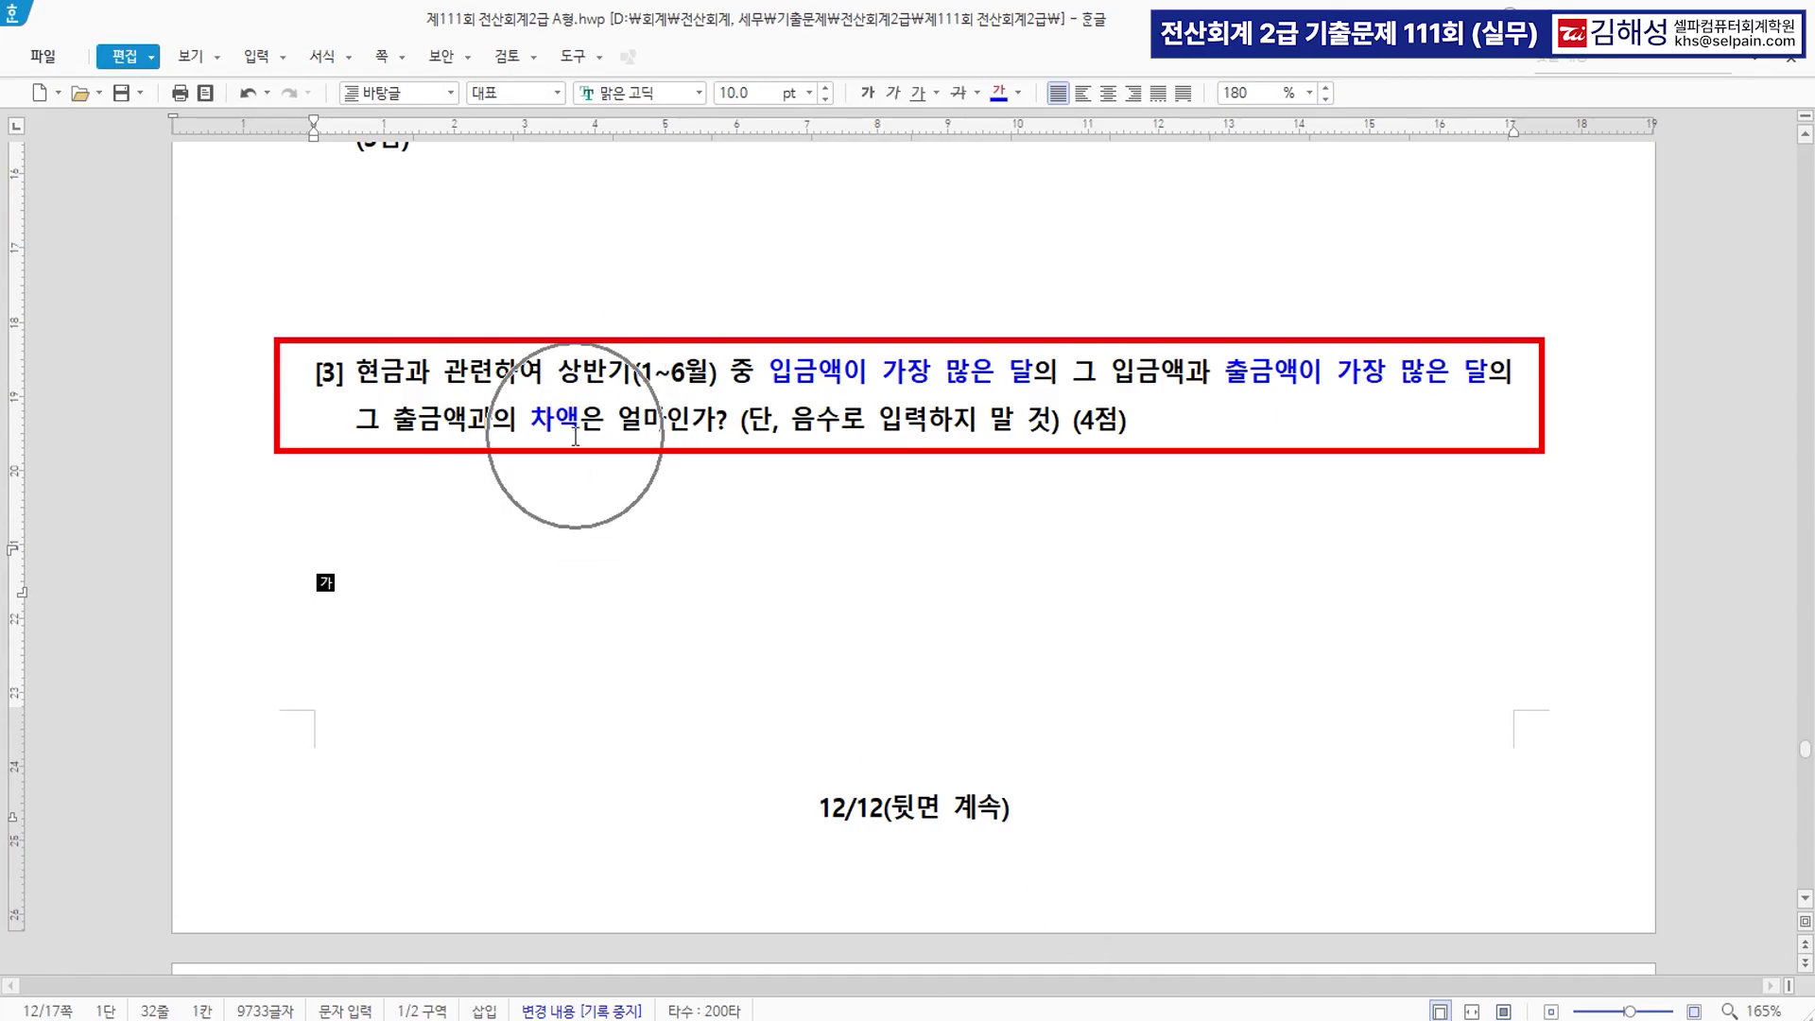
pyautogui.hotkey('alt', 'Tab')
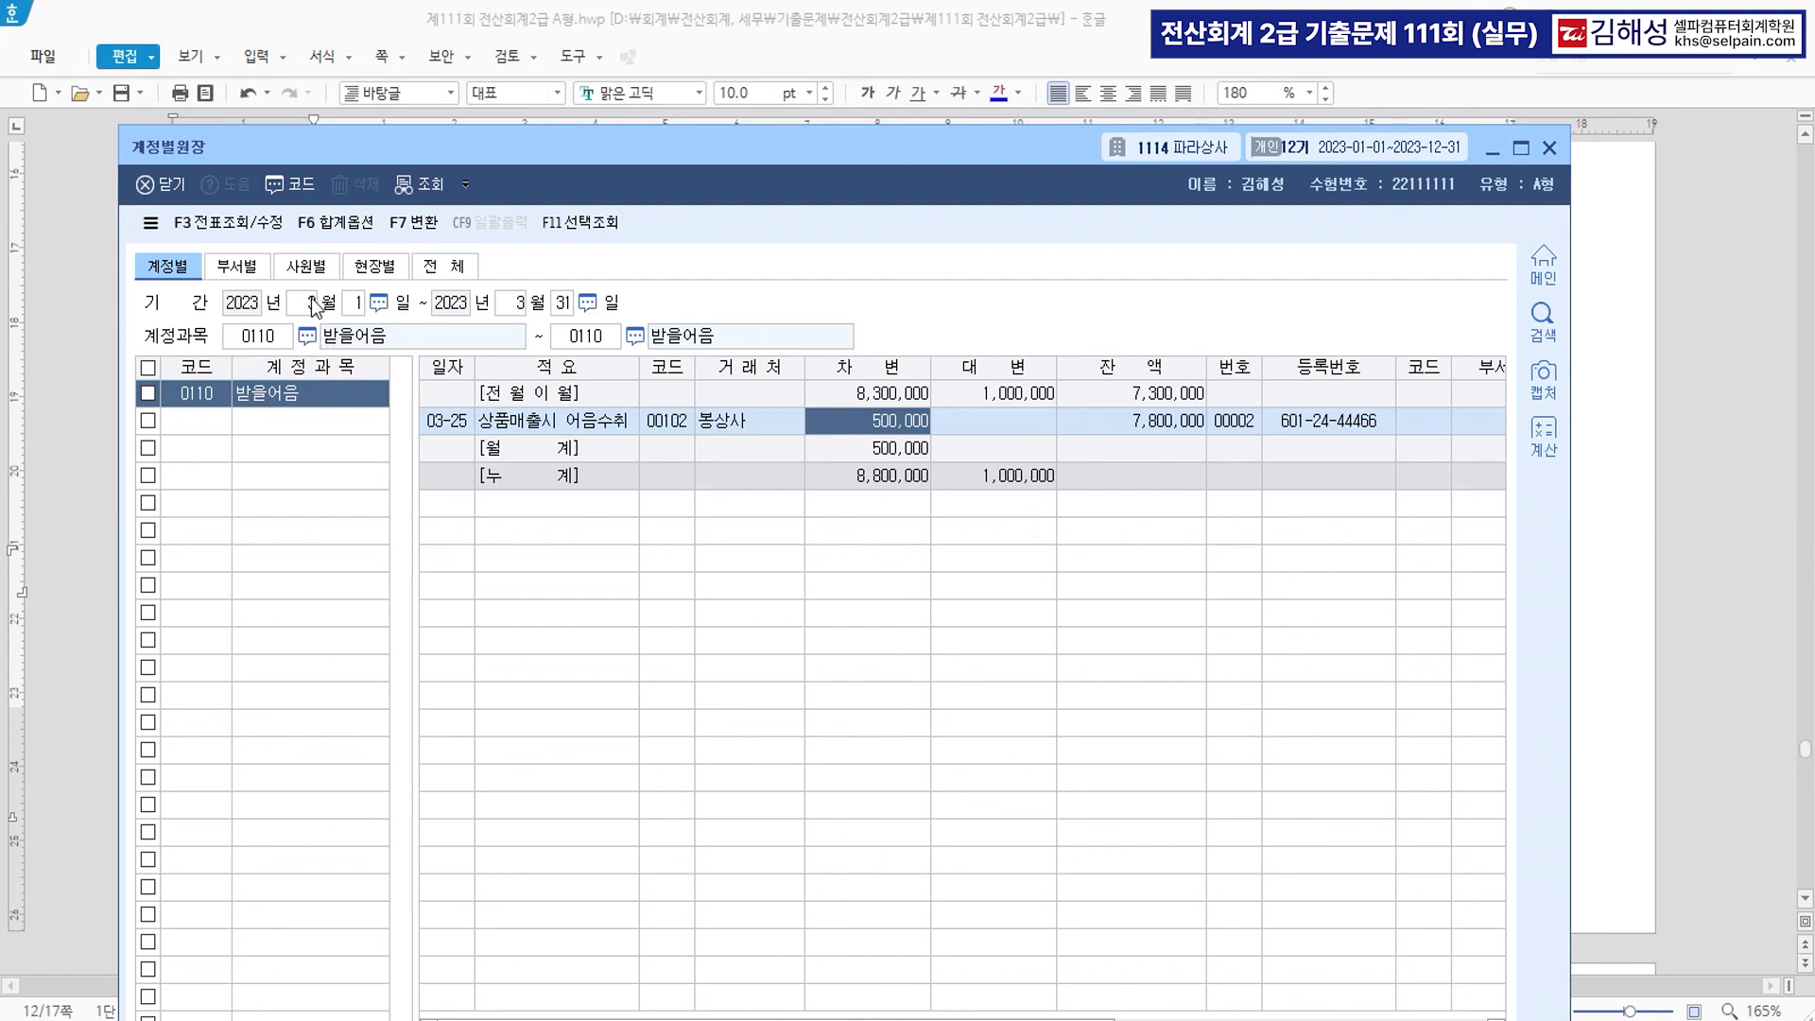
pyautogui.click(305, 306)
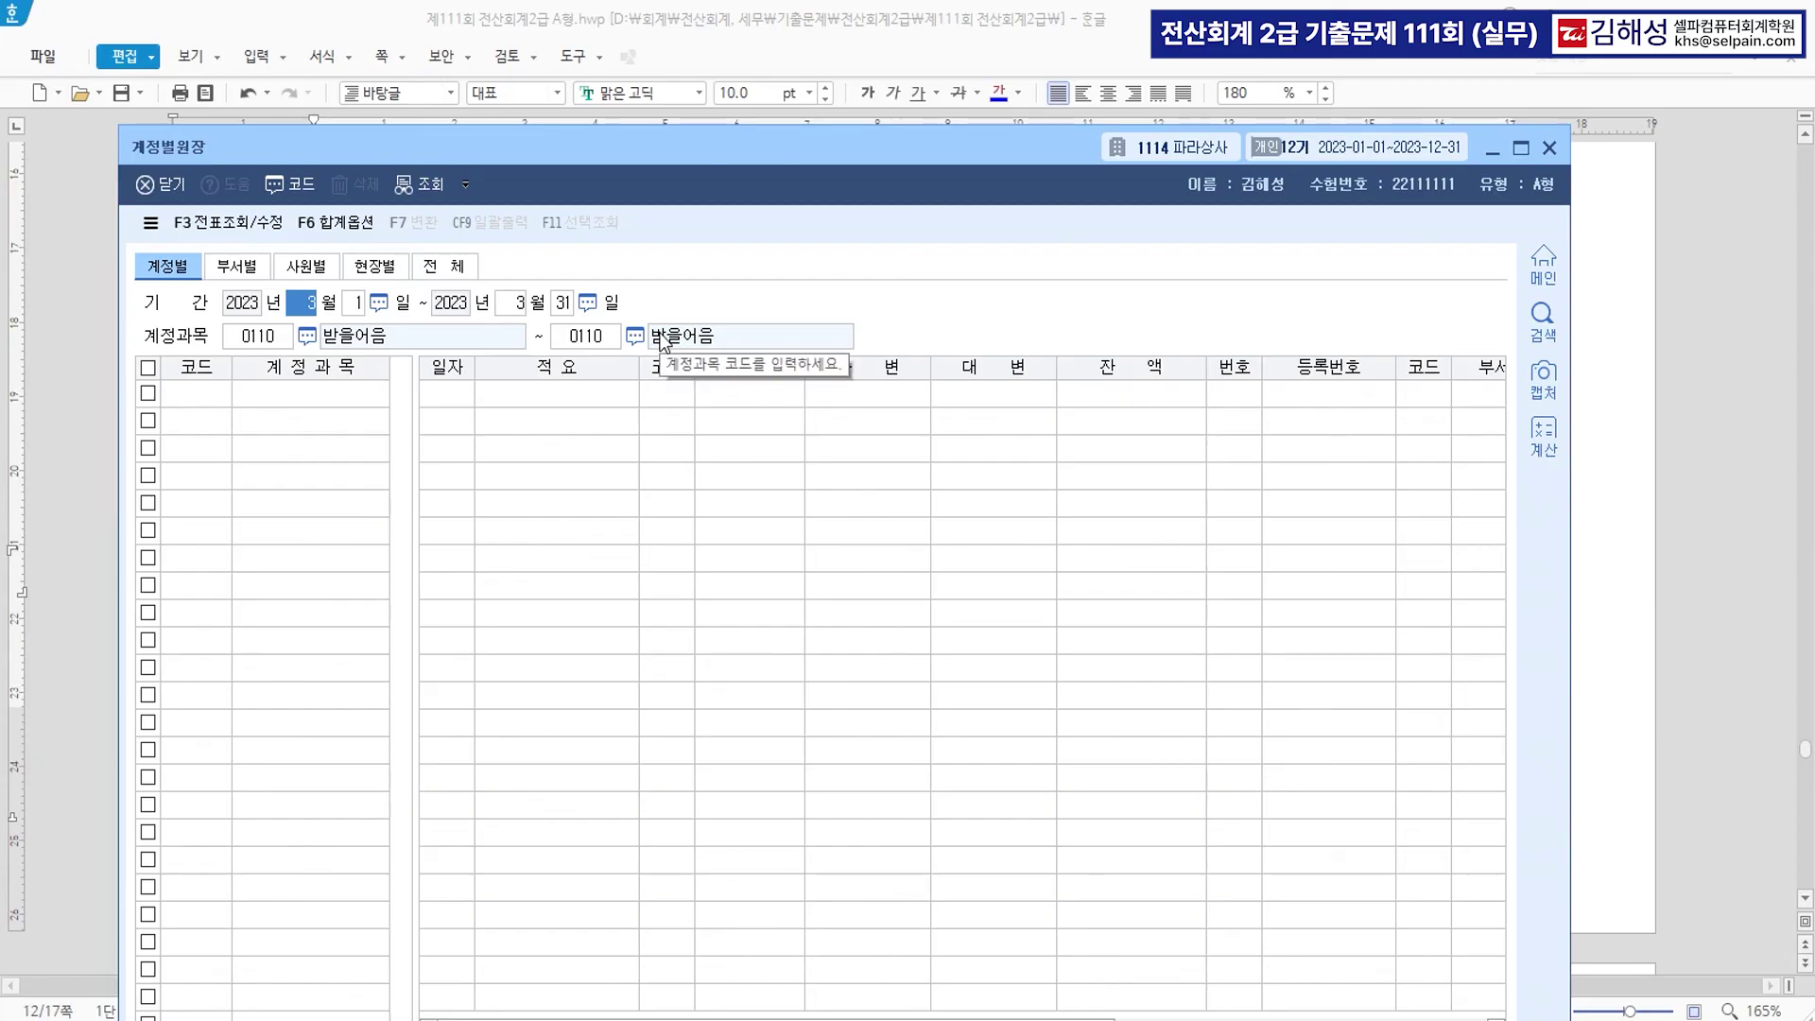
pyautogui.click(1550, 148)
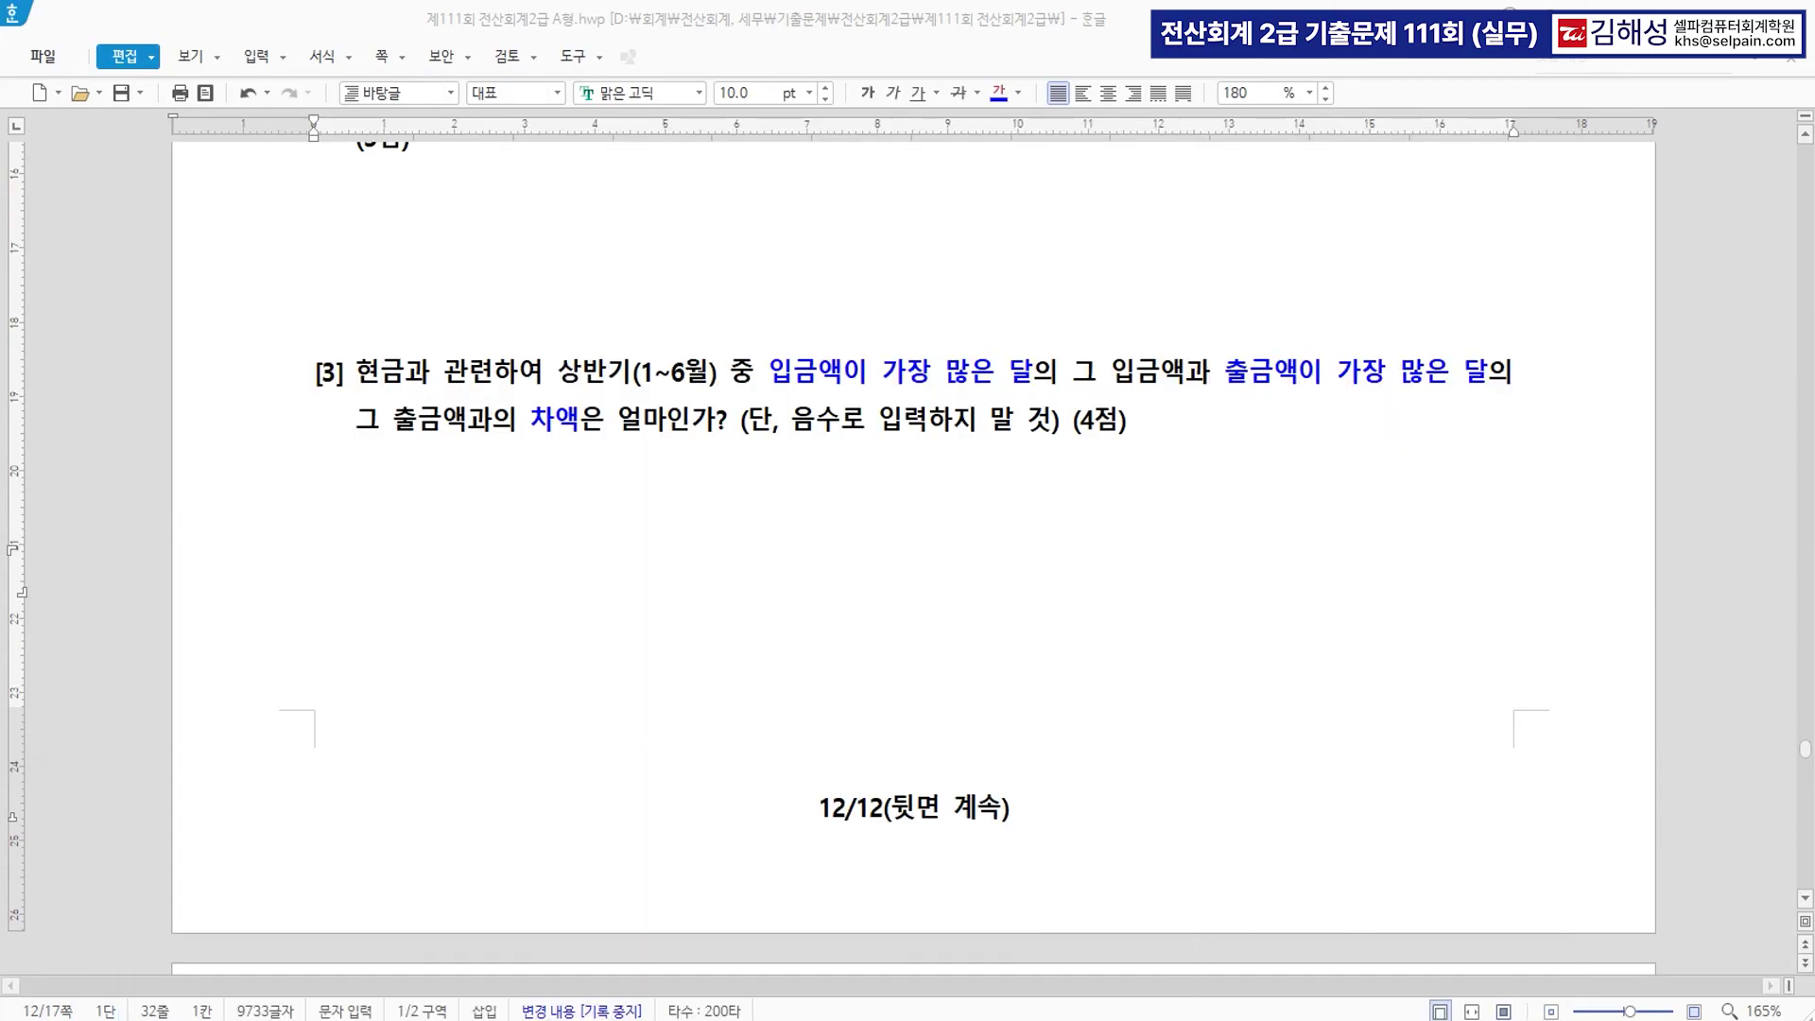
# Search the program menu for "ㅊㄱㅈ" and open 총계정원장.
pyautogui.write('ㅊㄱㅈ')
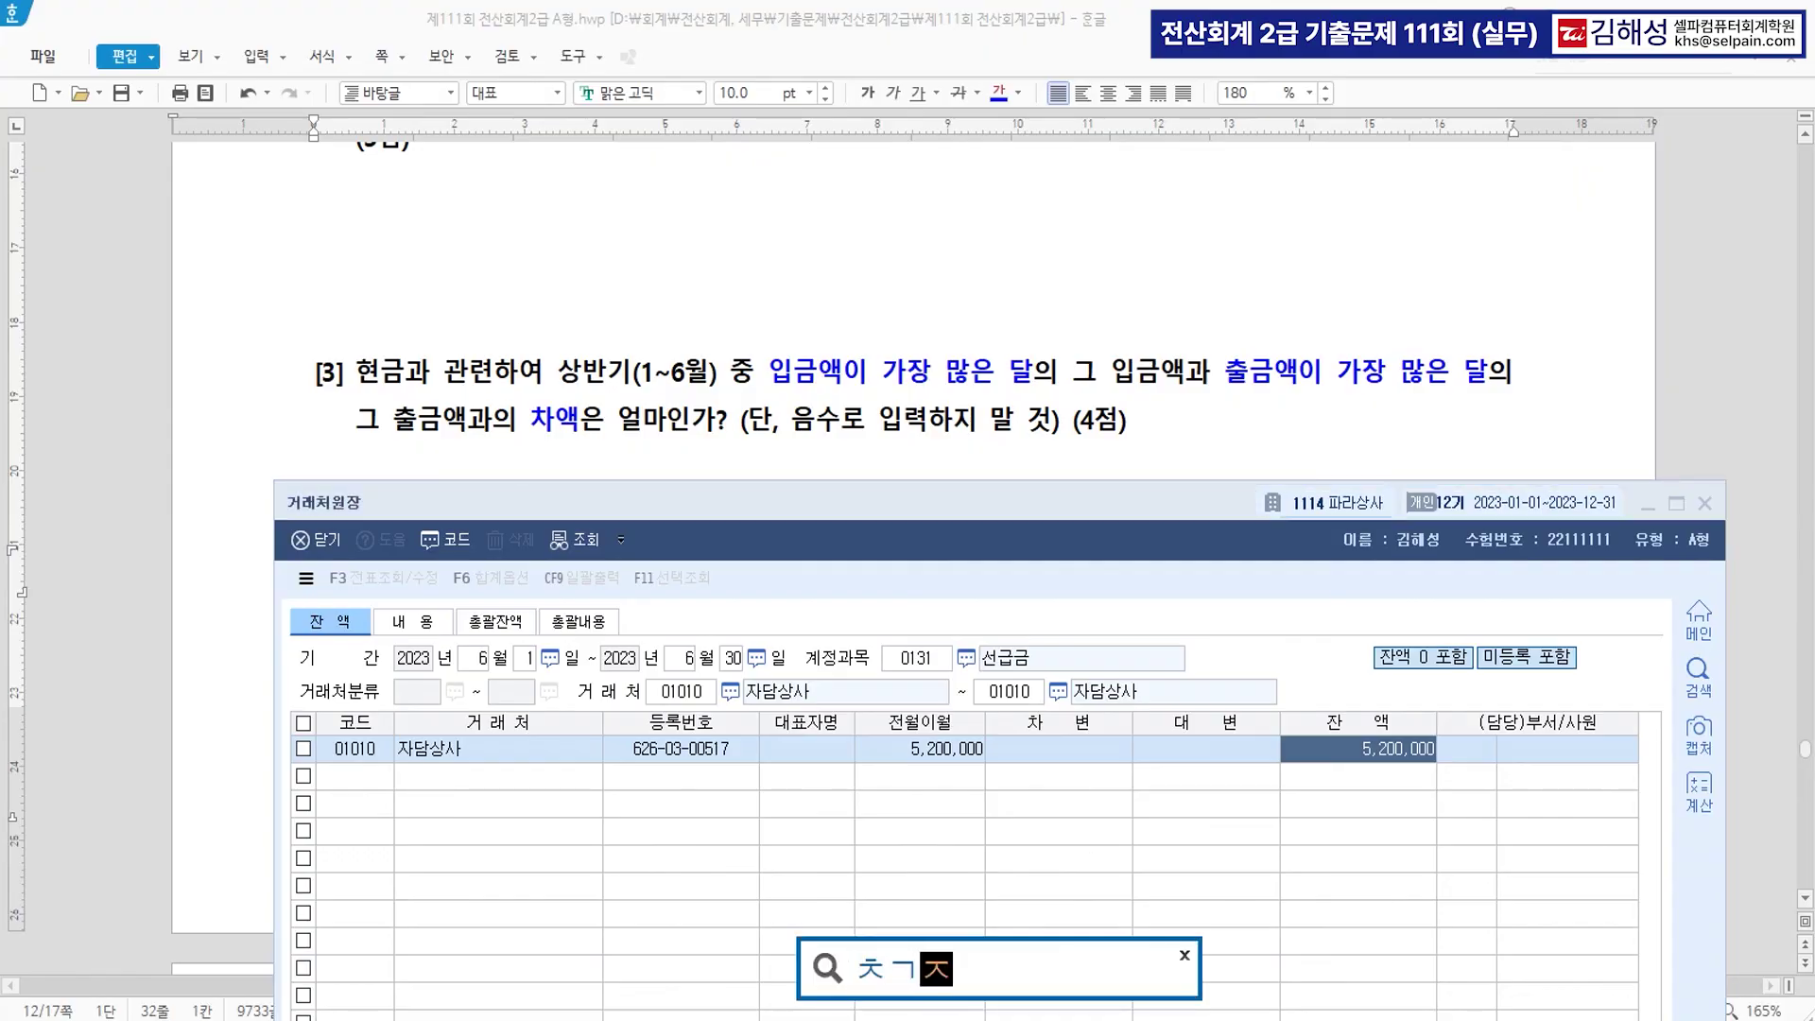
pyautogui.press('Return')
pyautogui.press('Return')
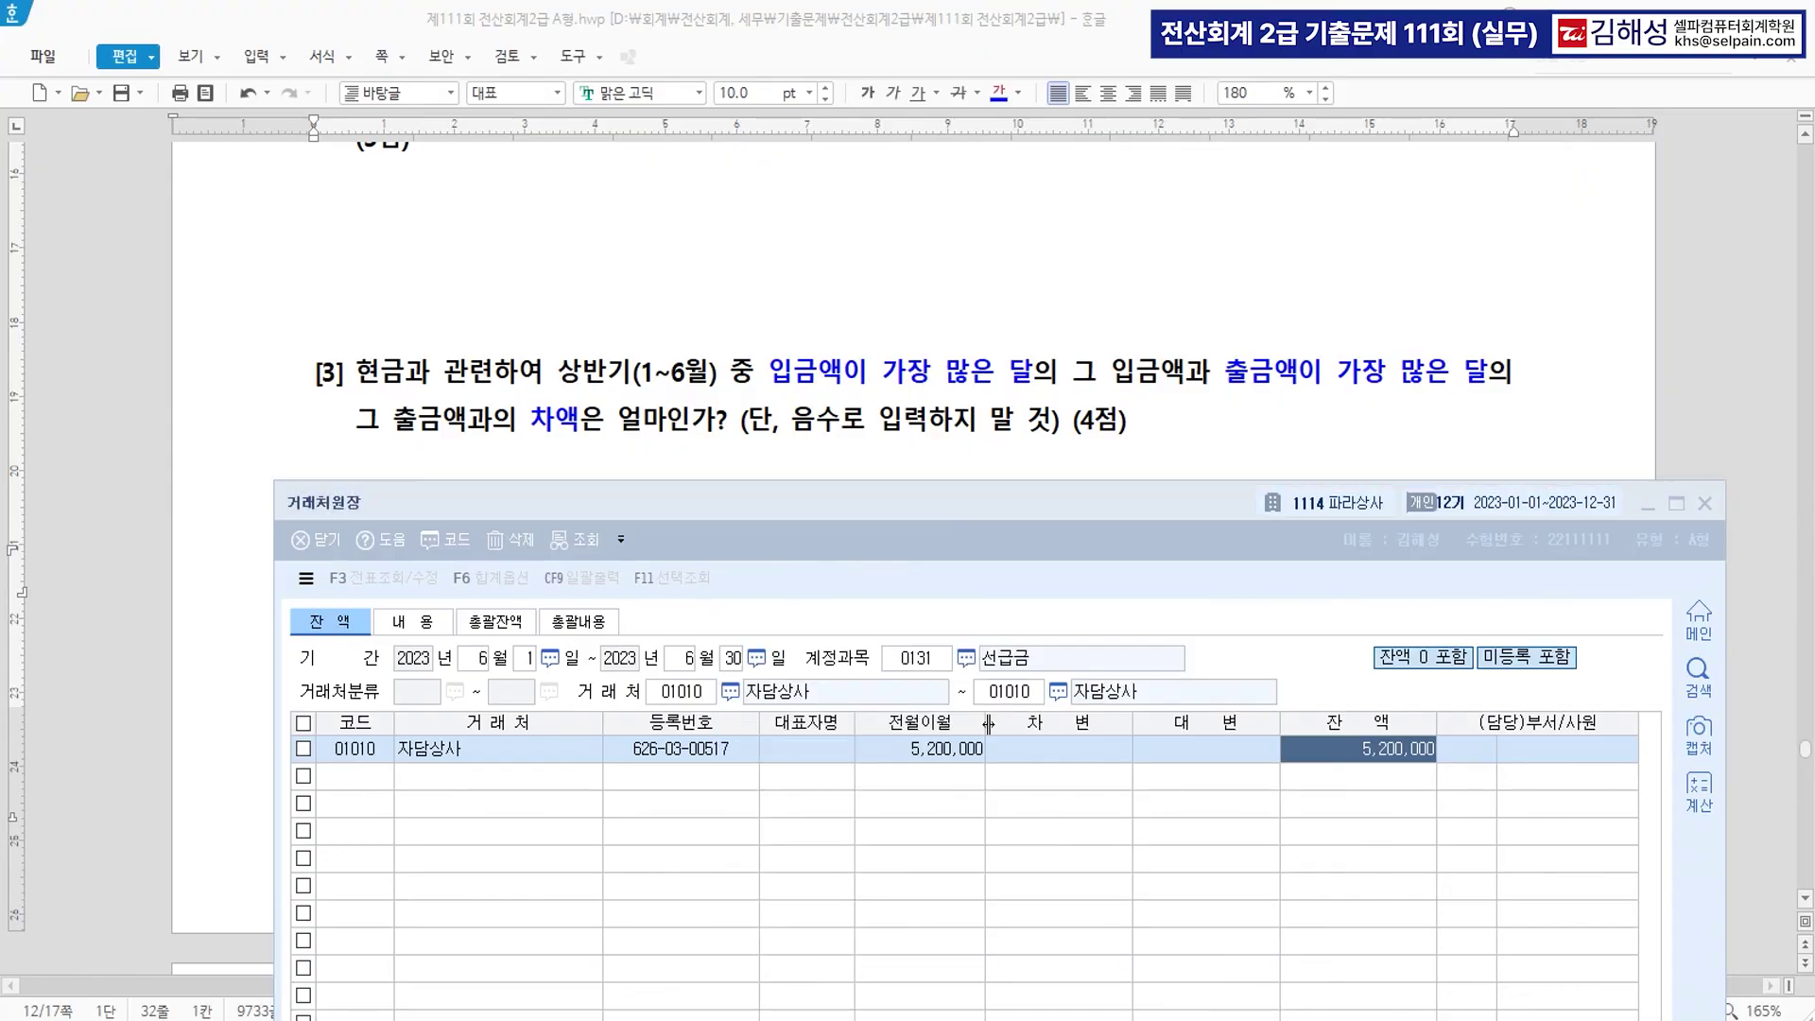
pyautogui.press('Return')
pyautogui.press('Return')
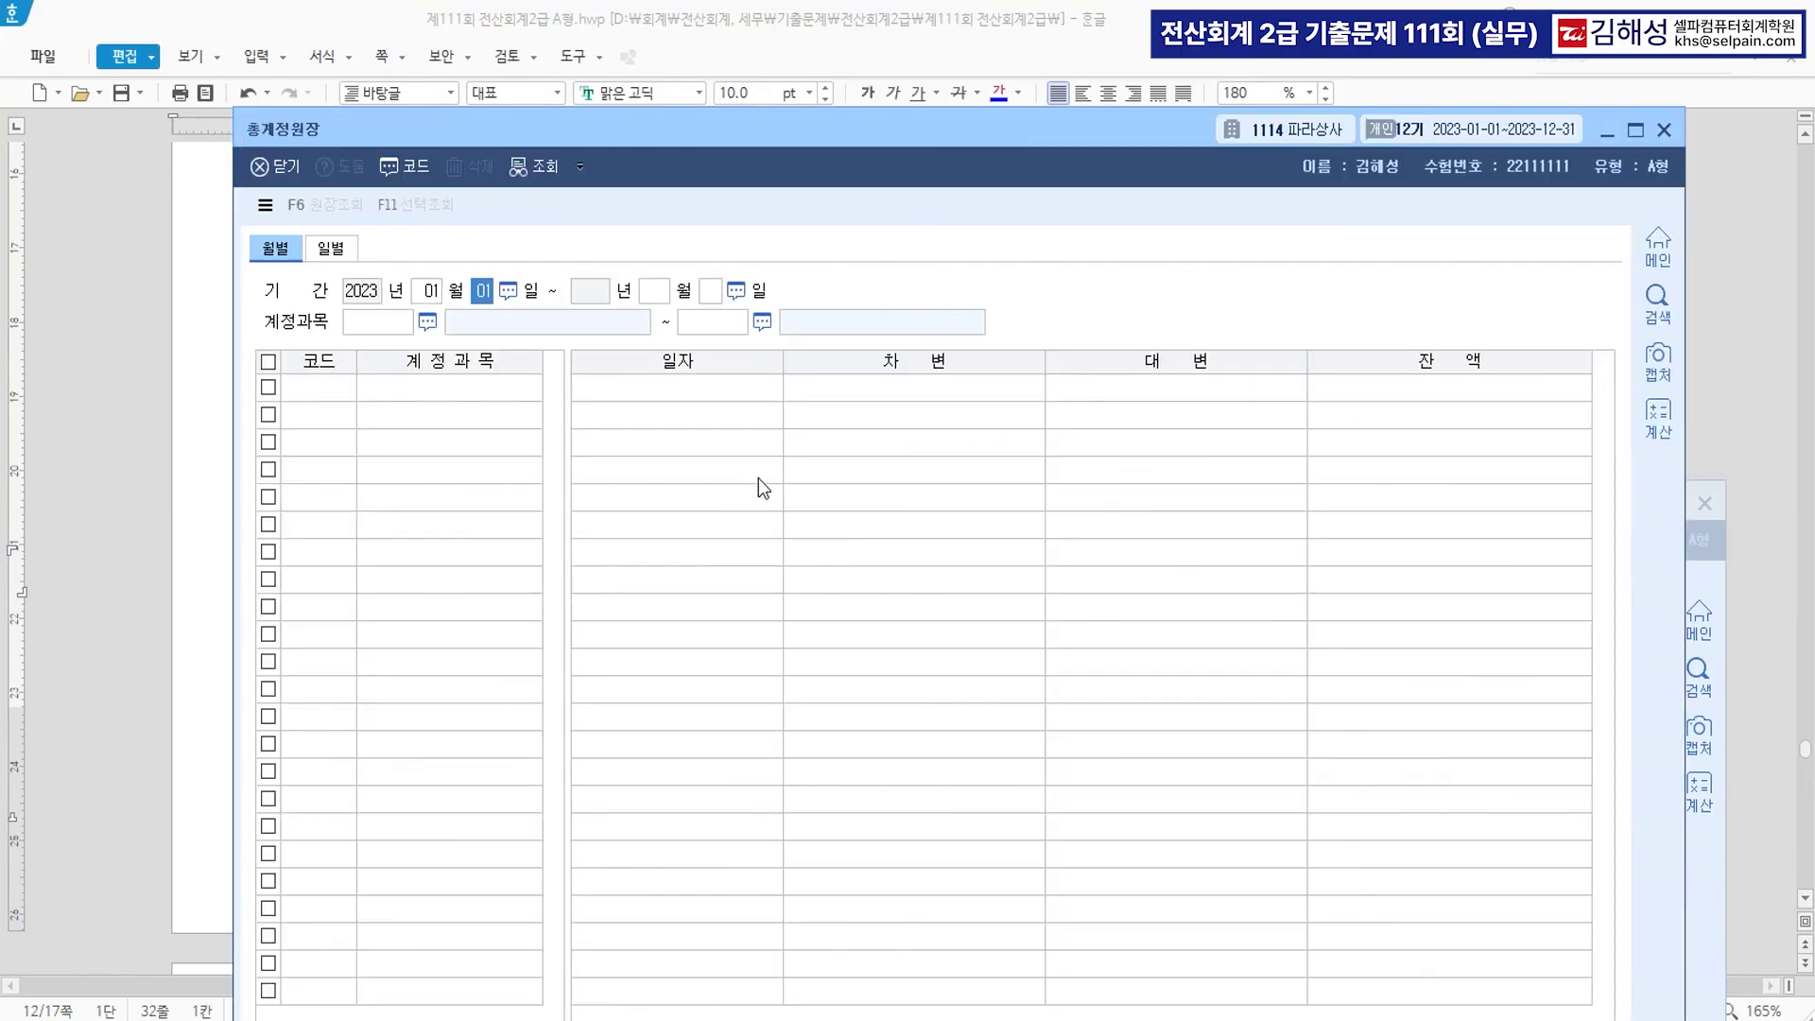
# Query the monthly 총계정원장 for account 0101 현금 from January 1 to June 30, 2023.
pyautogui.write('6')
pyautogui.press('Return')
pyautogui.press('Return')
pyautogui.write('101')
pyautogui.press('Return')
pyautogui.press('Return')
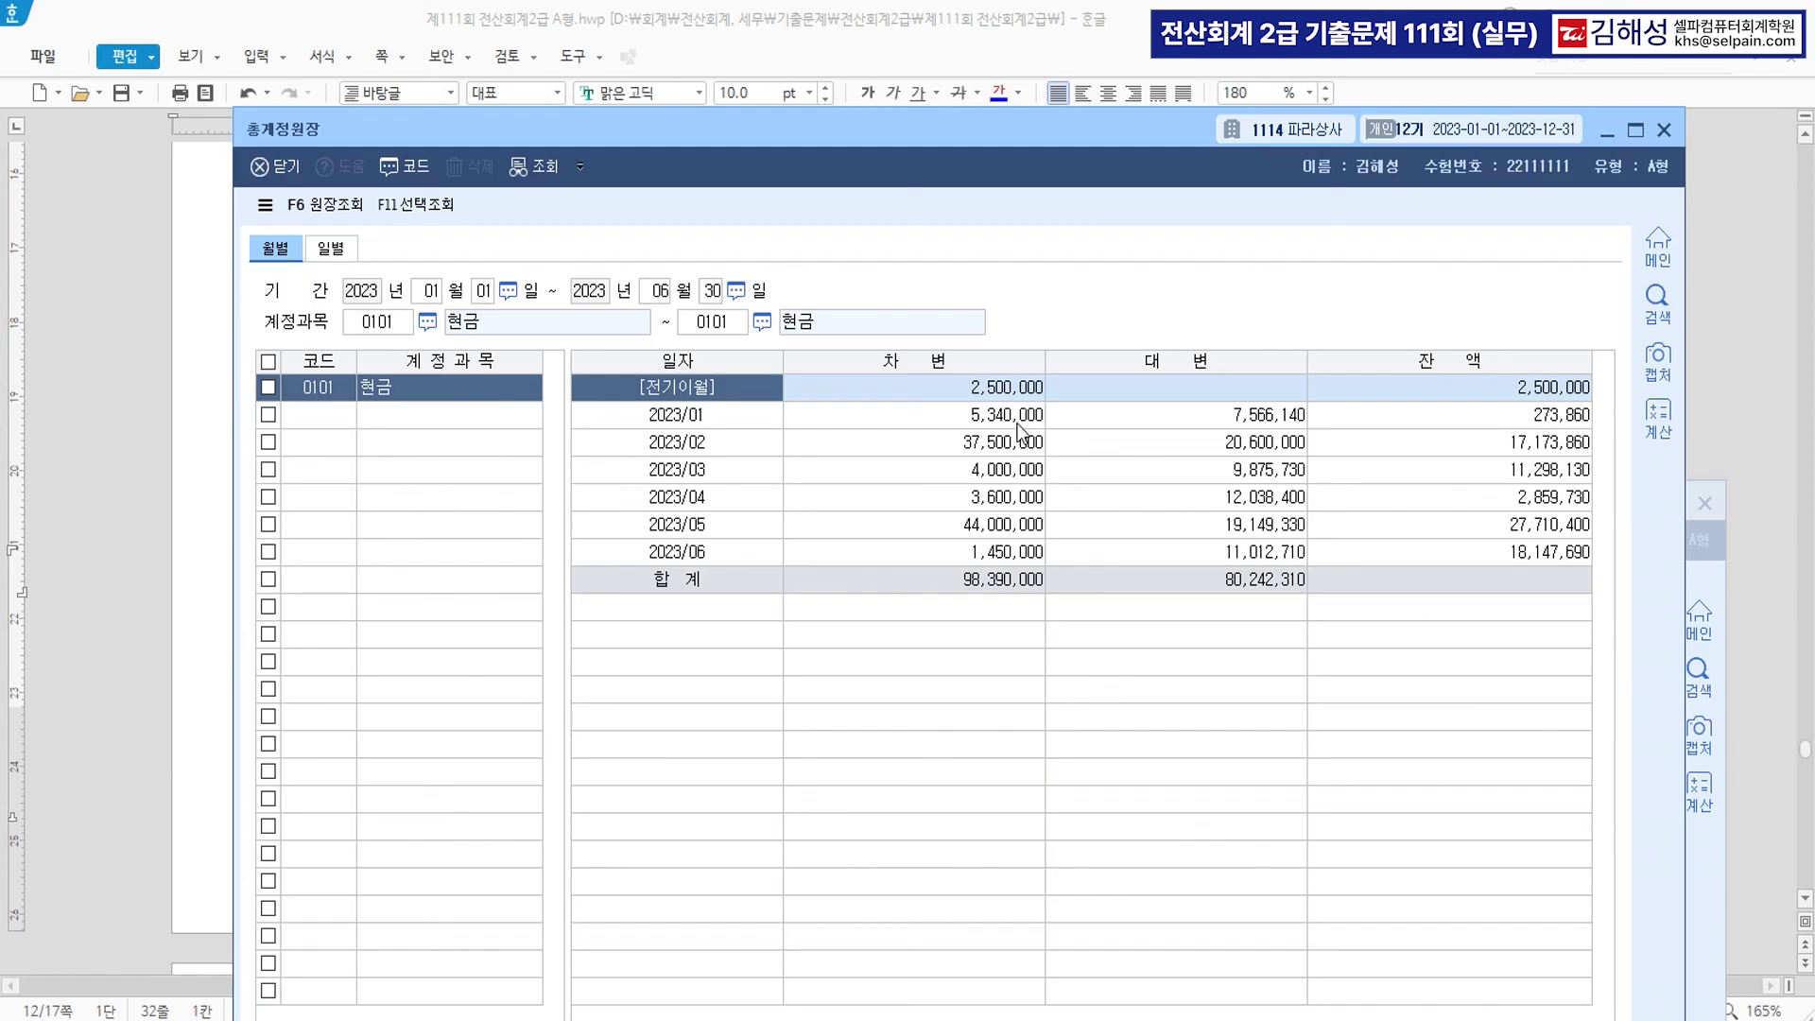
# Compare the monthly 현금 debits and credits to identify the months with the largest receipts and the largest payments.
pyautogui.click(1017, 425)
pyautogui.click(998, 554)
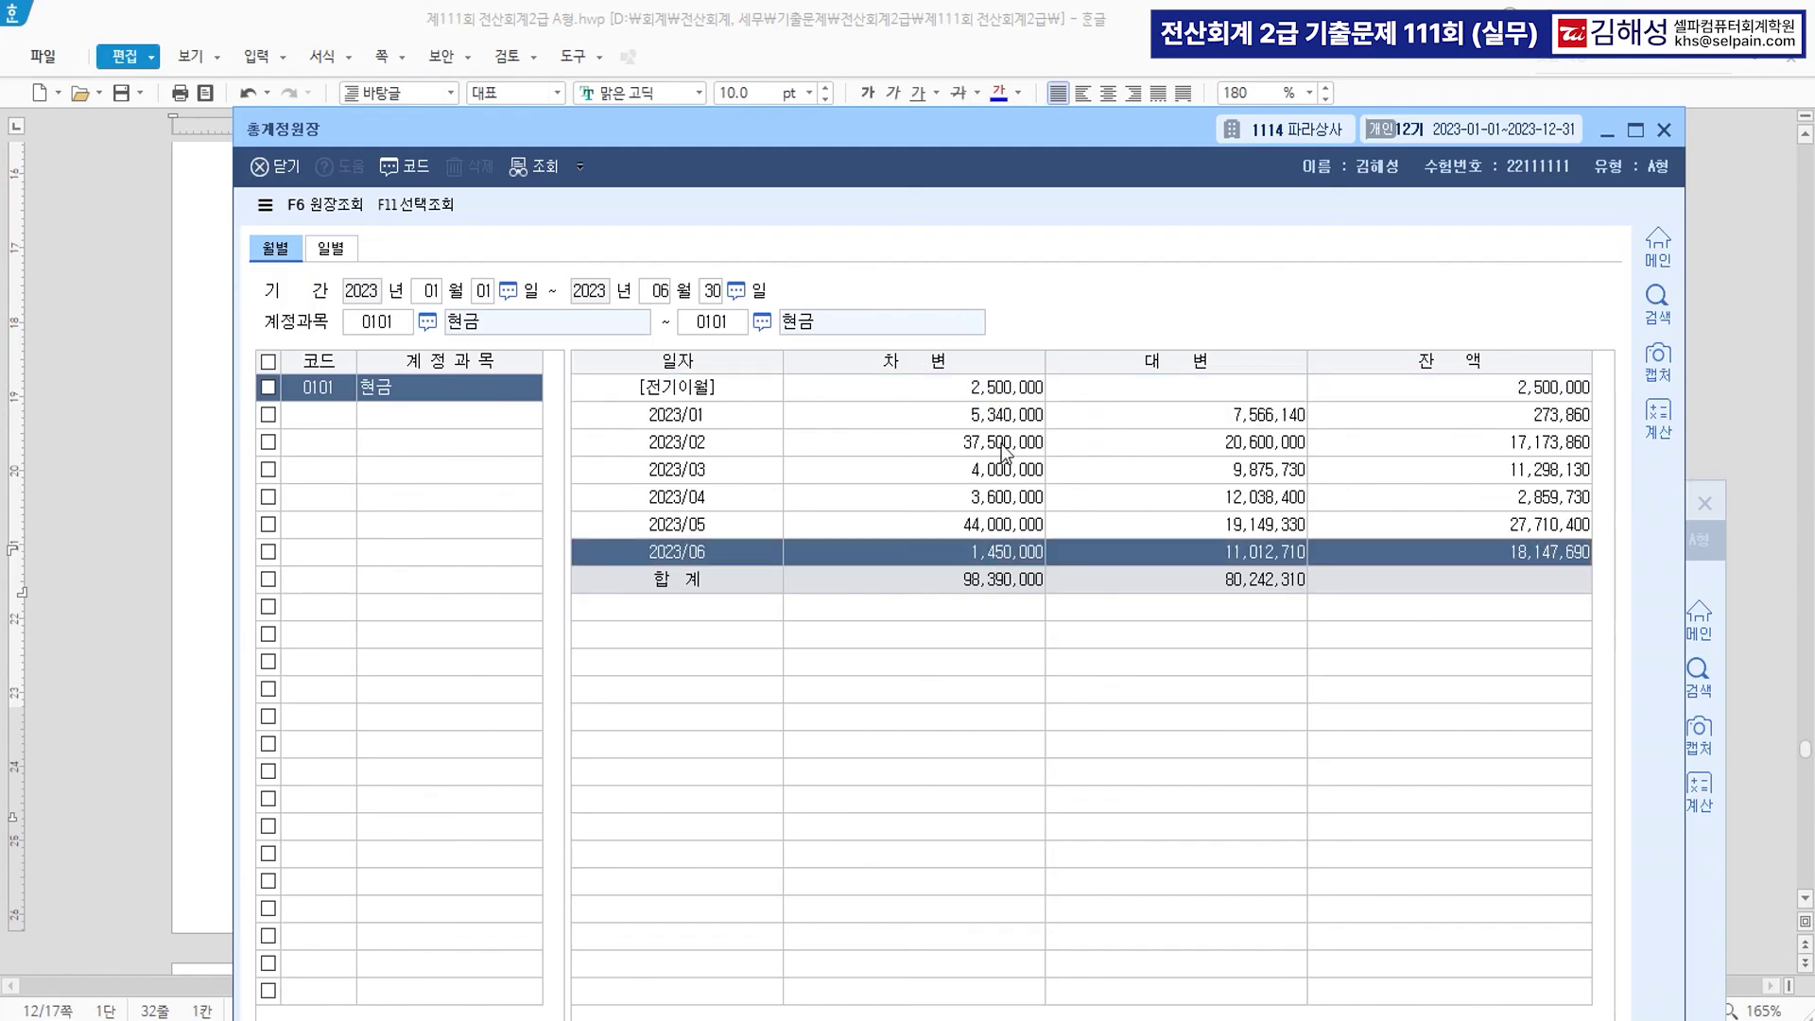
pyautogui.click(999, 533)
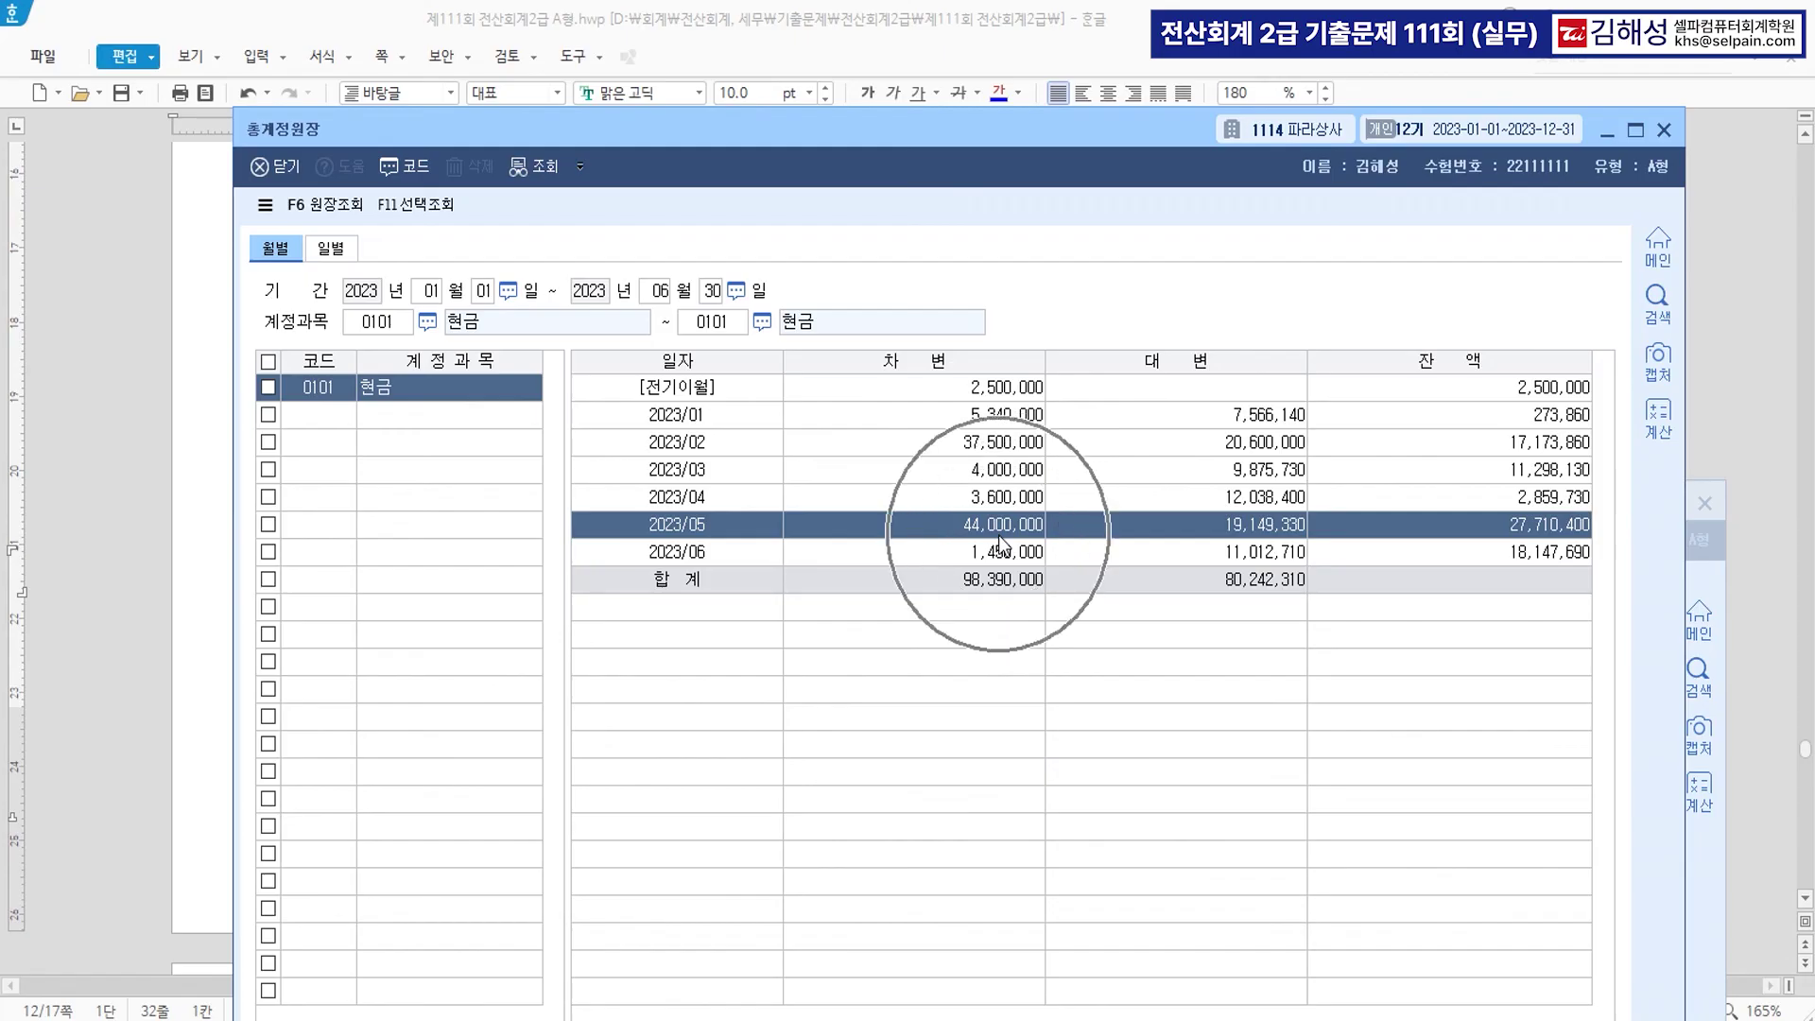
pyautogui.click(1240, 446)
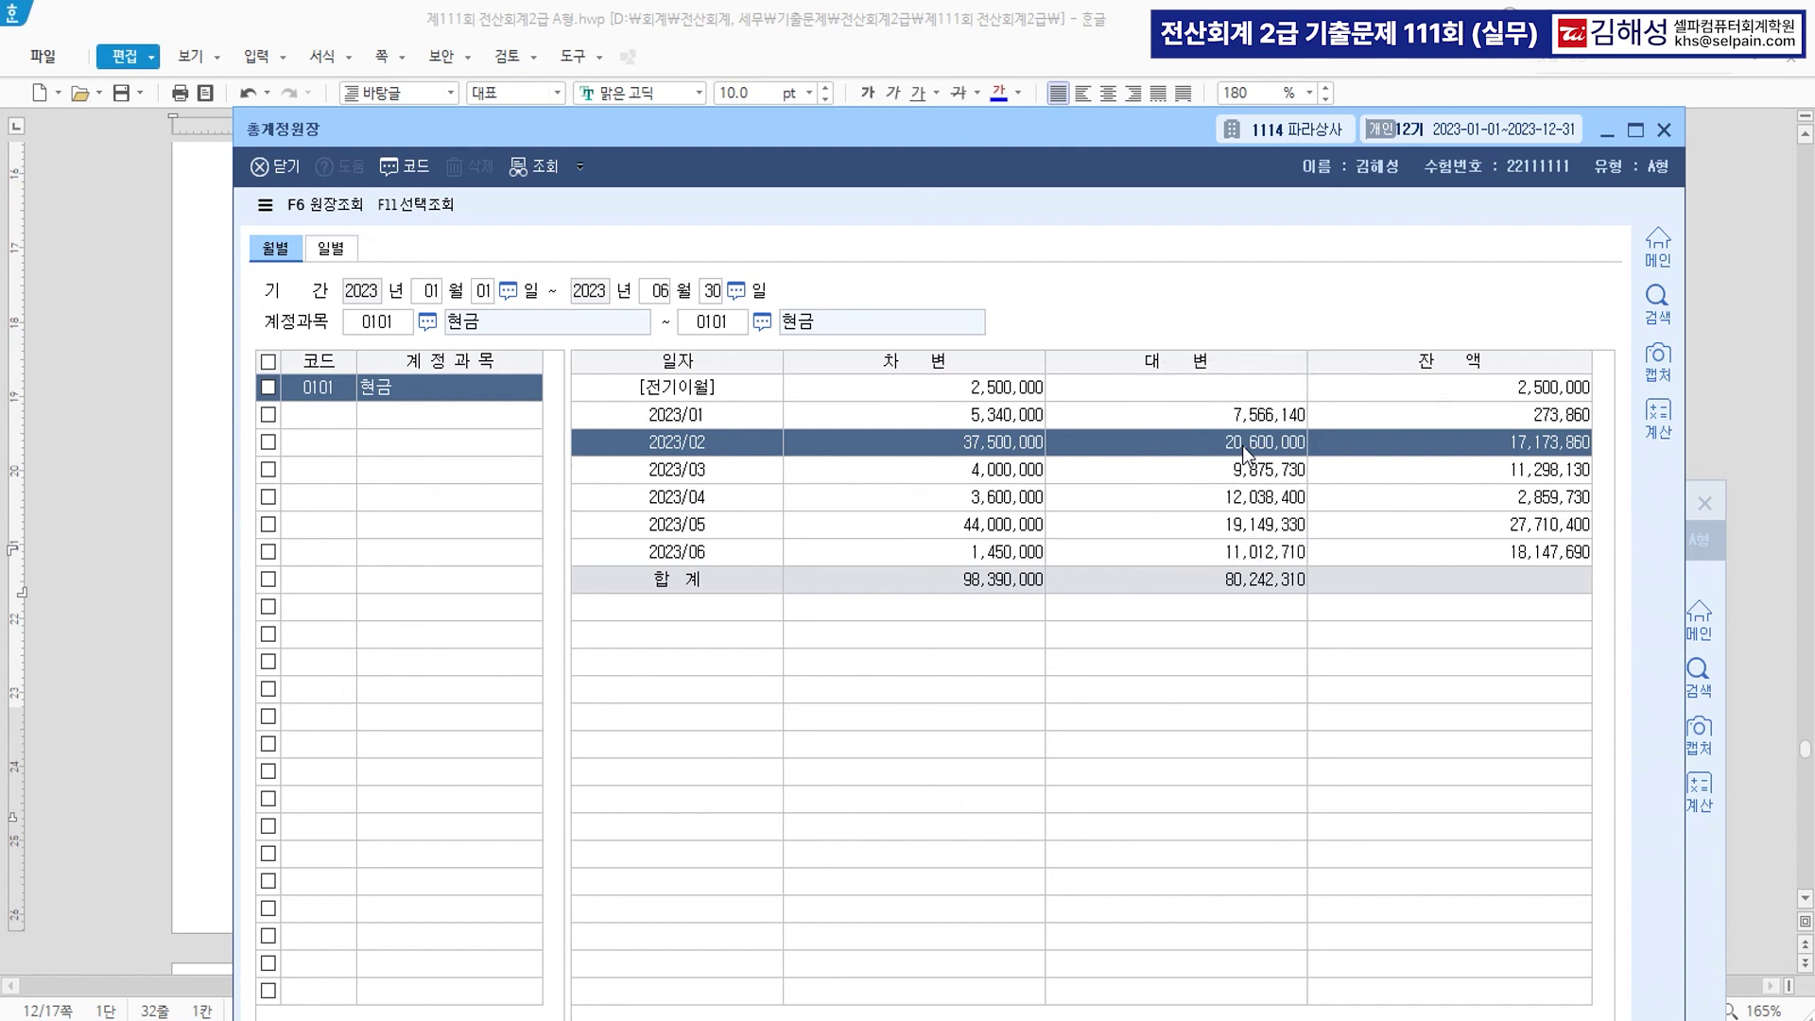
pyautogui.click(1002, 525)
pyautogui.click(1263, 448)
pyautogui.click(1013, 527)
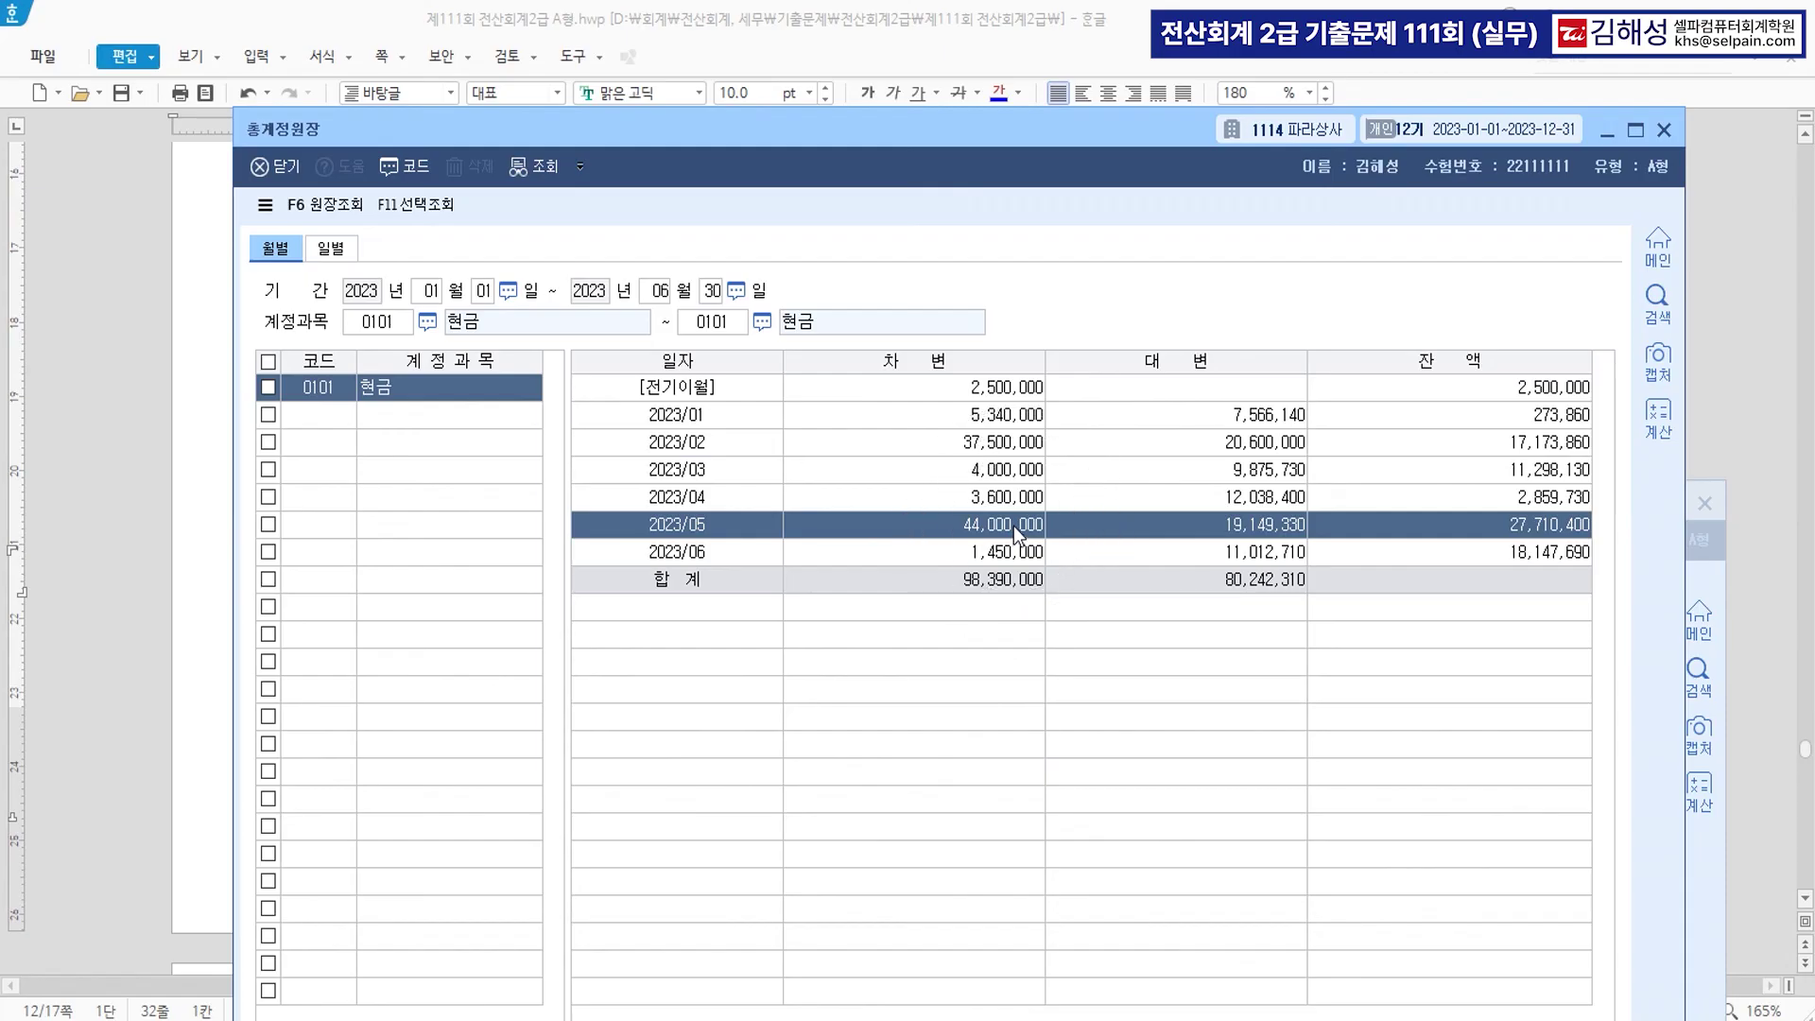
pyautogui.click(1256, 446)
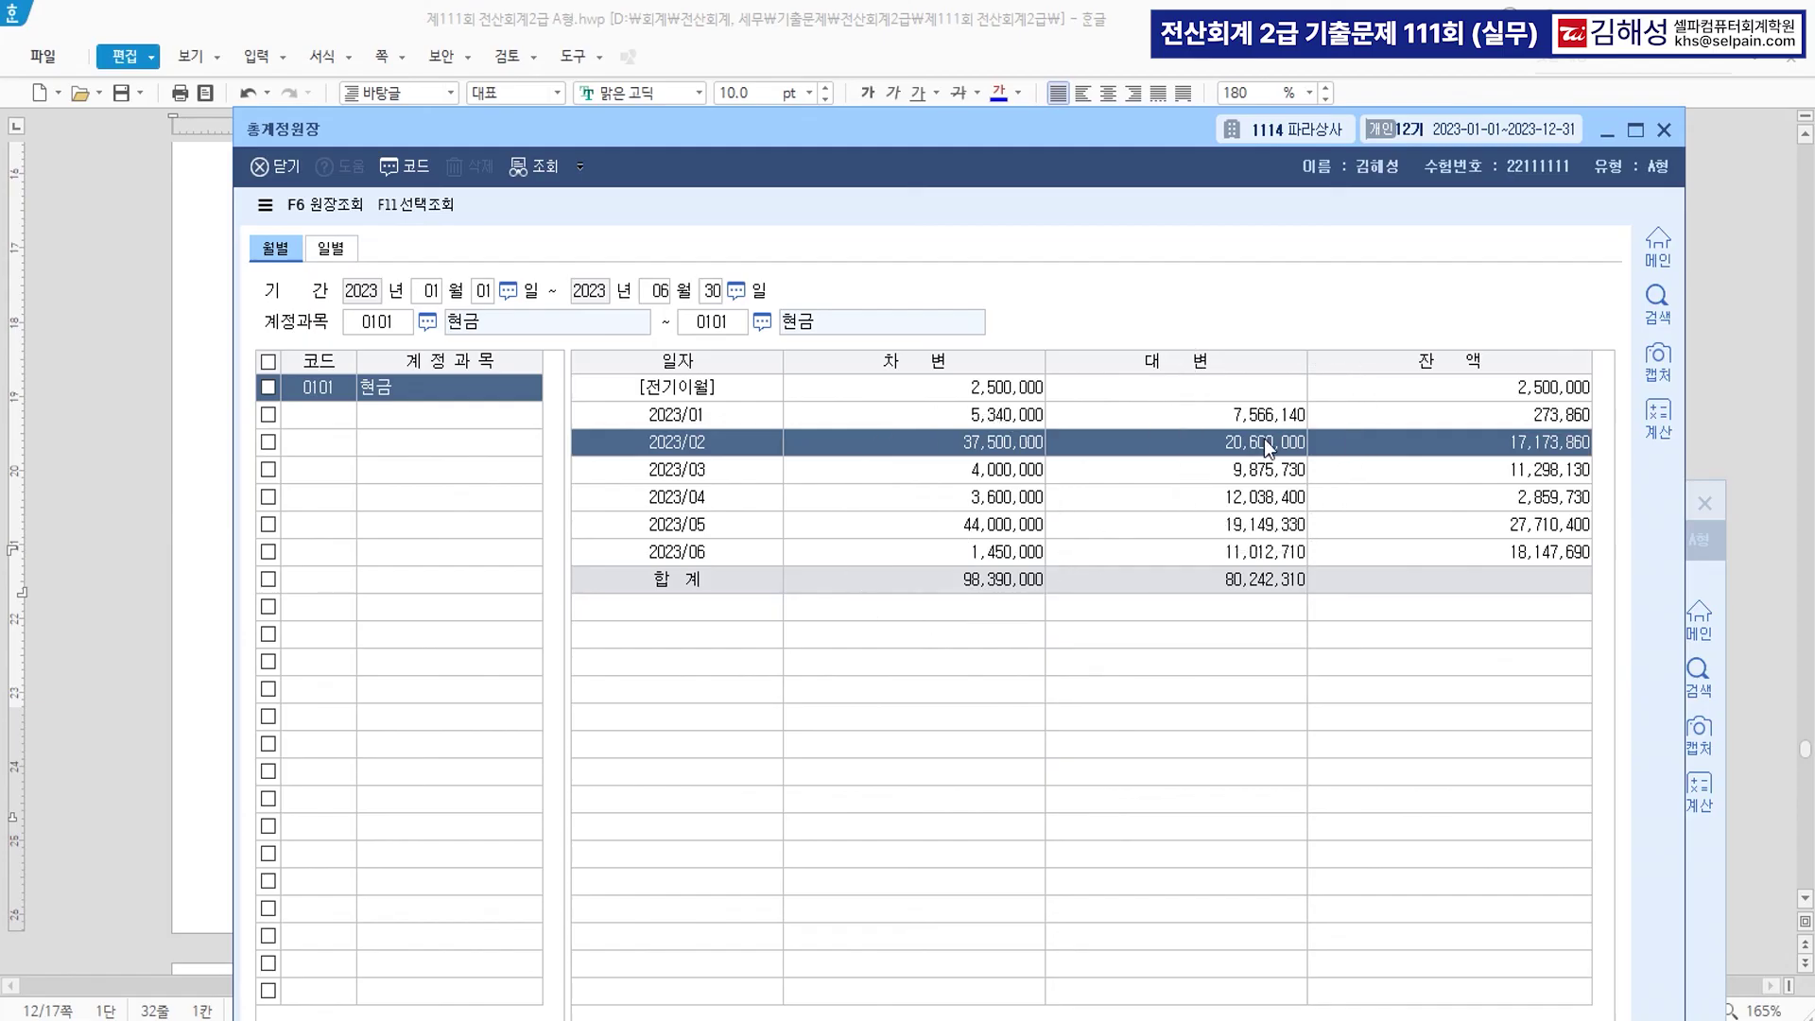
# Return to the exam document and insert ">> 23,400,000" after "차액" in question [3].
pyautogui.click(206, 612)
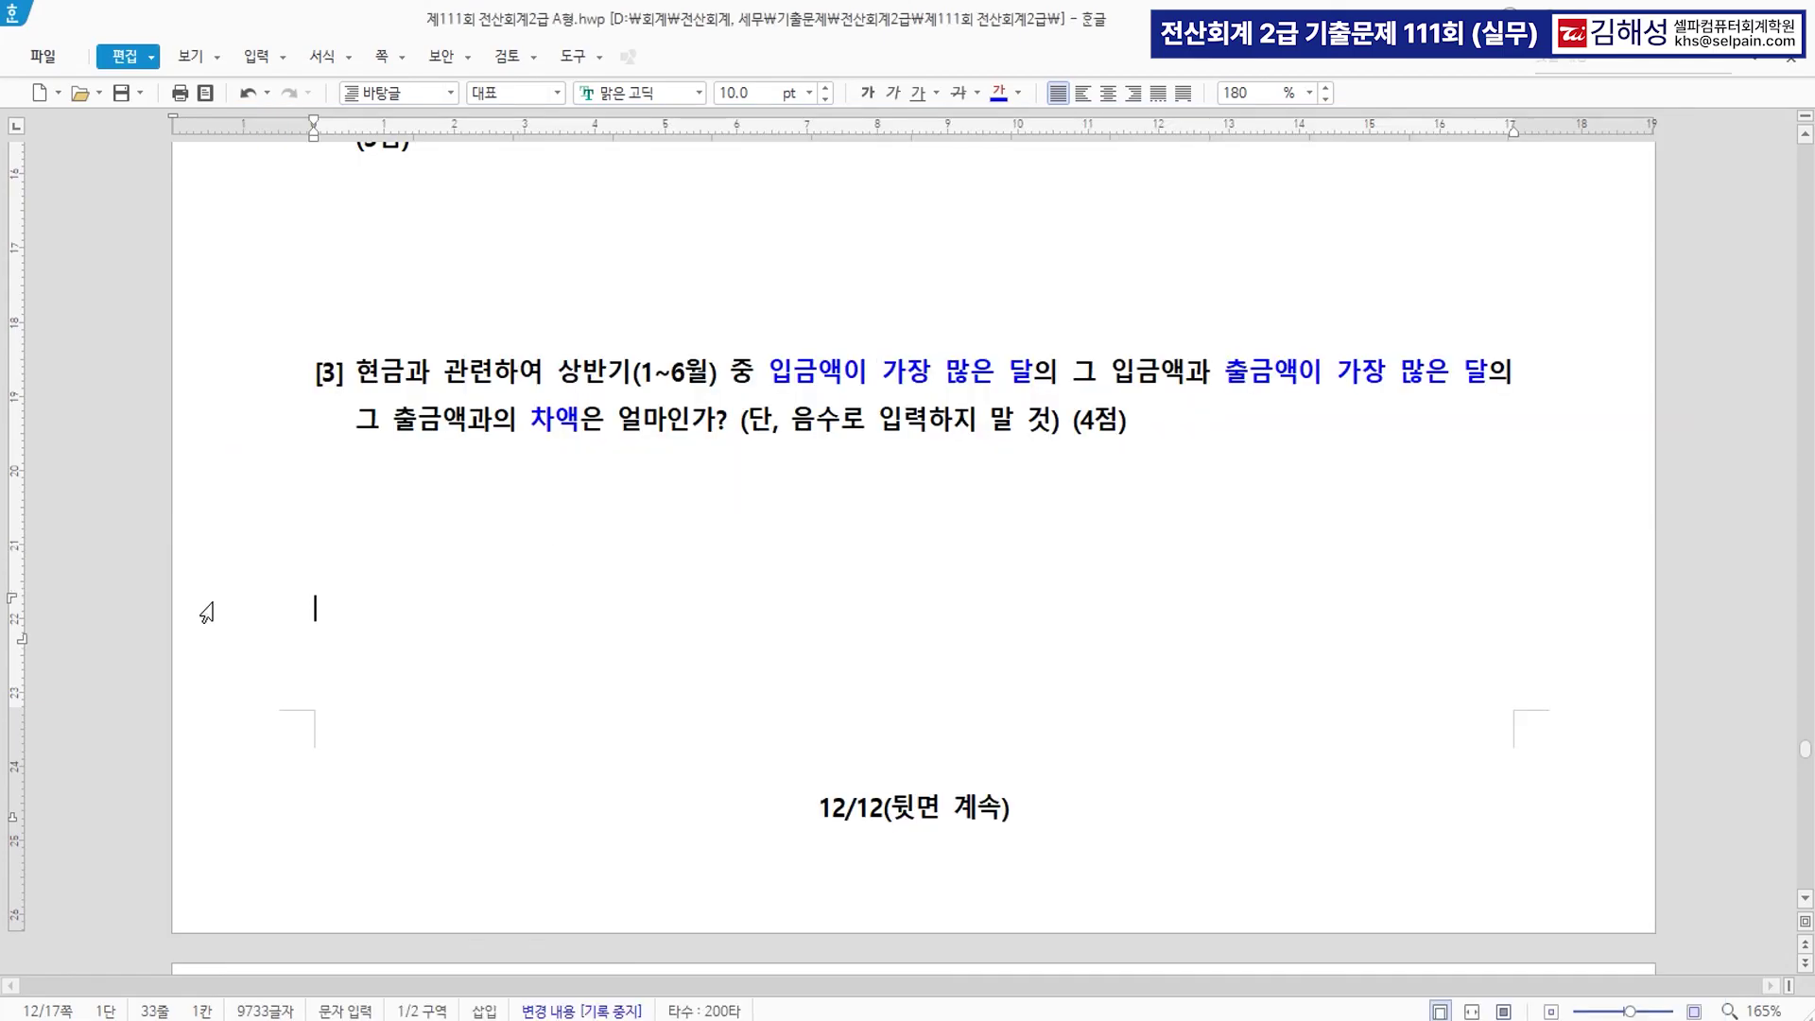
pyautogui.click(593, 421)
pyautogui.write('>> 23')
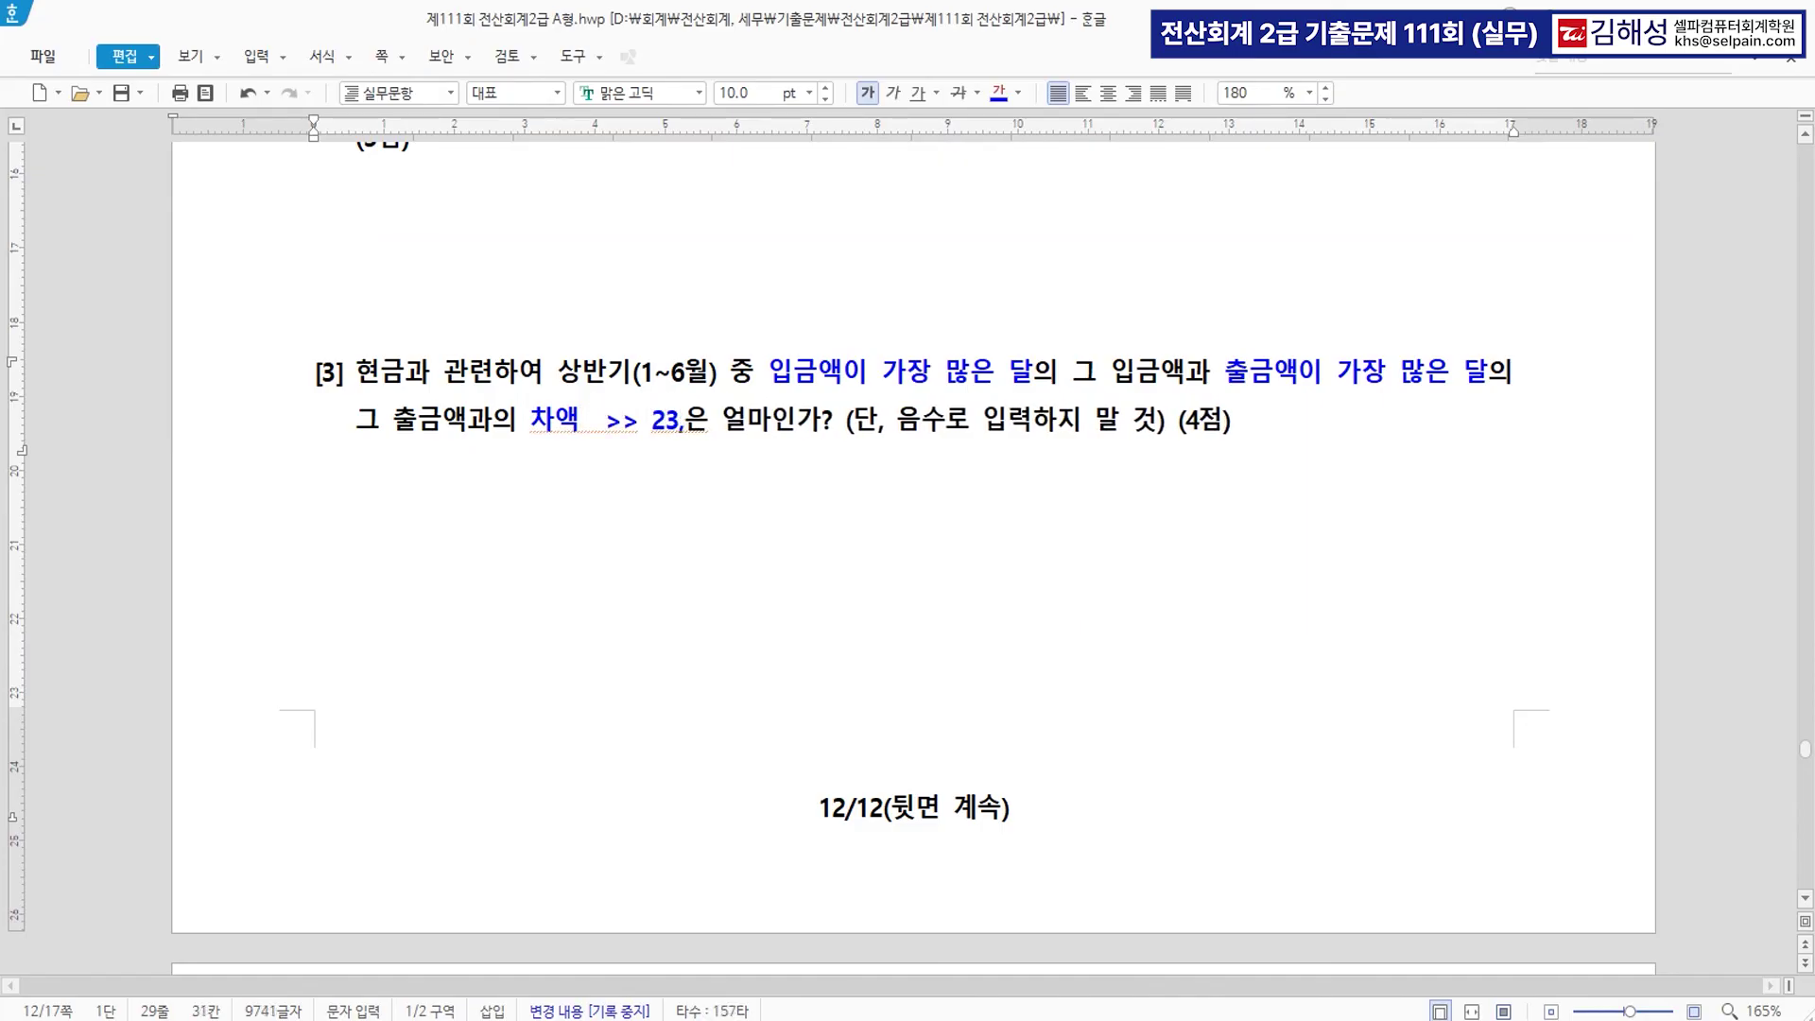
pyautogui.write(',400,000')
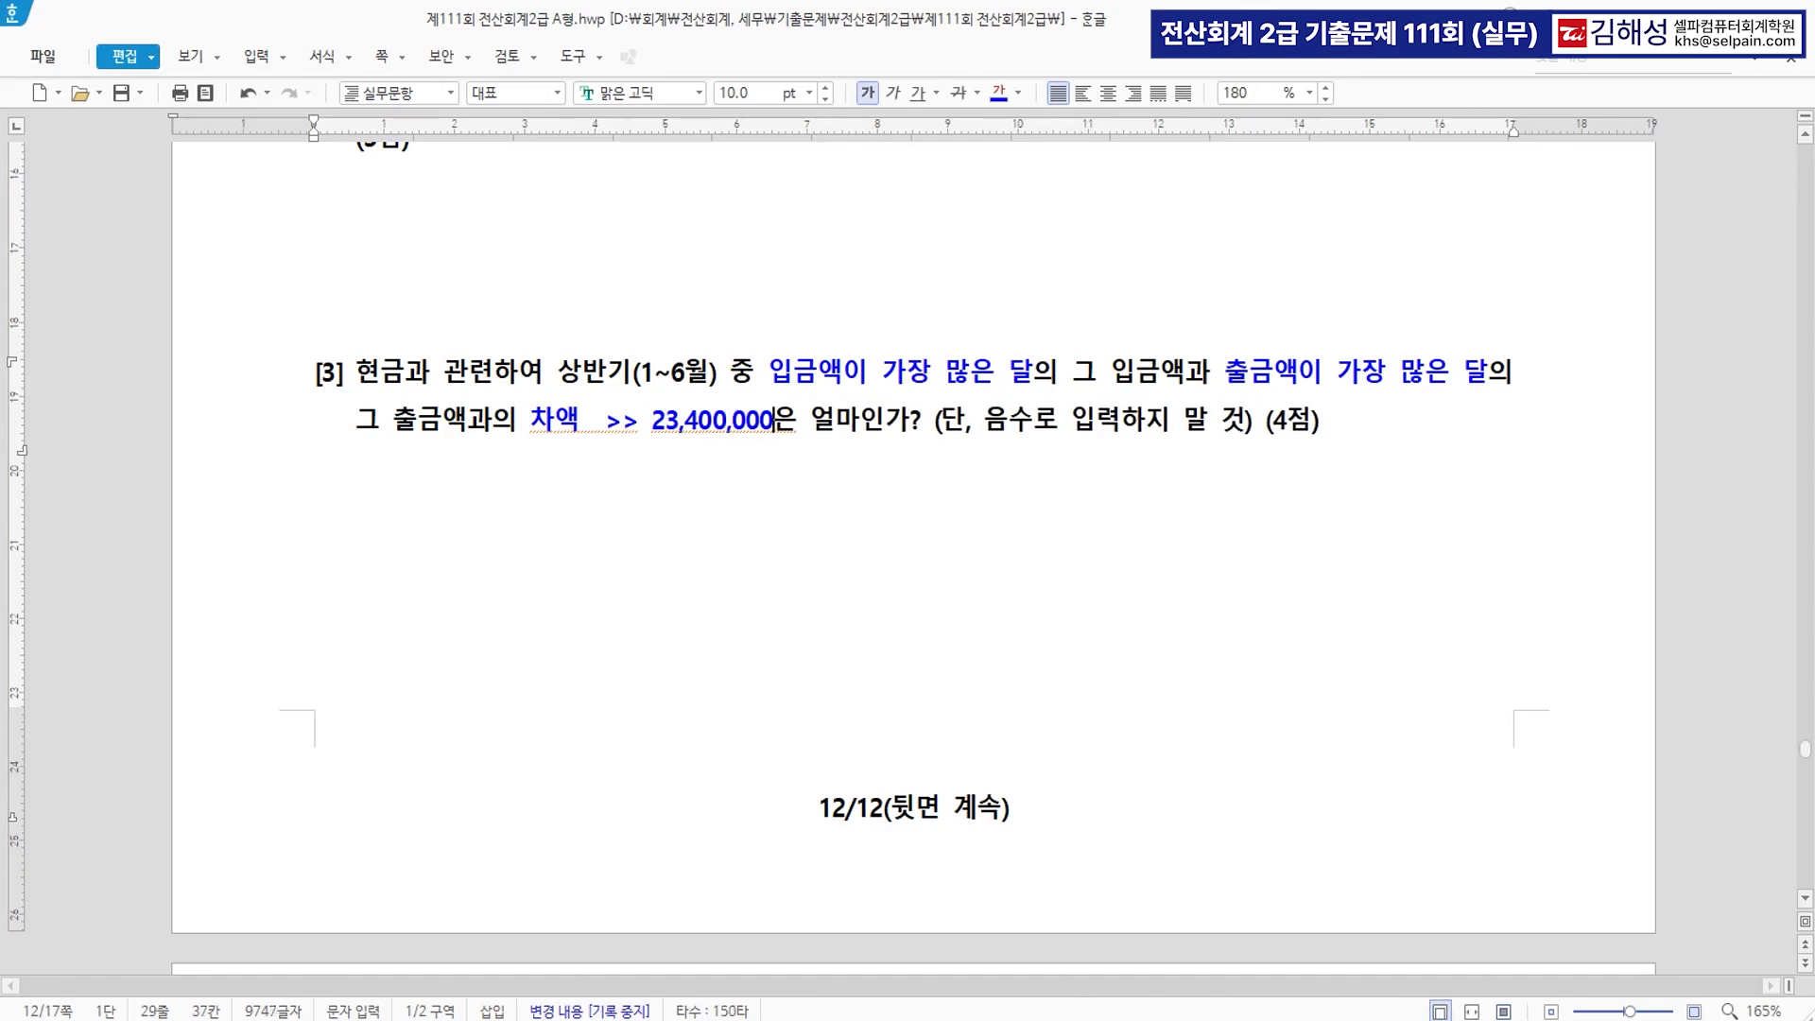
# Set the answer amount 23,400,000 in question [3] to 14 pt.
pyautogui.moveTo(773, 418); pyautogui.dragTo(653, 420)
pyautogui.click(809, 92)
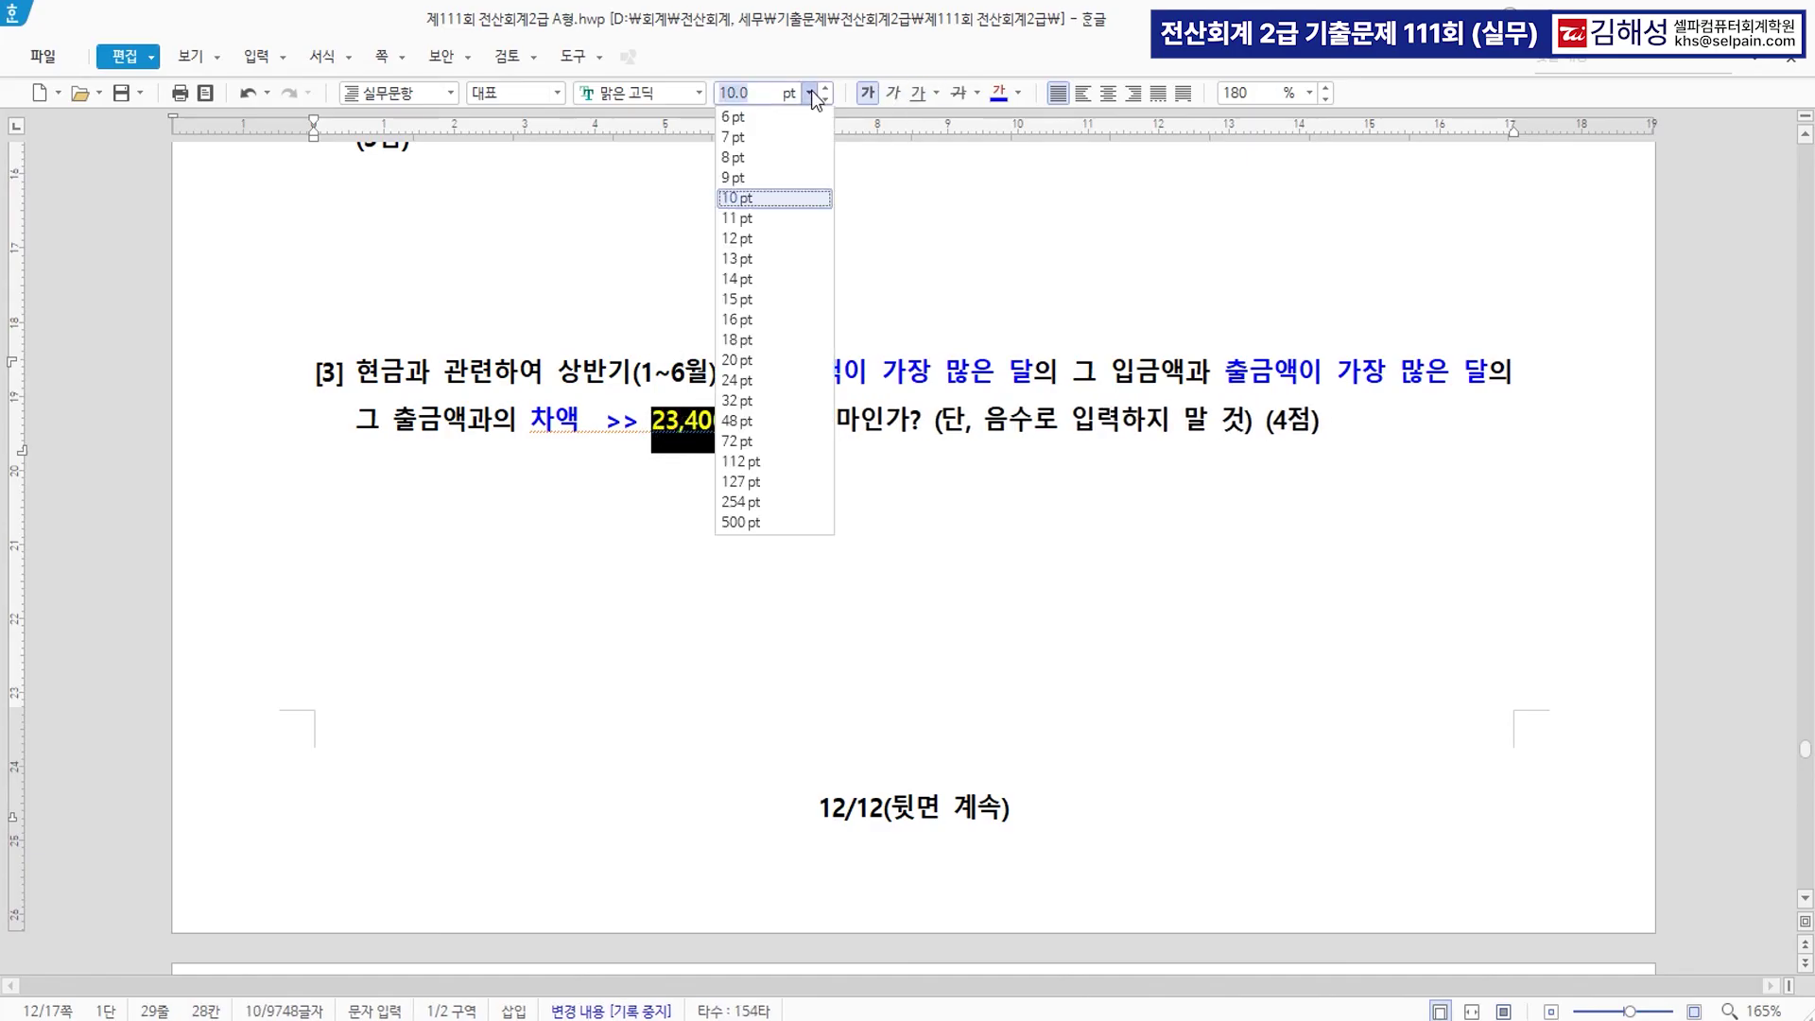
pyautogui.click(766, 281)
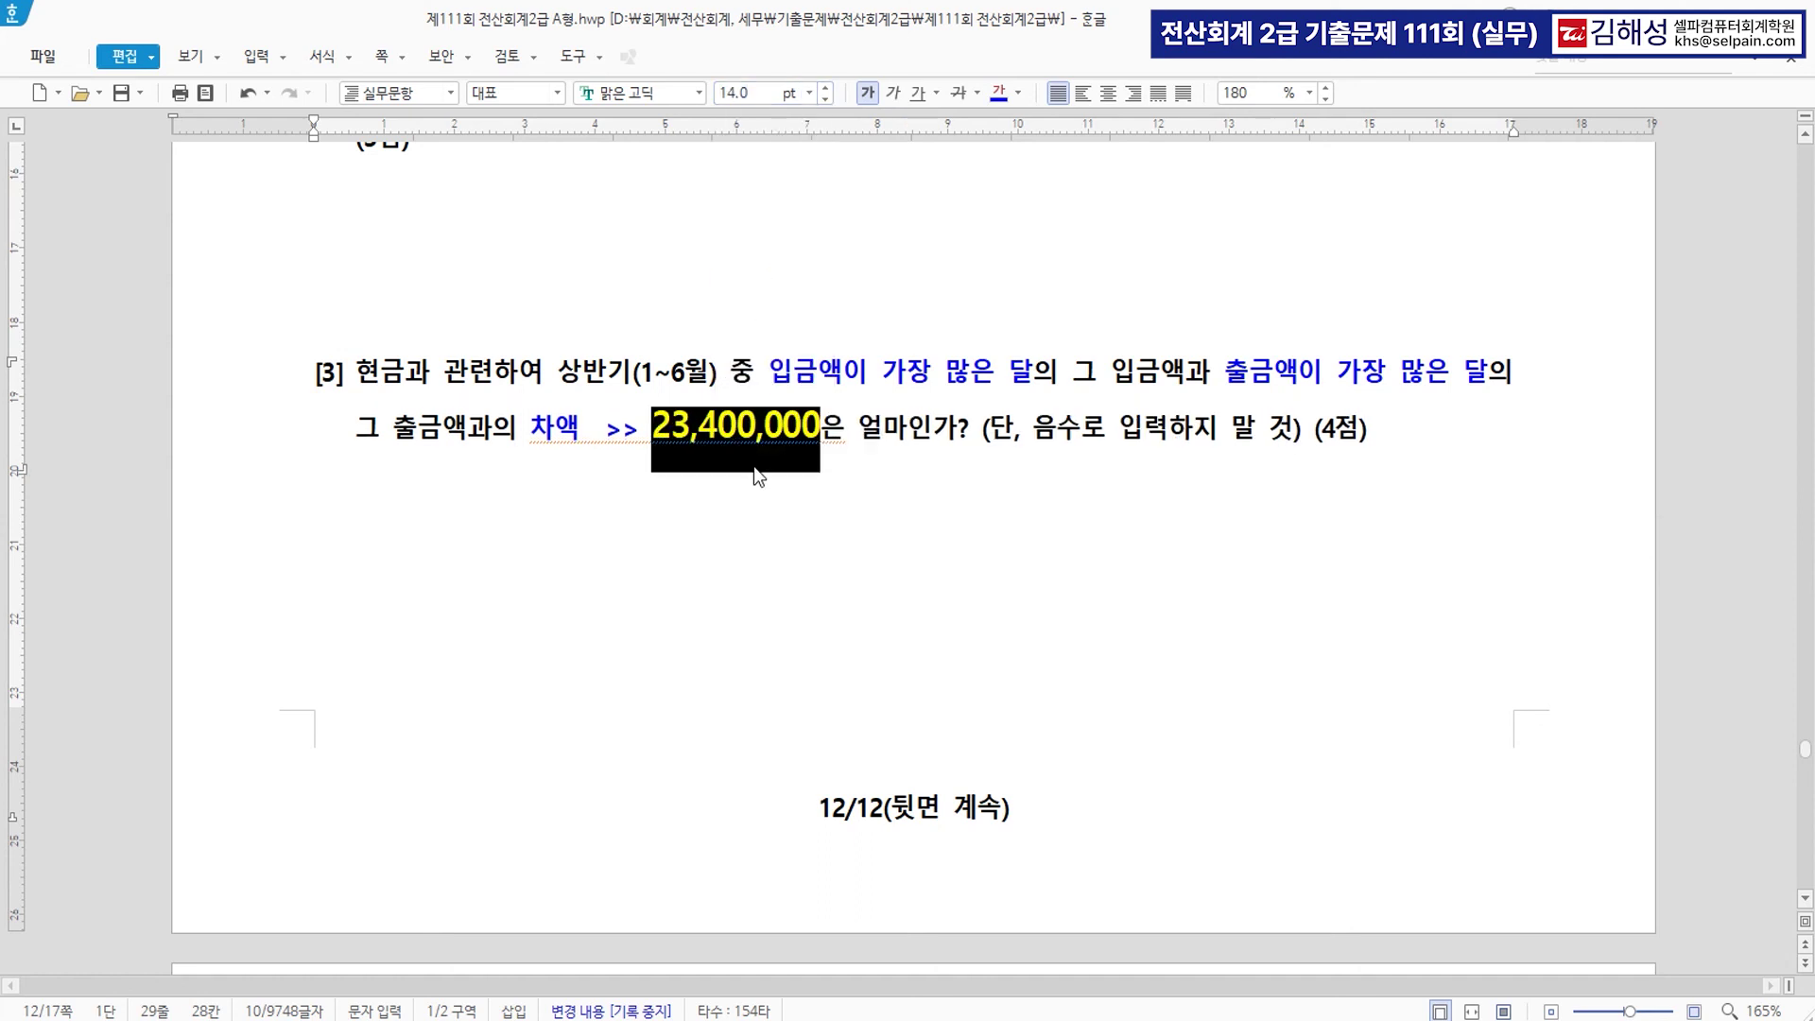
pyautogui.click(754, 475)
pyautogui.click(855, 433)
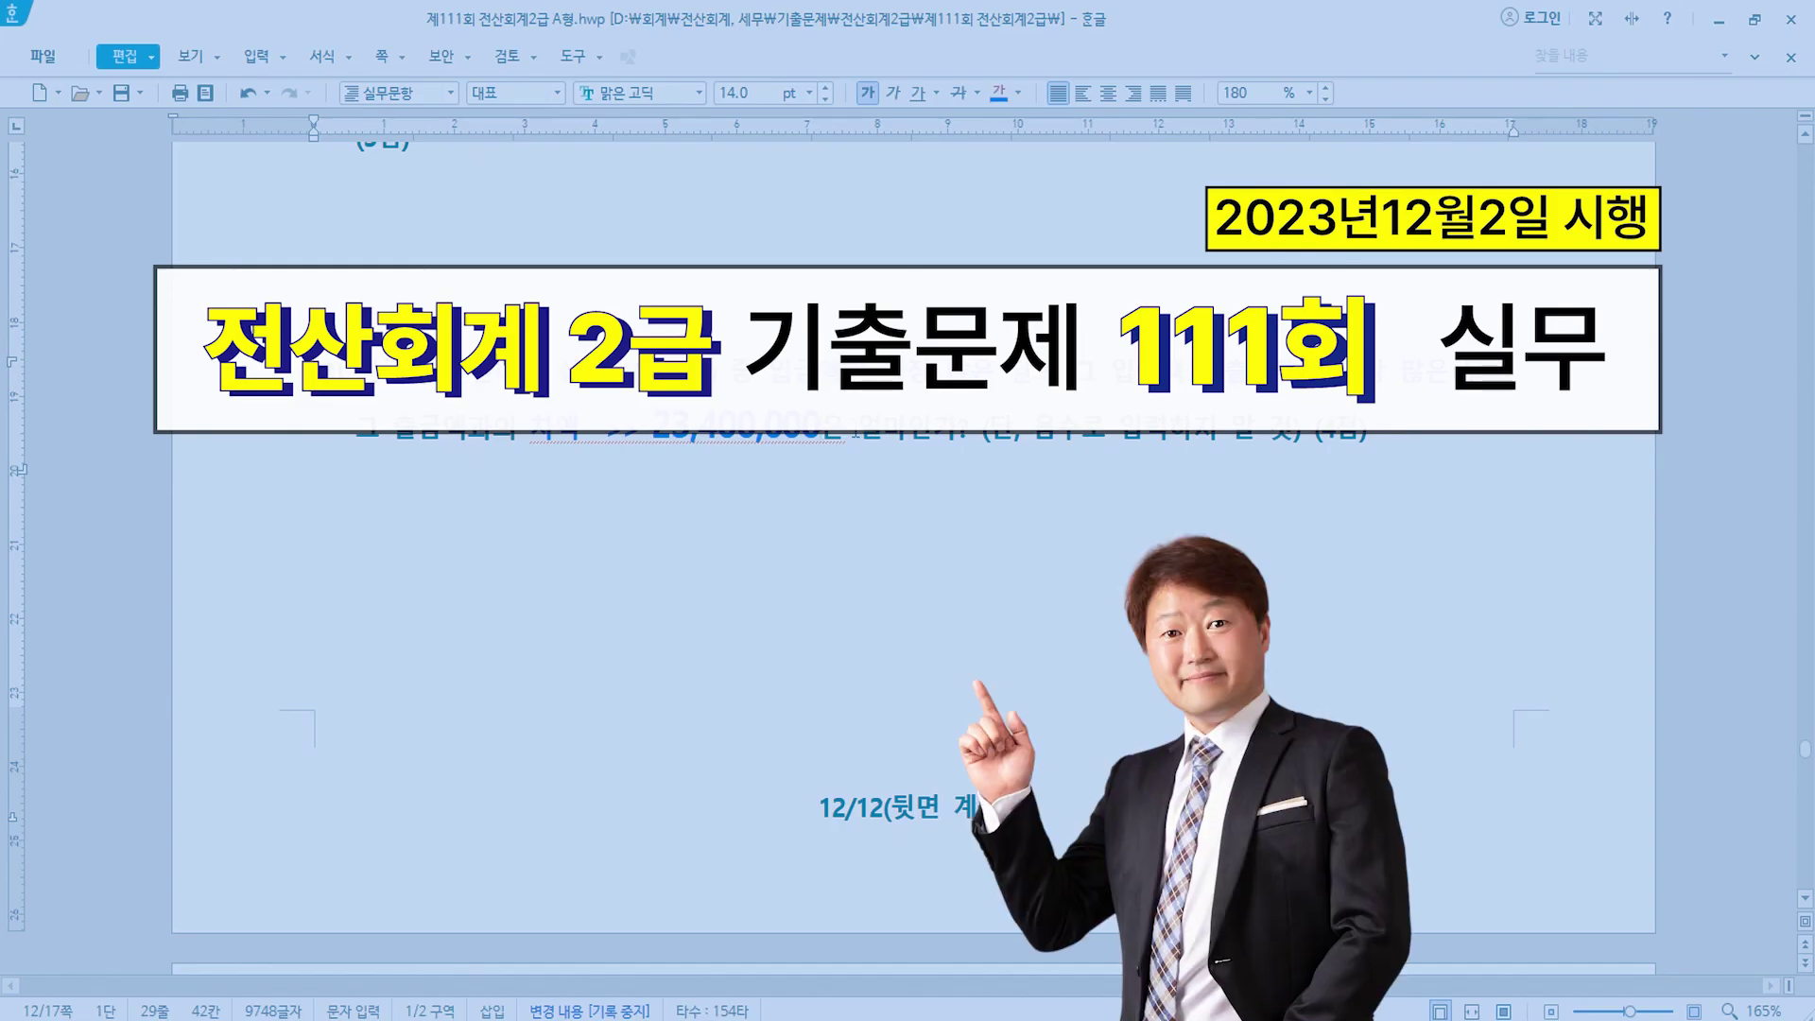